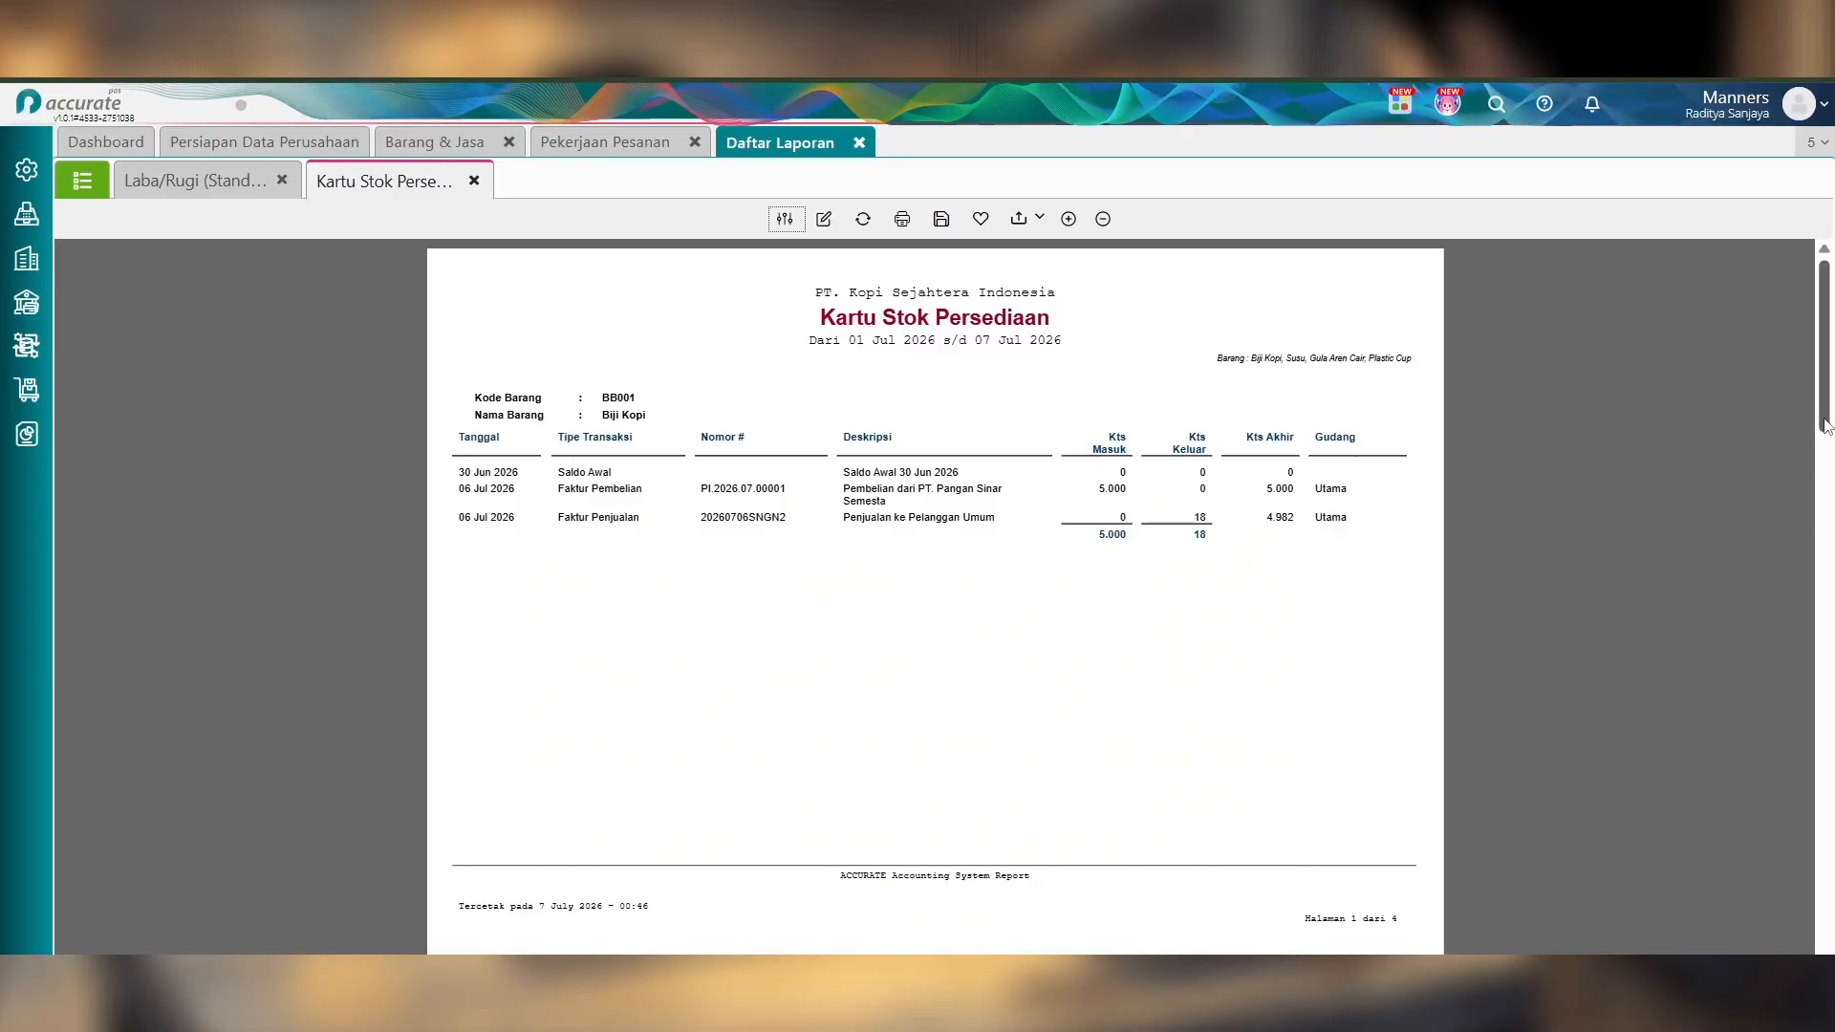
Look through all pages of the Kartu Stok Persediaan report, ending by switching to the Laba/Rugi report.
scroll(1833, 687, down, 15)
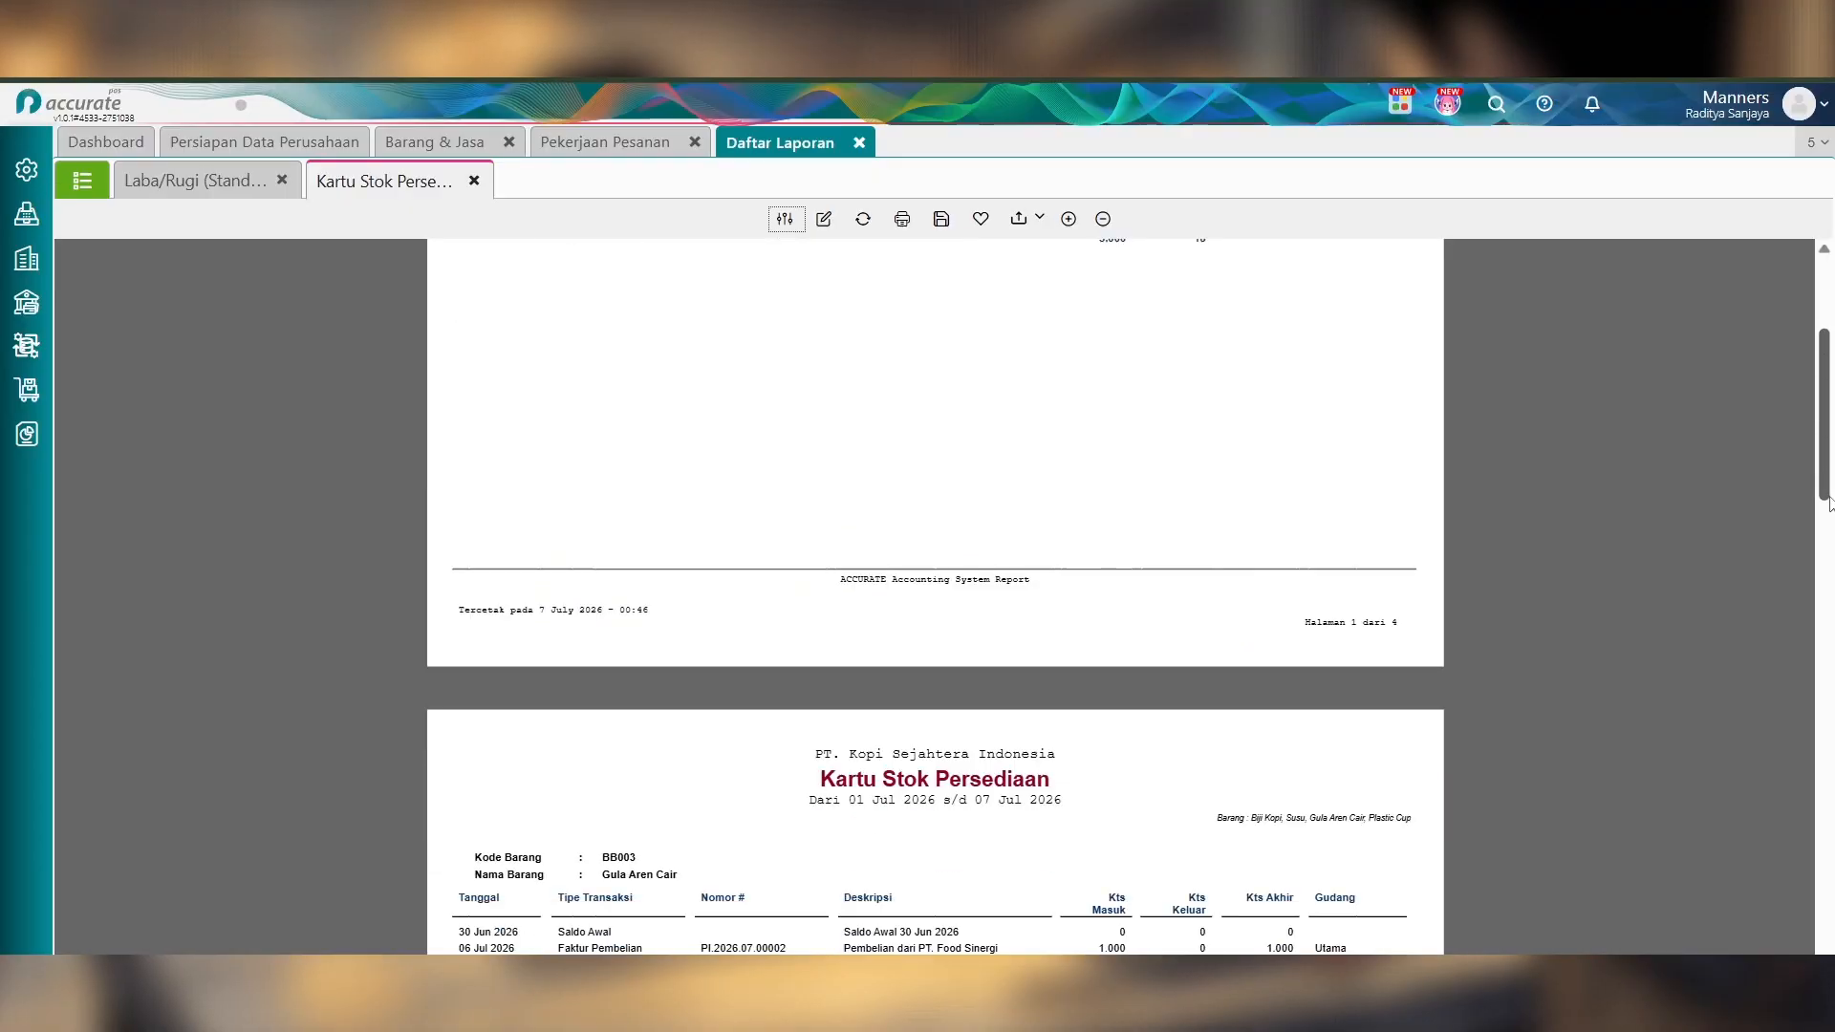
drag(1834, 689, 1833, 953)
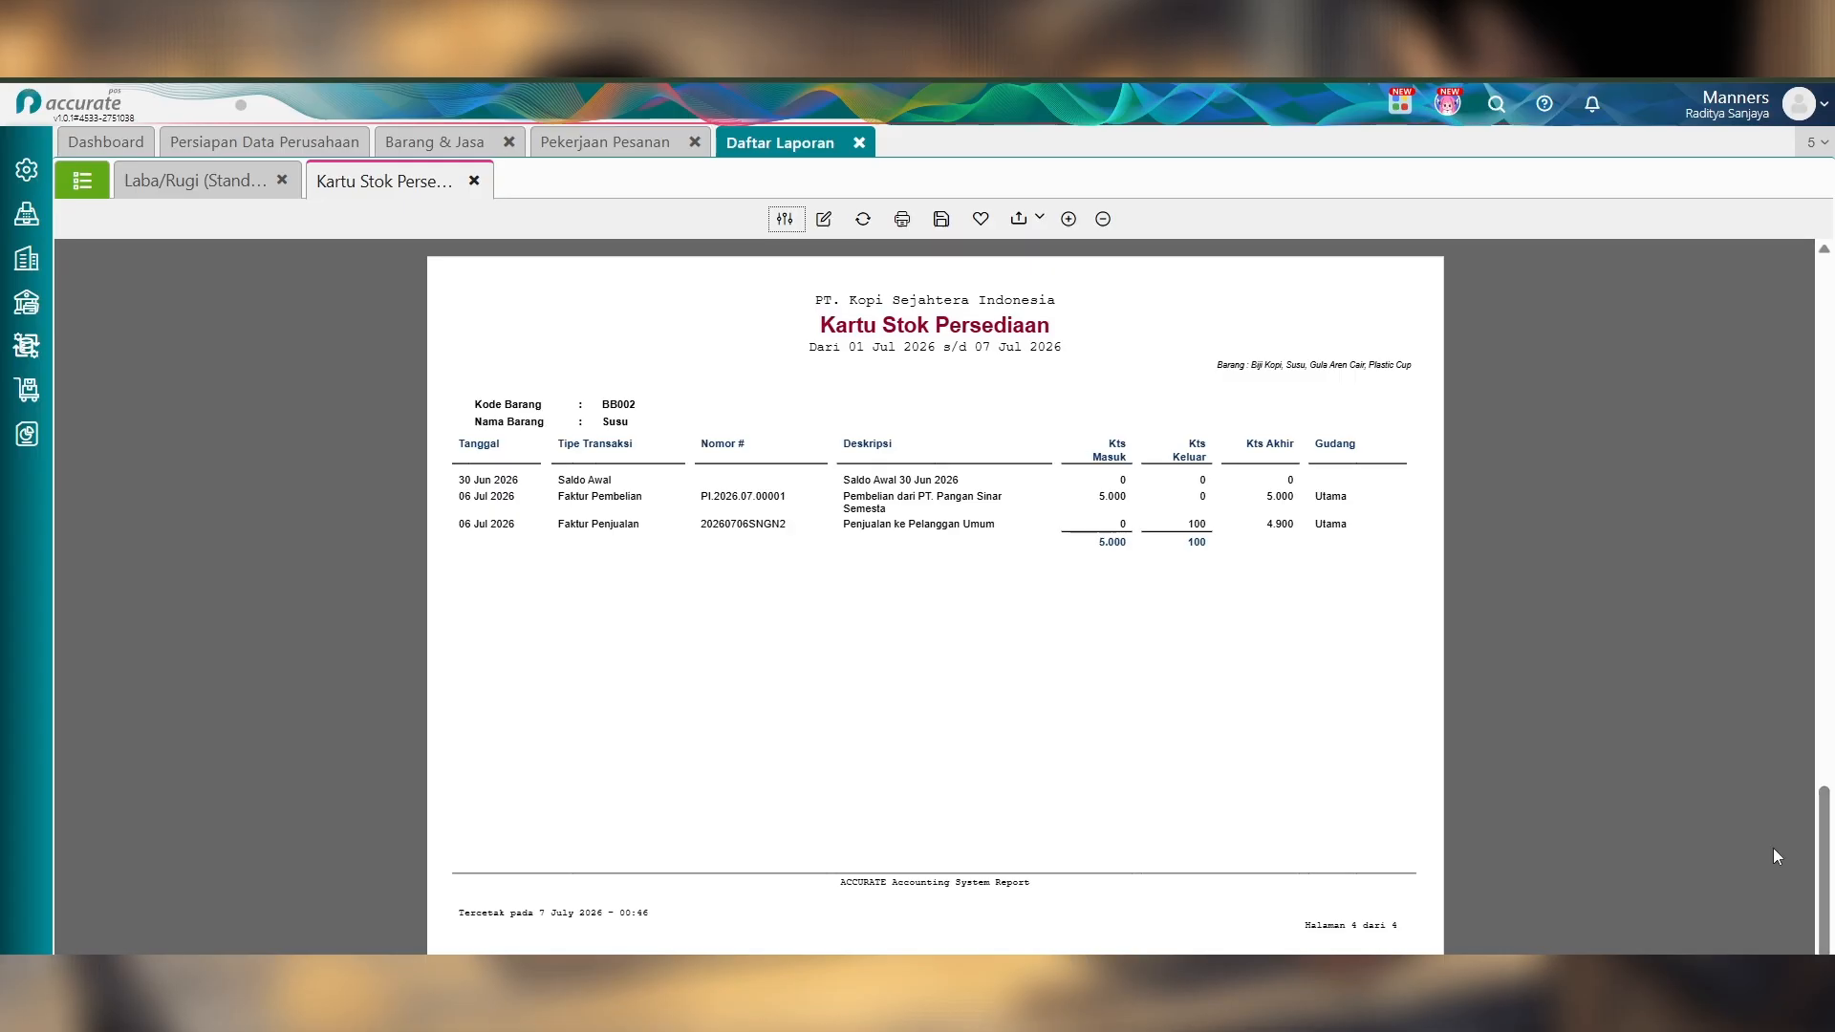
click(233, 191)
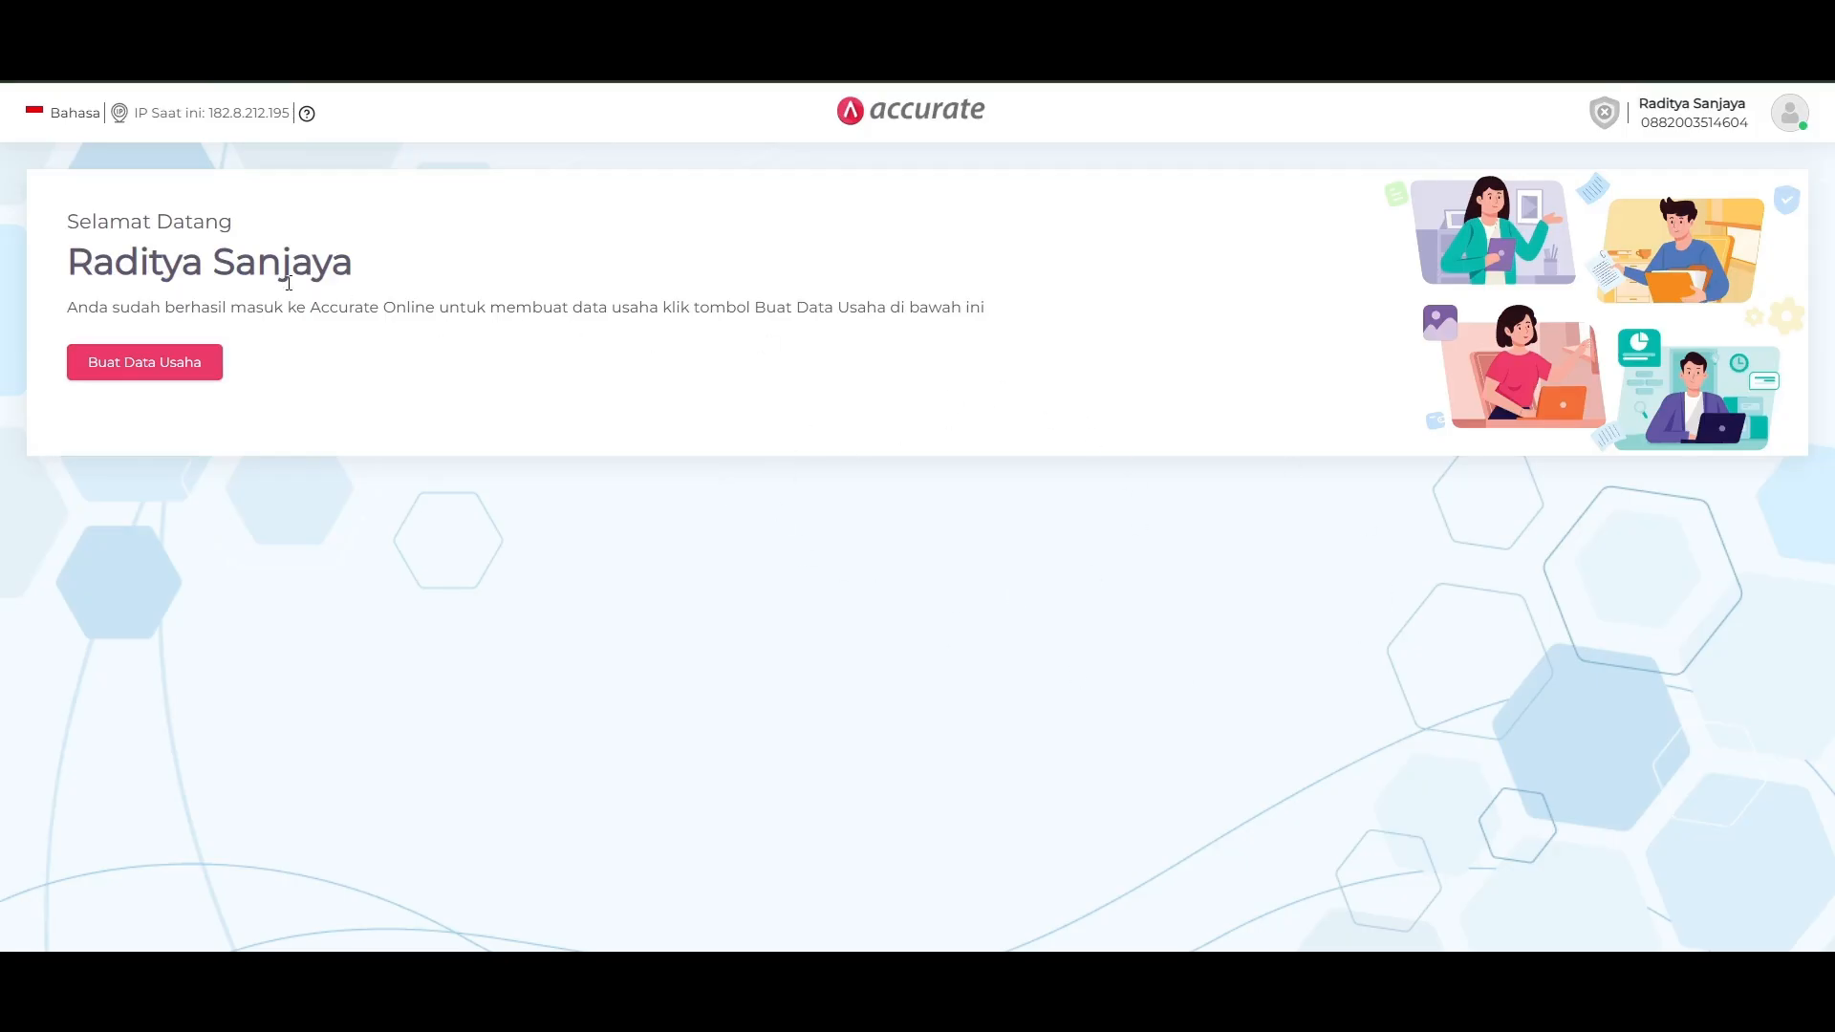
Start creating a new business data set and choose Accurate POS as its product.
click(142, 371)
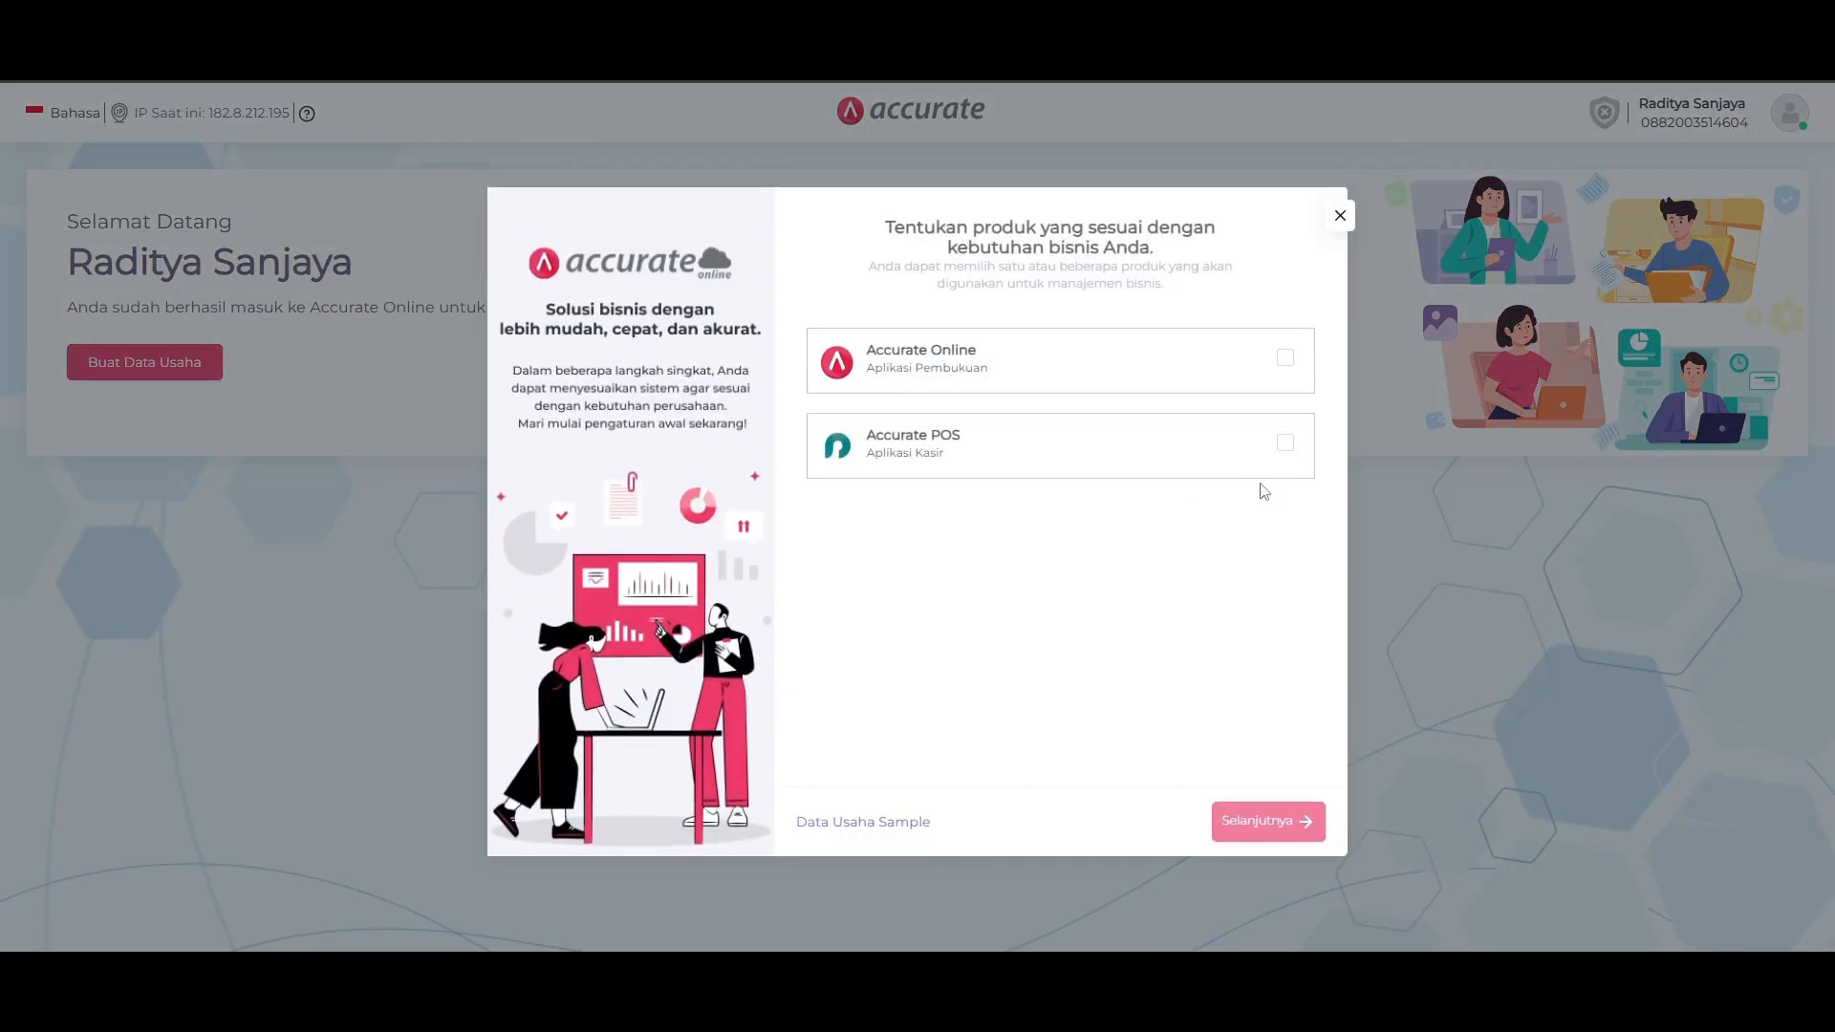
click(1284, 443)
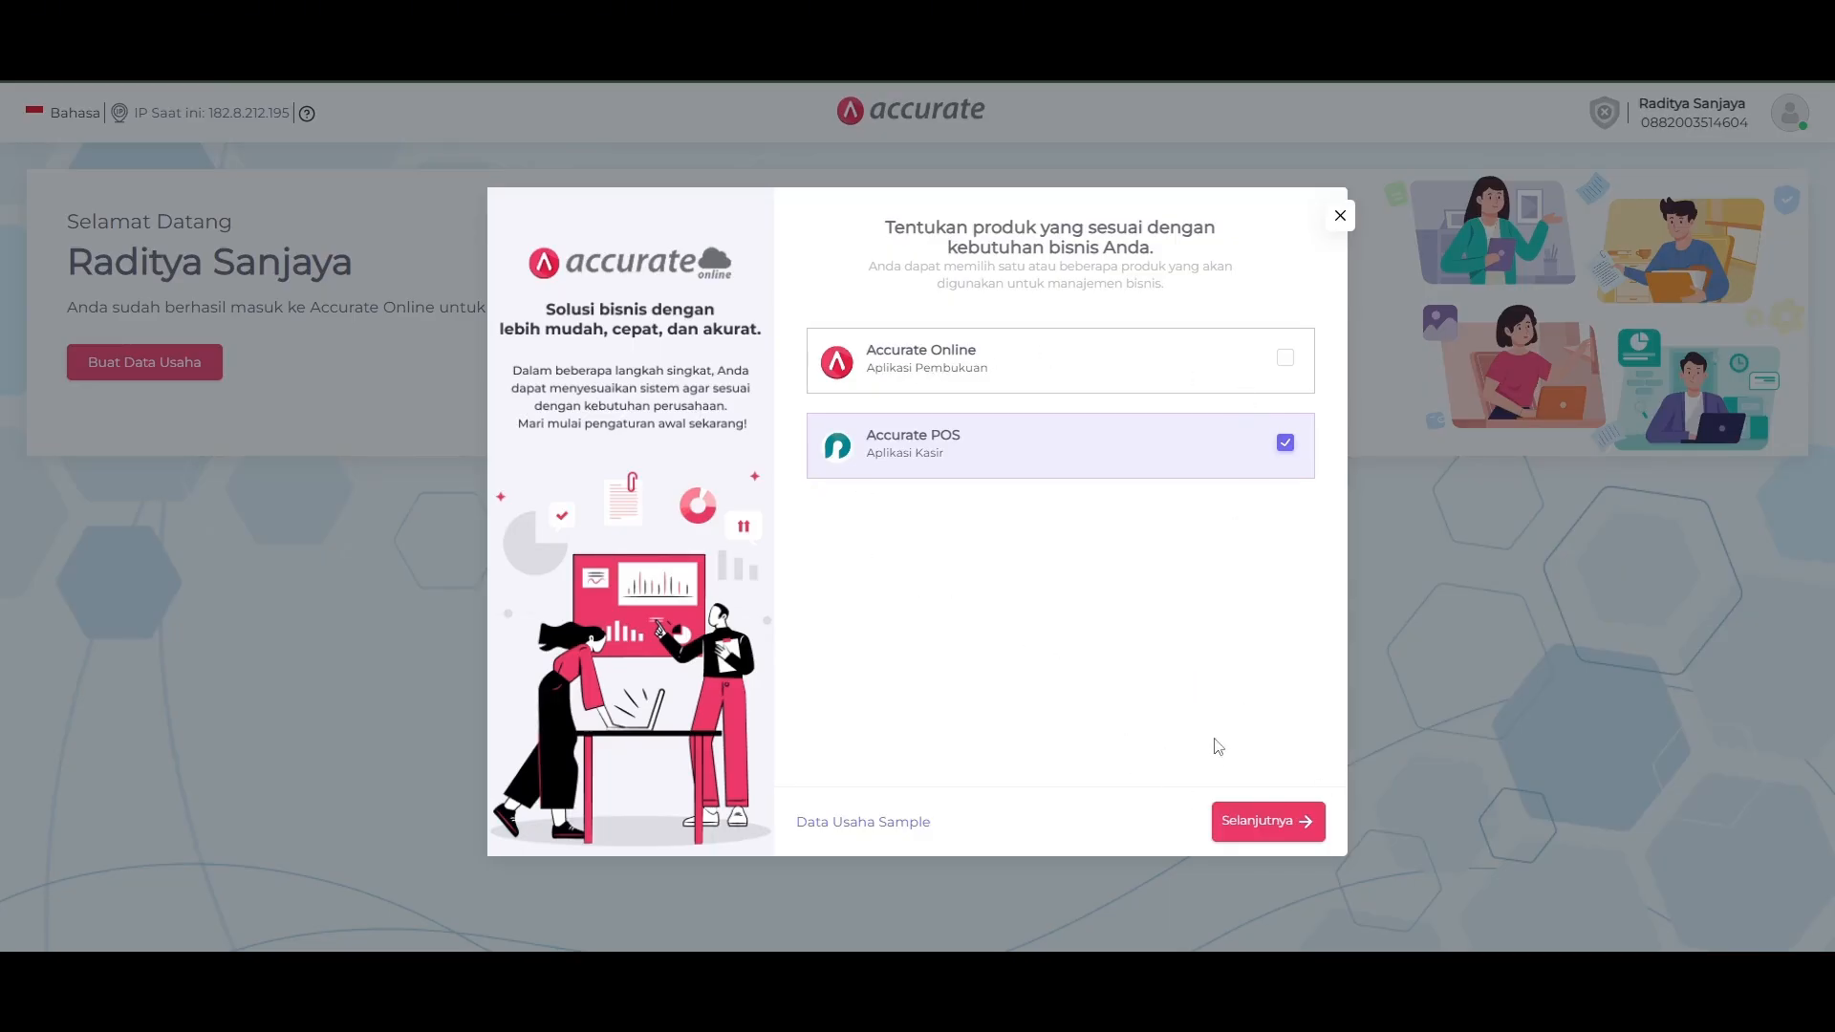
click(1275, 830)
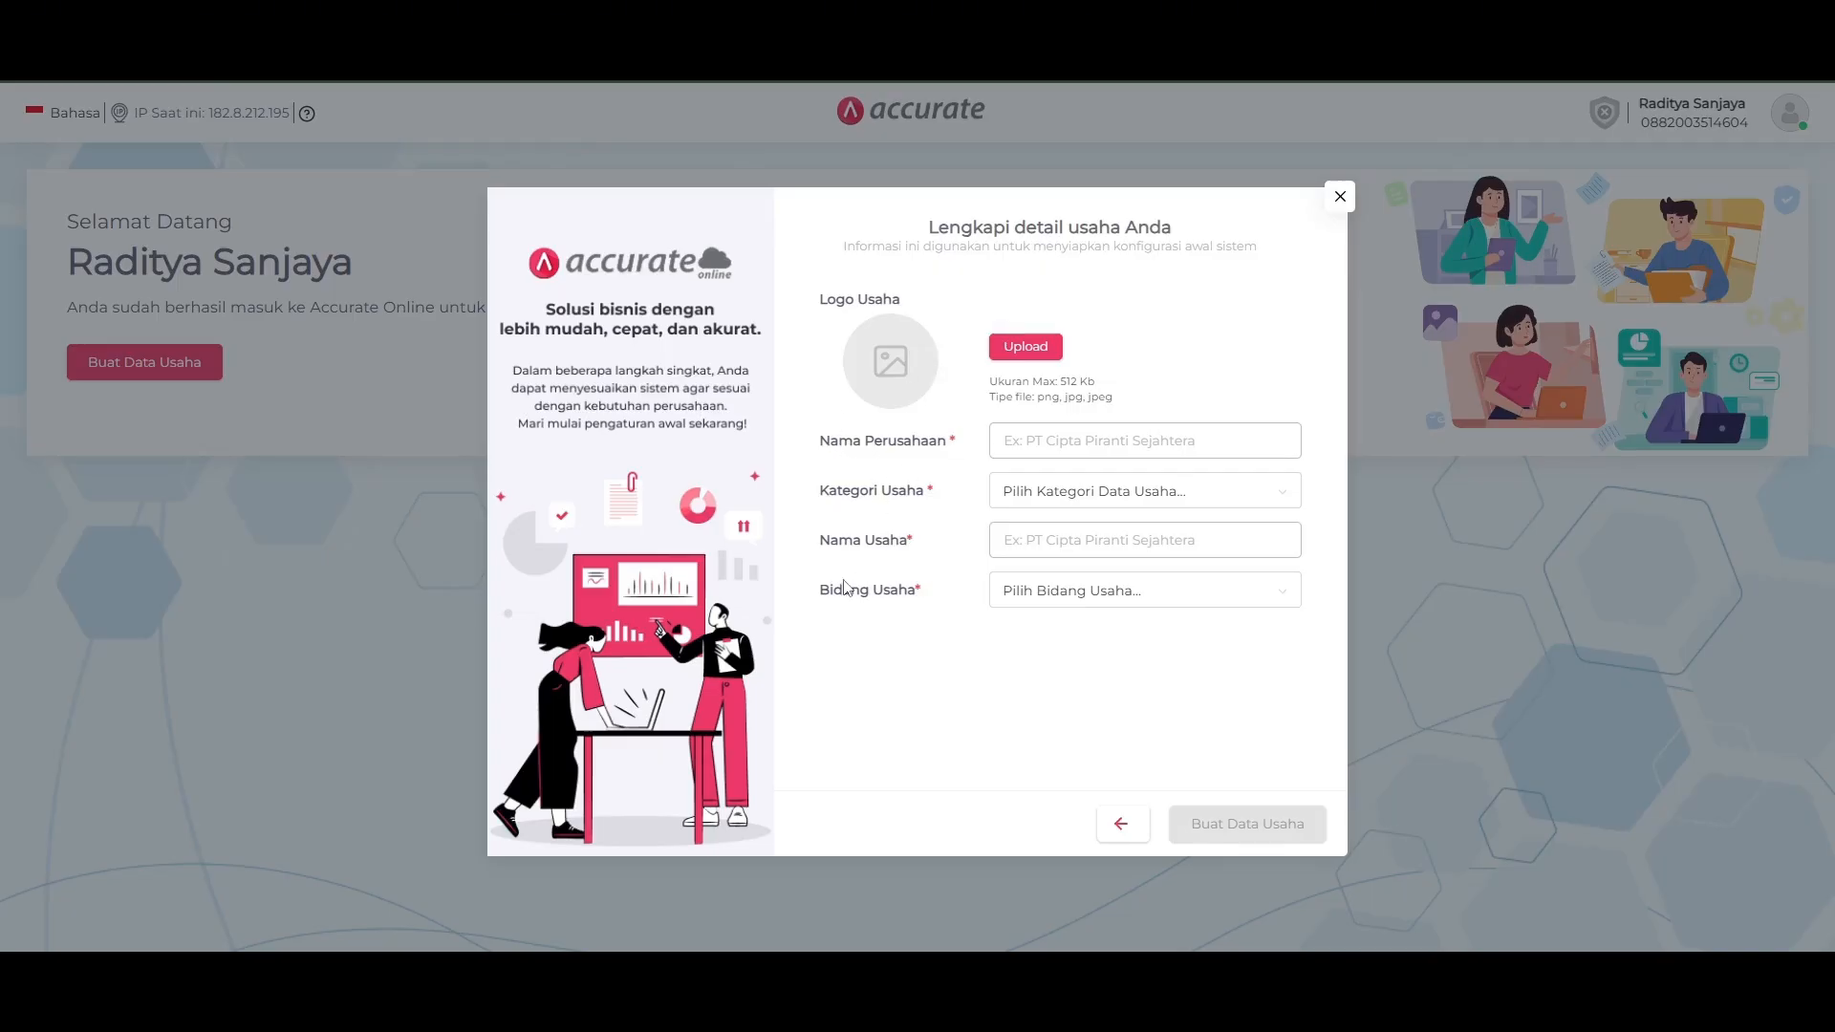
Upload Logo Manners.png as the business logo and enter PT. Kopi Sejahtera Indonesia as the company name.
click(1040, 350)
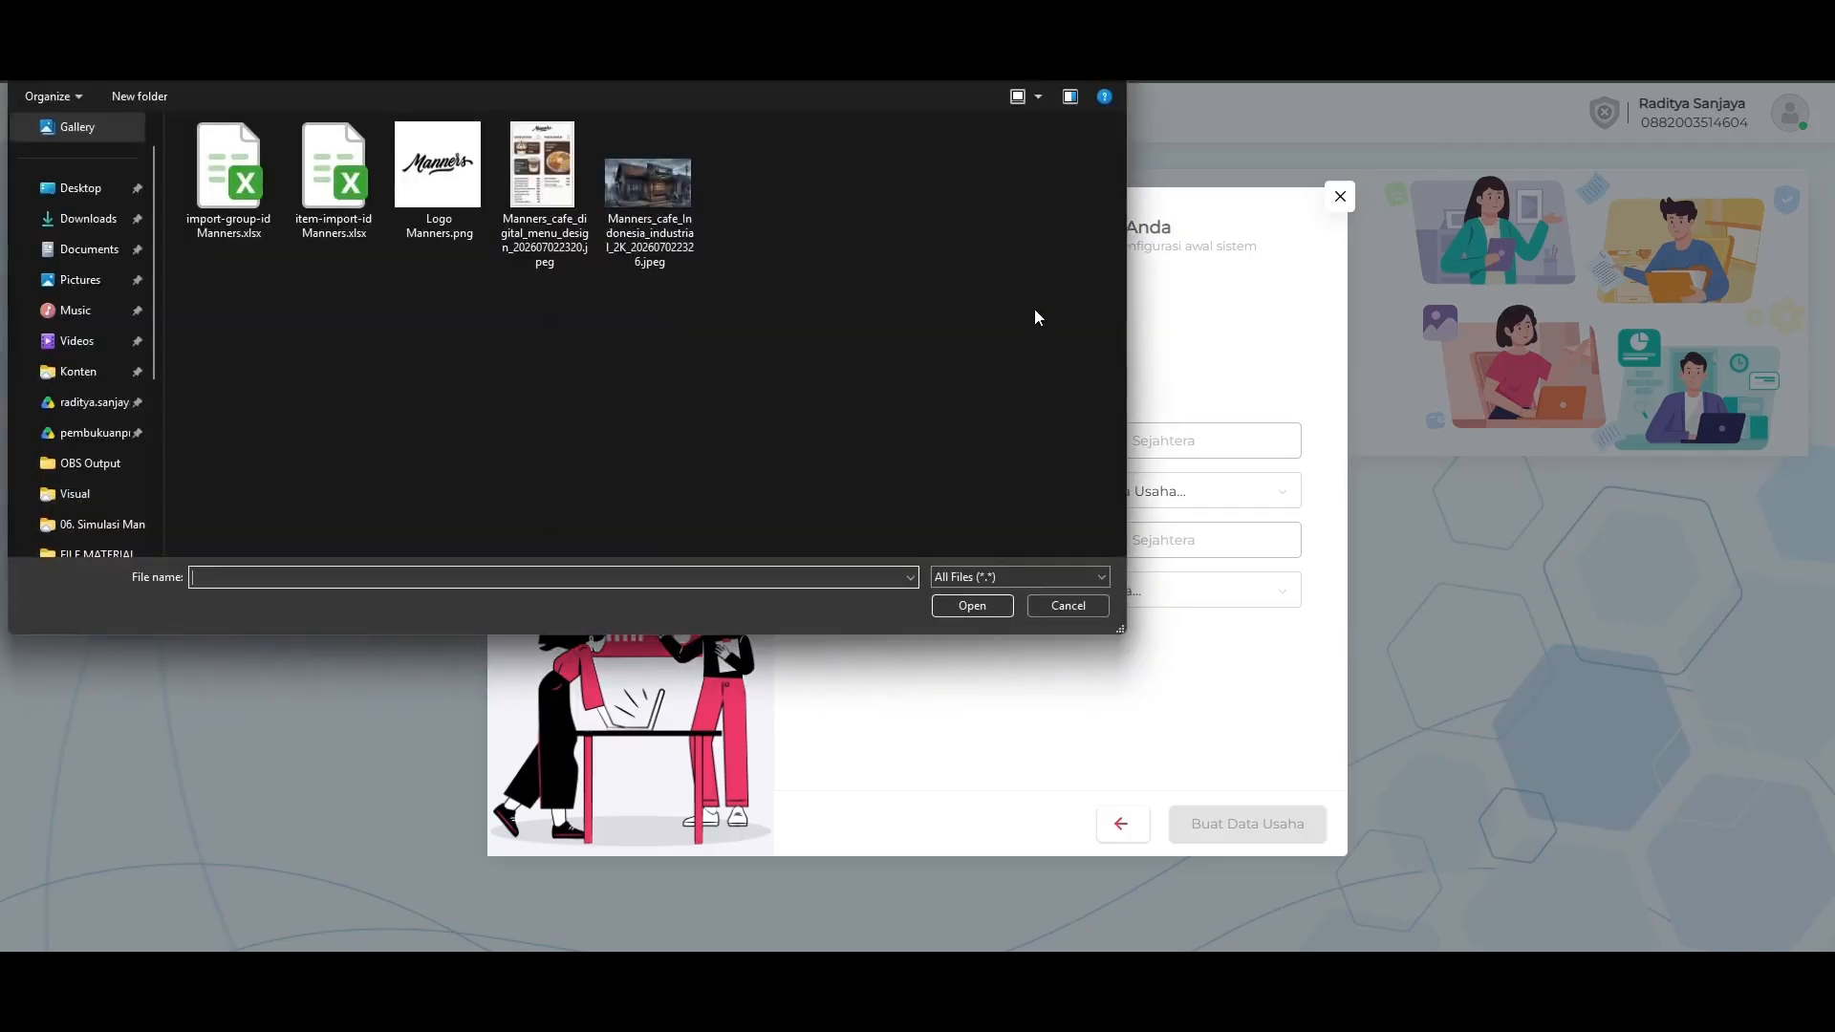
double_click(440, 187)
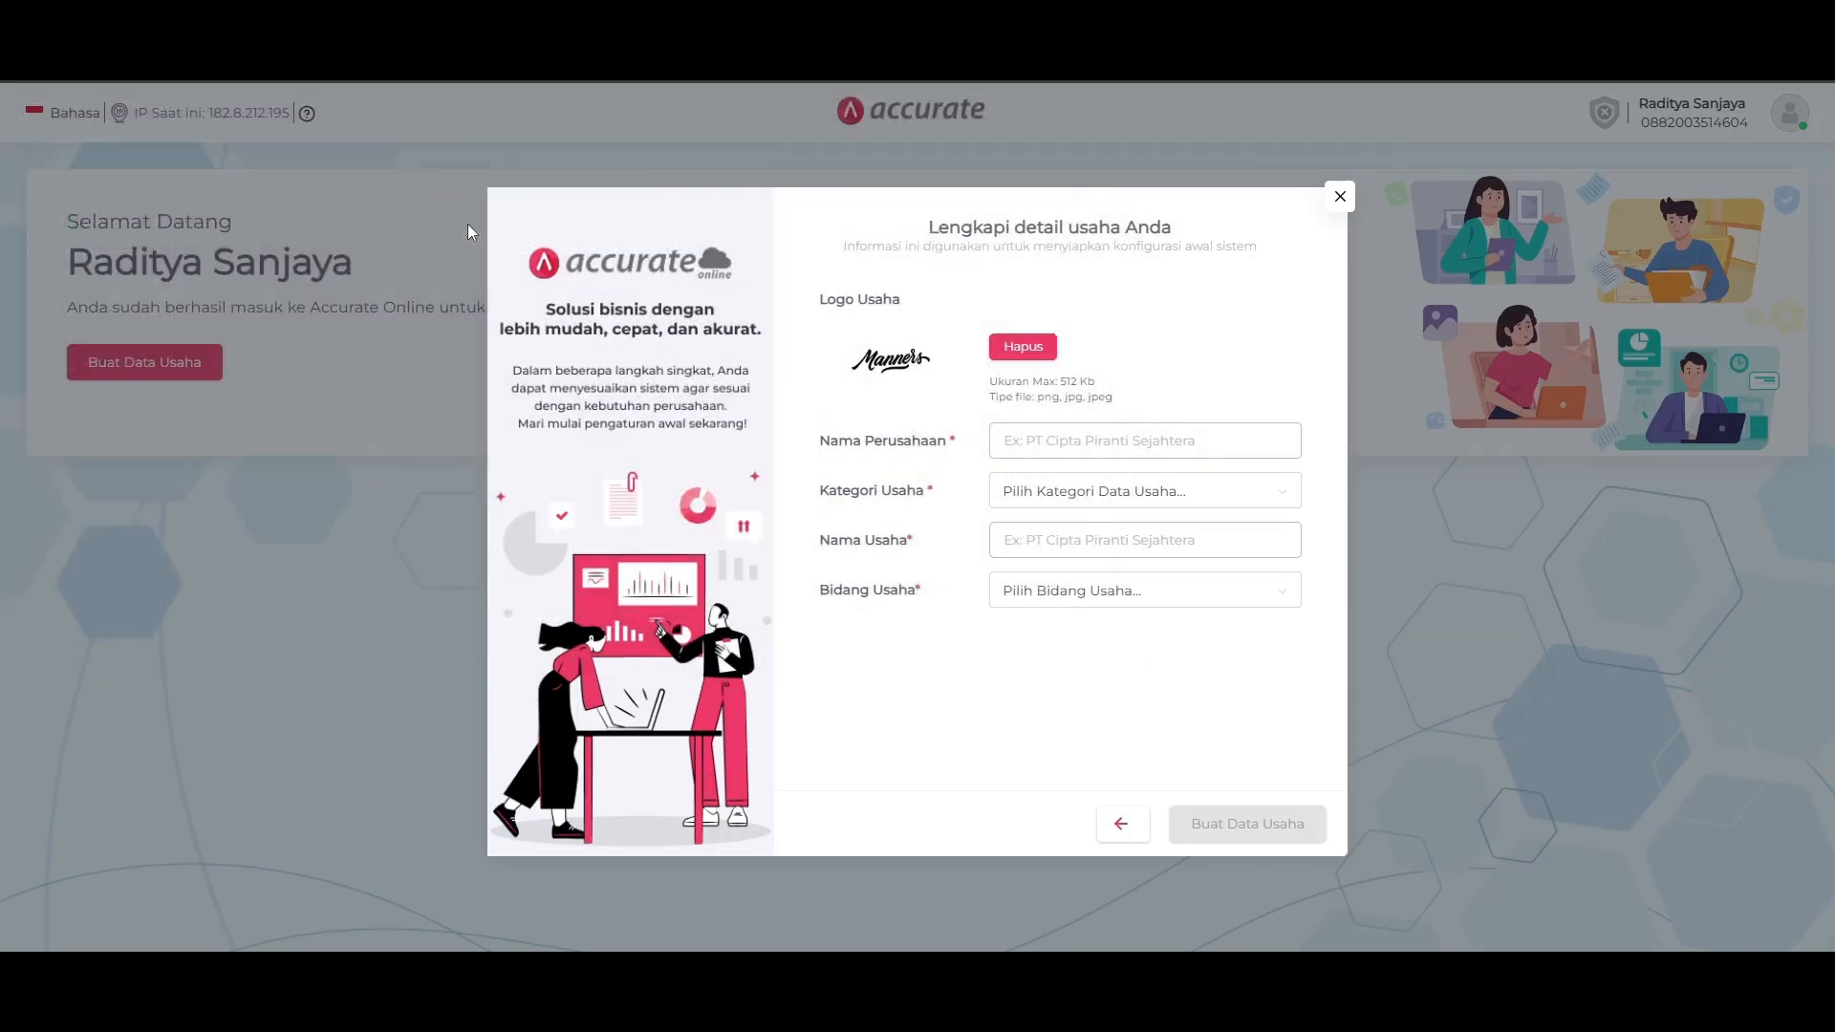
click(1047, 440)
click(1049, 441)
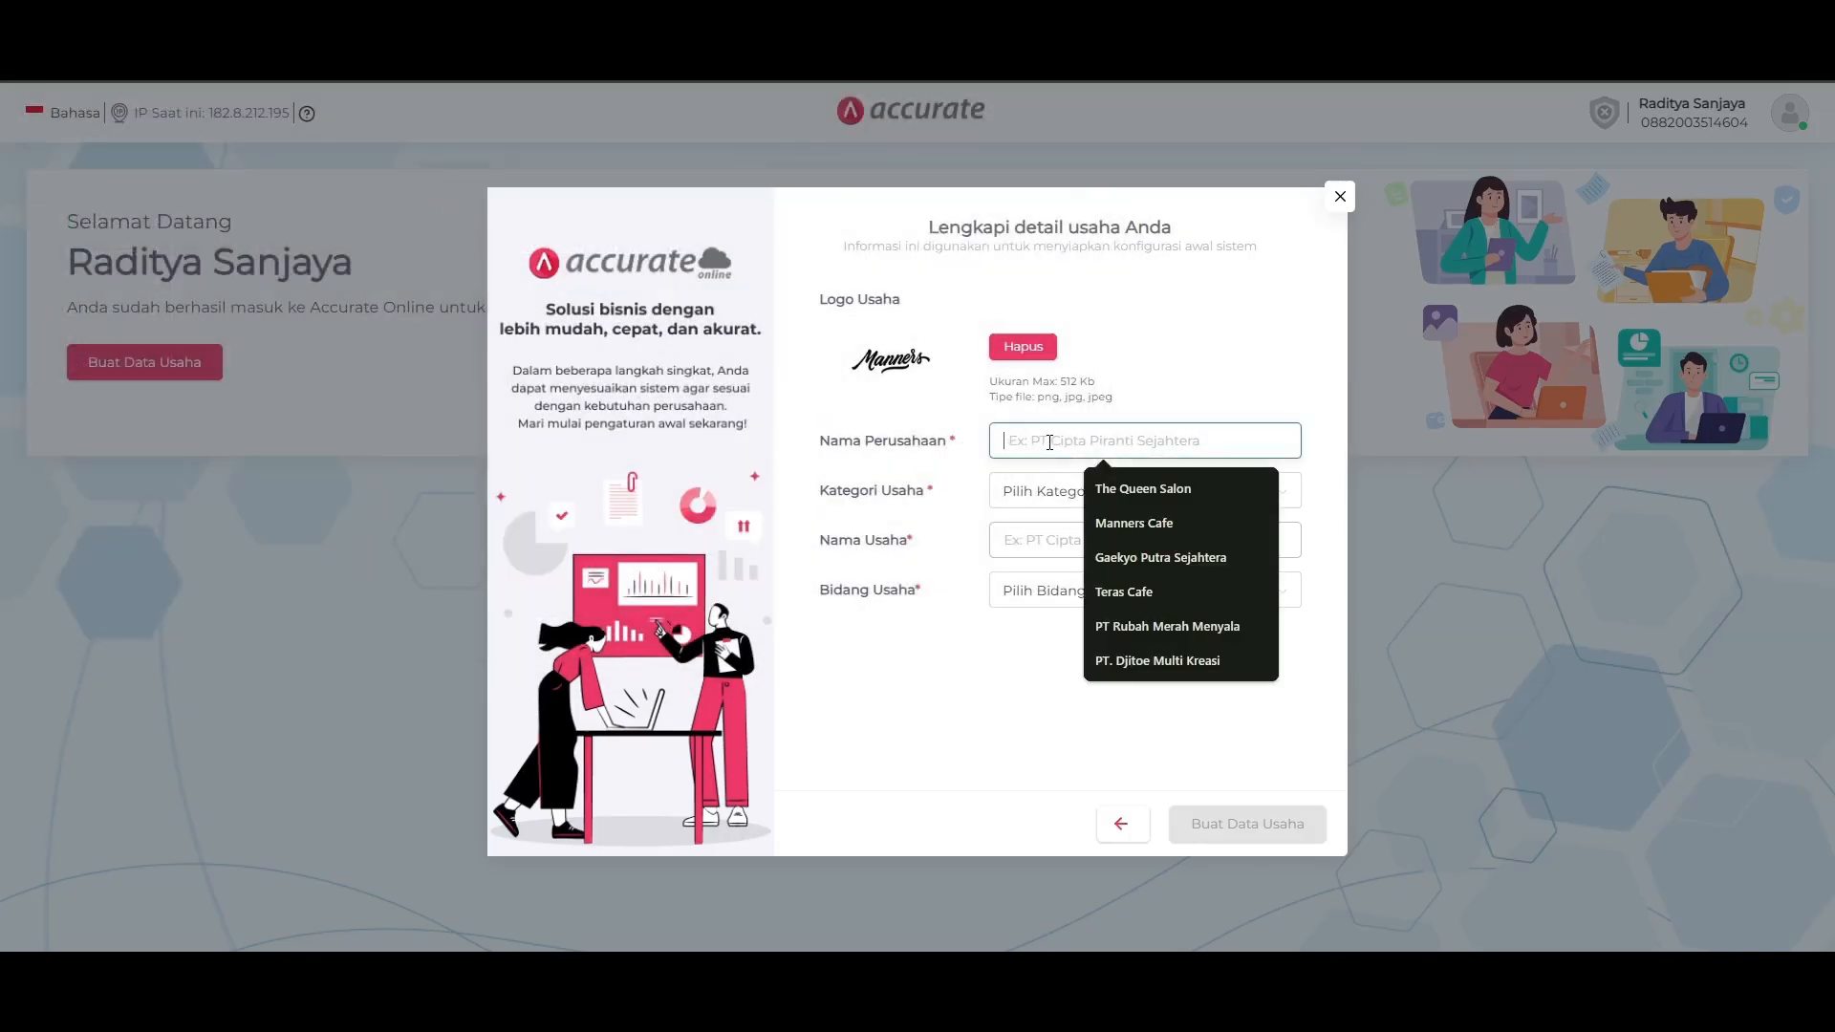
text(P)
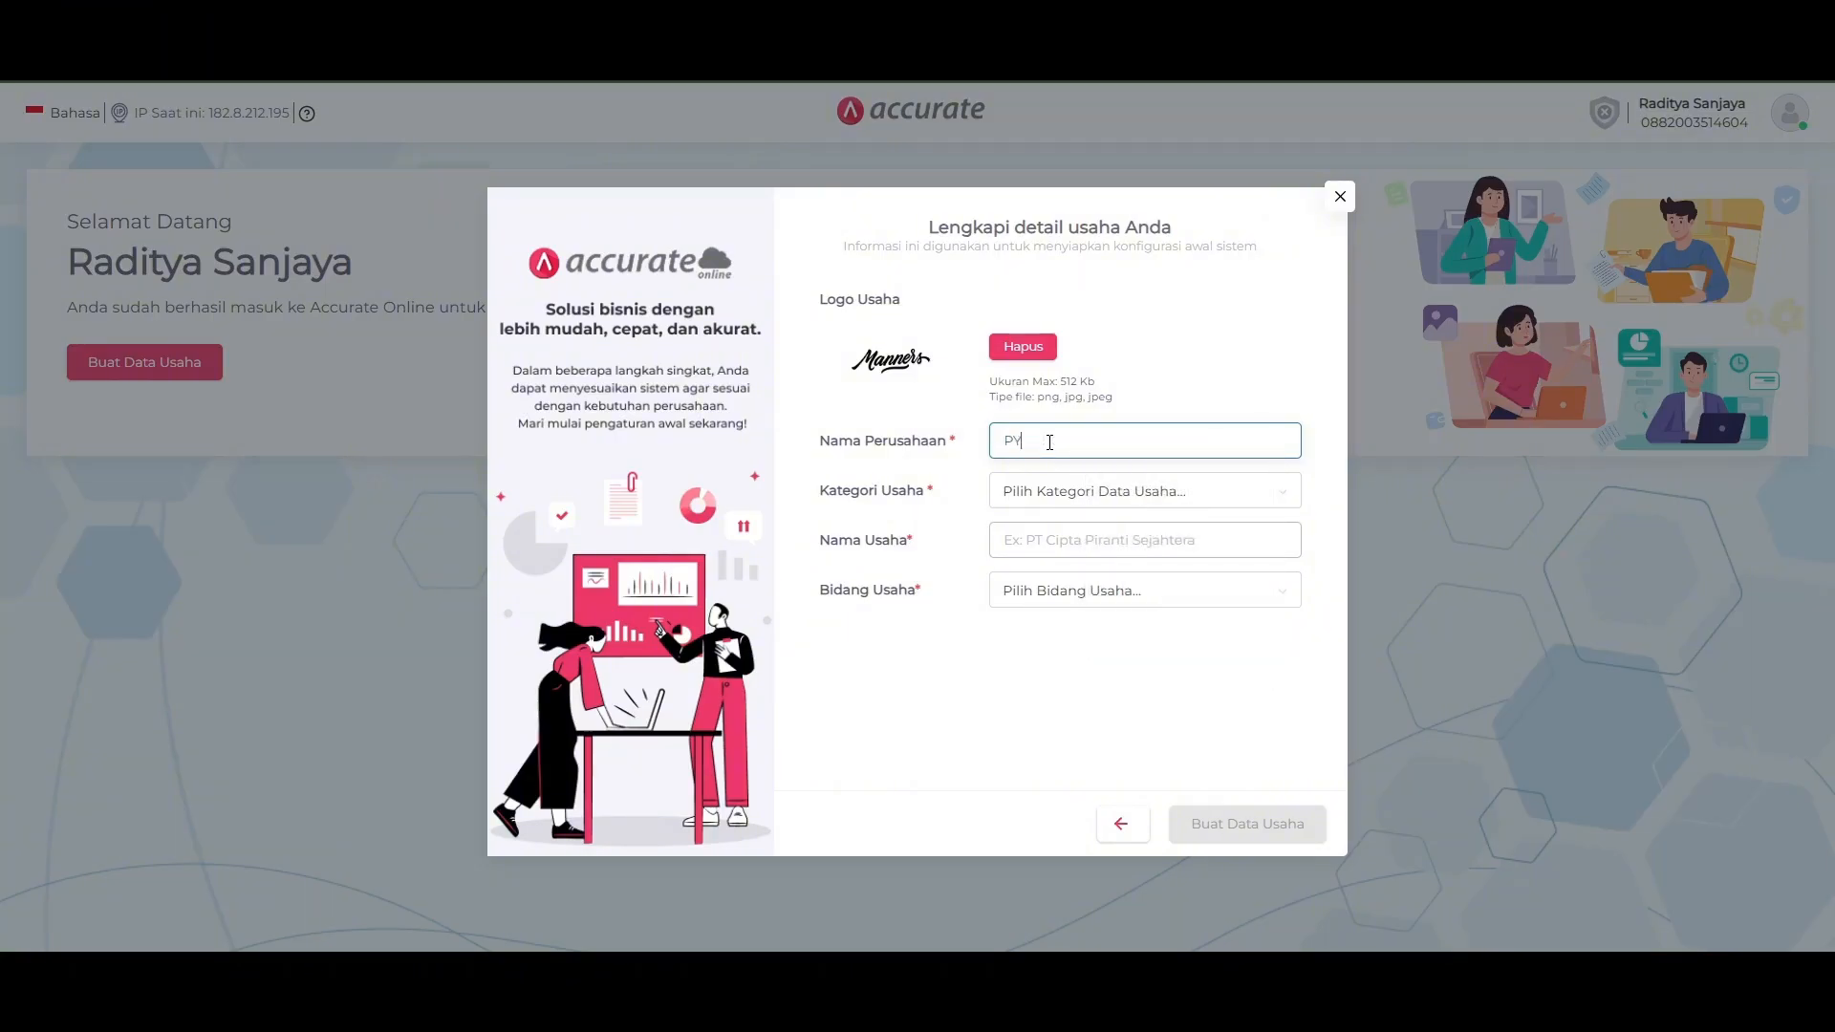
text(T.)
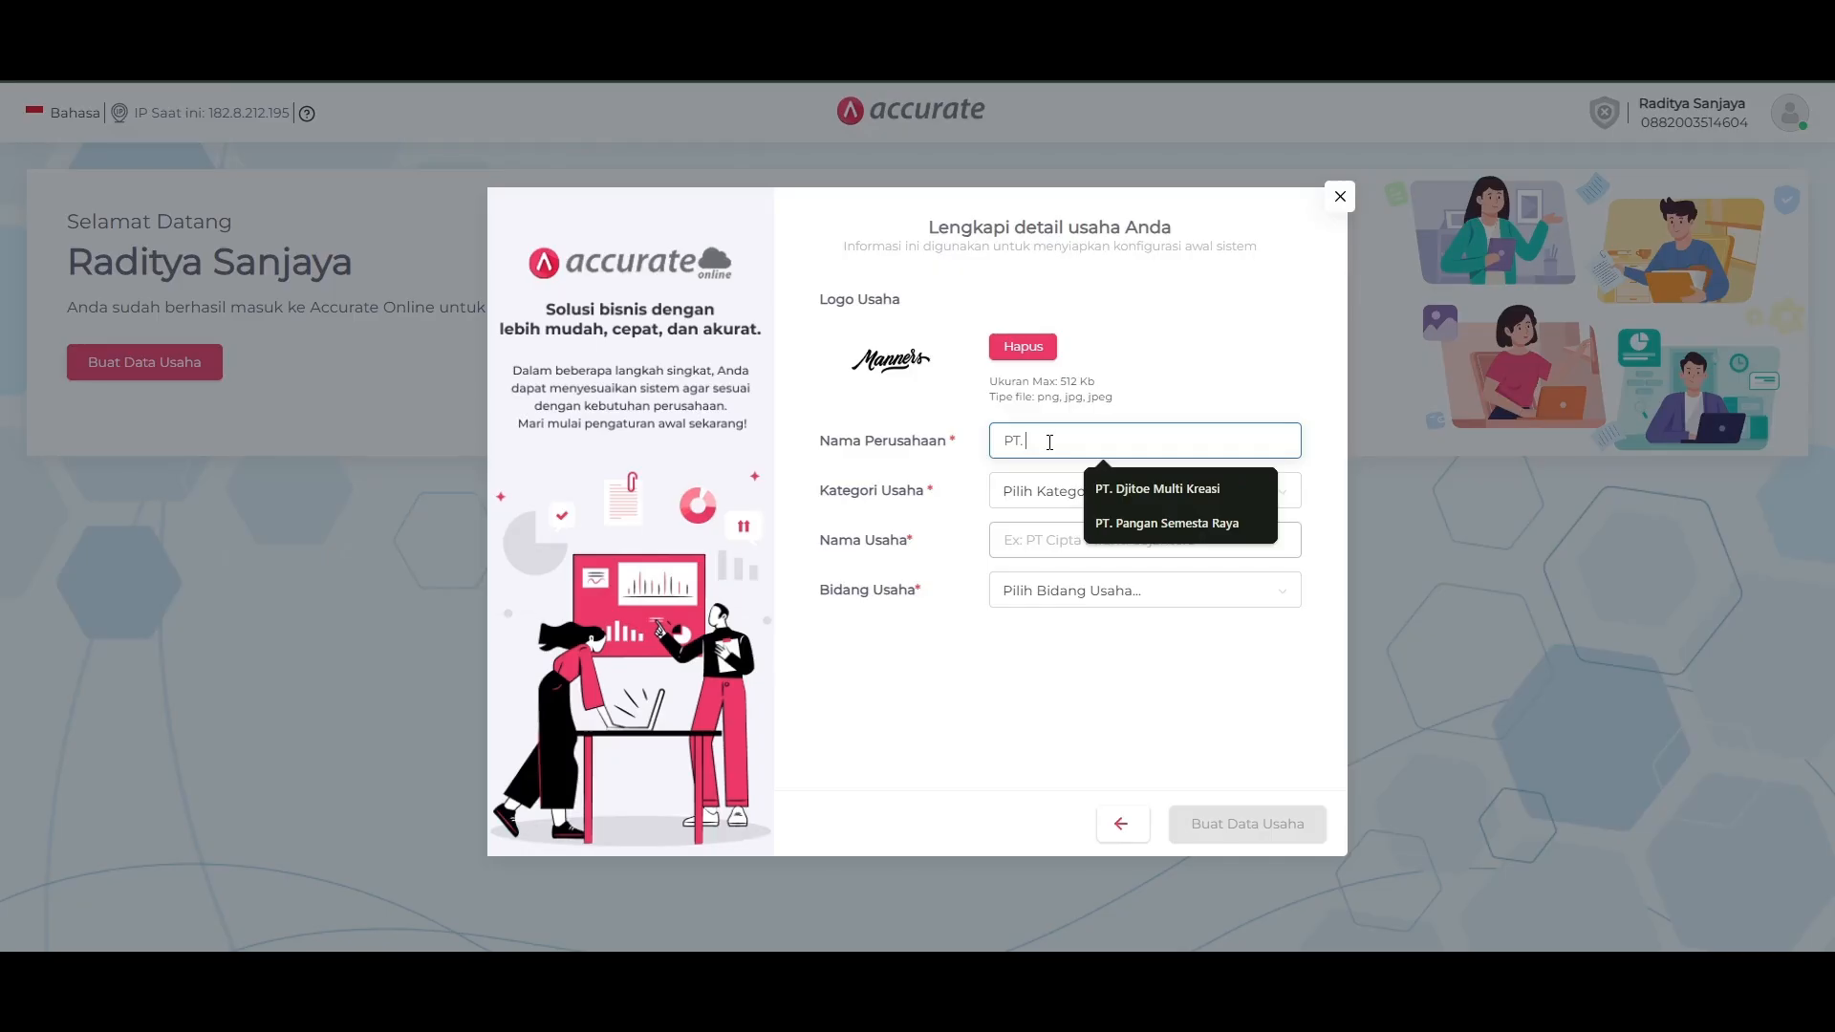
text(A)
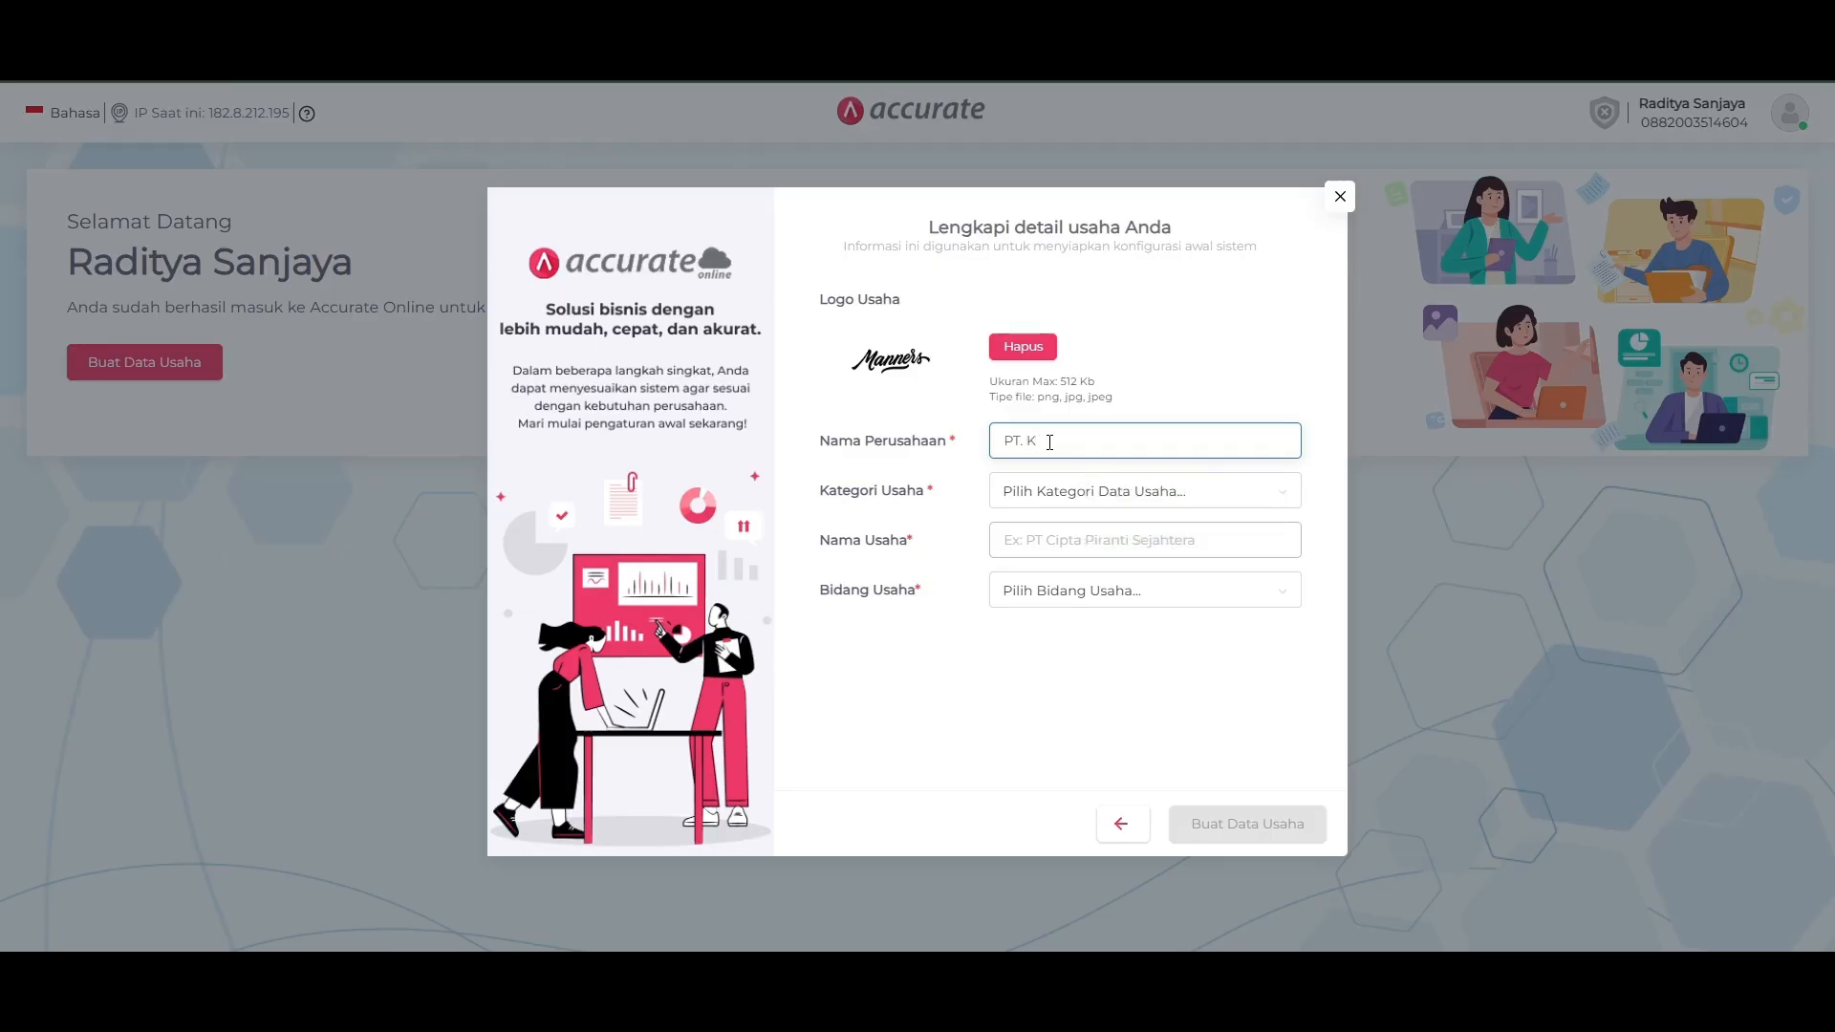
key(BackSpace)
text(Kopi Sejahtera Indonesia)
Set the business category to RETAILER and the business name to Manners.
click(1059, 493)
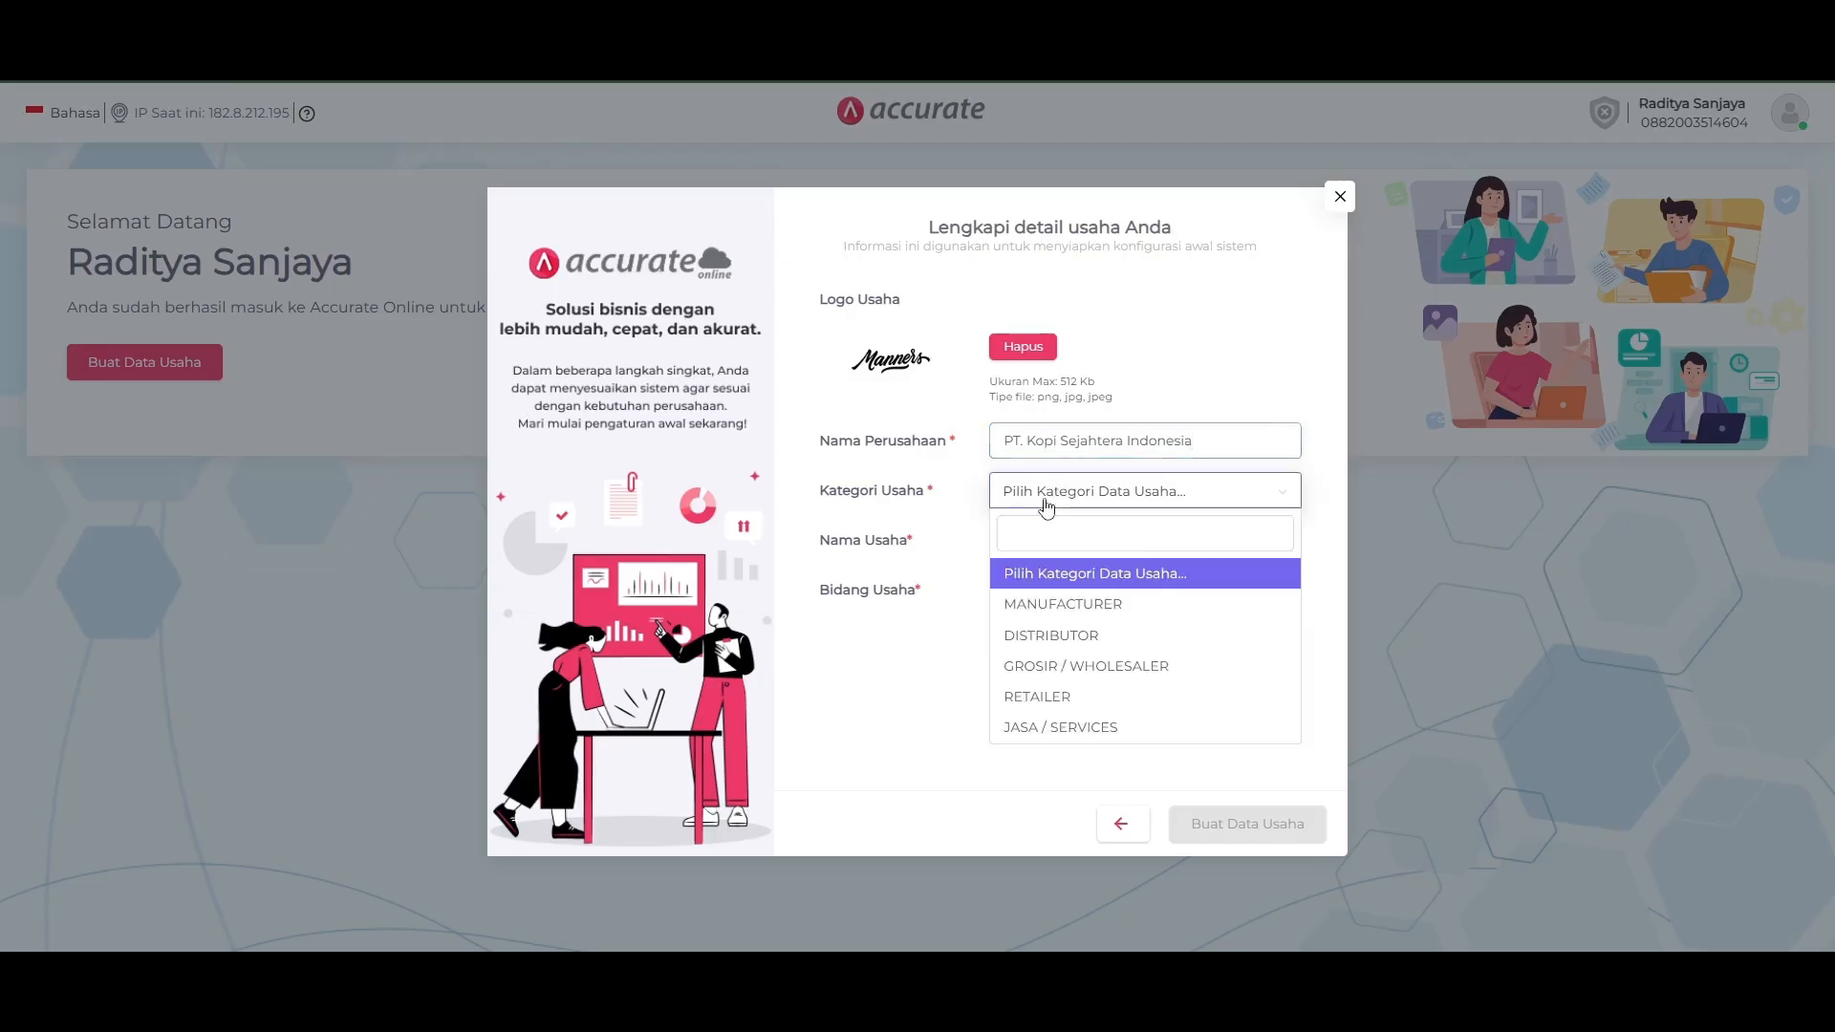
click(1050, 696)
click(1051, 541)
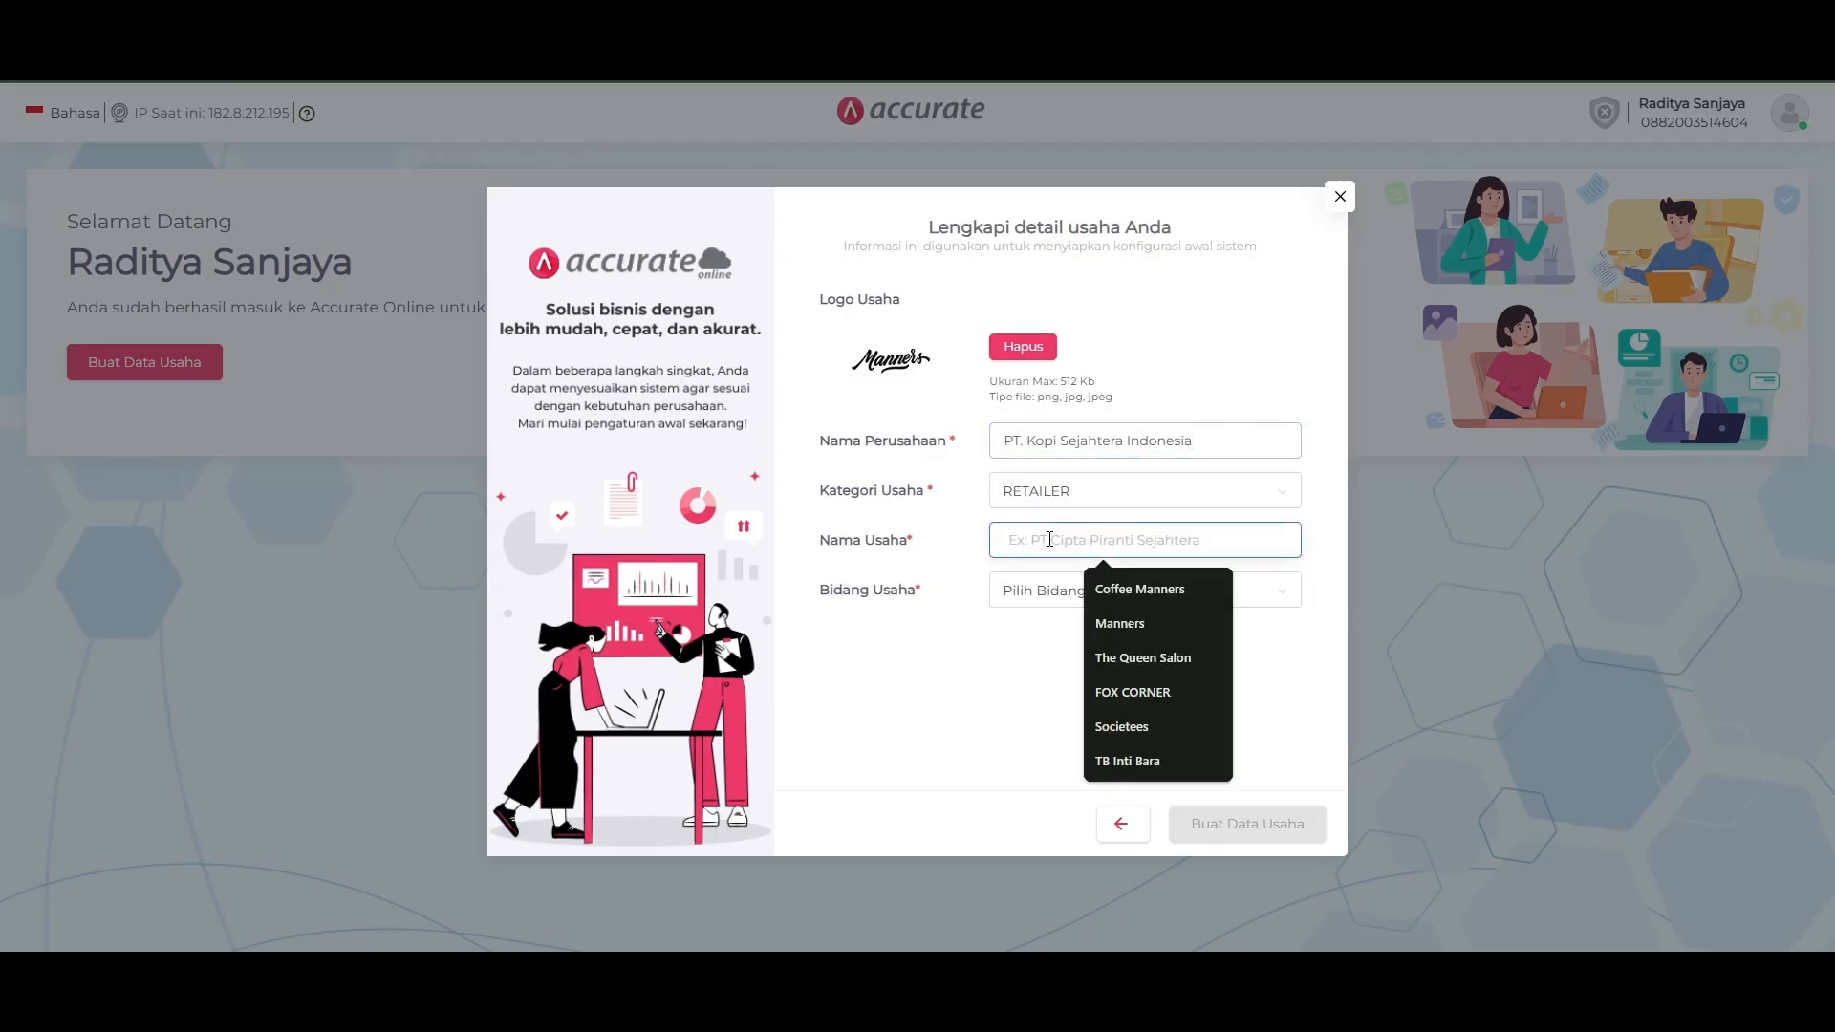
text(Mann)
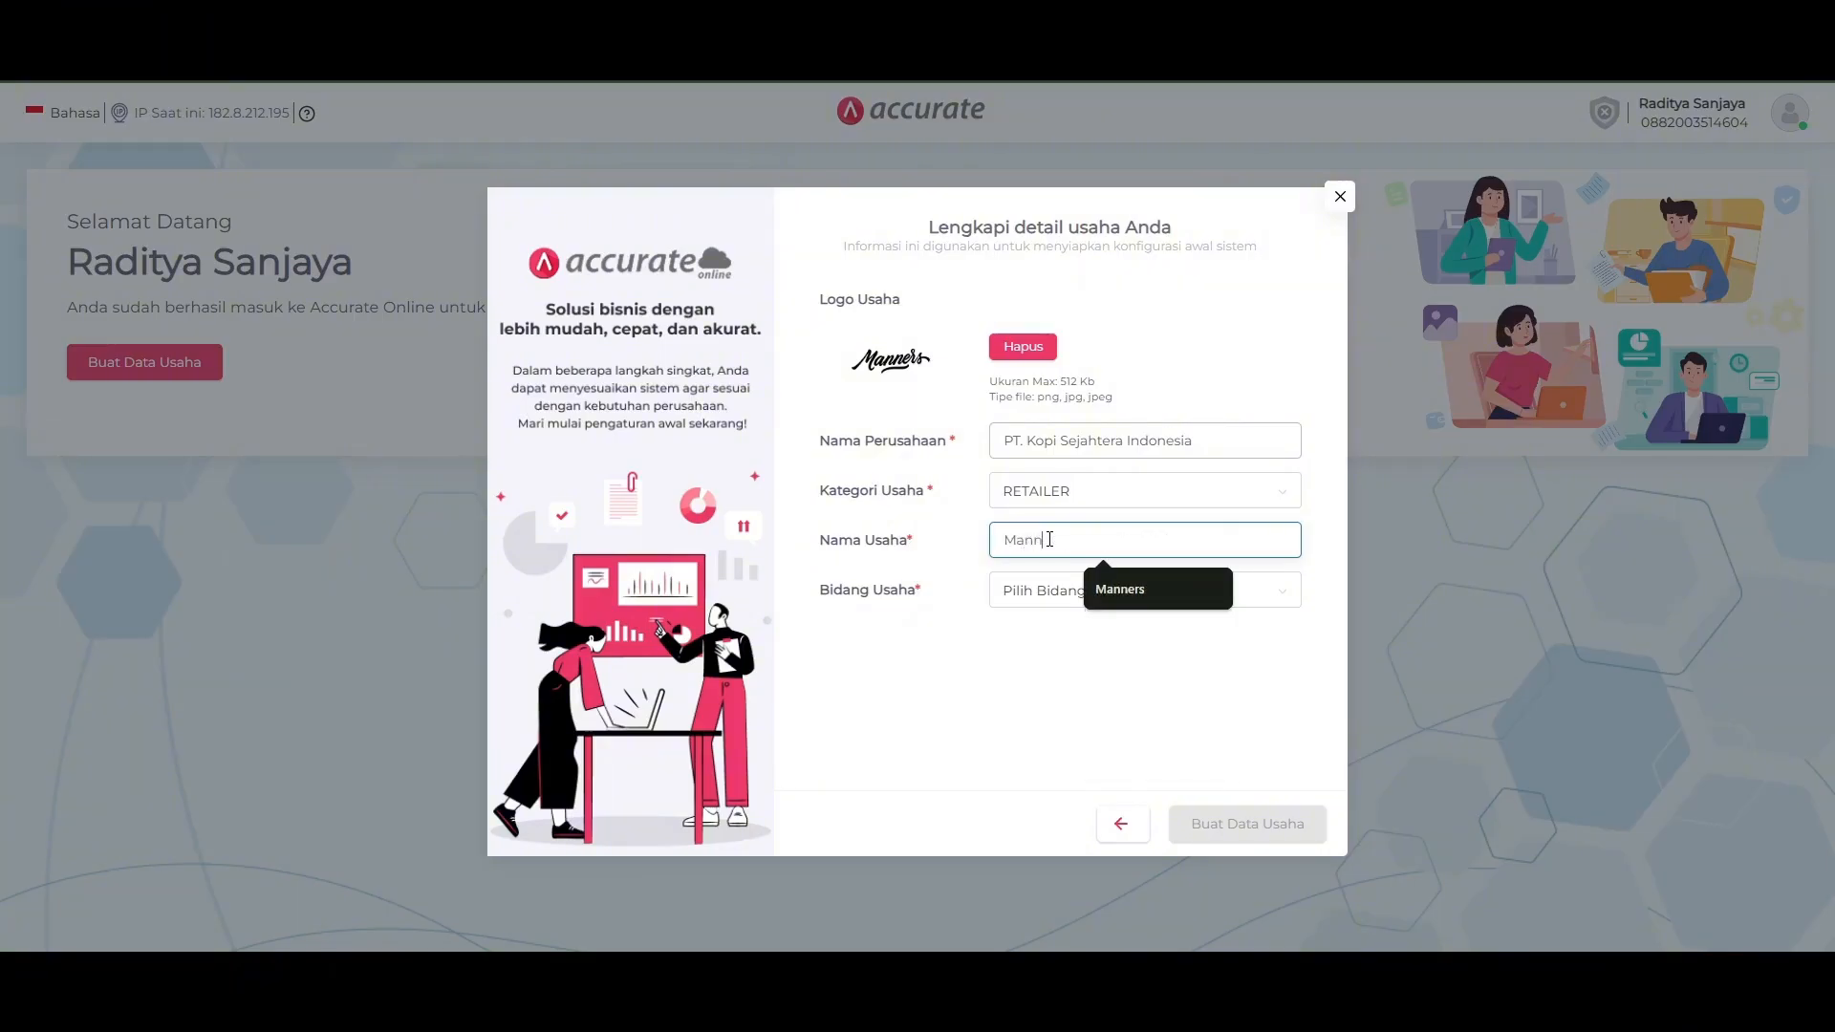
text(ers)
Set the business field to Food & Drink (Makanan & Minuman) and create the business data.
click(1051, 591)
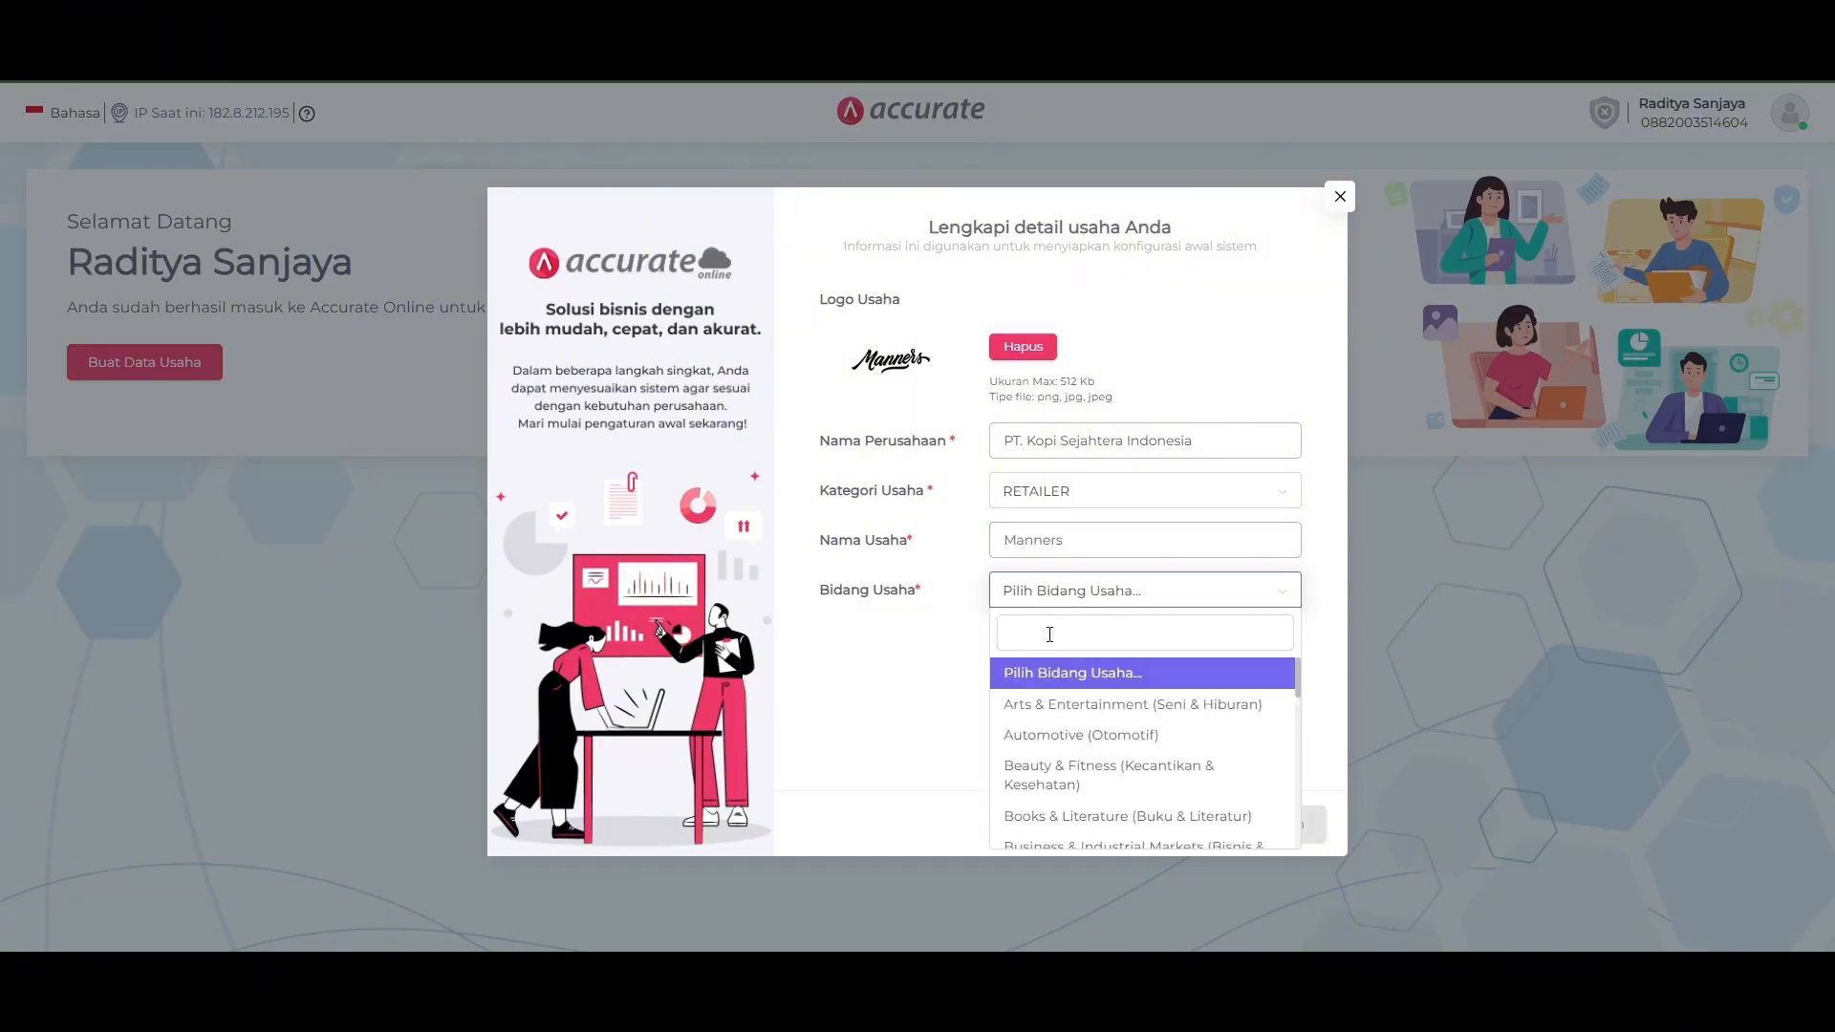
scroll(1061, 727, down, 5)
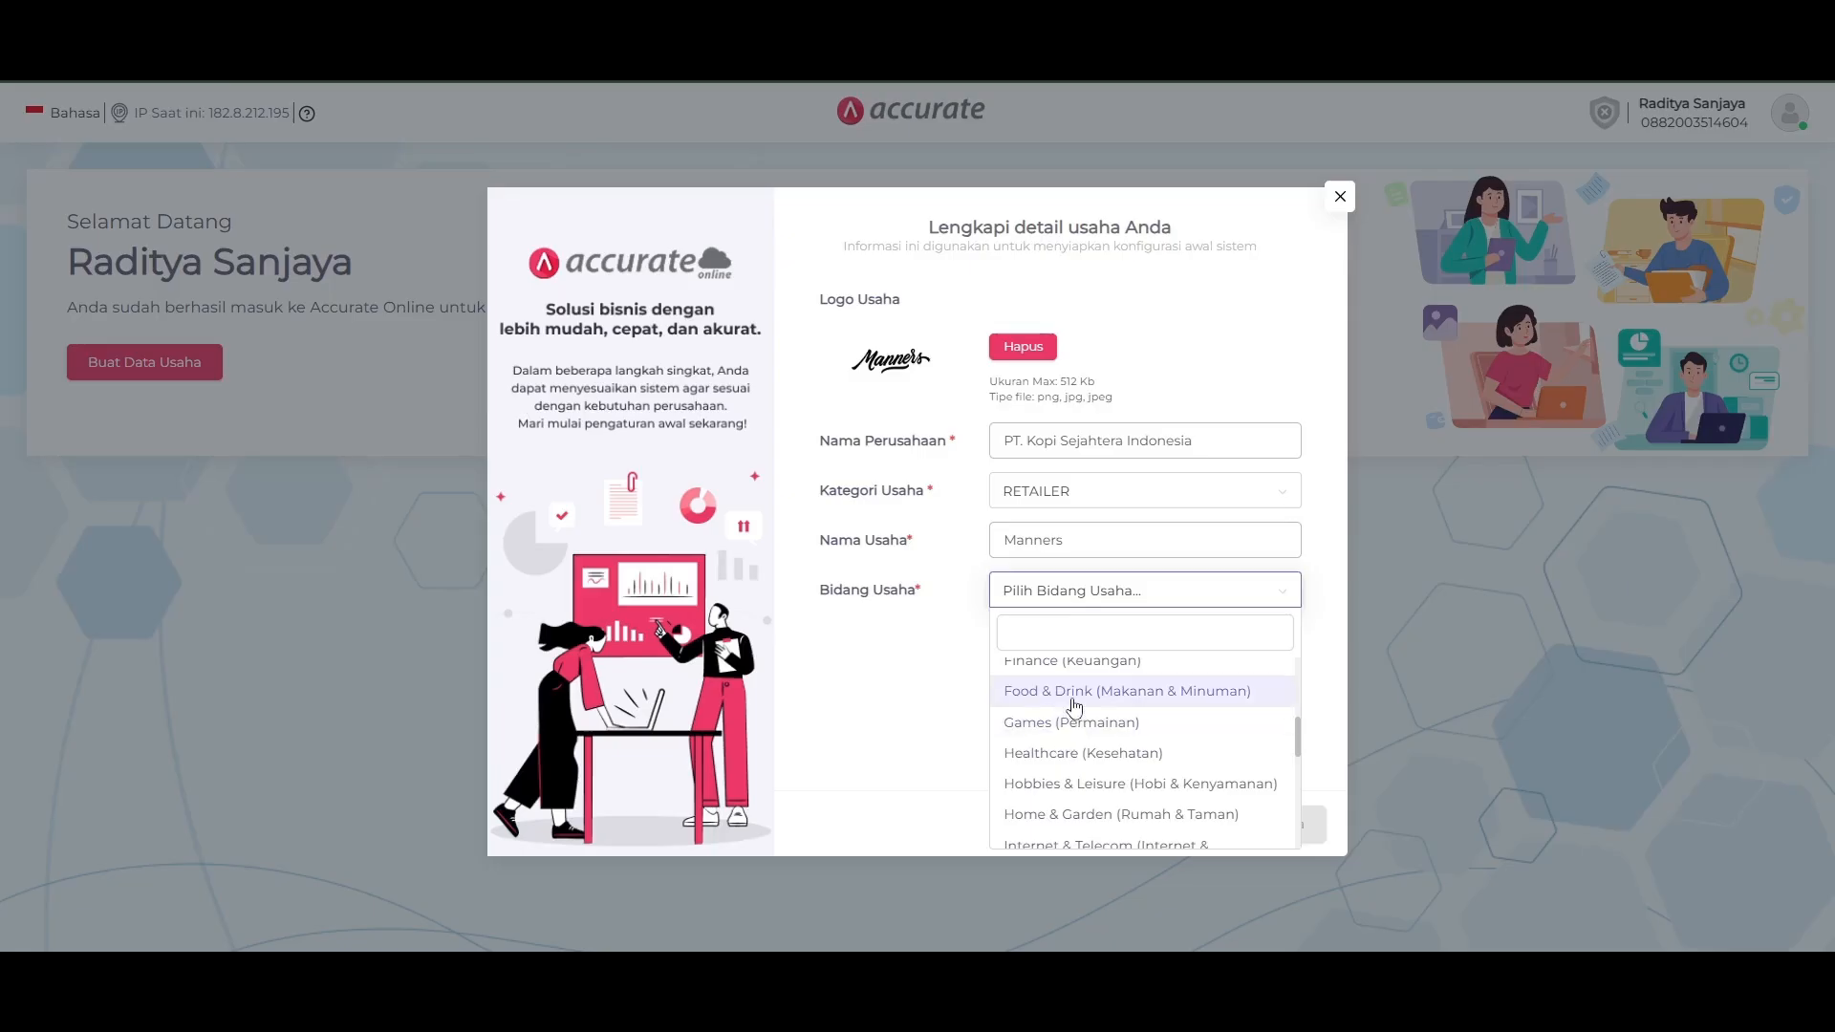
click(1074, 692)
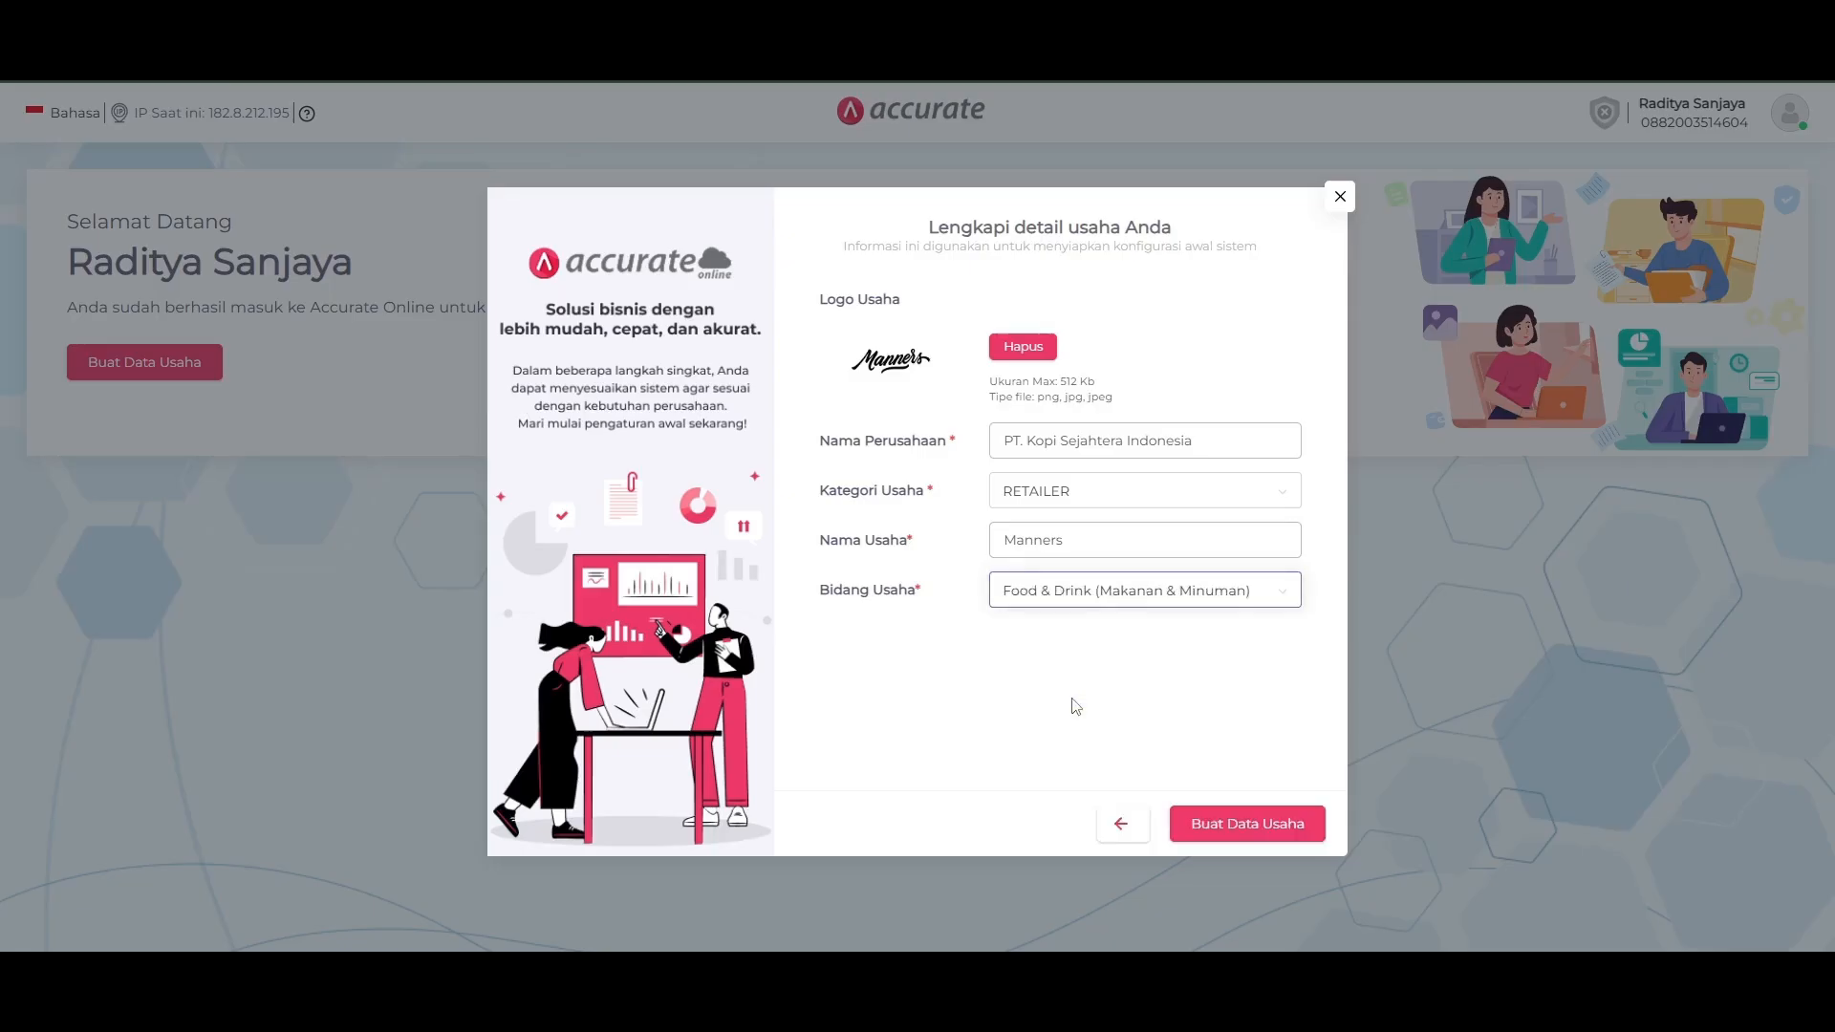
click(1239, 830)
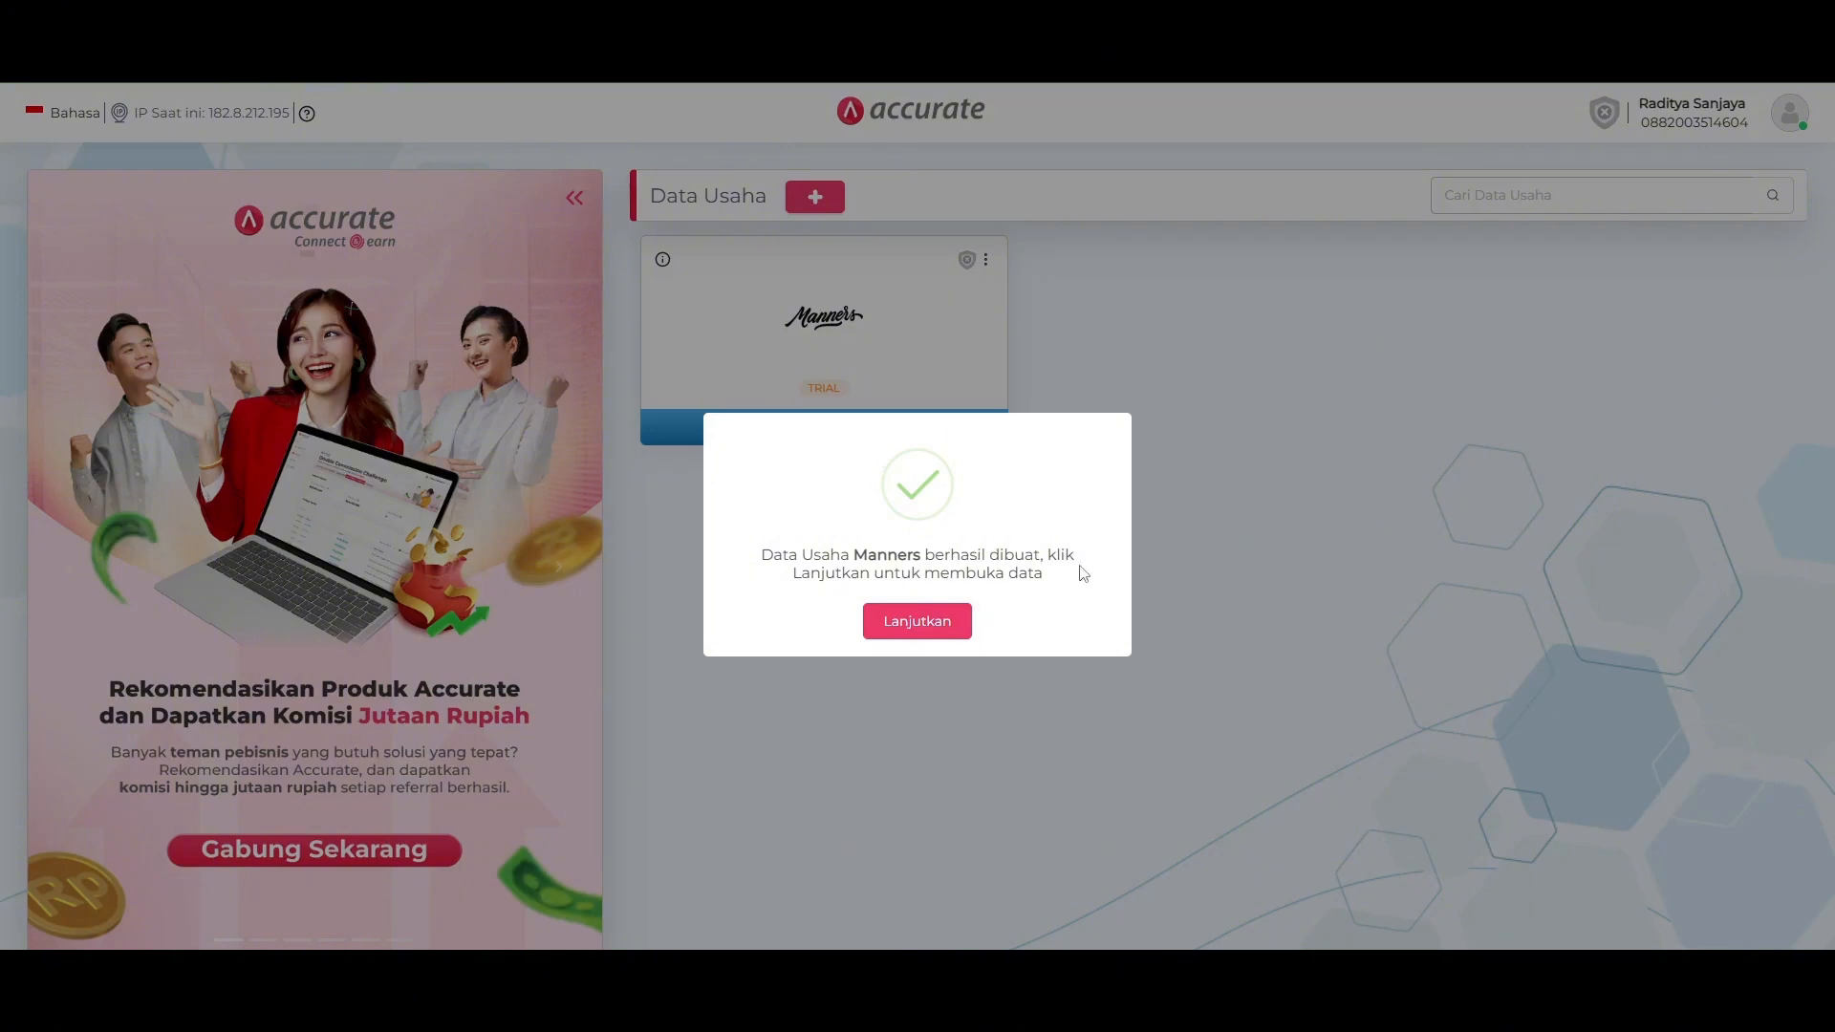
Open the new Manners data and complete its initial setup with the Rata-rata COGS calculation method.
click(910, 621)
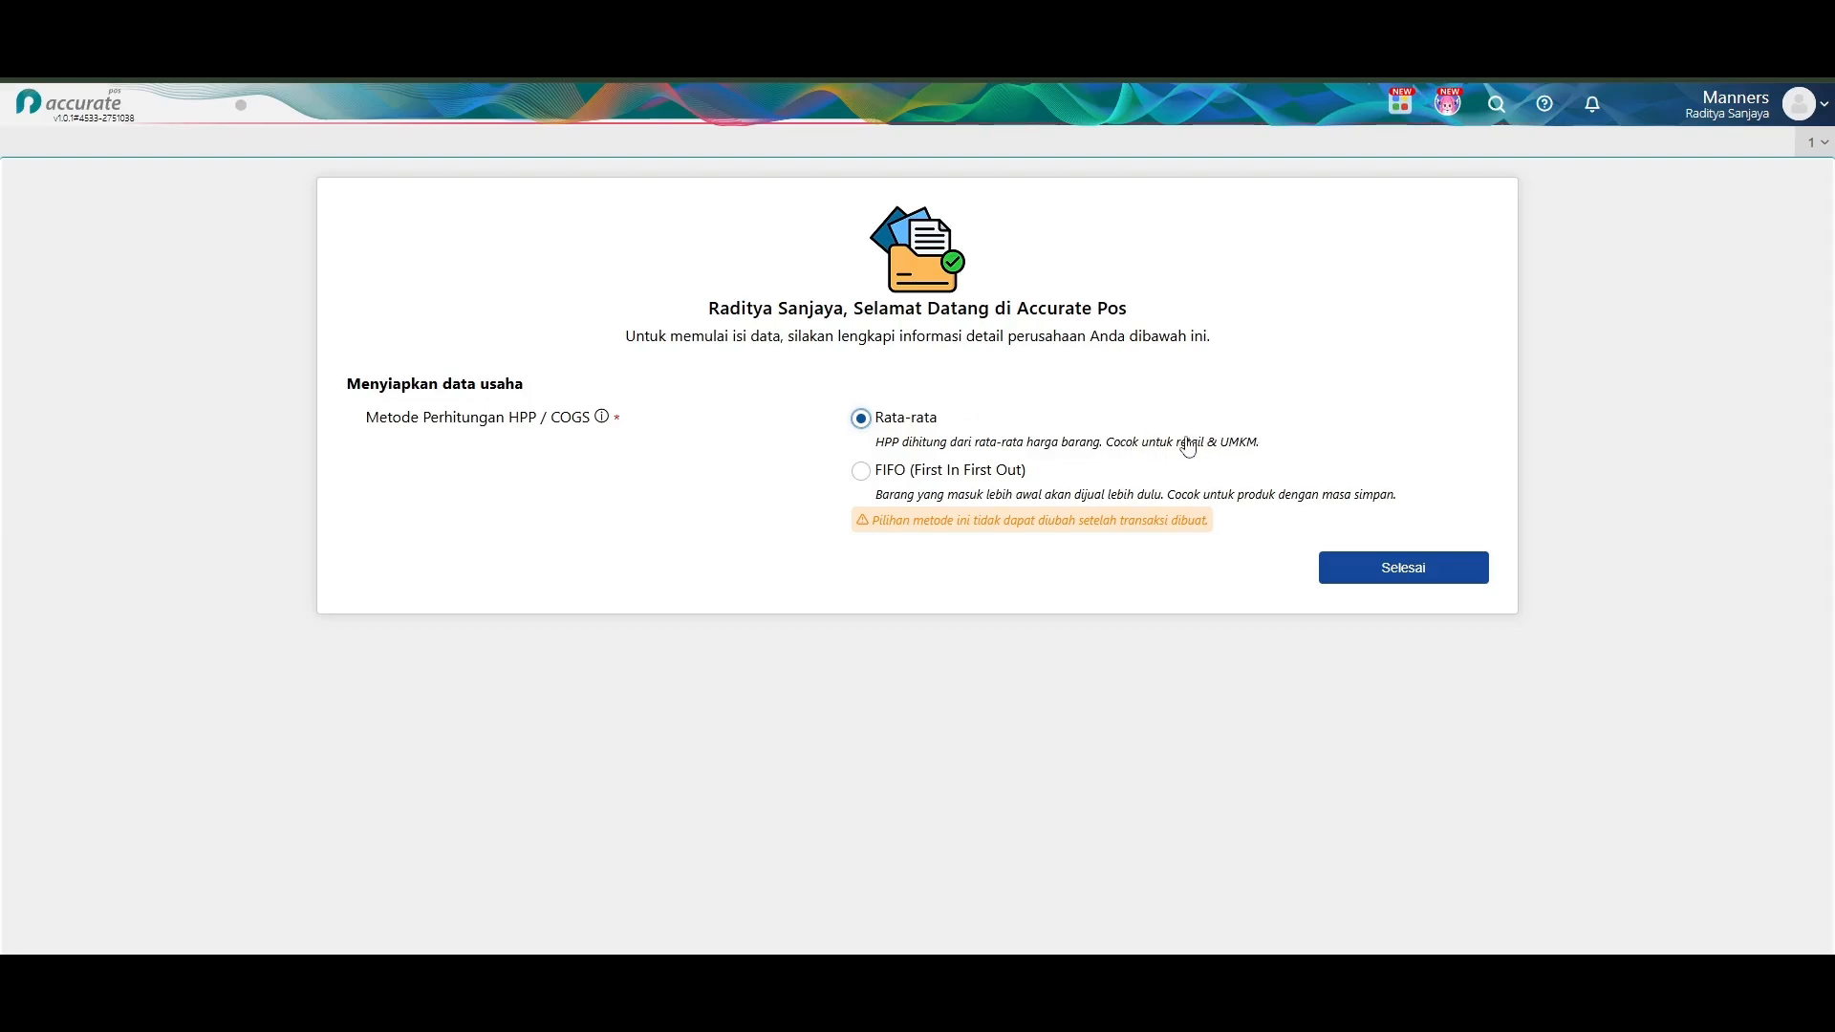
click(861, 473)
click(905, 420)
click(1405, 570)
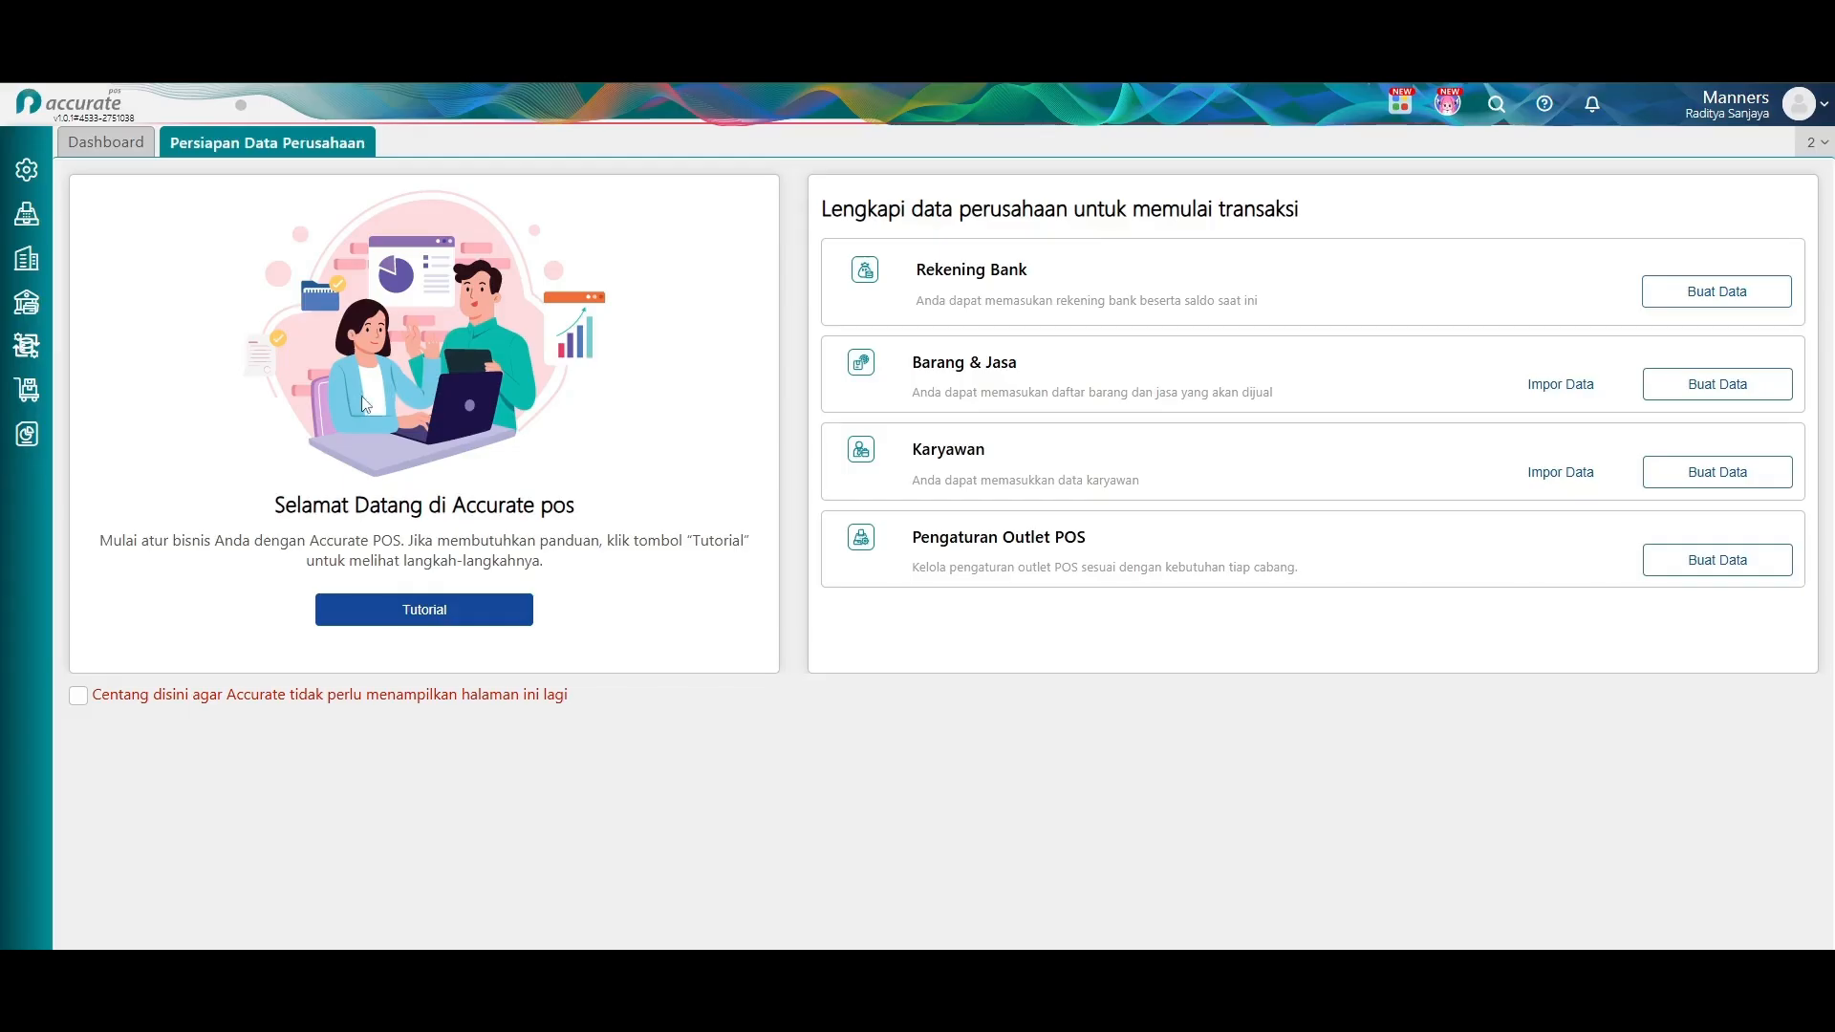
Open the setup tutorial in the help center and skim its instructions for creating and completing business data.
click(427, 618)
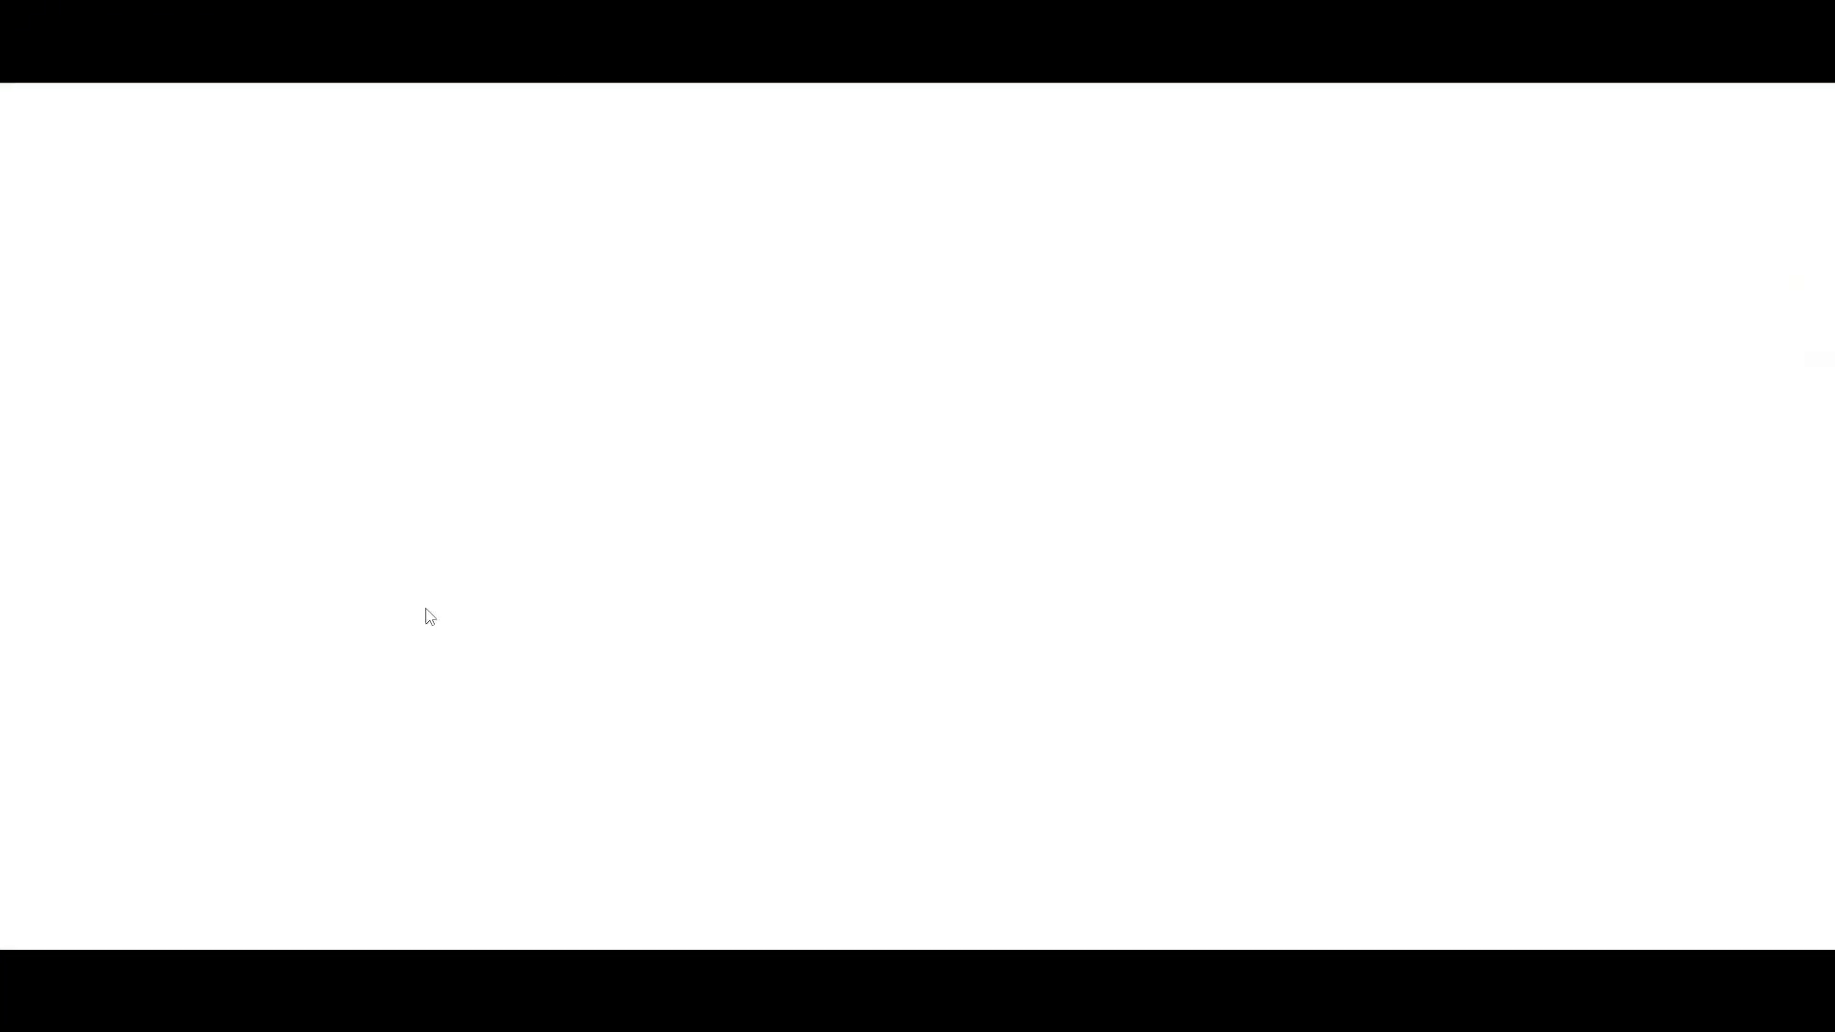
scroll(402, 325, down, 18)
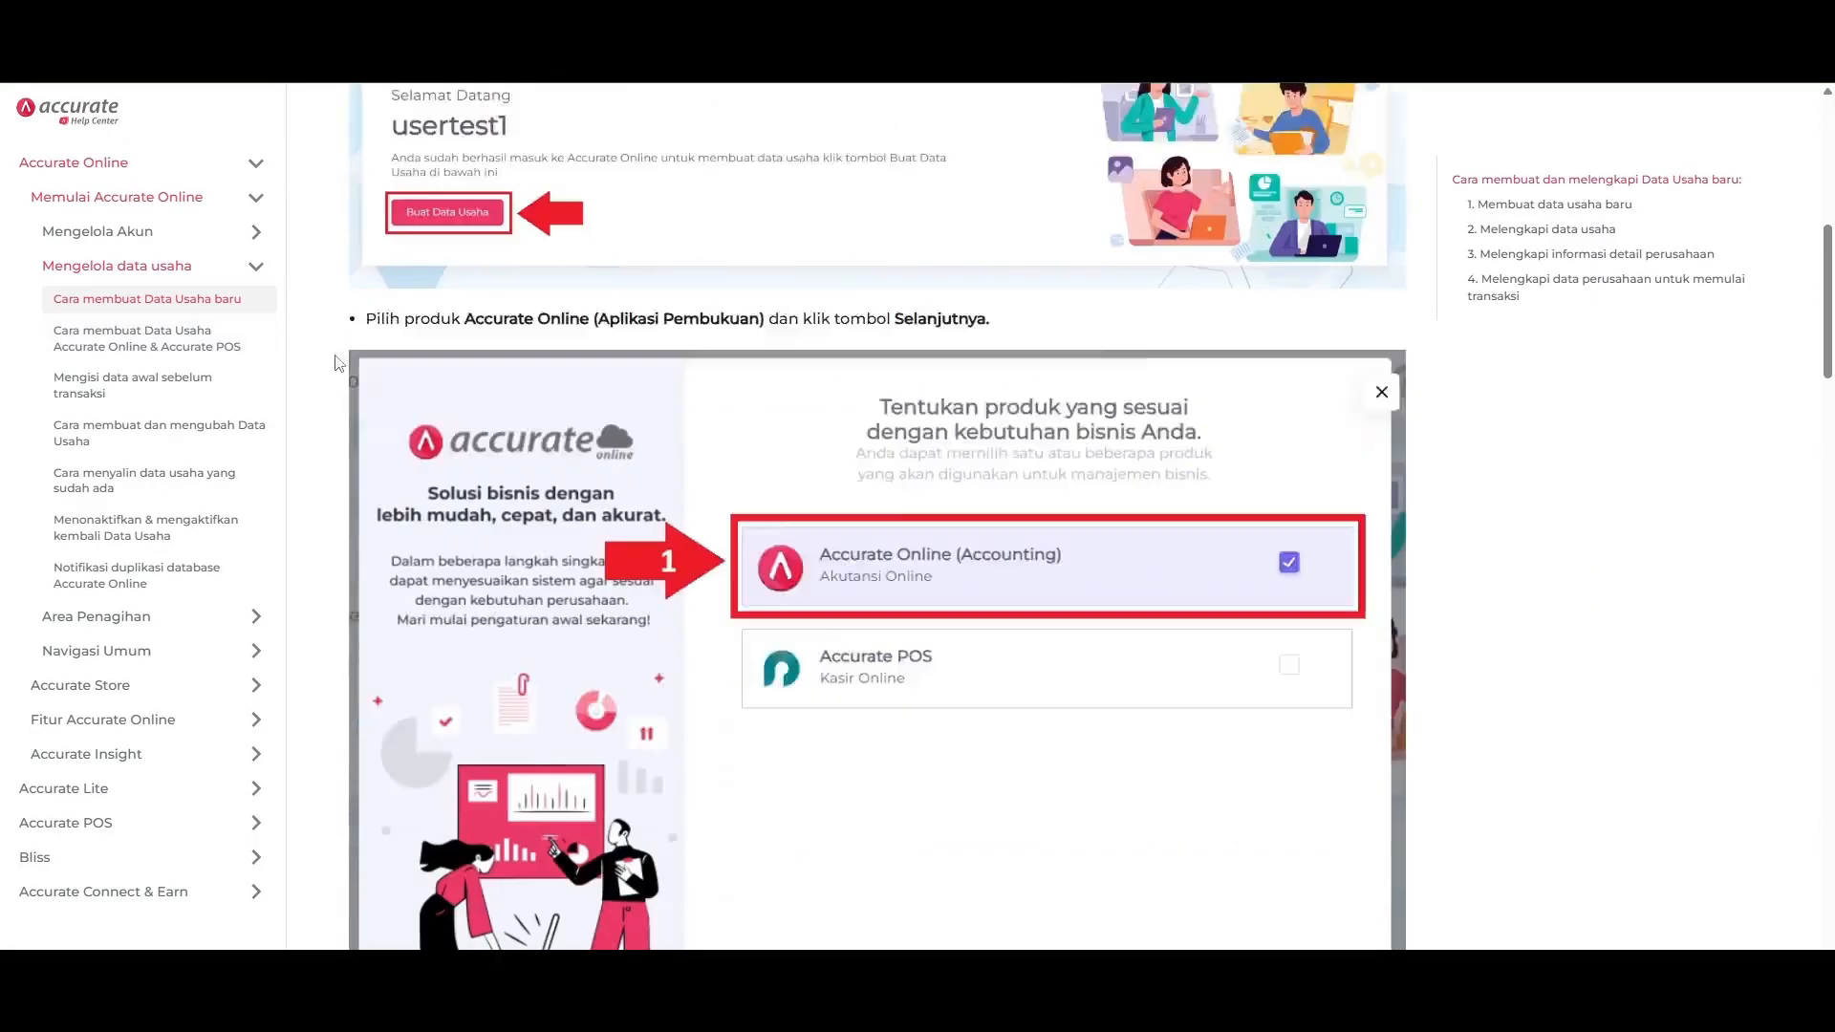
scroll(376, 366, down, 12)
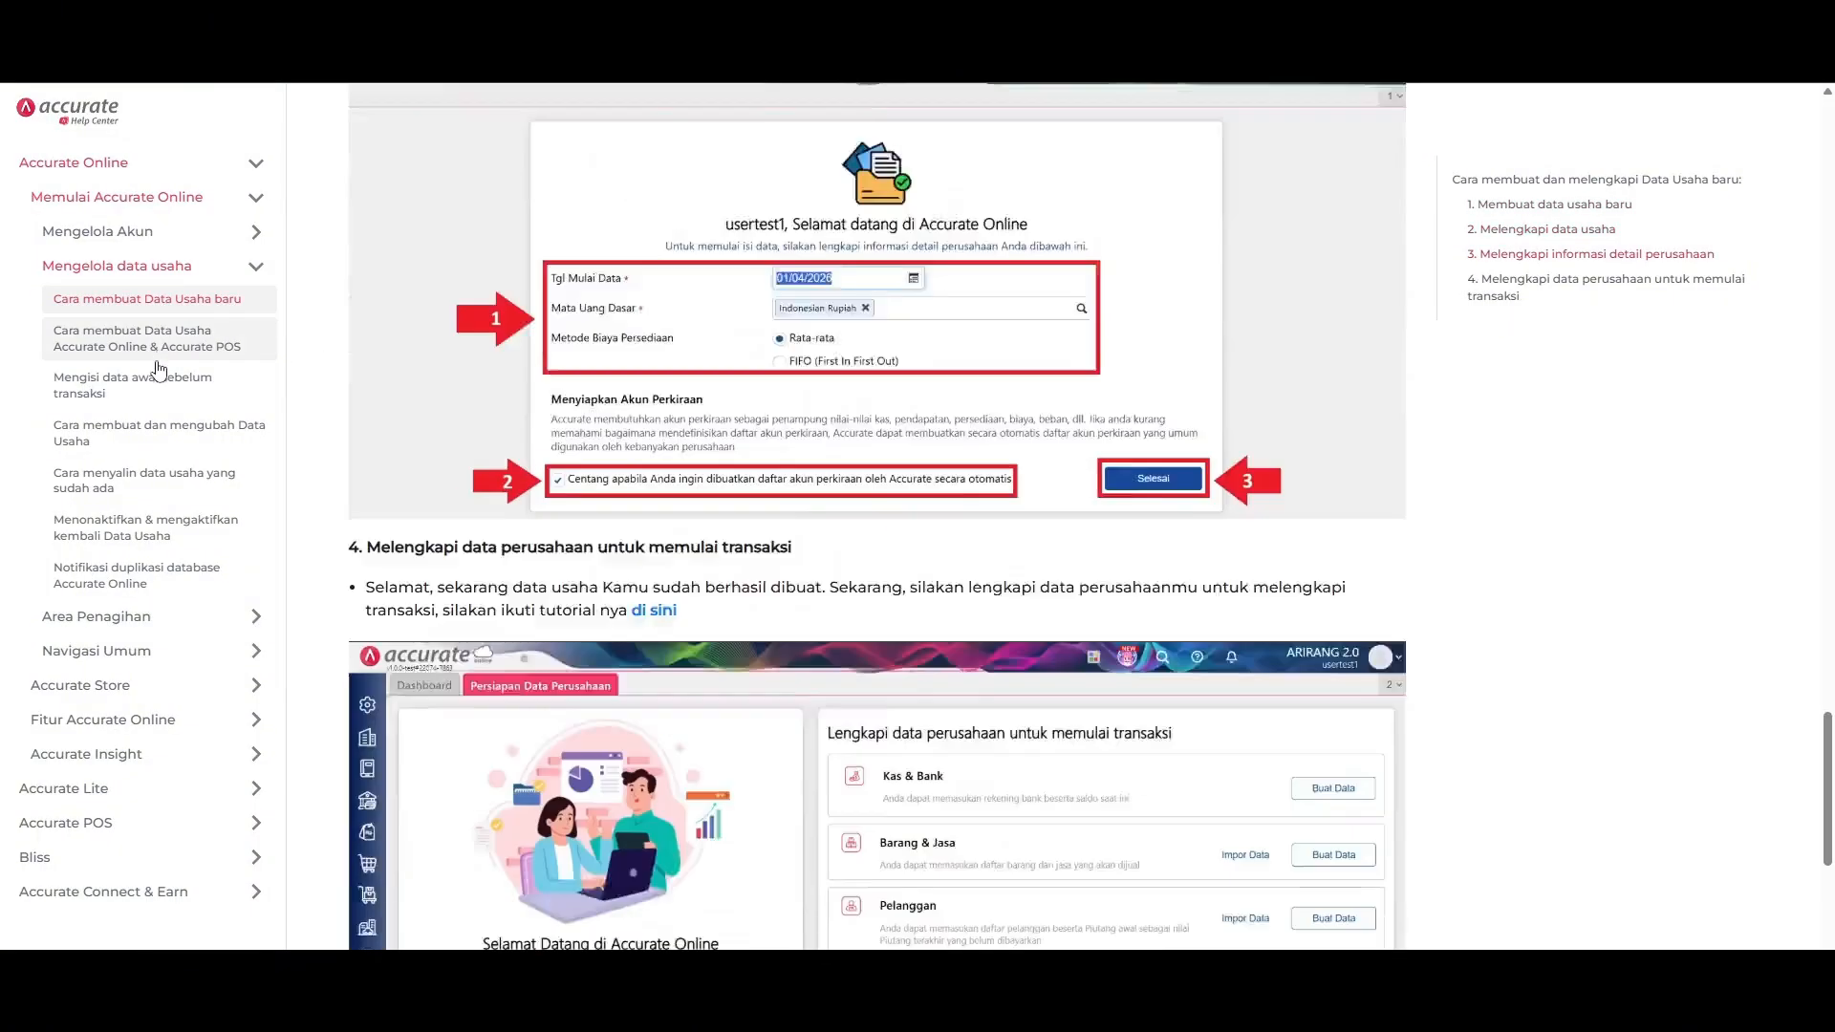
scroll(188, 485, up, 4)
scroll(189, 484, up, 15)
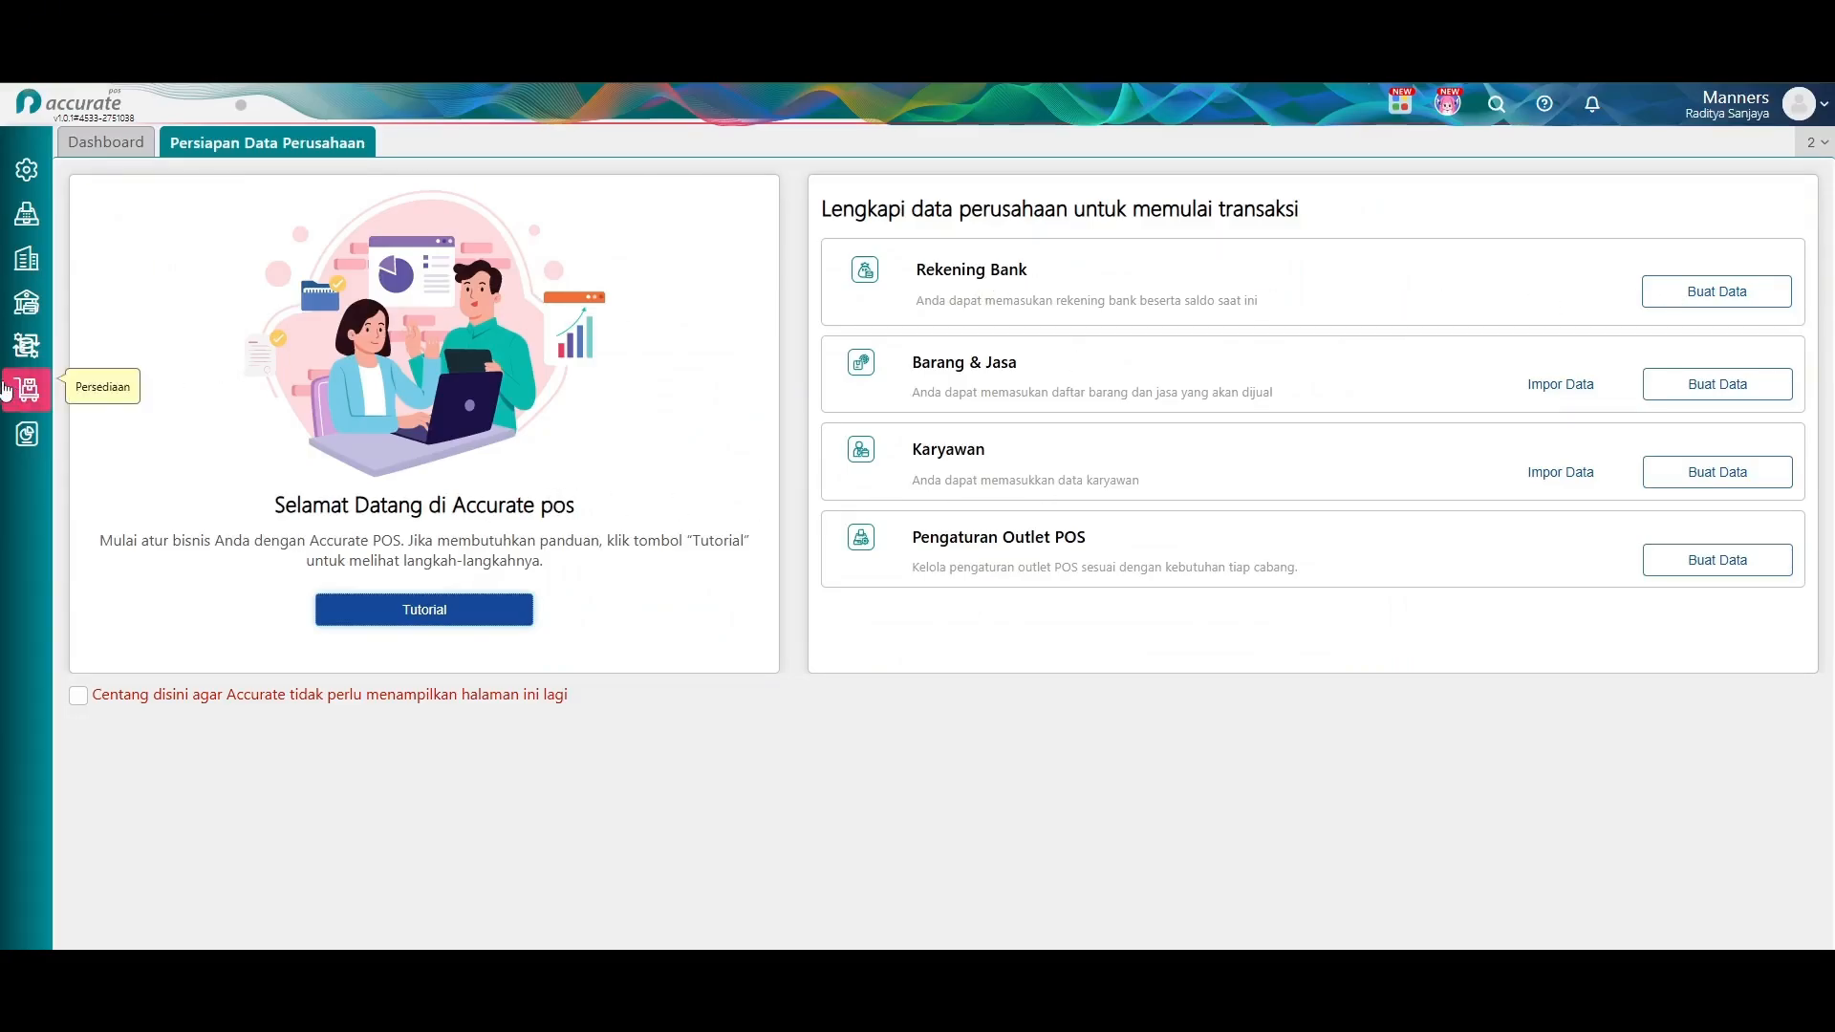
View the Akun Perkiraan list to examine the existing accounts, and close it.
click(27, 304)
click(397, 386)
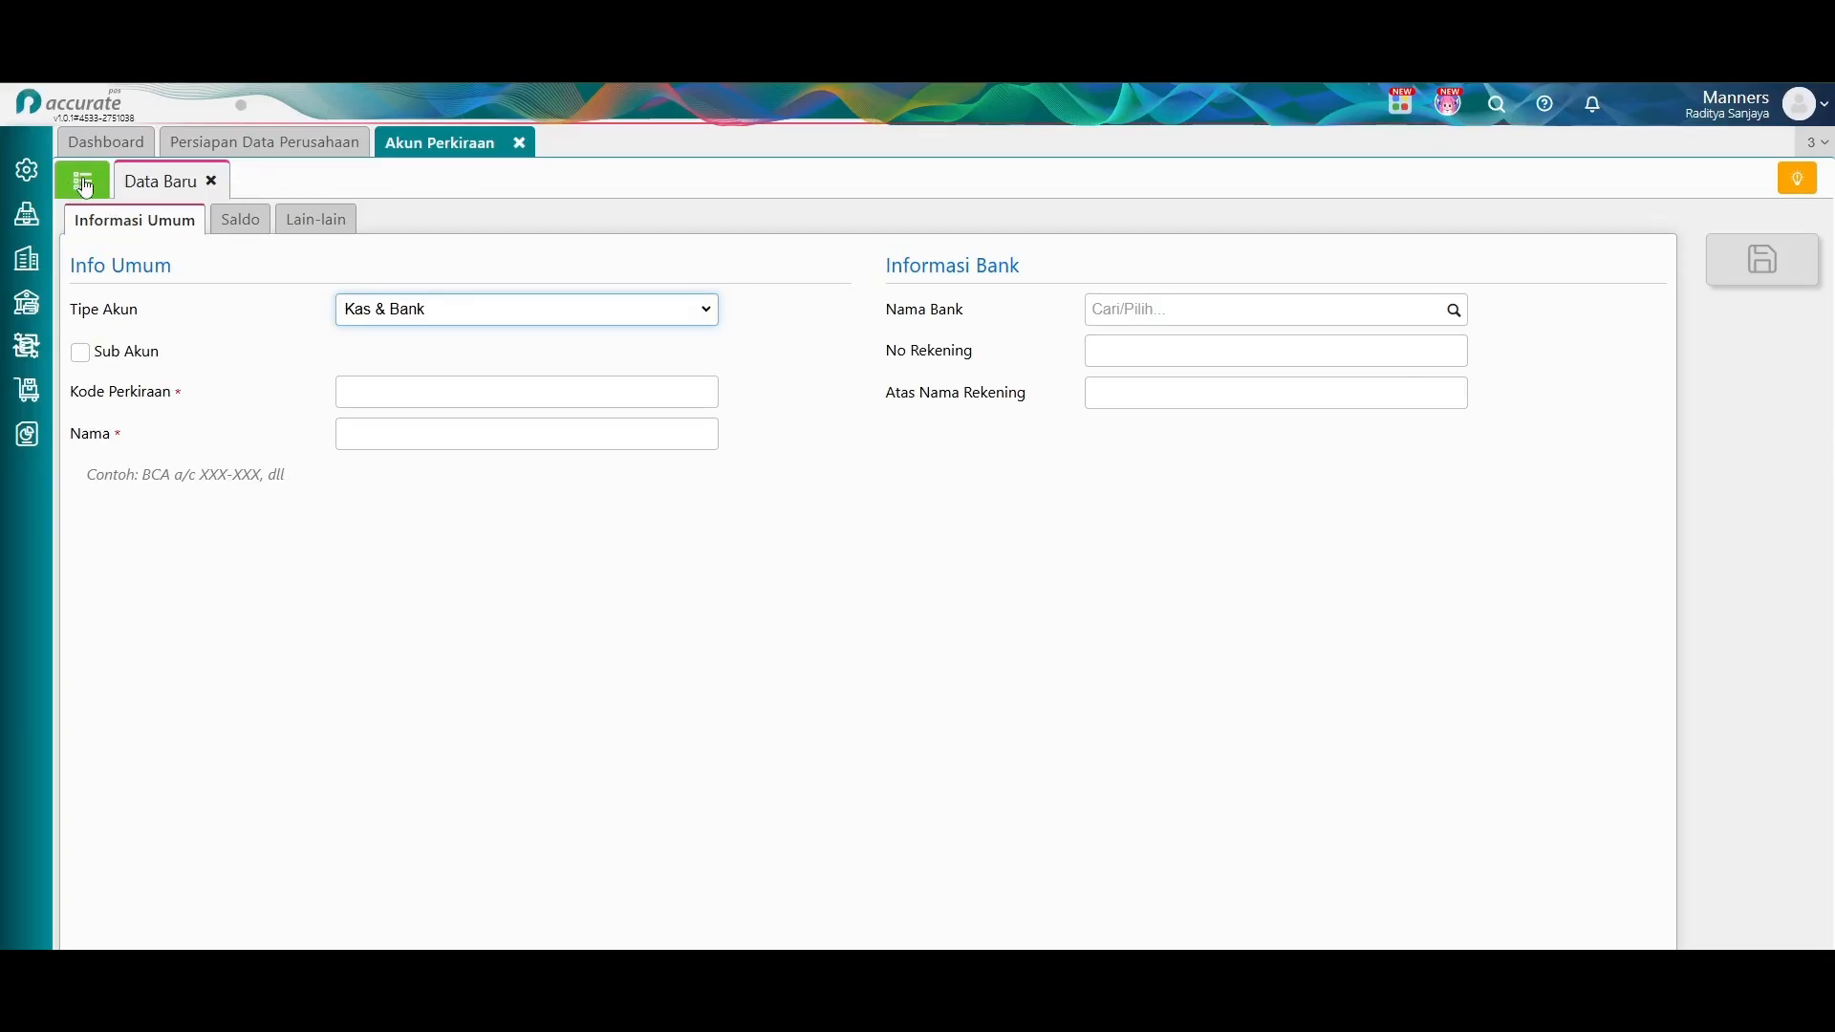
click(83, 183)
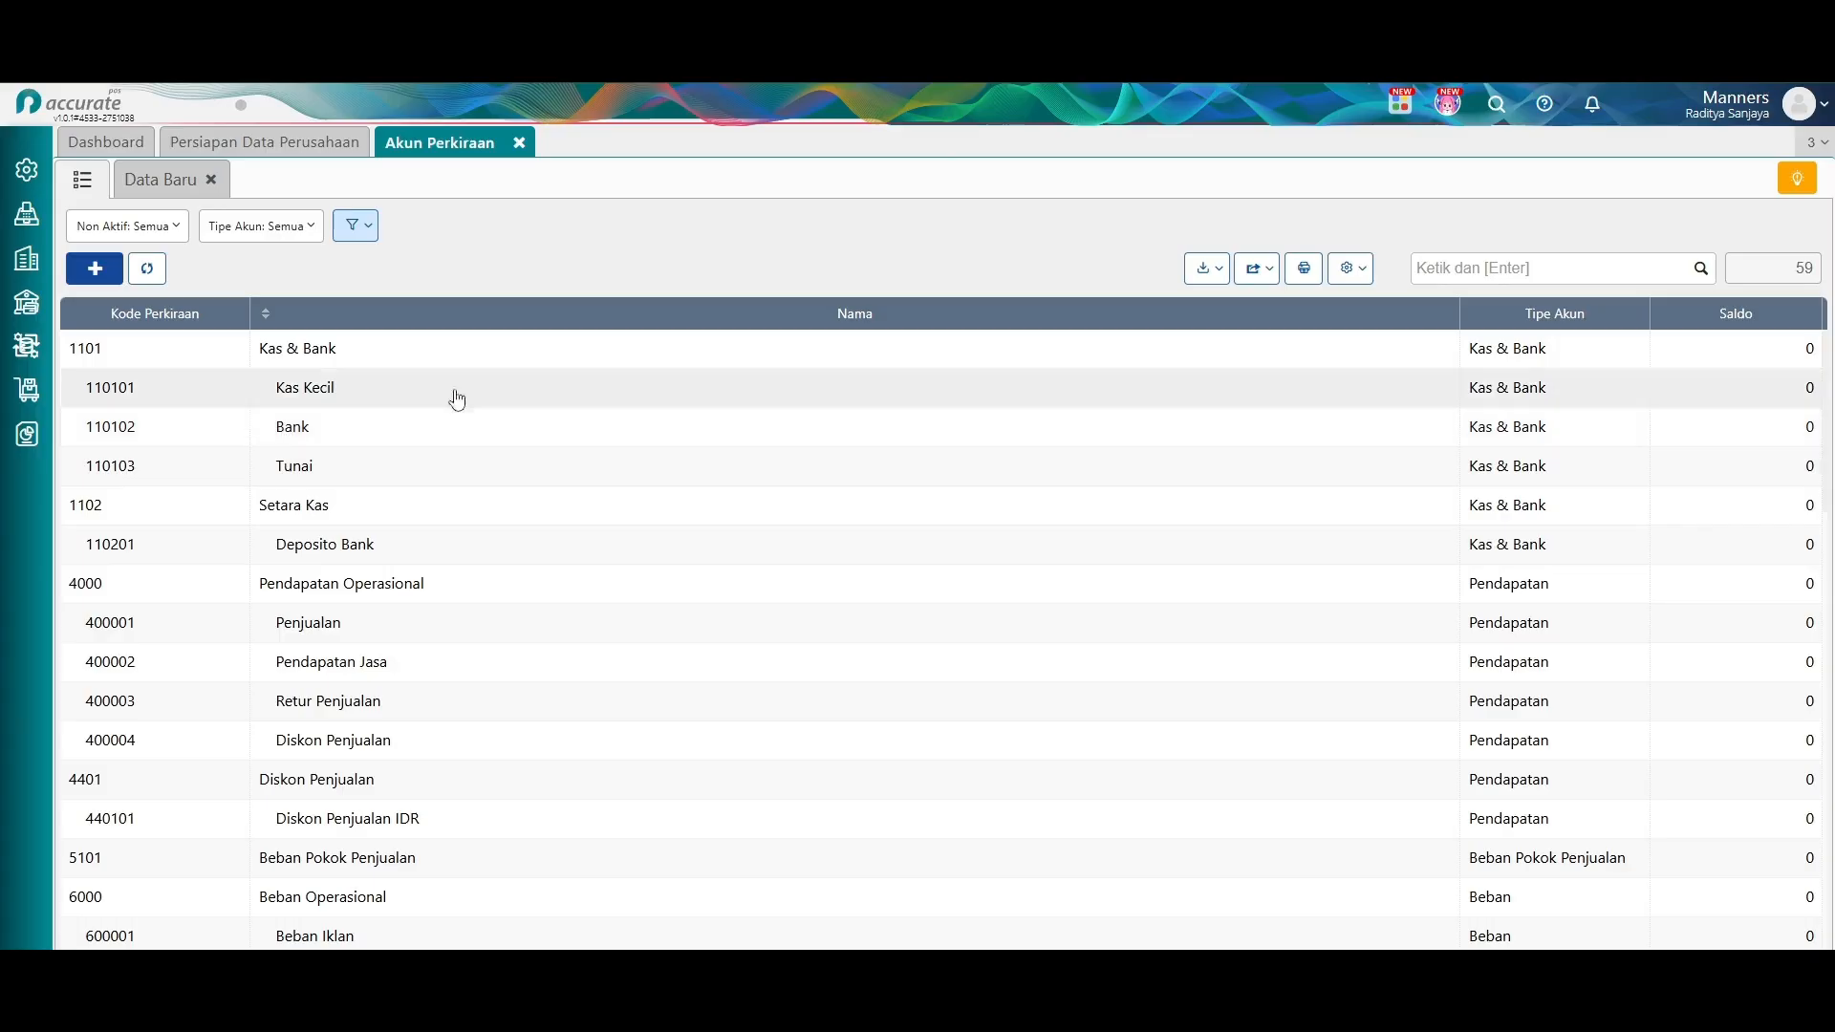
click(519, 143)
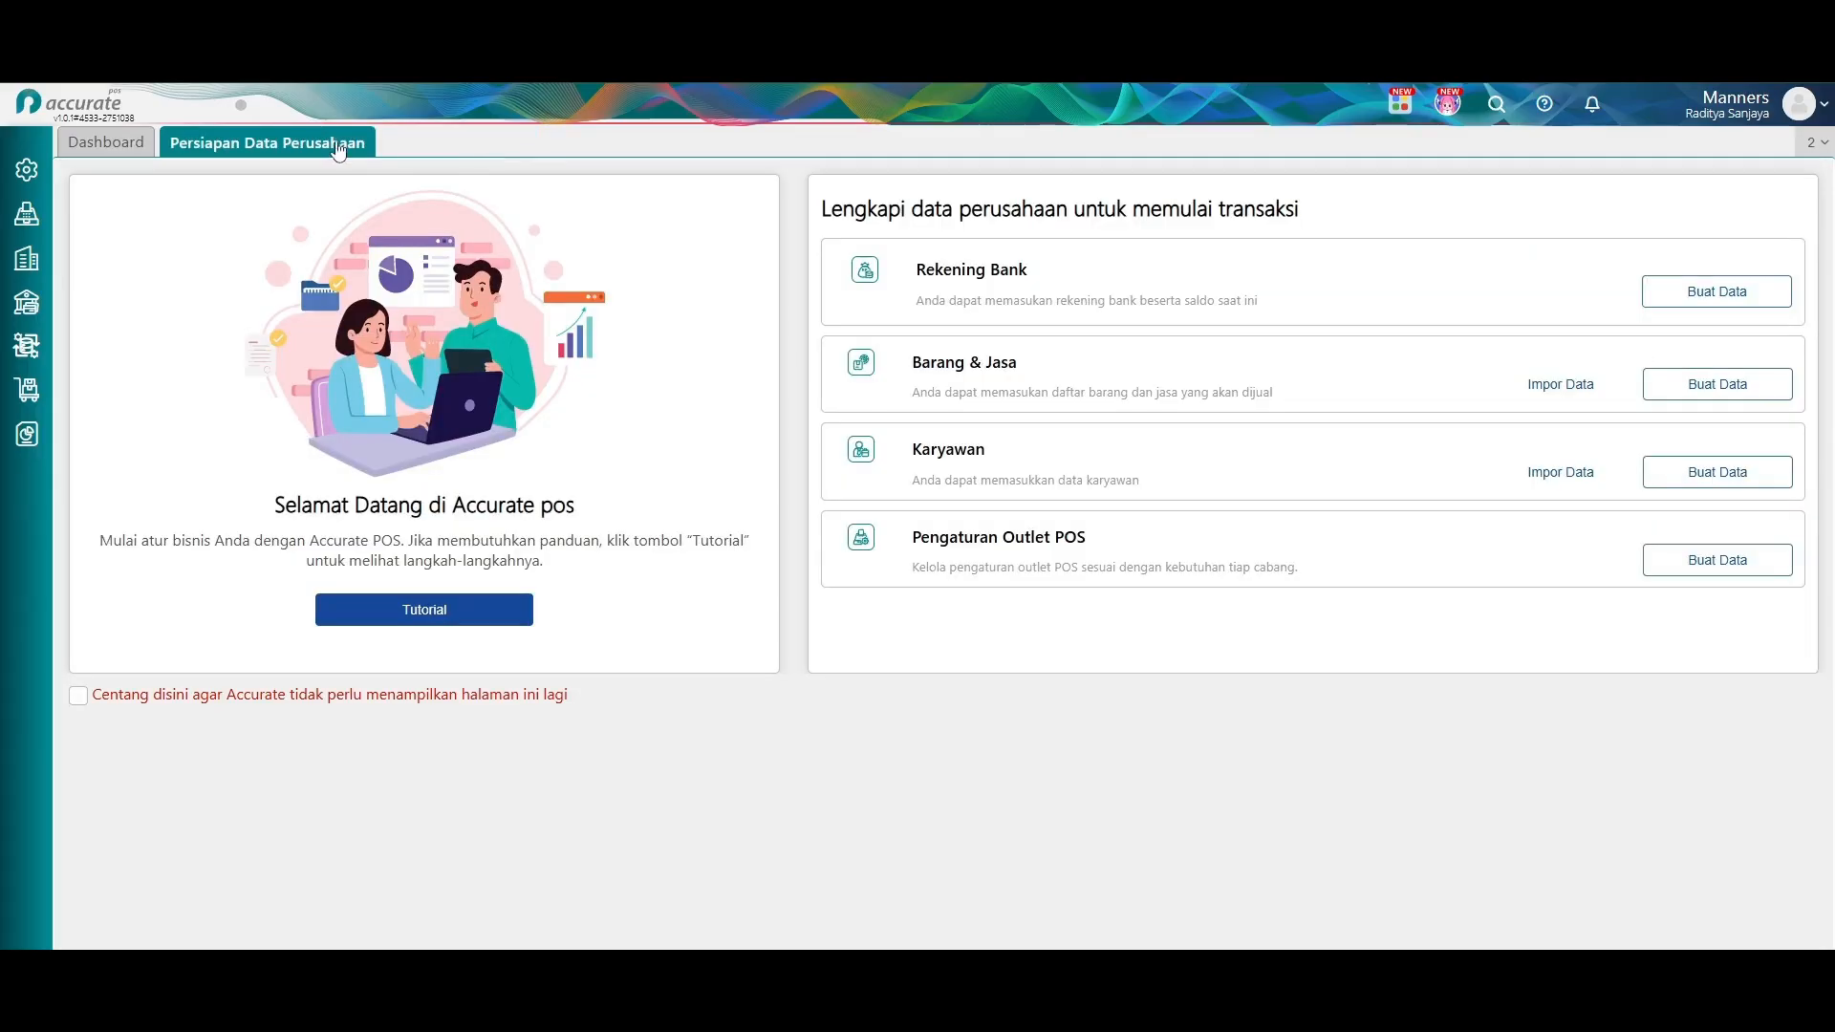
Add a bank account named Bank Central Asia with an opening balance of Rp 12.000.000 and save it.
click(1679, 308)
click(873, 481)
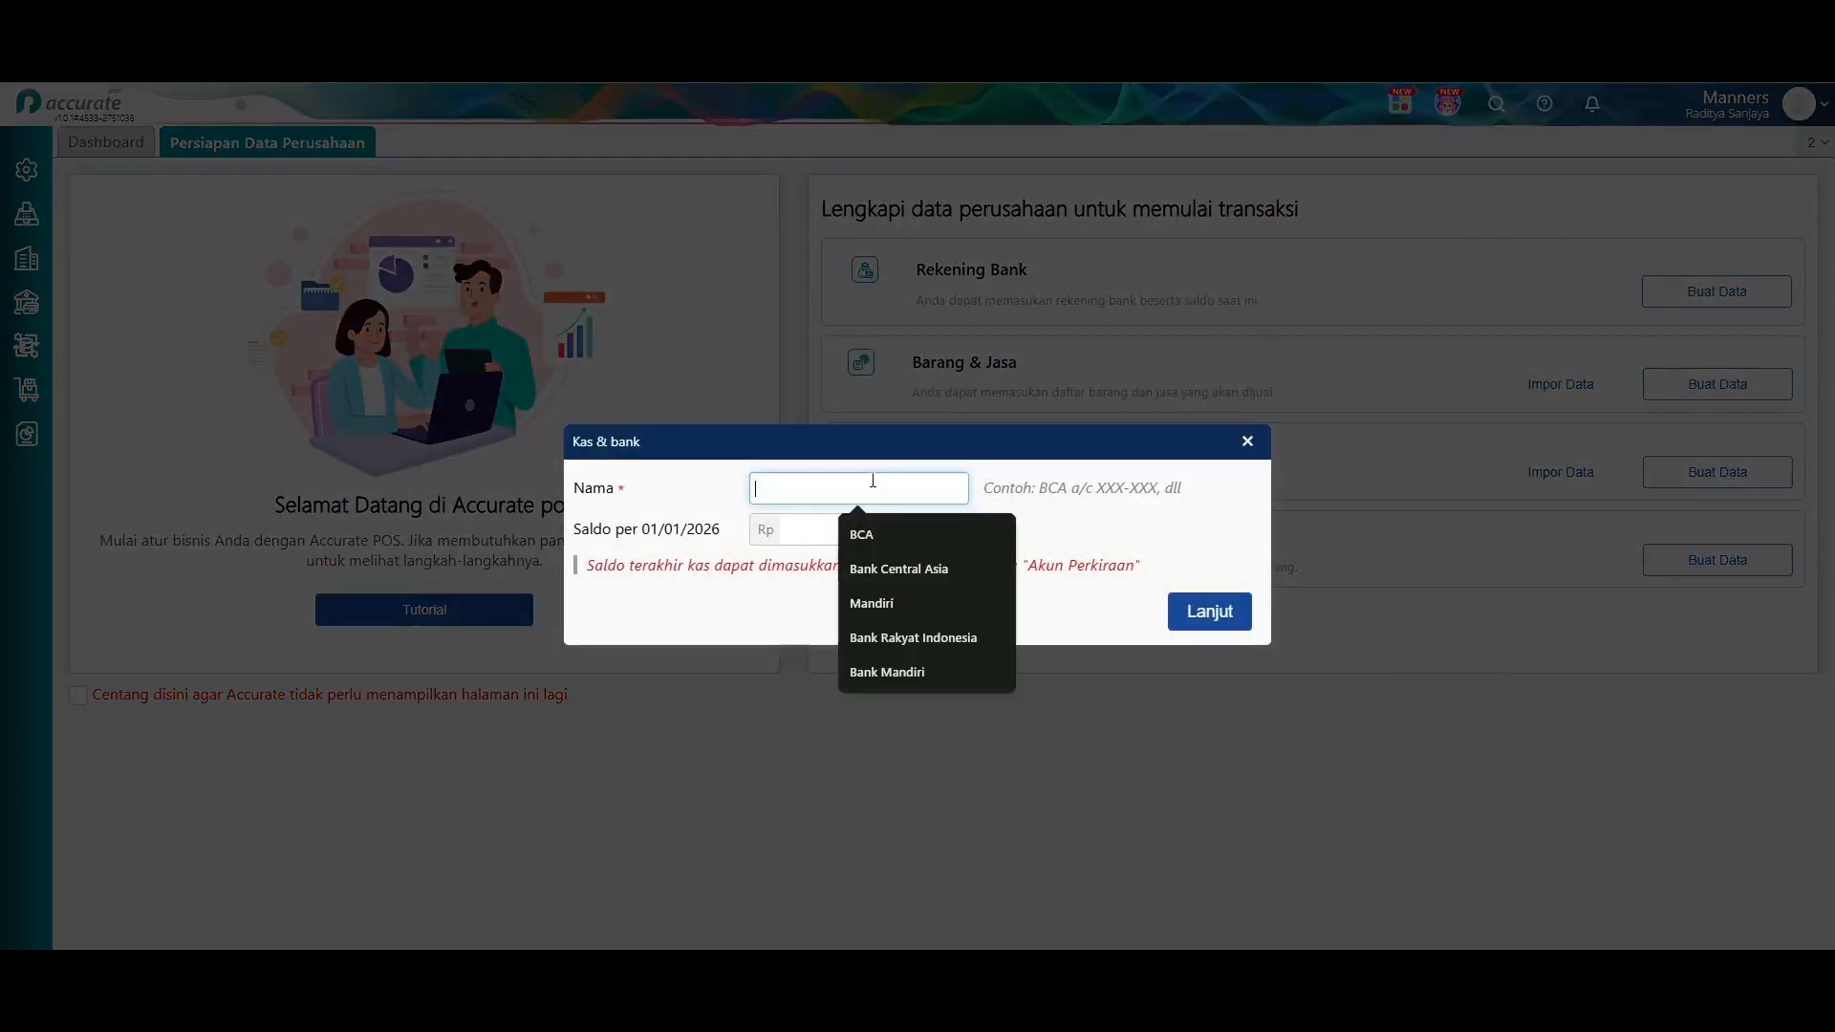
text(Ba)
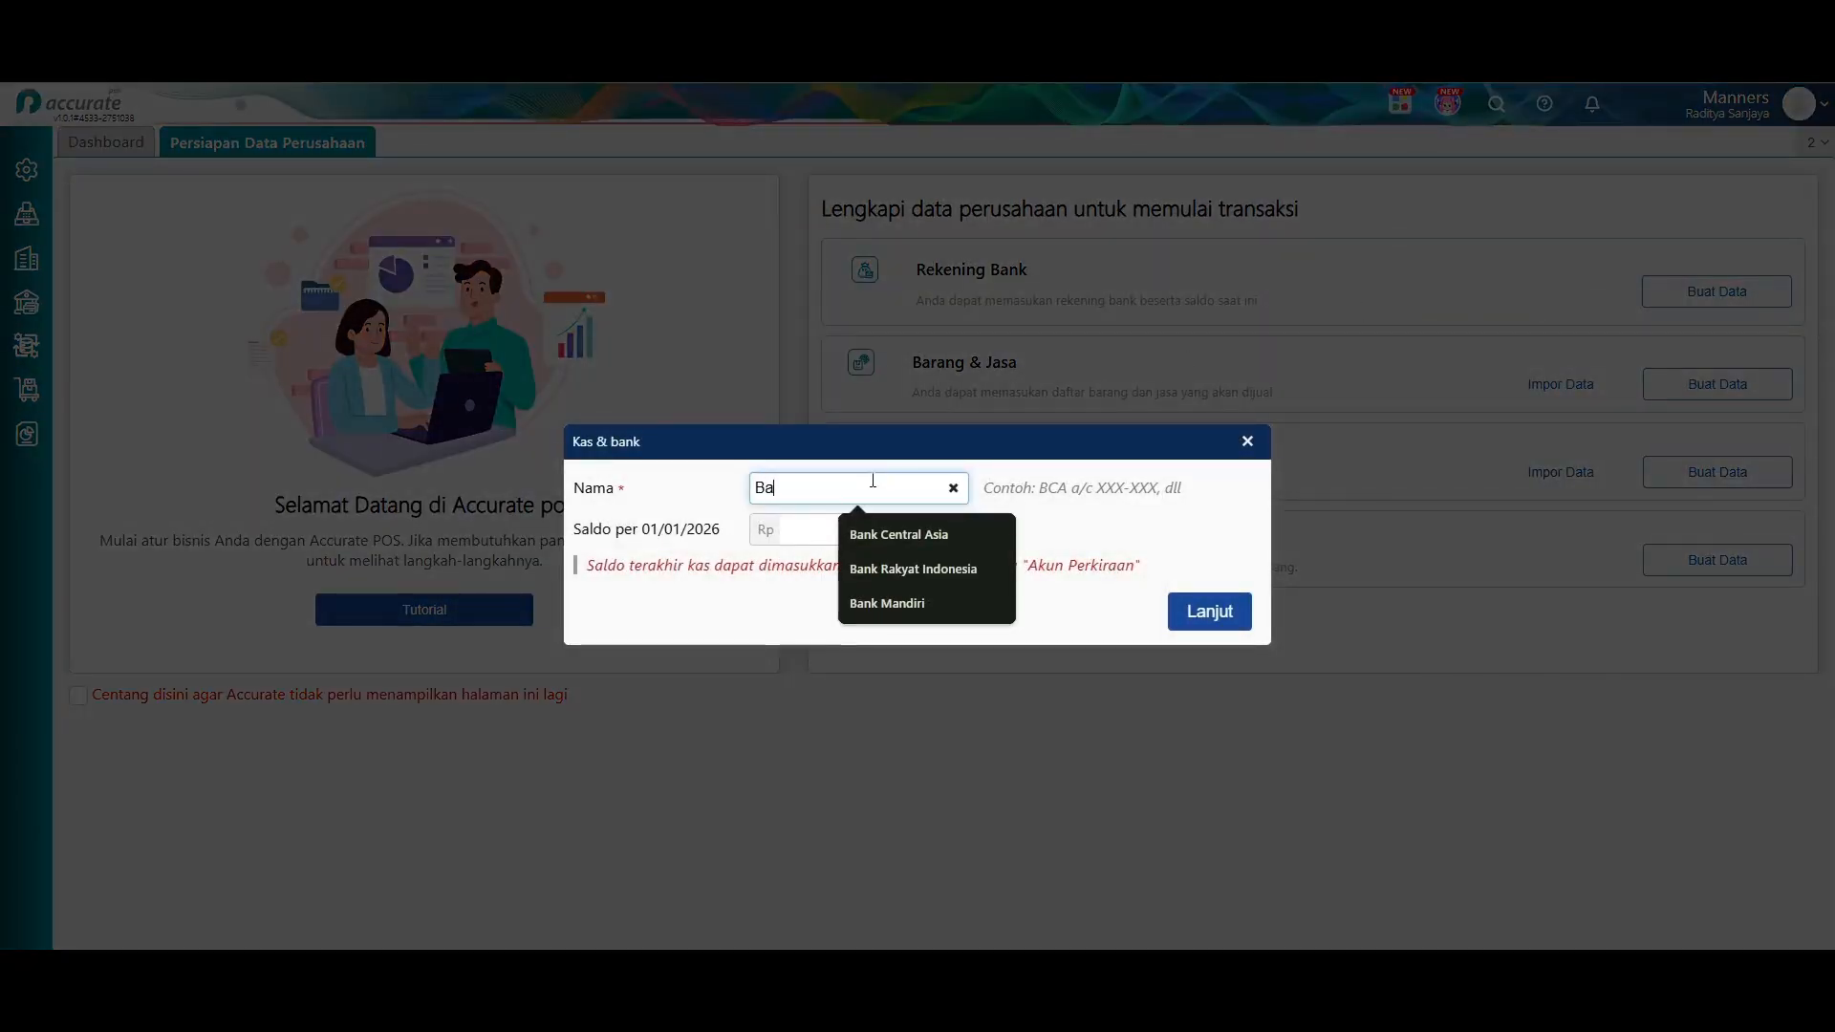
text(nk C)
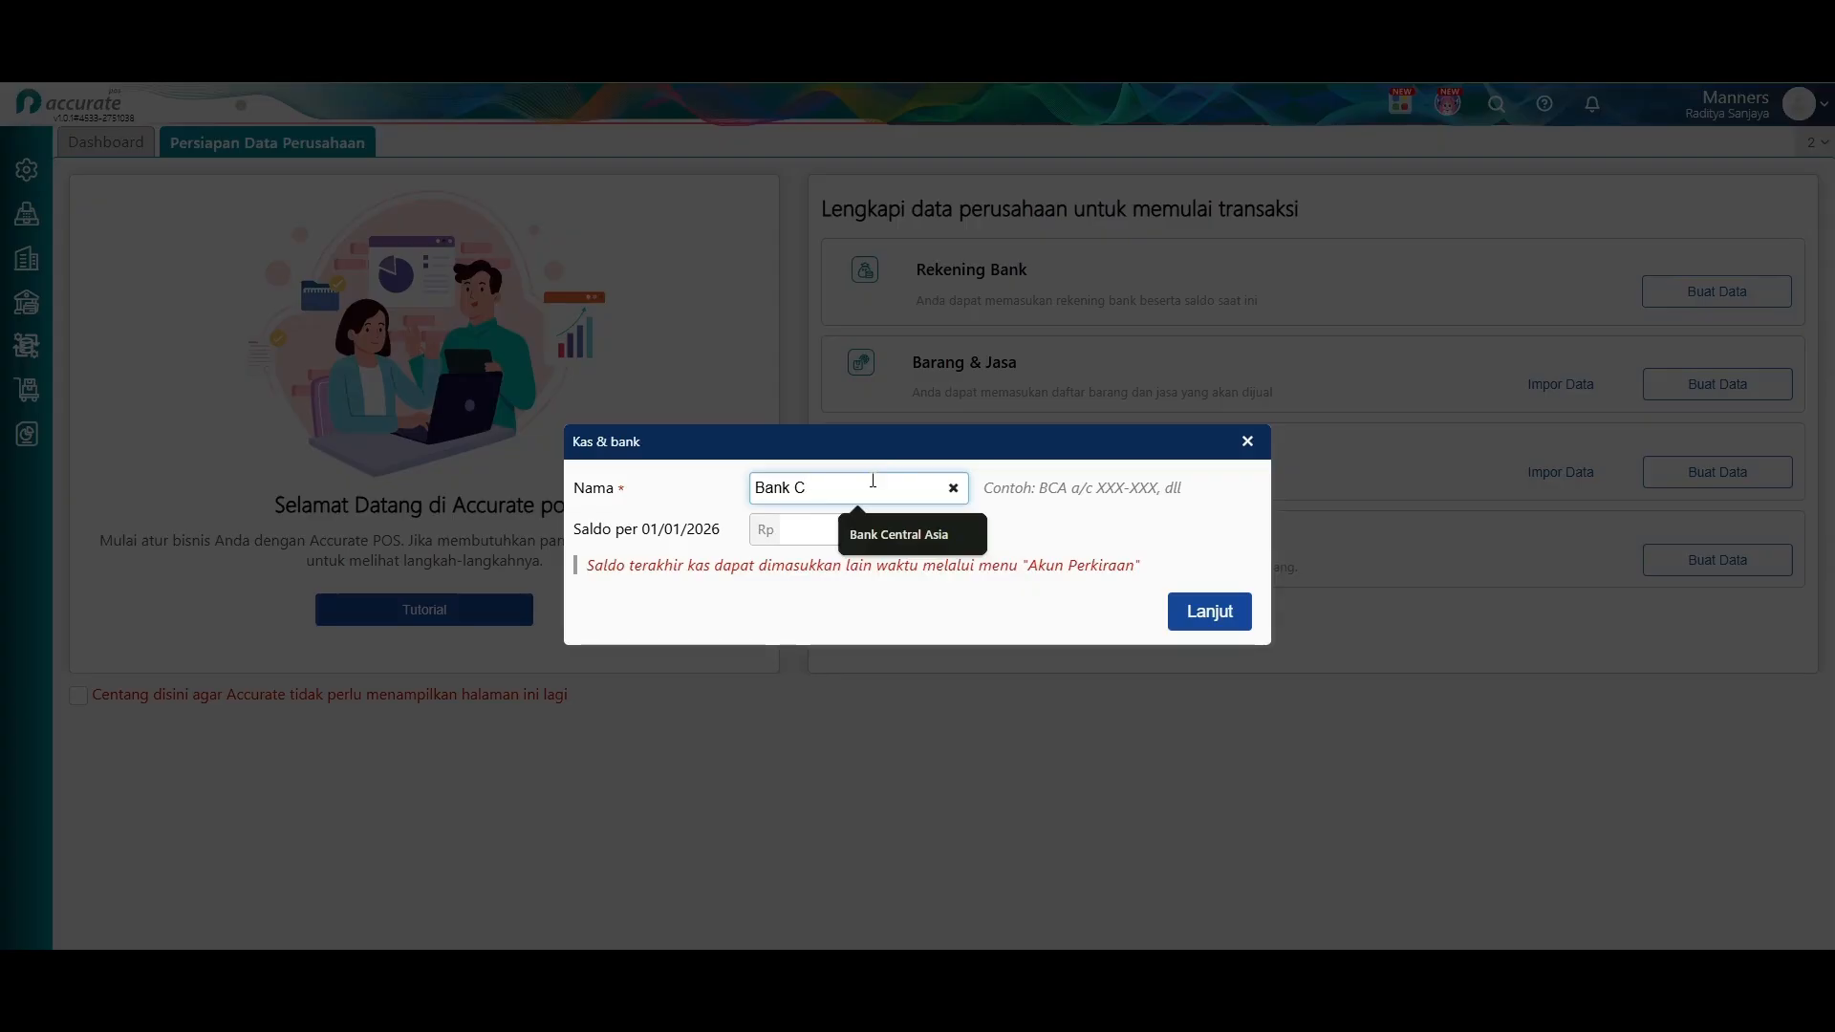
text(ebtral A)
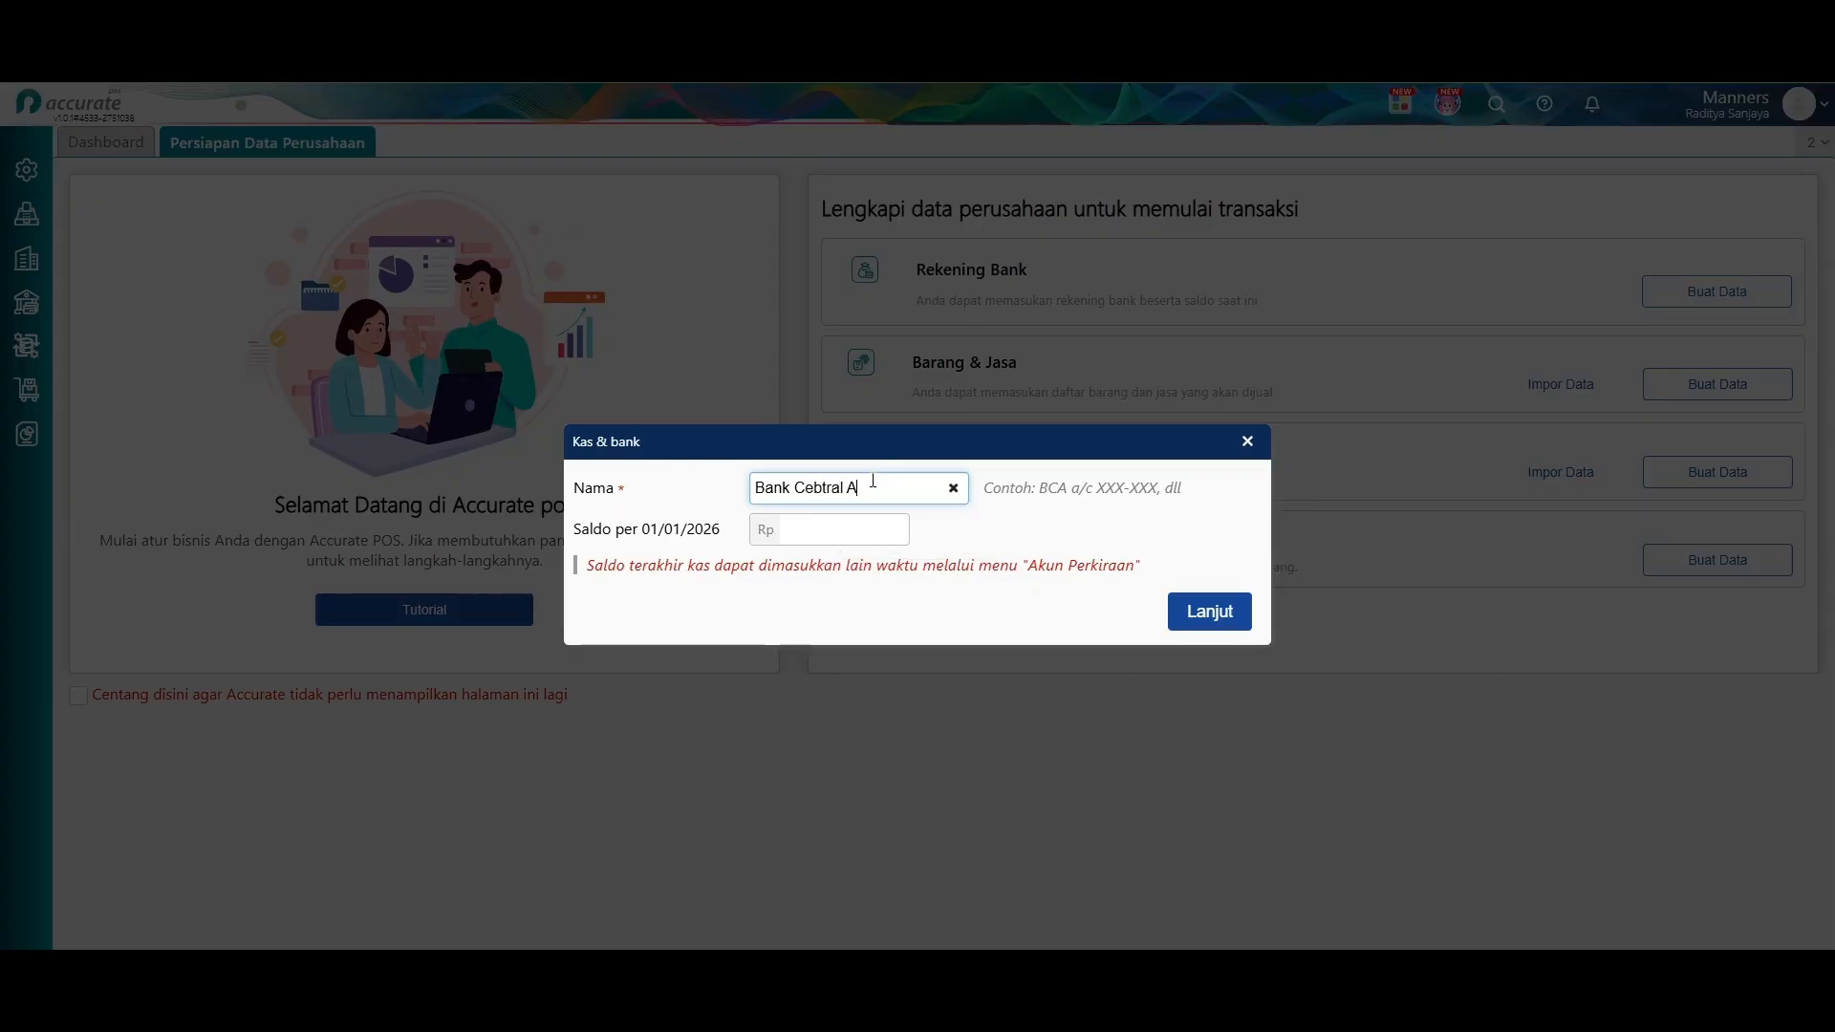
text(sia)
click(826, 490)
key(BackSpace)
text(n)
click(861, 534)
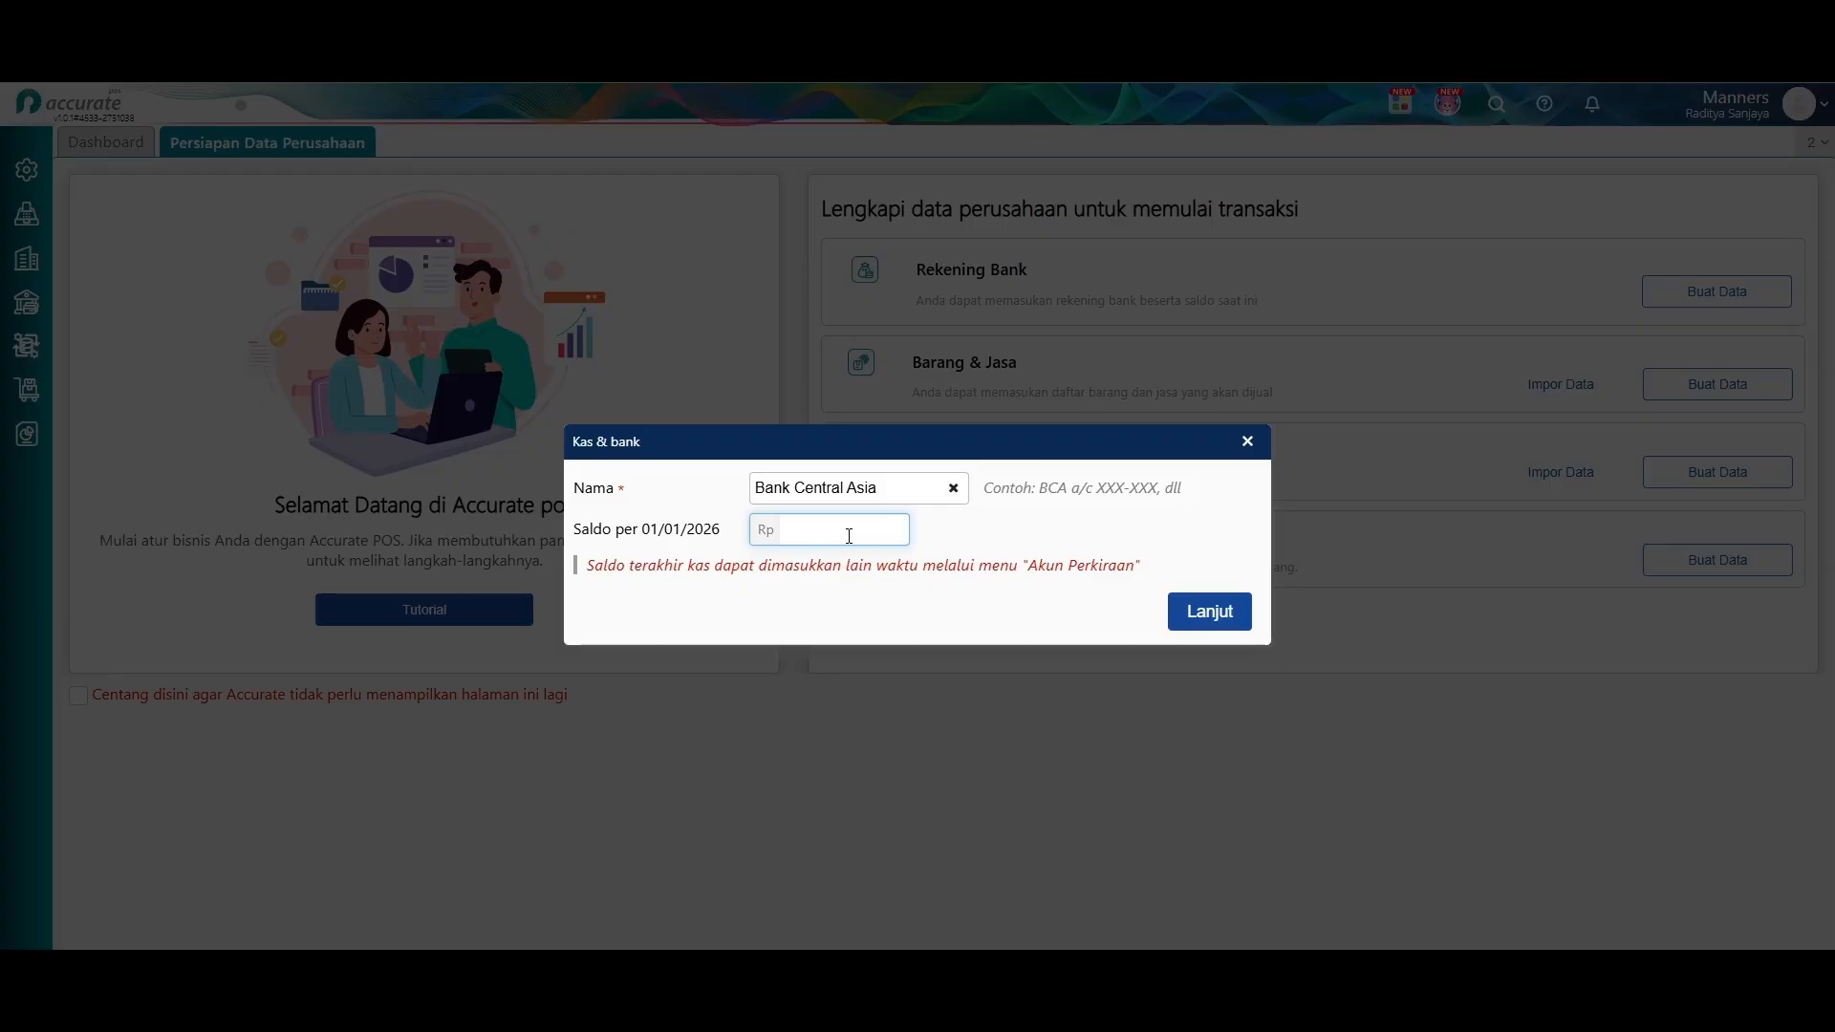
text(12.000.000)
click(1208, 617)
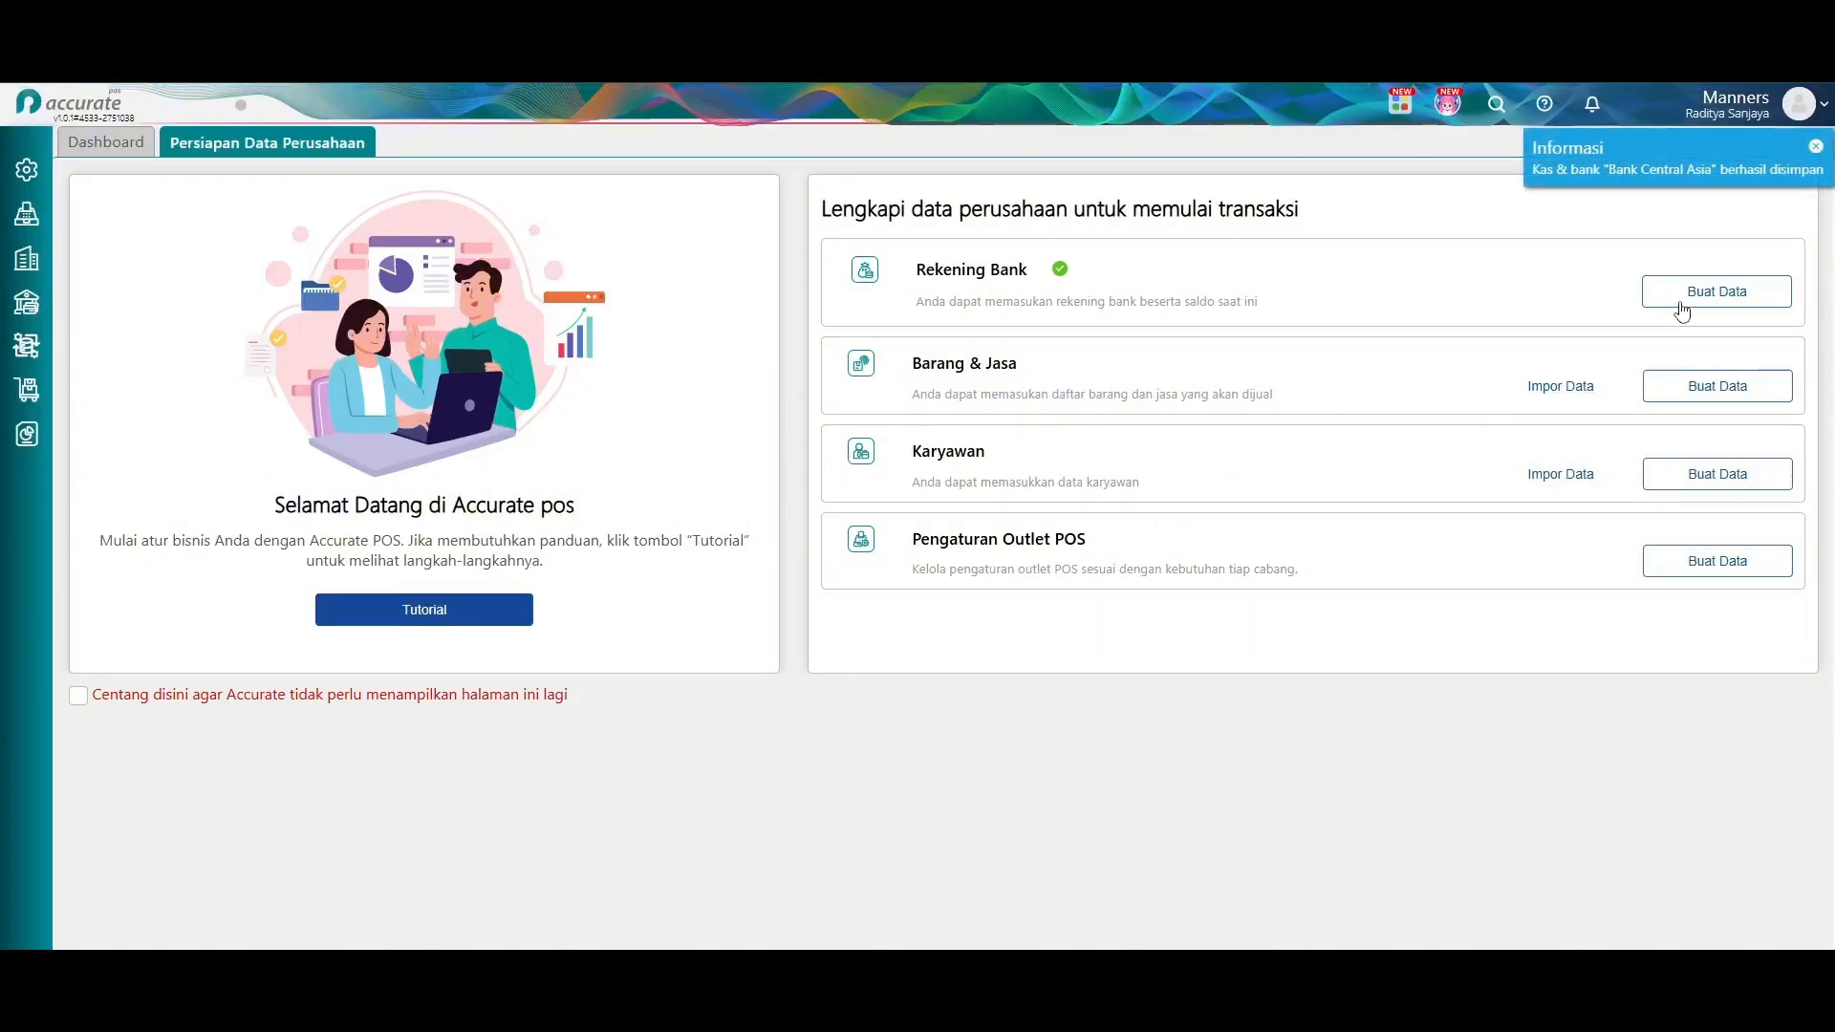
Add a bank account named Bank Mandiri with an opening balance of Rp 3.400.000 and save it.
click(1681, 304)
click(949, 488)
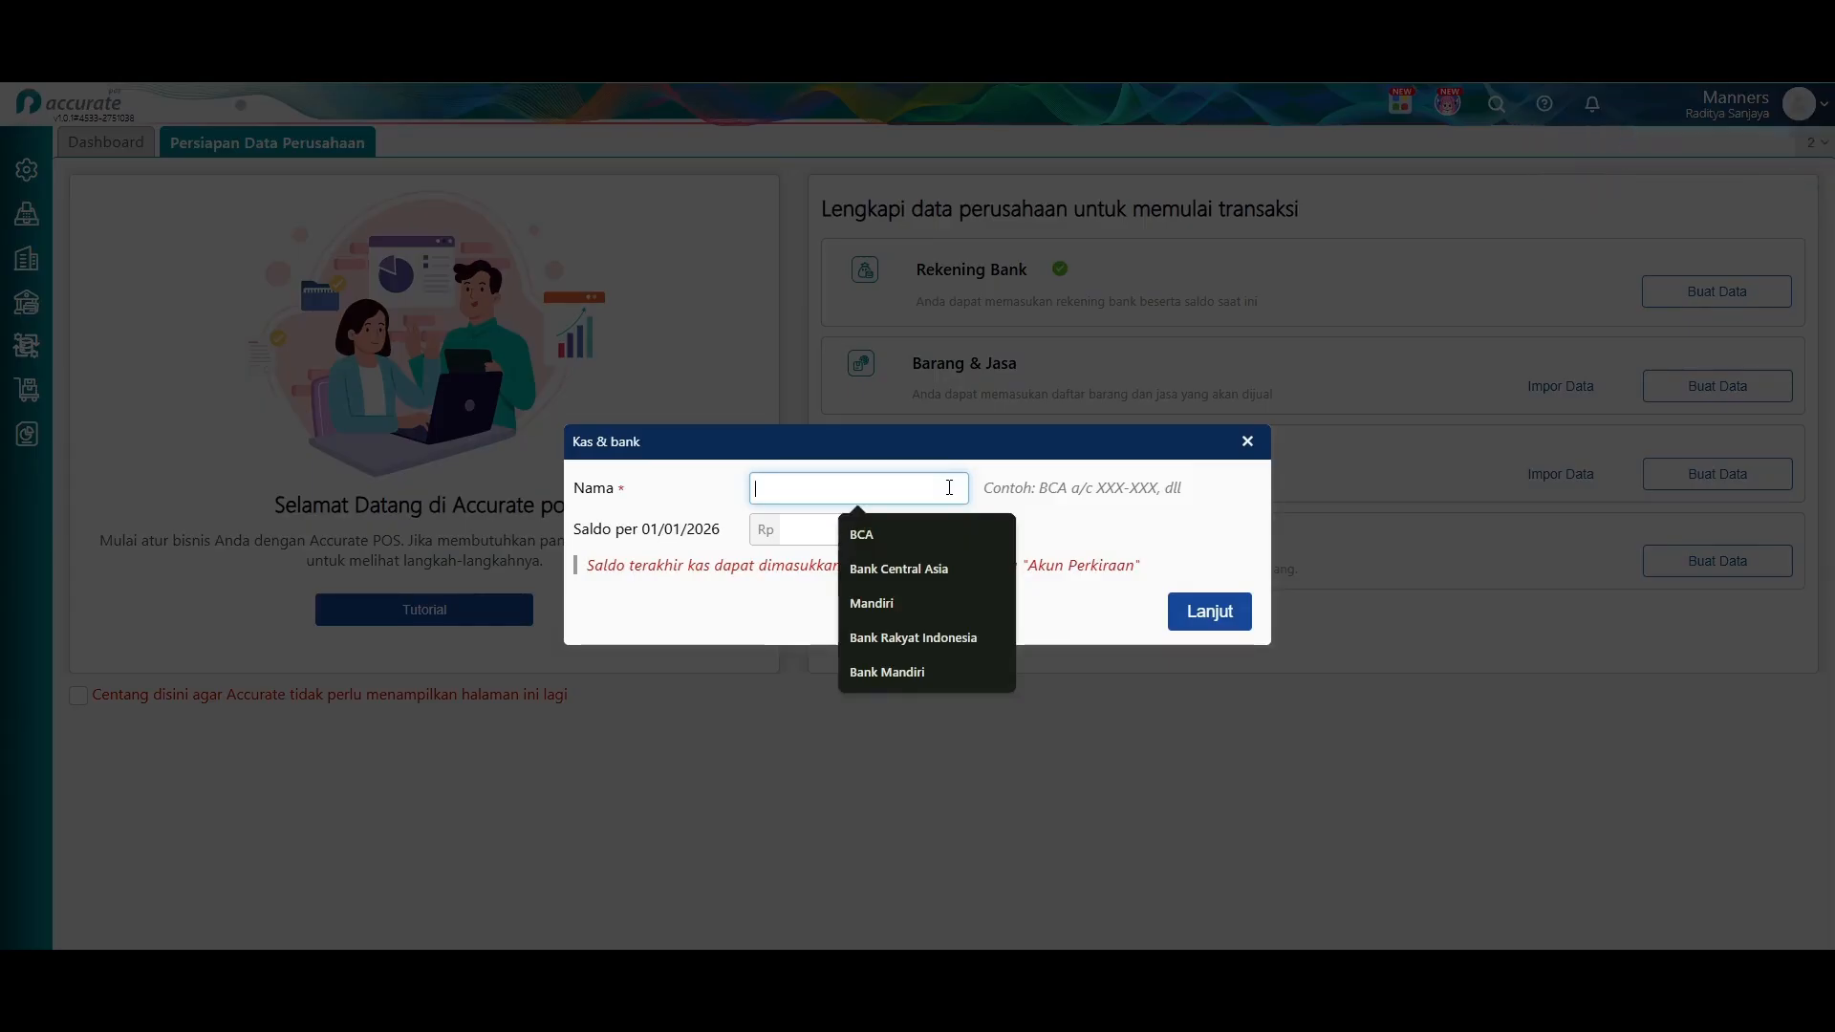
text(Banj Mandiri)
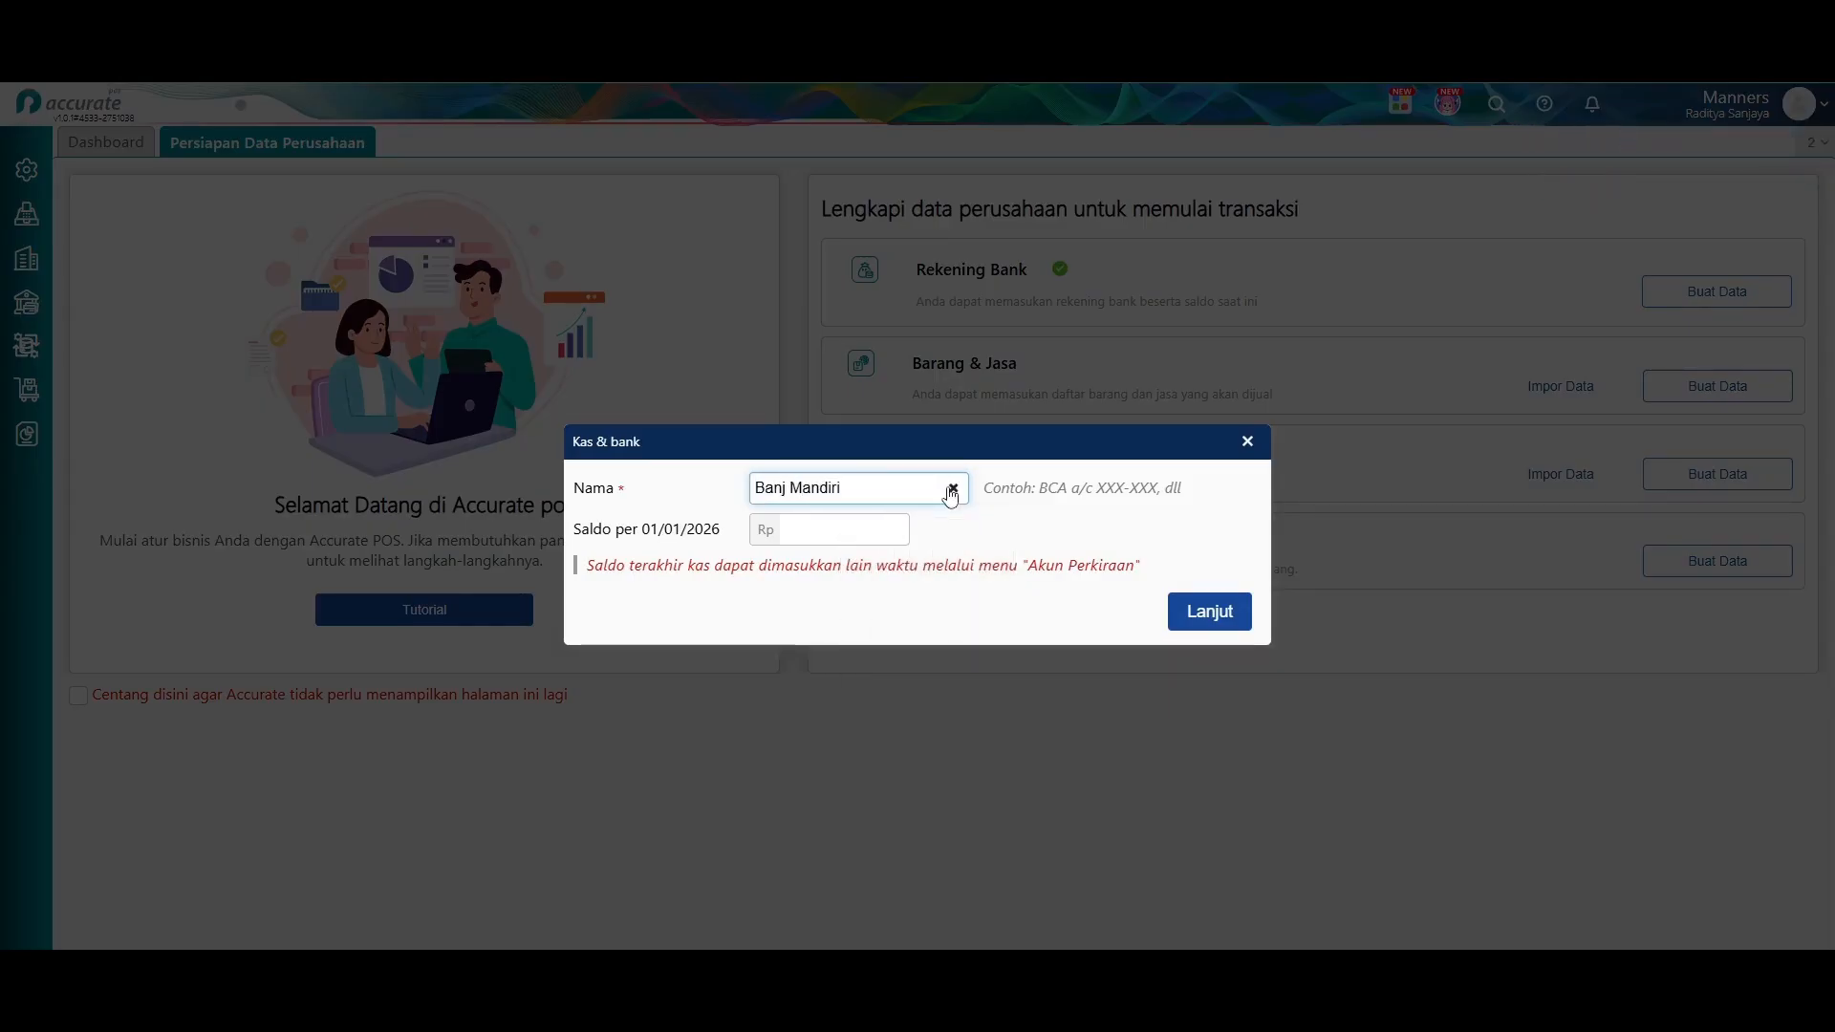
click(788, 489)
key(BackSpace)
text(k)
click(829, 533)
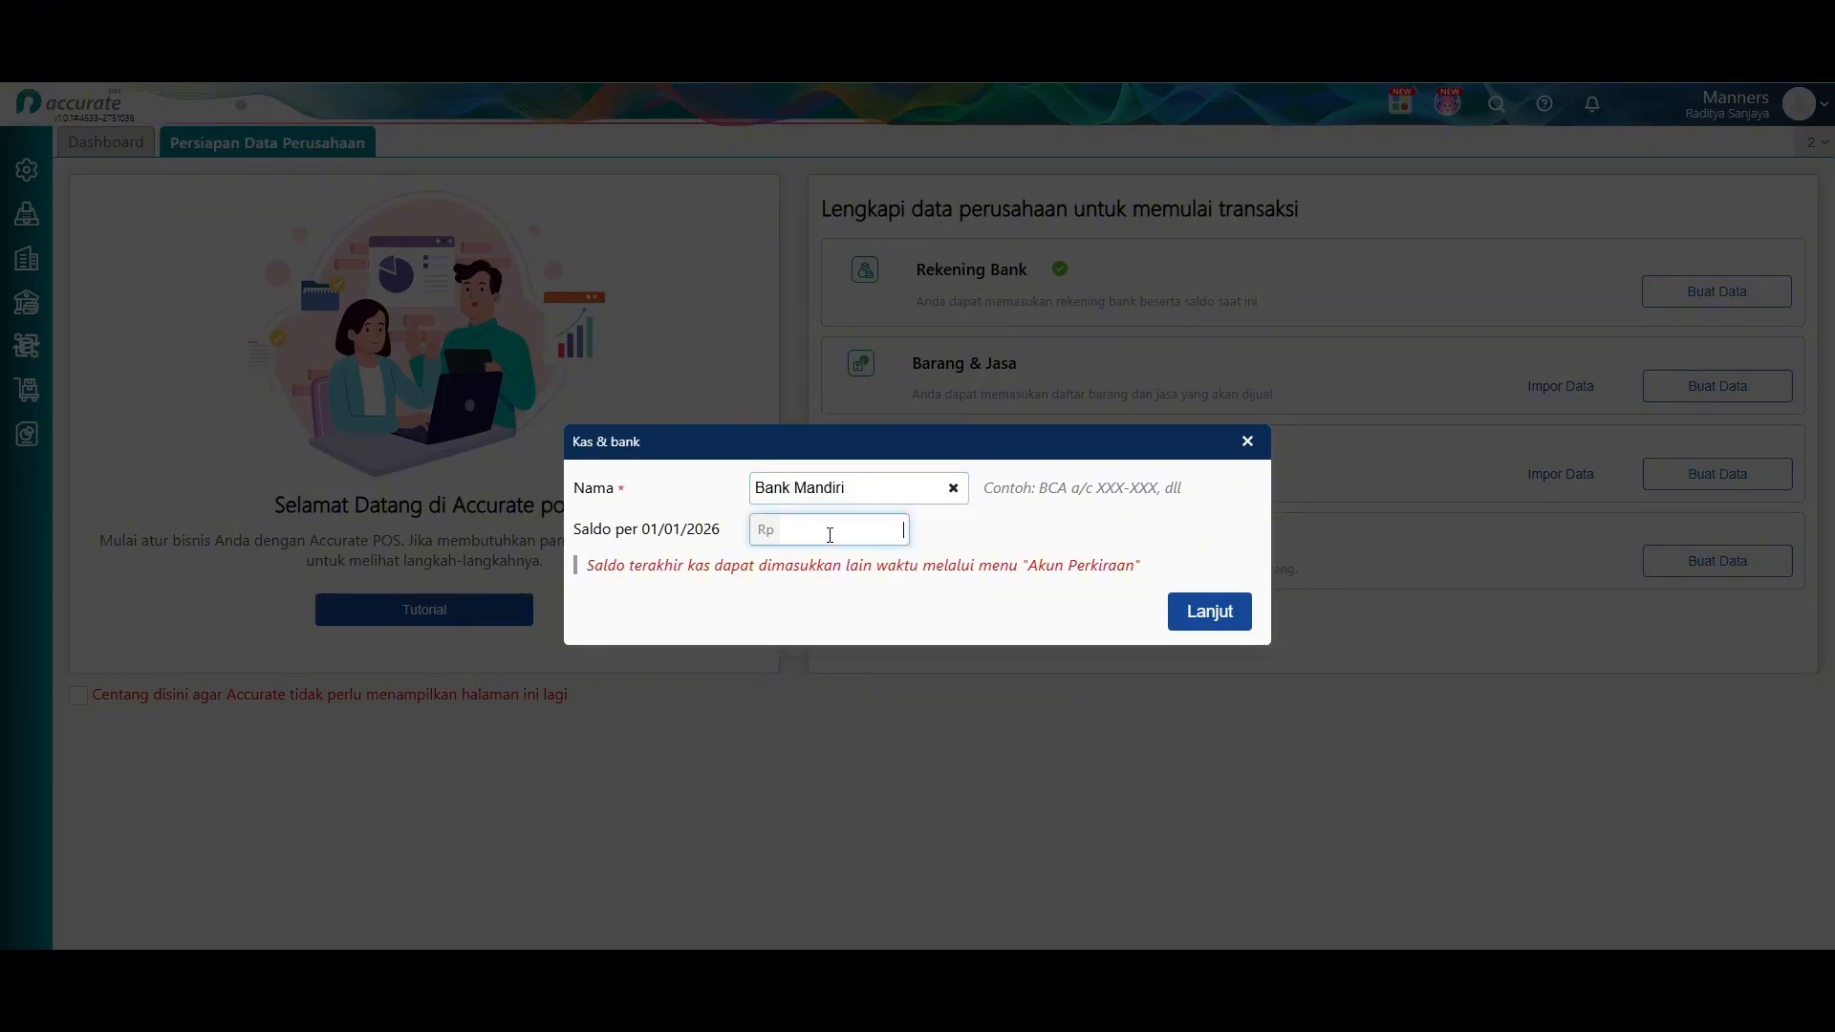
text(3.400.000)
click(1202, 616)
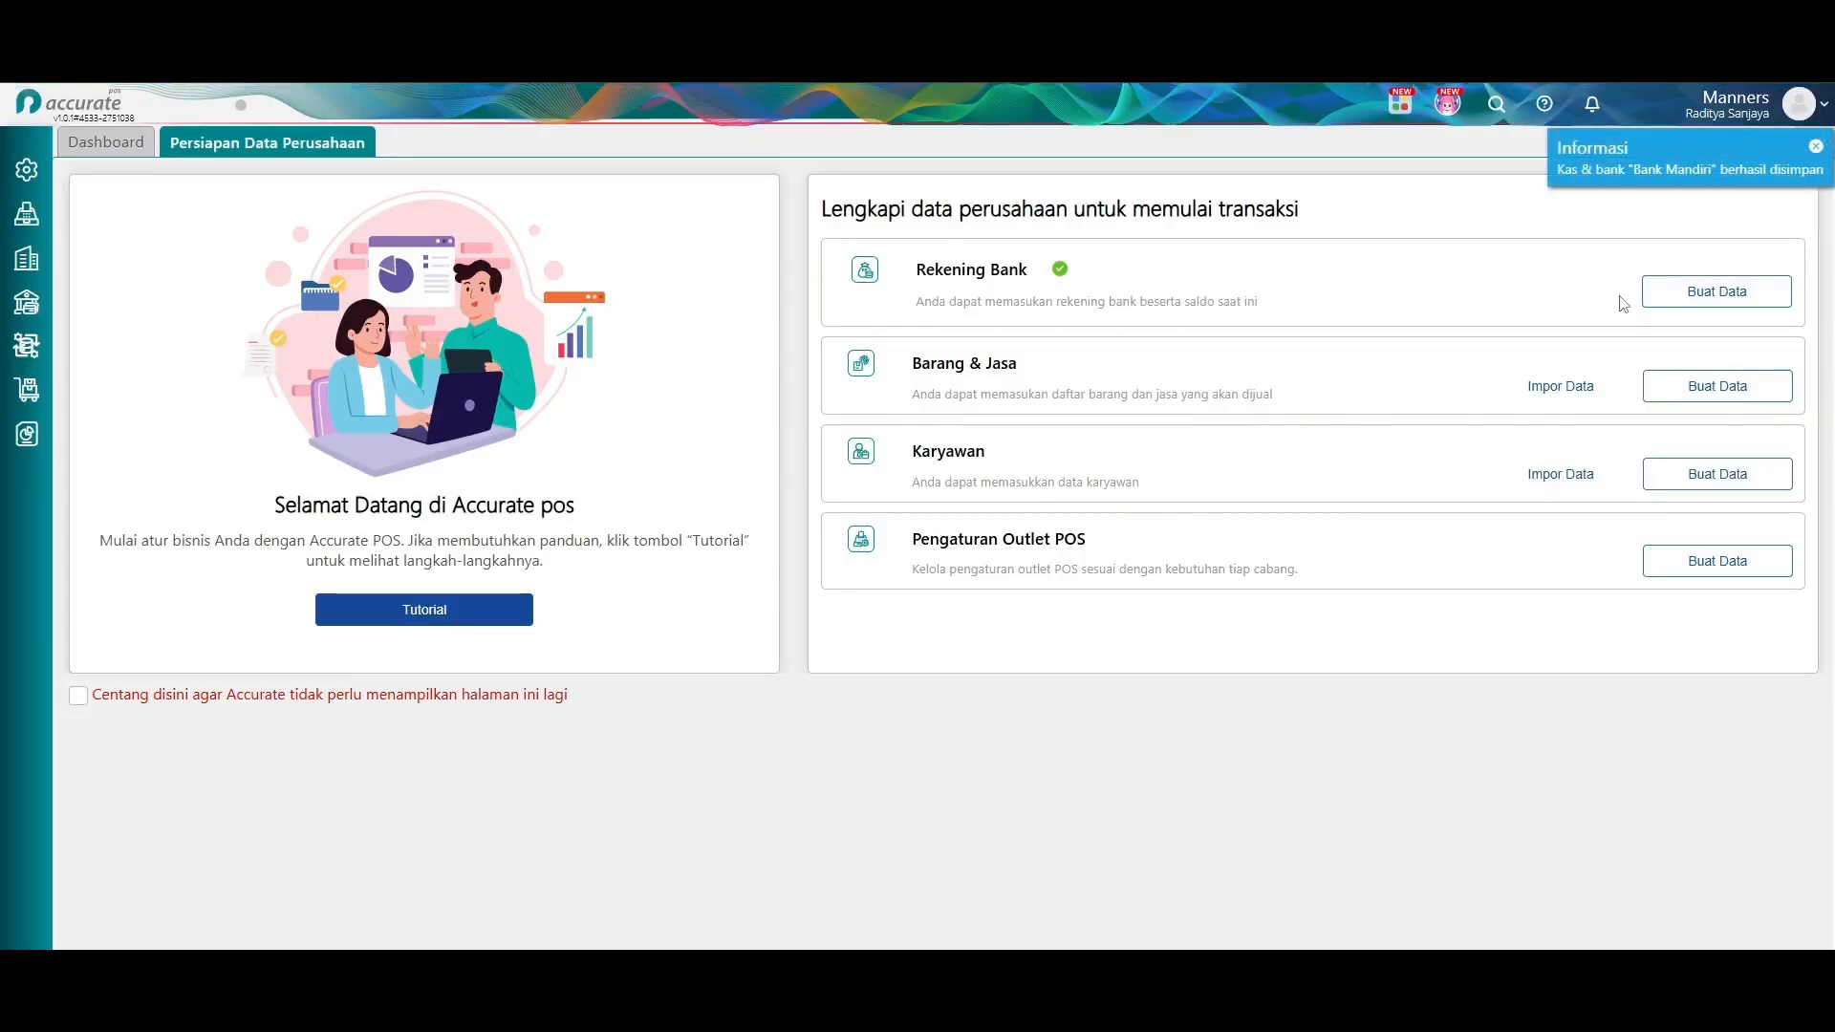
Set the opening balance of the Tunai account in Akun Perkiraan to Rp 1.250.000, save it, and close the blank new account.
click(26, 308)
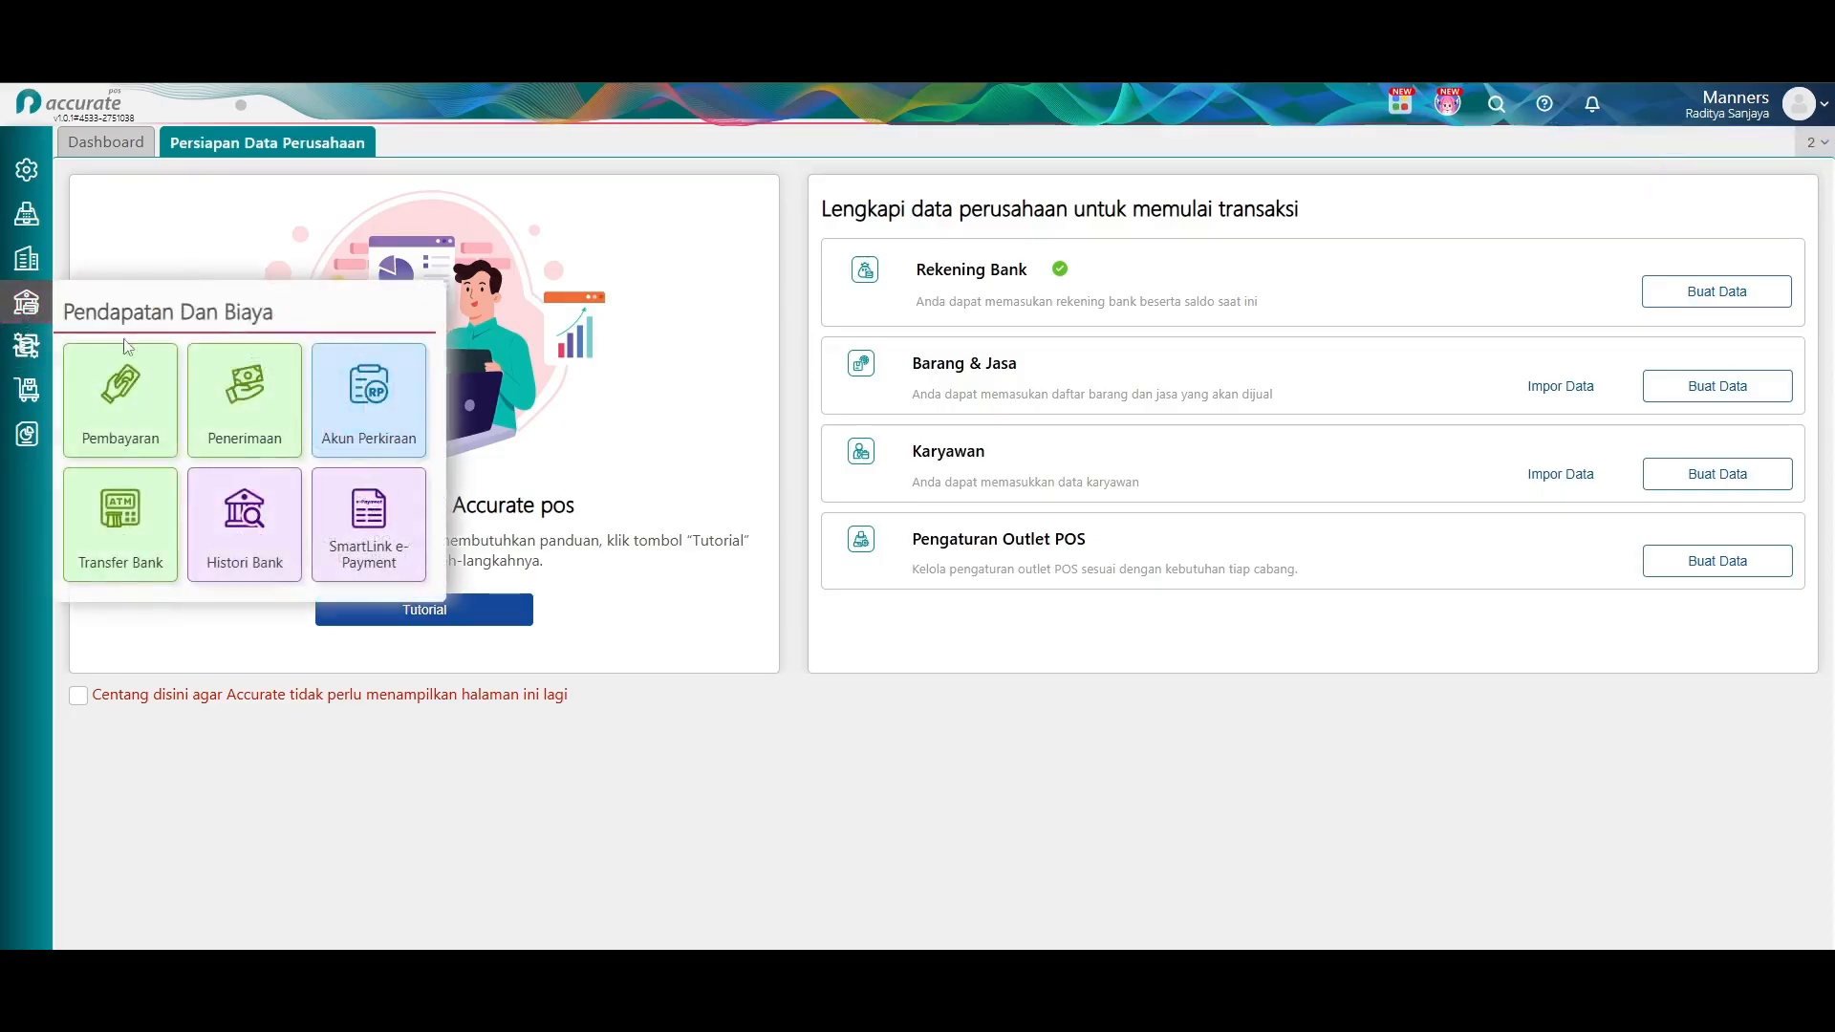
click(369, 392)
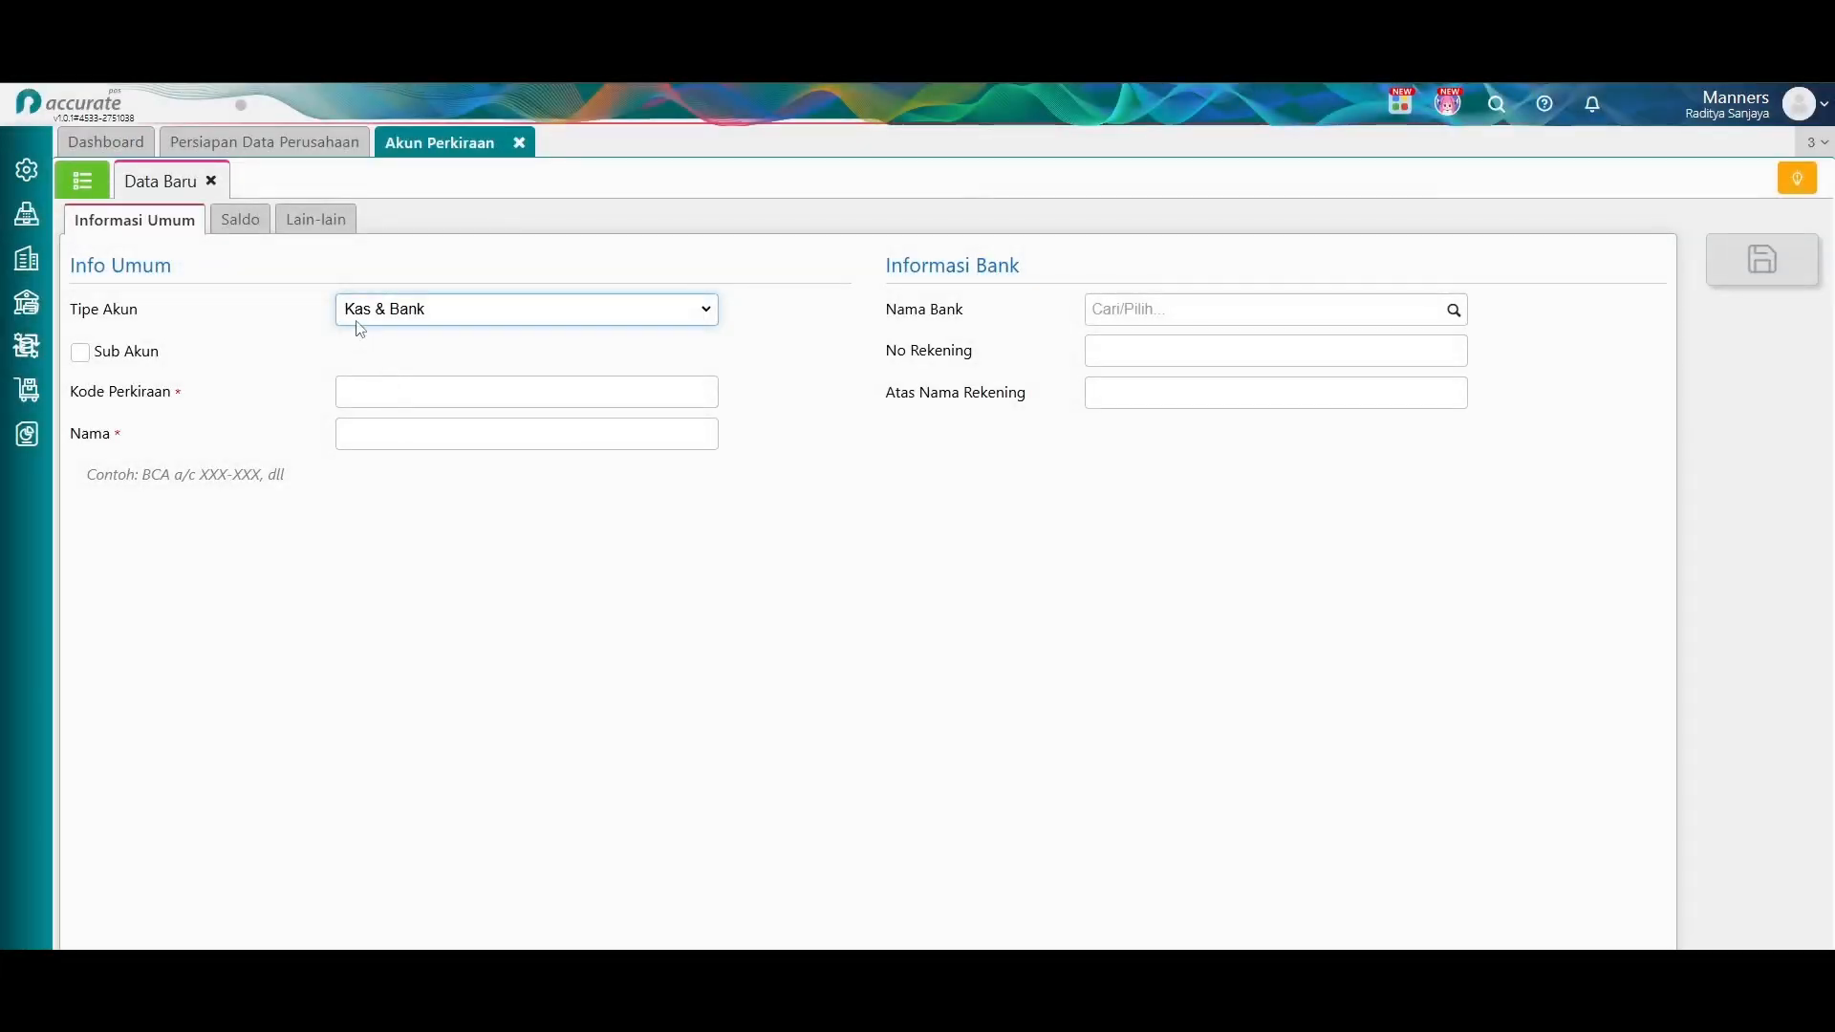
click(86, 186)
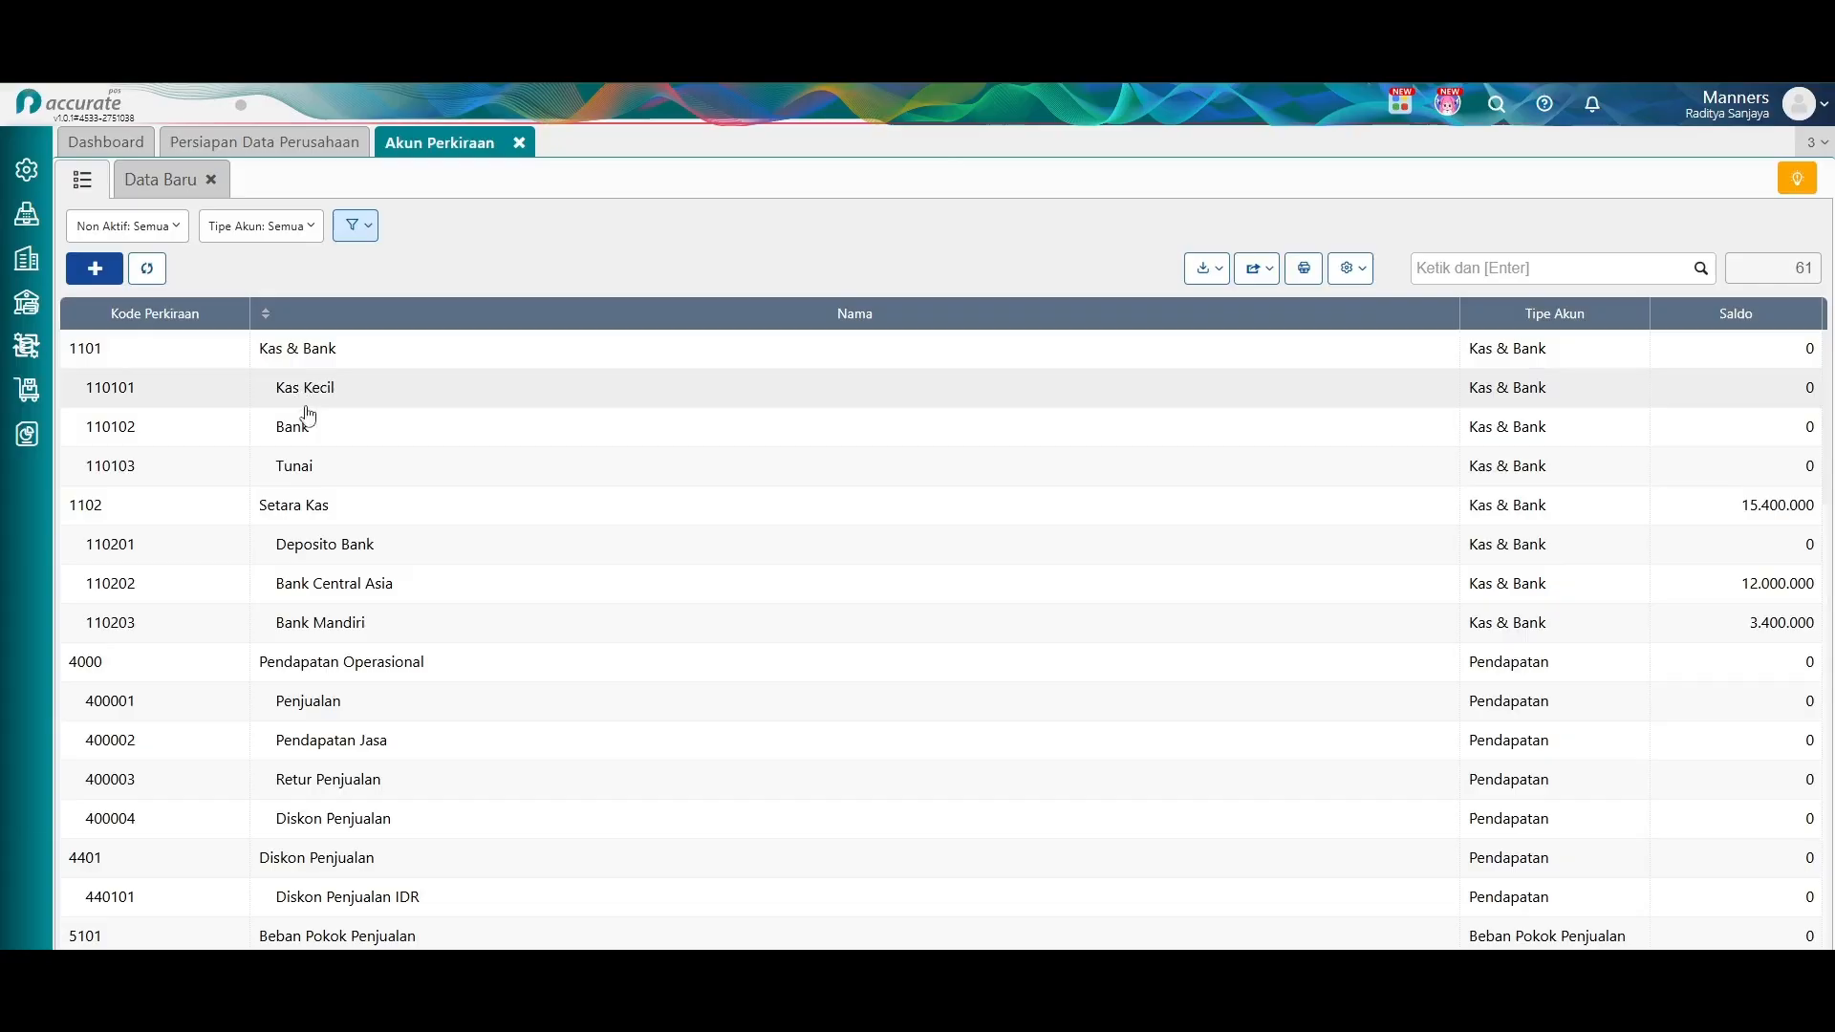
click(307, 466)
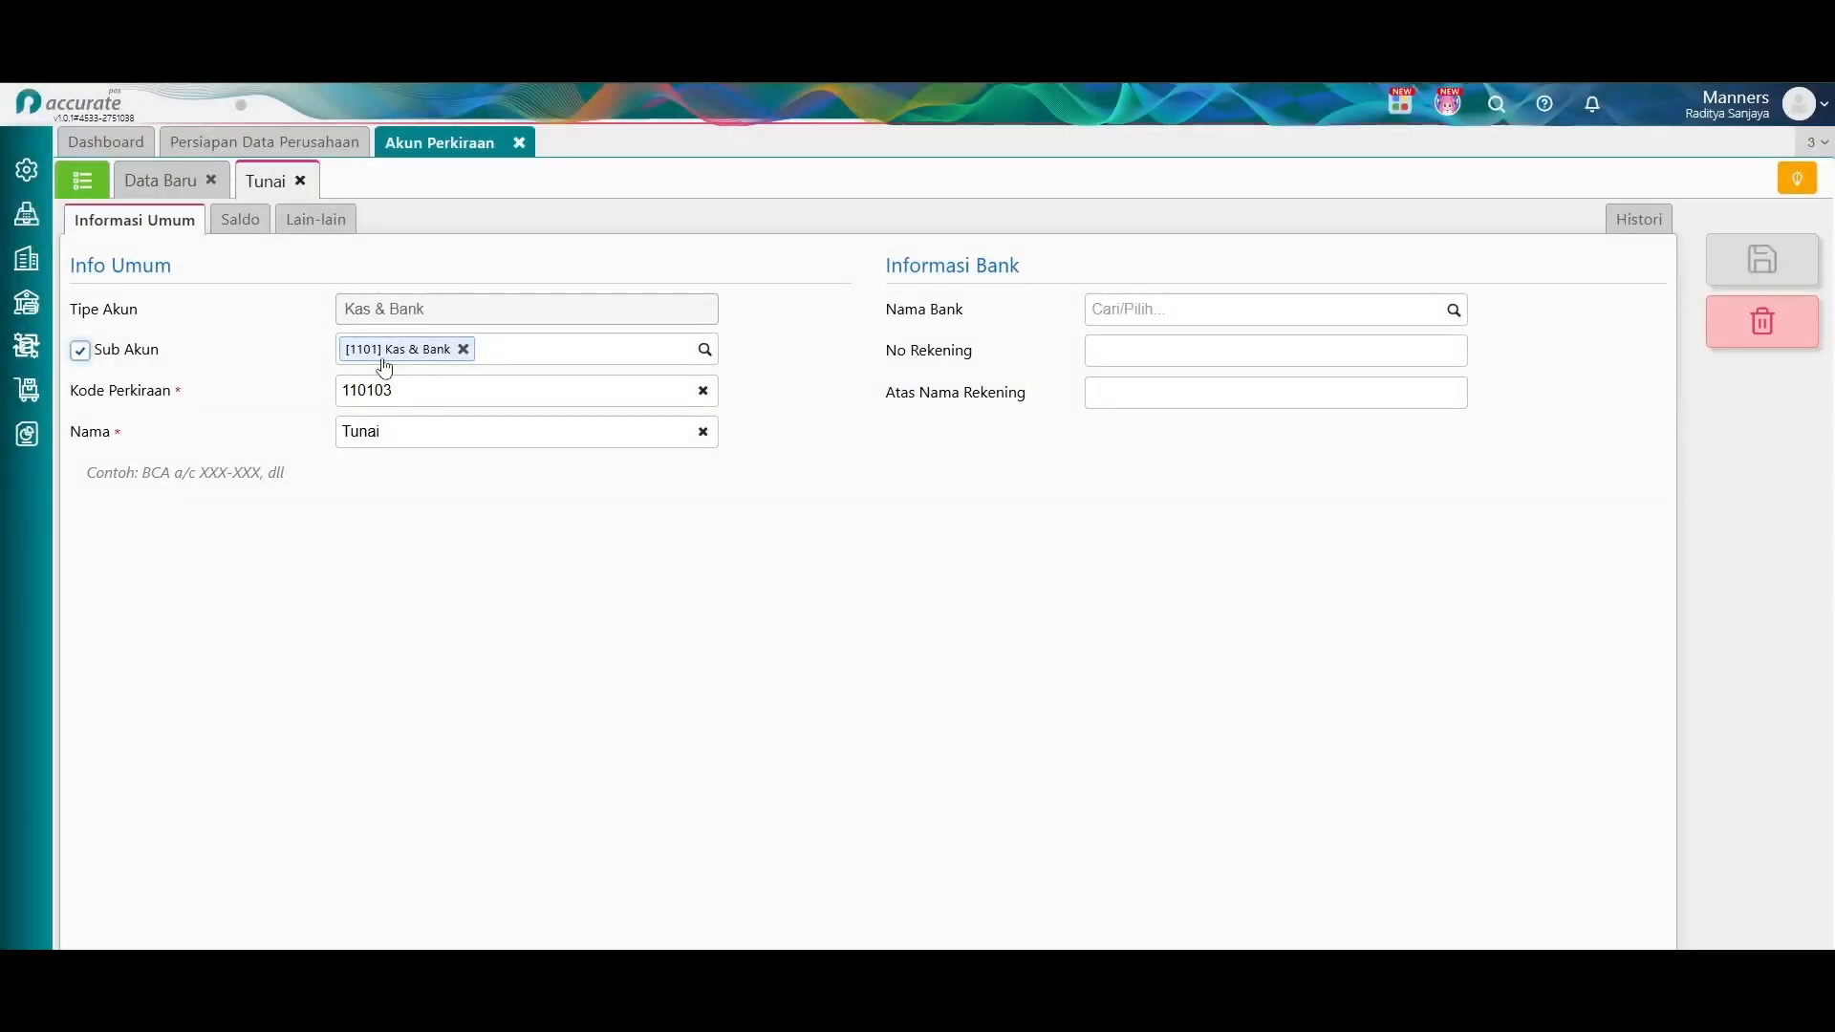
click(242, 223)
click(600, 344)
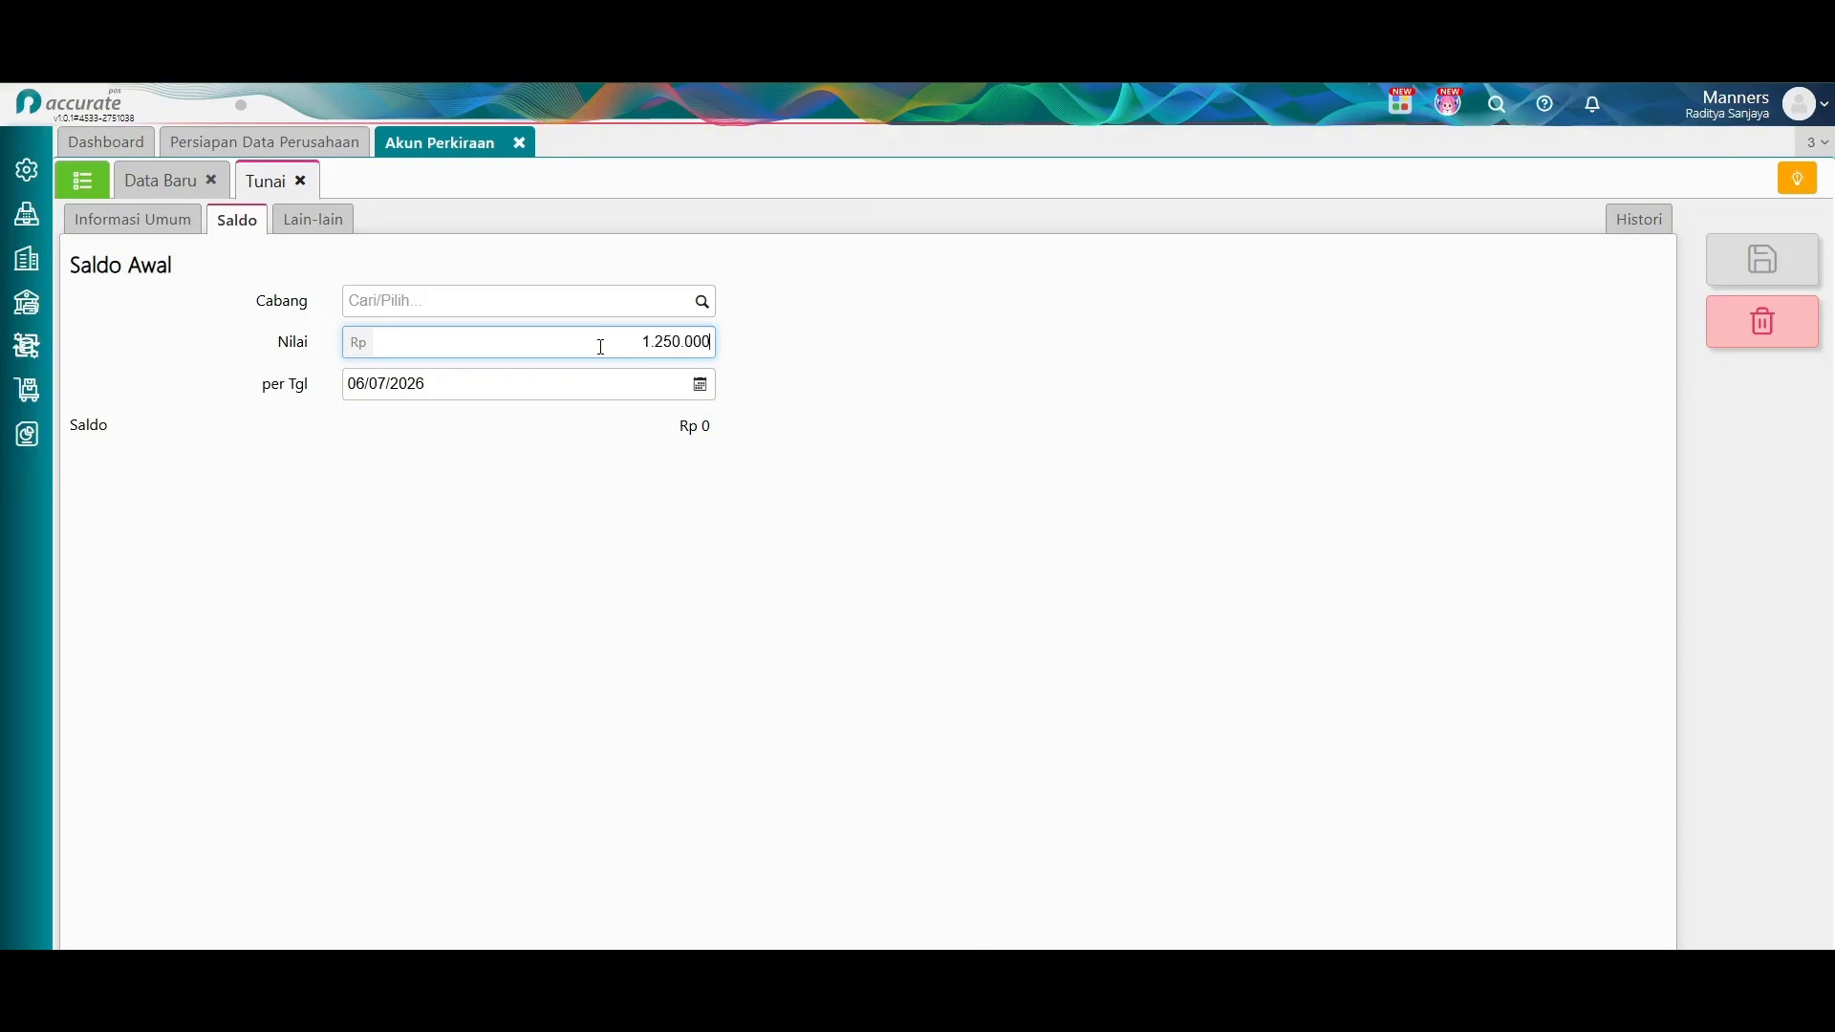
click(1734, 266)
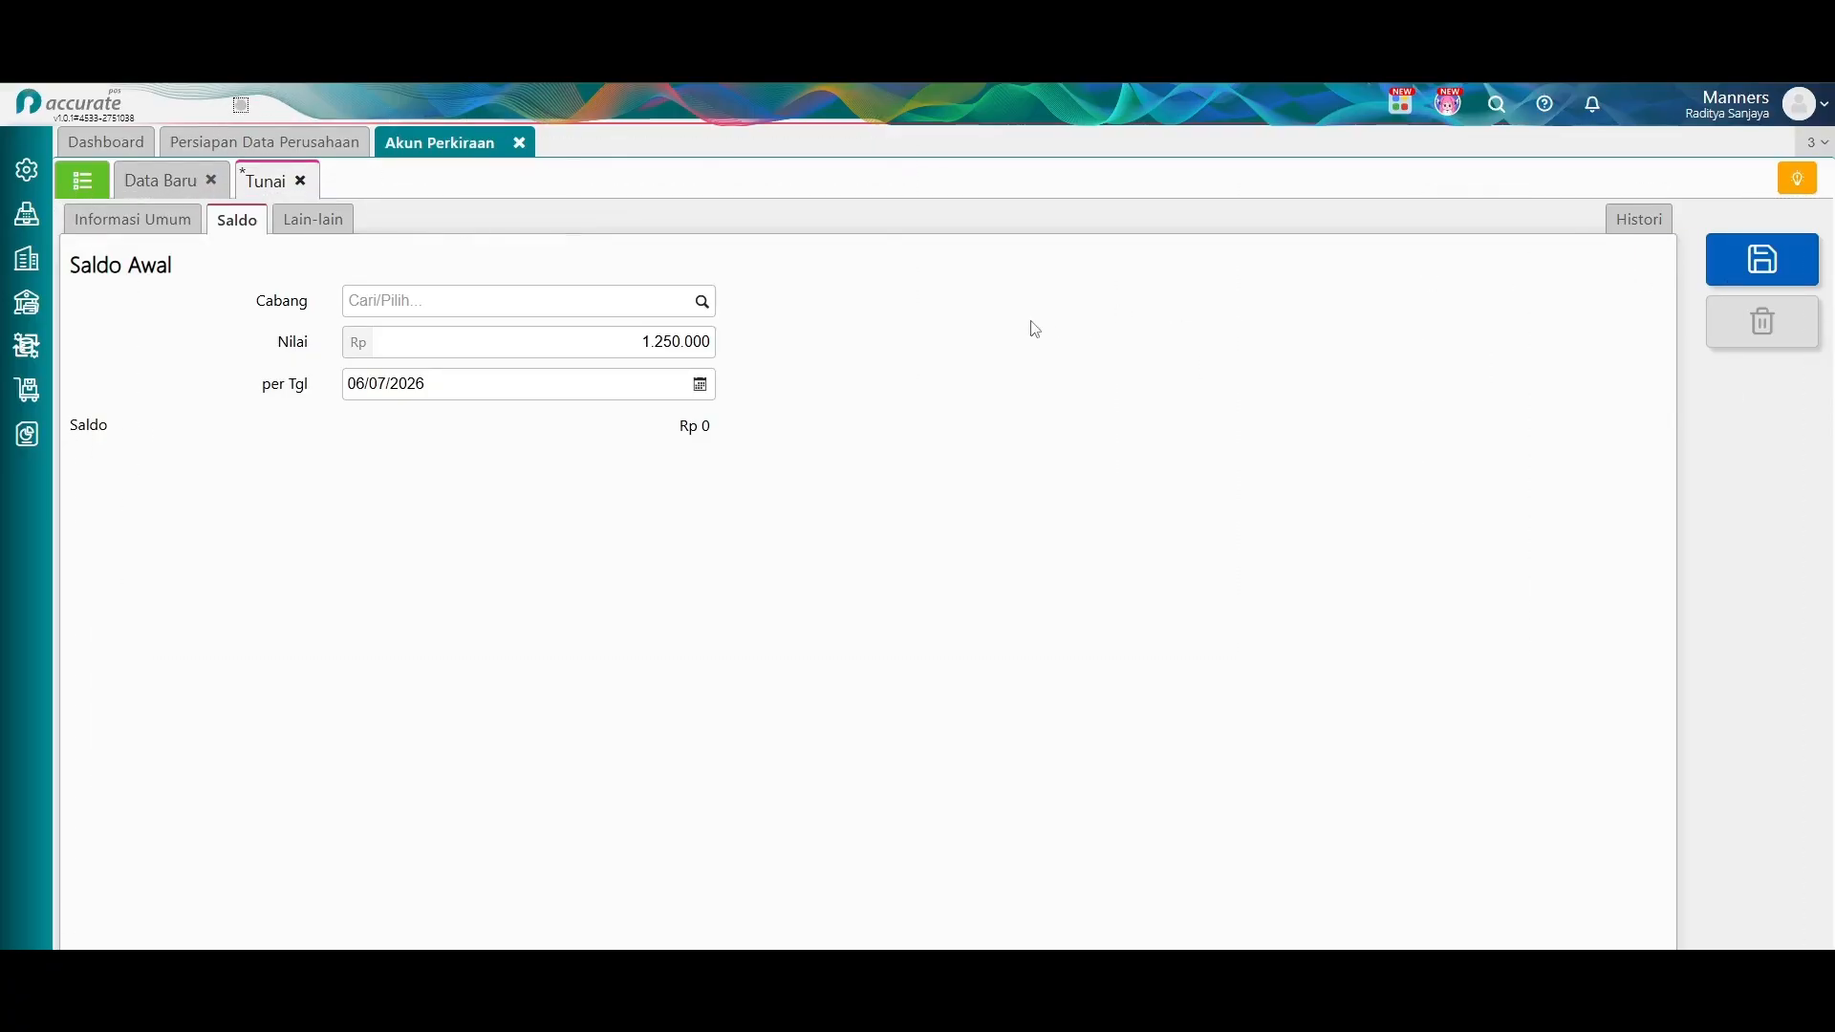
click(211, 181)
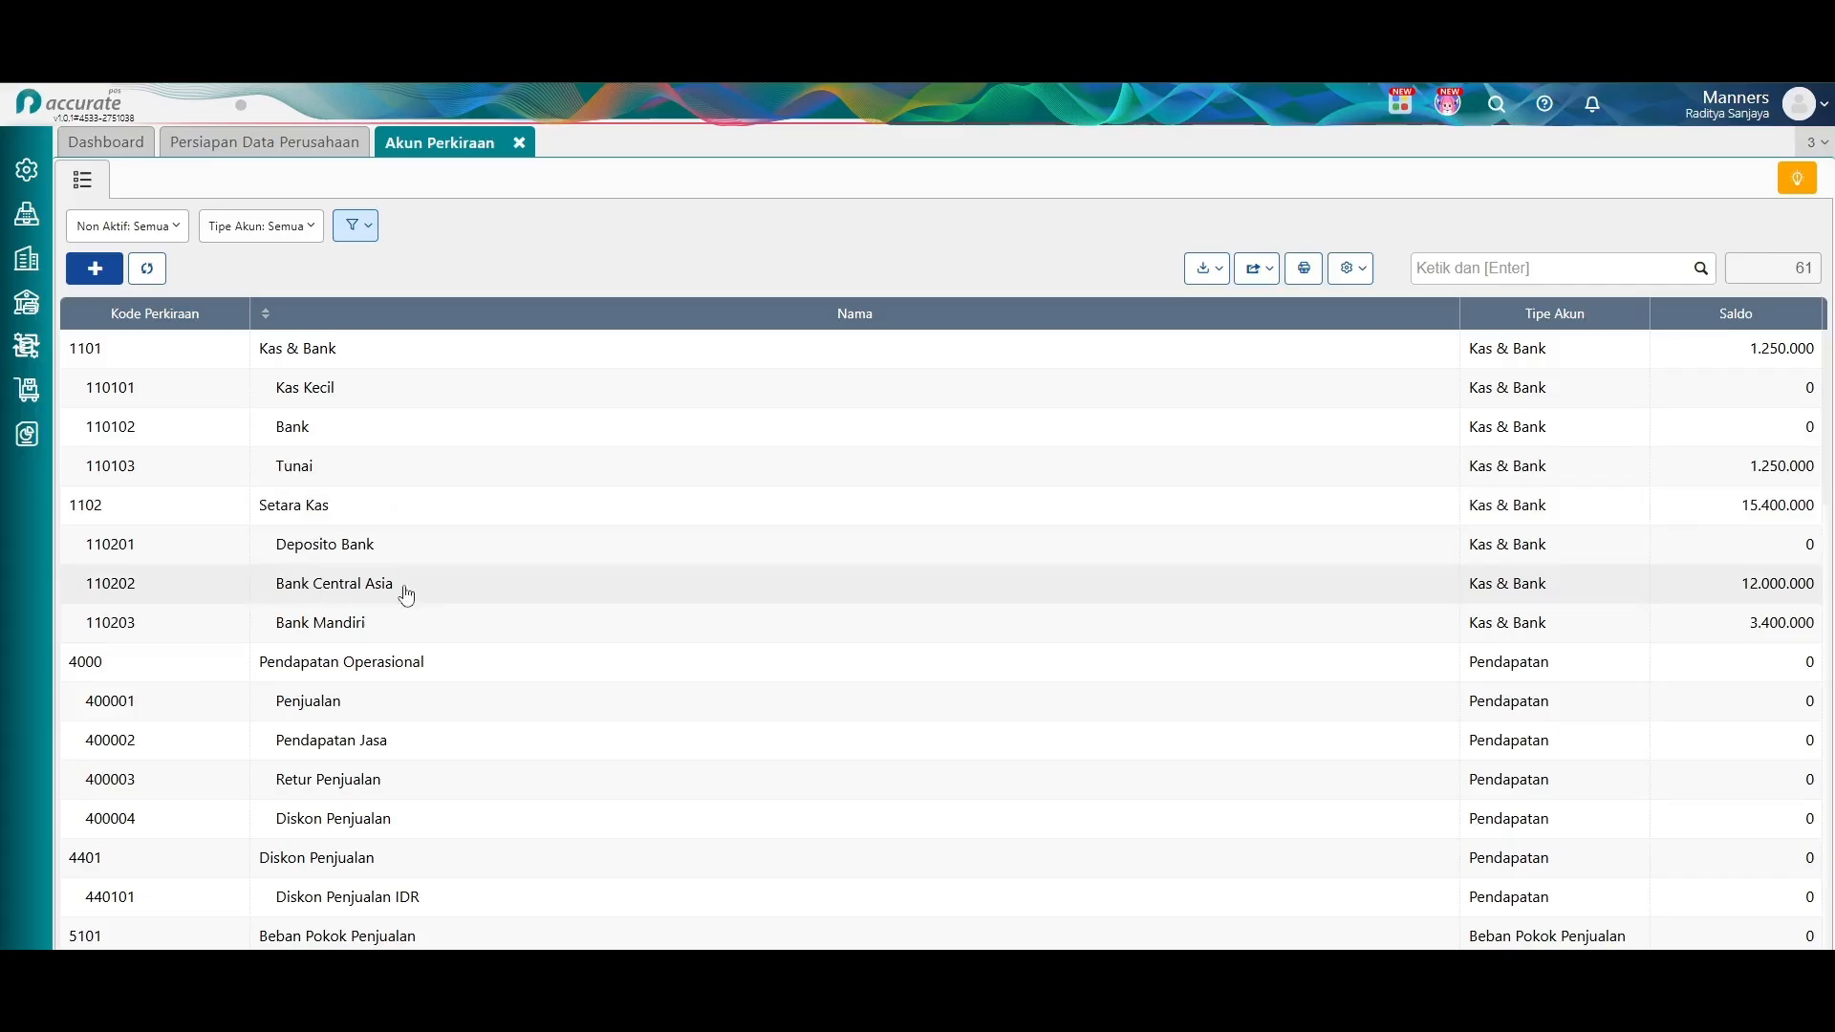
Change the parent account of Bank Central Asia to Bank (110102) and save the account.
click(342, 585)
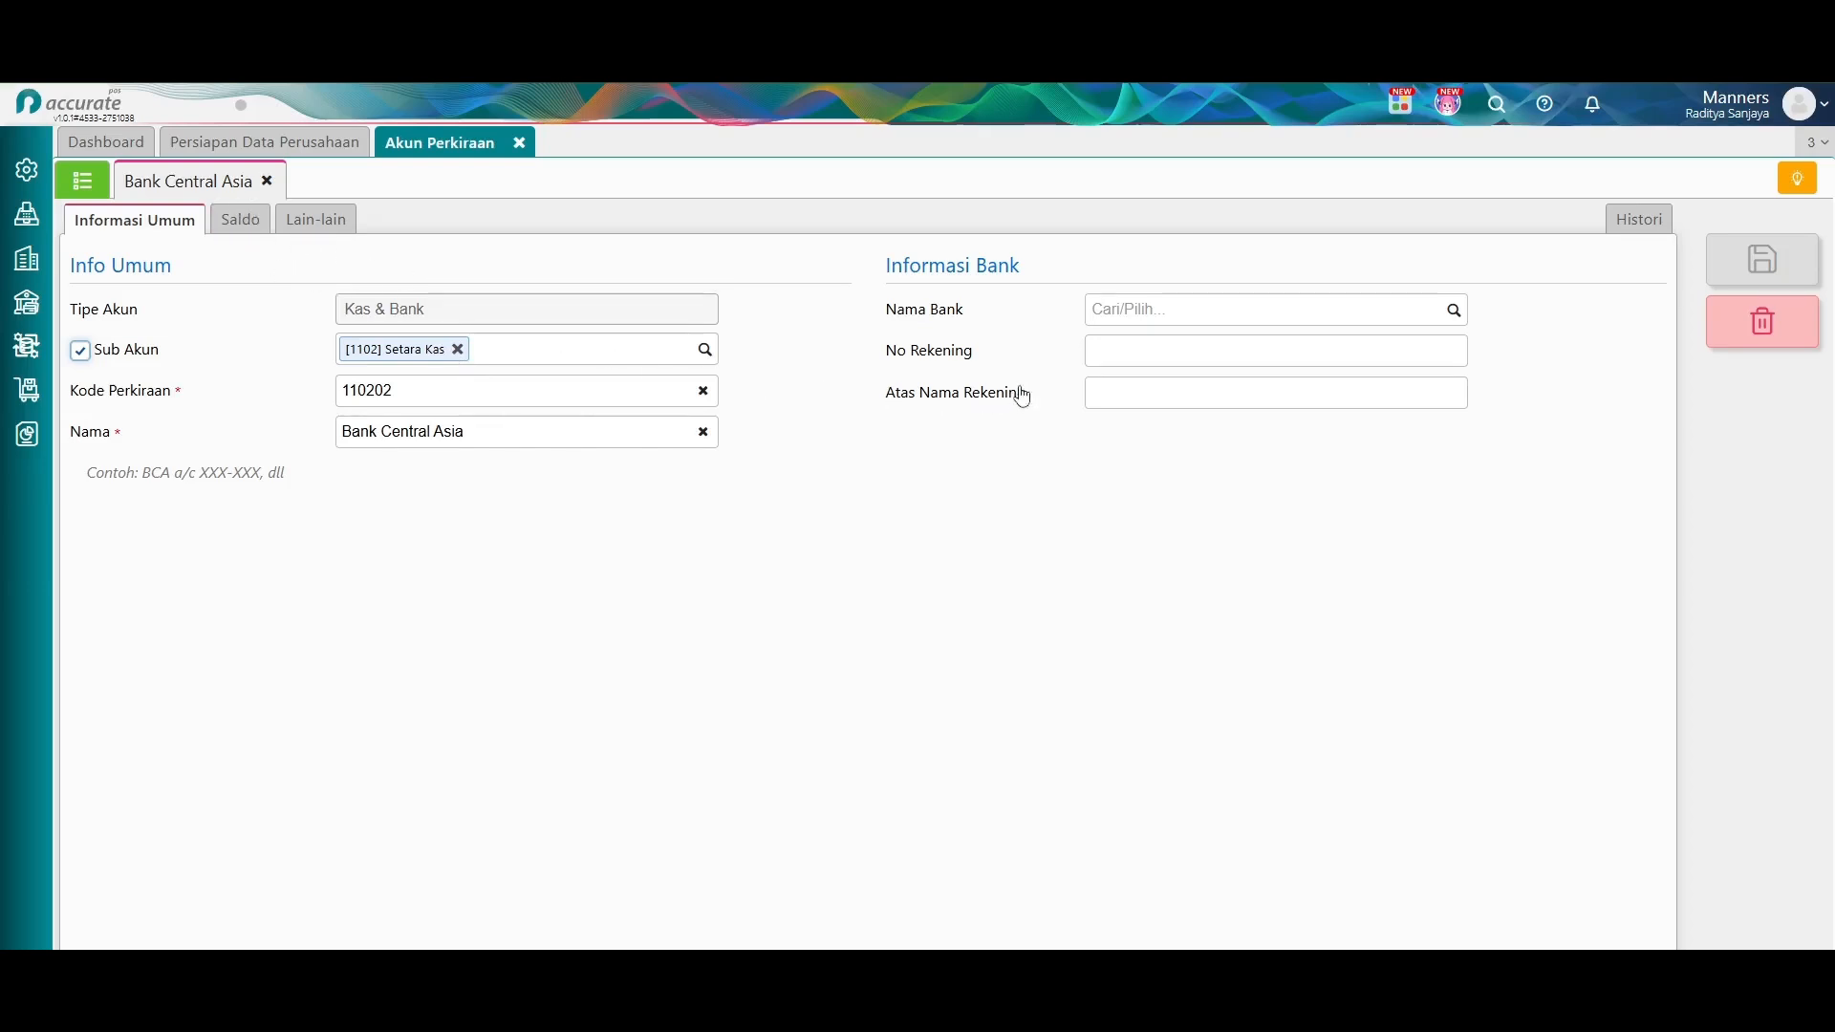
click(458, 350)
click(699, 349)
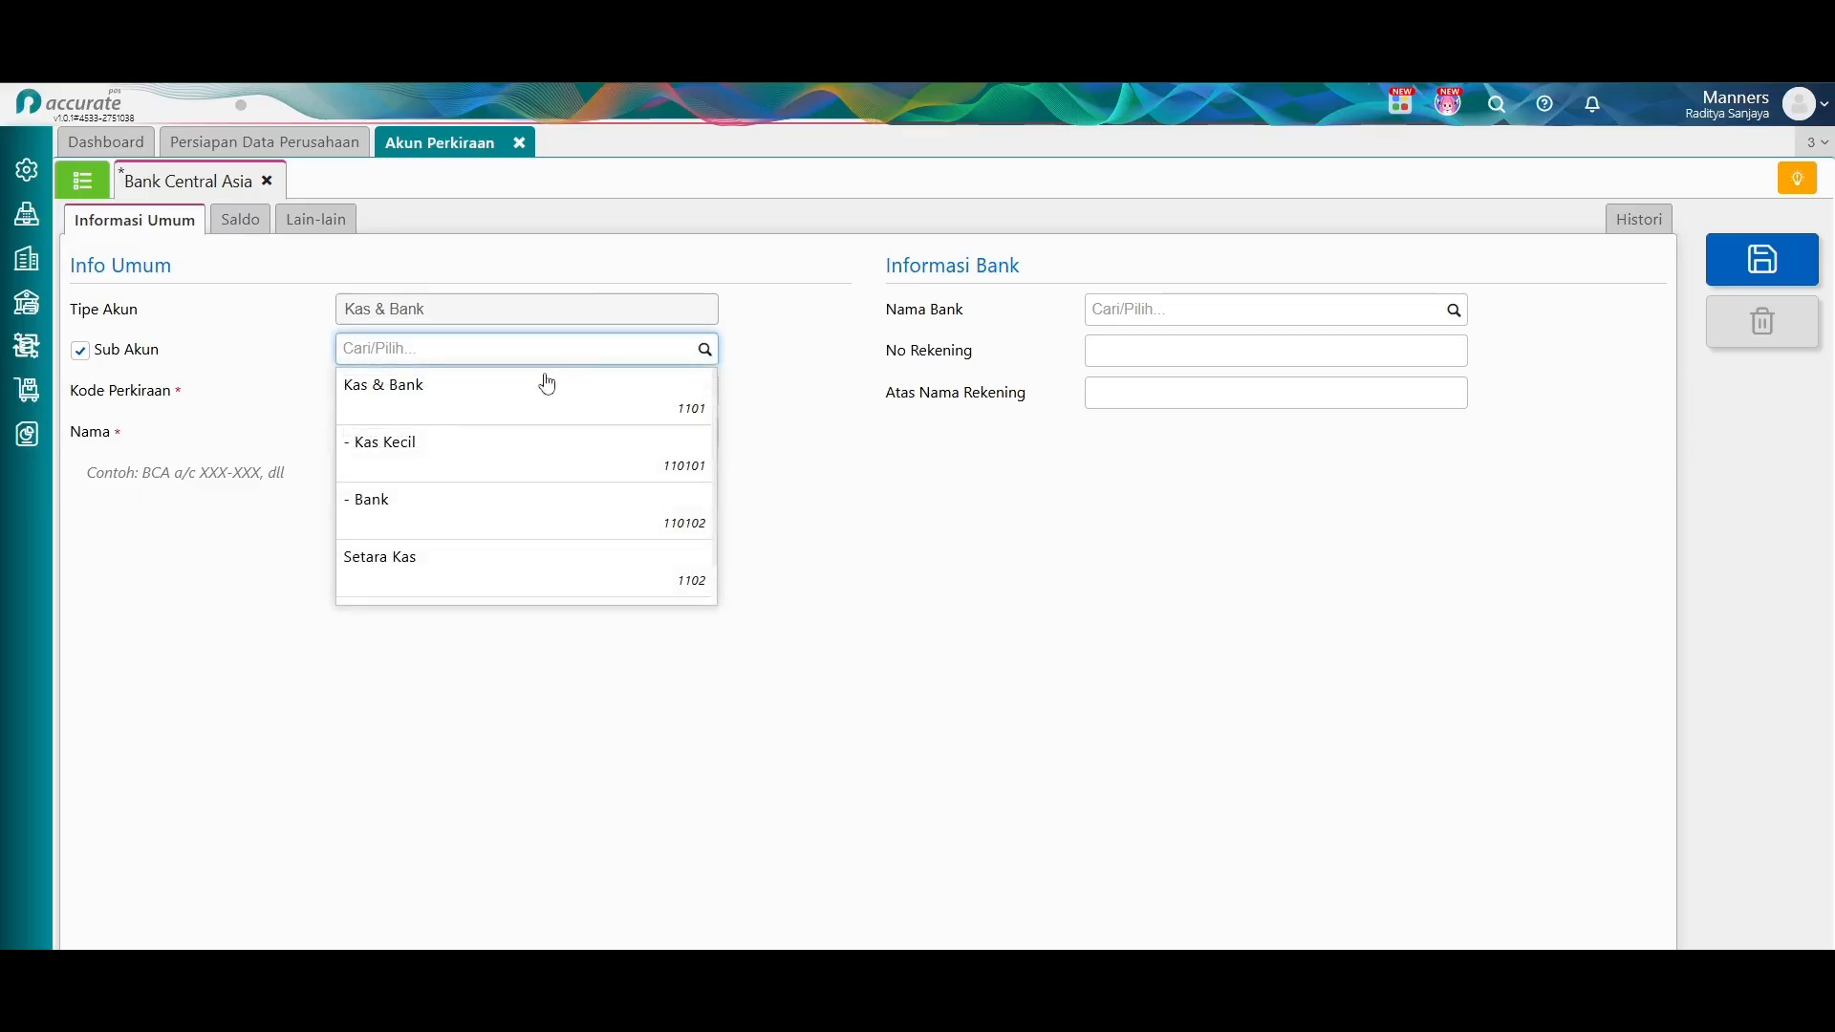
click(478, 501)
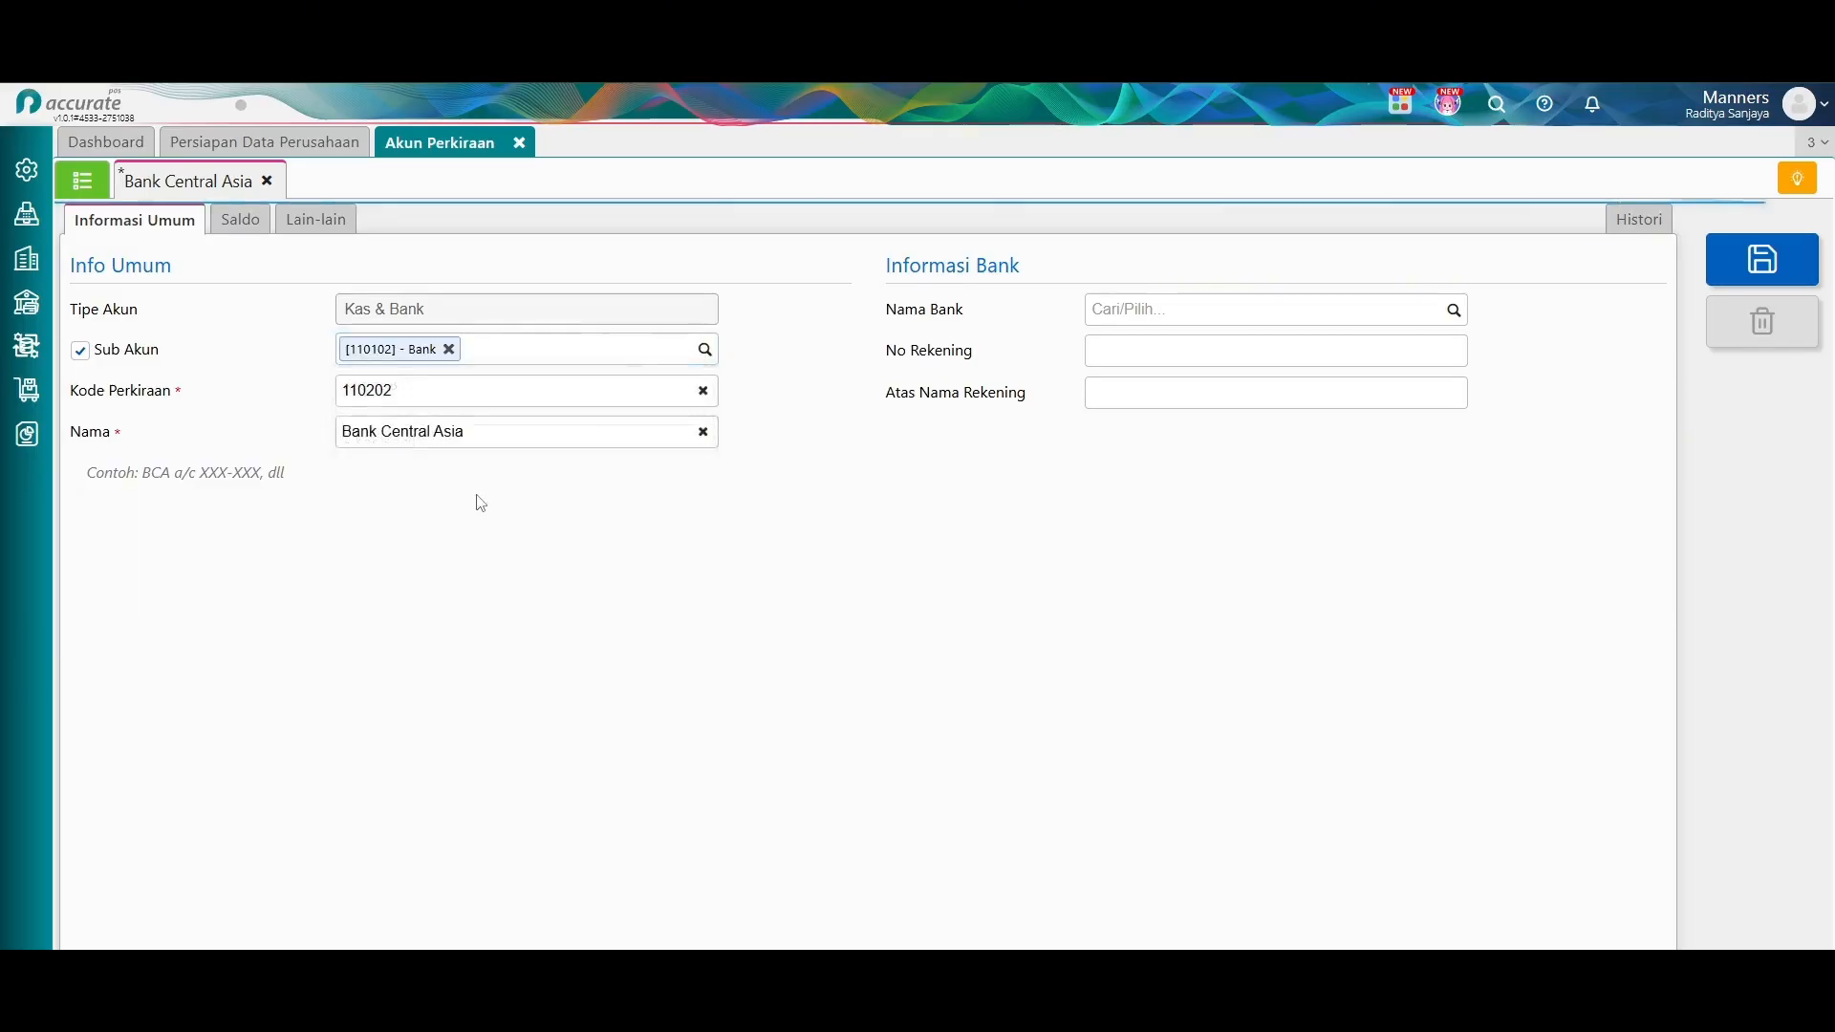
click(1745, 271)
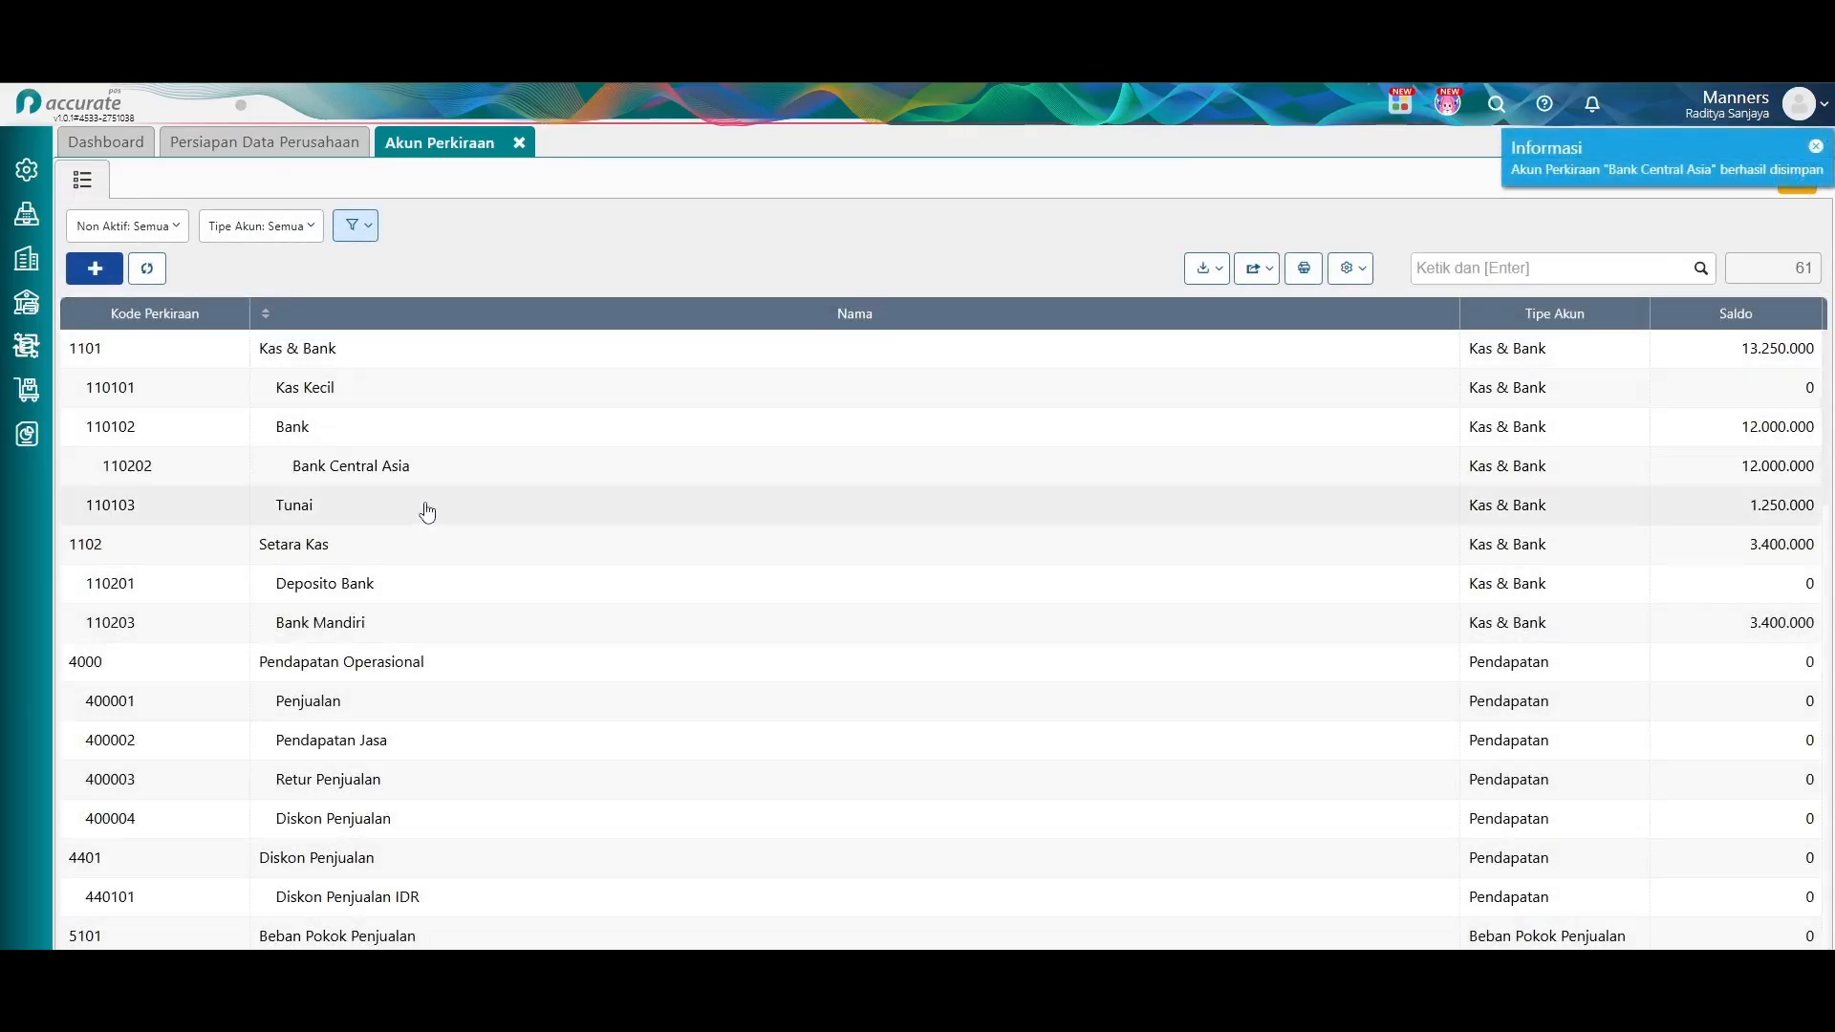
Change the parent account of Bank Mandiri to Bank (110102), save it, and close Akun Perkiraan.
click(398, 622)
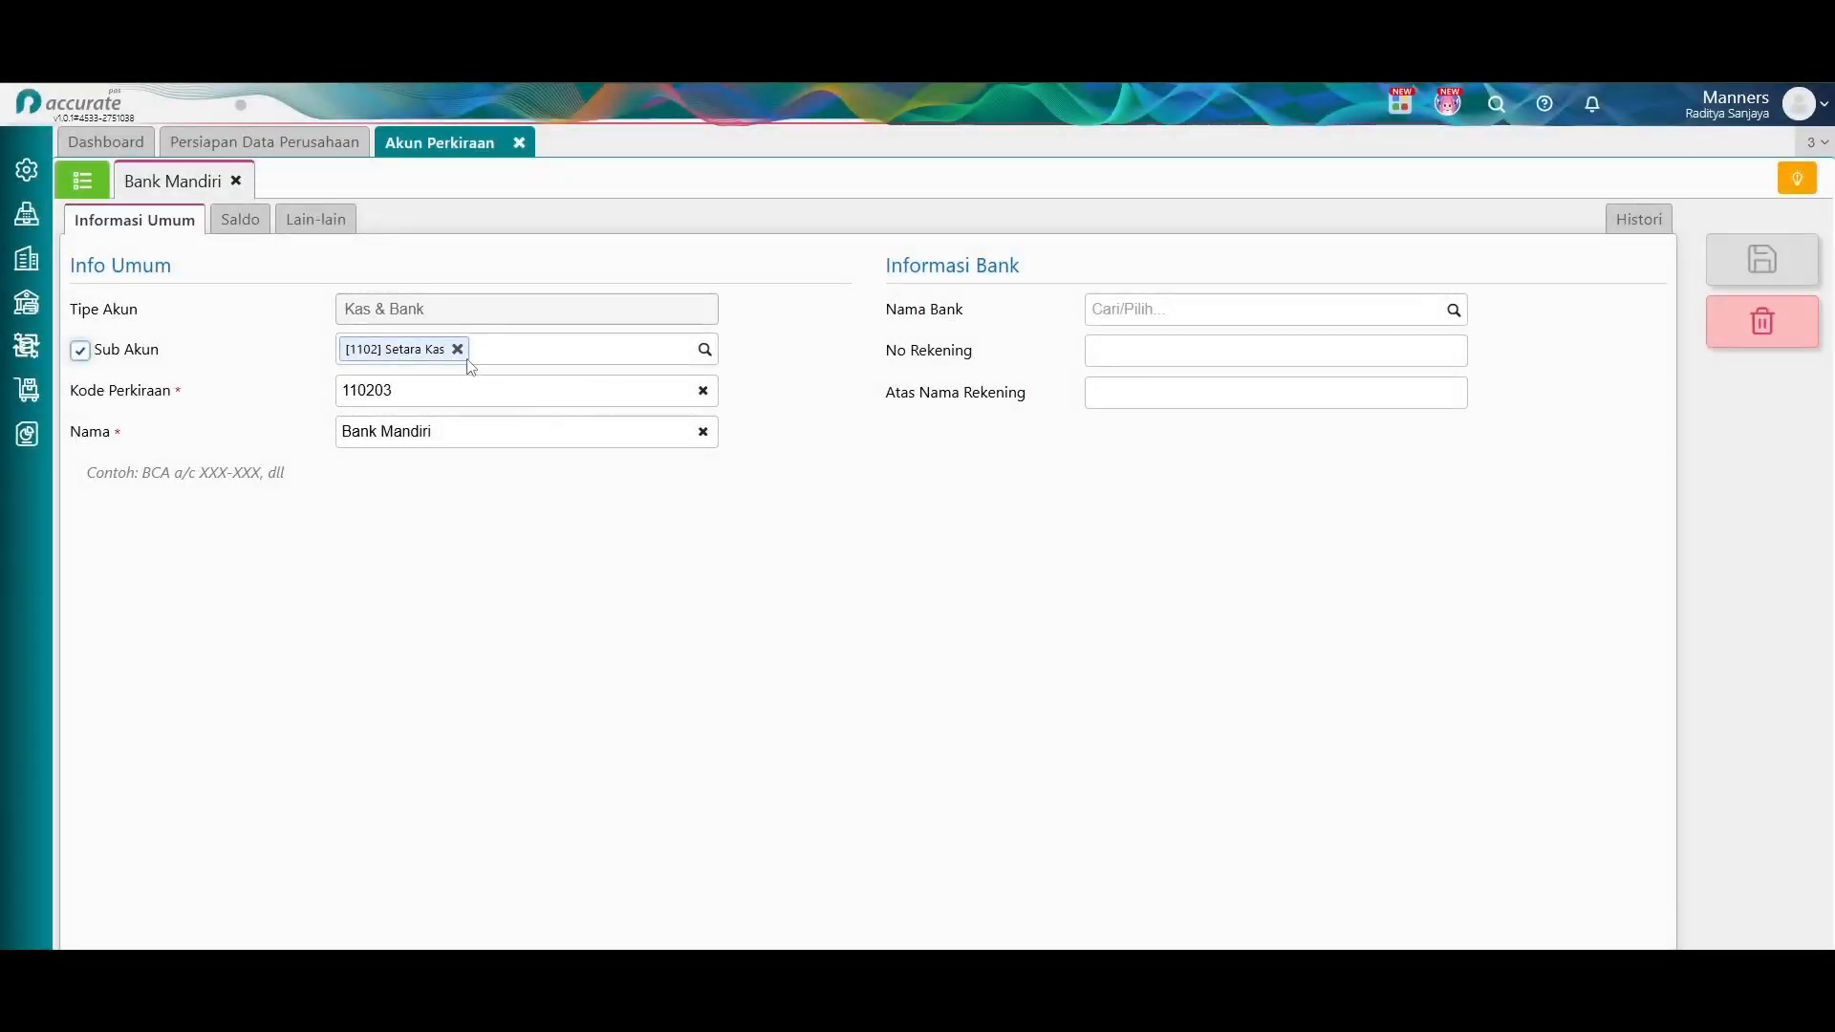
click(458, 349)
click(704, 349)
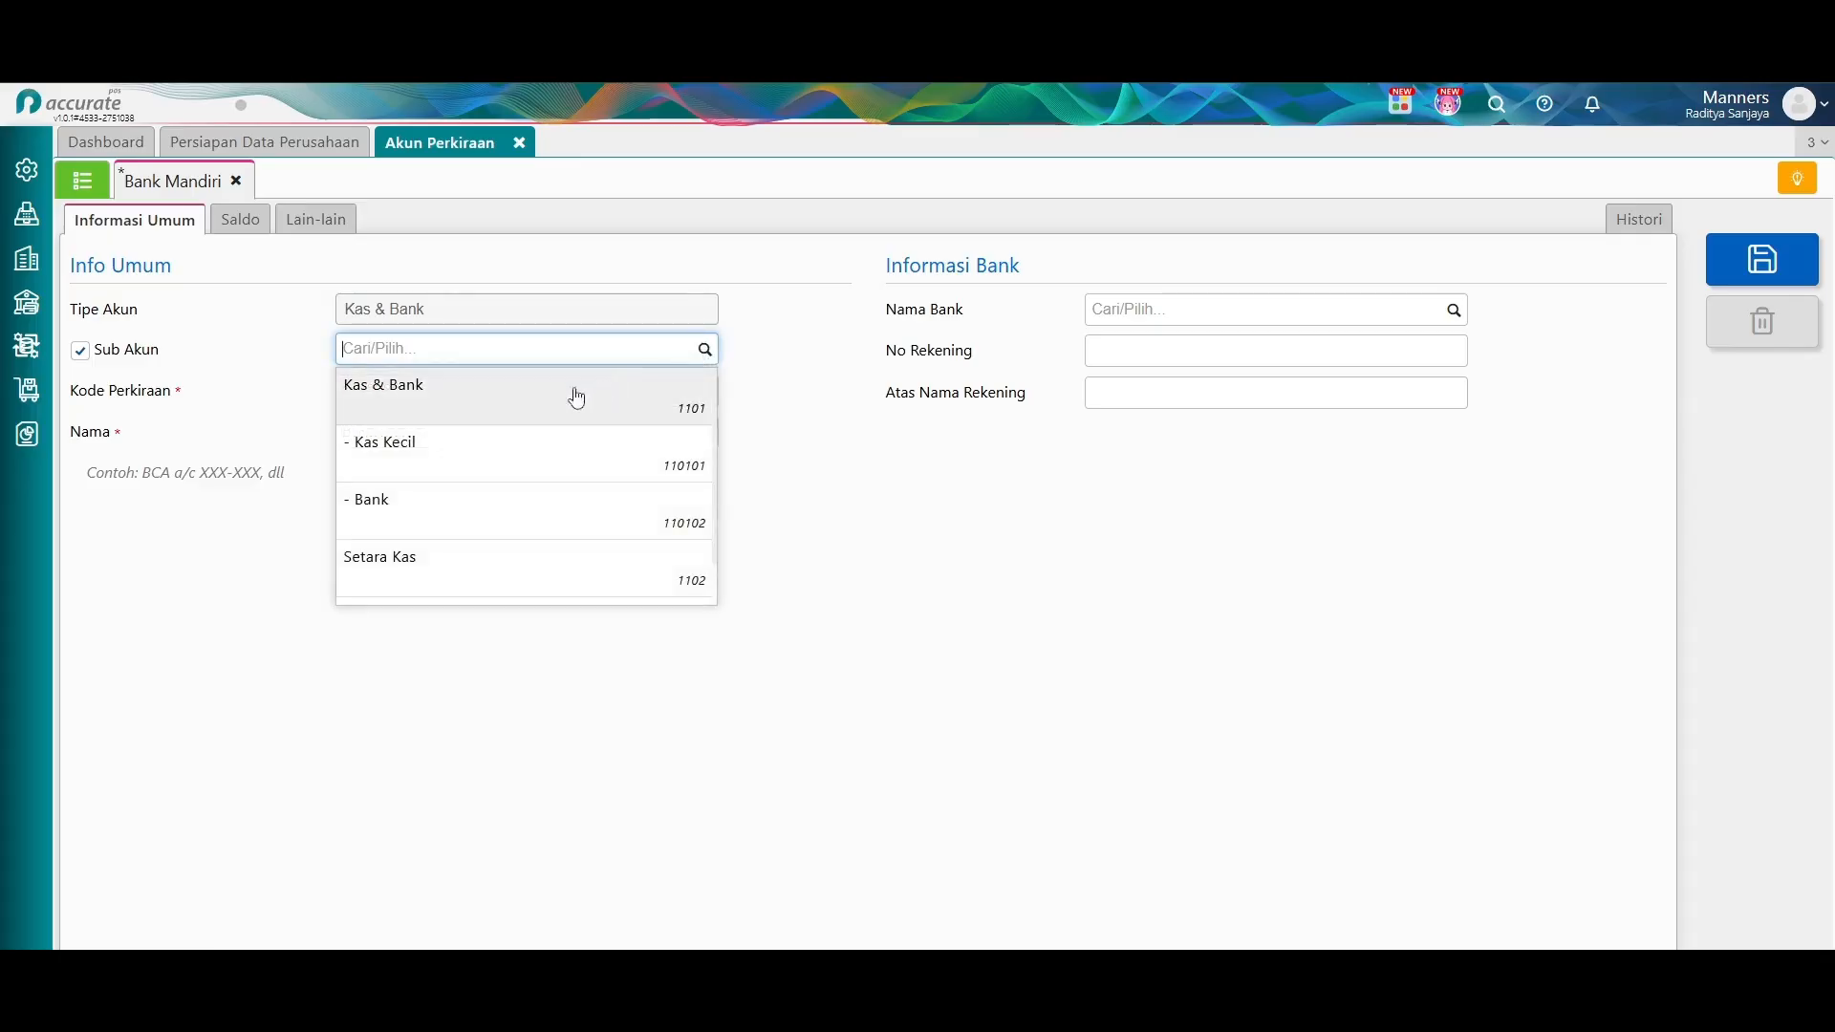
click(450, 505)
click(1763, 260)
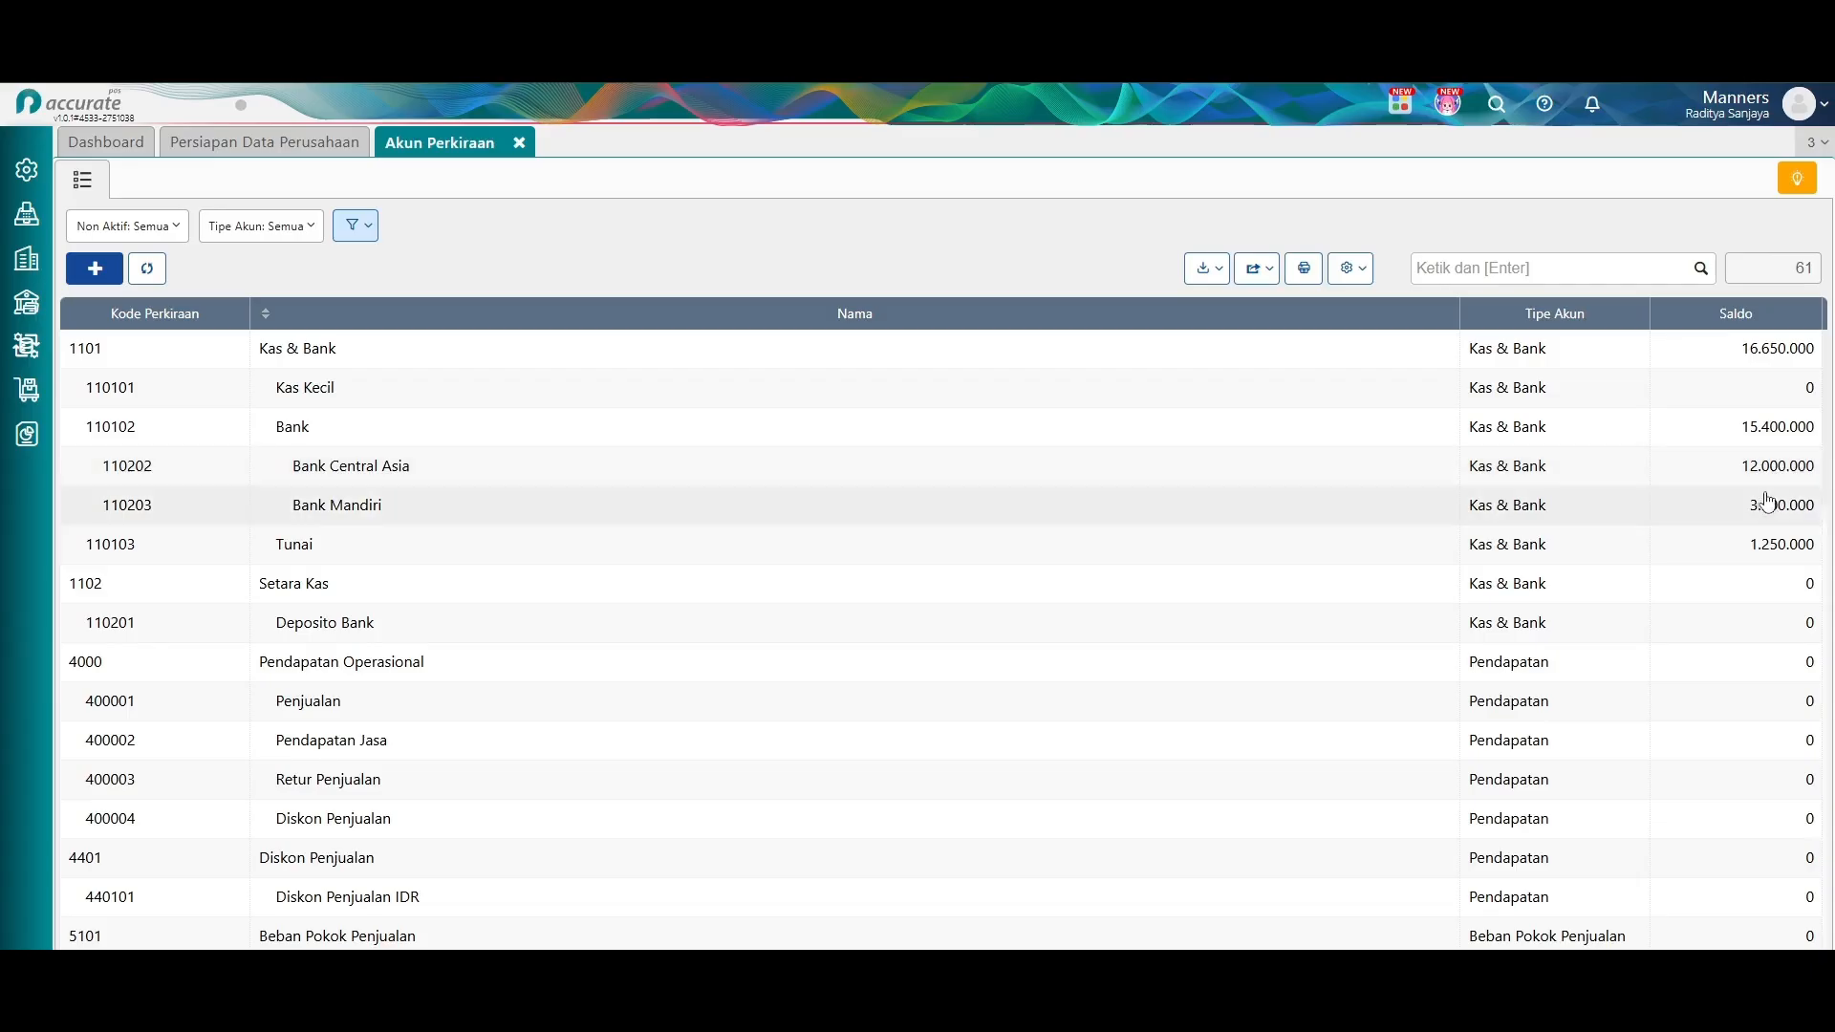
click(518, 142)
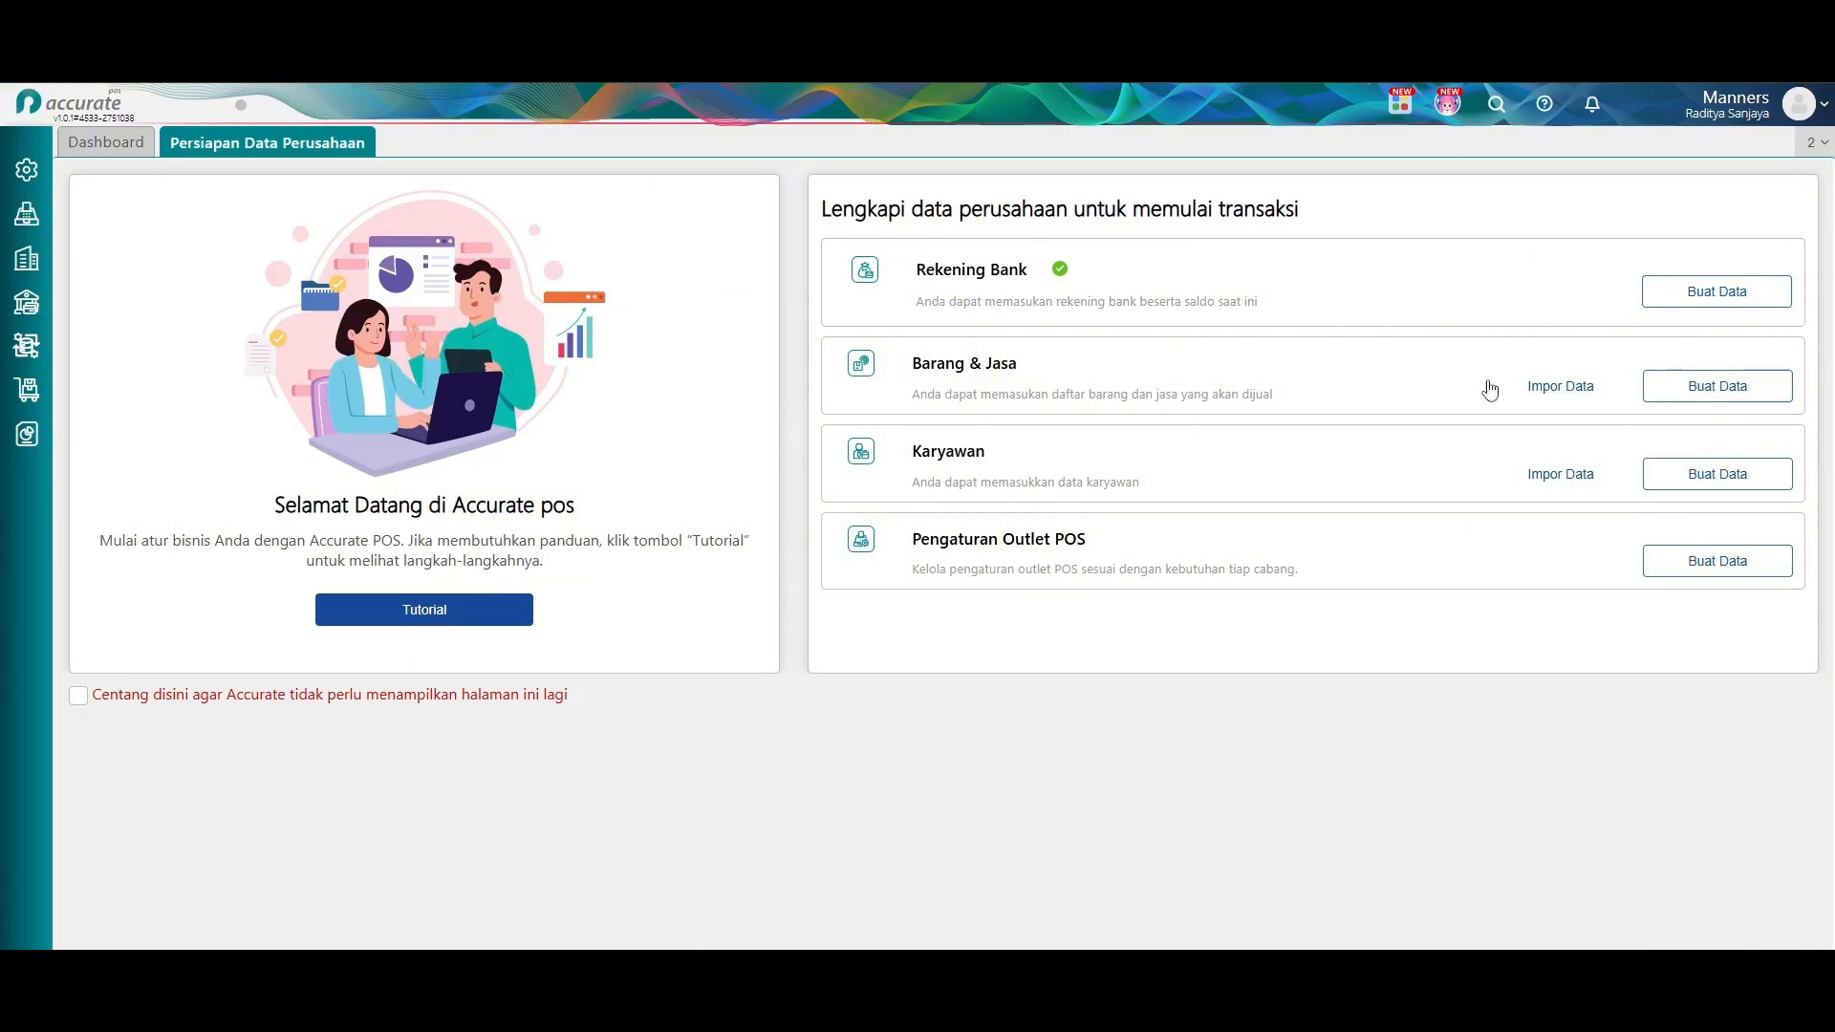
Open Barang & Jasa from the company setup, close the blank new item, and reopen the item list through the Persediaan references.
click(1692, 393)
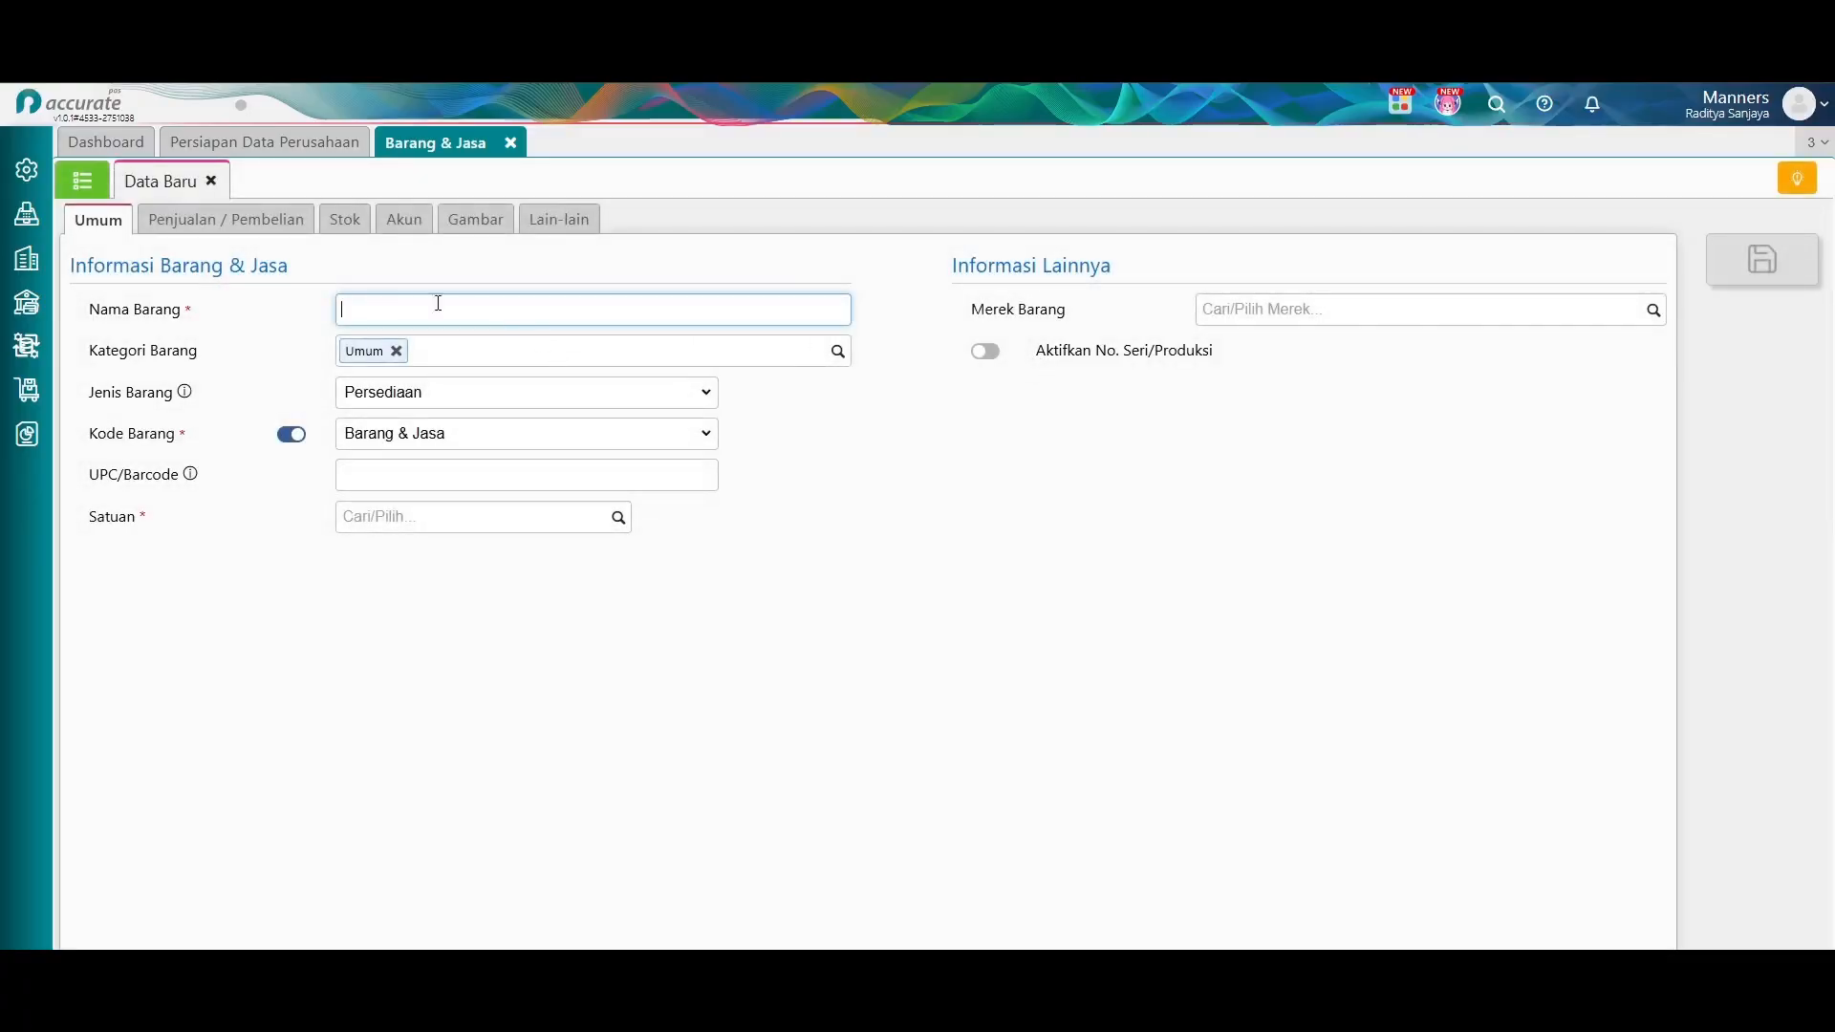
click(211, 180)
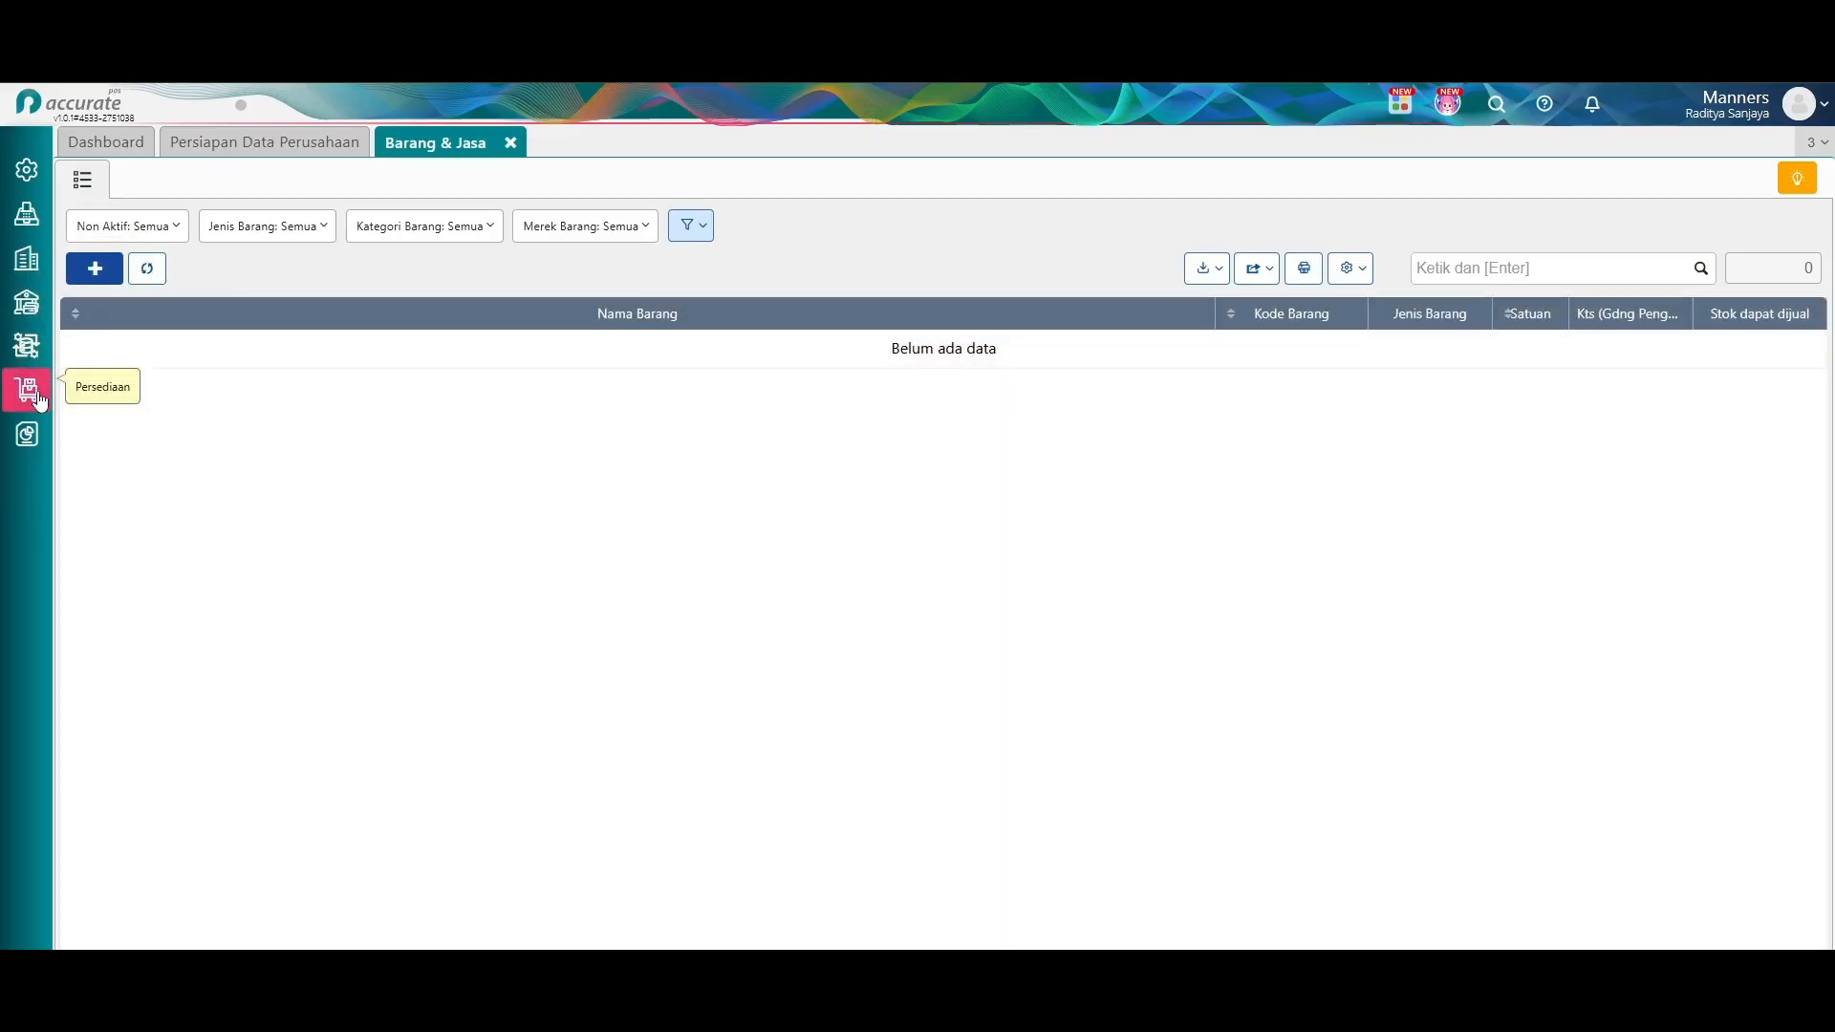
click(26, 390)
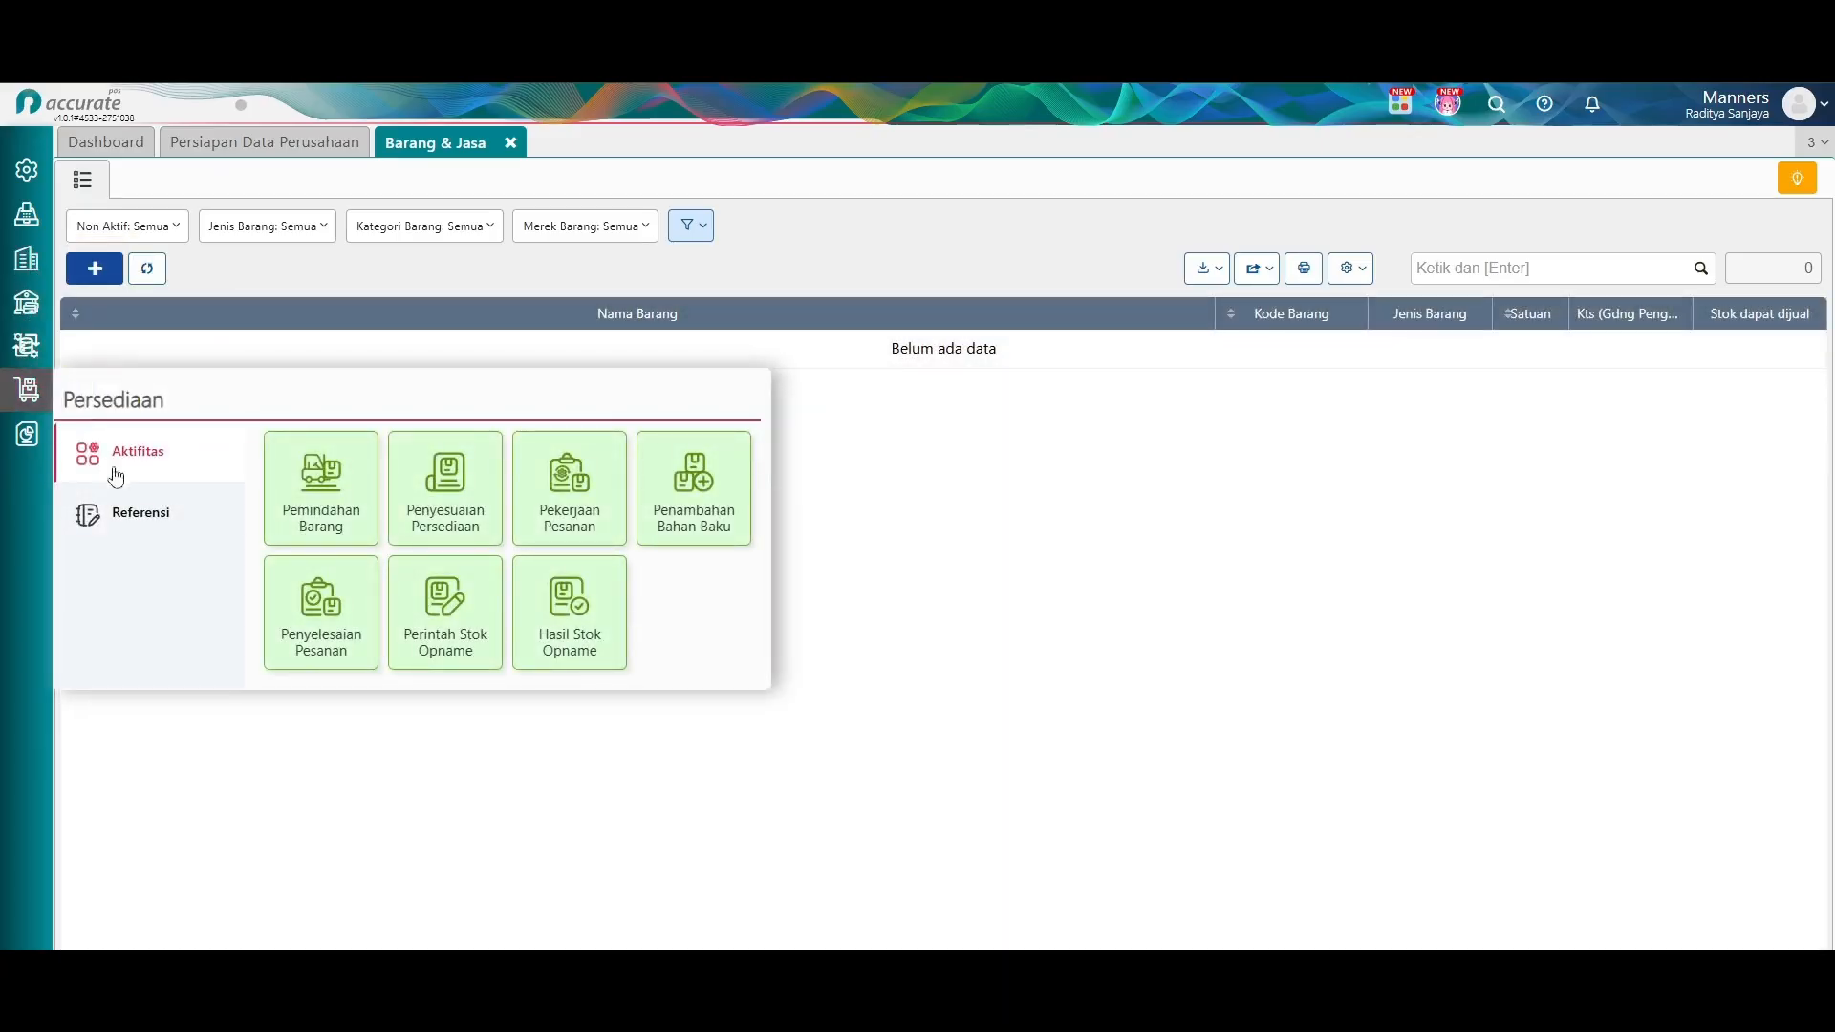
click(134, 509)
click(298, 499)
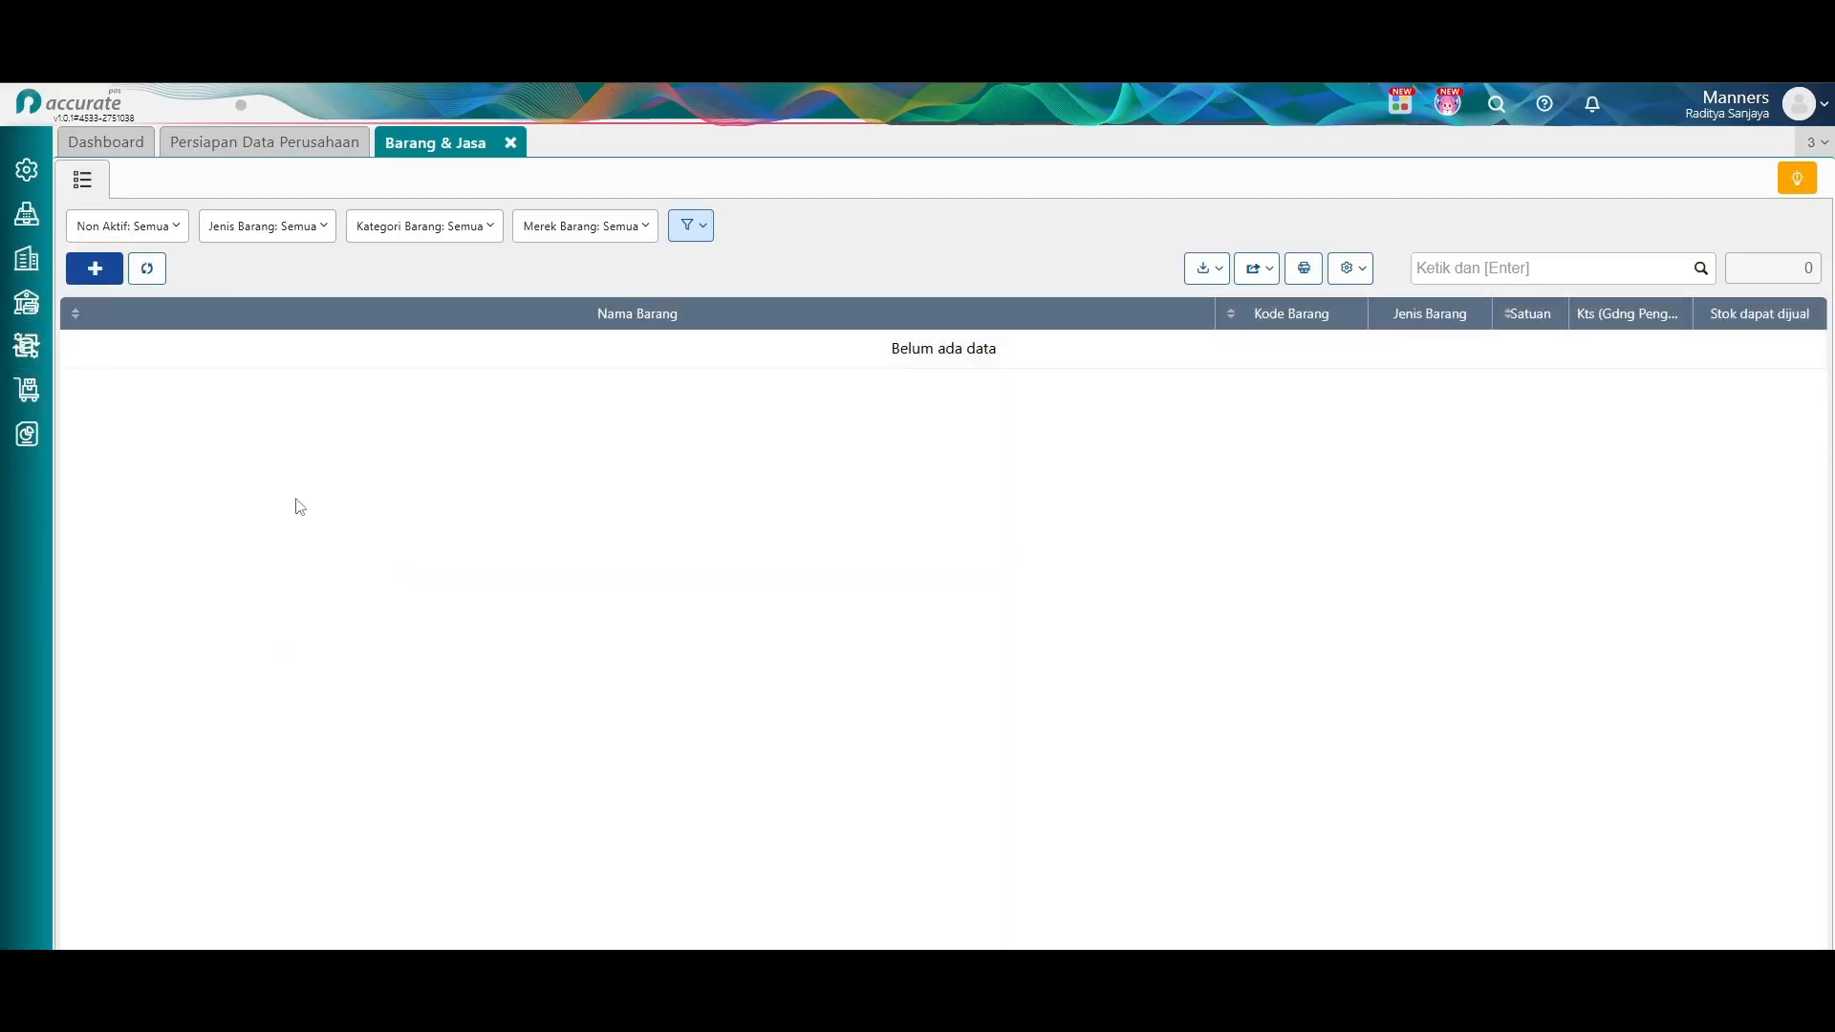
Start a new item named Barang A and check the available categories, keeping Umum.
click(94, 269)
click(447, 316)
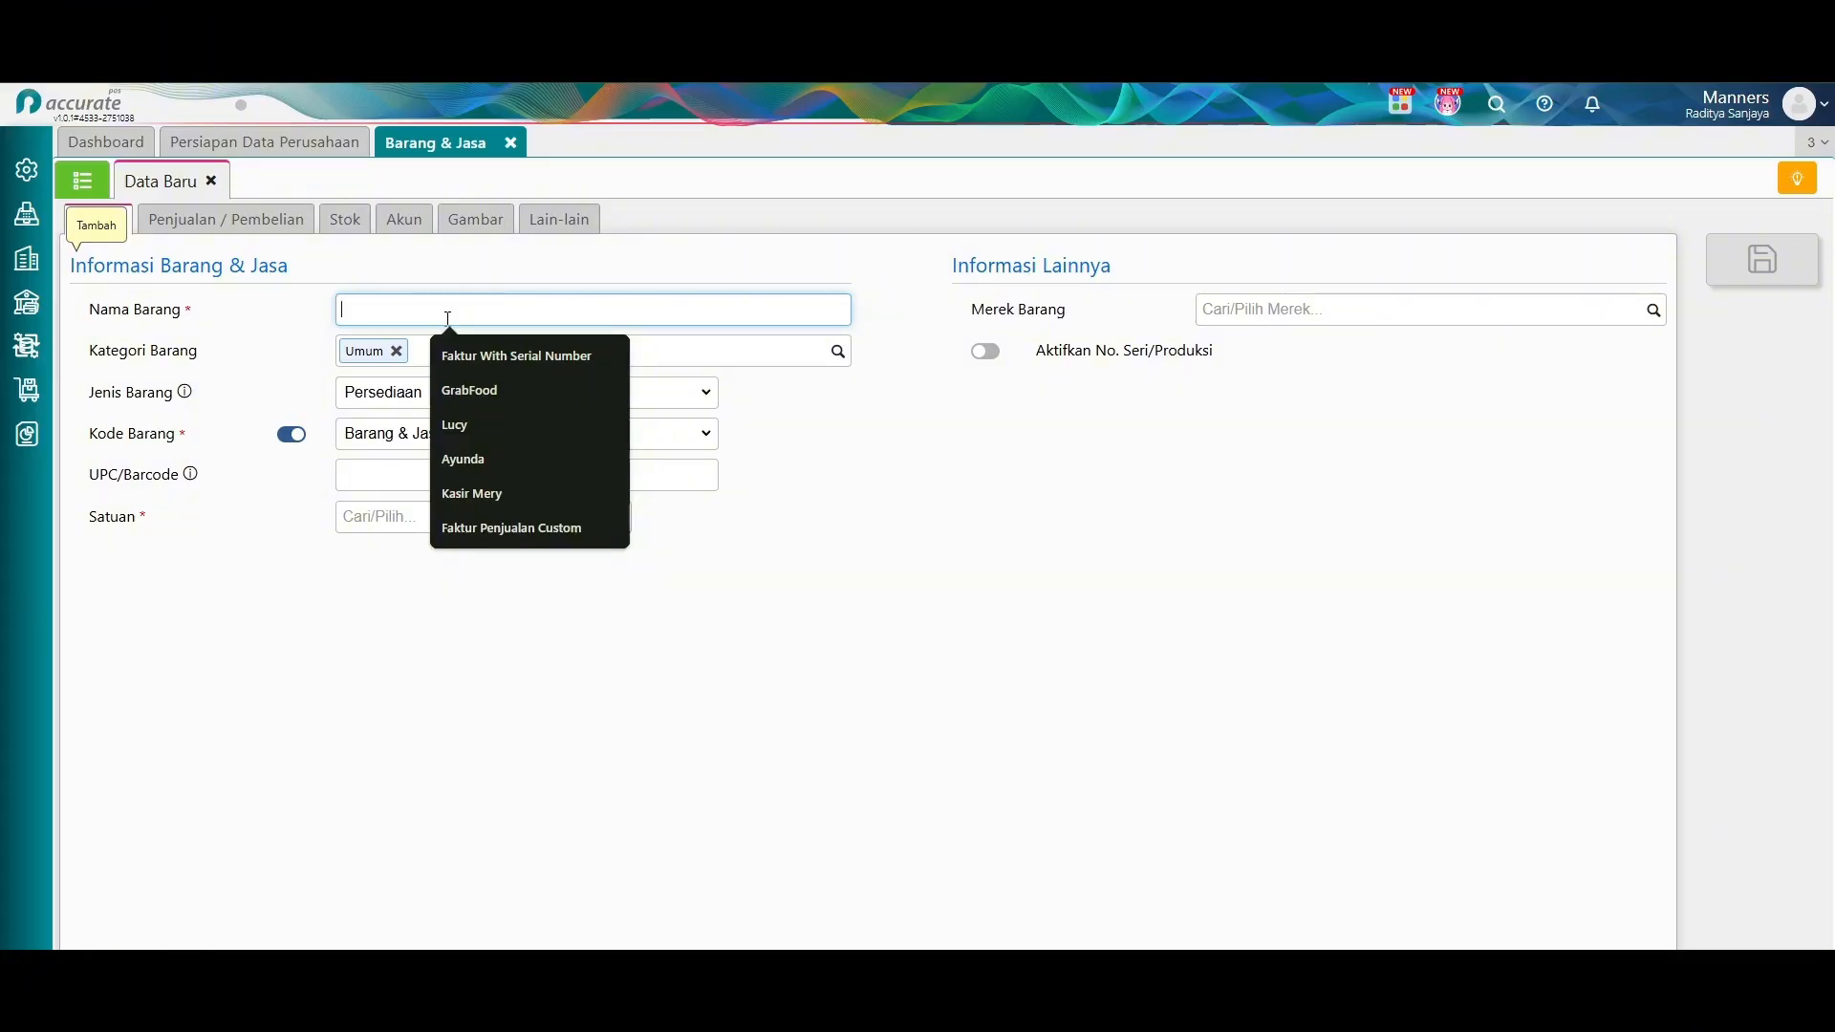
text(Barang A)
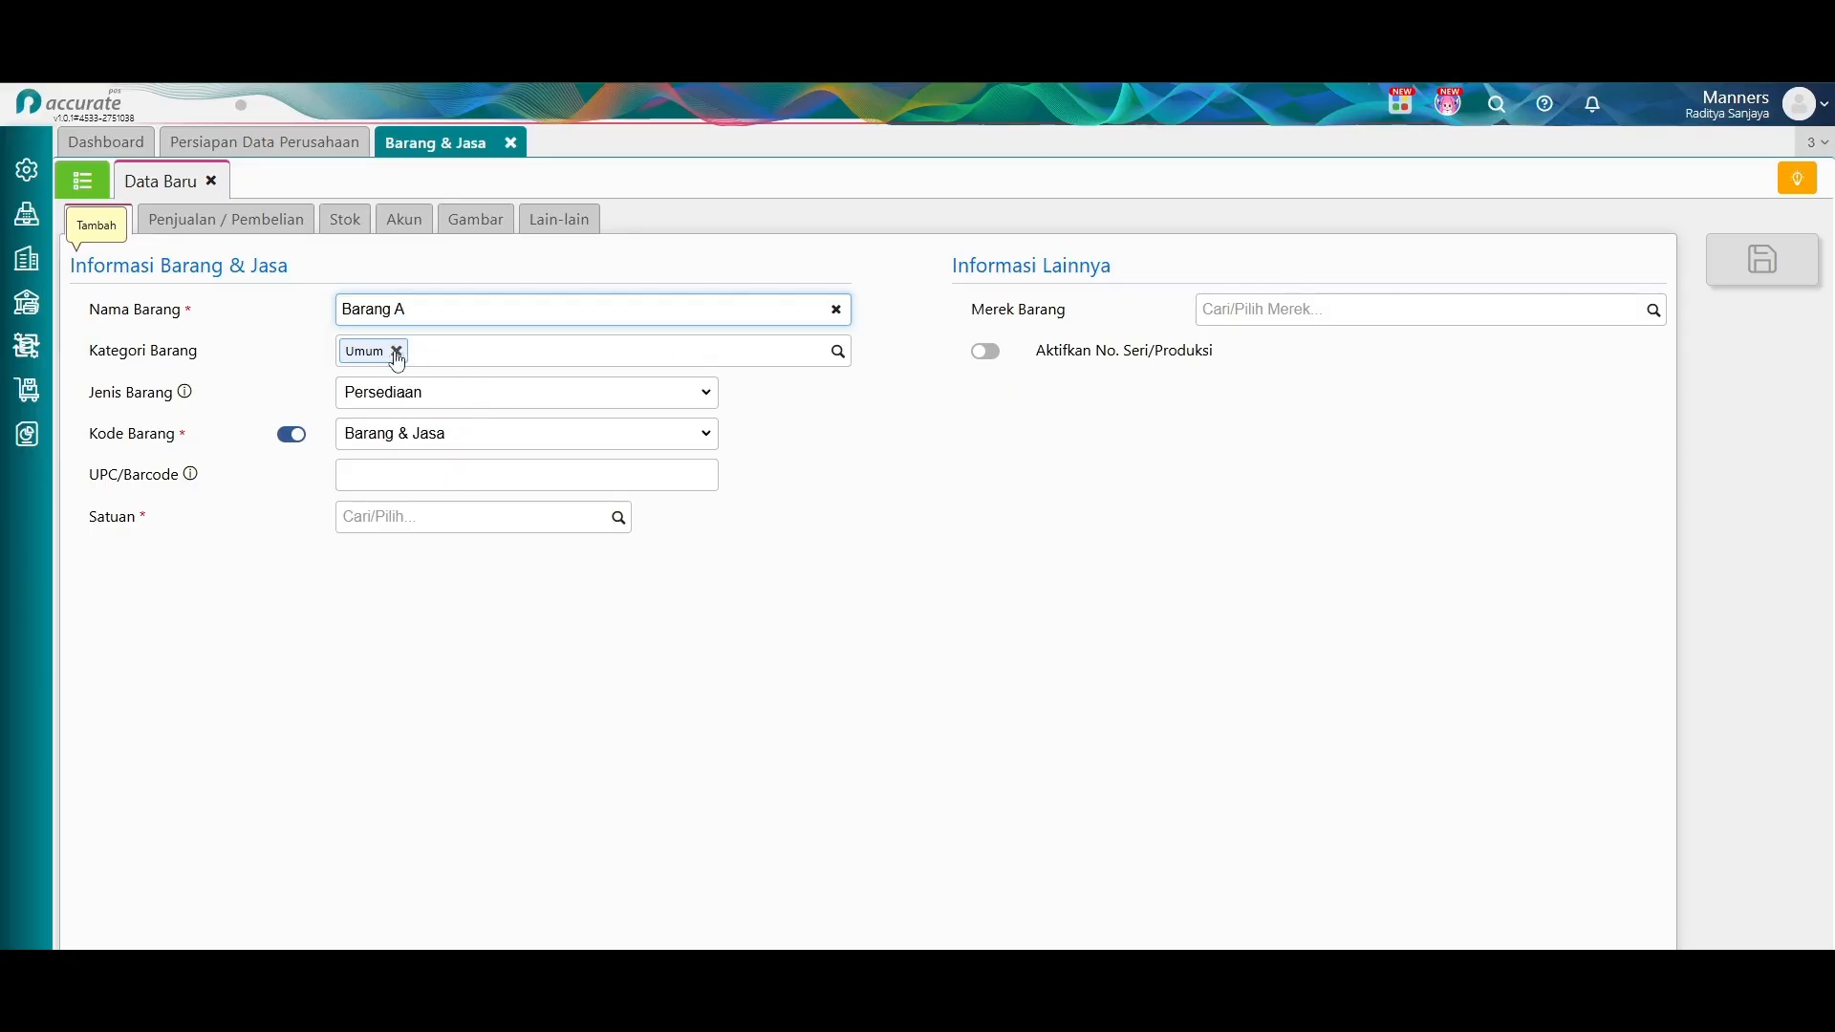
click(841, 353)
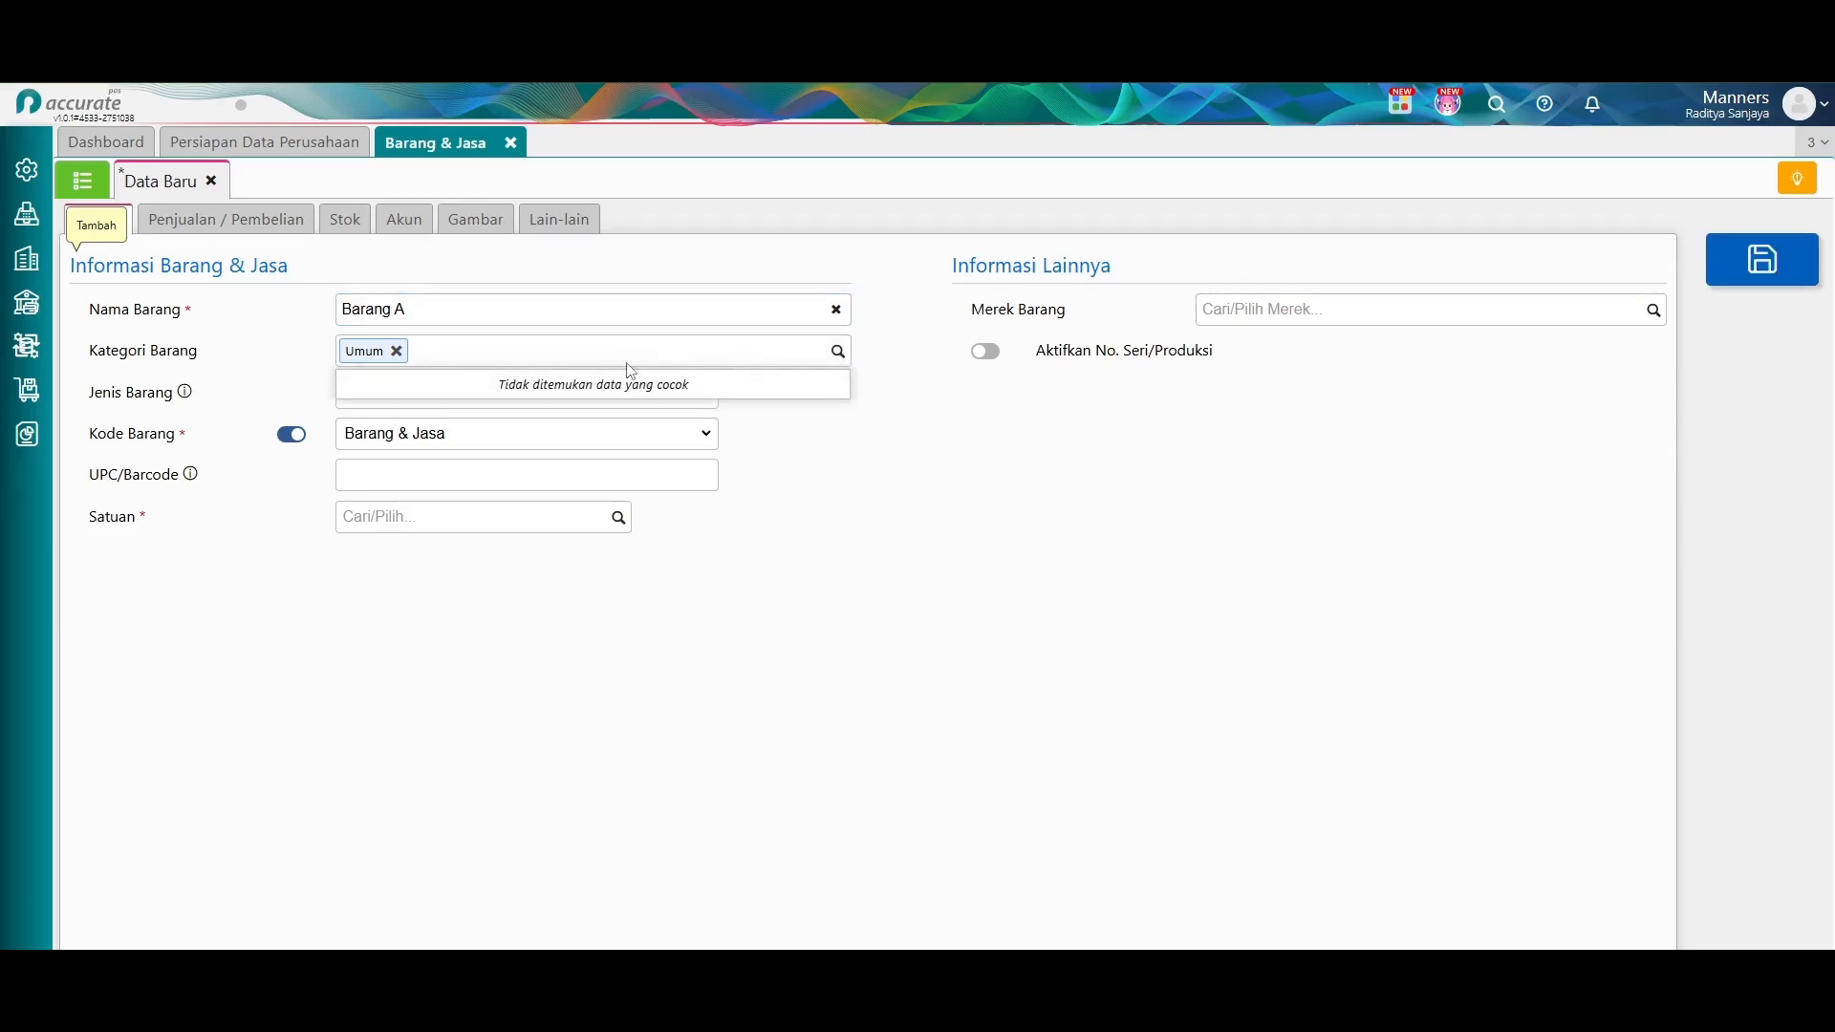
Try the item type Grup for Barang A, view its Rincian Grup details, and return the type to Persediaan.
click(402, 394)
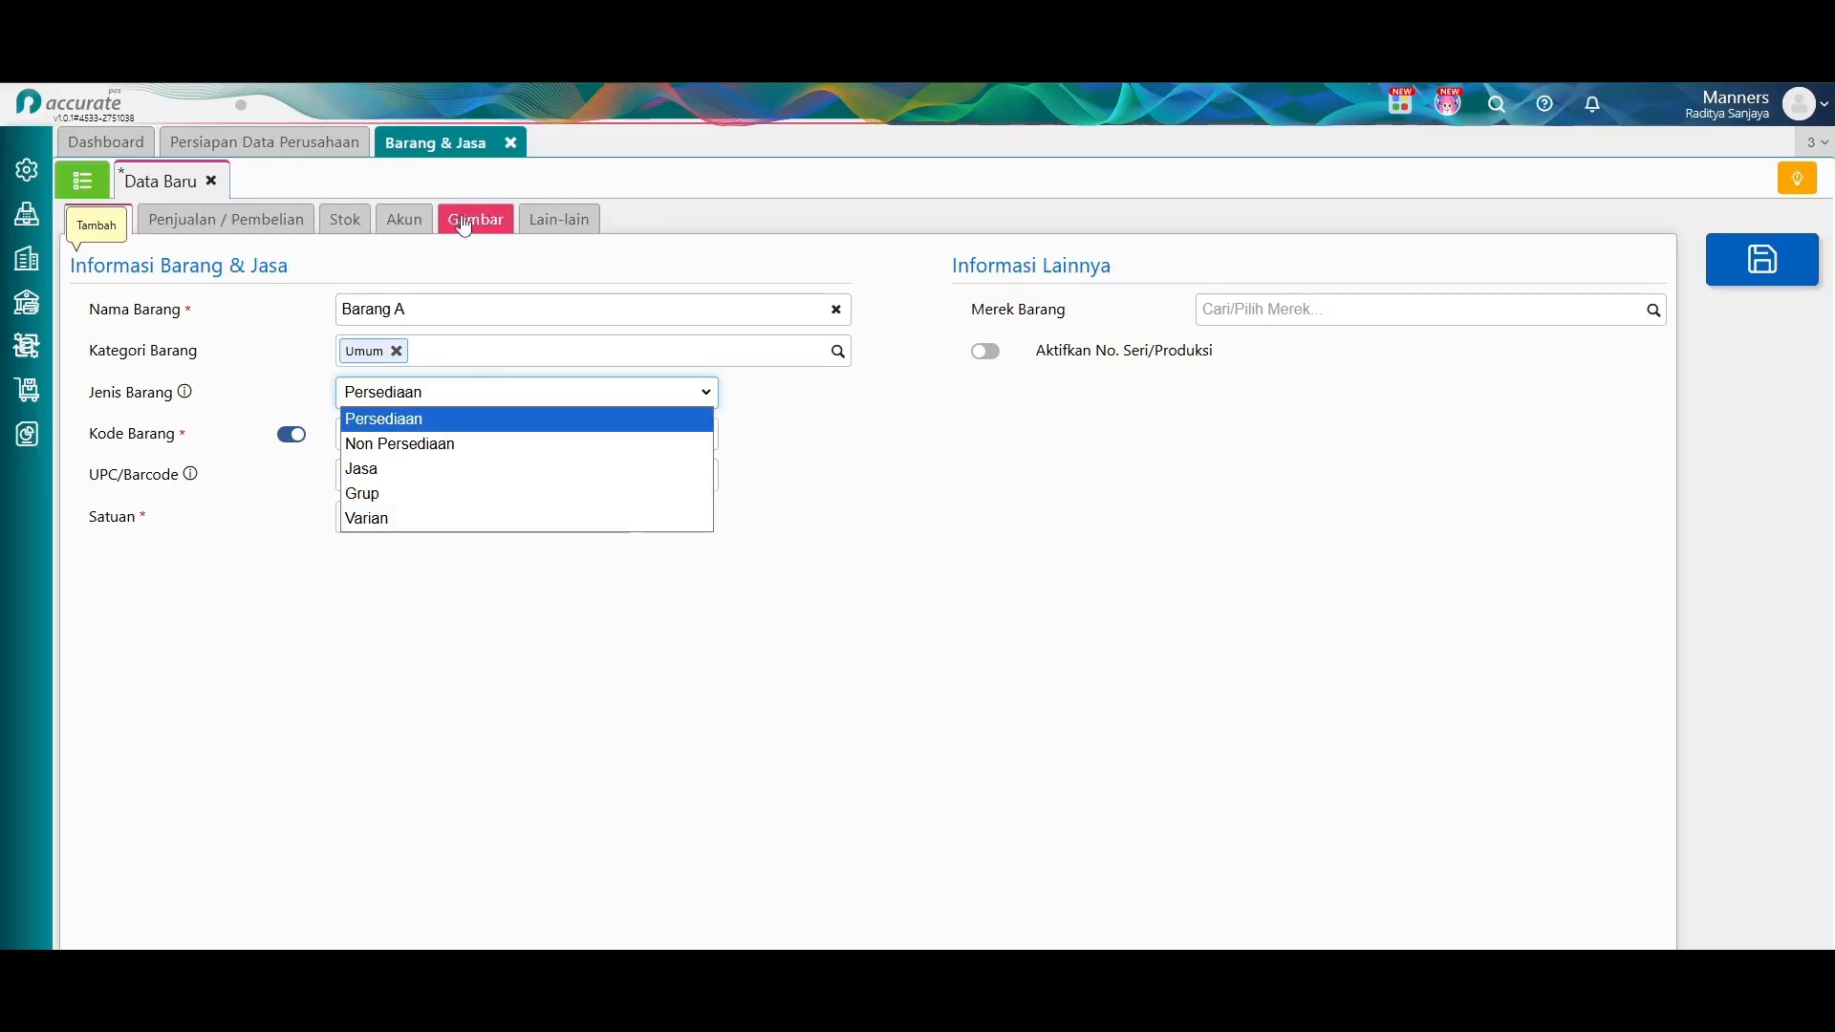
click(389, 496)
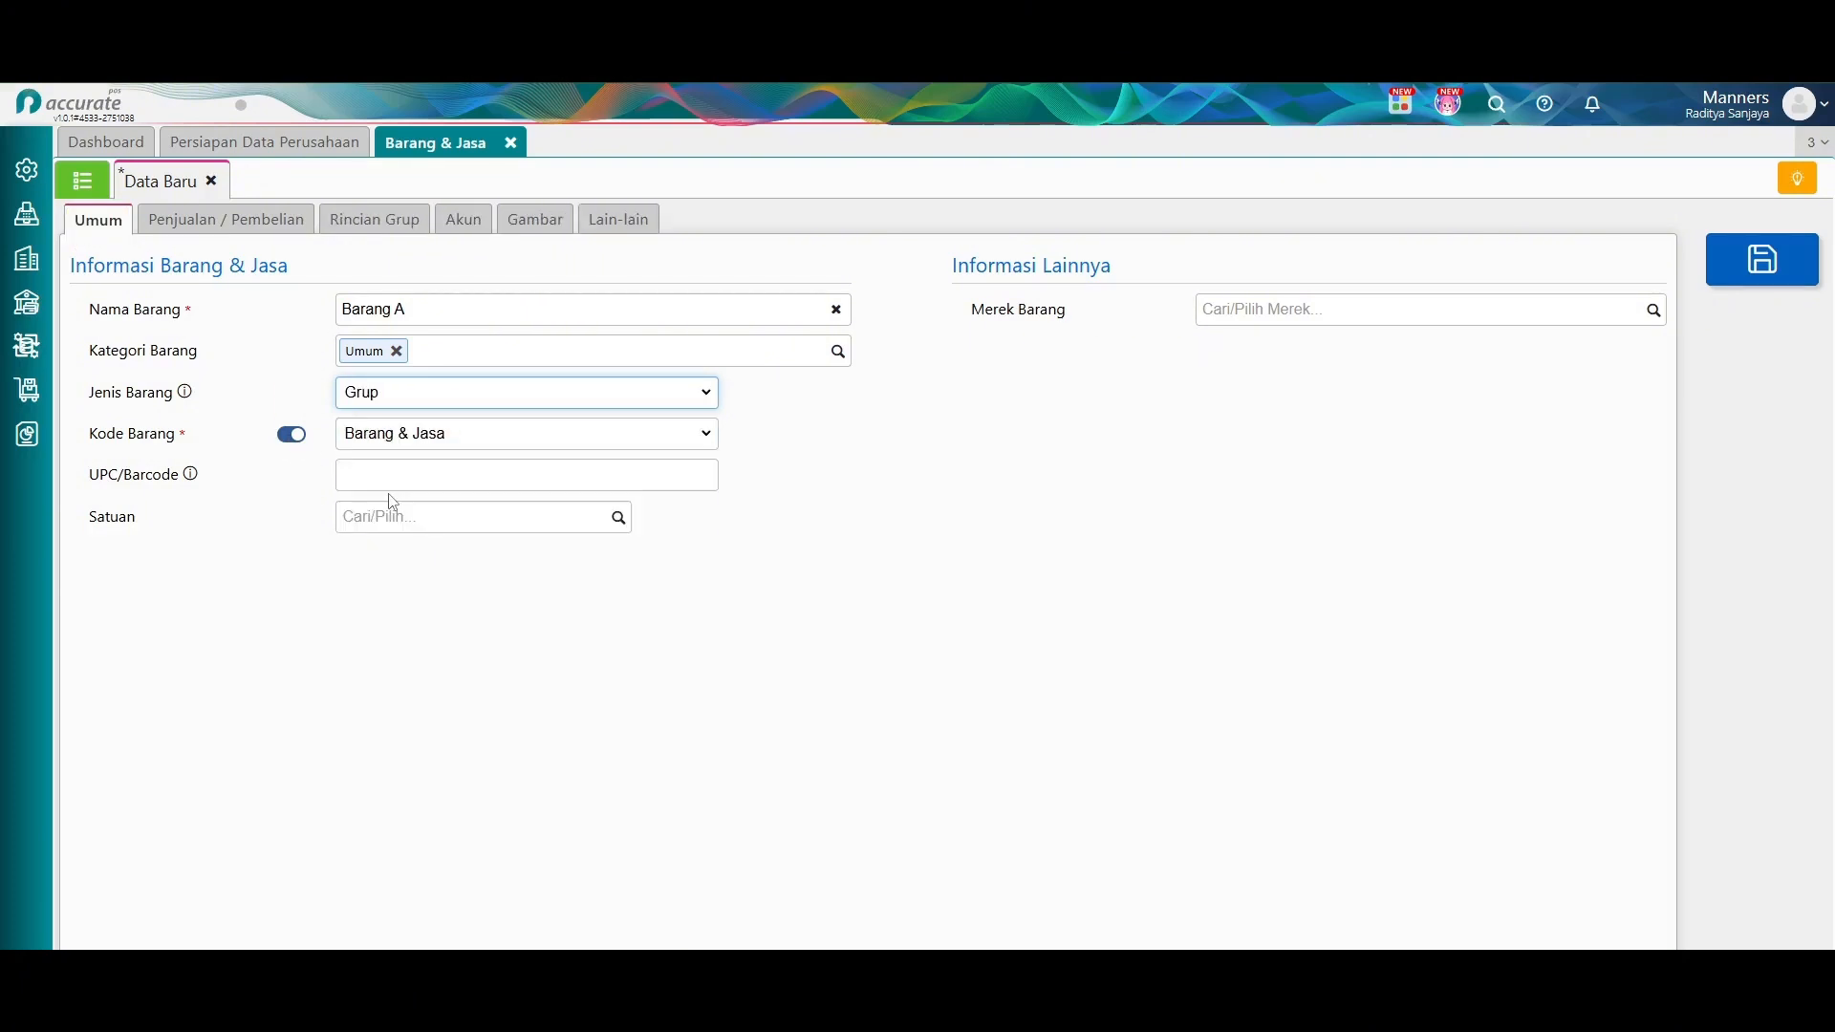
click(378, 224)
click(700, 306)
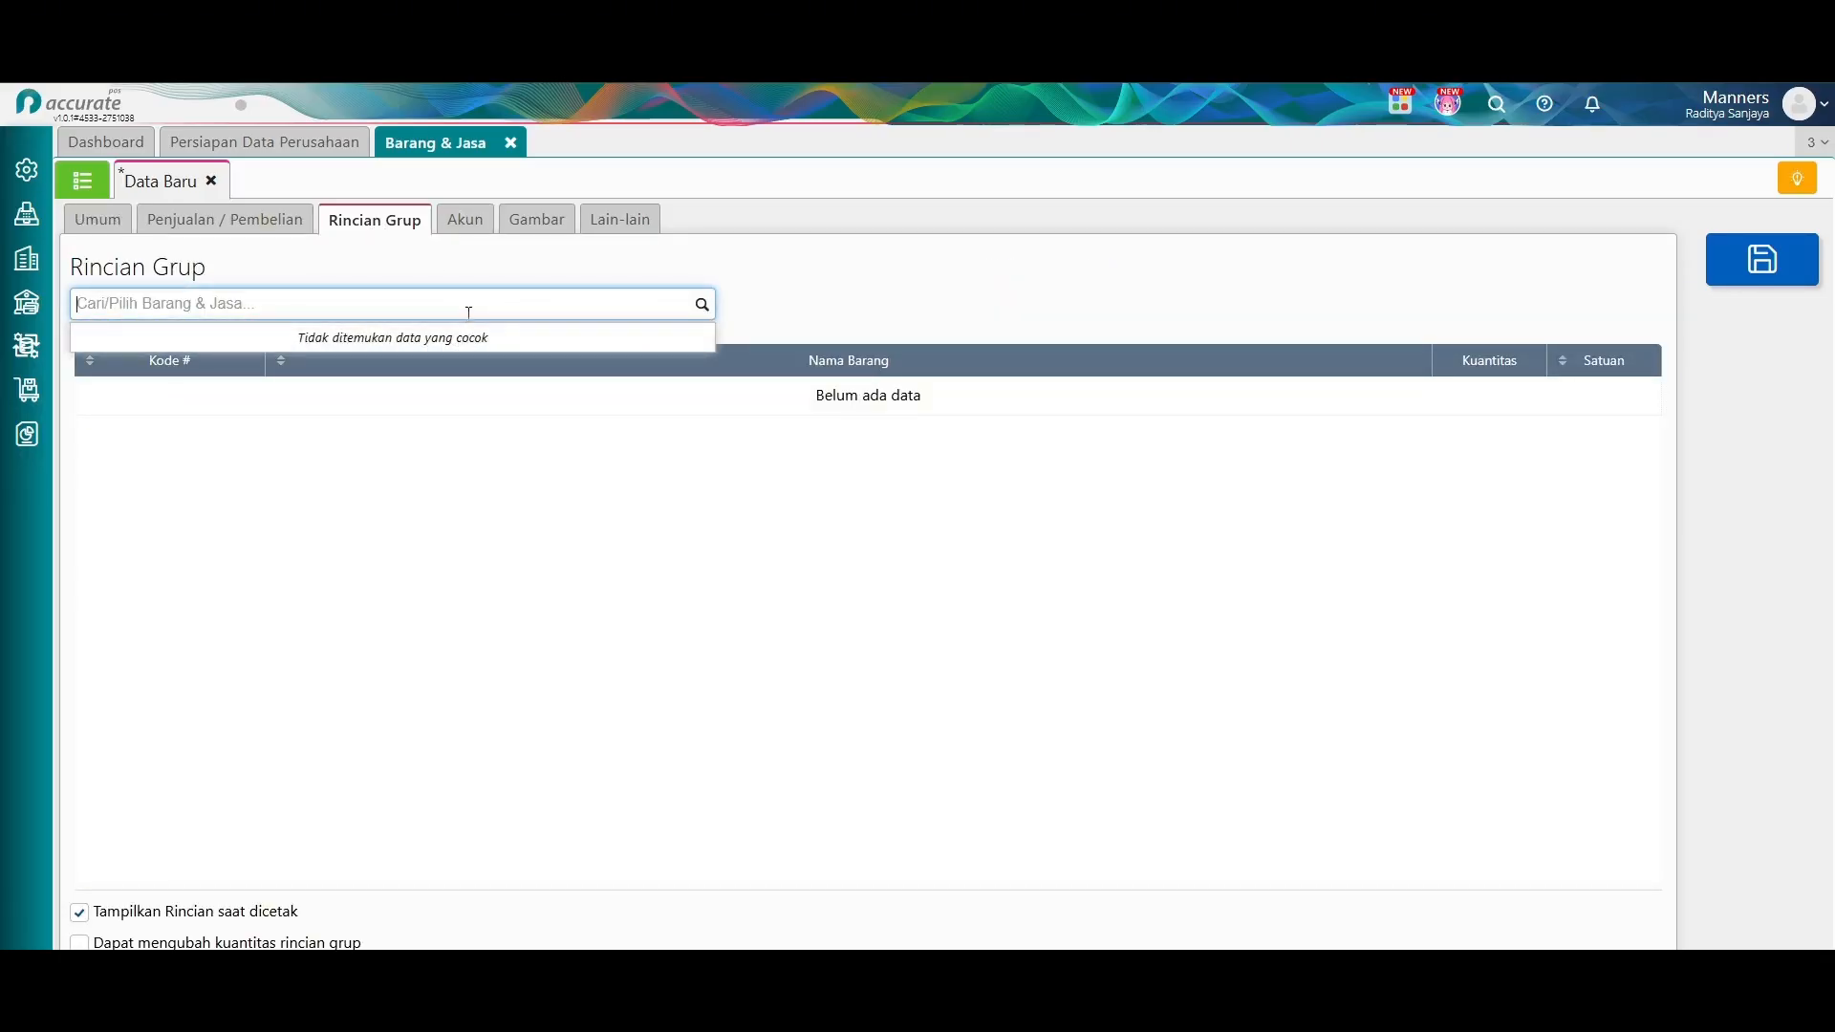
click(99, 219)
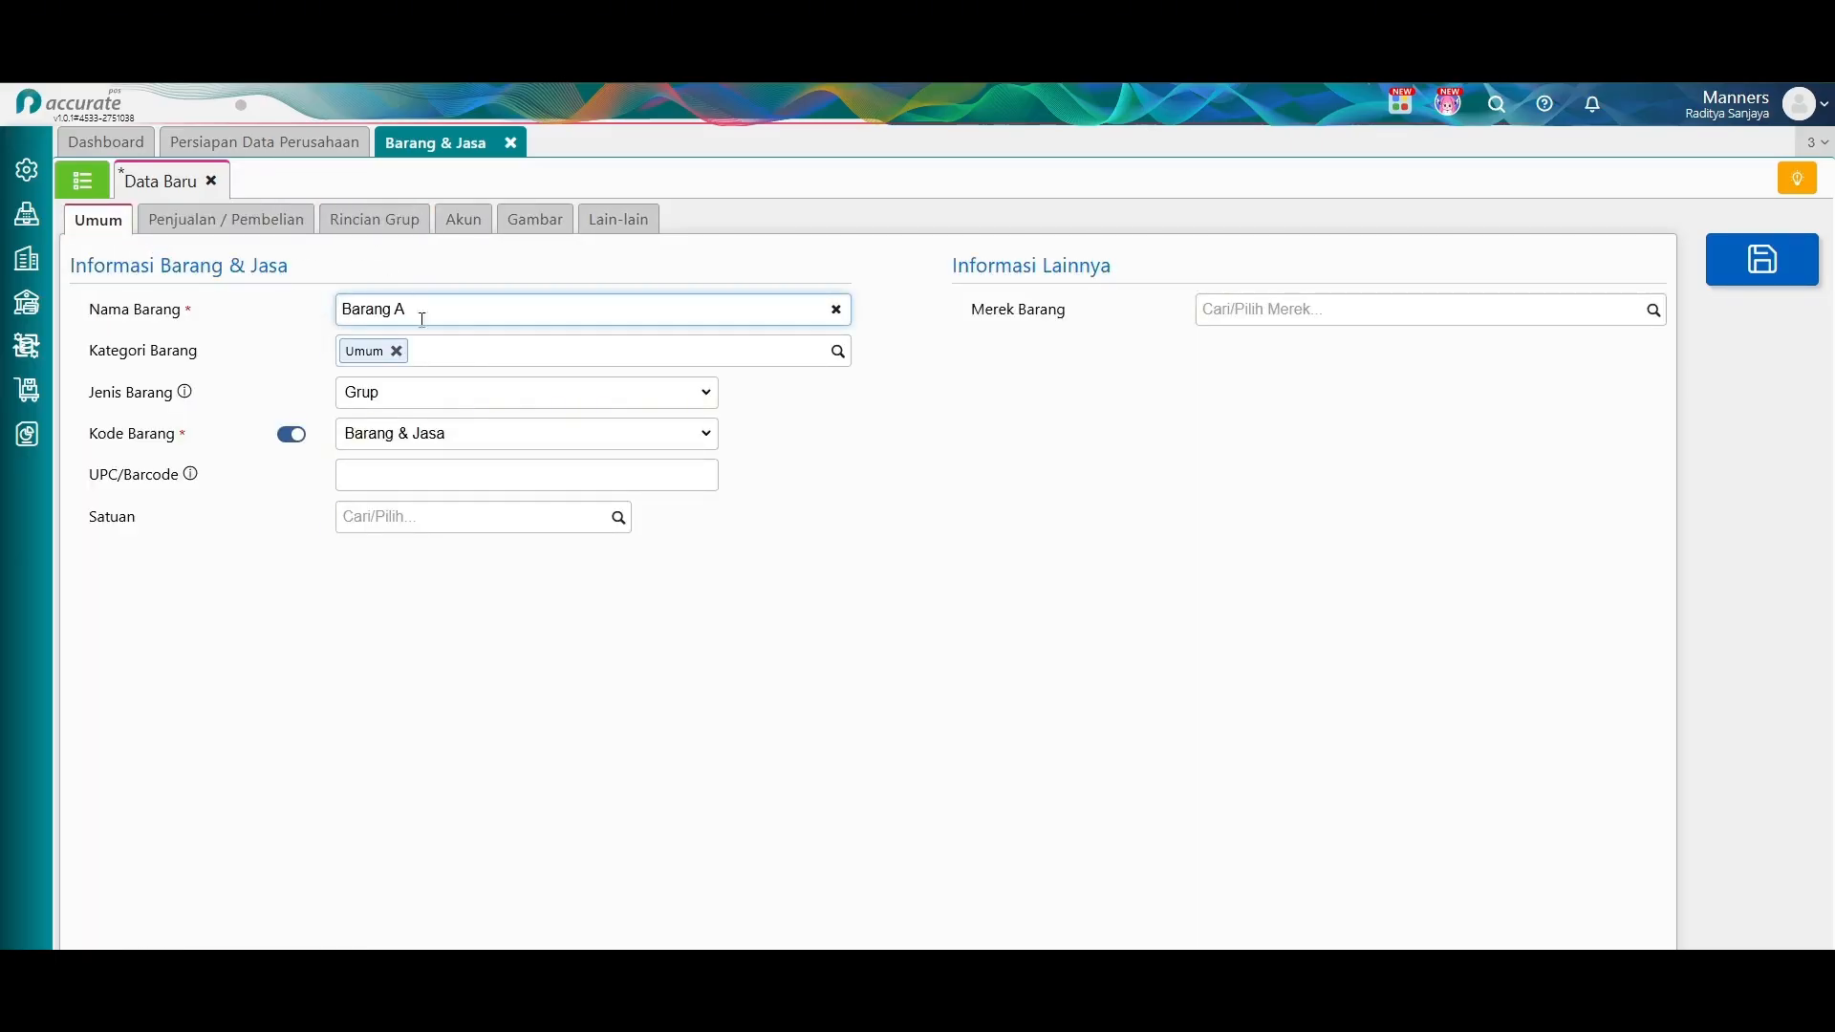
click(548, 393)
click(507, 421)
click(471, 310)
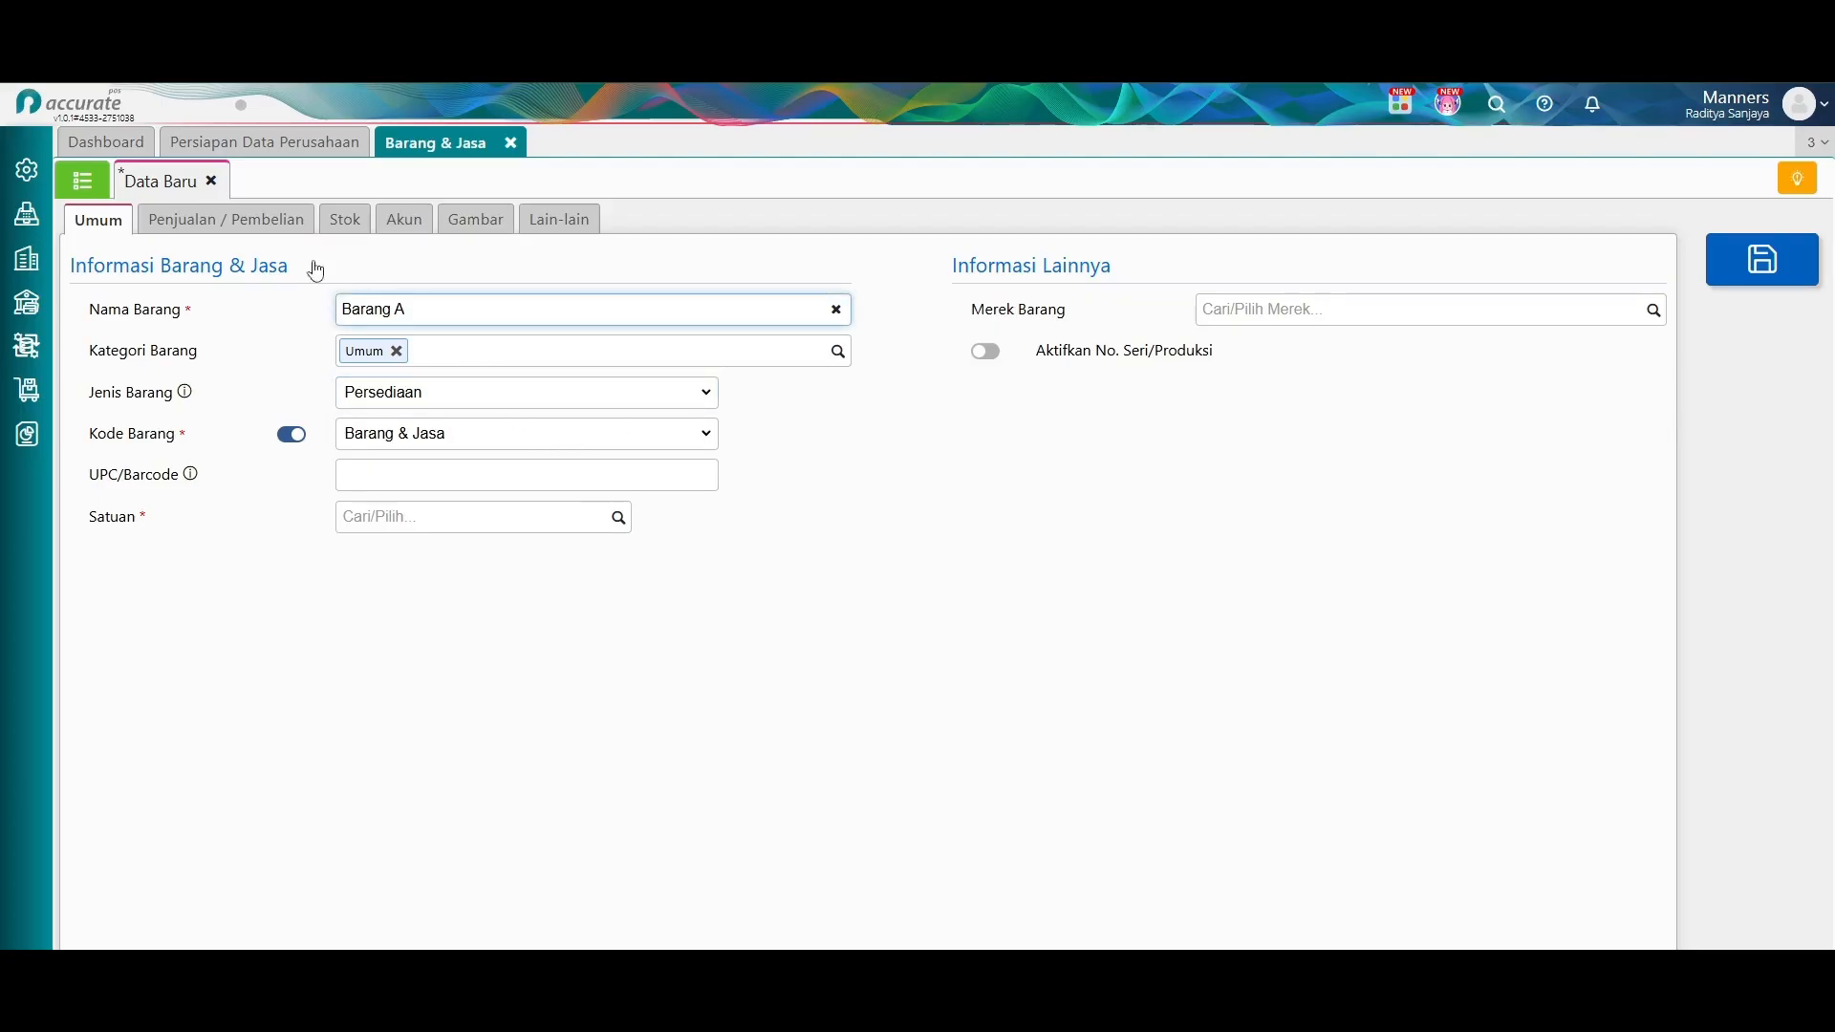
Set the base unit of Barang A to PCS and leave its brand empty.
click(239, 222)
click(98, 219)
click(616, 517)
click(507, 555)
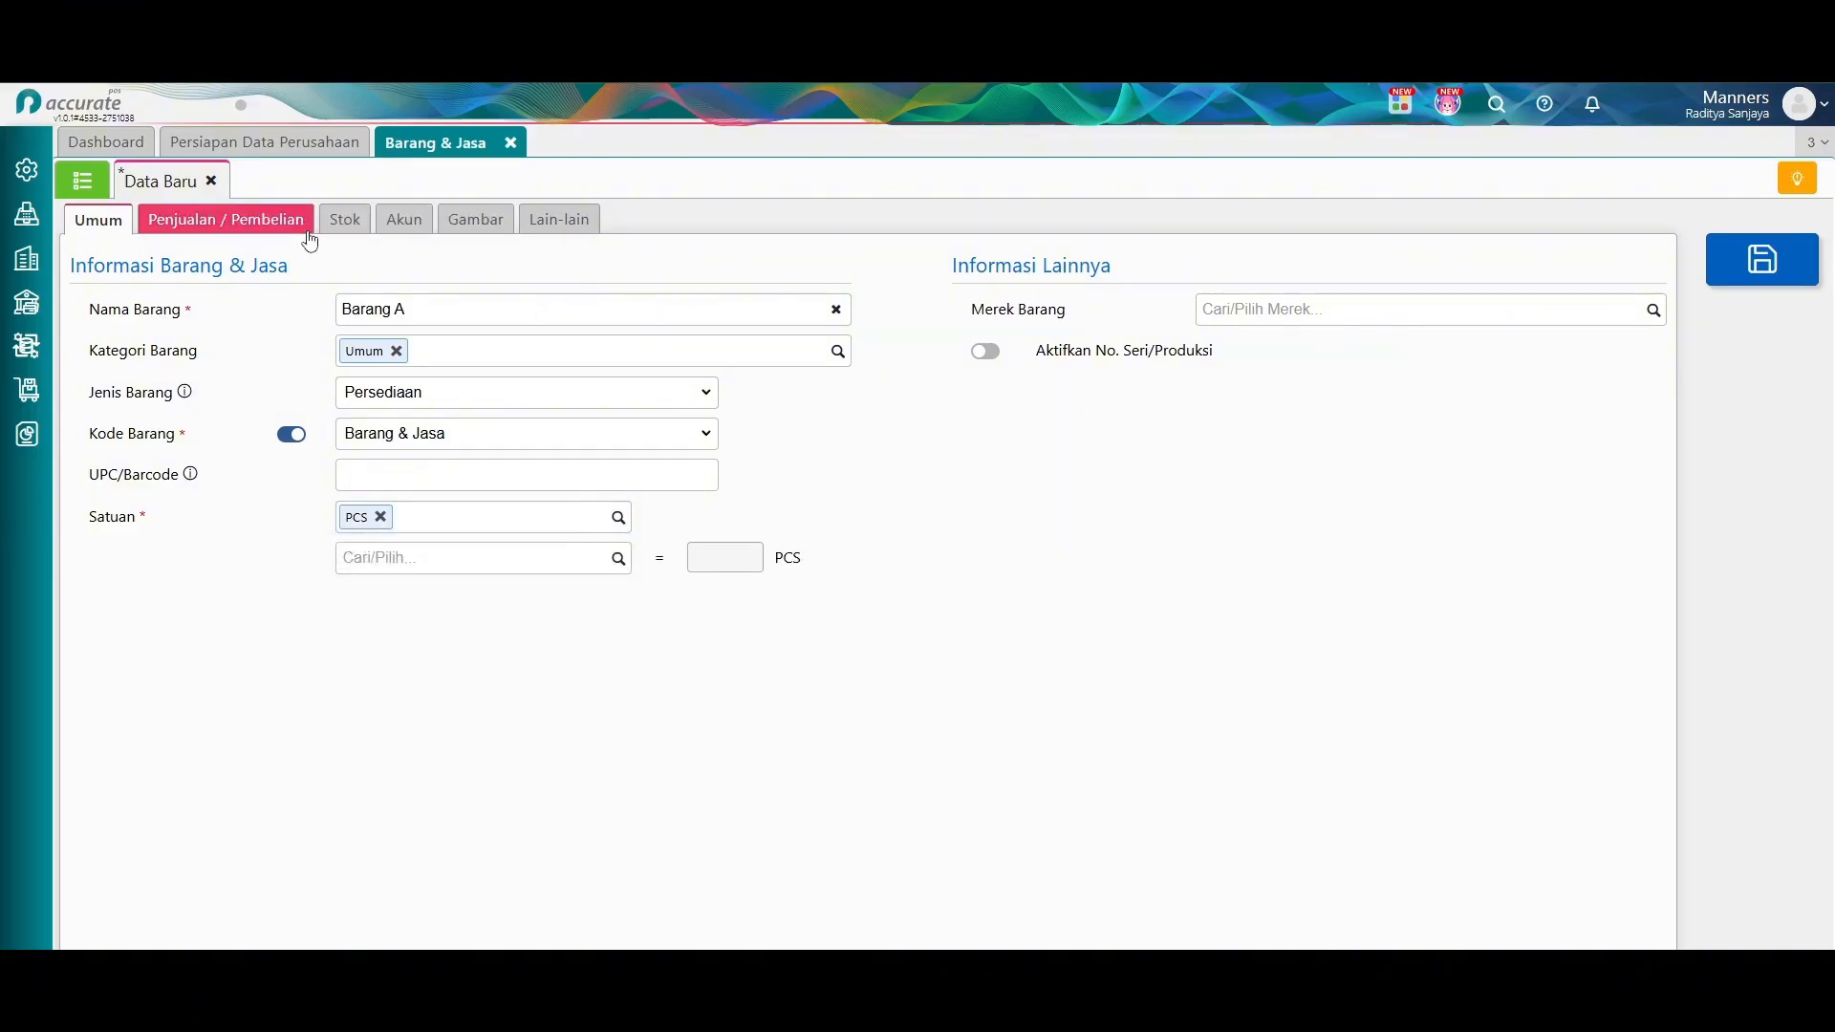
click(1309, 310)
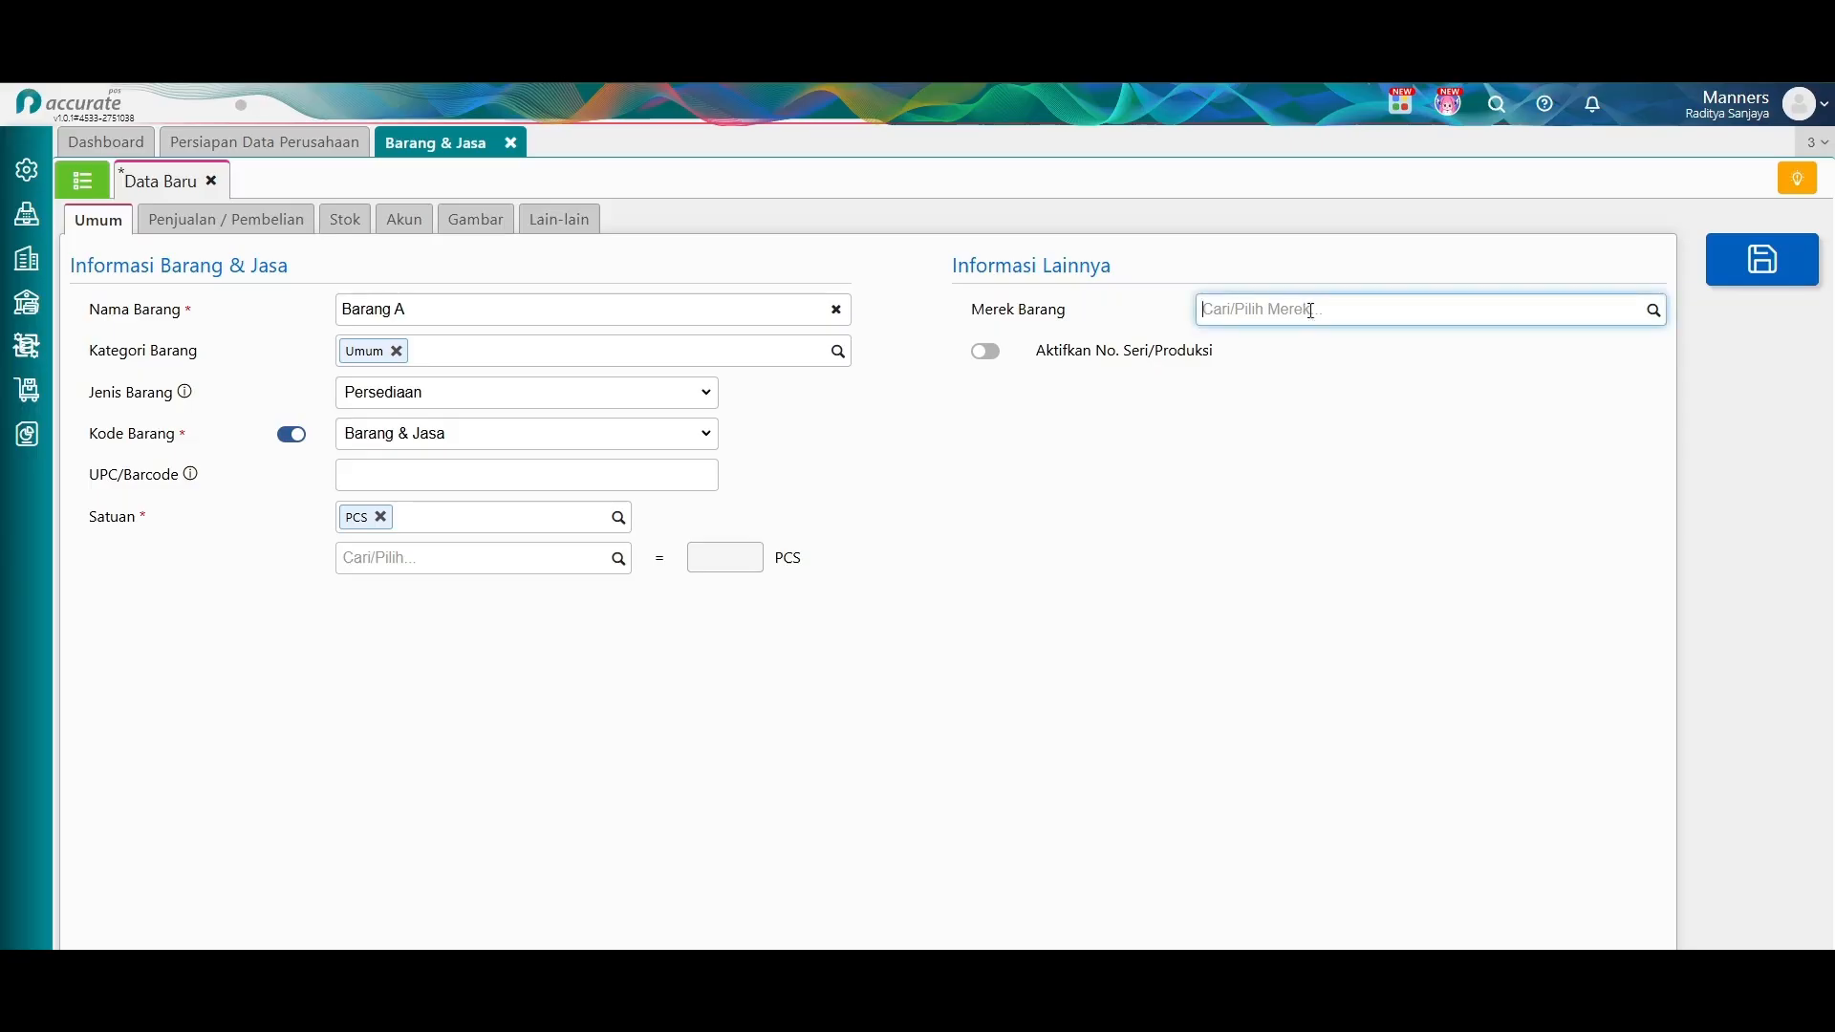
Set the default selling price of Barang A to 20.000 per PCS.
click(279, 224)
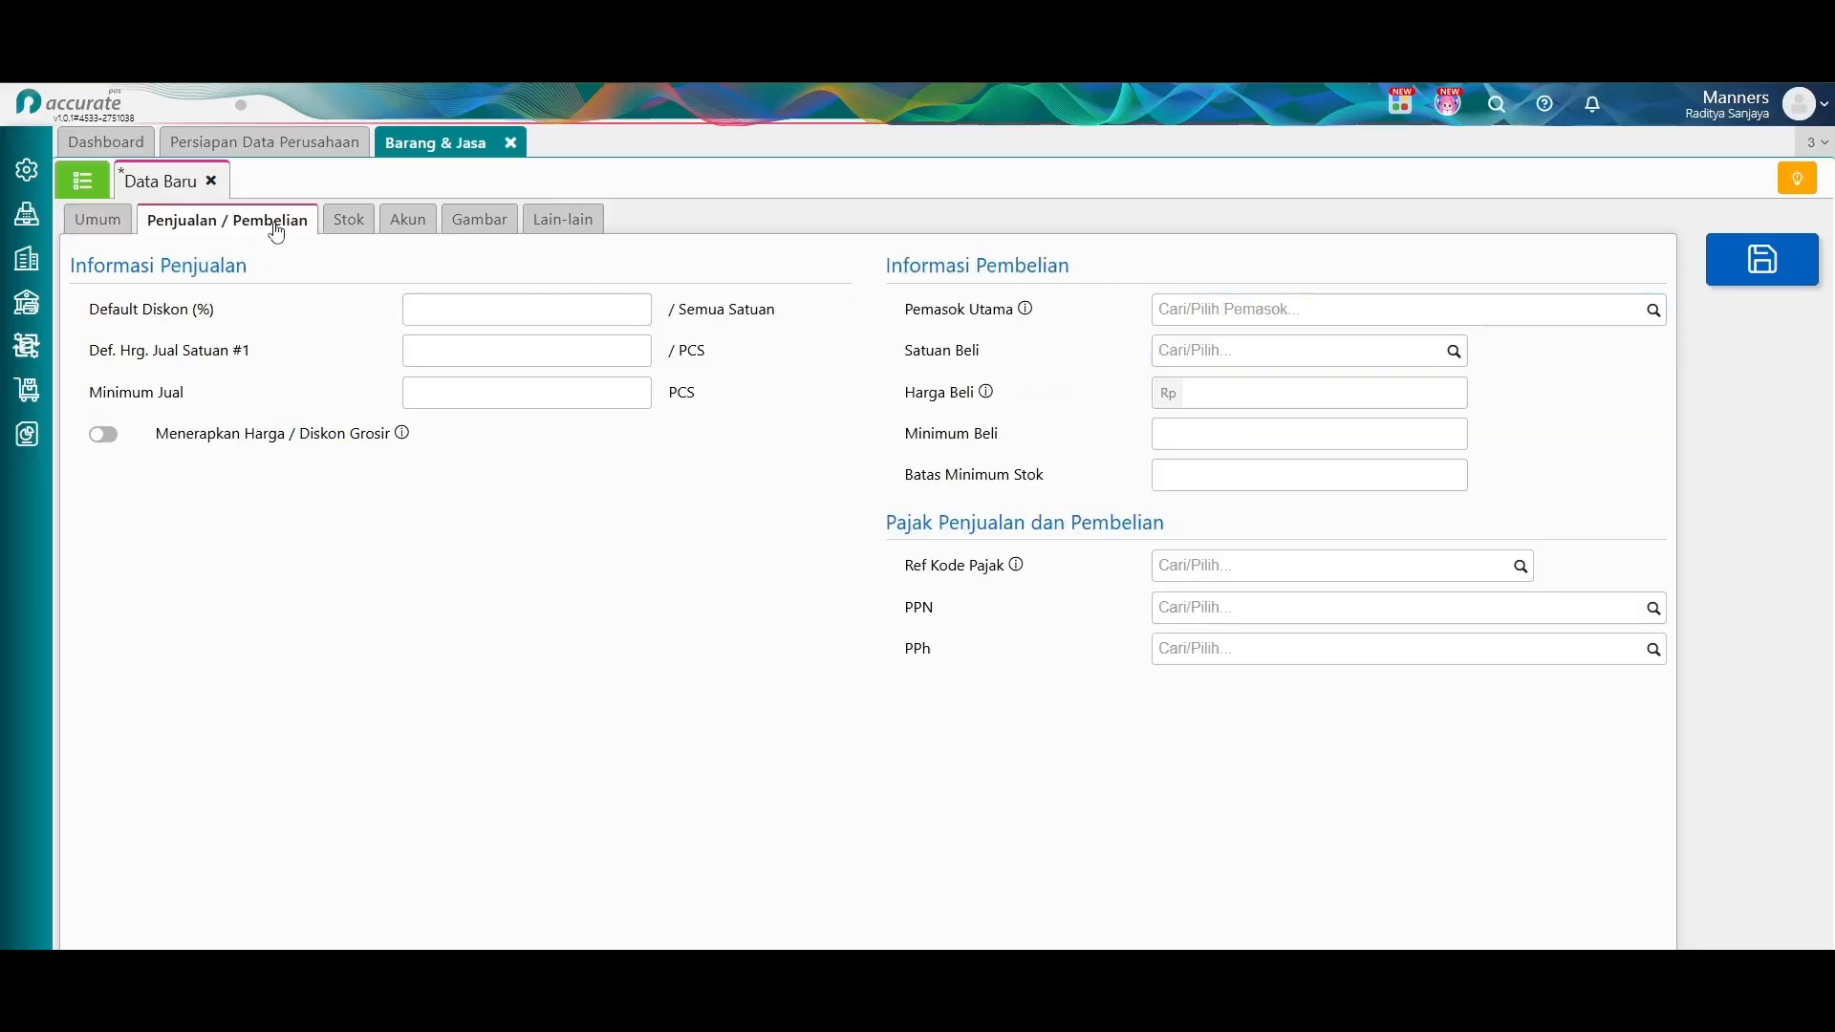
click(580, 354)
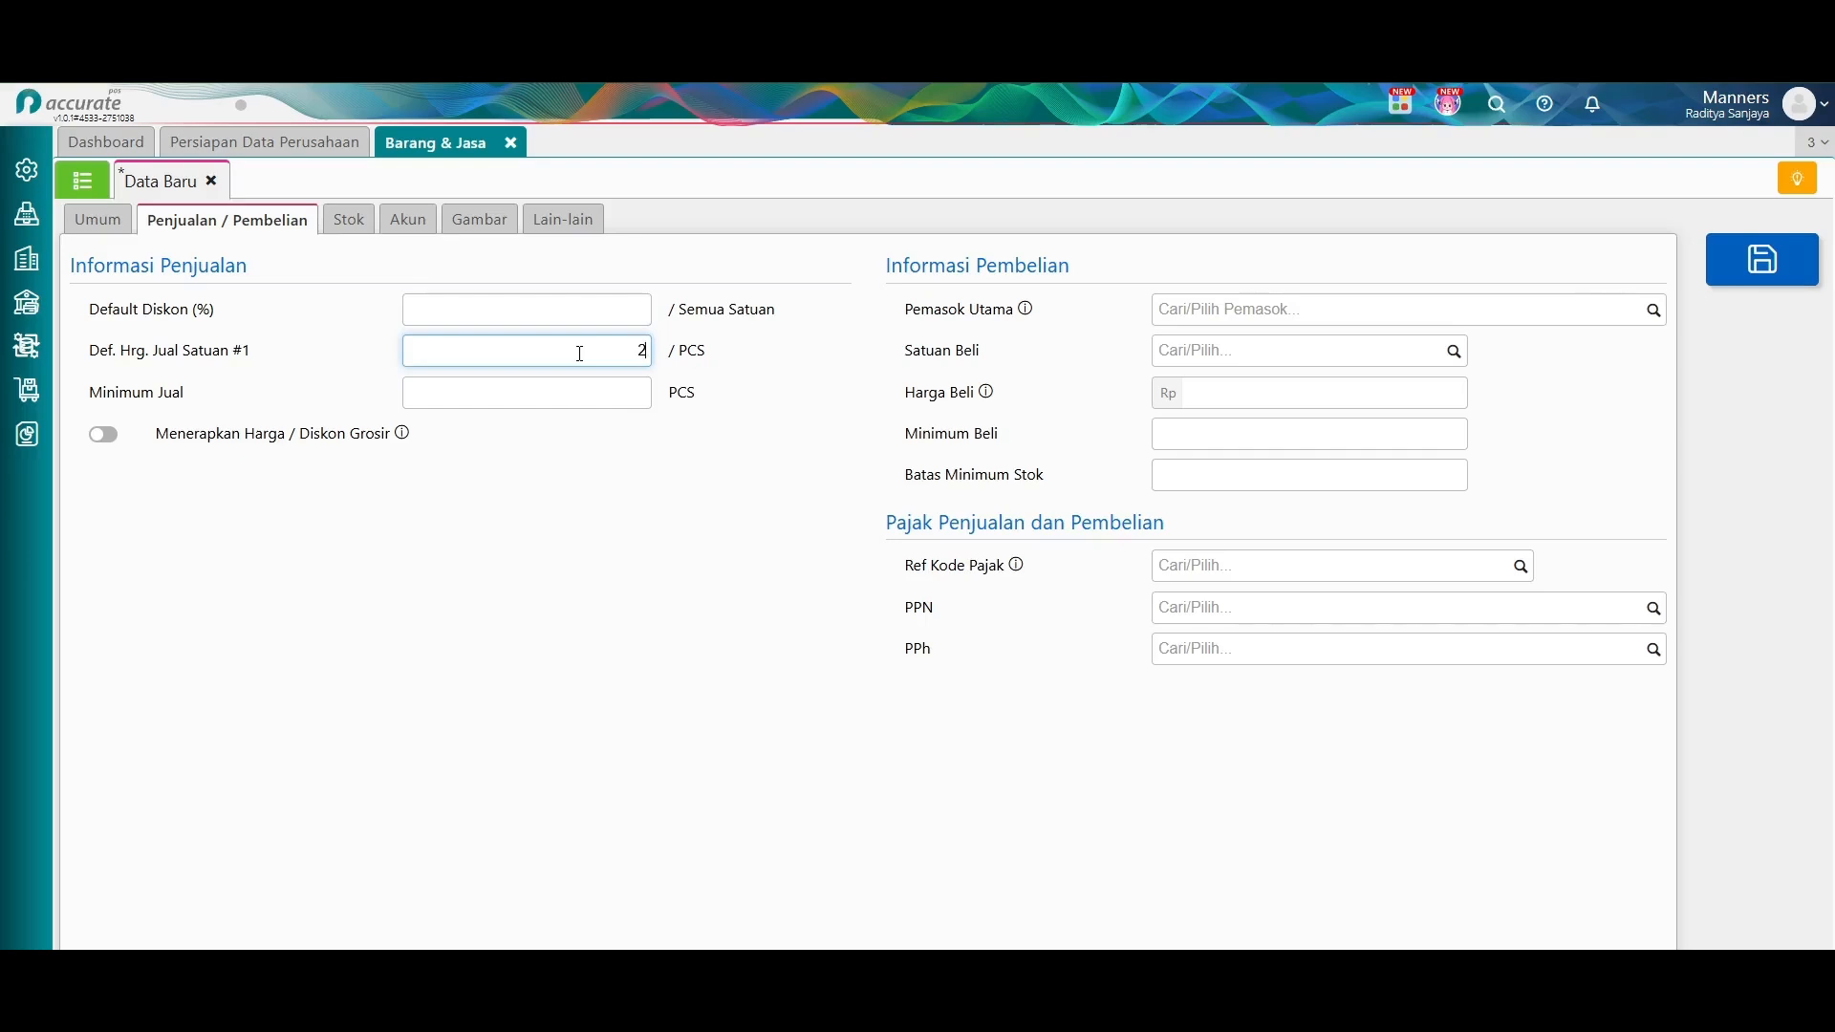
text(20.000)
Choose PCS as the purchase unit of Barang A and leave the purchase price empty.
click(1349, 352)
click(1452, 354)
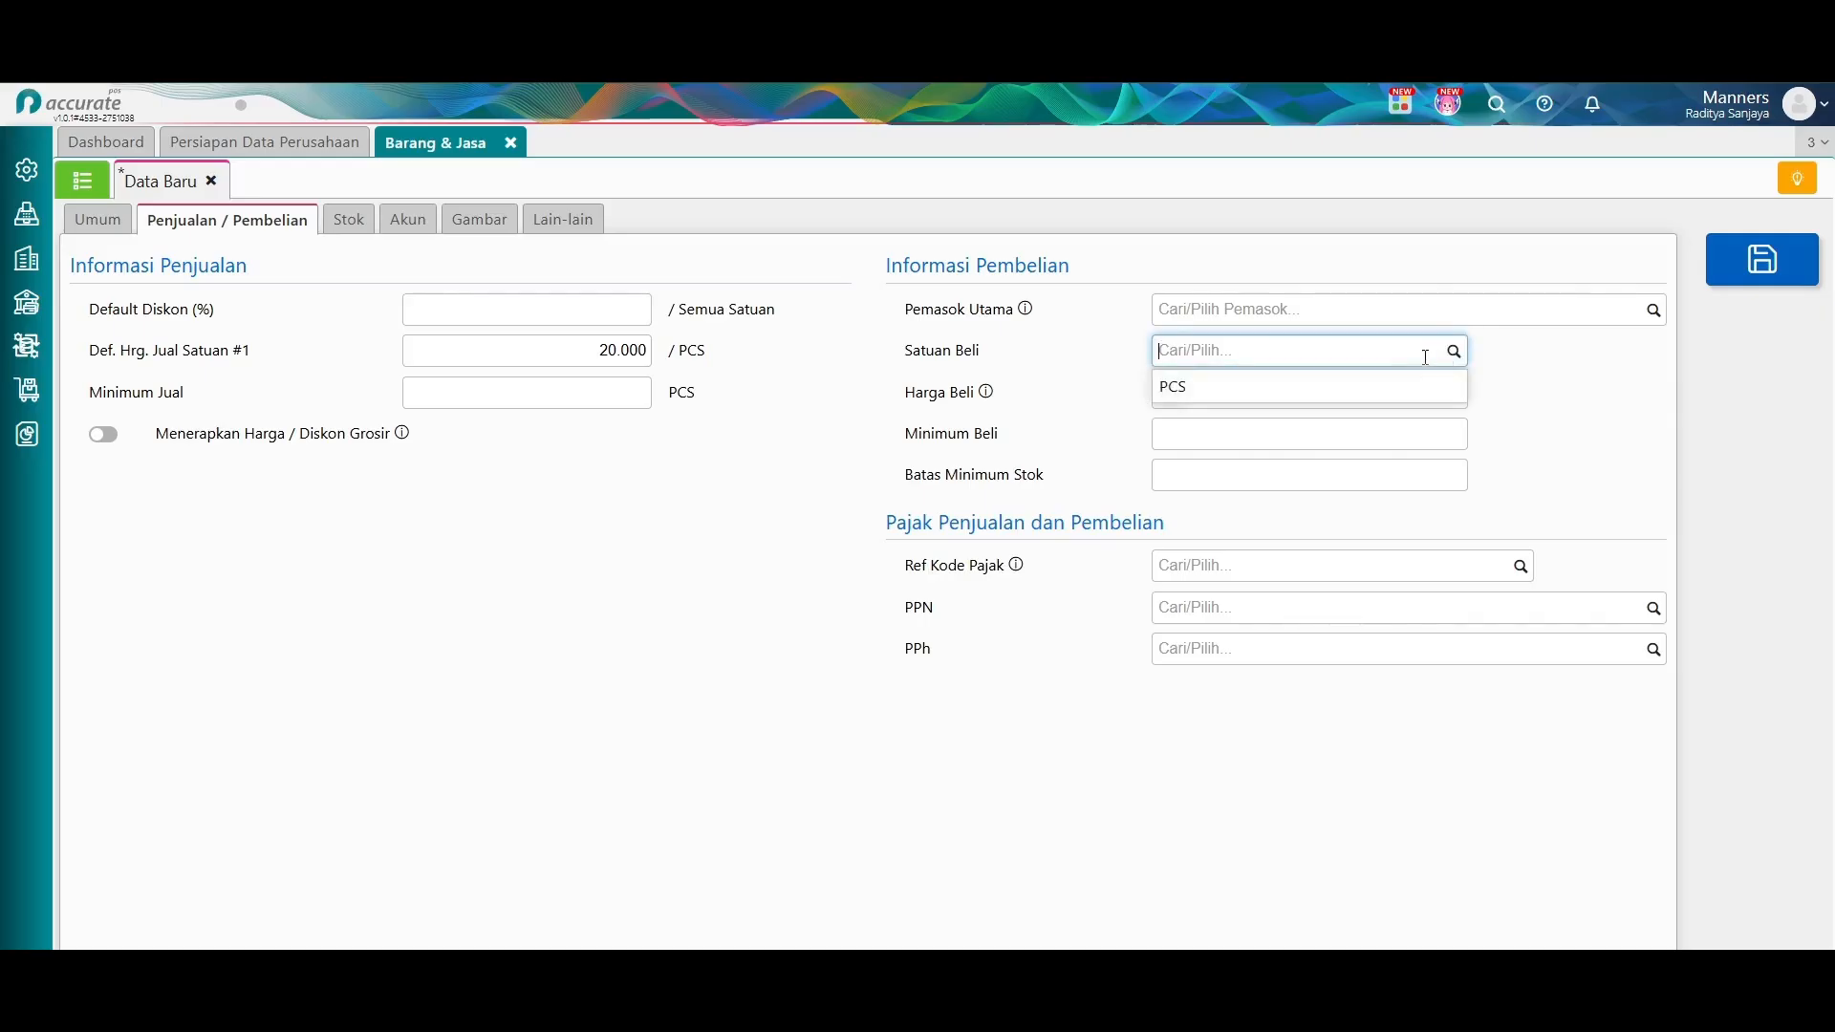
click(1337, 390)
click(1439, 396)
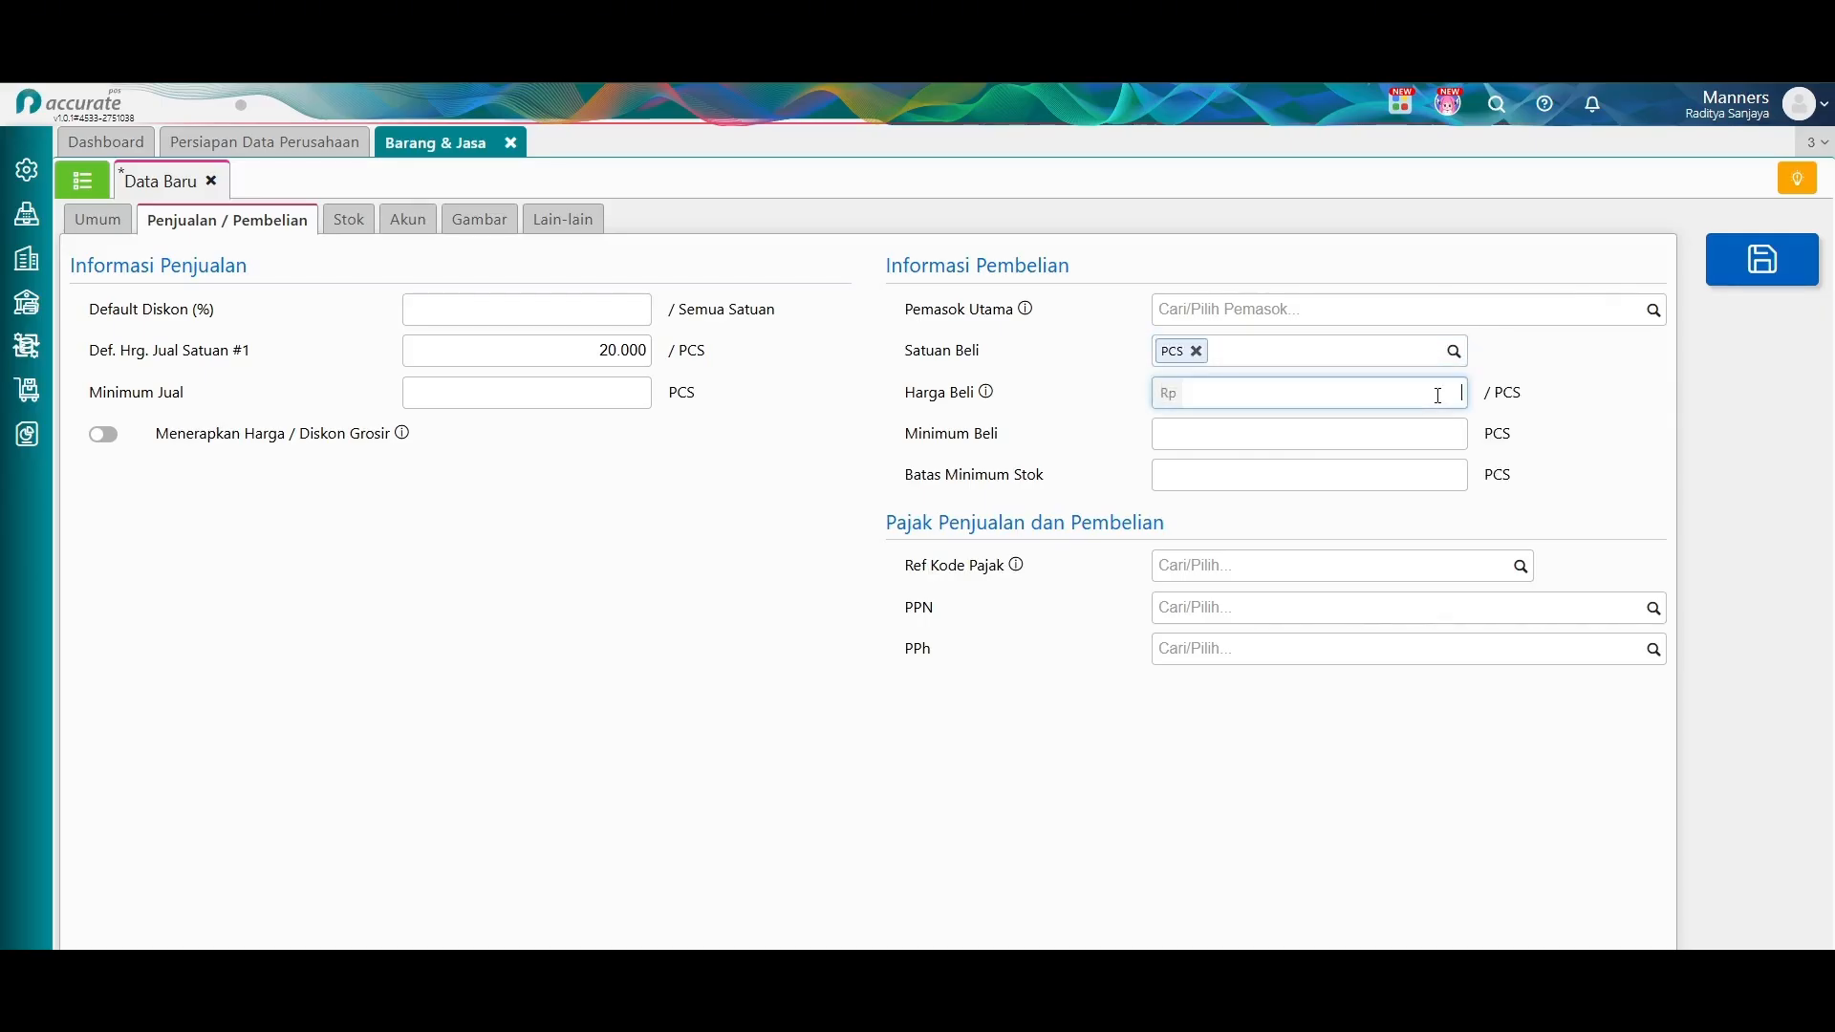
Create Karton as the second unit of Barang A, equal to 24 PCS.
click(123, 229)
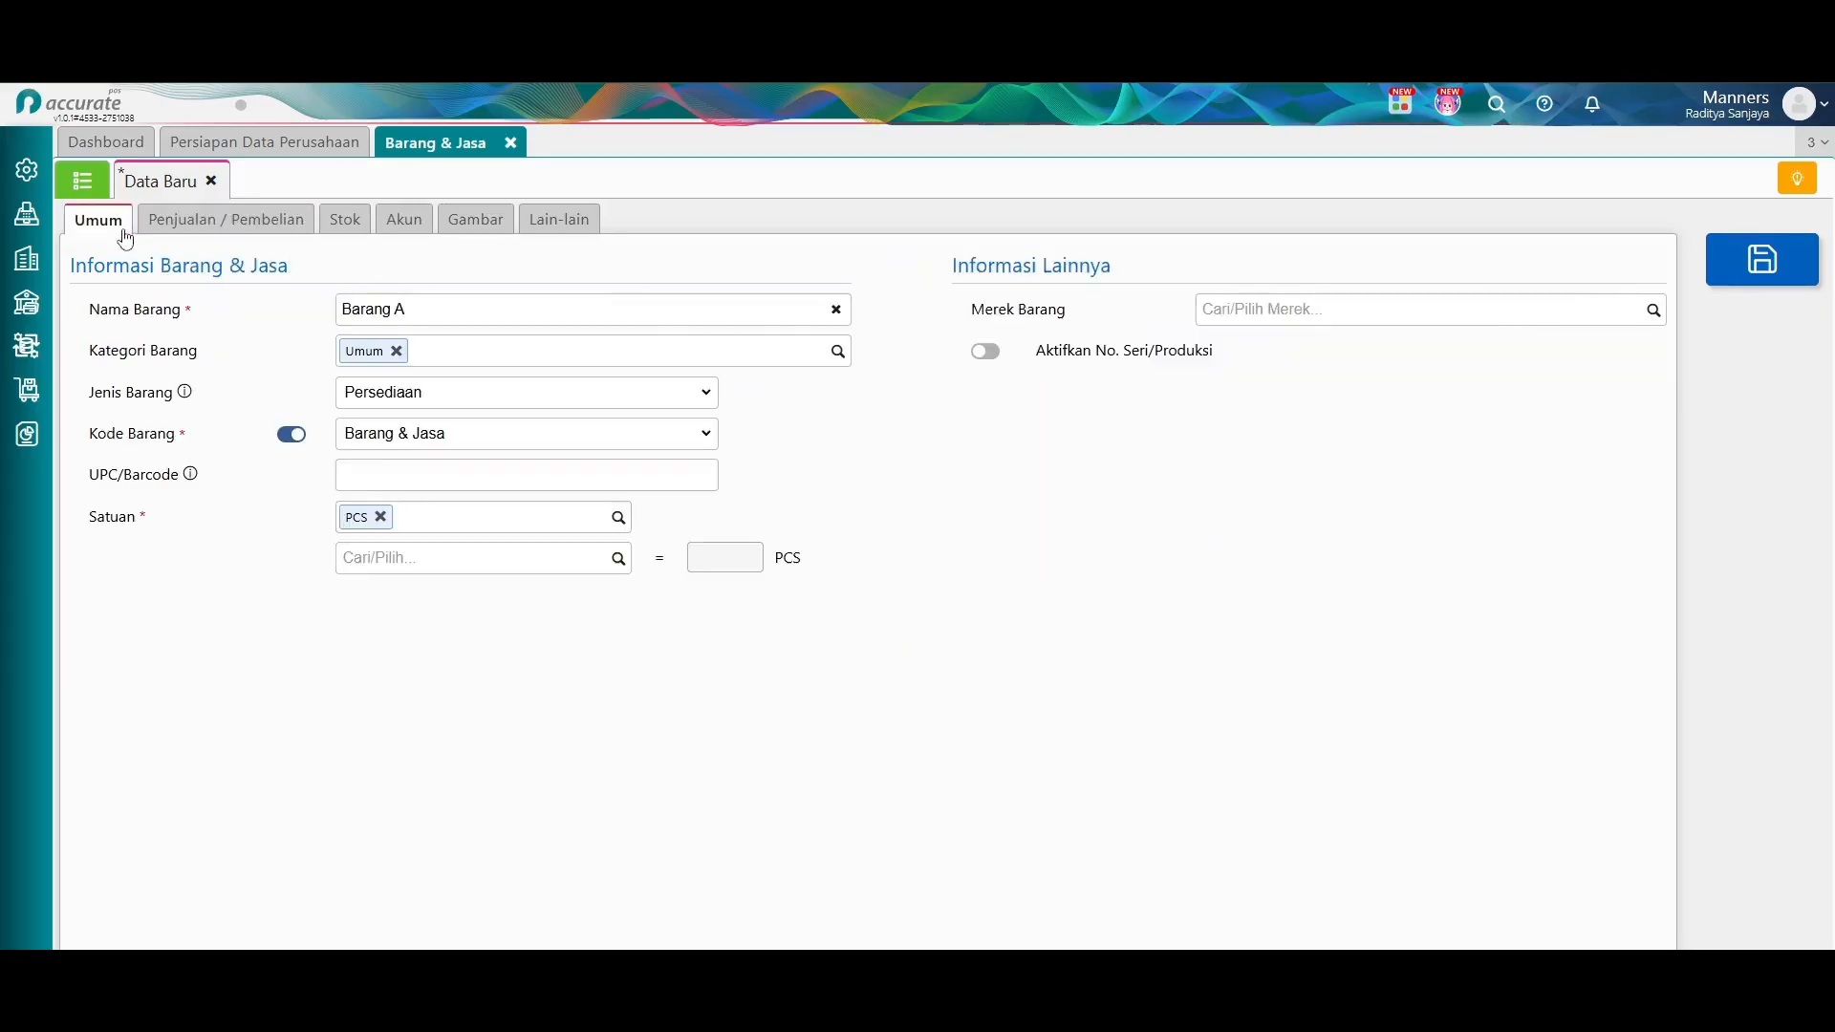
click(534, 565)
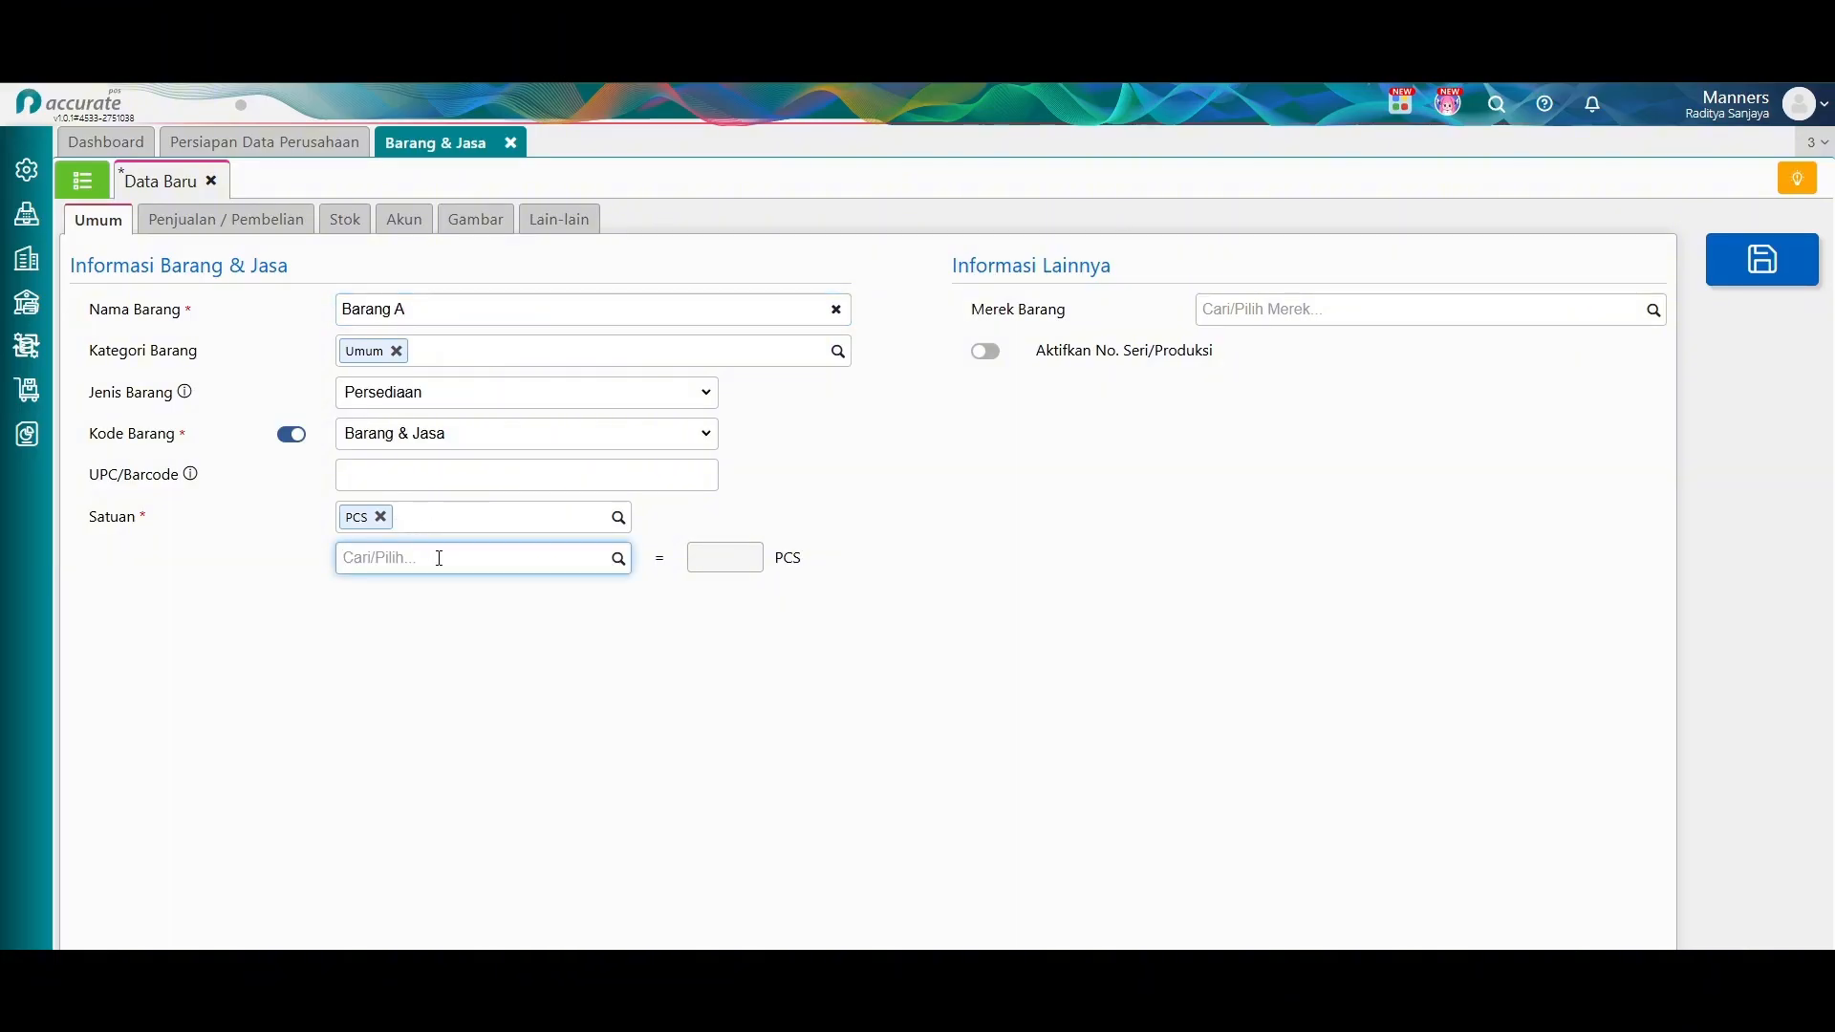
text(Karton)
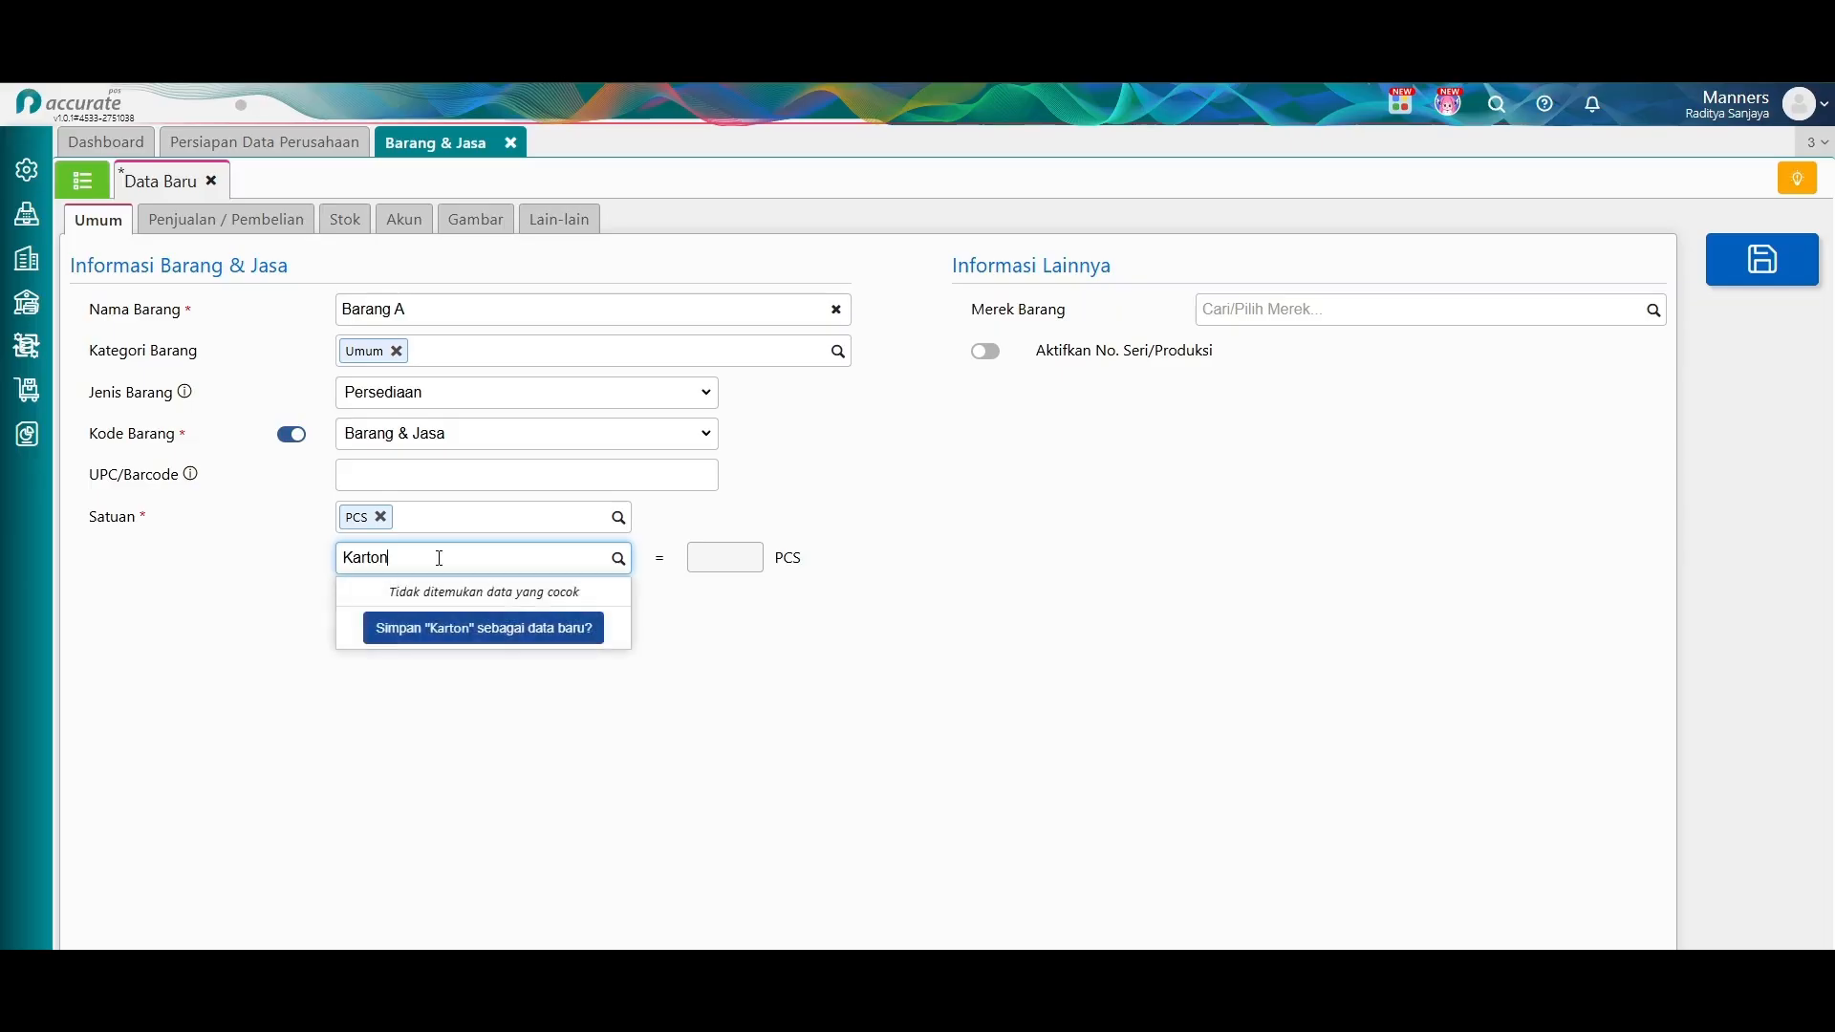
click(469, 628)
click(745, 566)
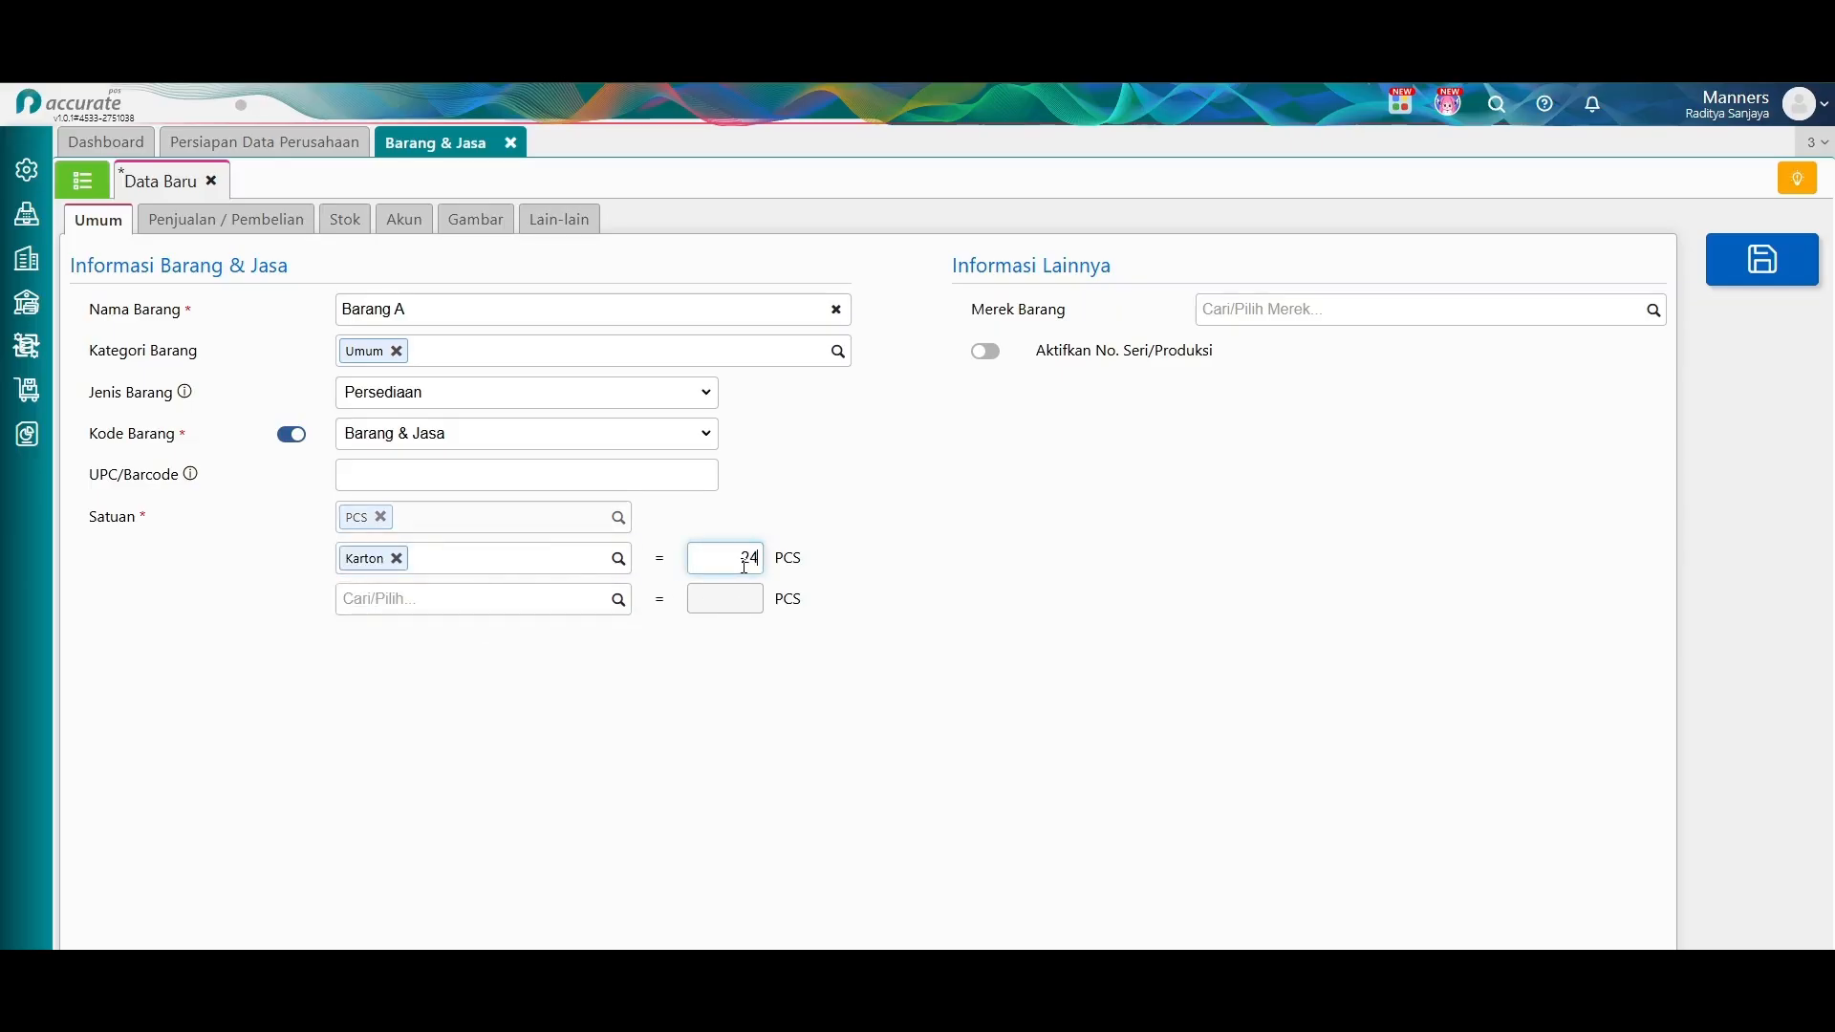
click(866, 509)
Set the purchase unit of Barang A to Karton at a purchase price of Rp 360.000 and save the item.
click(274, 220)
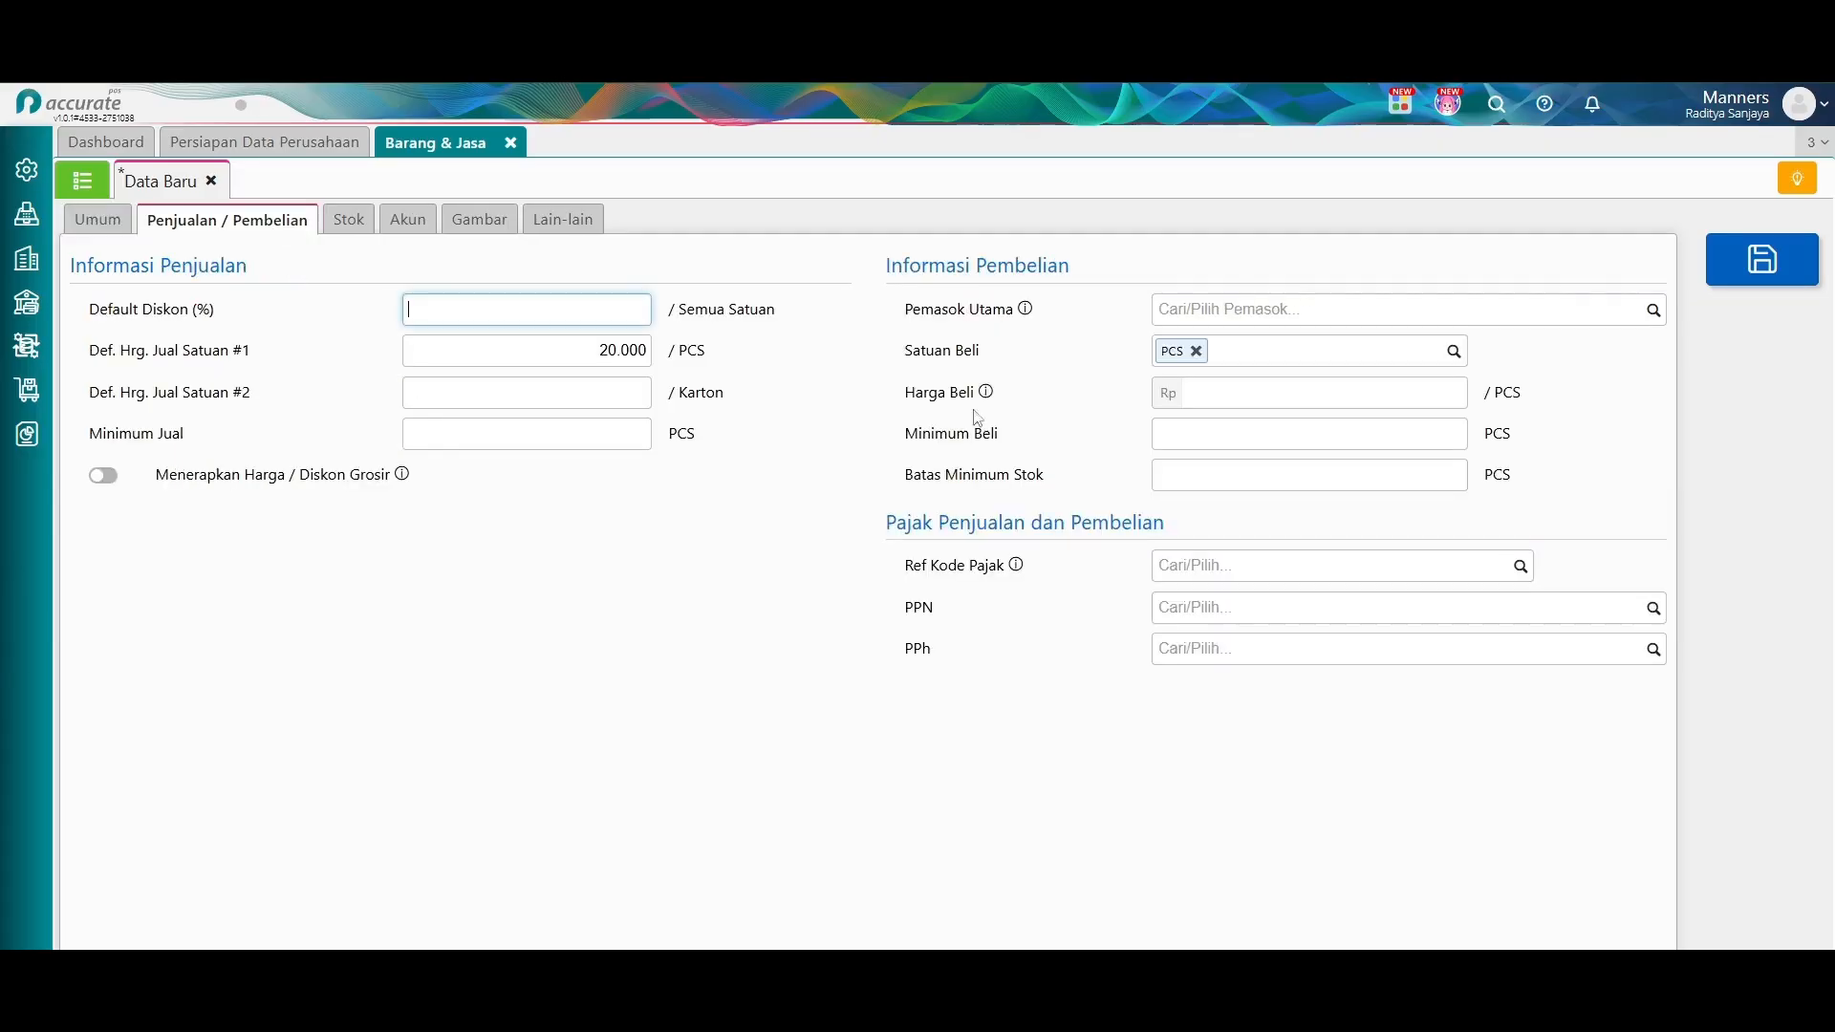
click(1196, 351)
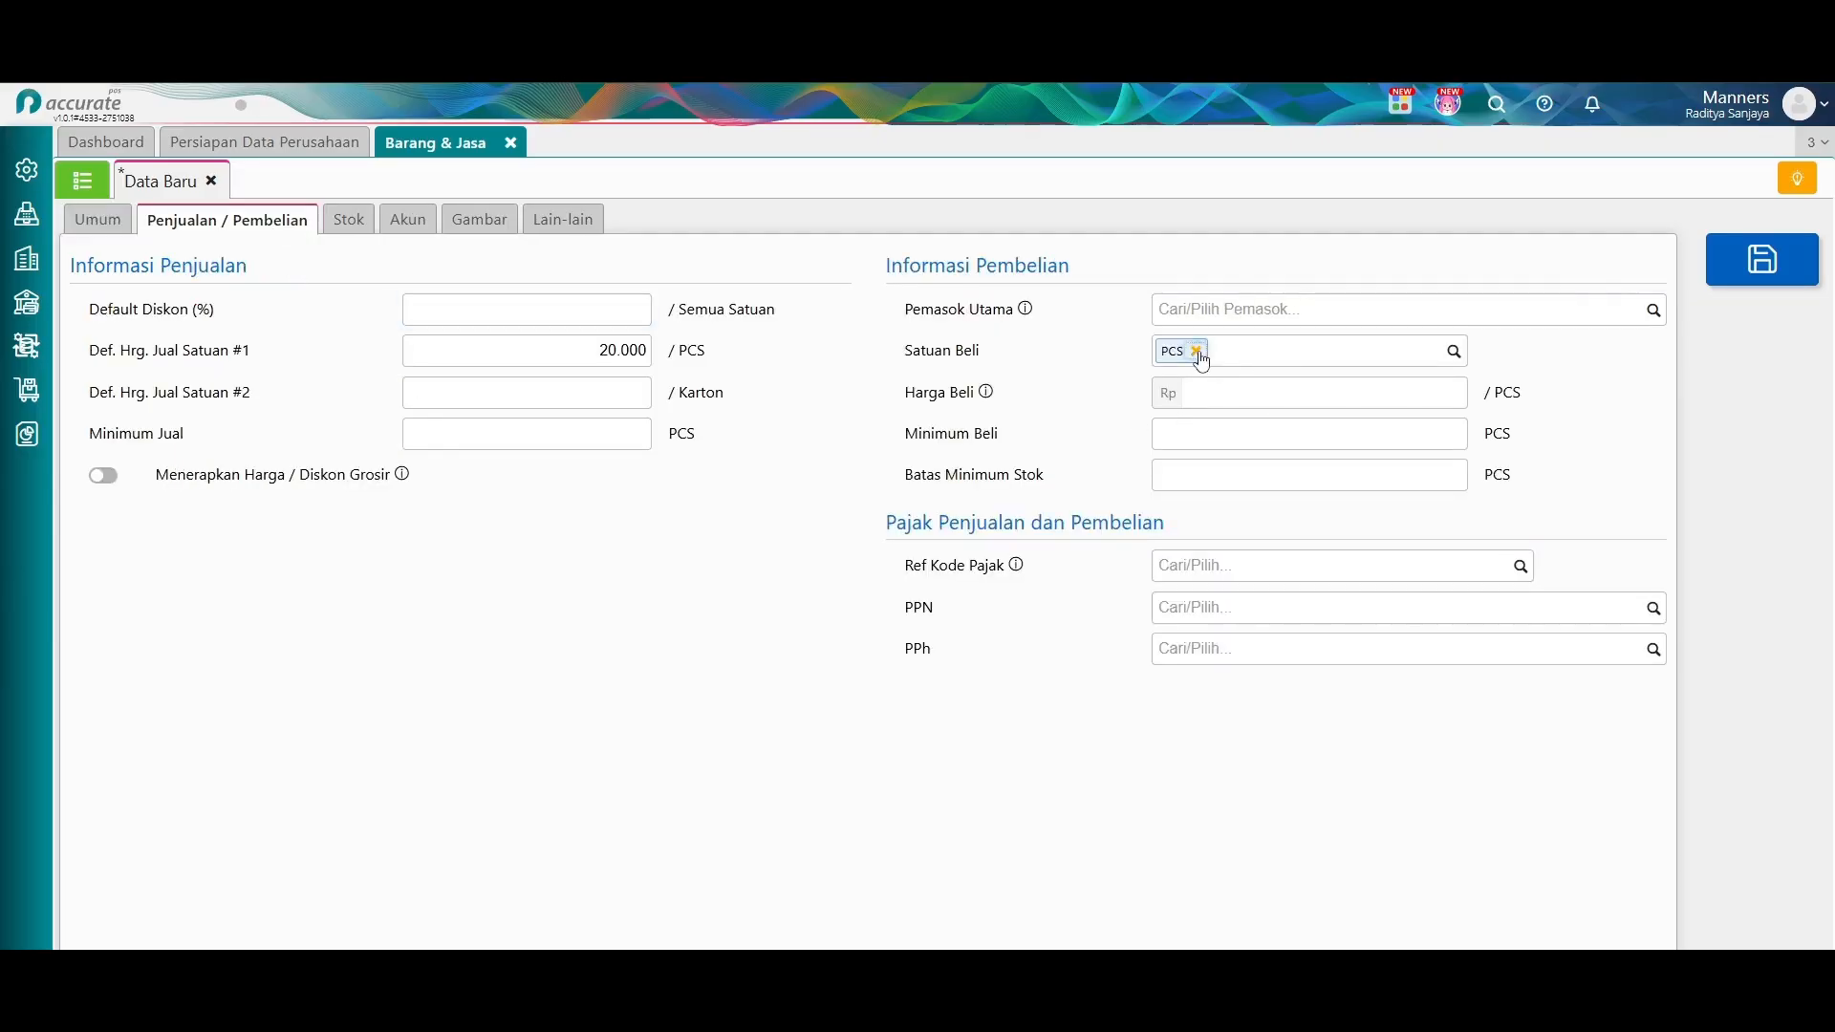
click(1452, 352)
click(1329, 387)
click(1361, 431)
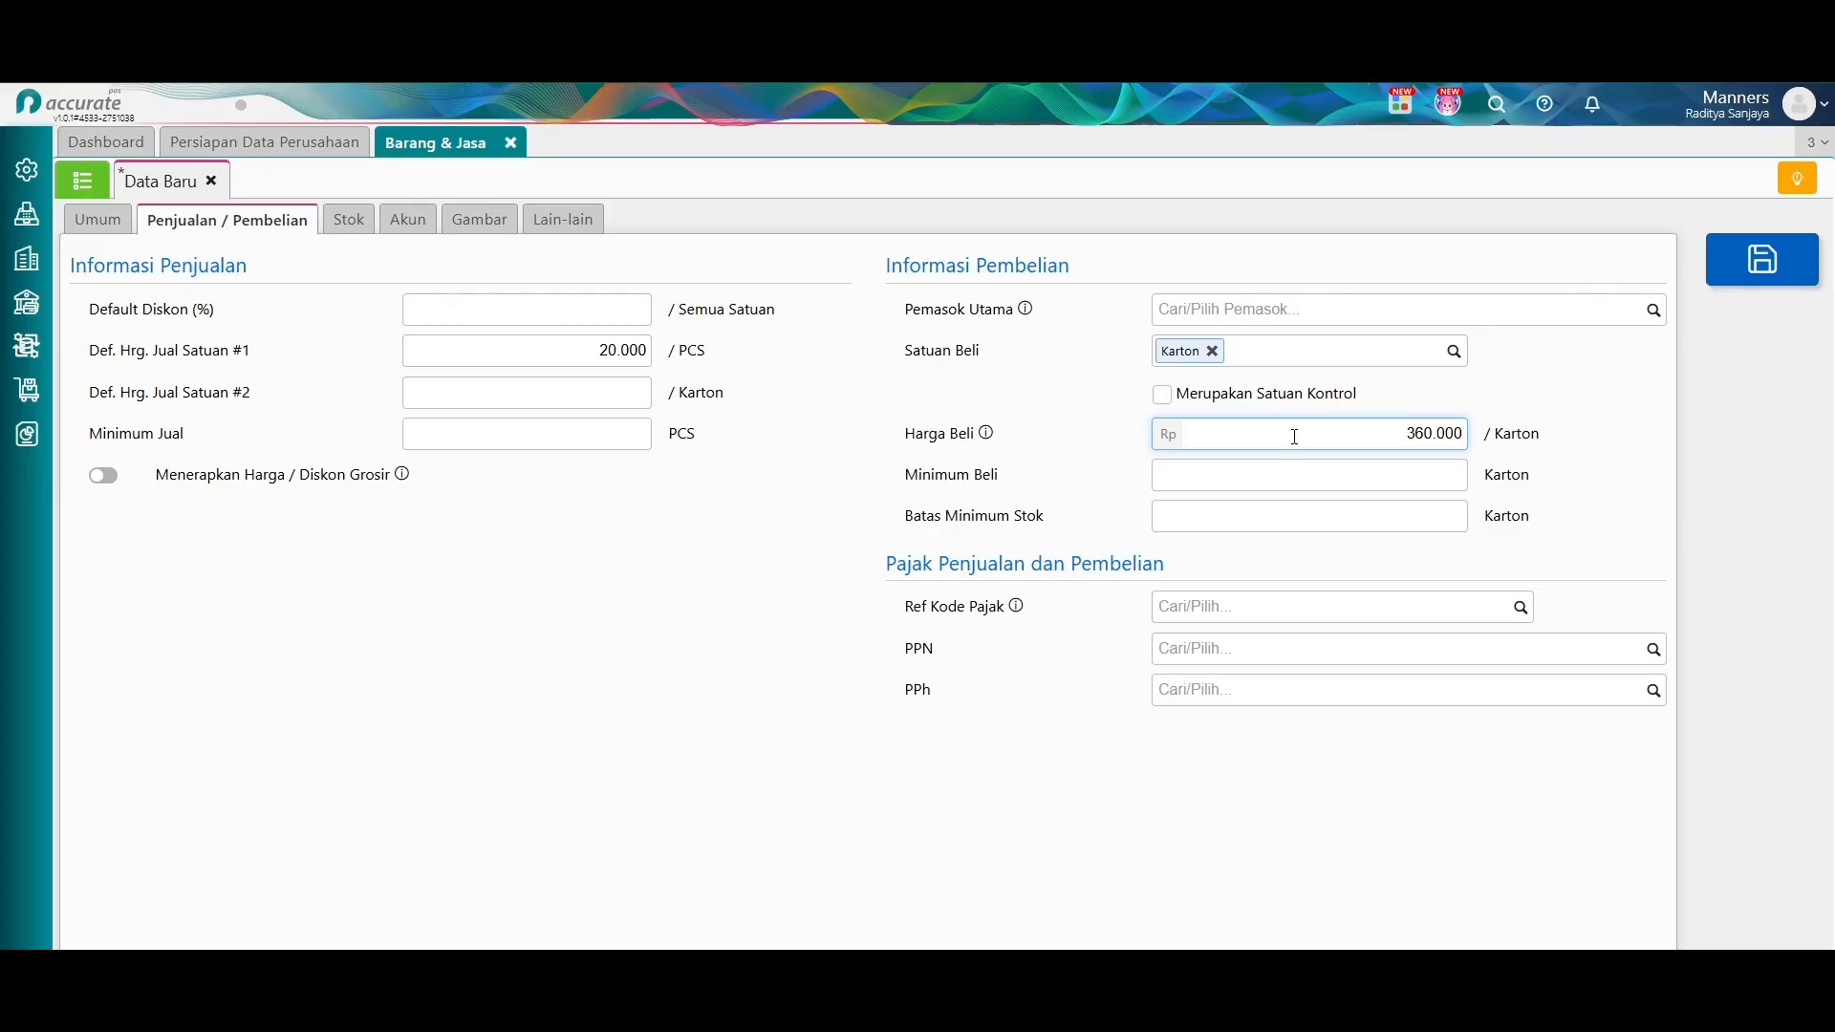
click(1405, 389)
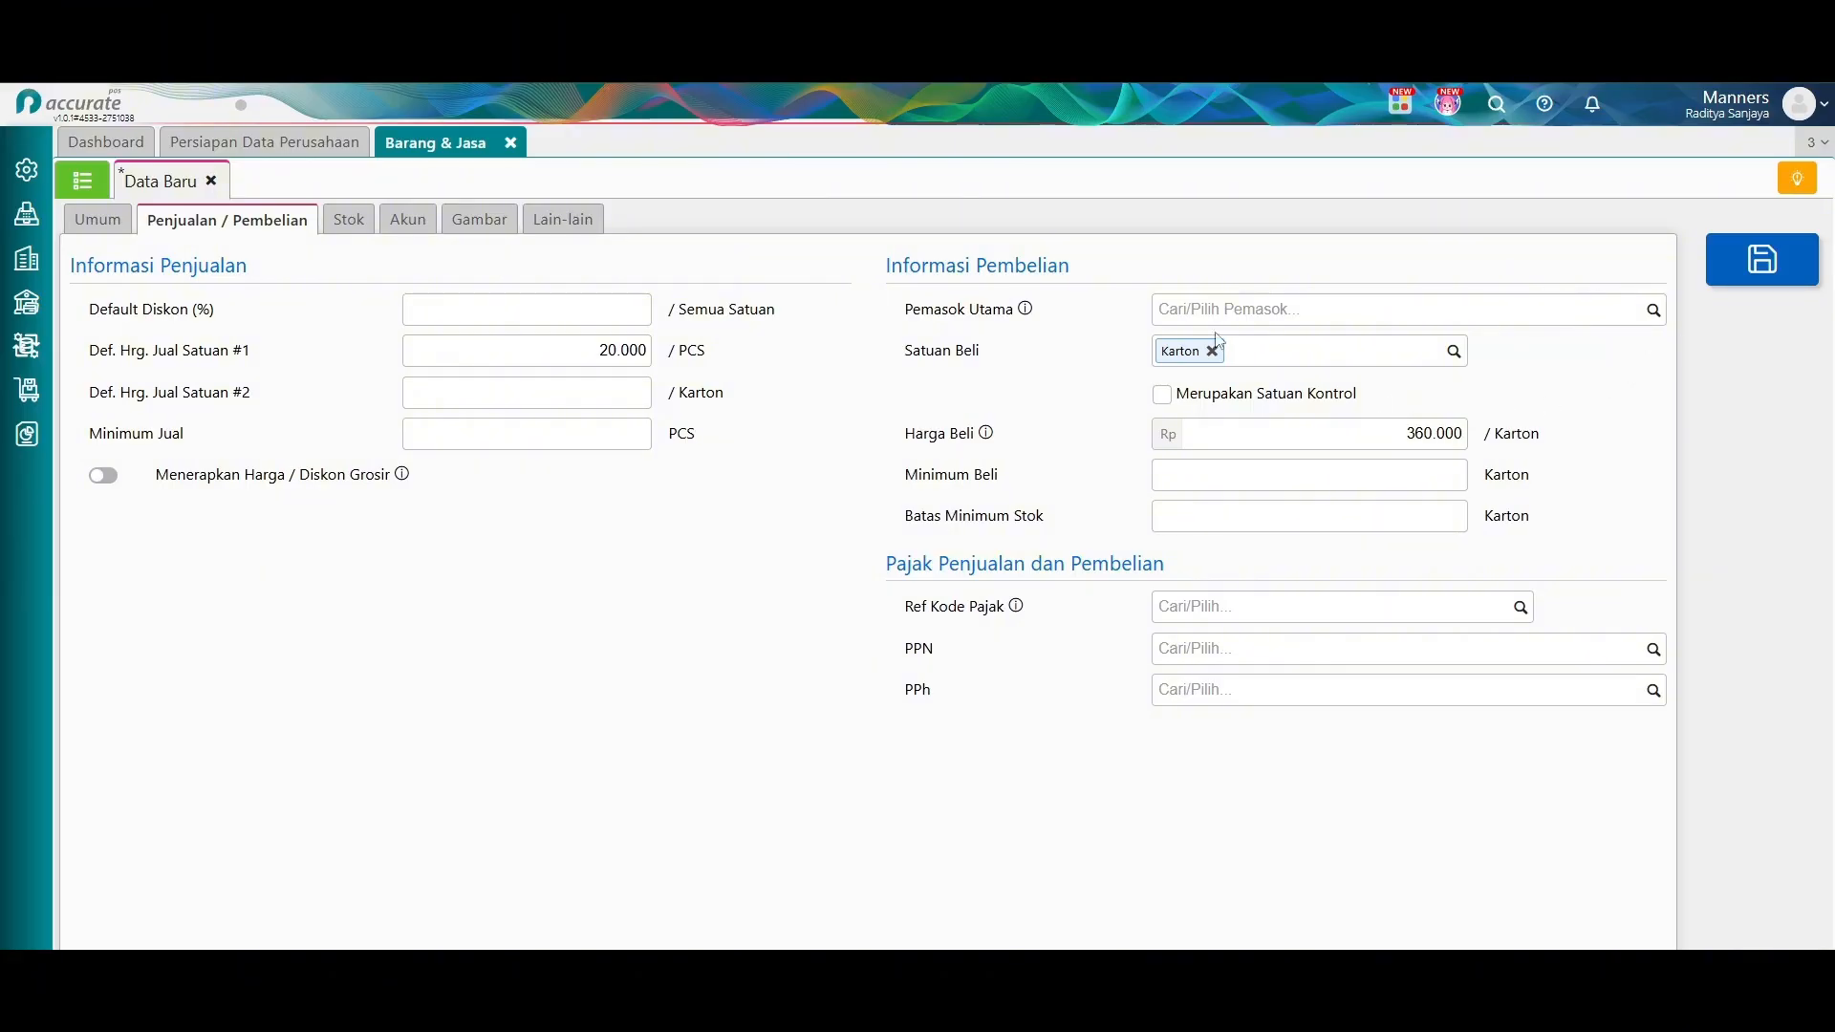
click(1762, 259)
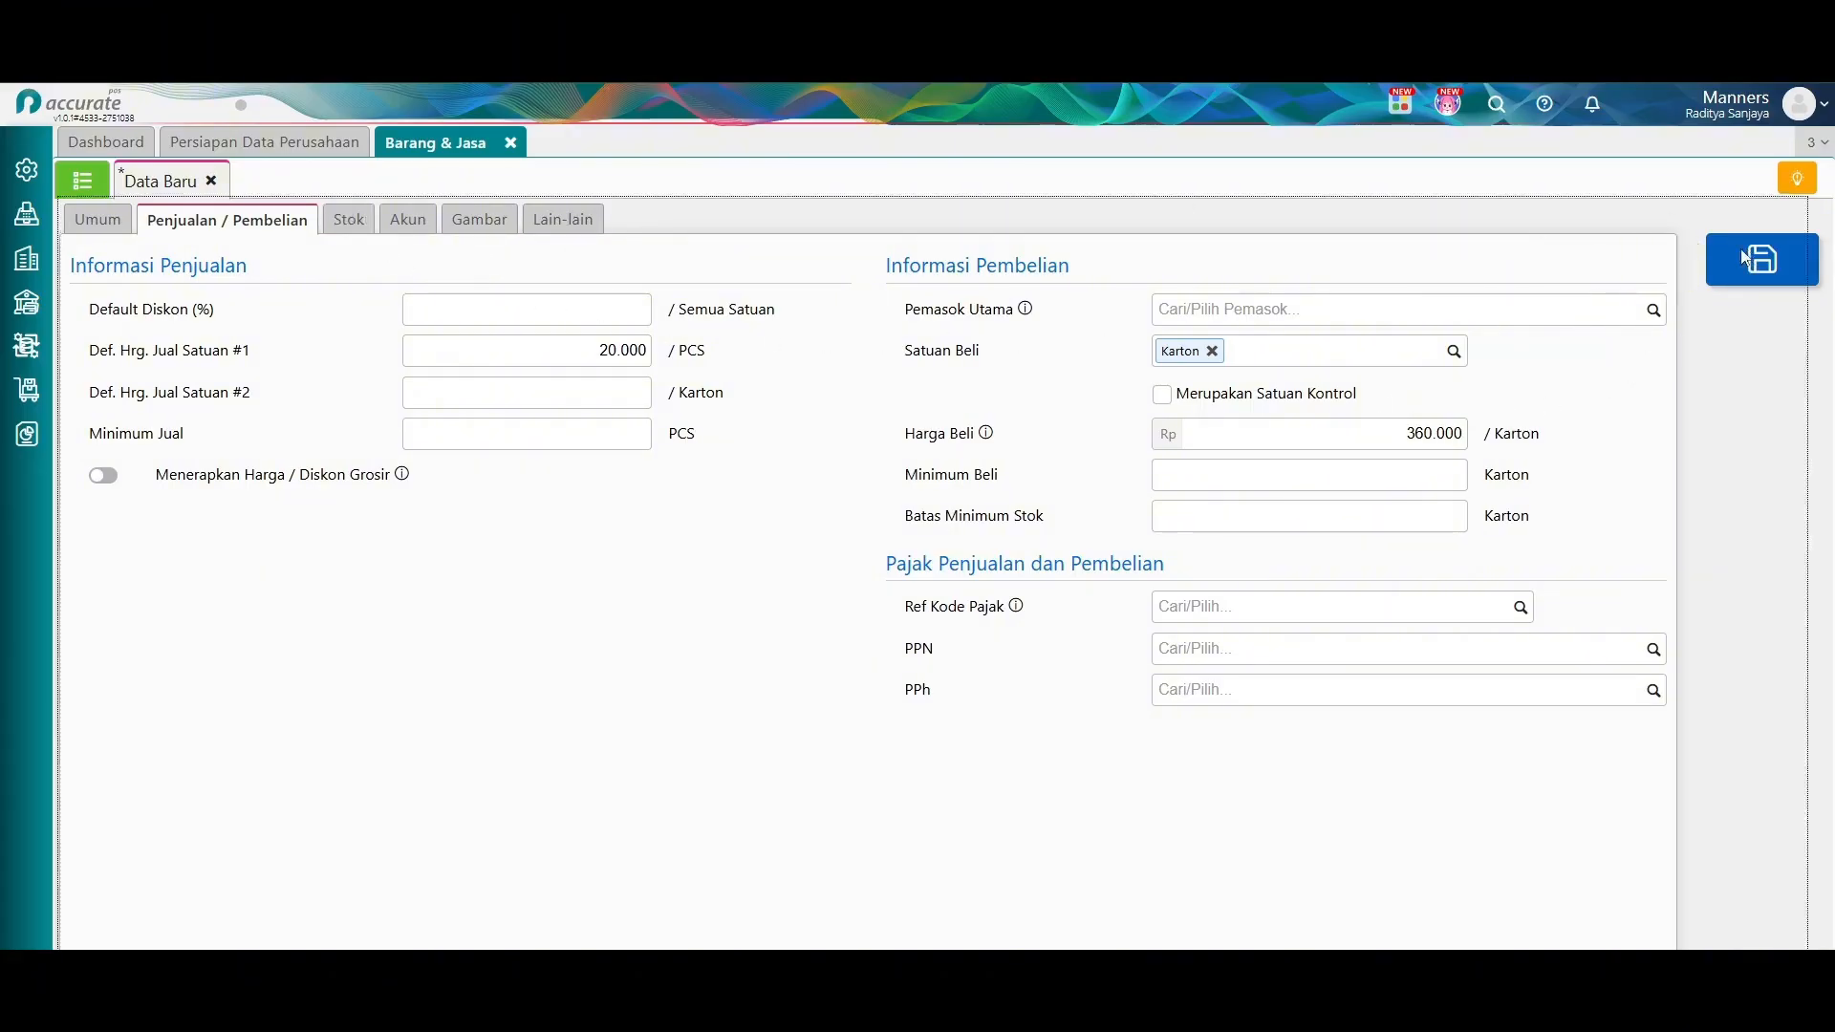
Start a new inventory item named Barang B with PCS as its unit.
click(113, 222)
click(428, 313)
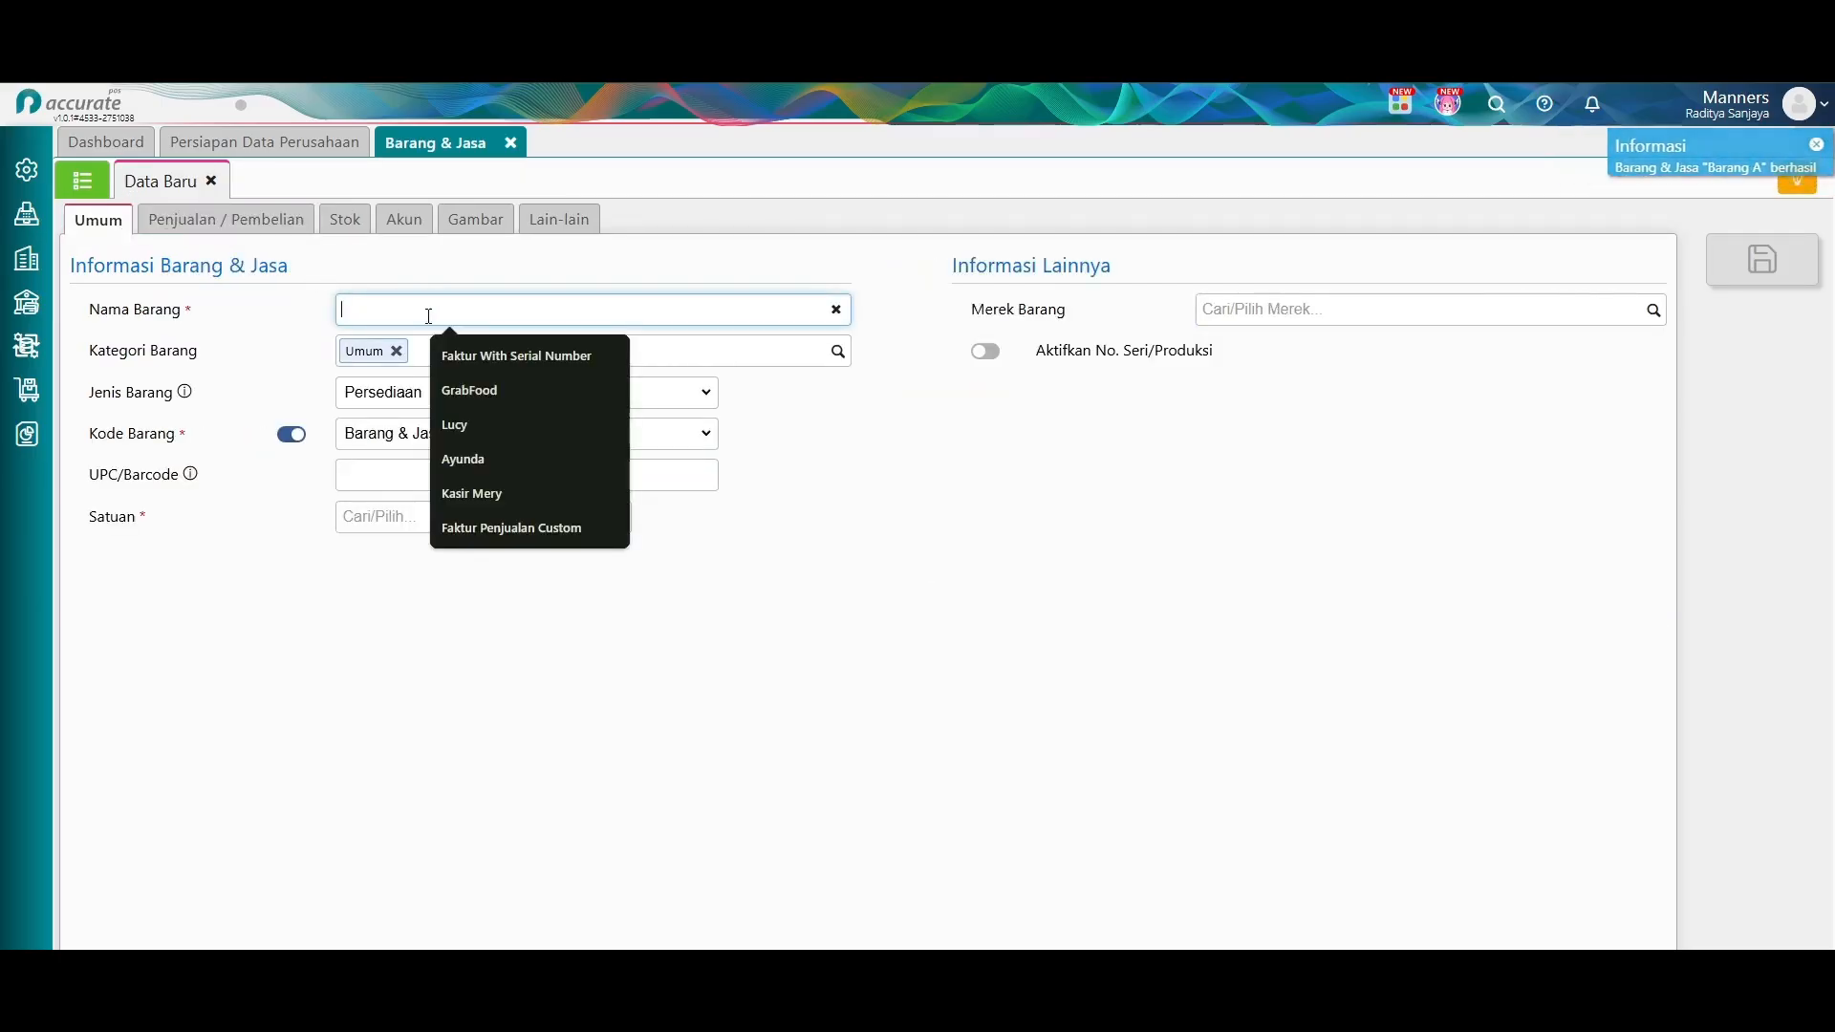
text(Barang B)
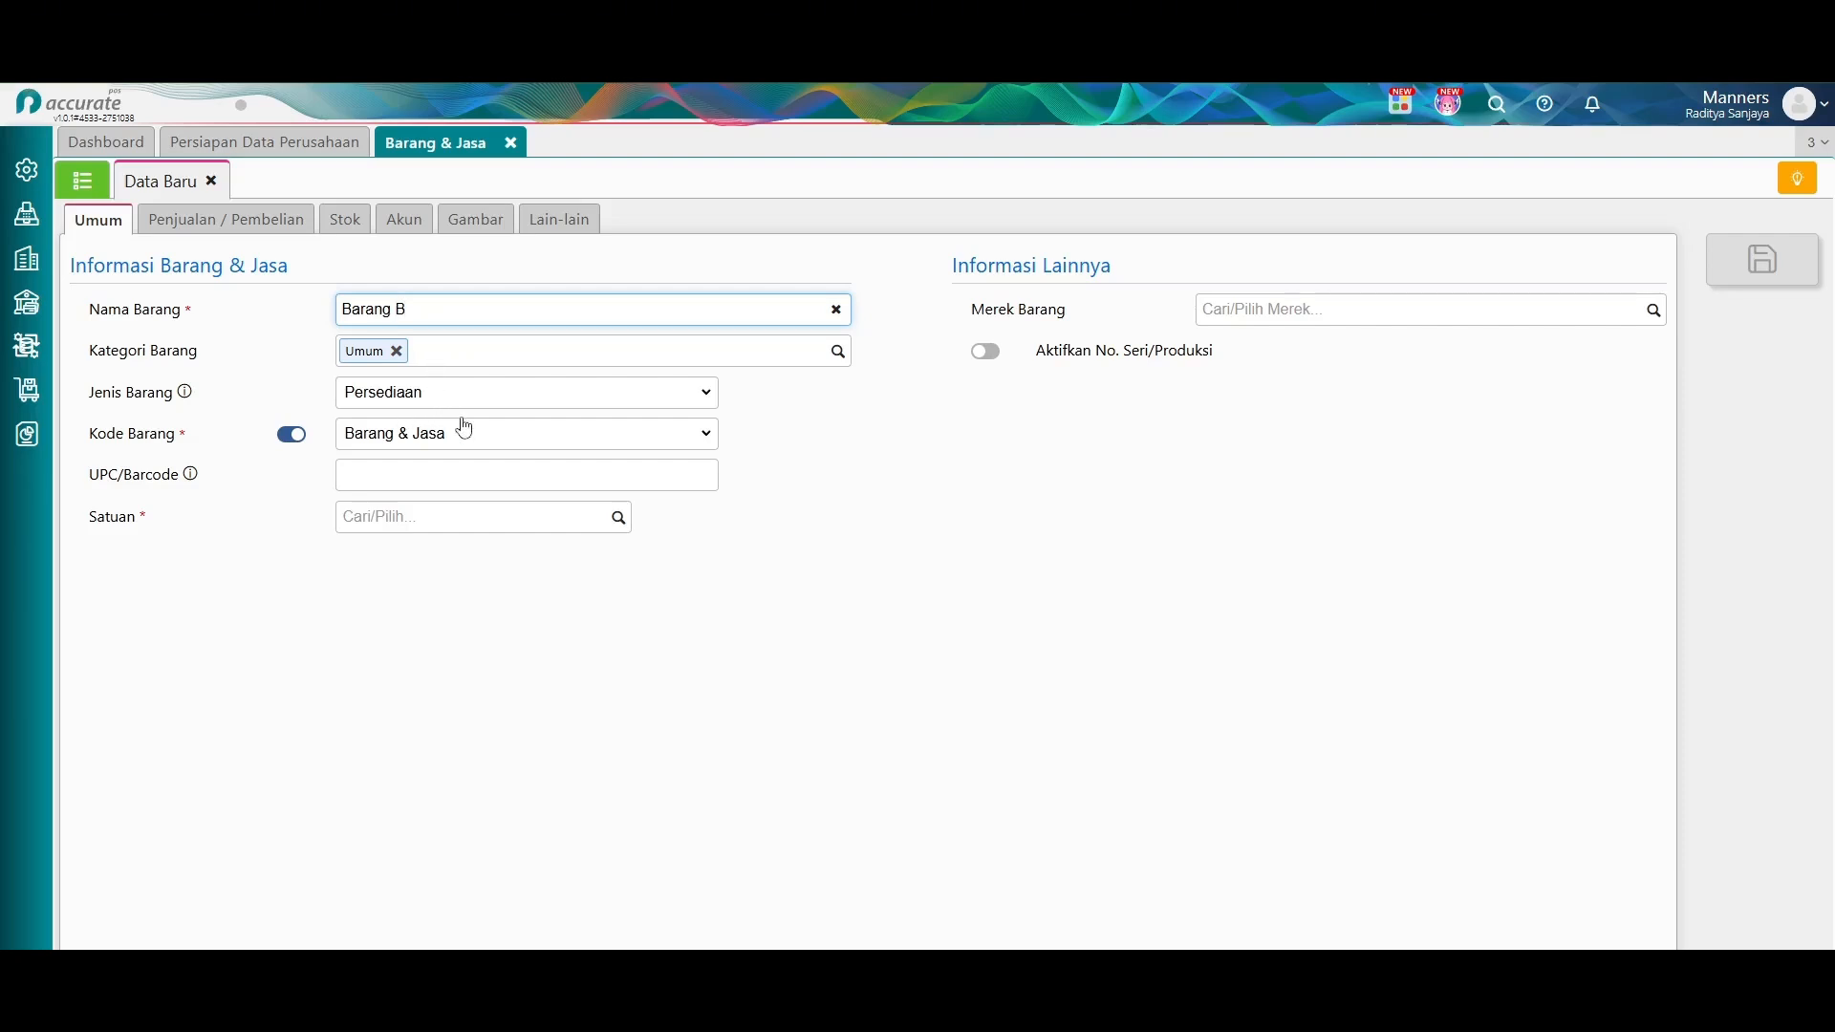
click(622, 524)
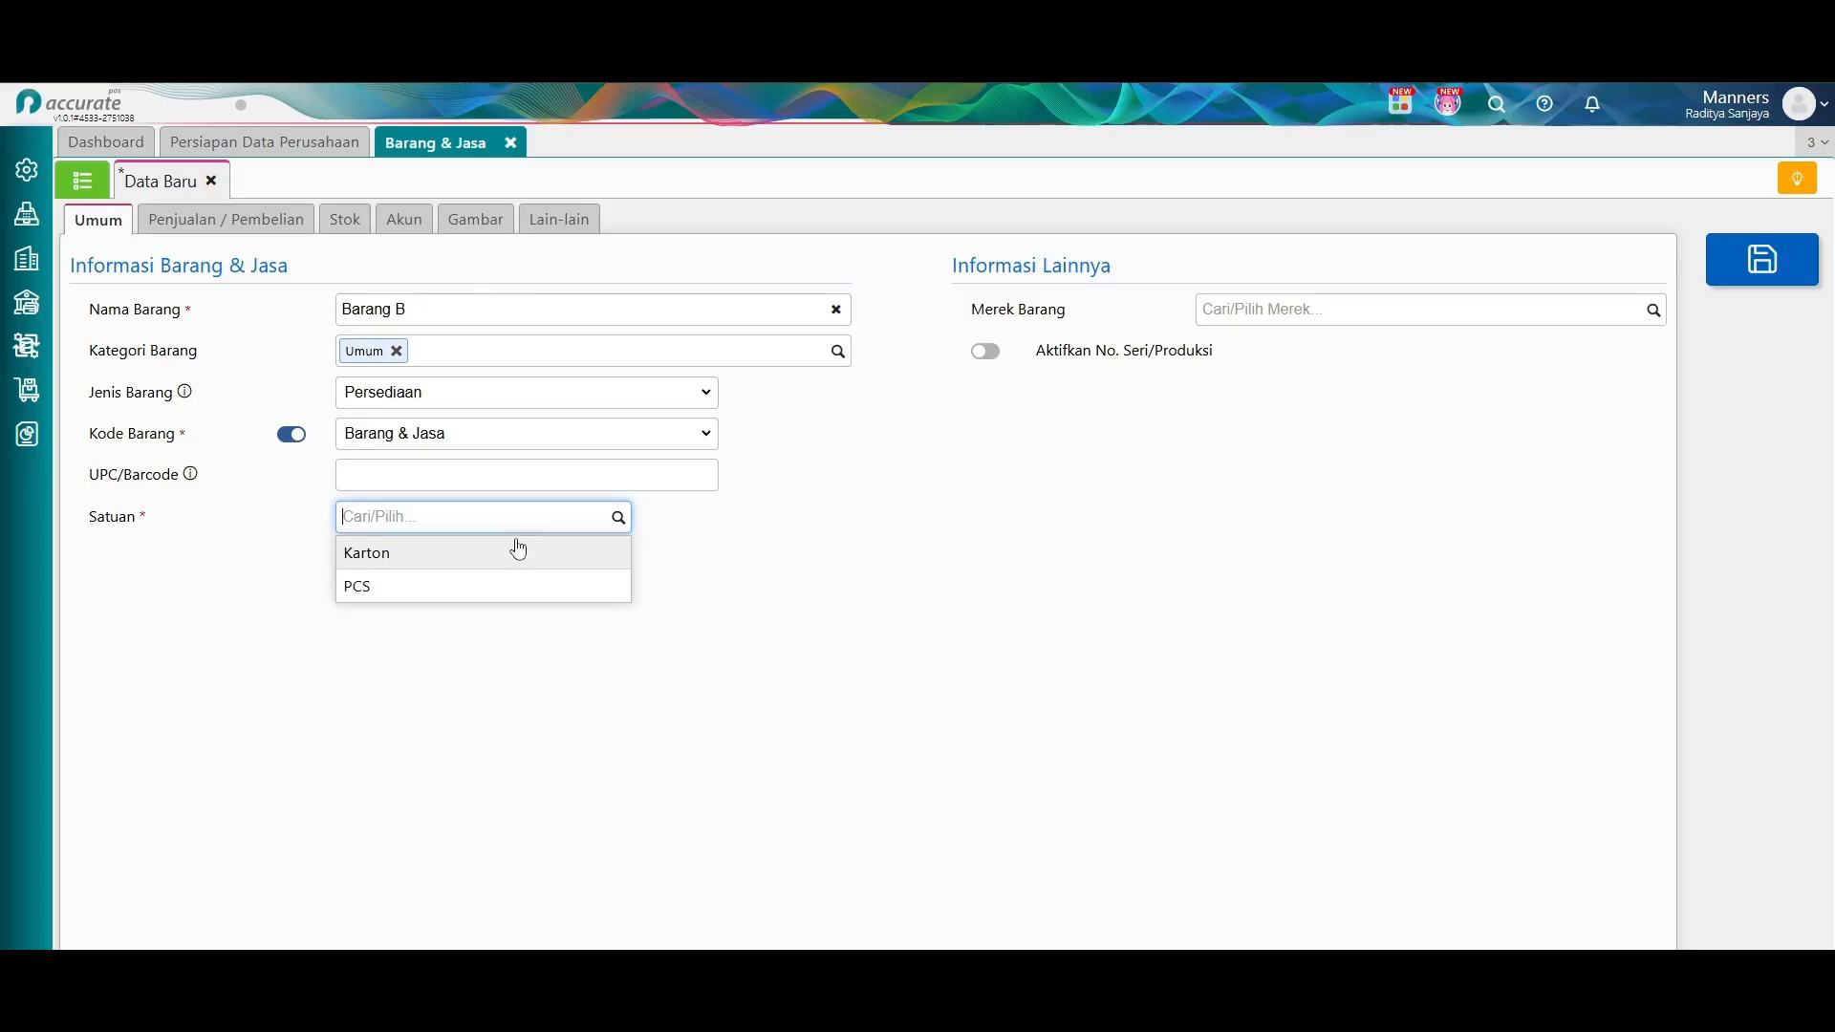
click(472, 586)
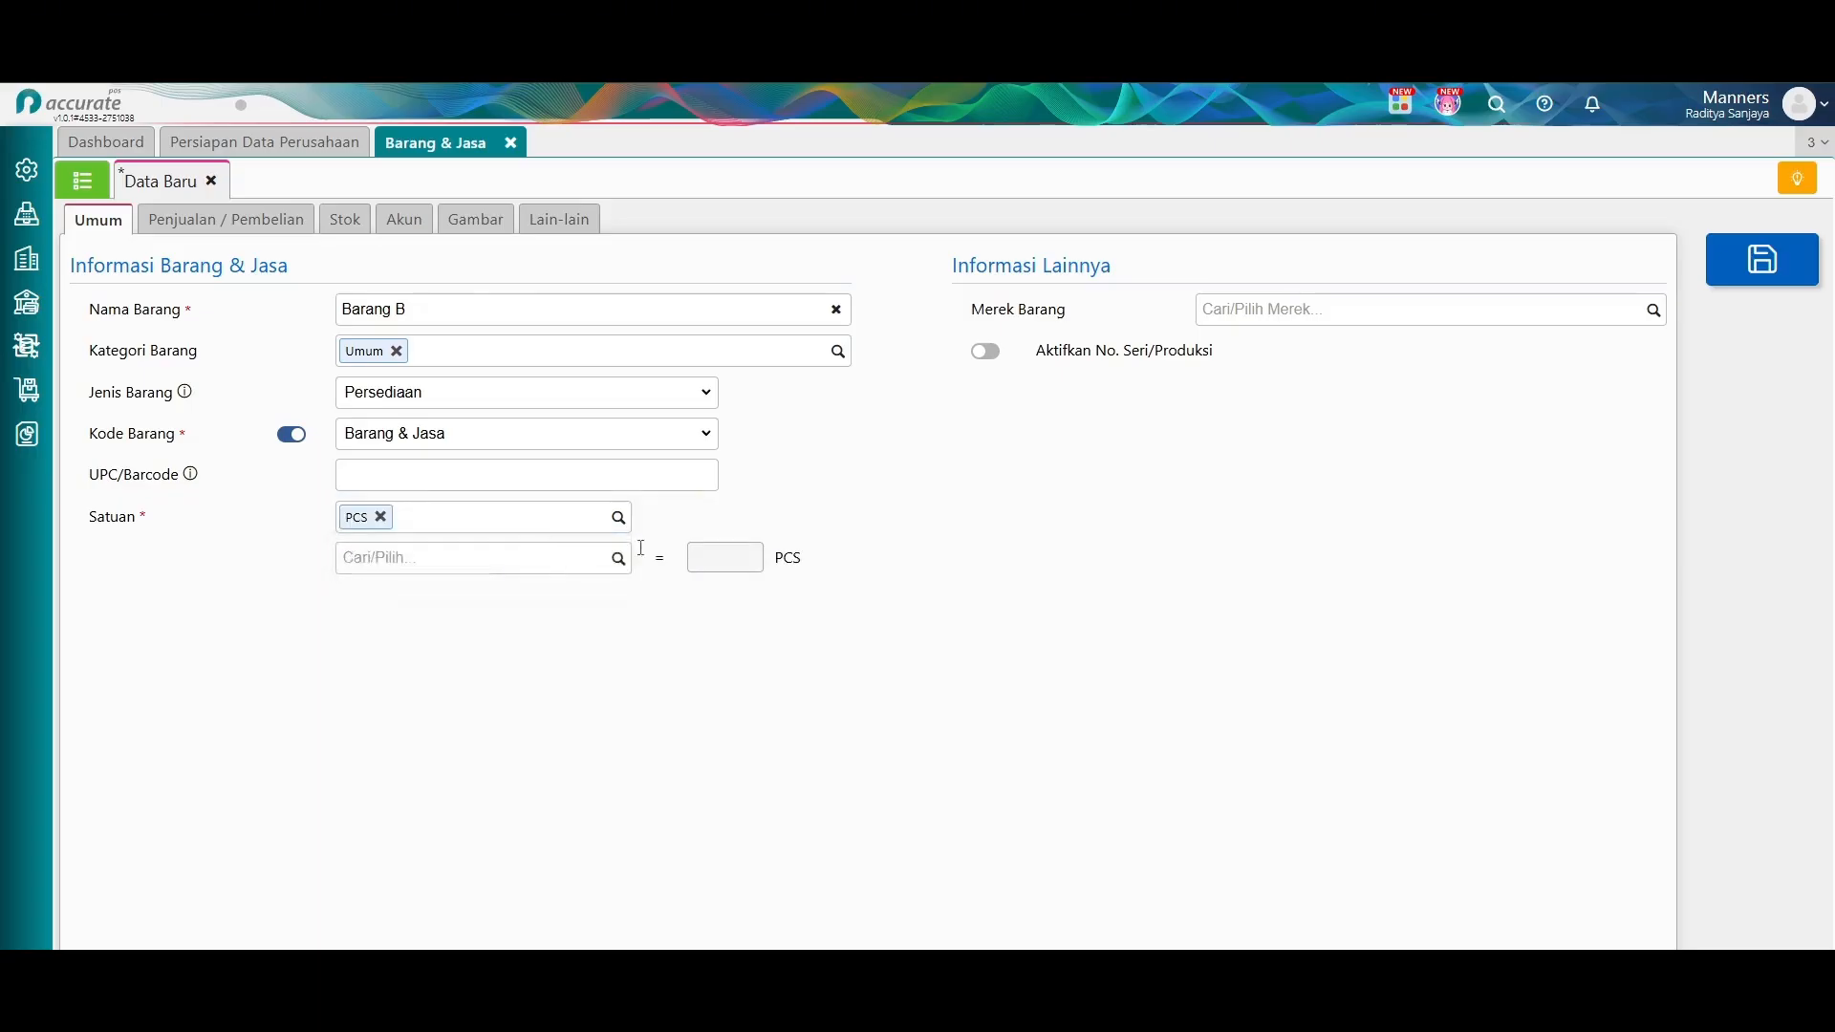
Set the default selling price of Barang B to 15.000 per PCS.
click(234, 230)
click(633, 349)
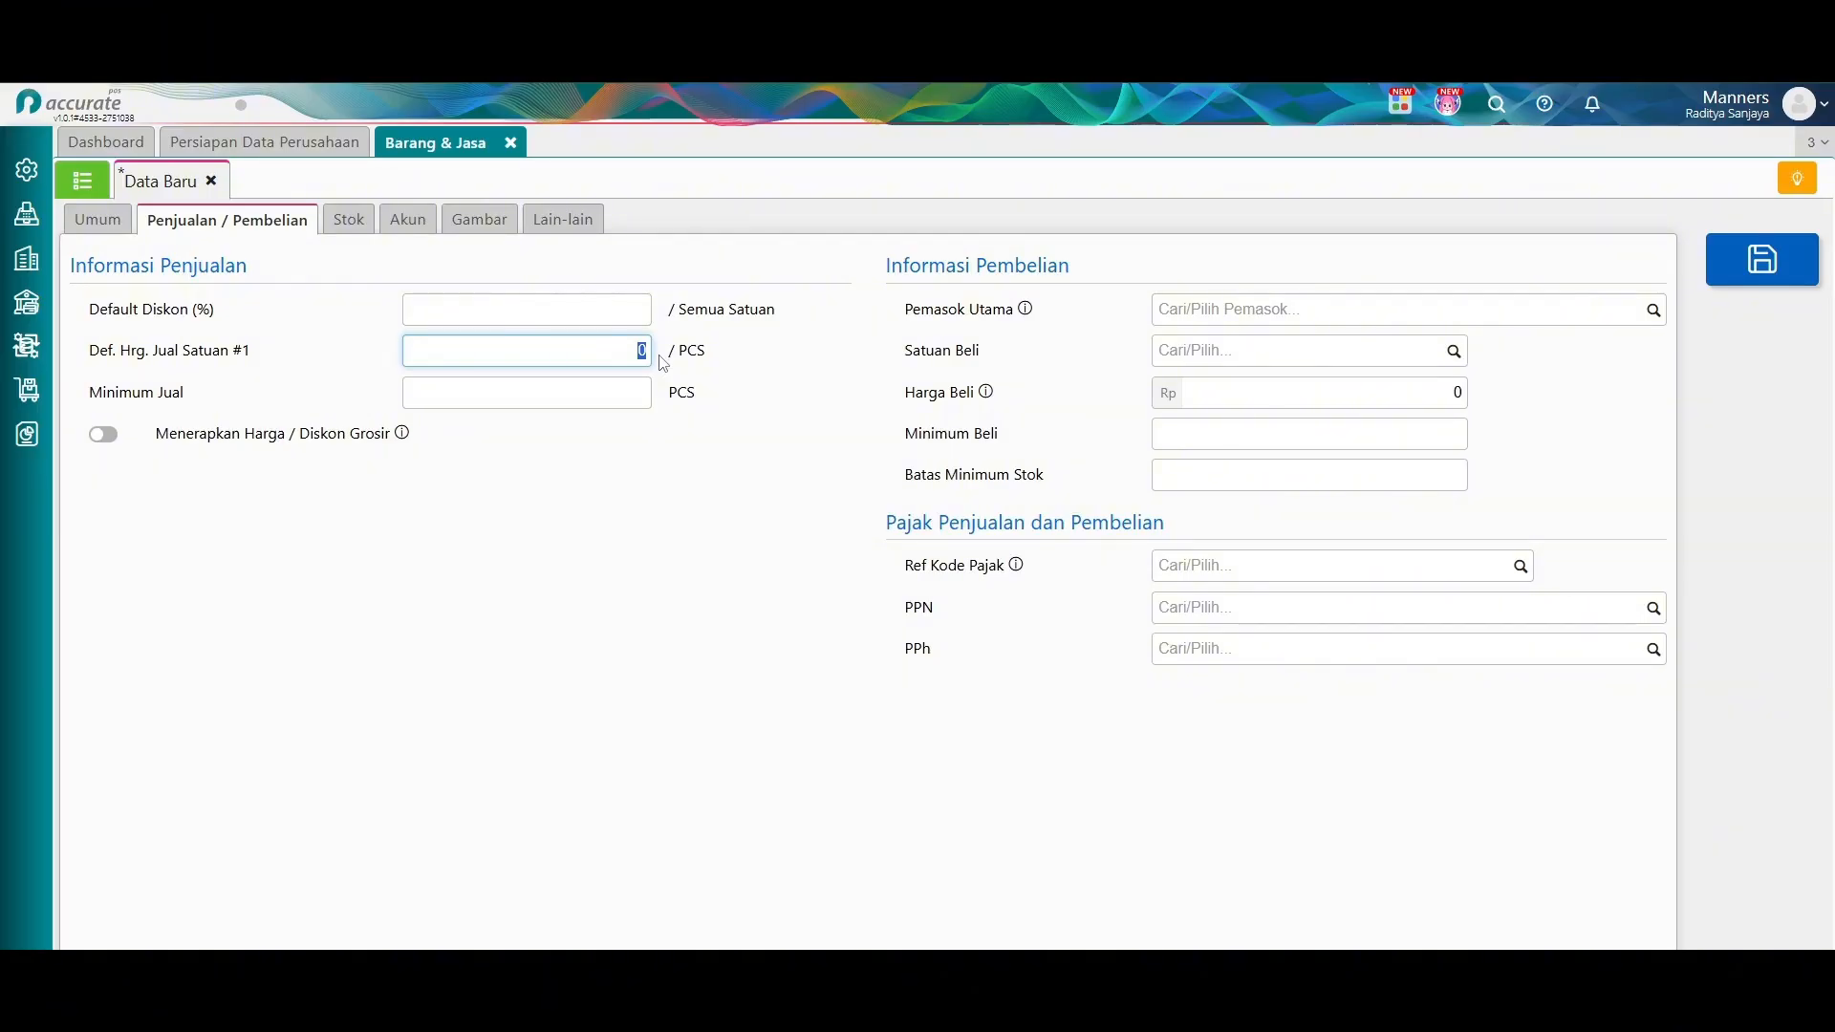
text(15.000)
Set the purchase unit of Barang B to PCS at a purchase price of Rp 12.500 and save the item.
click(1457, 358)
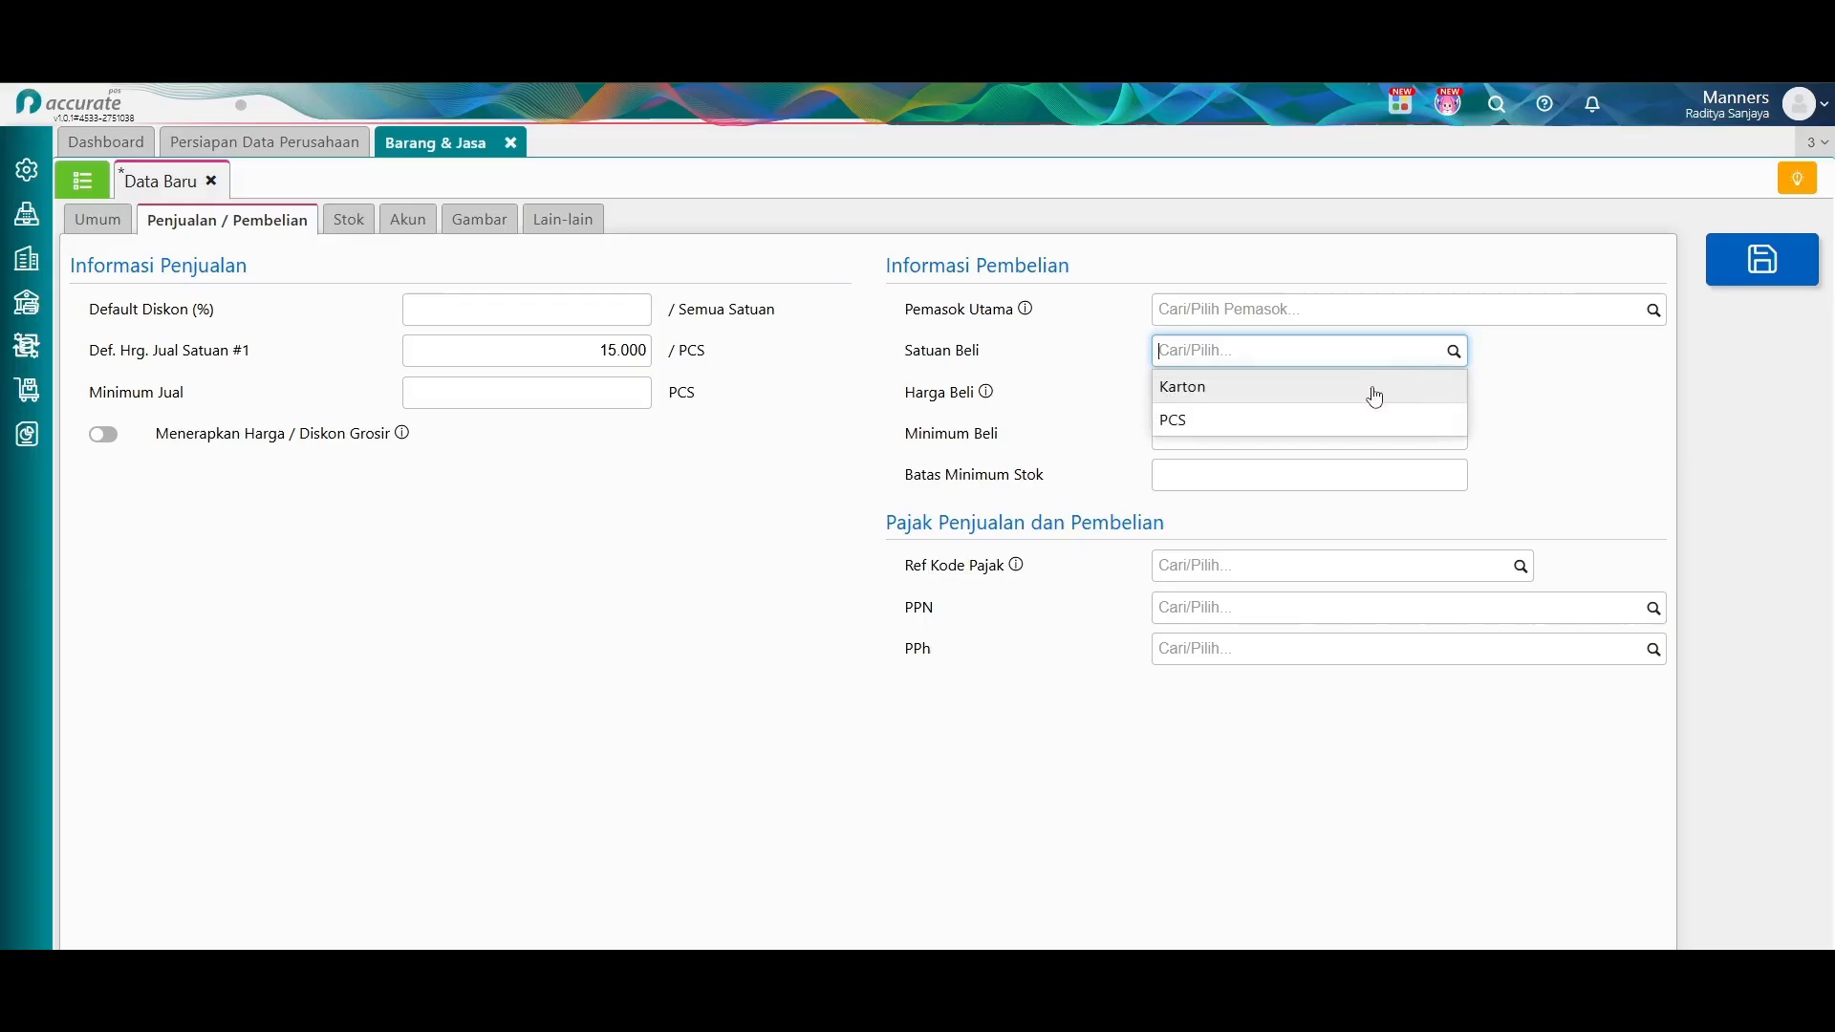
click(1311, 417)
click(1412, 398)
text(125.)
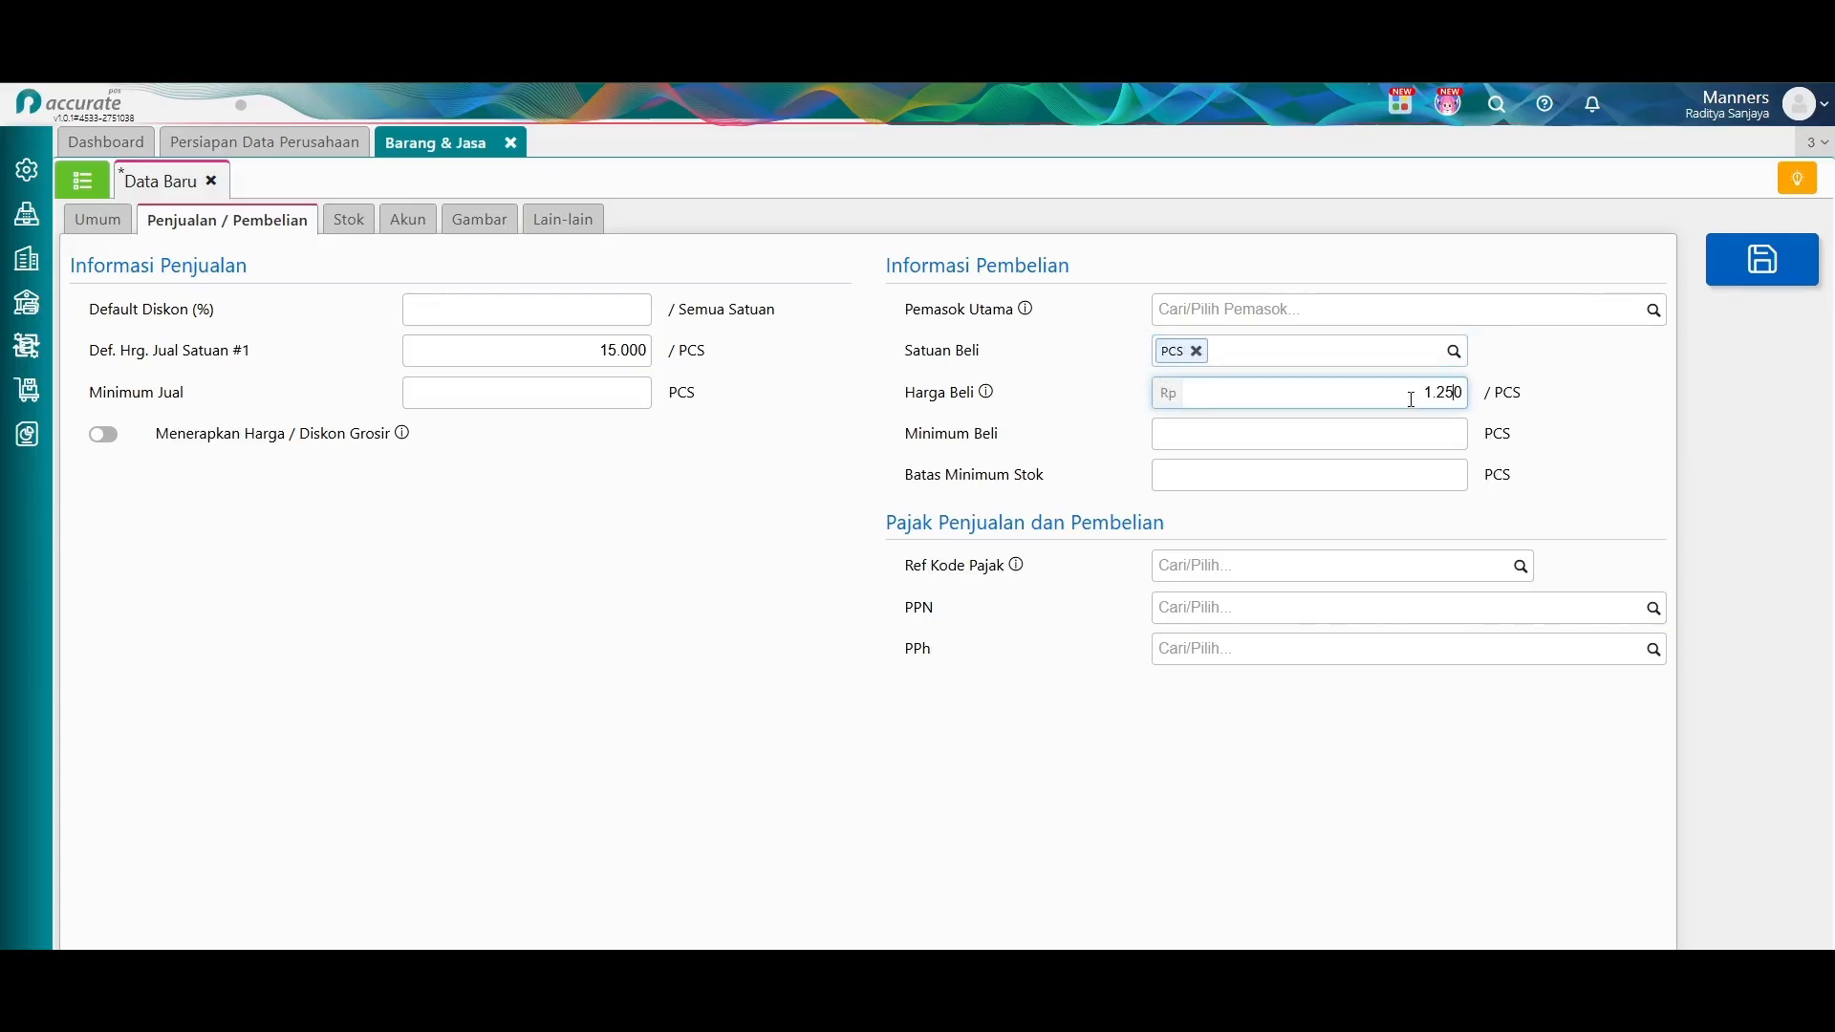
text(00)
click(1531, 374)
click(1772, 265)
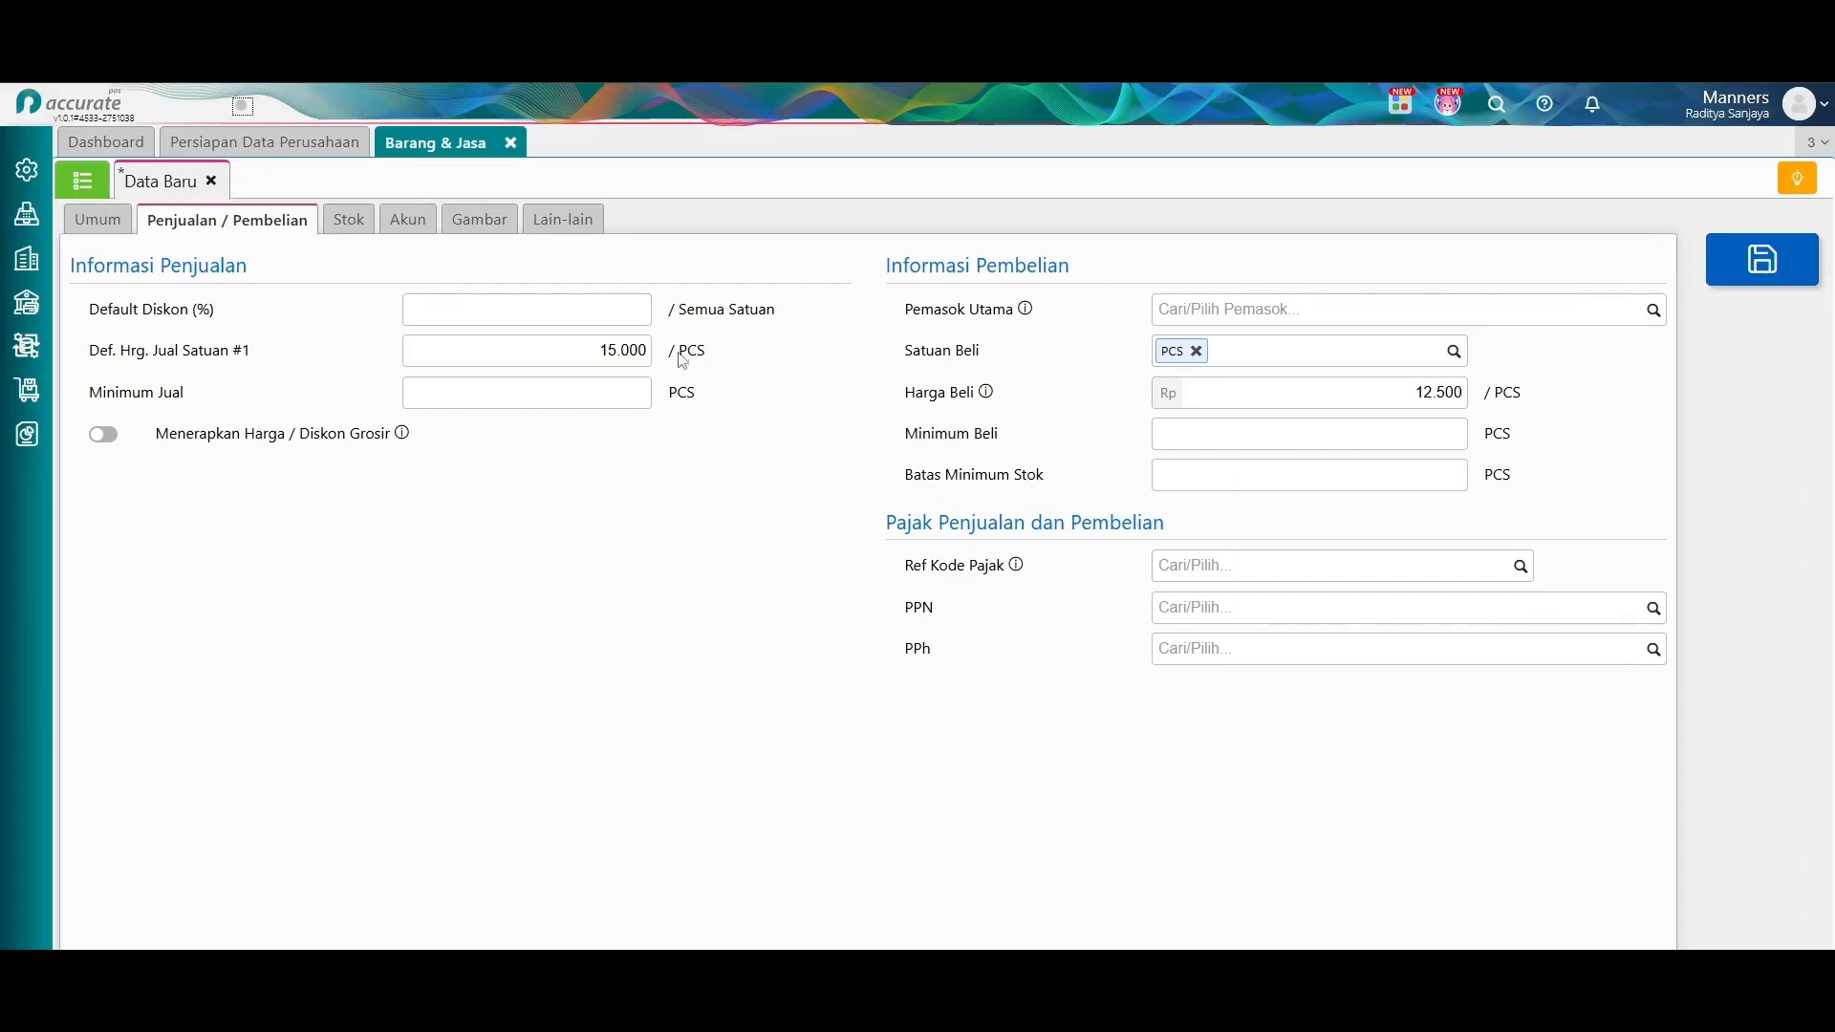
Start another new item from the item list, named Barang AB with the item type Grup.
click(91, 187)
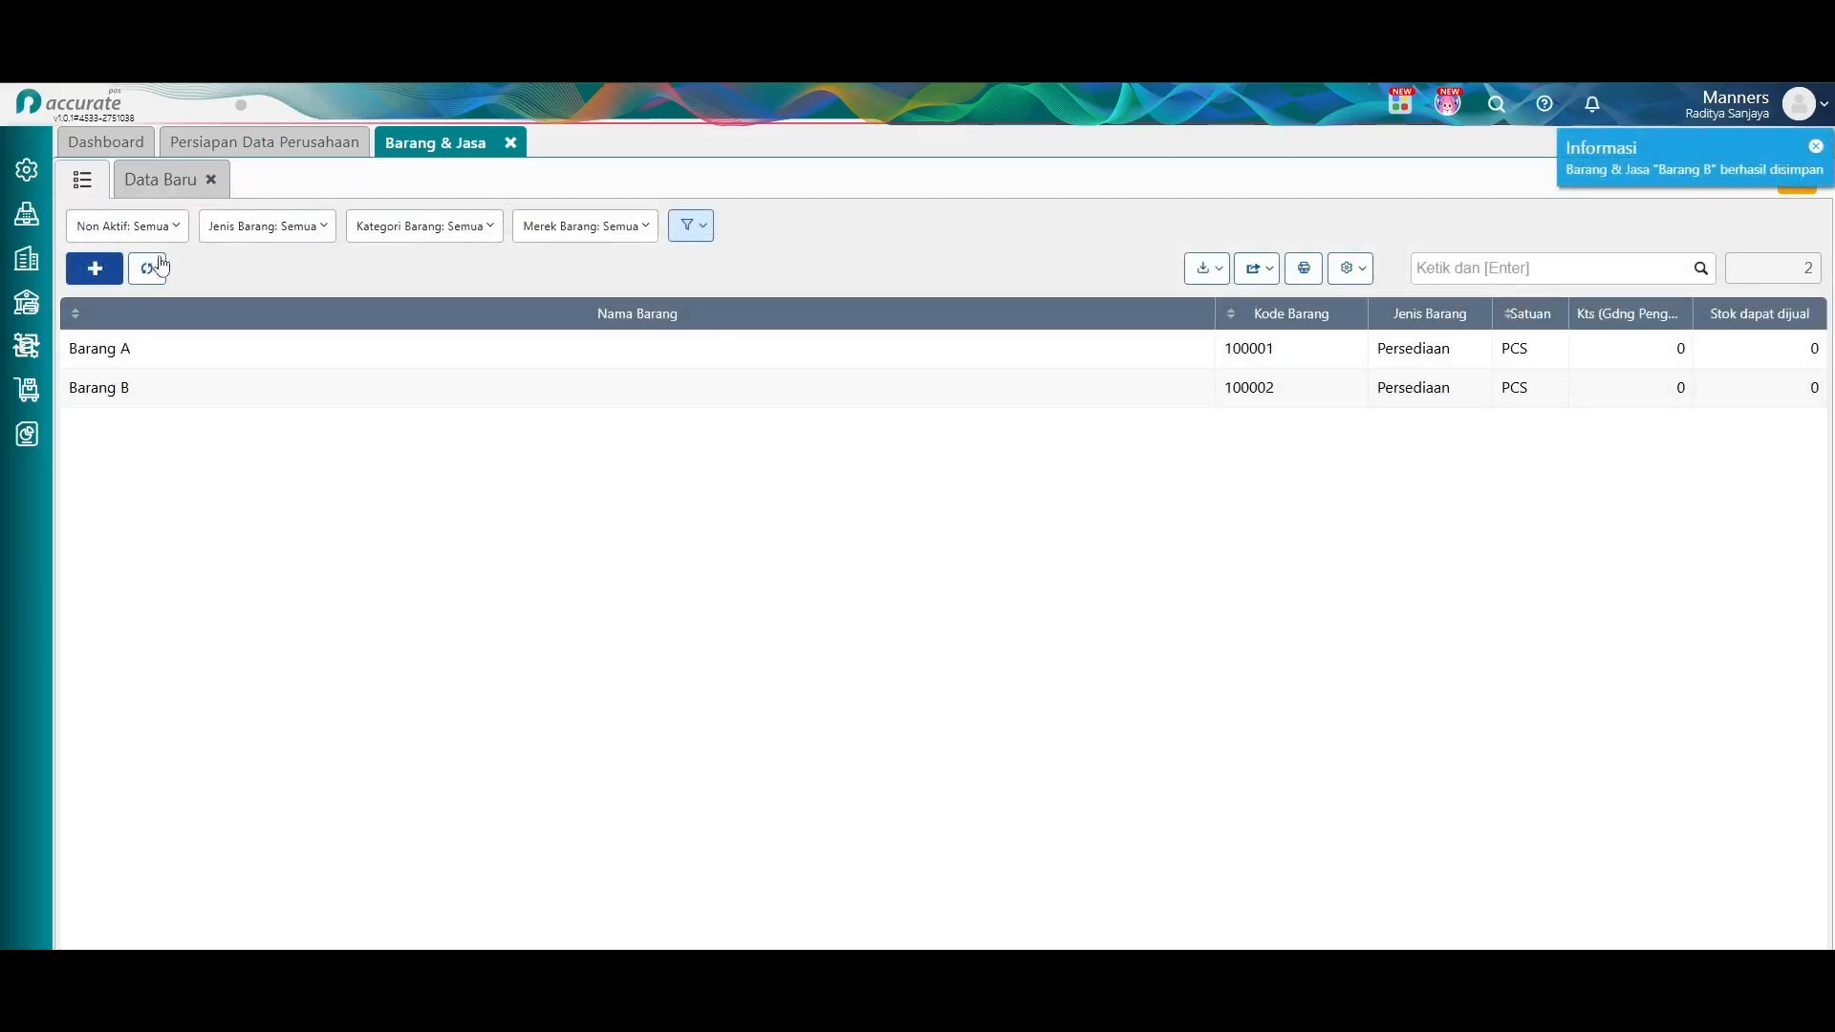
click(95, 268)
click(442, 315)
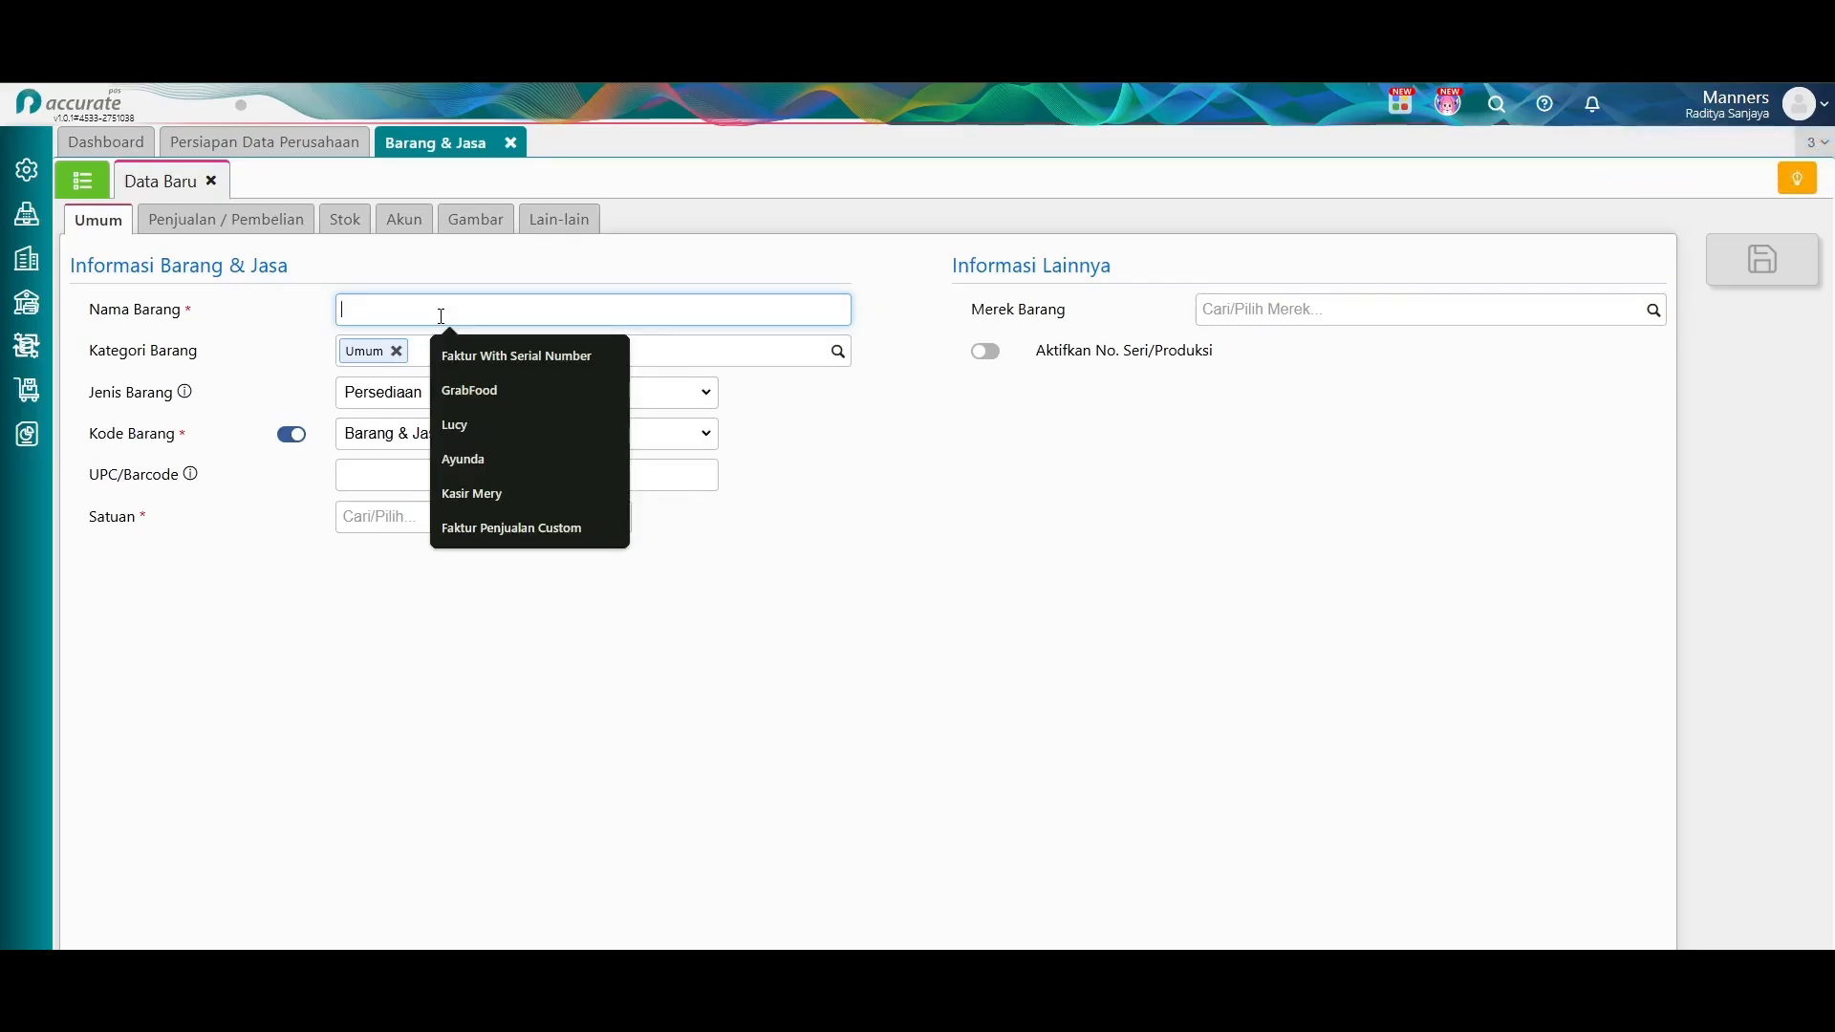
text(Barang AB)
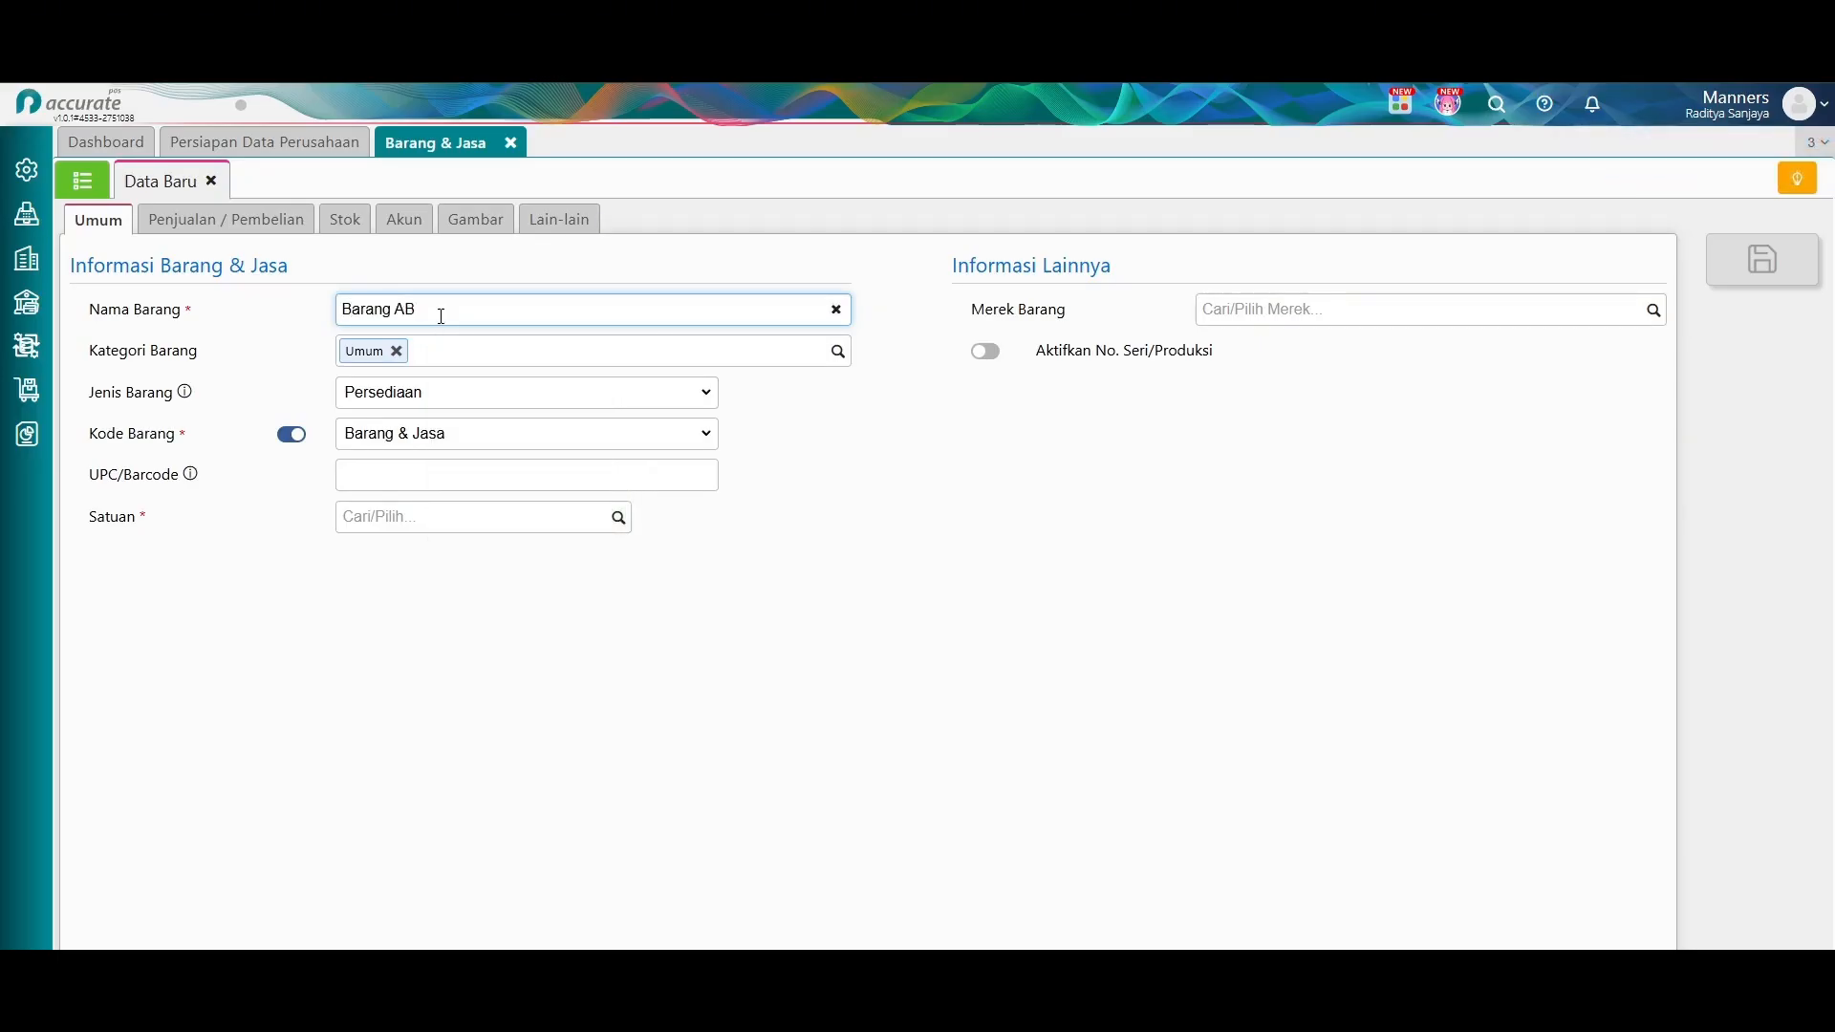
click(438, 394)
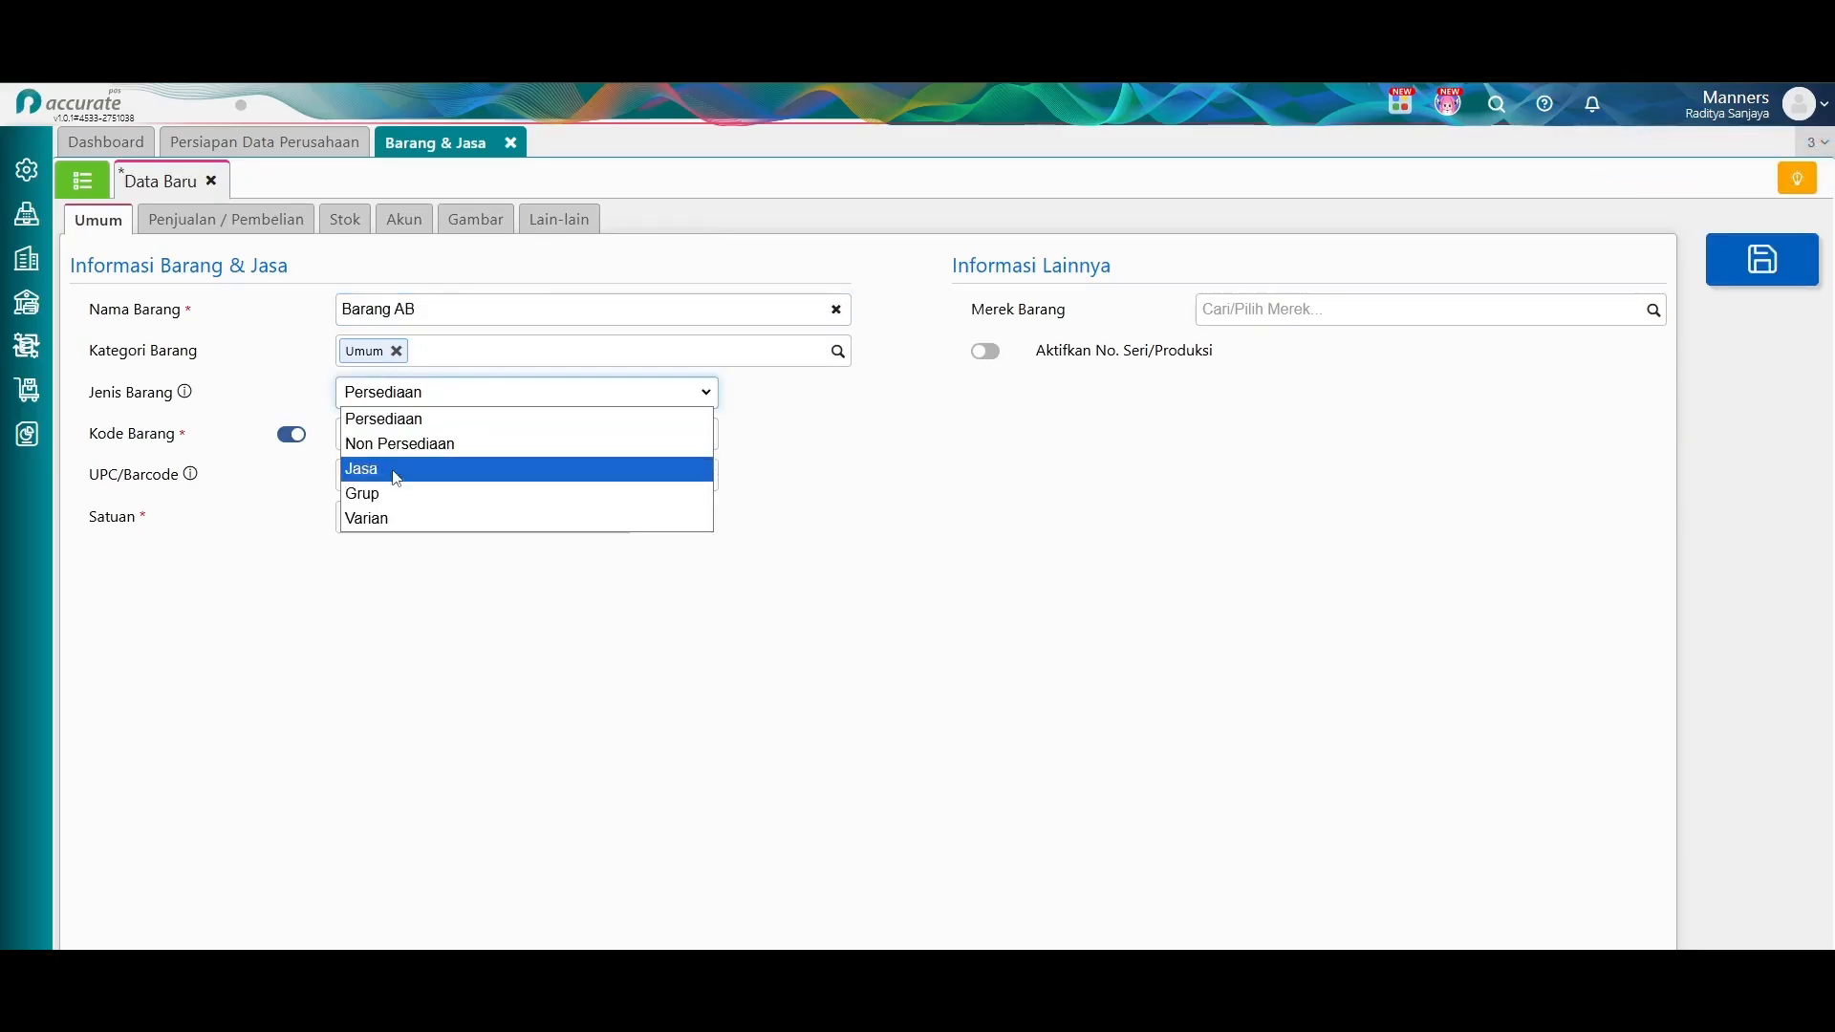
click(389, 493)
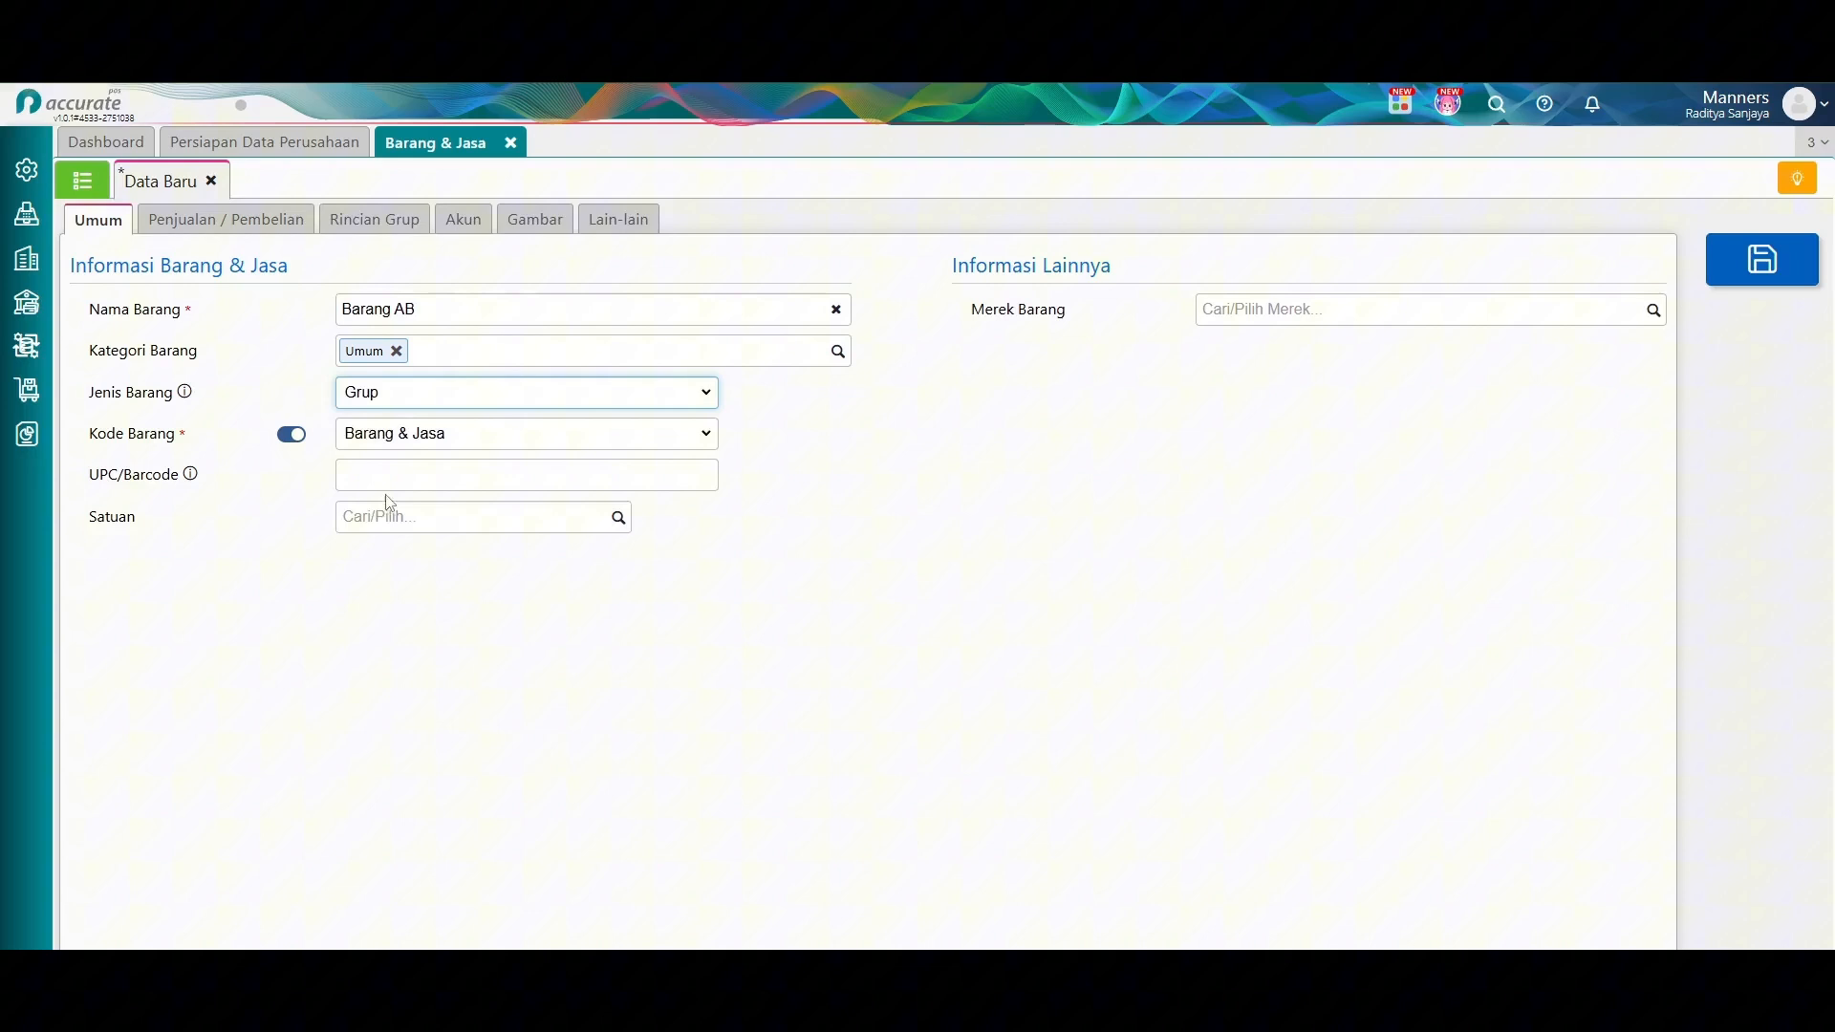
Create Porsi as a new unit and assign it to Barang AB.
click(618, 519)
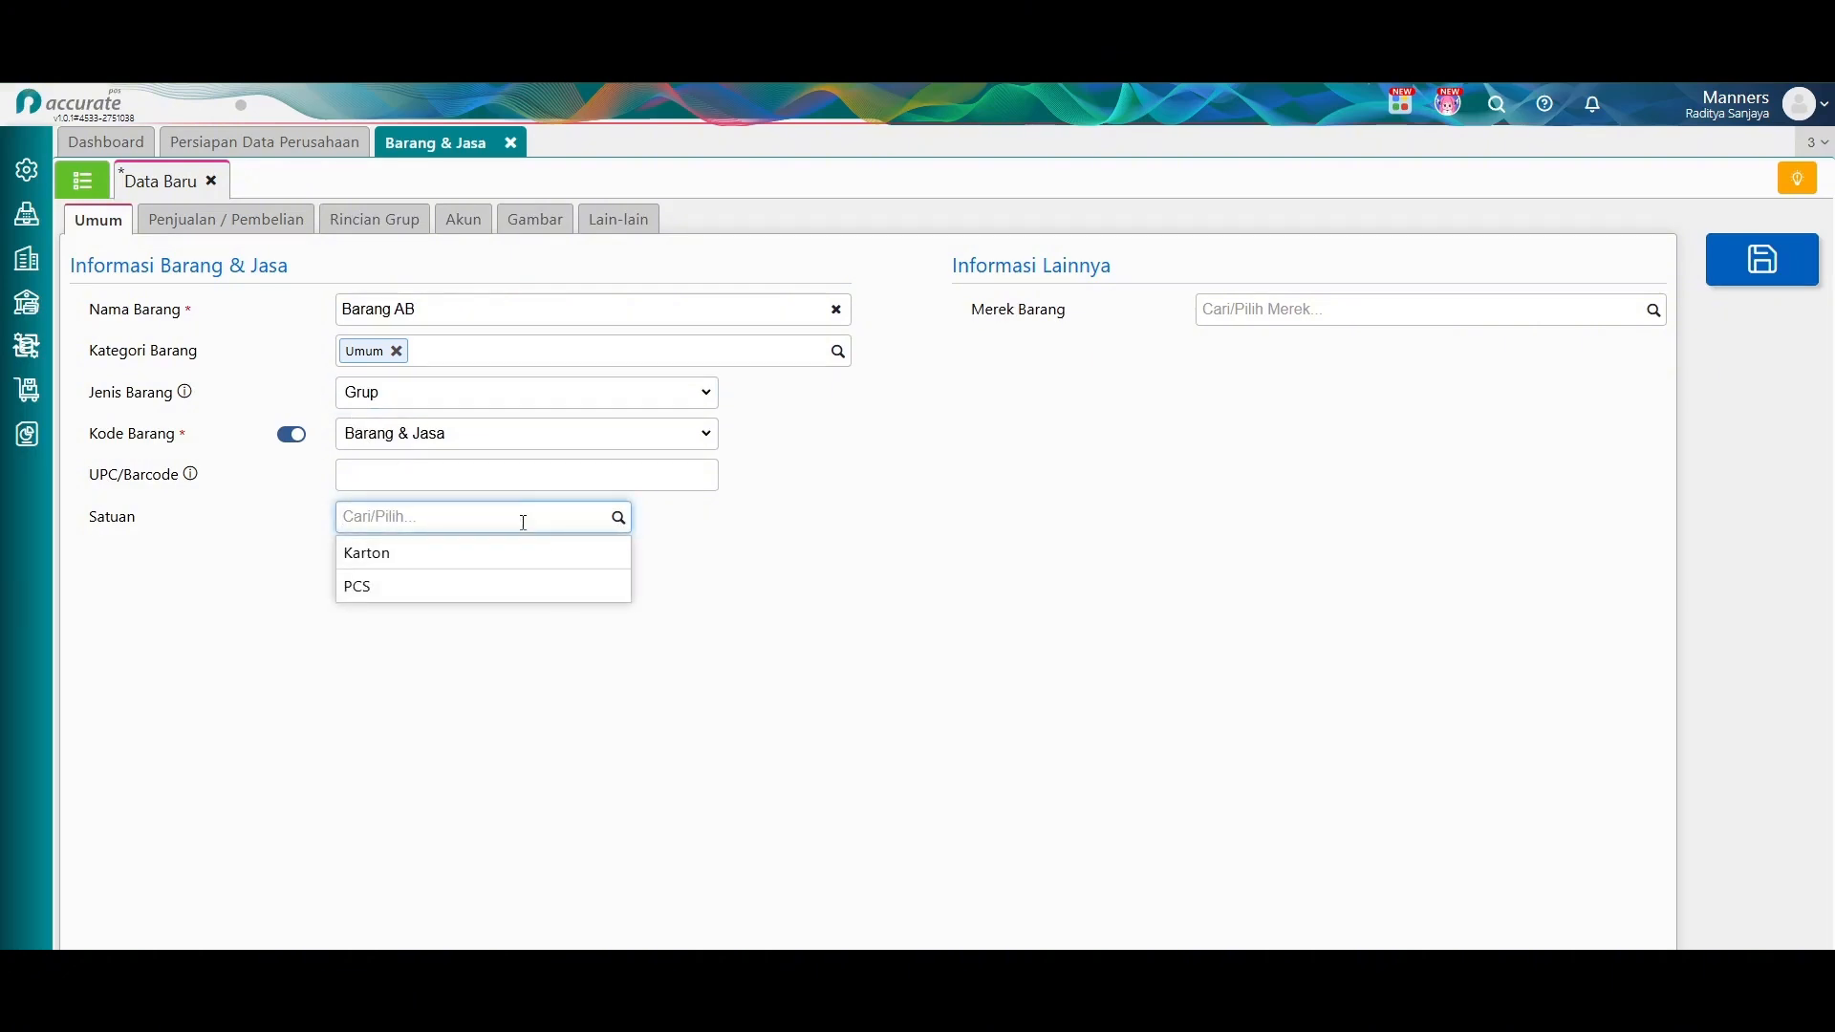
text(Porsi)
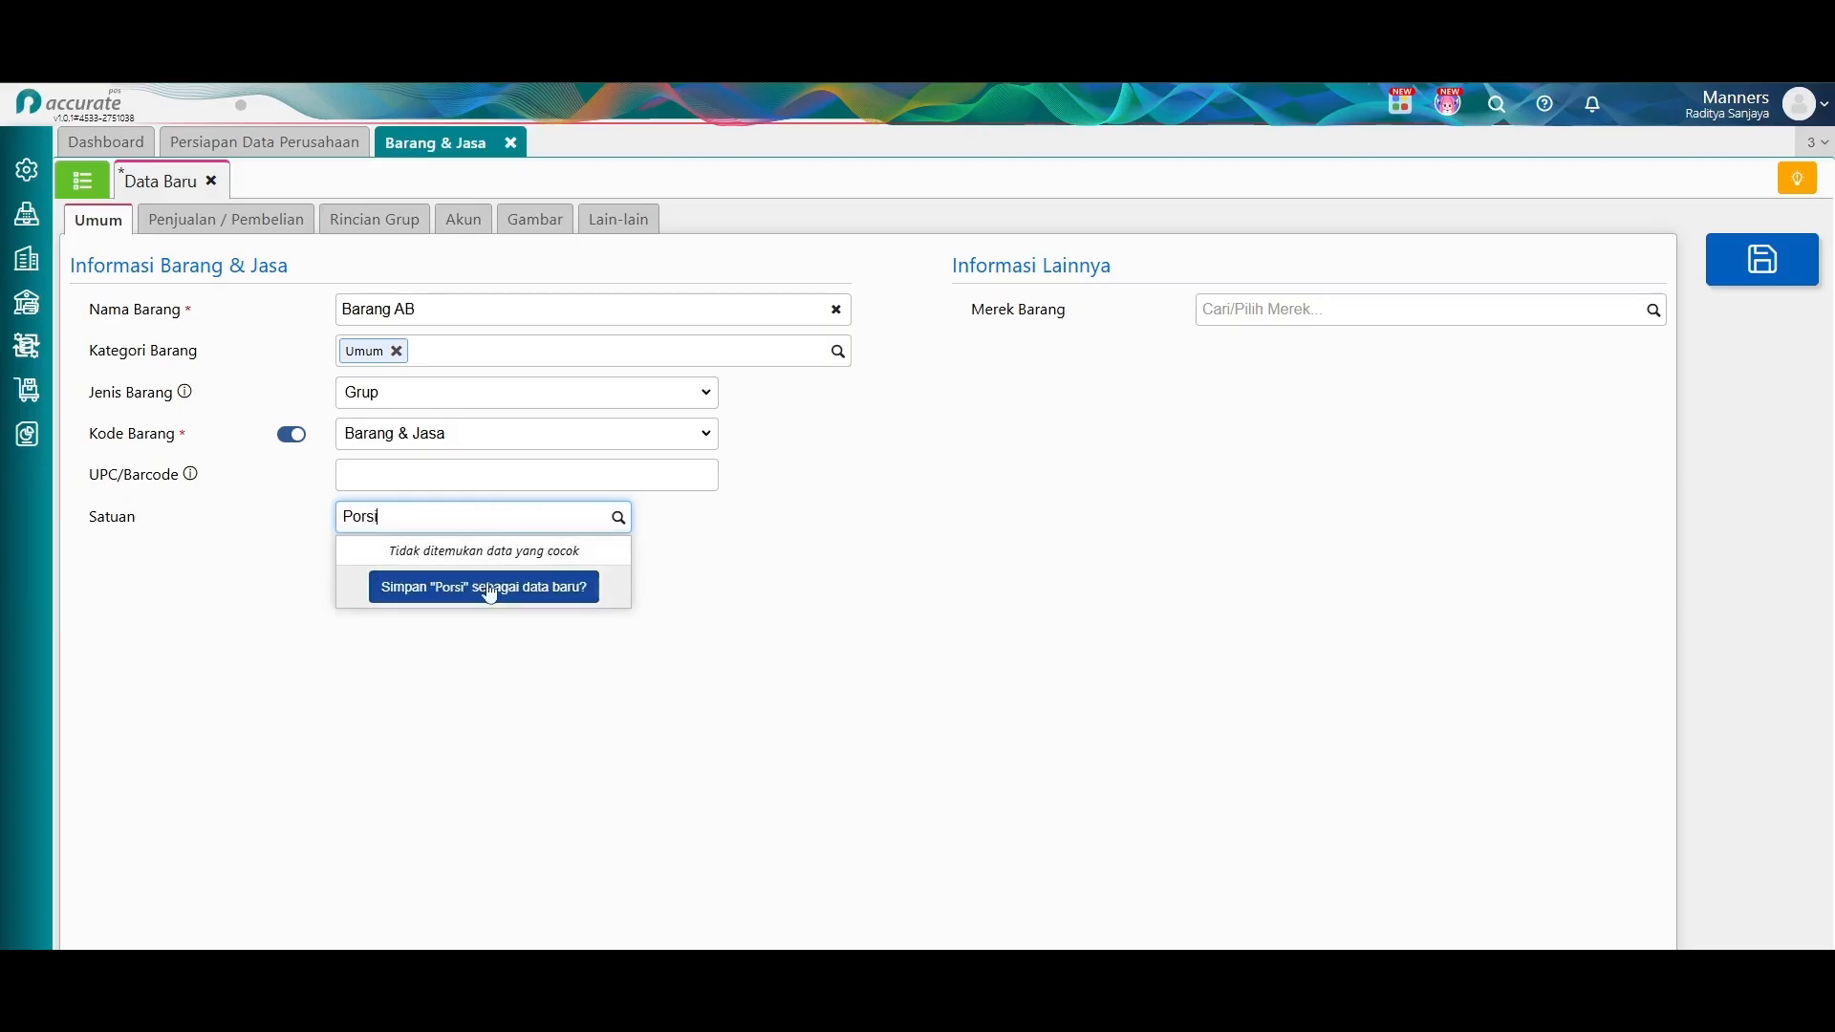
click(485, 588)
Add Barang A to the group details of Barang AB with a quantity of 2 PCS.
click(412, 219)
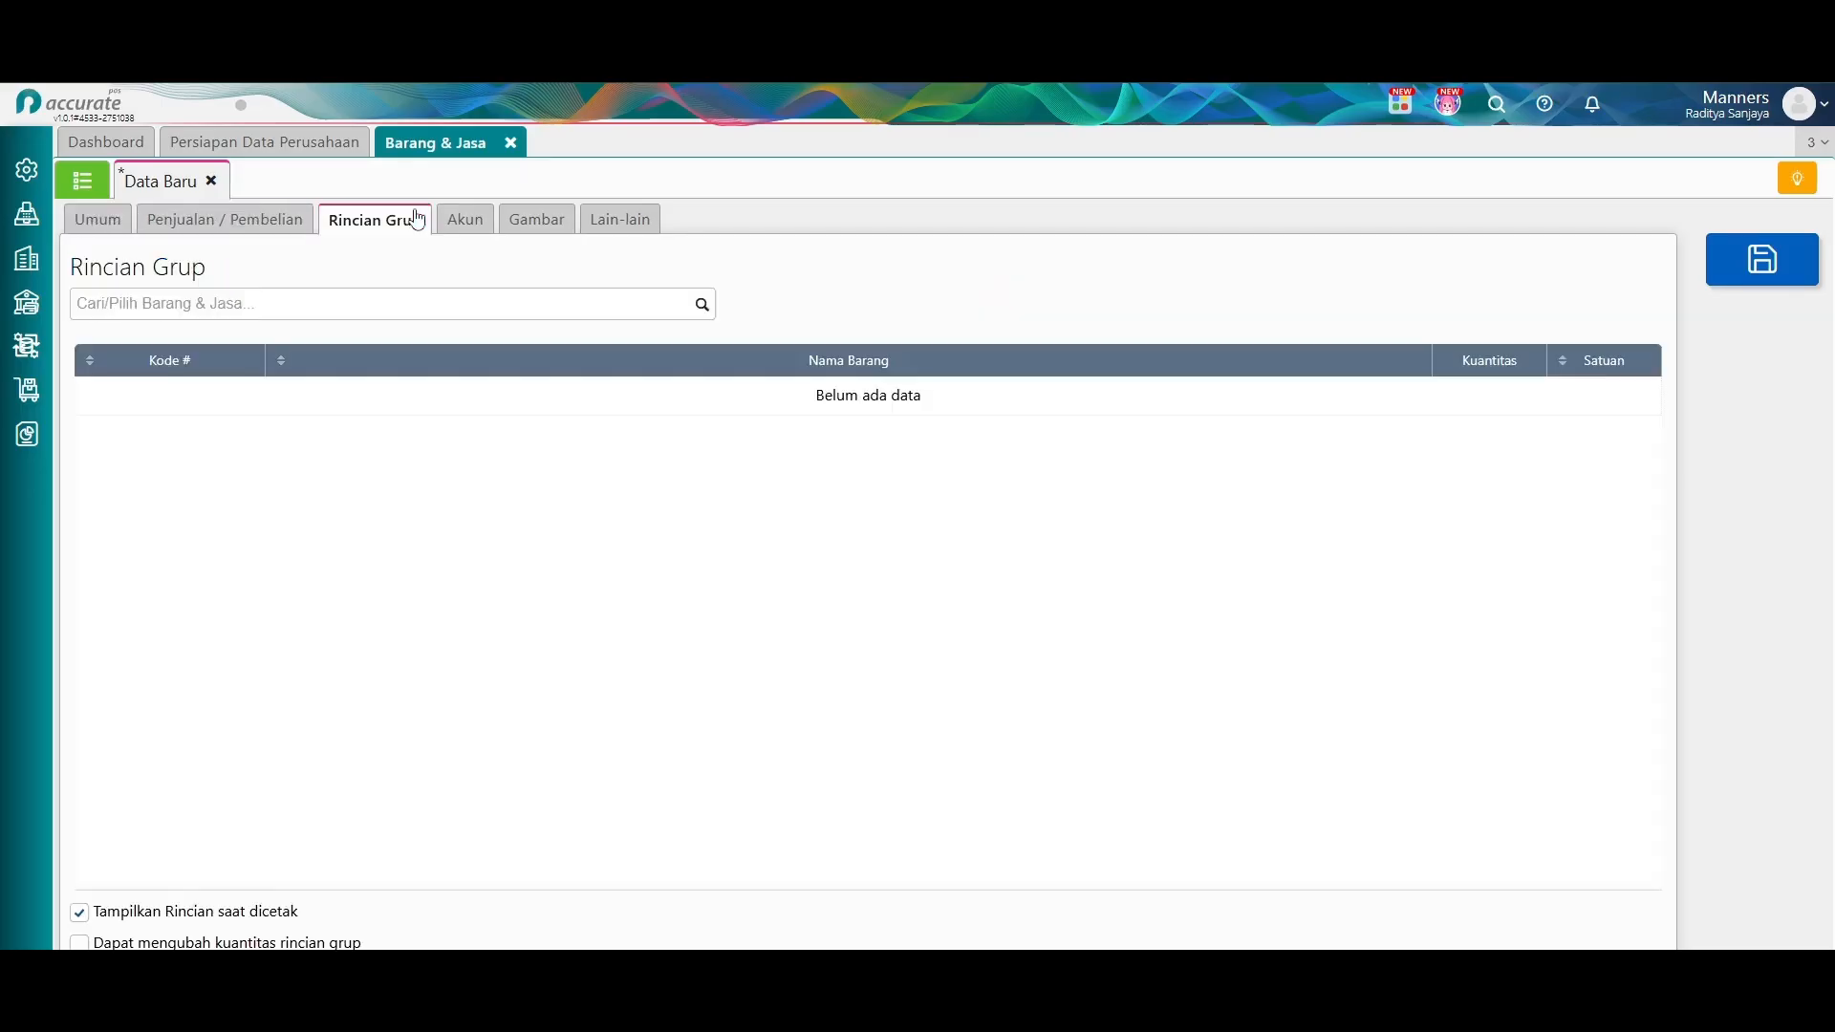
click(703, 304)
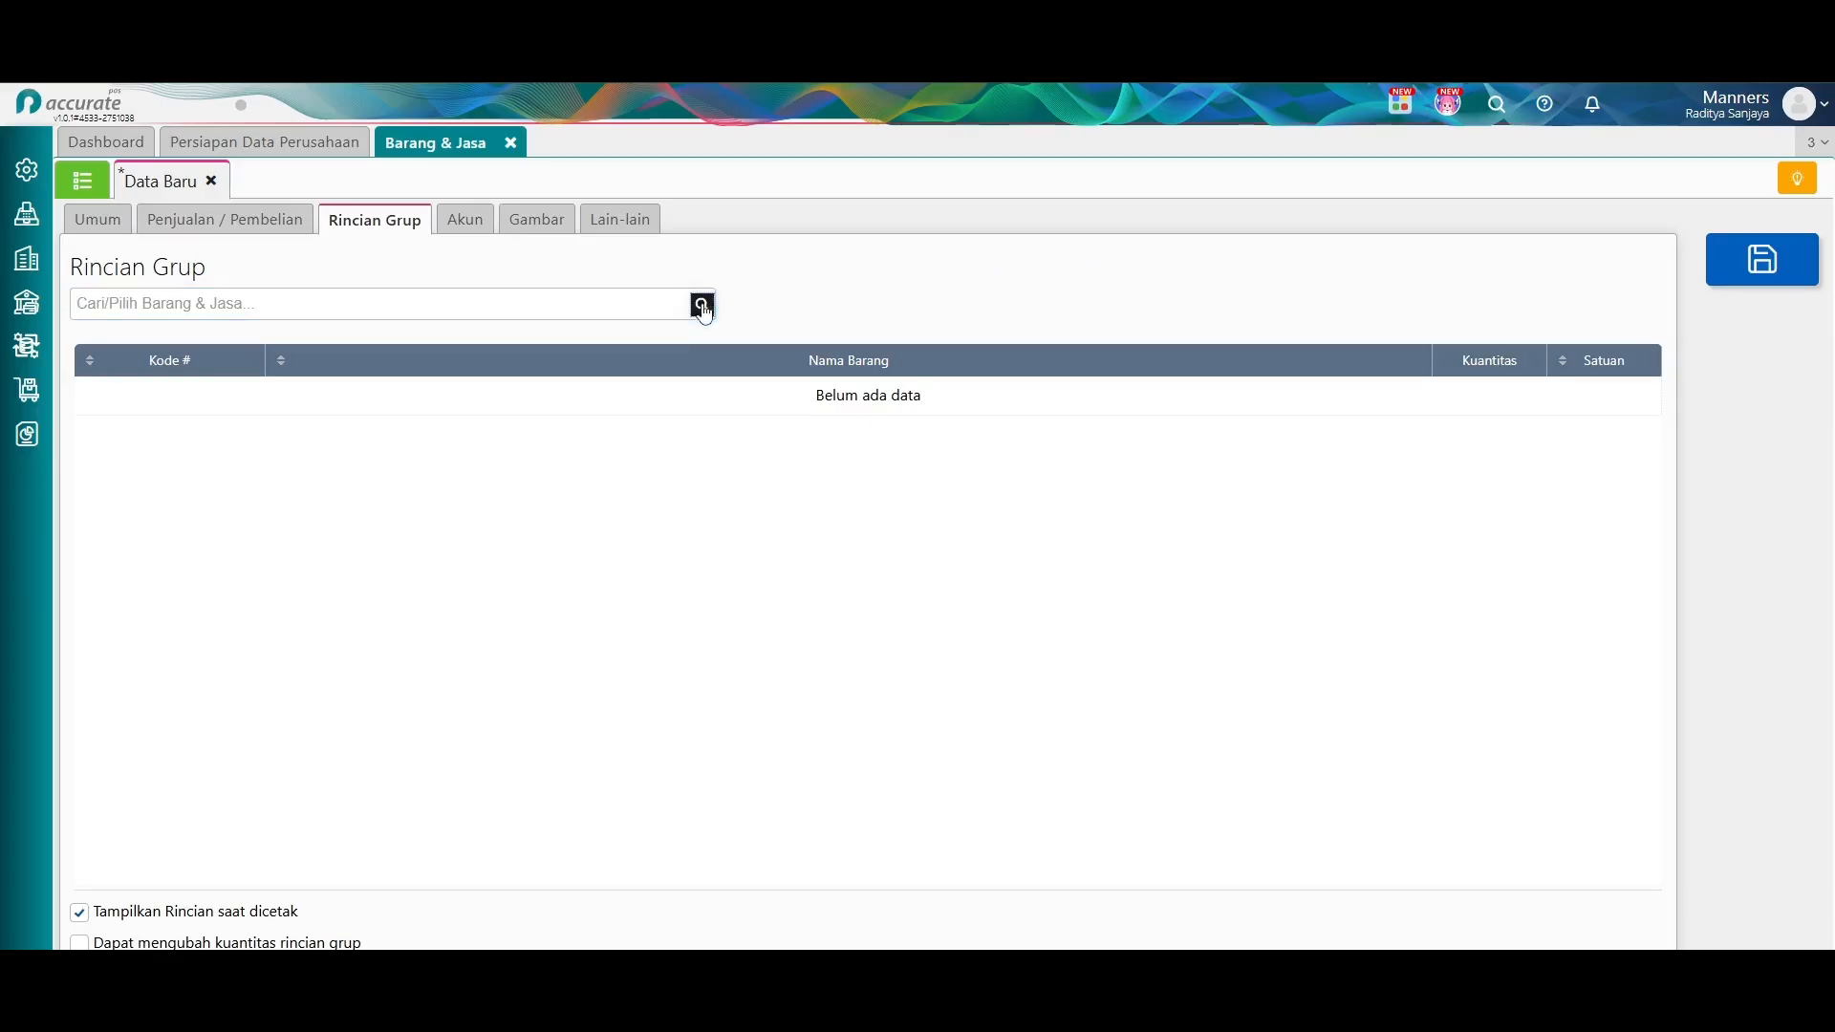
click(468, 355)
click(958, 543)
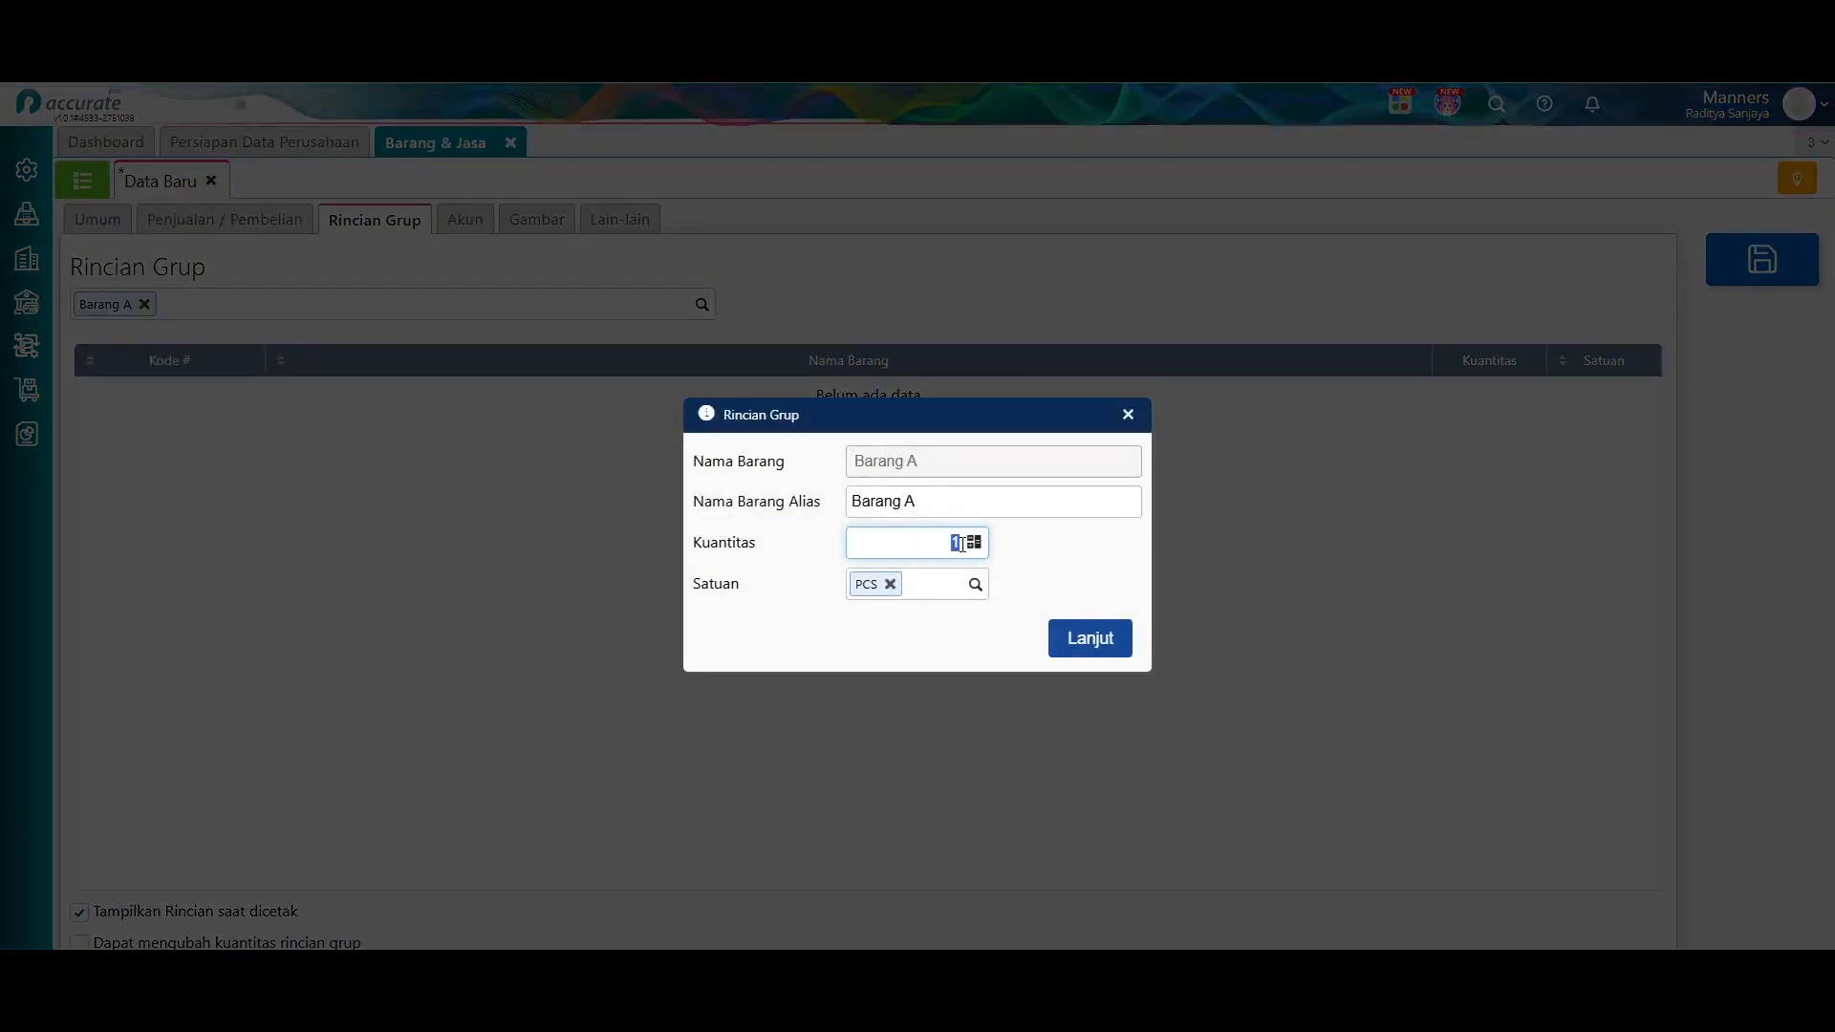
click(1072, 627)
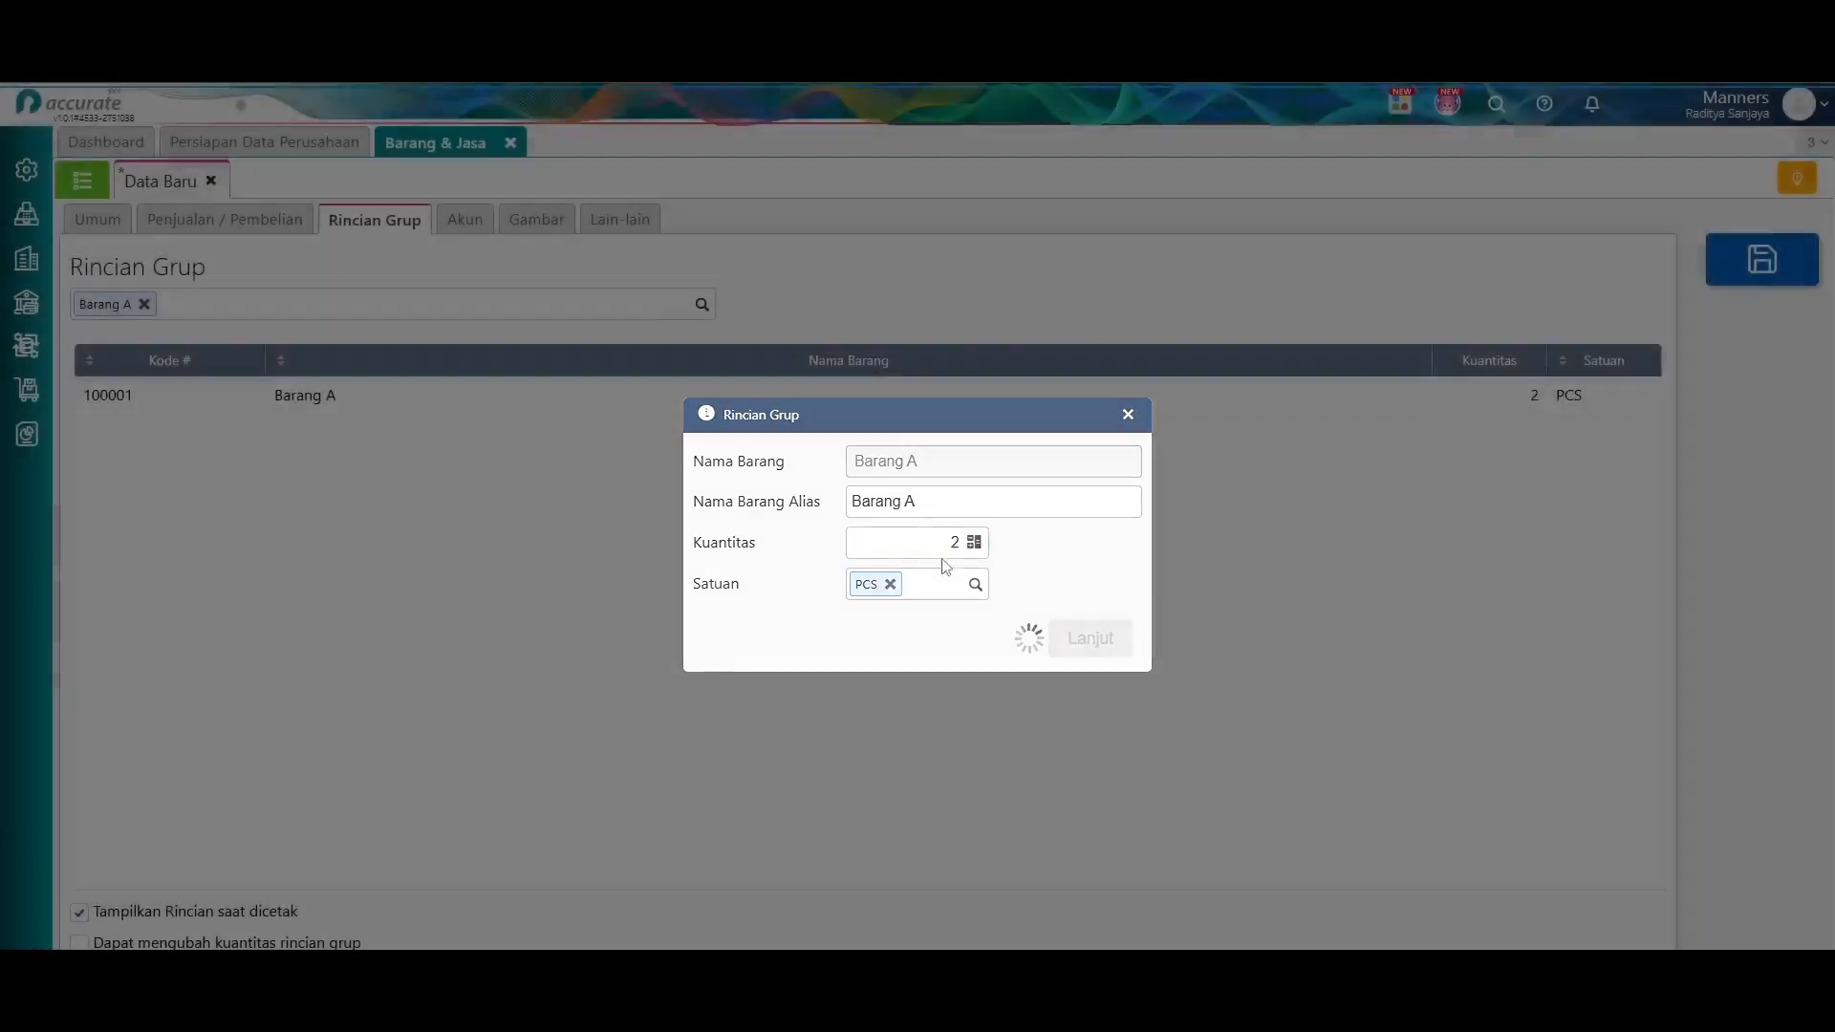
Add Barang B to the group details of Barang AB with a quantity of 3 PCS.
click(703, 304)
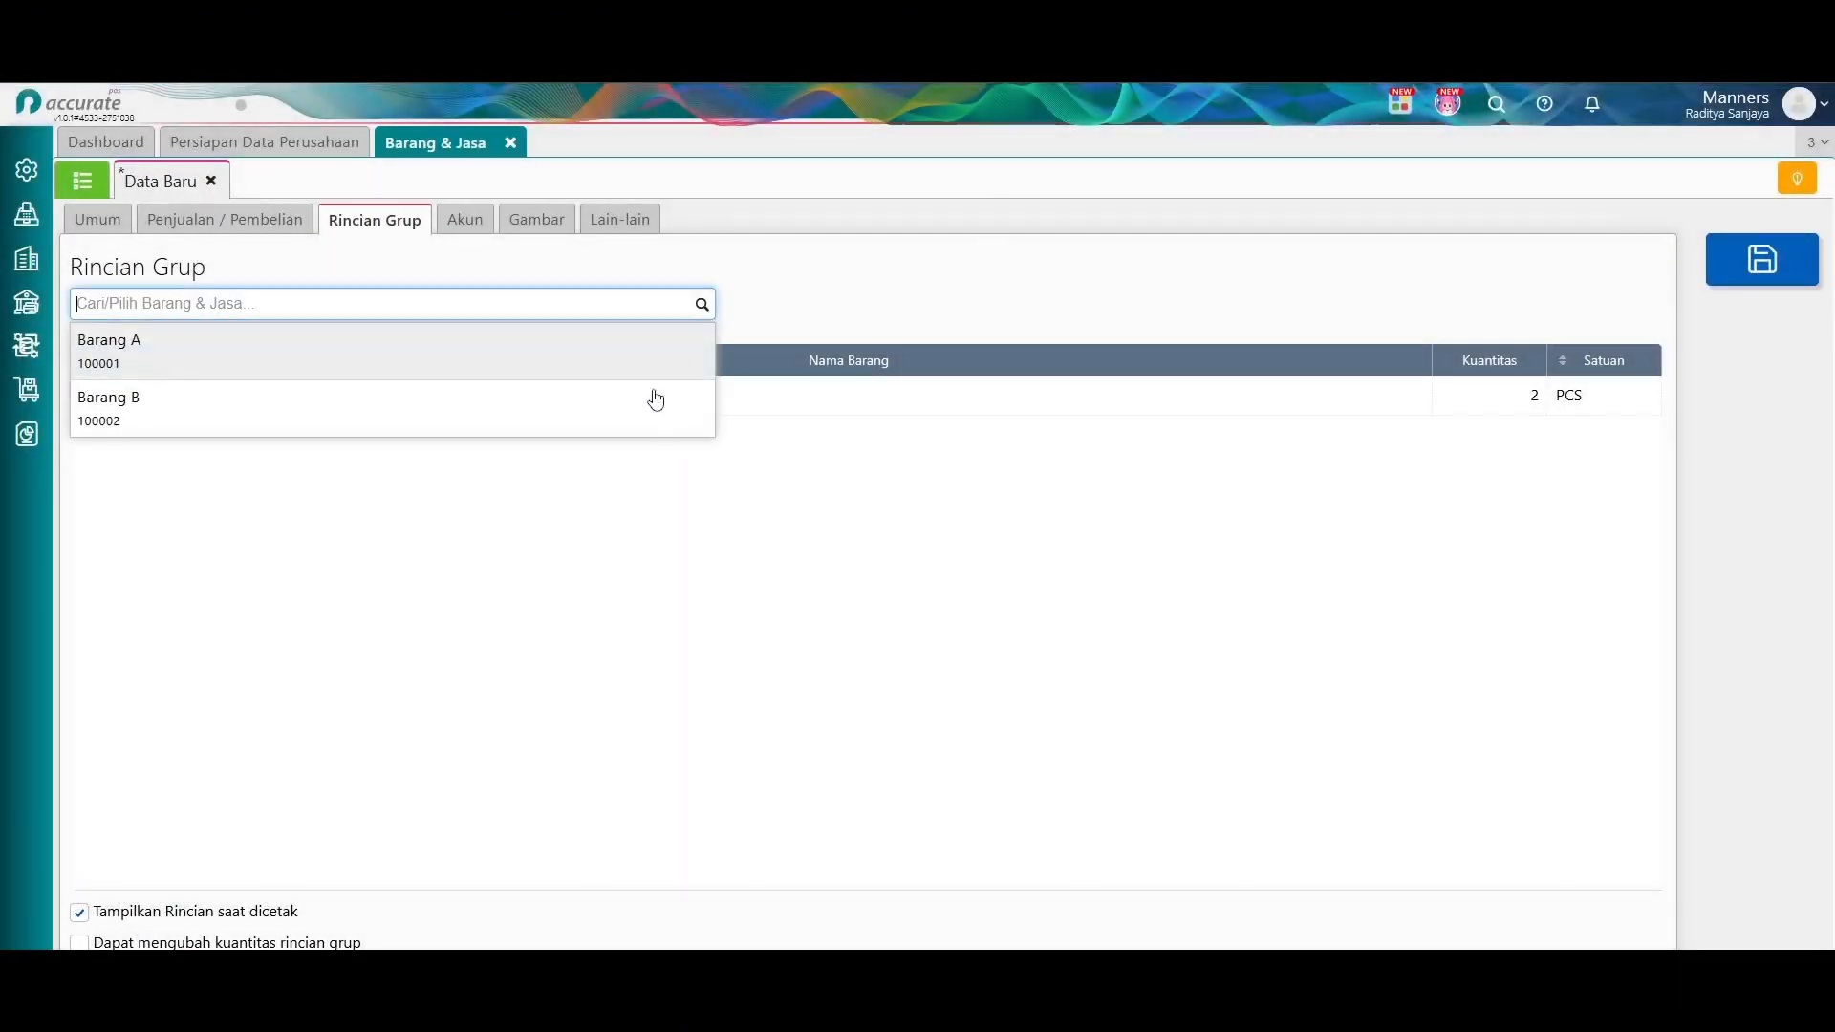
click(574, 424)
click(940, 544)
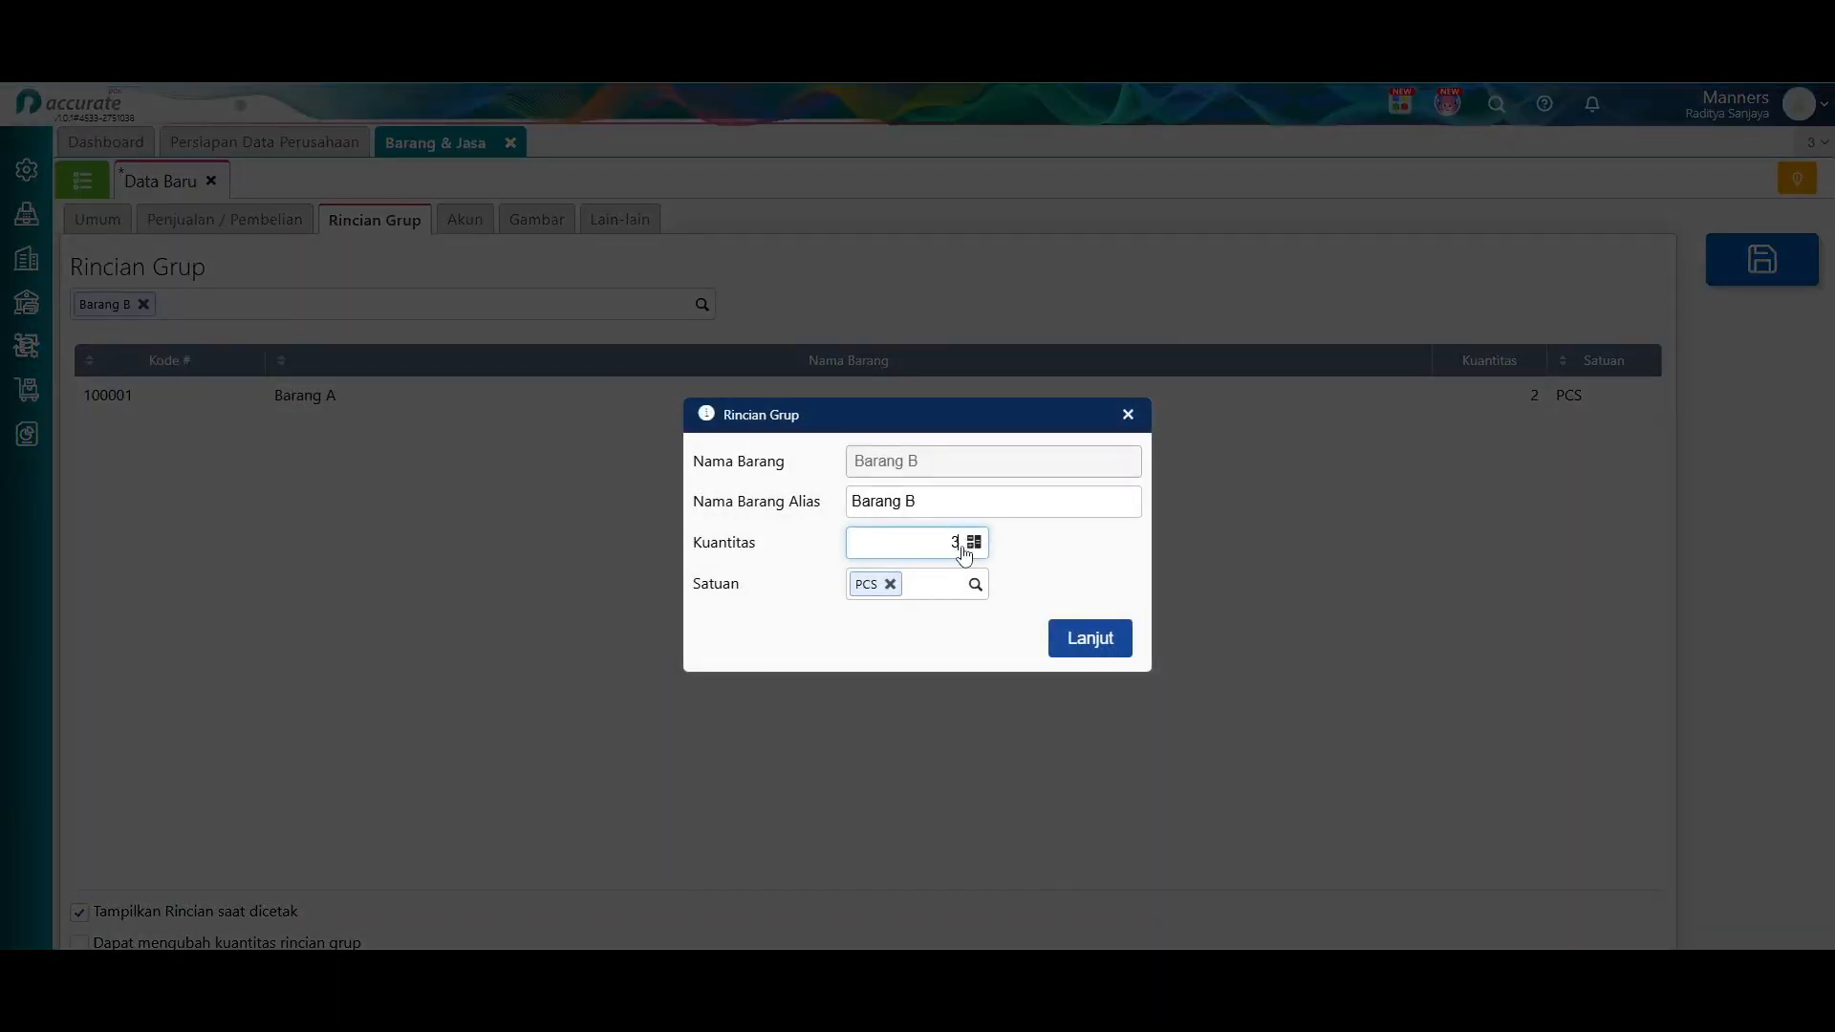
text(3)
click(1080, 639)
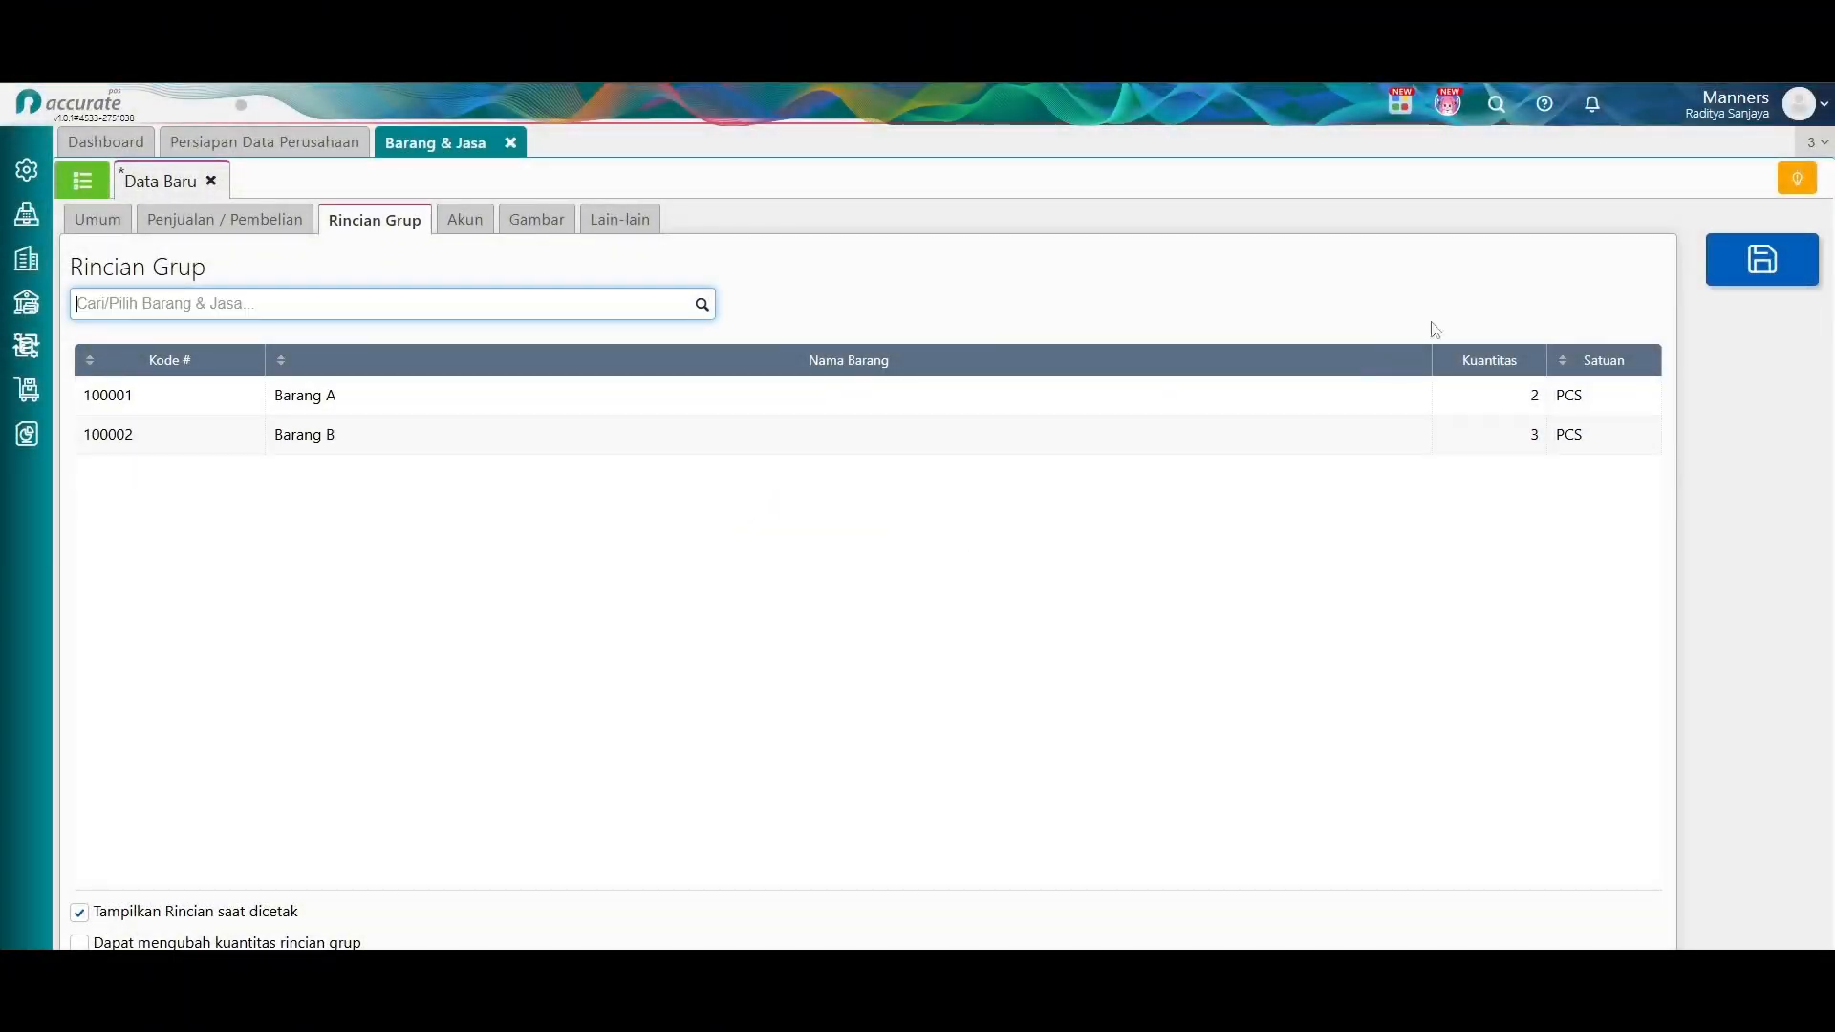
Save the group item Barang AB and return to the goods and services list.
click(1762, 259)
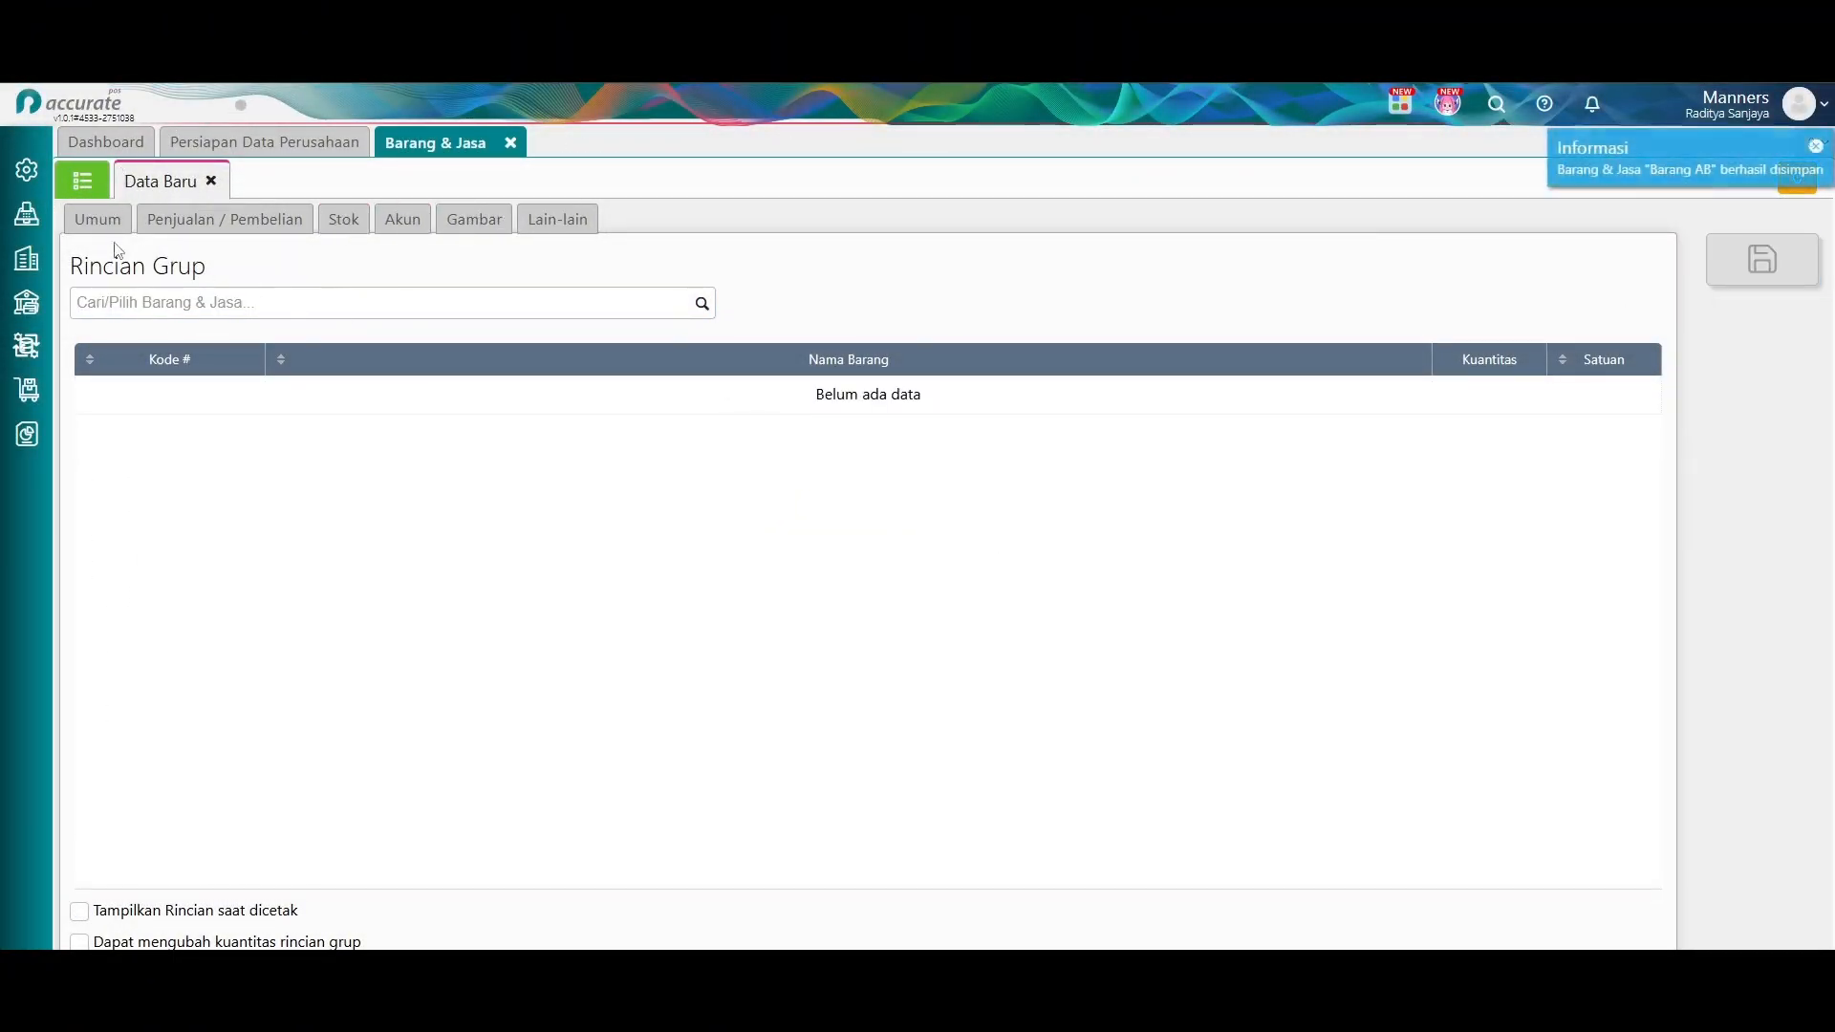
click(82, 181)
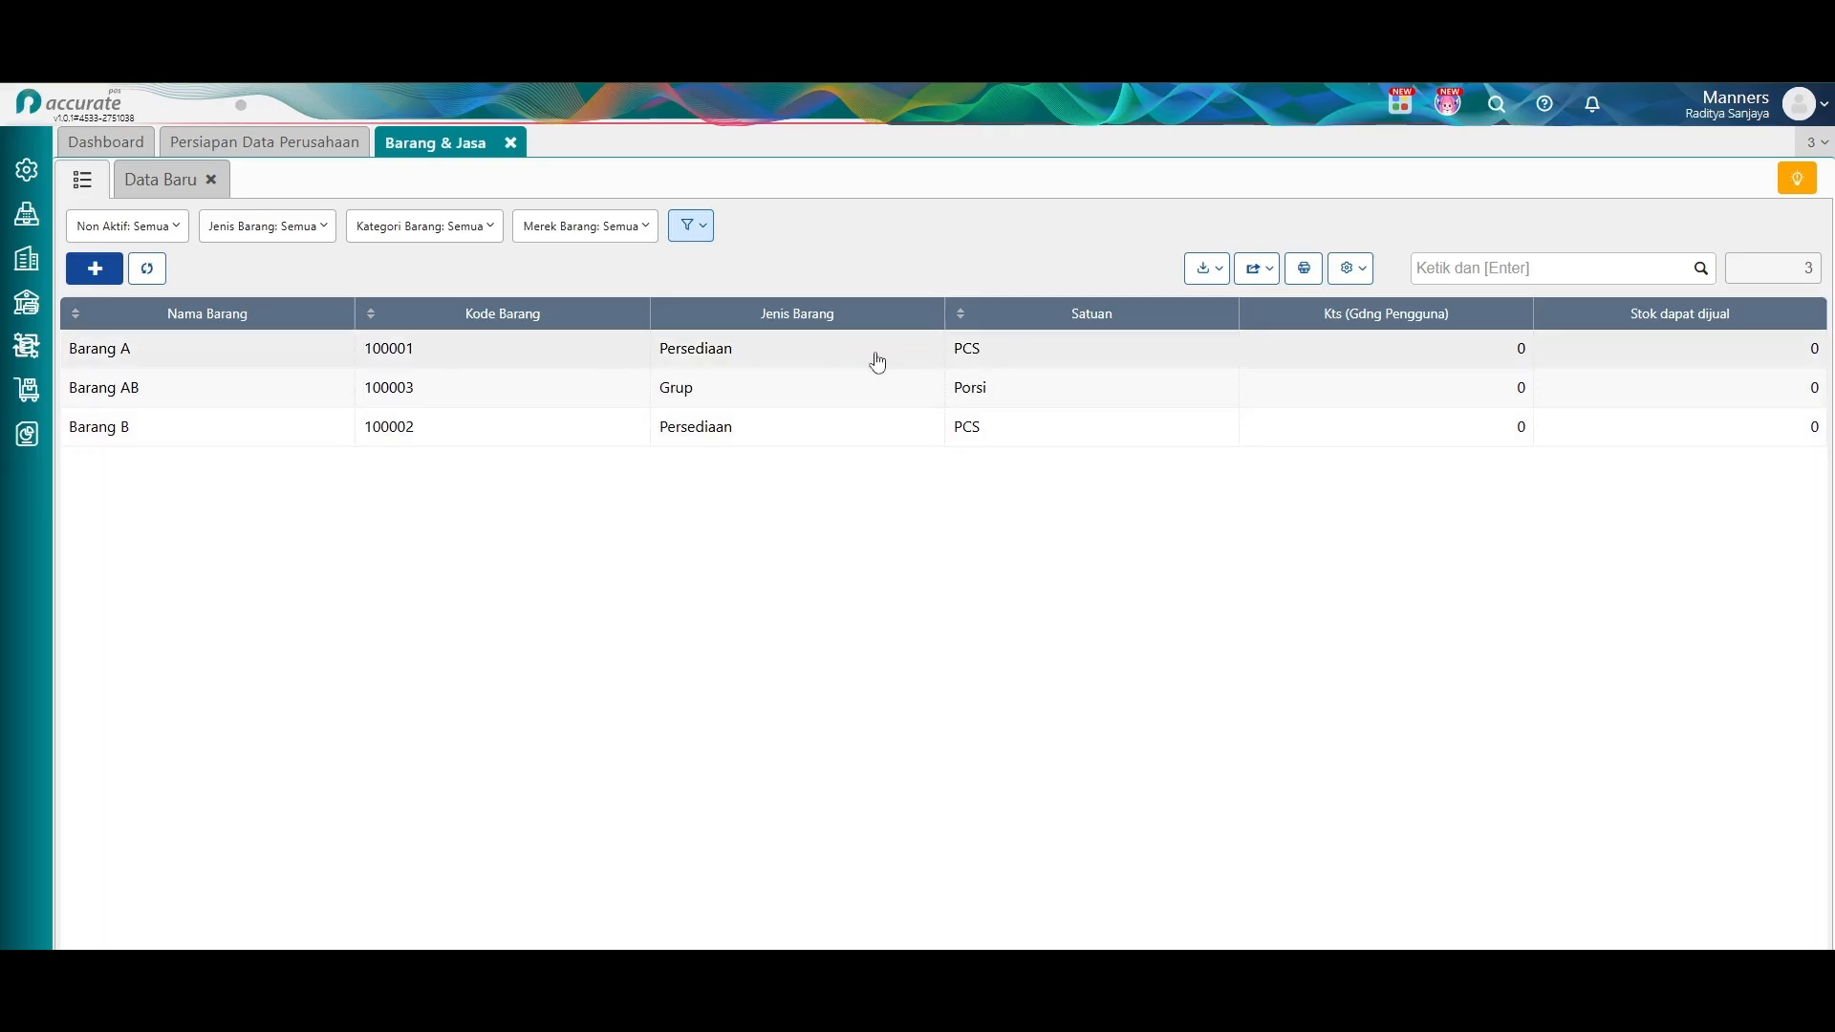
Try to delete Barang A from the goods and services records.
click(218, 361)
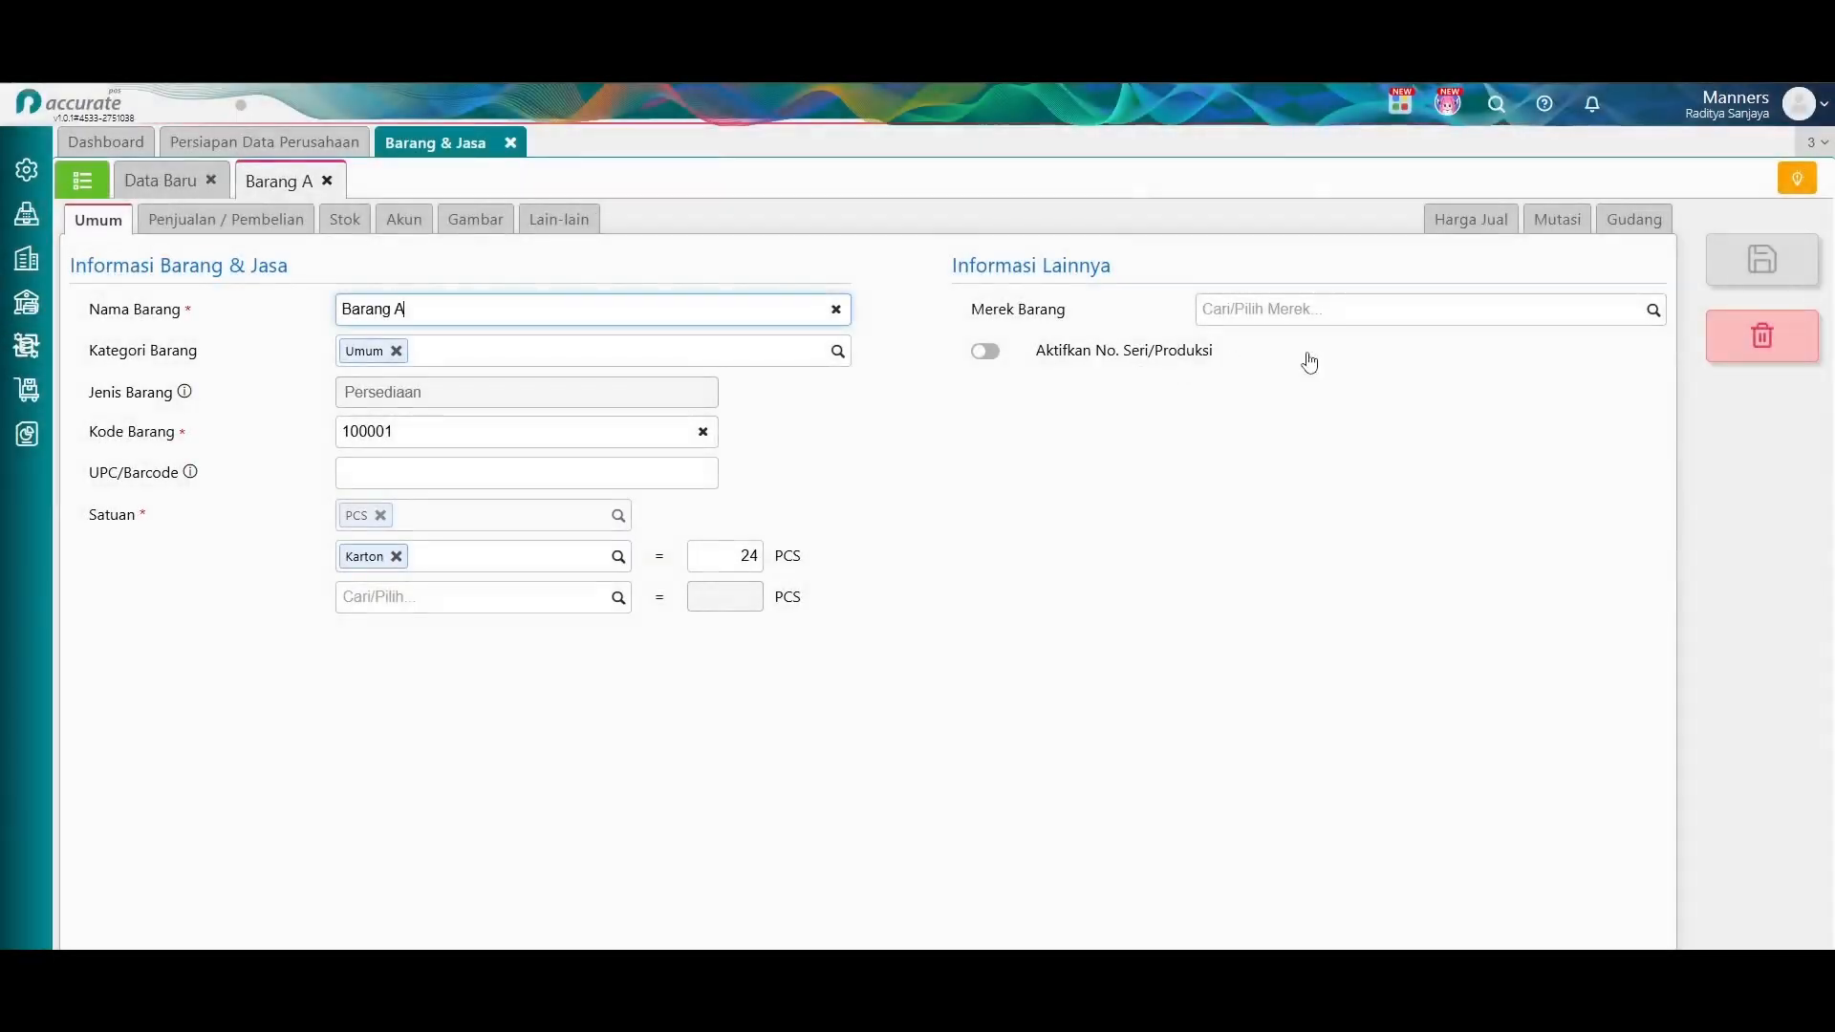
click(1762, 336)
click(1083, 581)
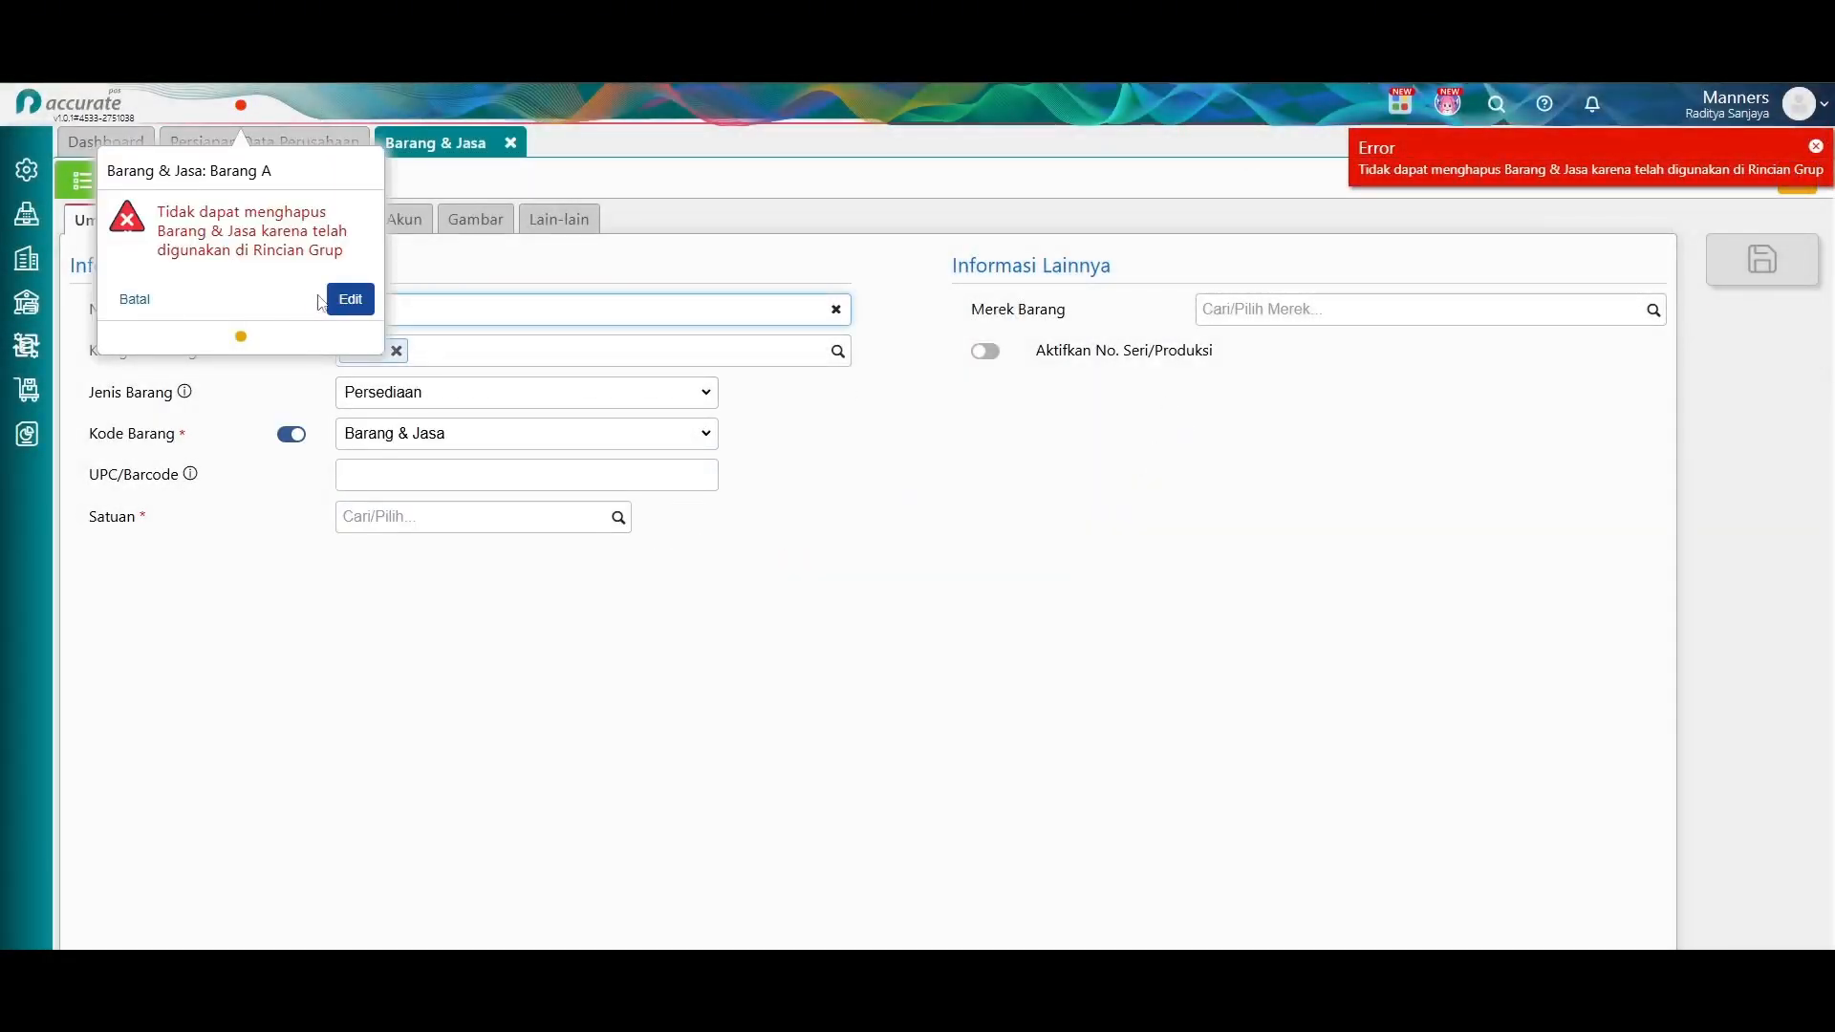
click(112, 300)
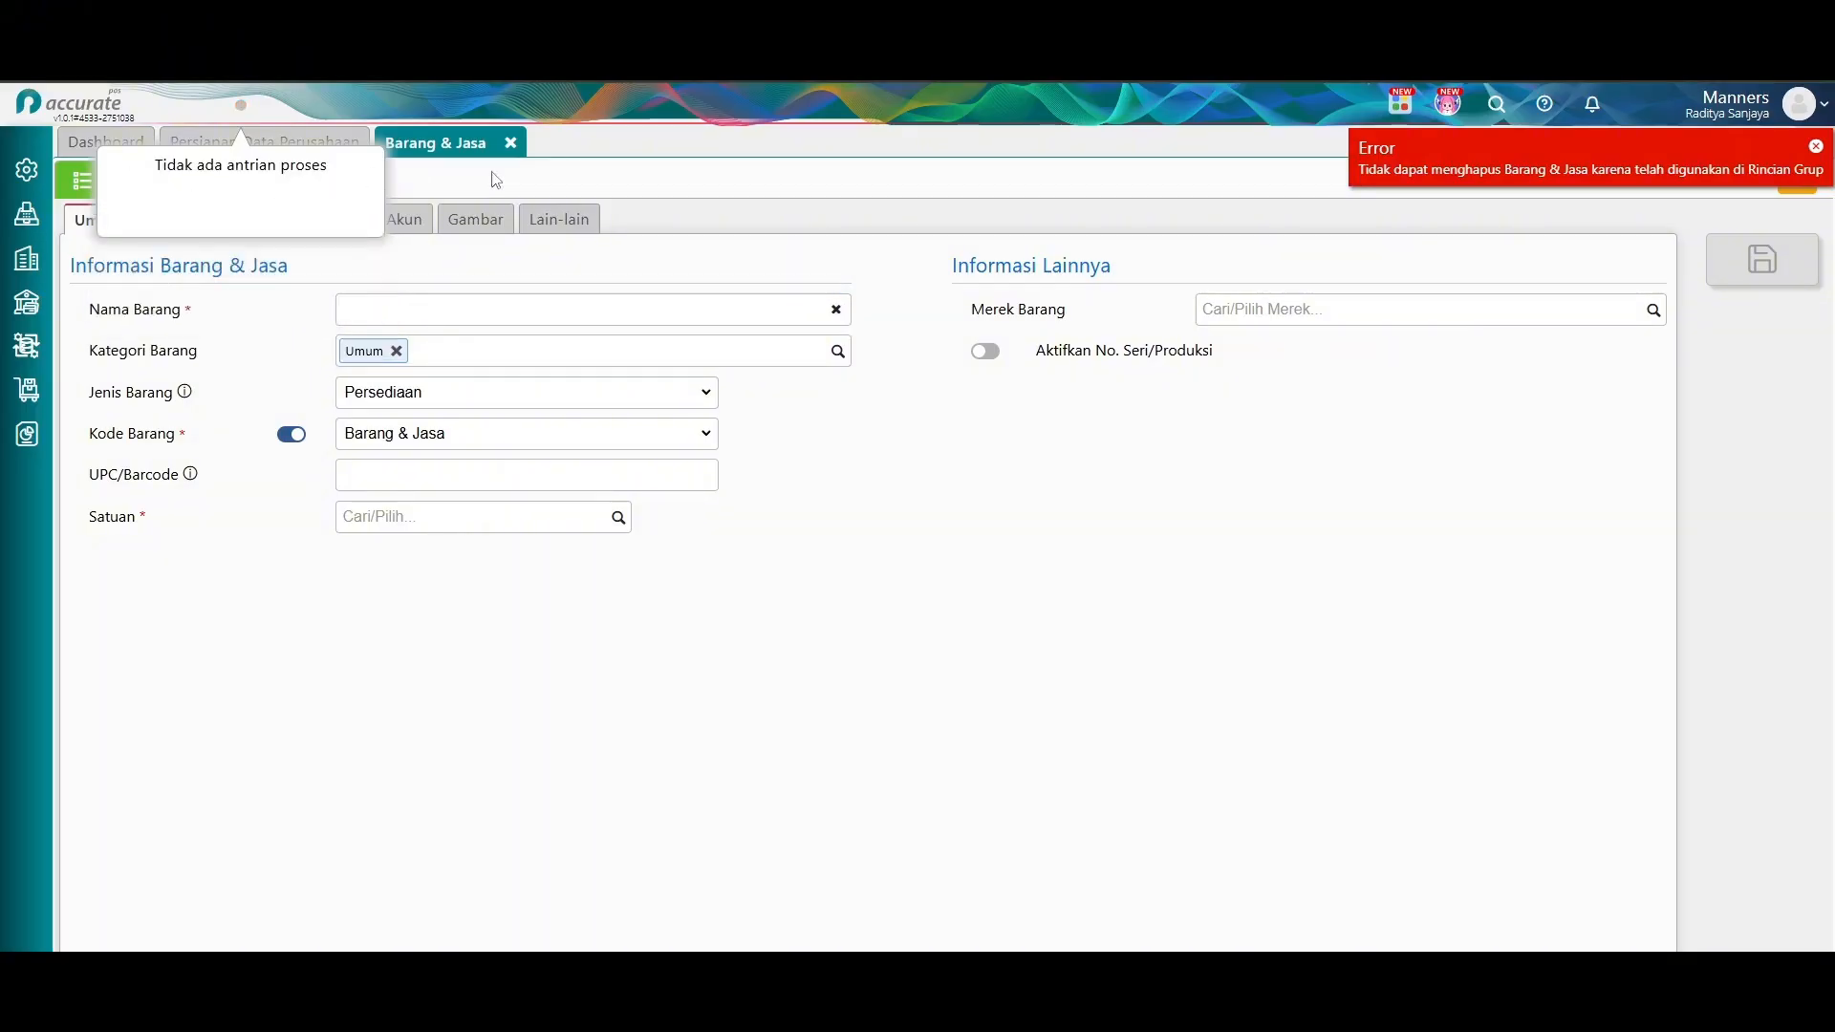
Delete the group item Barang AB.
click(84, 183)
click(167, 387)
click(1762, 337)
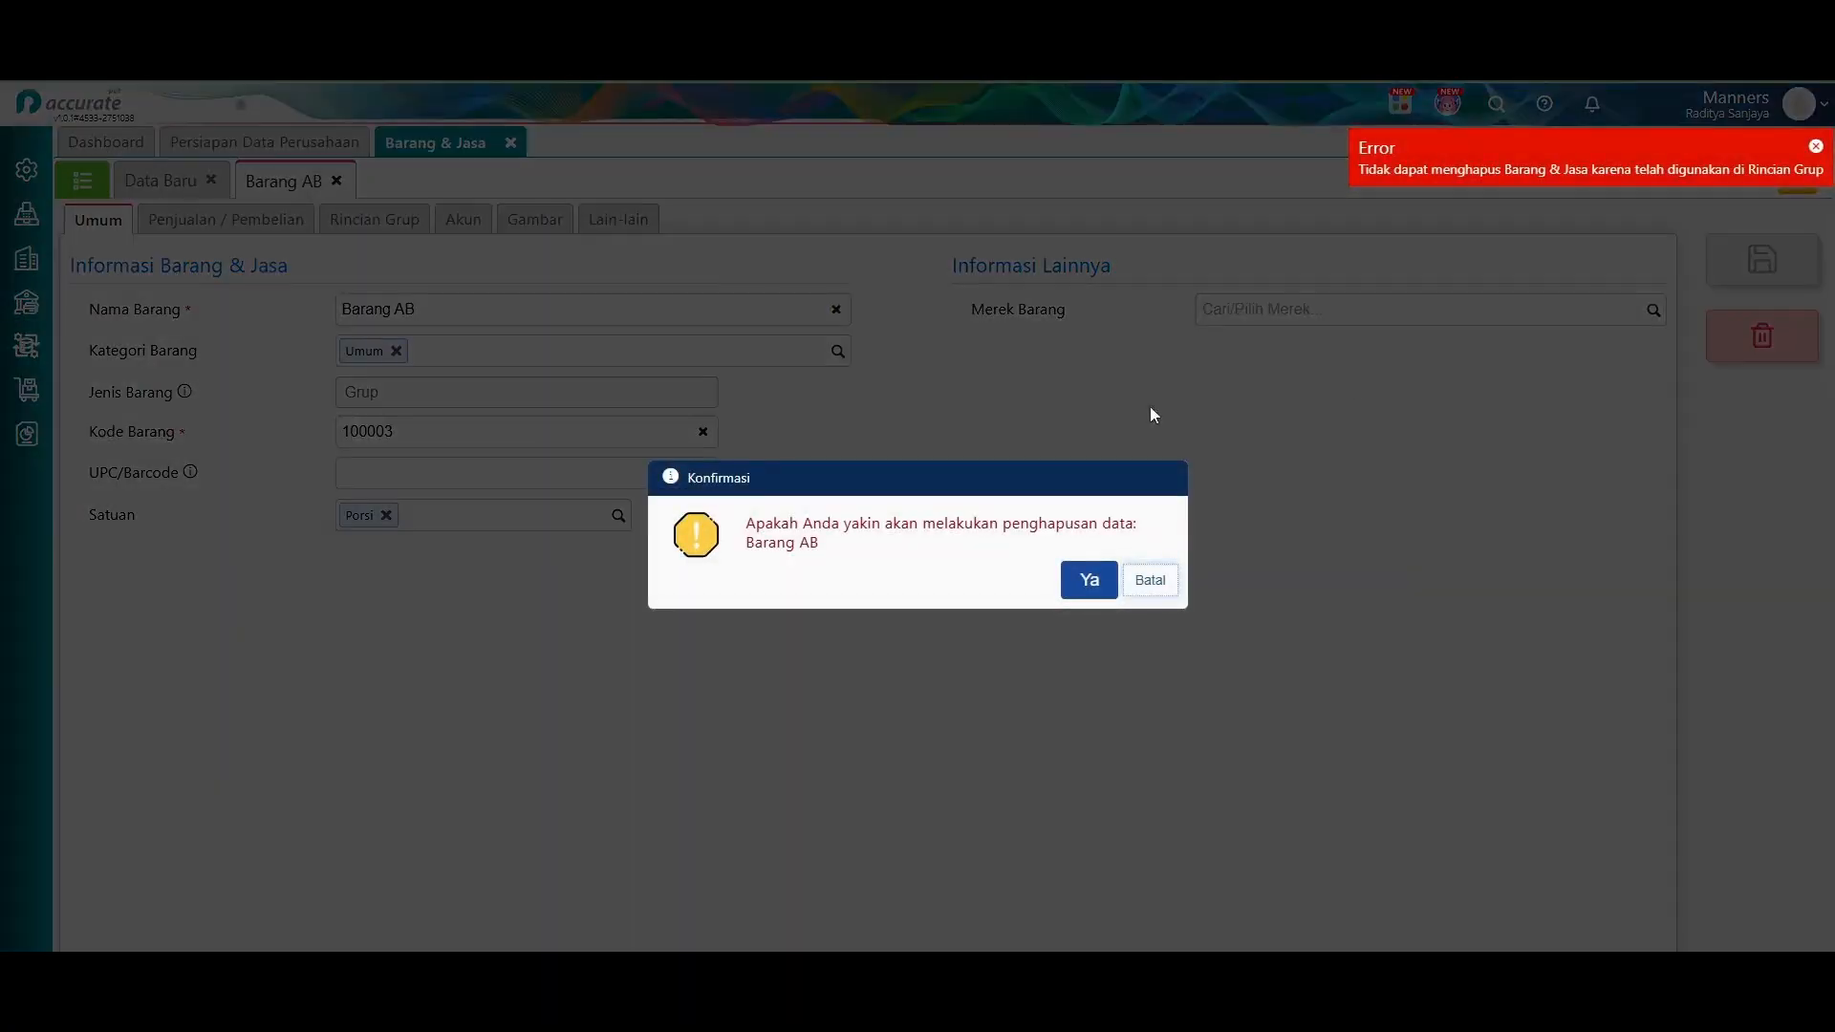
click(1093, 579)
Delete the item Barang A from the goods and services records.
click(84, 181)
click(256, 348)
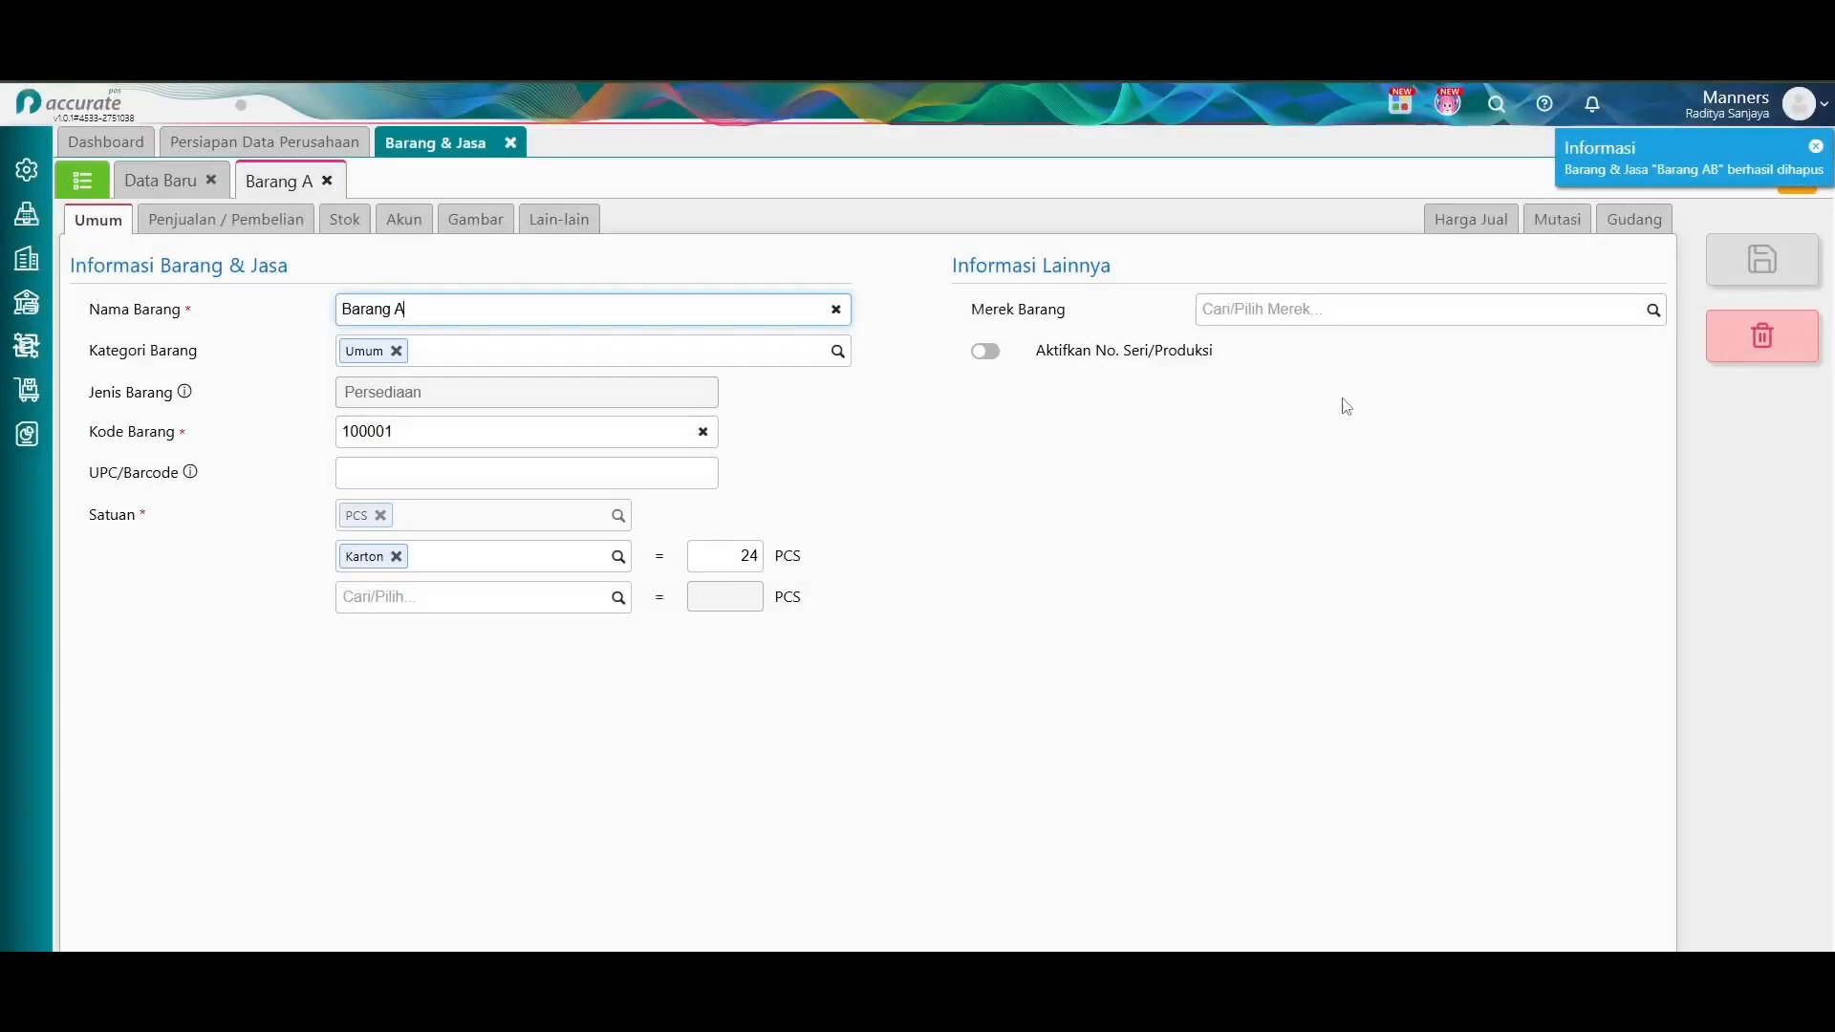
click(1761, 337)
click(1090, 578)
Delete the item Barang B and return to the goods and services list.
click(85, 182)
click(256, 348)
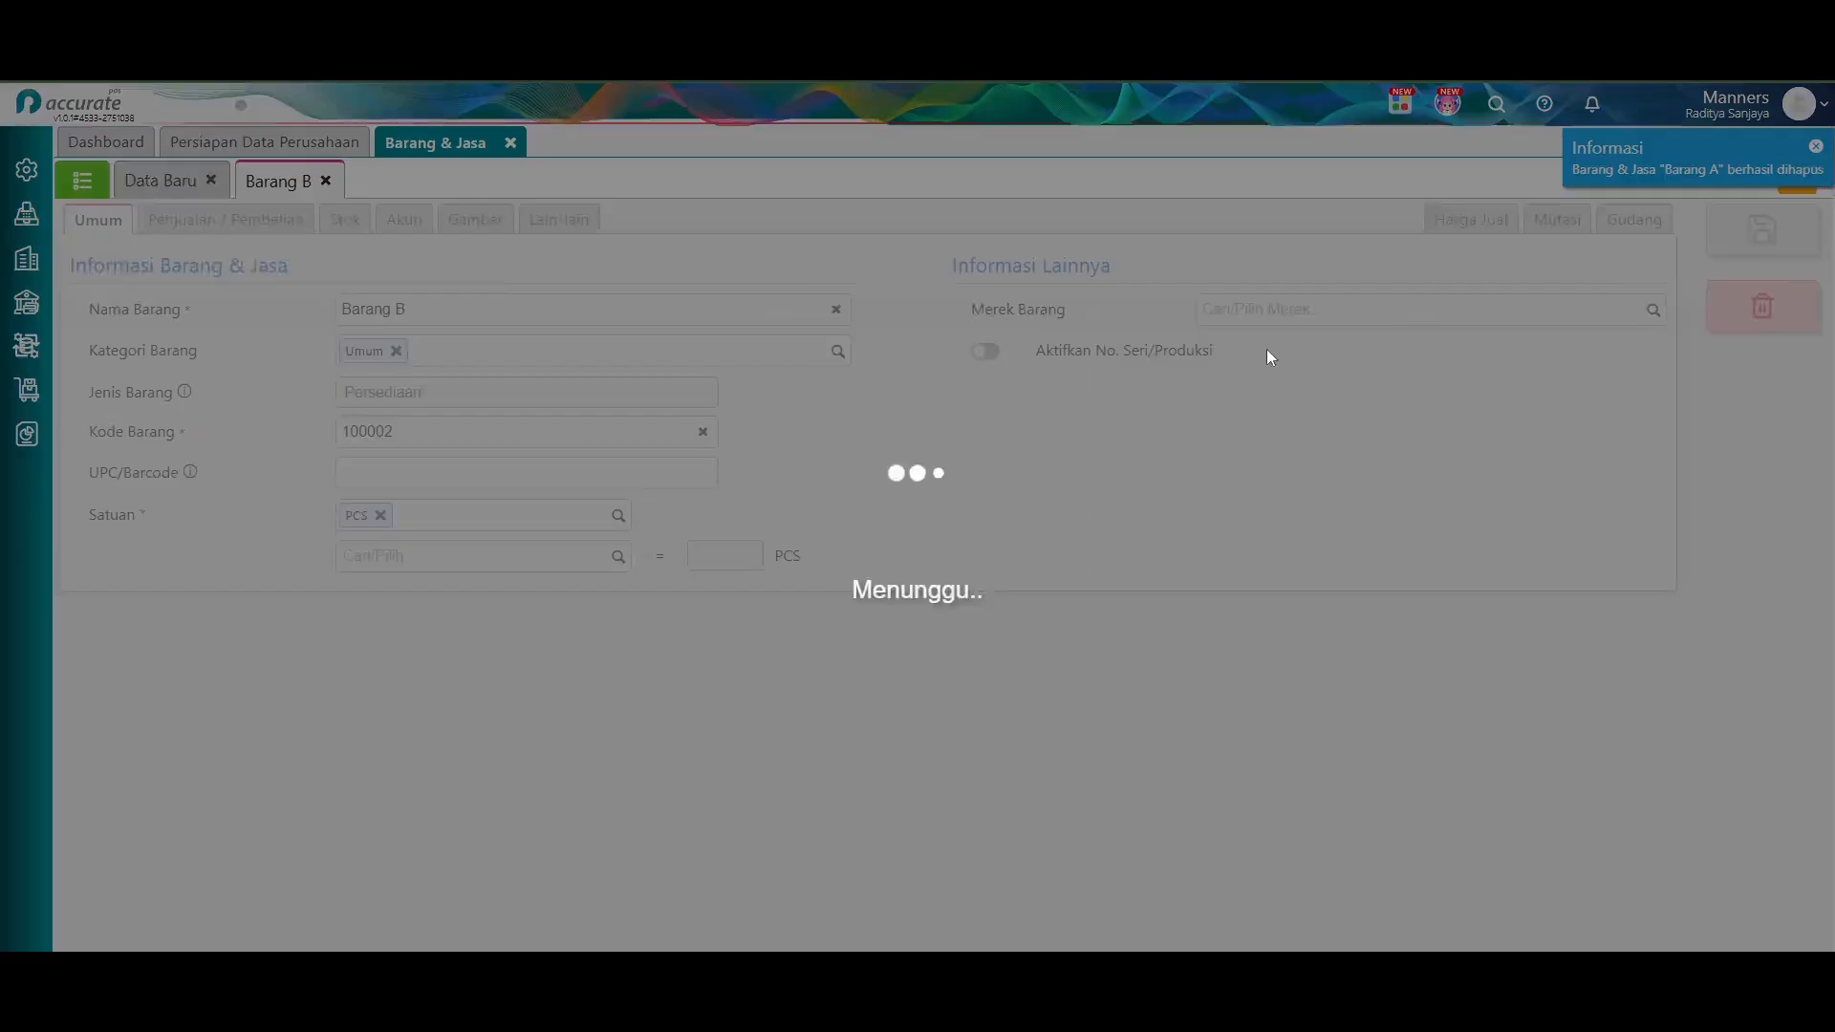
click(1762, 337)
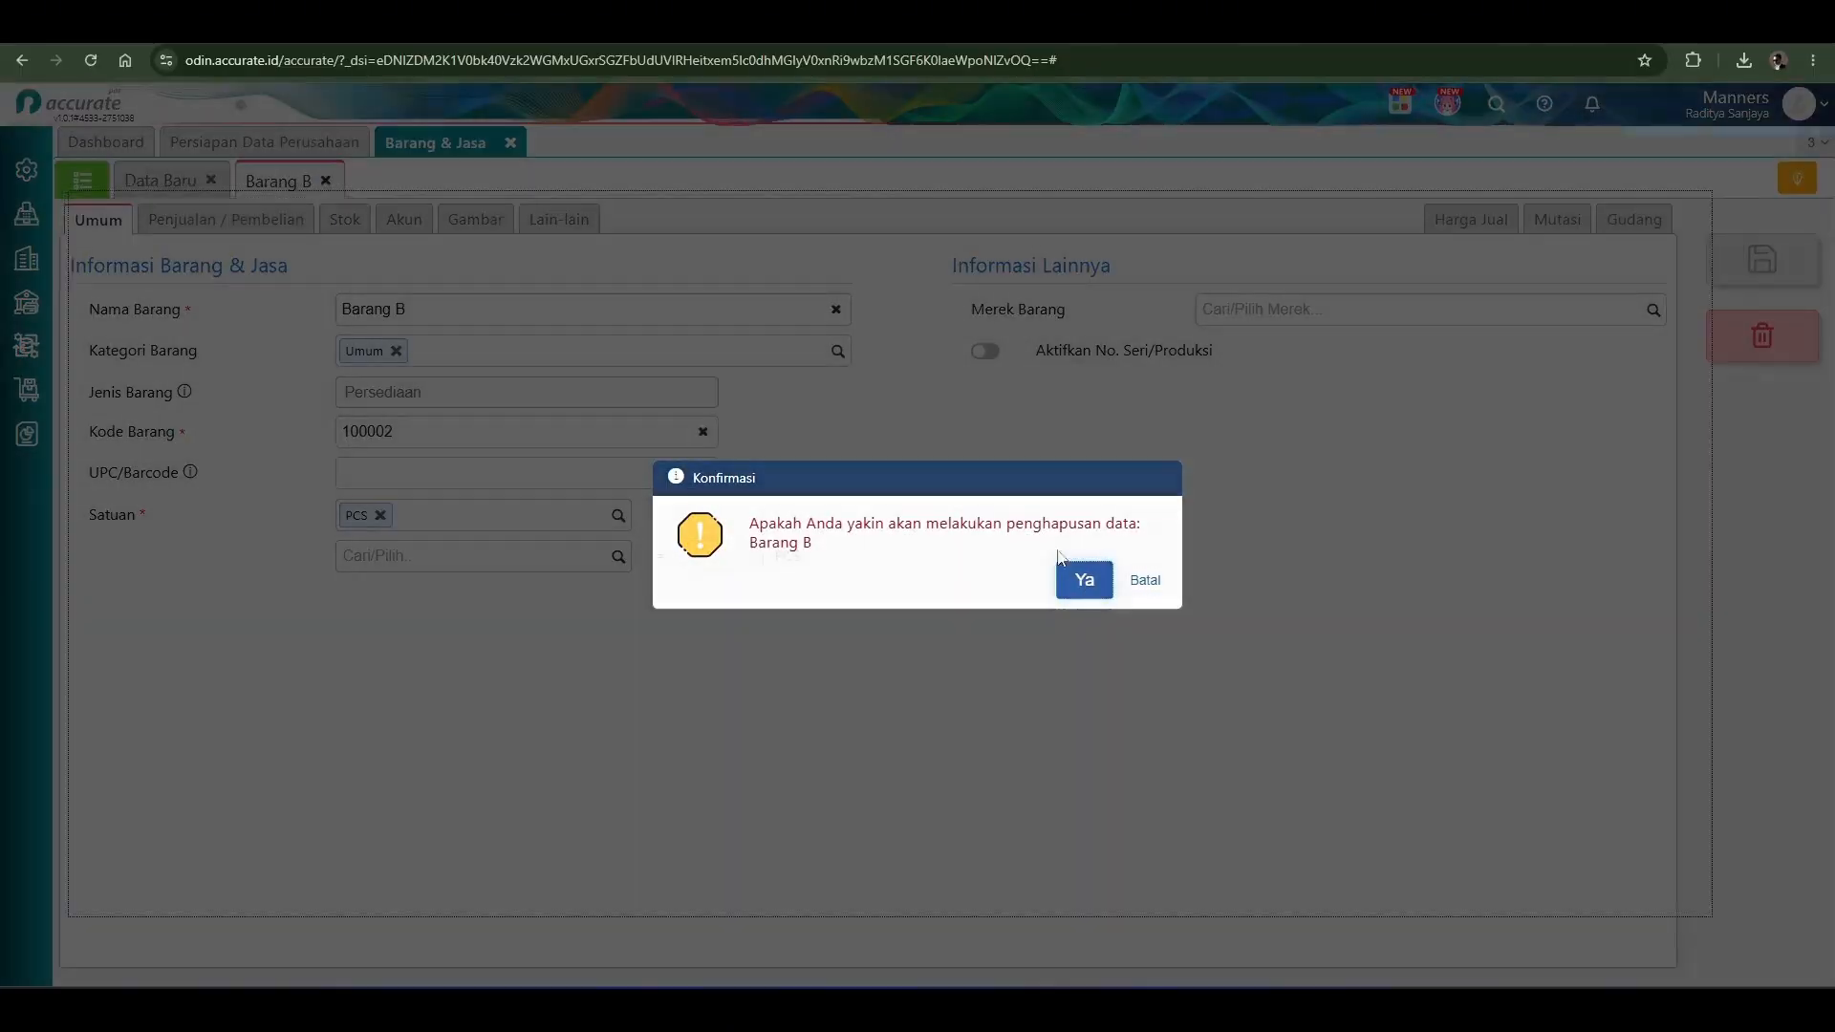
click(1087, 579)
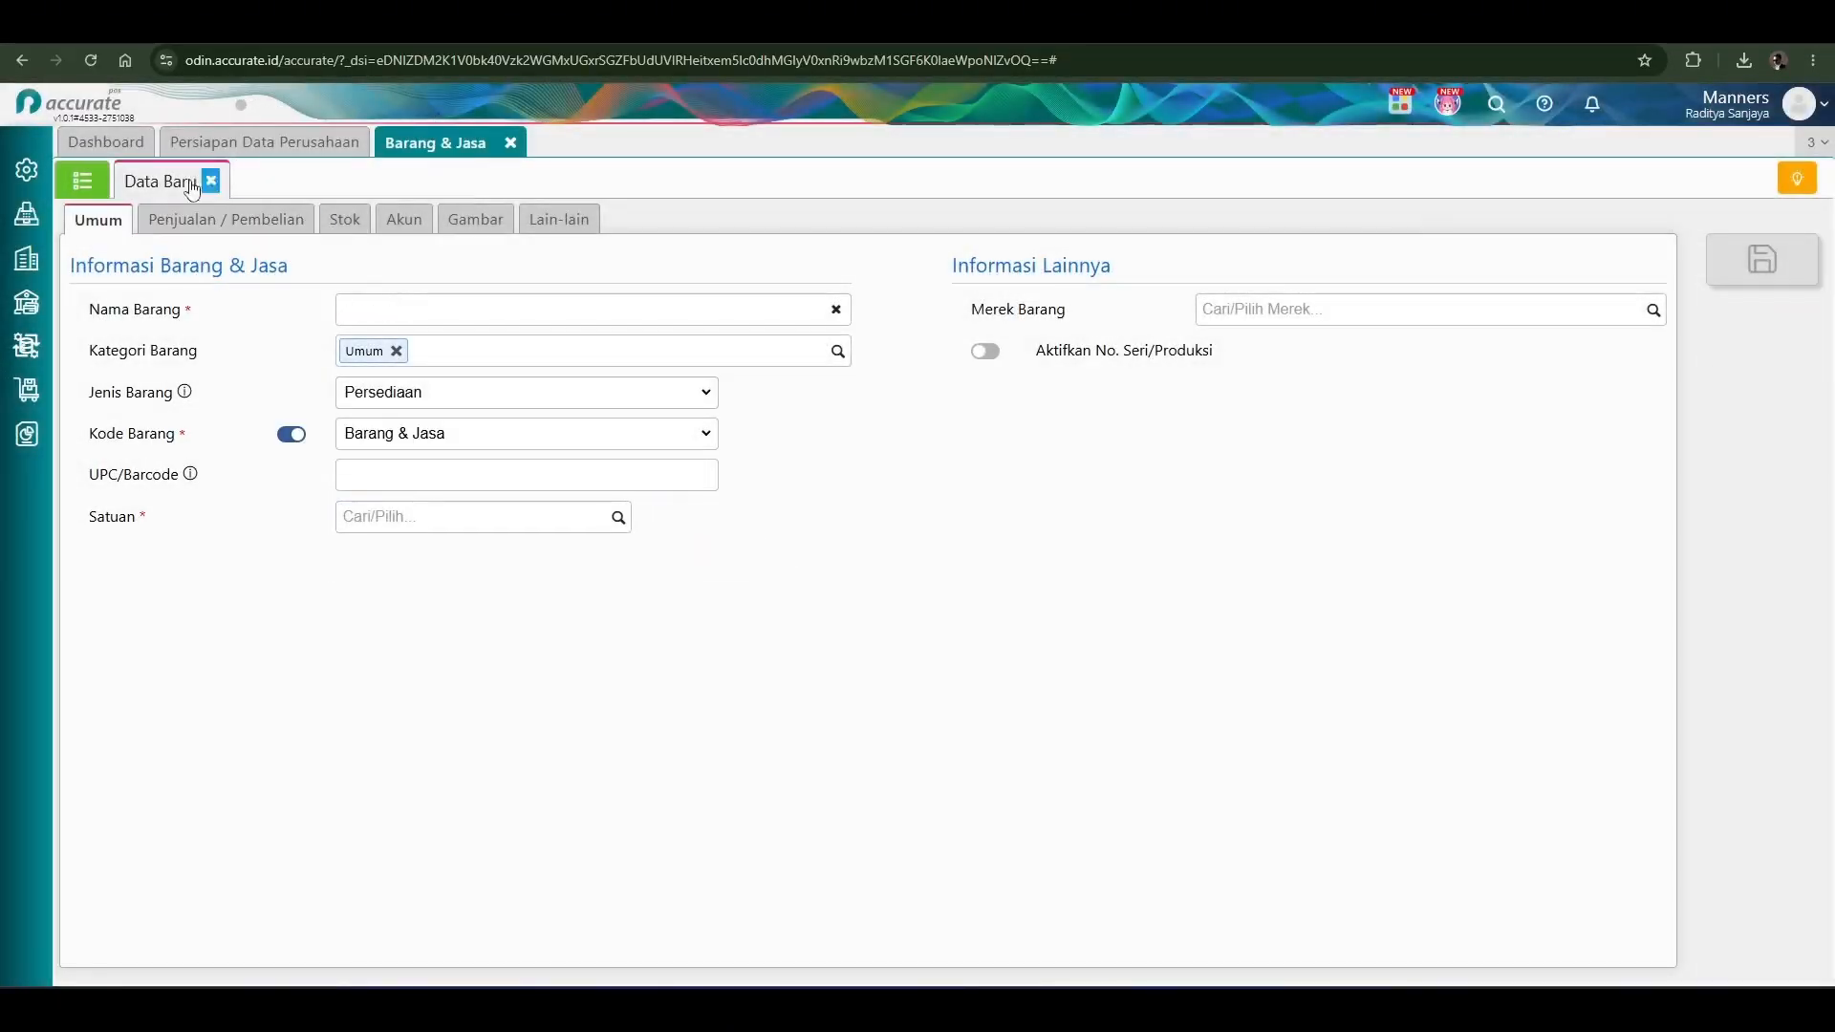
click(83, 180)
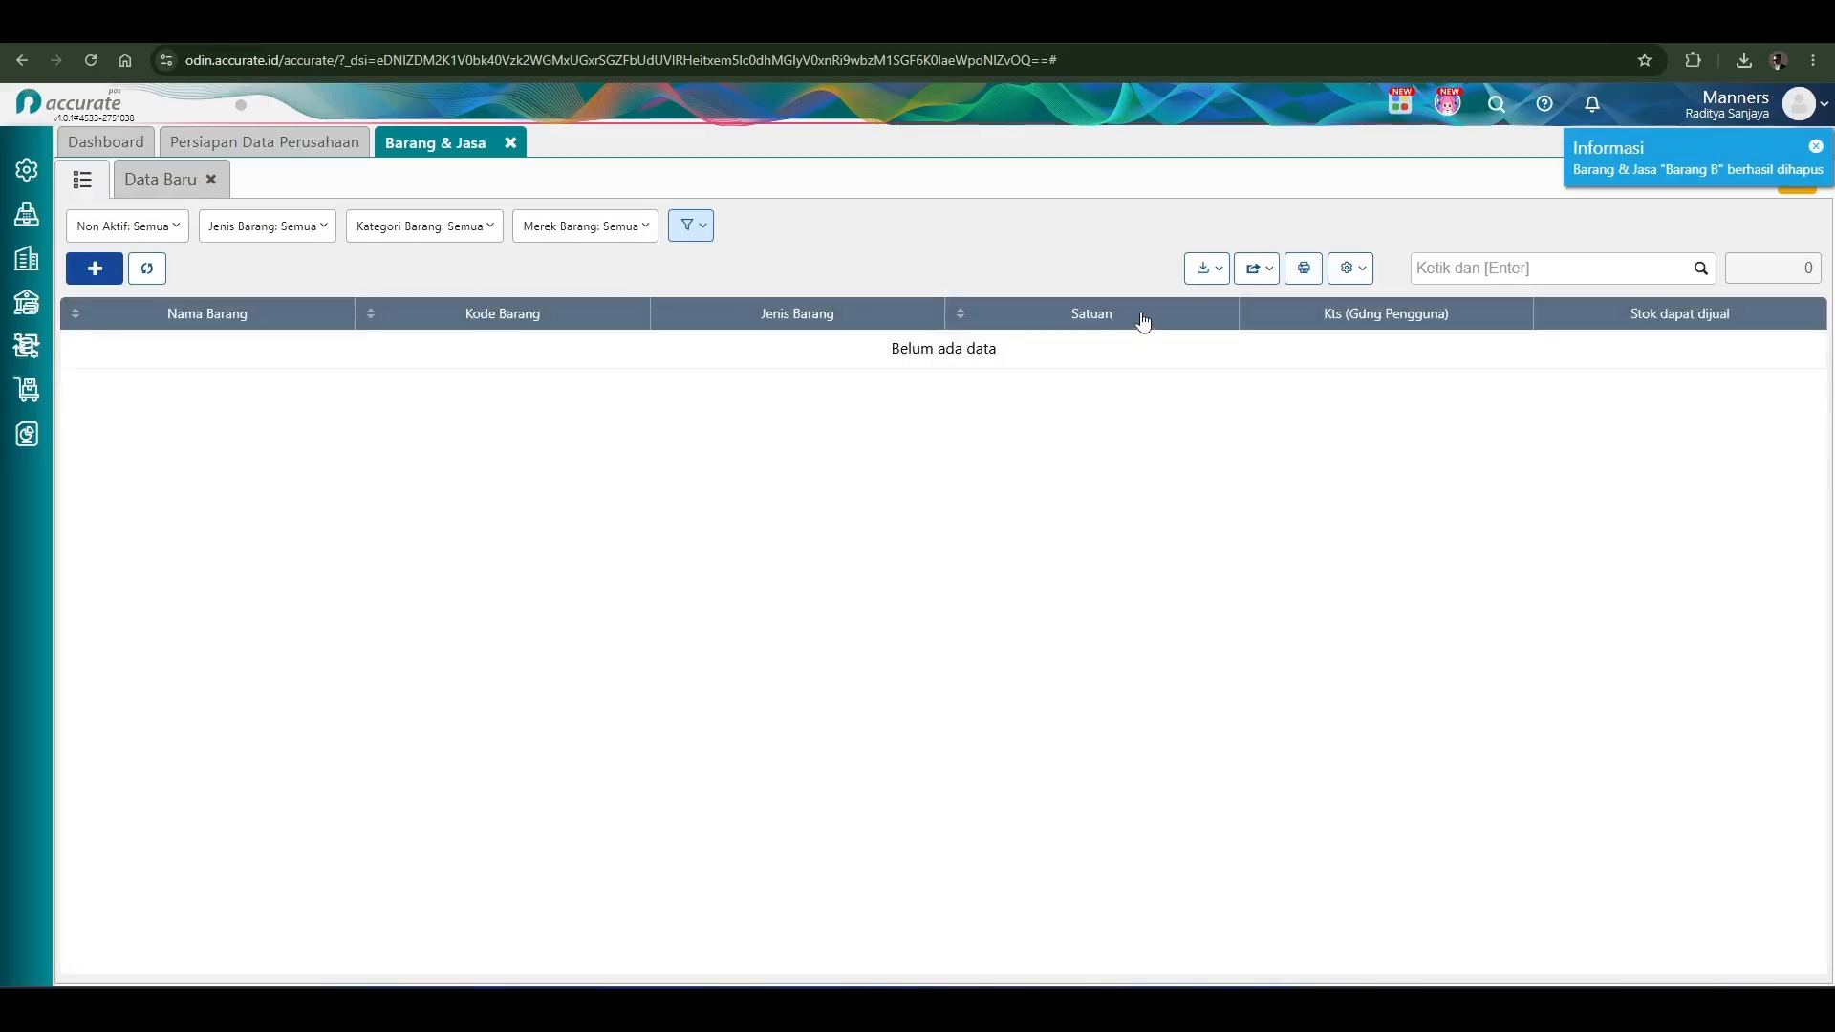
Download the sample Excel template for importing goods and services and open it in the spreadsheet editor.
click(1211, 275)
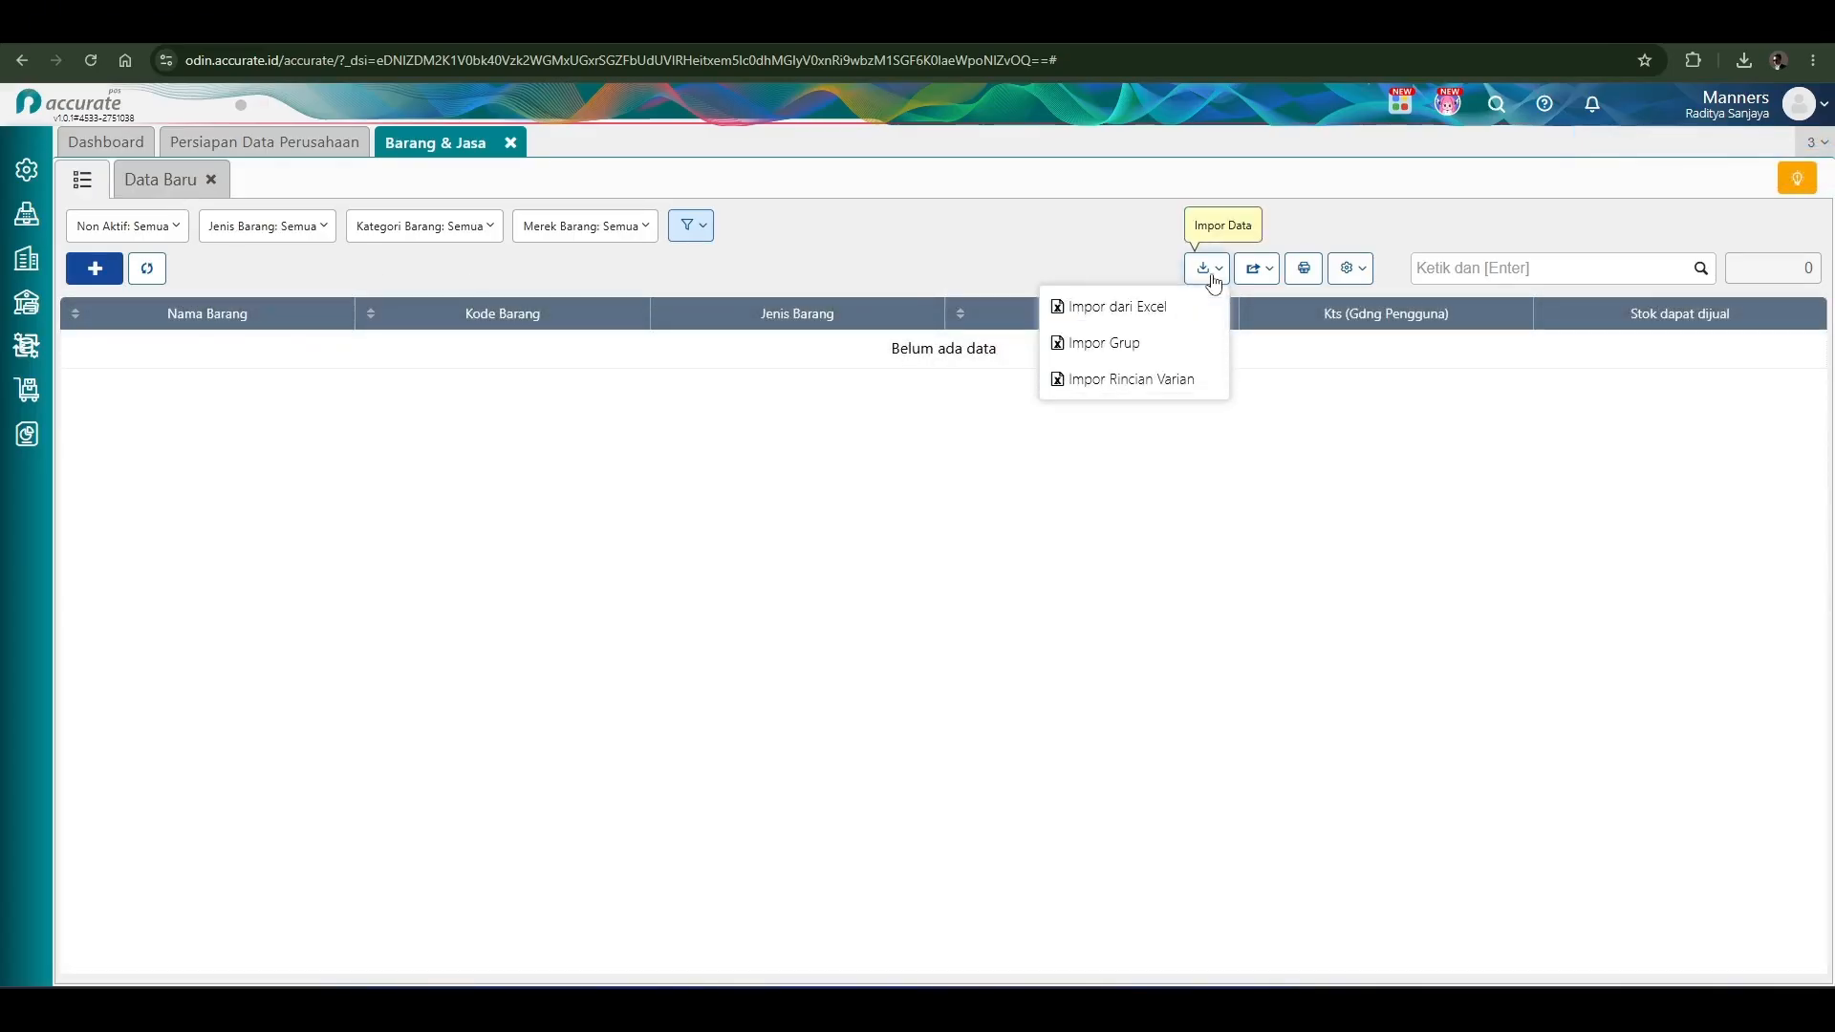
click(1143, 317)
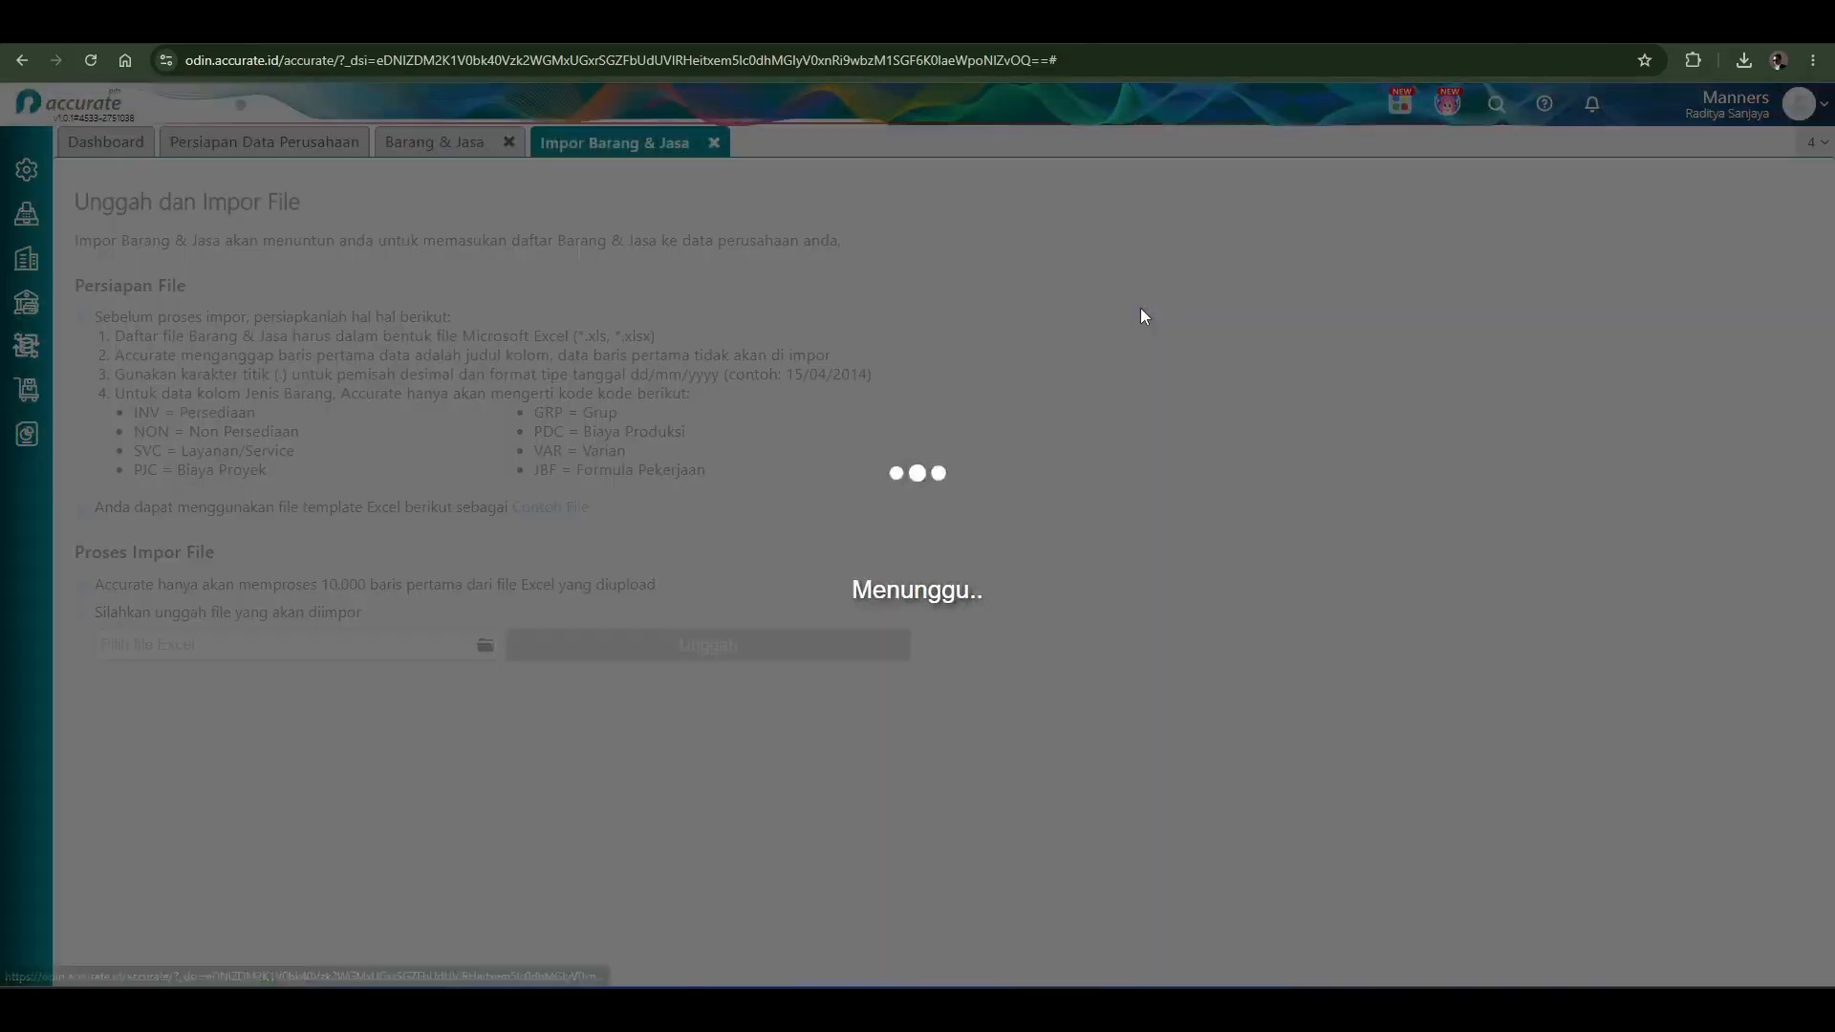
click(582, 514)
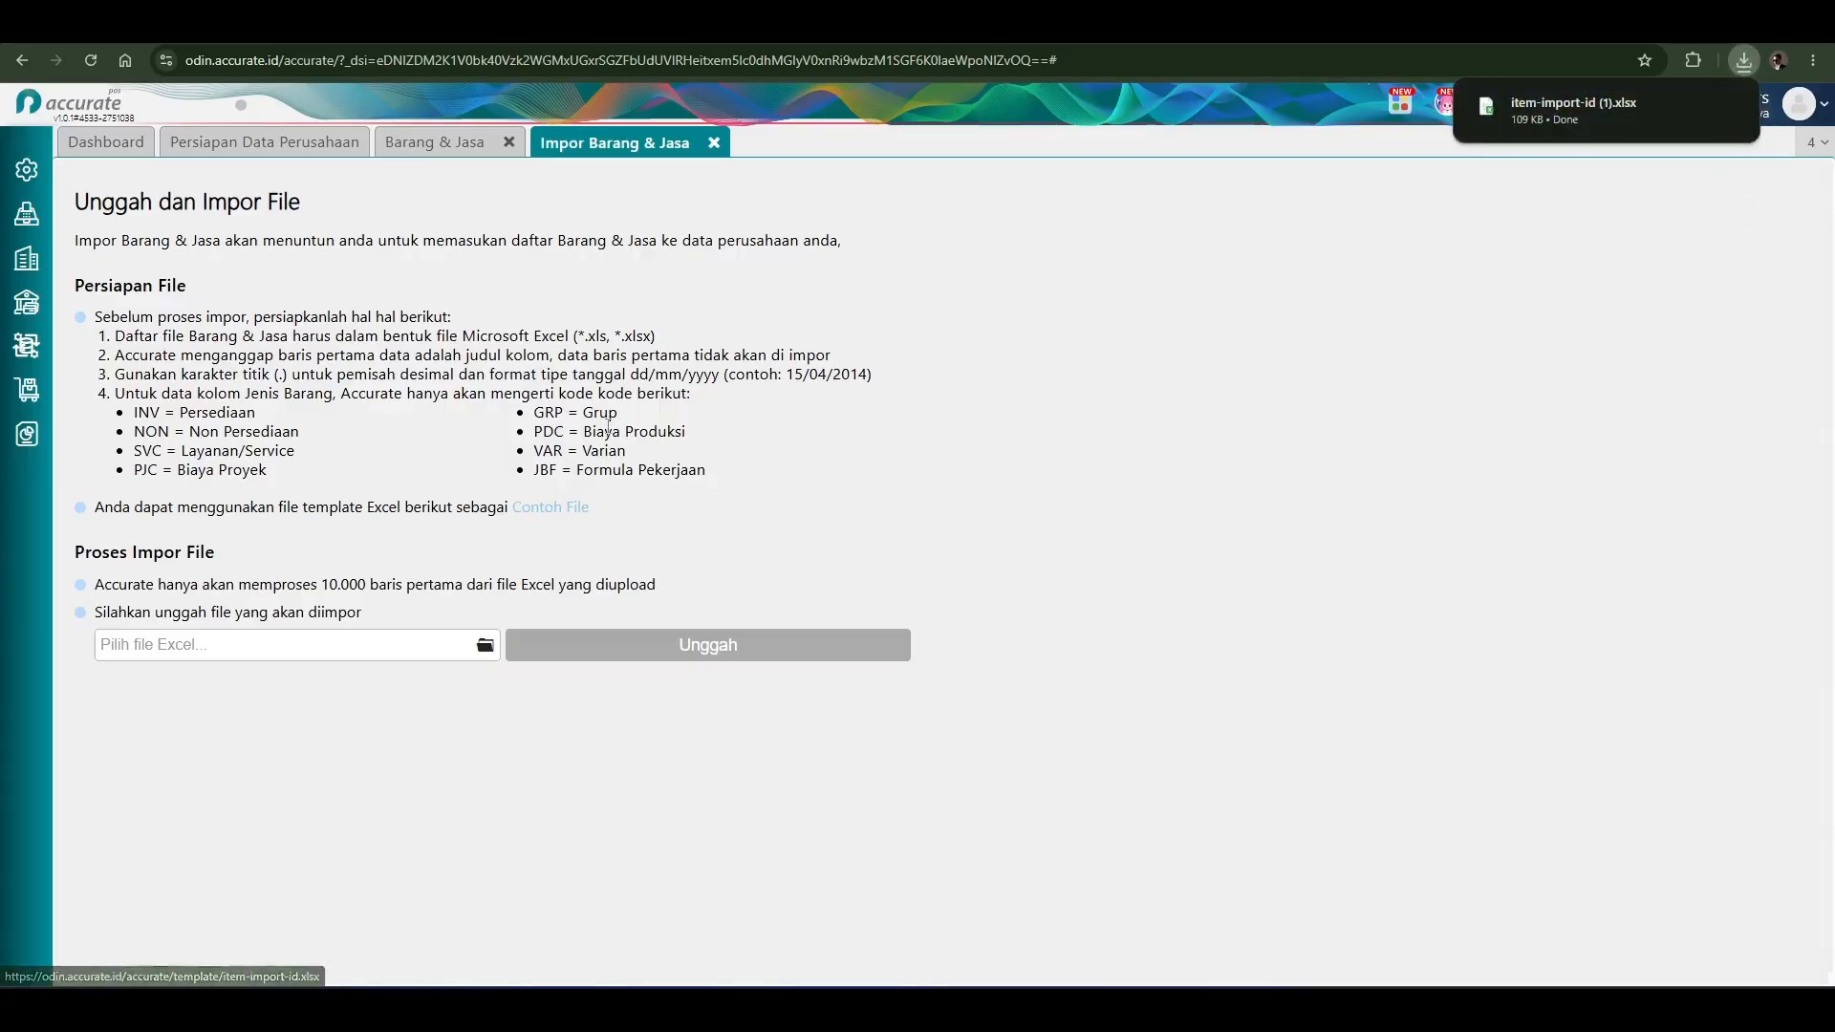
click(1539, 107)
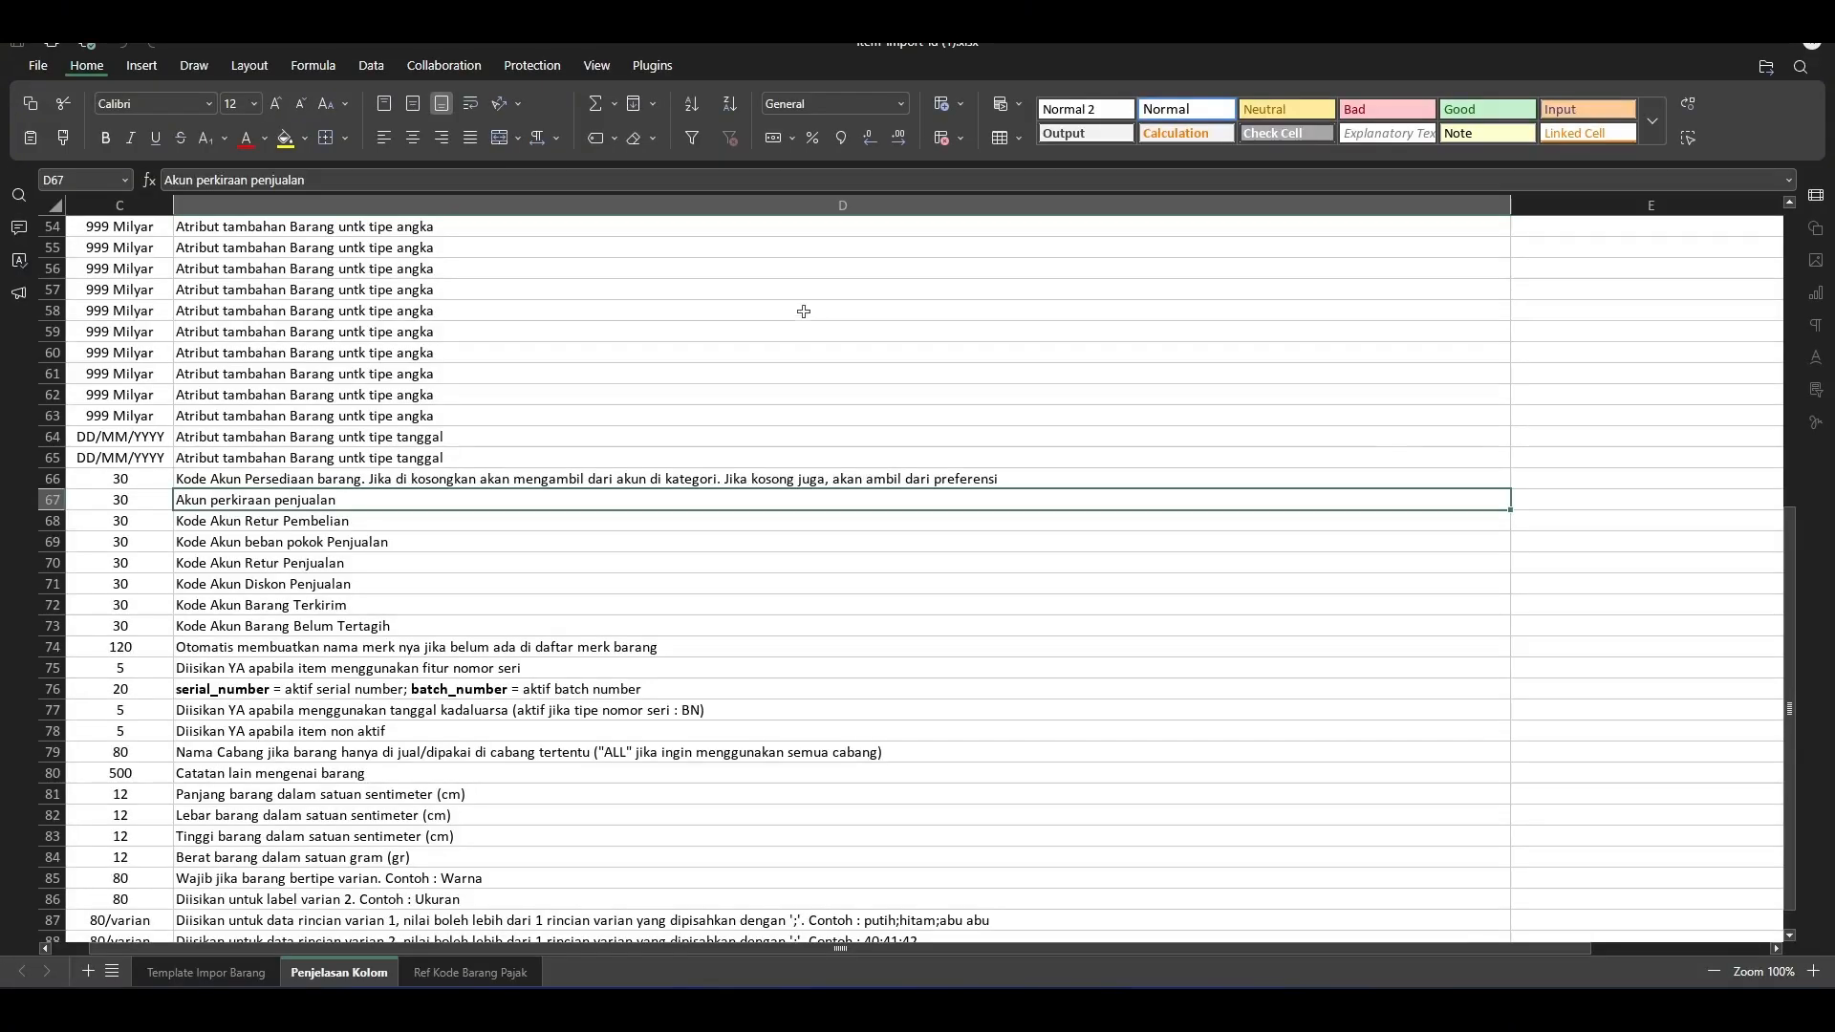
Set the font size of the entire Template Impor Barang sheet to 10.
click(206, 972)
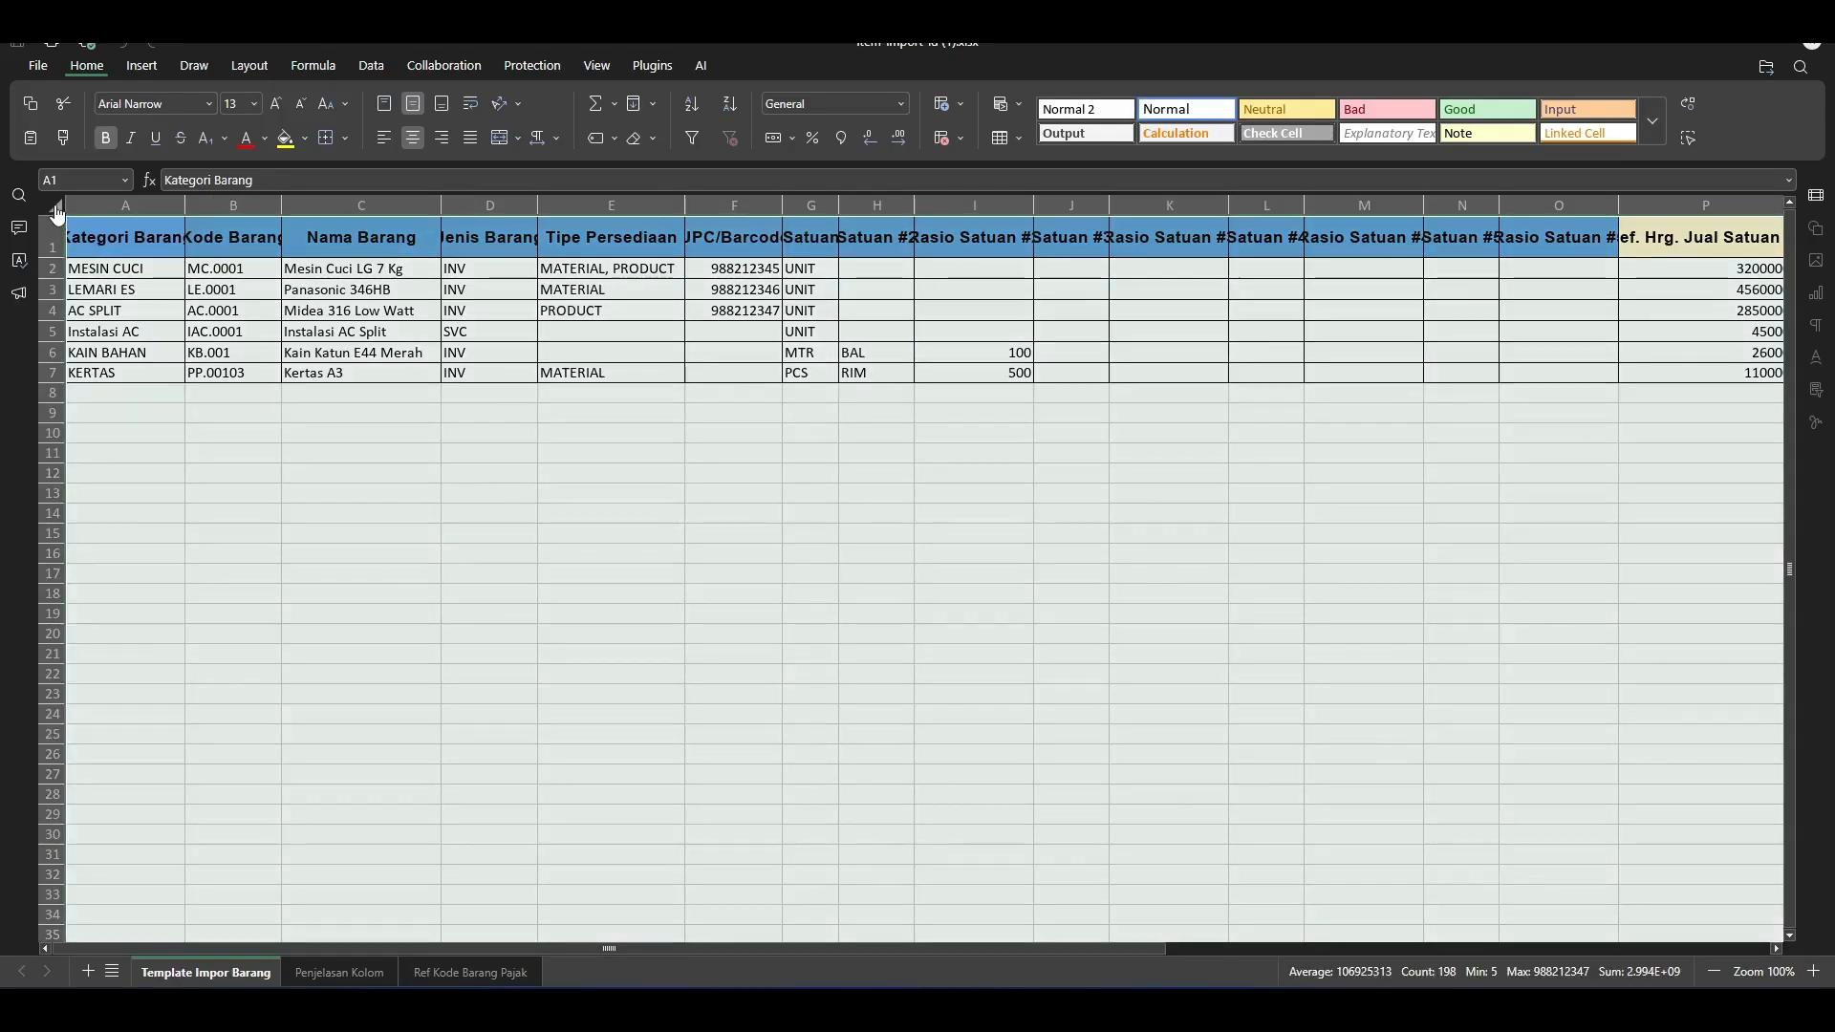
click(54, 206)
click(255, 105)
click(246, 185)
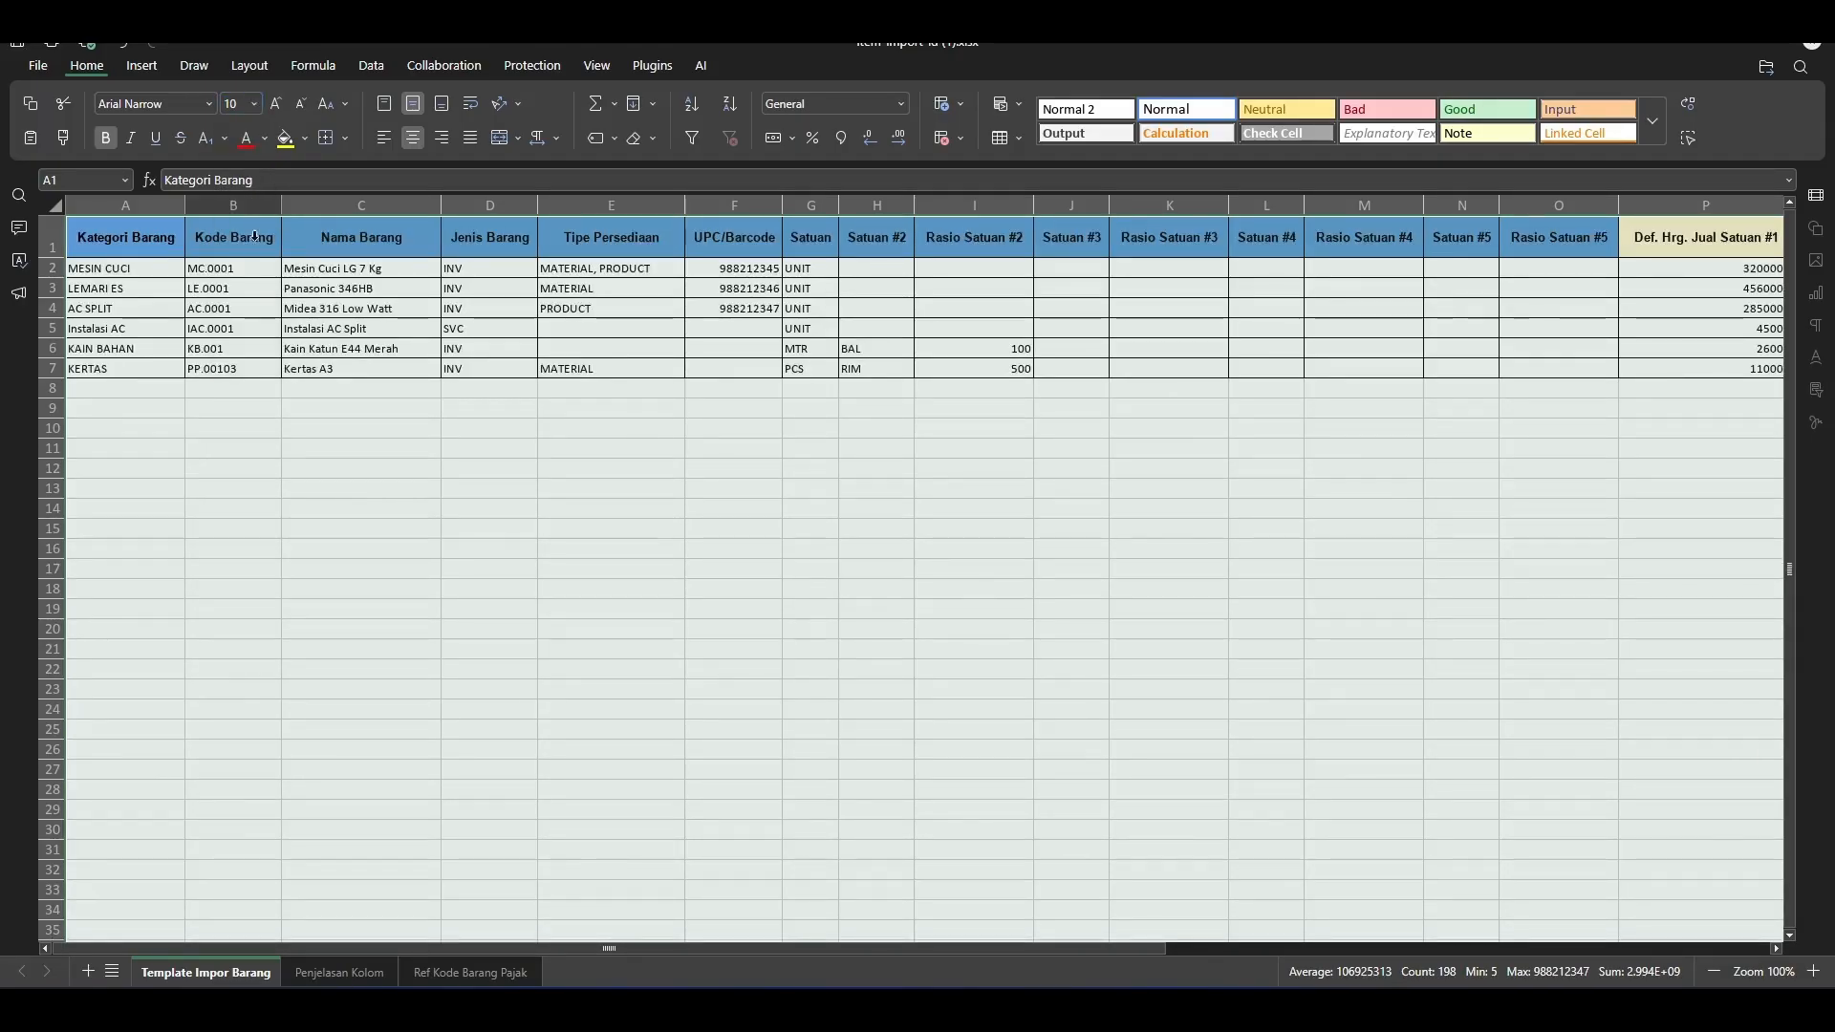
Examine the Penjelasan Kolom explanations for Kategori Barang and Kode Barang alongside the matching columns in the Template Impor Barang sheet.
click(332, 975)
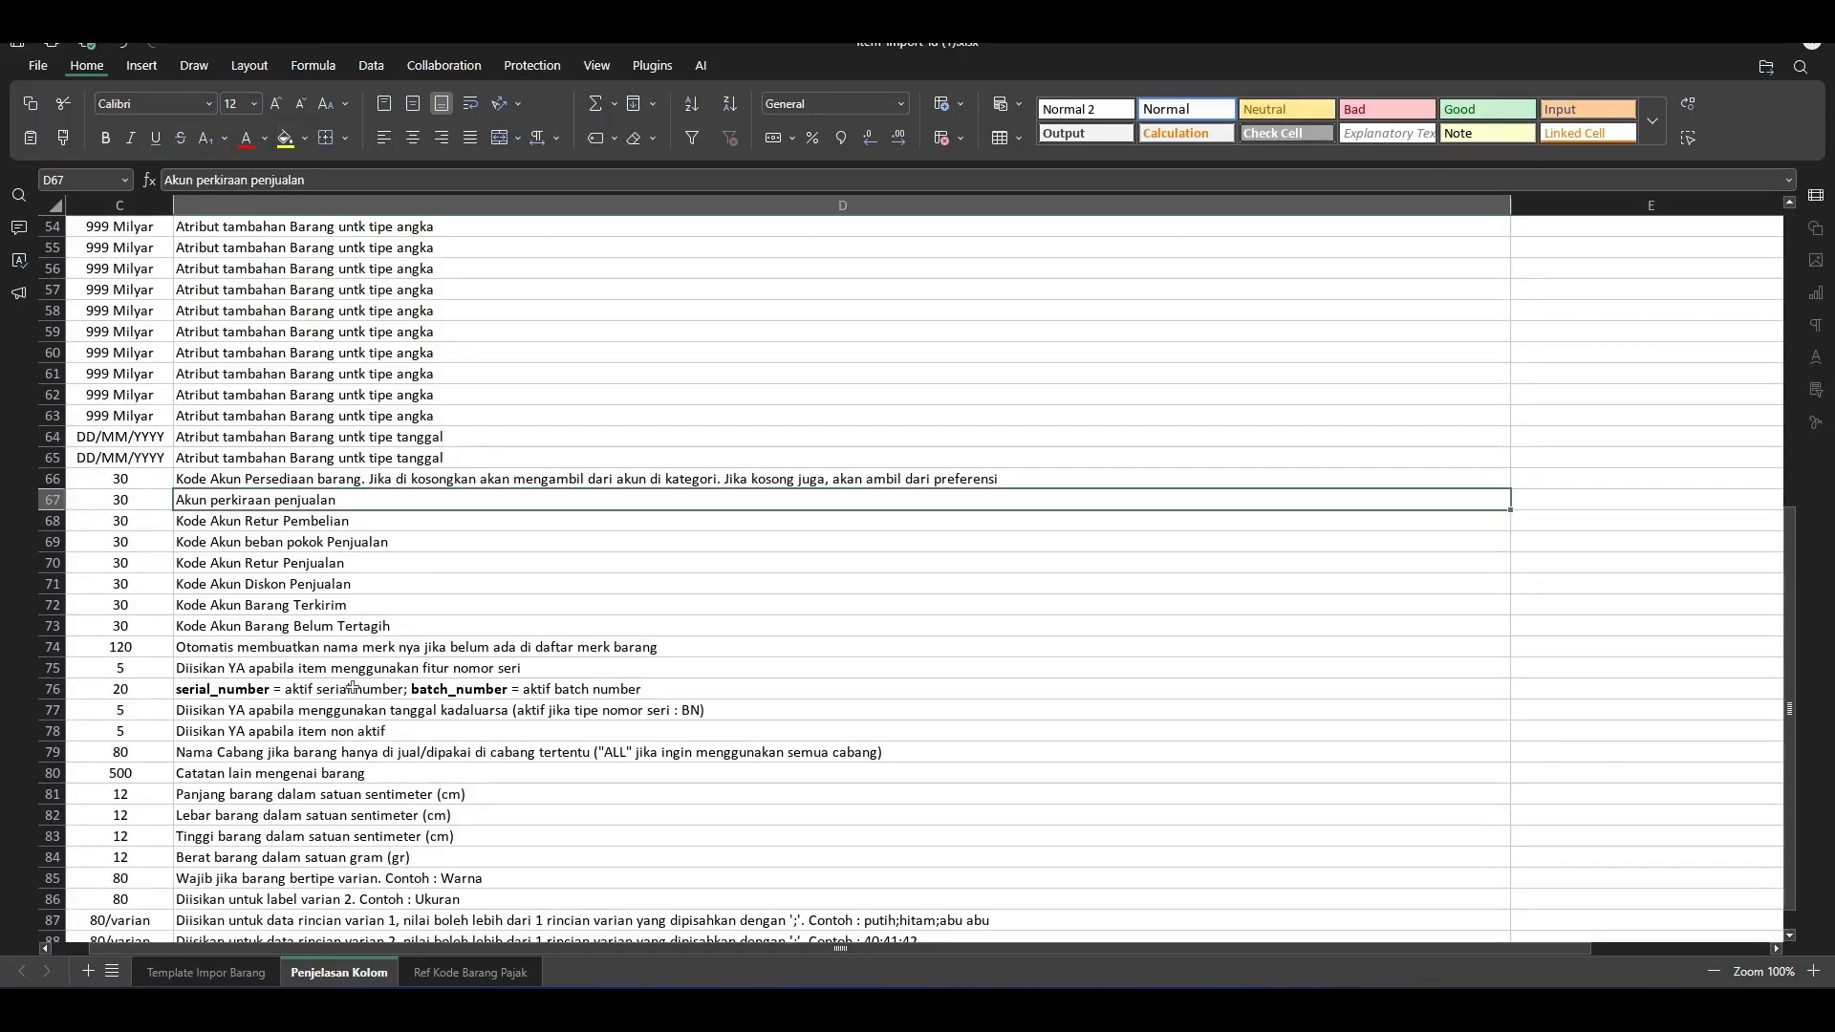
scroll(351, 688, up, 15)
key(ctrl+Page_Up)
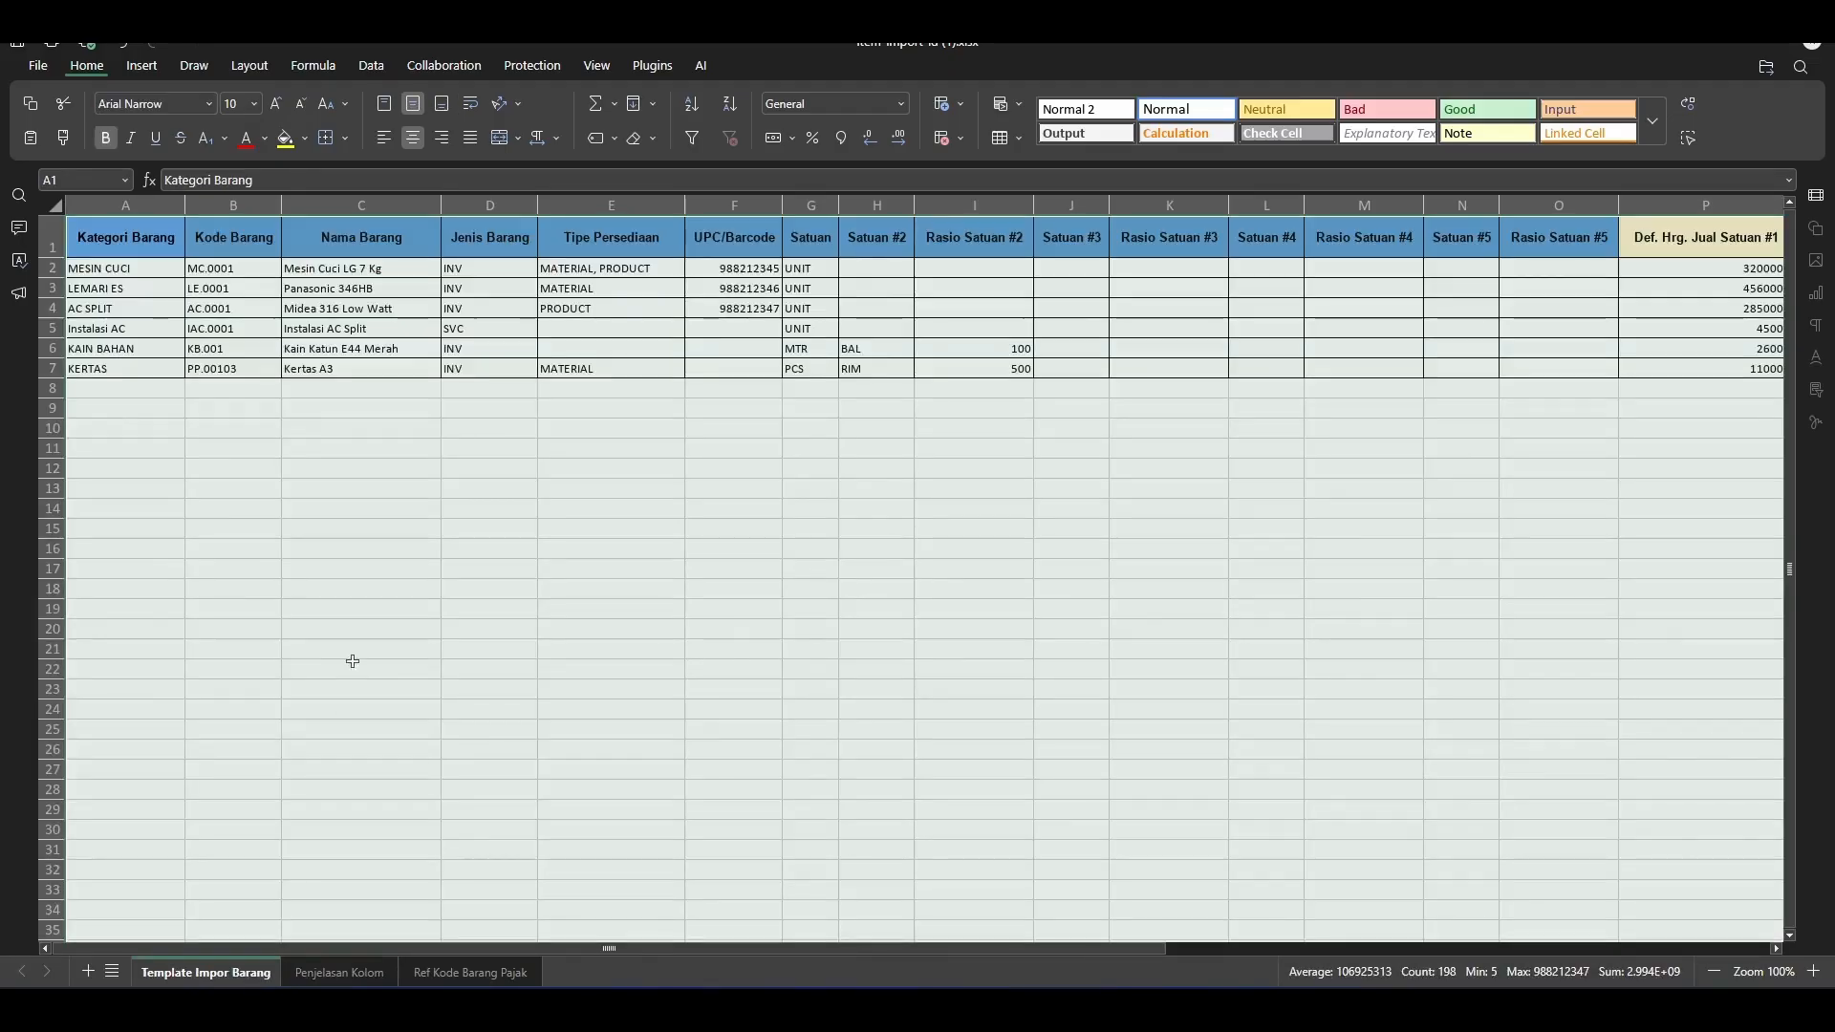
click(115, 205)
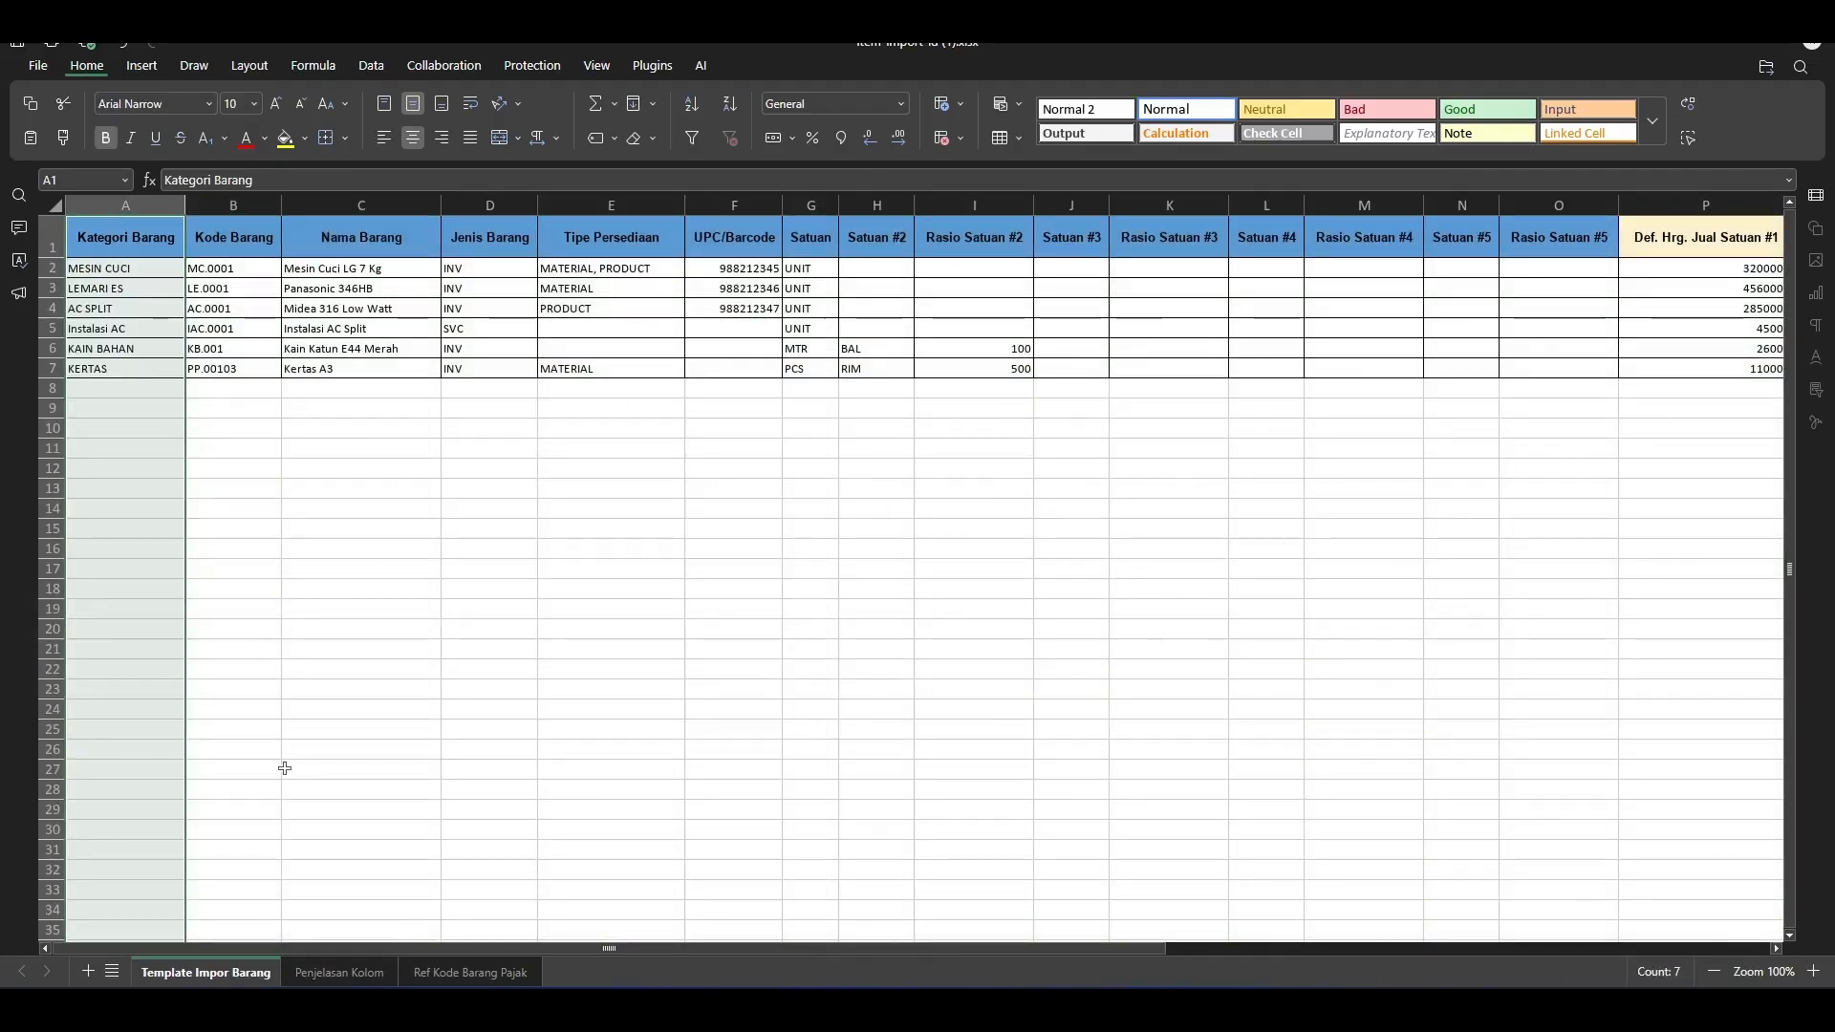
click(339, 972)
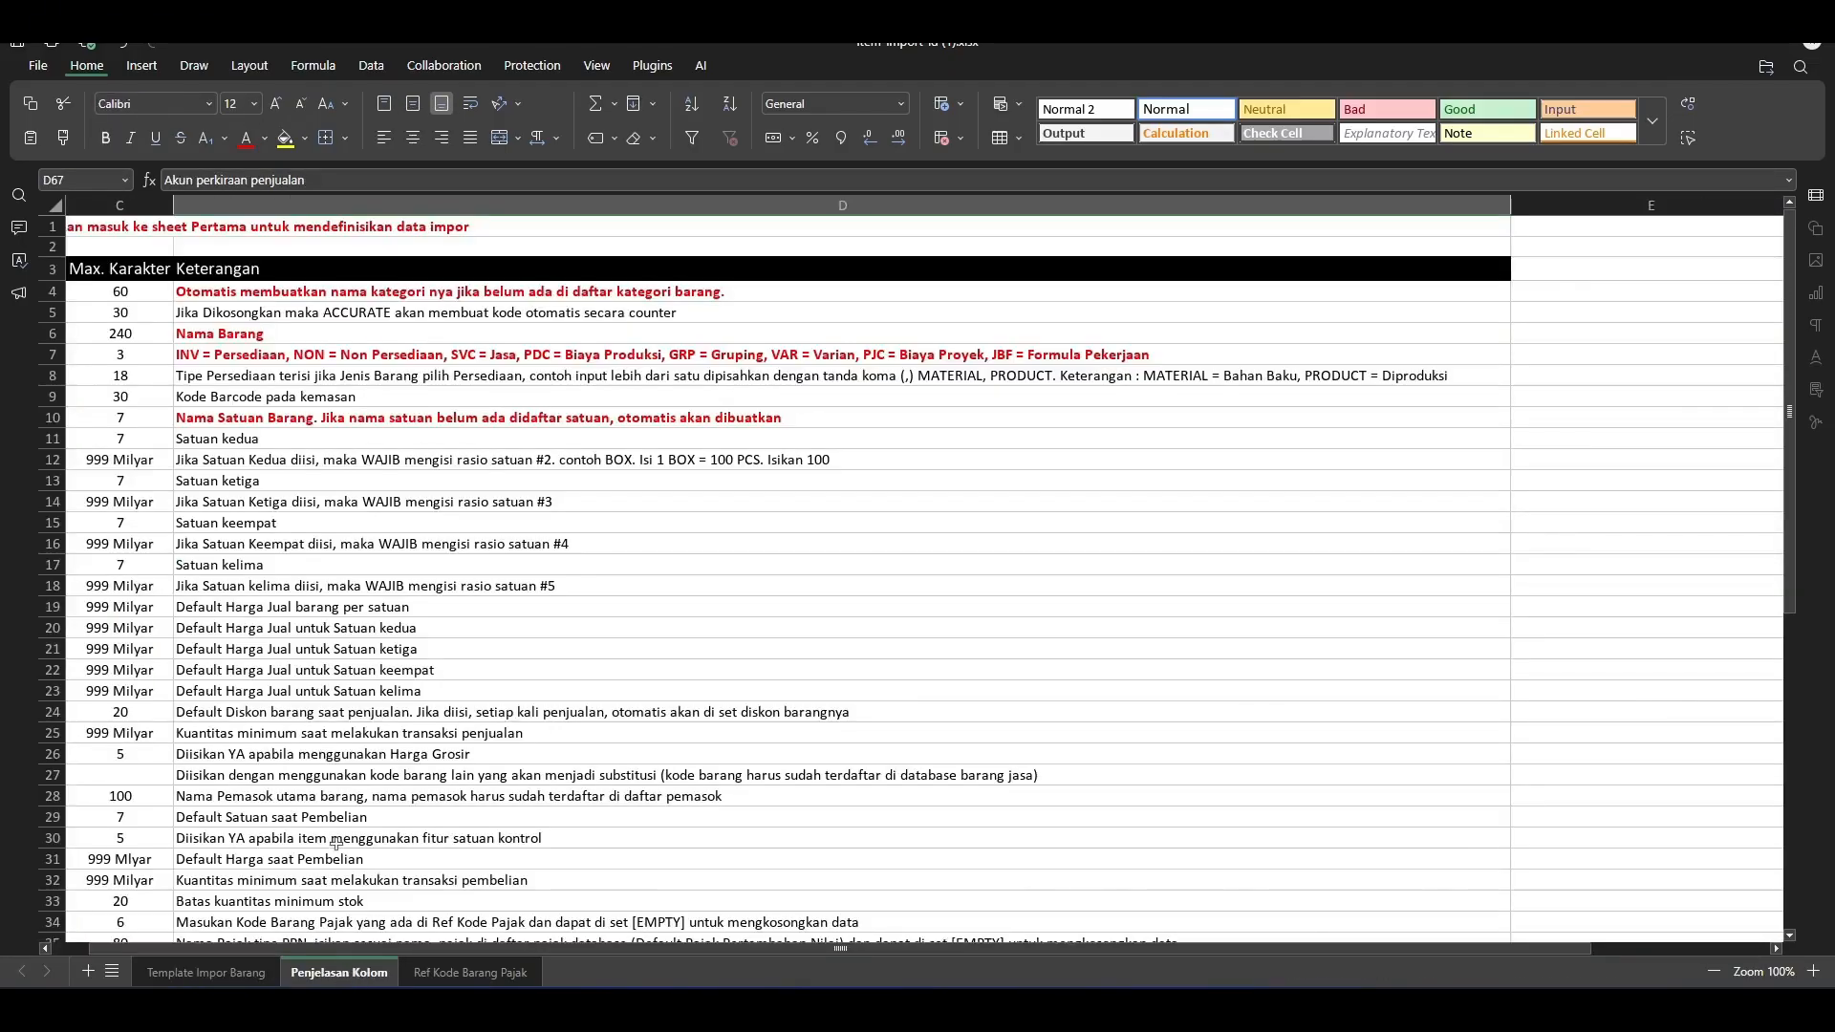
click(55, 291)
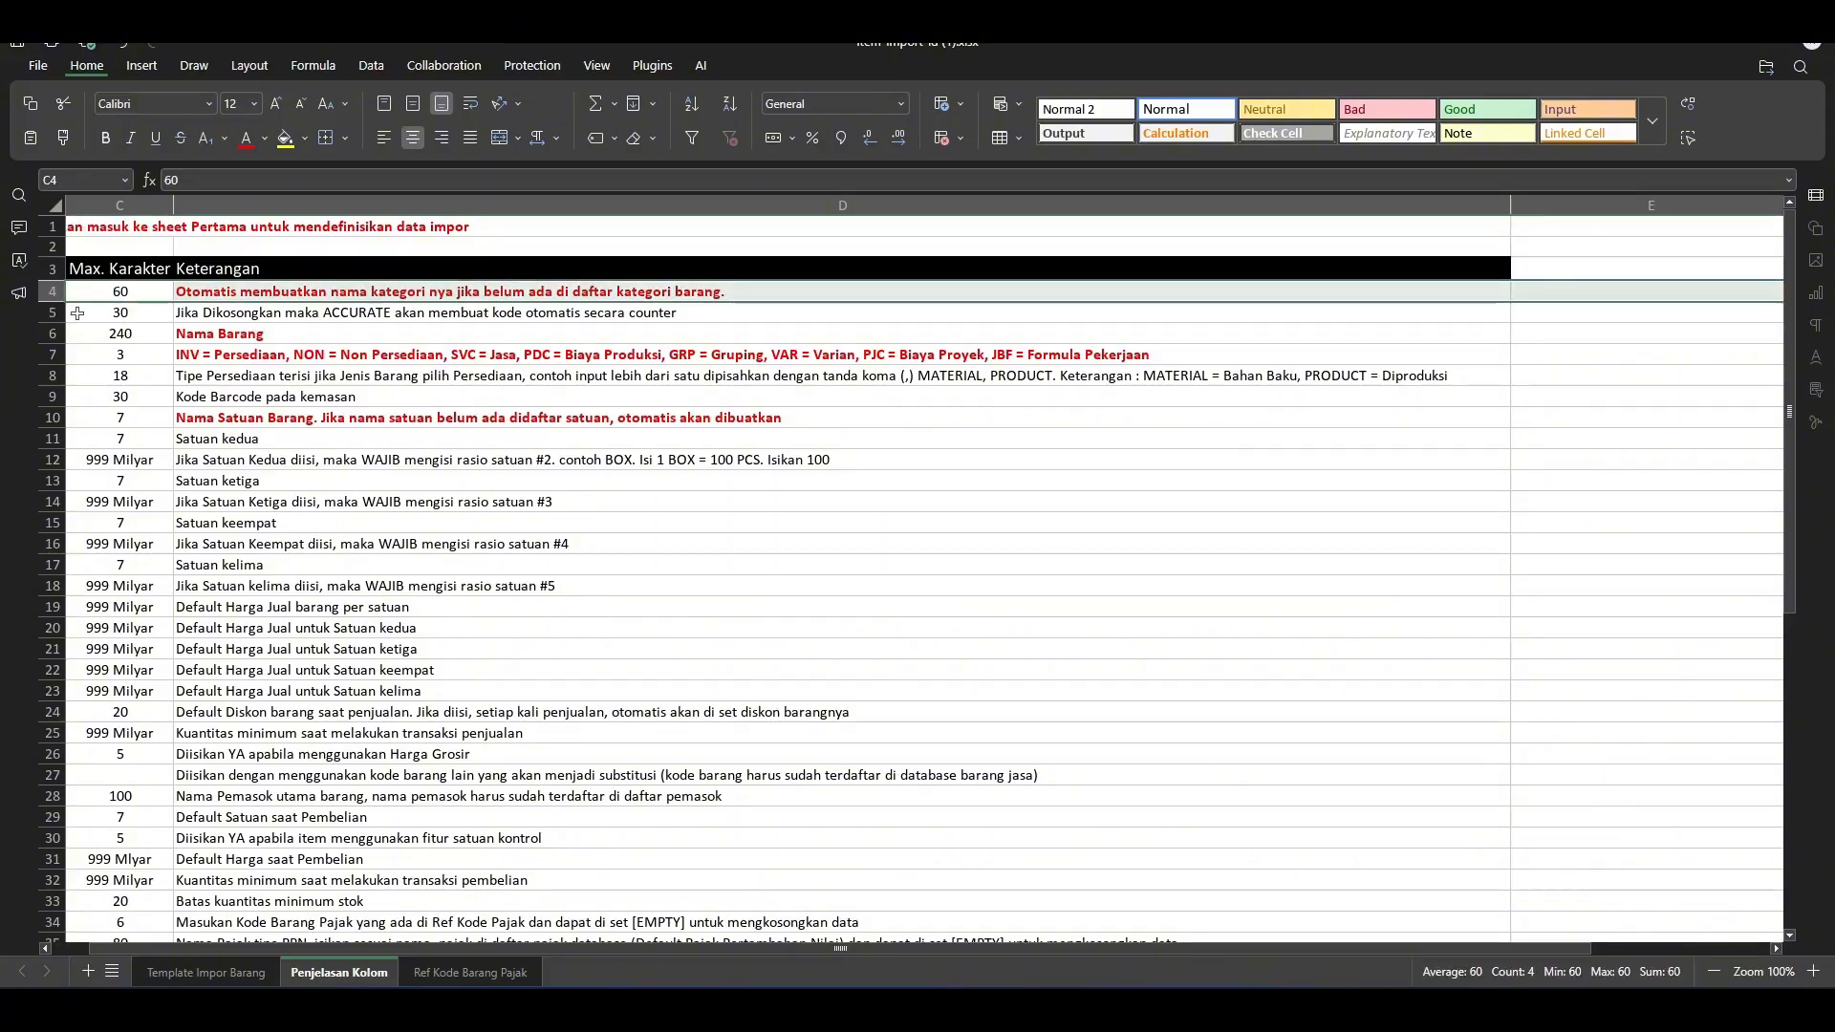
click(52, 313)
click(205, 973)
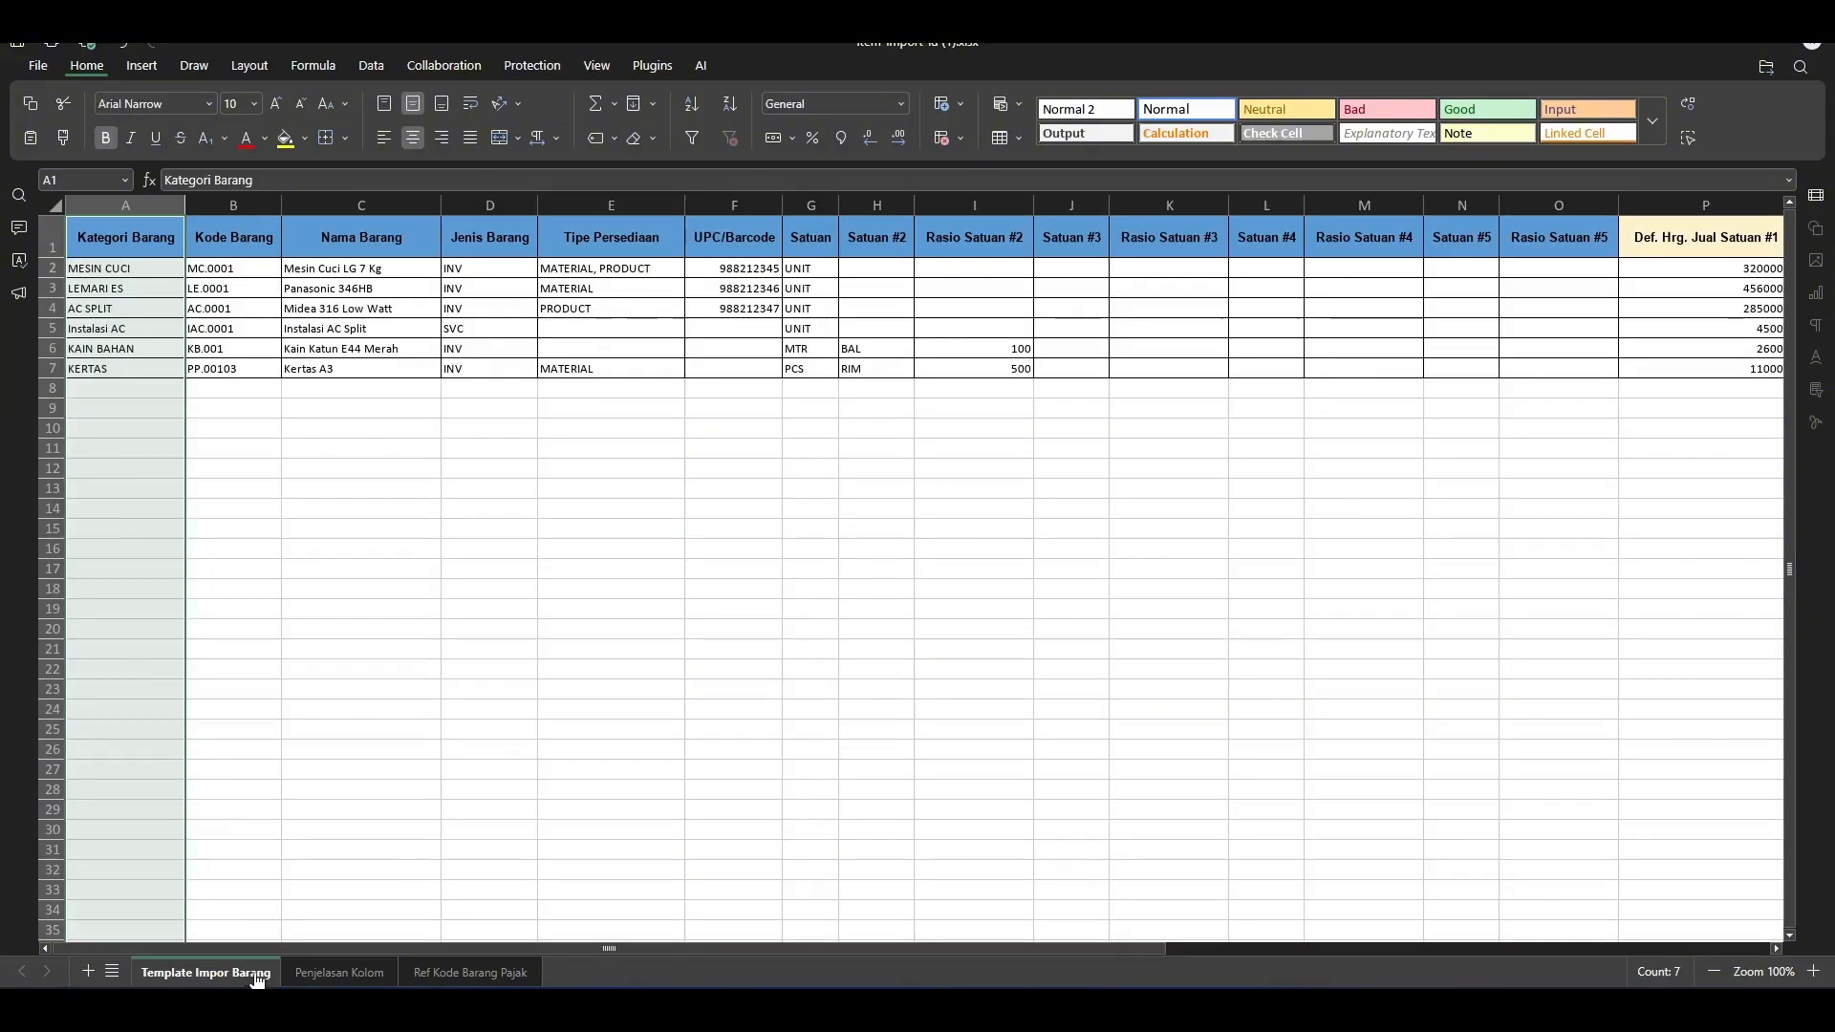
click(236, 206)
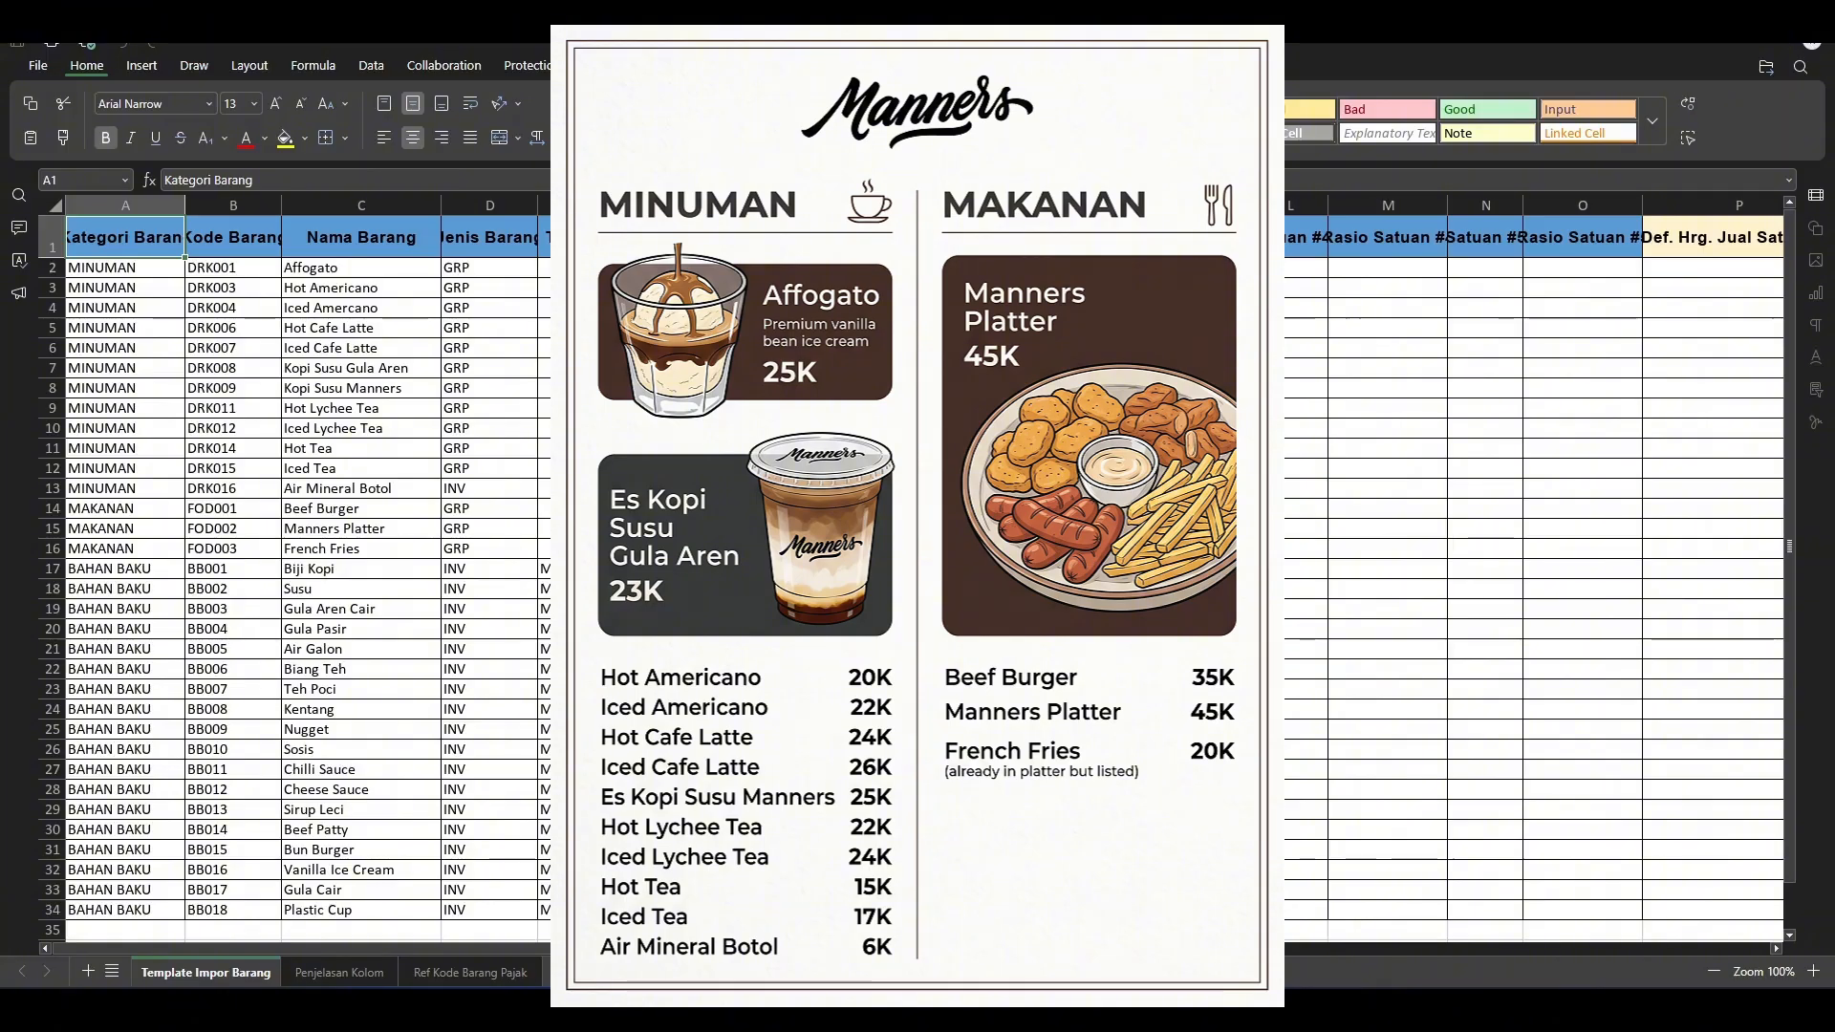
Review the raw materials and menu items in the filled-in Manners template, and check the column requirements in Penjelasan Kolom.
drag(335, 269, 341, 910)
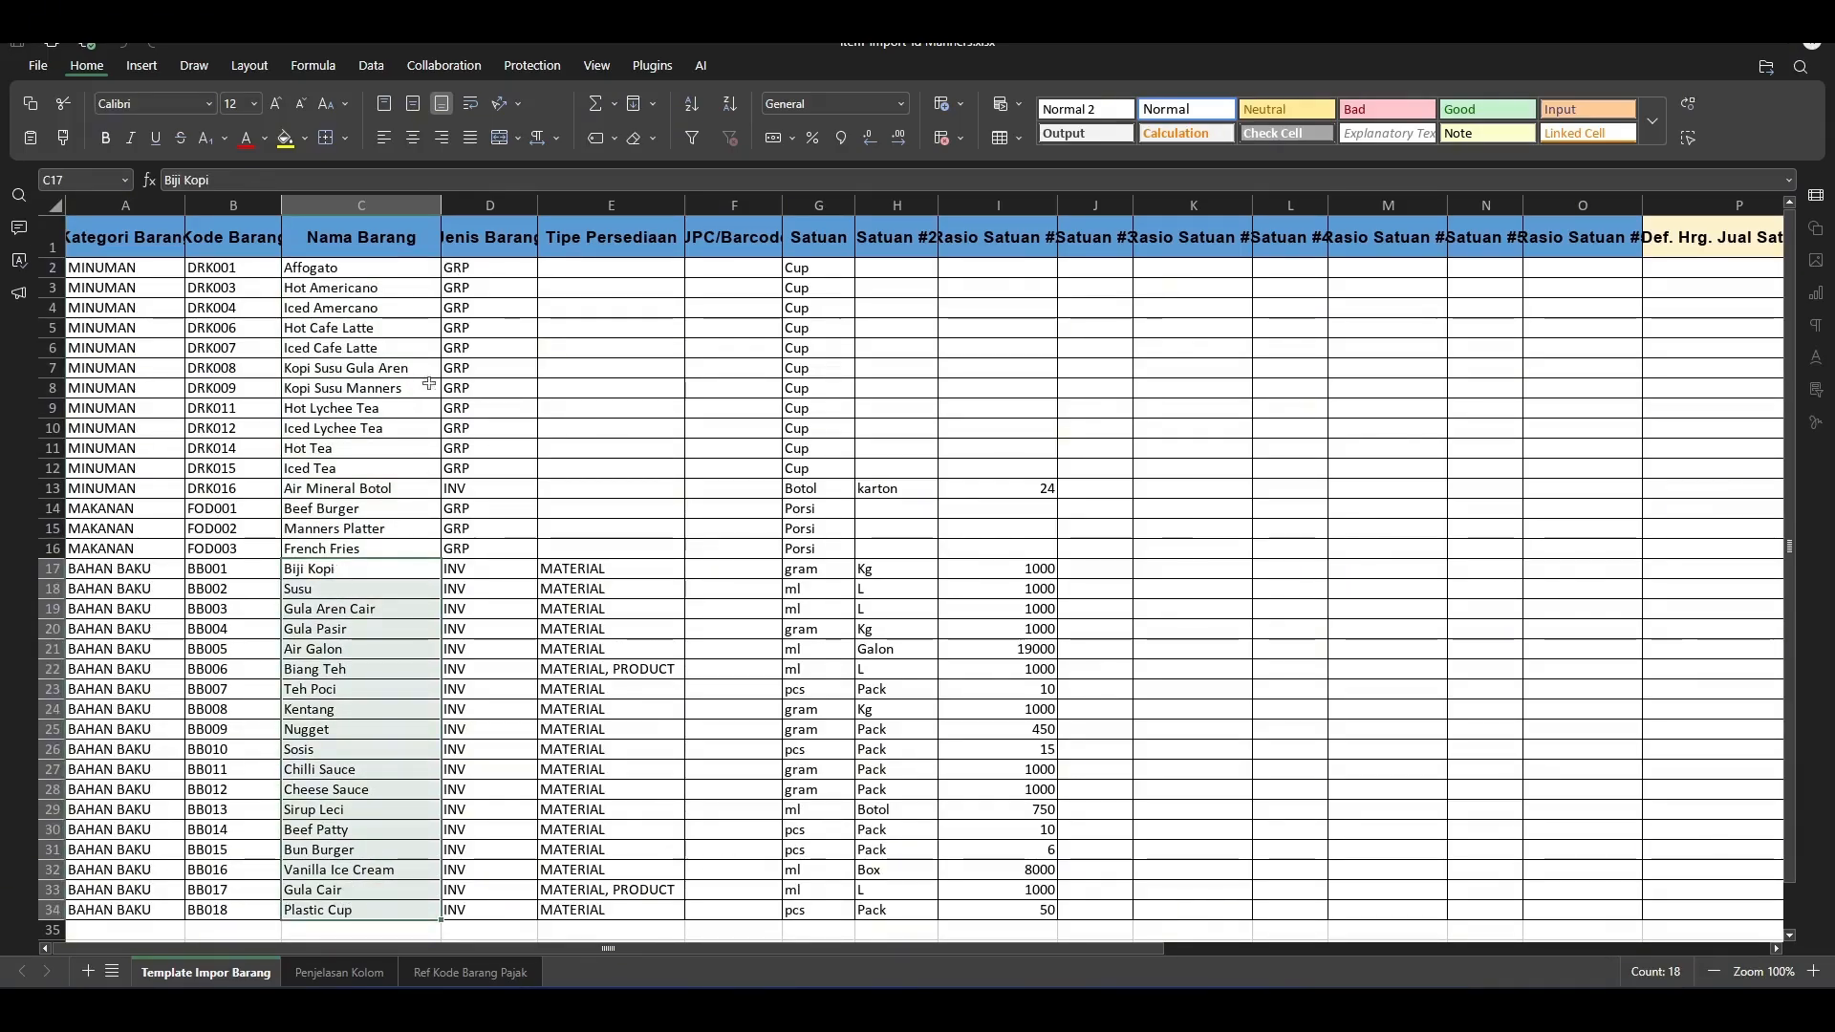
drag(335, 269, 375, 550)
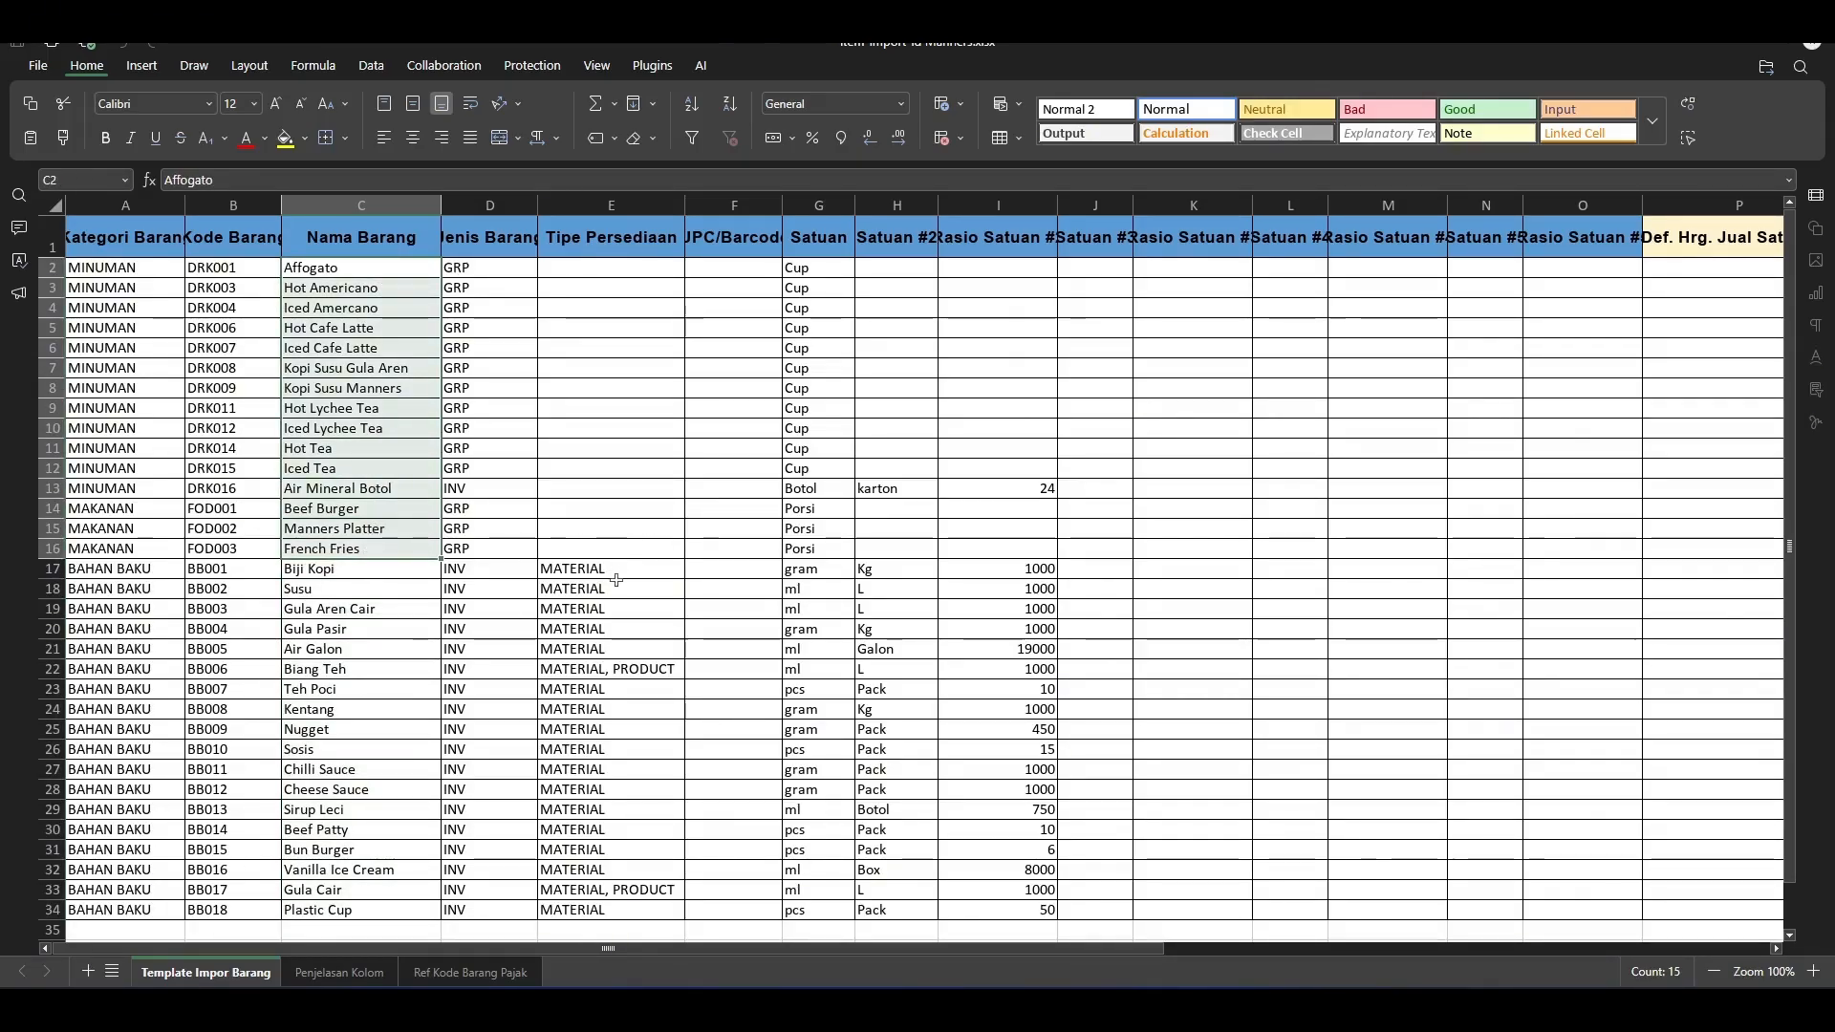
click(346, 975)
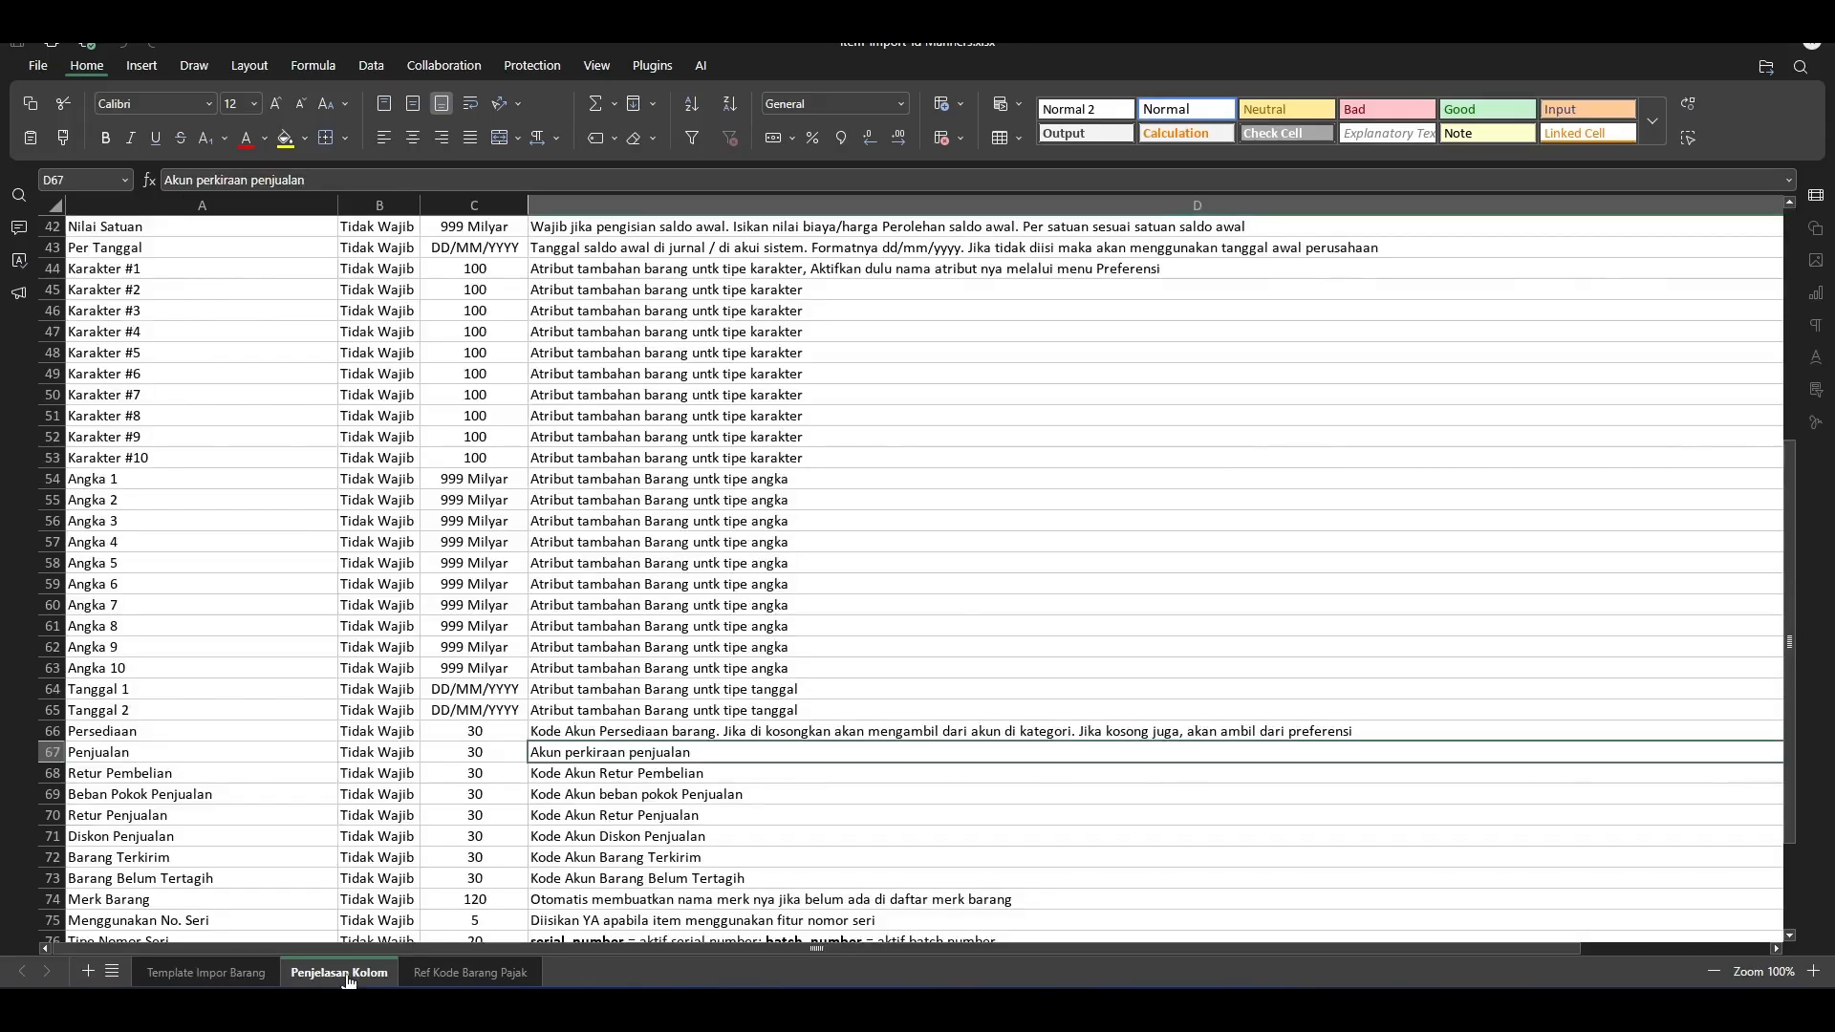
scroll(494, 920, up, 14)
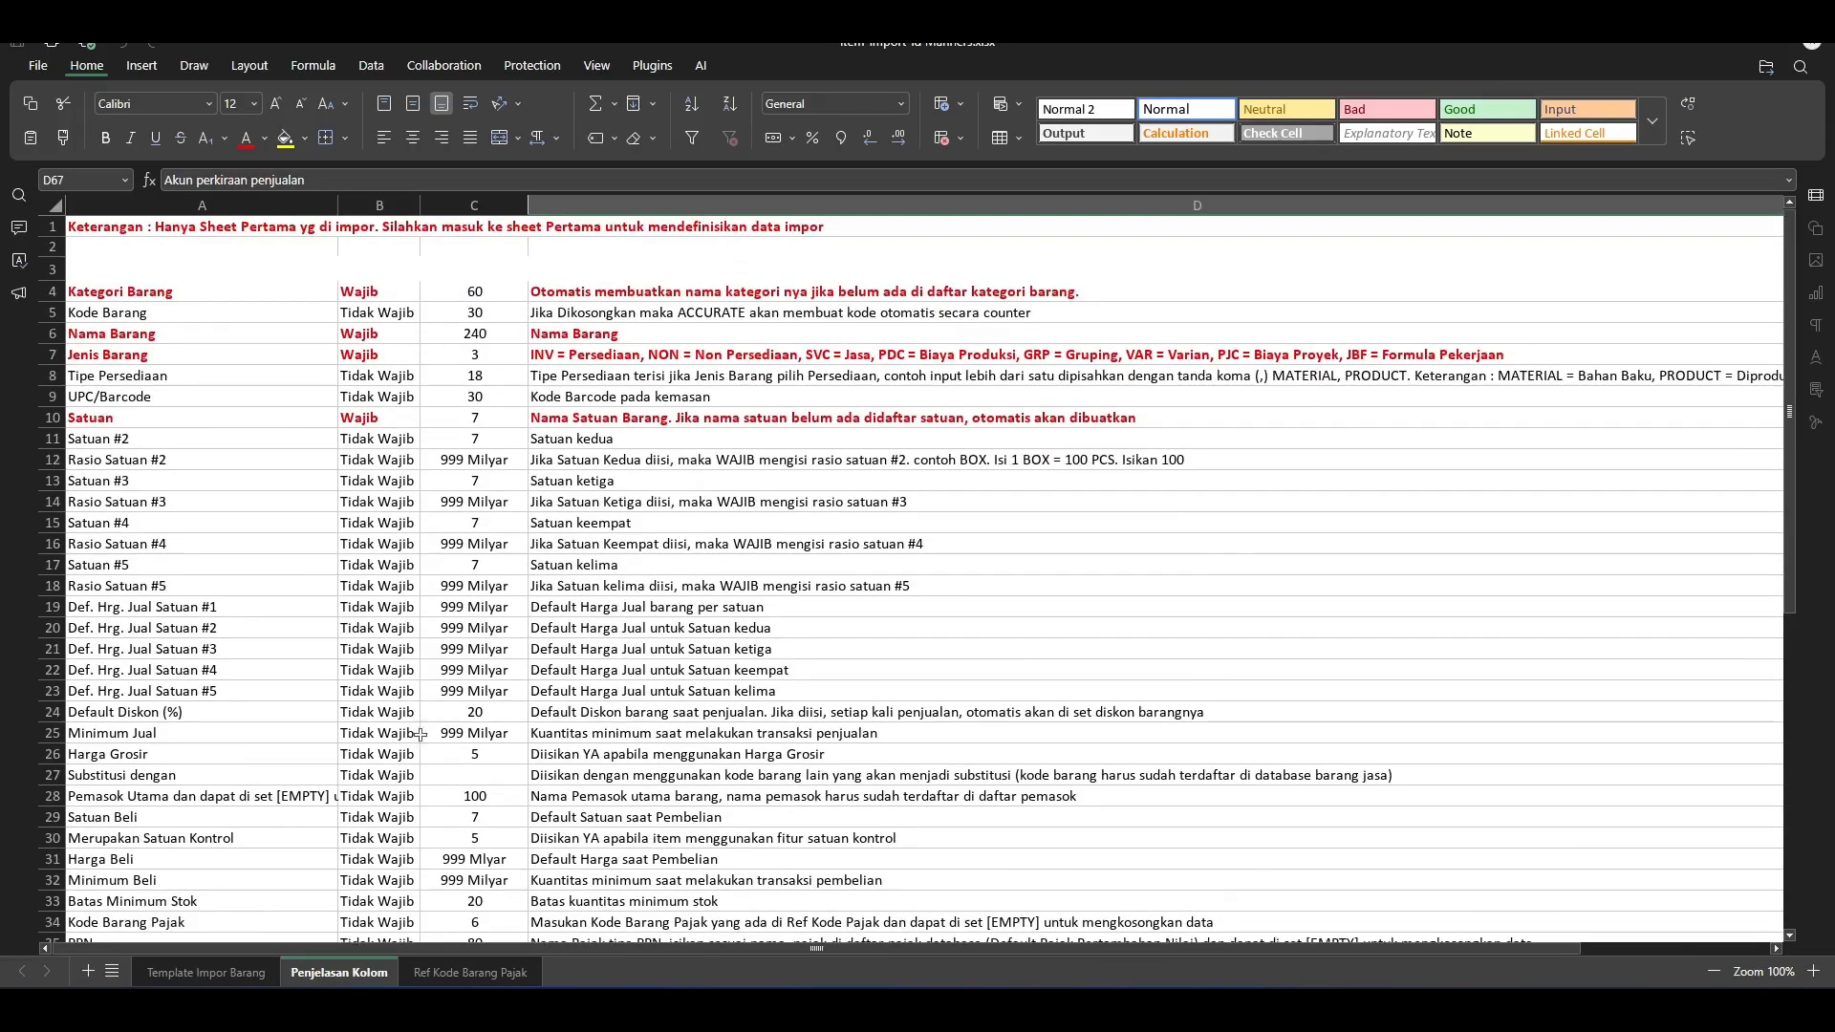
click(233, 973)
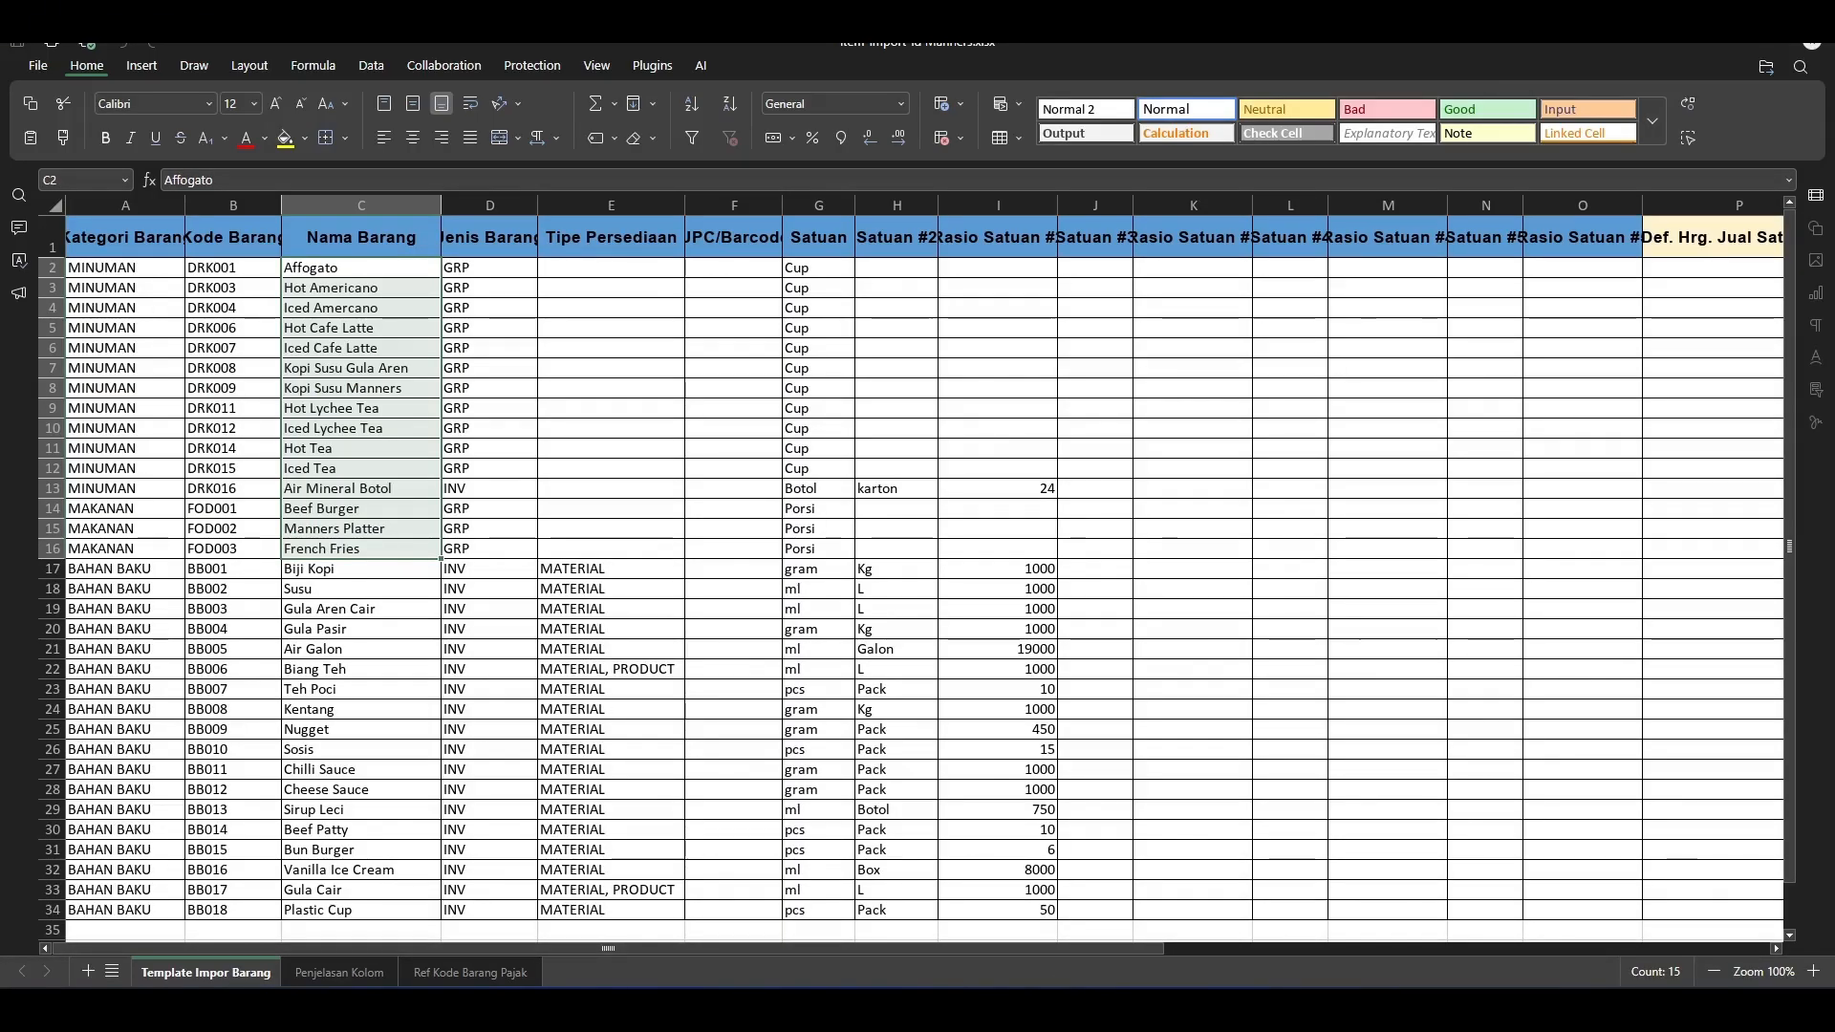
Switch to Accurate in the browser, upload item-import-id Manners.xlsx for the goods and services import, and review its column mapping.
click(1026, 932)
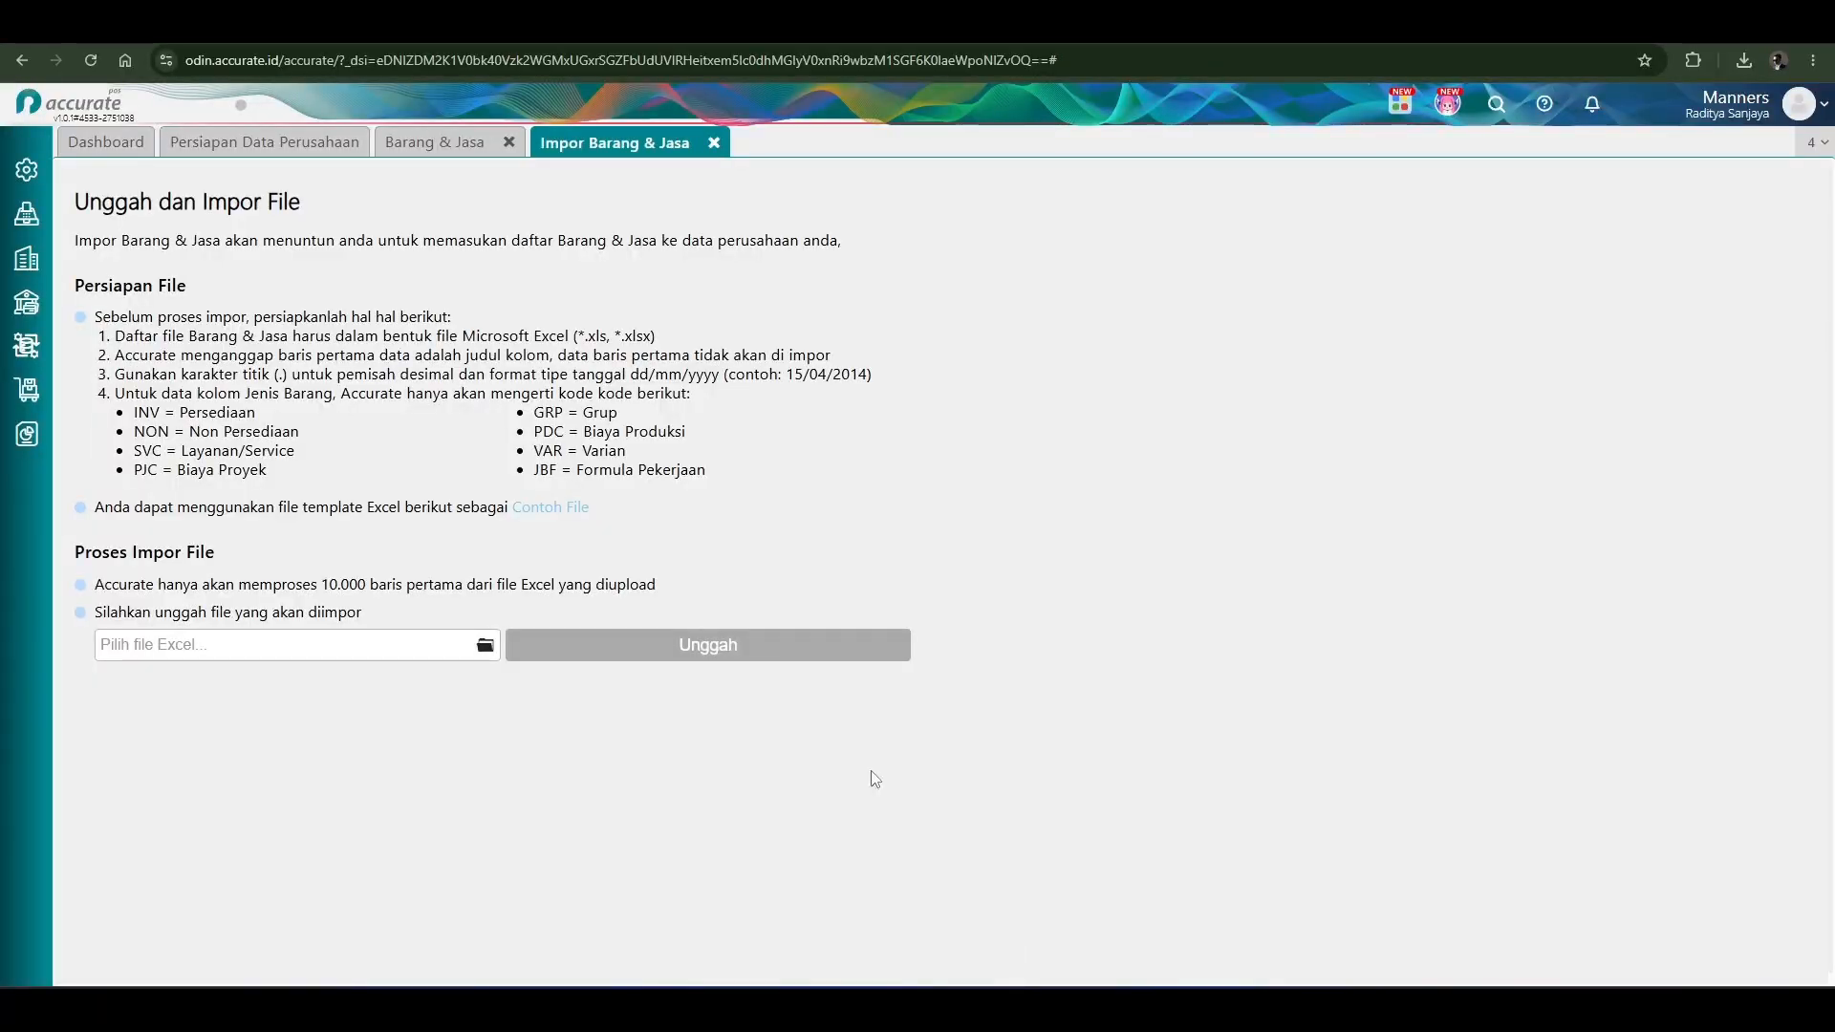
click(486, 647)
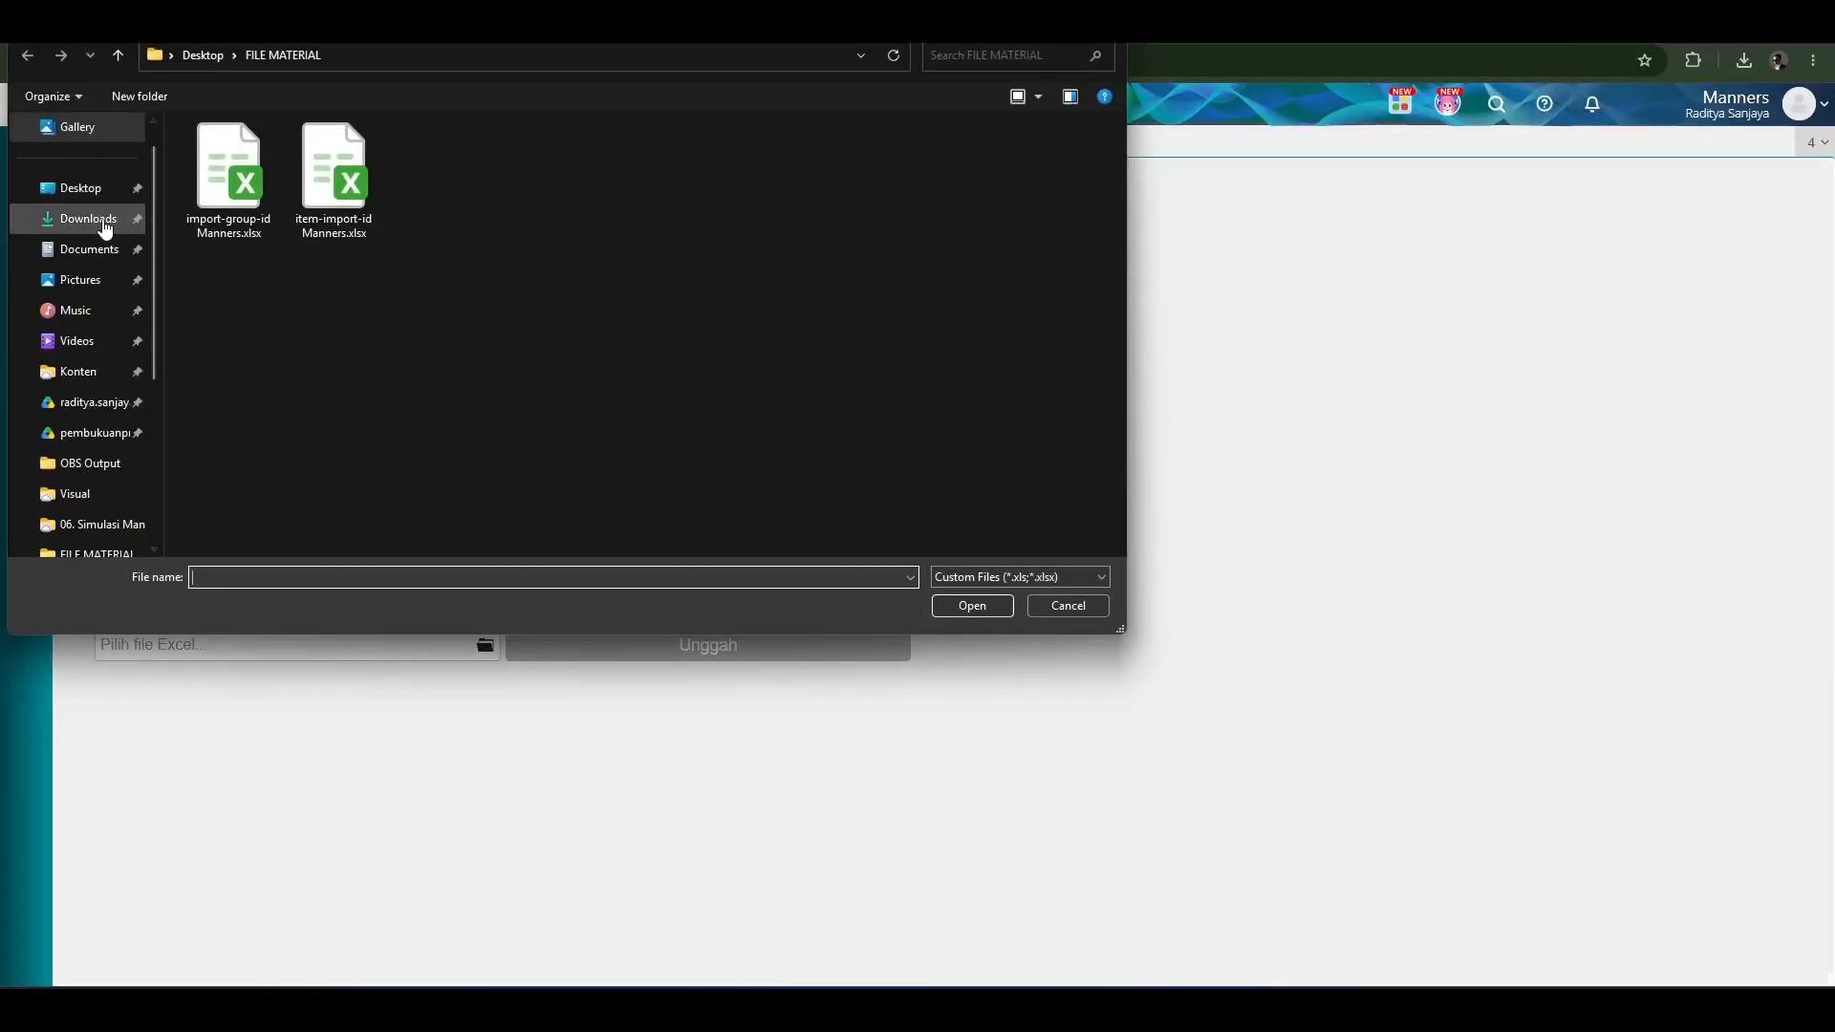
click(82, 187)
double_click(275, 202)
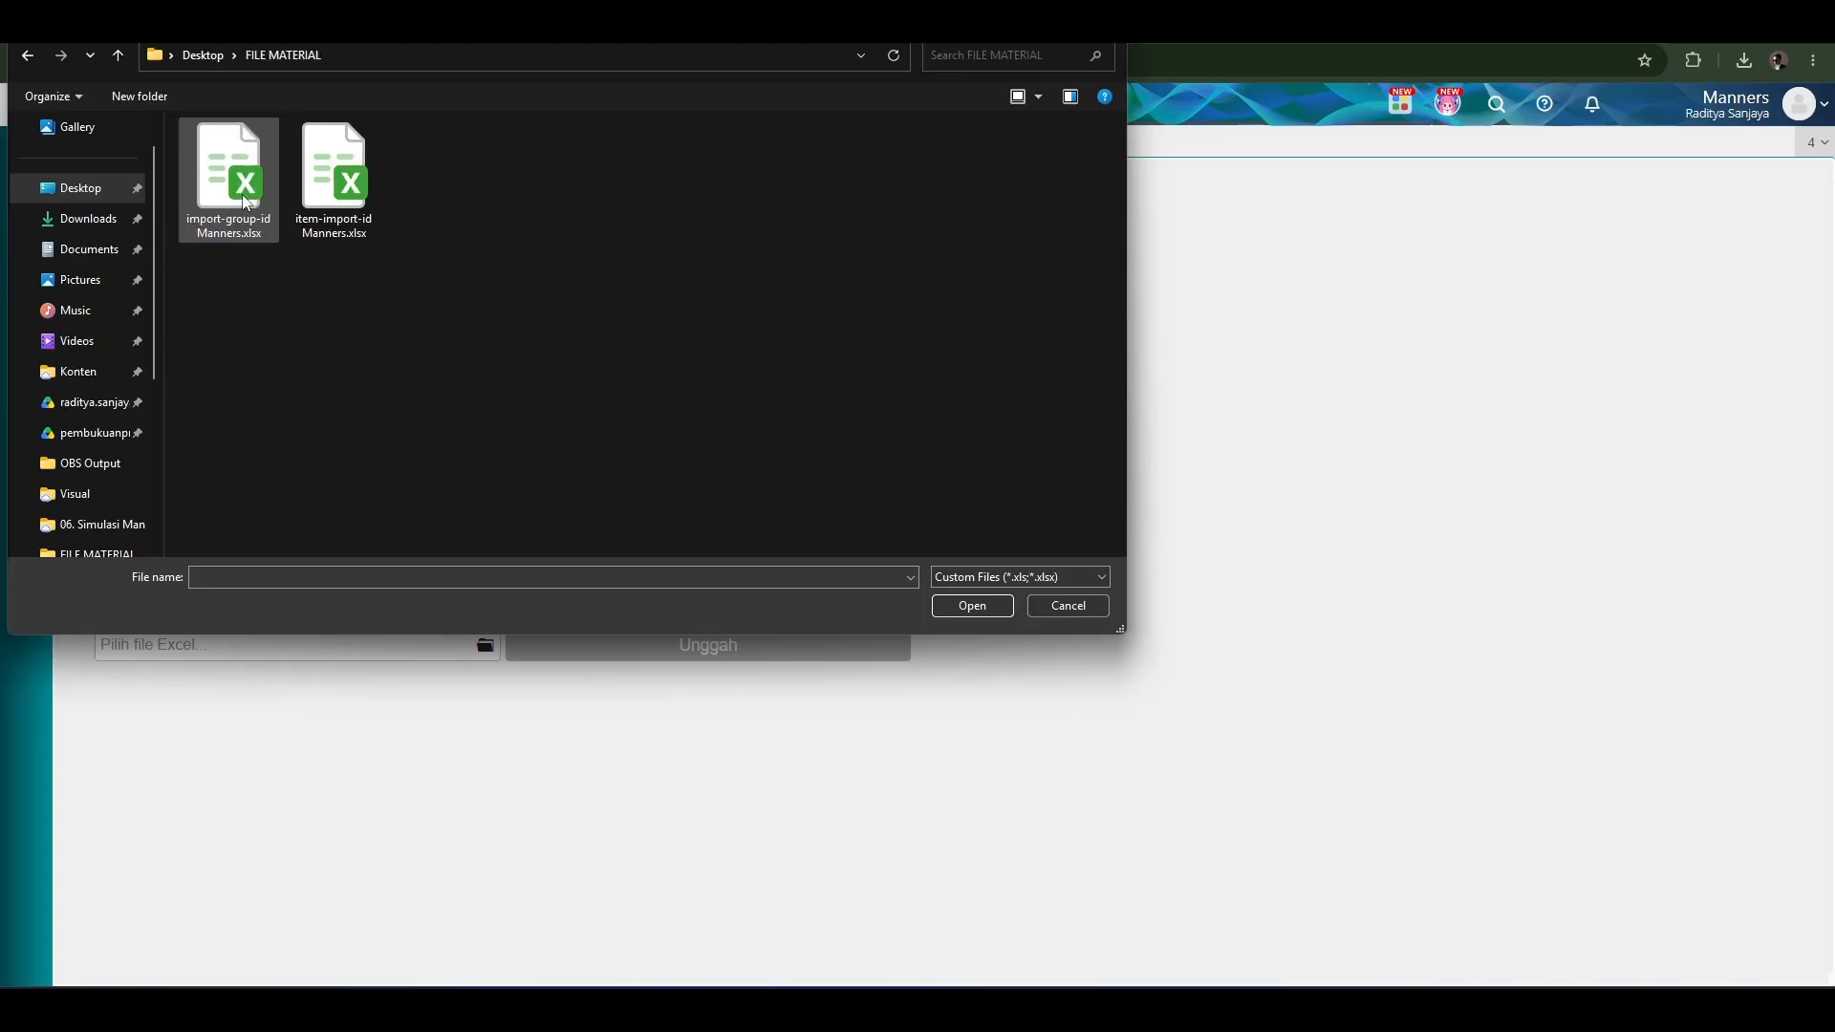
double_click(339, 189)
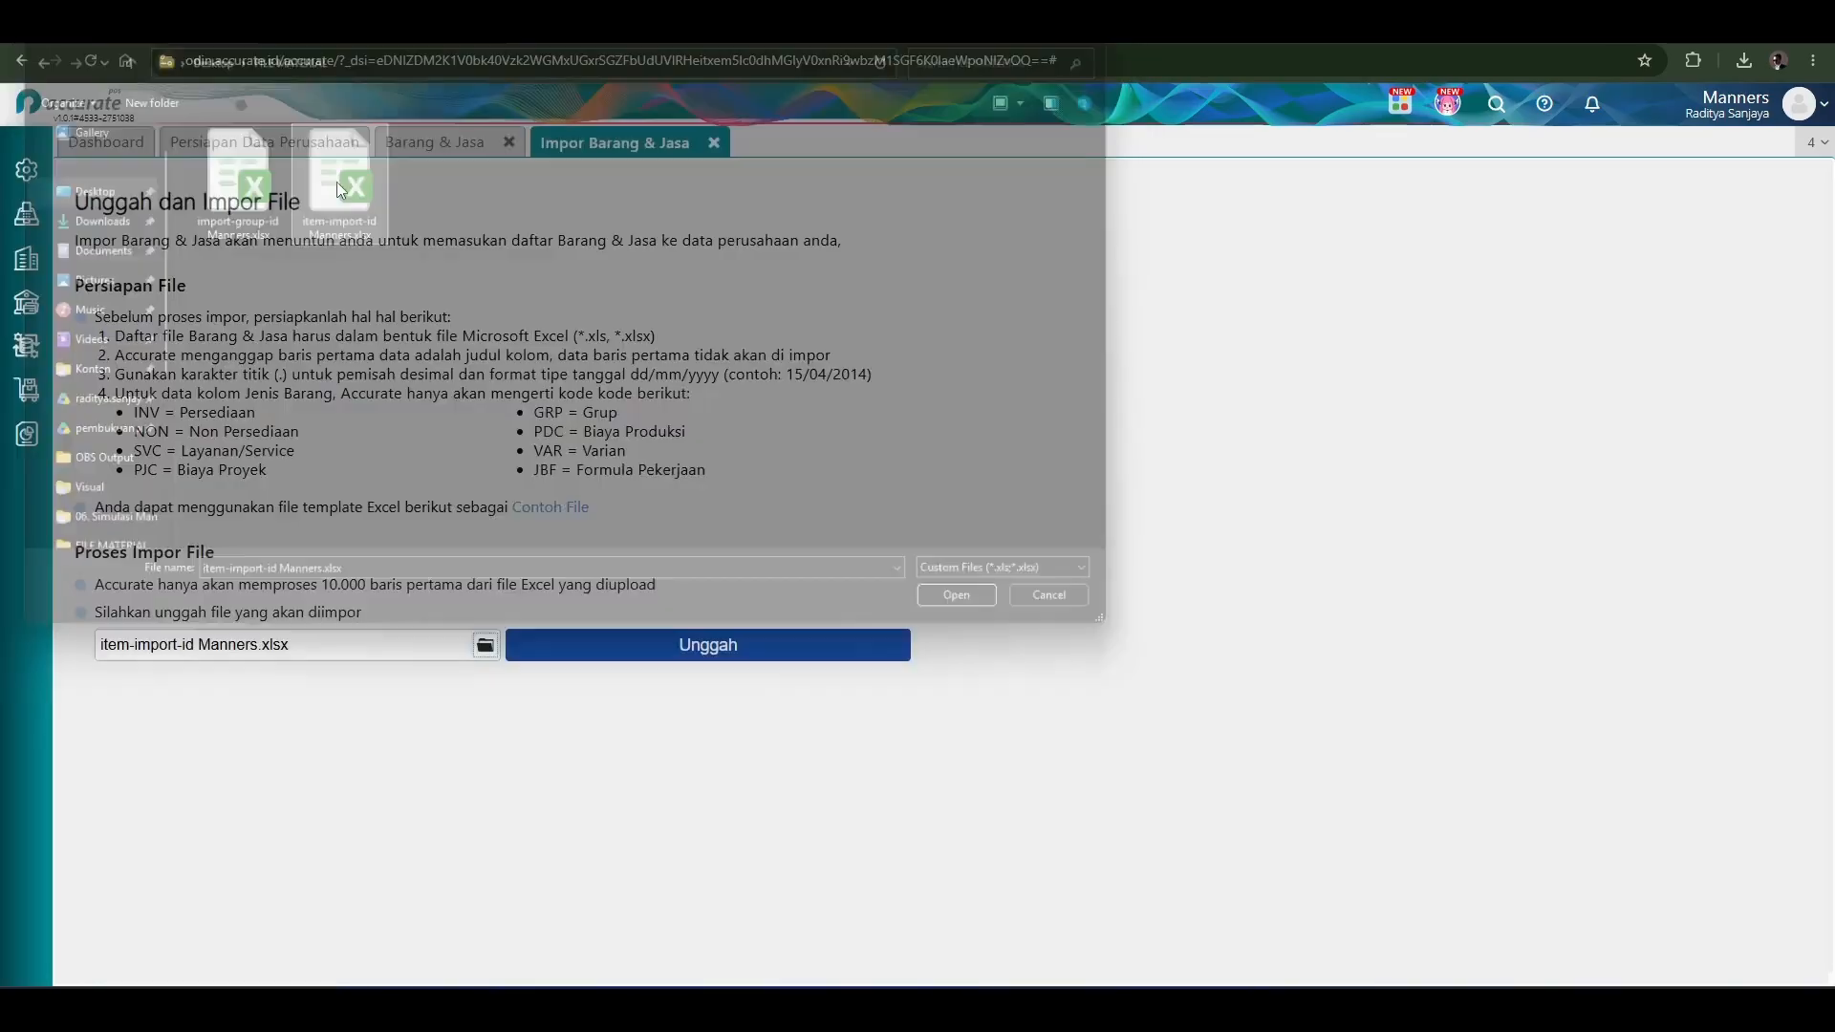
click(704, 645)
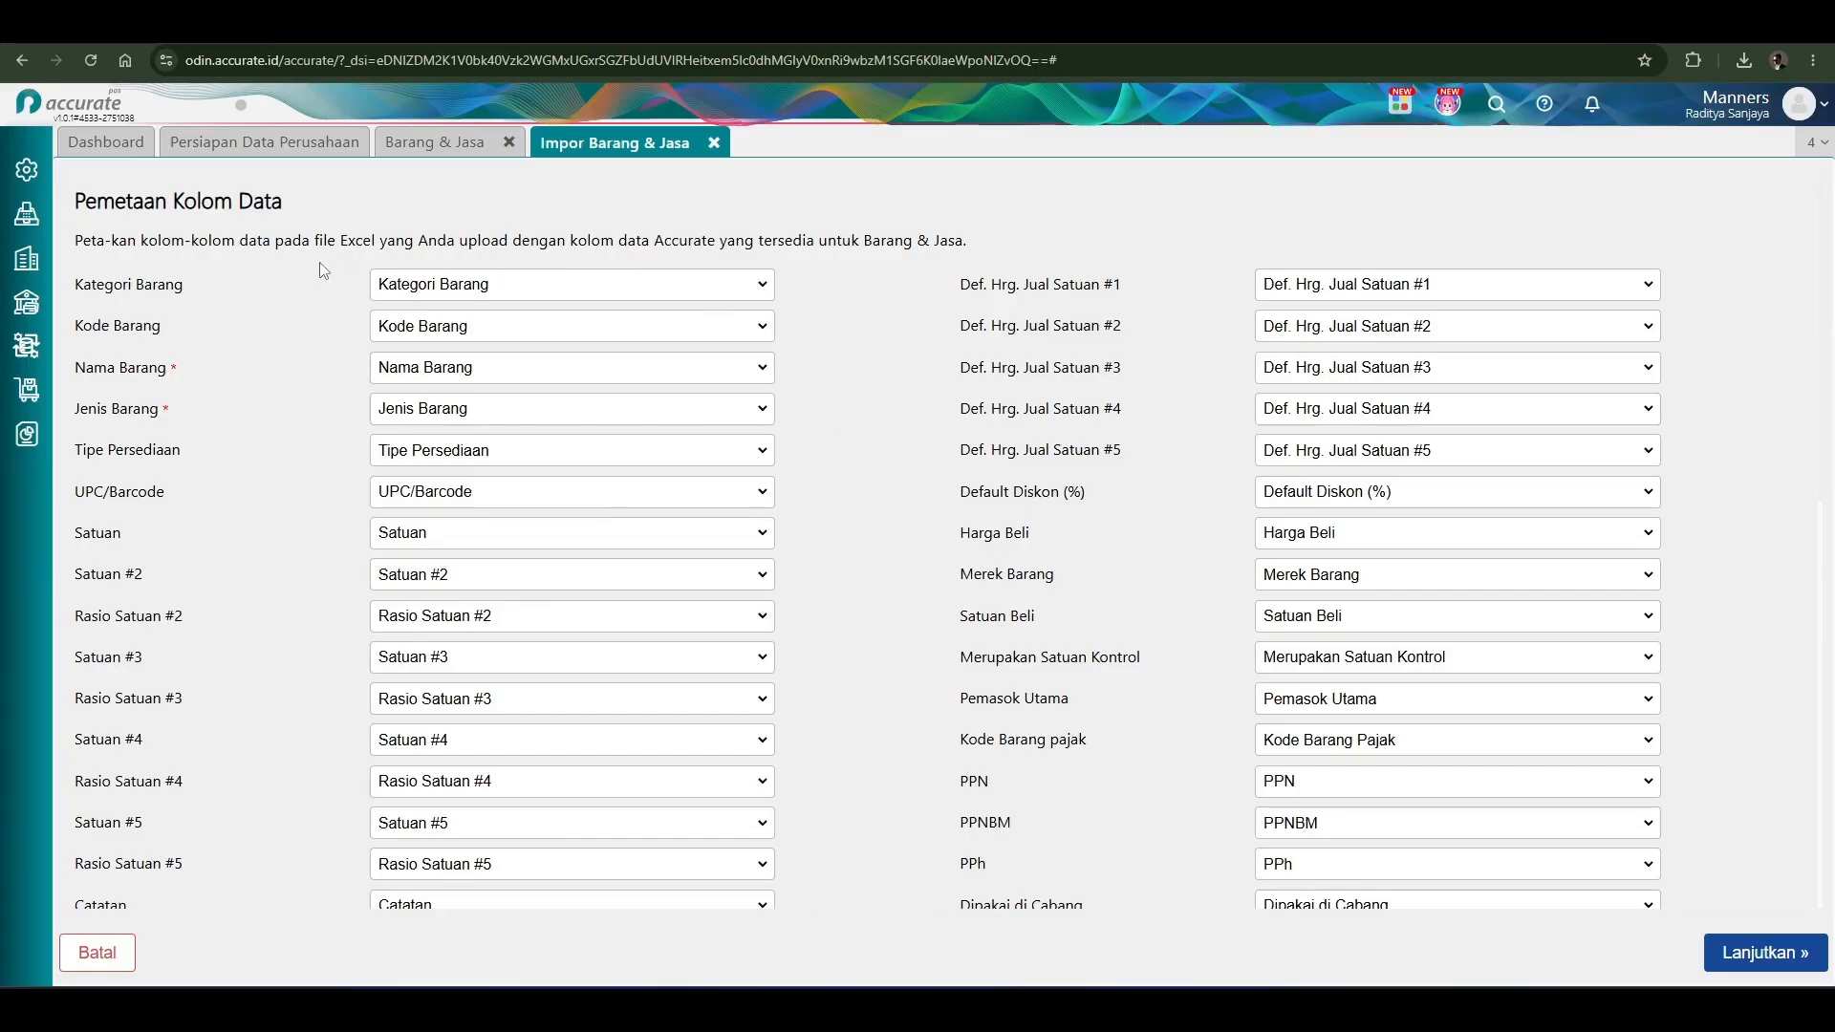
scroll(284, 354, down, 10)
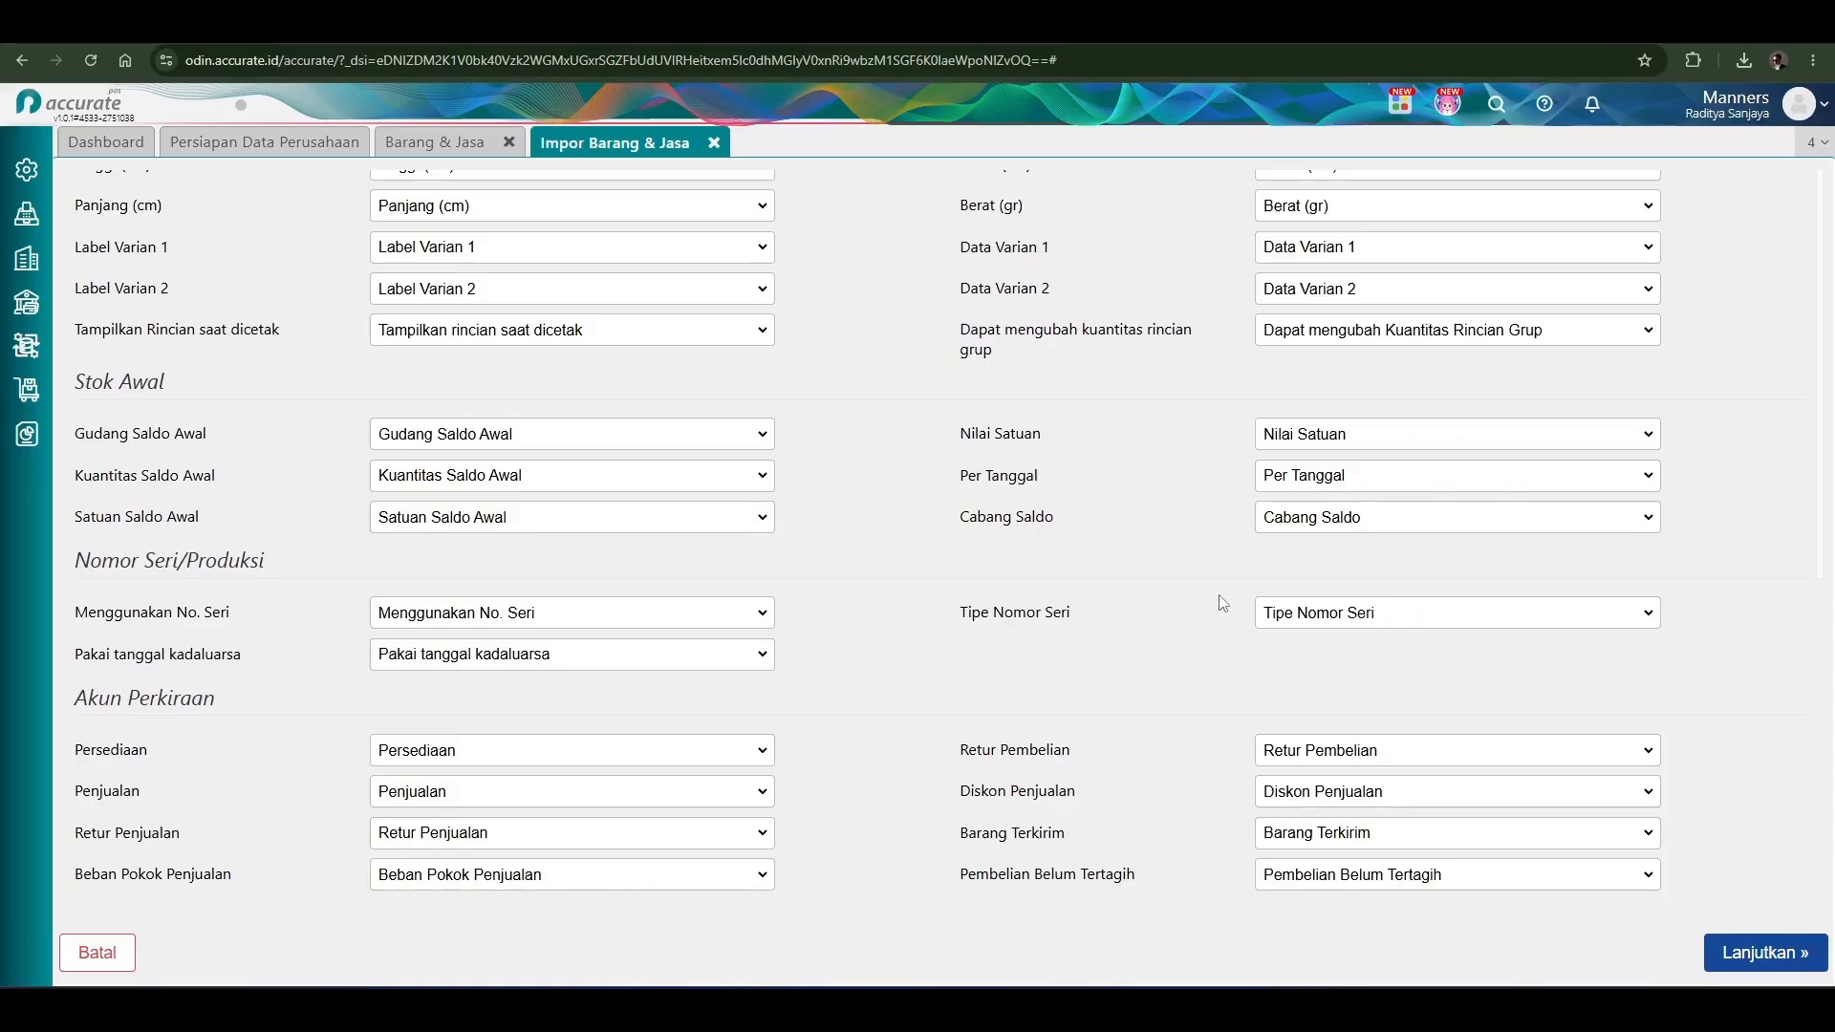
Run the goods and services import with the current column mapping, leaving the update of existing data off, and close the result page.
click(1738, 961)
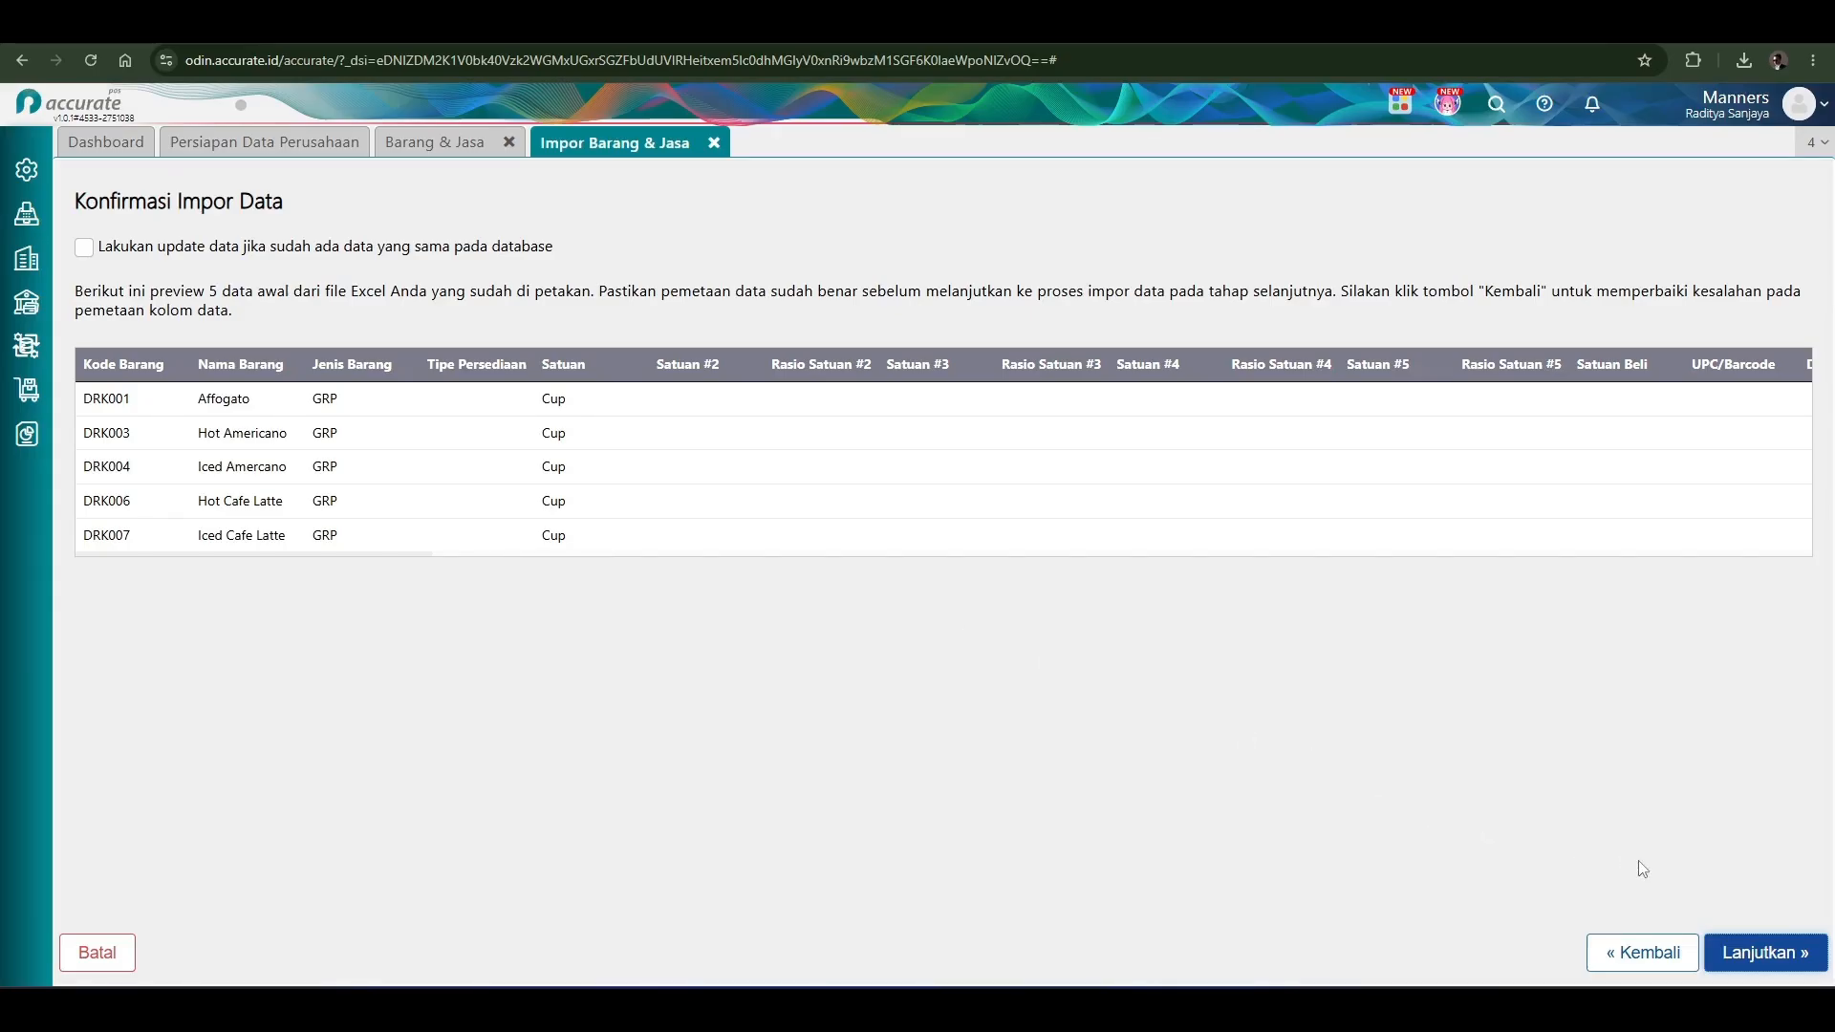
click(1747, 962)
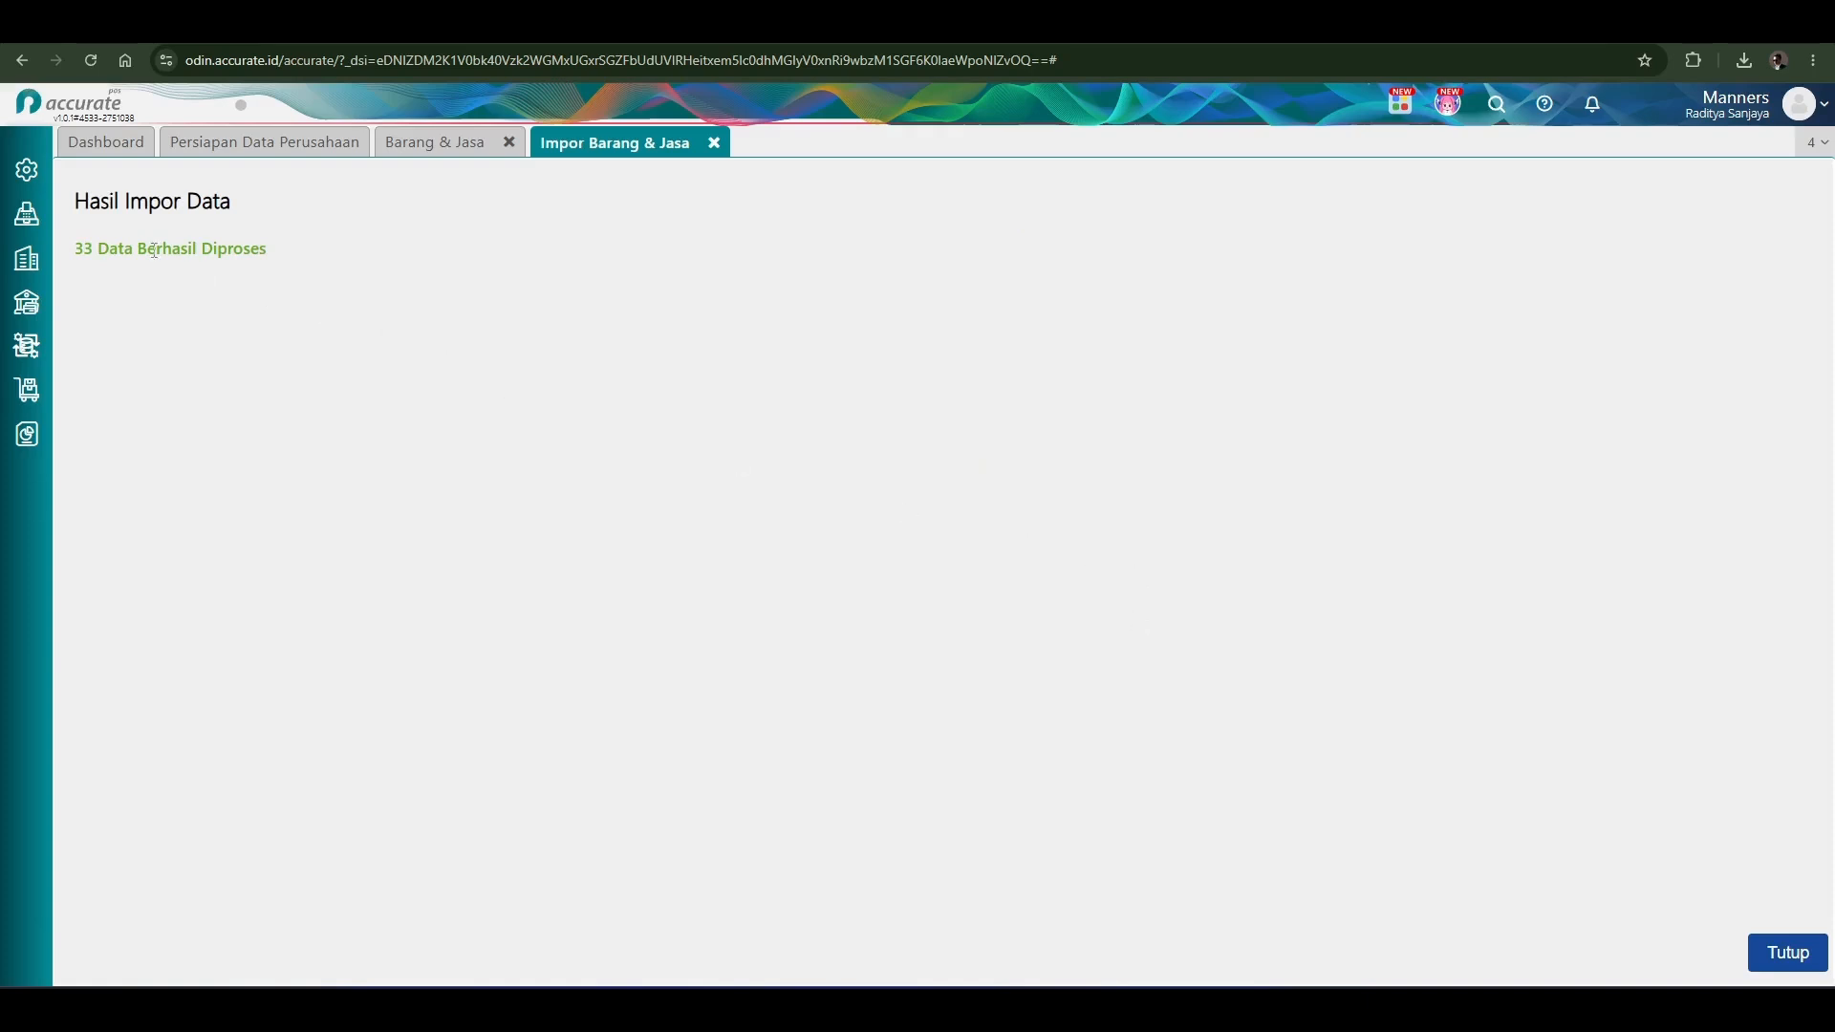
click(1785, 953)
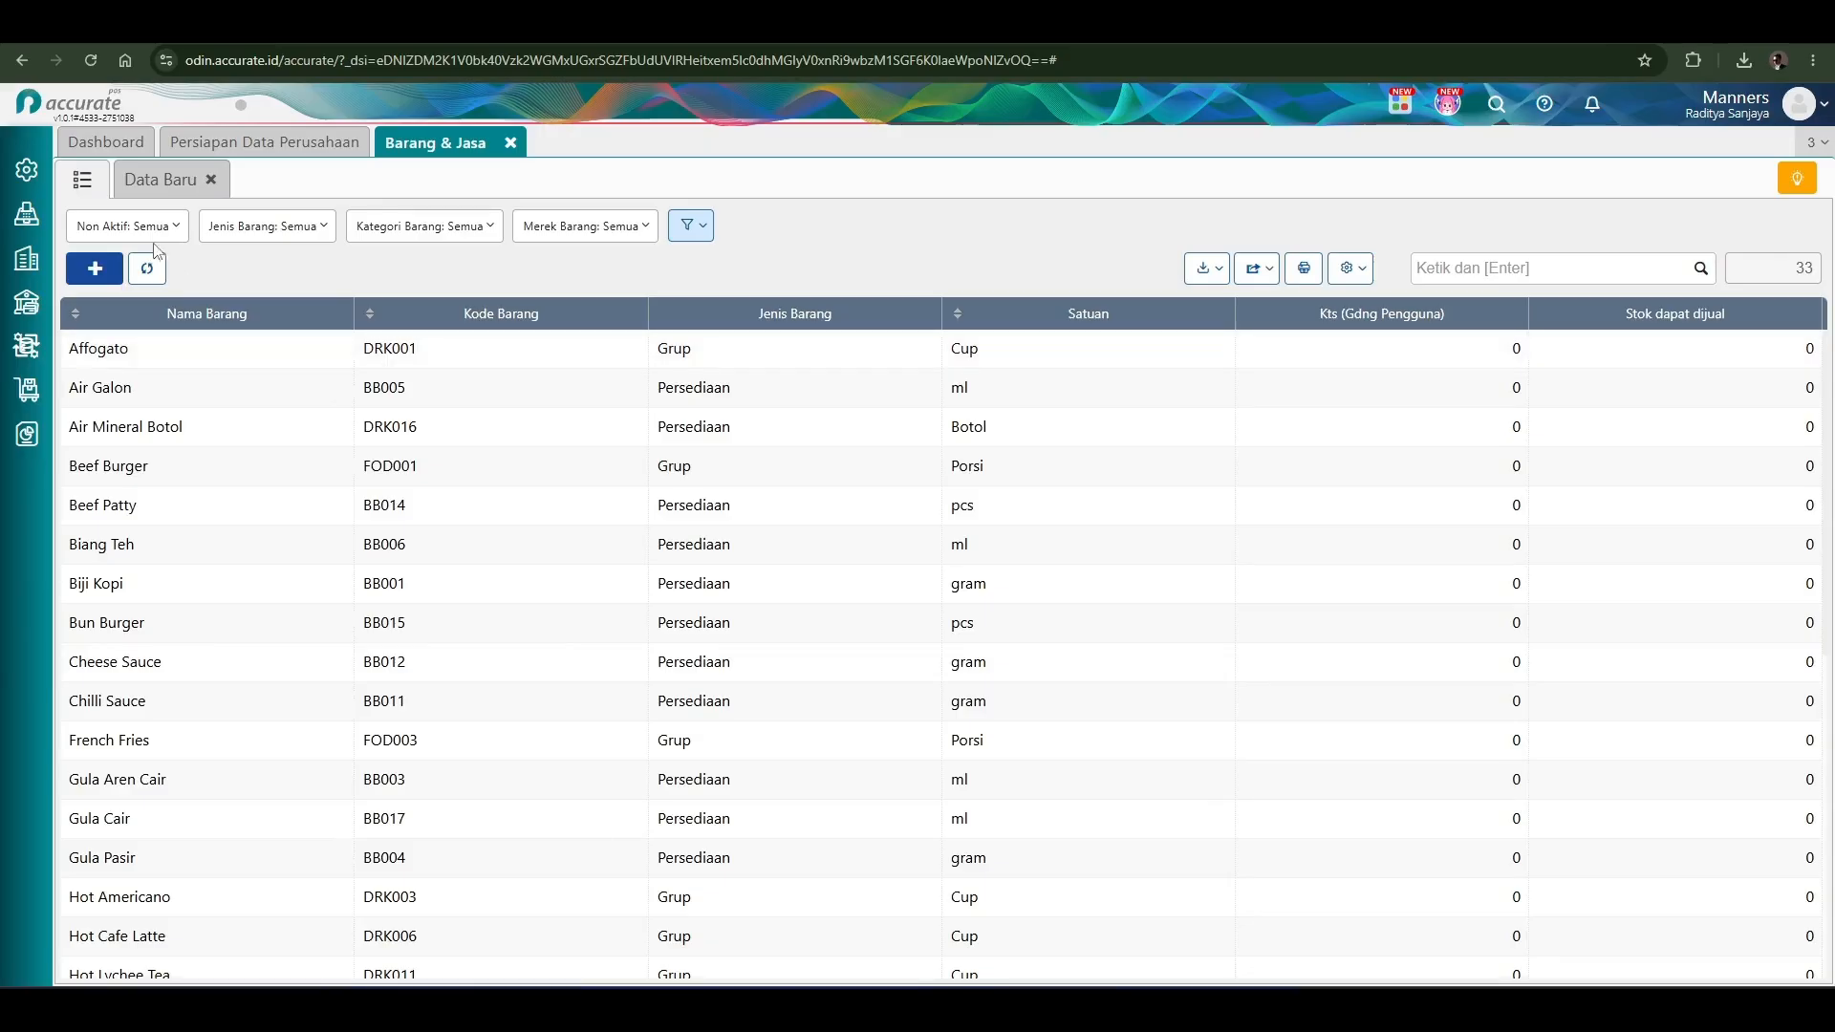
Review the imported goods and services list, and check the group details of the Affogato item.
click(83, 182)
scroll(266, 562, down, 5)
scroll(270, 565, up, 5)
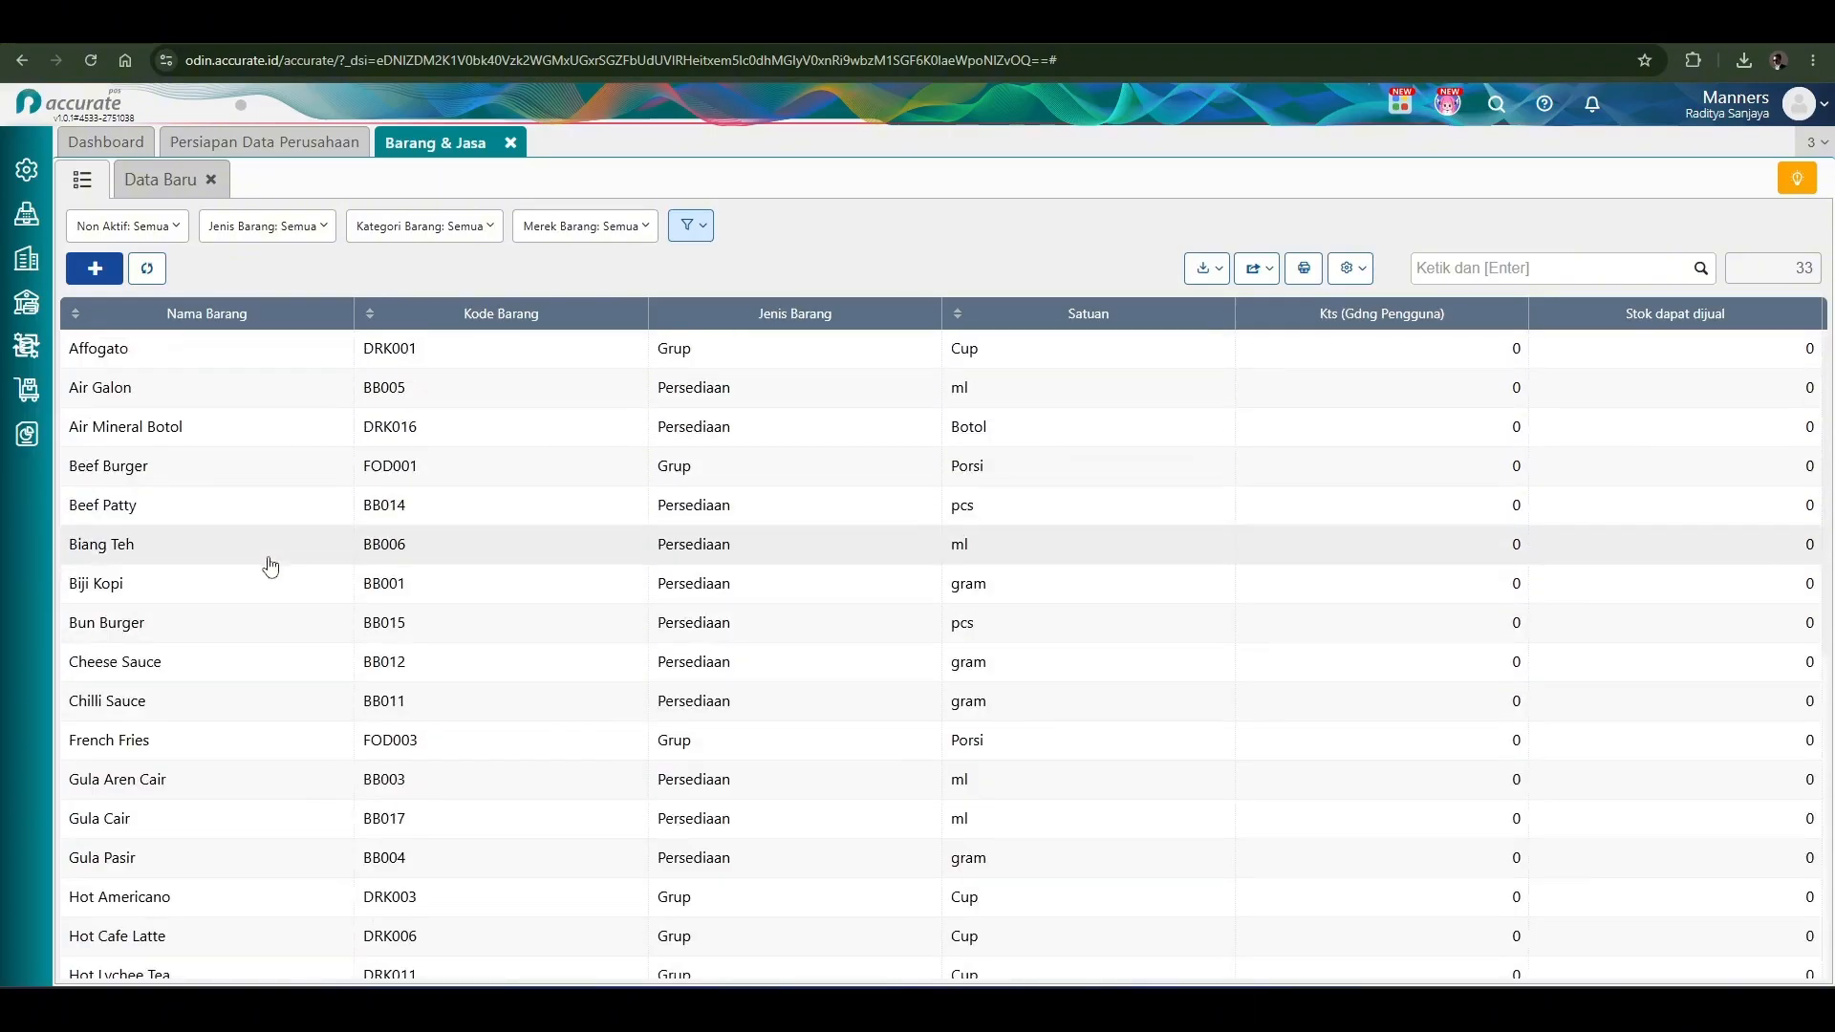
click(148, 348)
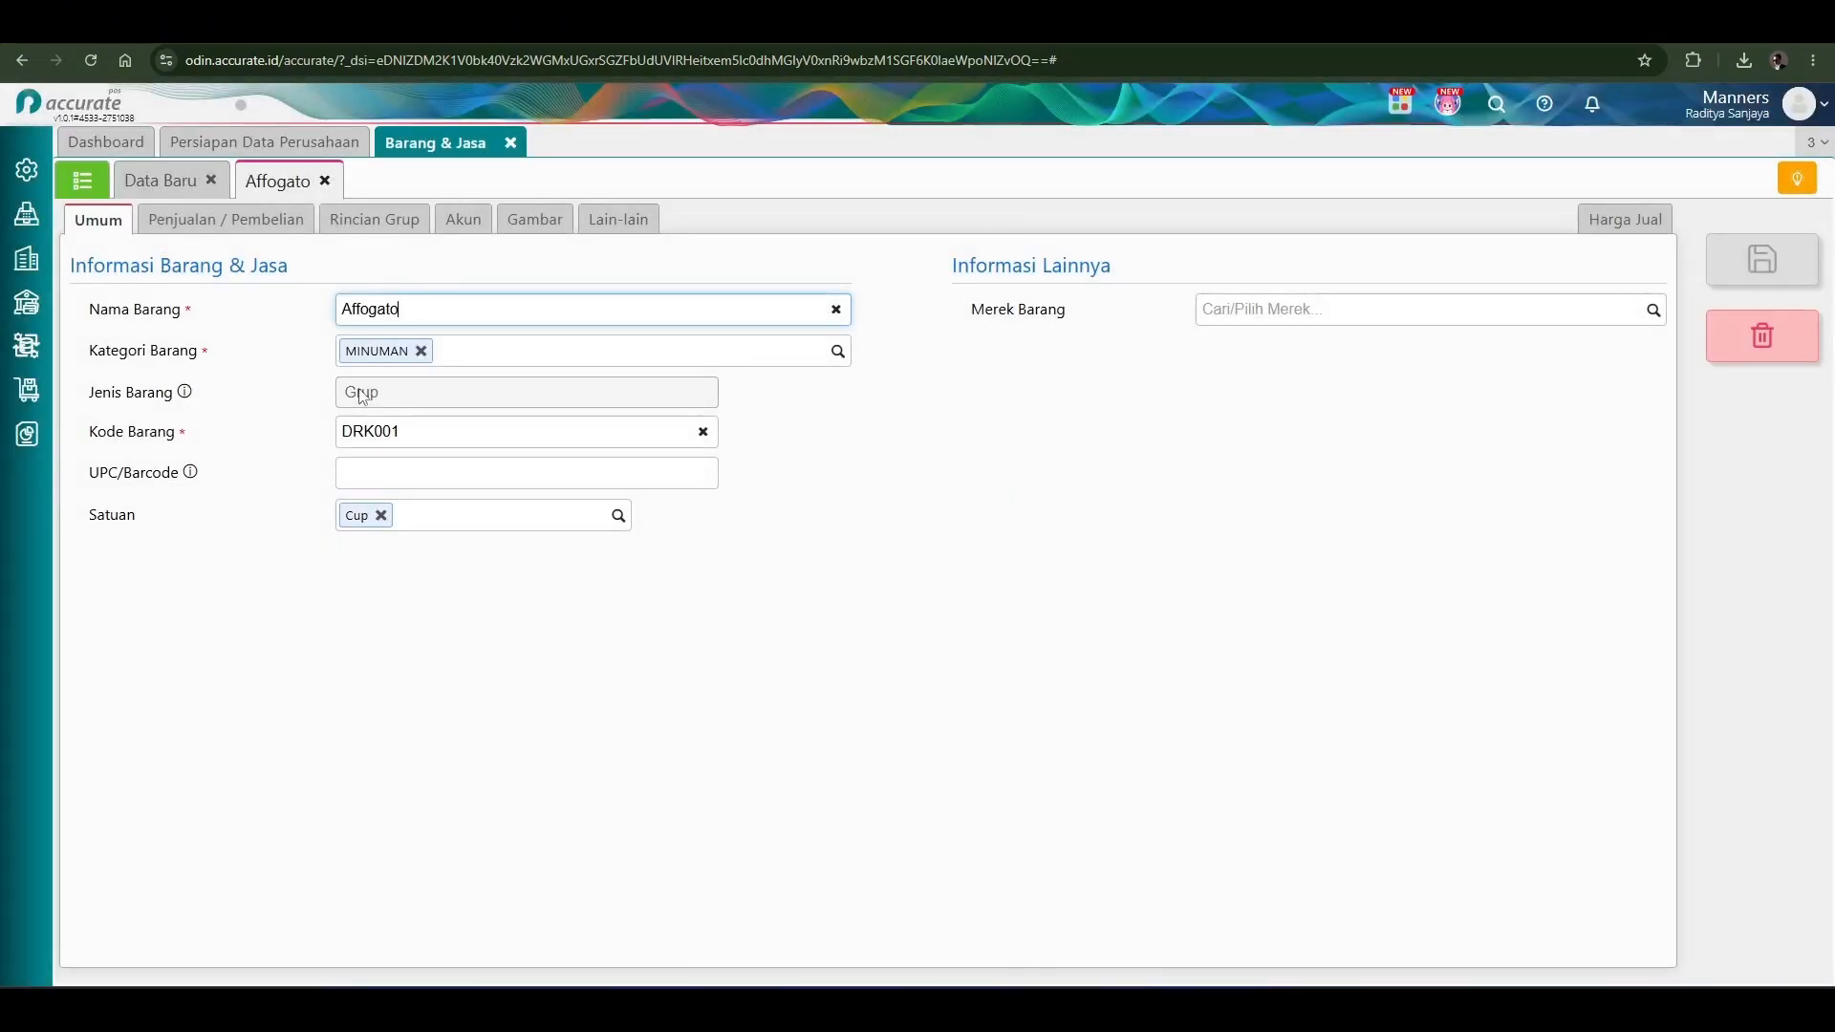
click(367, 221)
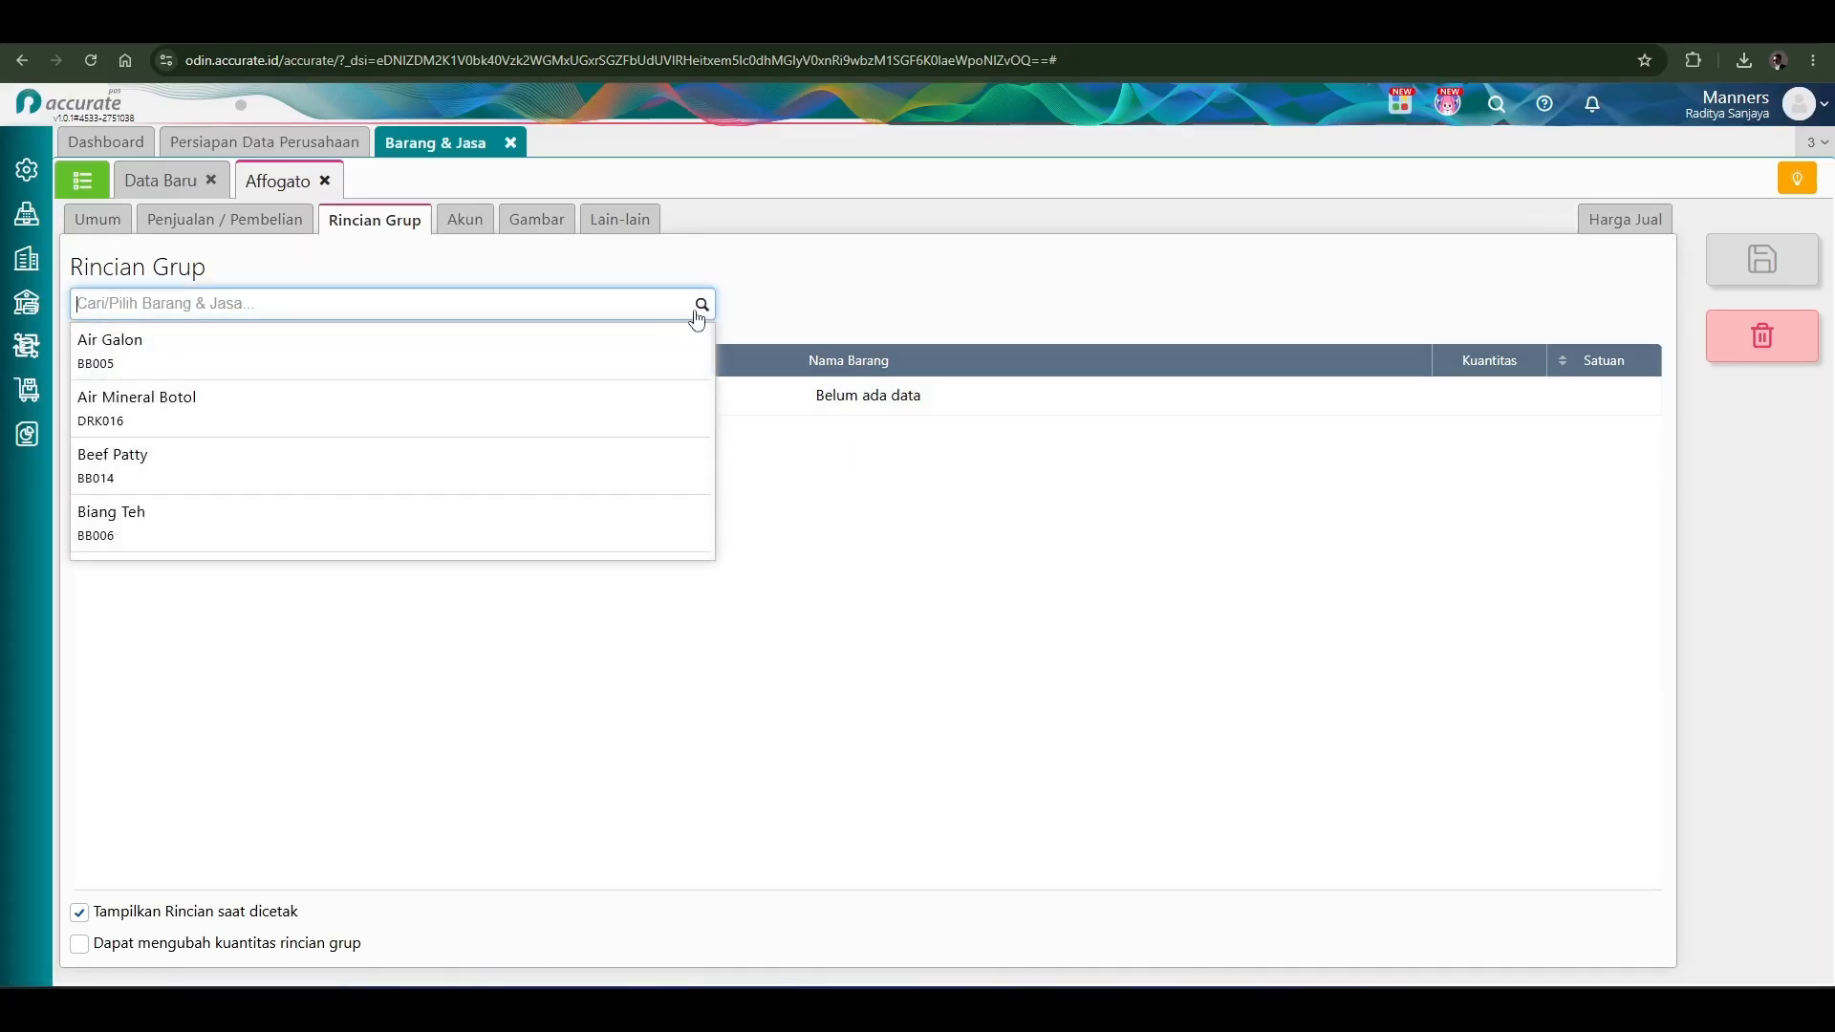
click(82, 180)
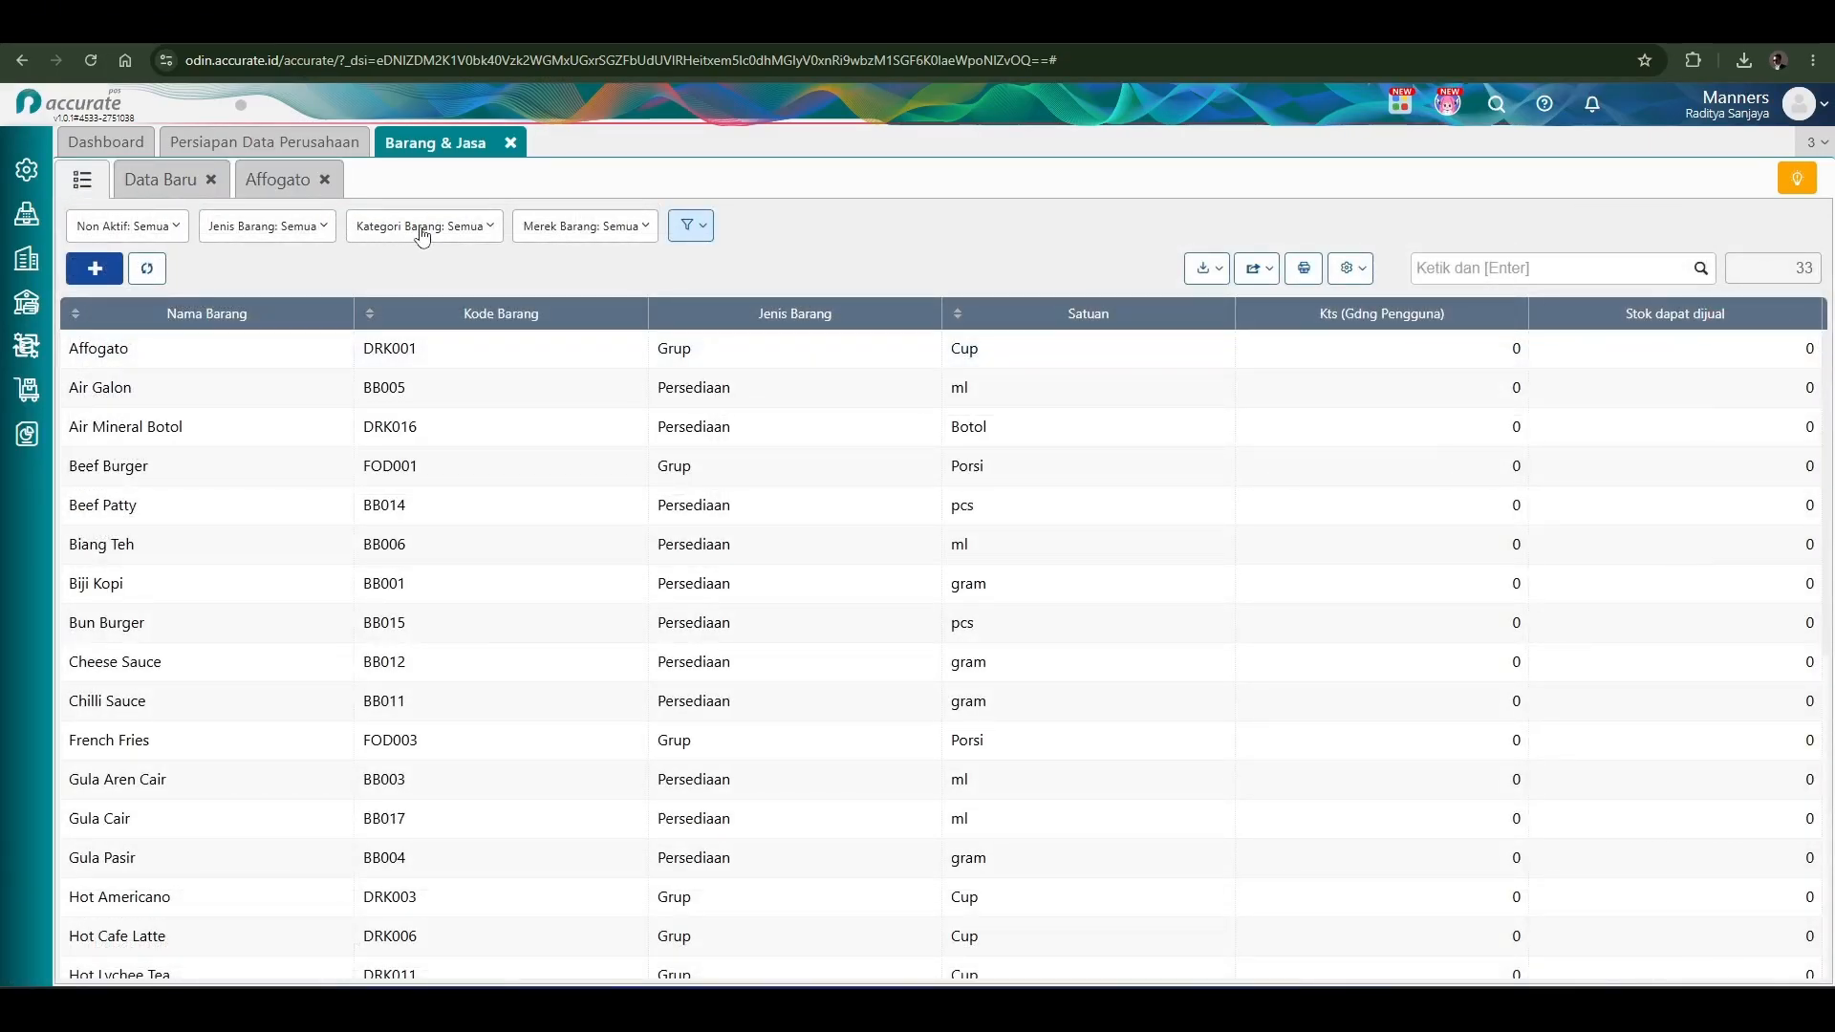
Filter the goods and services list to the Grup item type, and get the sample Excel file from the group import page.
click(293, 232)
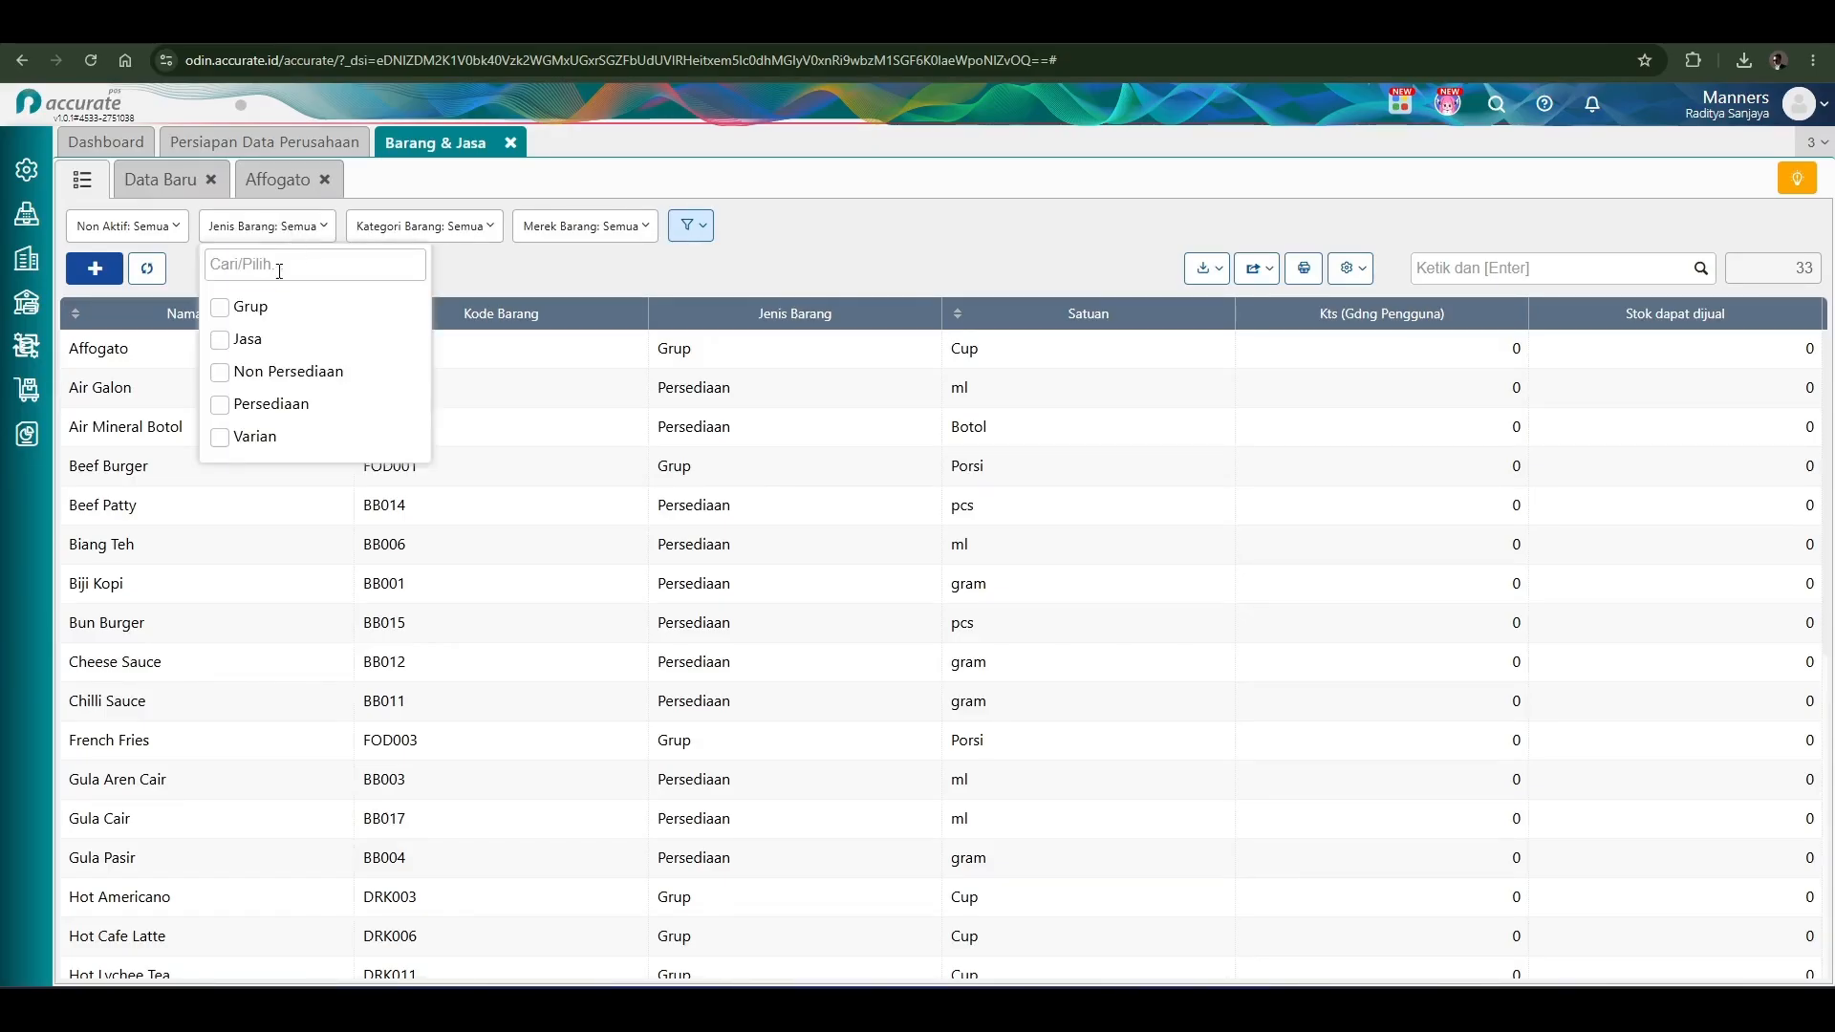
click(250, 307)
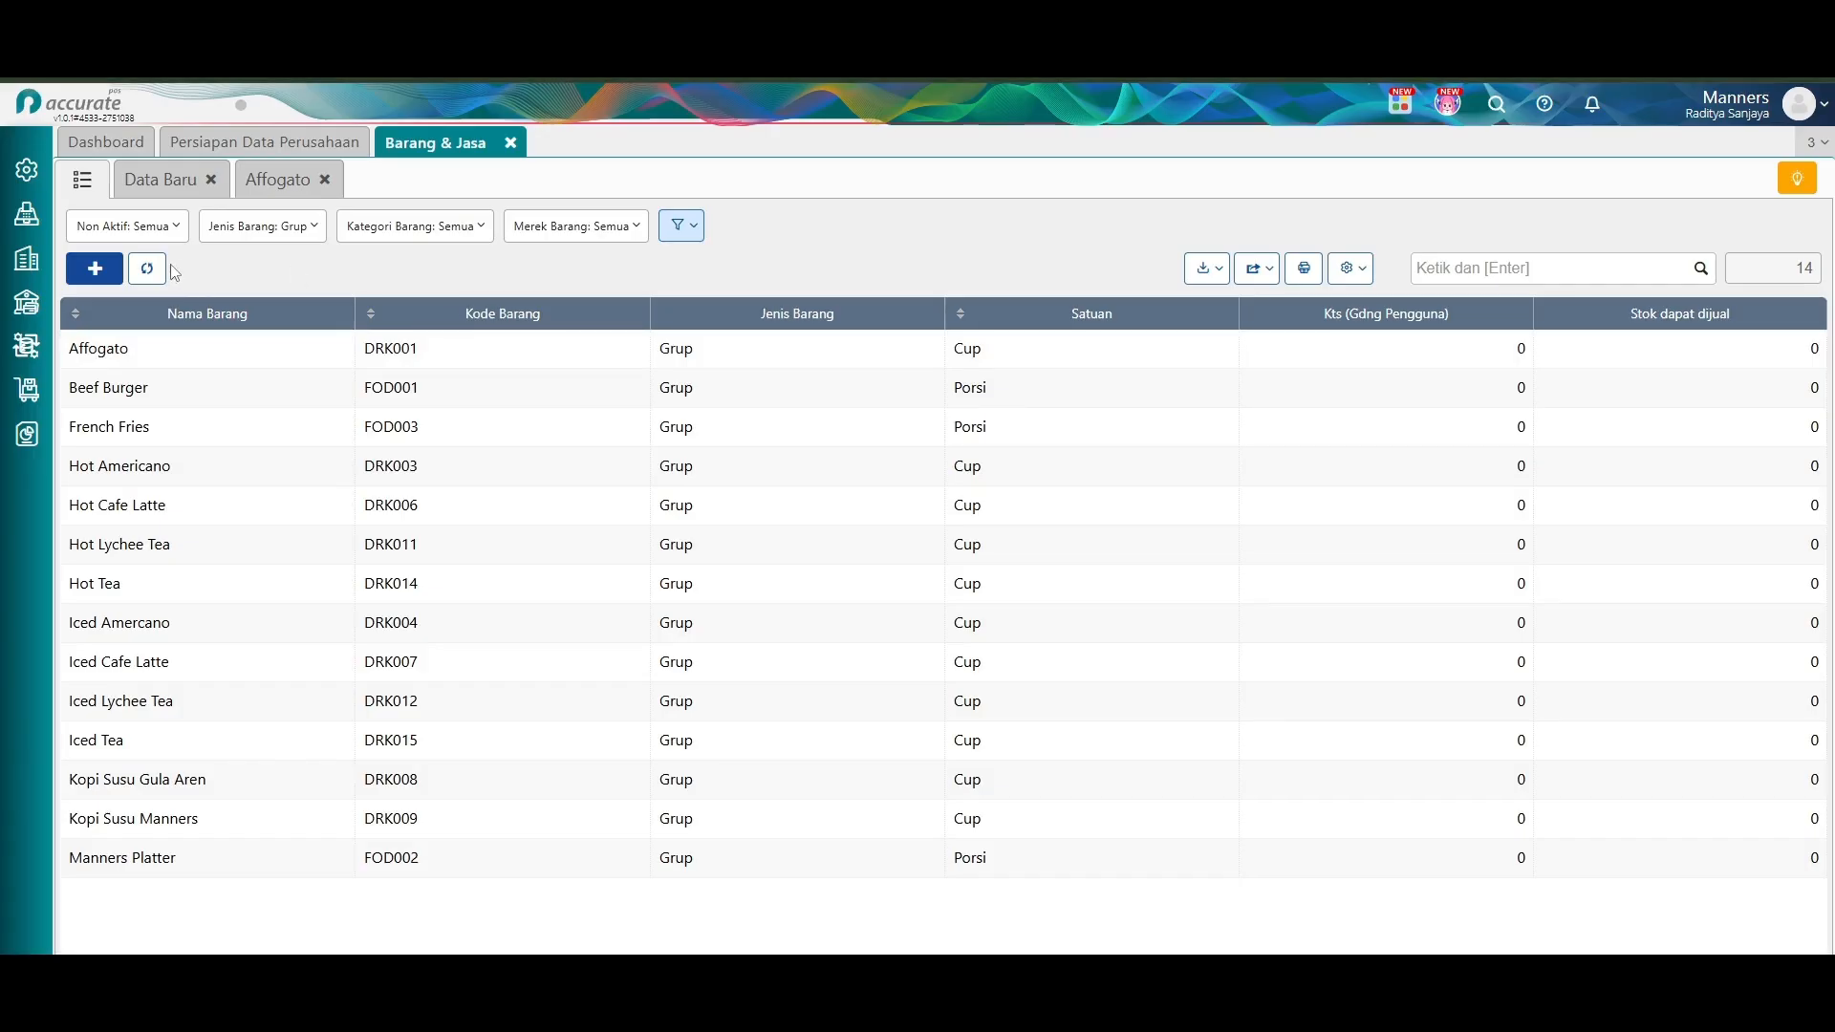
click(1206, 268)
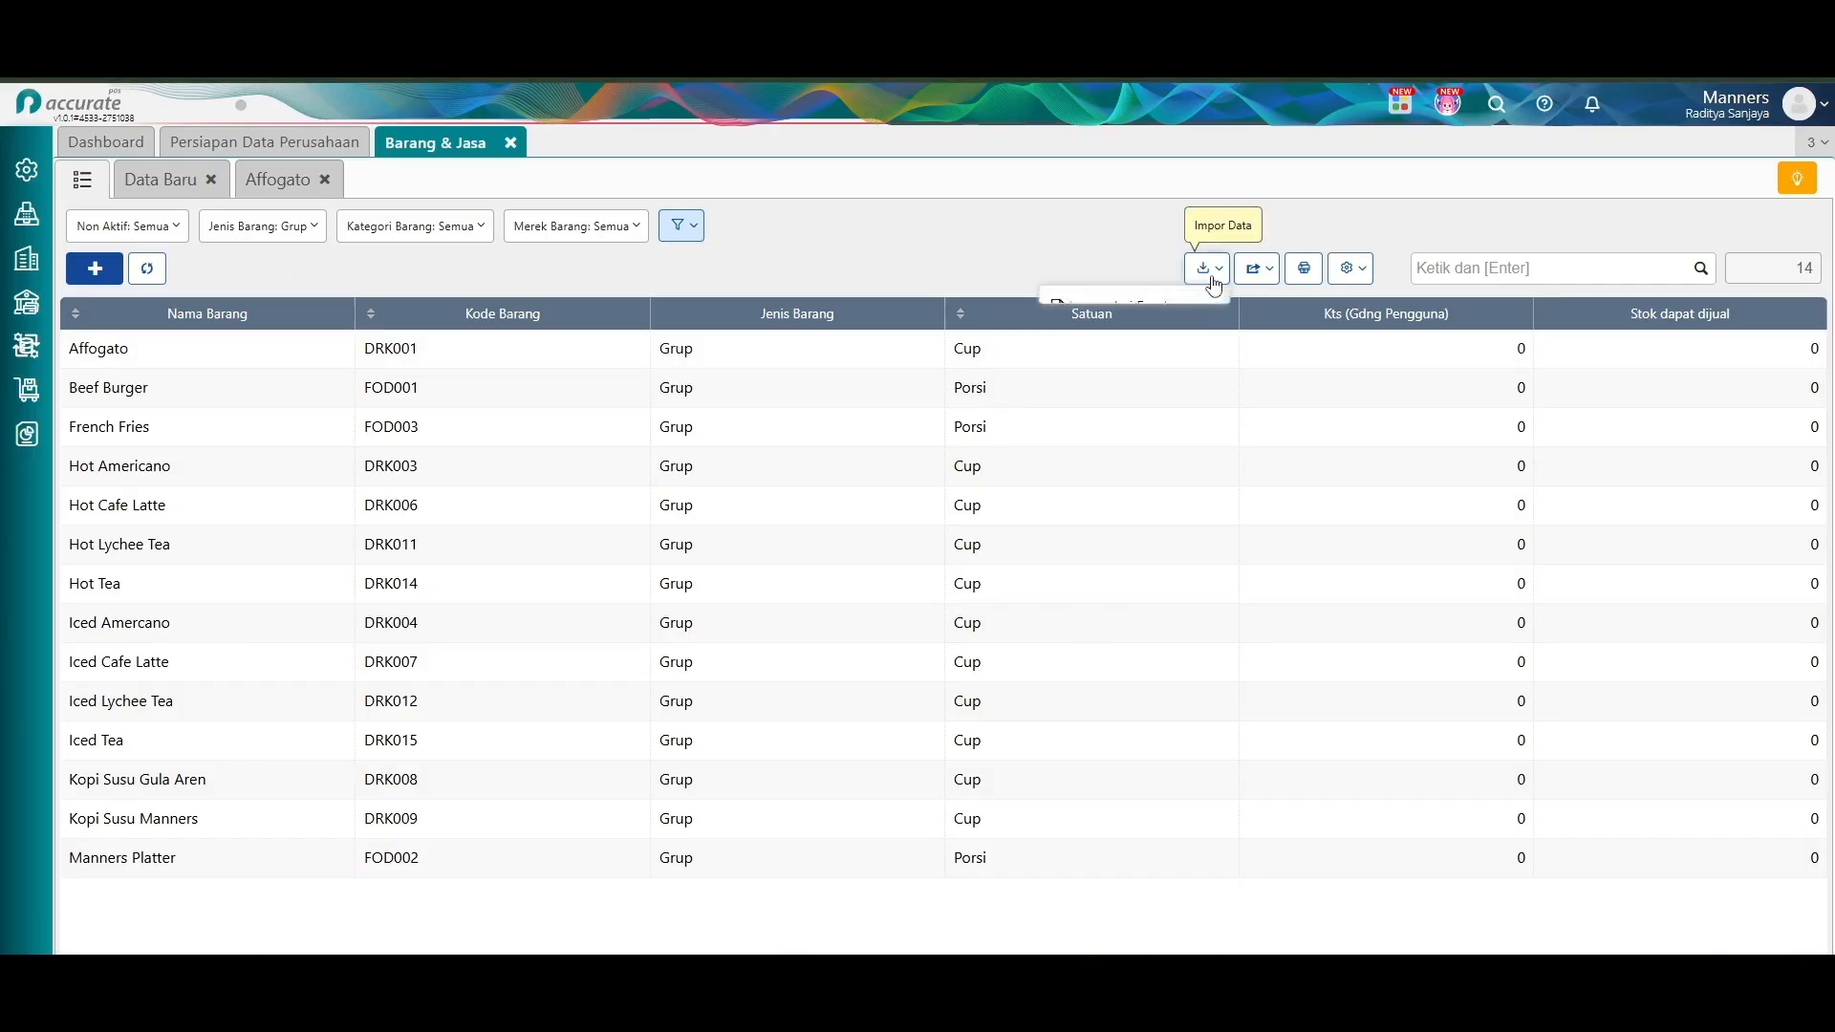
click(1109, 344)
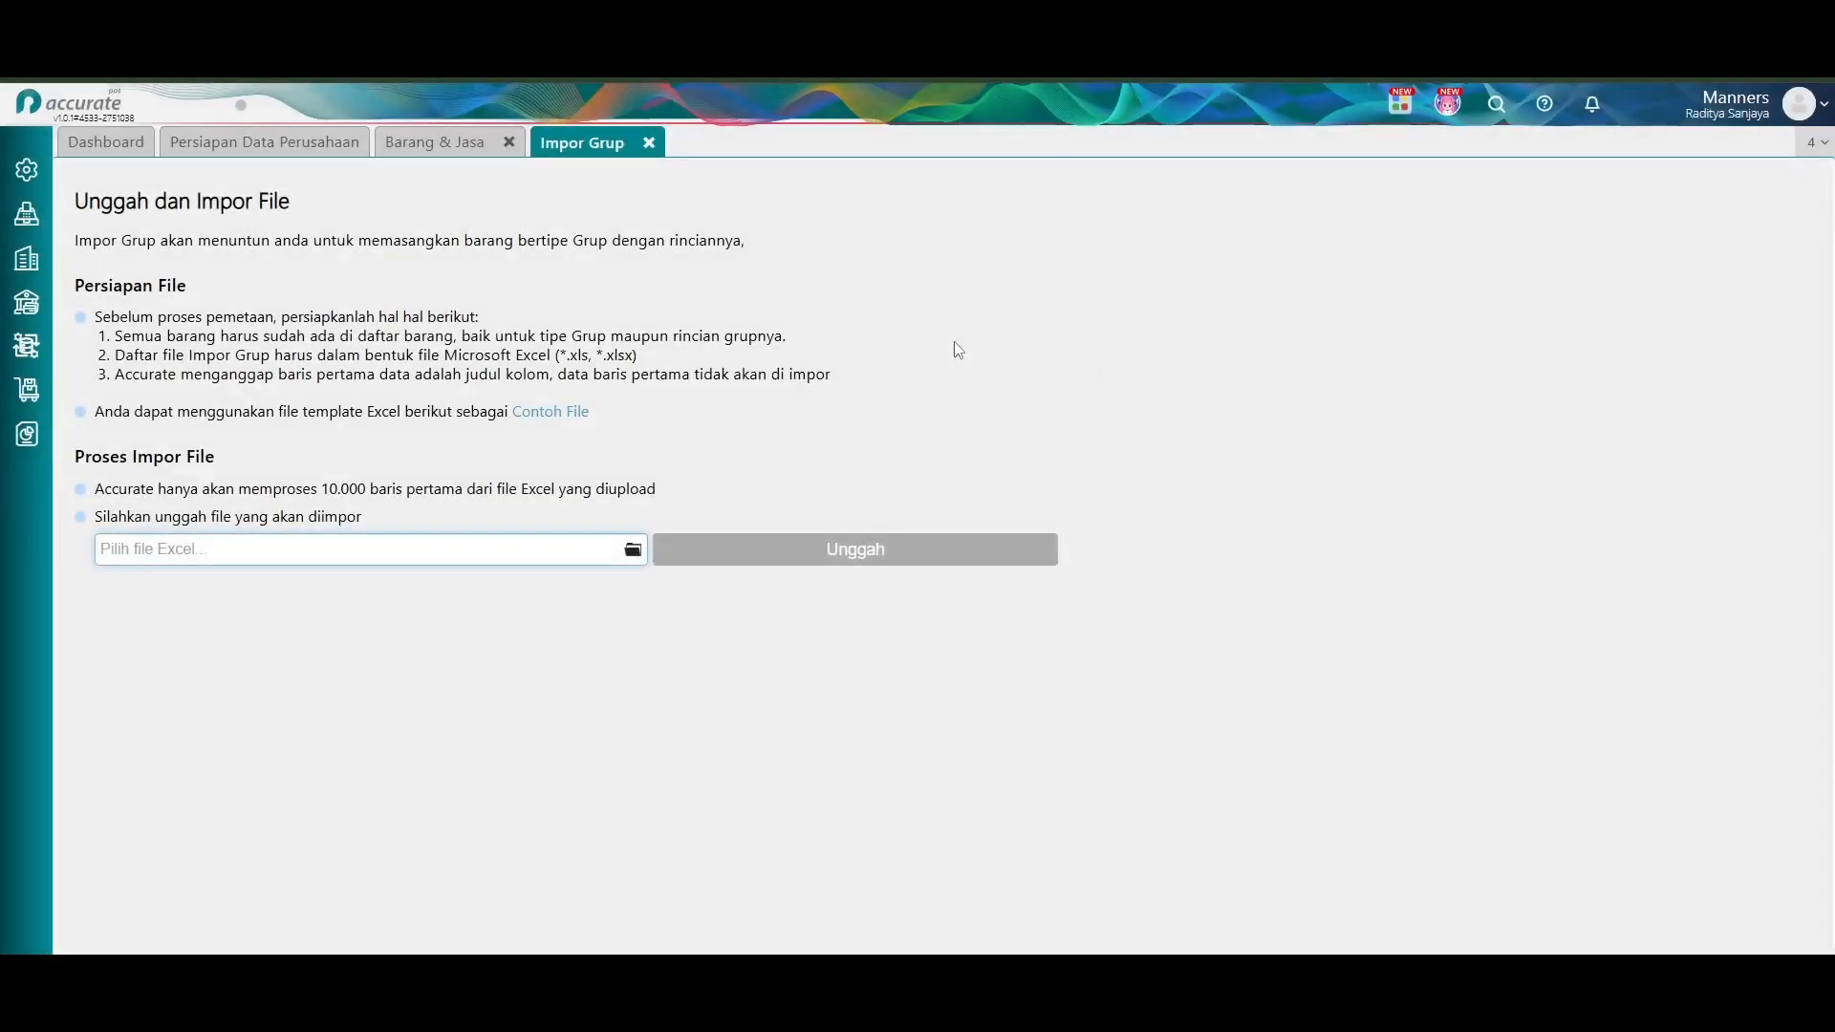
click(570, 422)
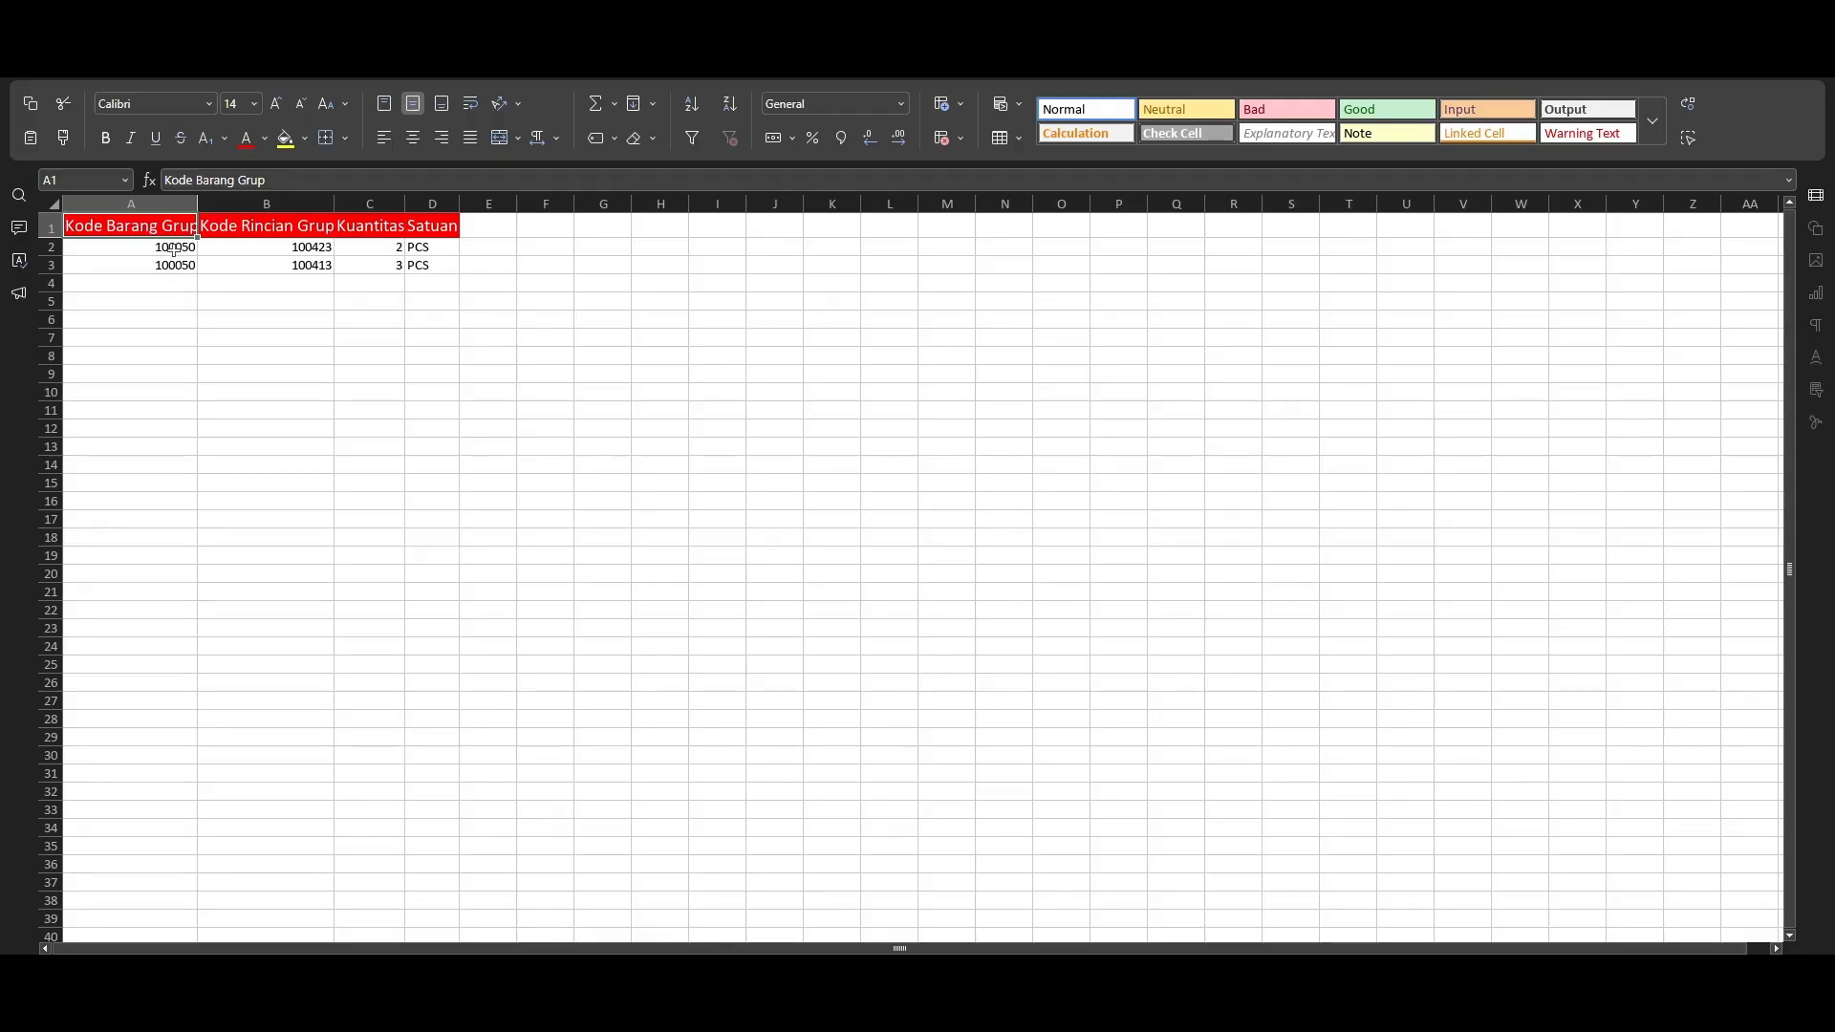
Examine the group codes, component codes, quantities and units in the sample sheet and the filled-in Manners group import sheet.
drag(173, 249, 264, 267)
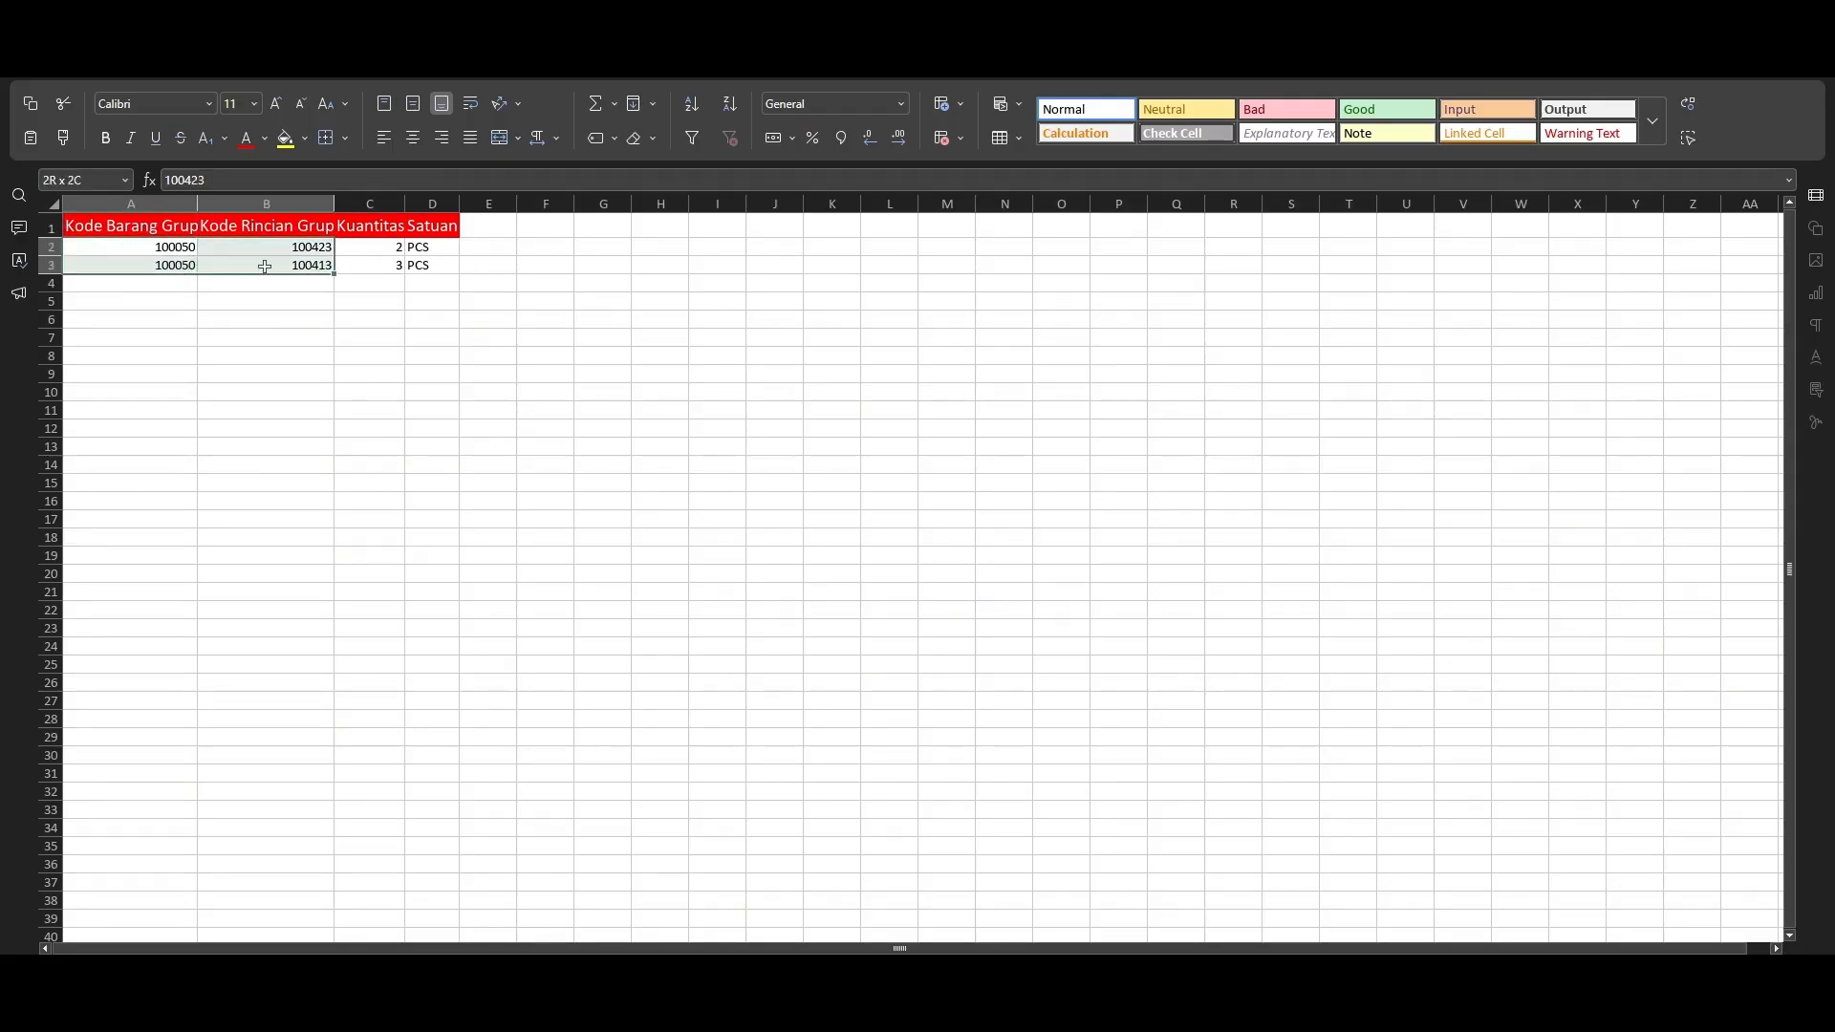
click(244, 967)
click(184, 967)
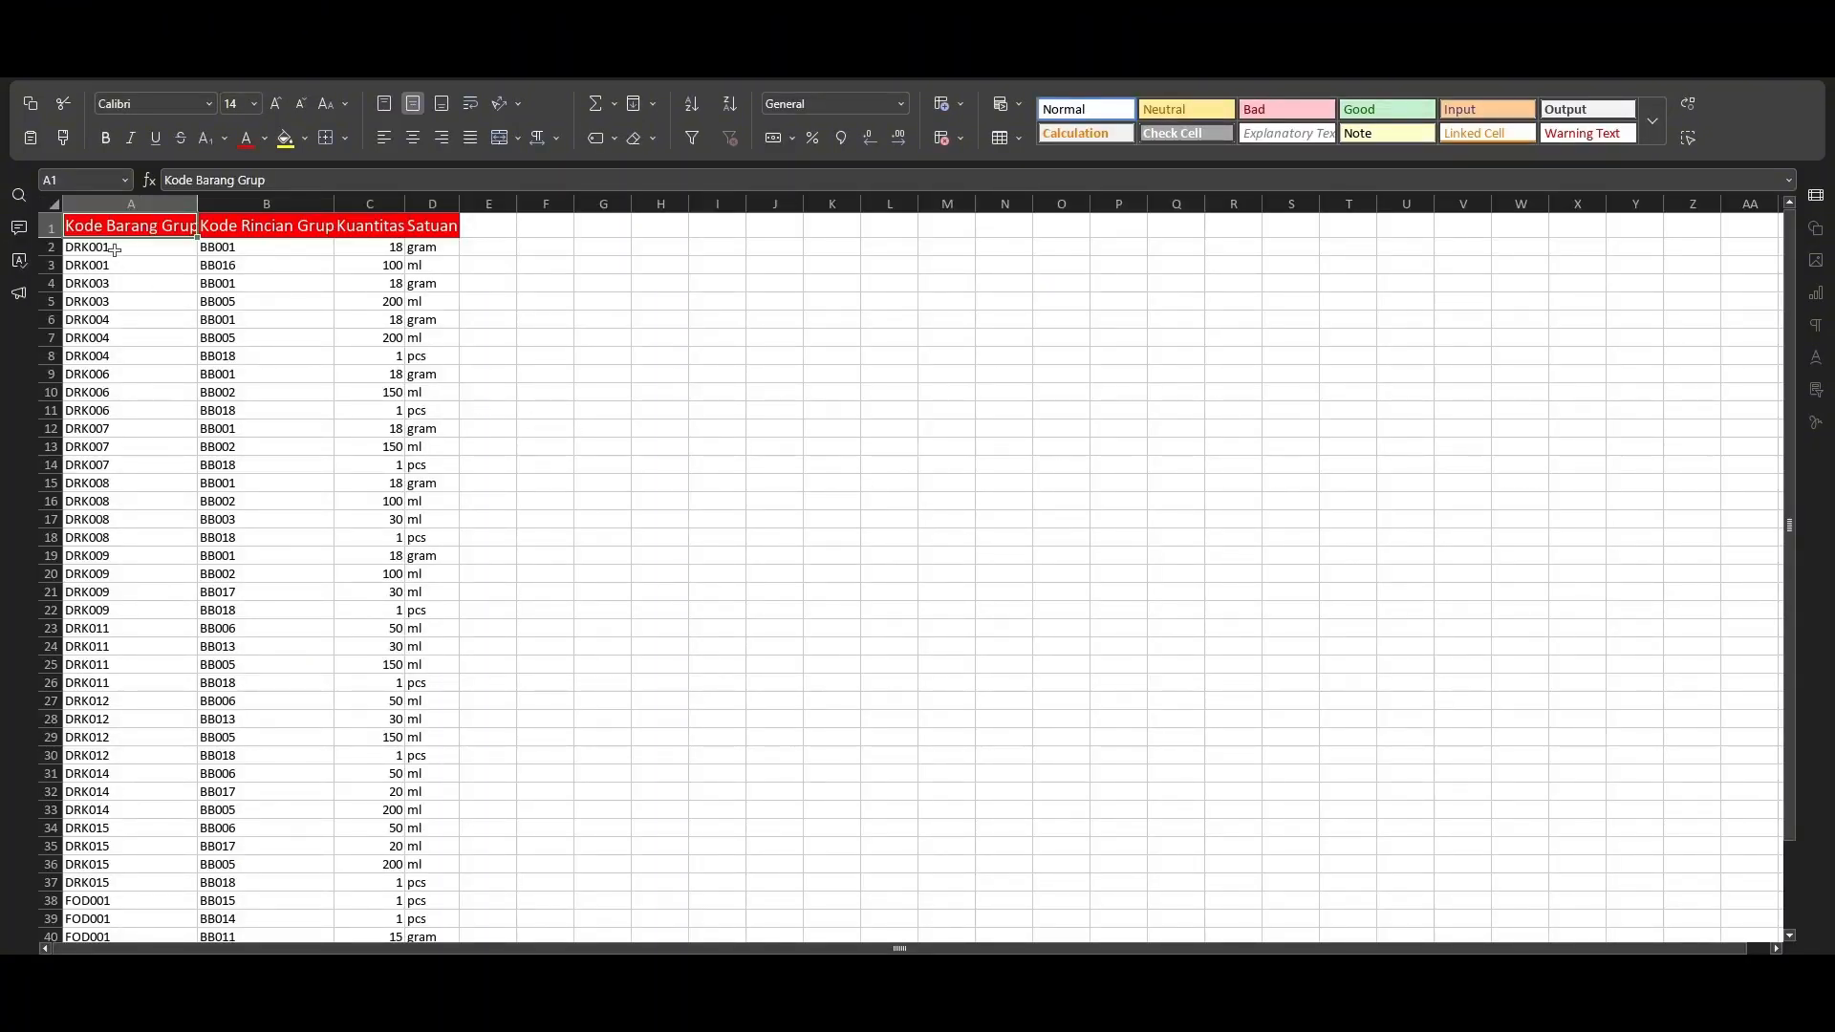
drag(120, 249, 120, 262)
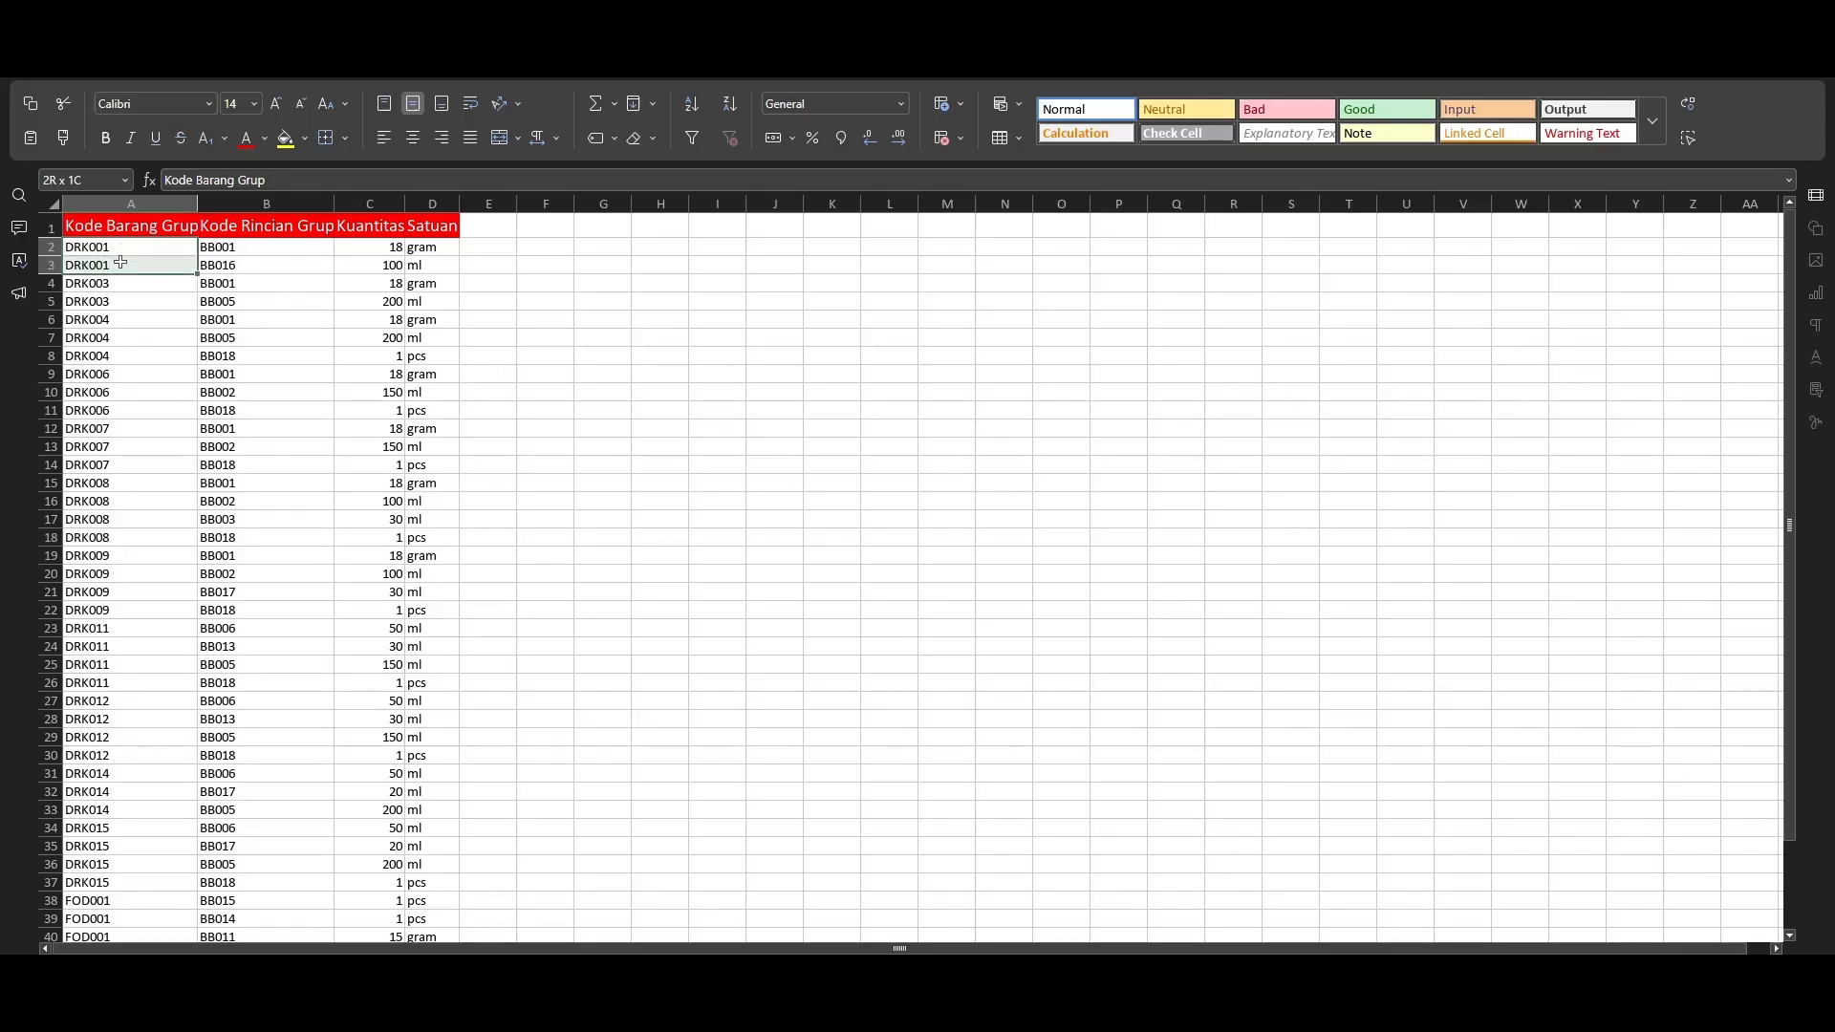
click(233, 250)
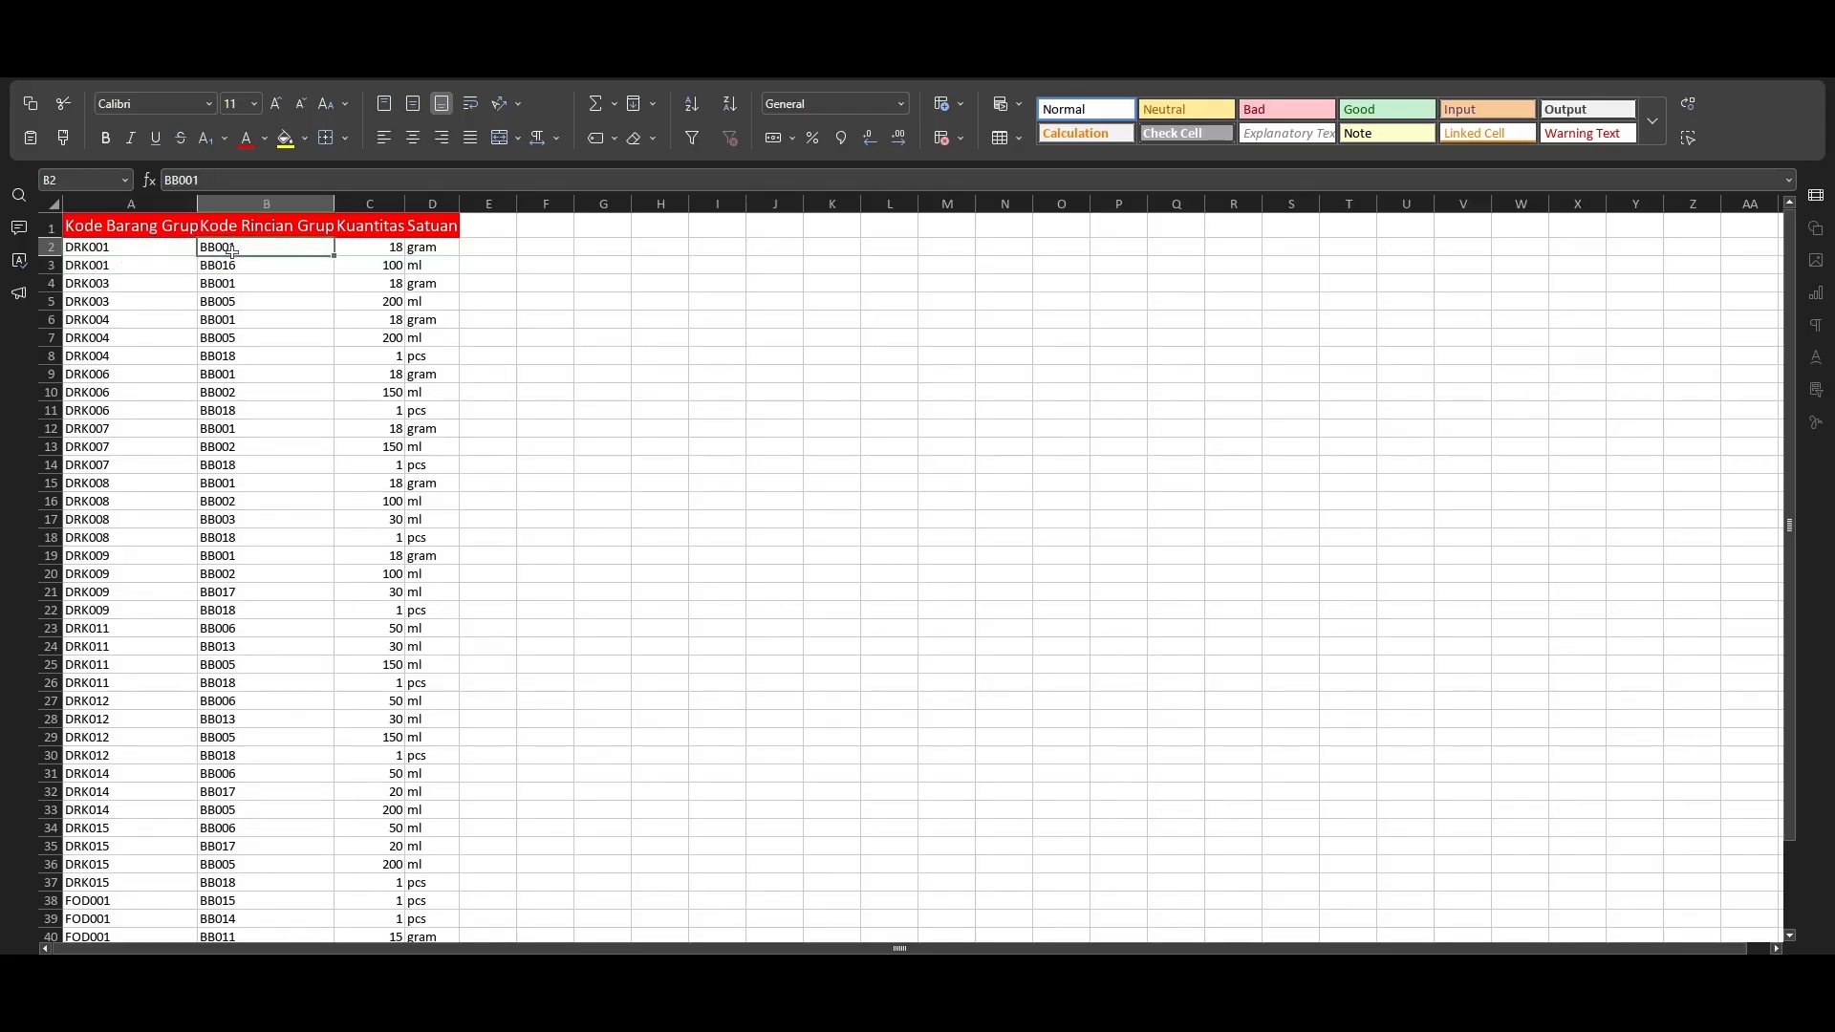
drag(373, 250, 417, 249)
click(258, 268)
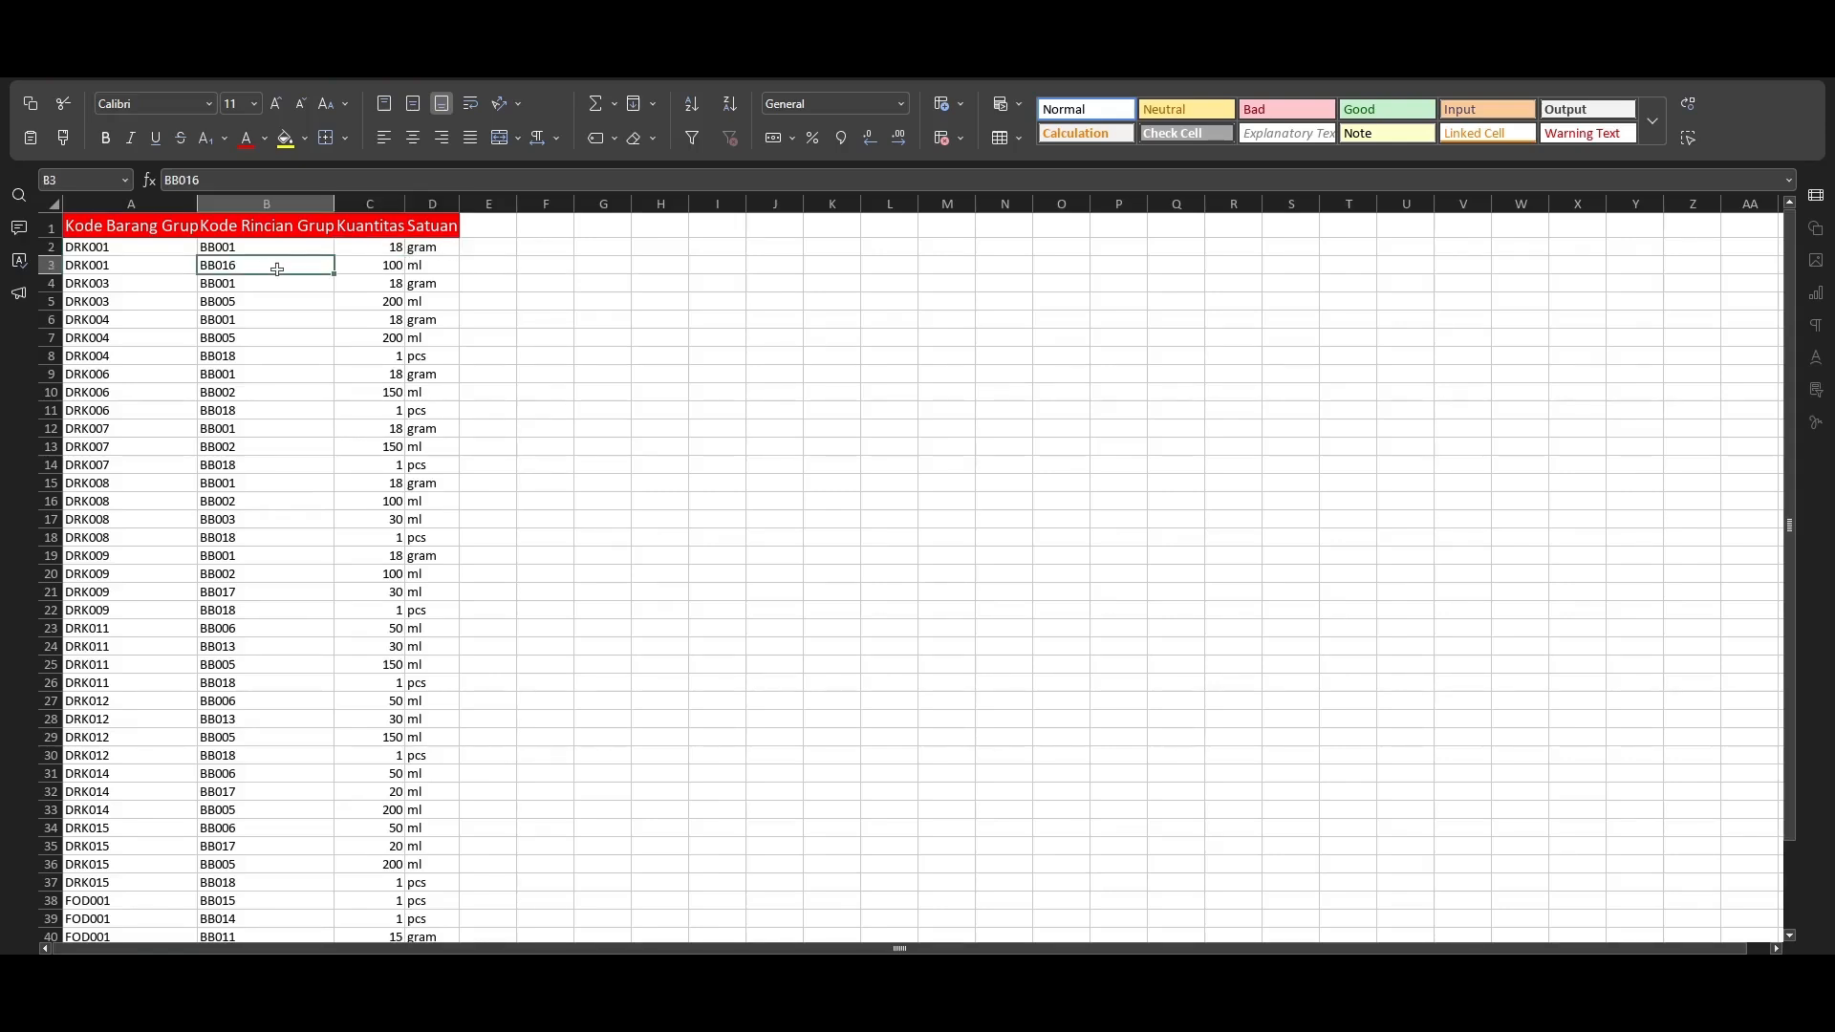
click(361, 272)
drag(403, 268, 421, 269)
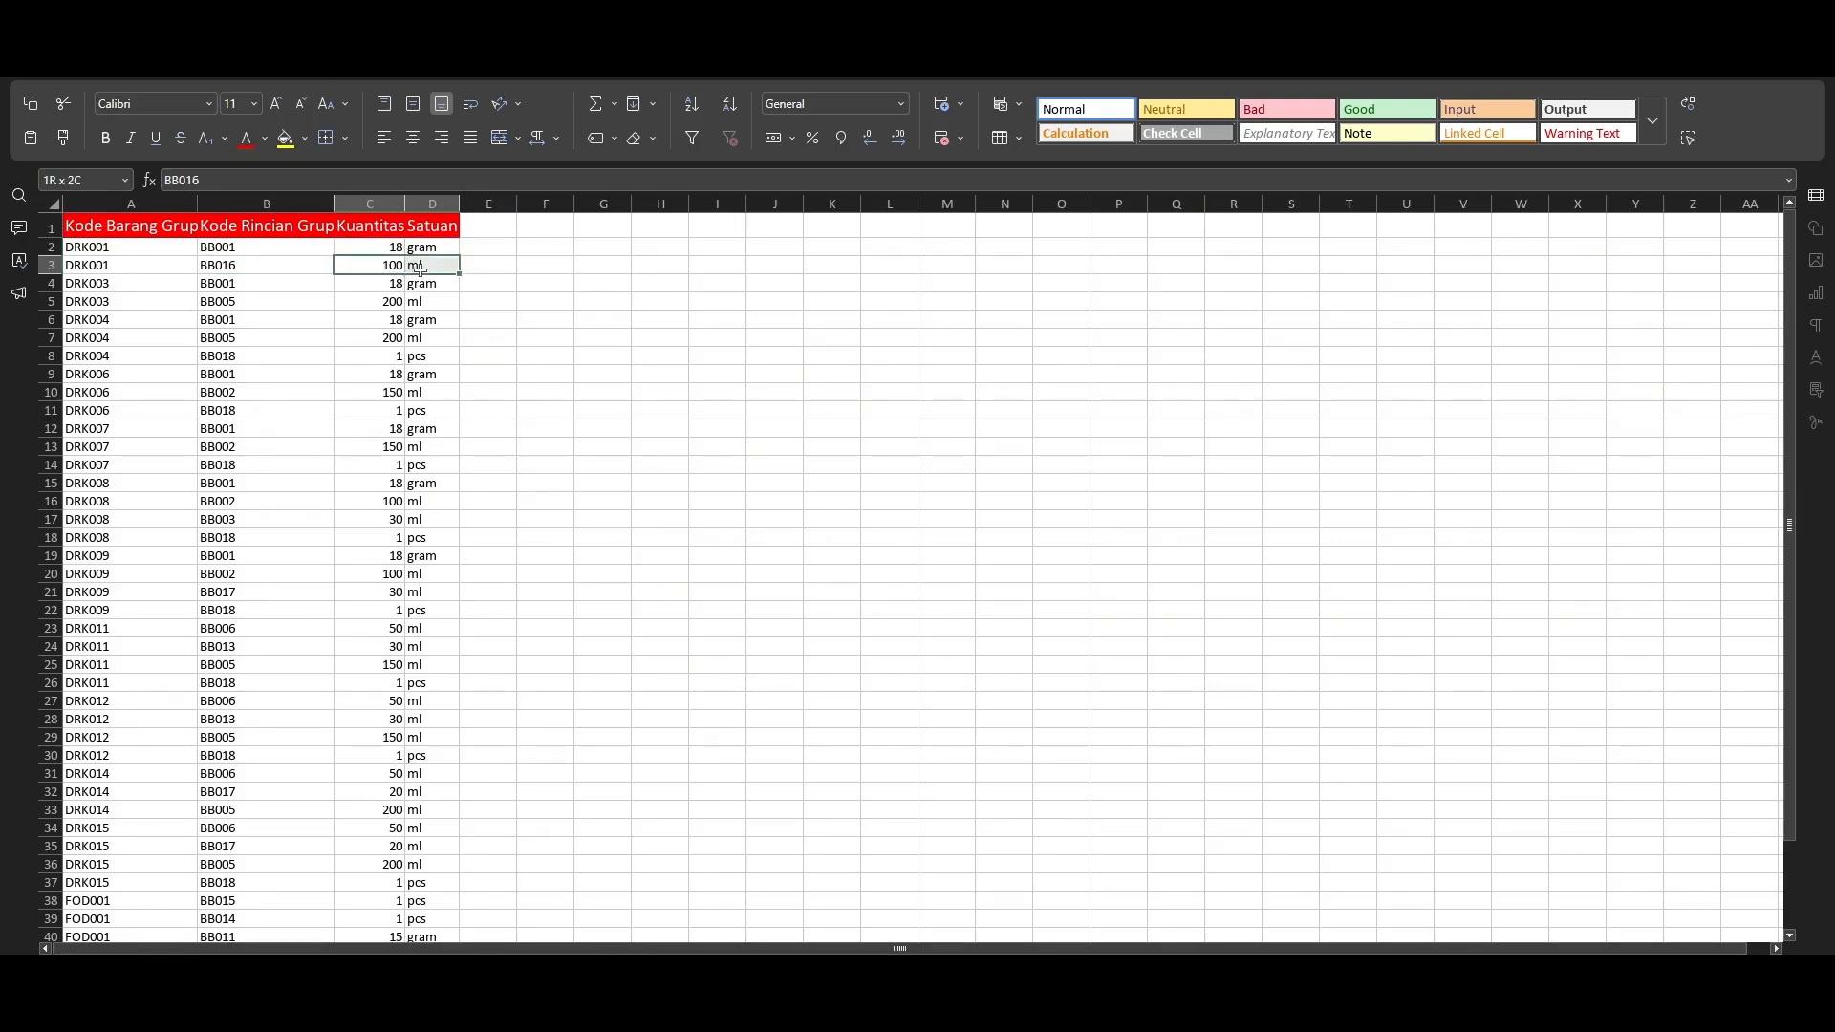
click(490, 273)
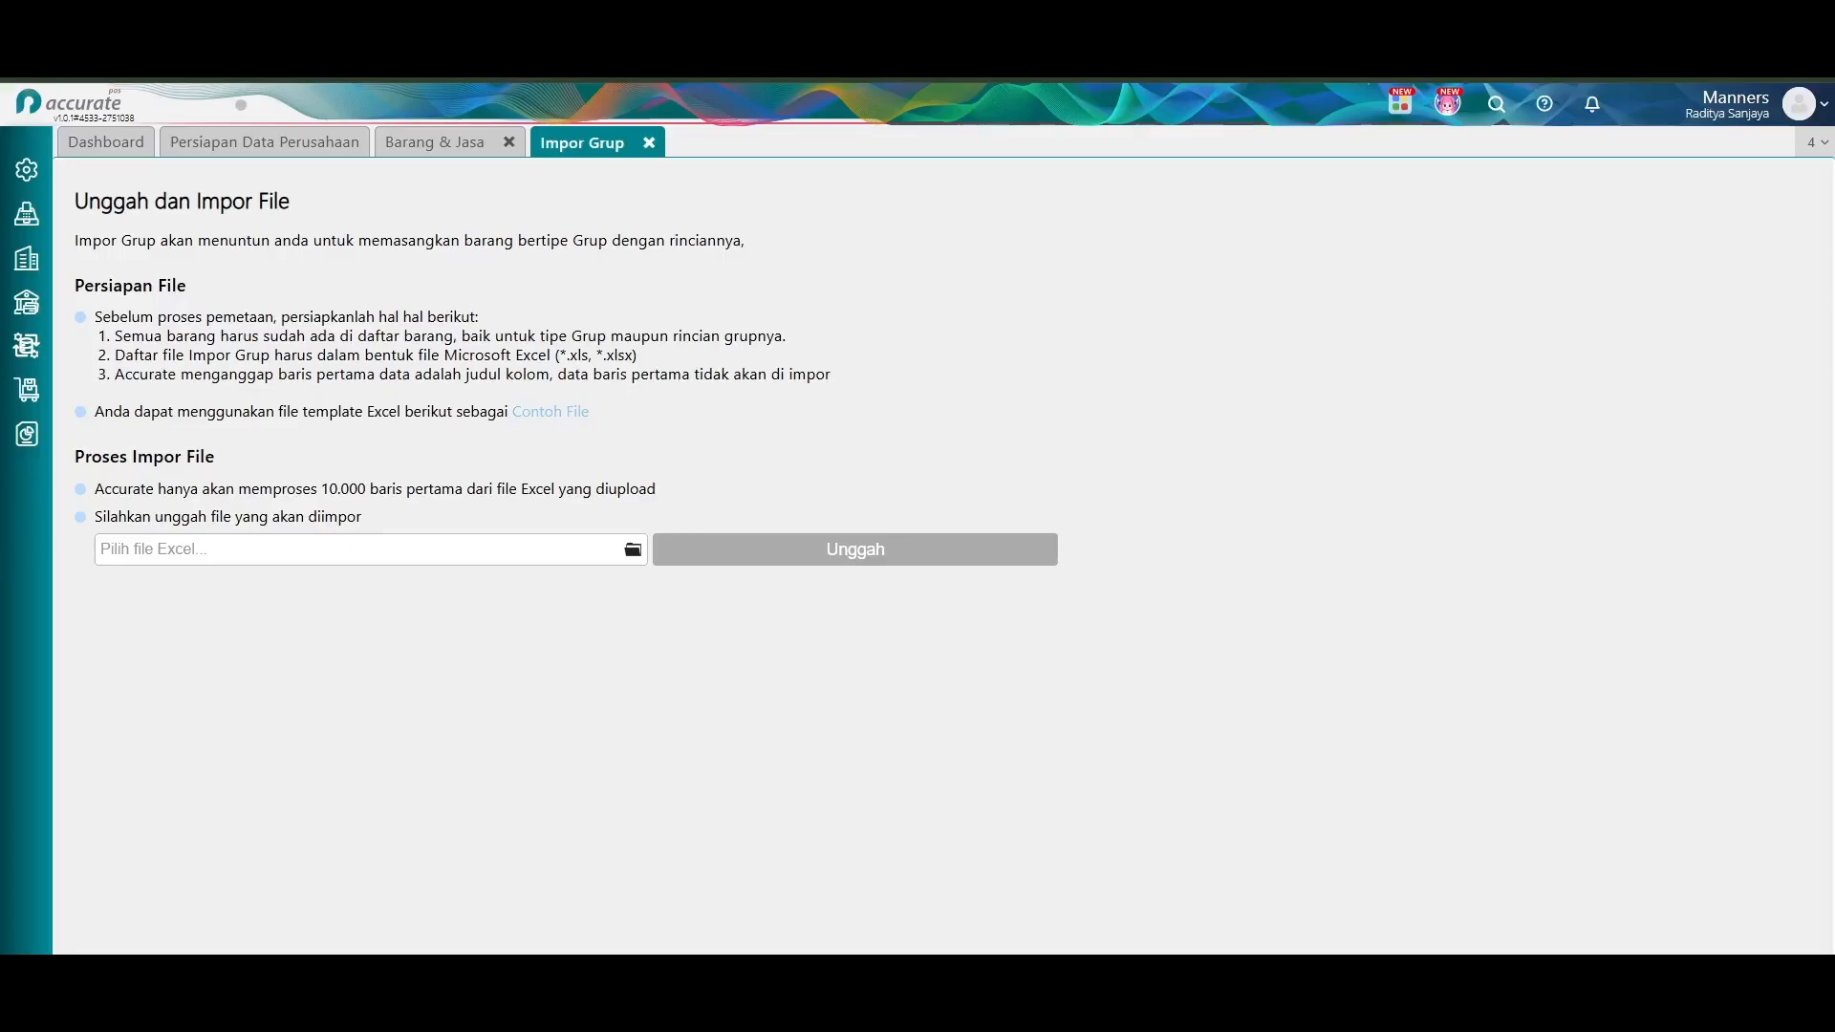
Switch to Accurate and import the group details from import-group-id Manners.xlsx, keeping the proposed column mapping.
click(633, 549)
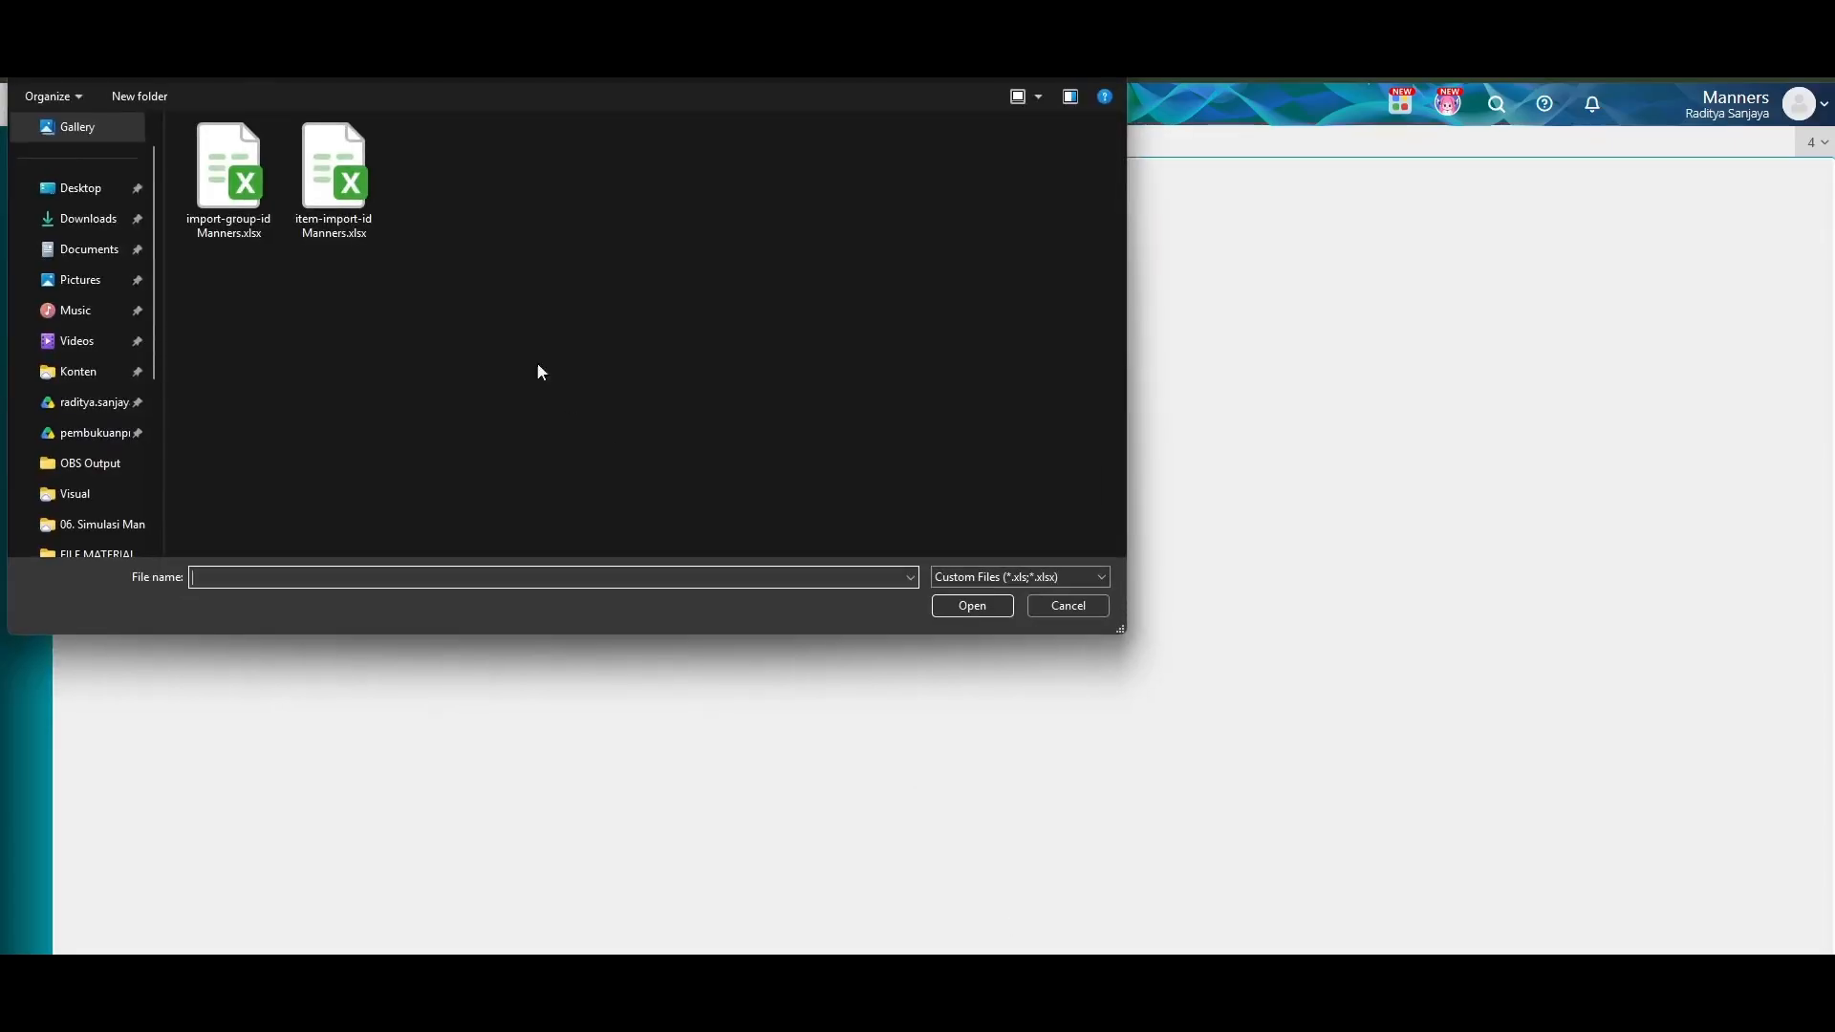
double_click(241, 188)
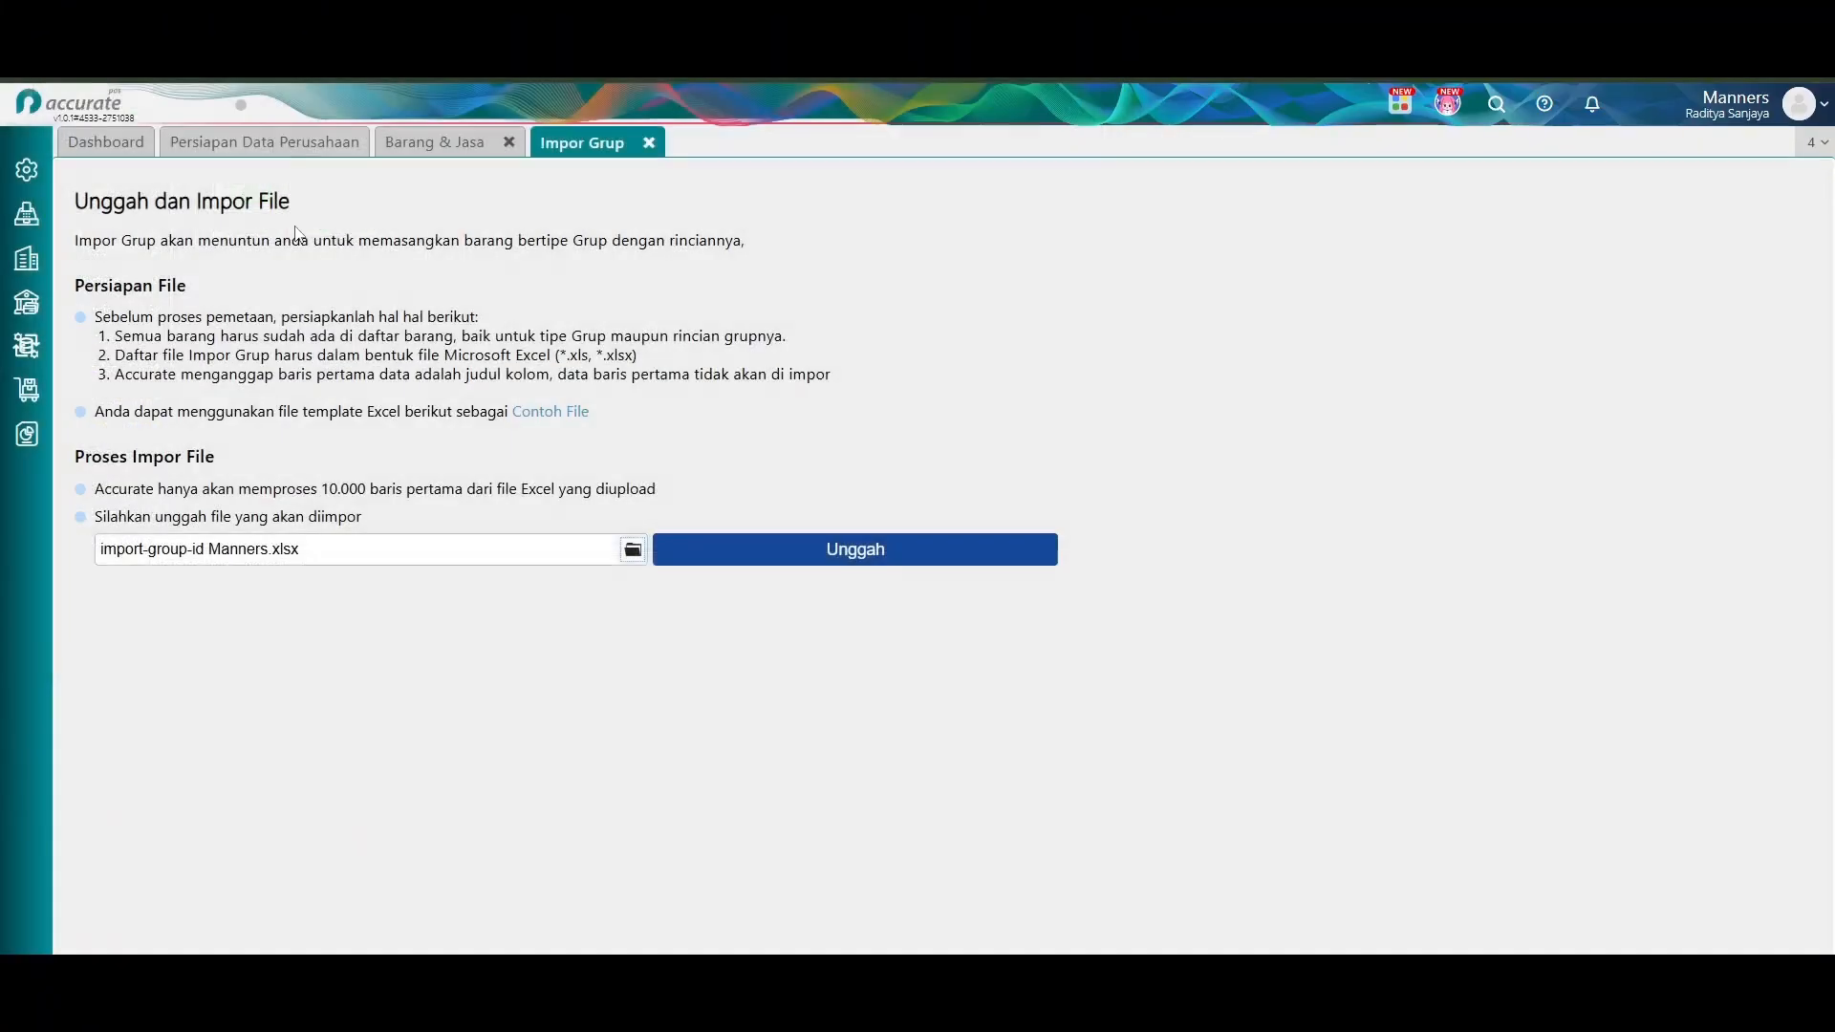
click(811, 537)
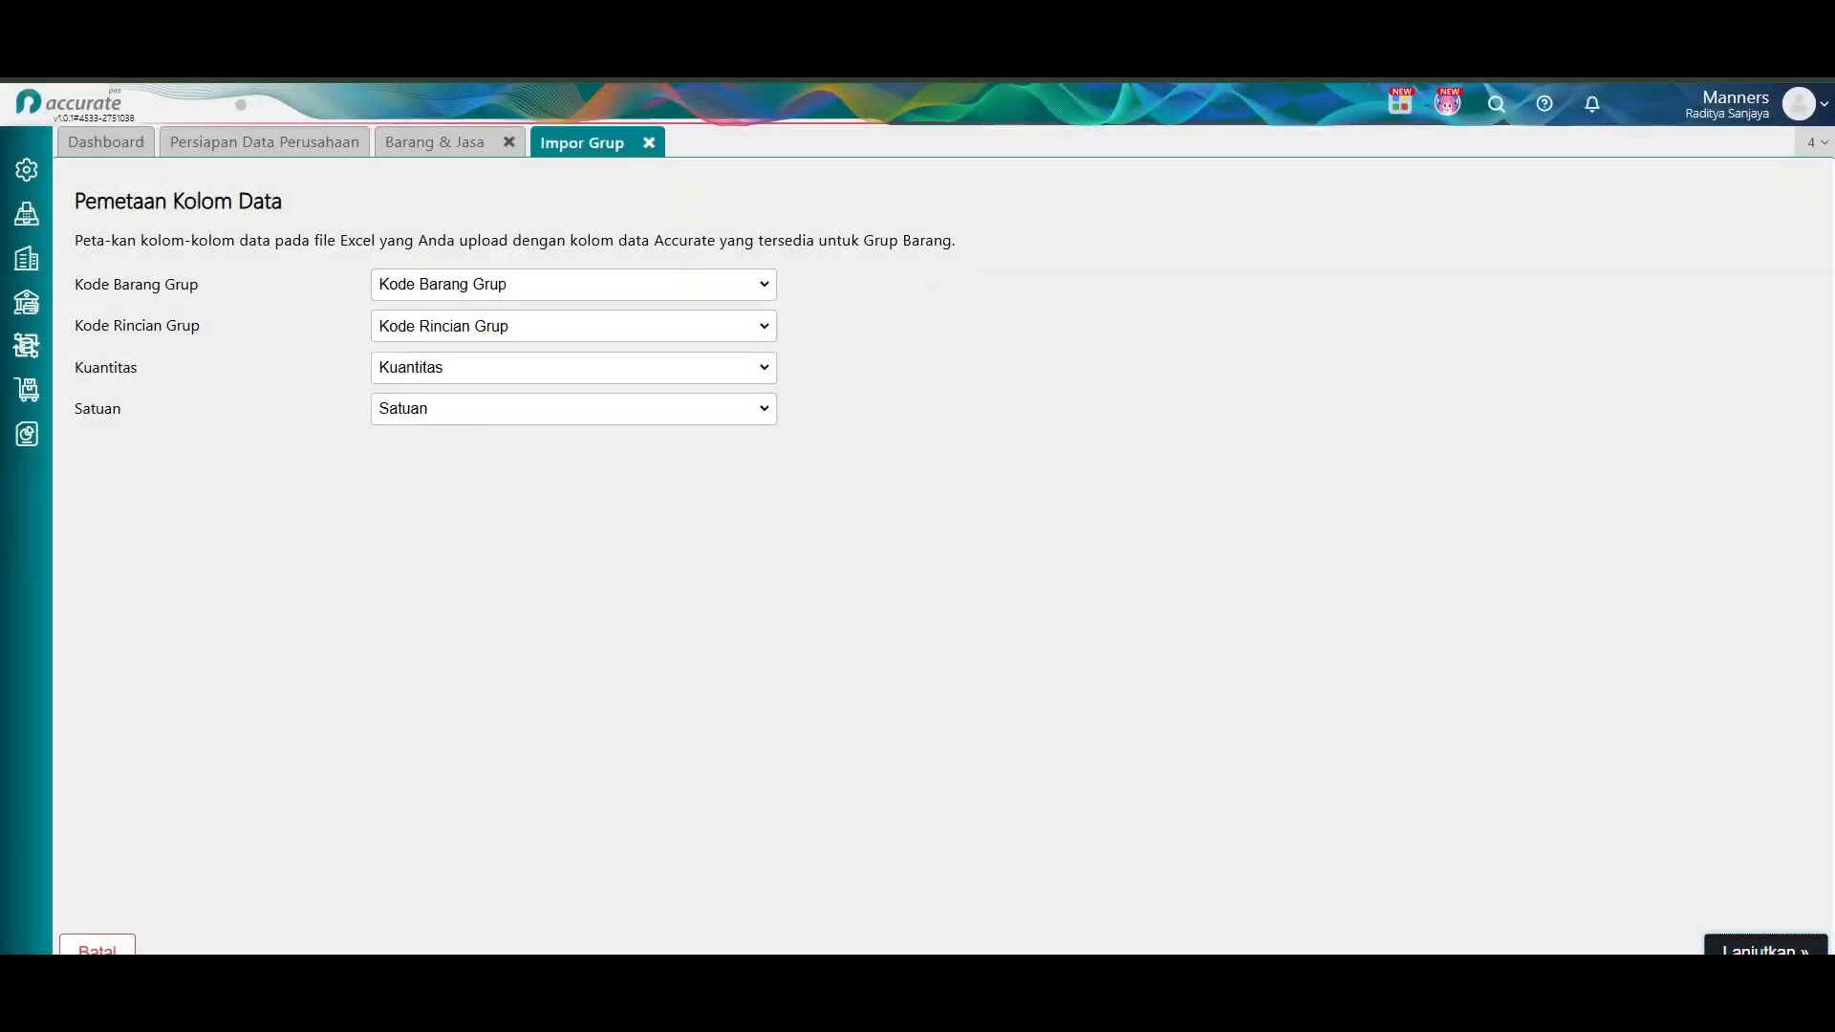
click(1765, 949)
click(1764, 949)
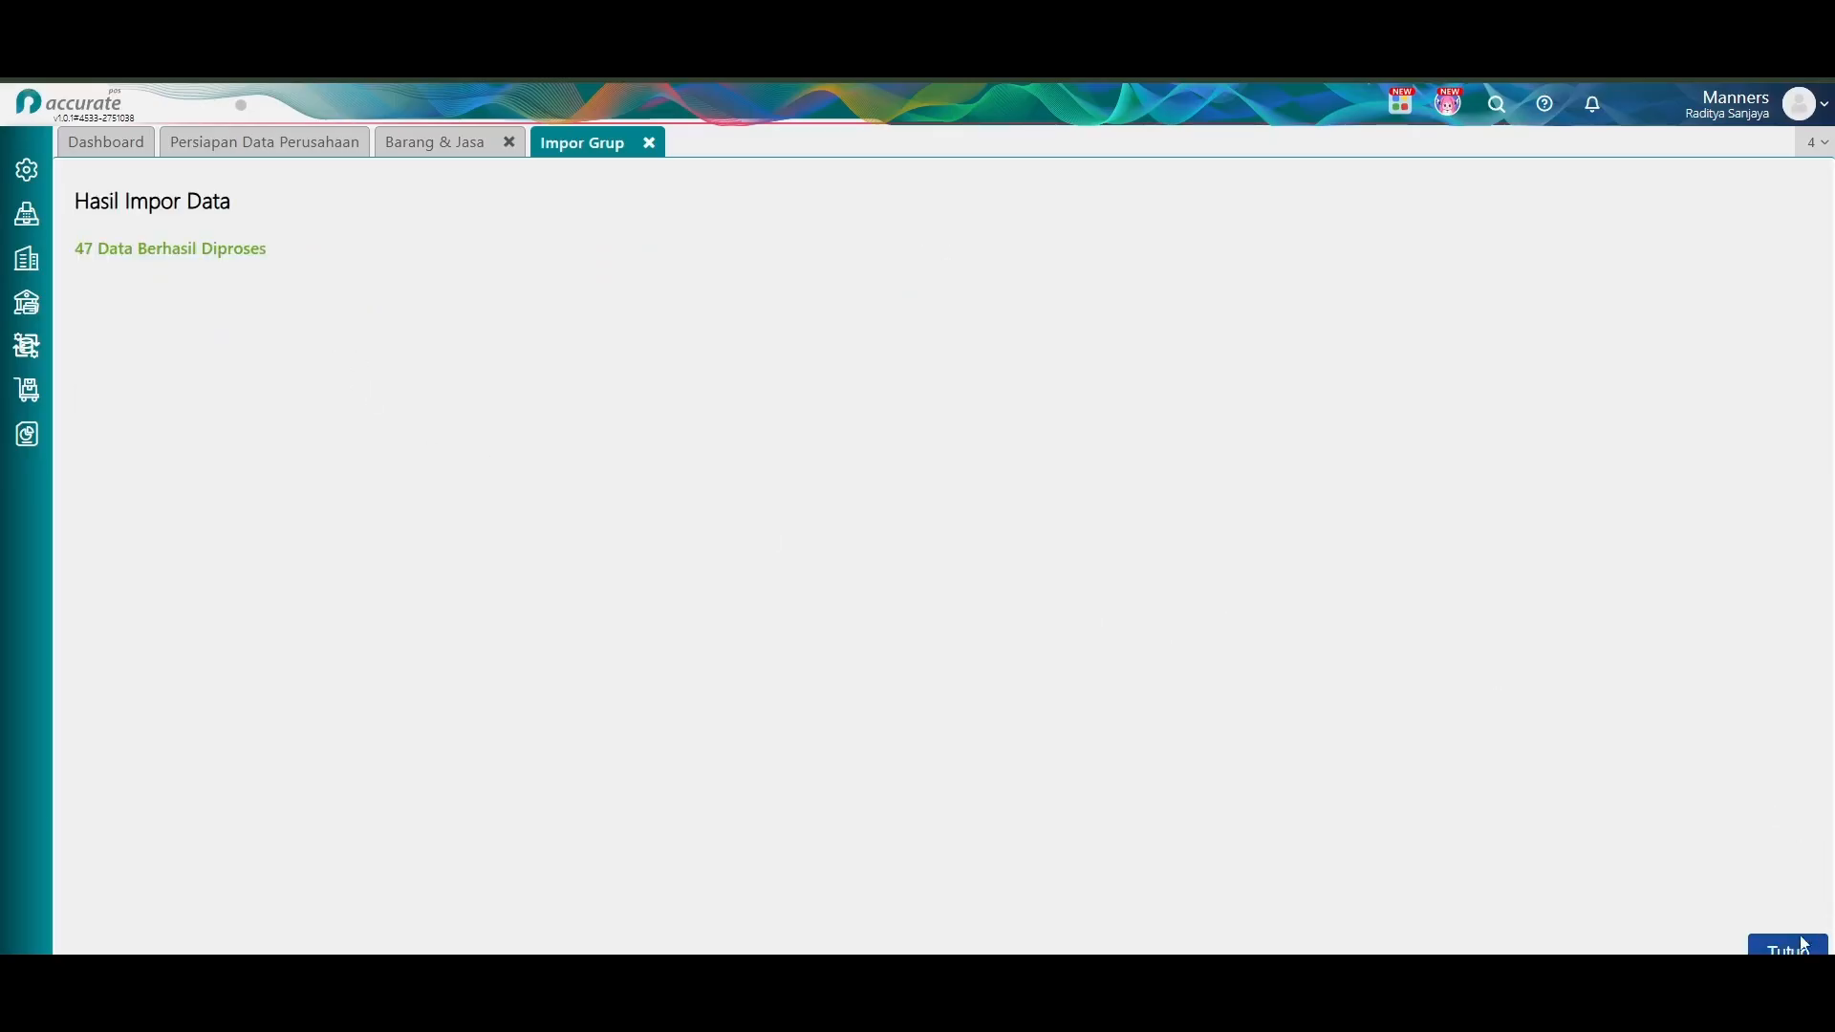
click(1803, 947)
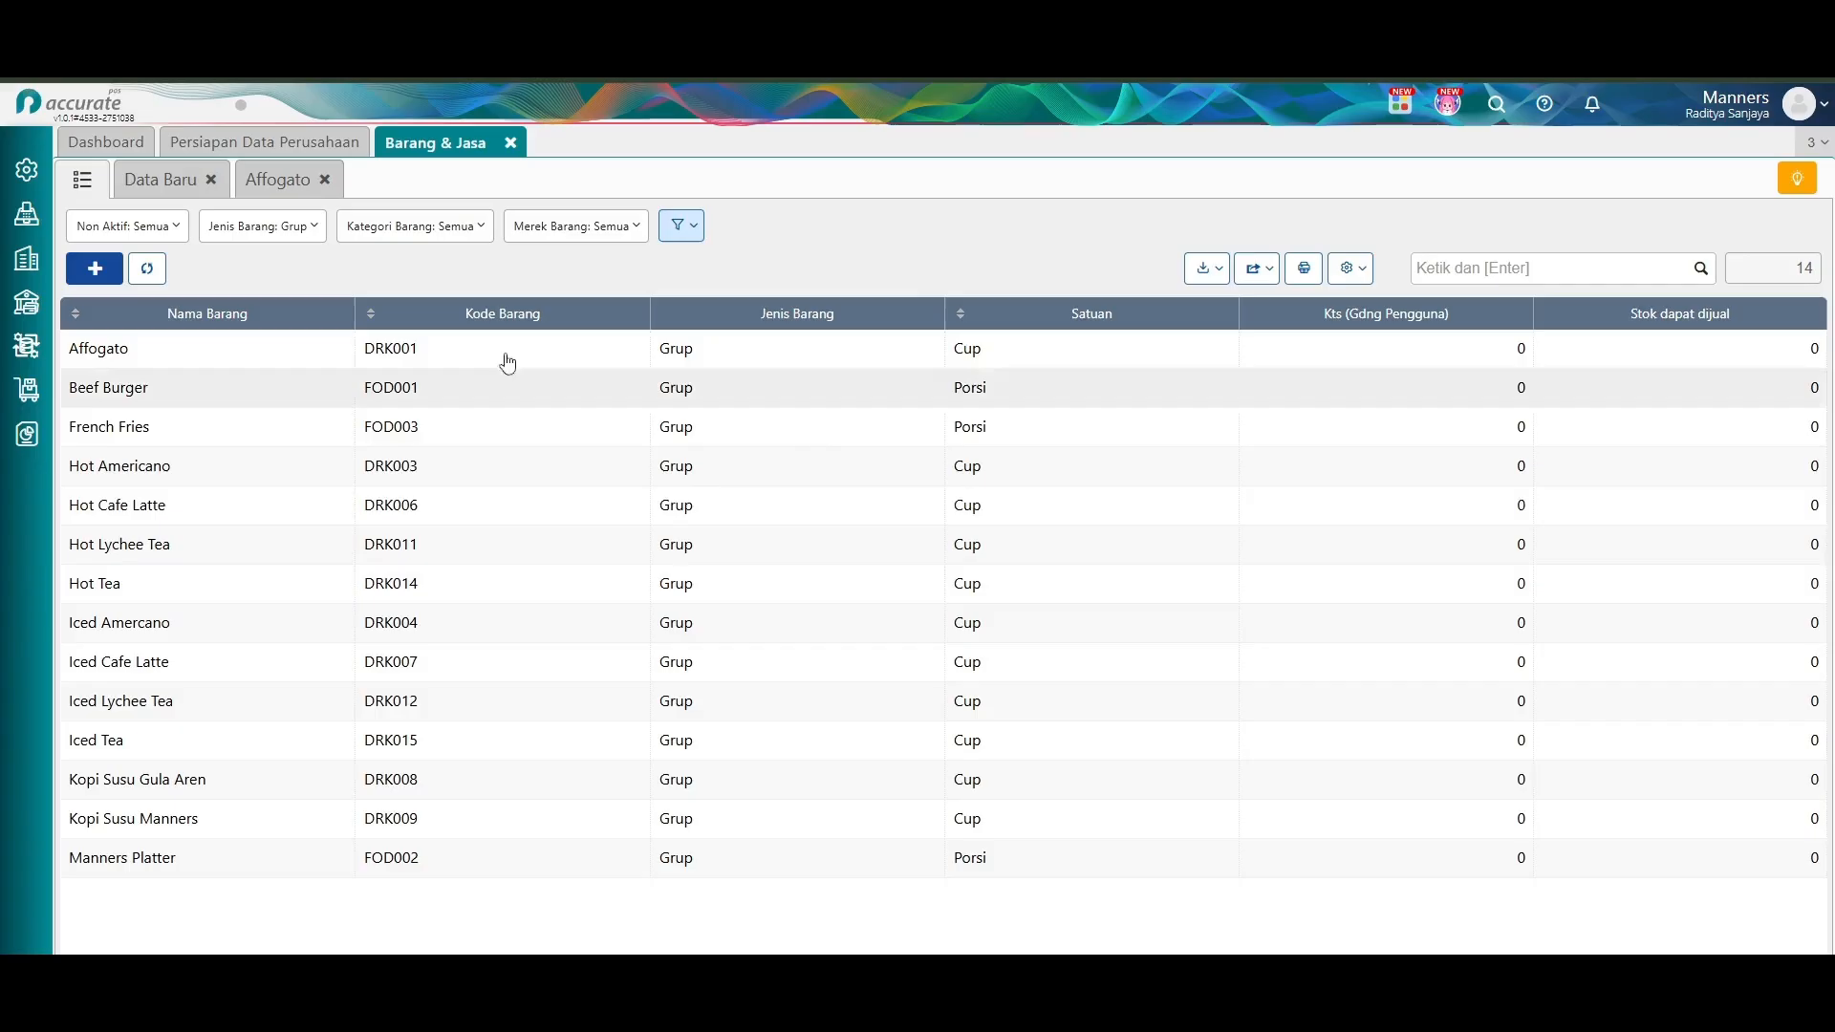
Check the components, quantities and units in the Affogato item's group details.
click(120, 367)
click(354, 218)
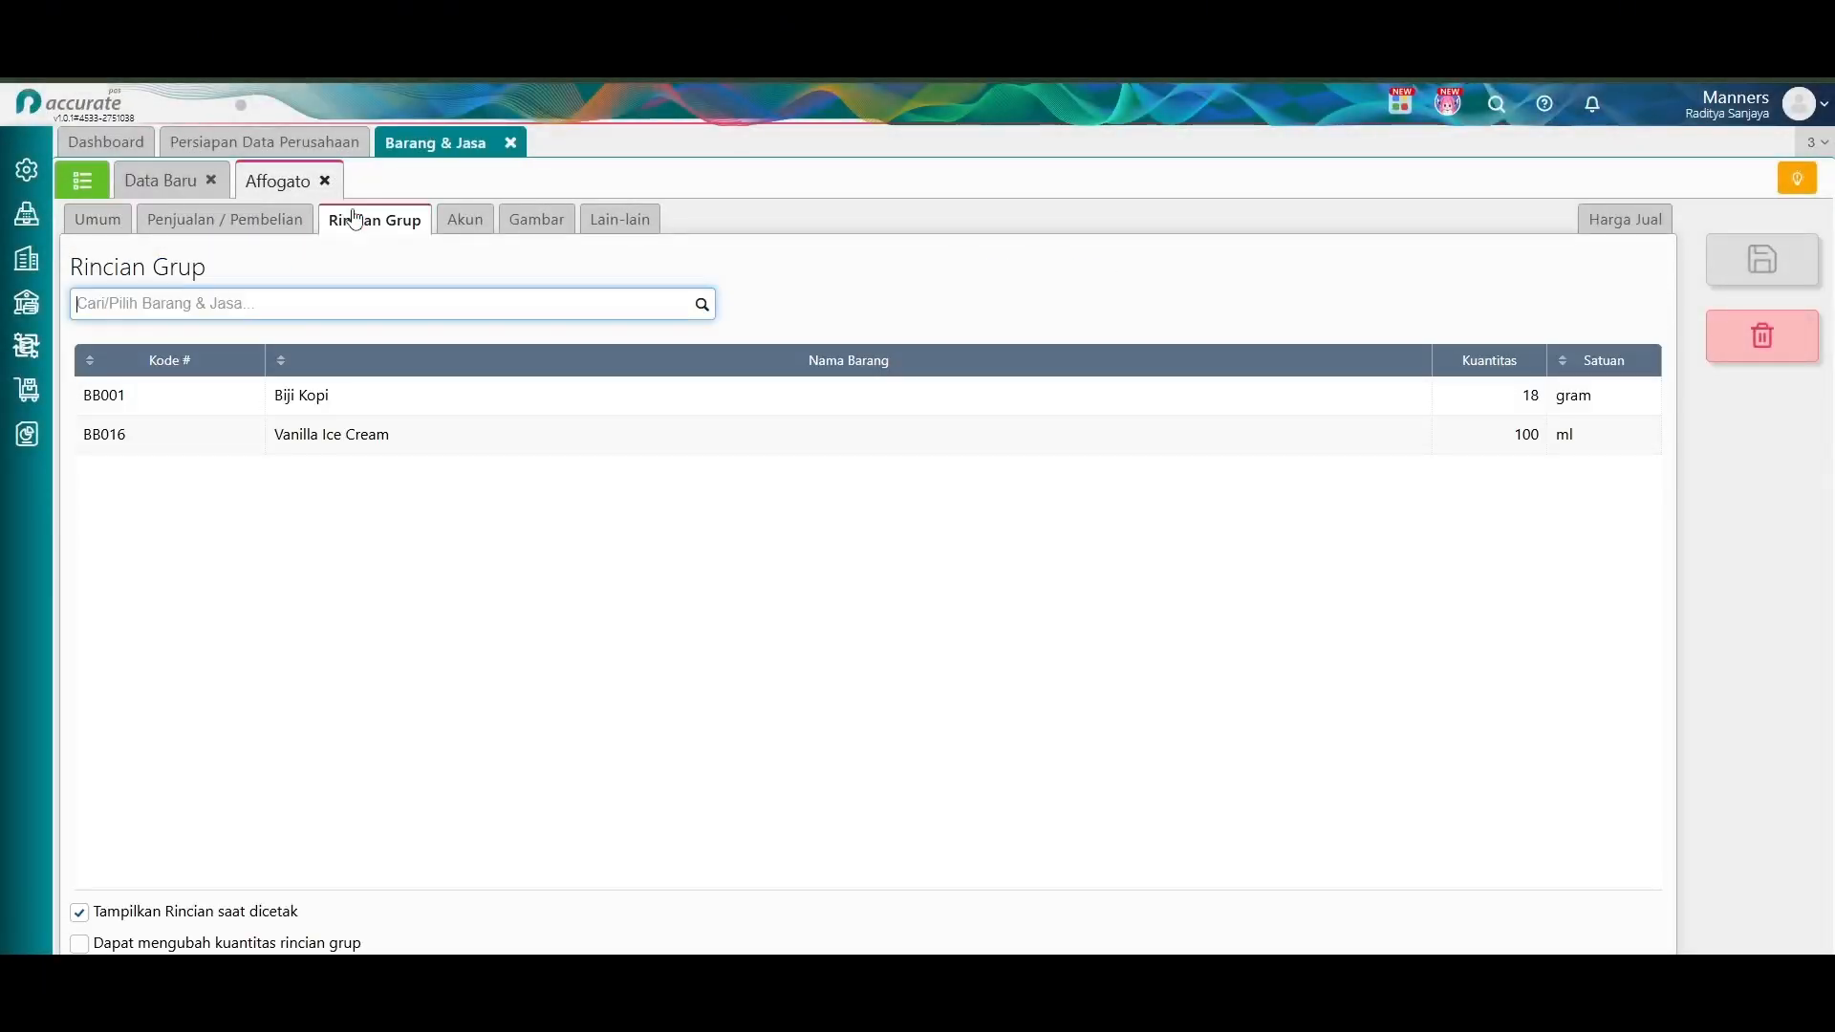
click(92, 194)
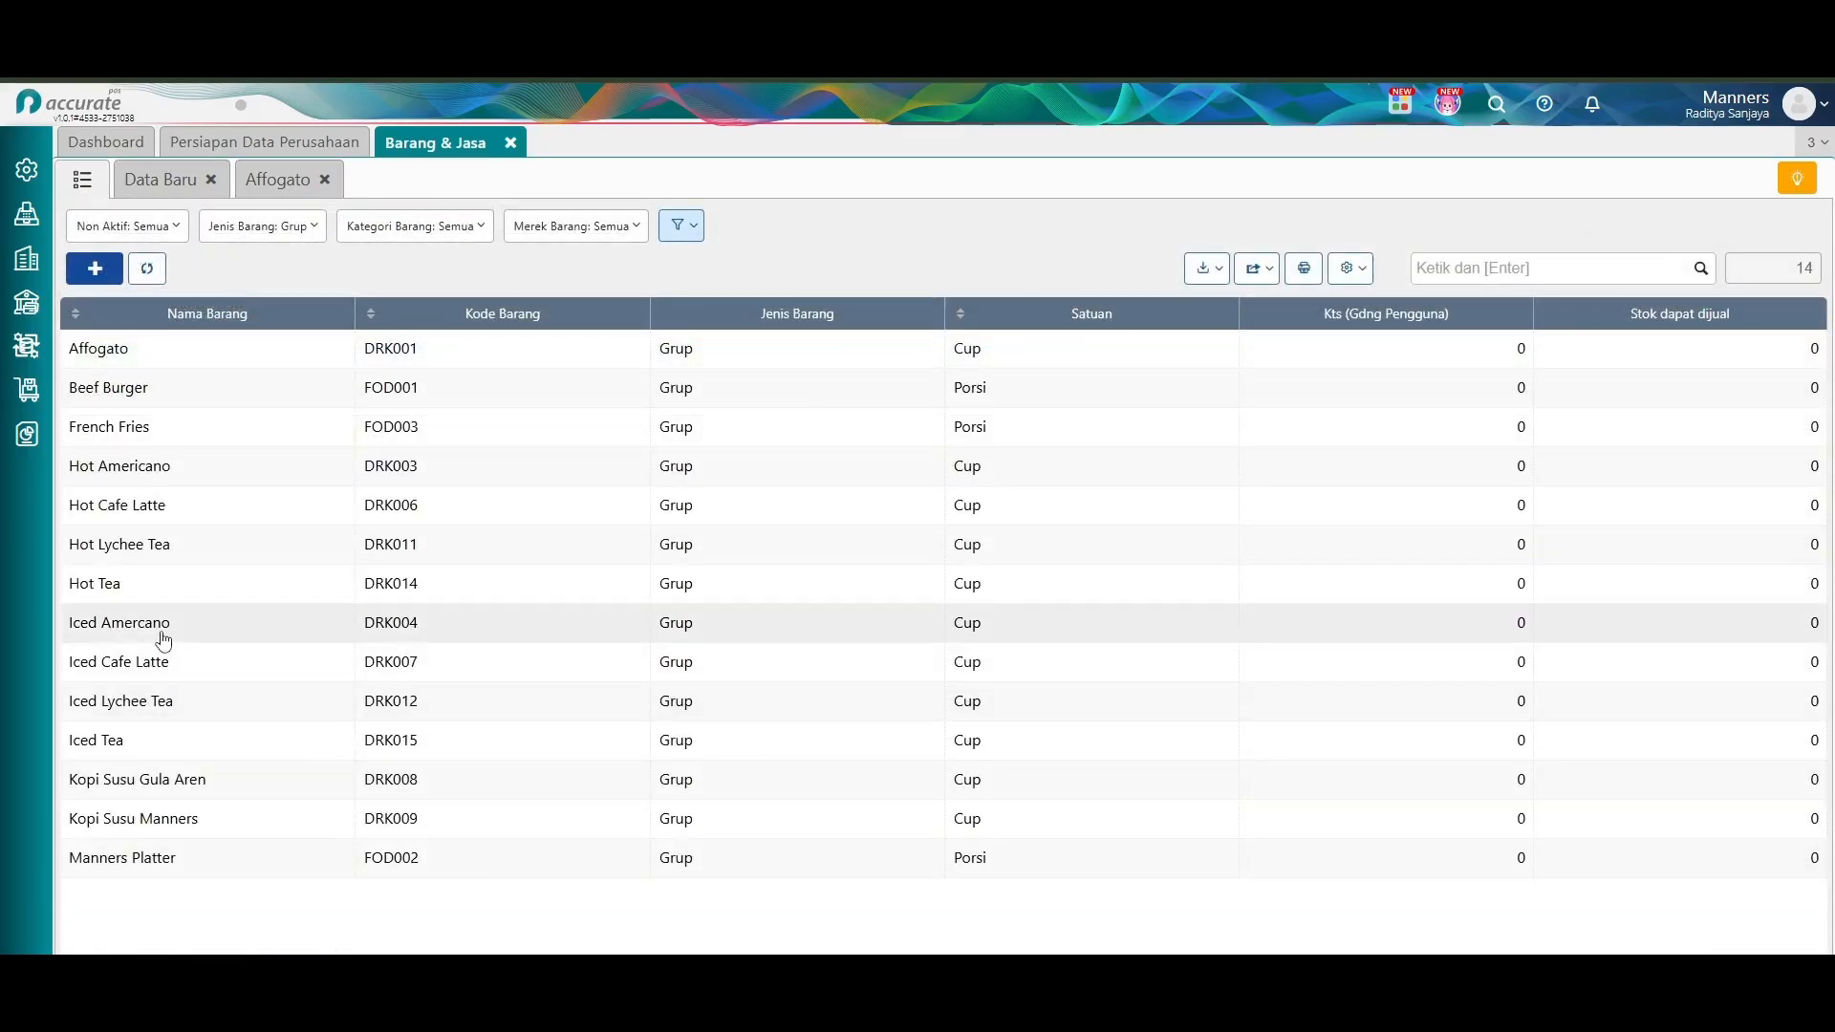
Correct the name of item DRK004 to Iced Americano, save it, and return to the goods and services list.
click(165, 638)
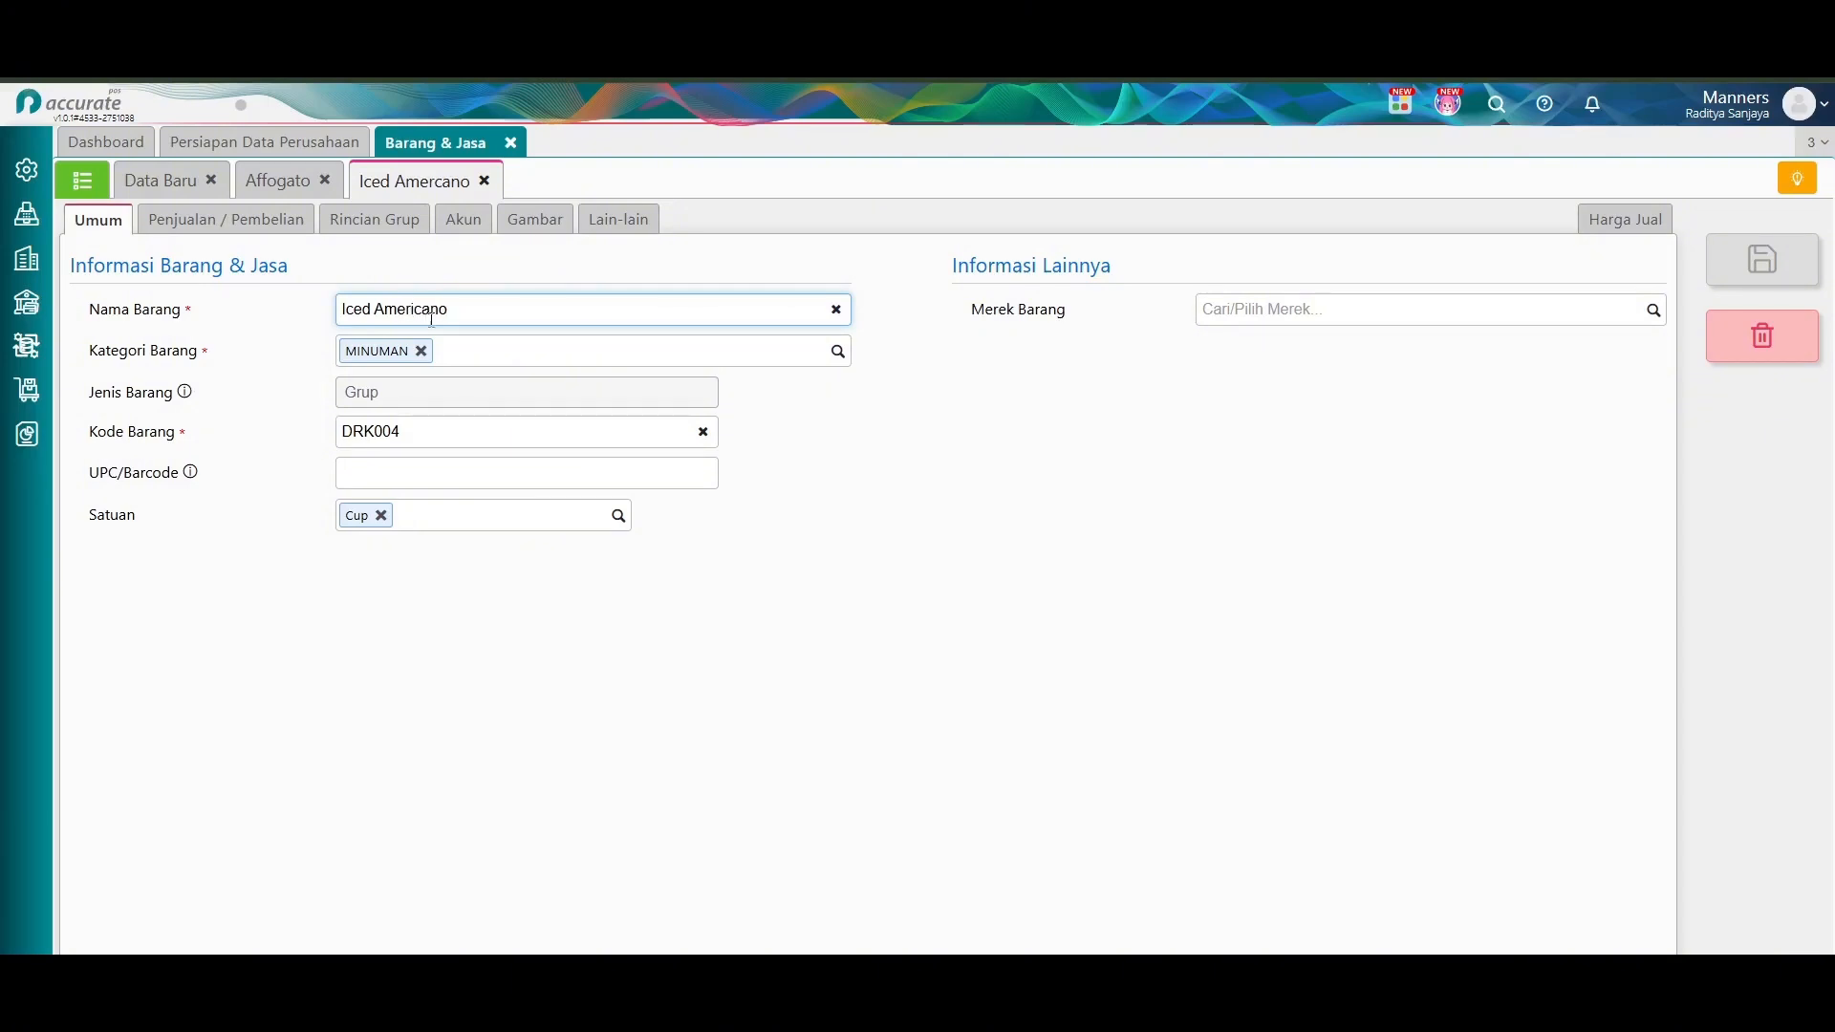
click(1762, 259)
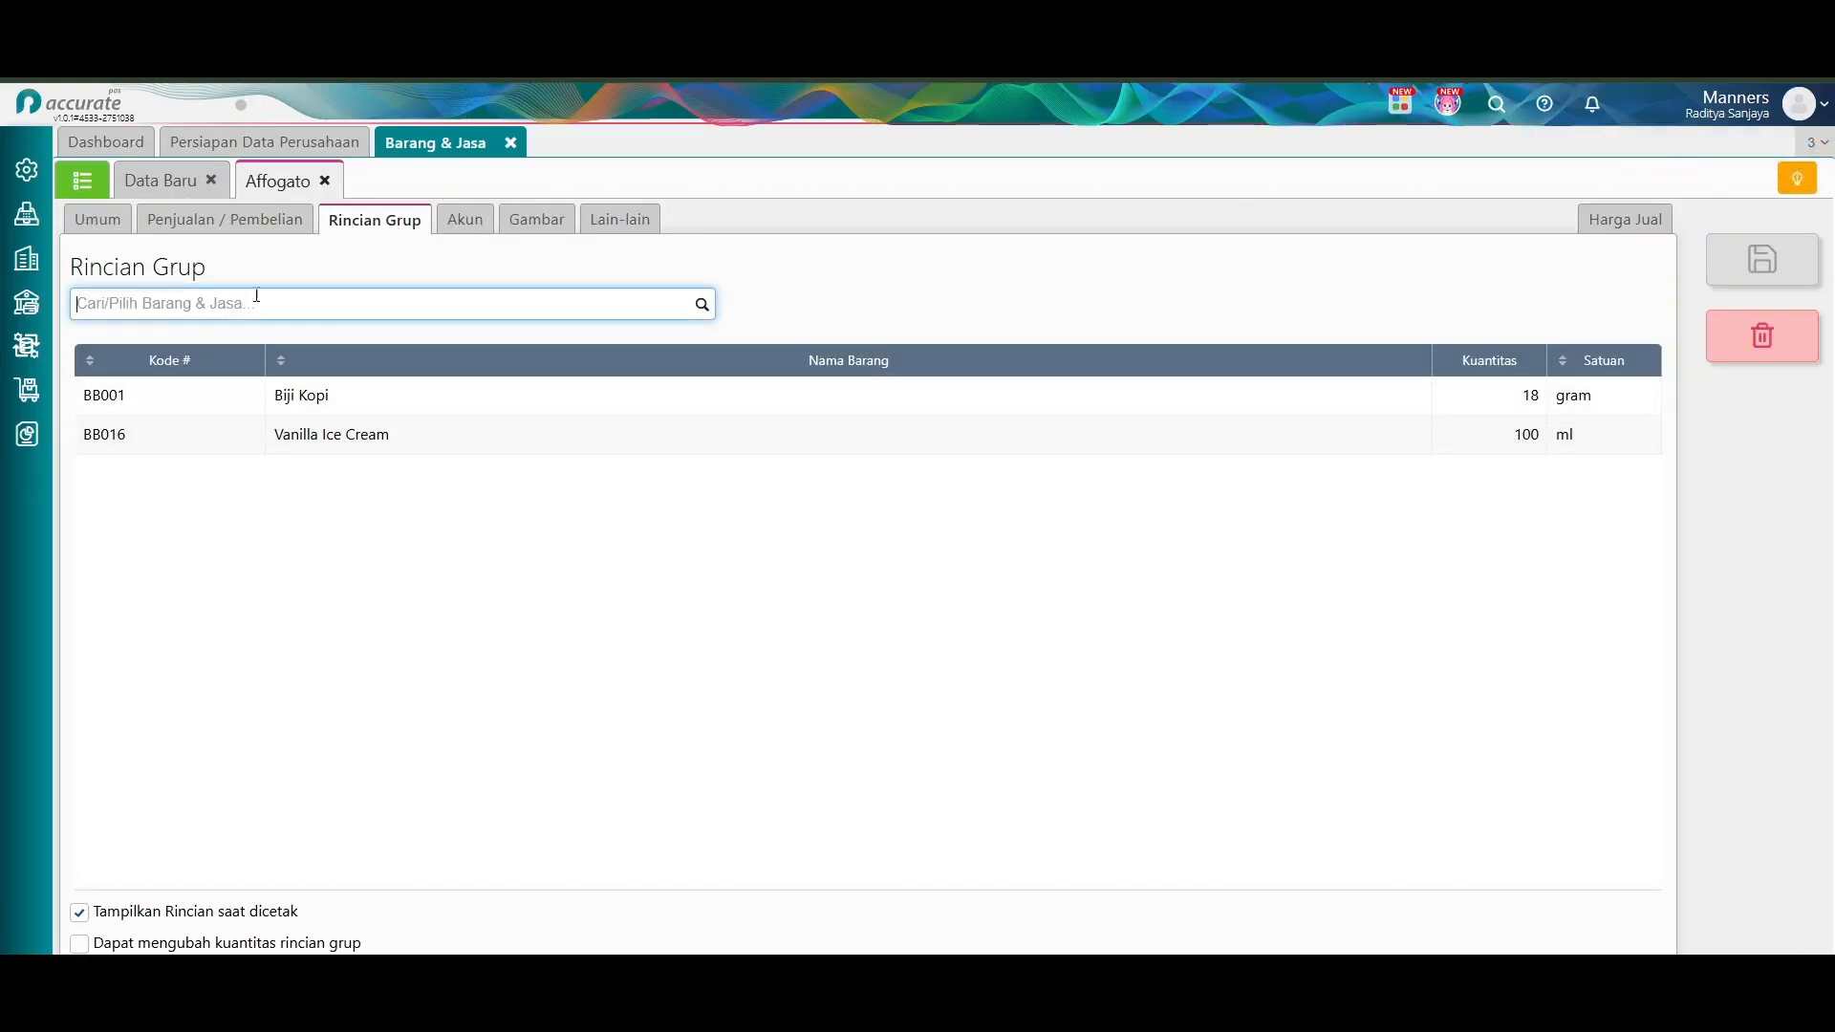
click(84, 181)
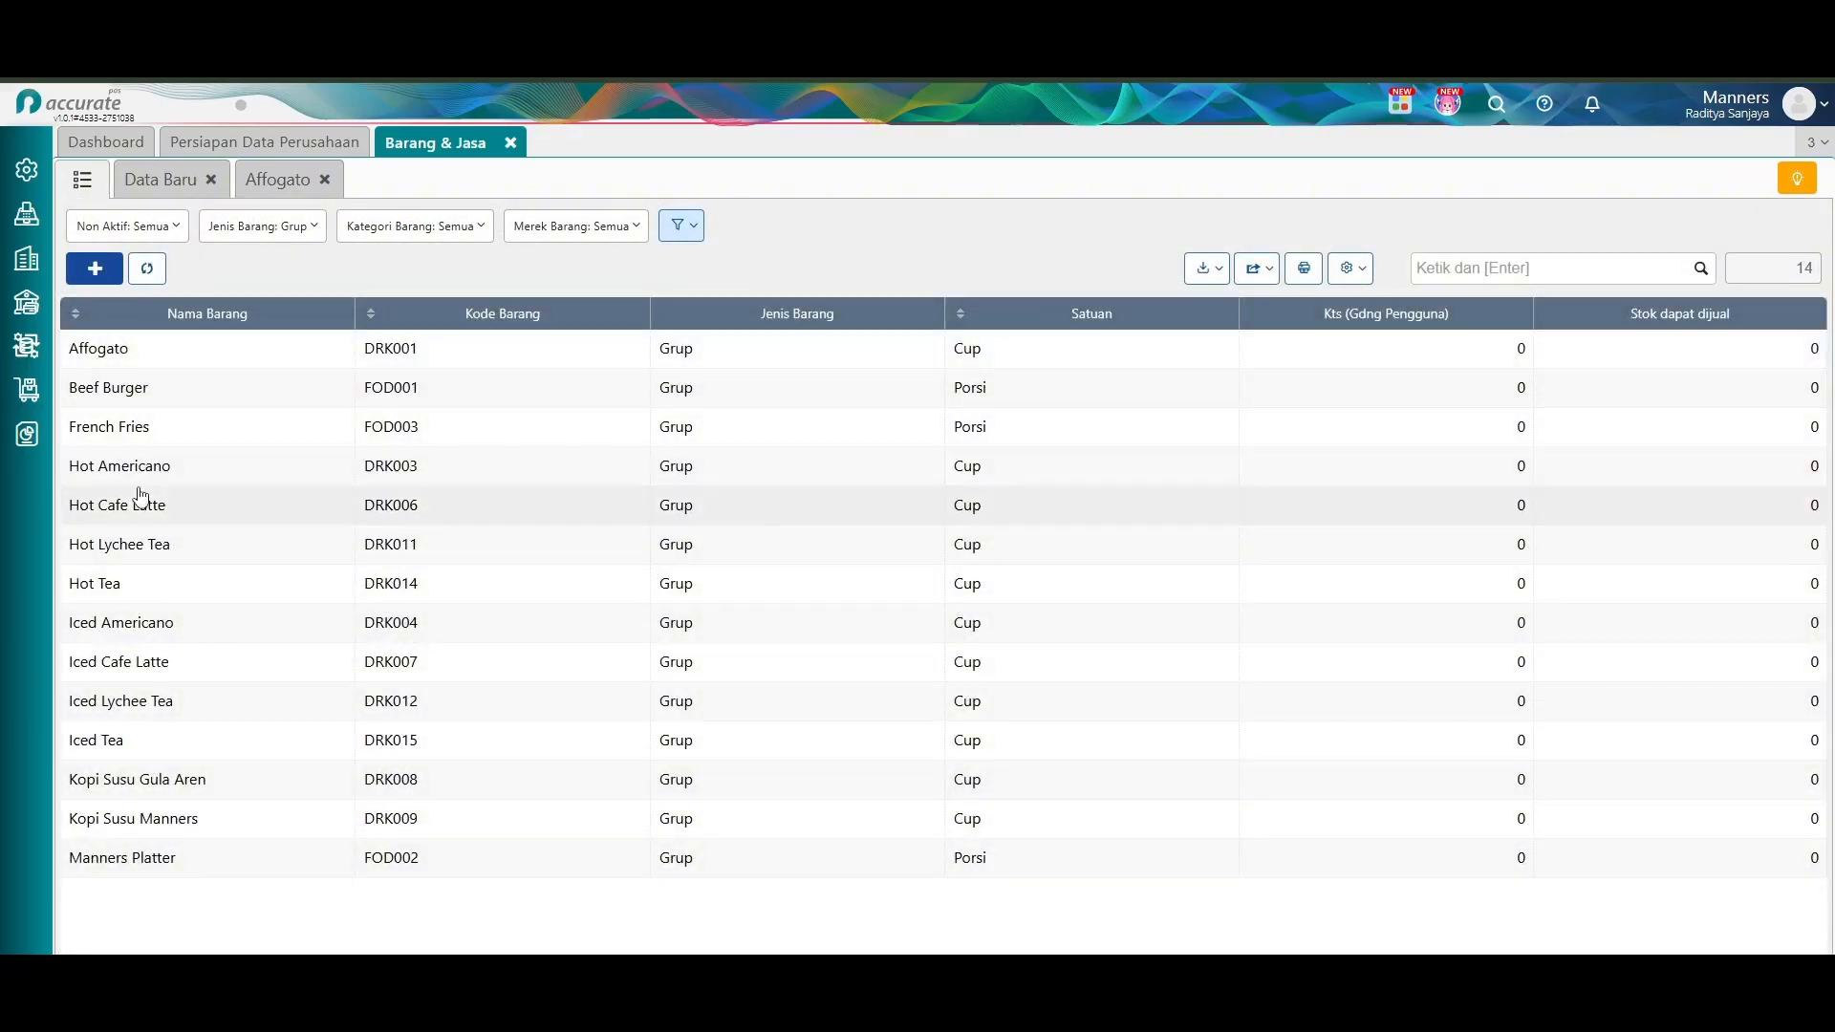
Check the components, quantities and units in the Iced Americano item's group details.
click(143, 623)
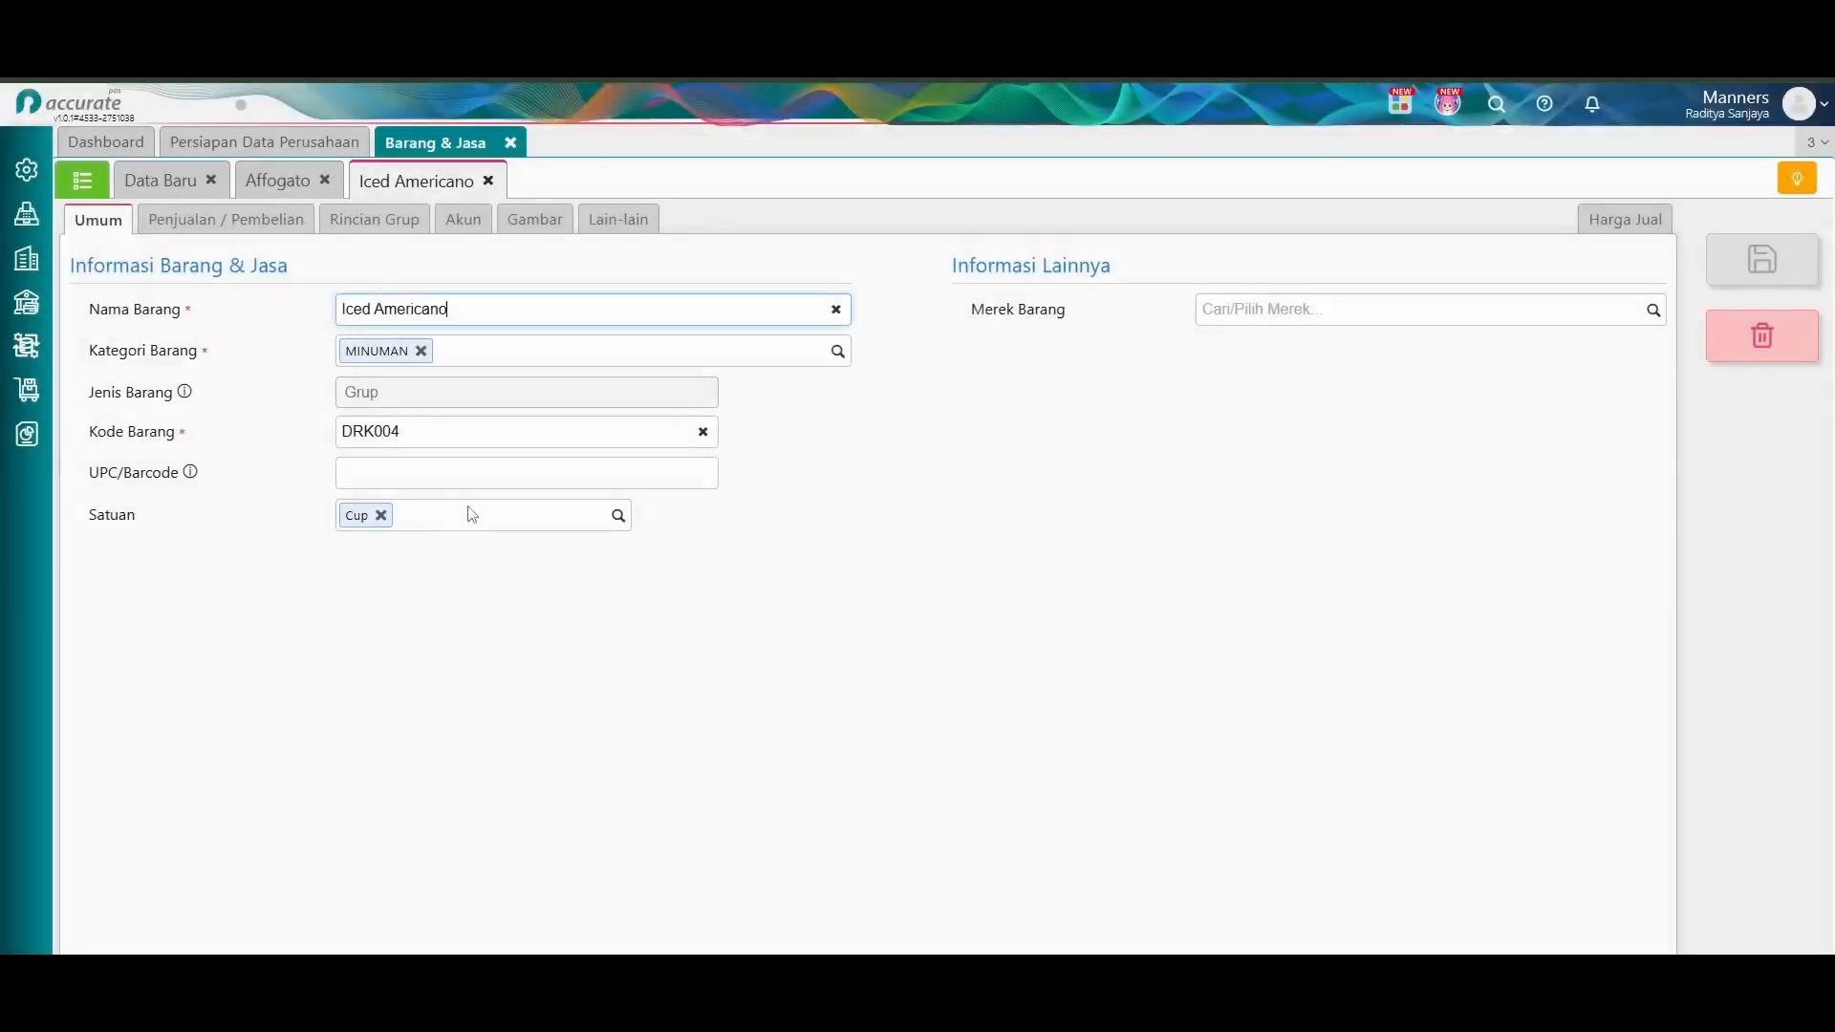
click(397, 225)
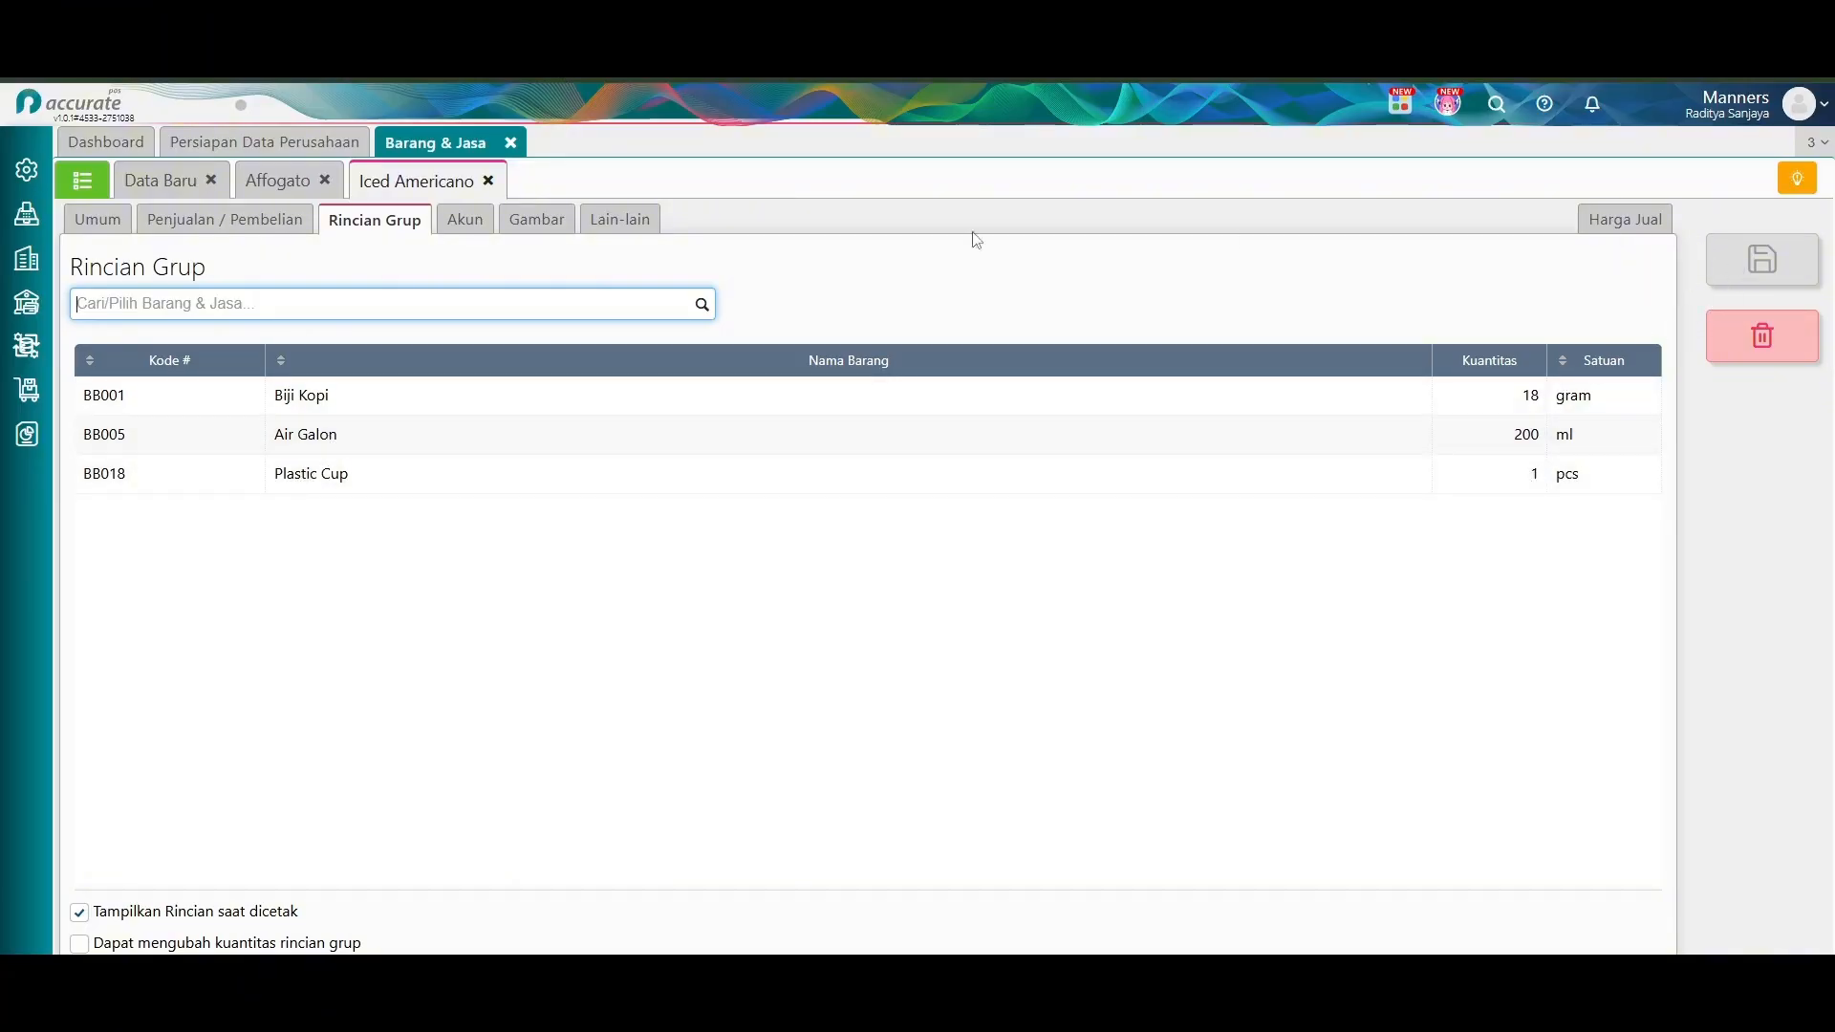
click(82, 180)
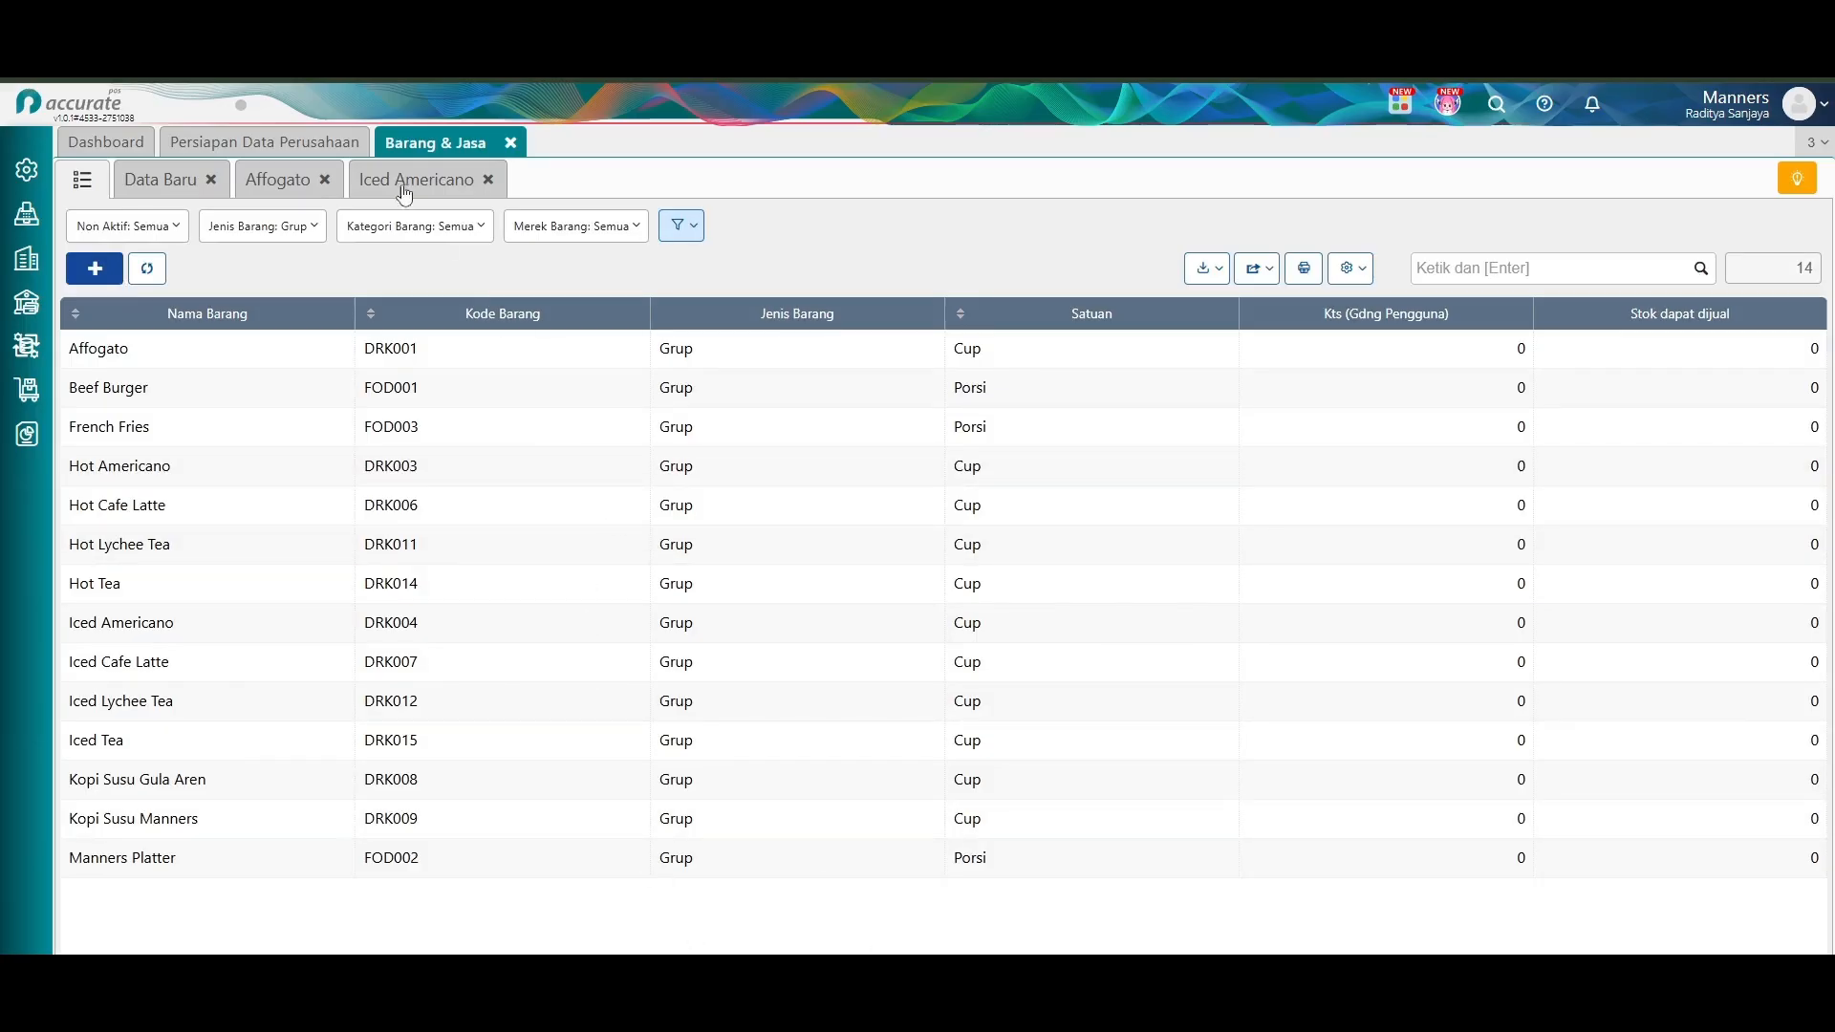
Check the Affogato item's general information and image section, and return to the goods and services list.
click(211, 149)
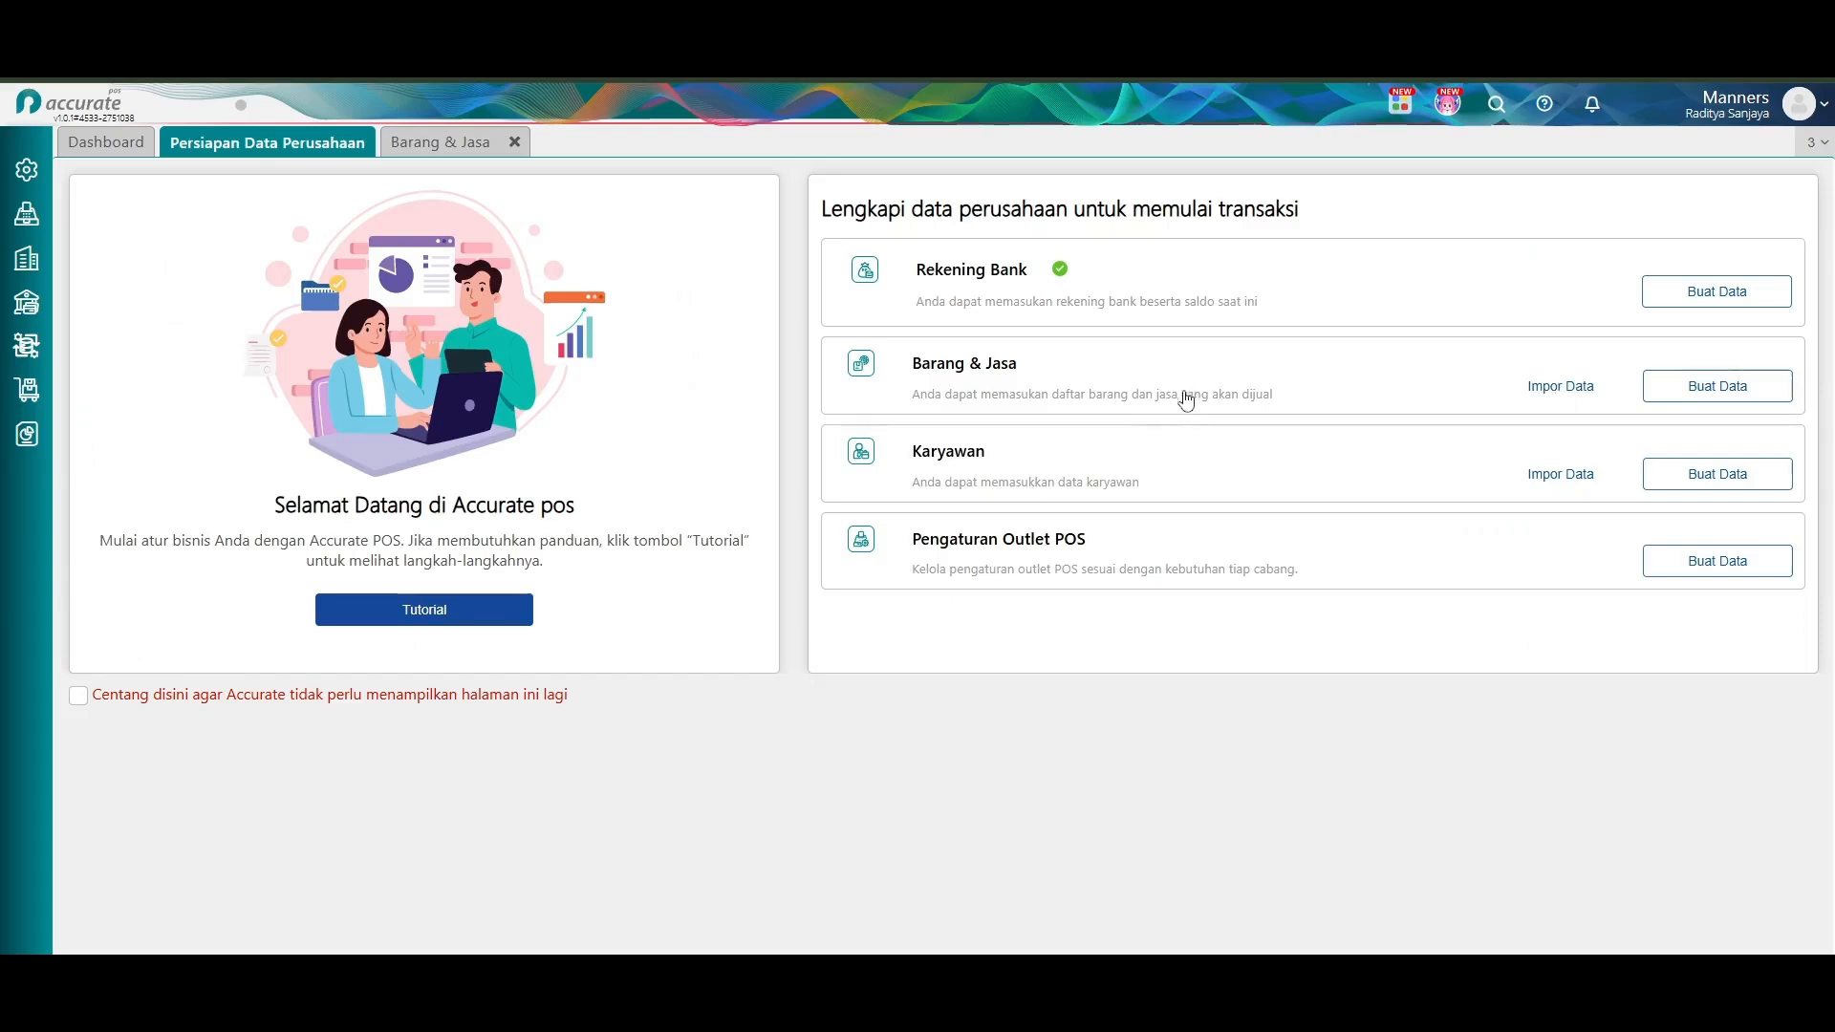
click(416, 145)
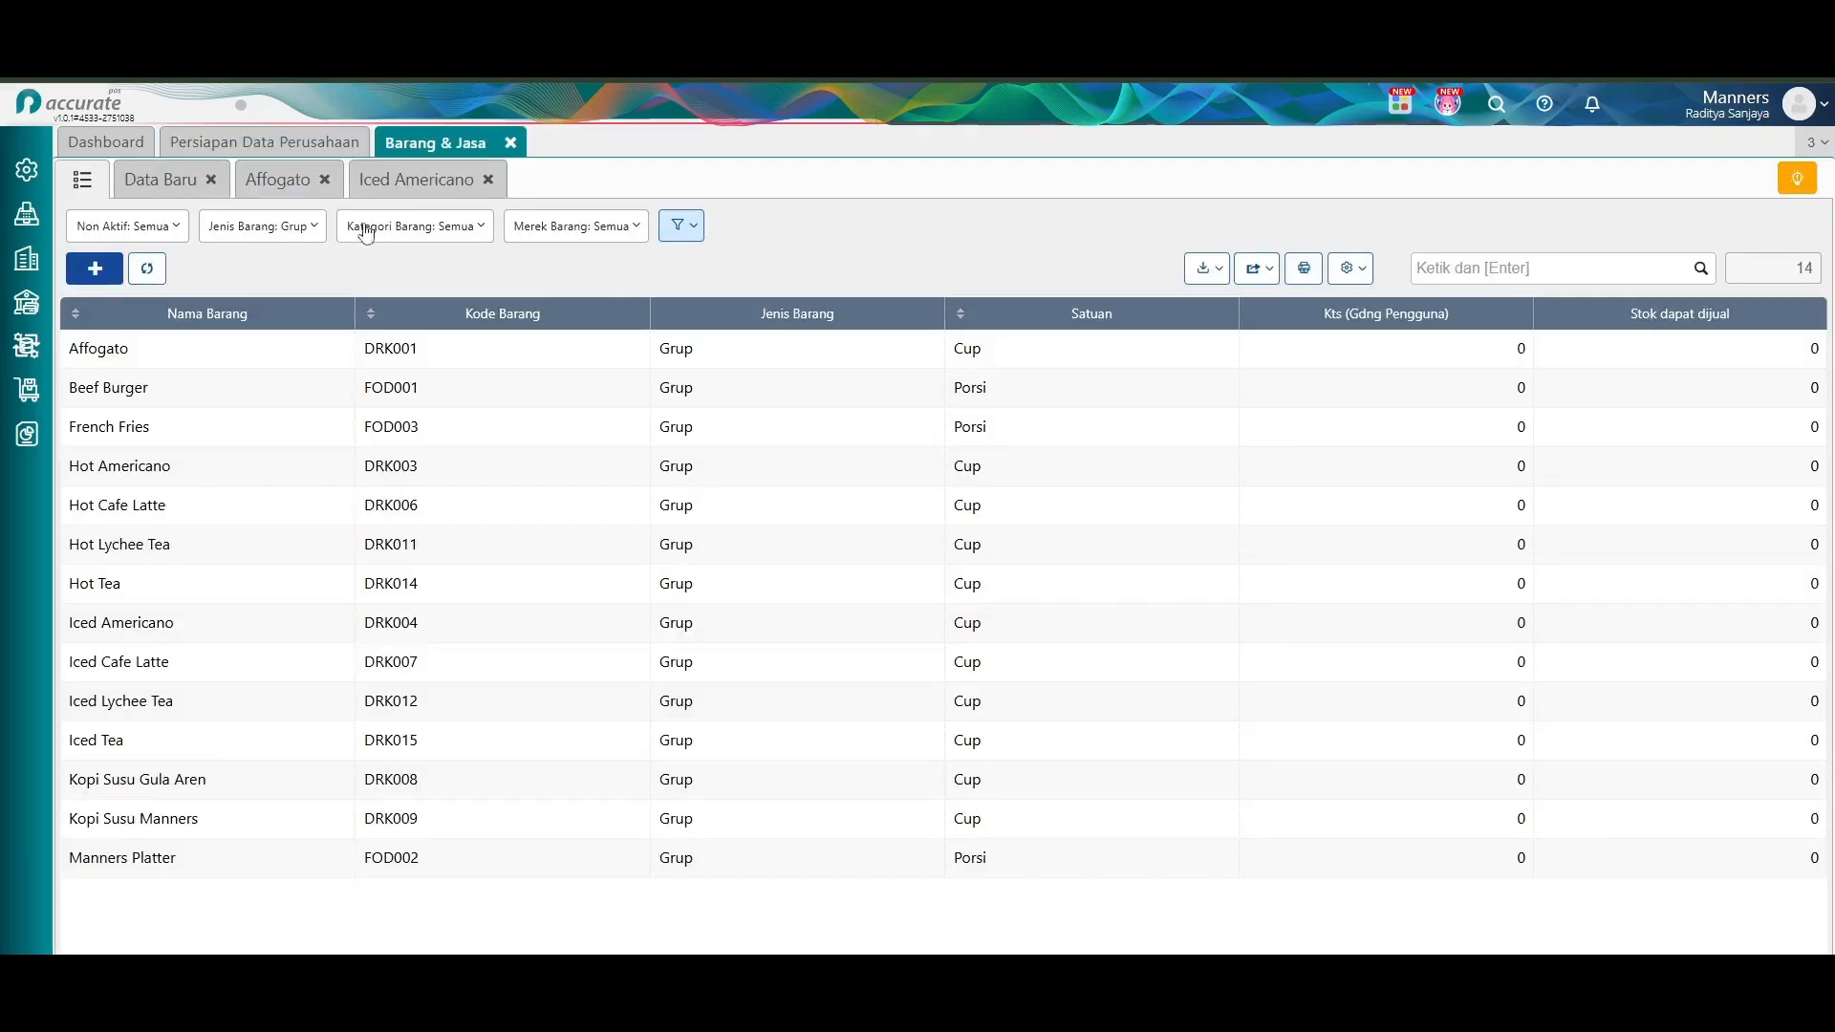
click(141, 349)
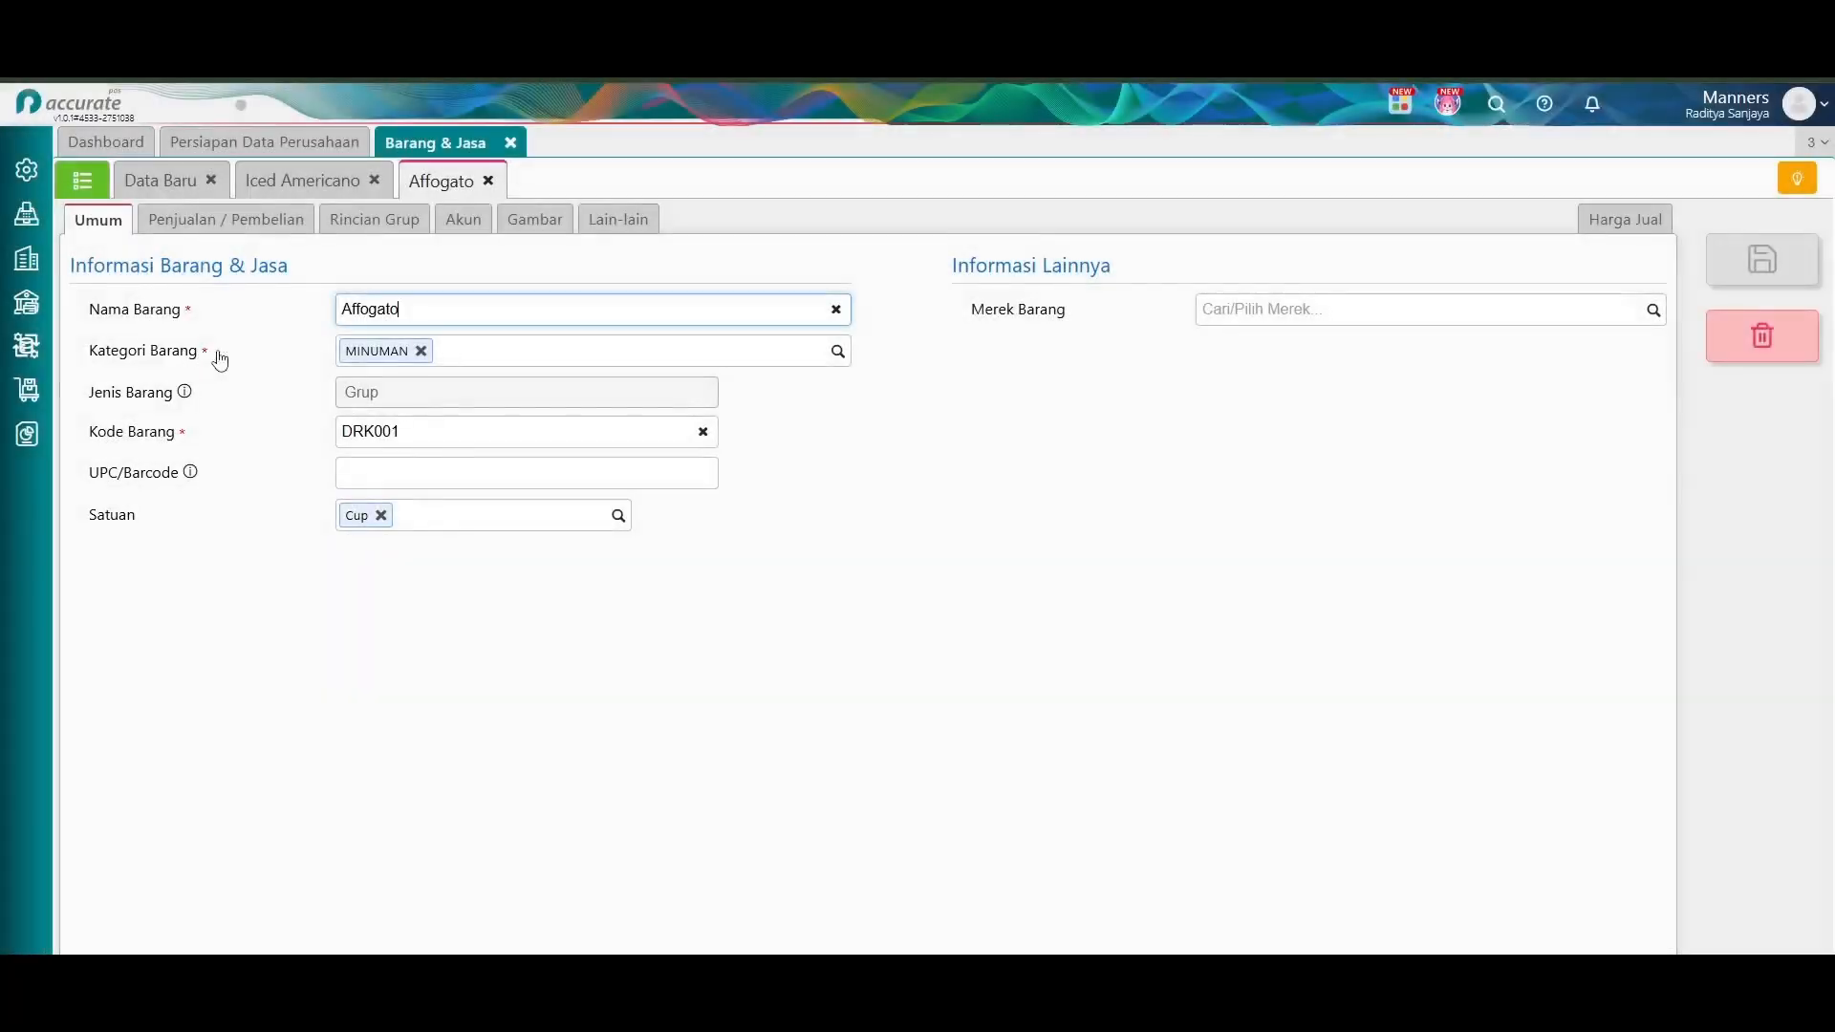
click(535, 219)
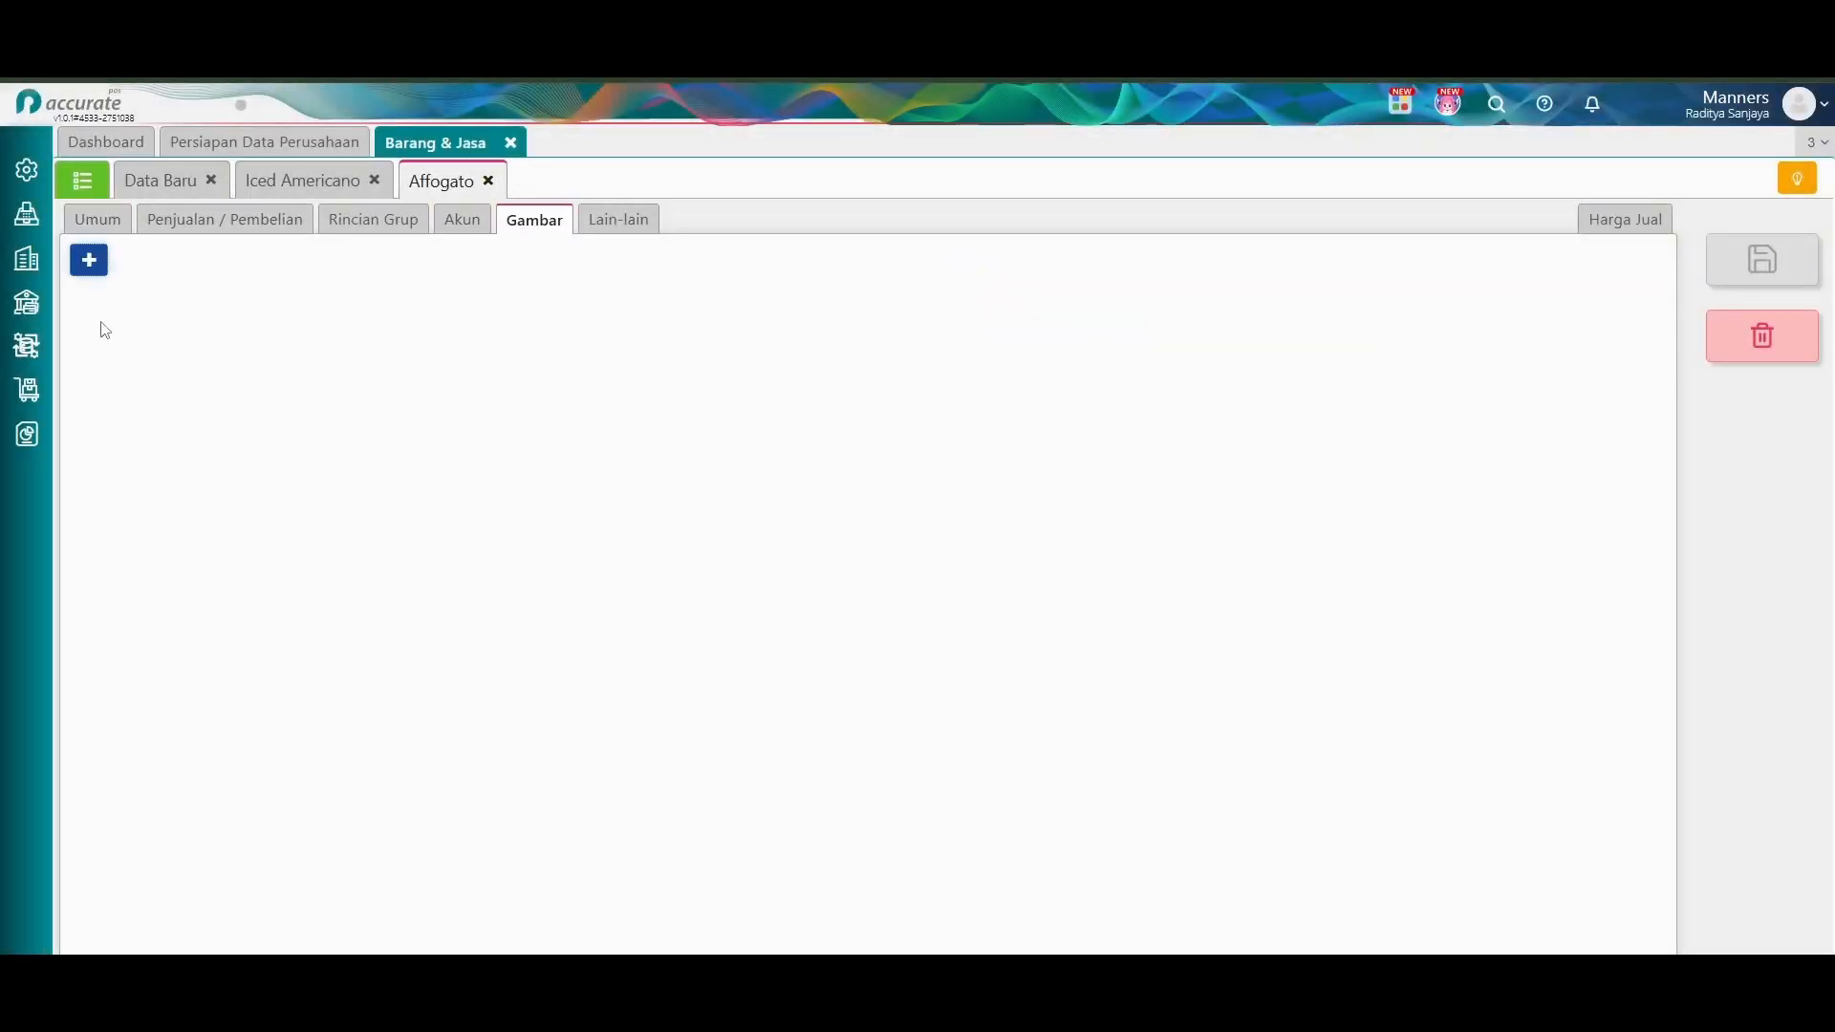
click(109, 224)
click(84, 188)
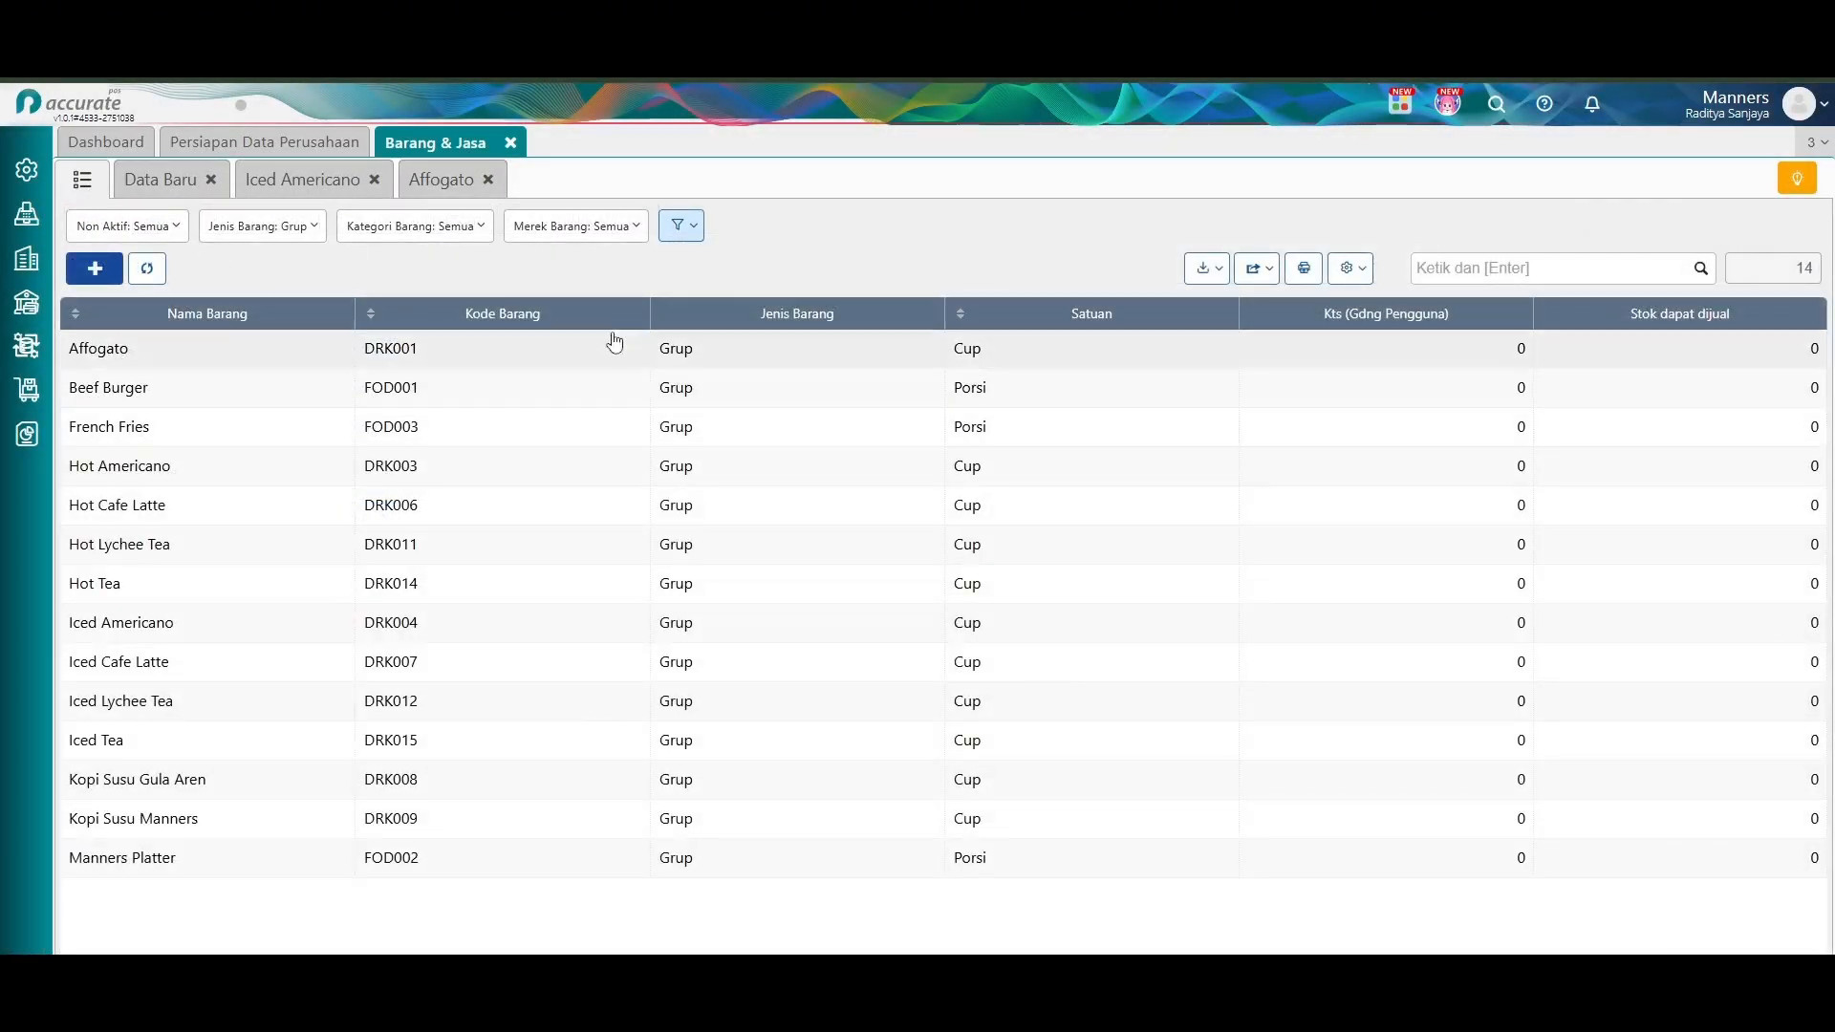
Open the employee import, review the column requirements in its sample Excel file, and close the import page.
click(268, 145)
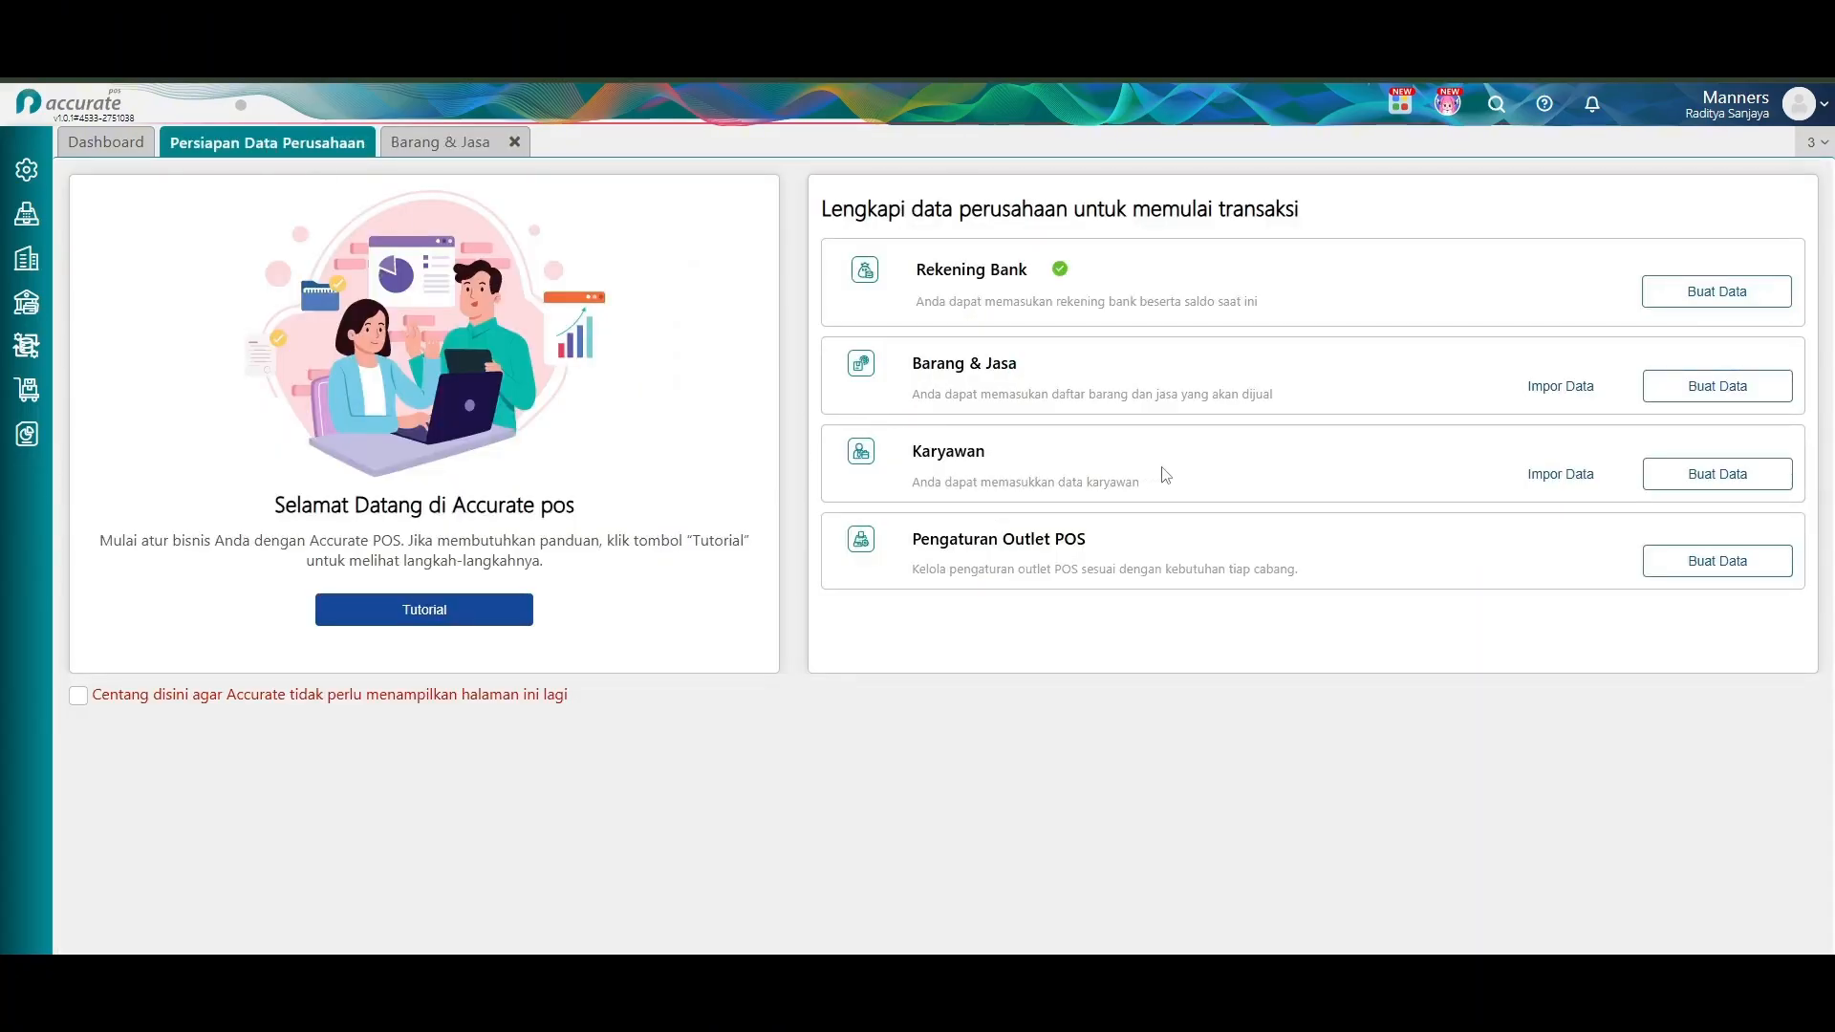
click(1593, 473)
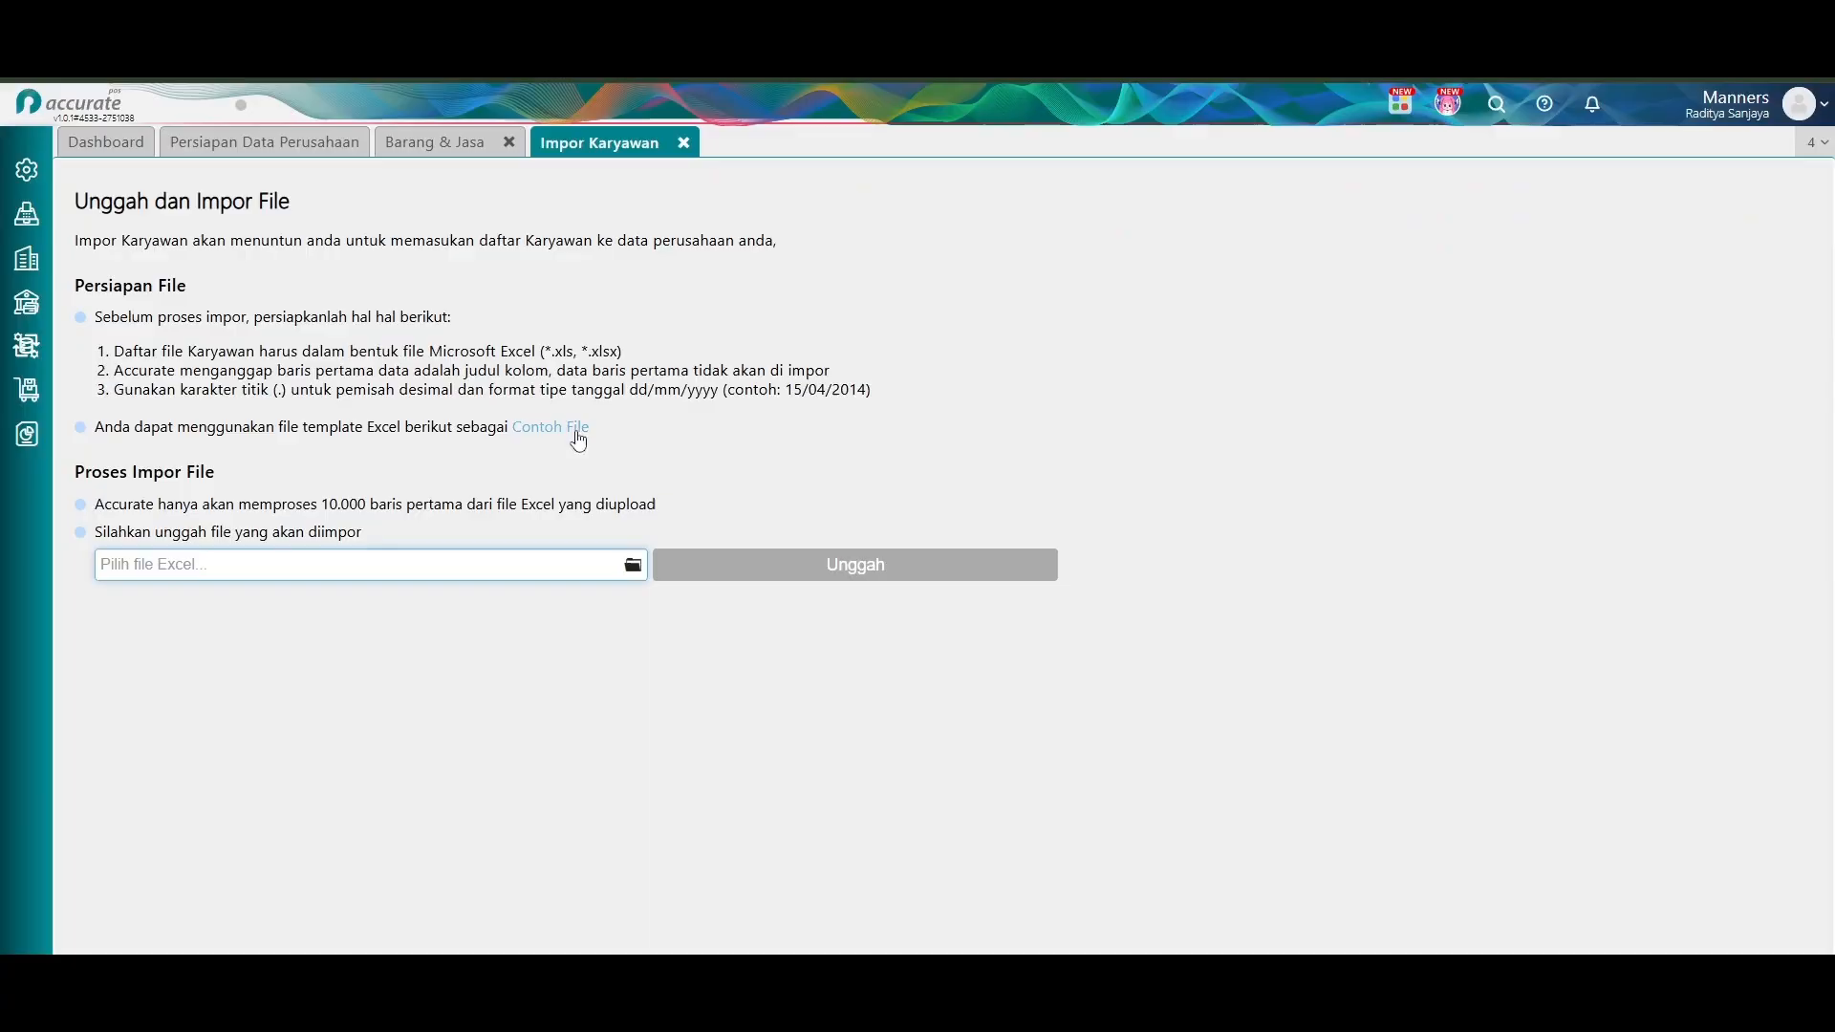
click(578, 435)
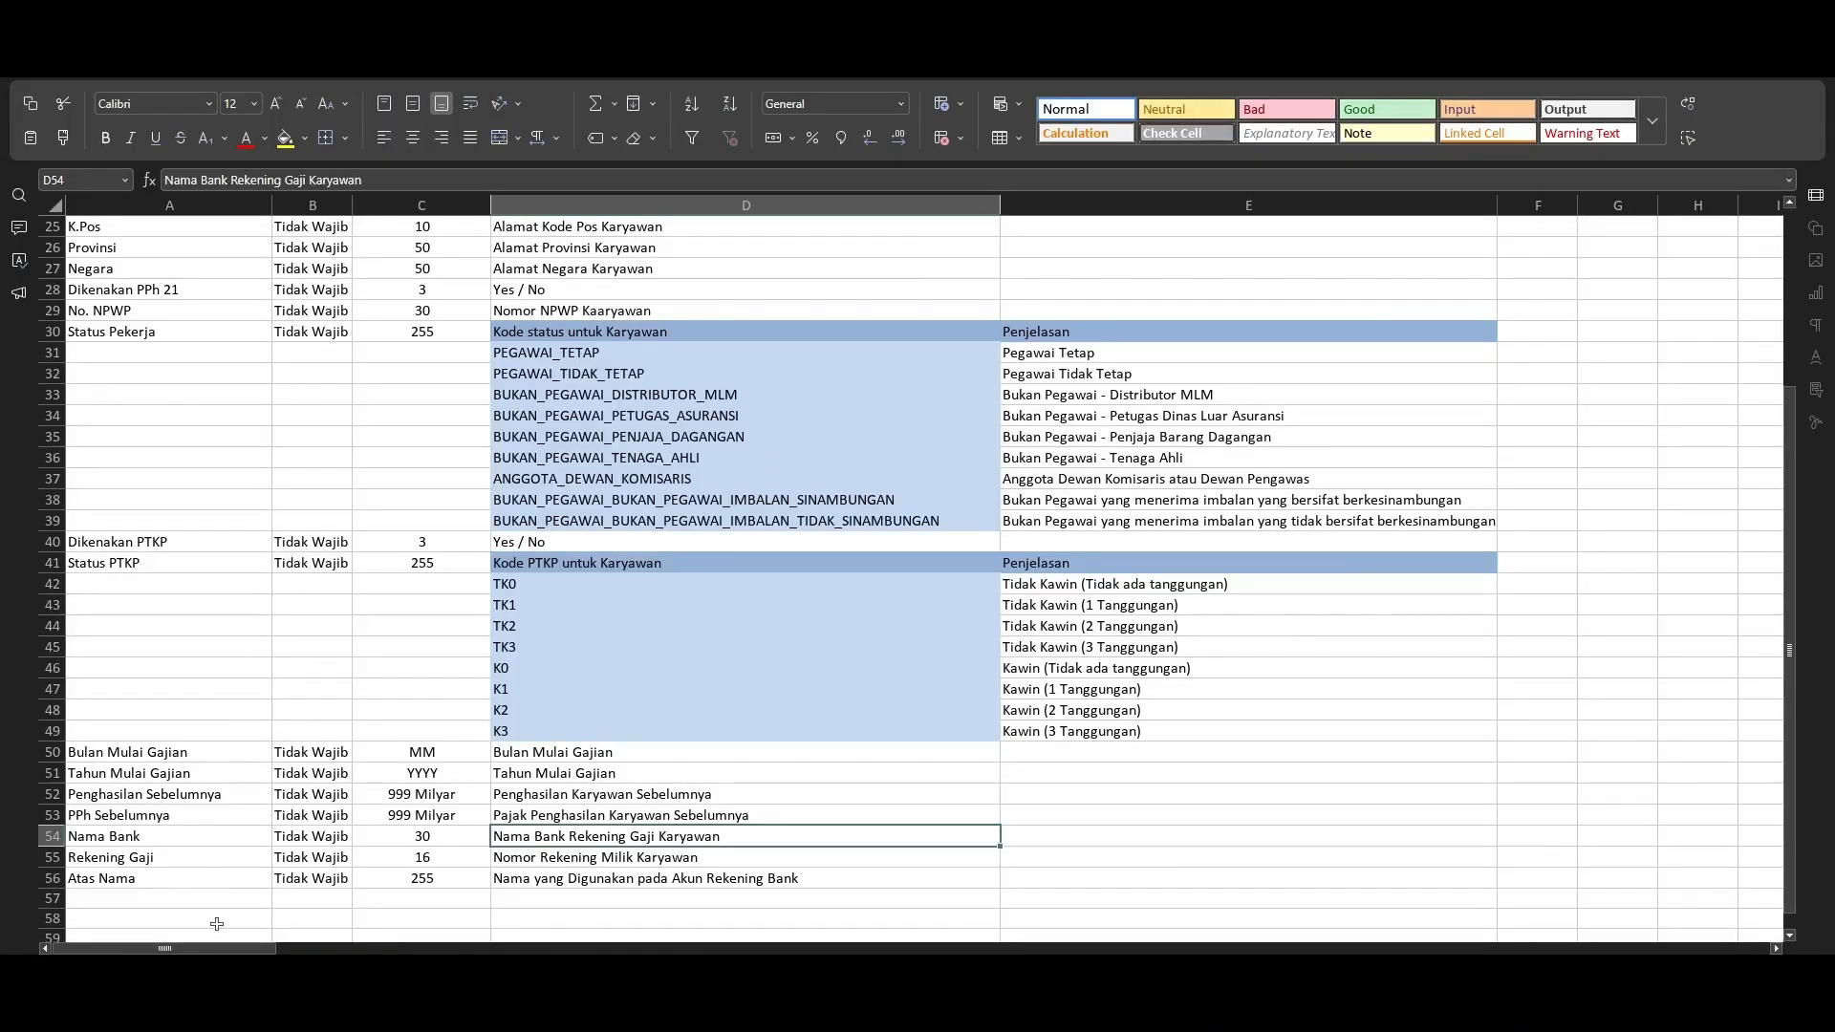
click(202, 966)
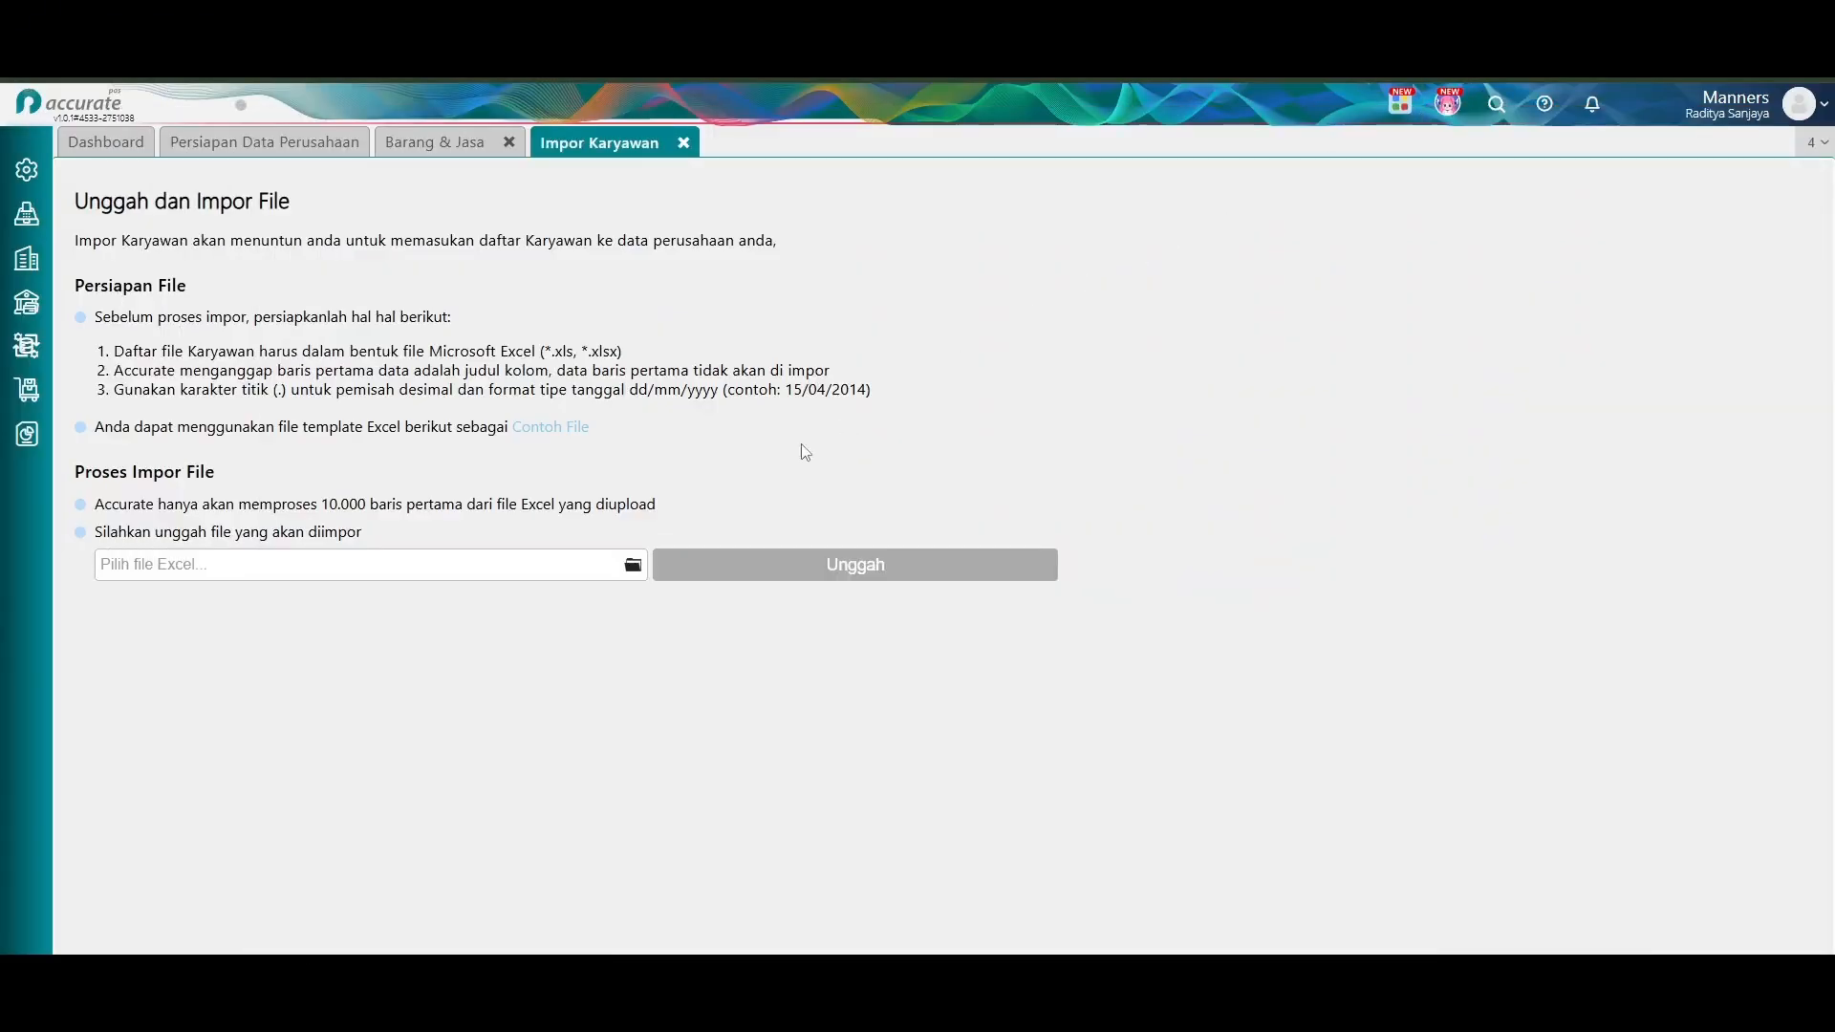
click(684, 142)
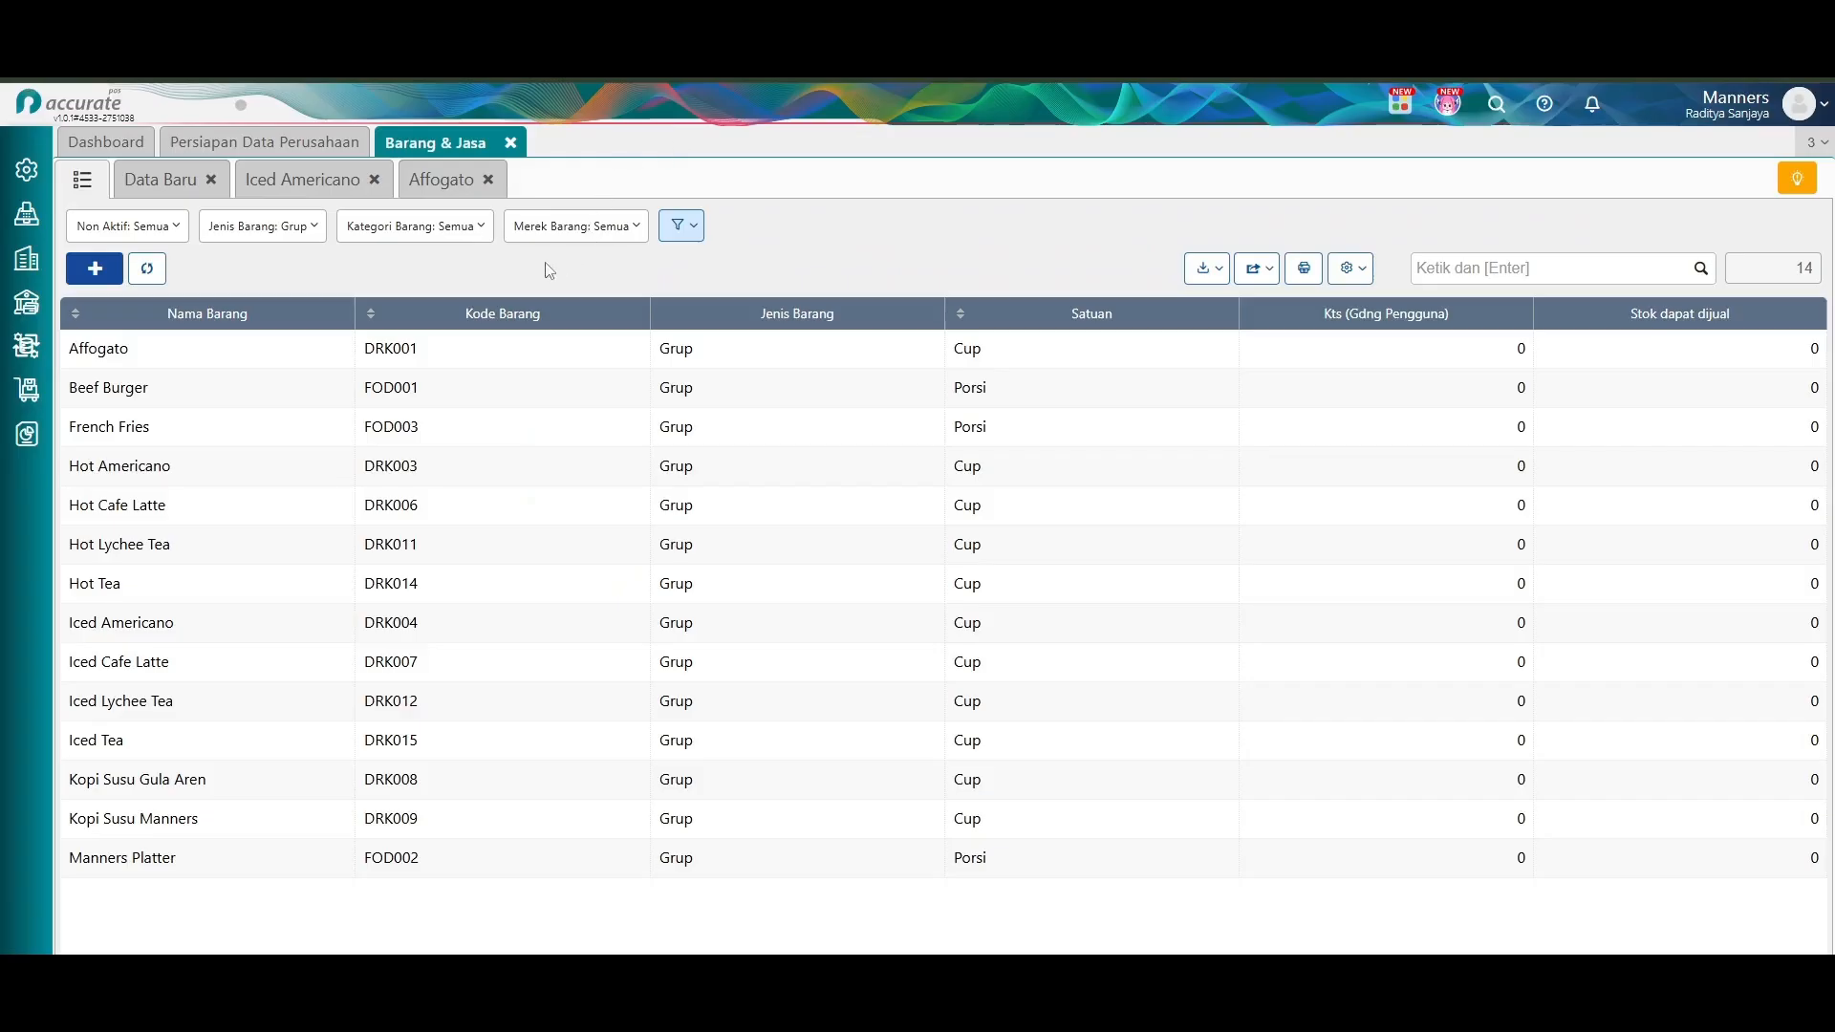
Create an employee record with the salutation Bapak, the owner's name and the position Pemilik, and save it.
click(234, 145)
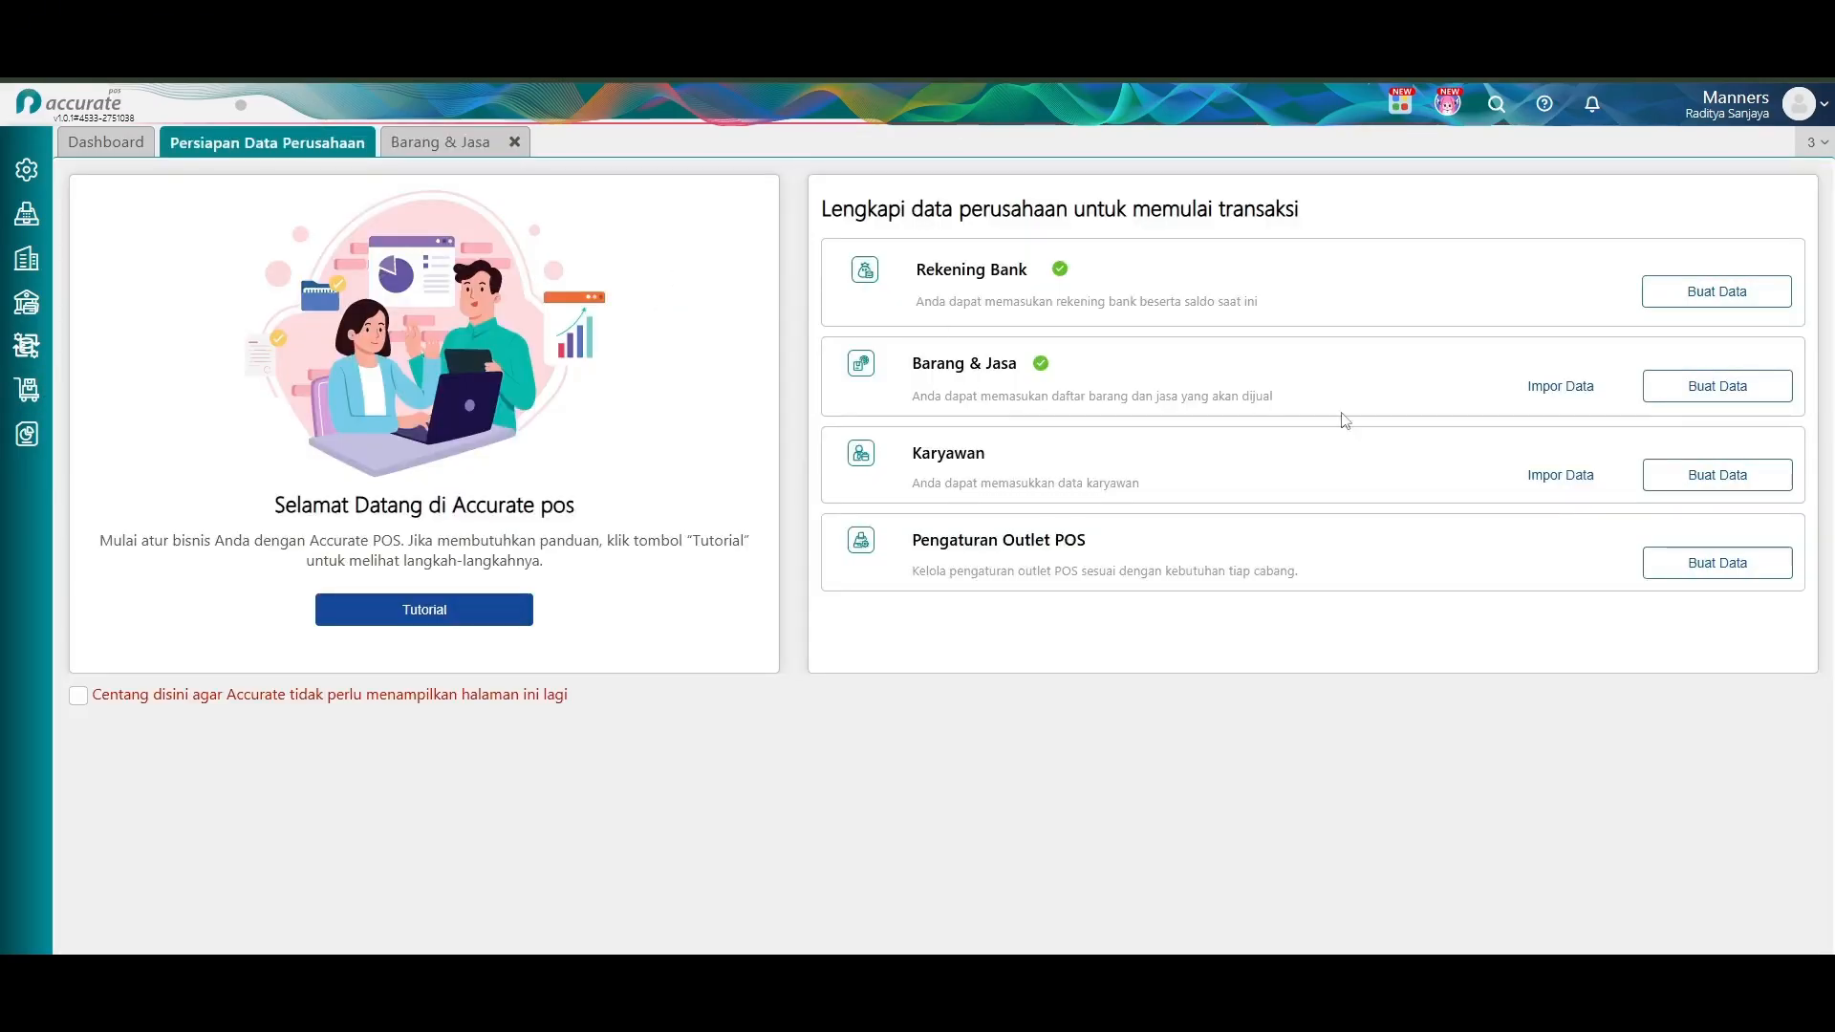
click(1715, 475)
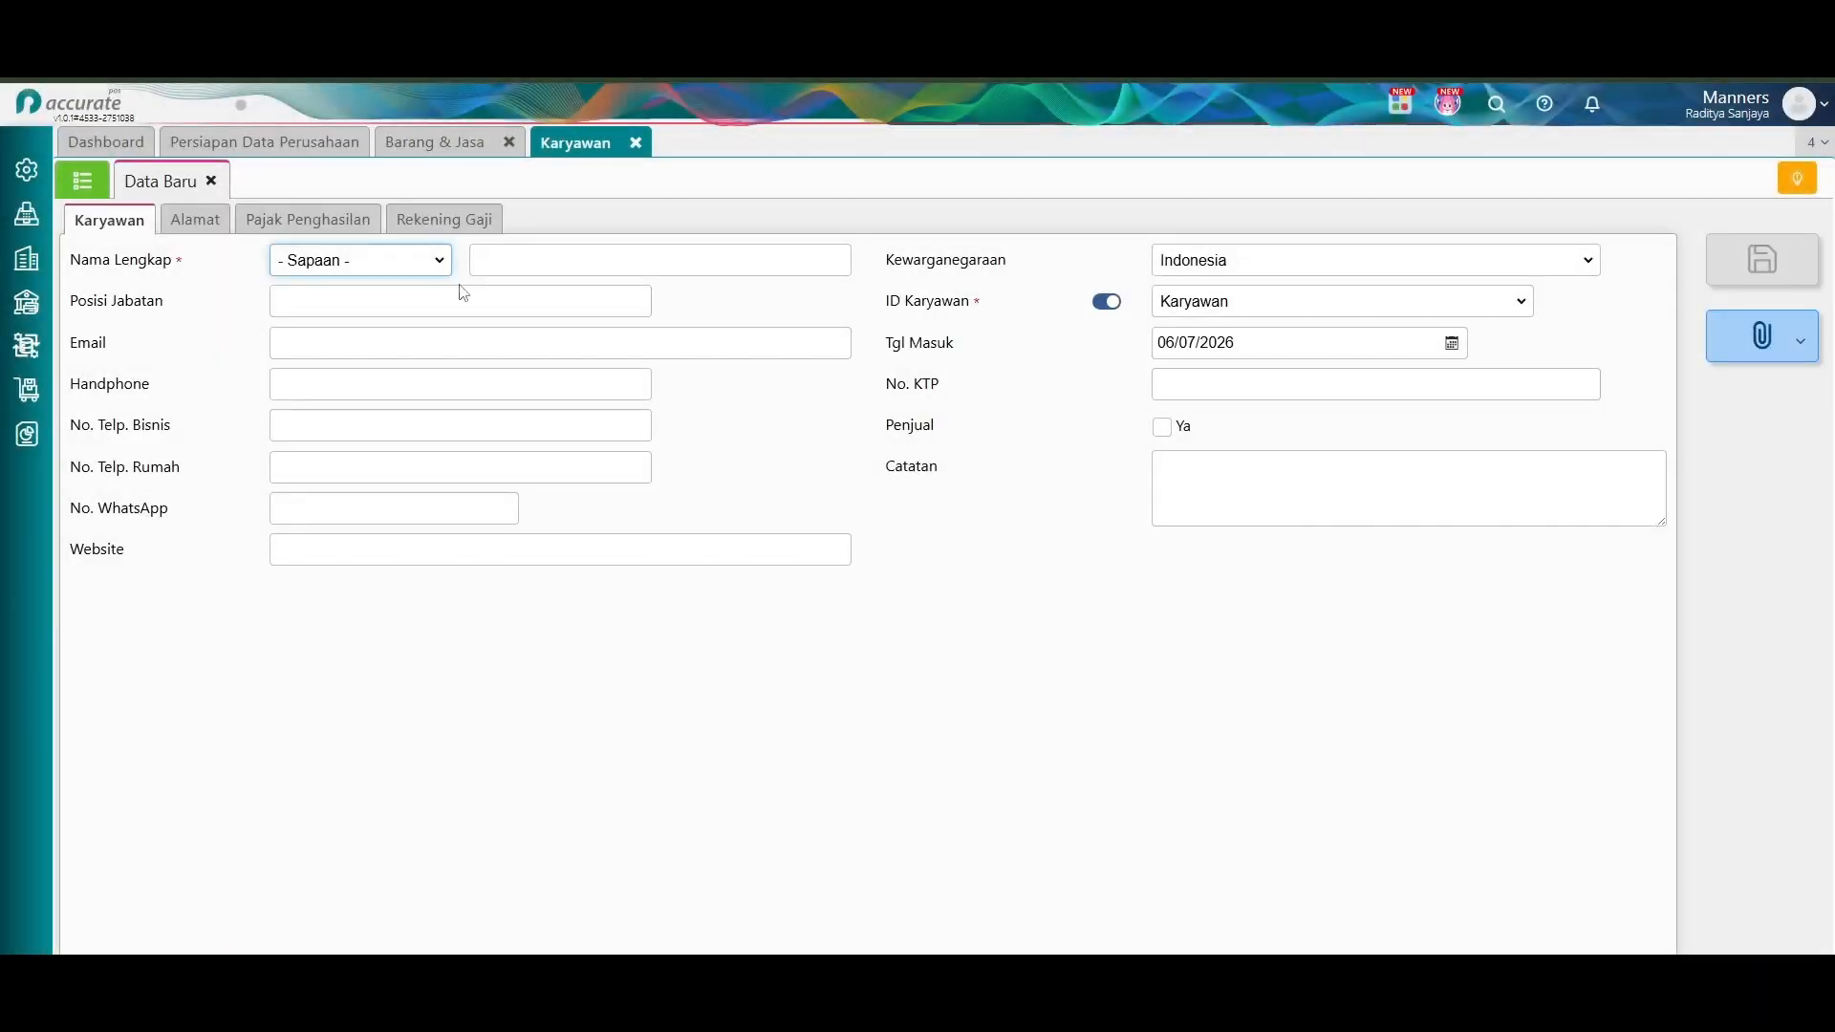
click(435, 262)
click(411, 301)
click(521, 264)
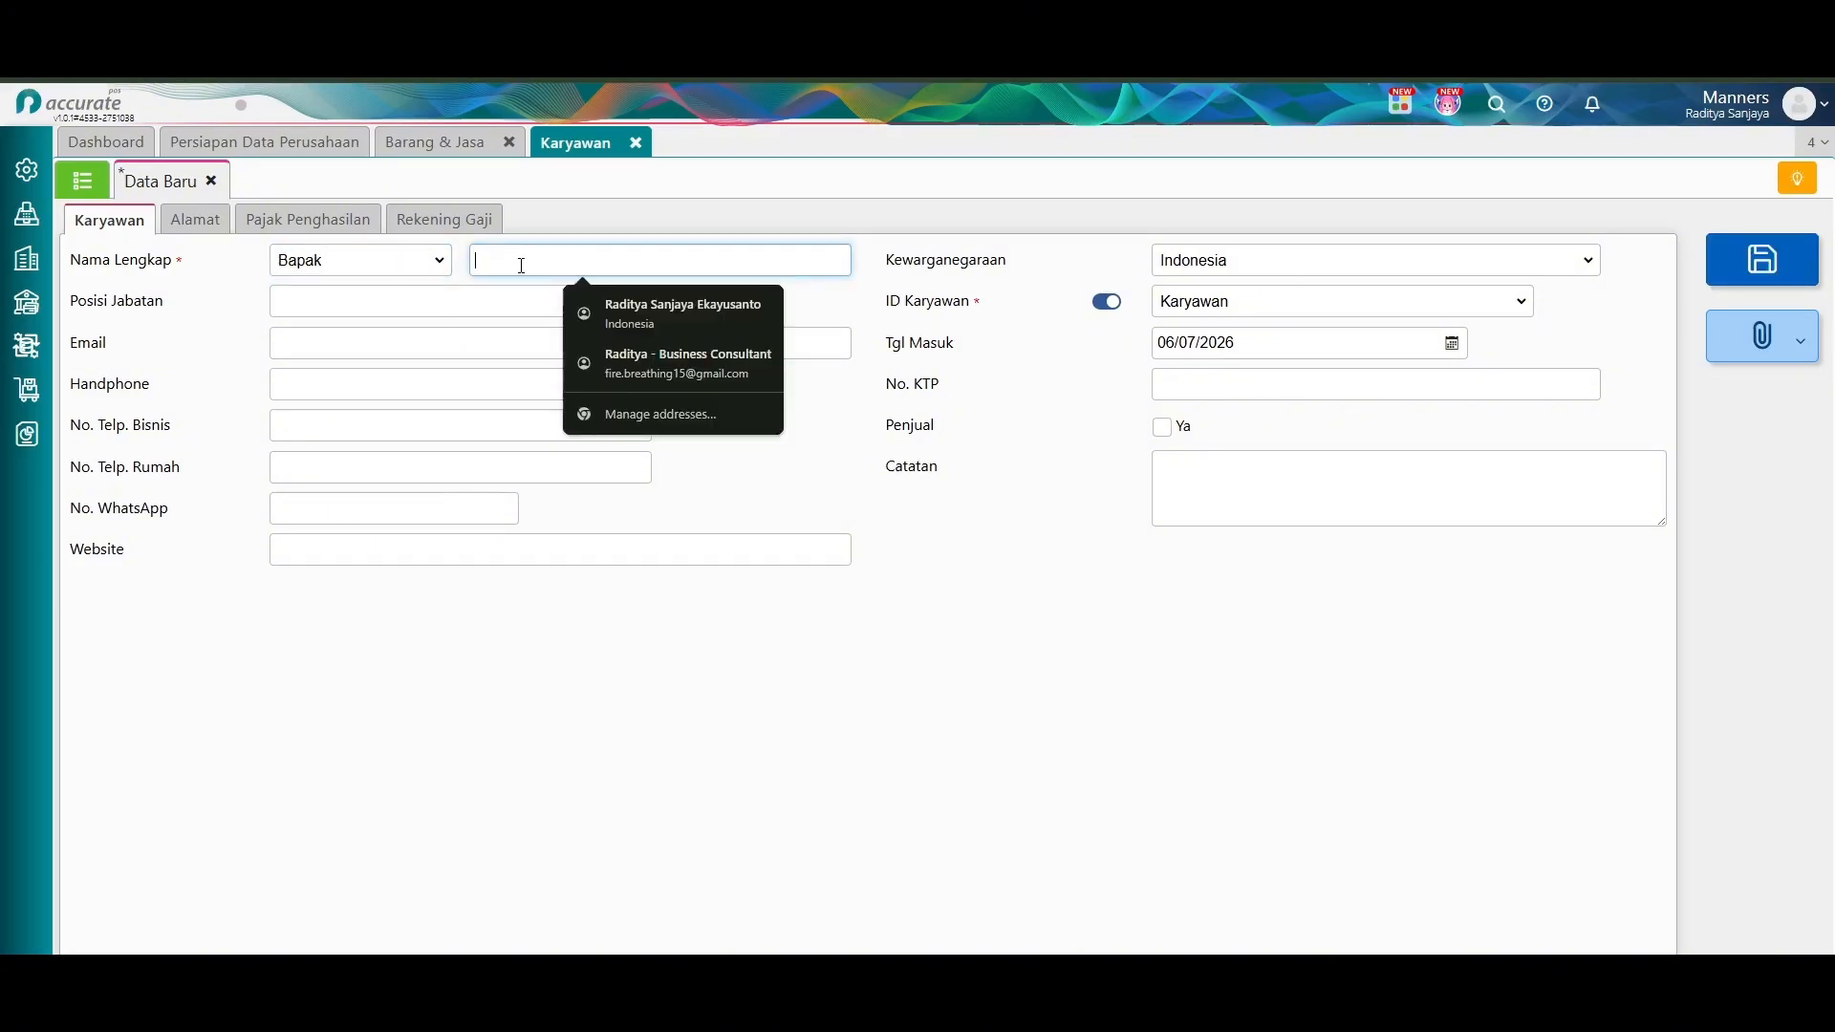
text(Radit)
click(470, 305)
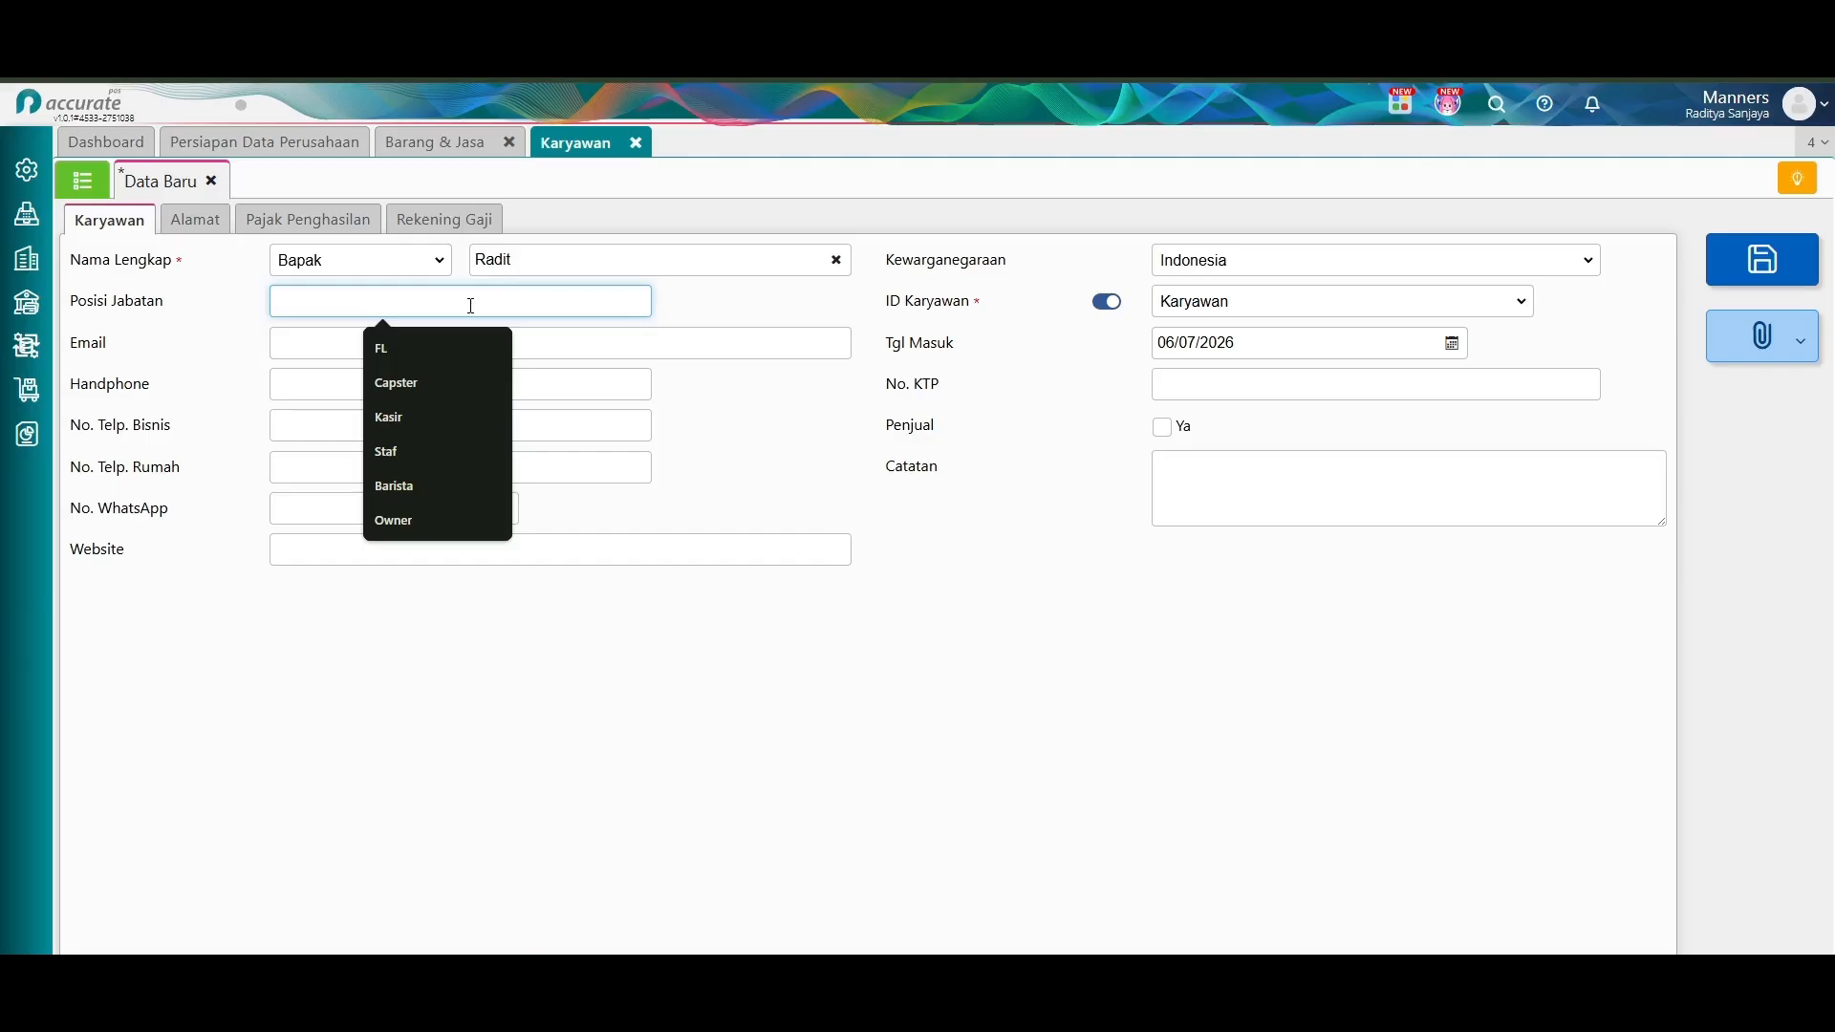
text(Pemilik)
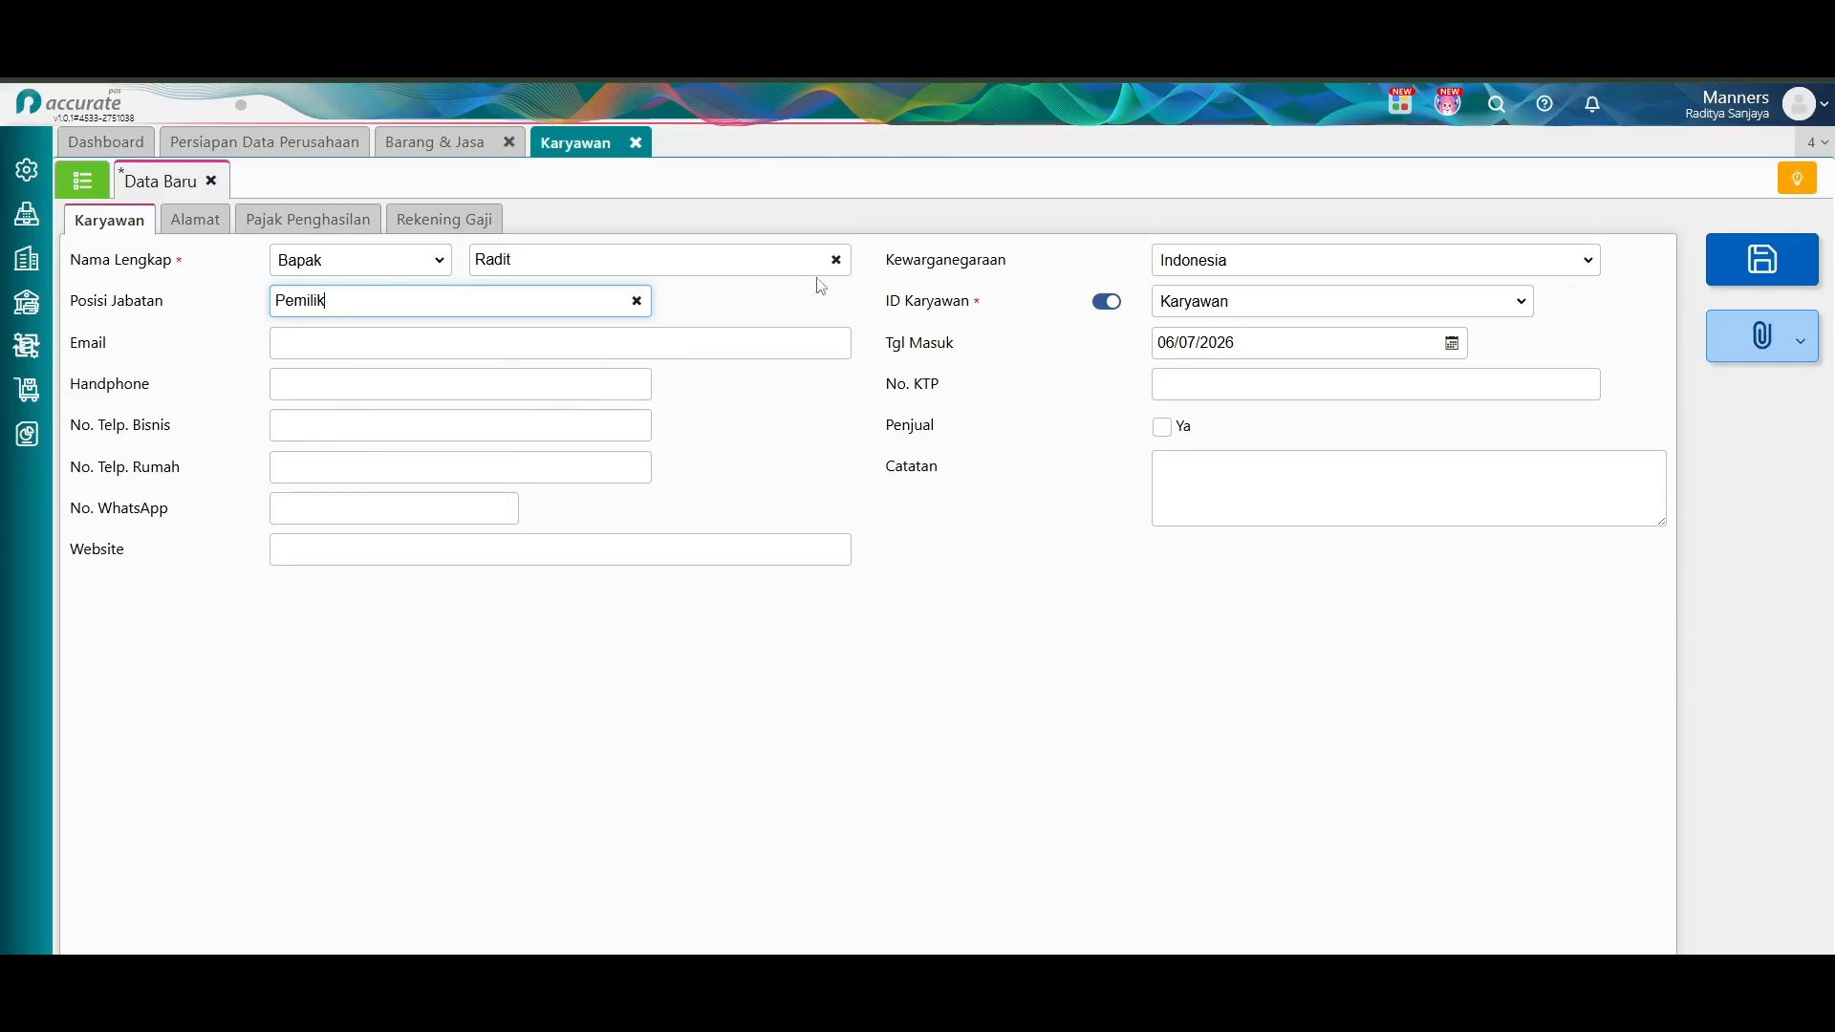
click(767, 238)
click(1719, 258)
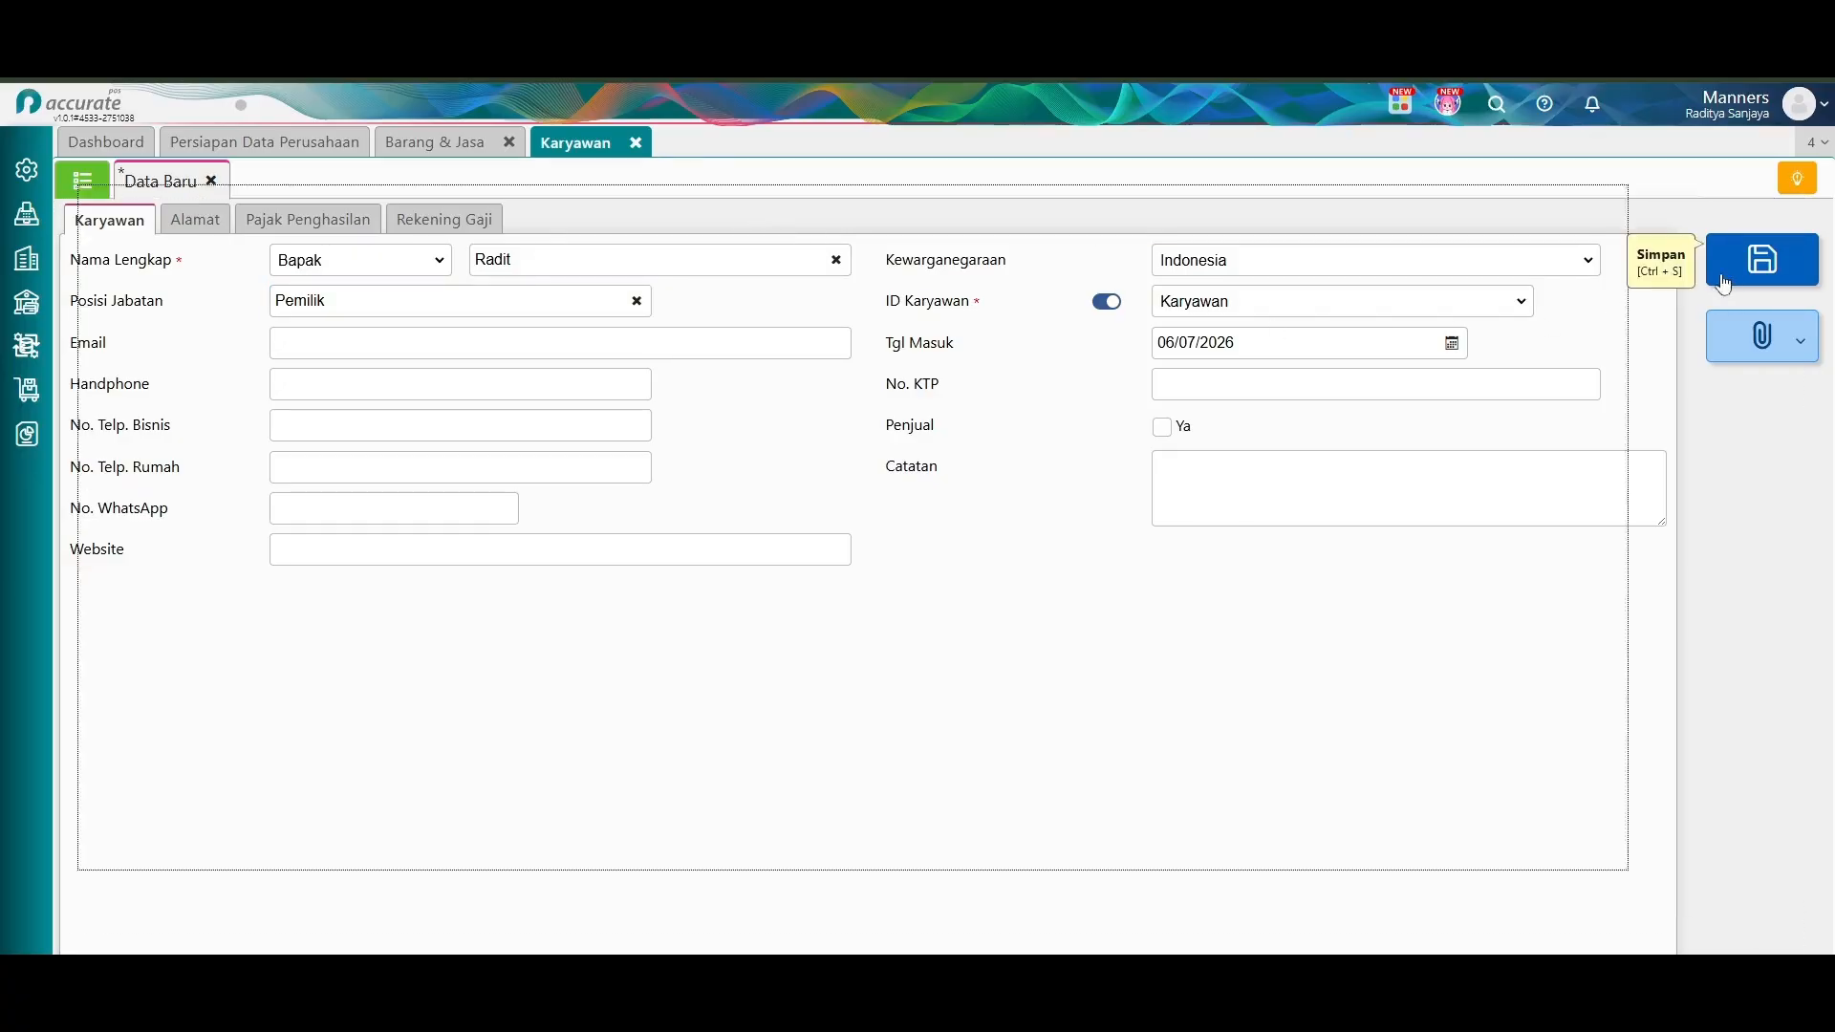
Create and save a second employee record with the salutation Ibu, the employee's name and the position Kasir.
click(440, 263)
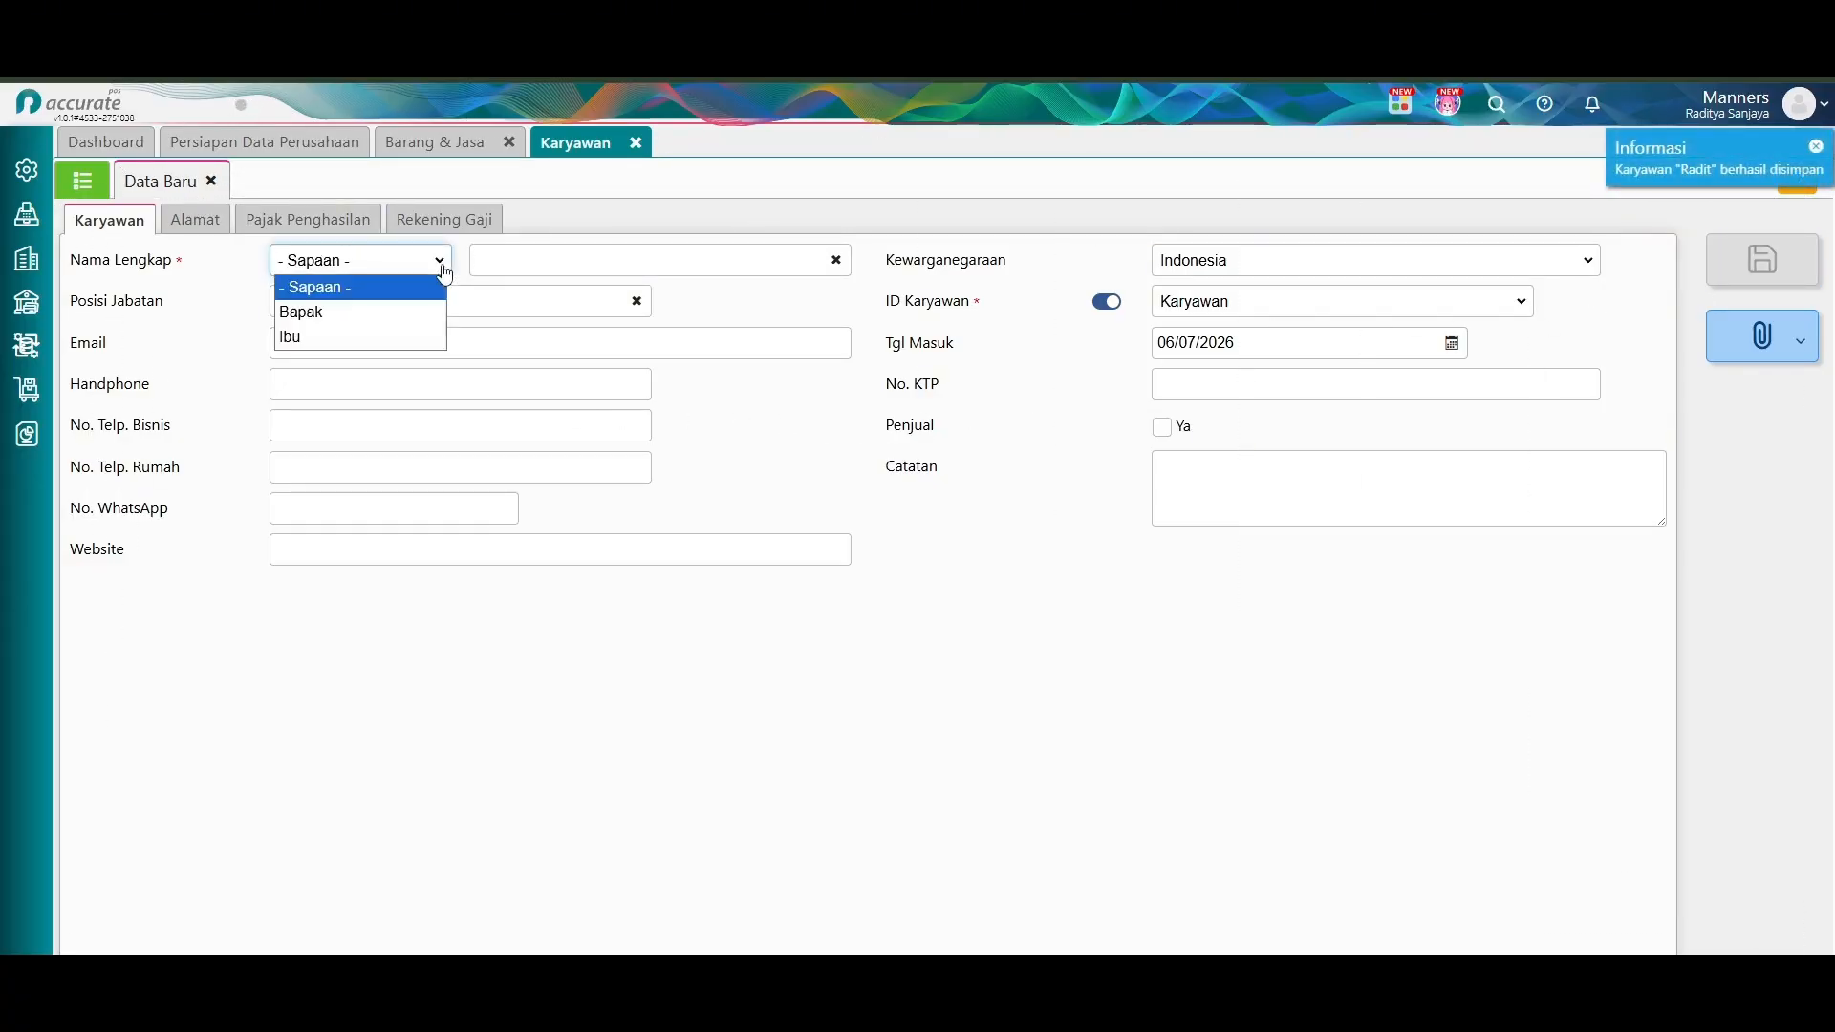
click(344, 342)
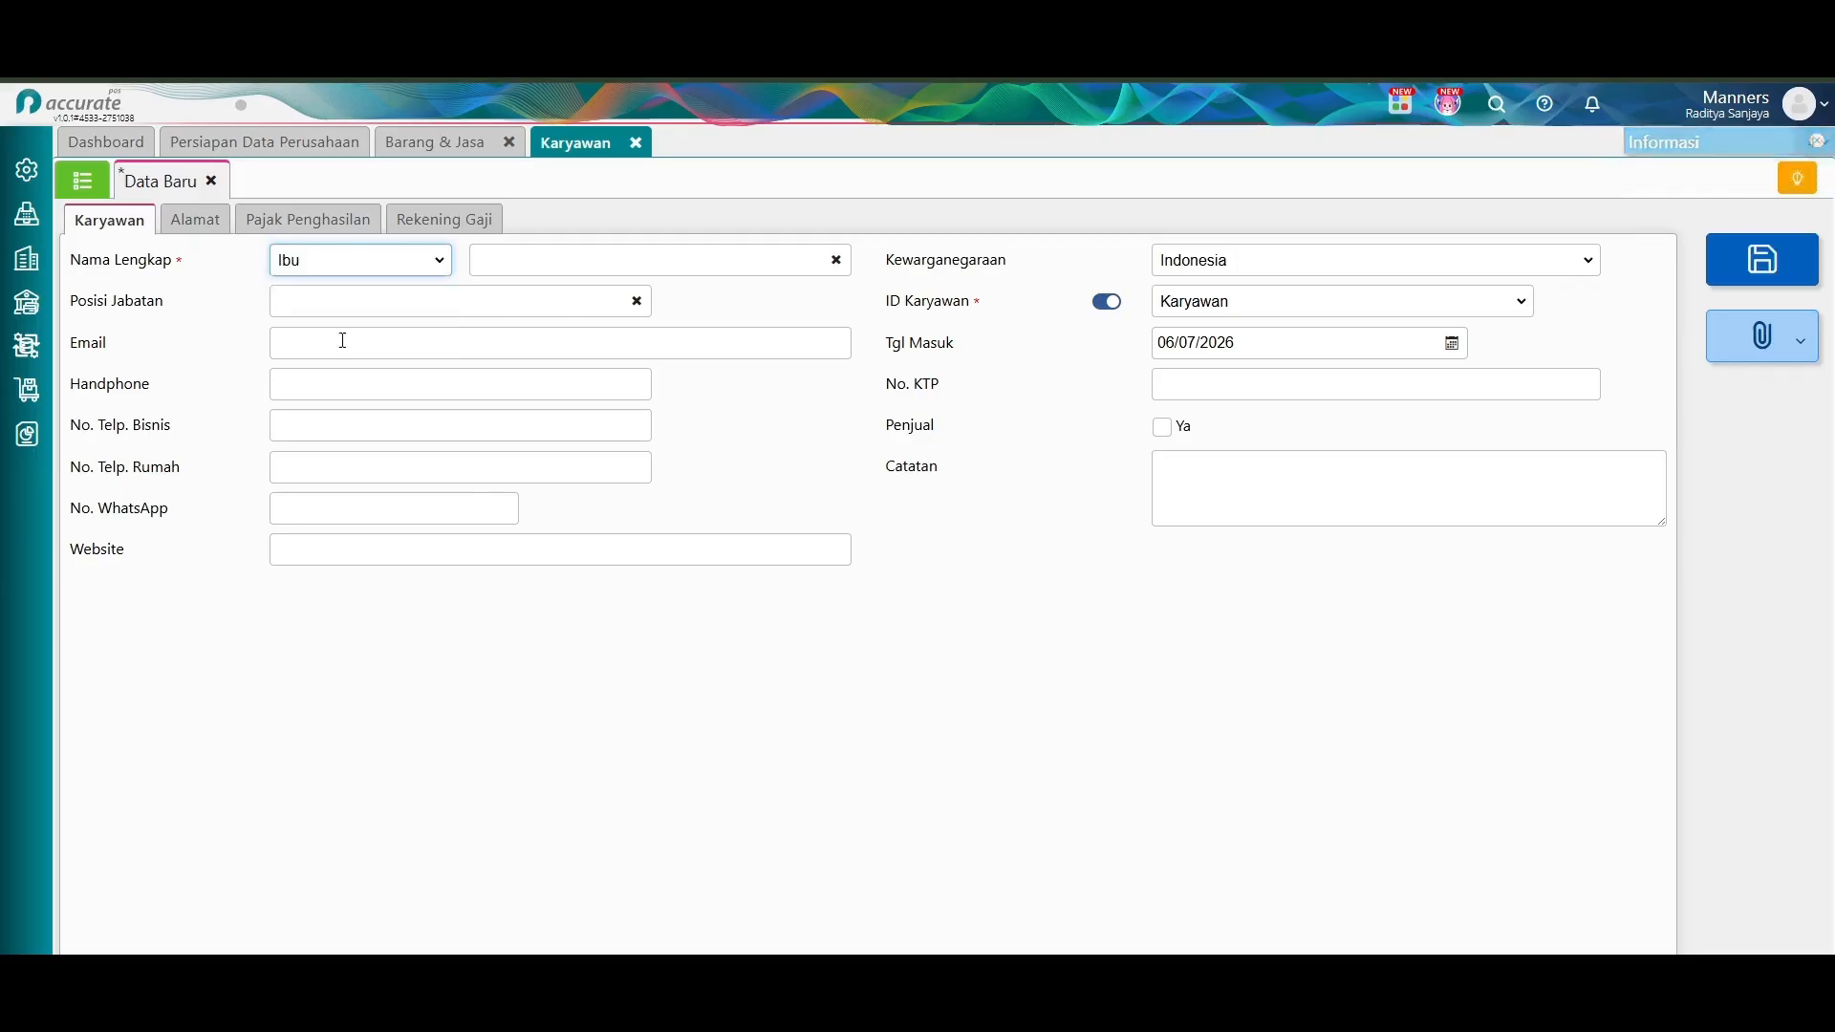
click(597, 262)
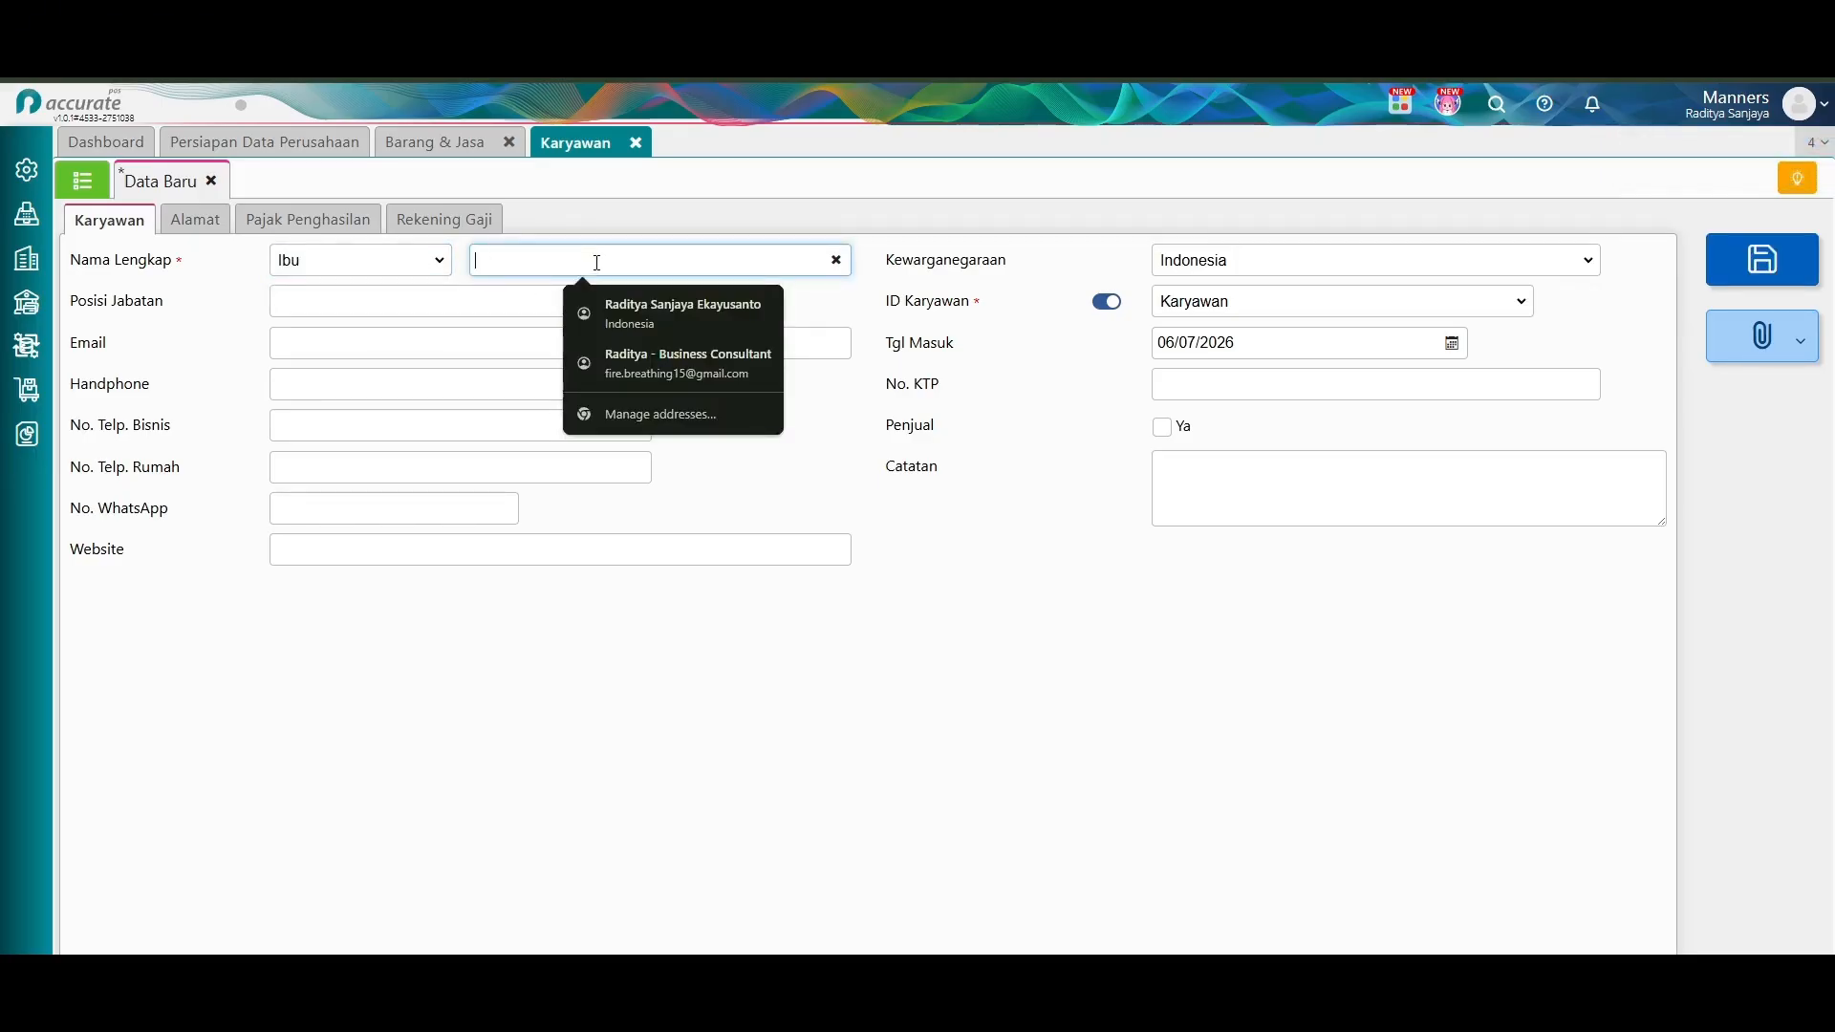
text(Dewi)
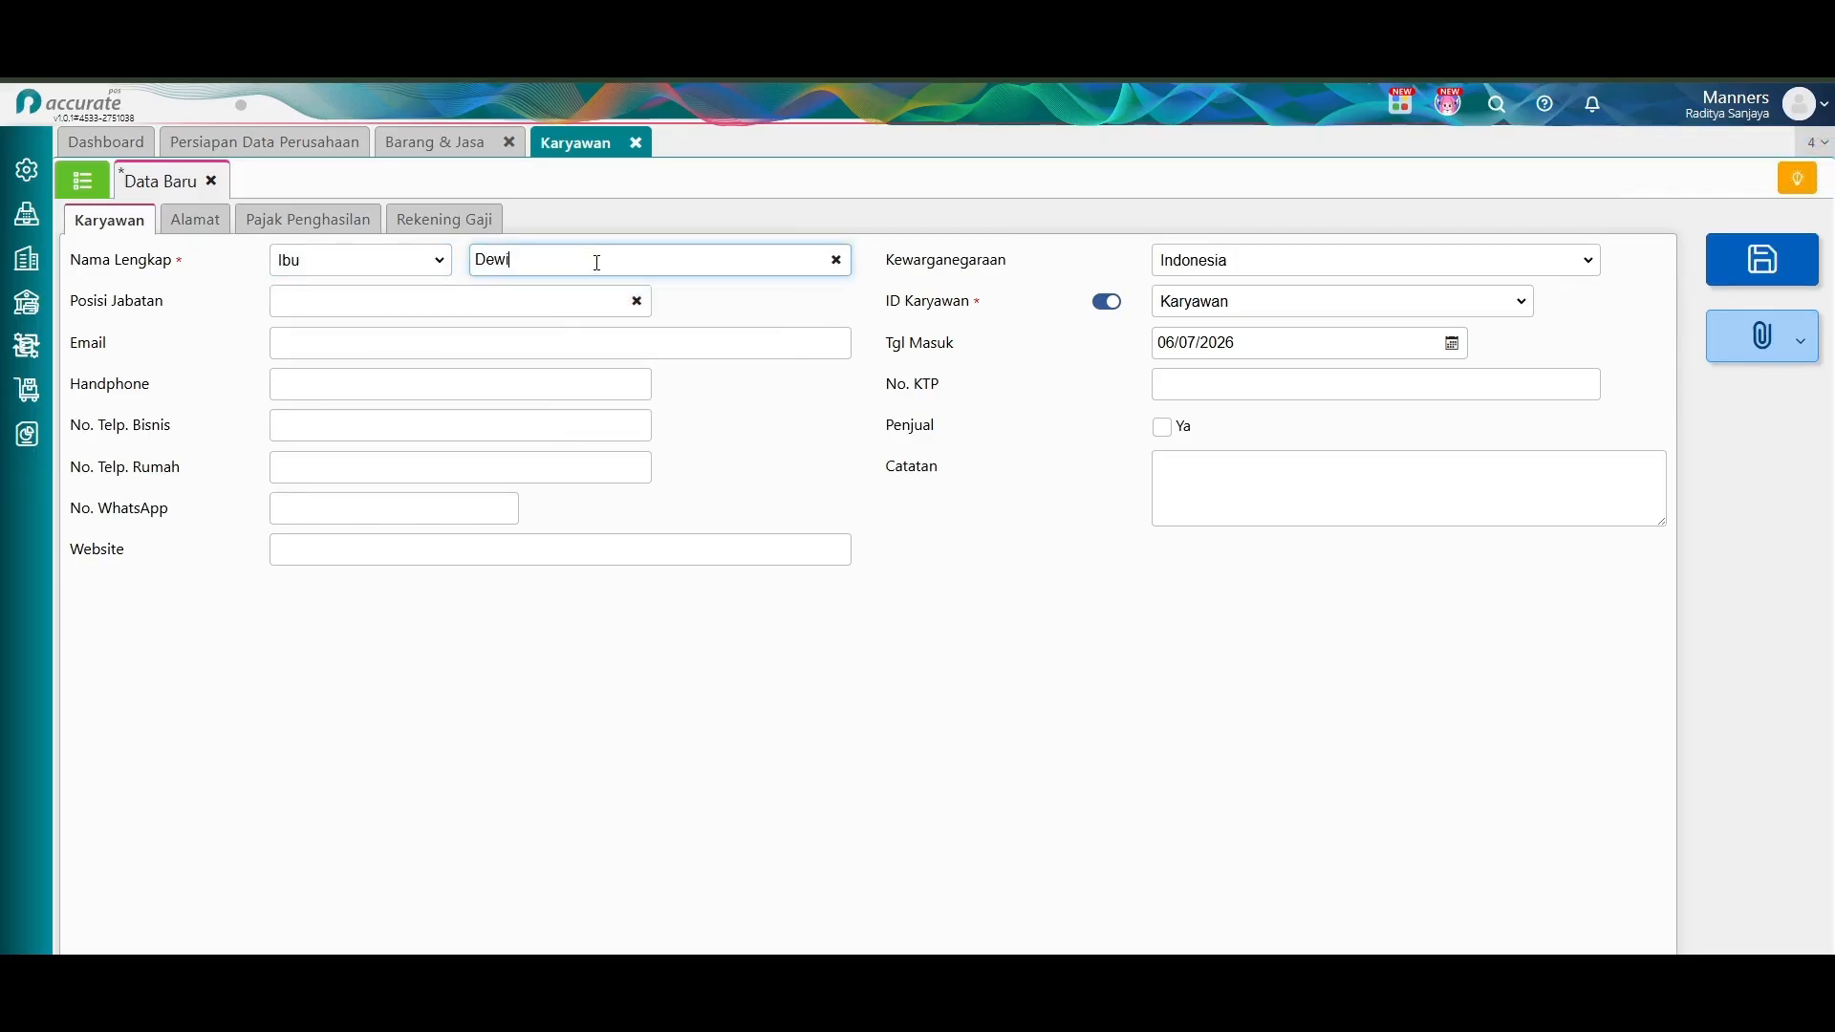
click(578, 300)
text(Kasir)
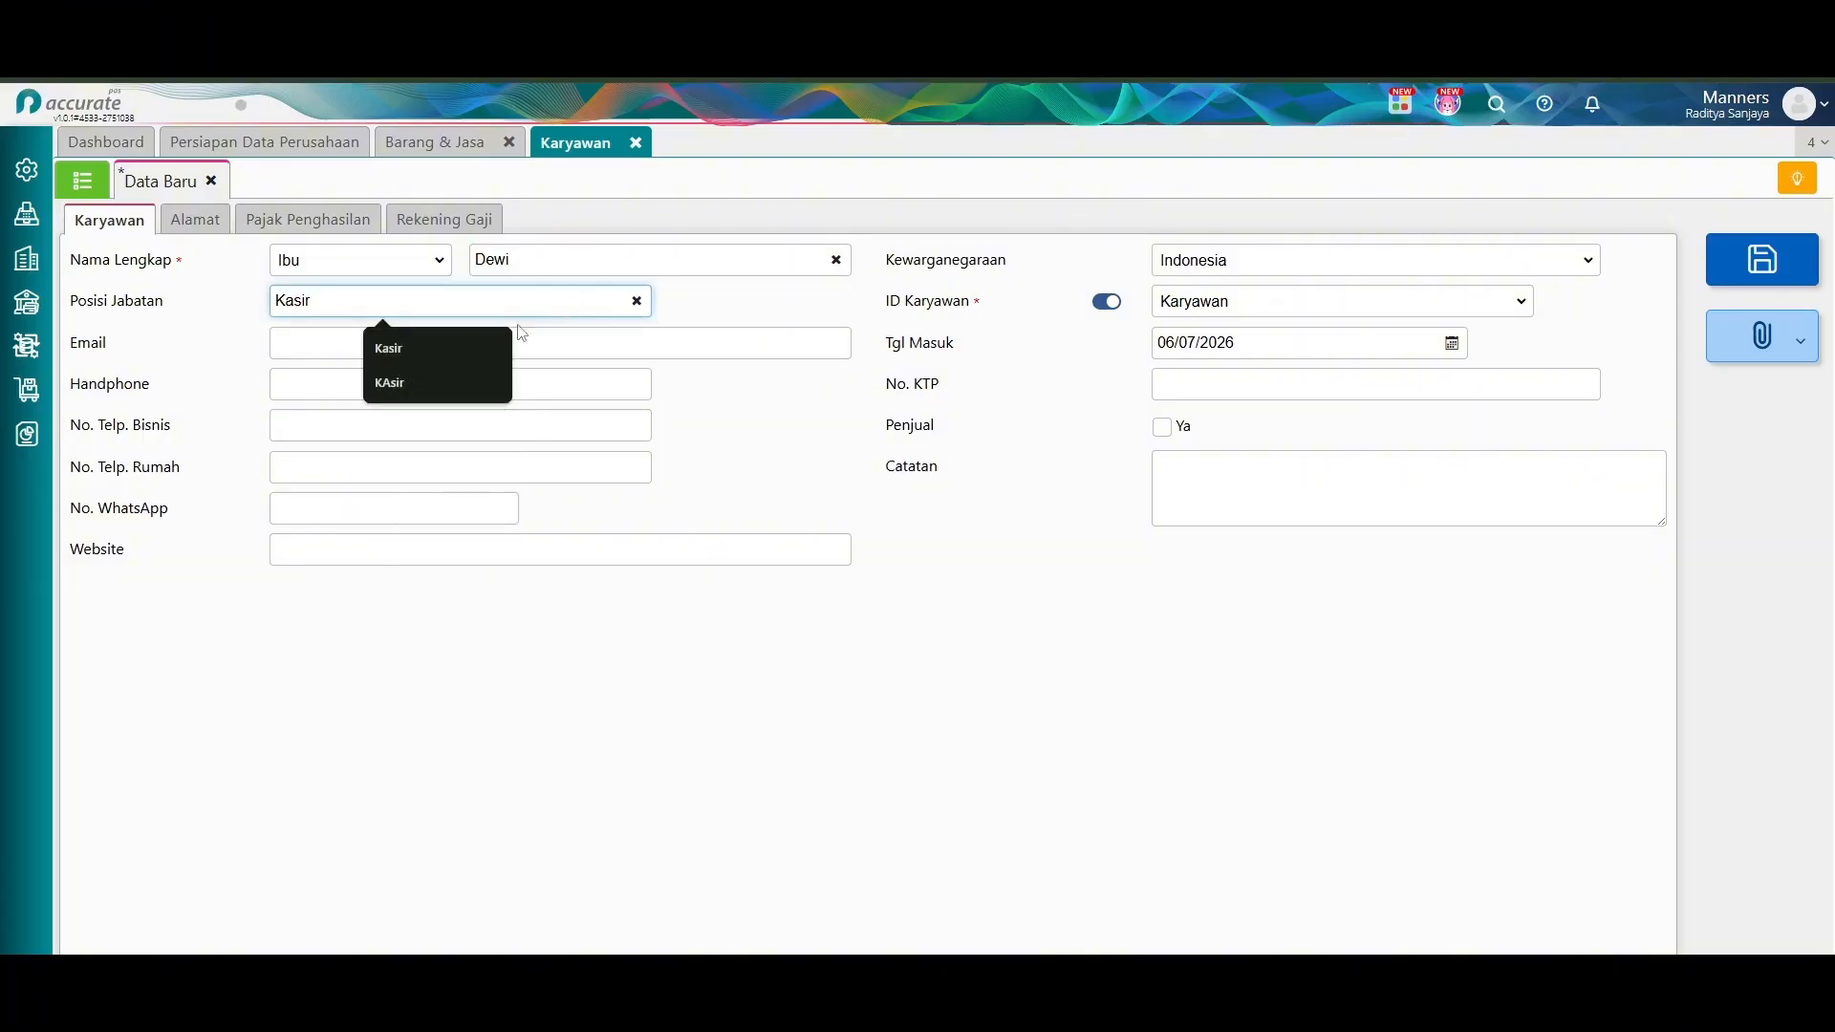
click(460, 346)
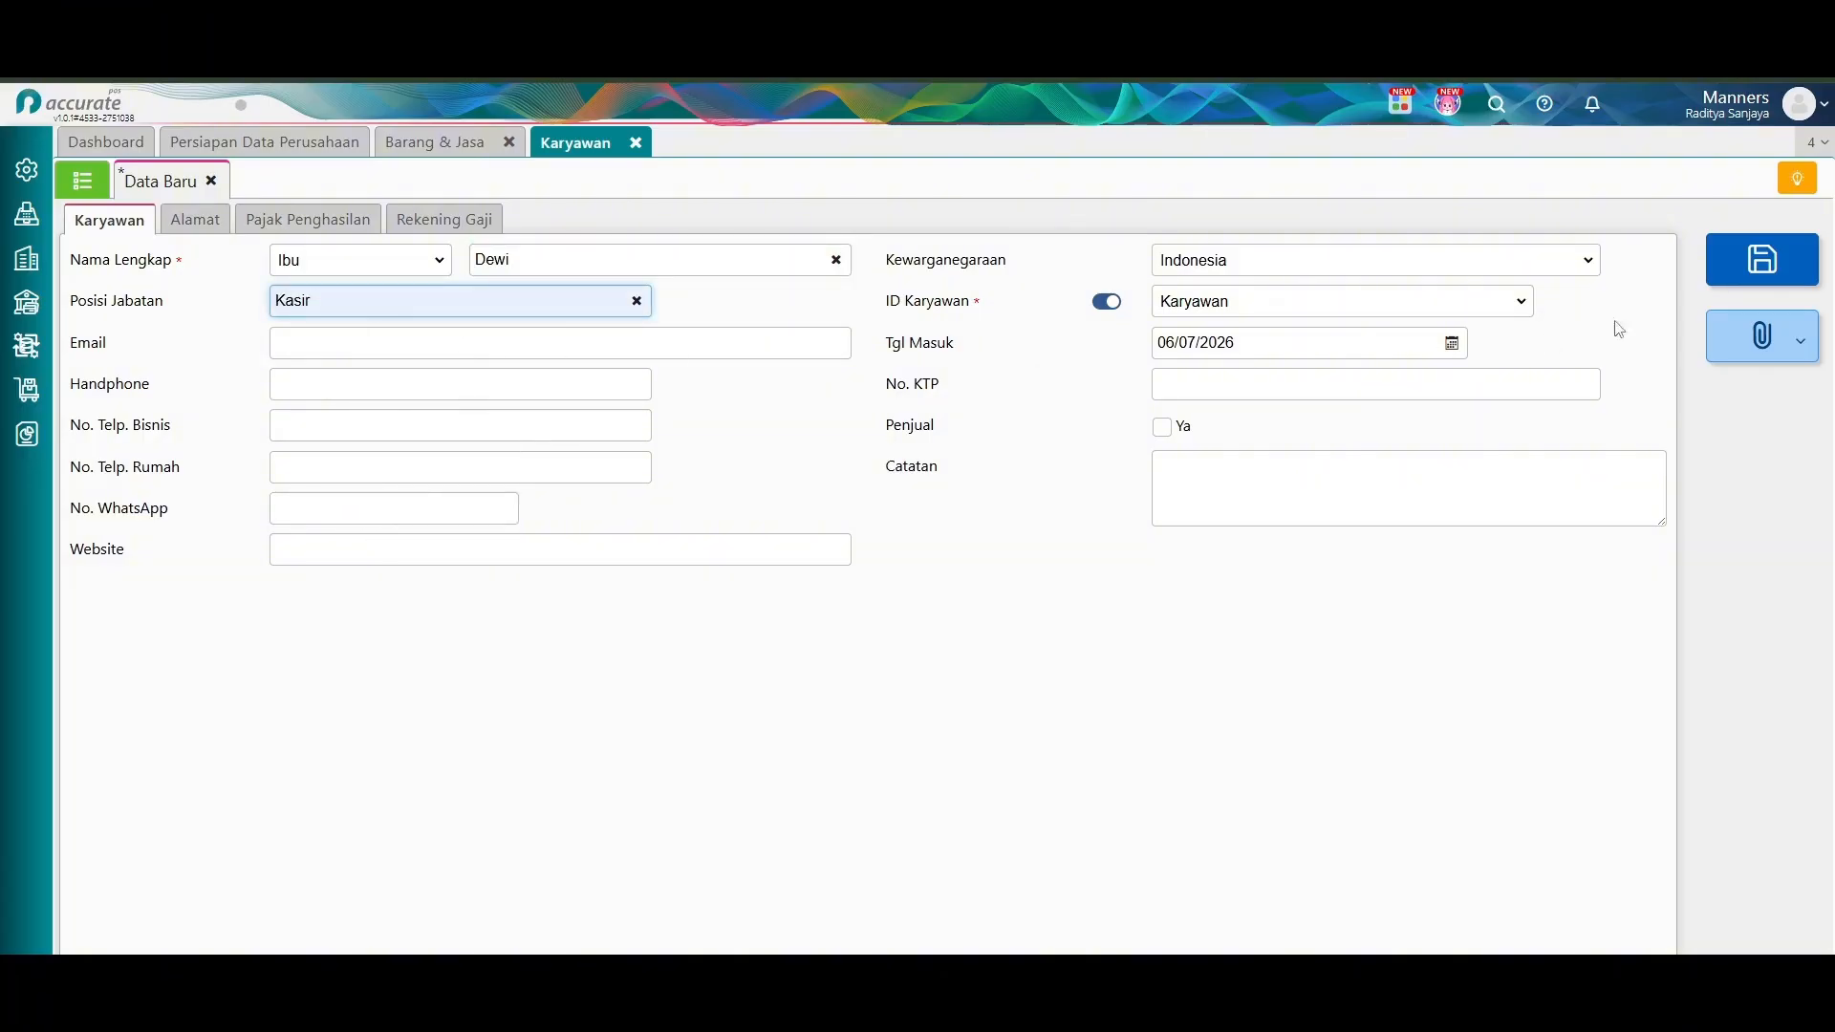
click(1781, 276)
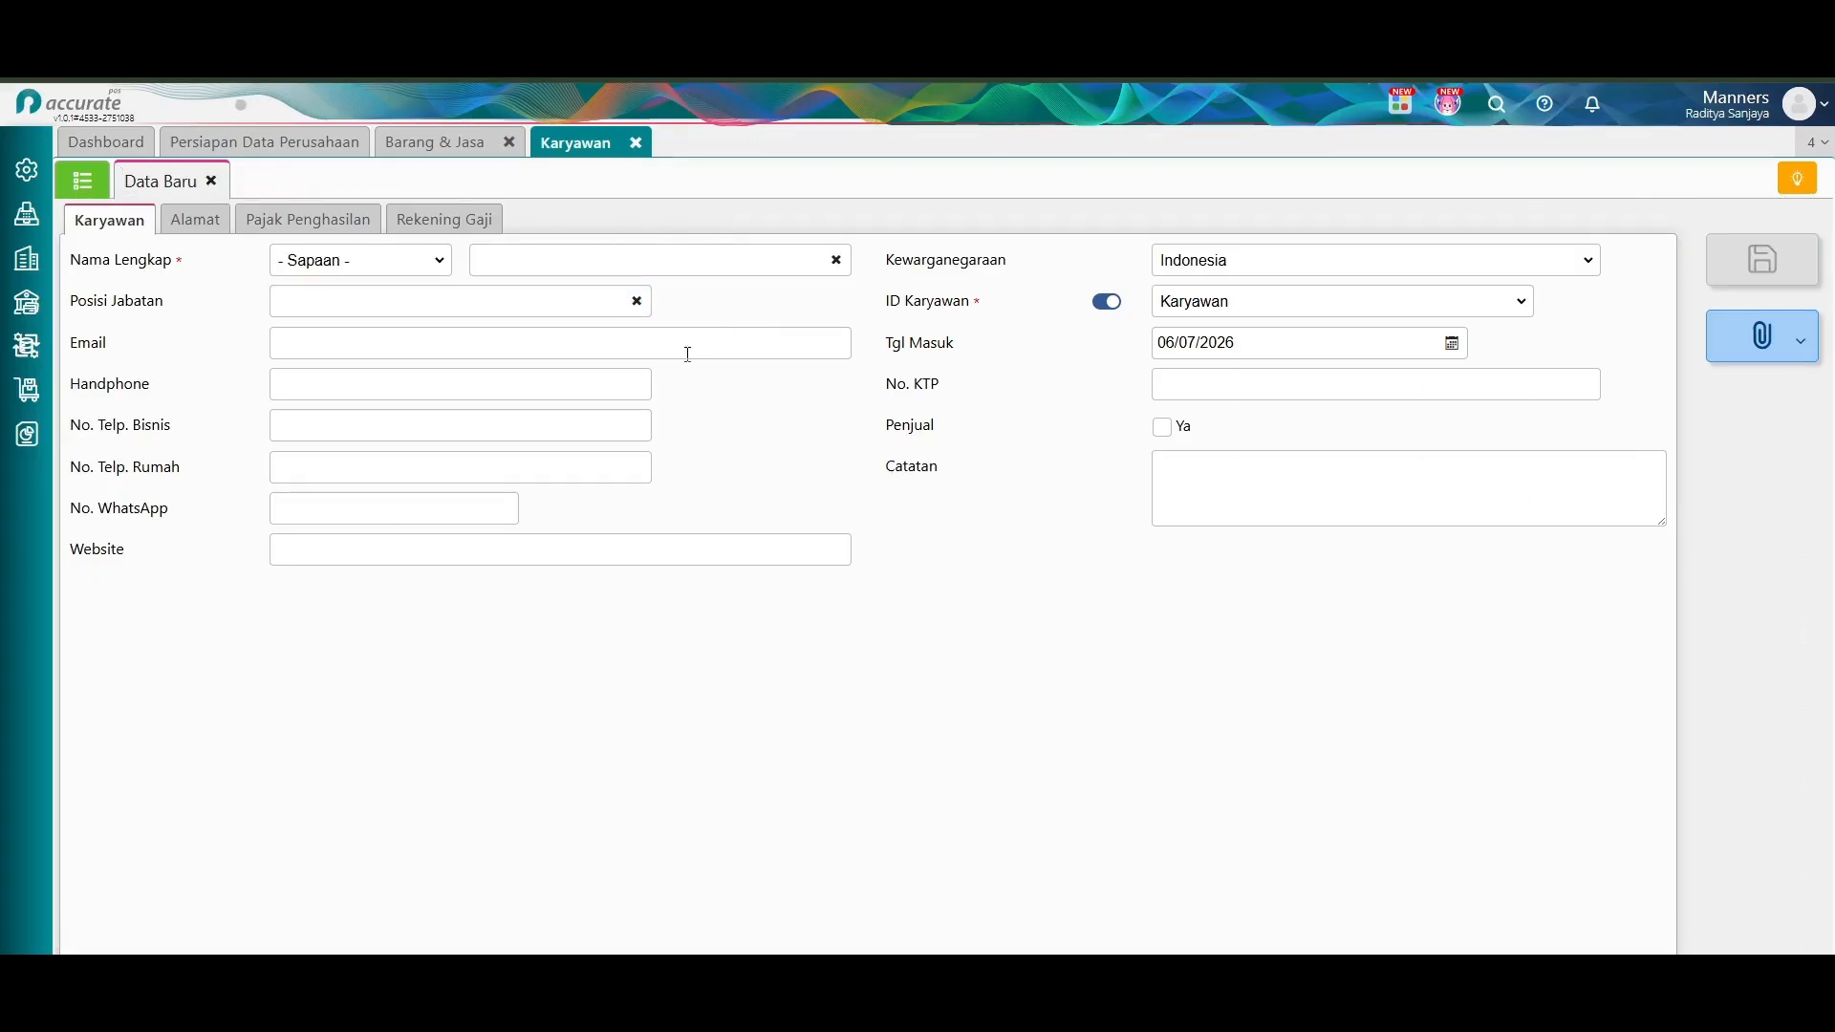
Return to the company data preparation page and close the goods and services and employee pages.
click(384, 143)
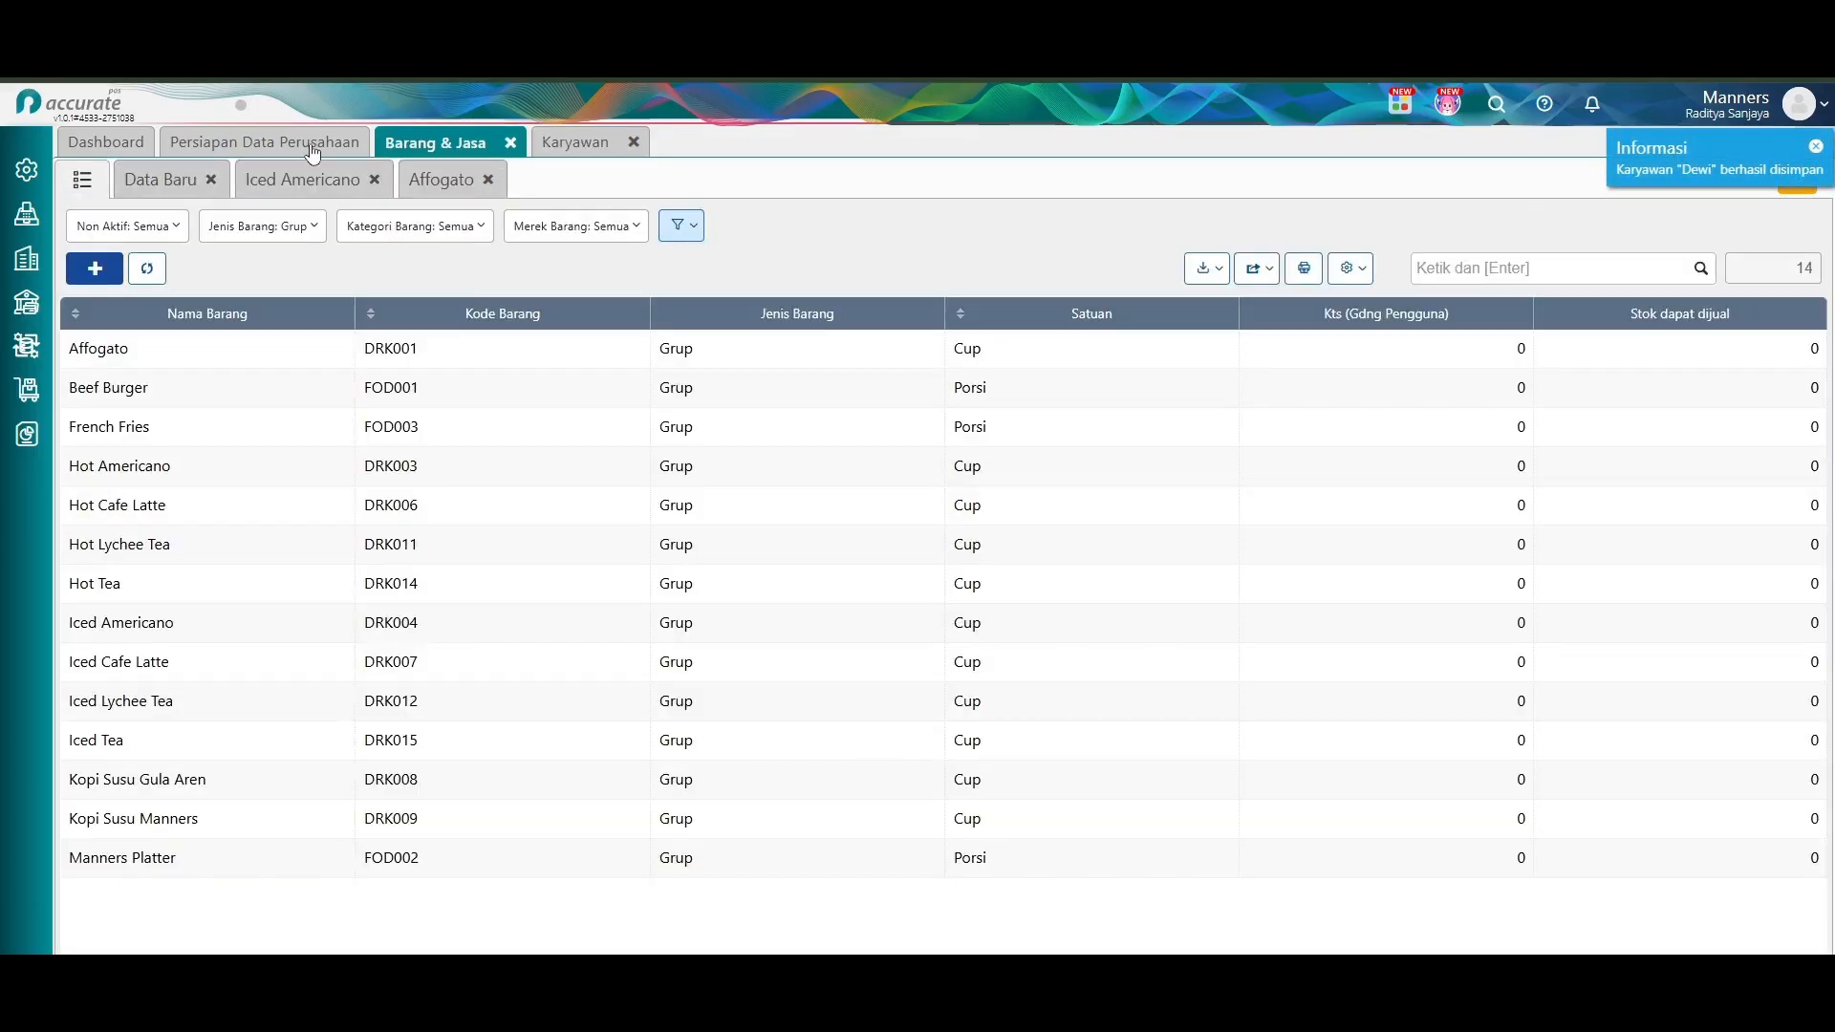
click(312, 143)
click(516, 142)
click(483, 142)
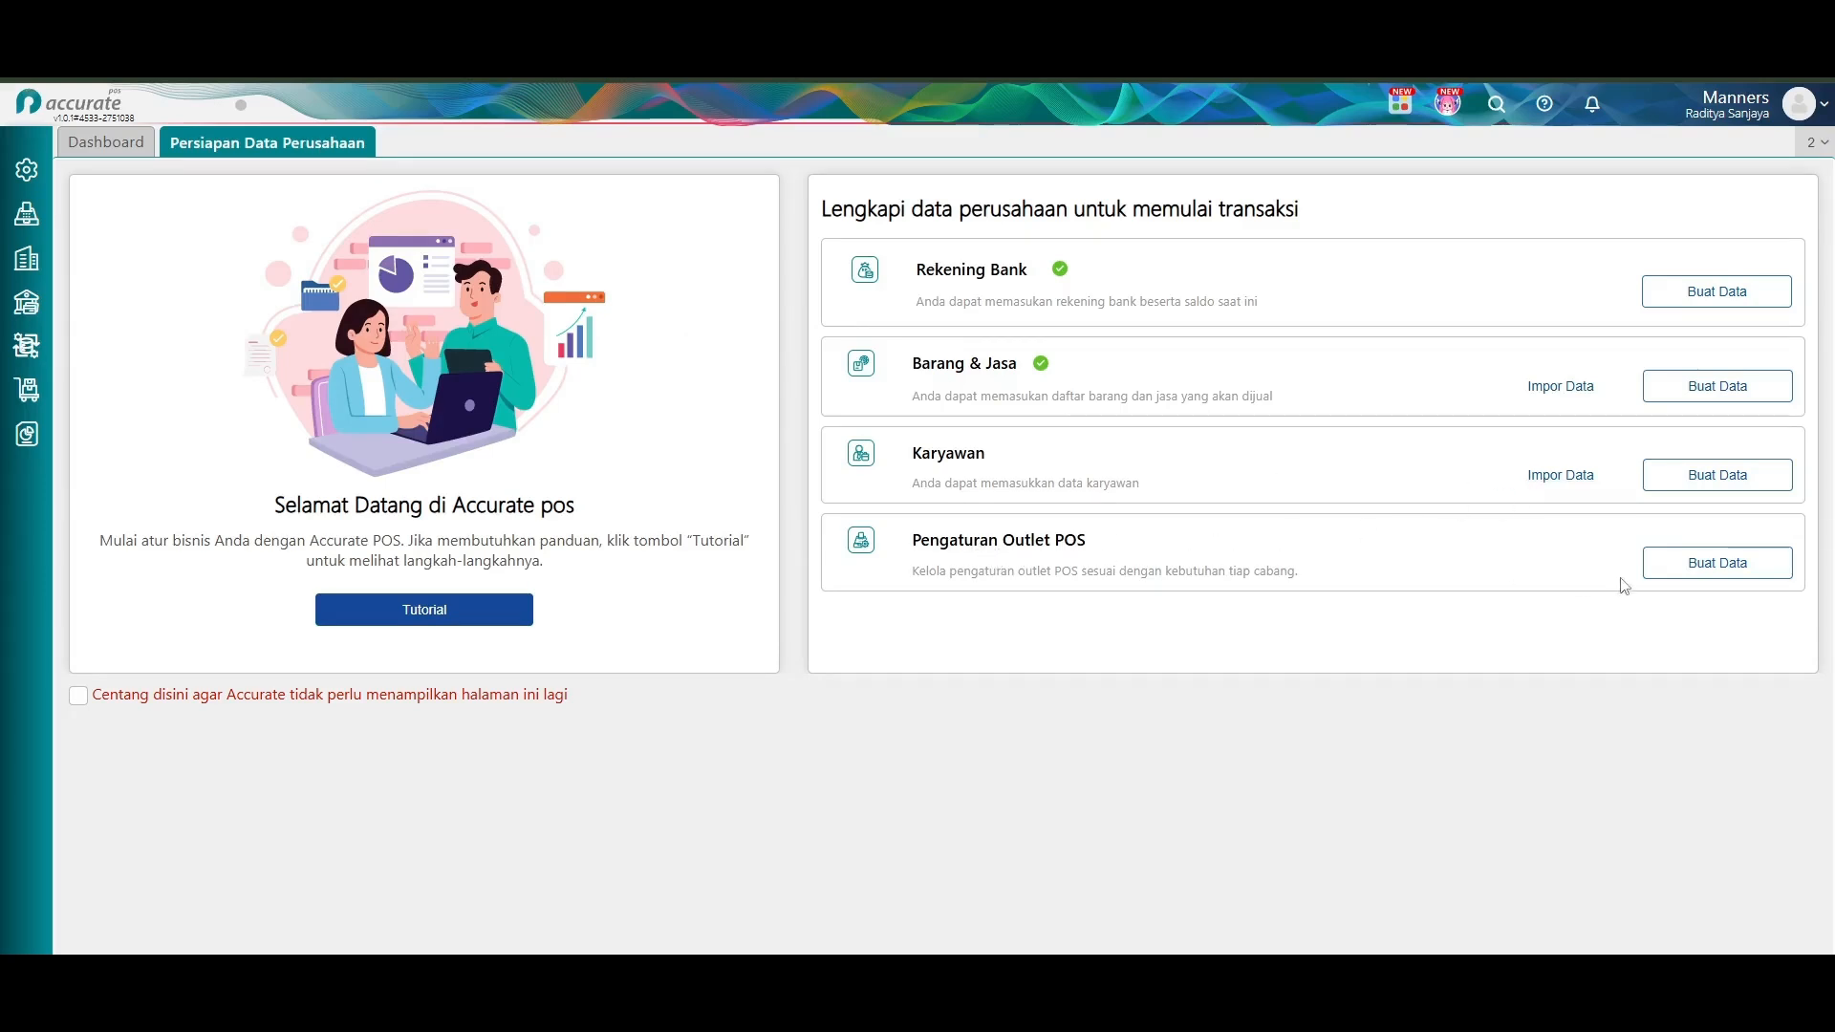
Open a new POS outlet record and set its branch name to Manners 1.
click(1681, 572)
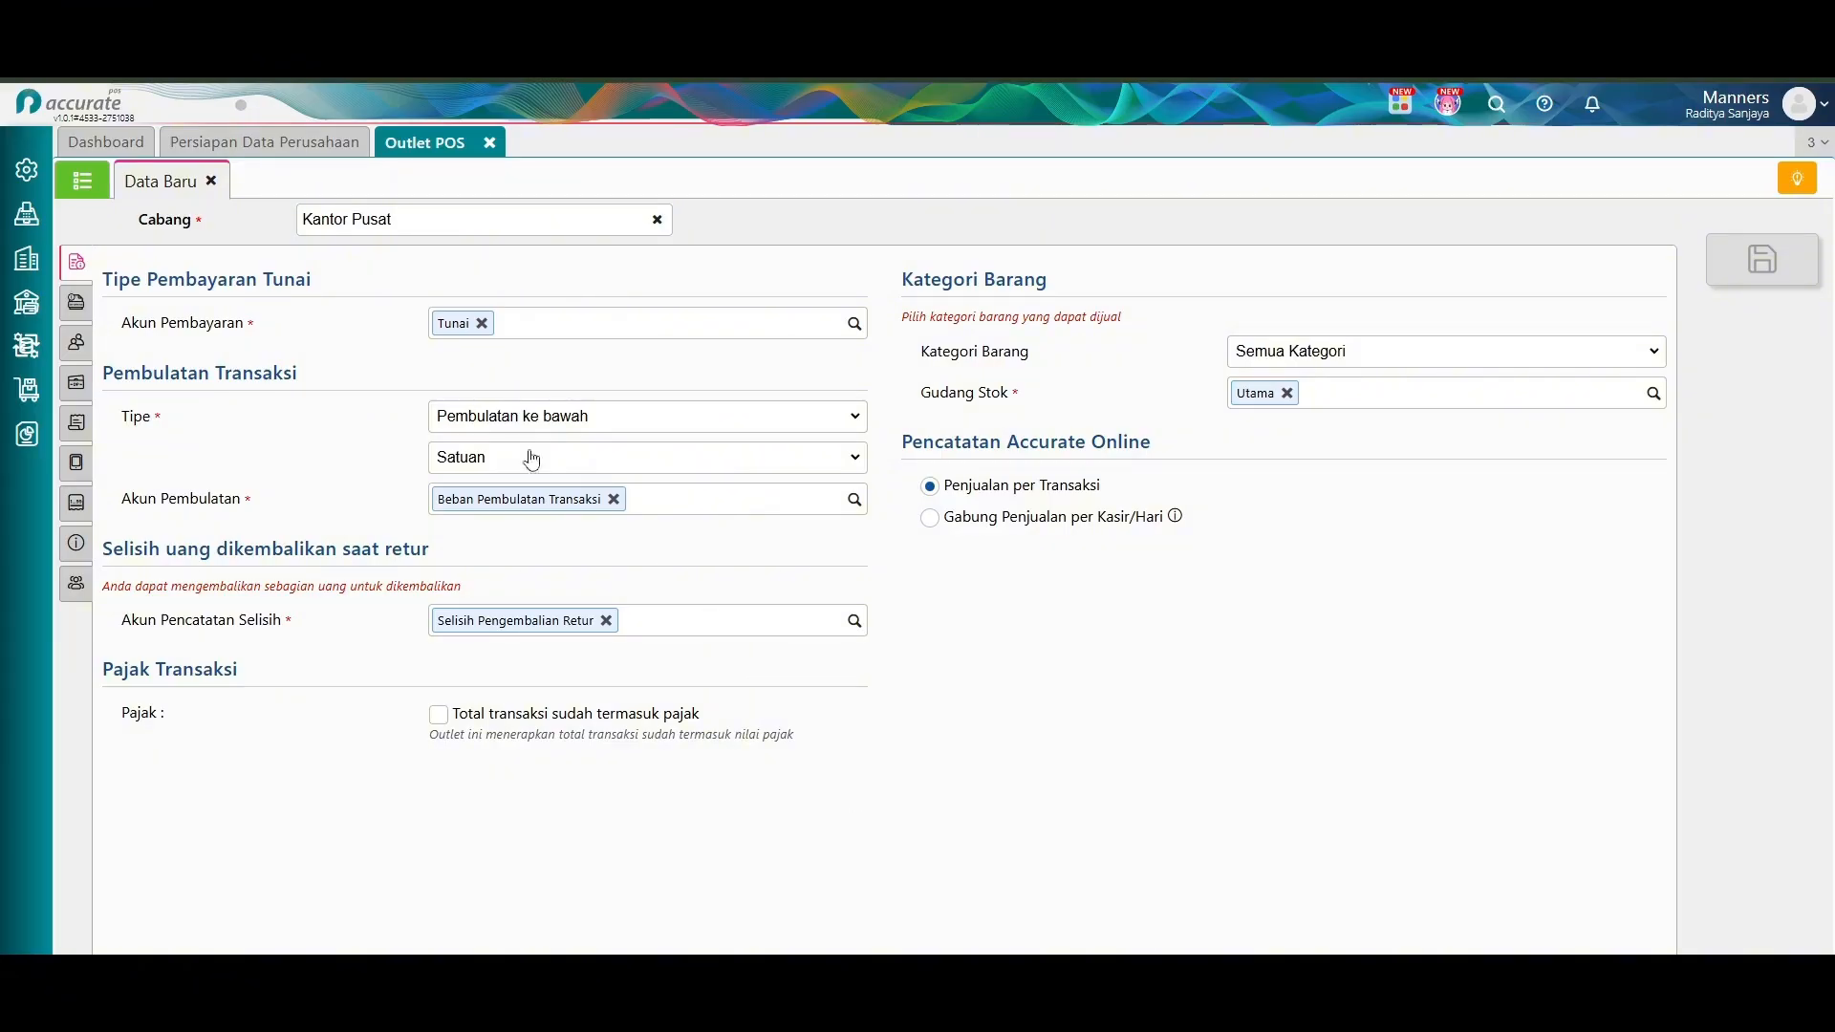
click(490, 143)
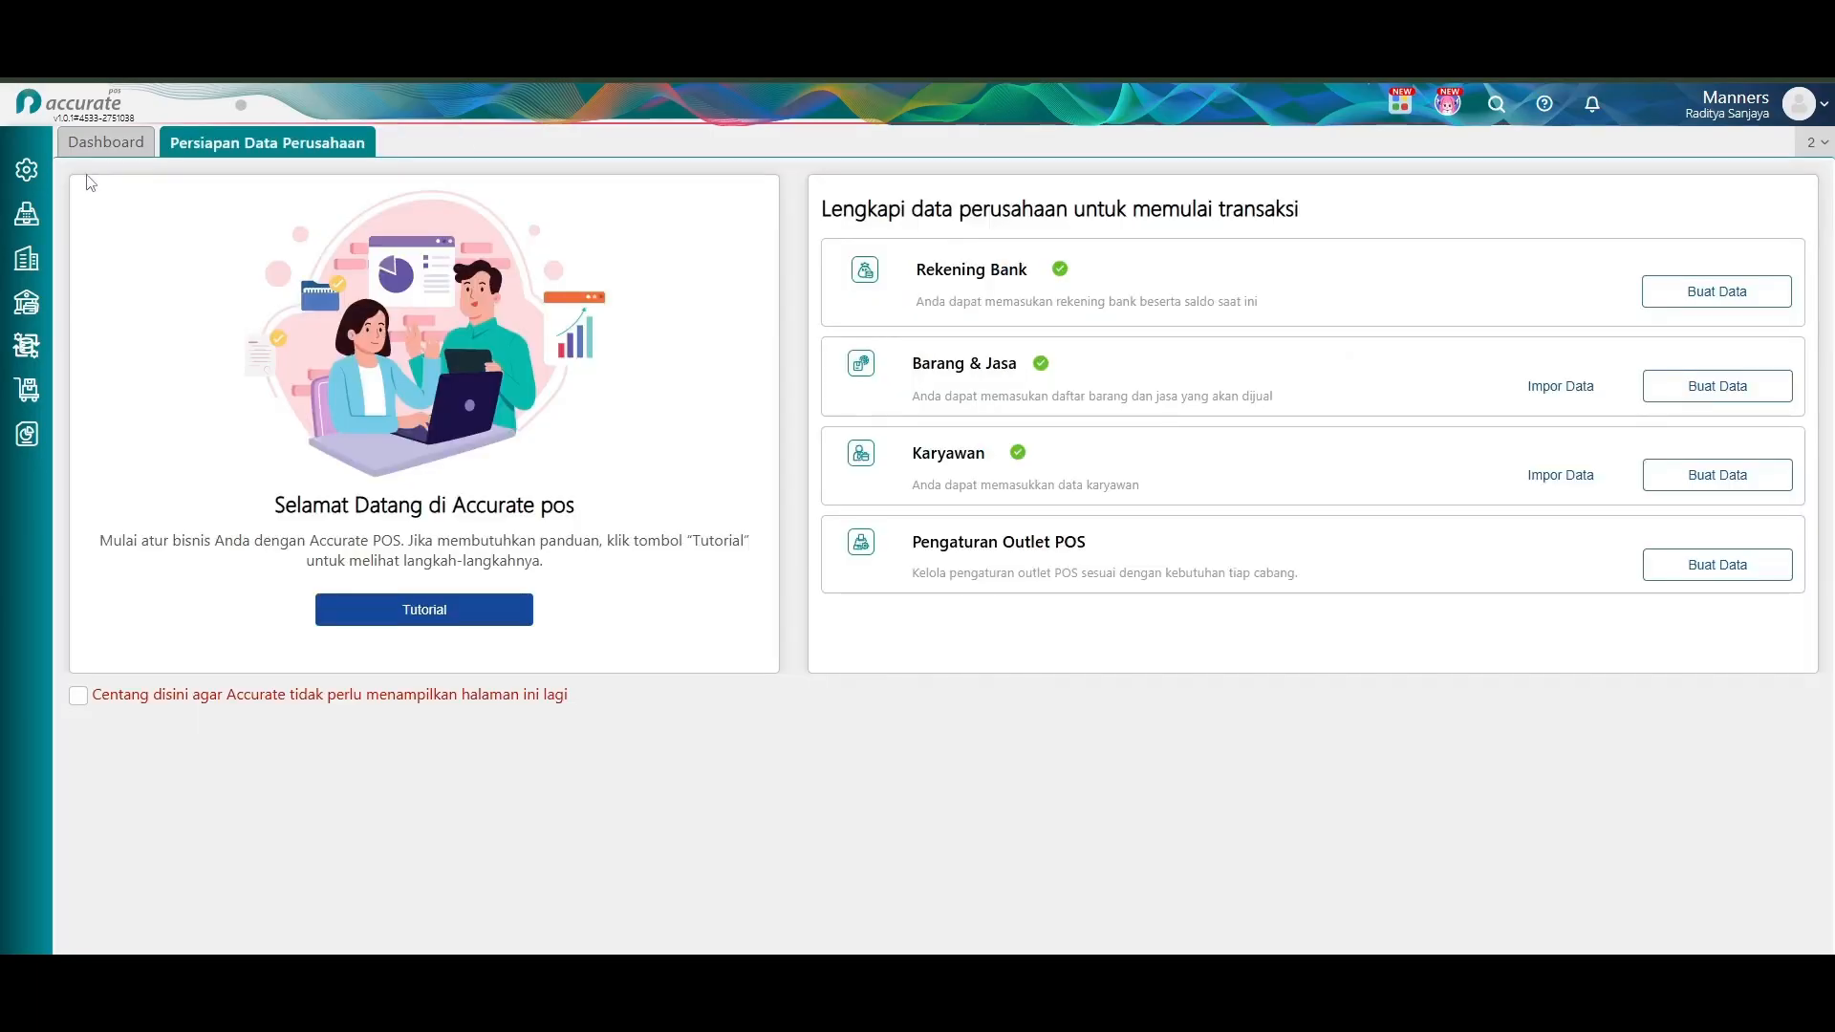
click(26, 213)
click(113, 328)
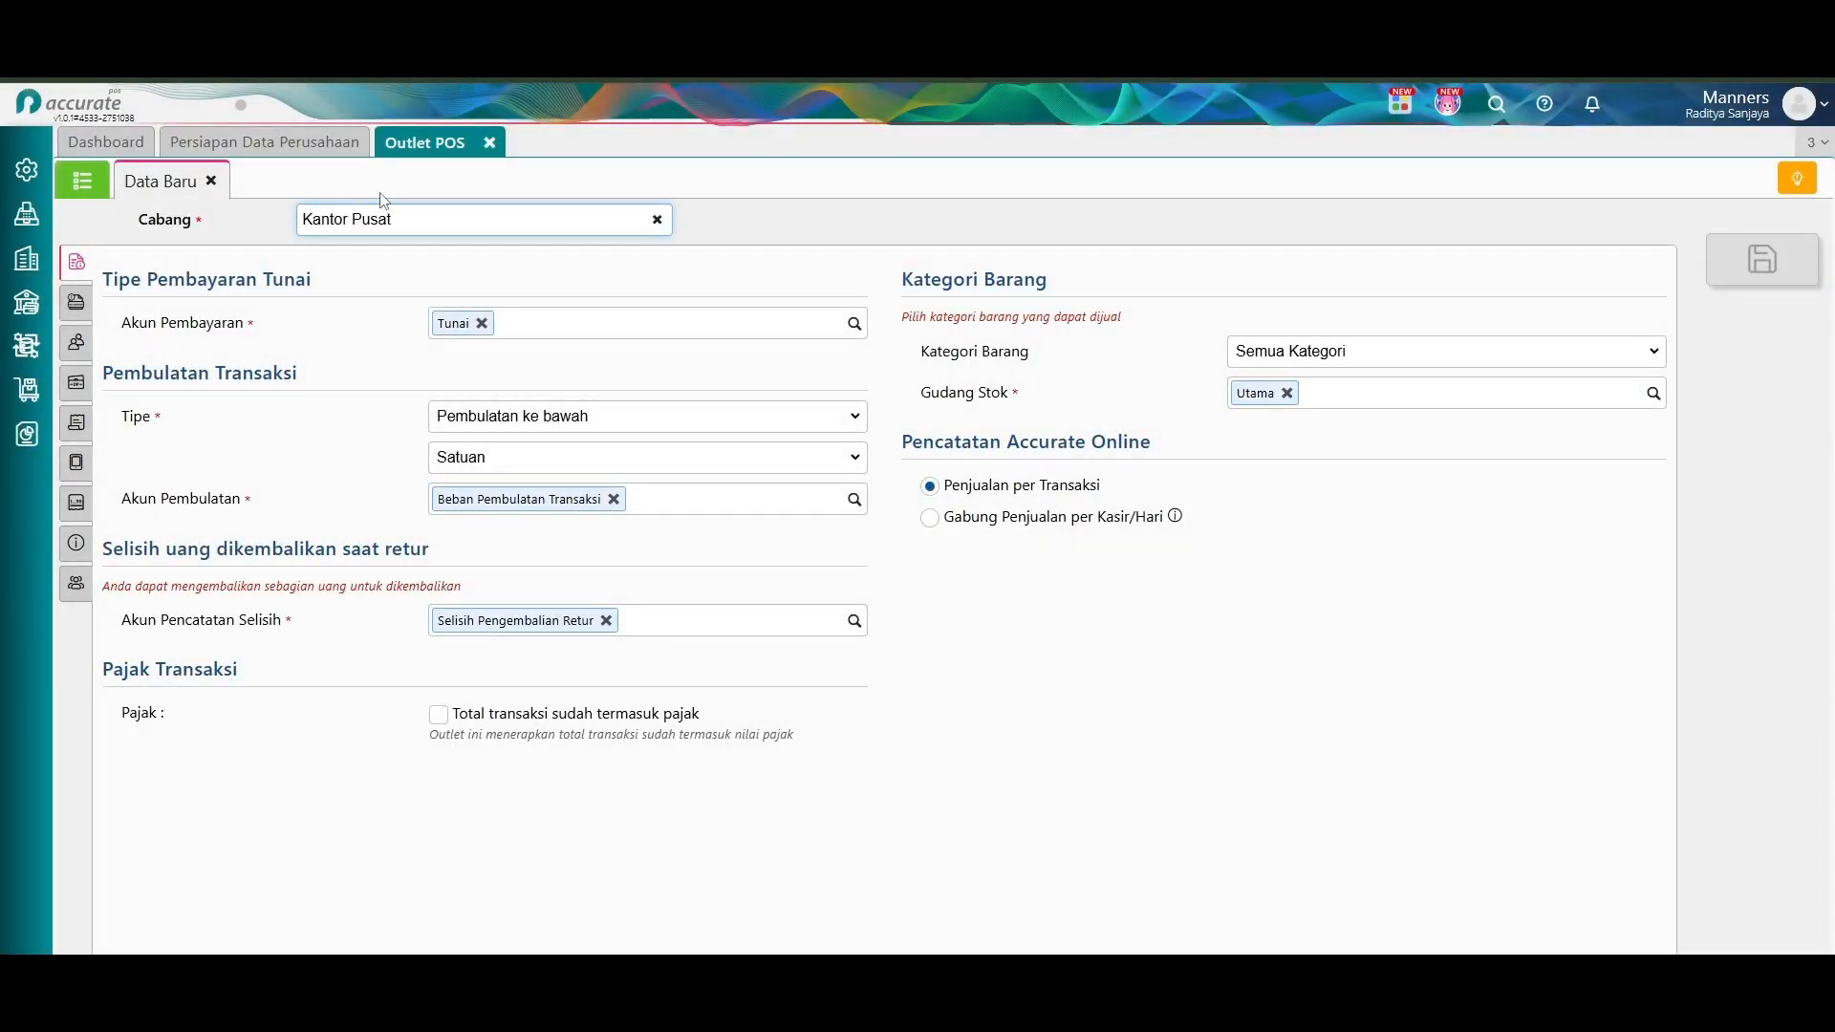
drag(395, 219, 294, 228)
text(M)
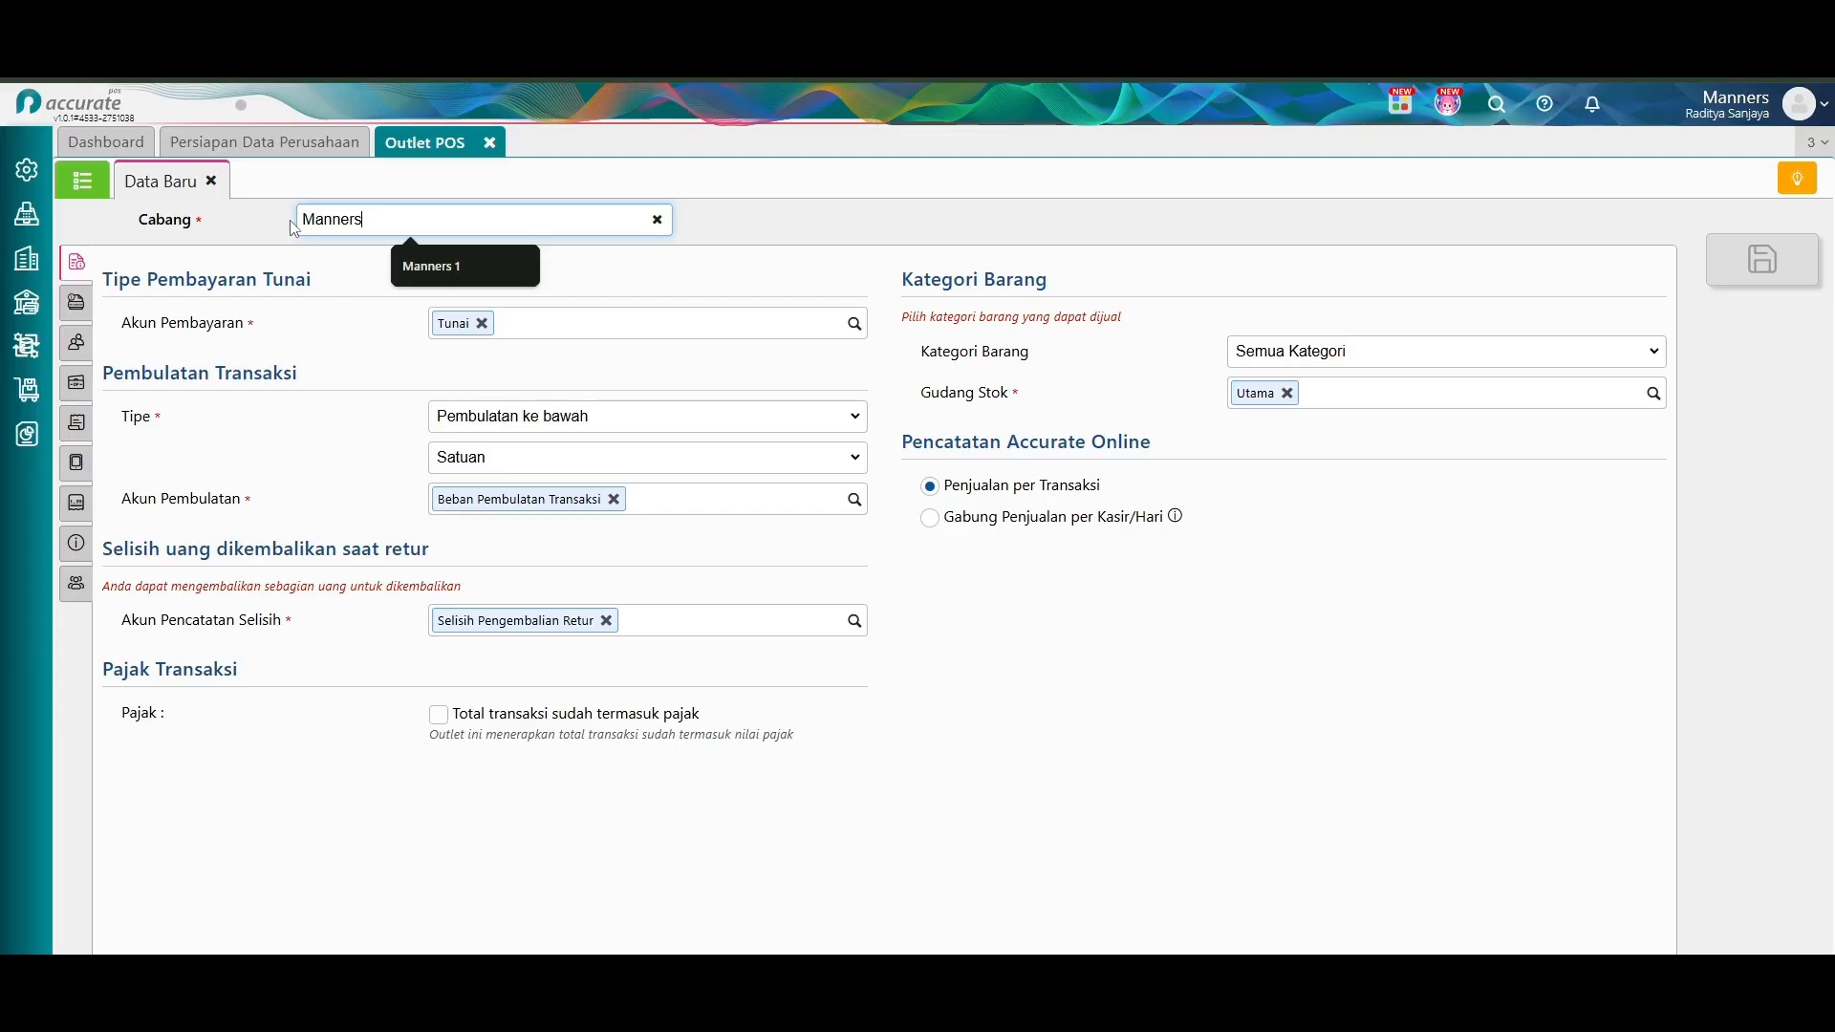
text(anners 1)
click(396, 258)
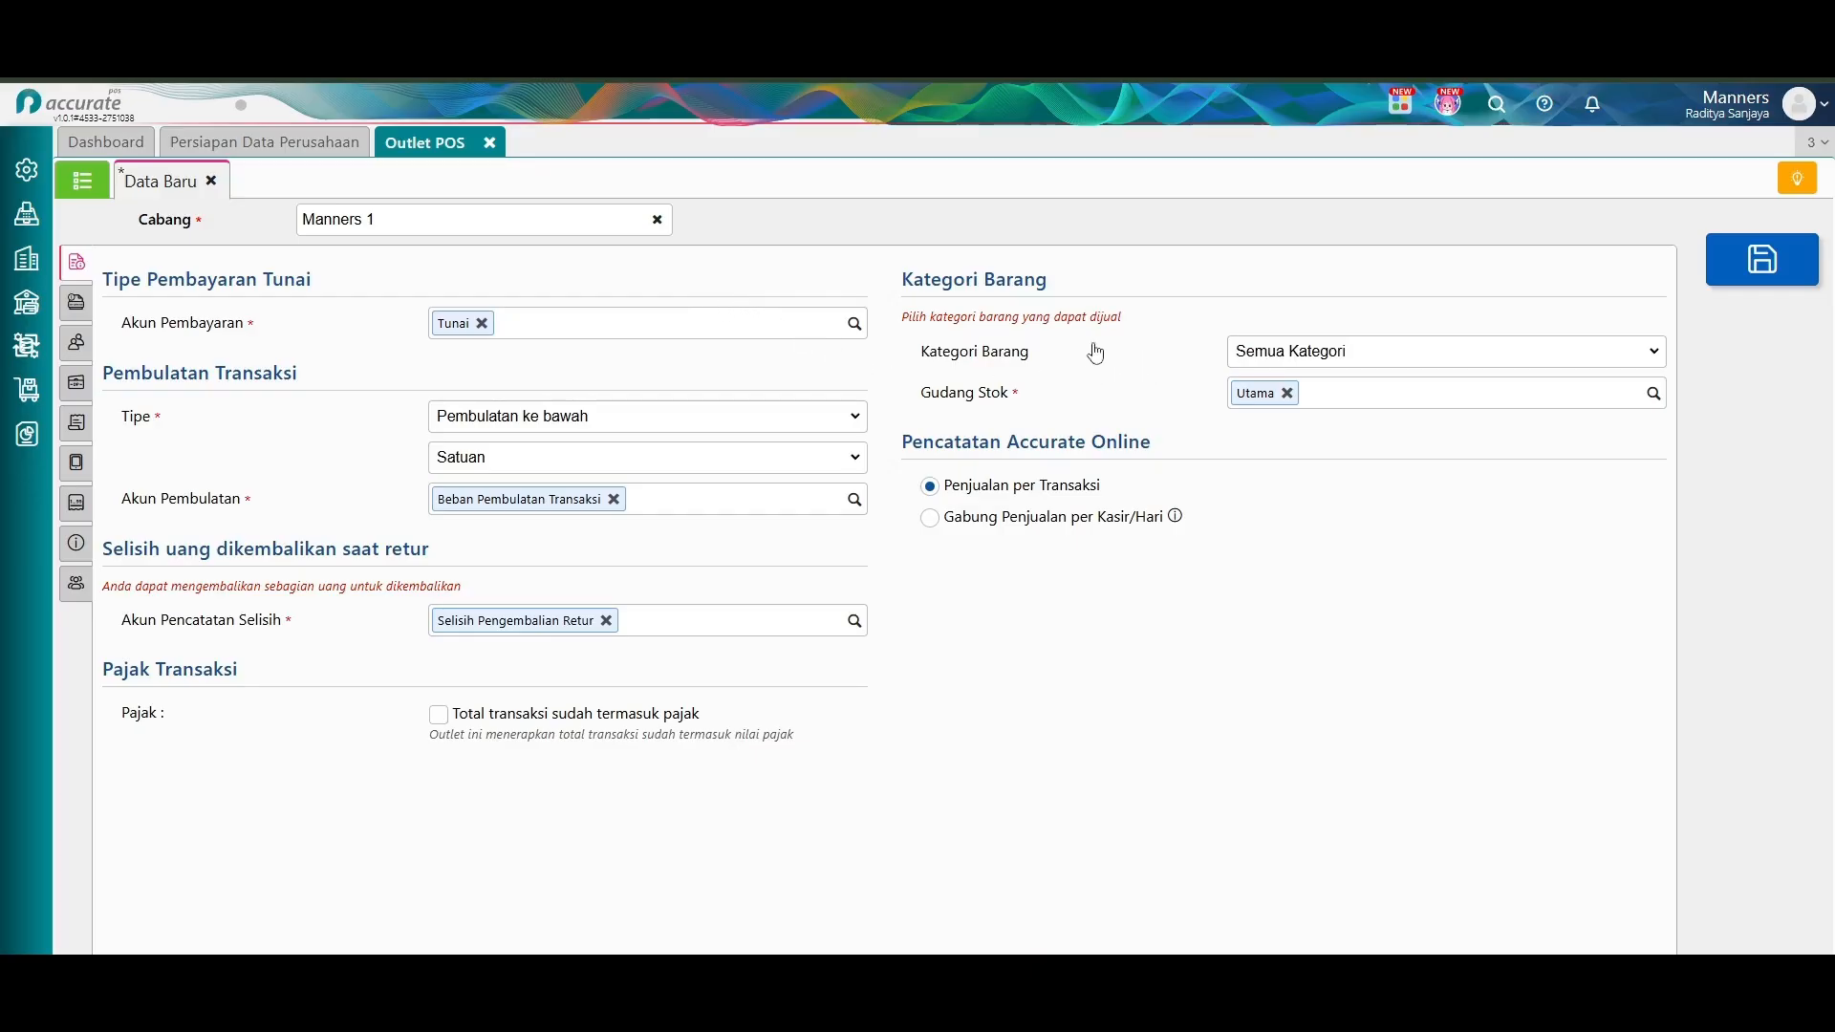
Set the outlet's item category to Sebagian Kategori, keeping the Penjualan per Transaksi recording and Pembulatan ke bawah rounding.
click(1320, 359)
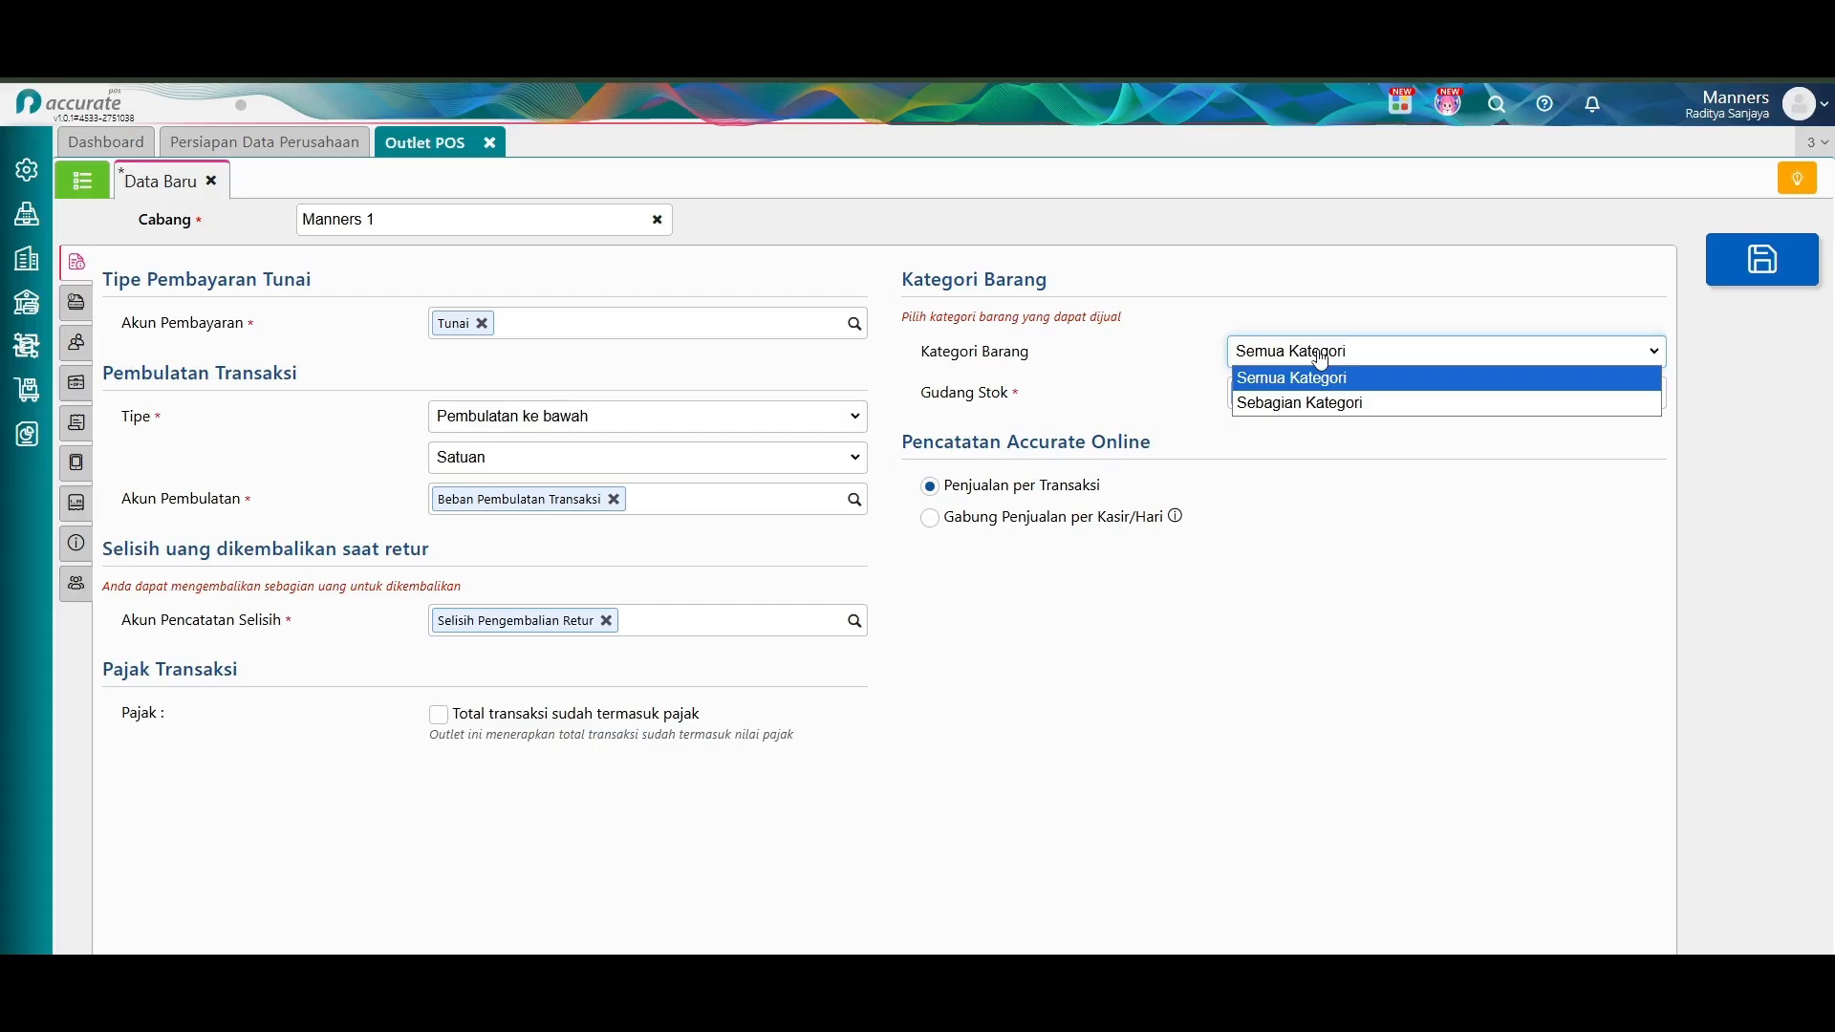
click(1291, 405)
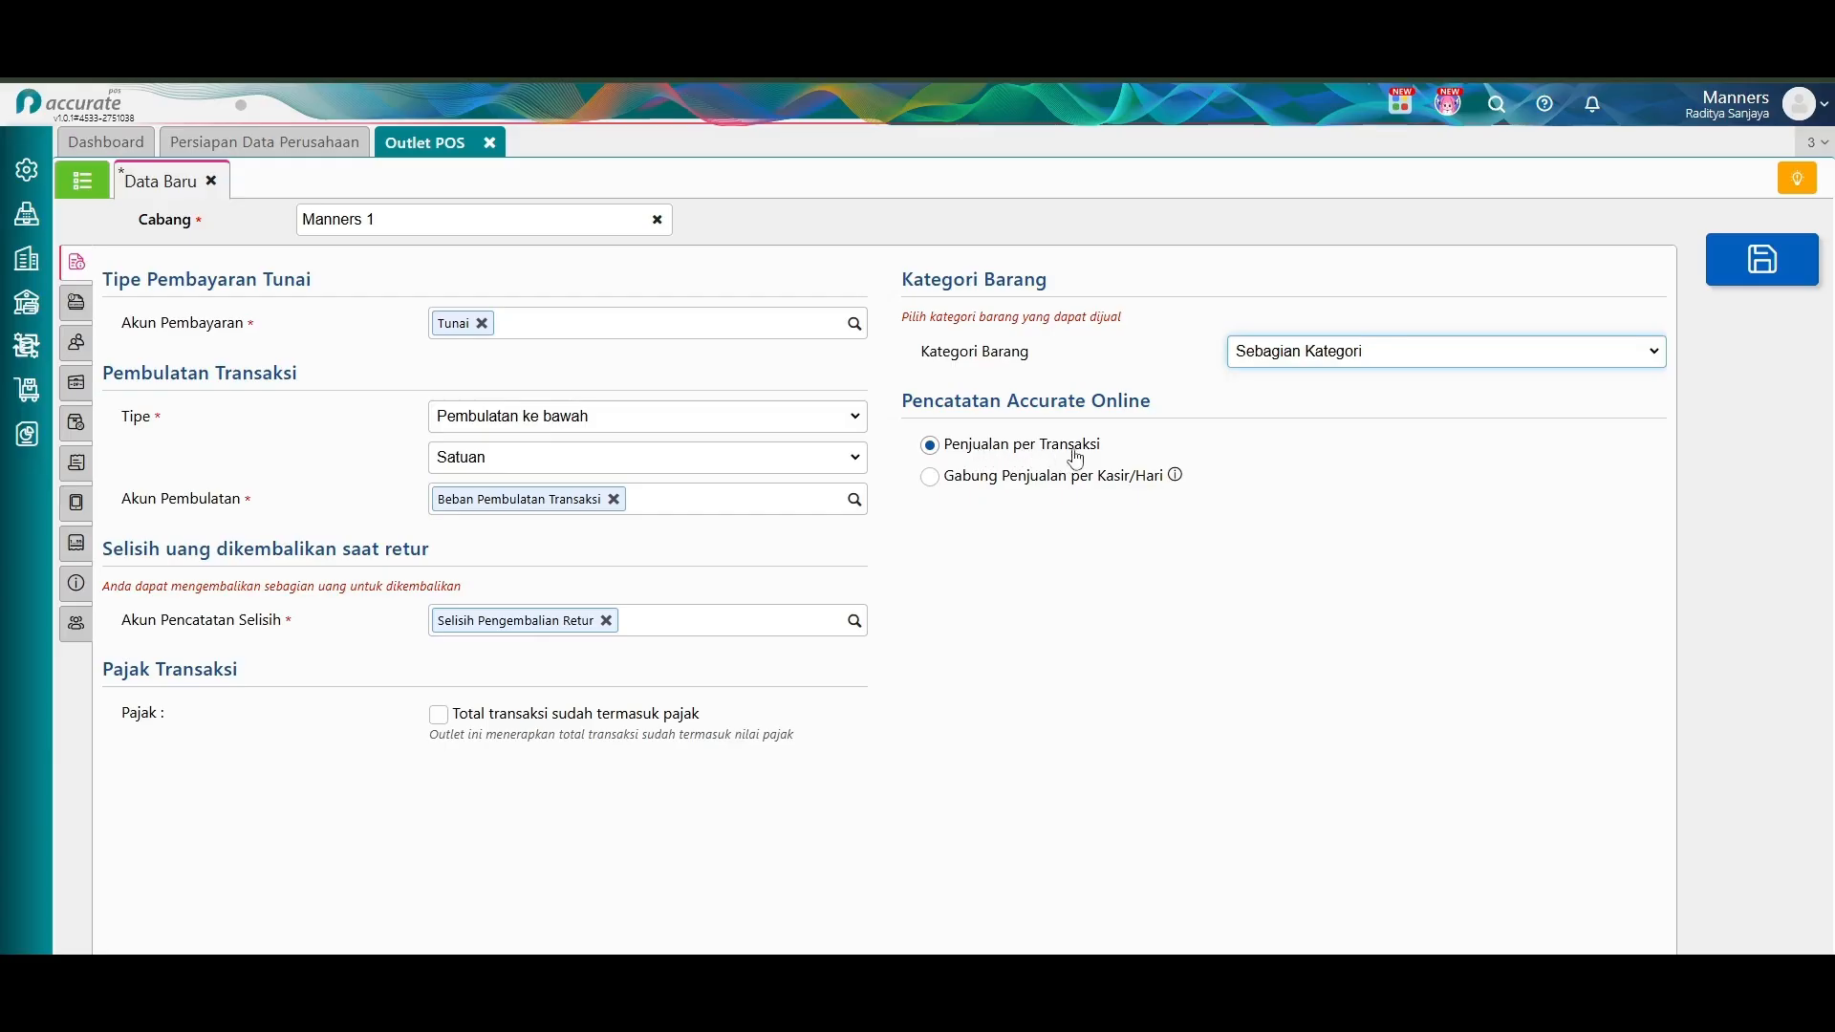
click(1001, 486)
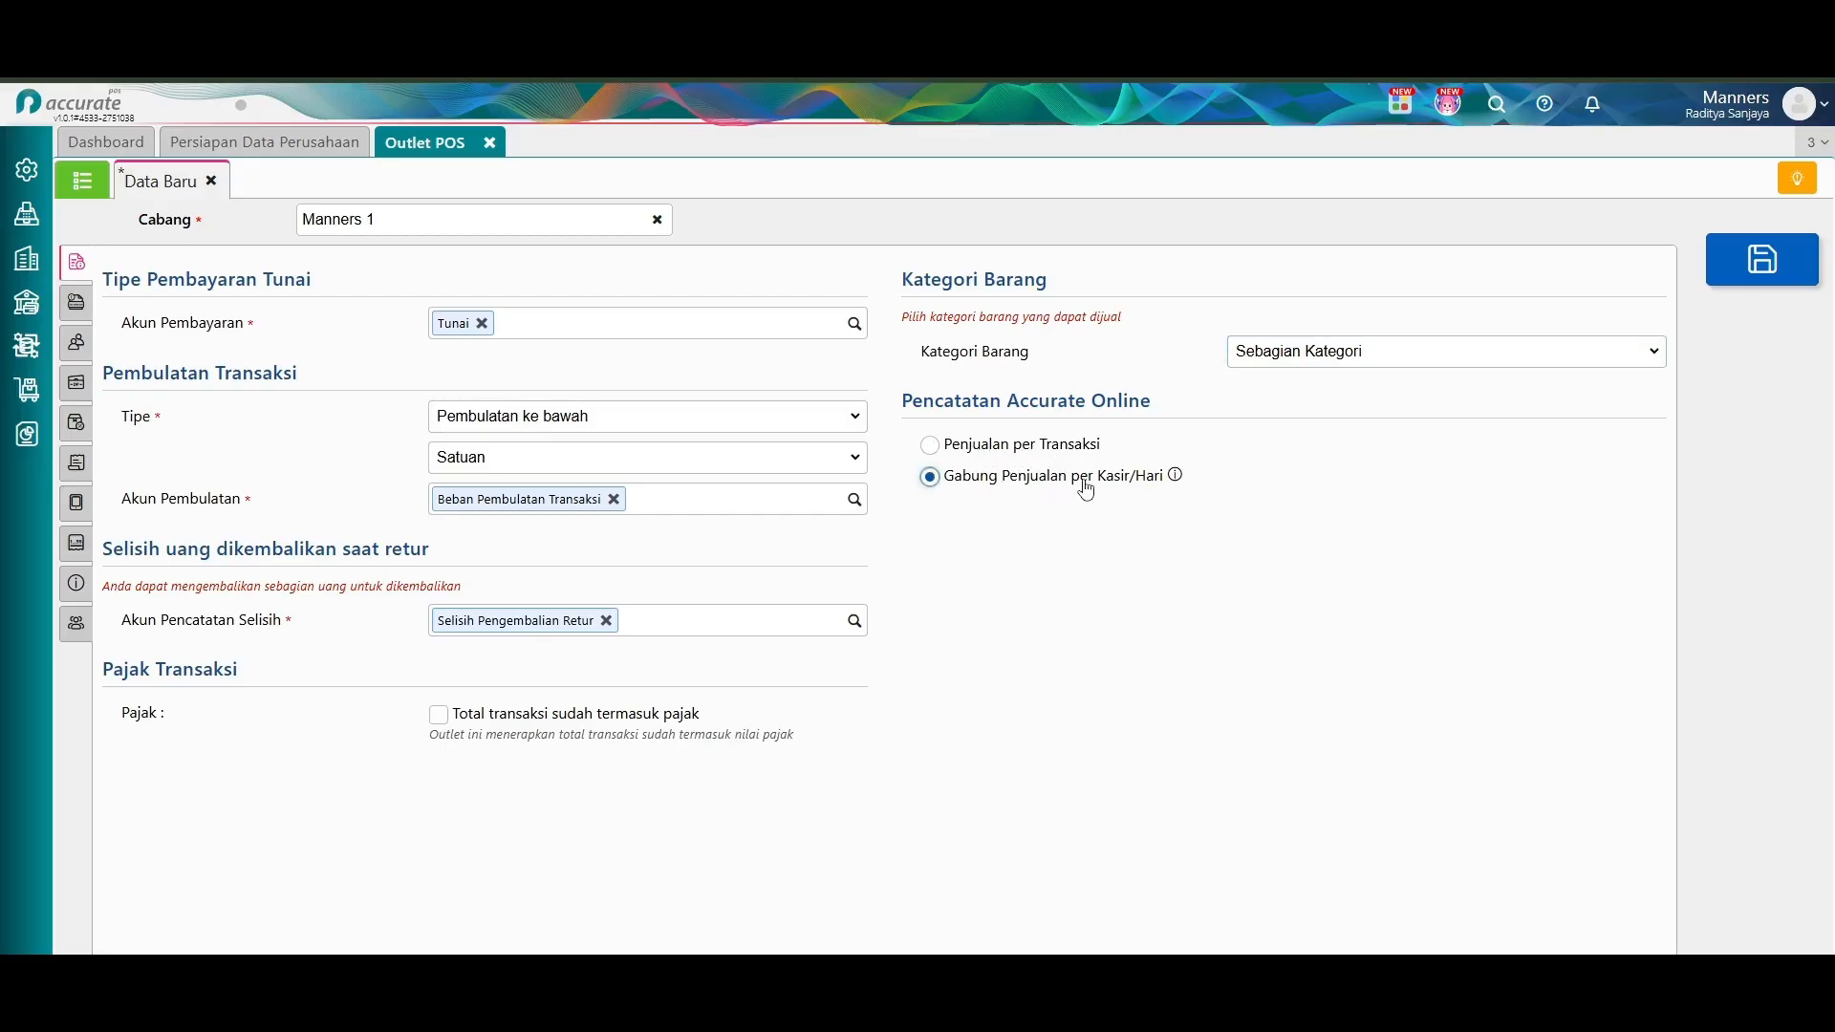
click(981, 446)
click(566, 421)
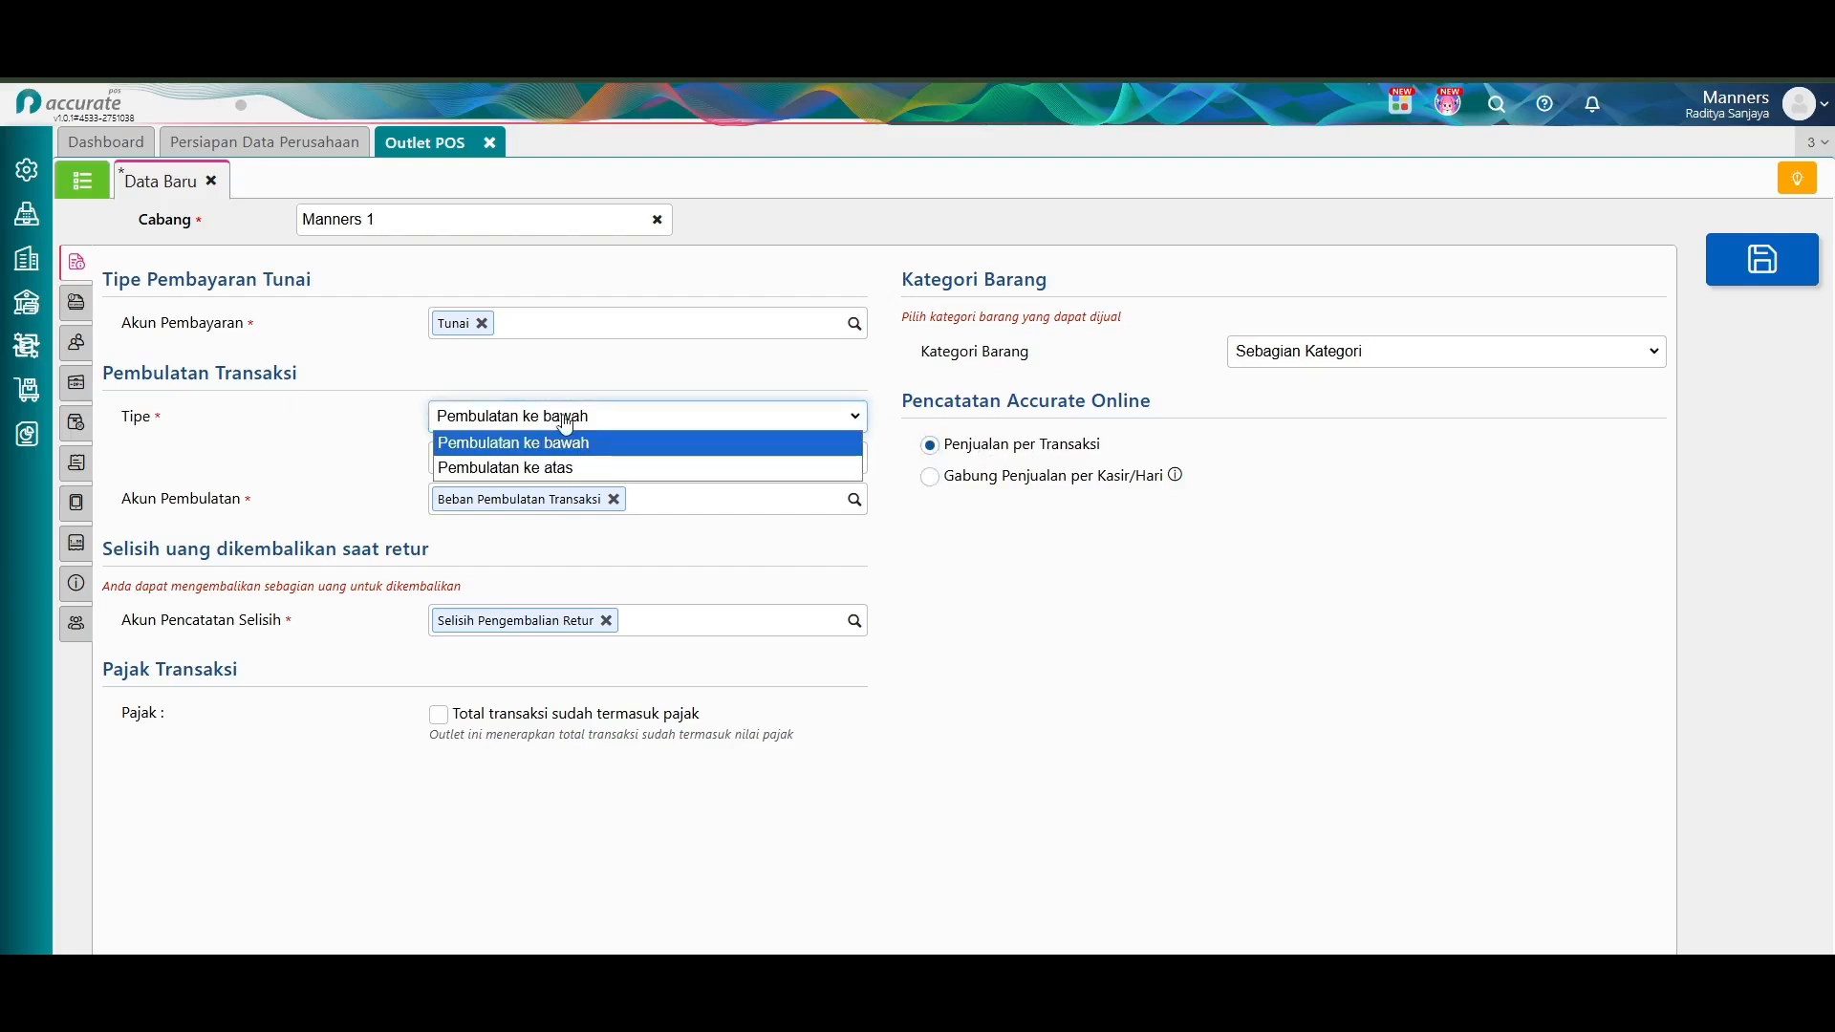
click(382, 417)
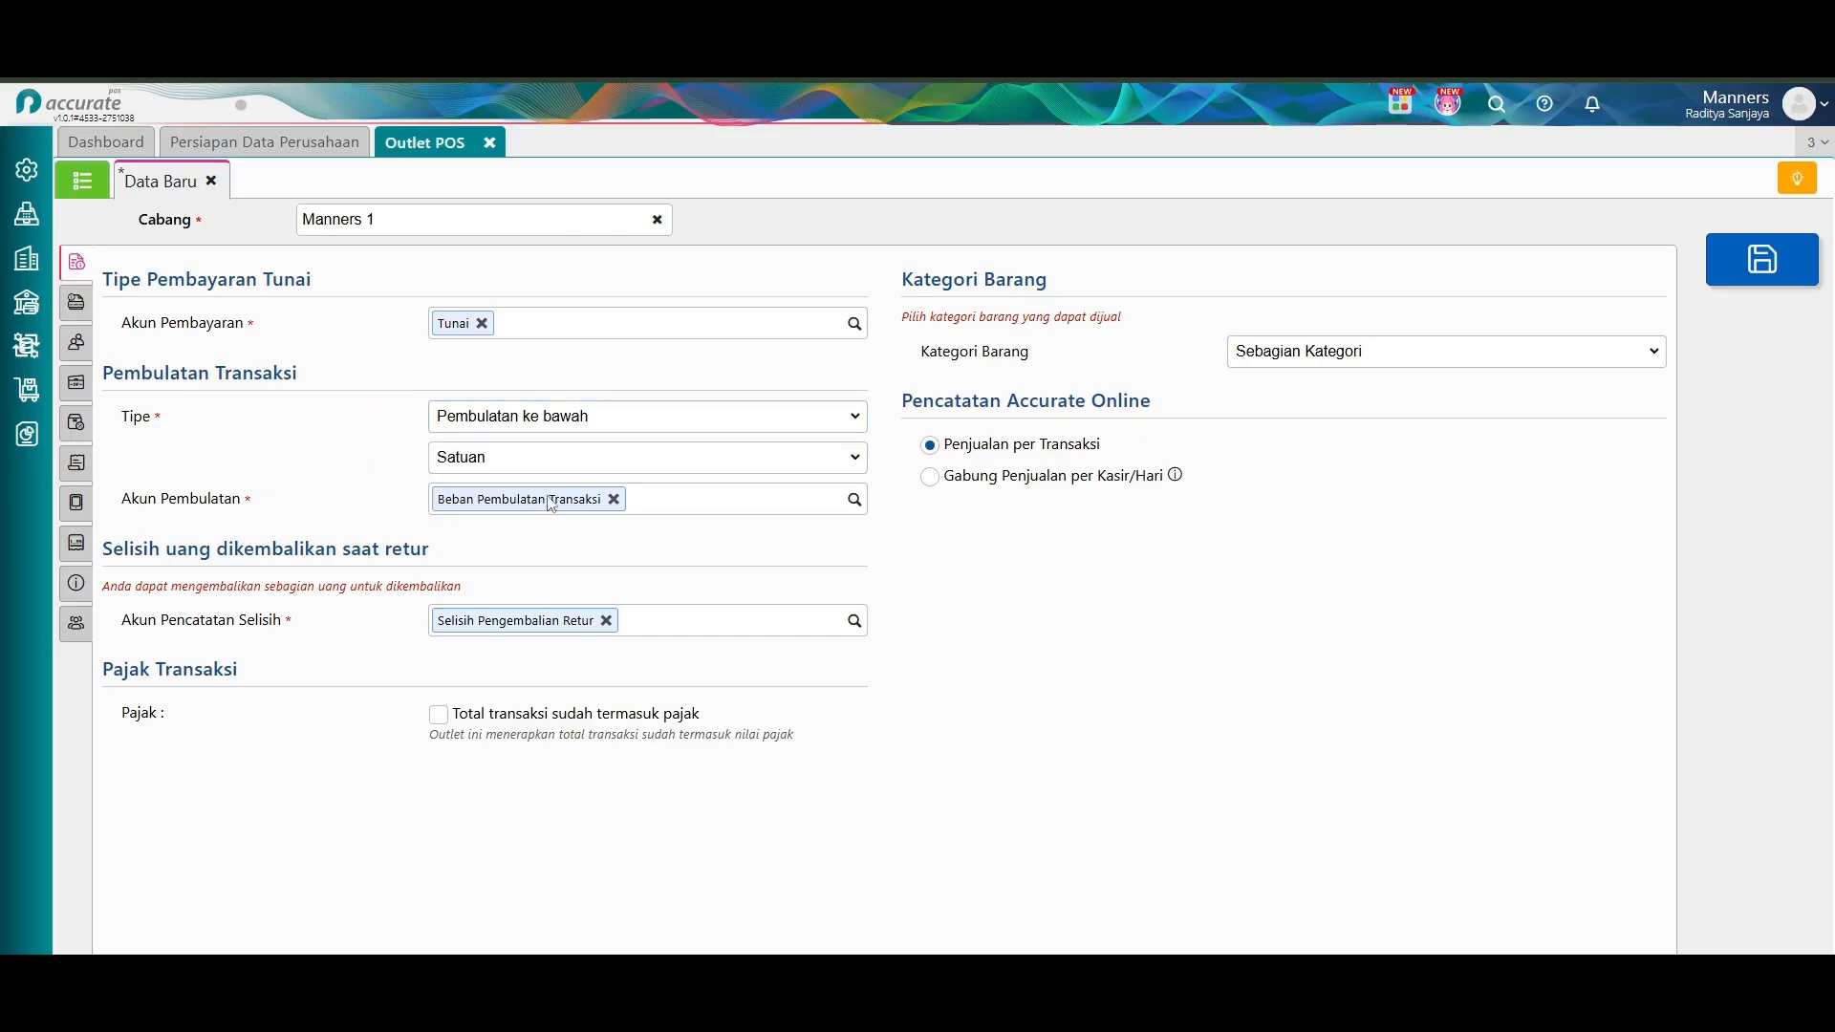
Set the transaction rounding to Pembulatan ke atas per Satuan, with Pendapatan Diluar Usaha Lainnya as the rounding account.
click(568, 425)
click(569, 468)
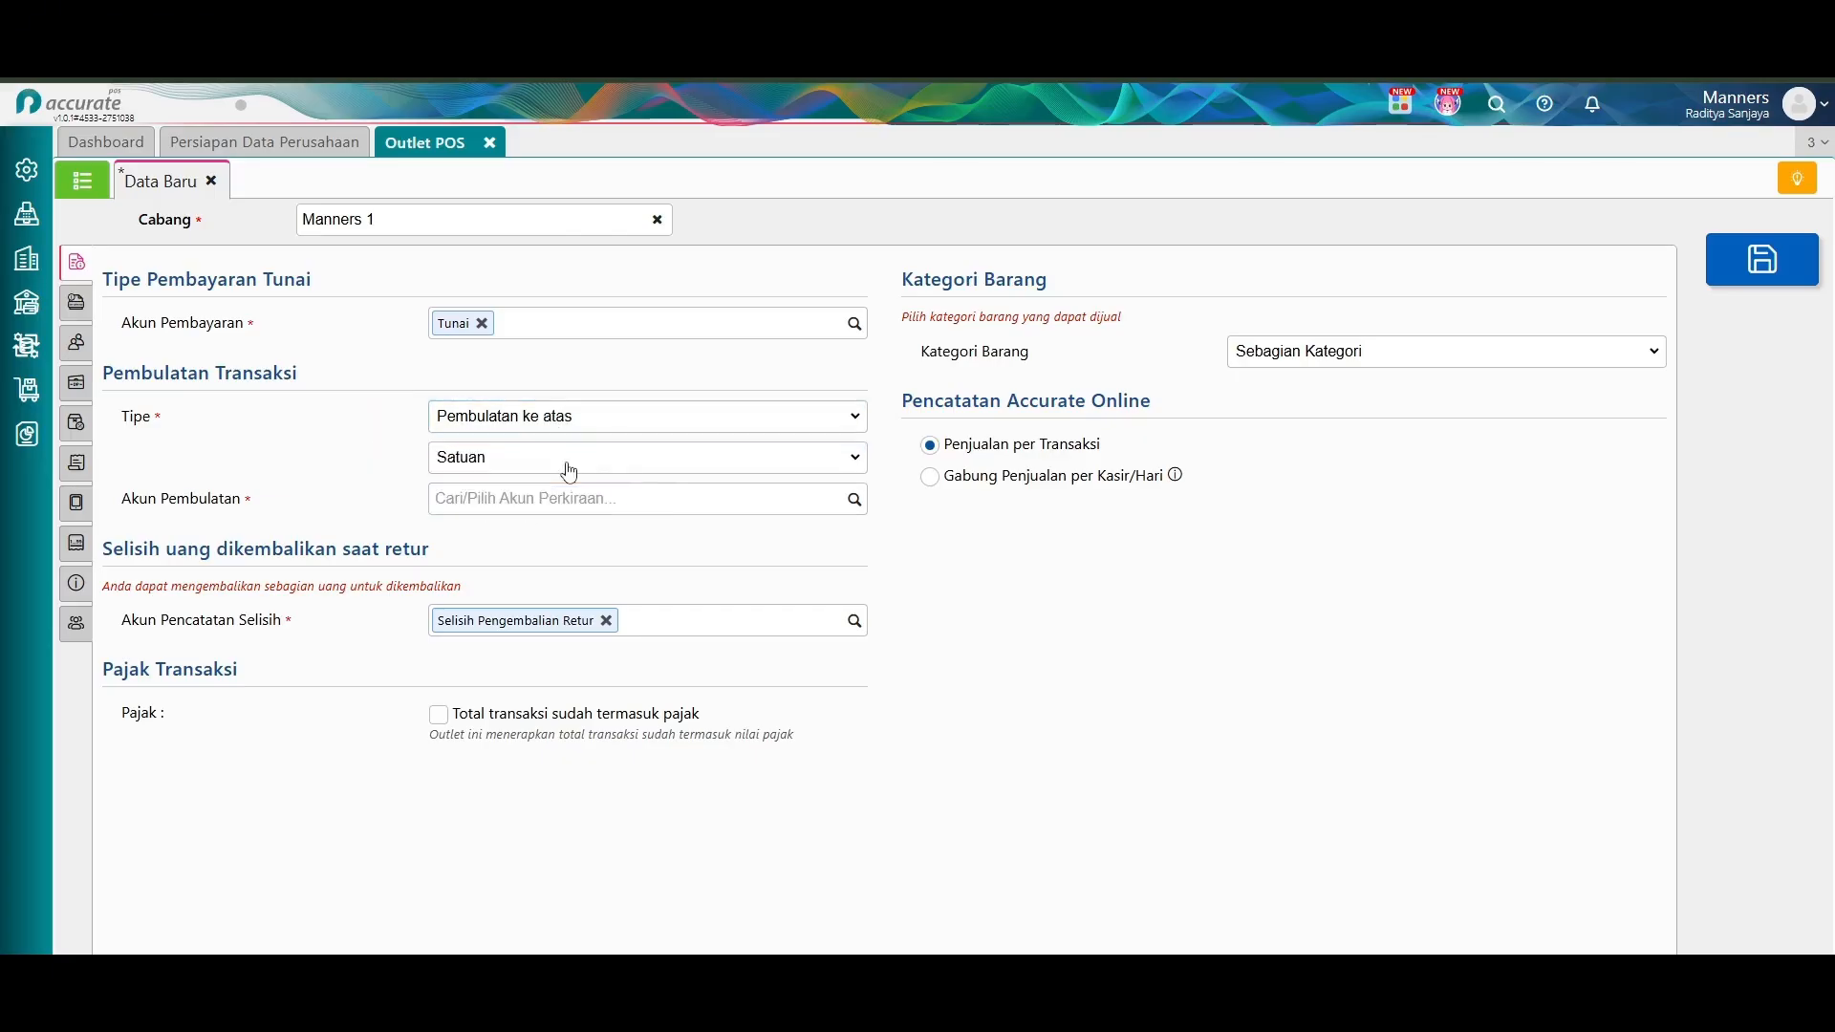
click(853, 499)
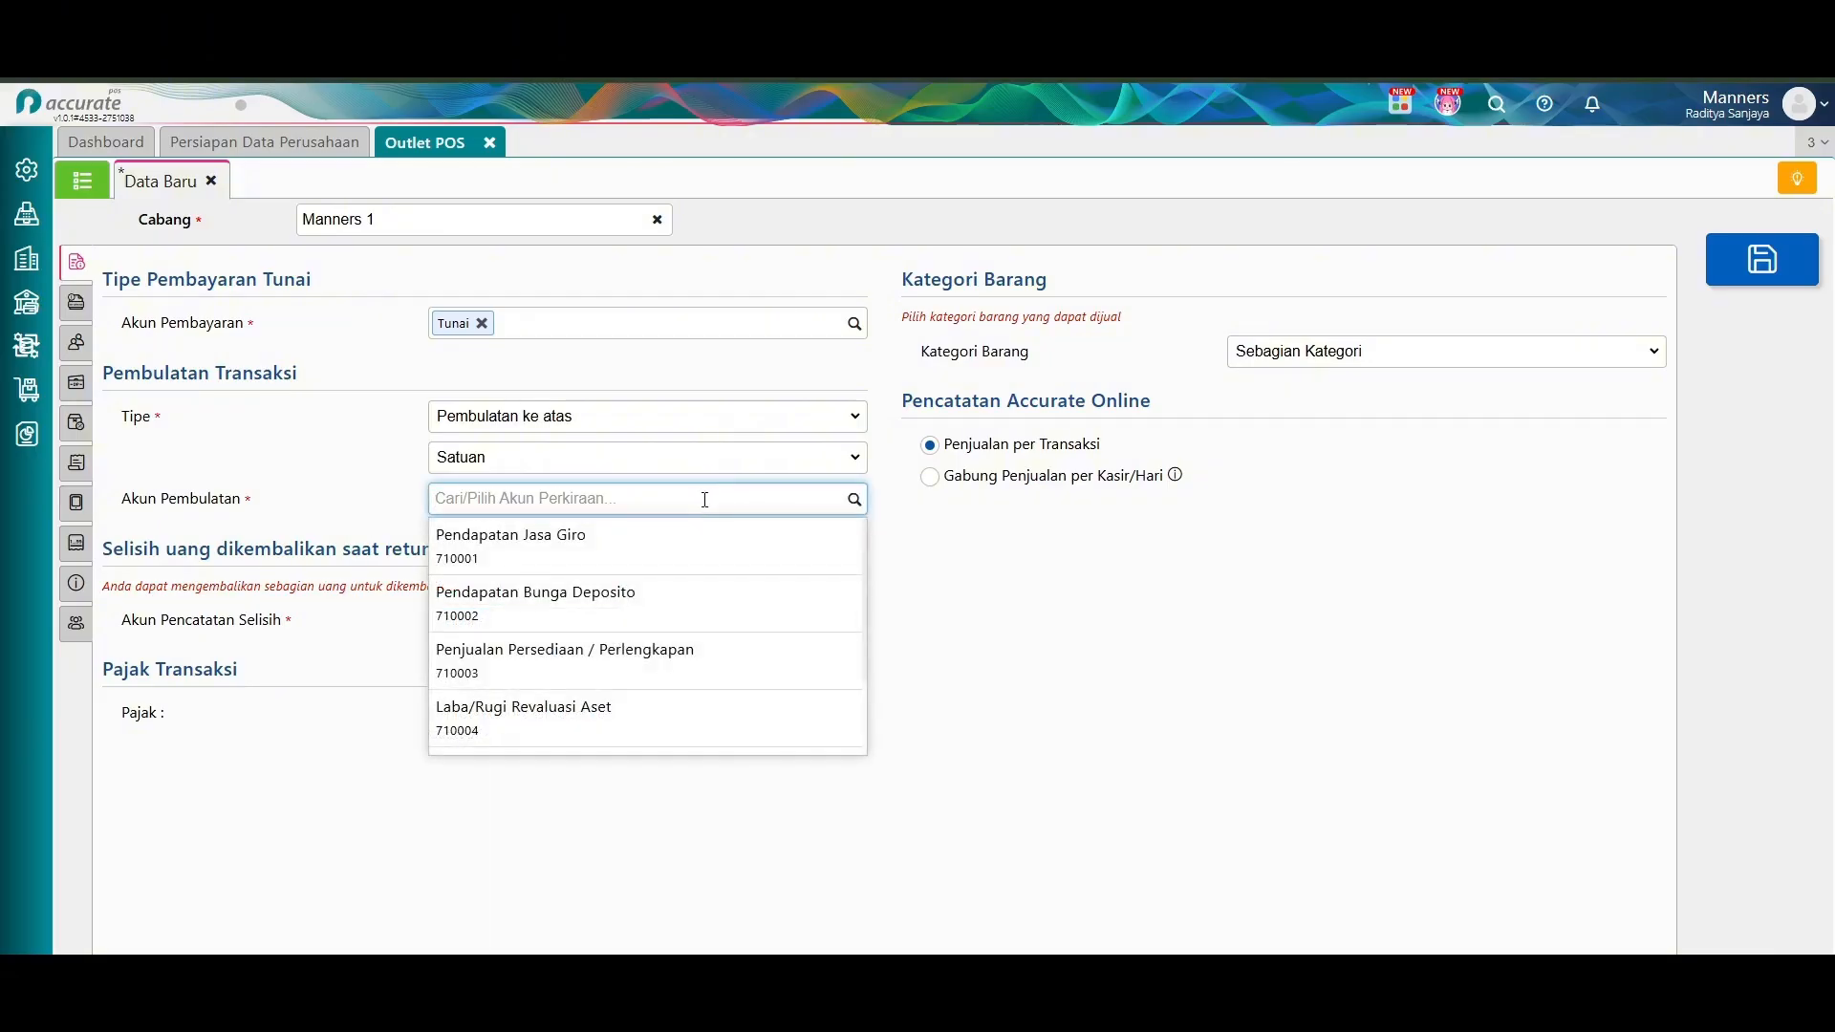
scroll(643, 621, down, 1)
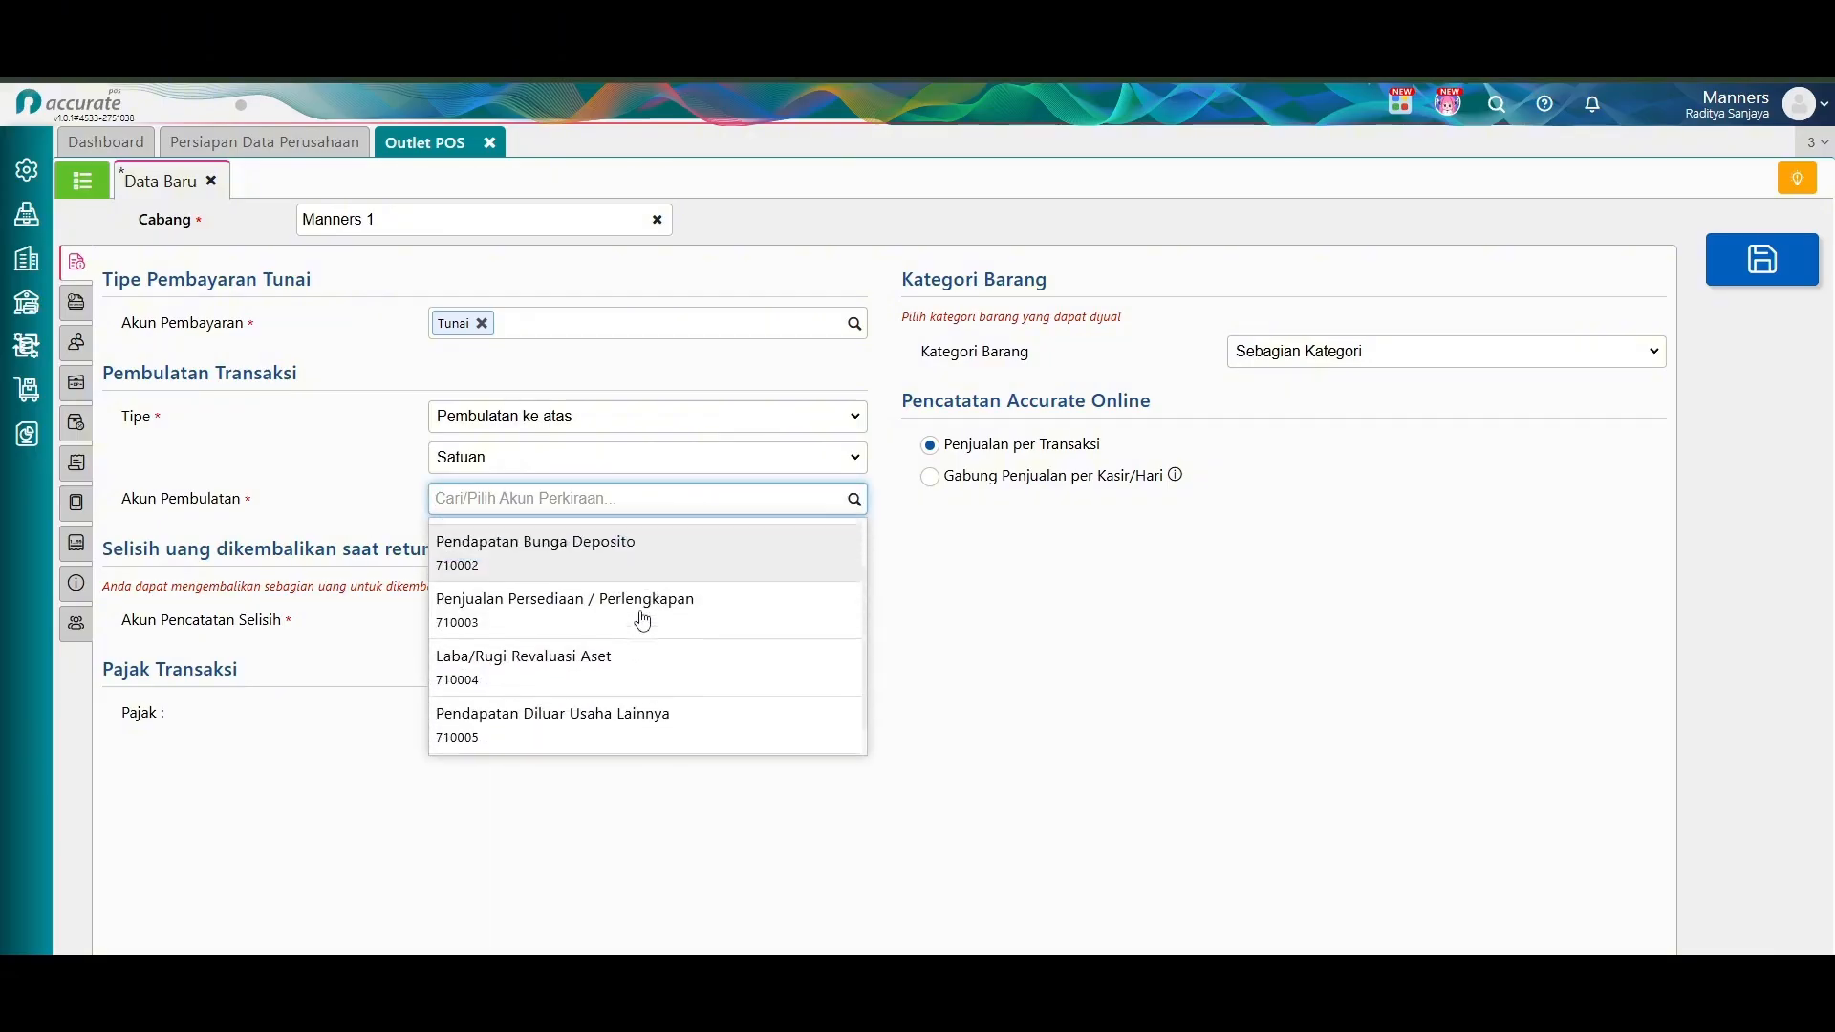
scroll(644, 612, up, 1)
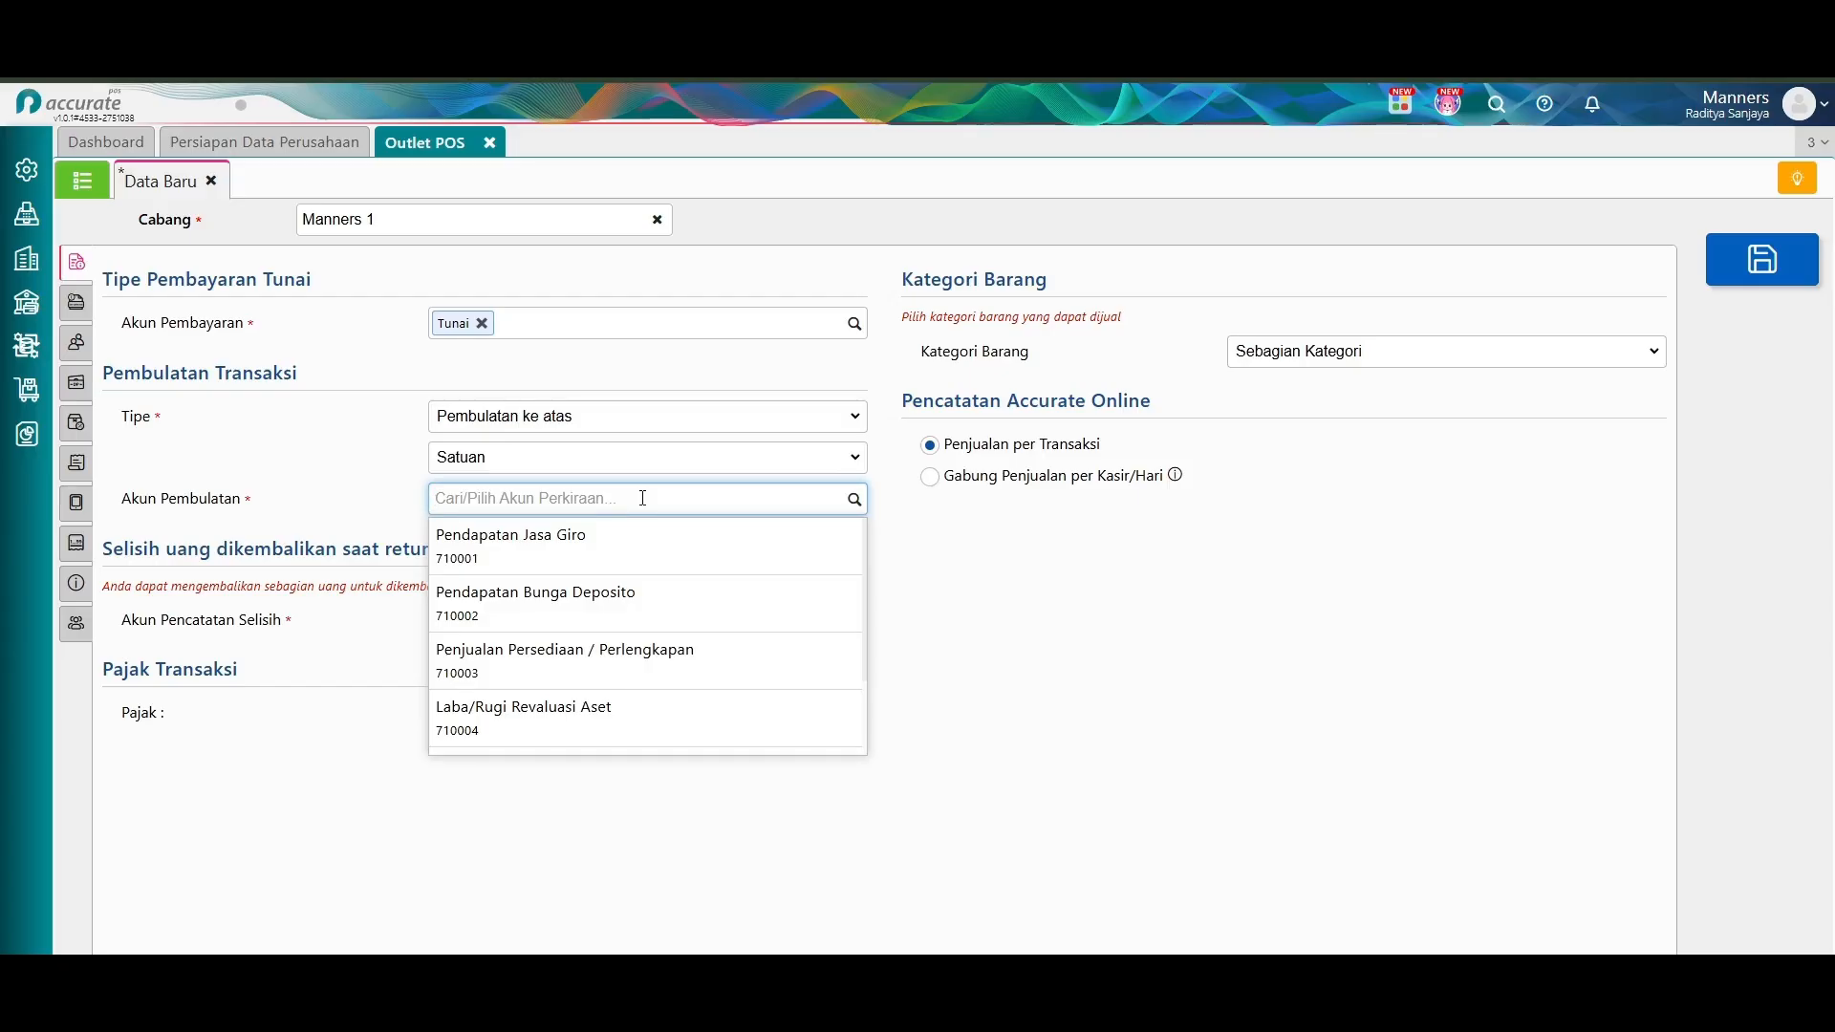
text(penda)
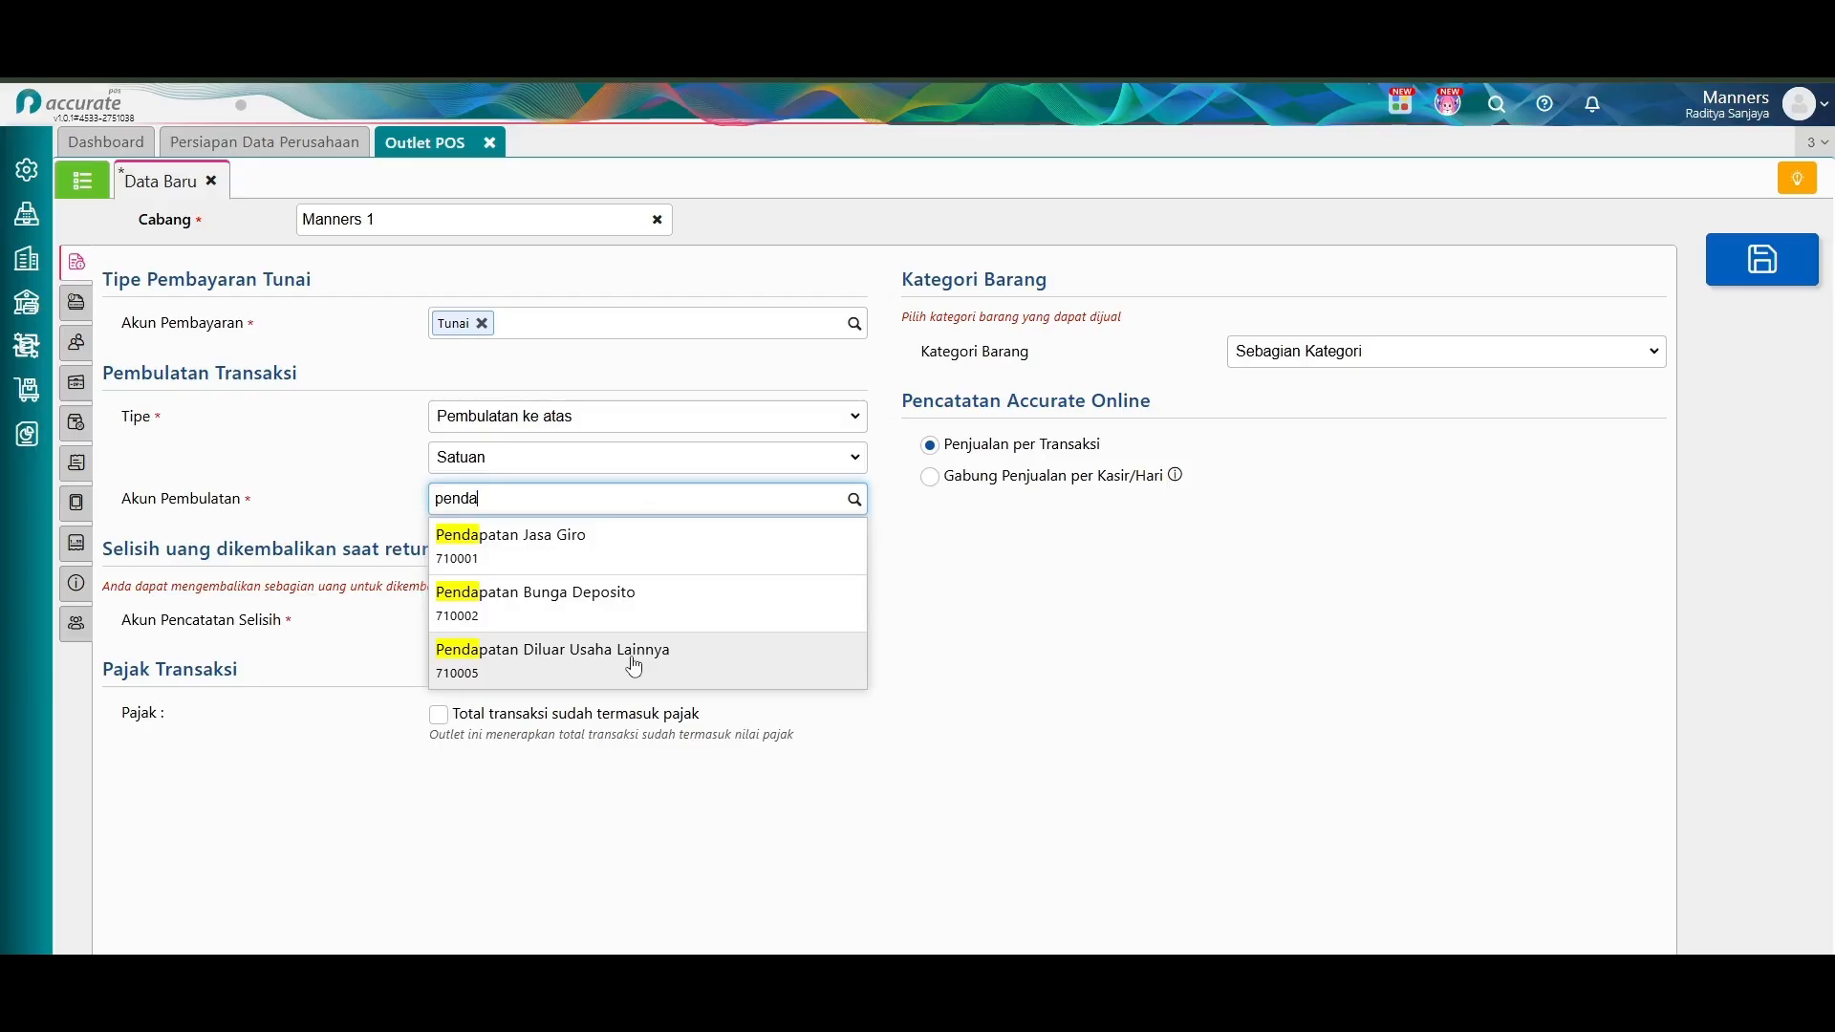
click(634, 666)
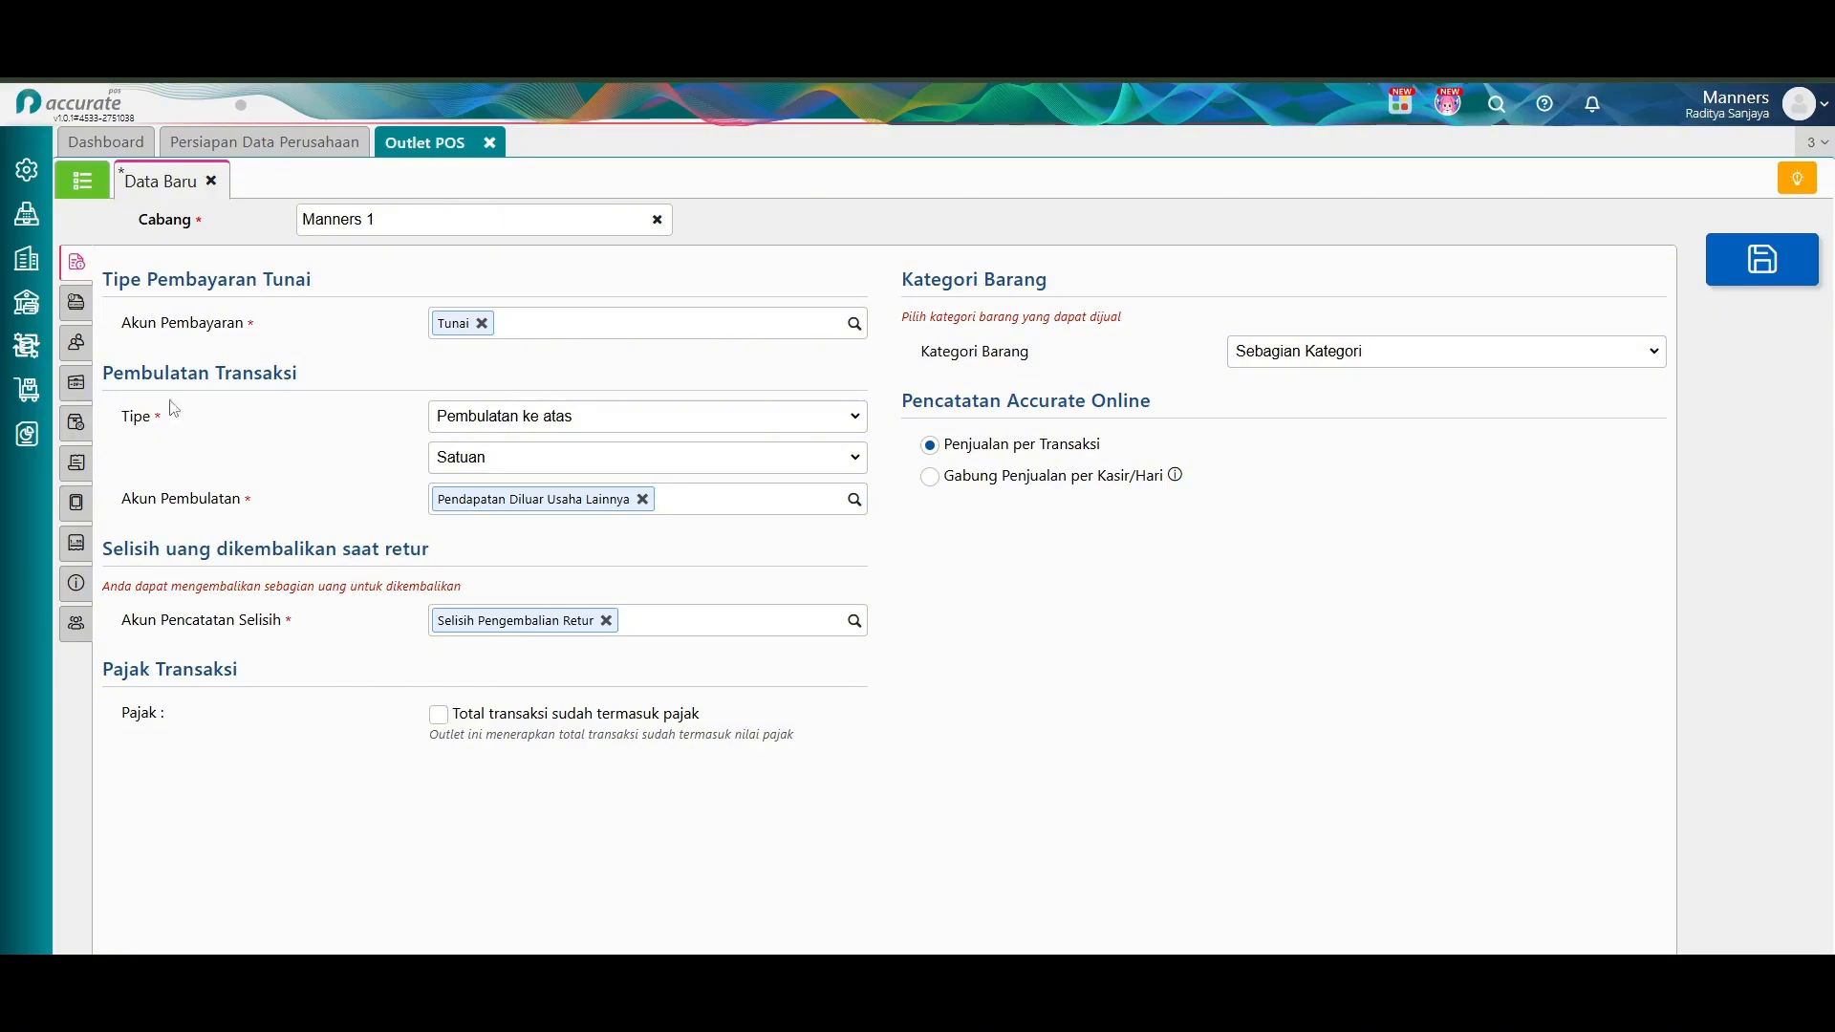
Open the outlet's service charge settings, try the Nilai Tetap and Persentase types, and set the type back to Tanpa Biaya.
click(74, 317)
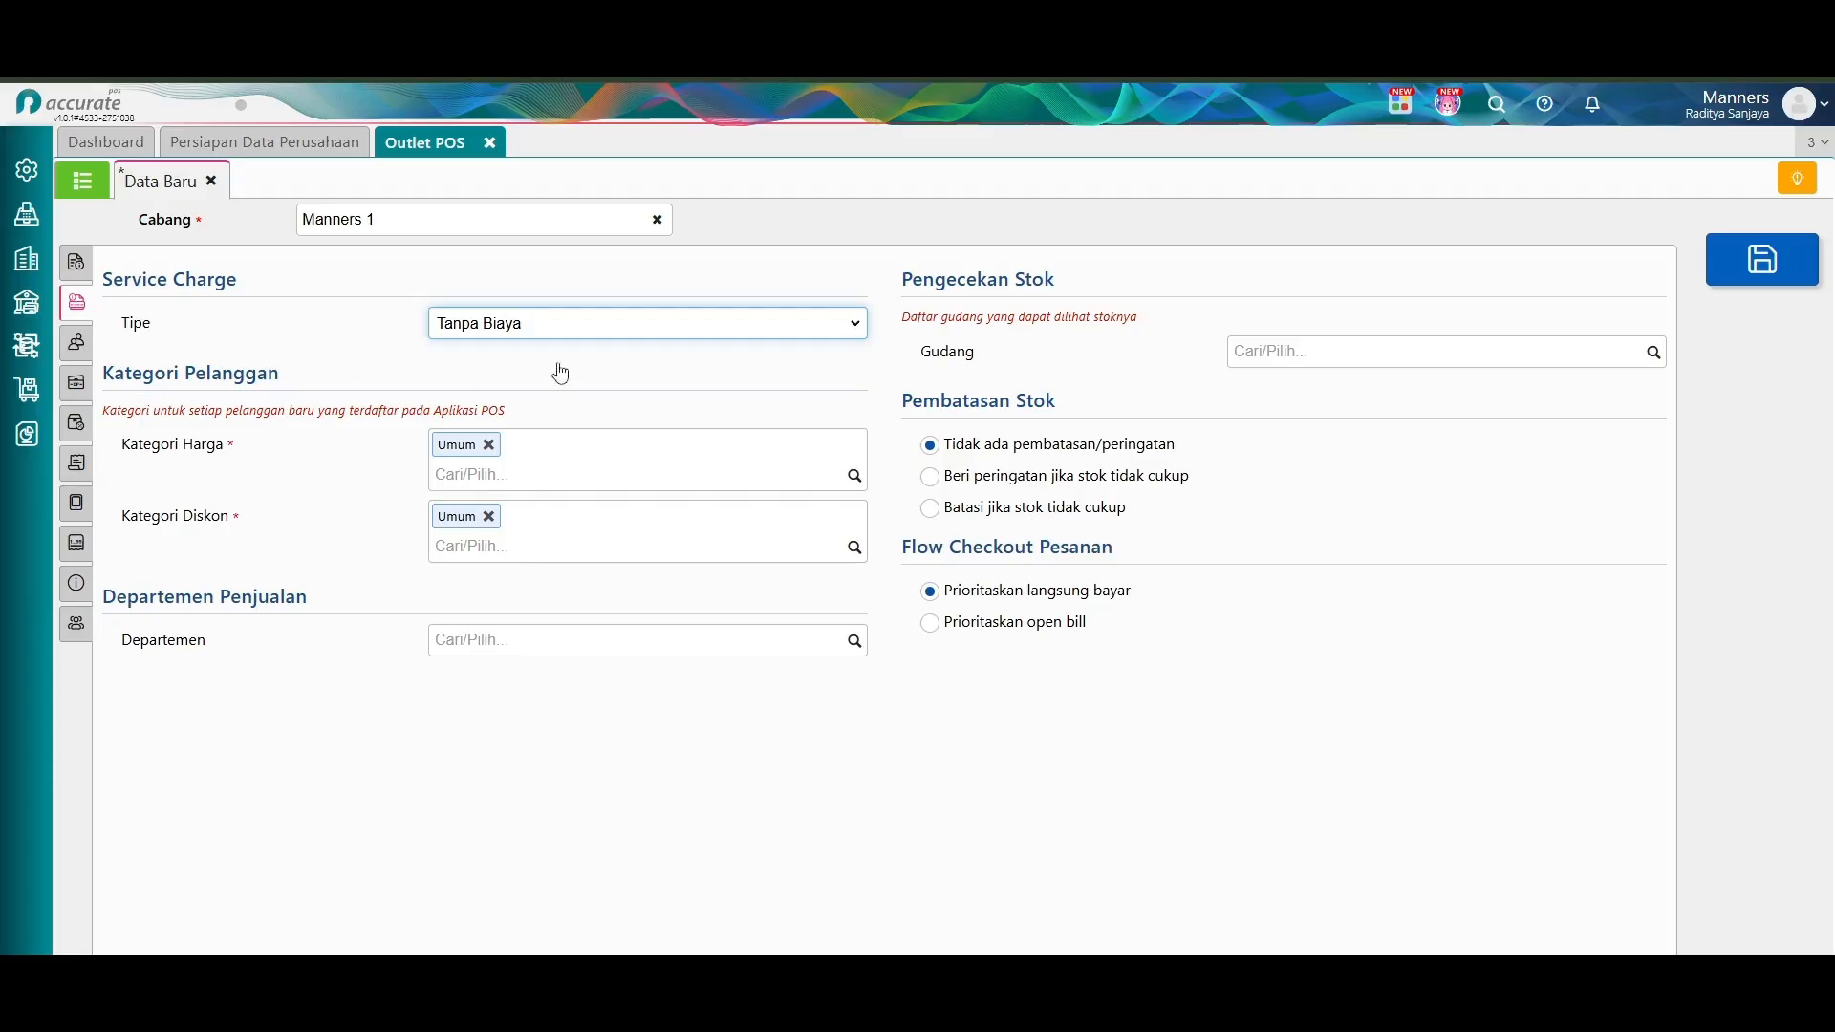
click(706, 330)
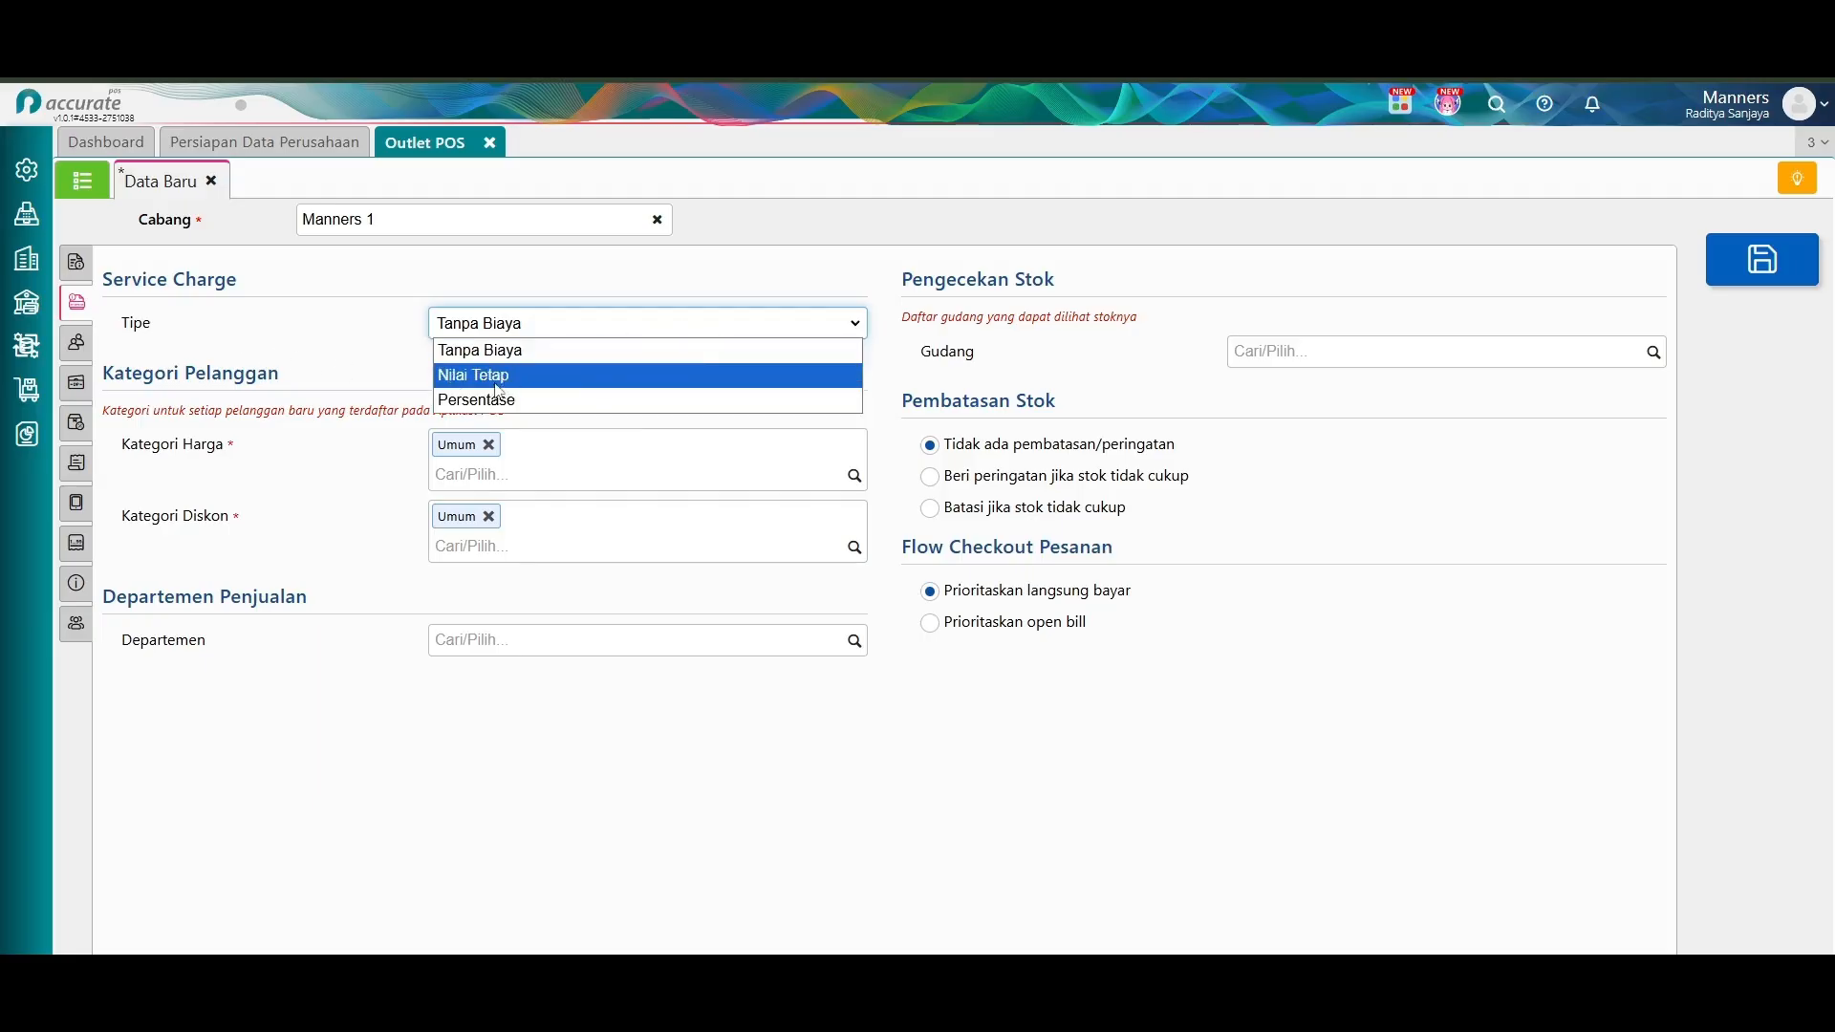
click(525, 330)
click(525, 329)
click(532, 372)
click(570, 367)
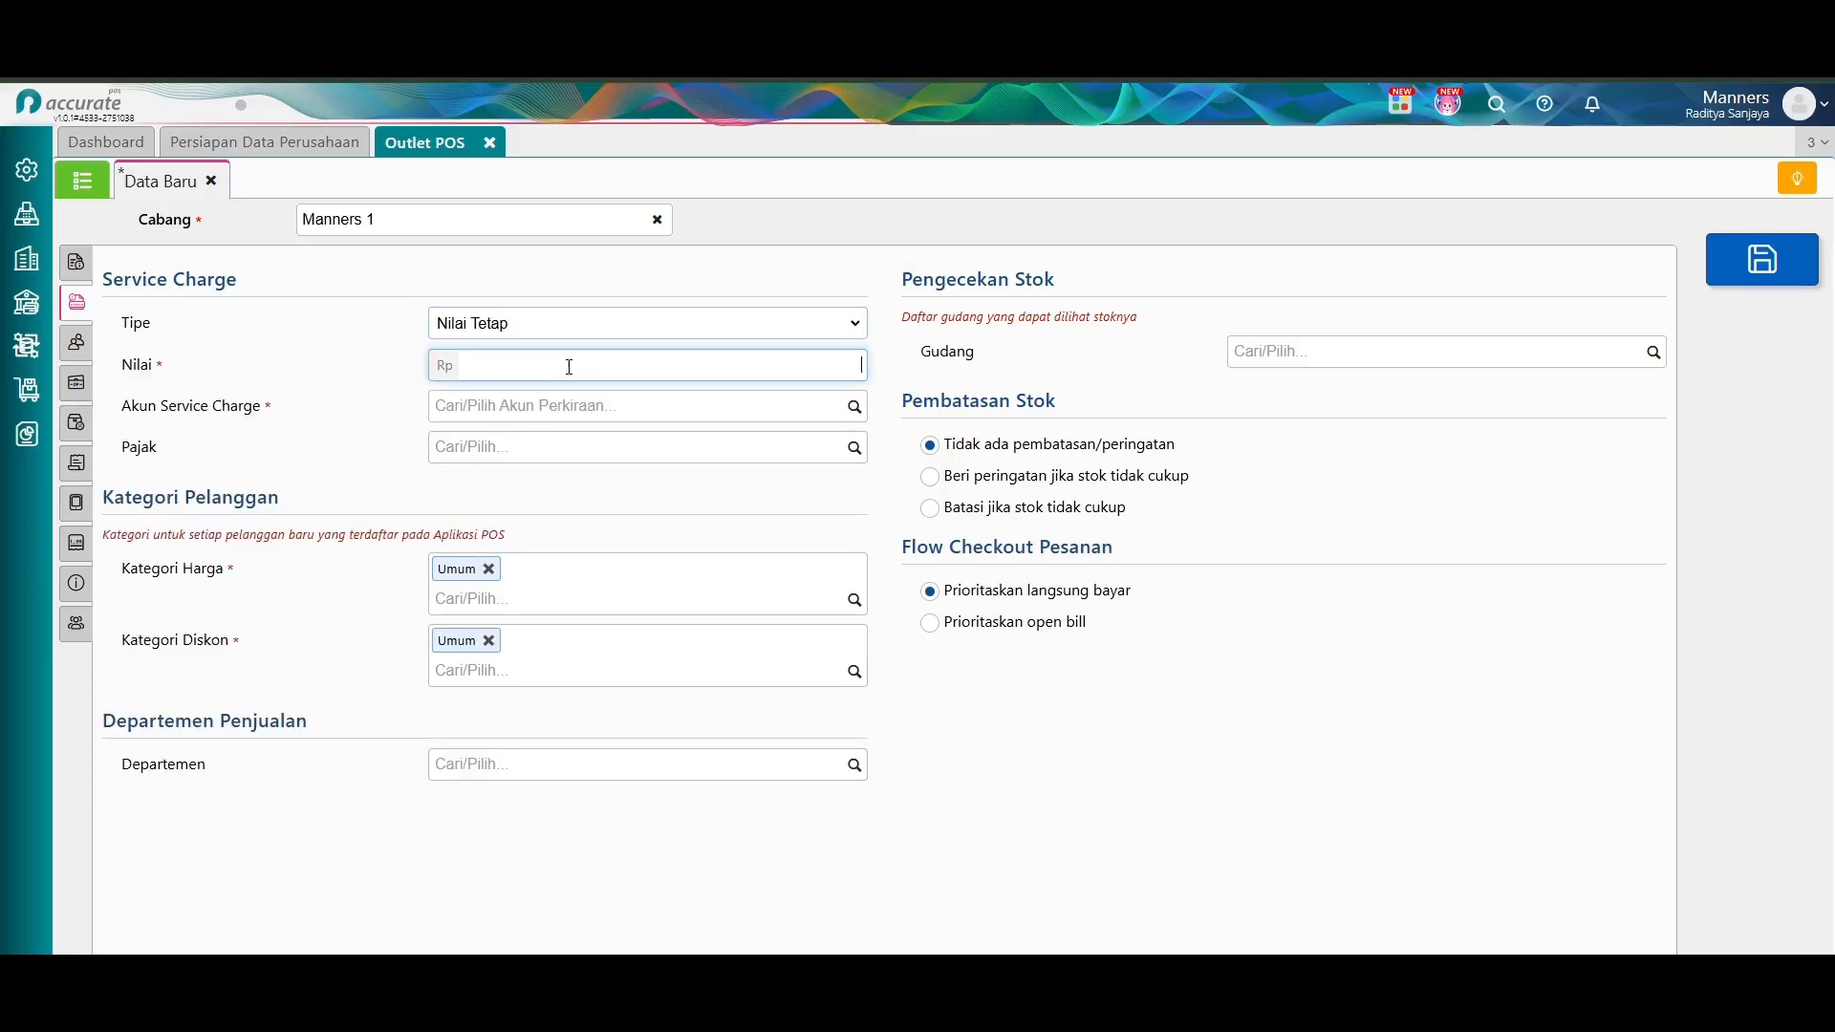
click(614, 327)
click(569, 395)
click(695, 333)
click(659, 349)
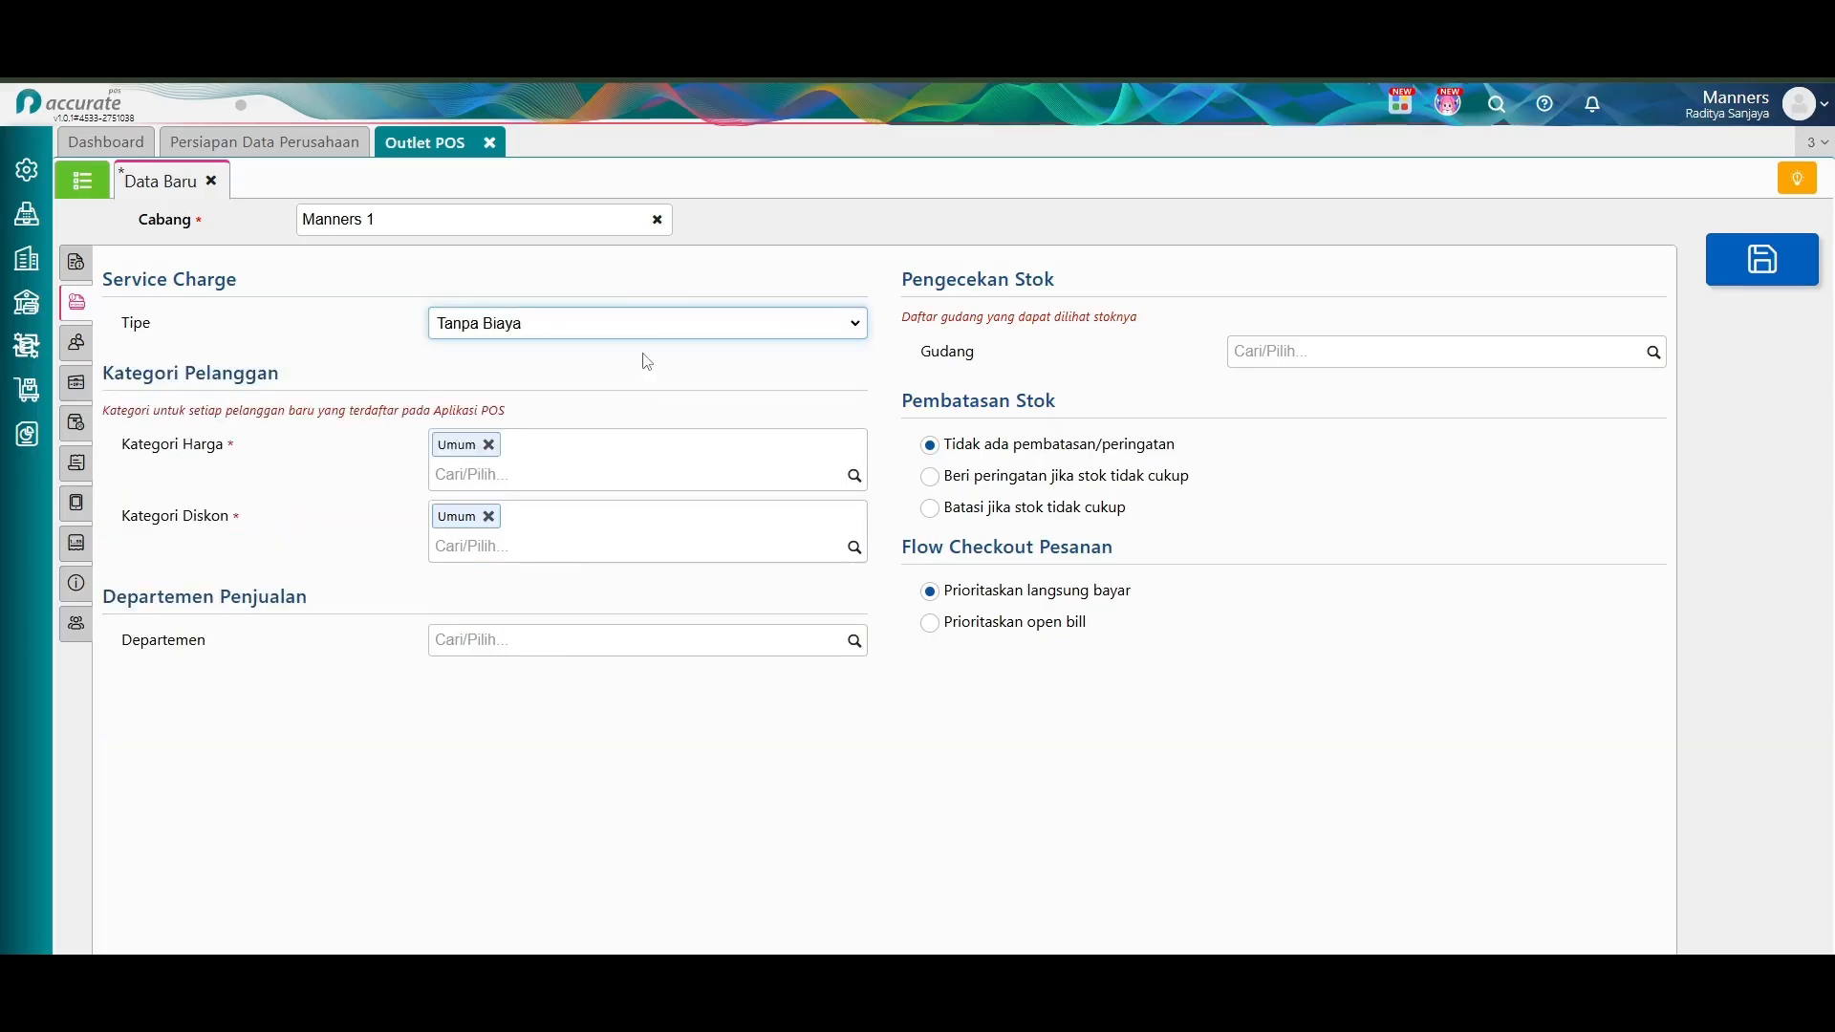
Set the stock-checking warehouse to Utama, the stock restriction to Beri peringatan jika stok tidak cukup, and the checkout flow to Prioritaskan langsung bayar.
click(1651, 351)
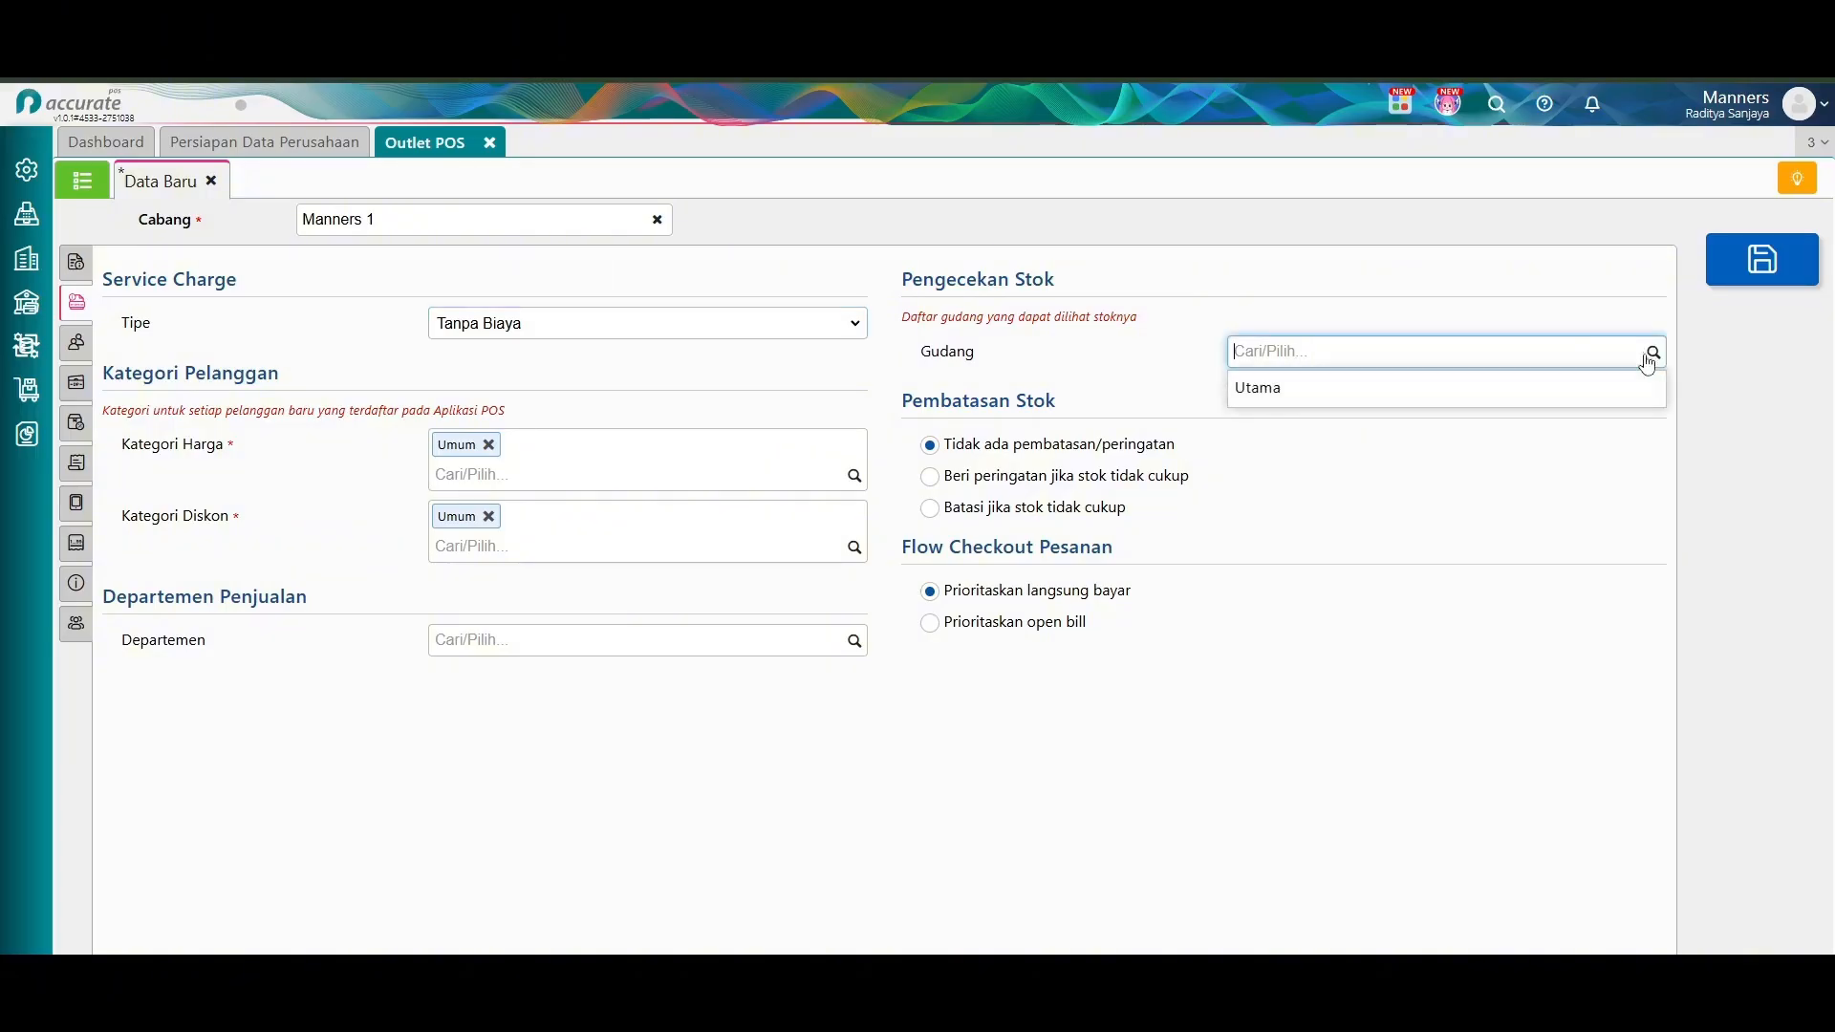
click(1291, 398)
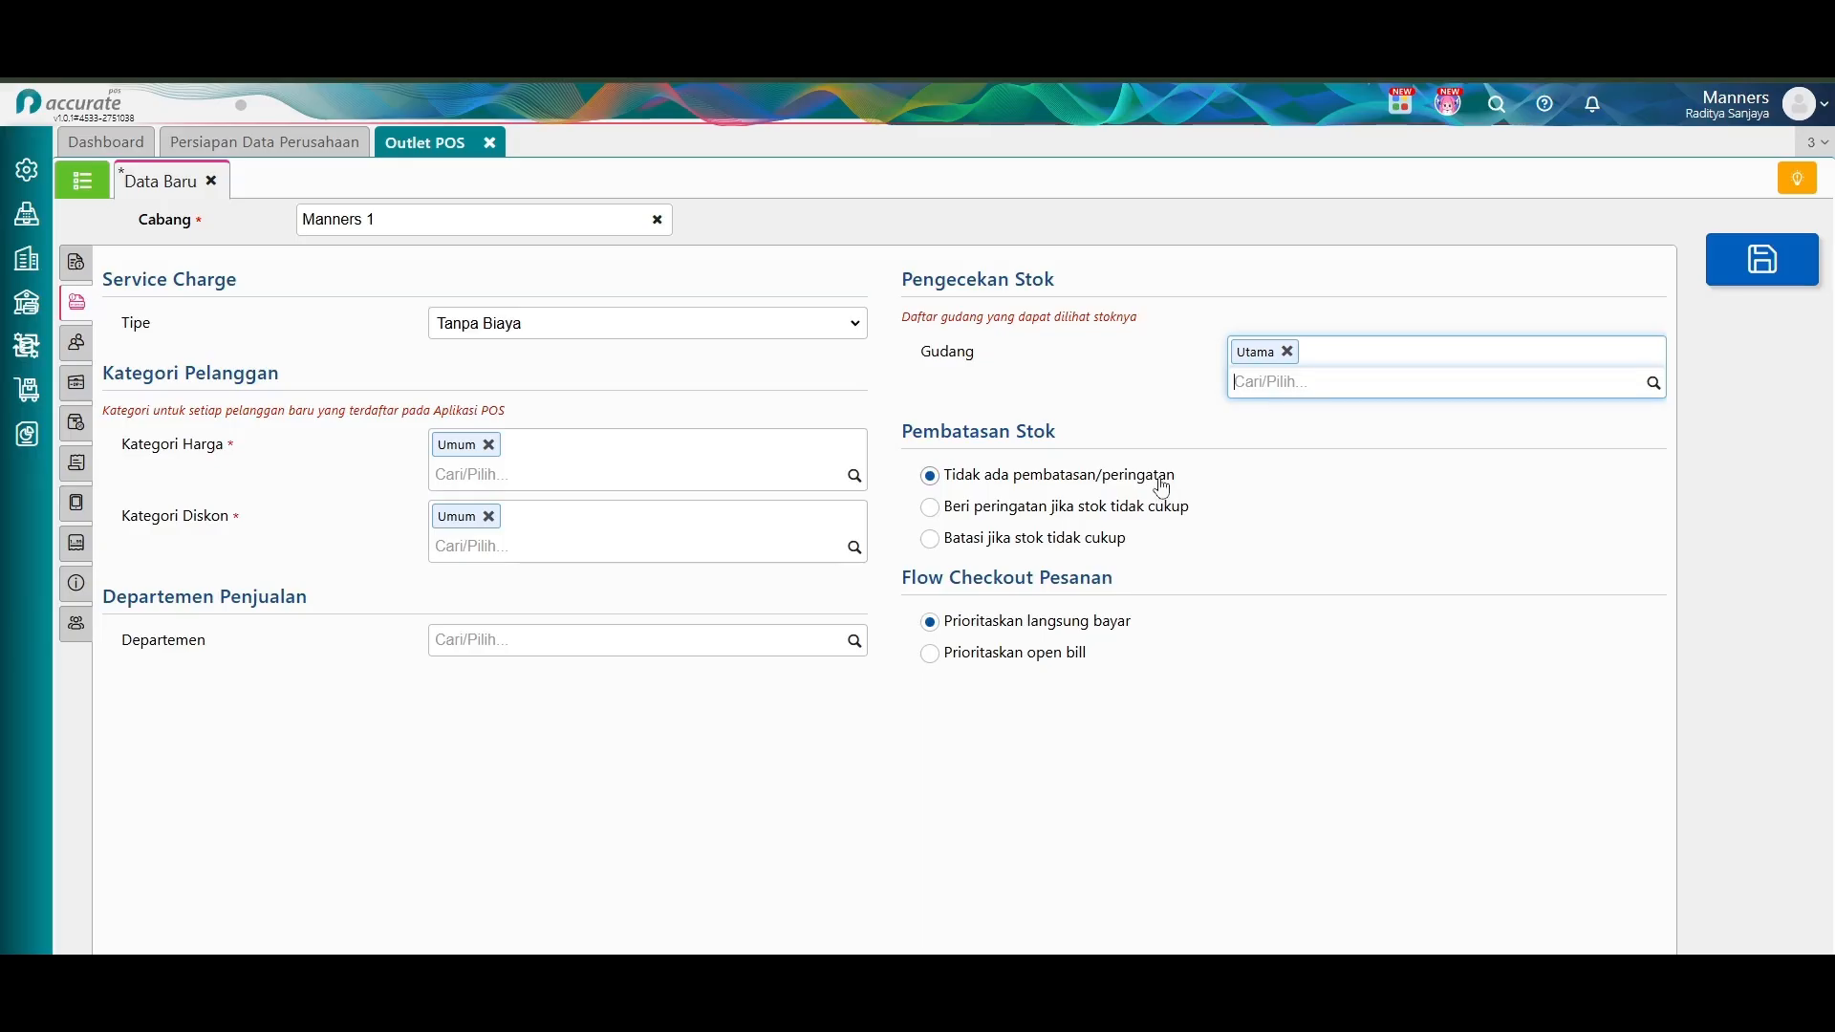
click(1109, 511)
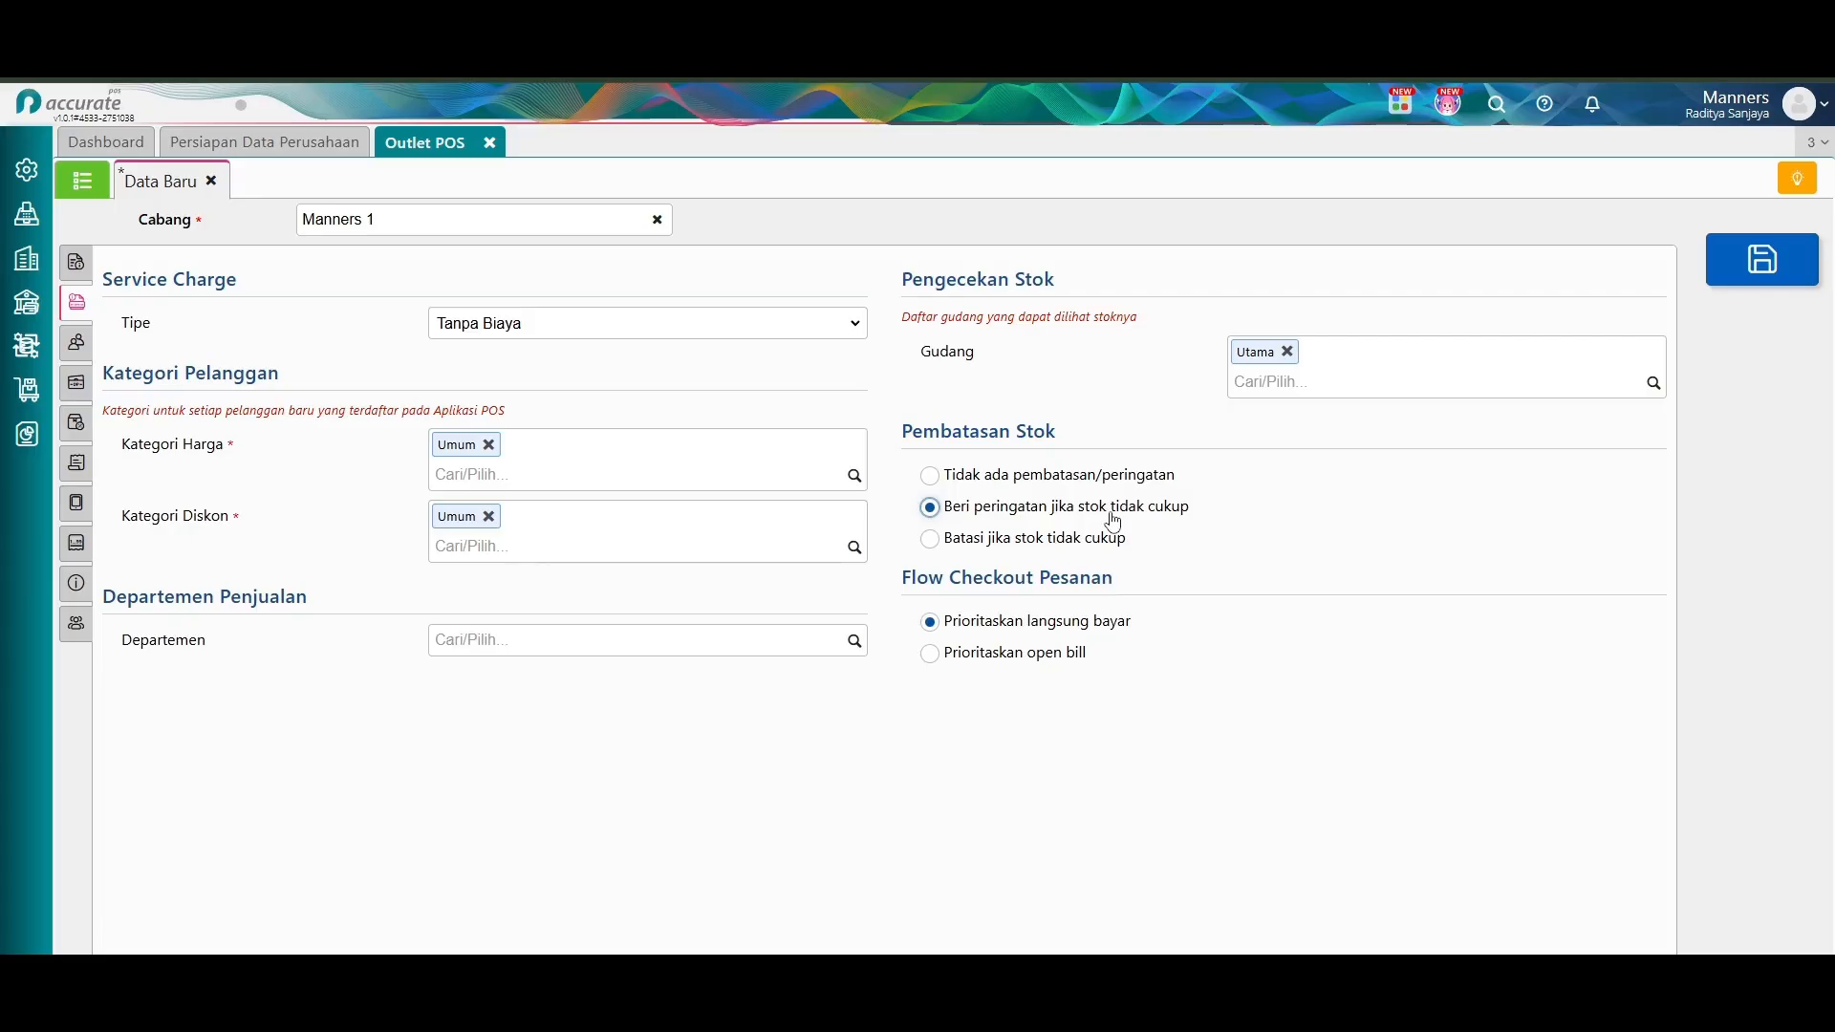
click(1038, 541)
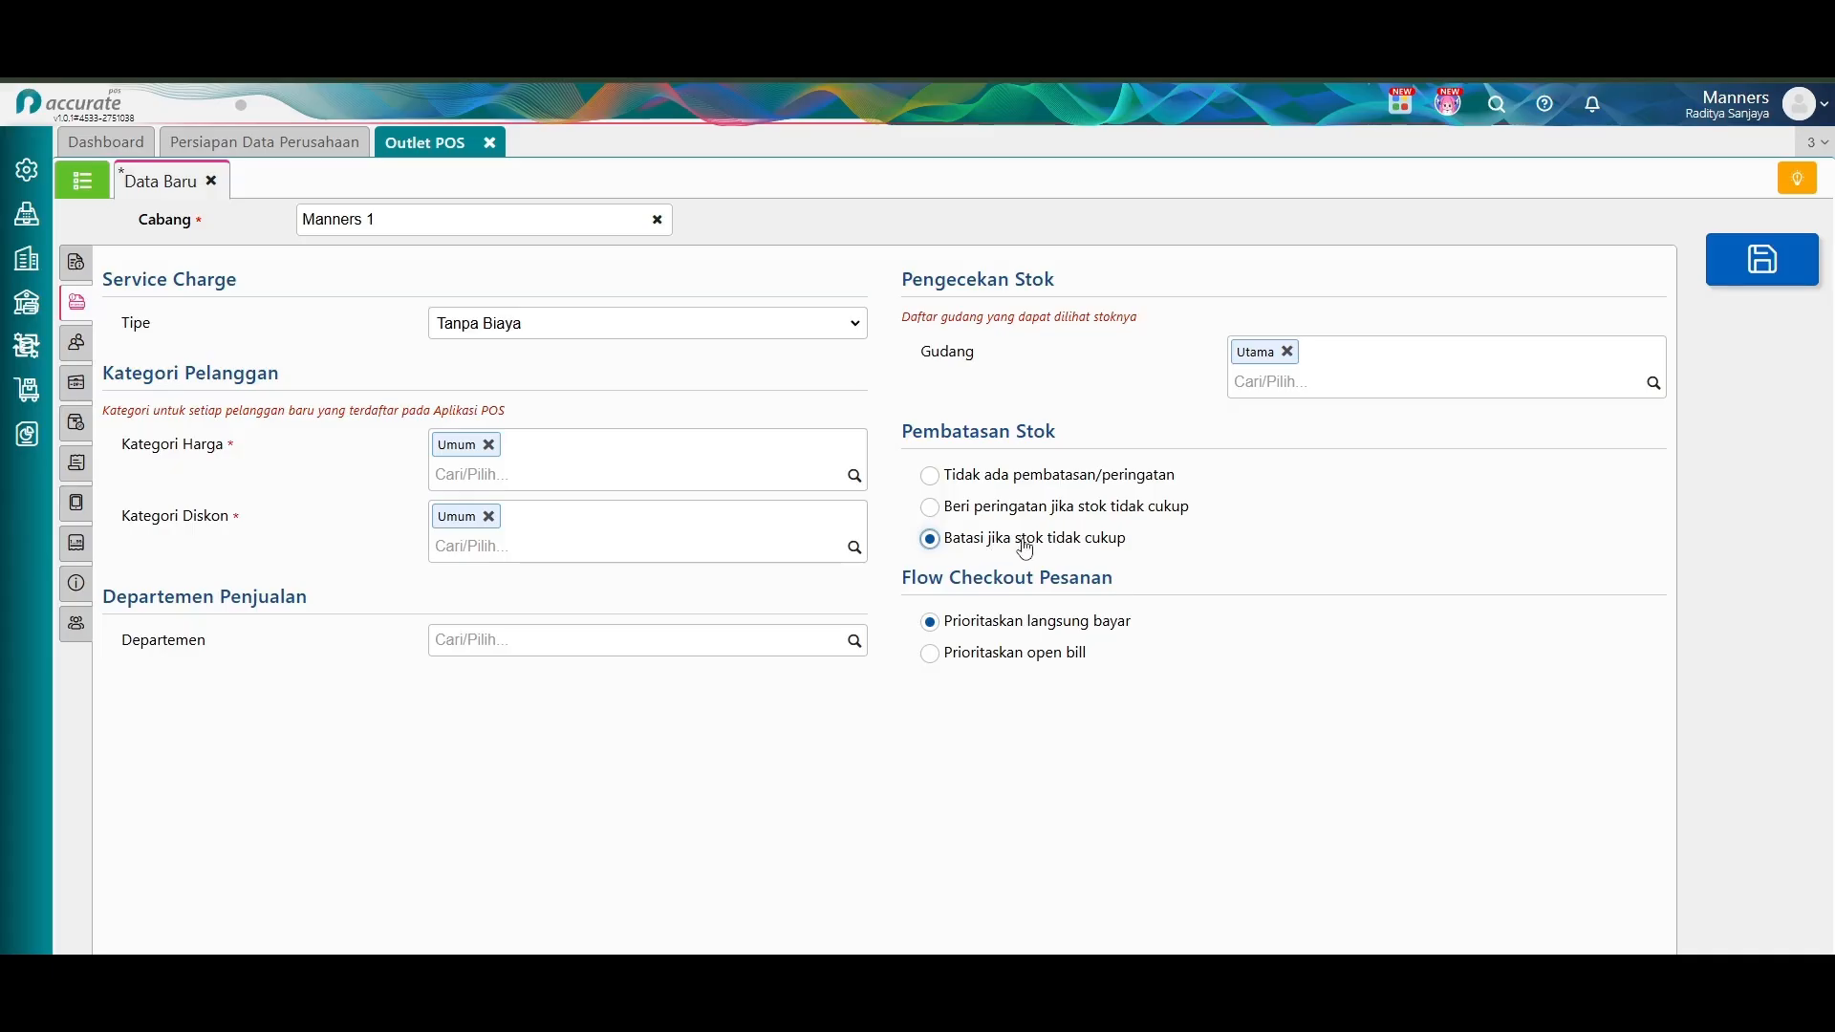
click(997, 516)
click(1013, 653)
click(1006, 622)
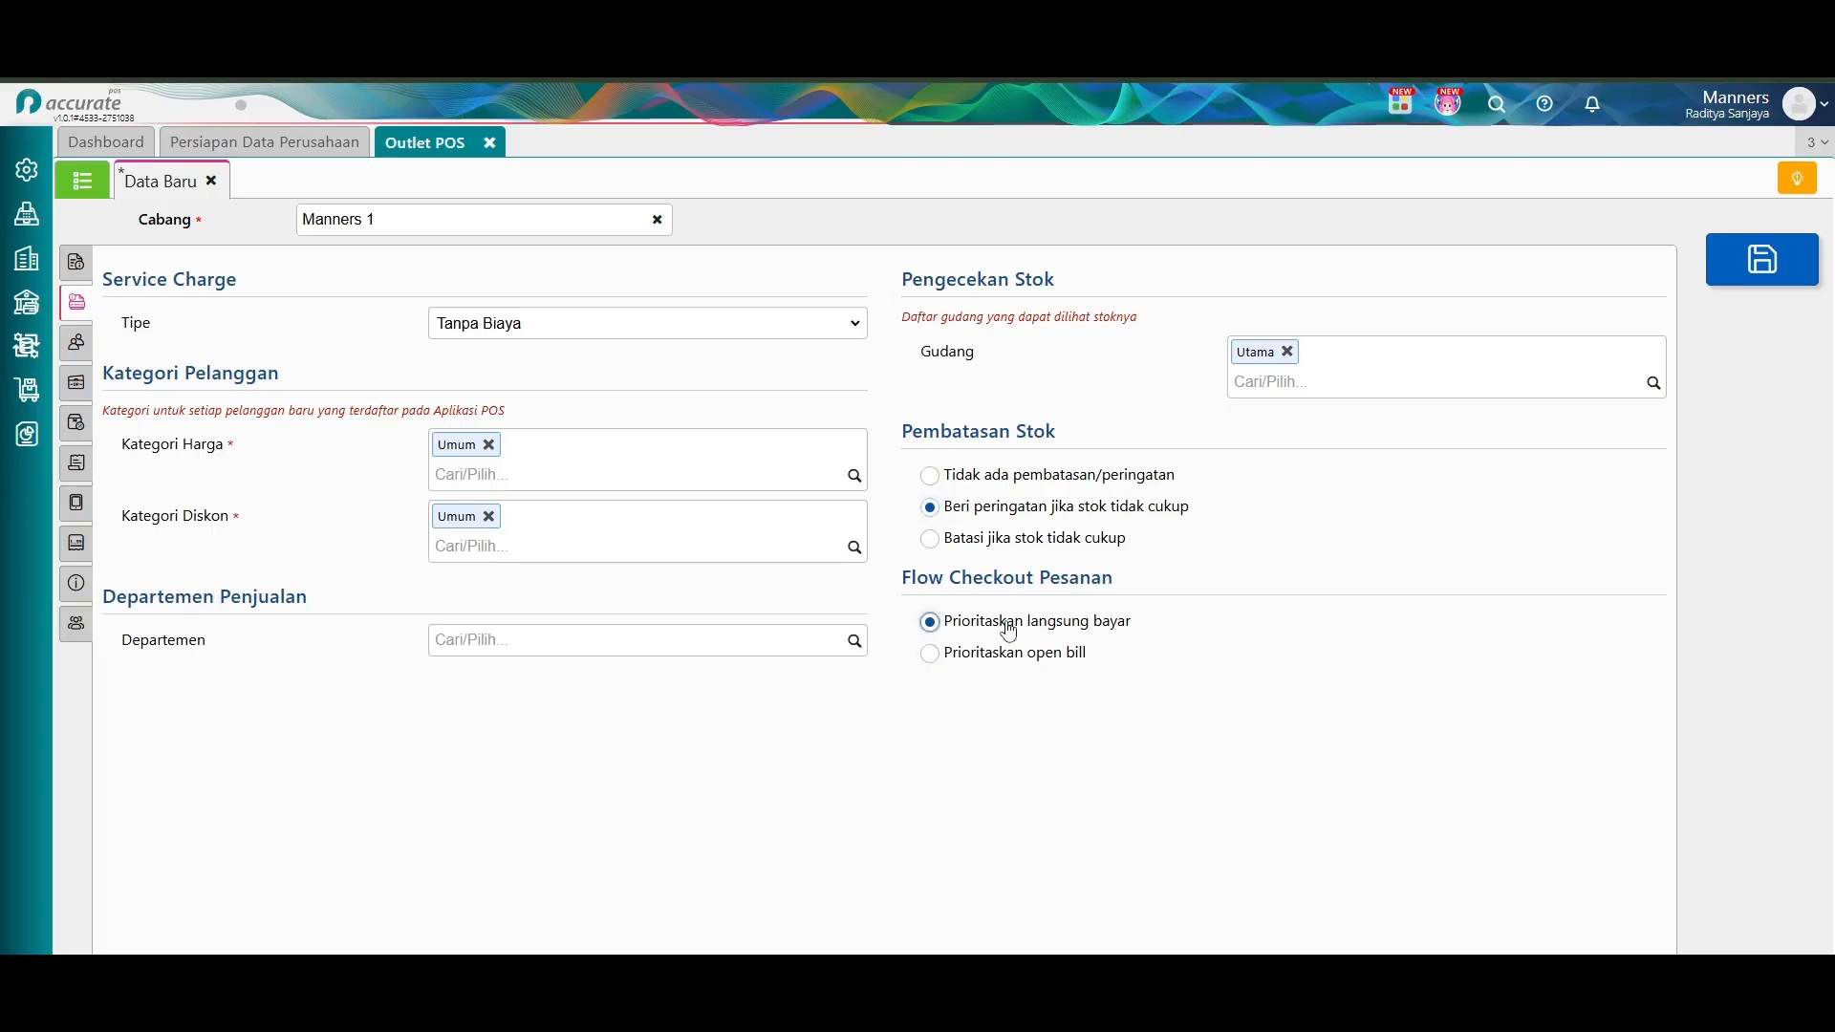
Add the second listed employee to the outlet's POS login list with the Supervisor access right.
click(77, 342)
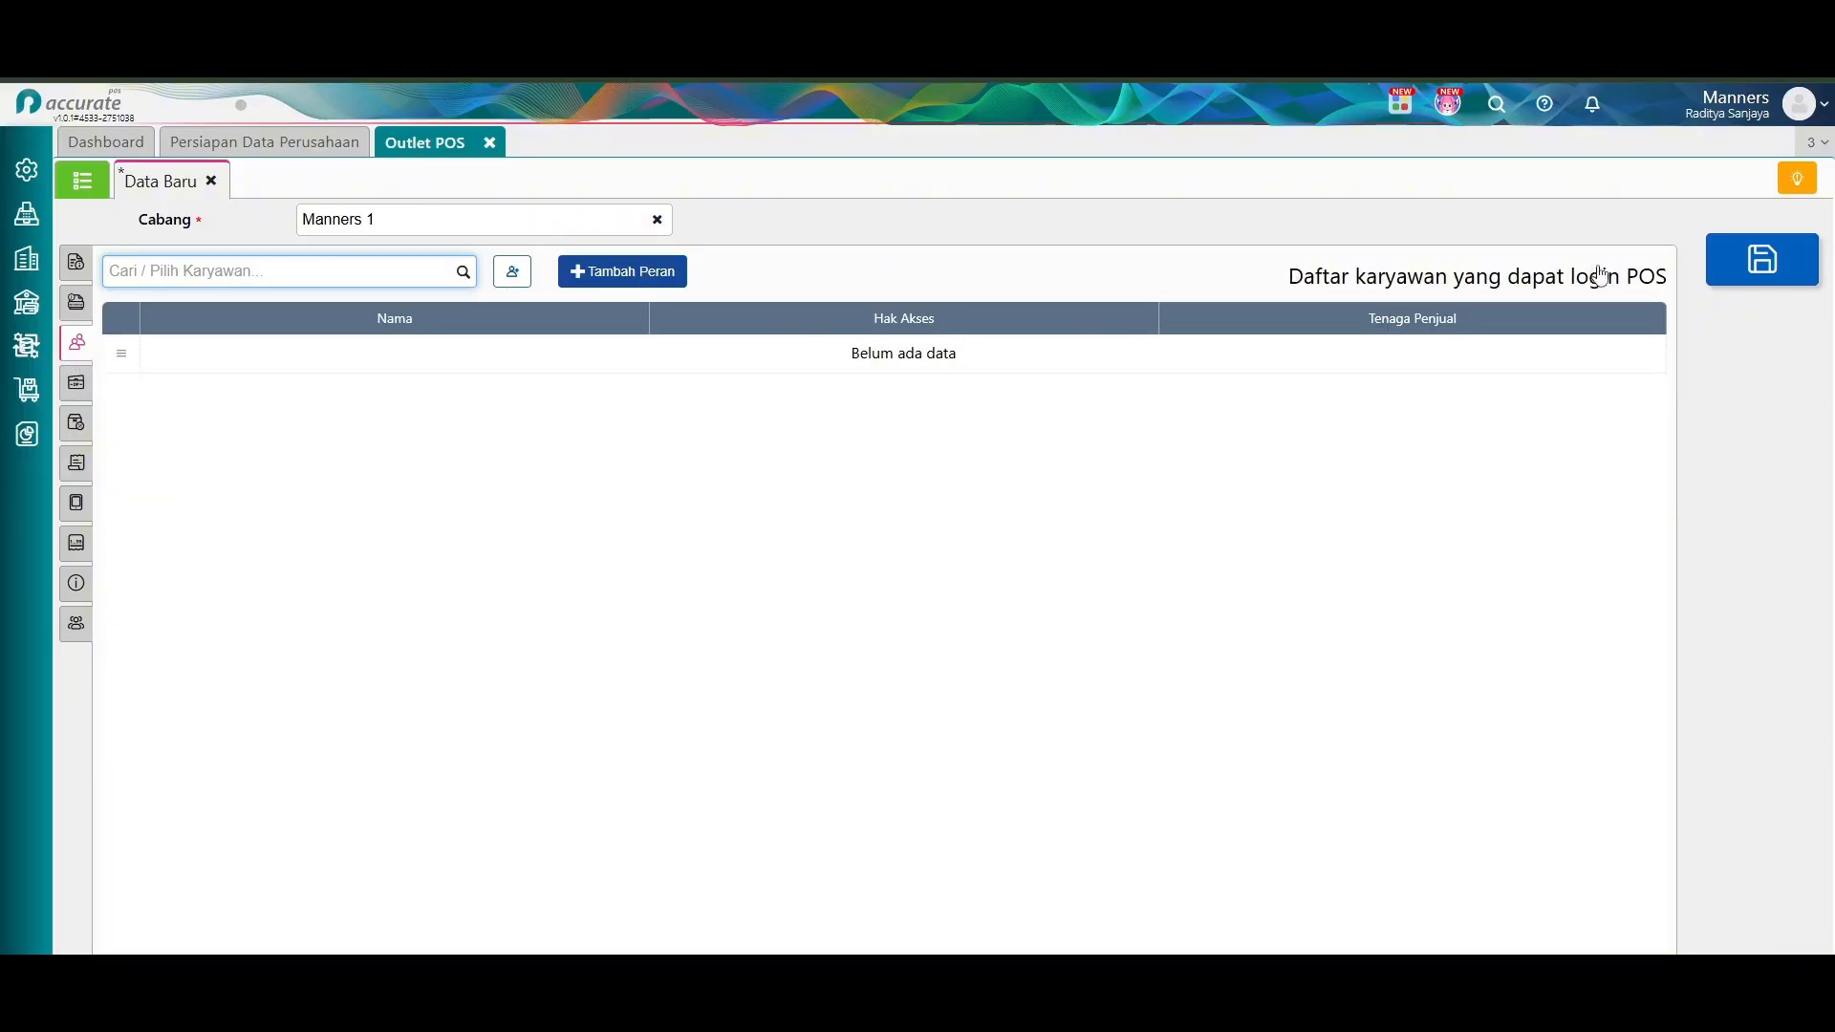
click(462, 273)
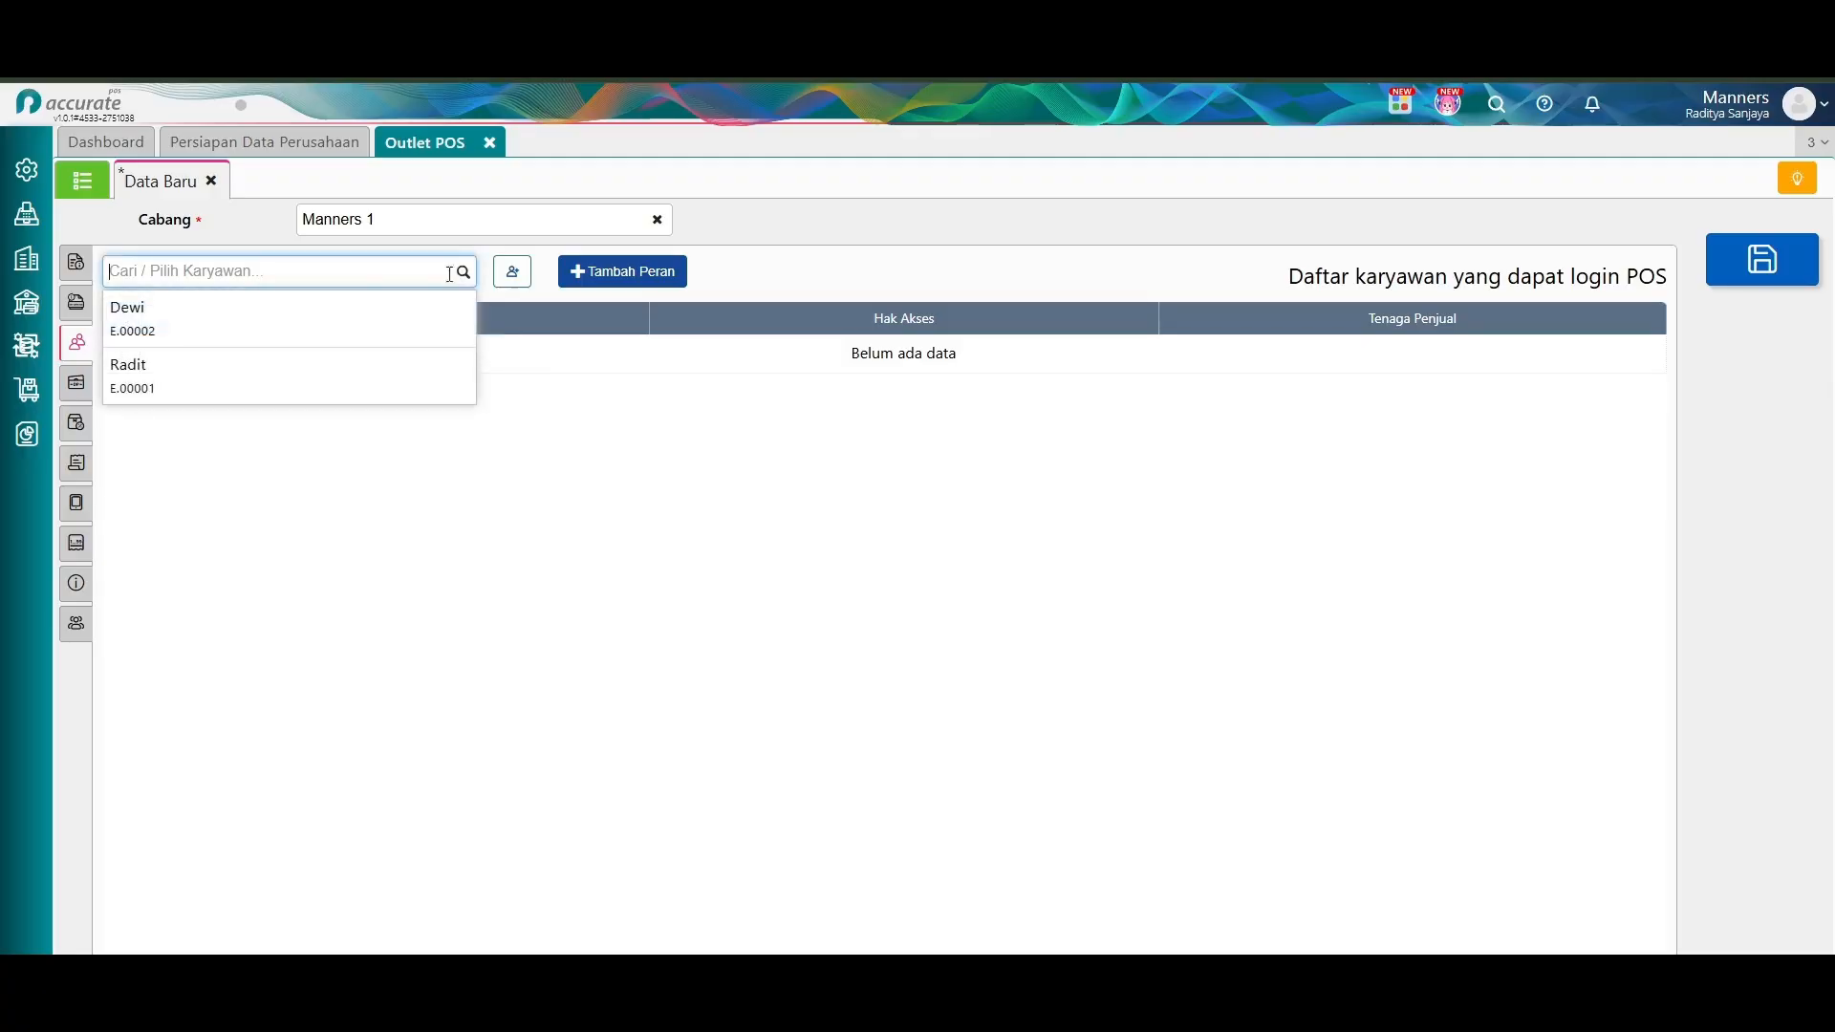
click(364, 368)
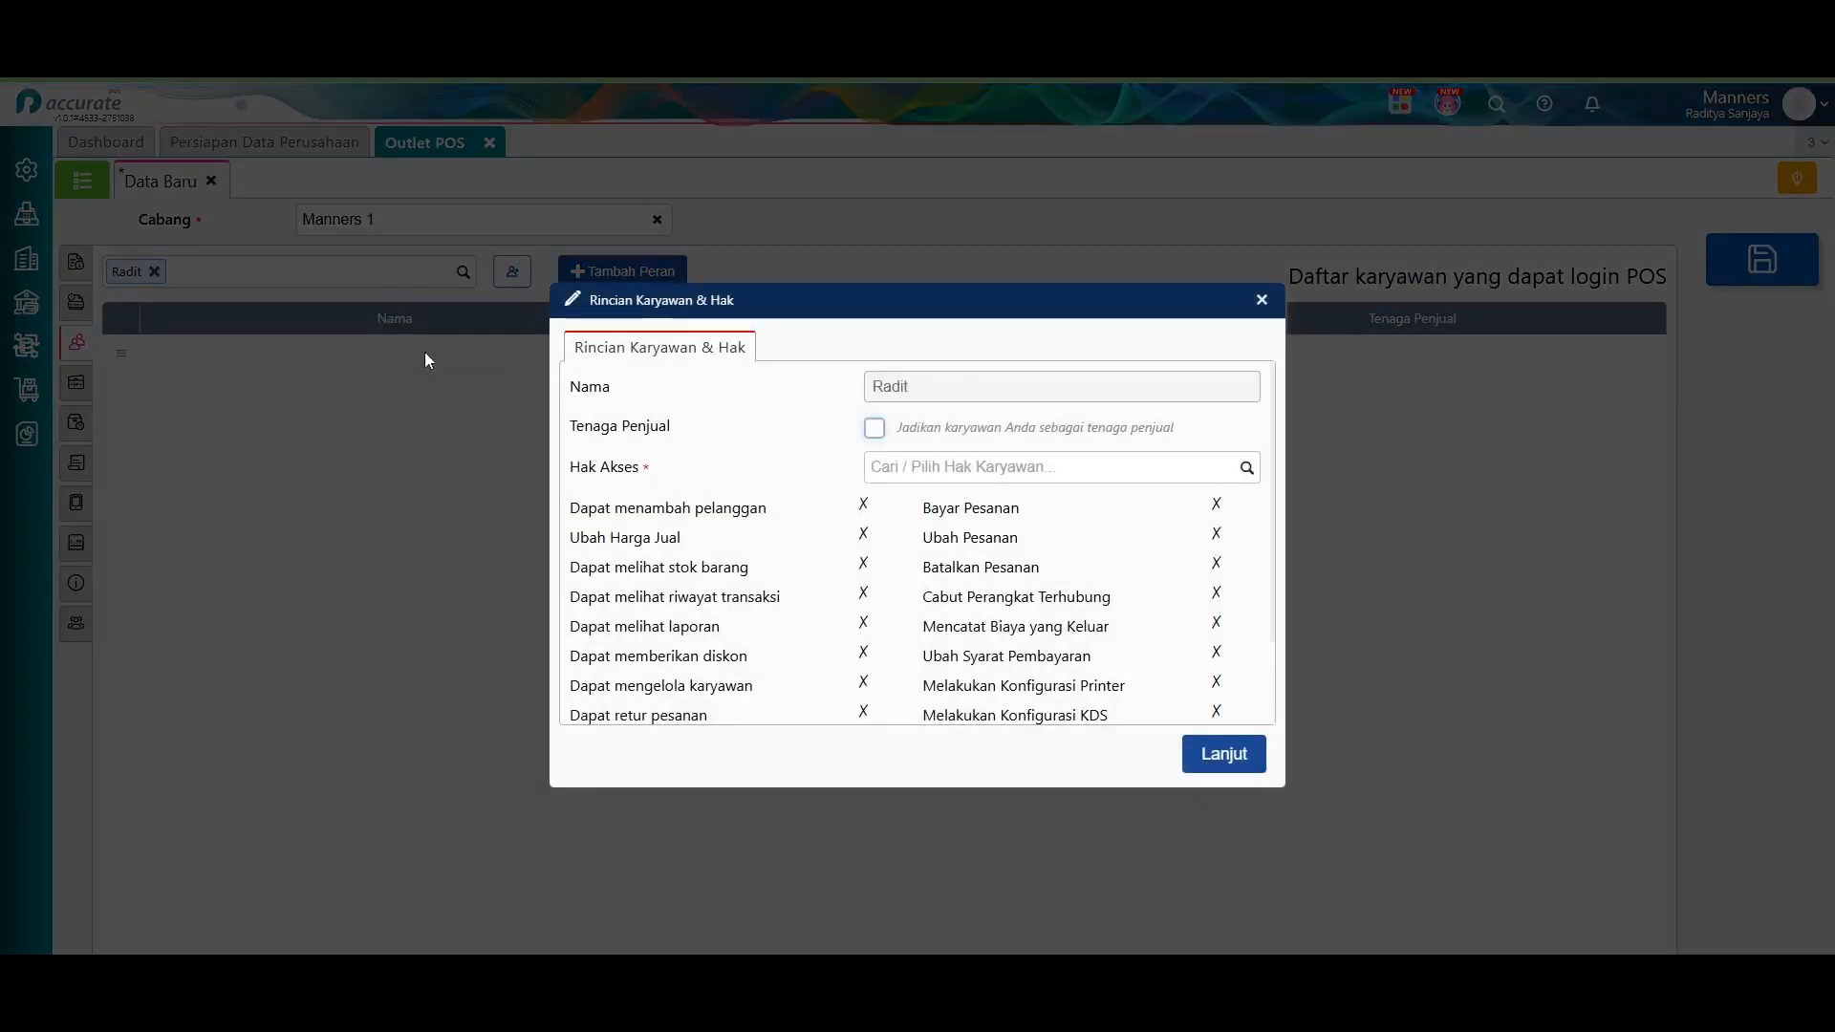
click(1027, 468)
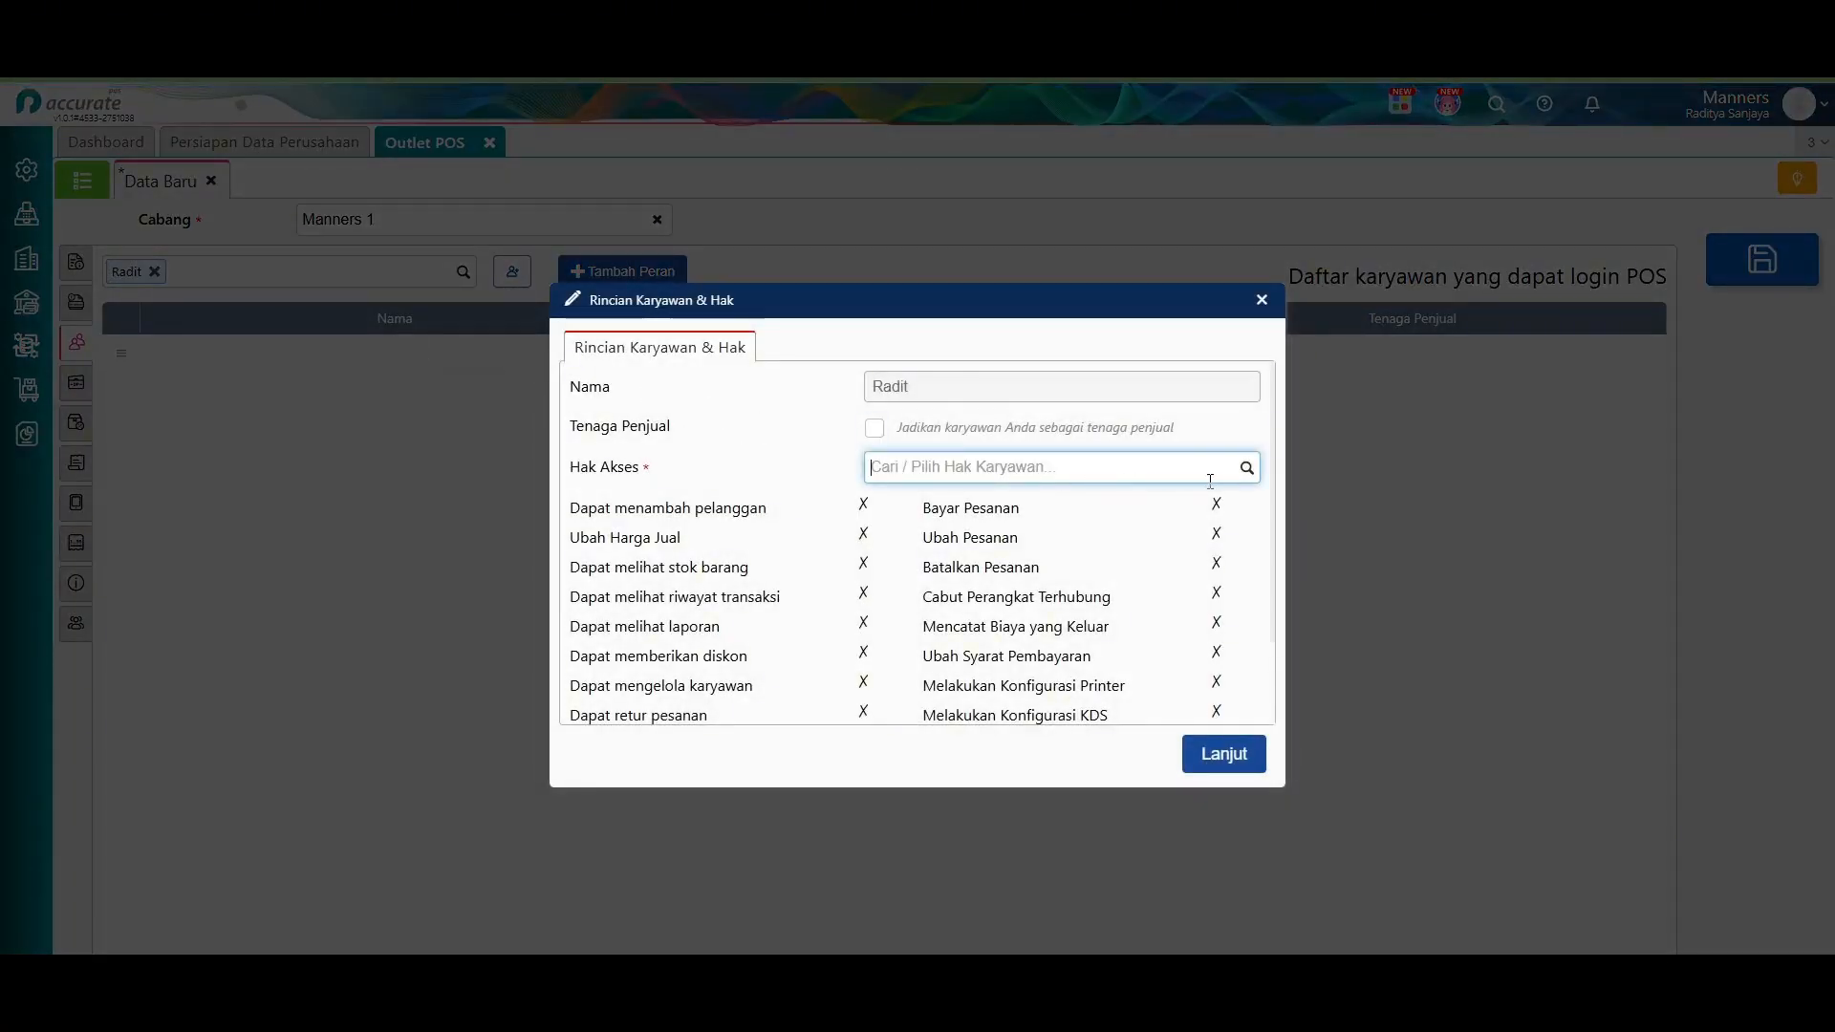
click(1246, 467)
click(937, 573)
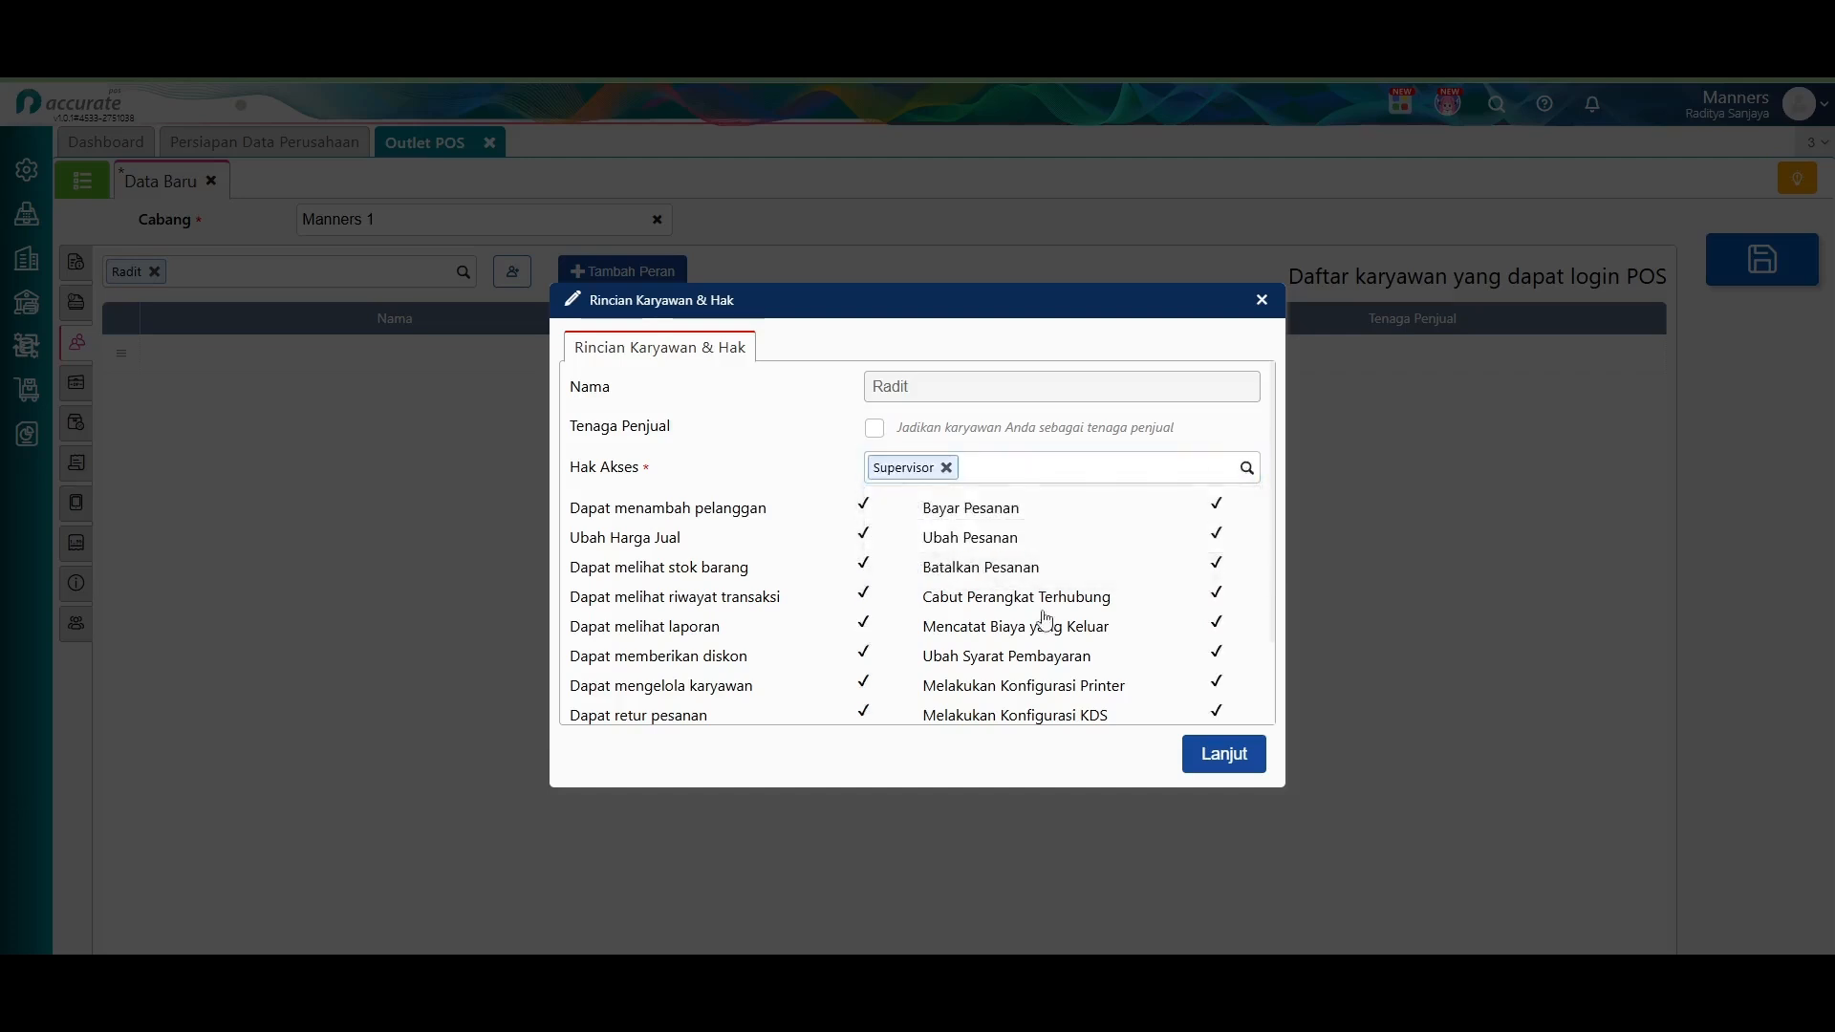
scroll(1023, 602, down, 2)
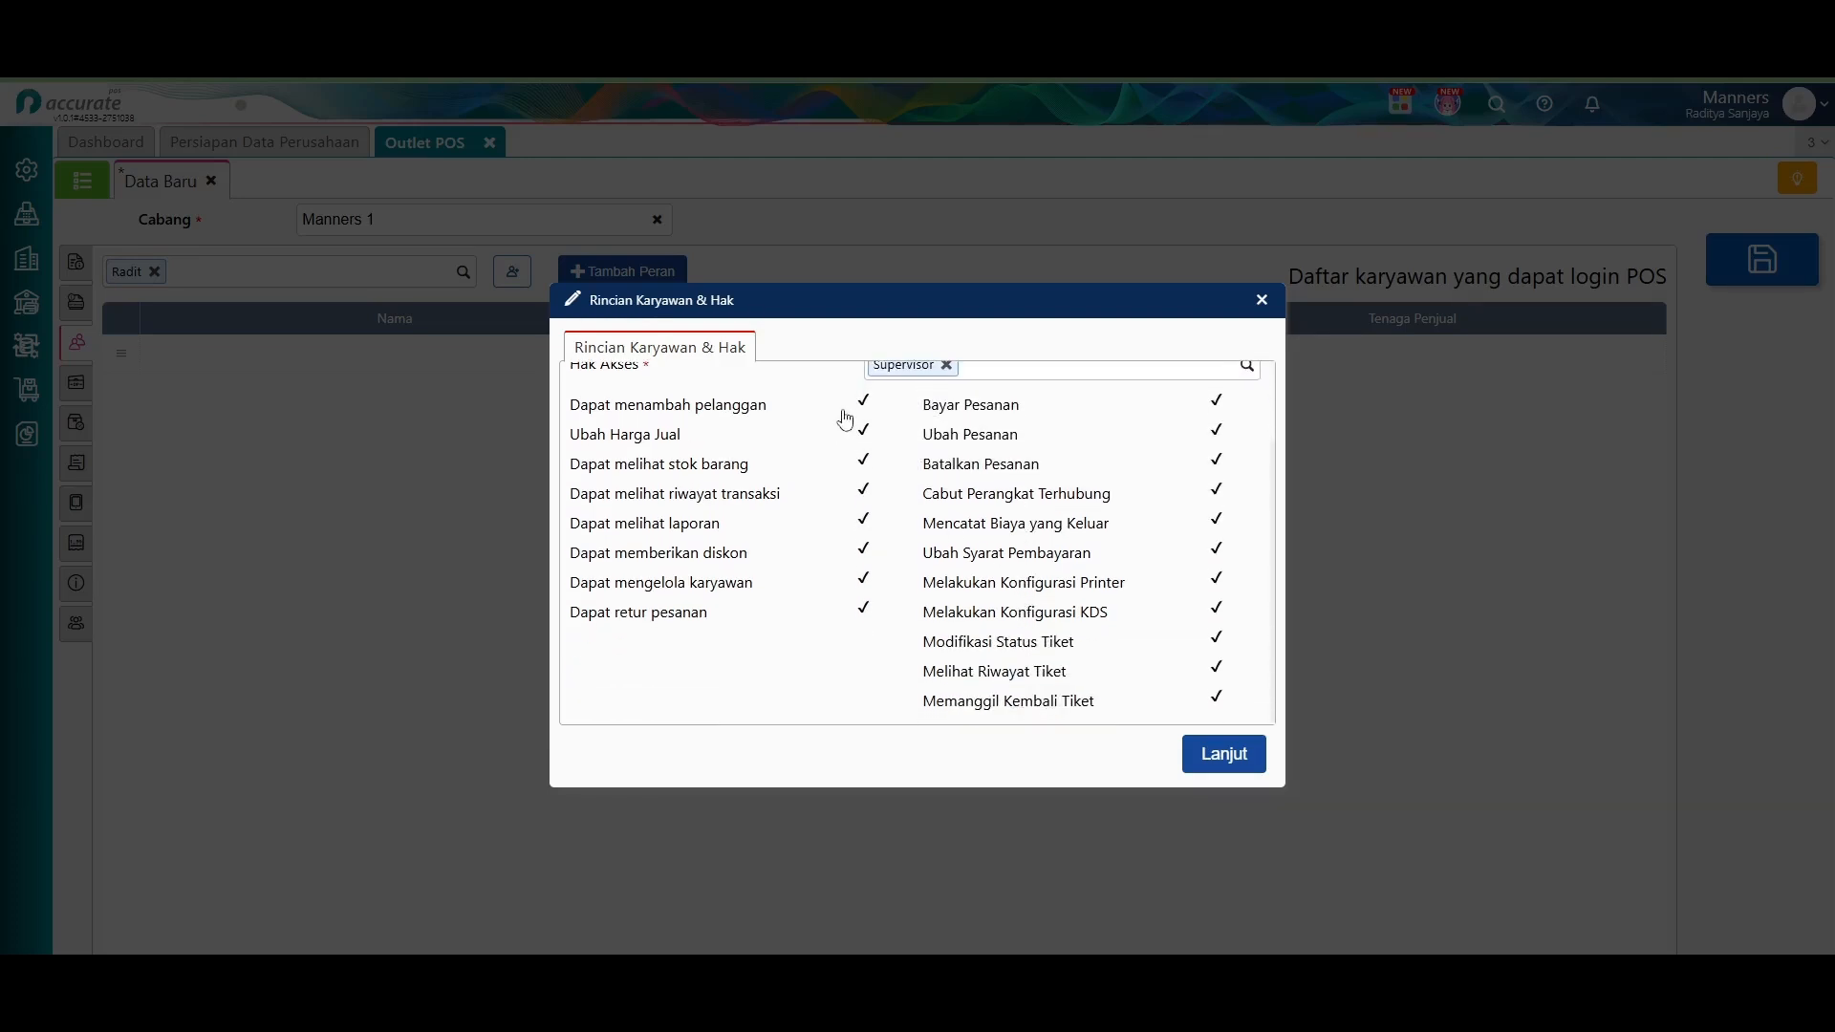
click(1216, 755)
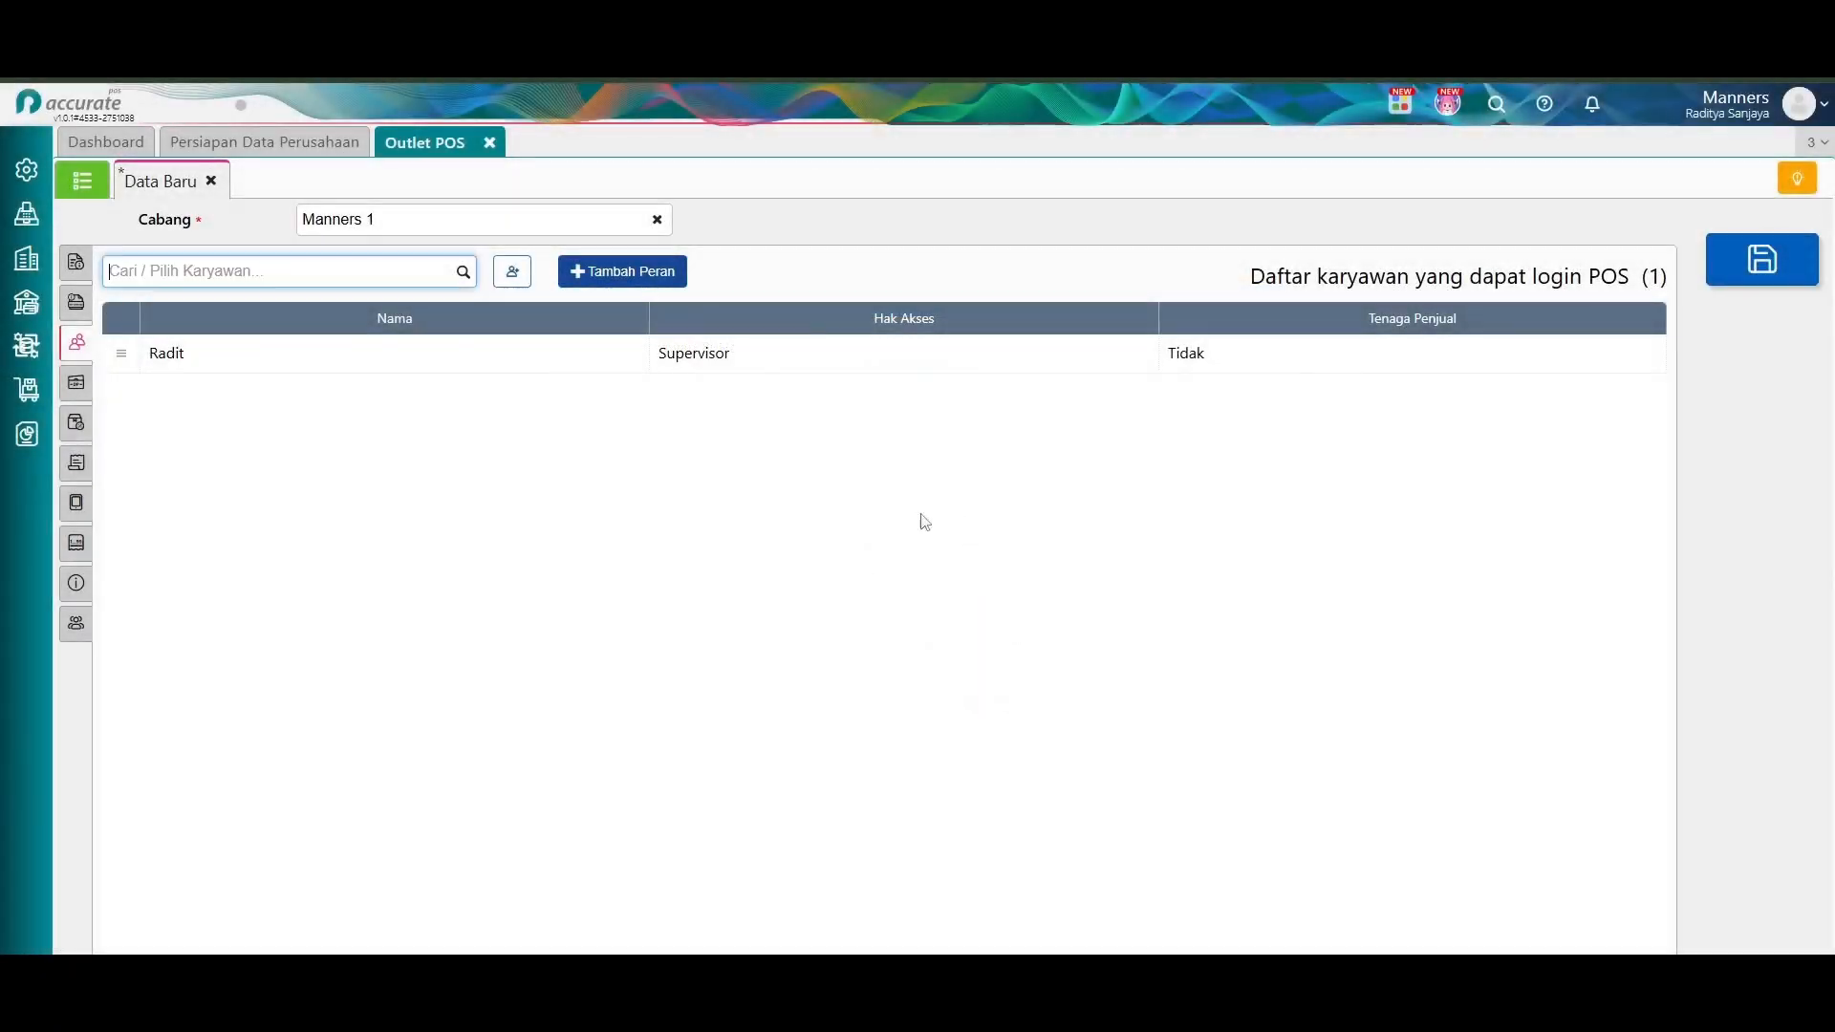
Add the remaining employee to the outlet's POS login list with the Kasir access right.
click(463, 272)
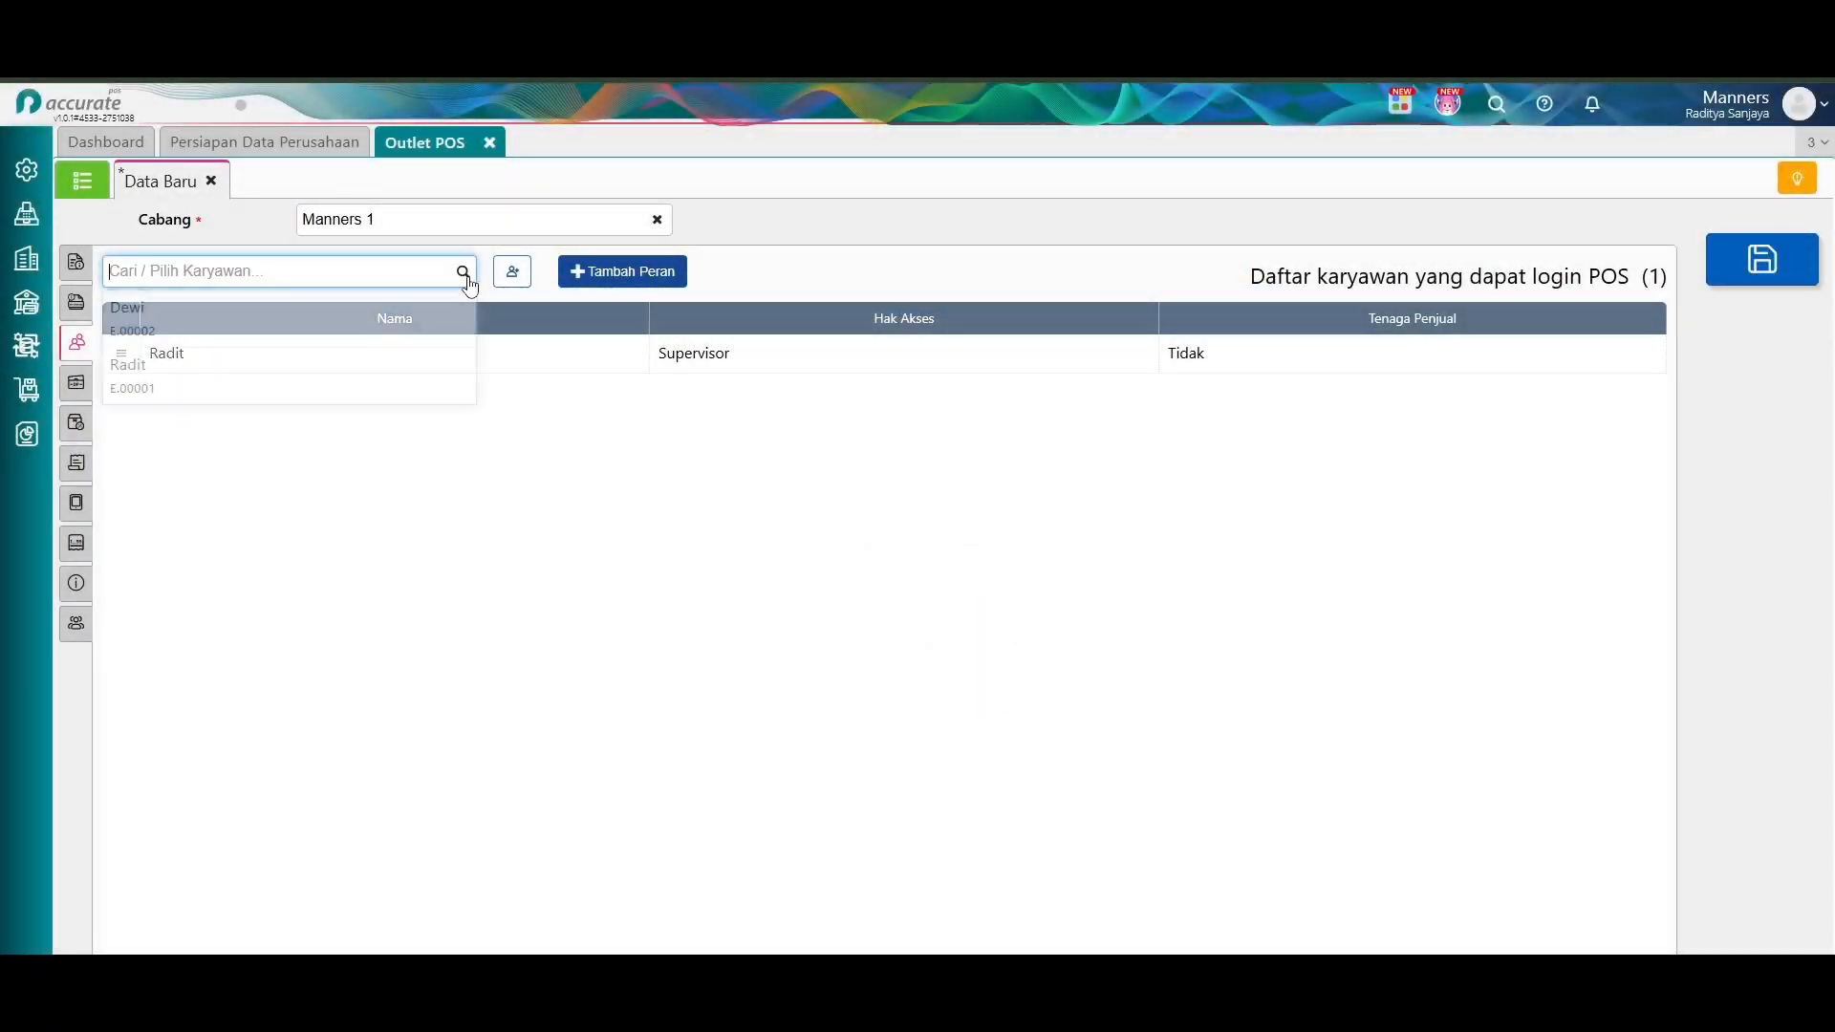
click(330, 328)
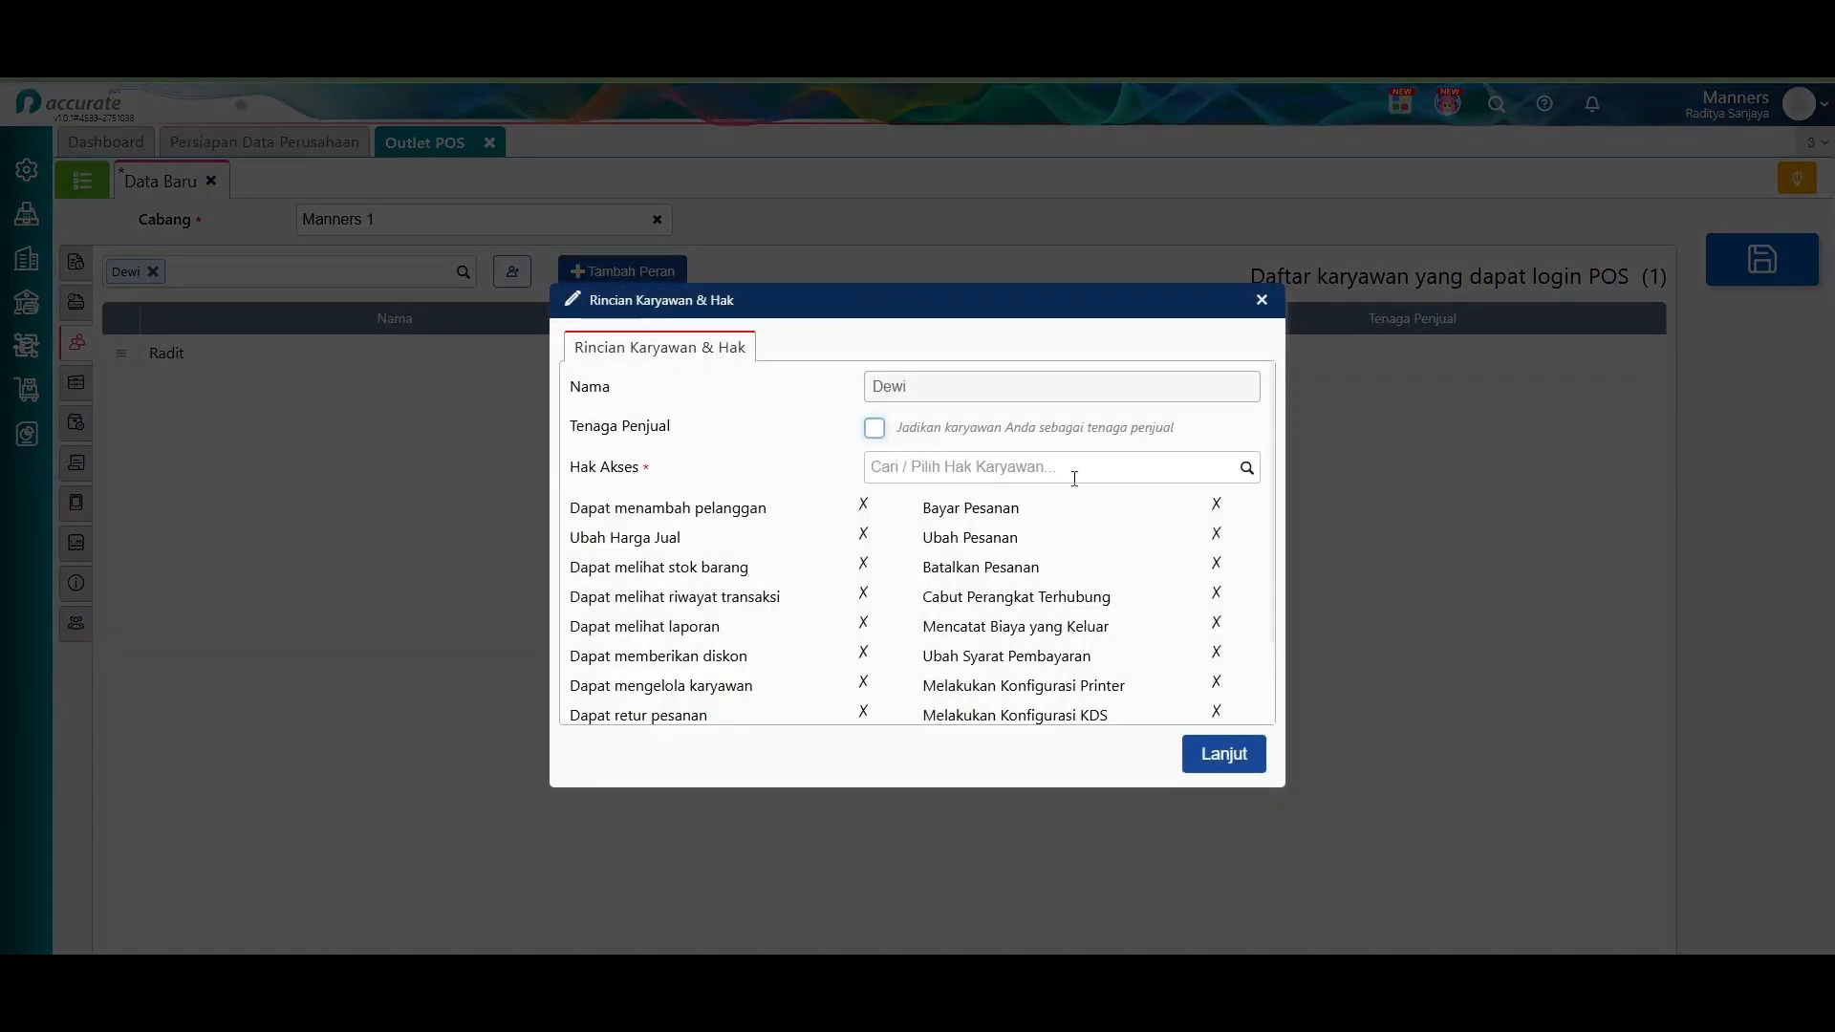
click(1246, 468)
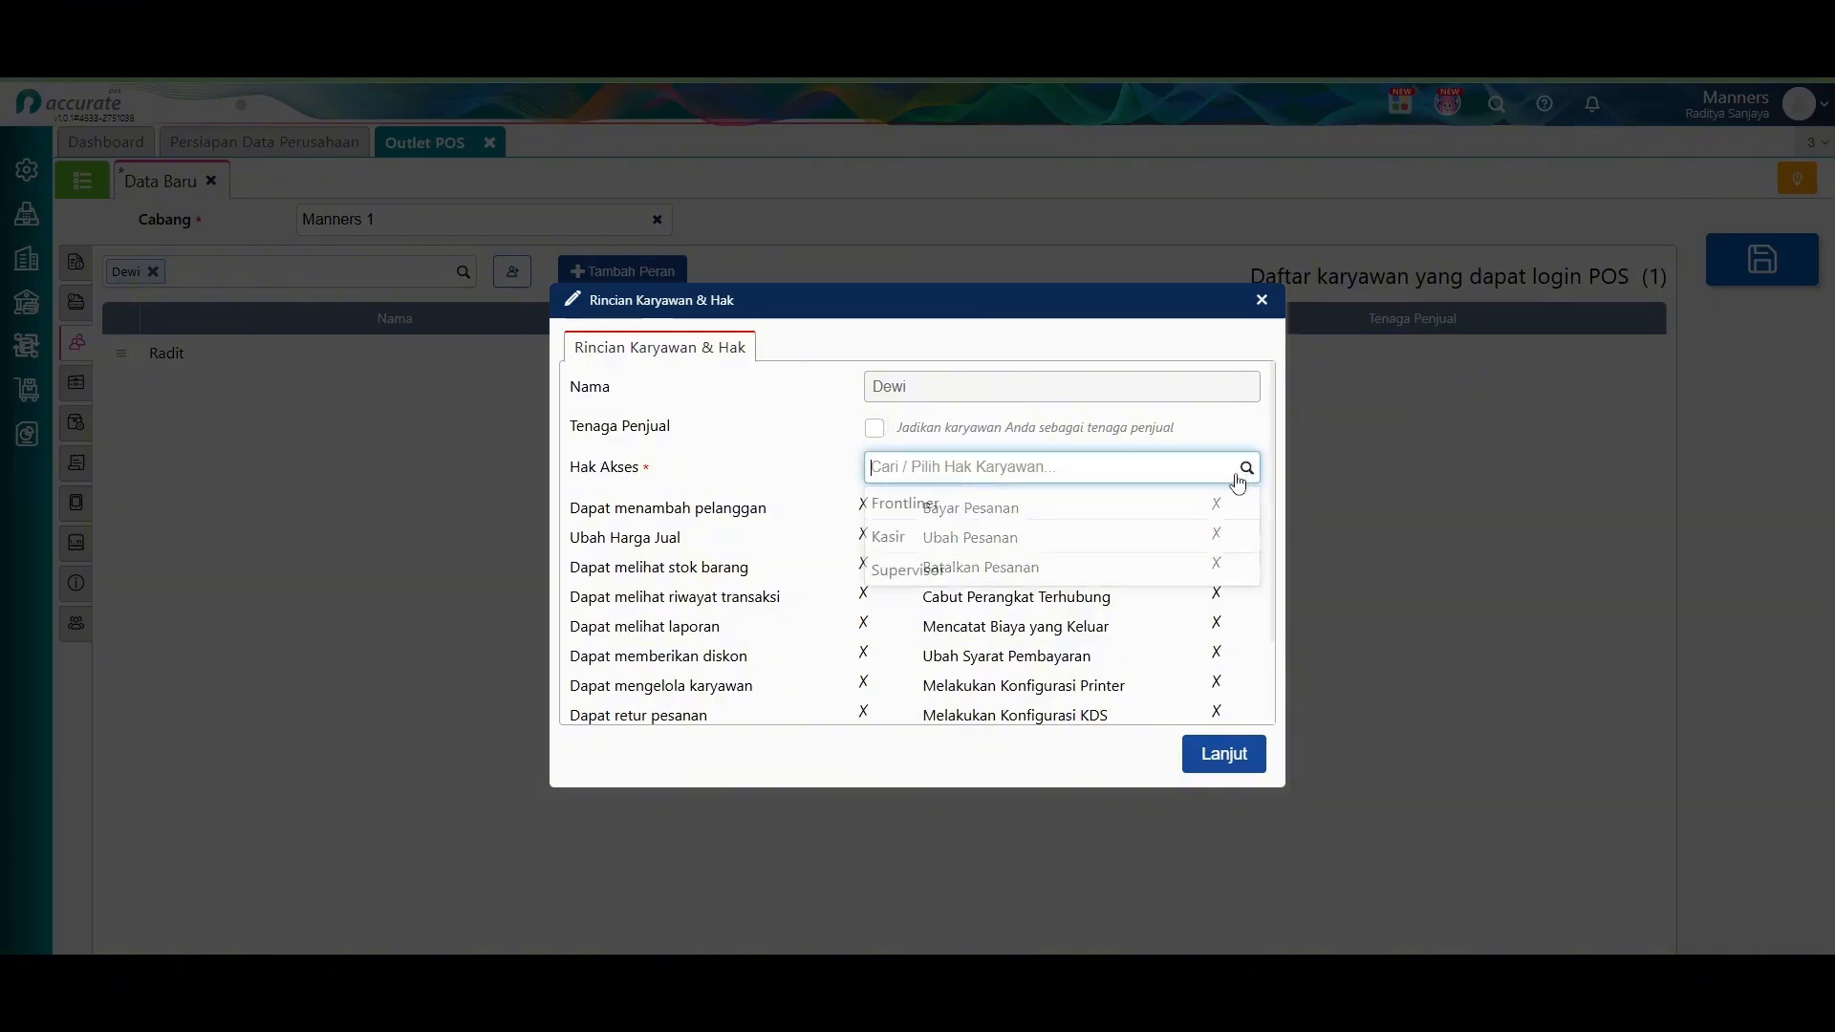
click(909, 540)
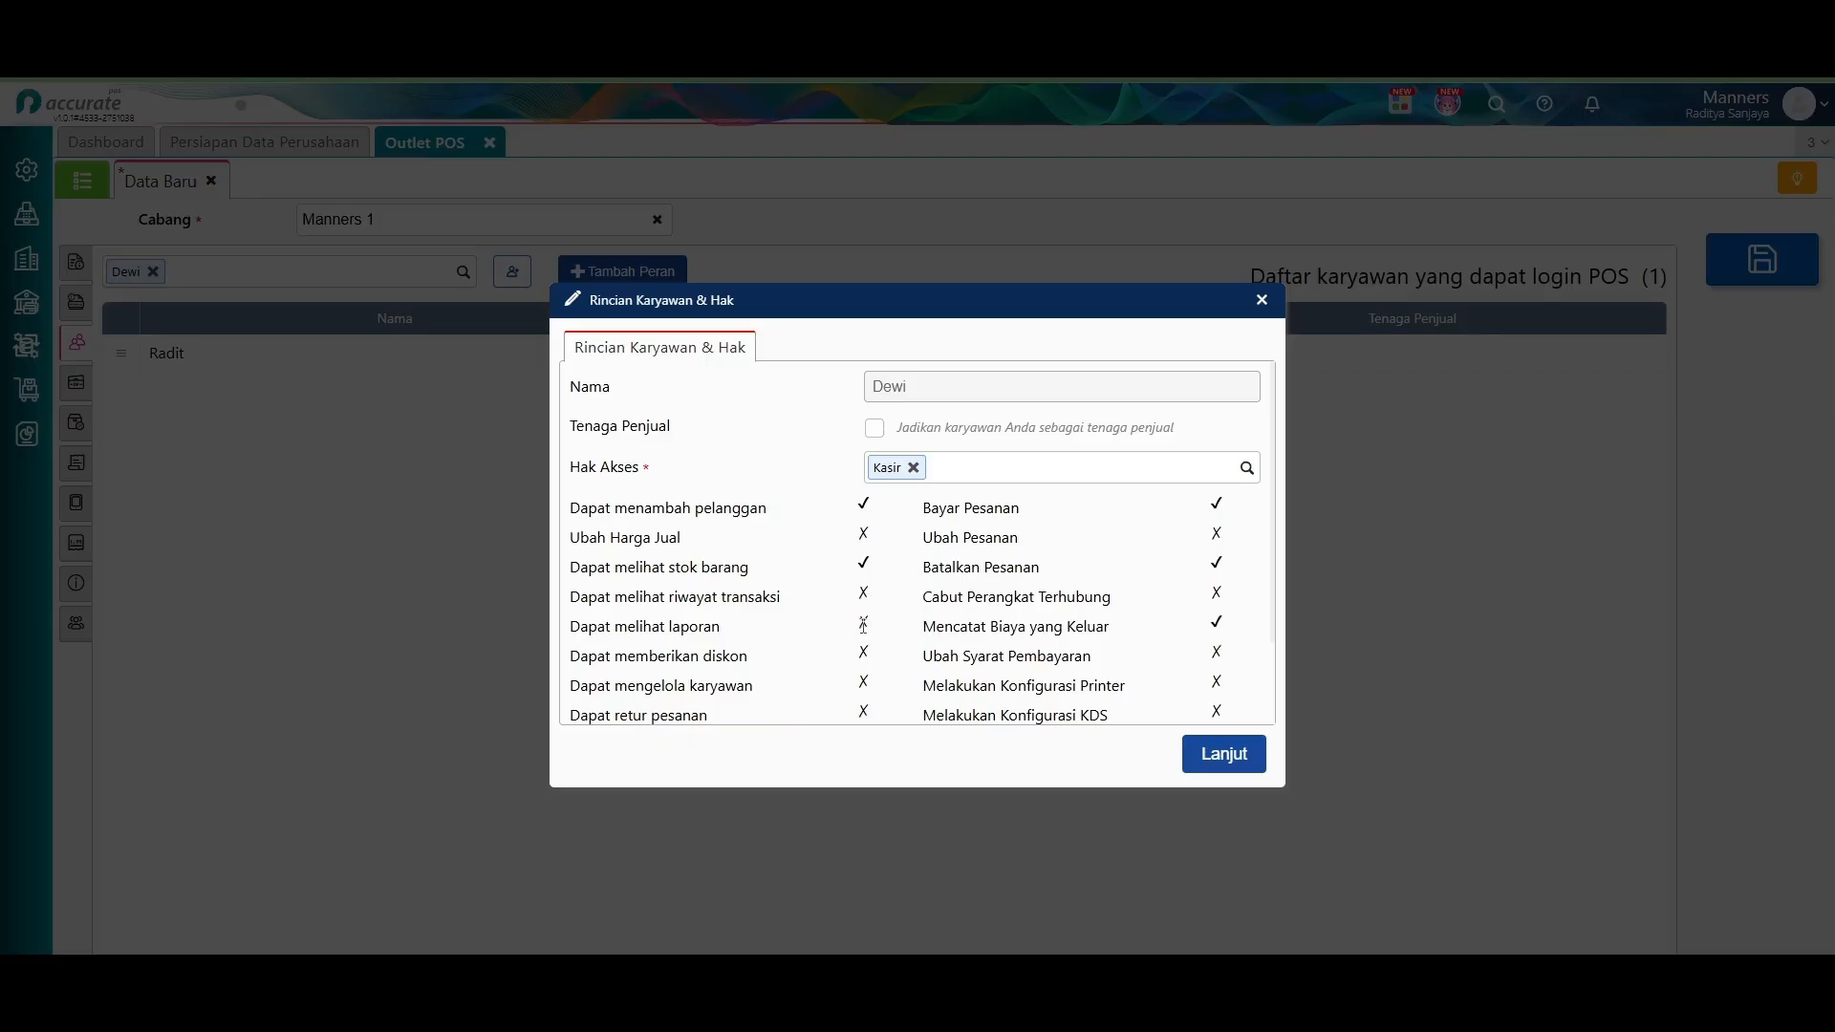
scroll(863, 626, down, 1)
scroll(1100, 612, up, 1)
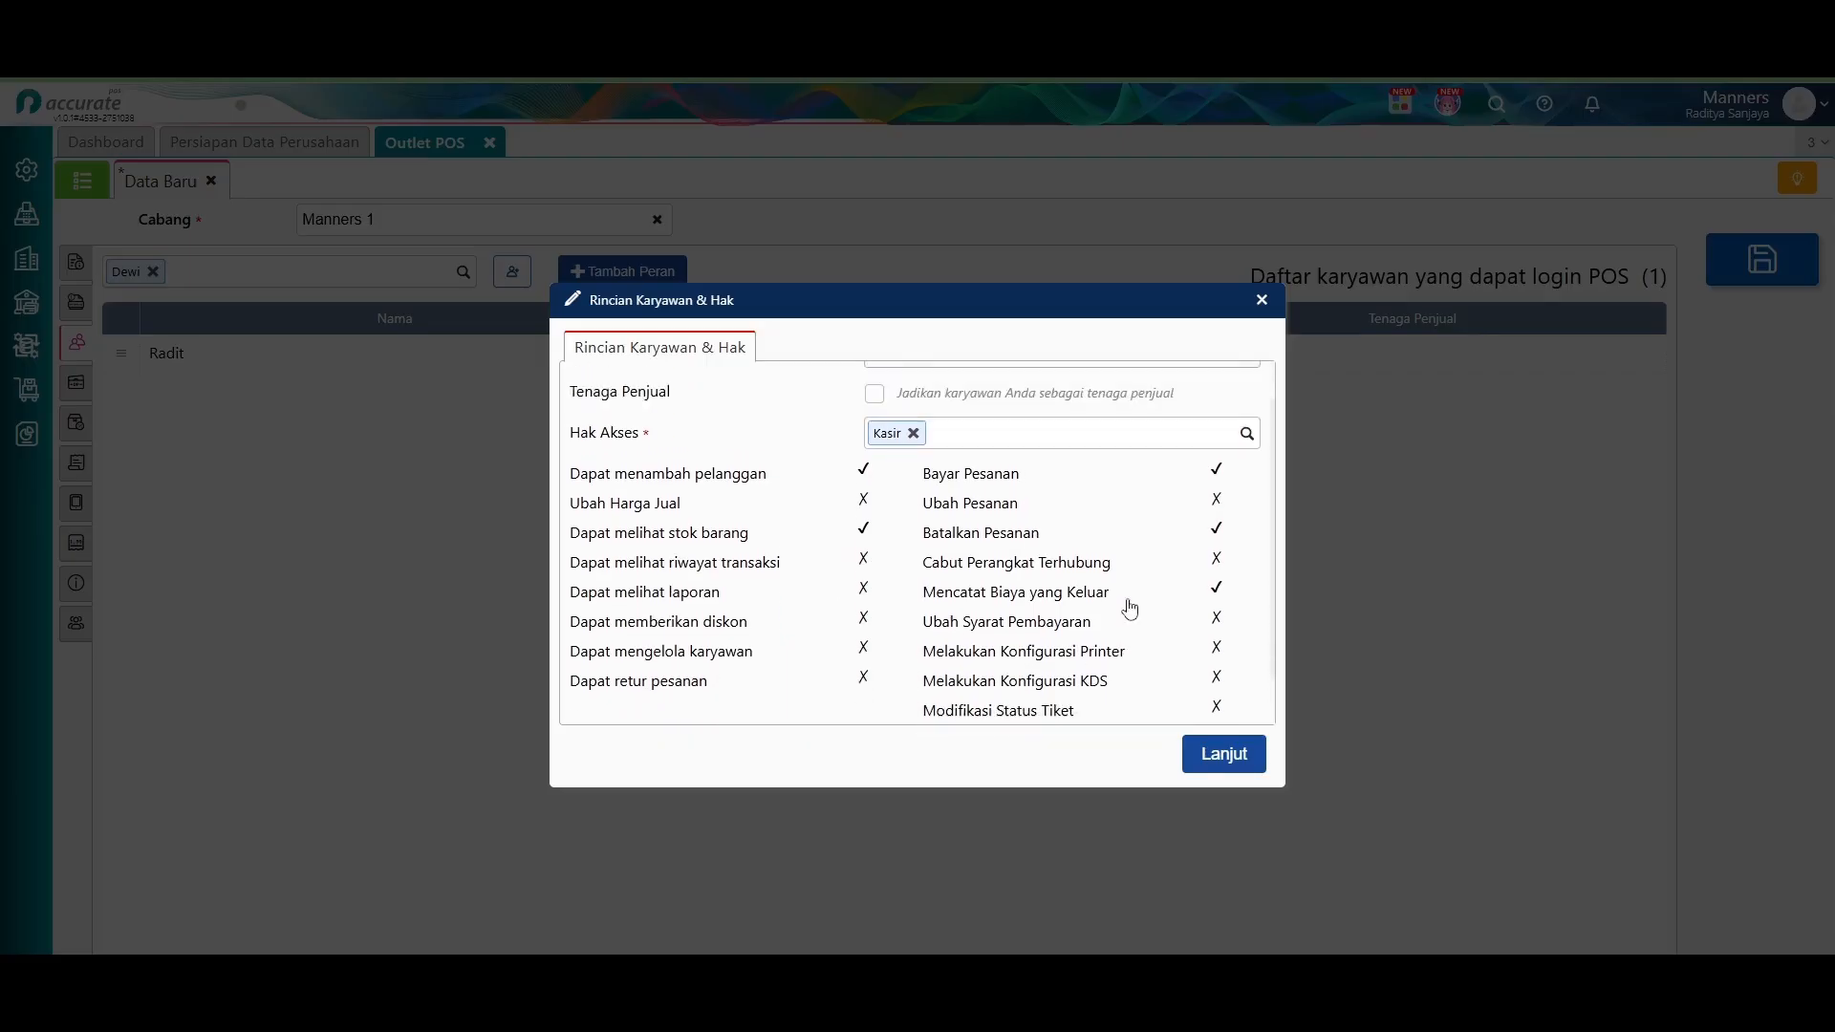
scroll(1051, 669, down, 1)
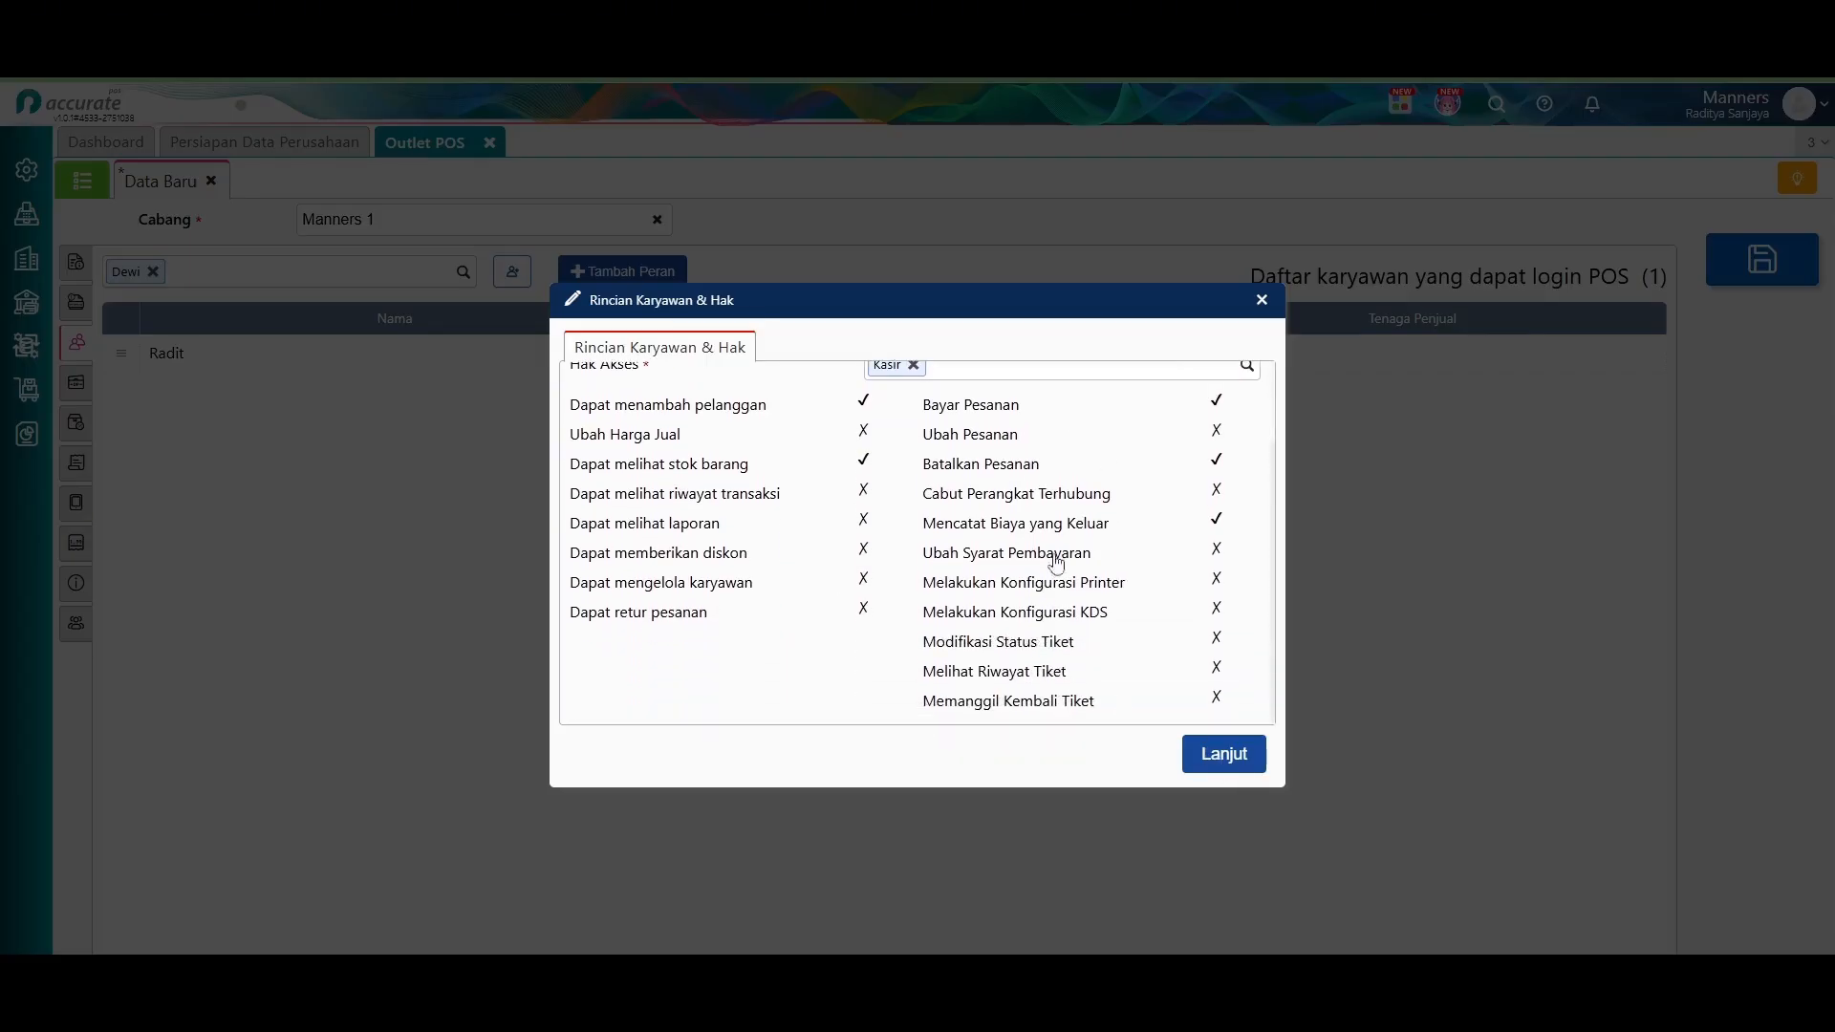
click(1219, 756)
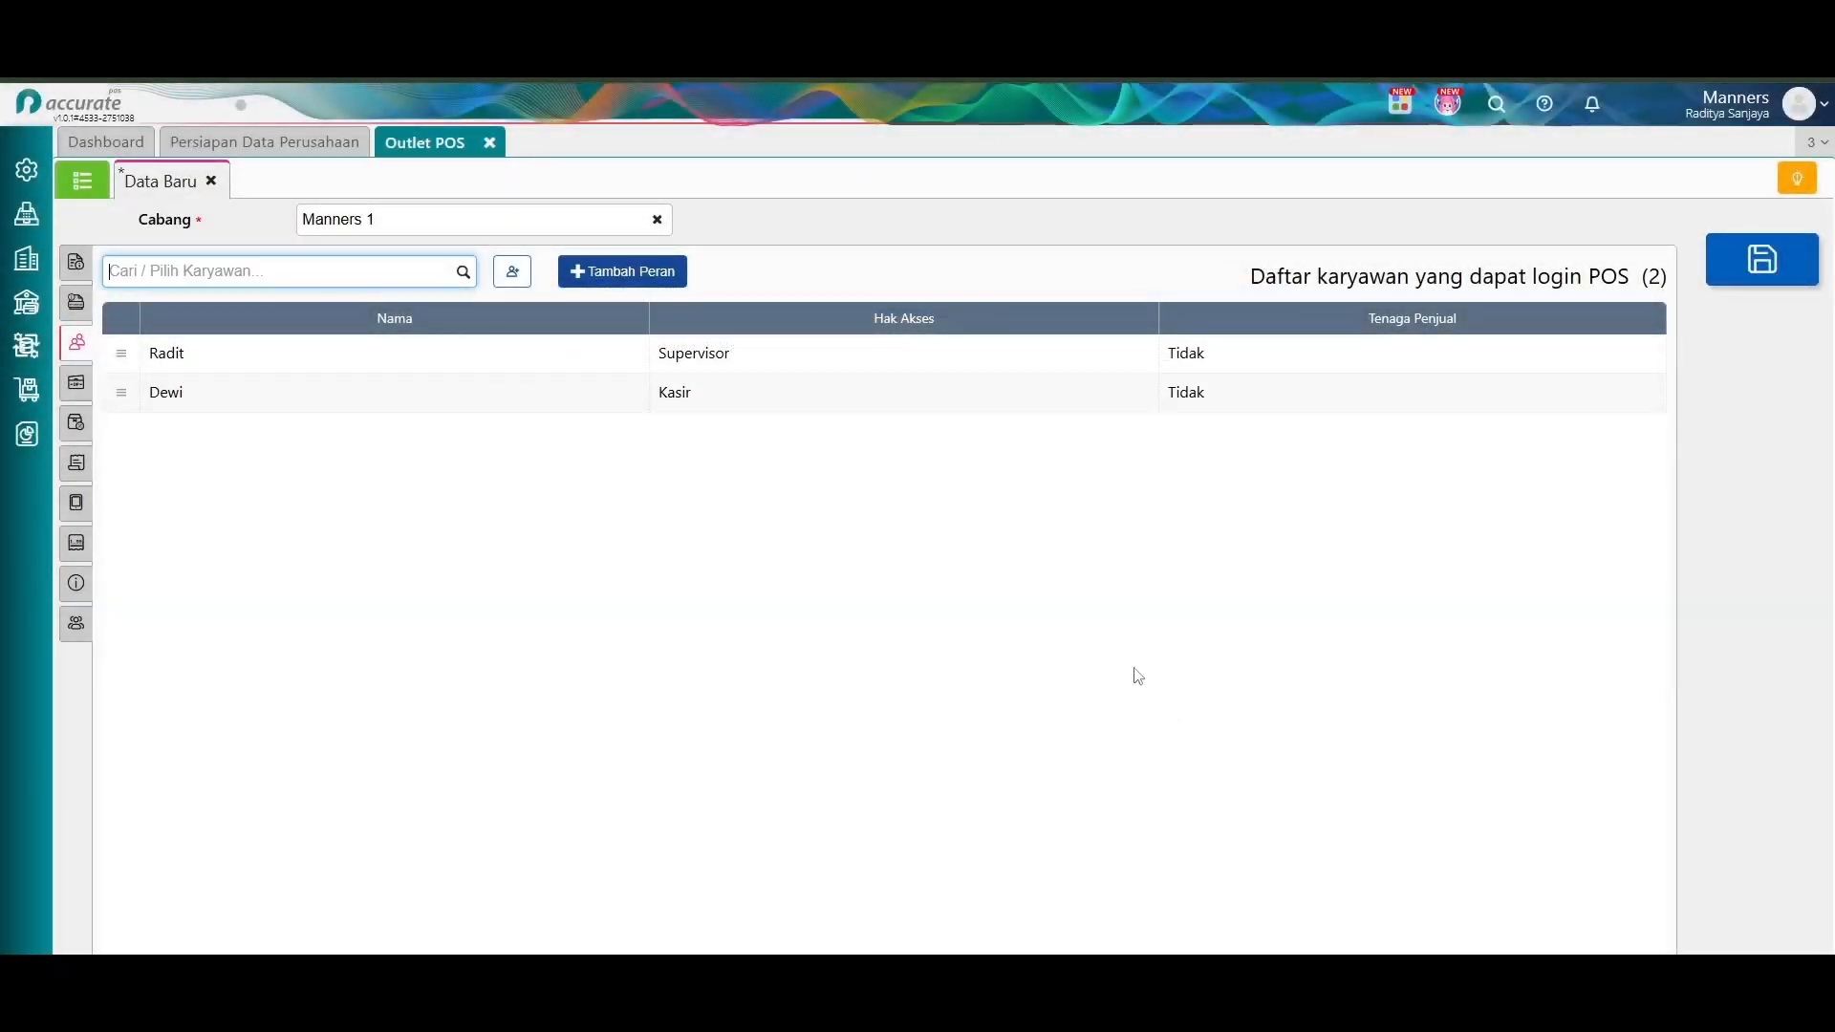
Grant the Kasir employee role the Mengakses Riwayat Transaksi right, save it, and close the blank new role record.
click(583, 271)
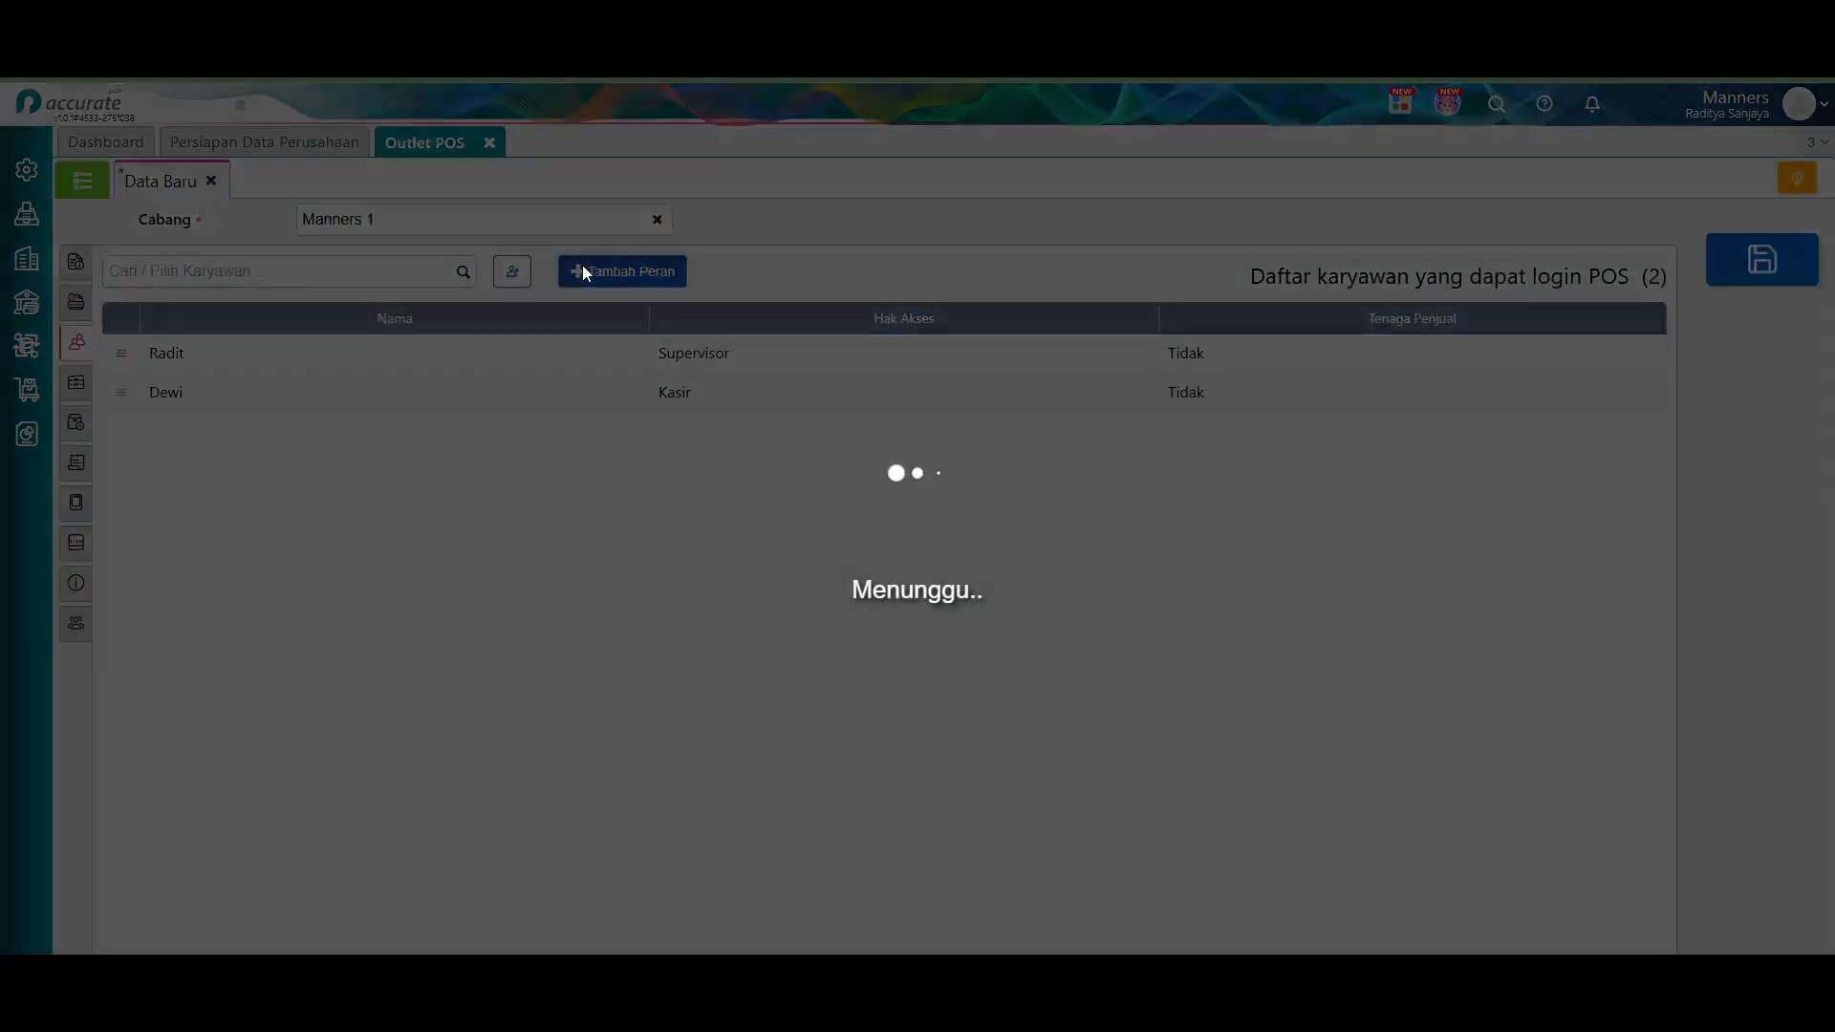
click(93, 184)
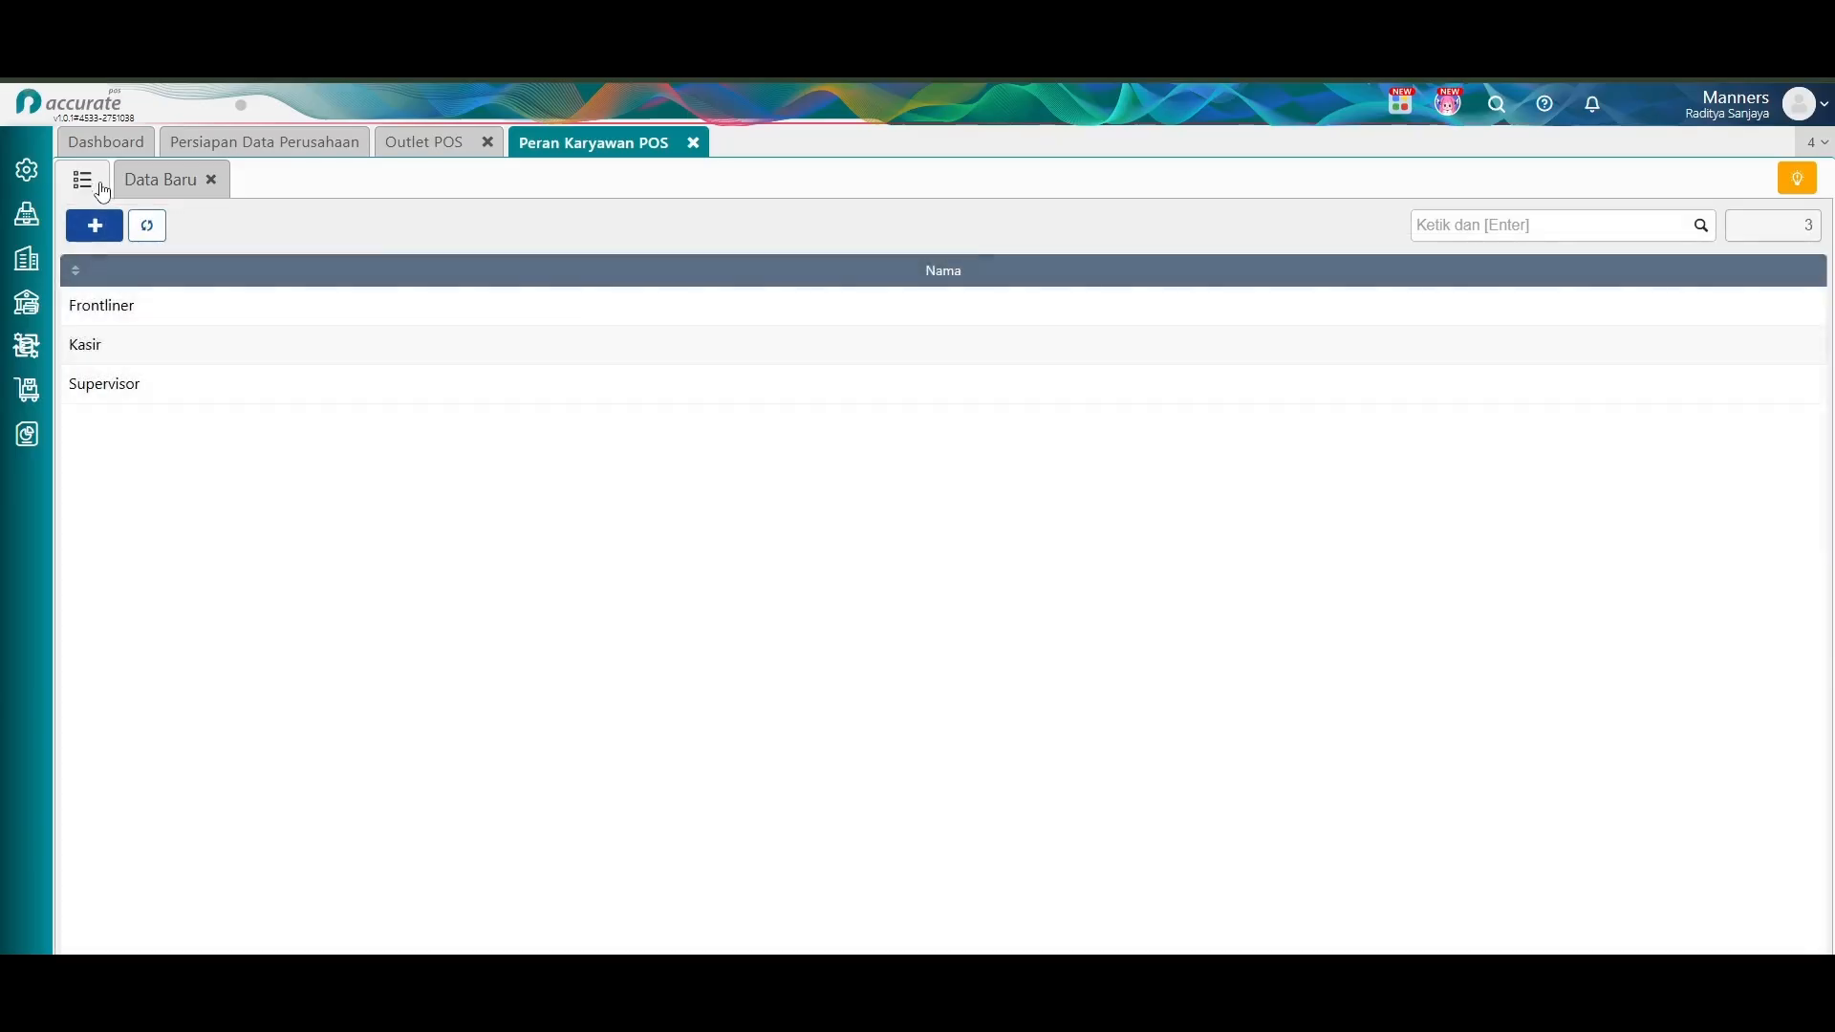
click(103, 334)
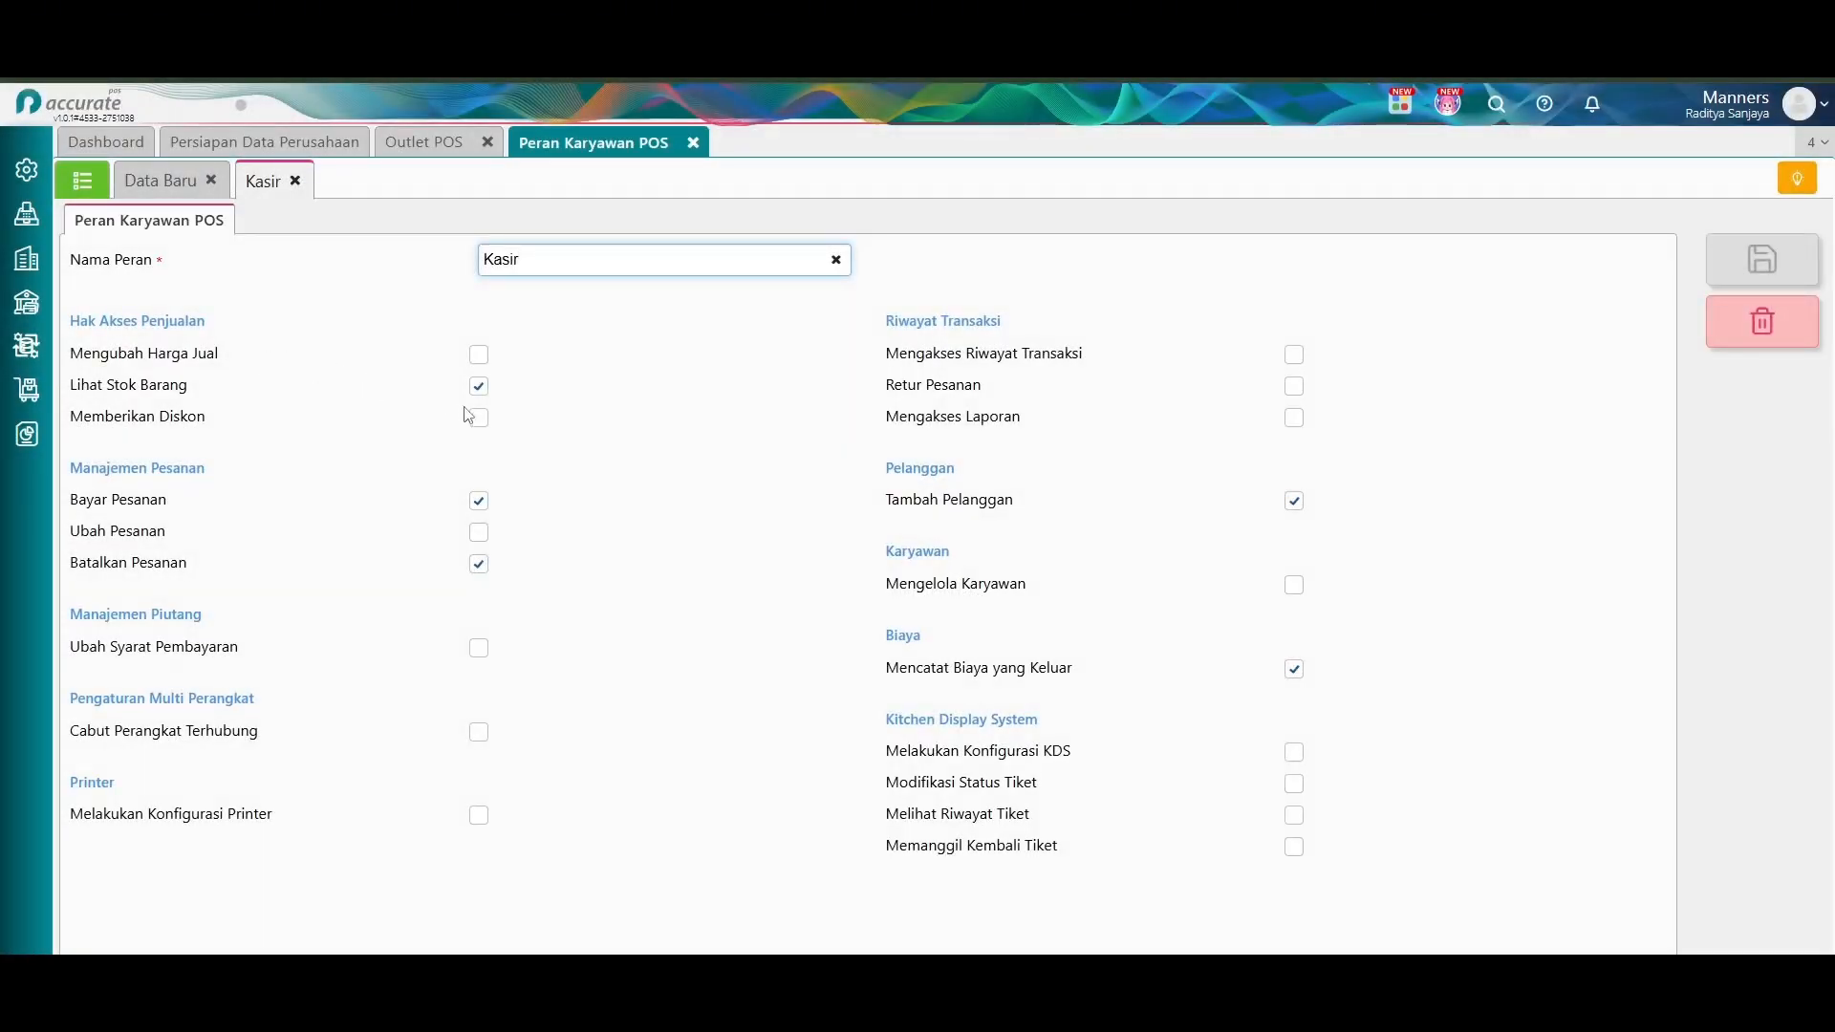
click(1294, 356)
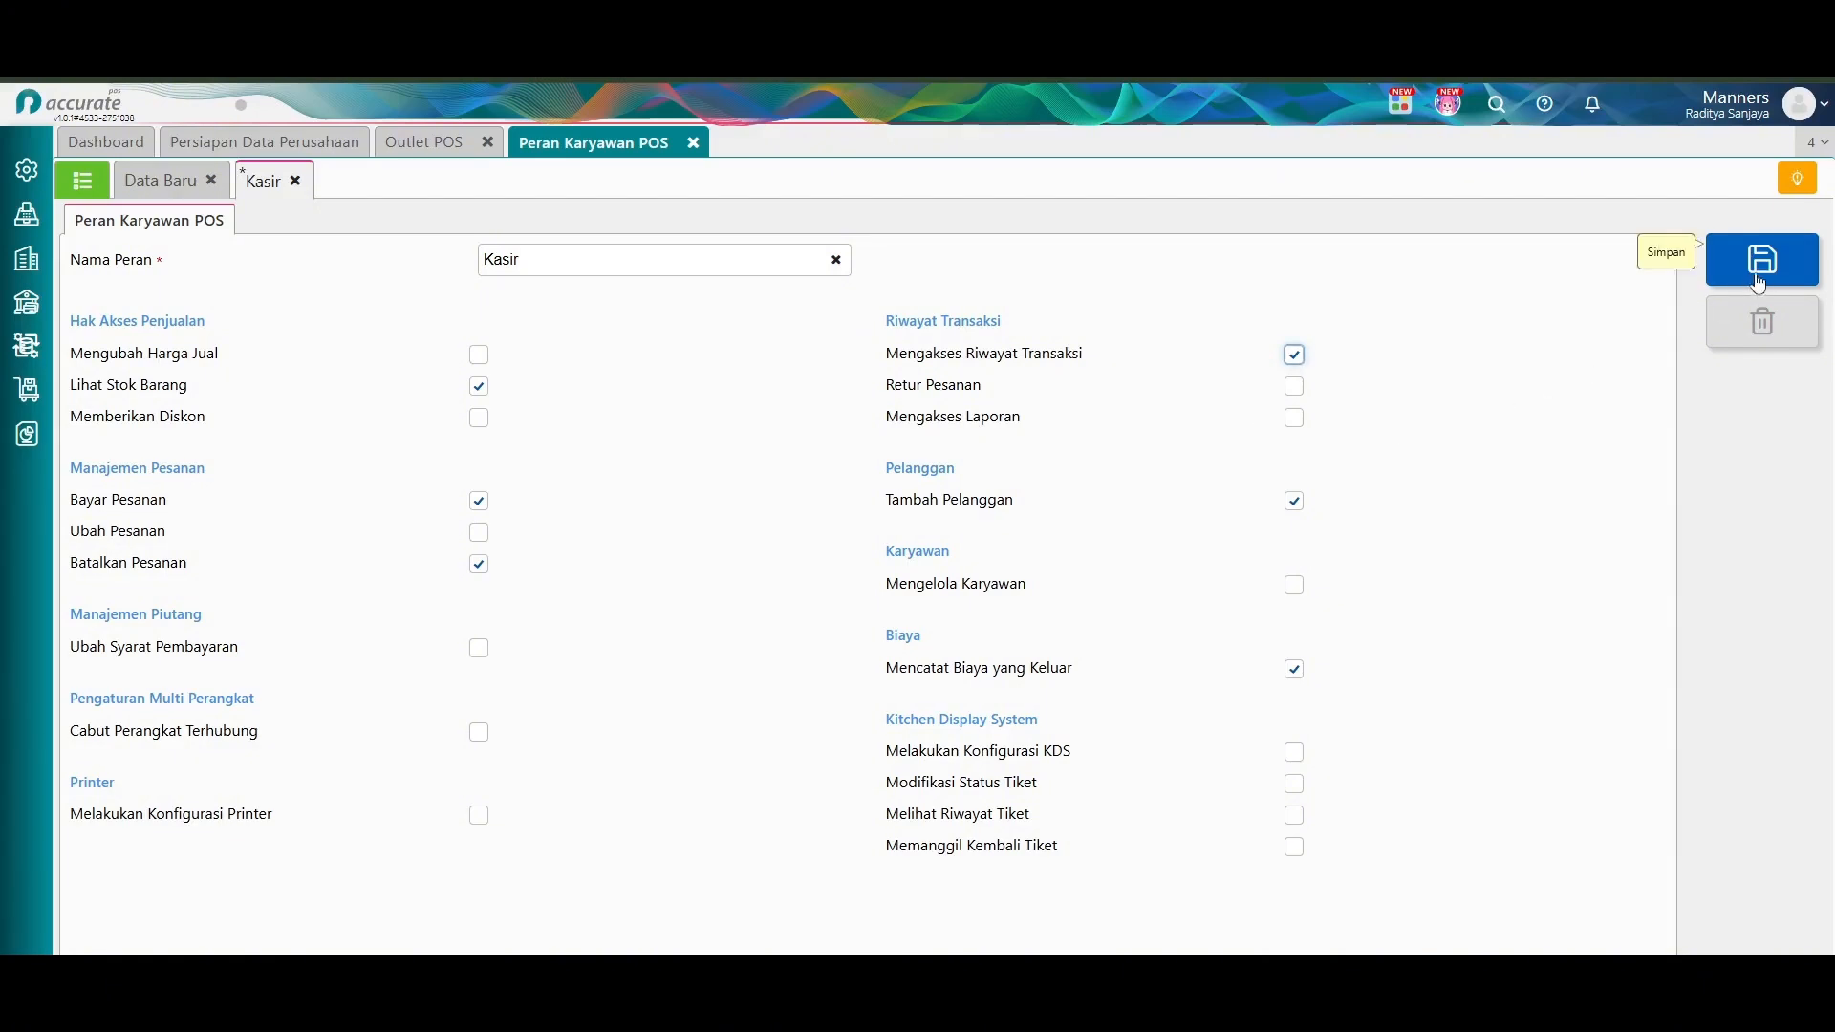
click(1764, 274)
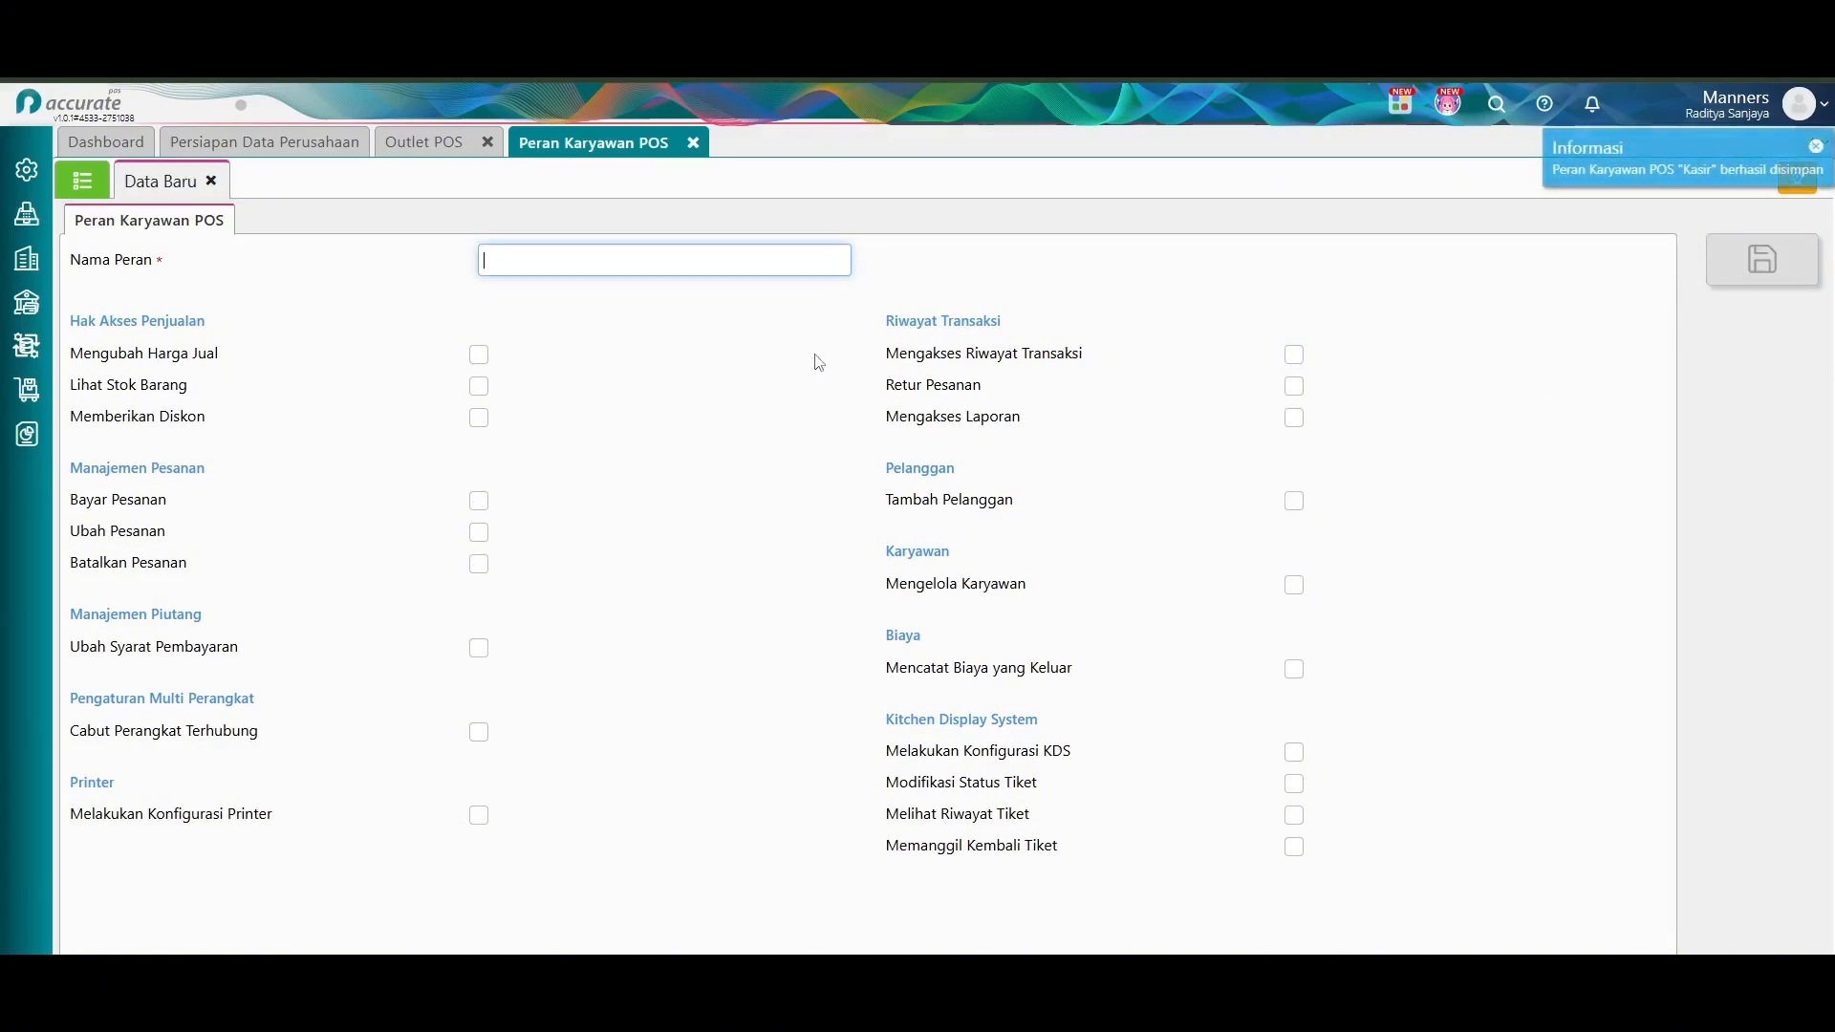
click(211, 181)
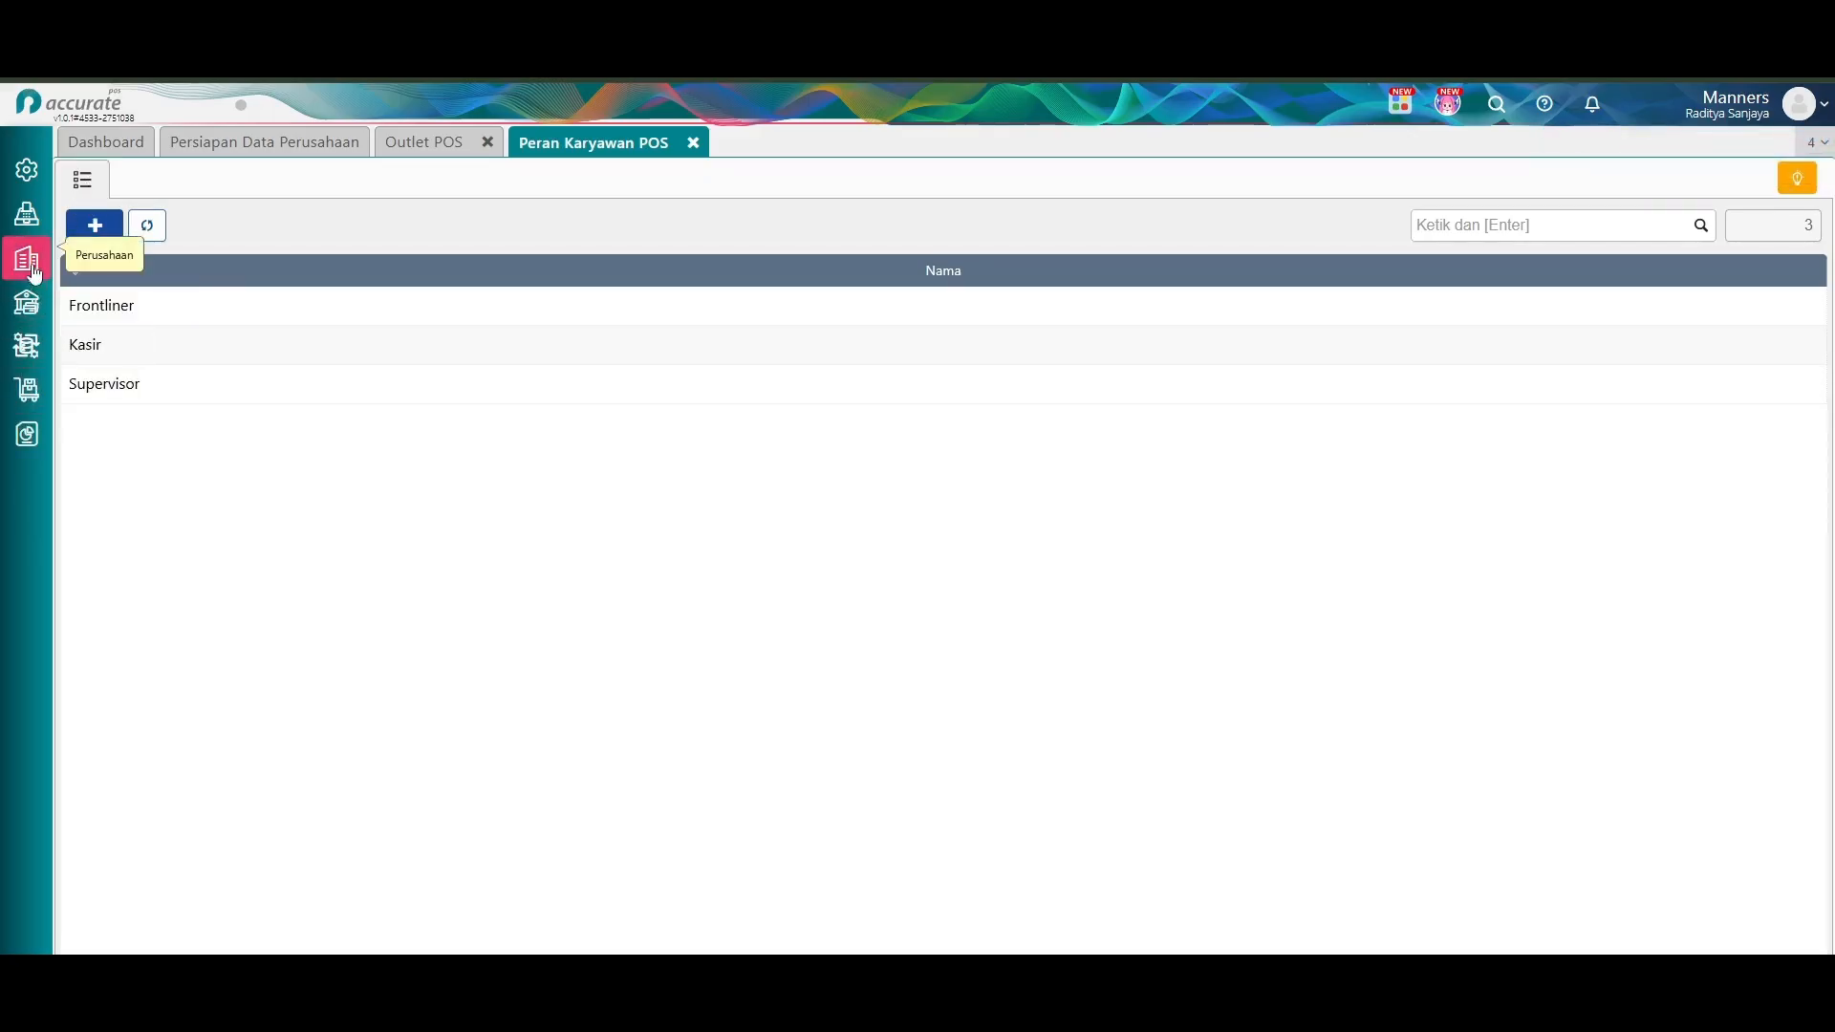
Add a non-cash payment account to the outlet with type Non-Tunai Lainnya, name Transfer Bank and bank account Bank Central Asia.
click(406, 145)
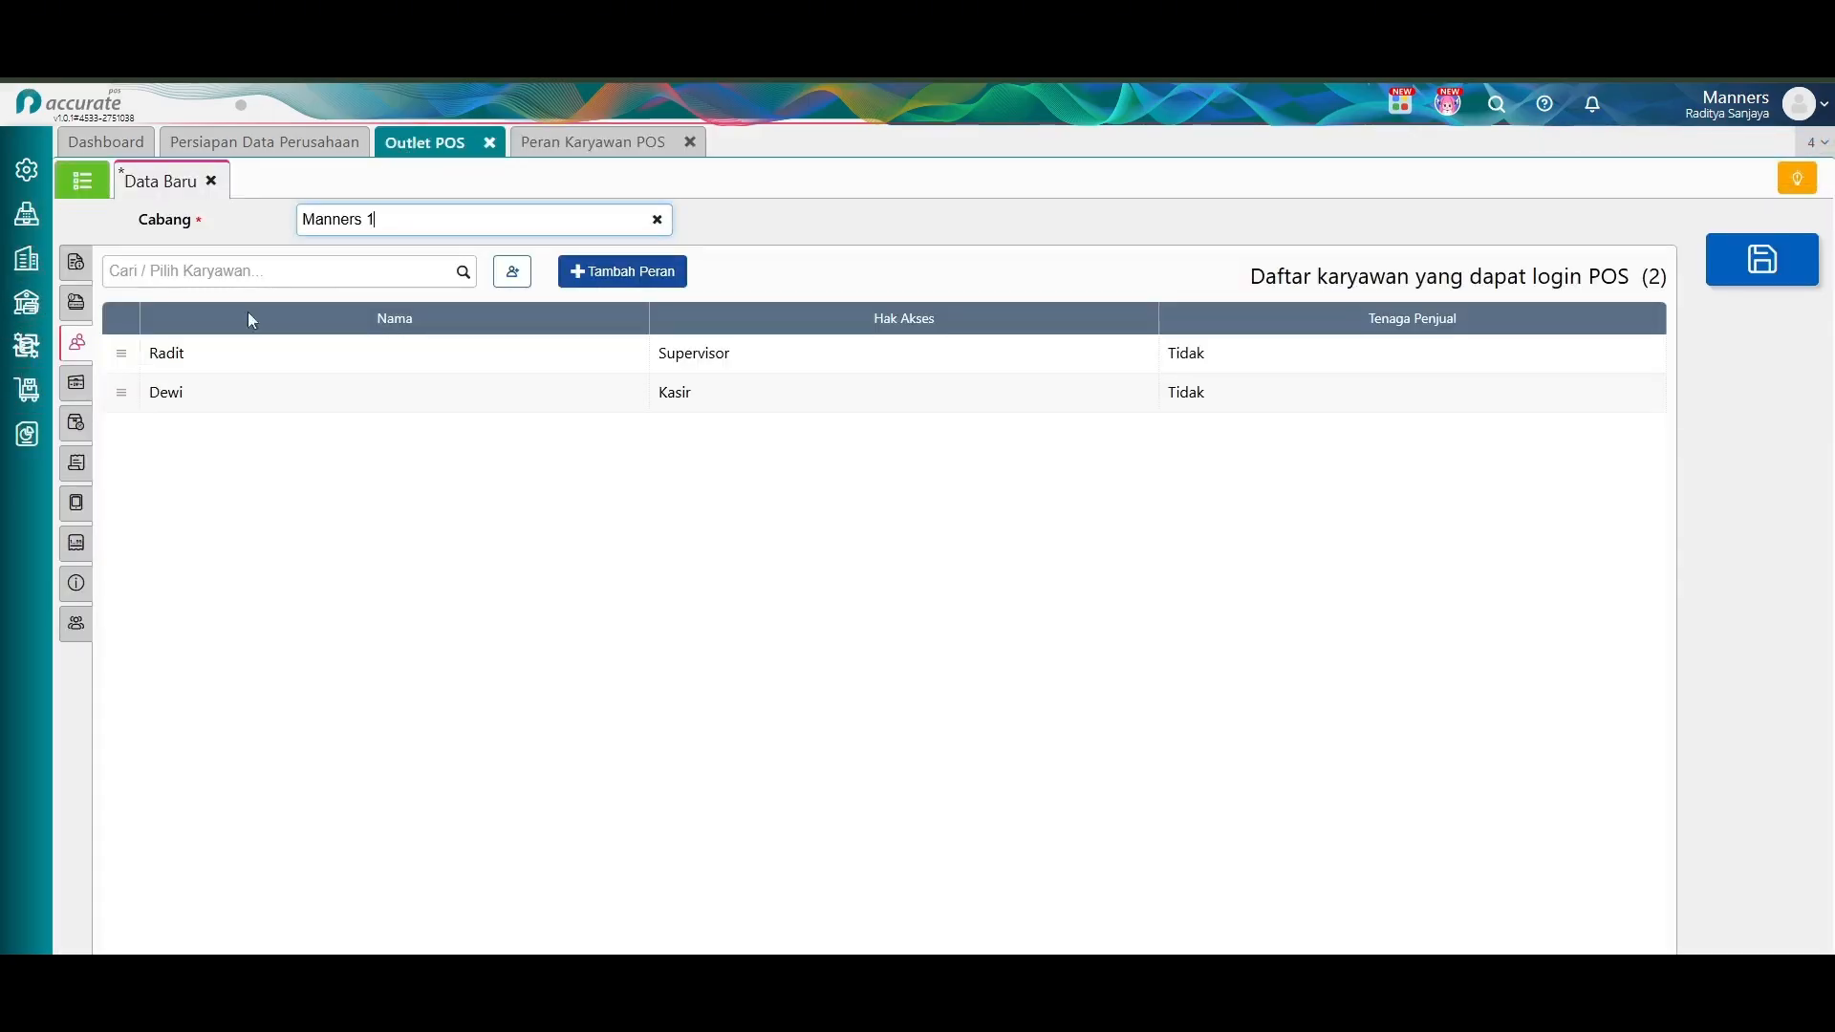
click(77, 382)
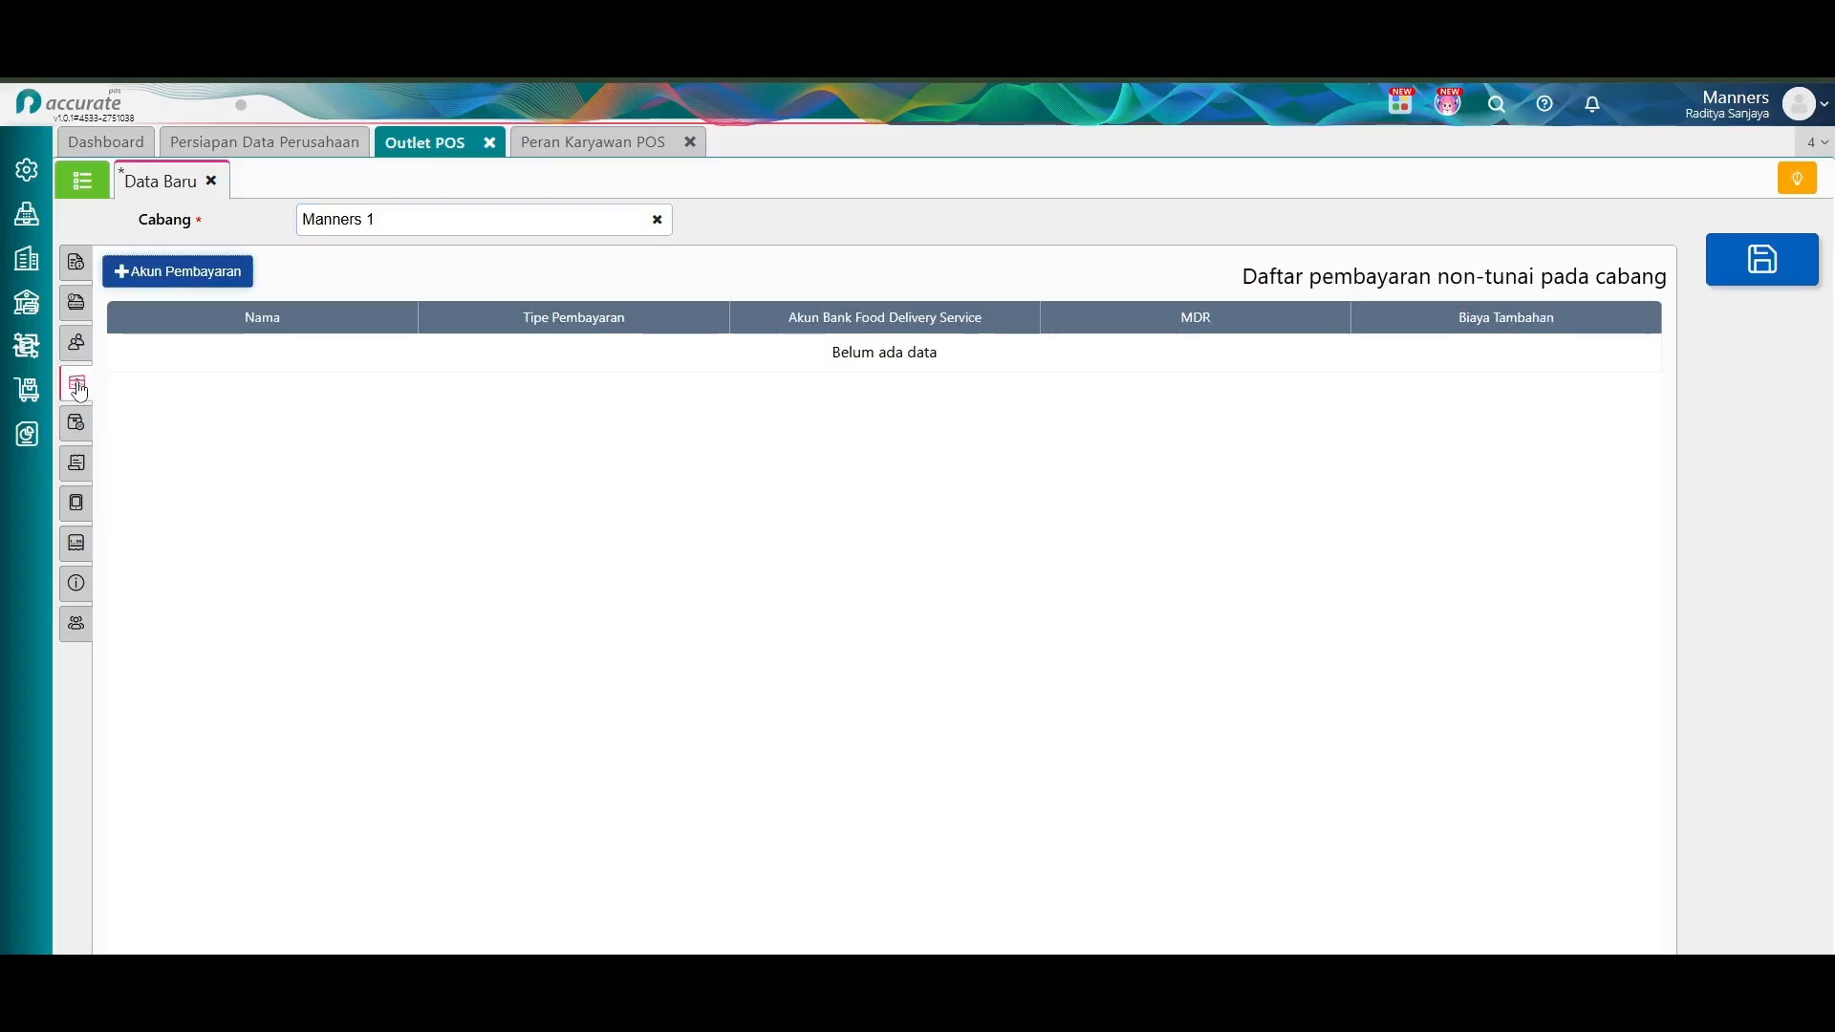
click(229, 275)
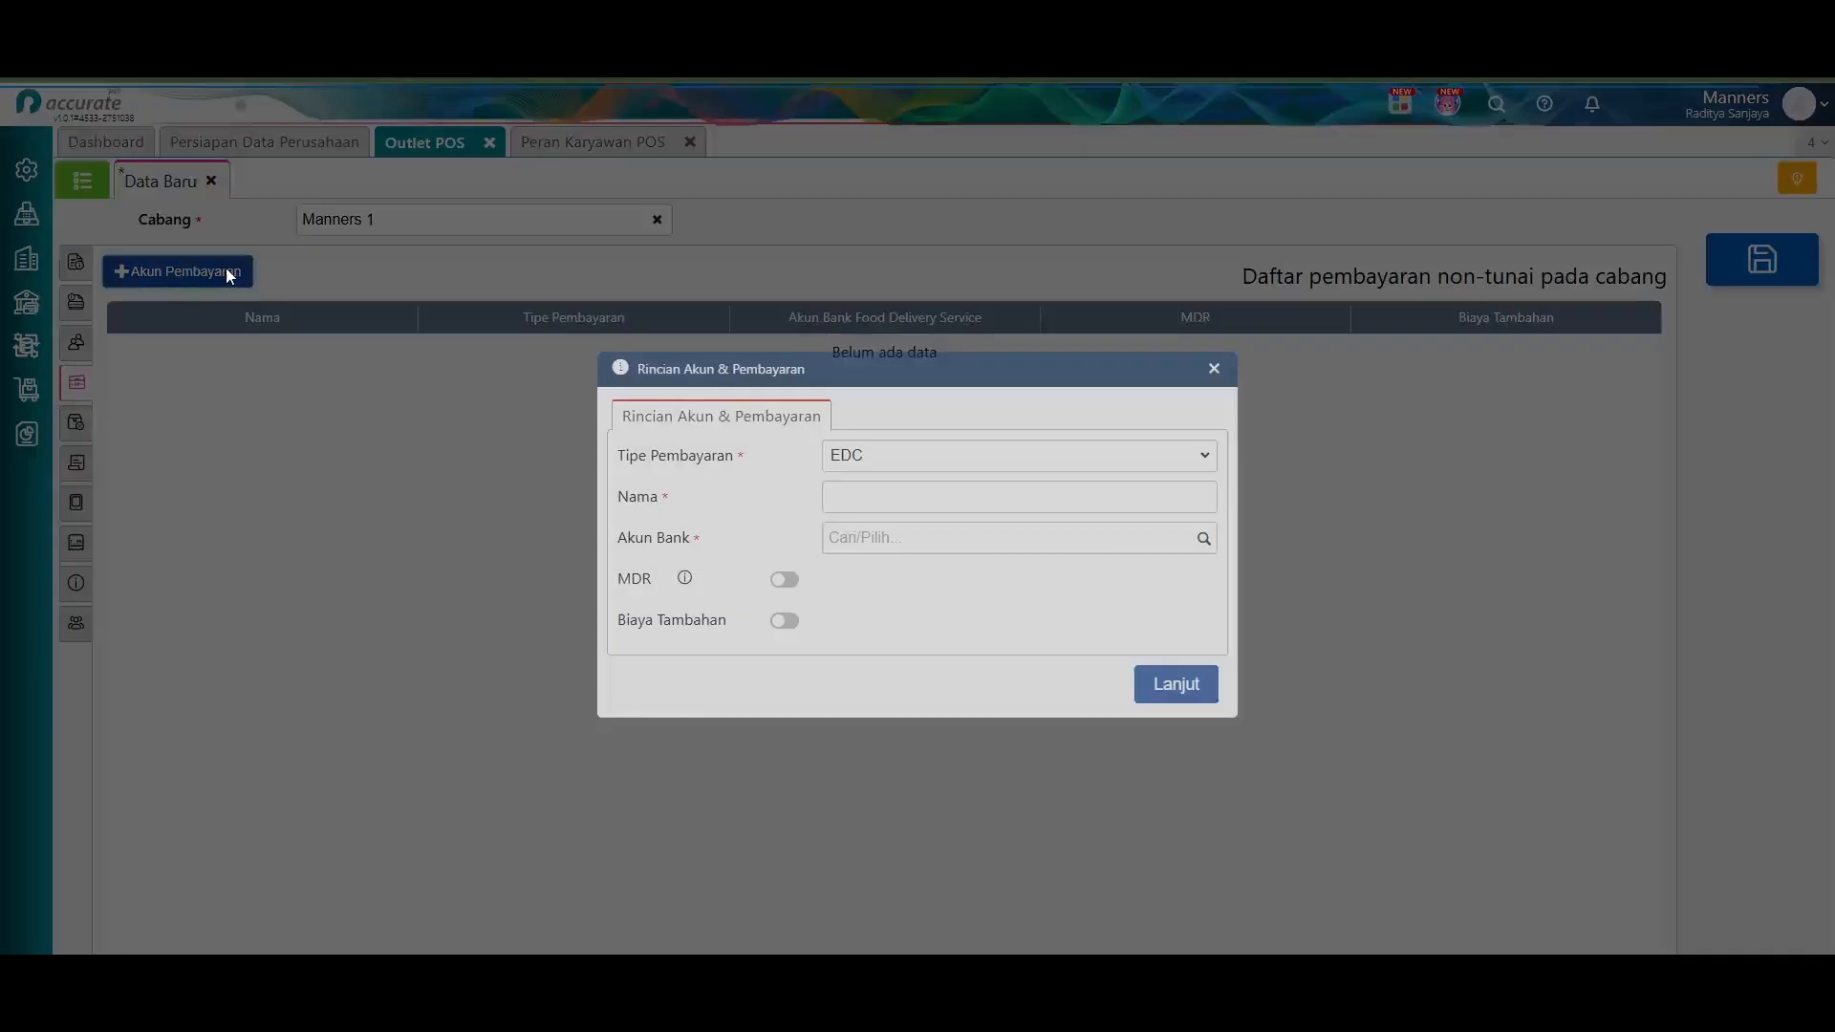
click(934, 458)
click(901, 531)
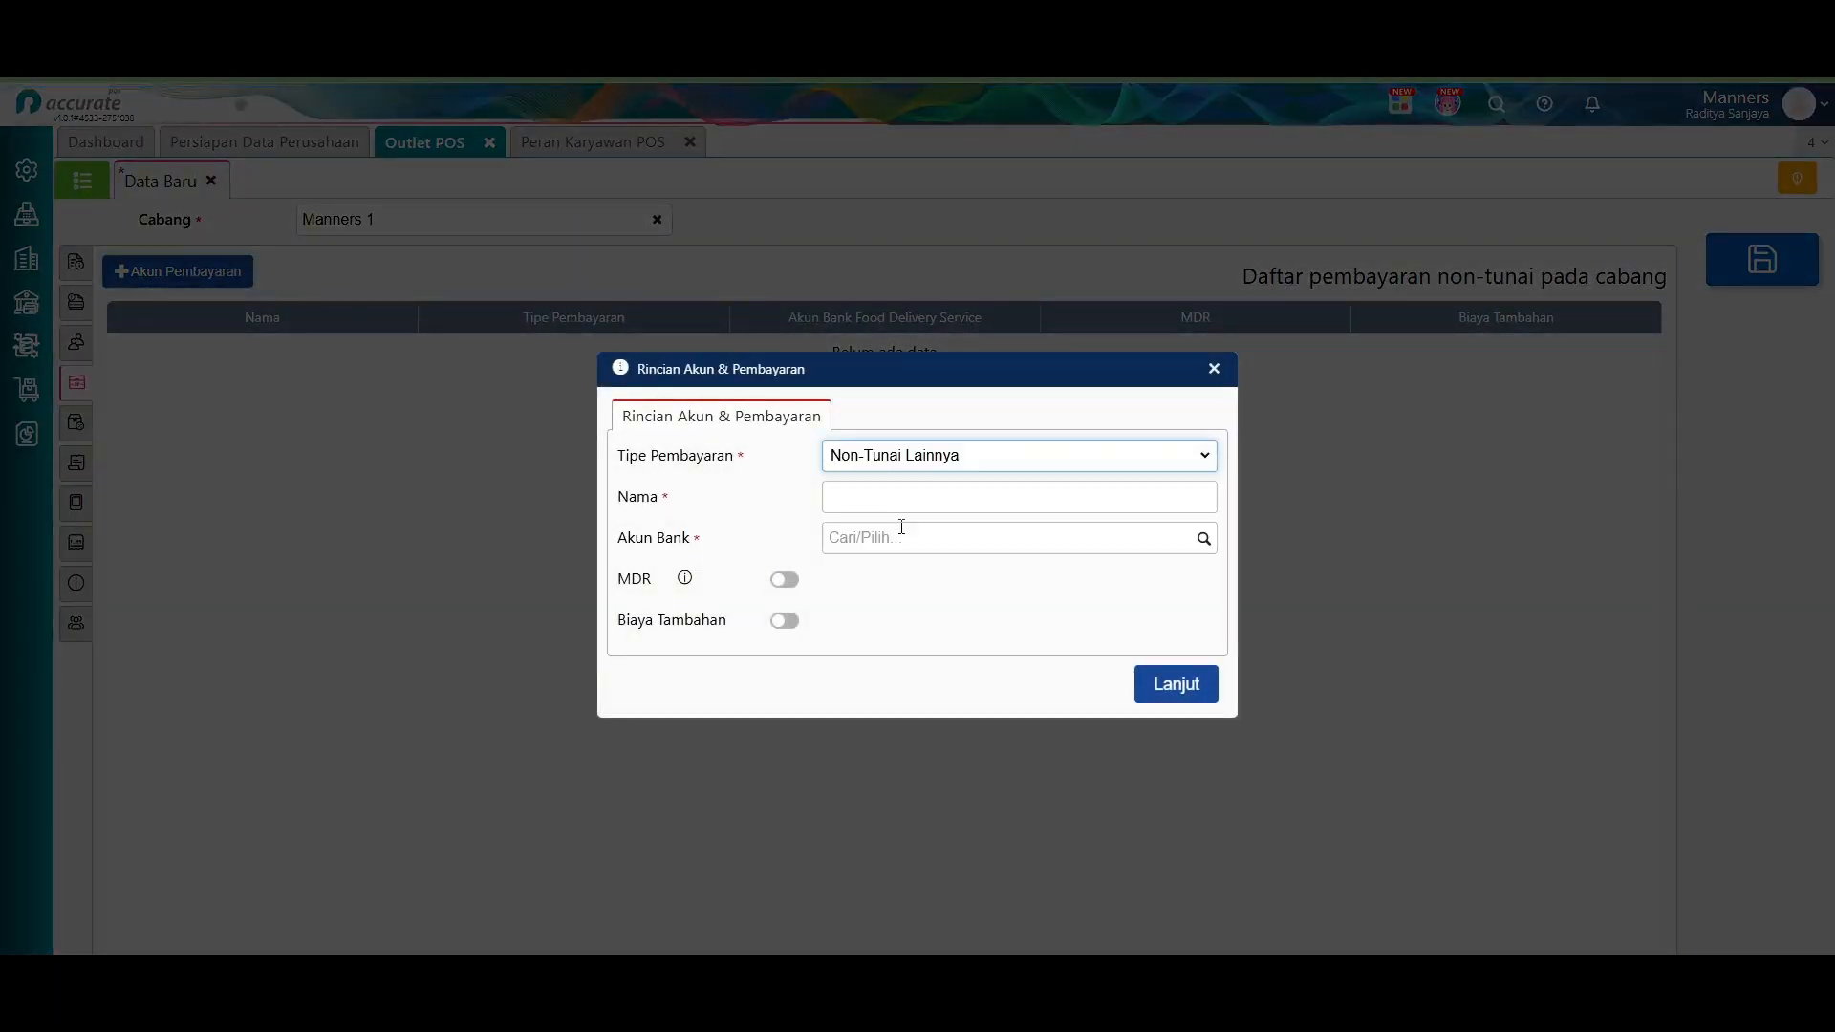
click(1104, 503)
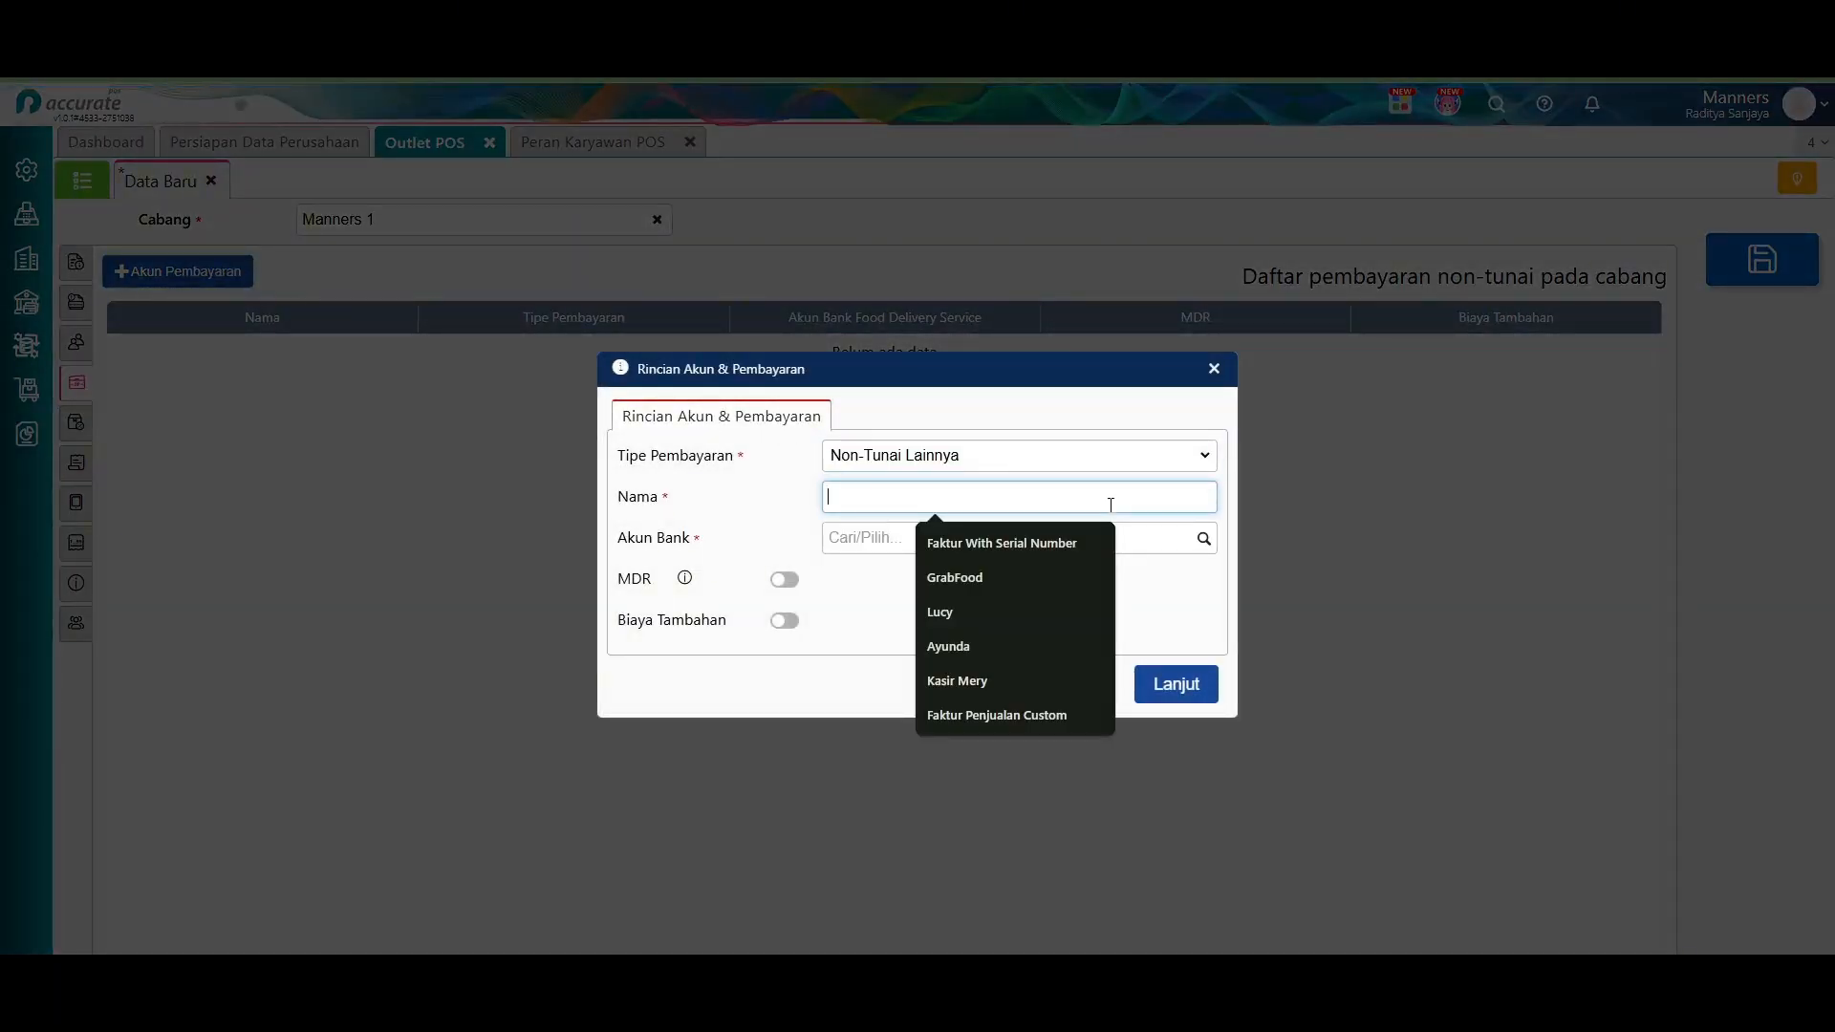
text(Transfer Bank)
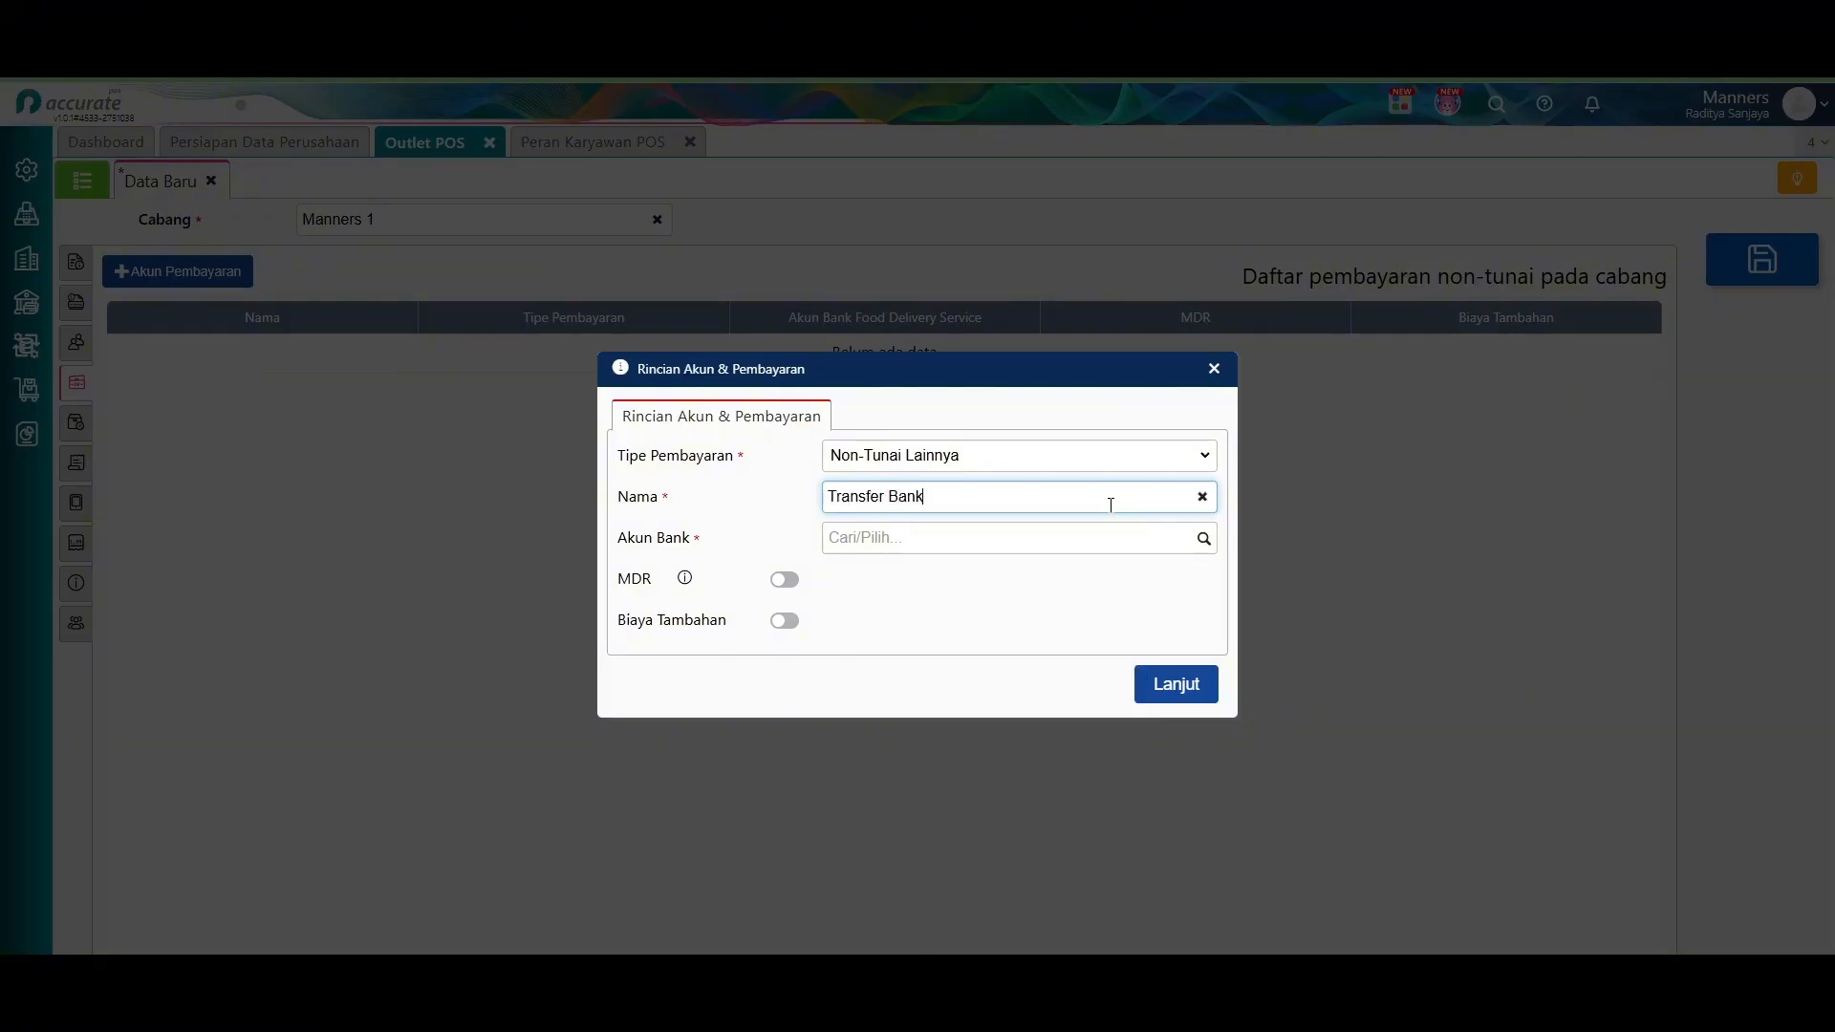
click(1200, 537)
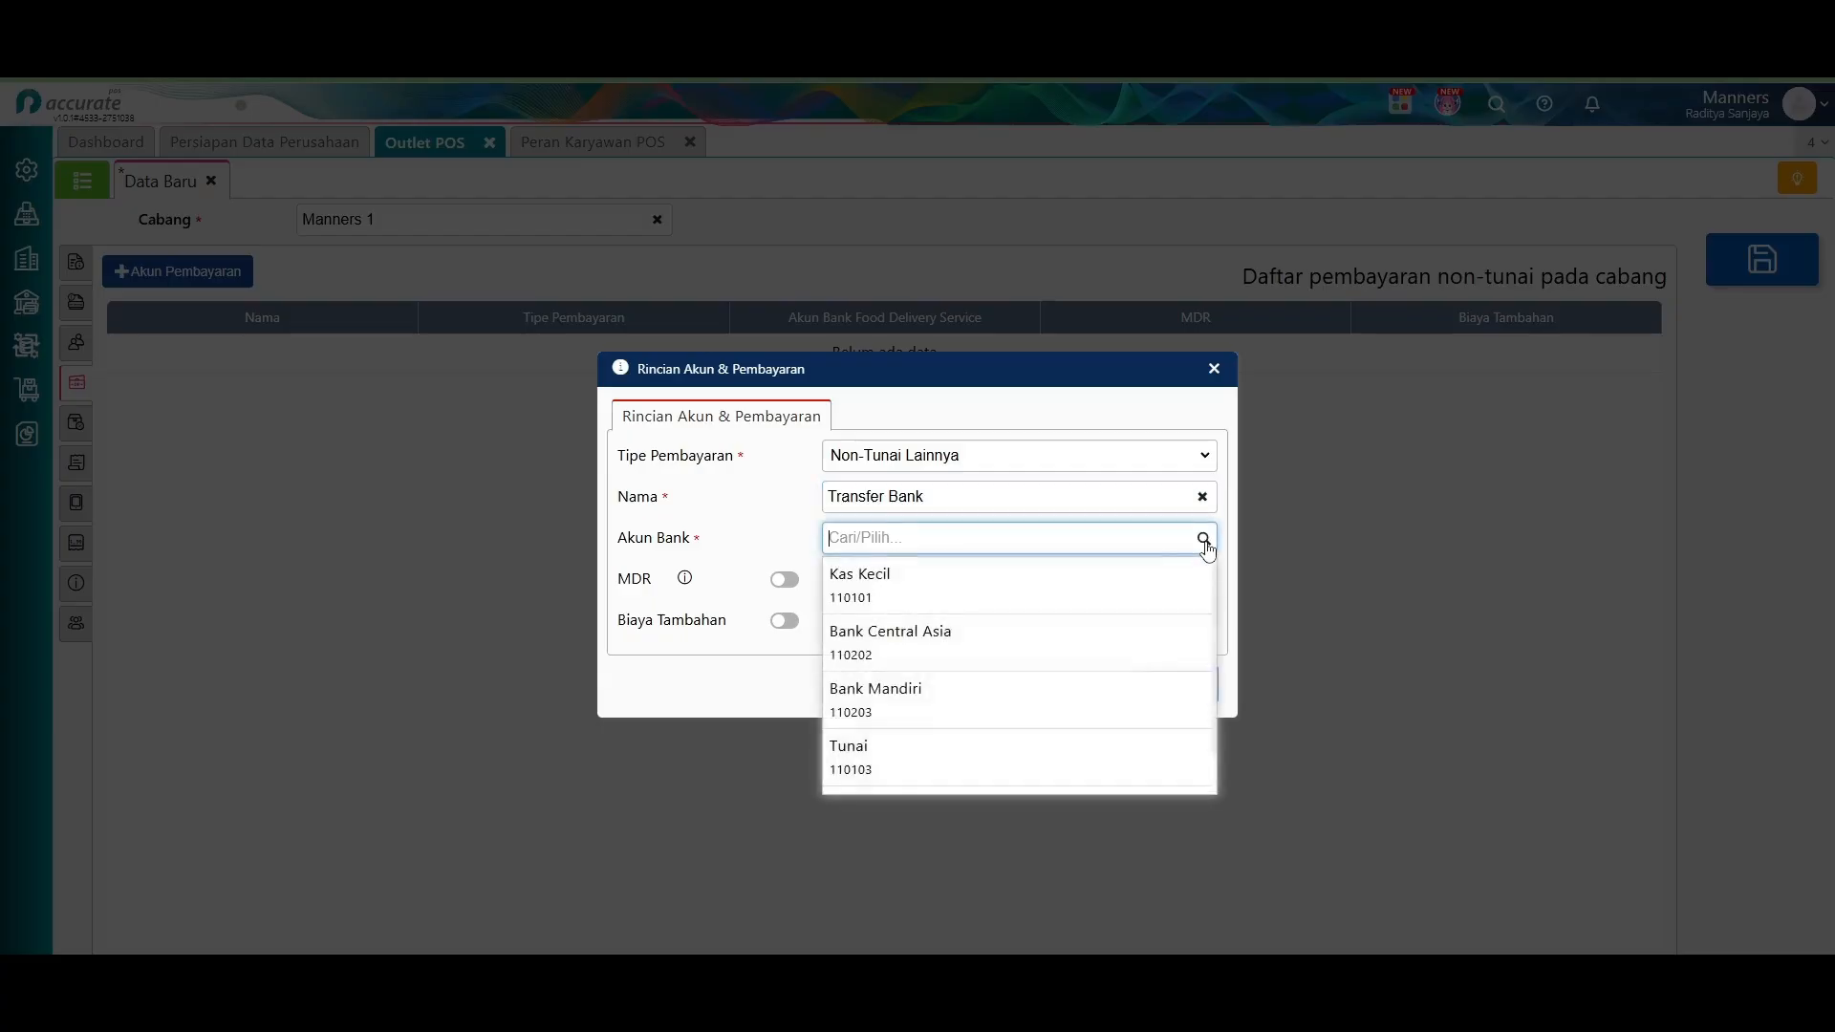
click(1029, 647)
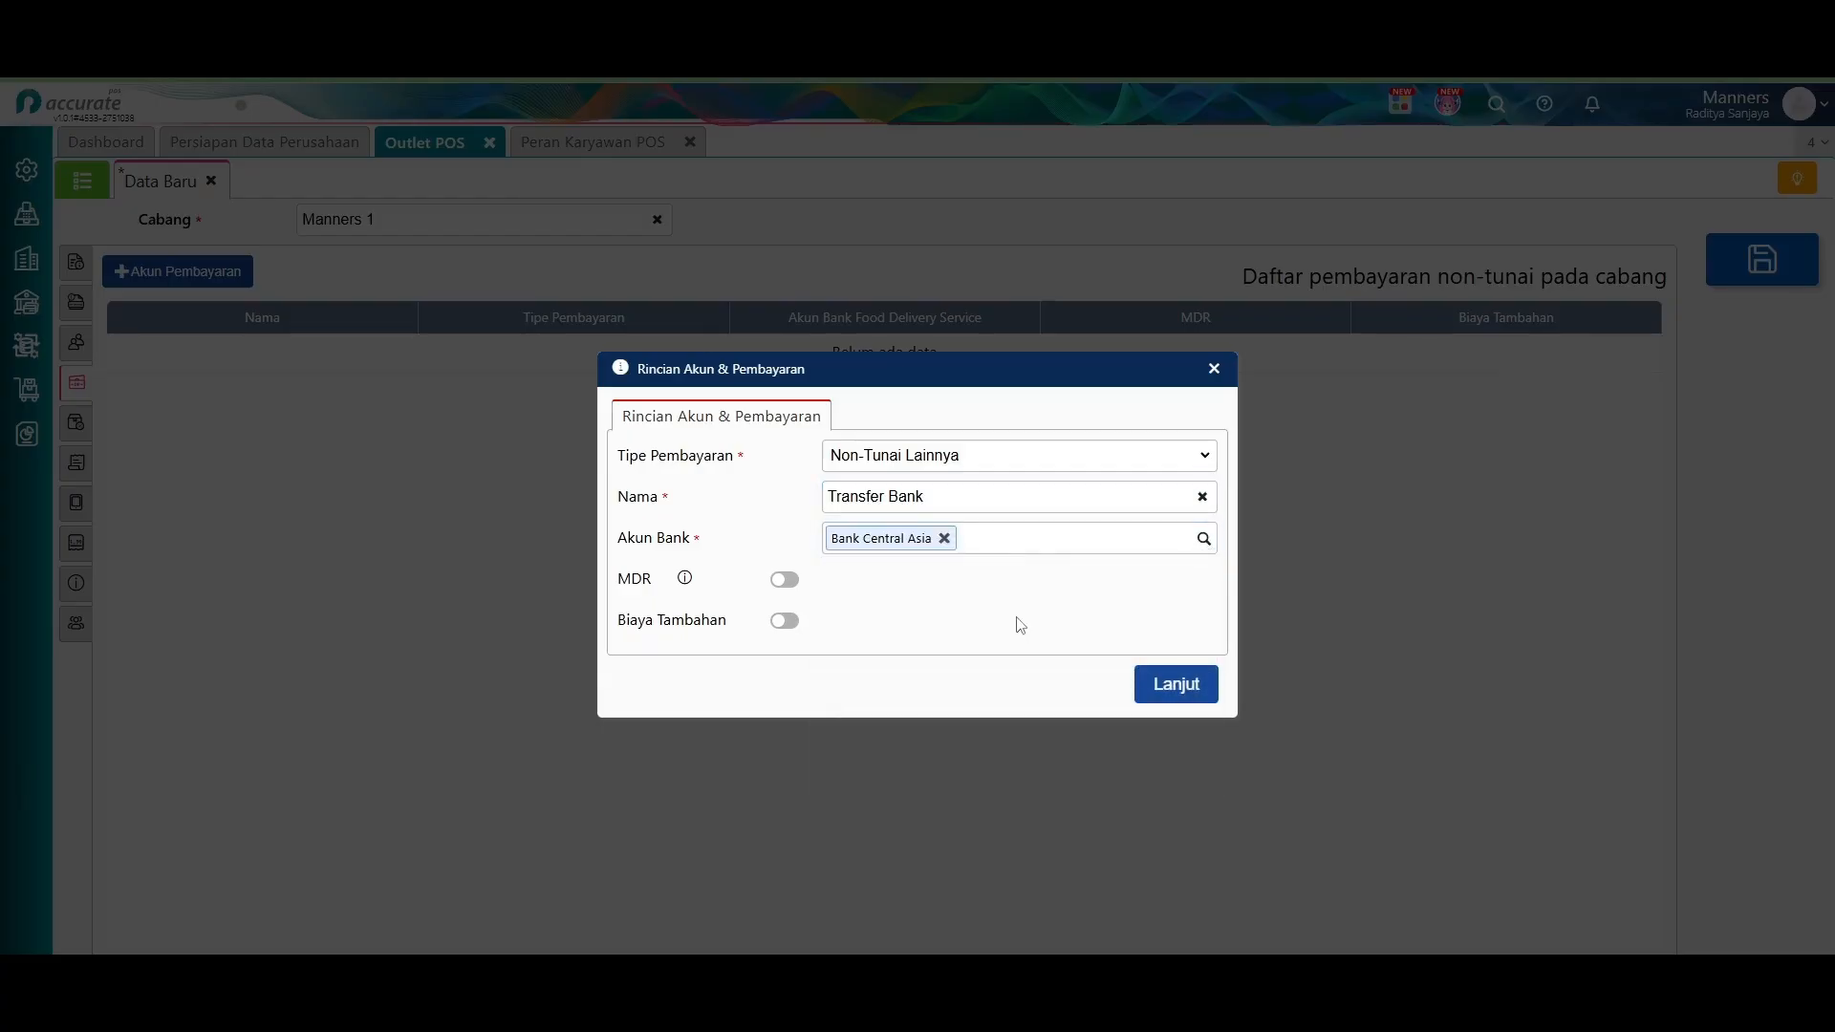
click(1172, 686)
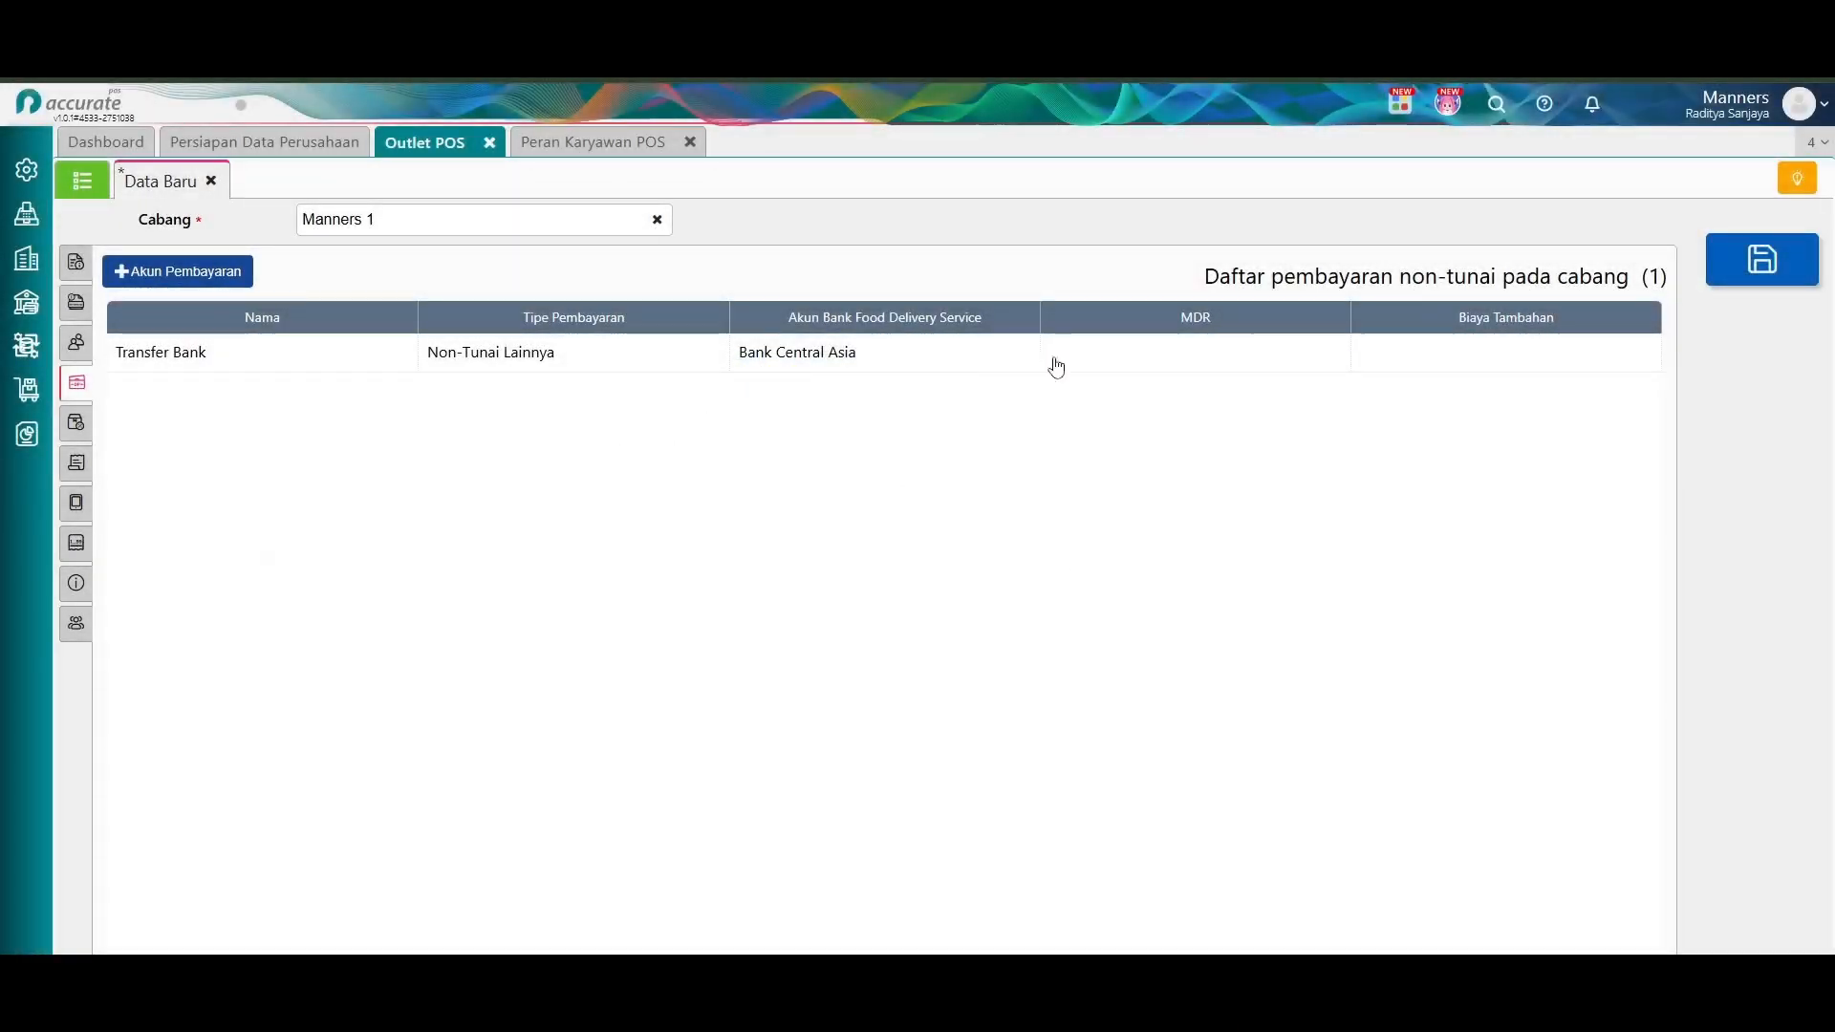
Add the MAKANAN item category to the outlet's sellable categories with the Utama warehouse.
click(80, 423)
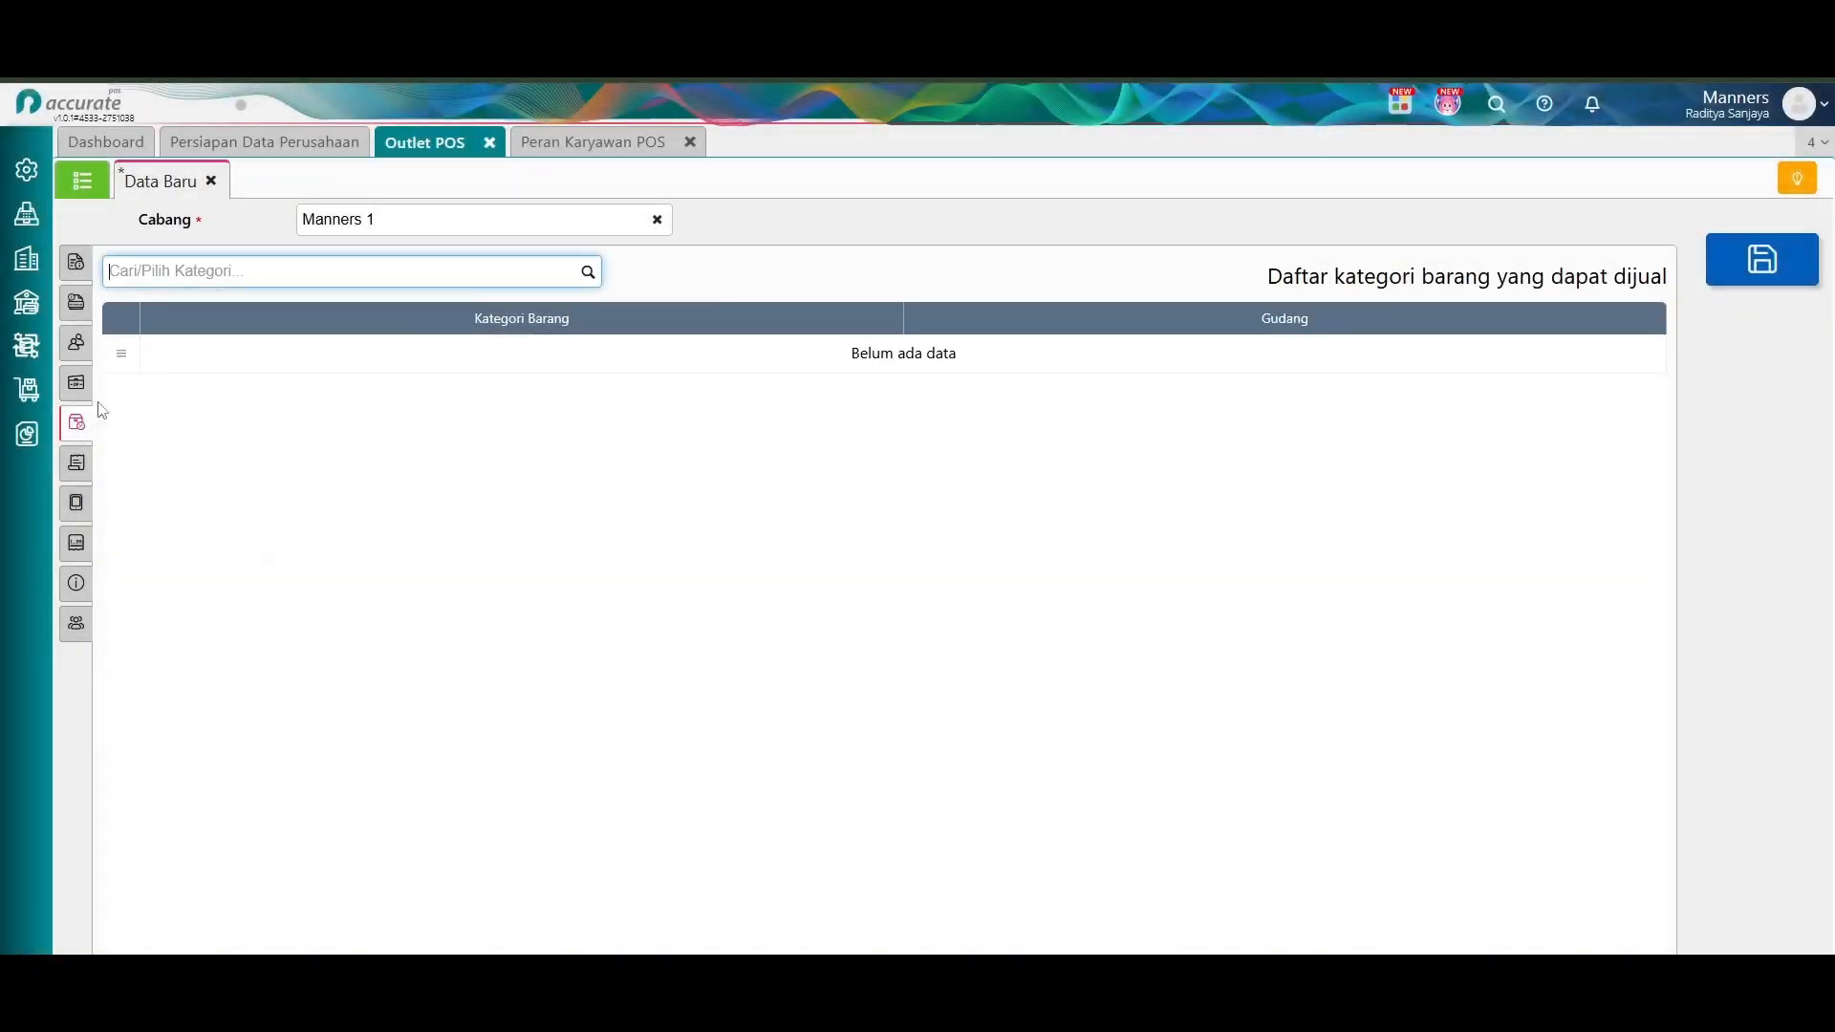
click(587, 277)
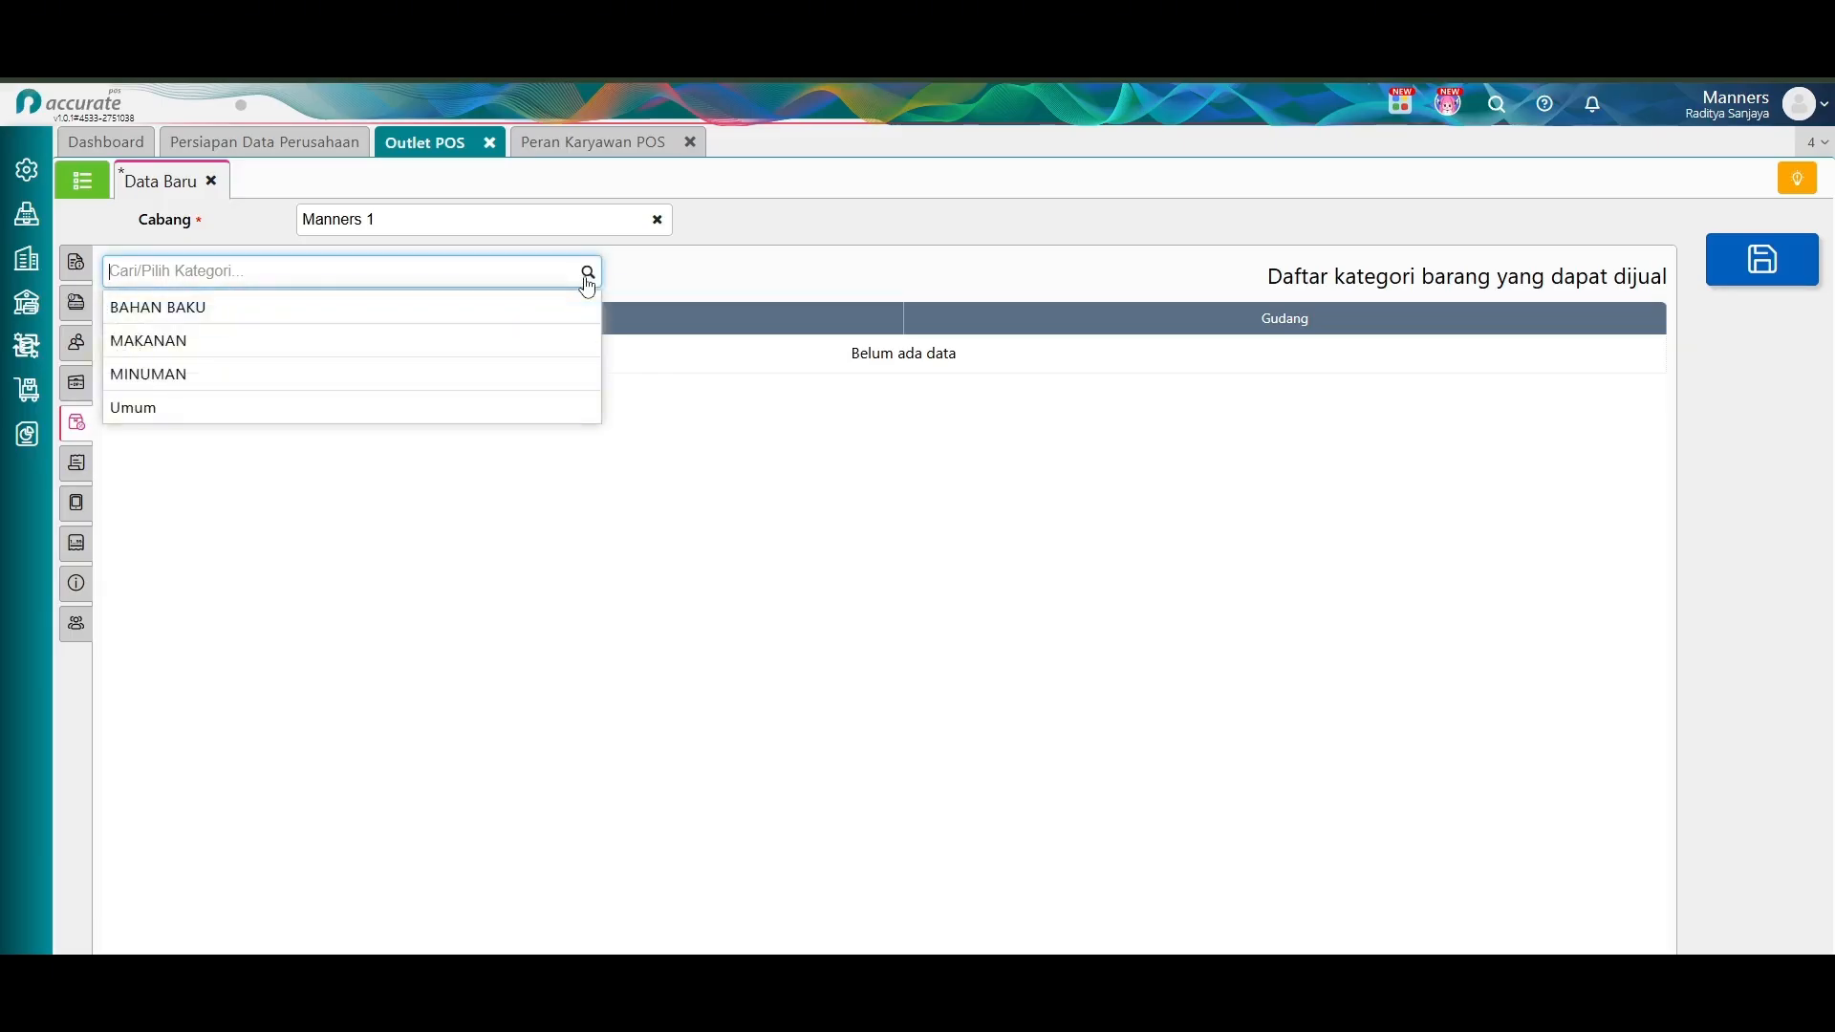
click(371, 346)
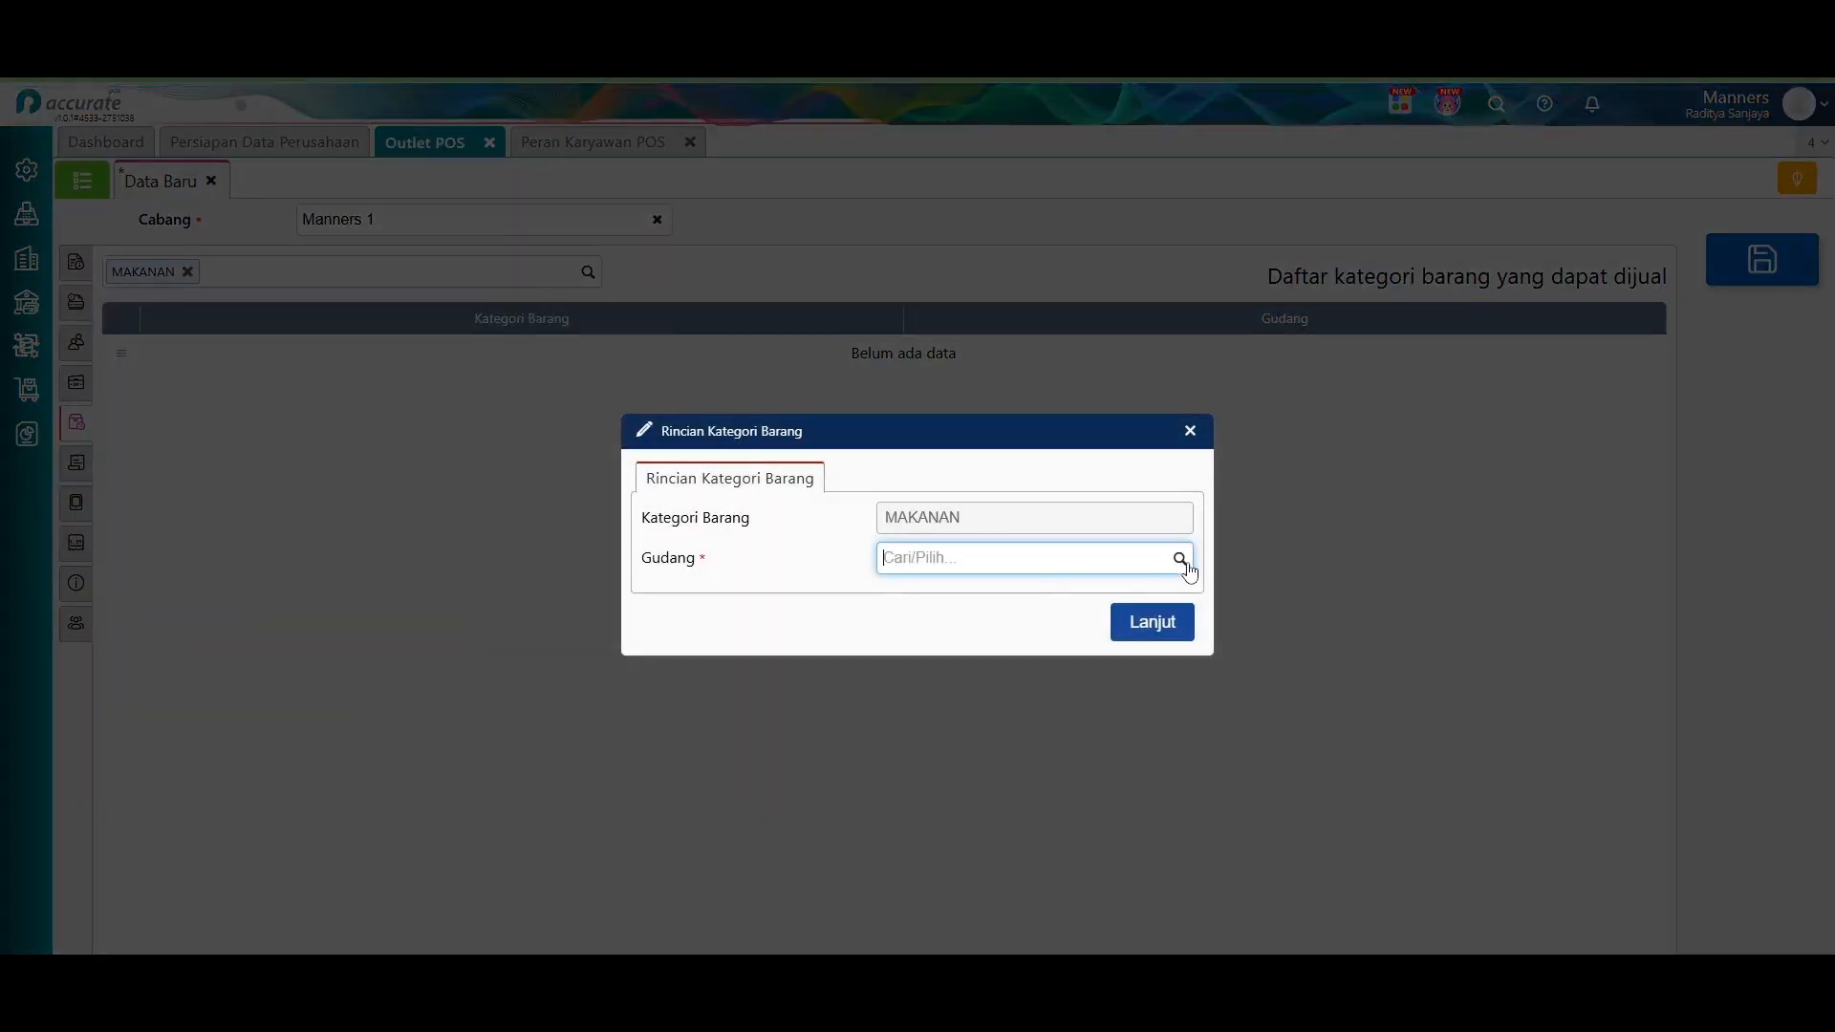
click(1186, 565)
click(999, 596)
click(1152, 622)
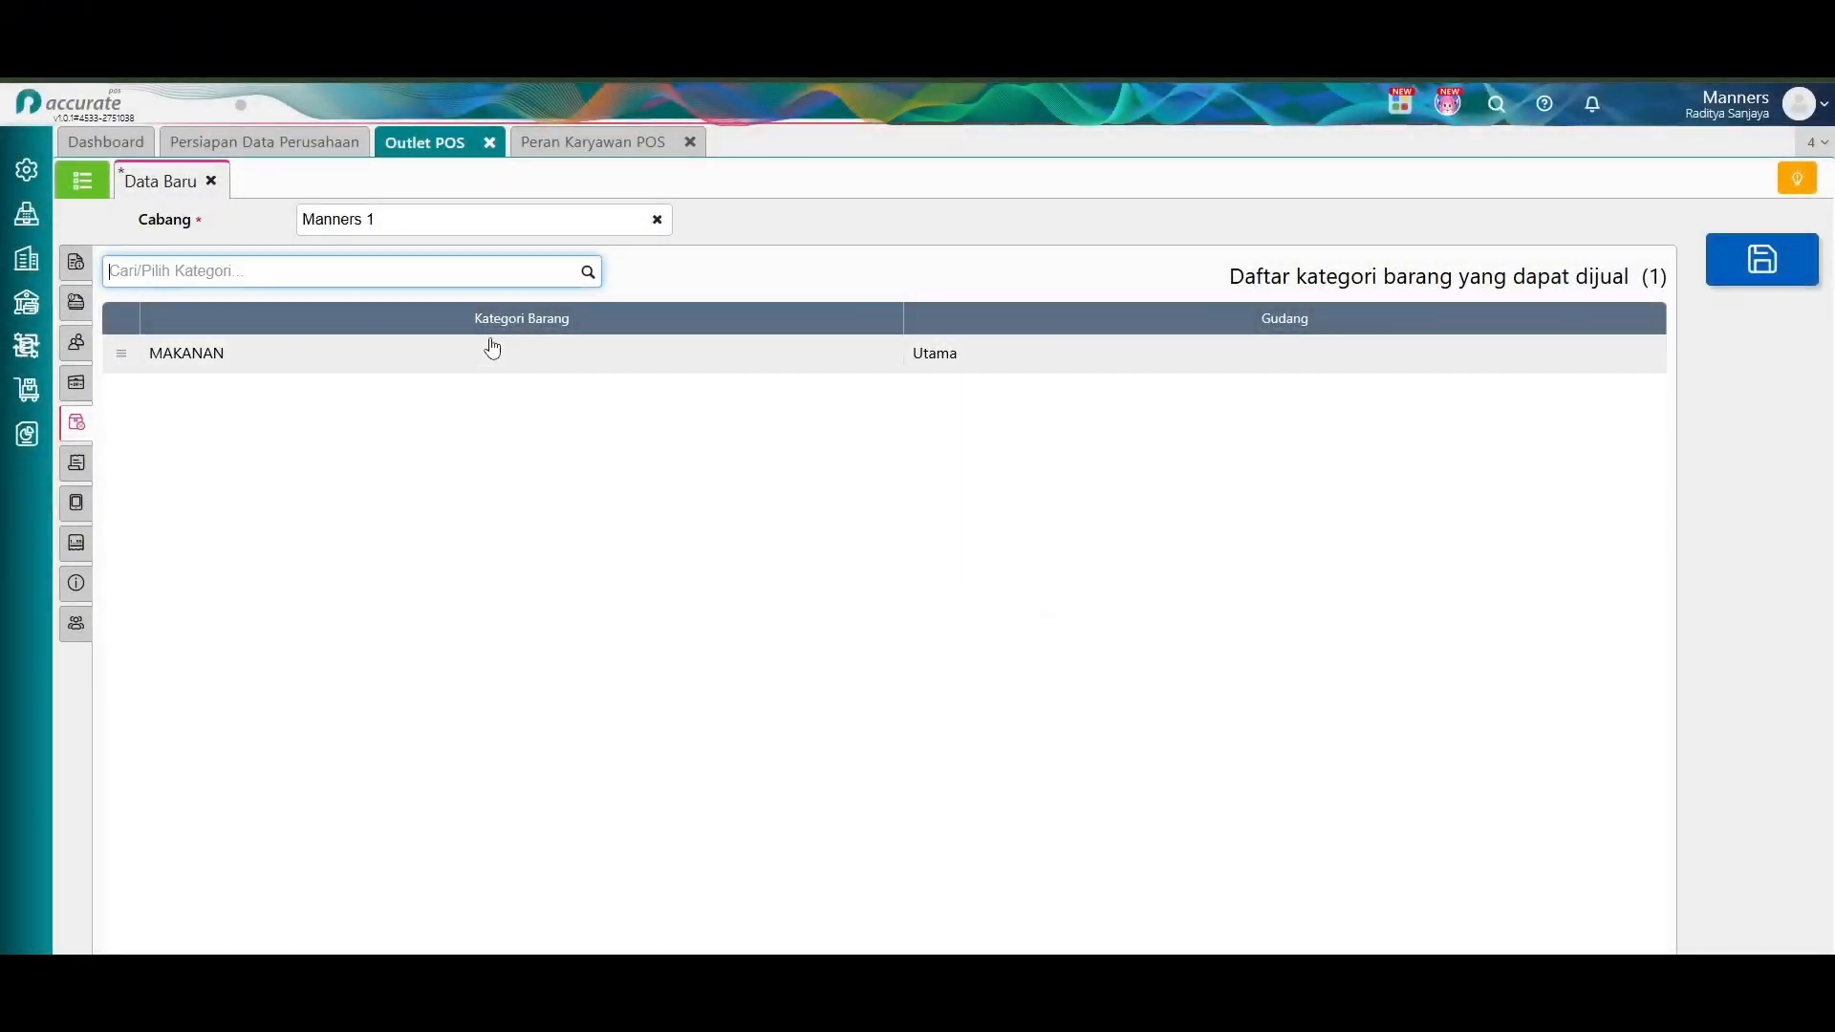
Add the MINUMAN item category to the outlet's sellable categories with the Utama warehouse.
click(588, 272)
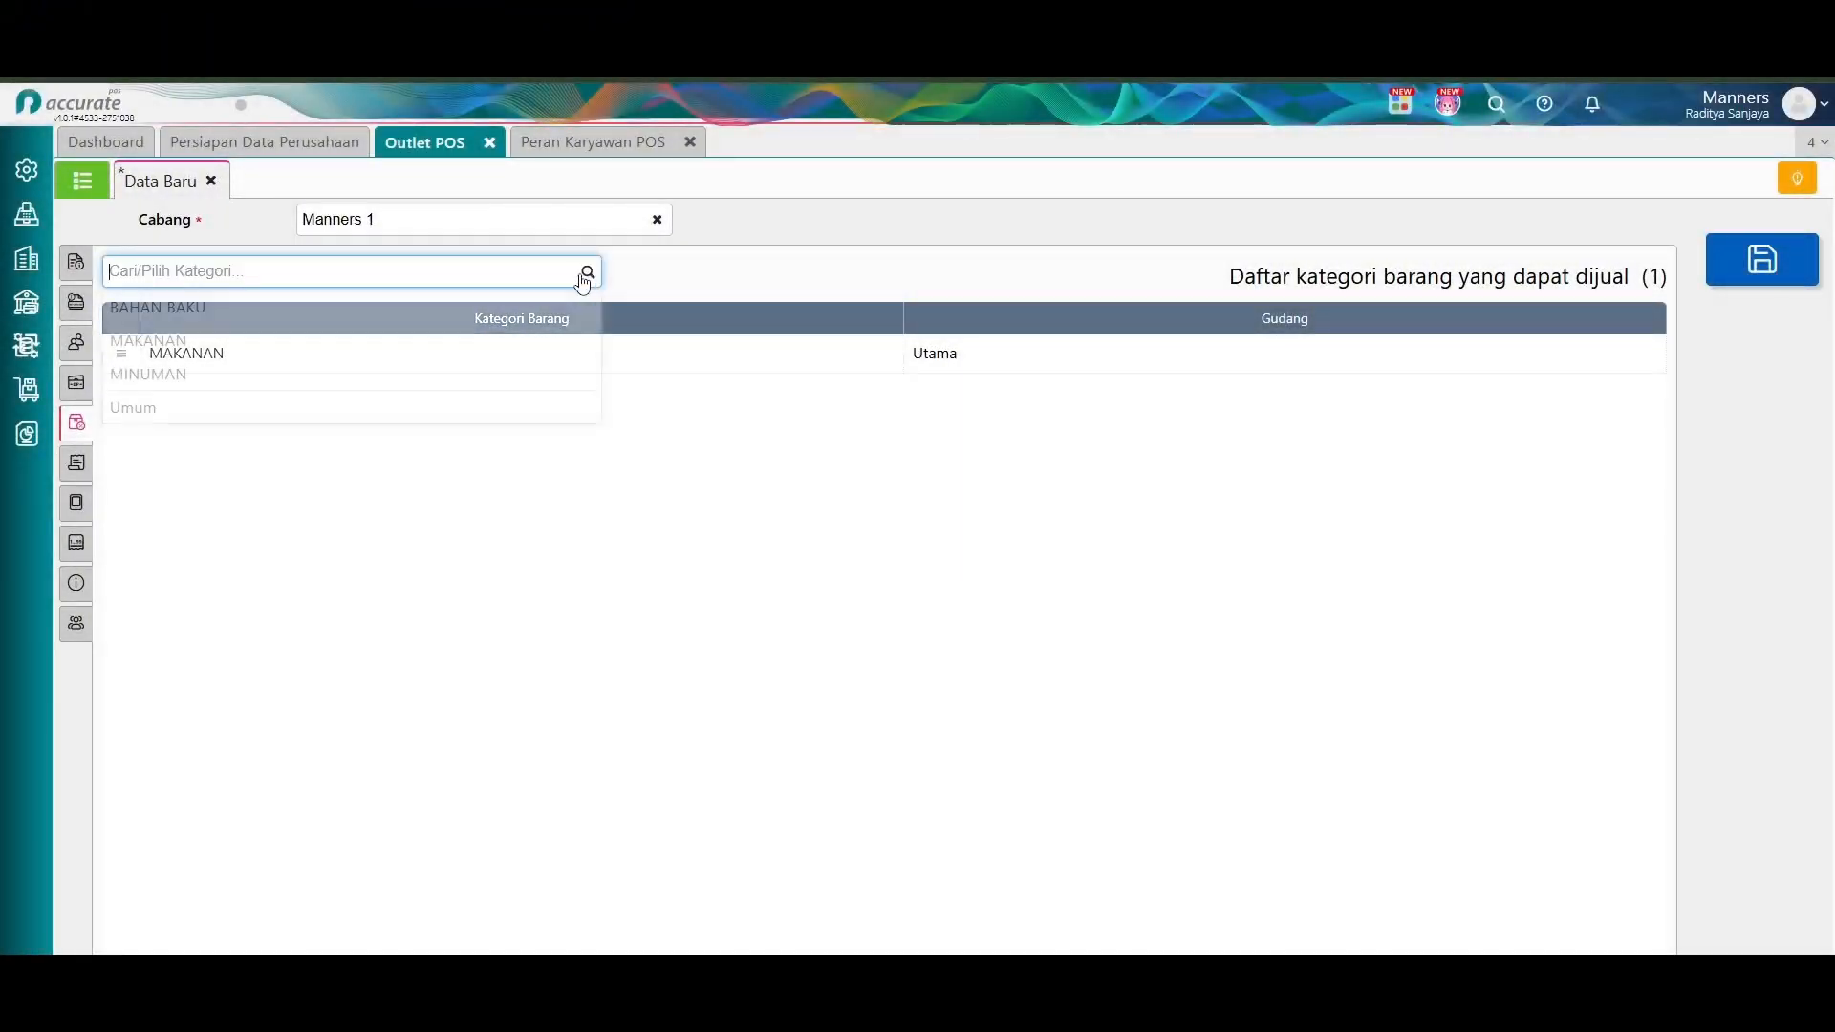
click(460, 374)
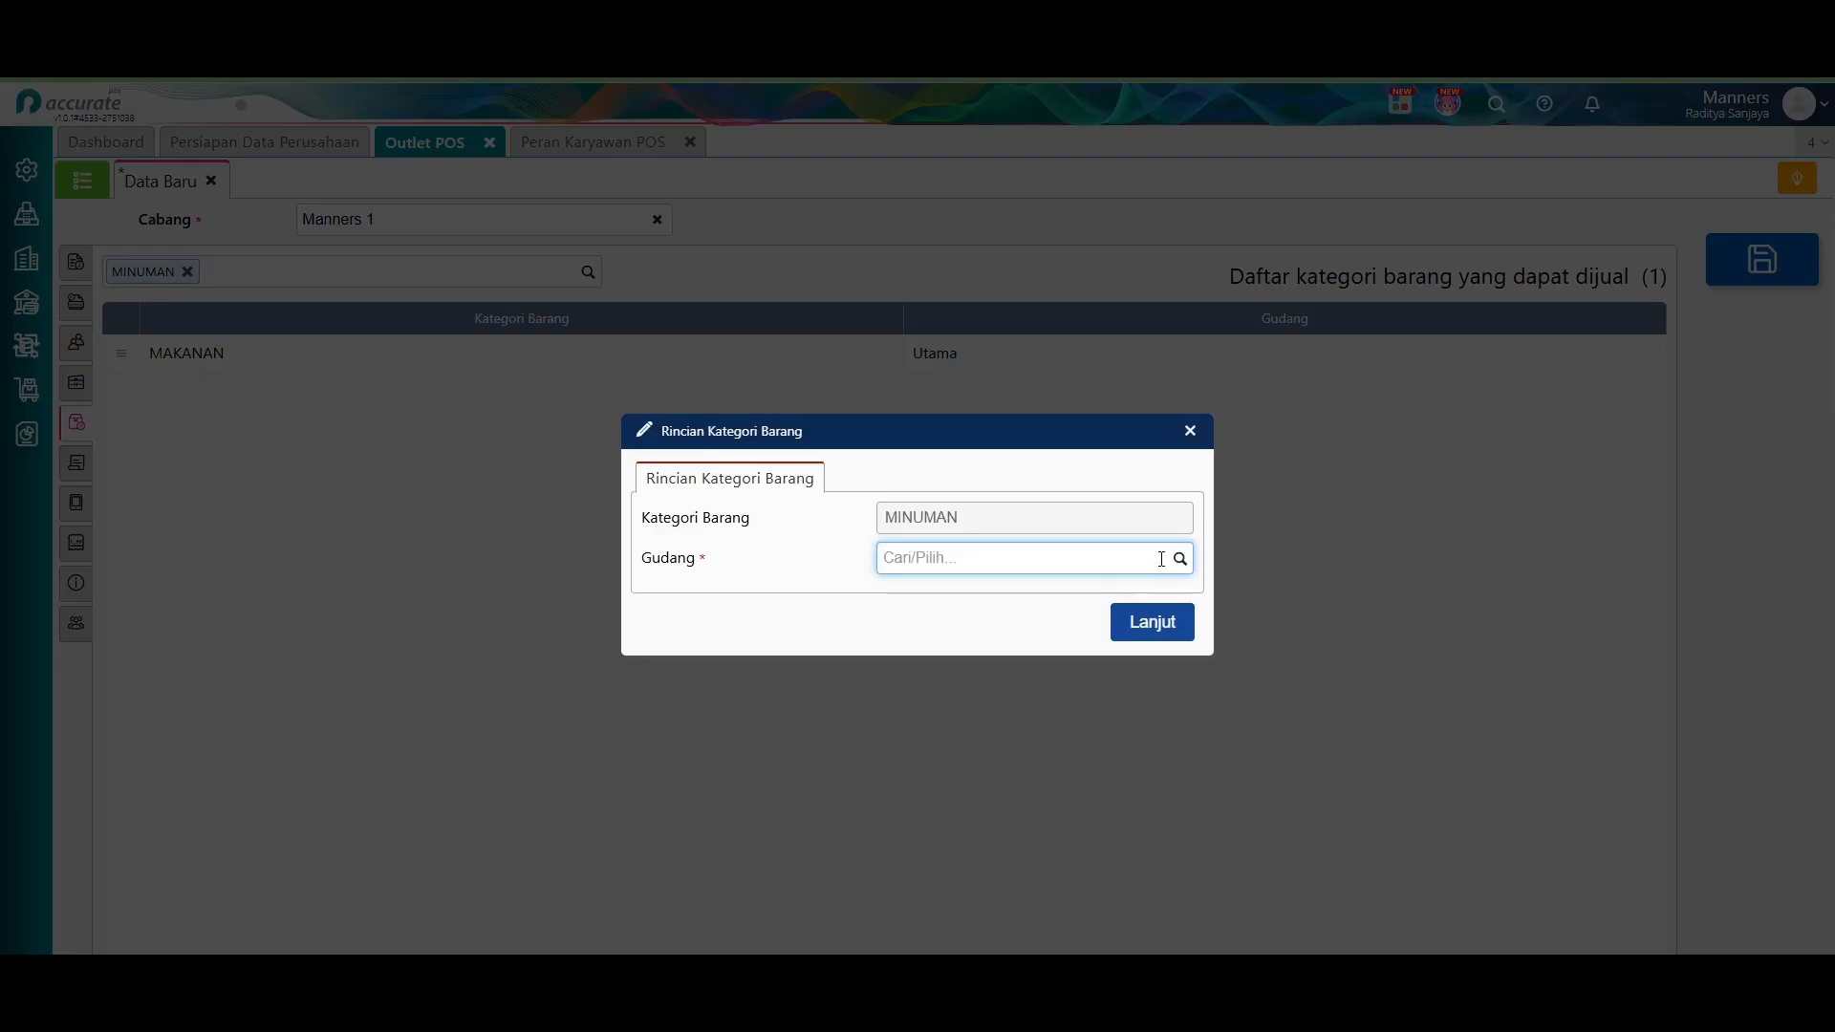
click(1147, 560)
click(950, 597)
click(1126, 624)
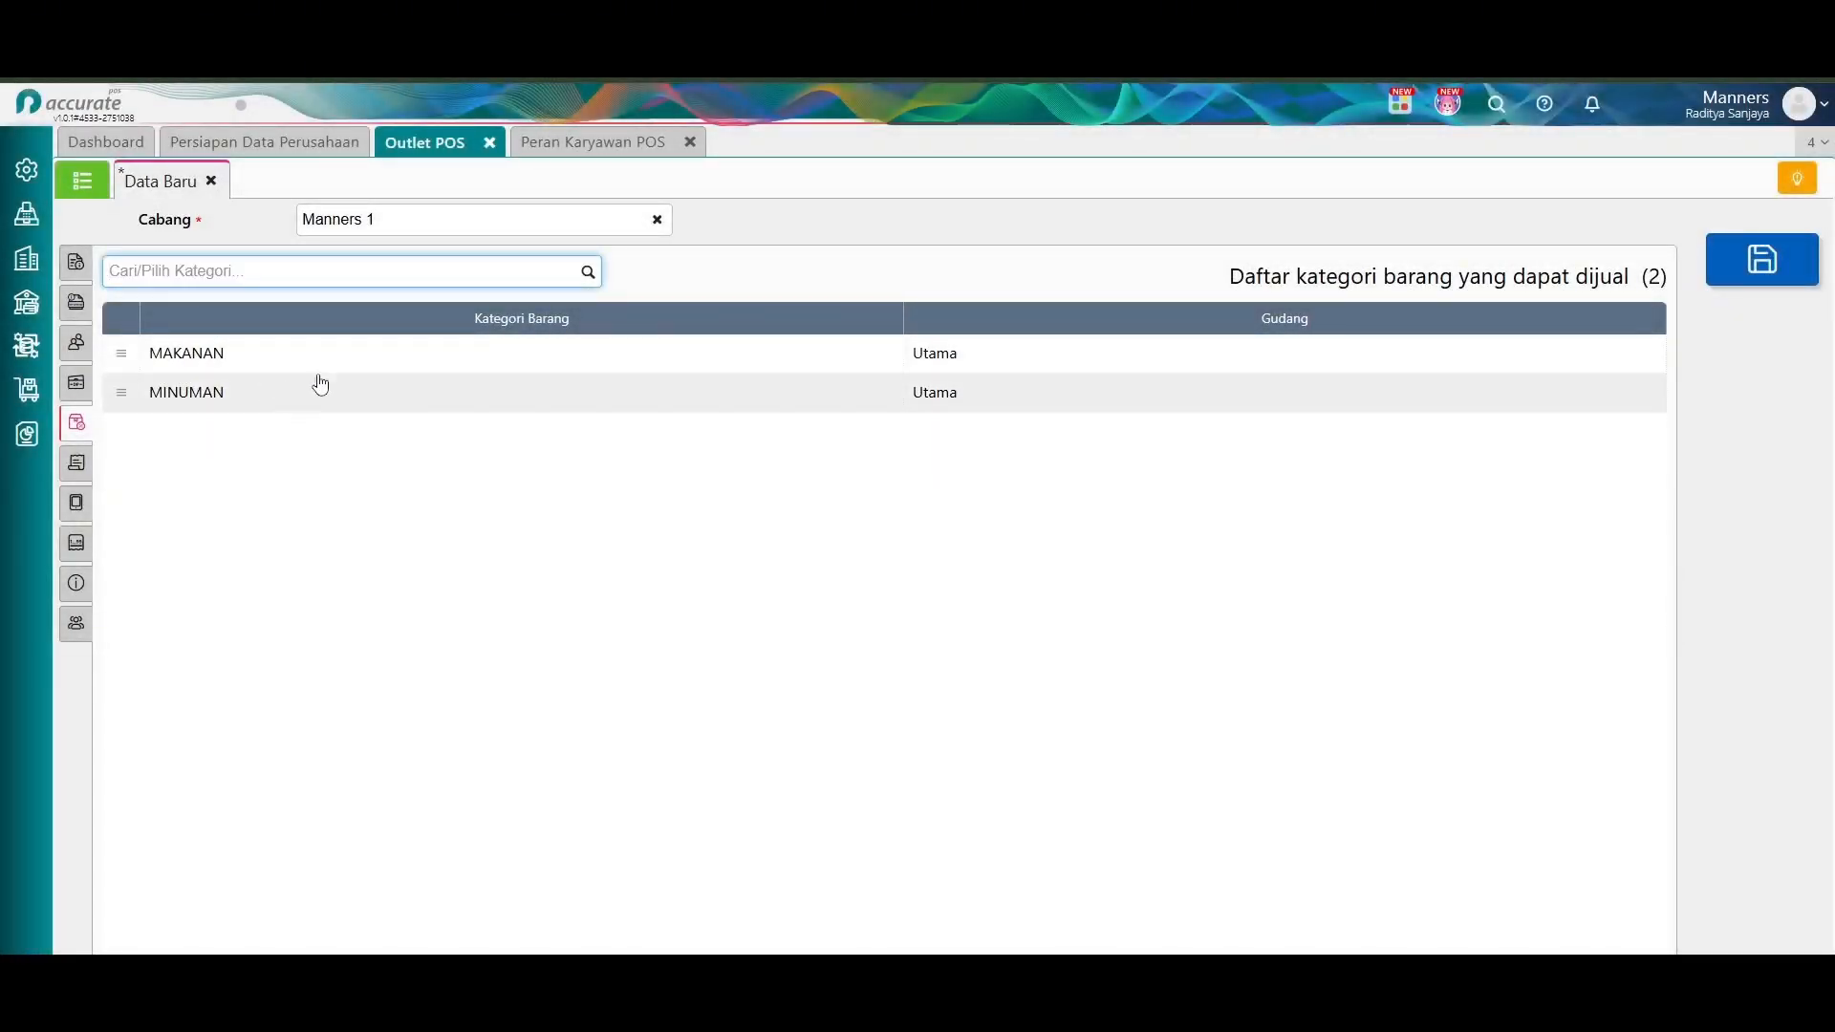
click(585, 276)
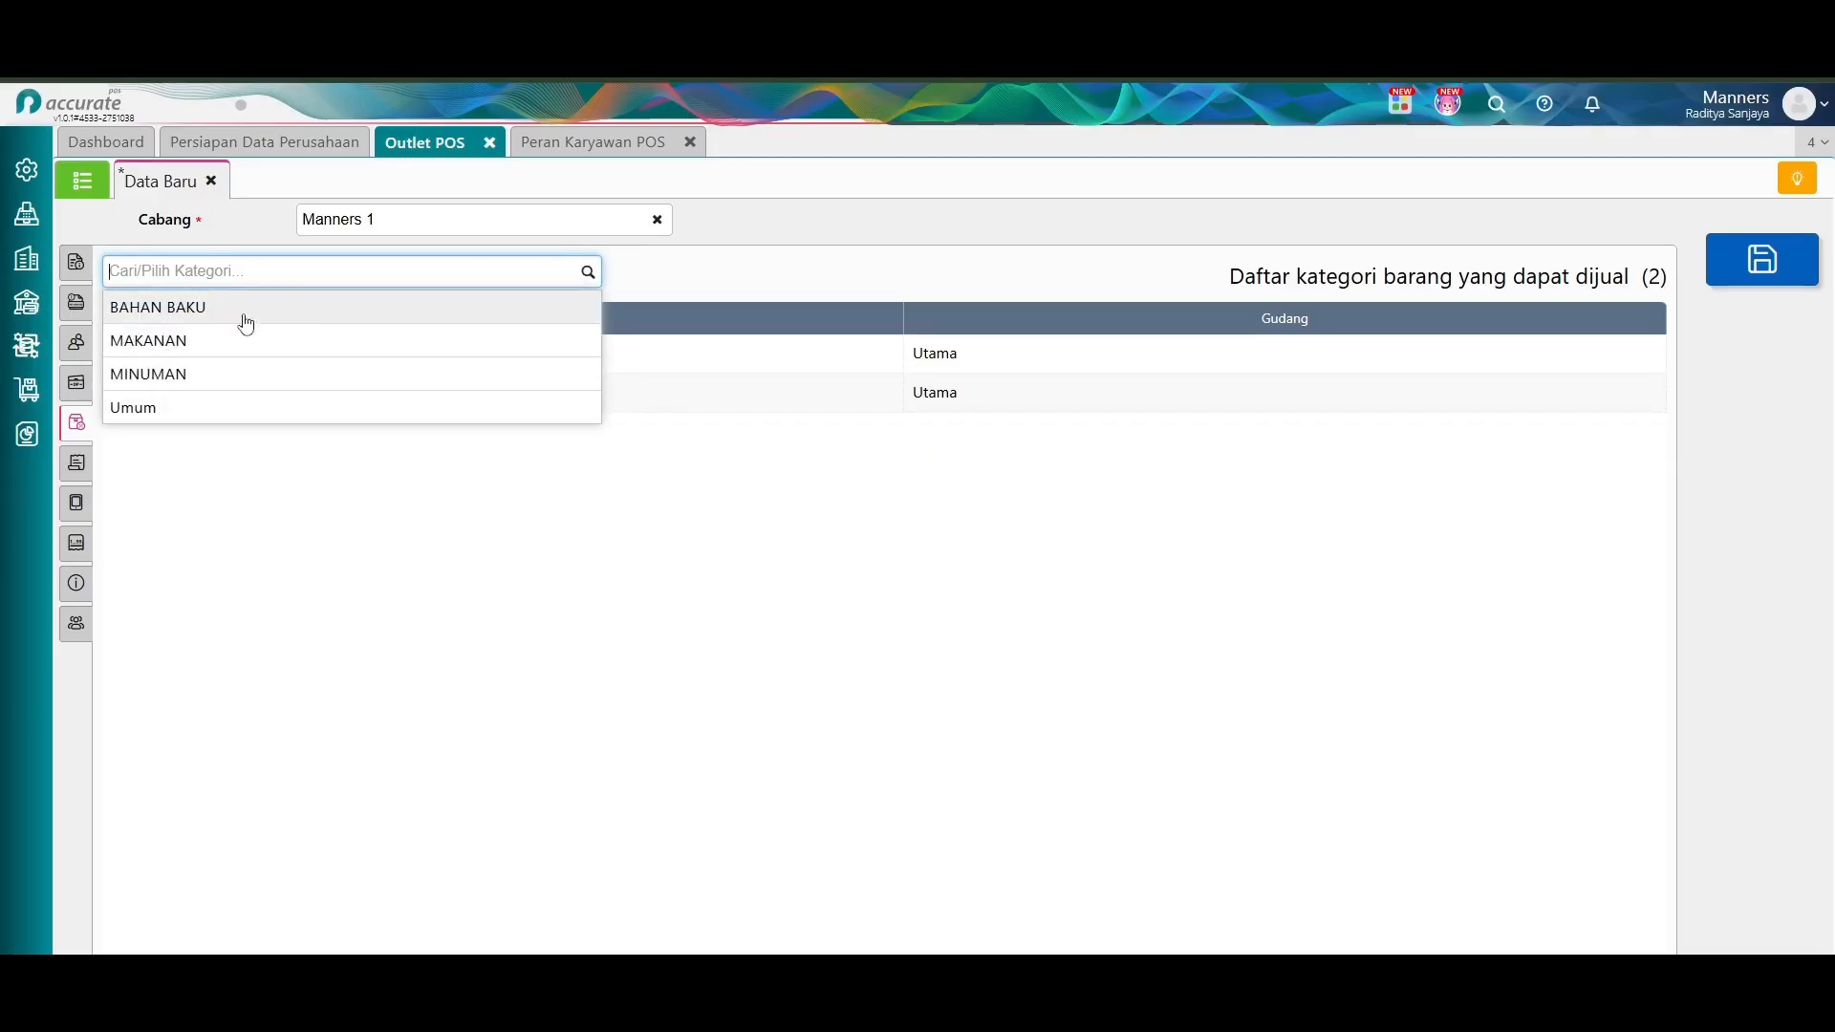
Set Logo Manners.png as the receipt logo and add the Wi-Fi password to the receipt footer after Terima Kasih.
click(78, 466)
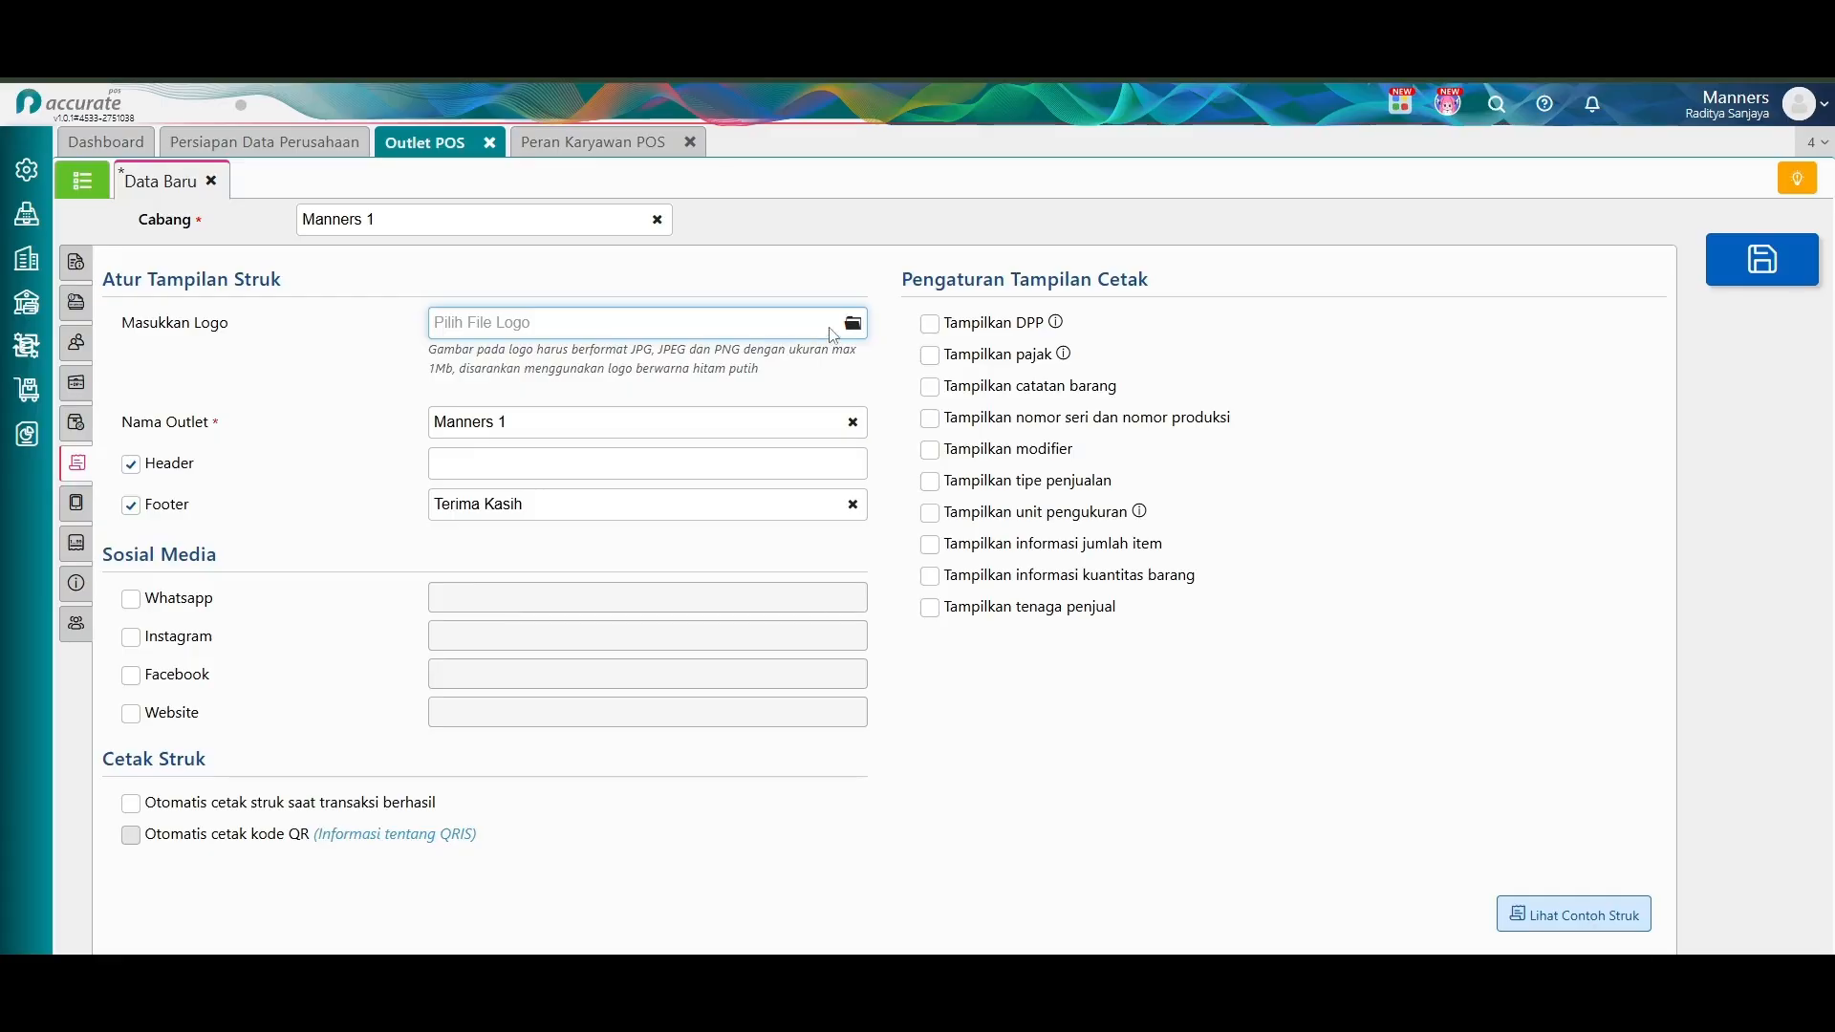
click(853, 324)
double_click(247, 185)
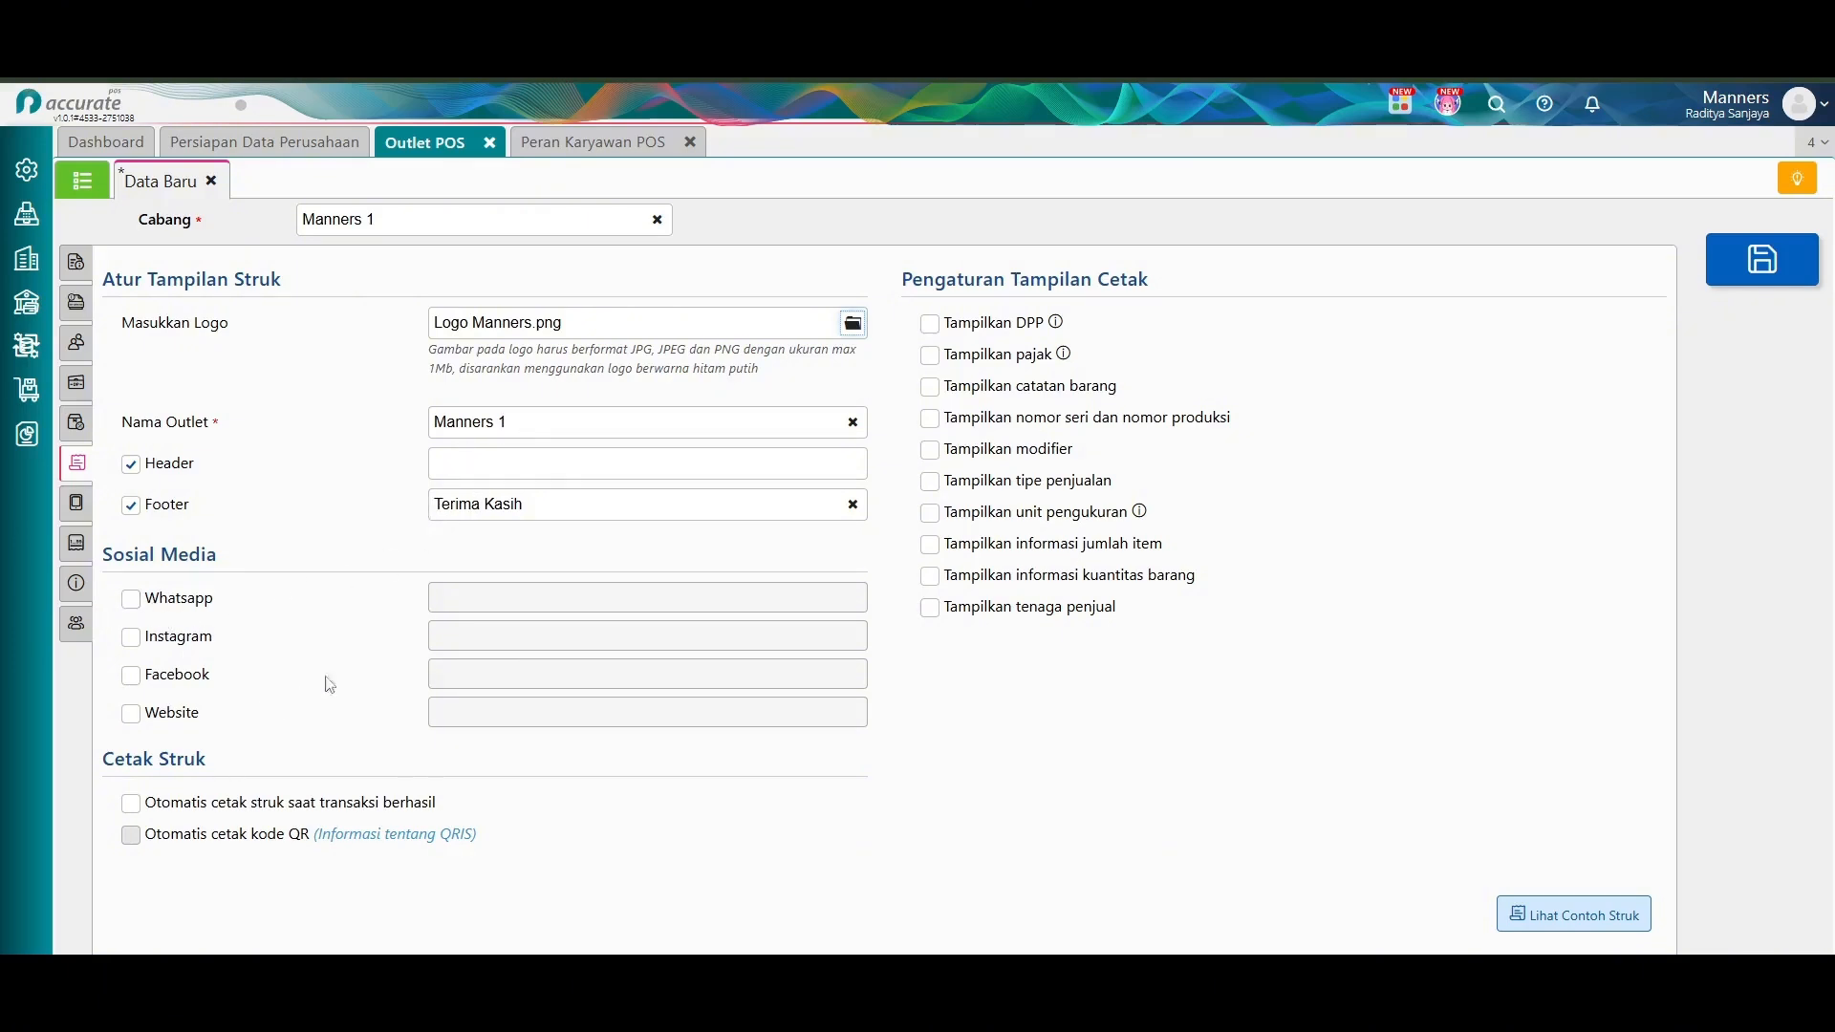
click(573, 502)
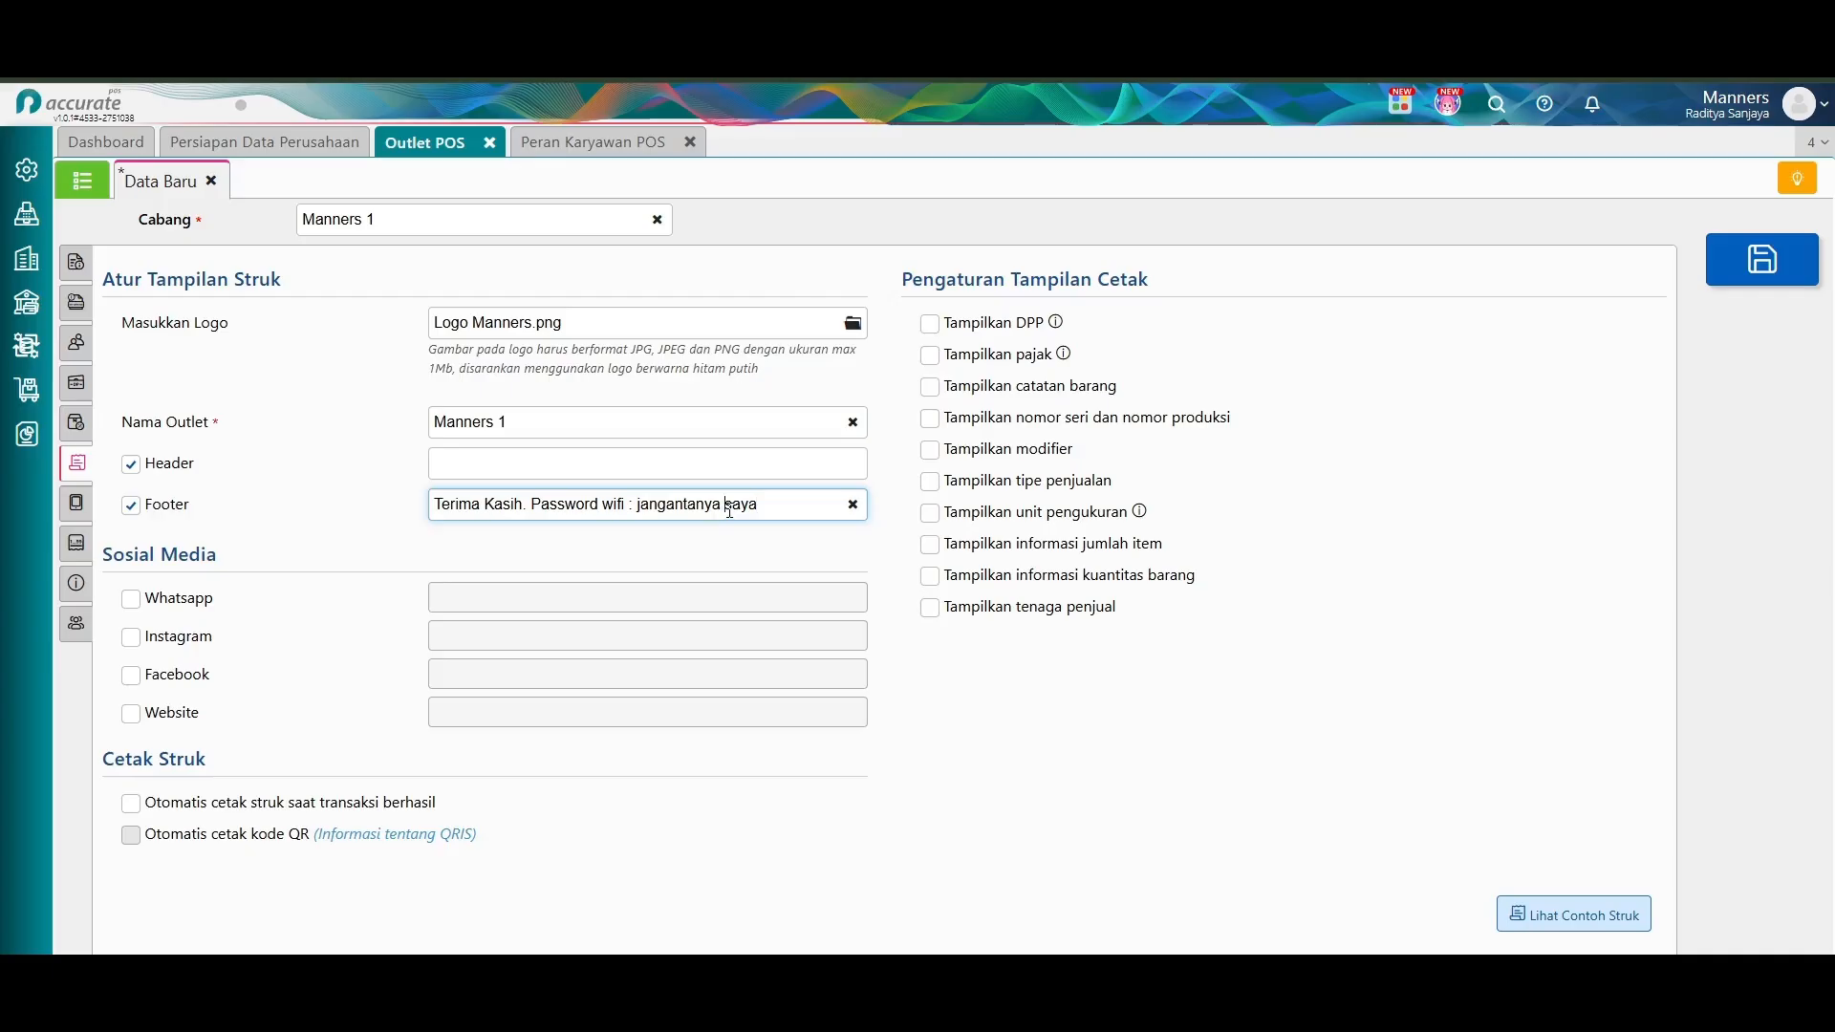
key(BackSpace)
Enable automatic receipt printing on successful transactions and show the modifier, unit pengukuran and informasi kuantitas barang on the receipt.
click(266, 812)
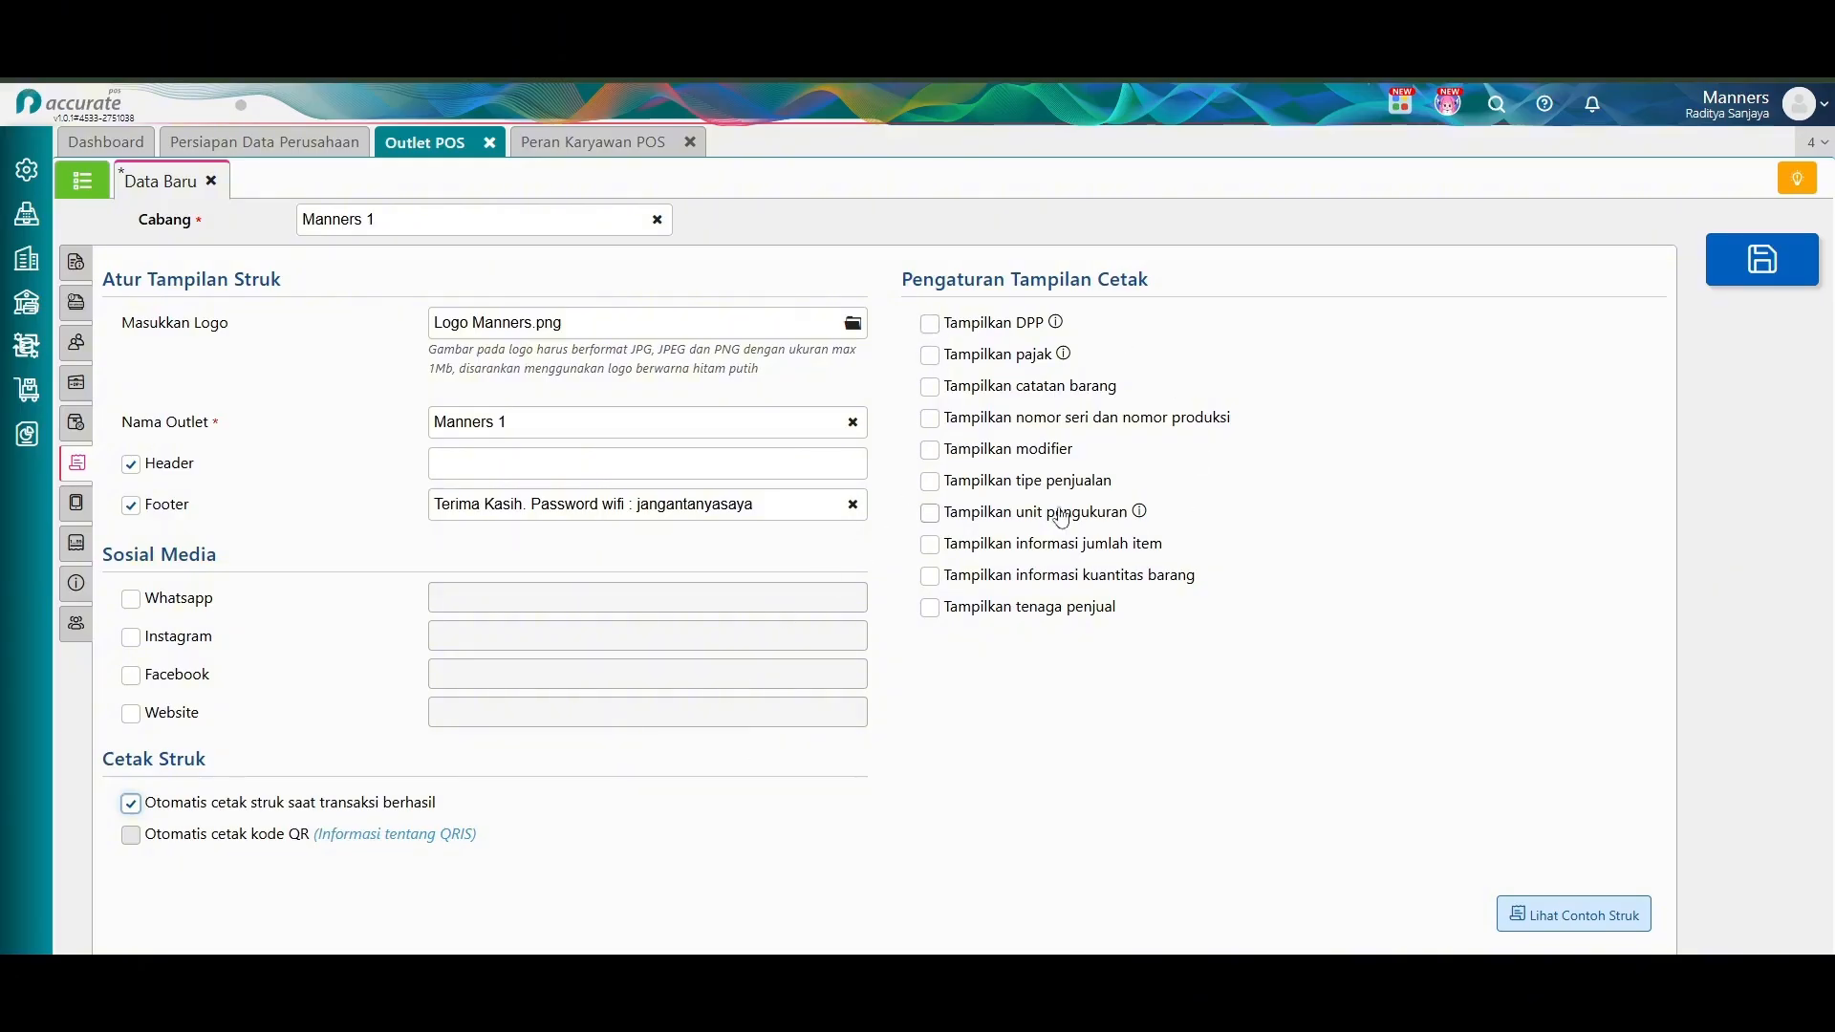
click(929, 447)
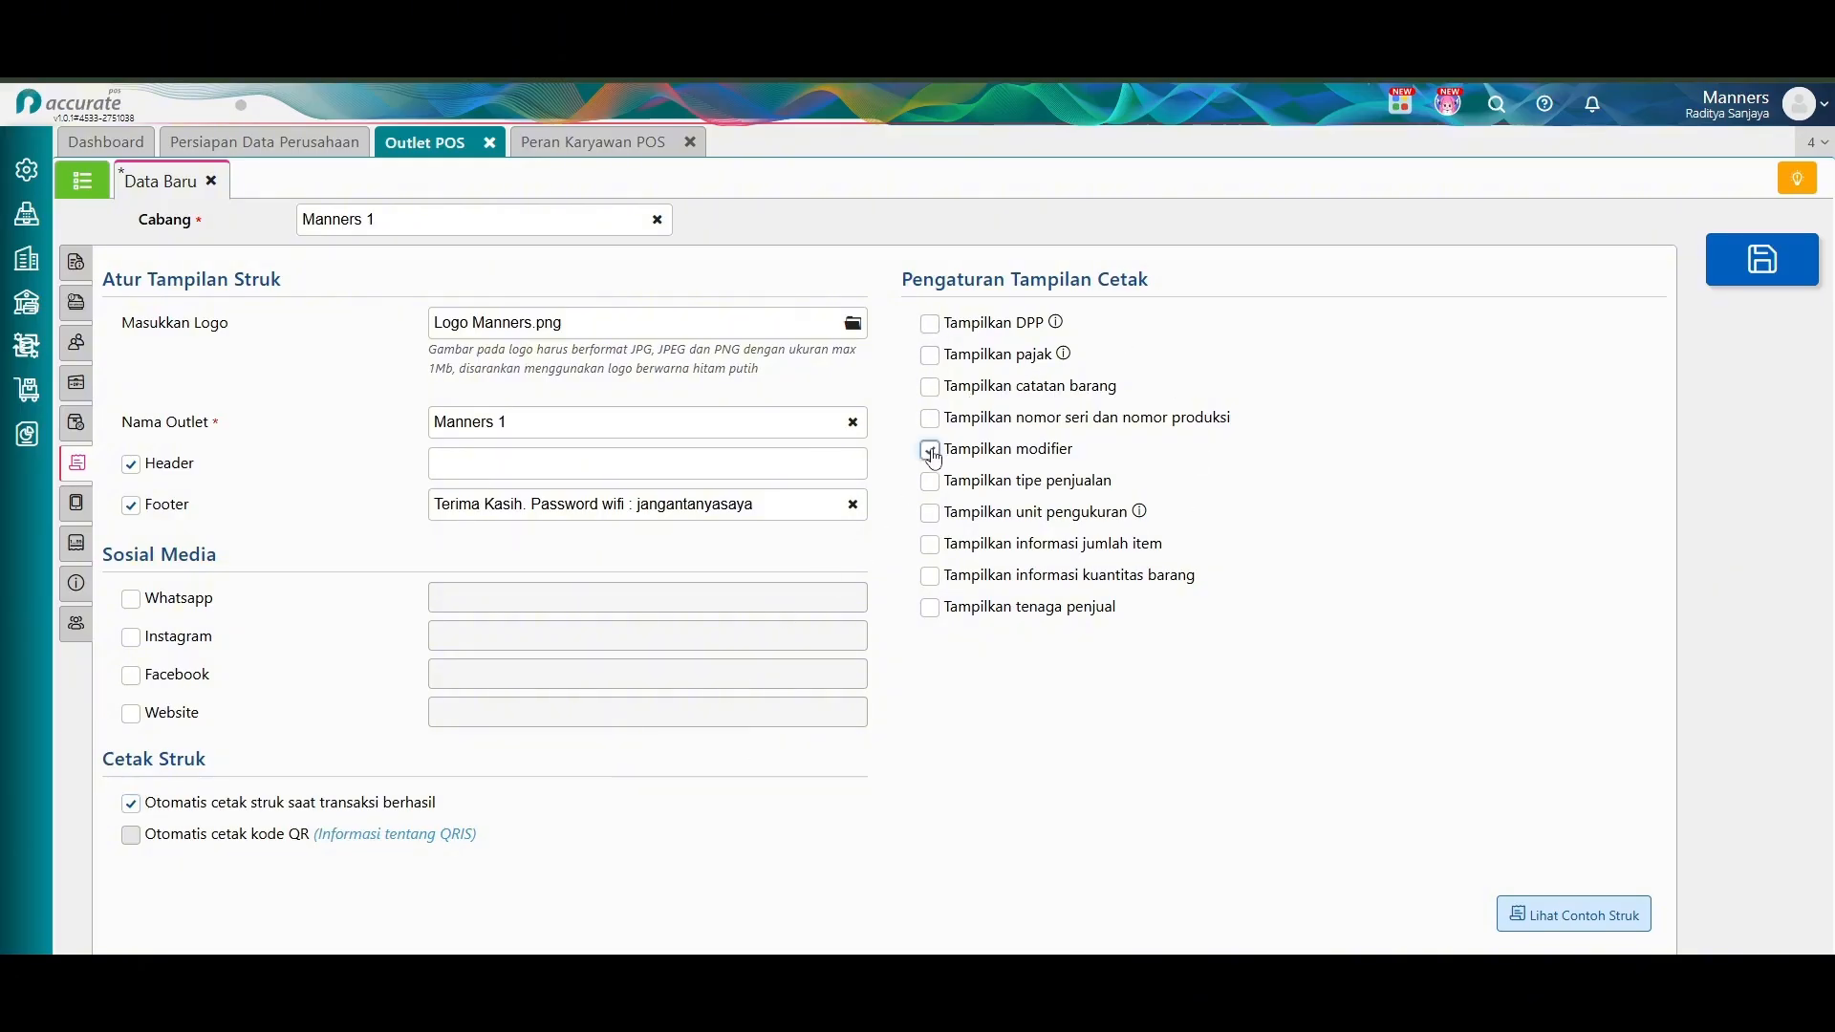
click(929, 513)
click(932, 577)
Replace the Nomor component of the outlet's sales numbering with the components Tahun, Bulan and Hari.
click(77, 503)
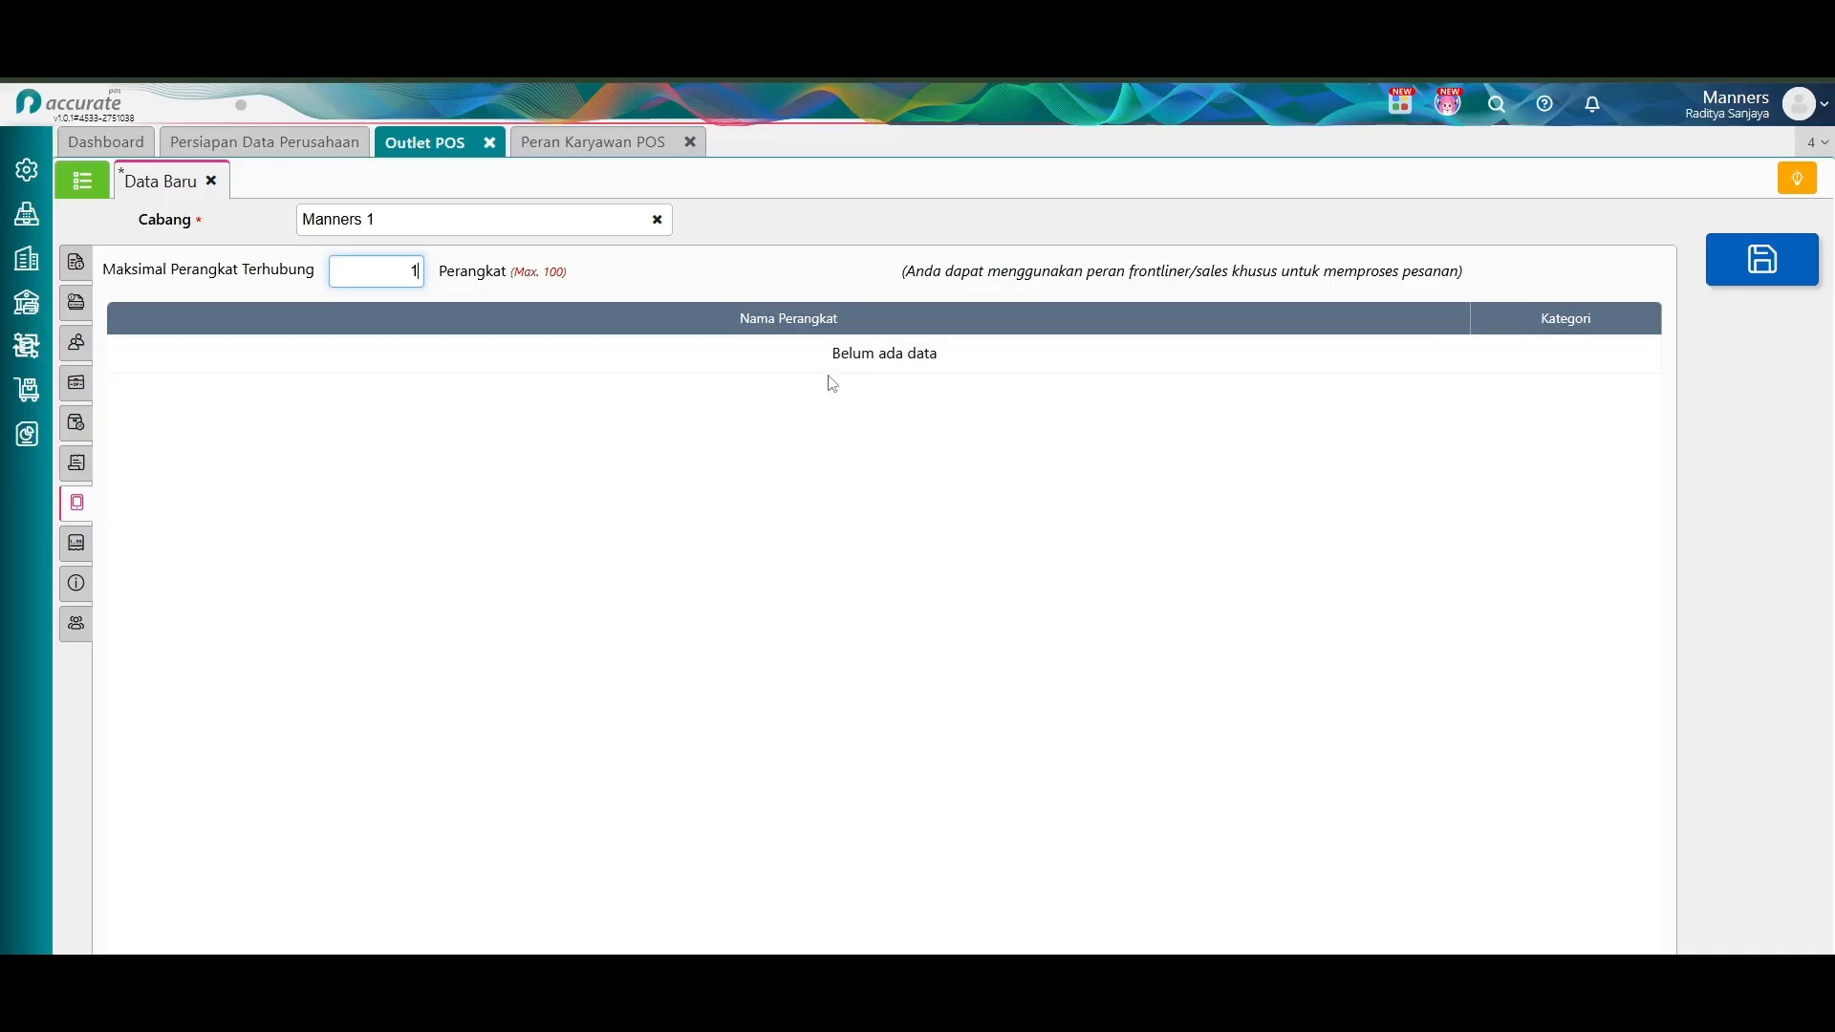
click(76, 543)
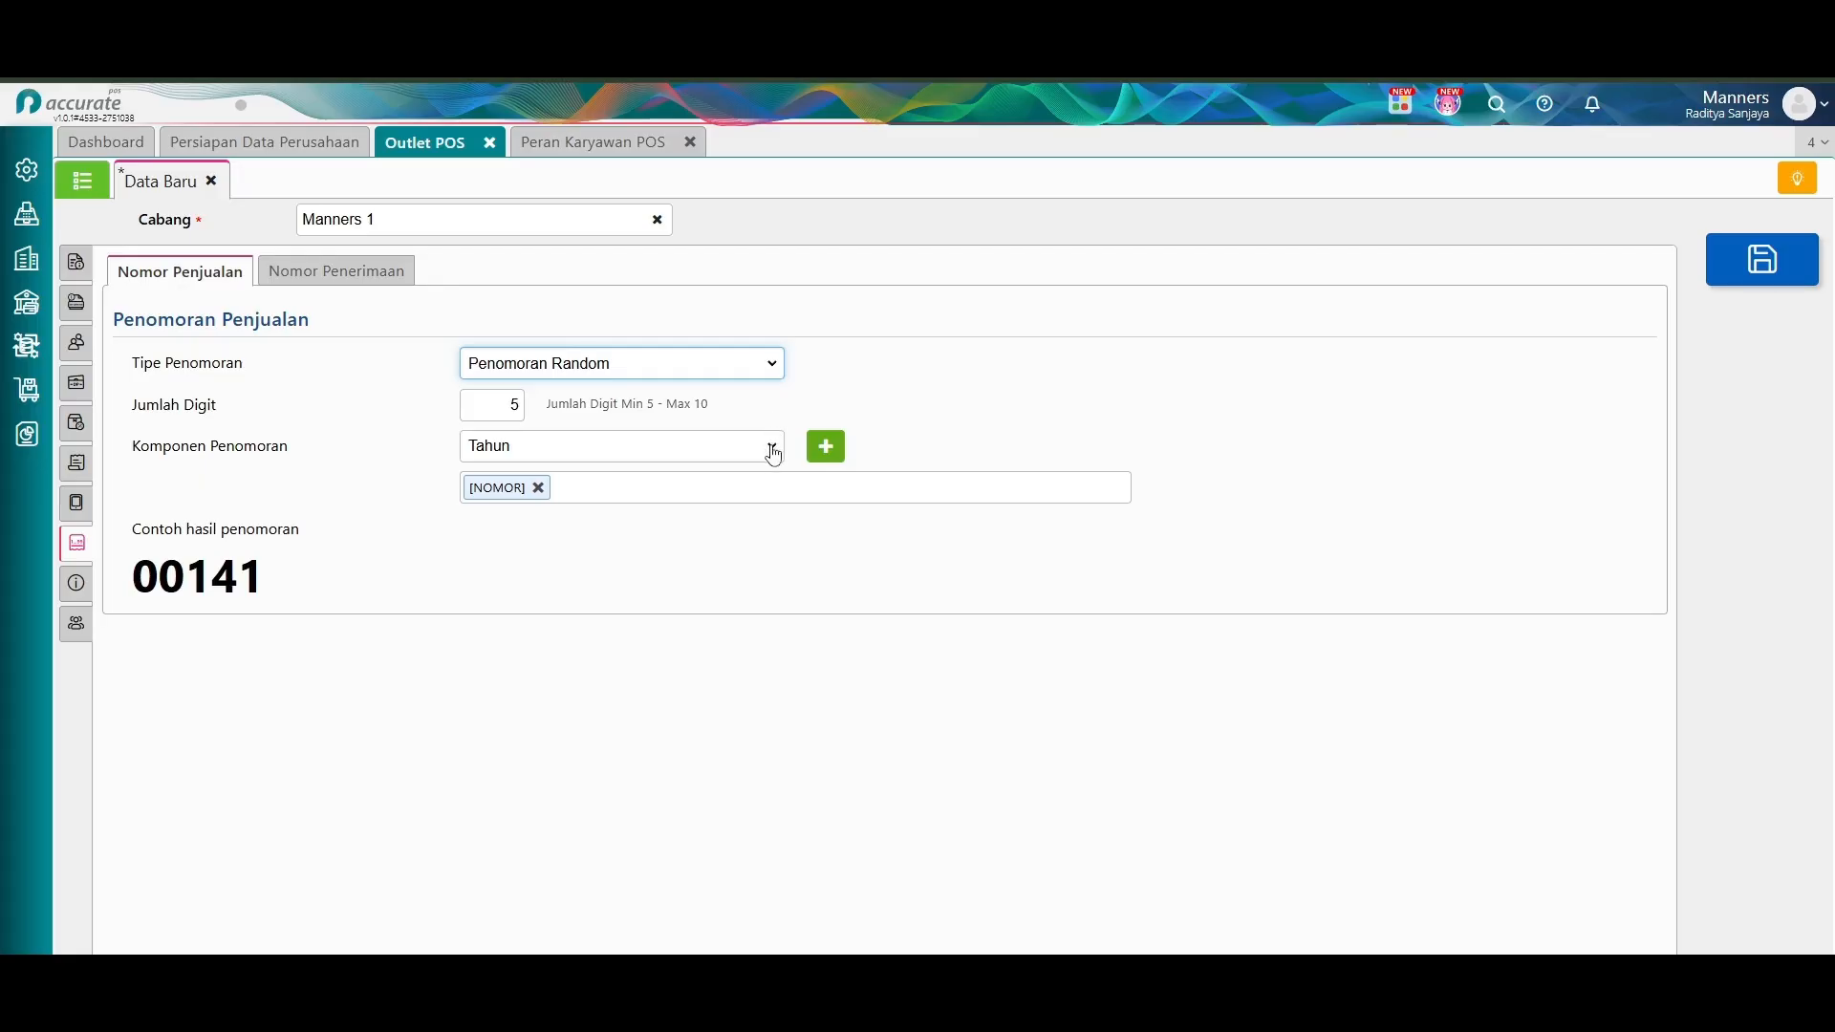
click(537, 490)
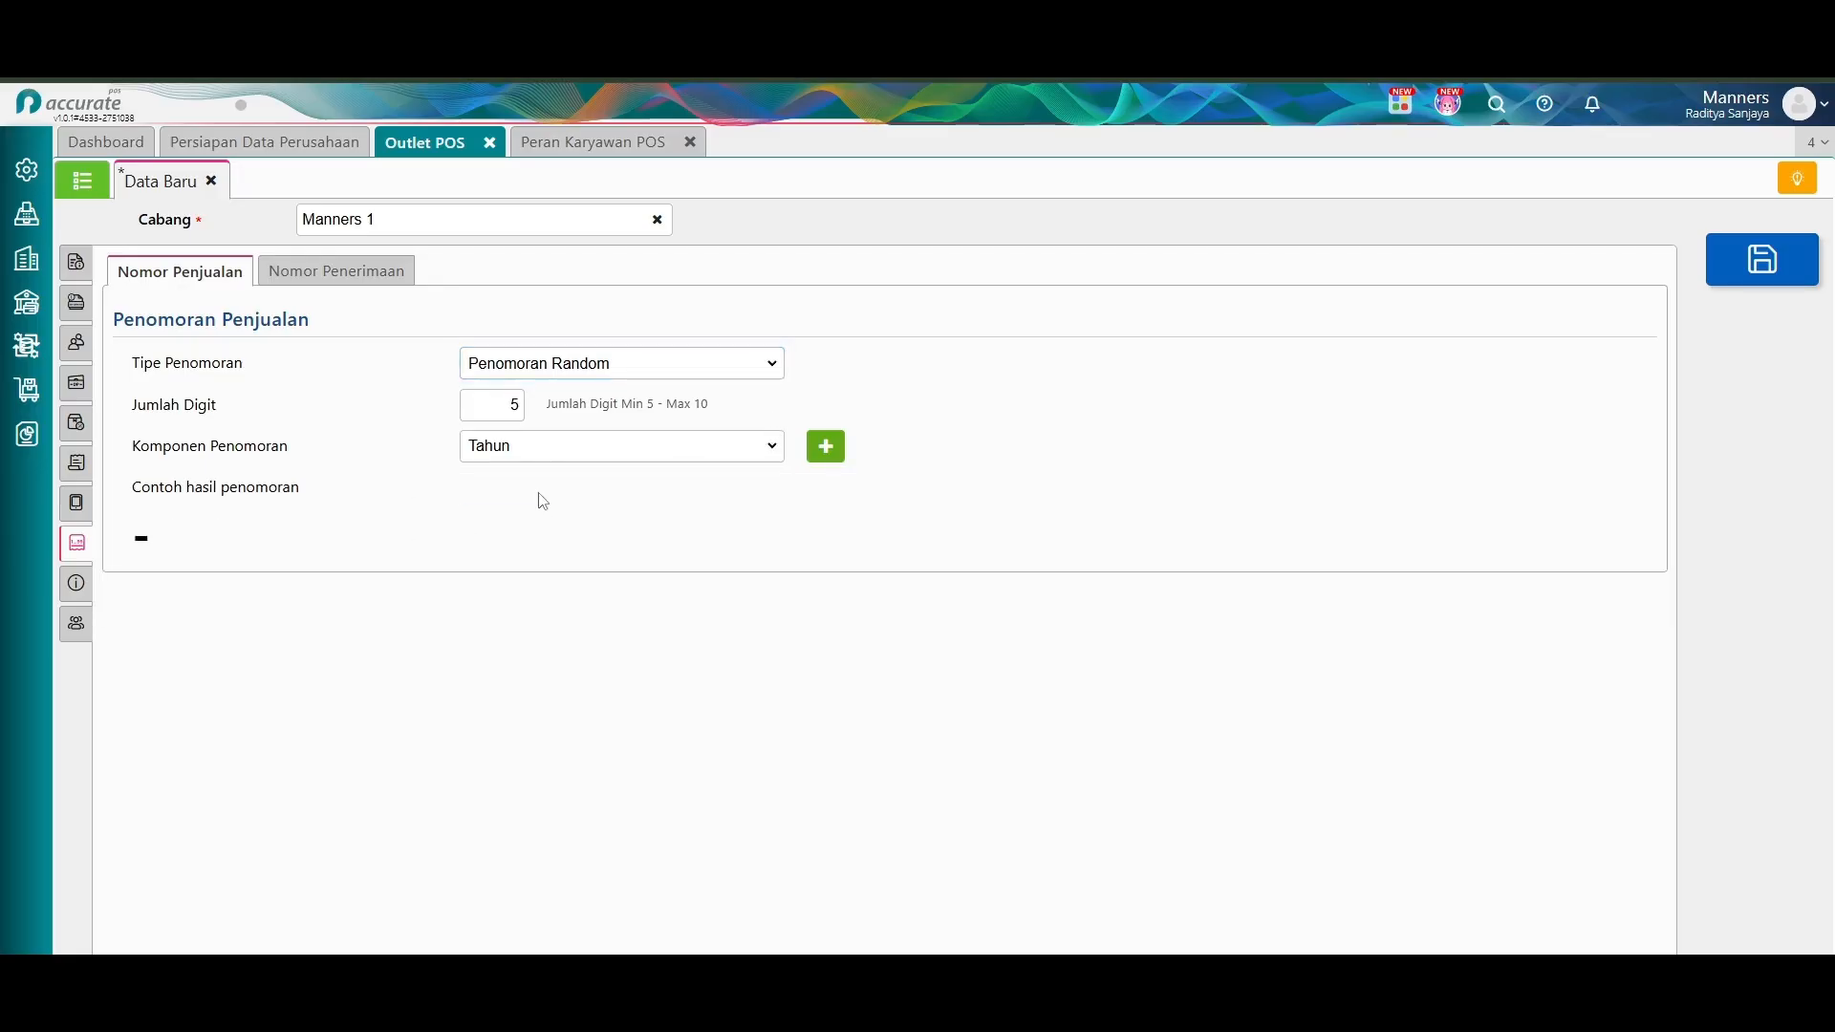
click(823, 450)
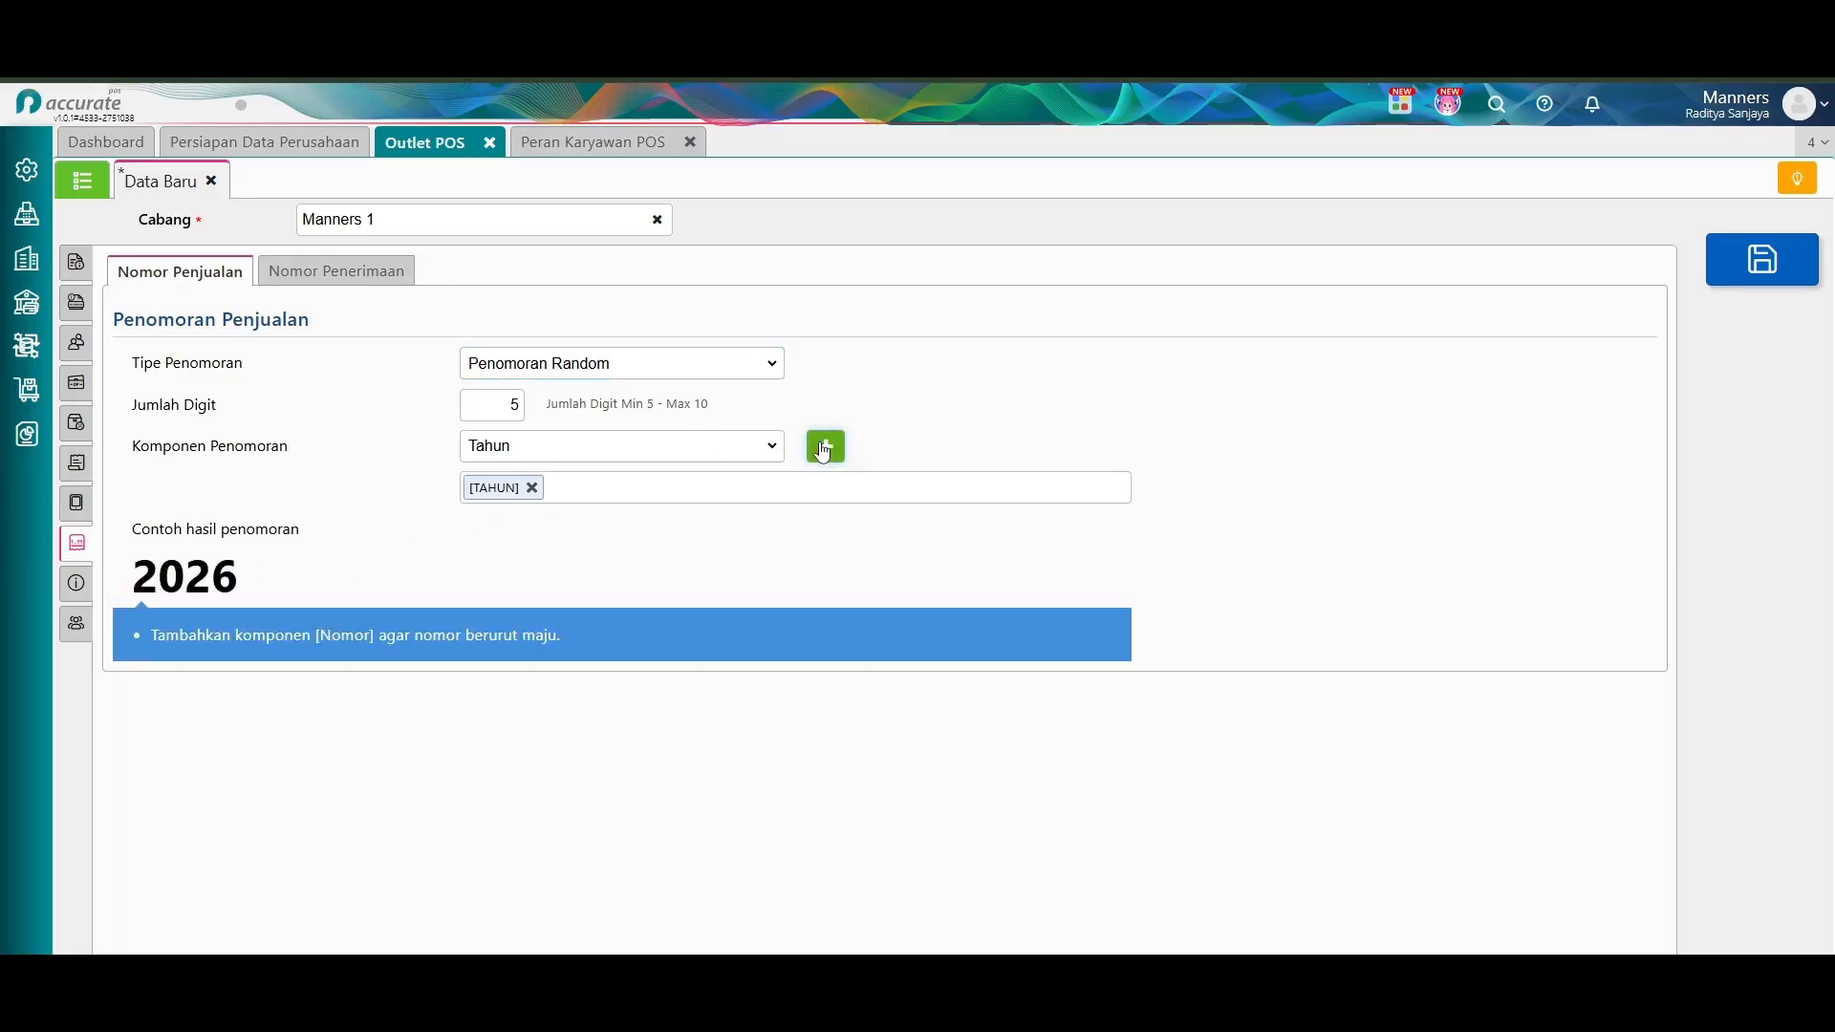
click(732, 447)
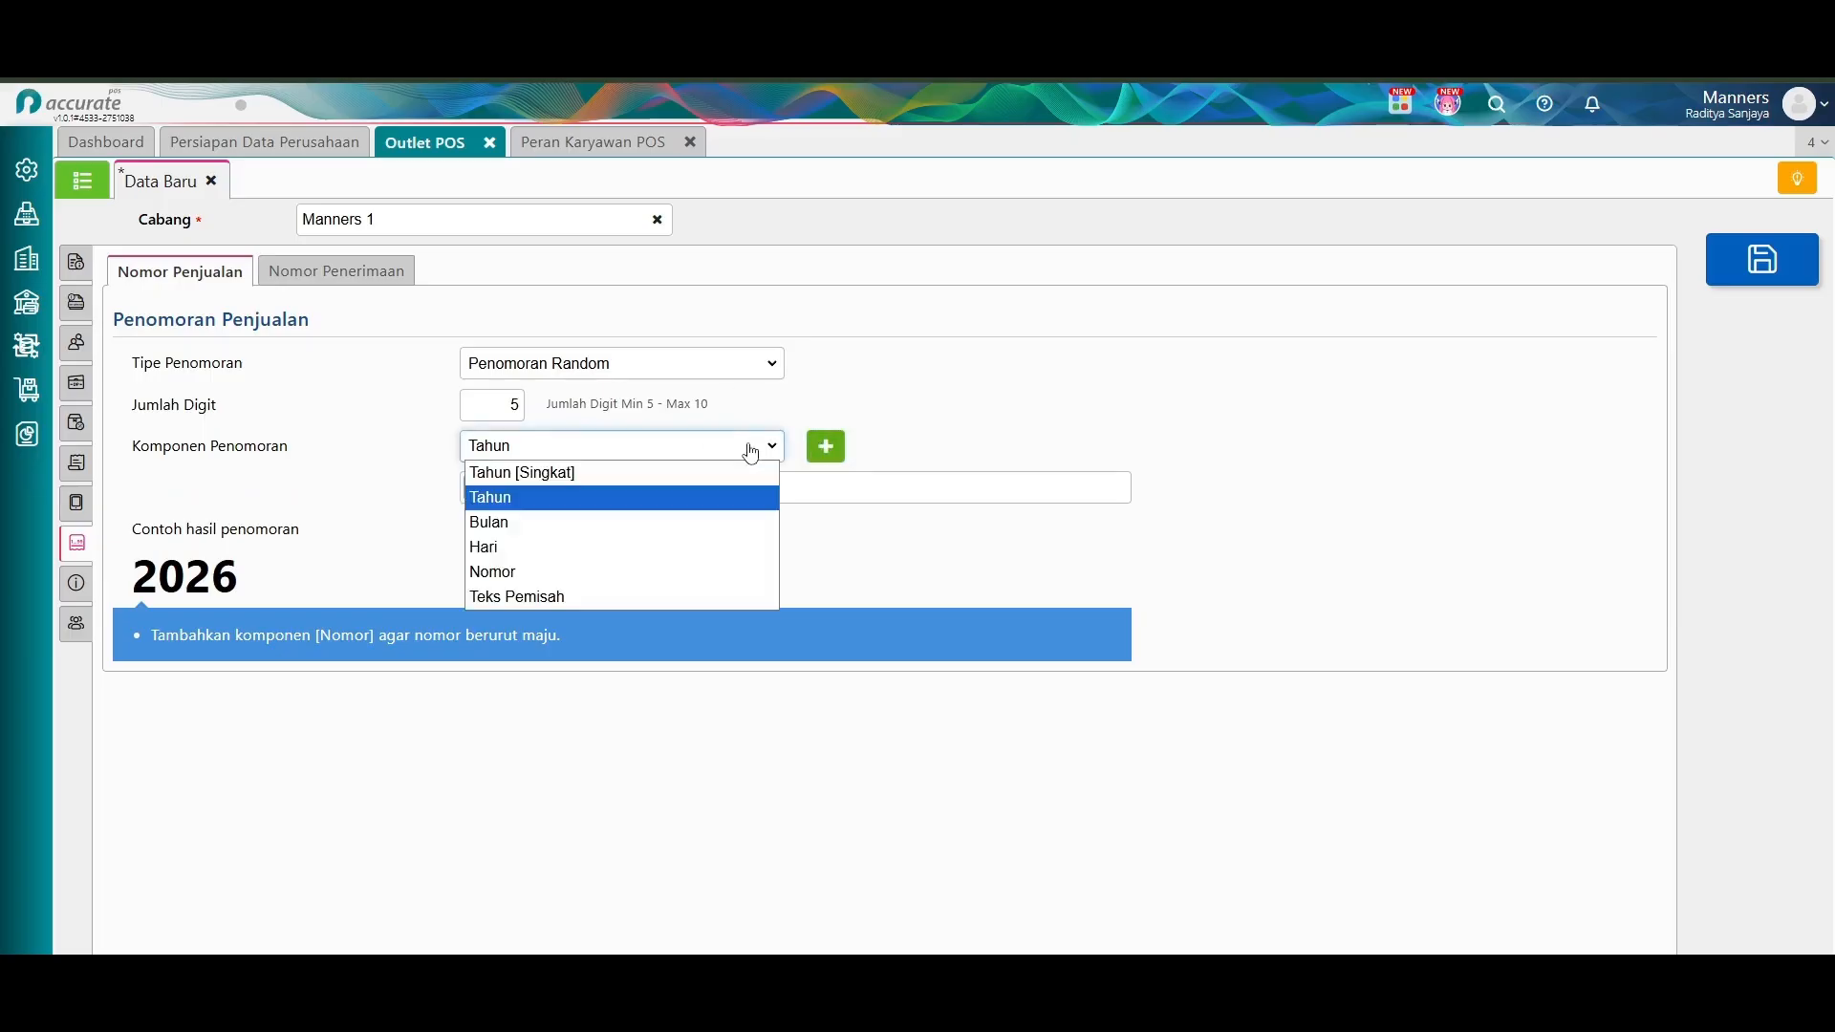
click(669, 526)
click(824, 446)
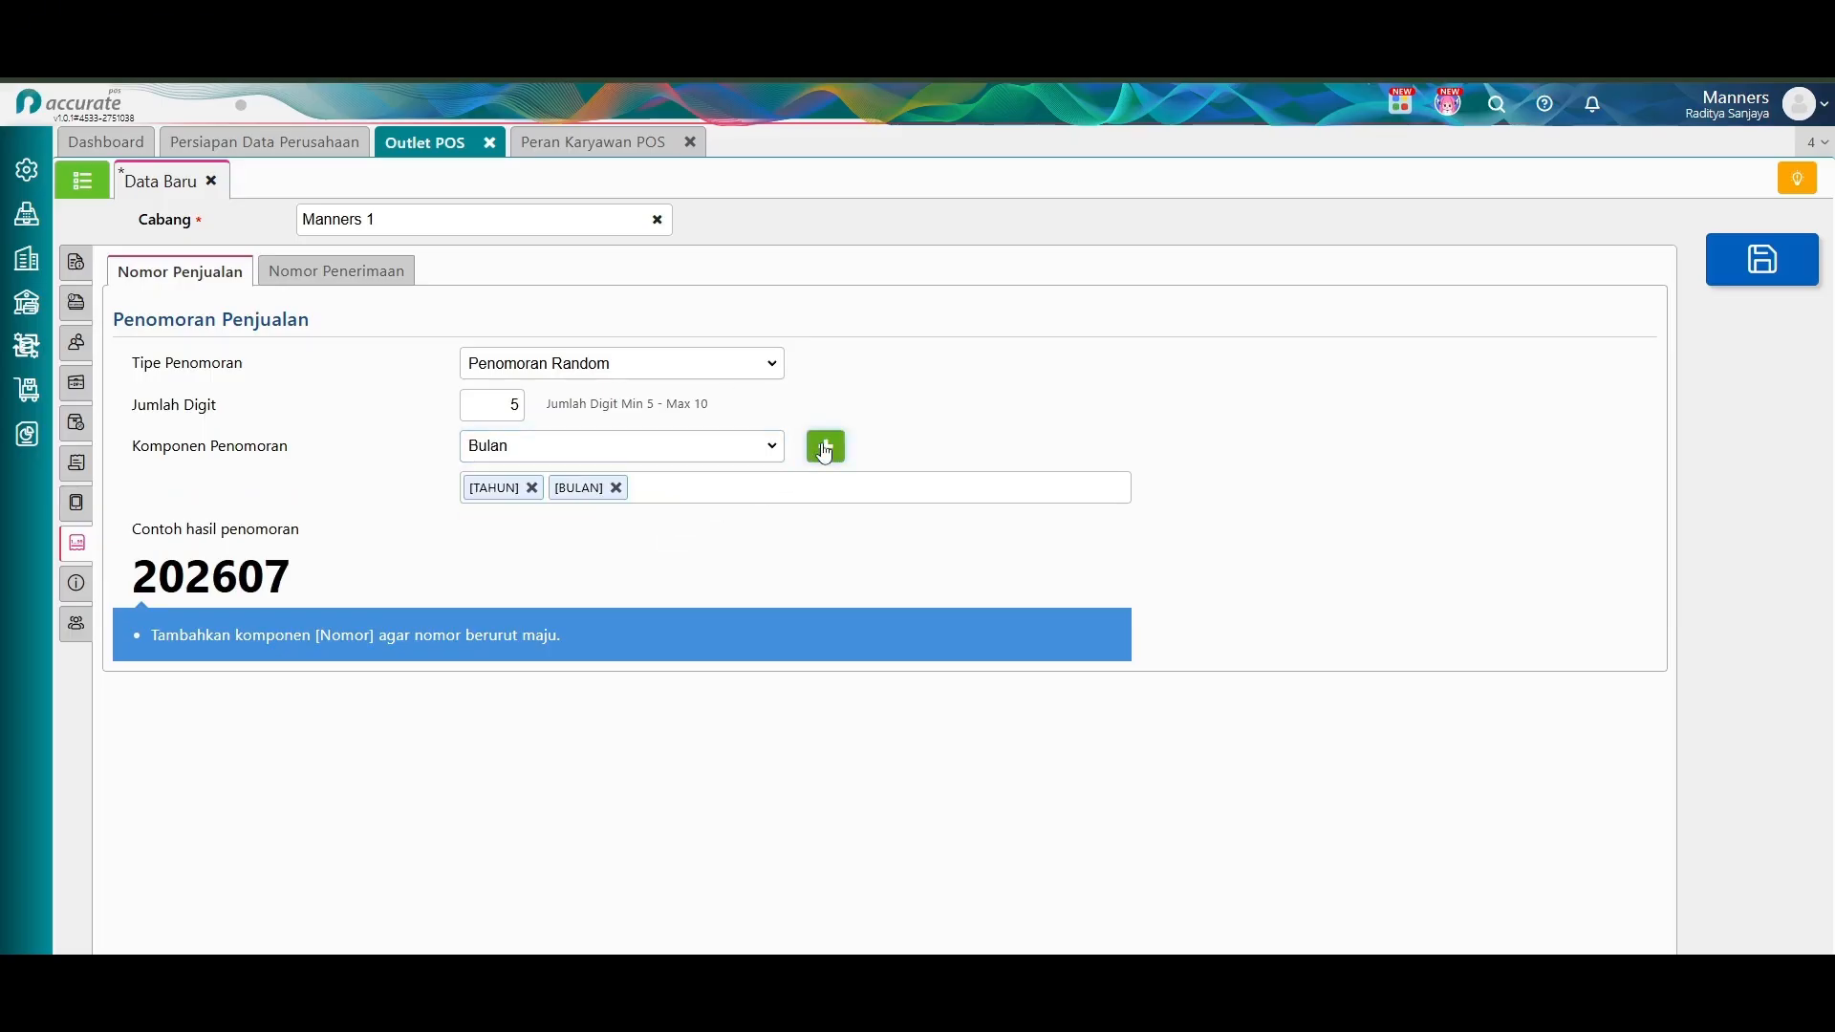
click(719, 451)
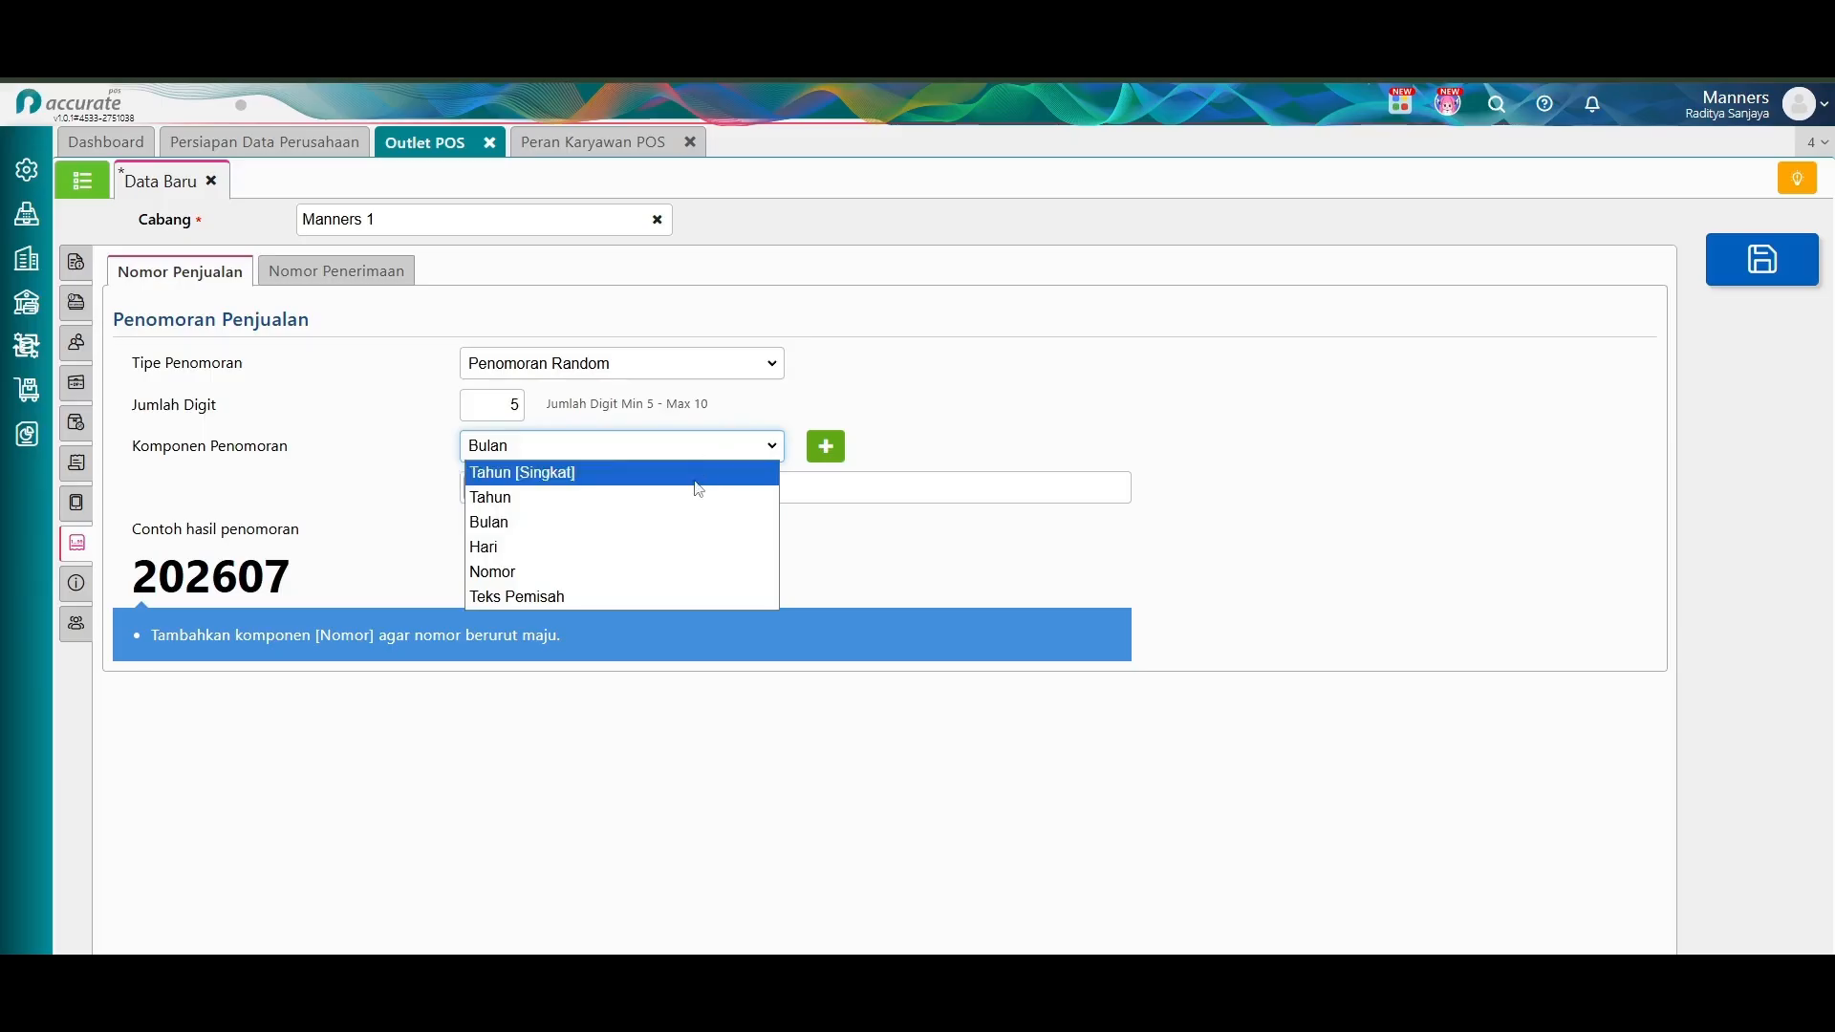
click(683, 546)
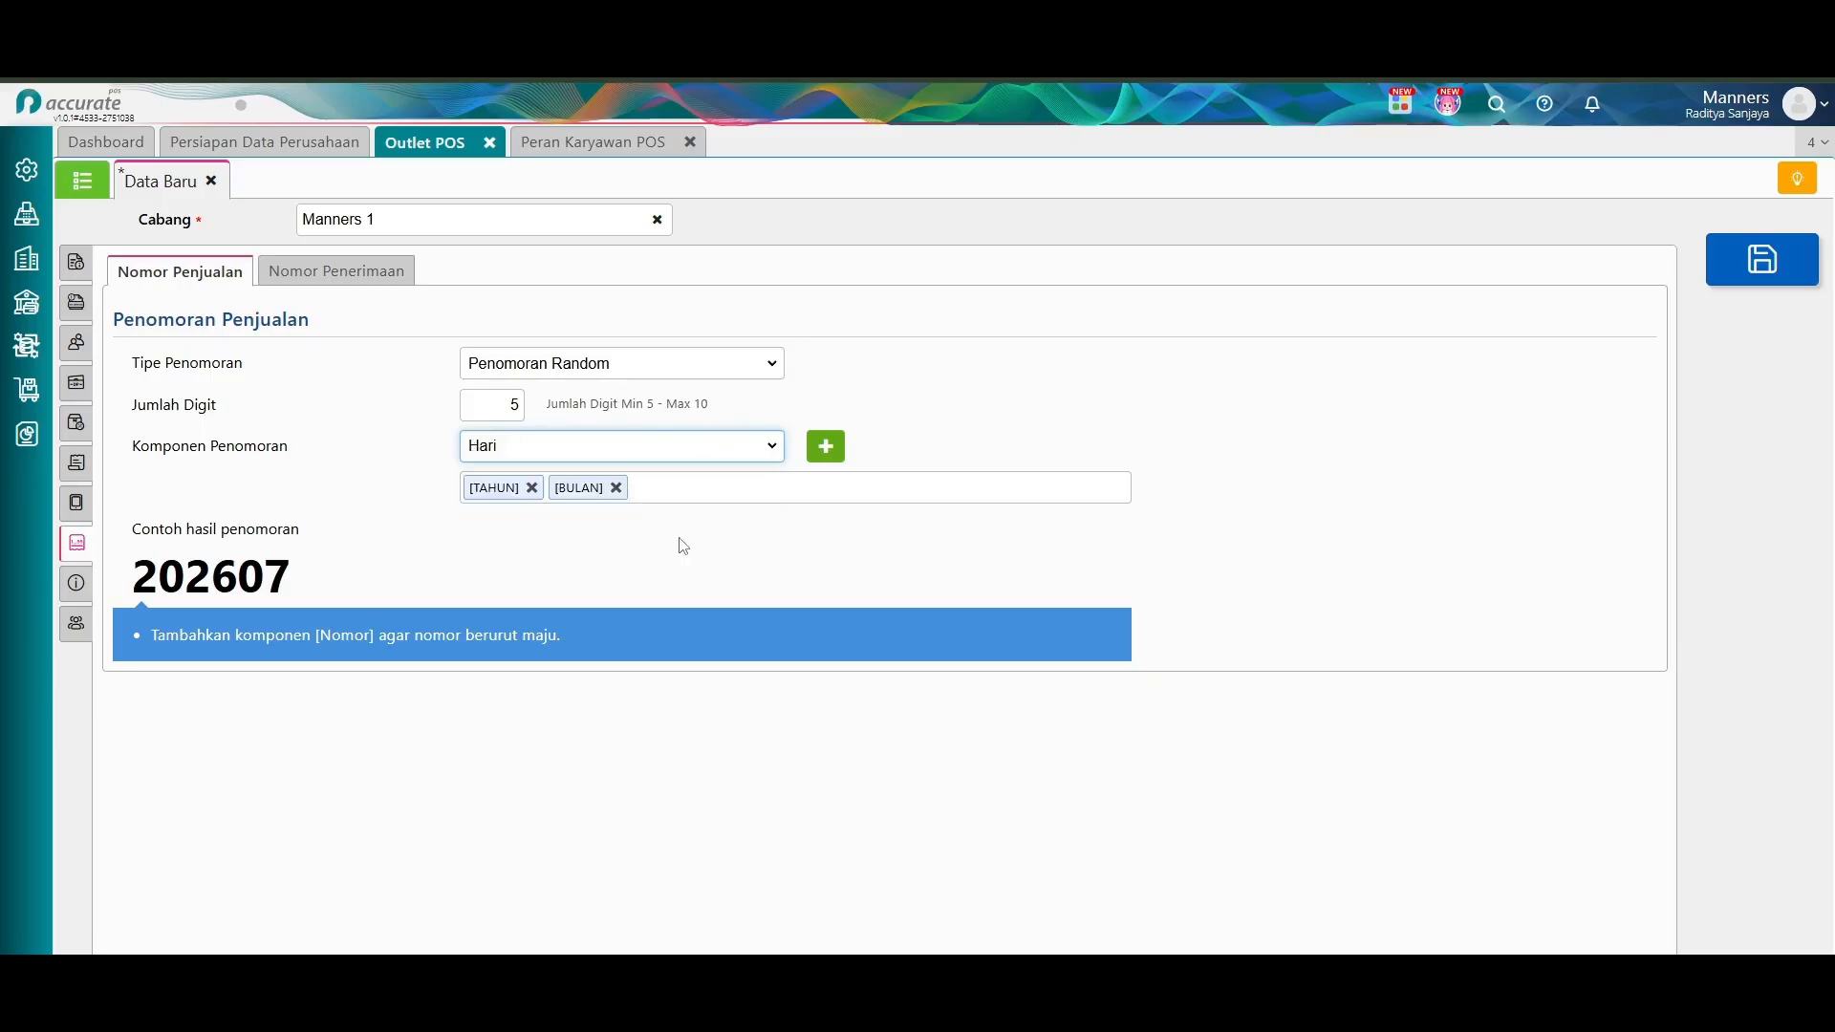
click(822, 449)
Add the Nomor component after Hari in the outlet's sales numbering, keeping the numbering type Penomoran Random.
click(708, 373)
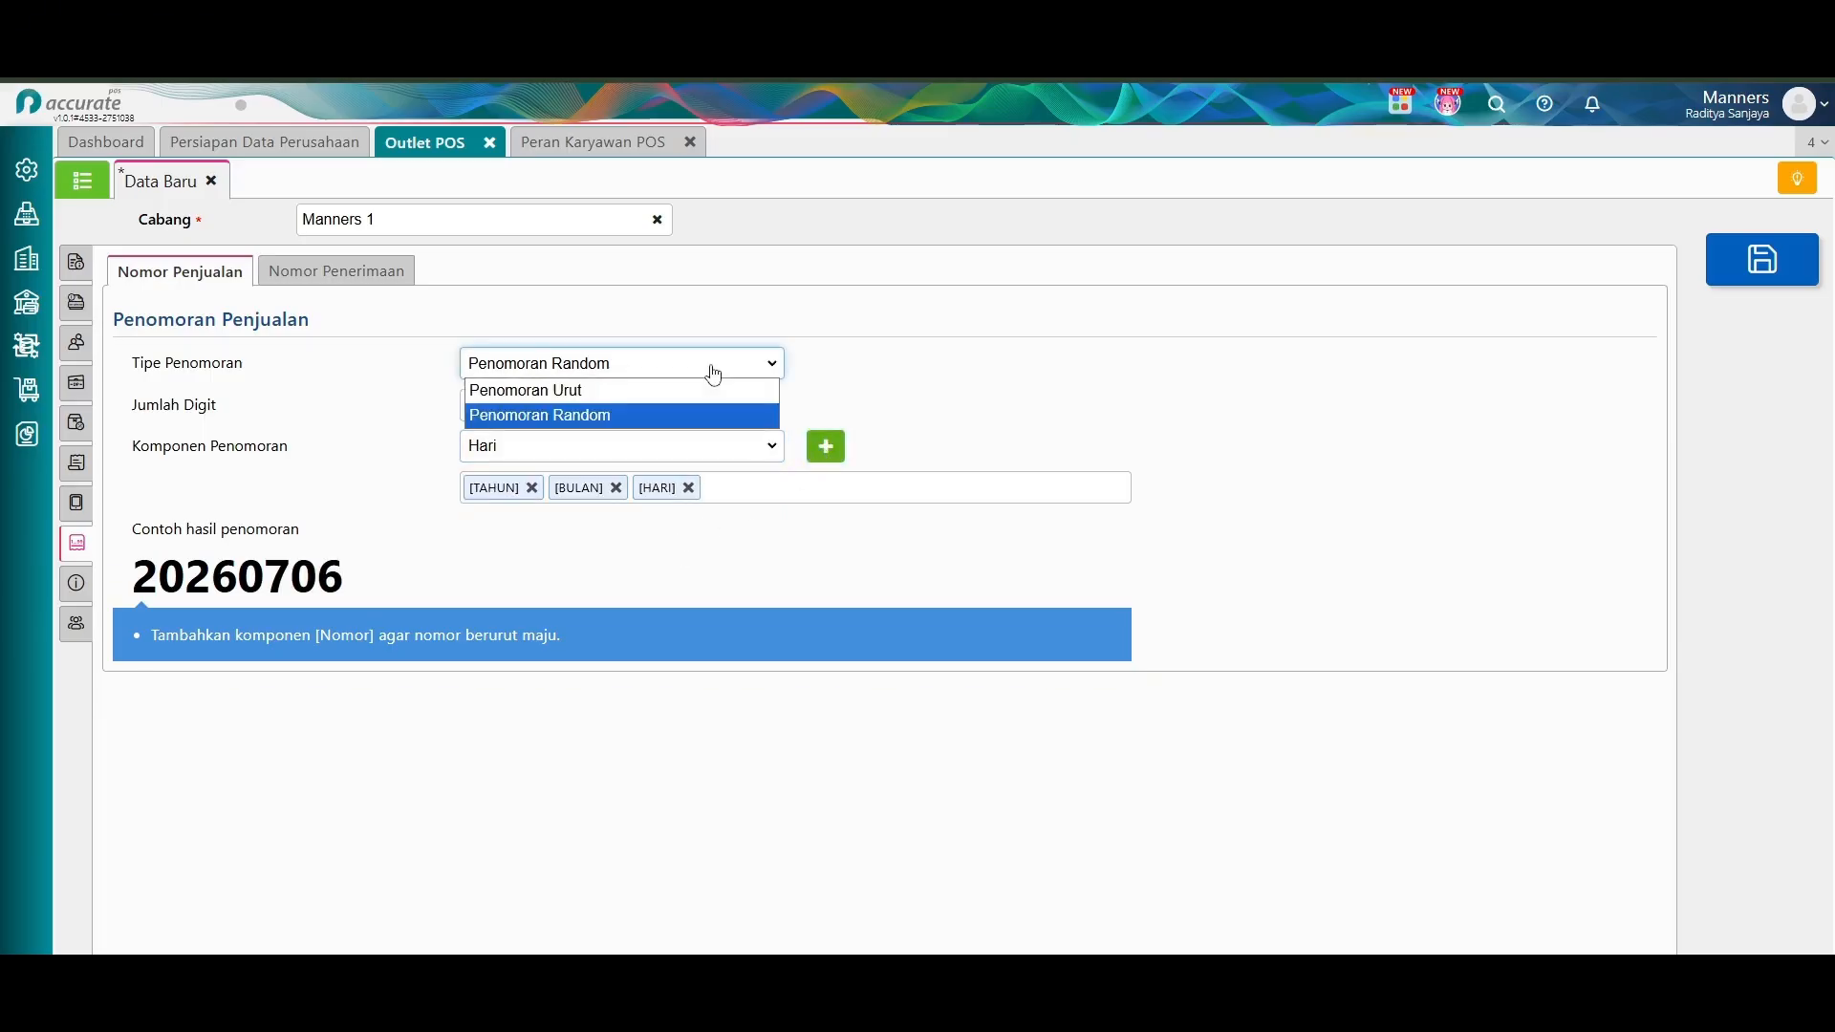
click(708, 373)
click(738, 446)
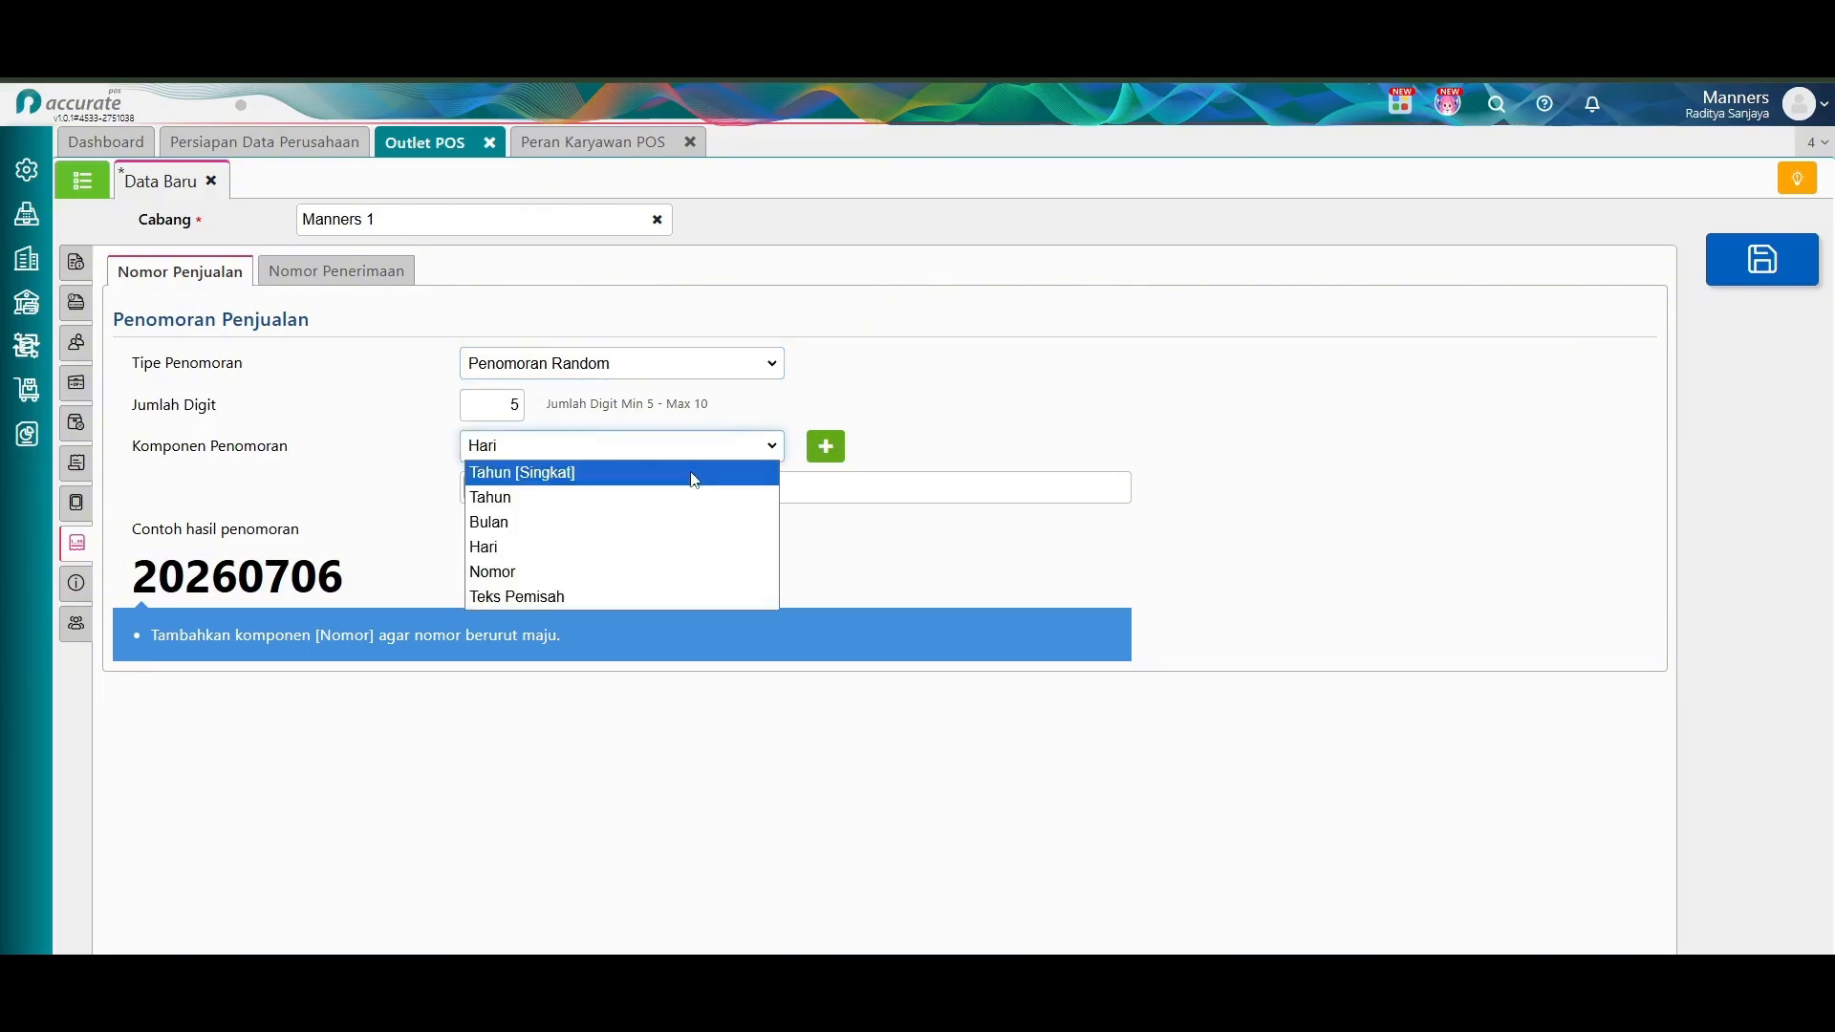
click(631, 571)
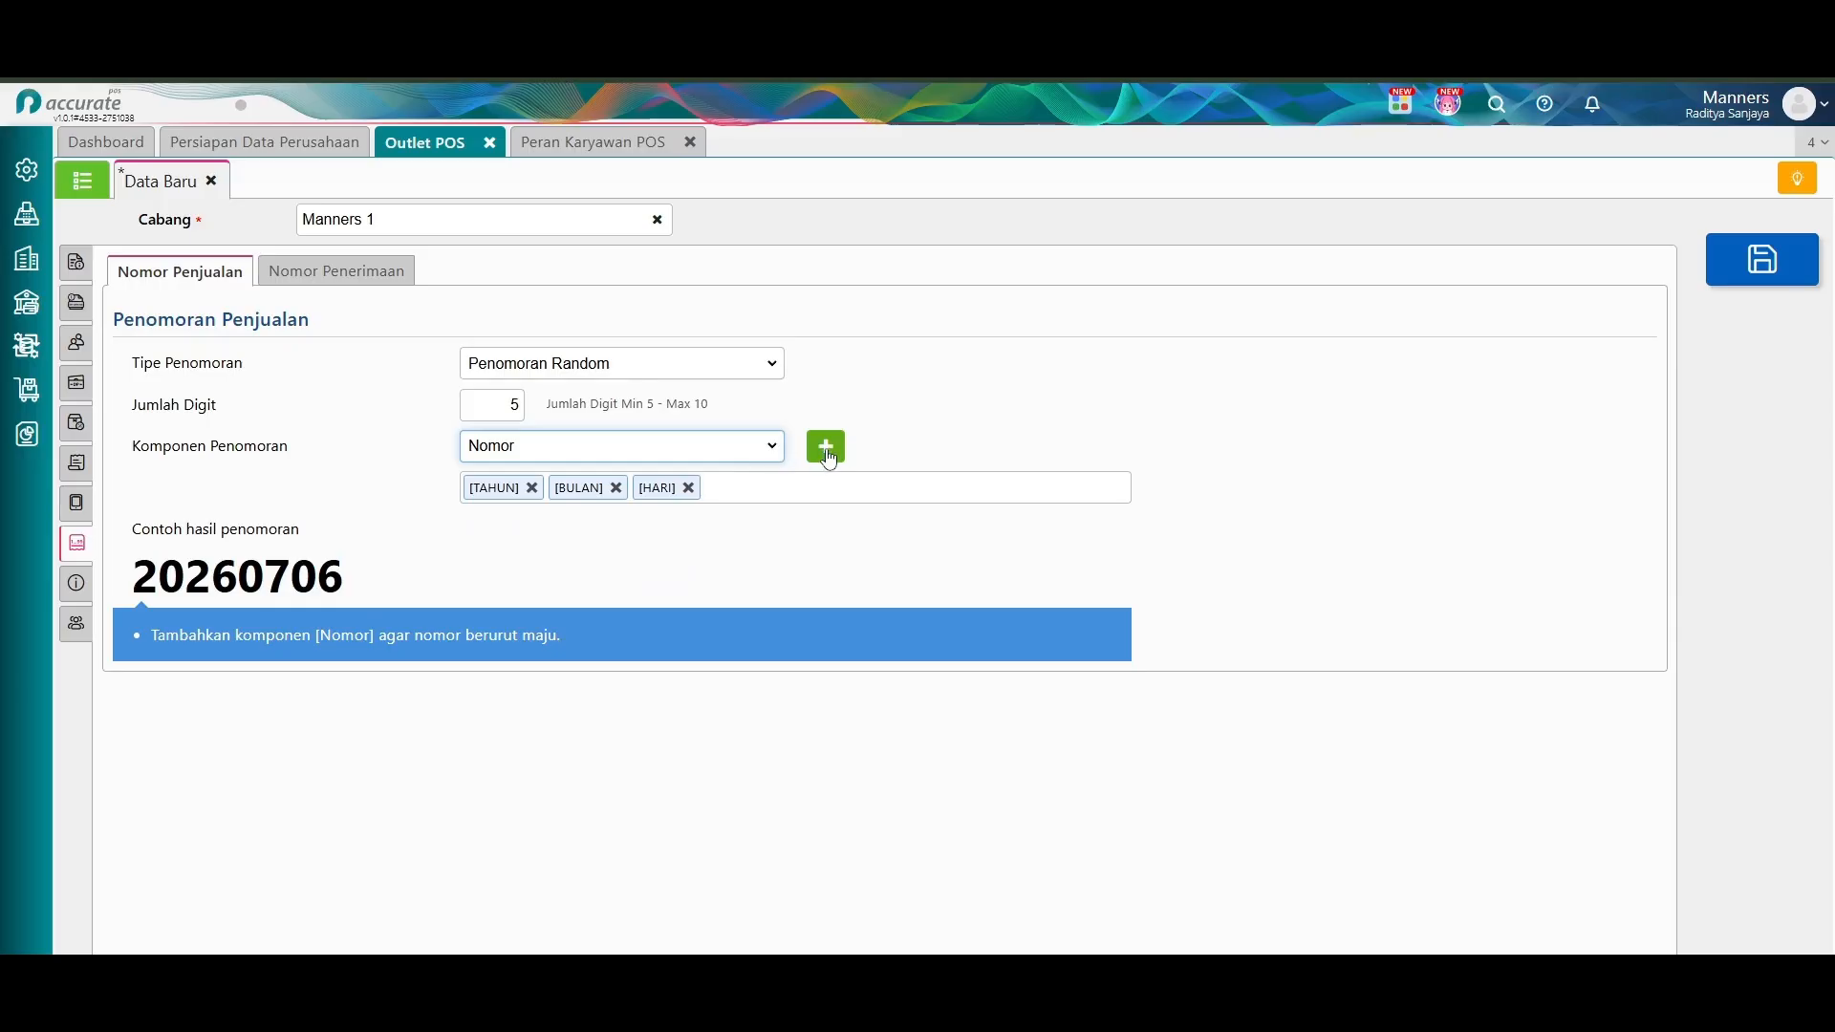
click(714, 369)
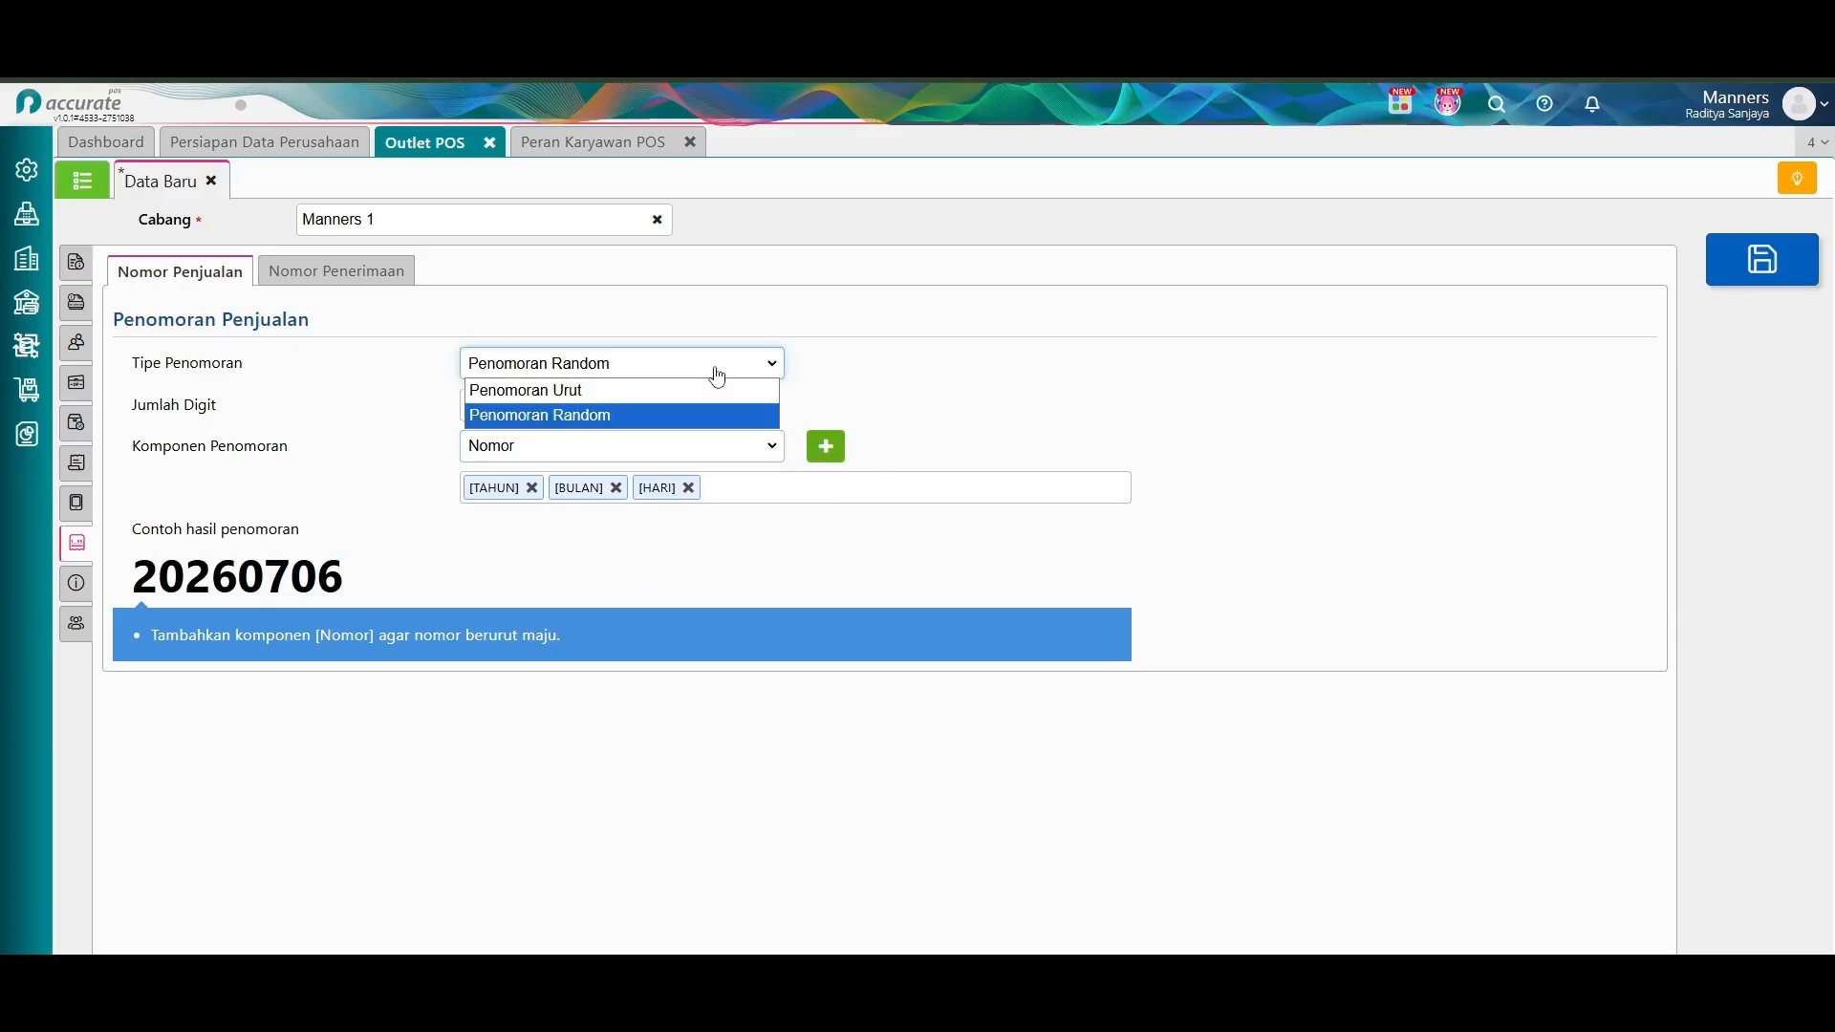
click(713, 415)
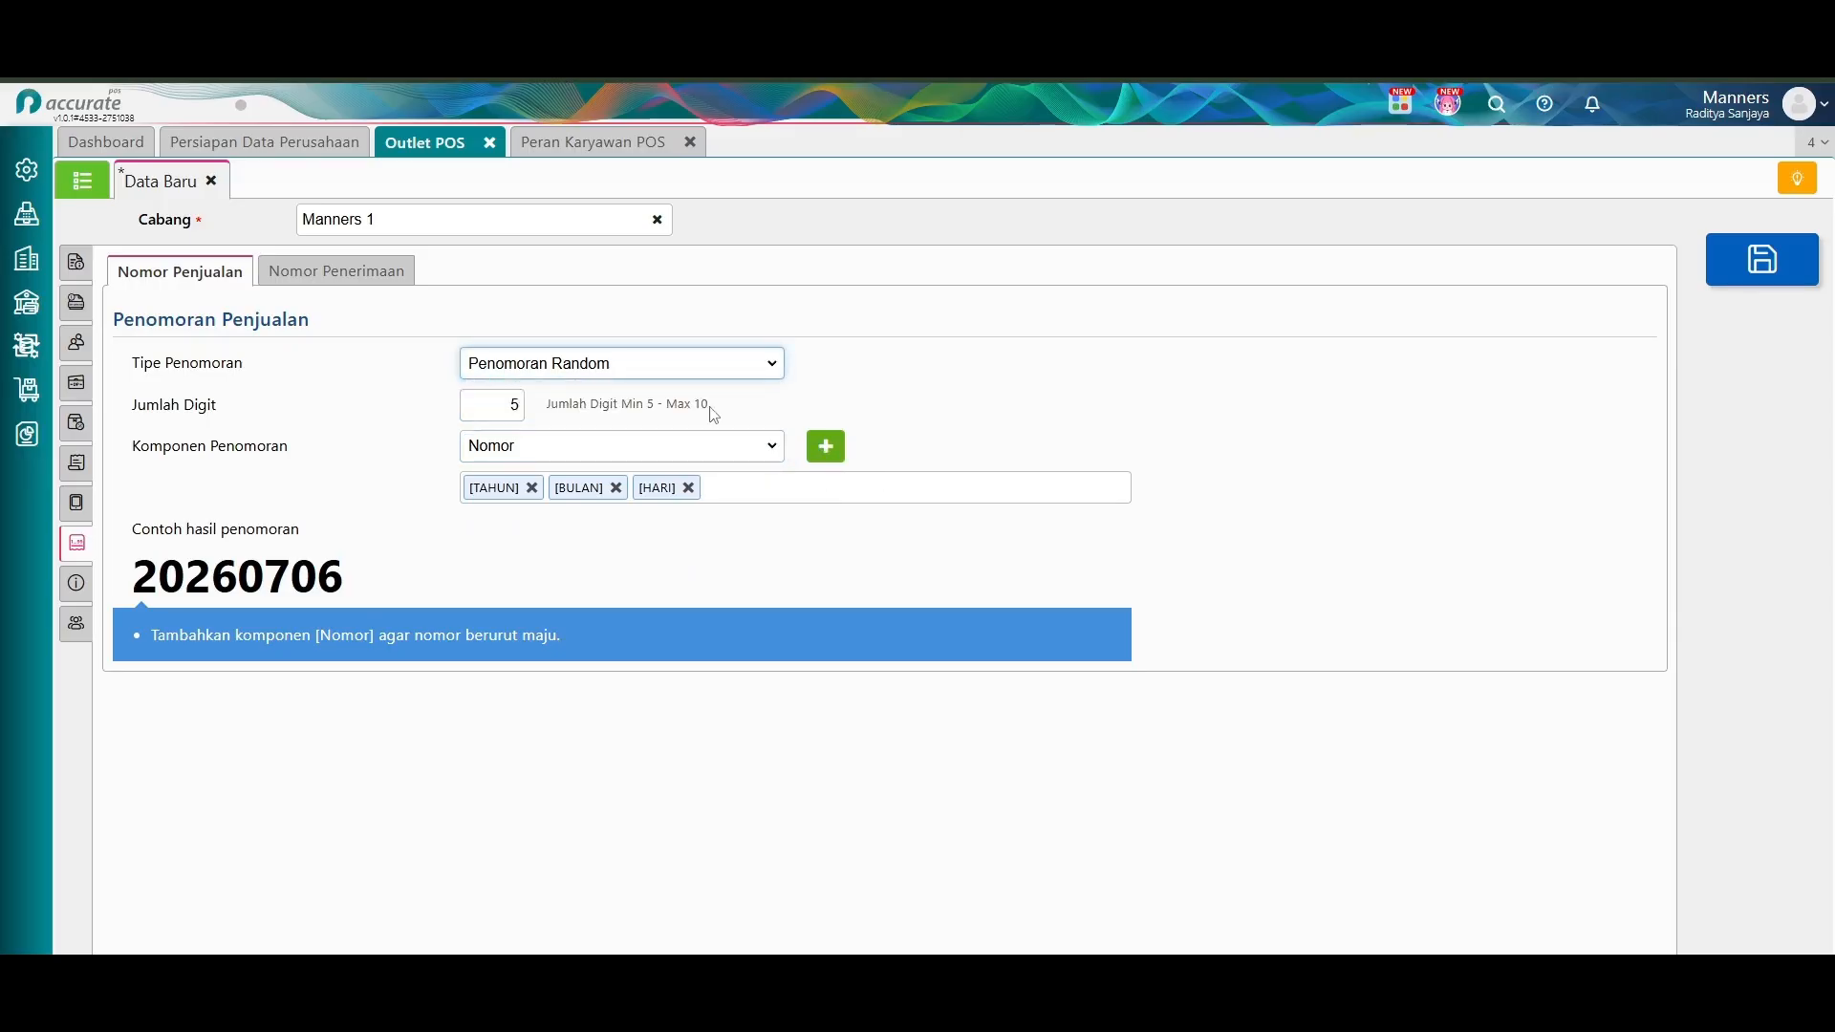
click(827, 449)
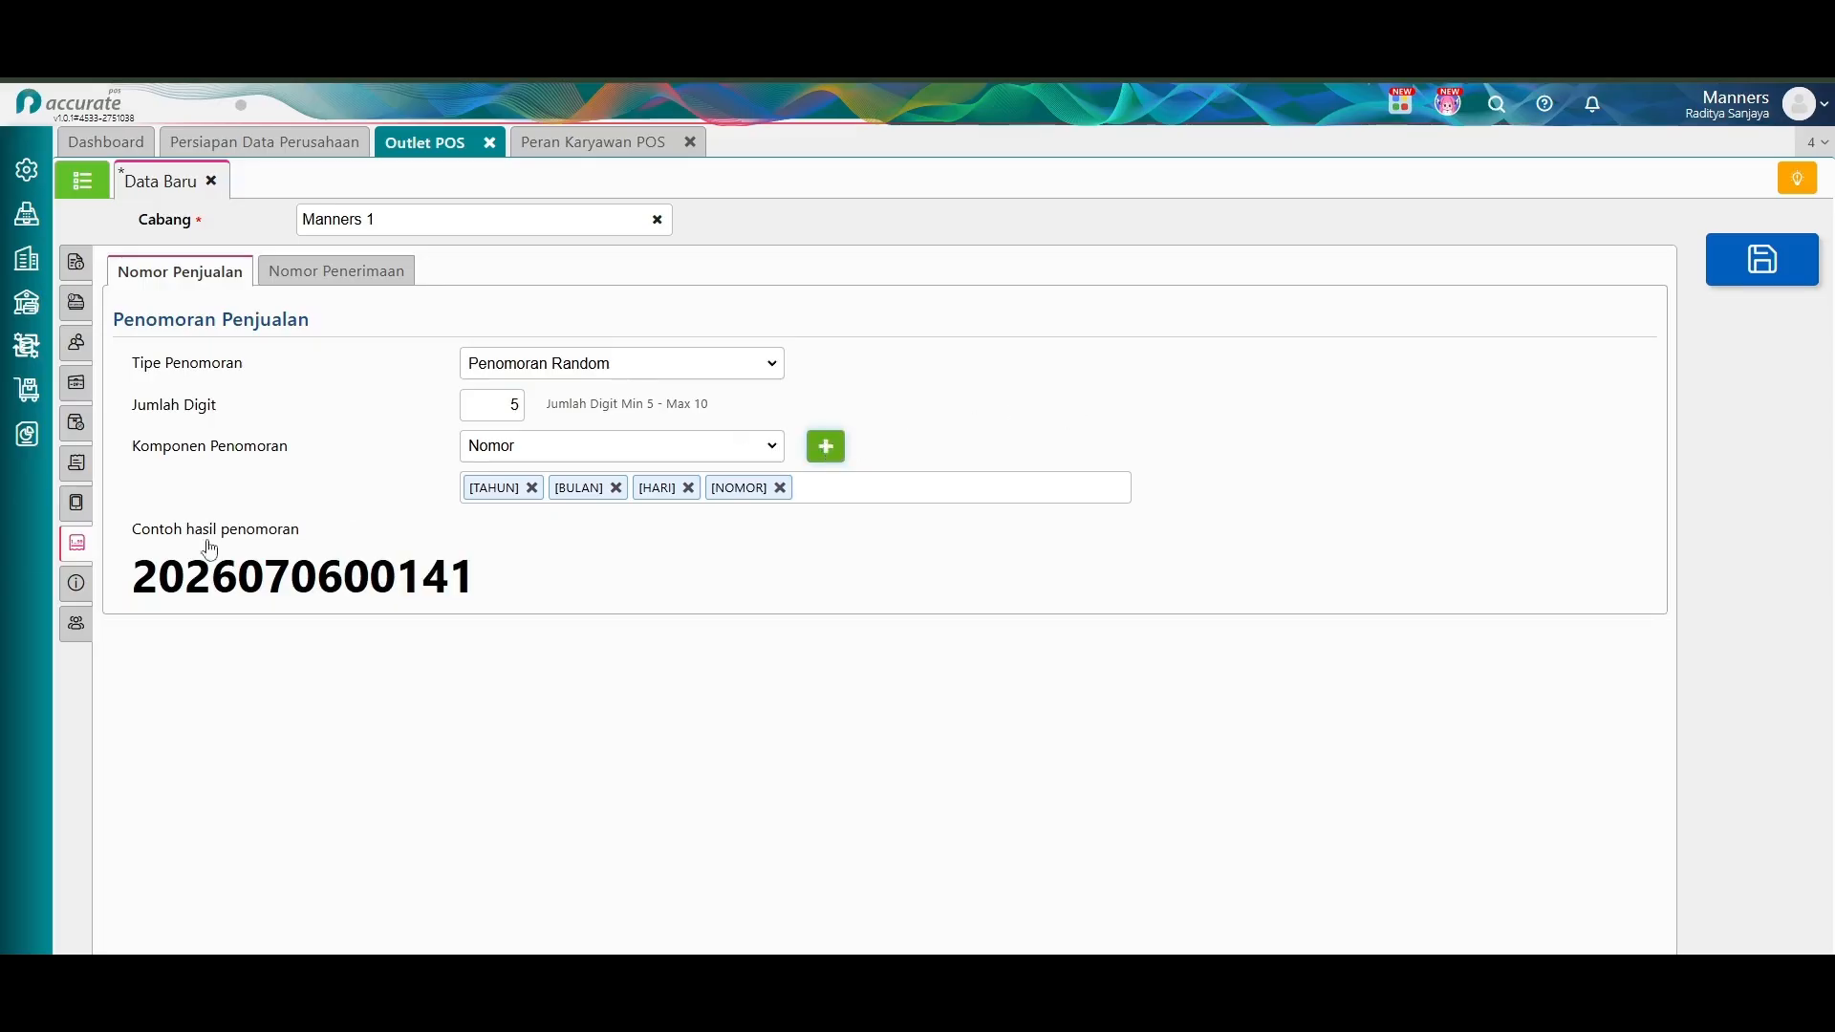
click(84, 585)
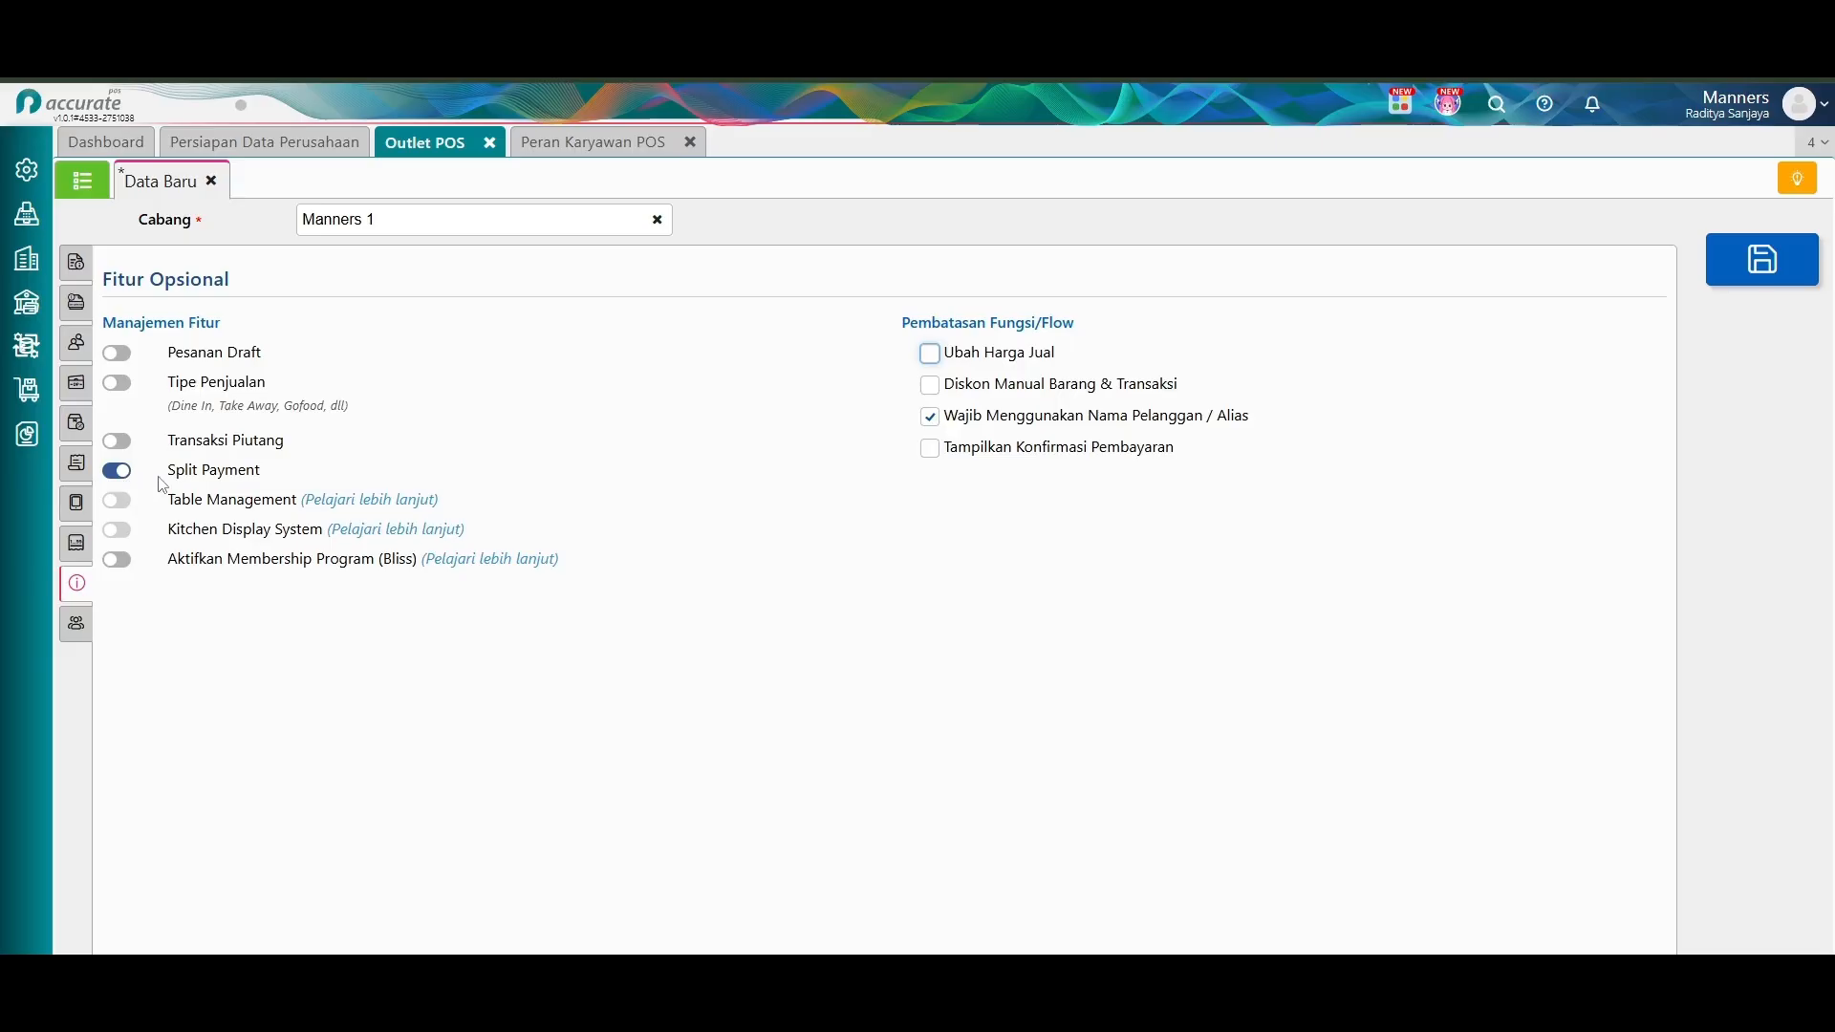
click(928, 356)
click(929, 386)
click(929, 385)
click(928, 355)
Check the user access setting, save the Manners 1 outlet and copy its outlet code.
click(77, 624)
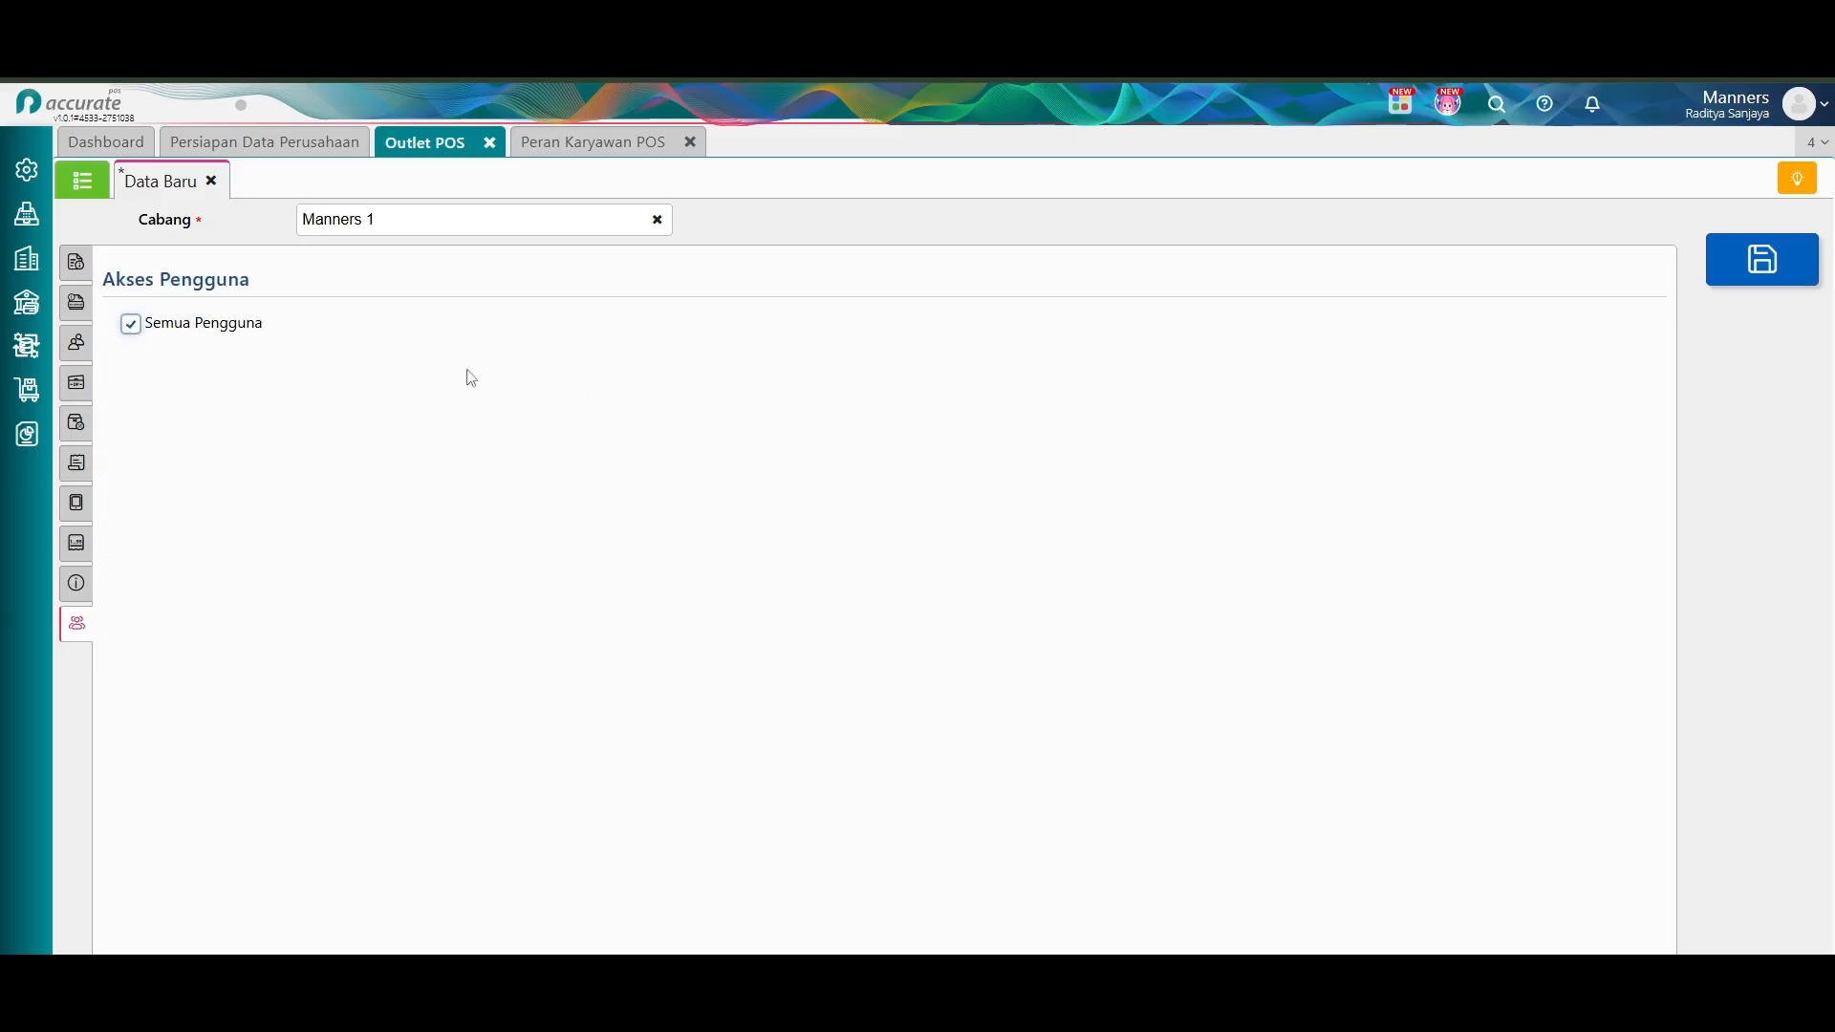
click(1733, 276)
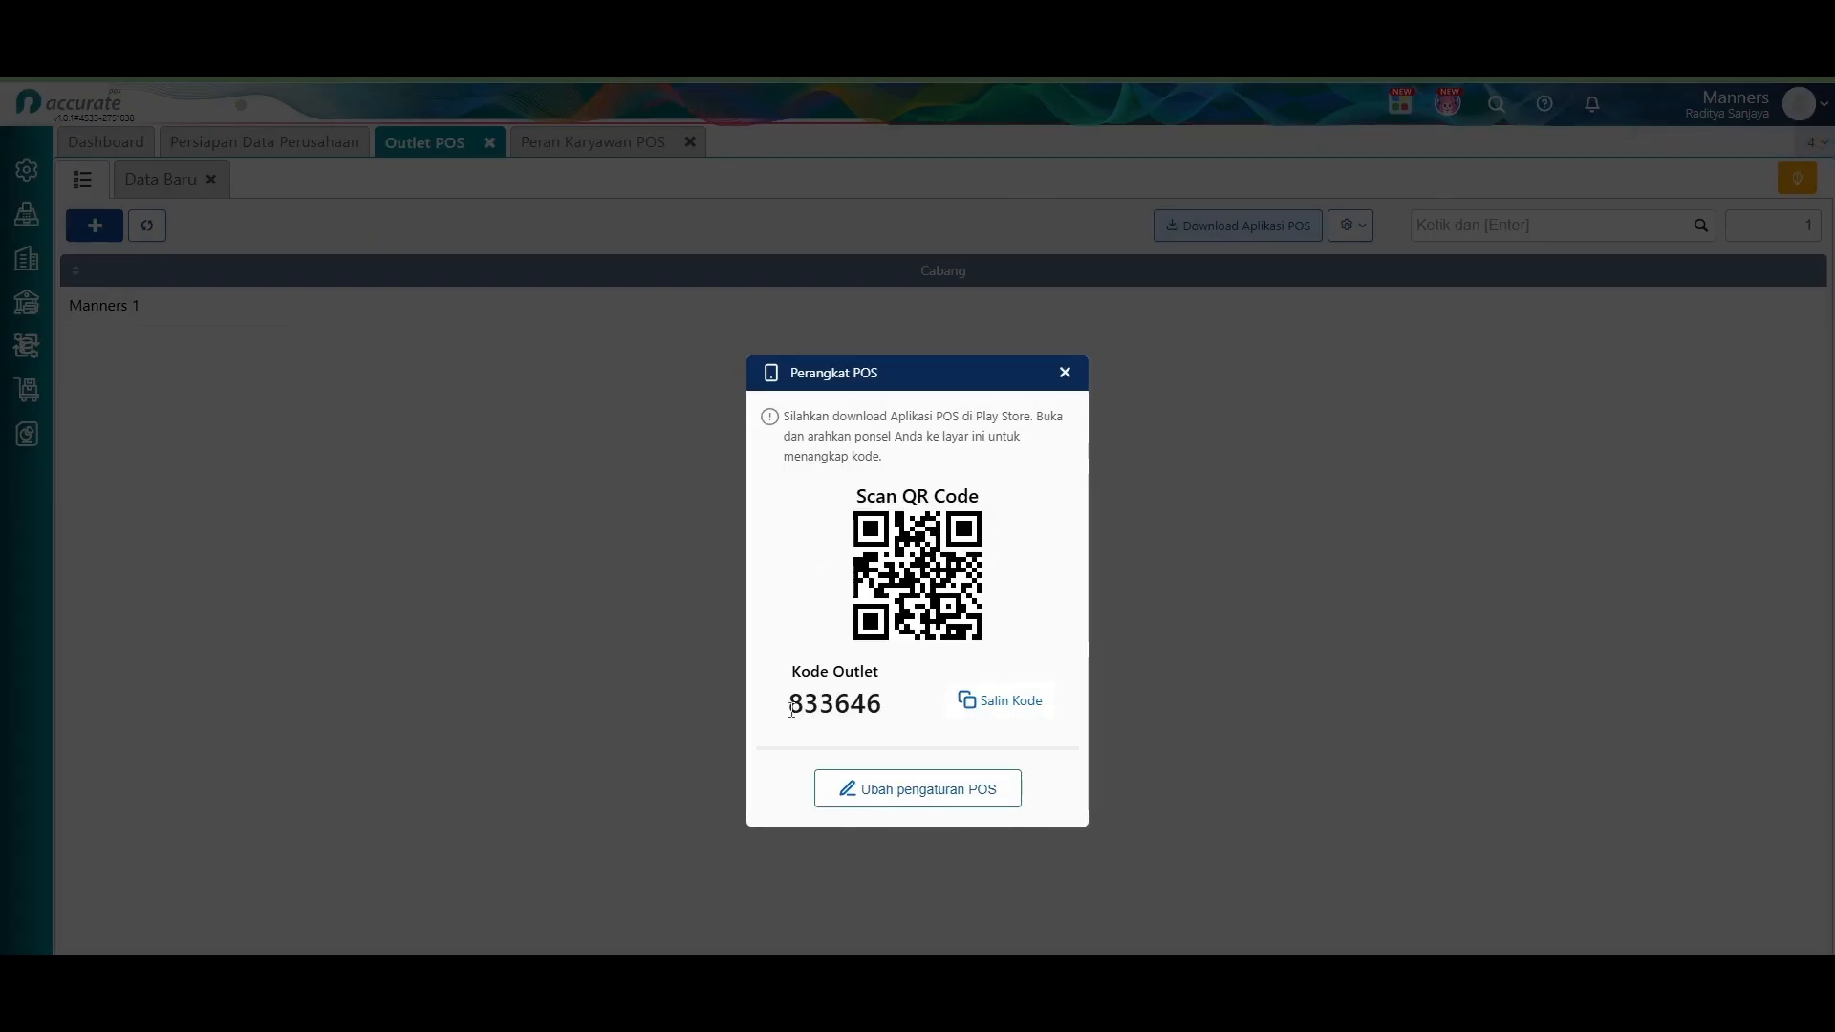
drag(791, 708, 884, 710)
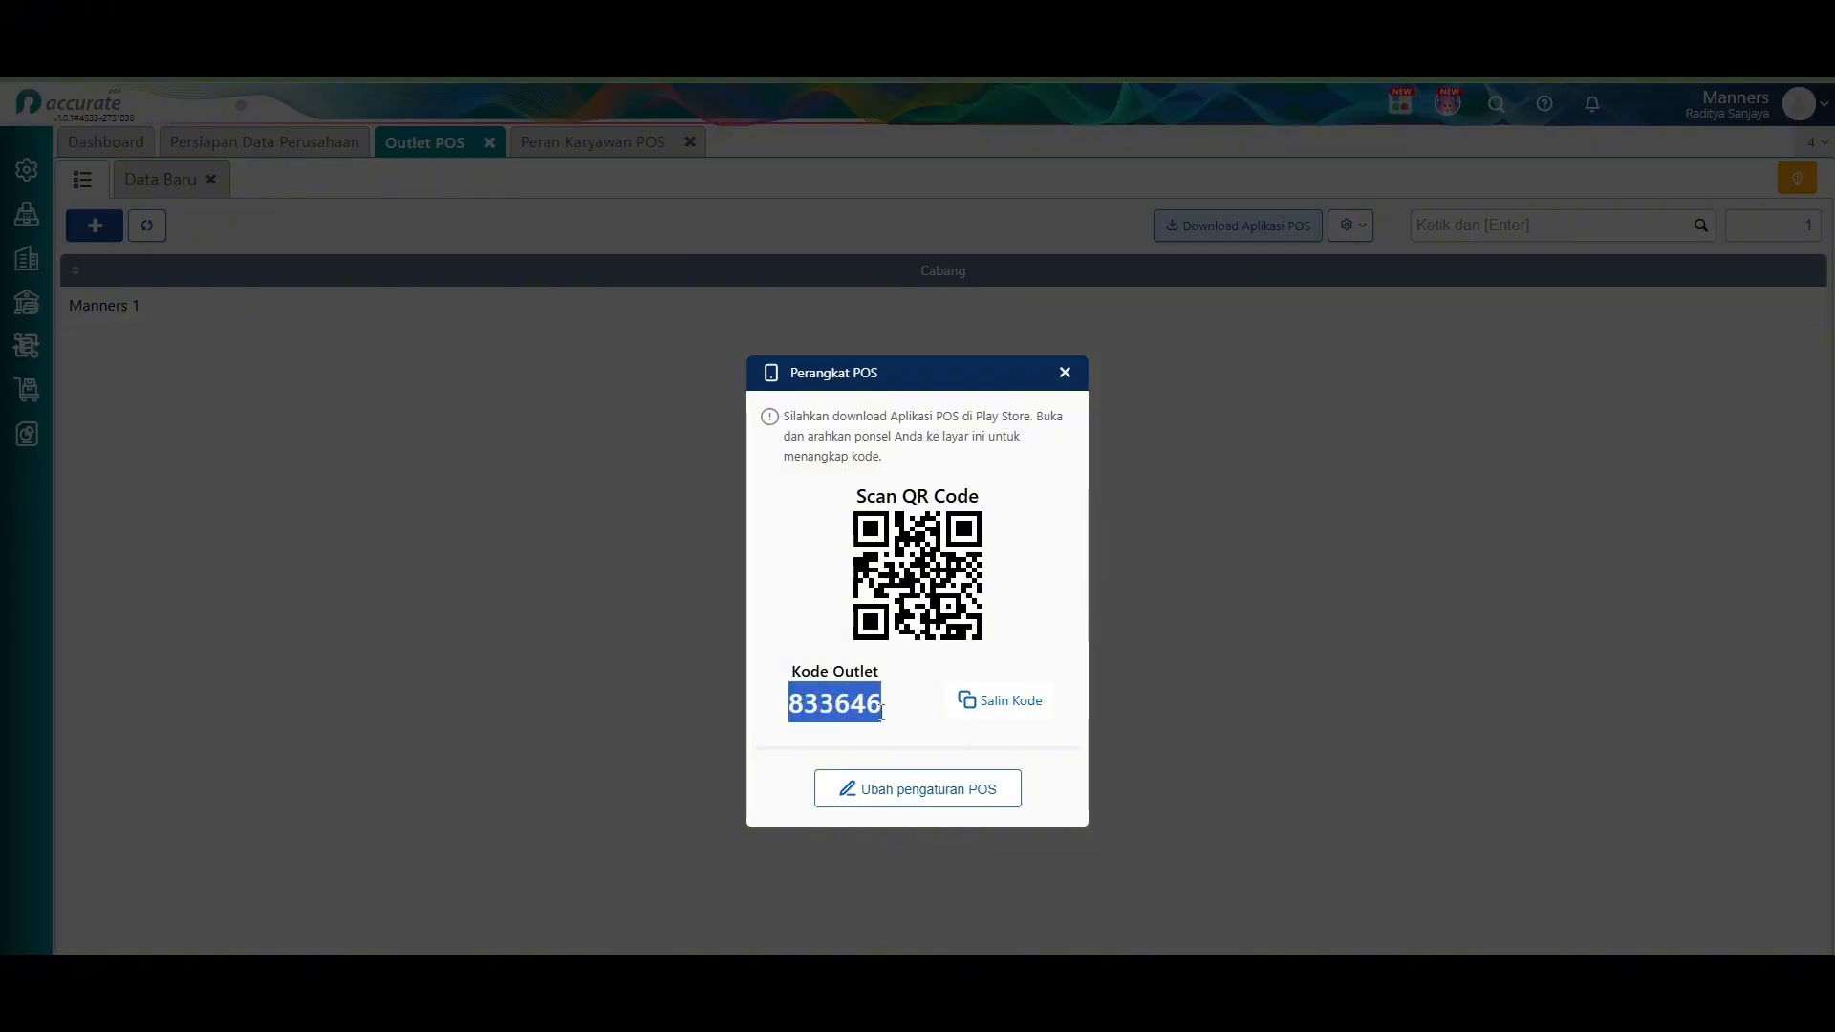
click(985, 717)
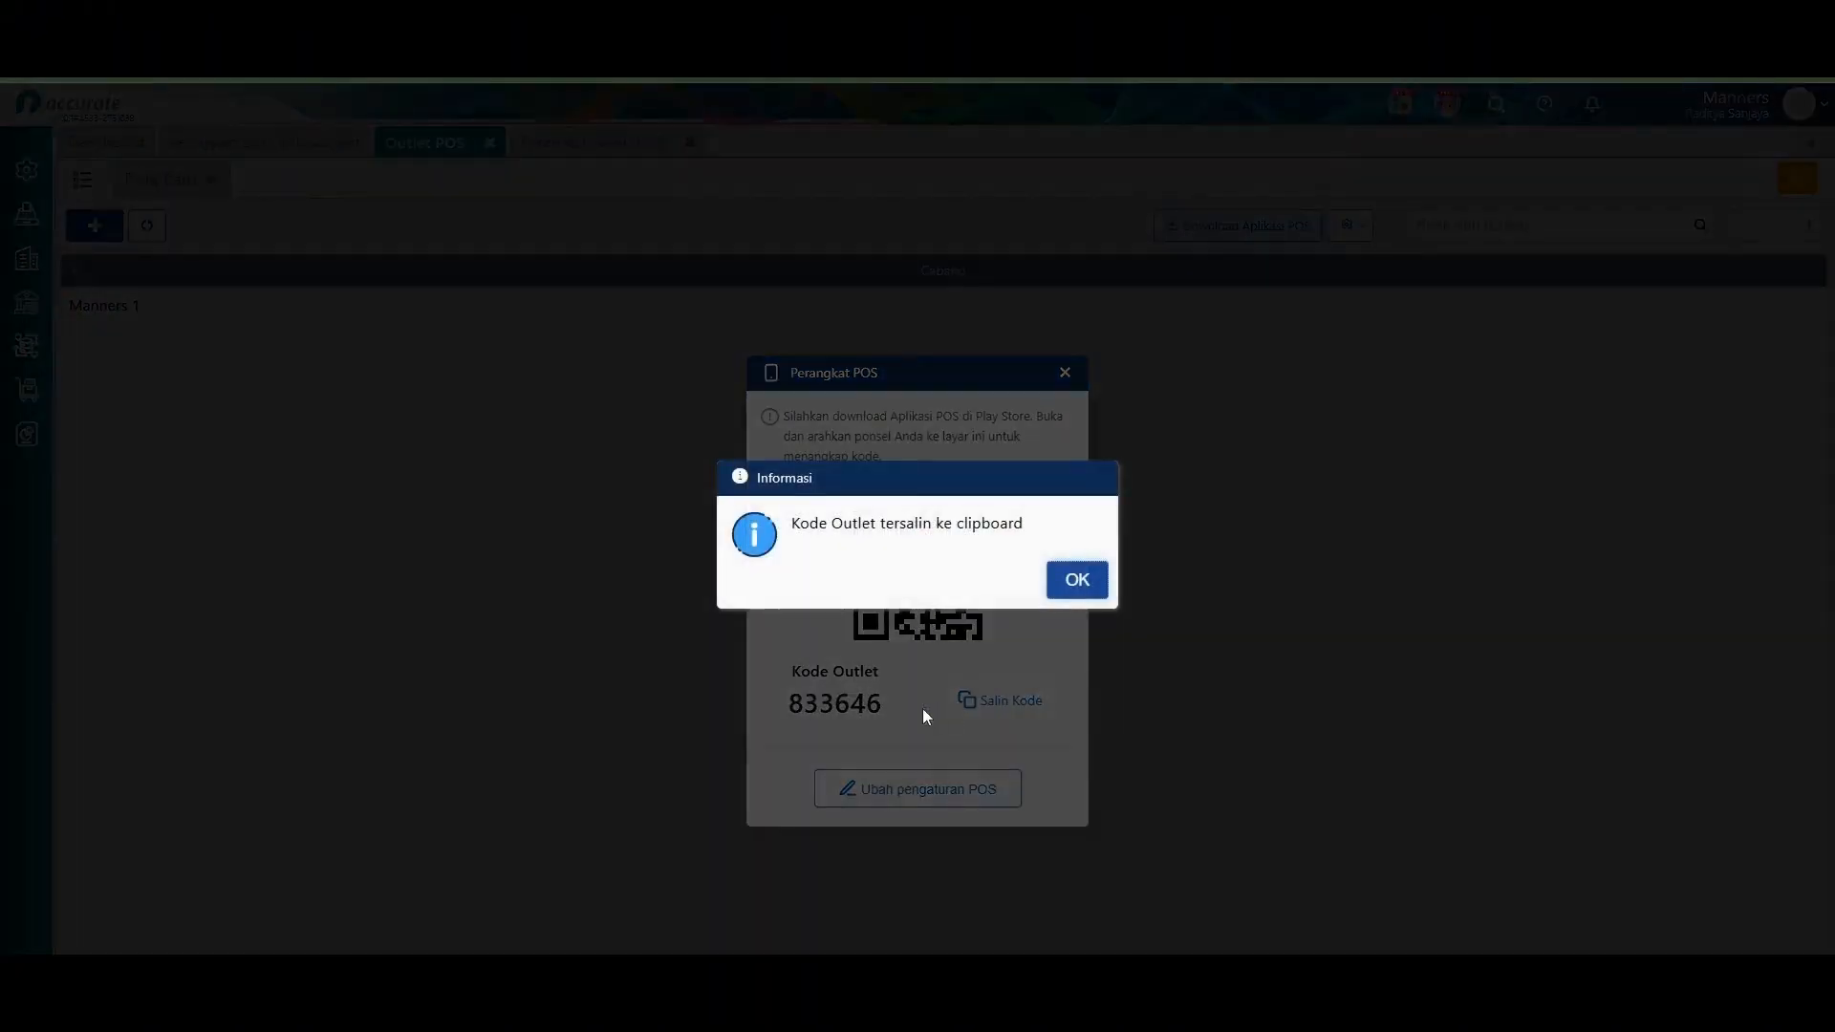
click(1072, 585)
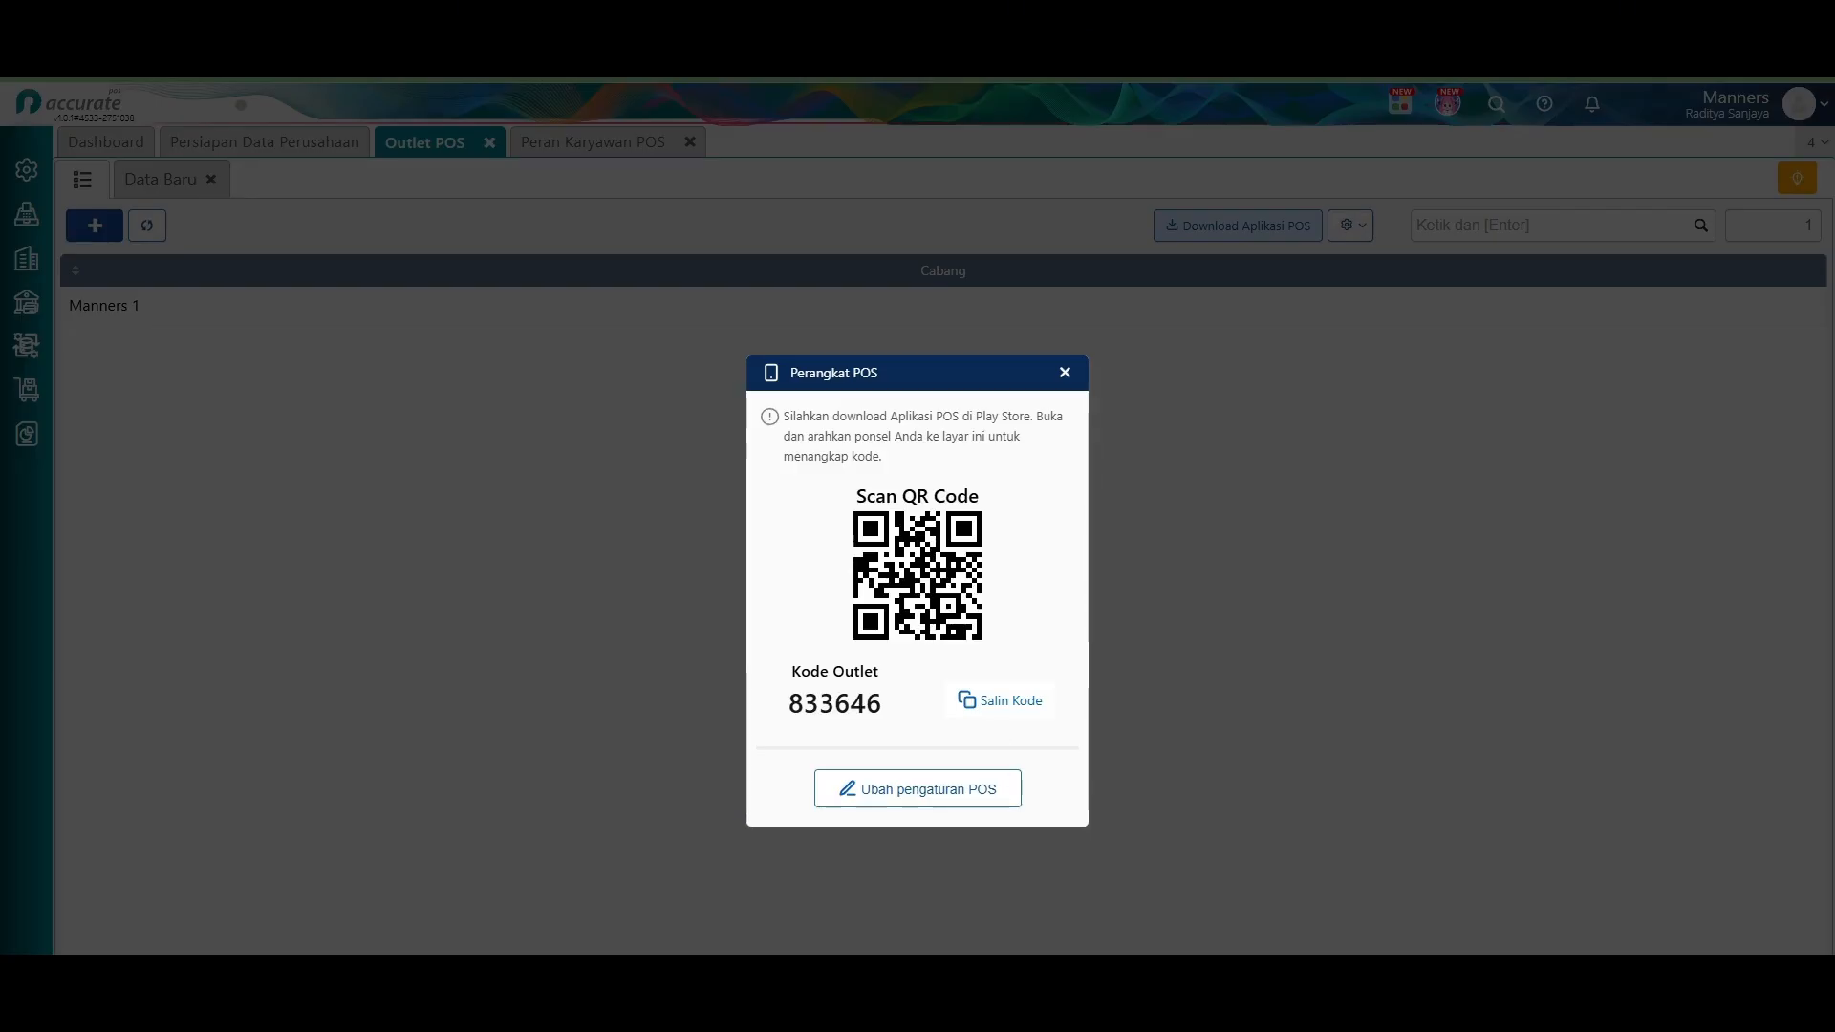
Switch to the Accurate POS app in the Android emulator and enter as a server device with an existing account.
click(1162, 1005)
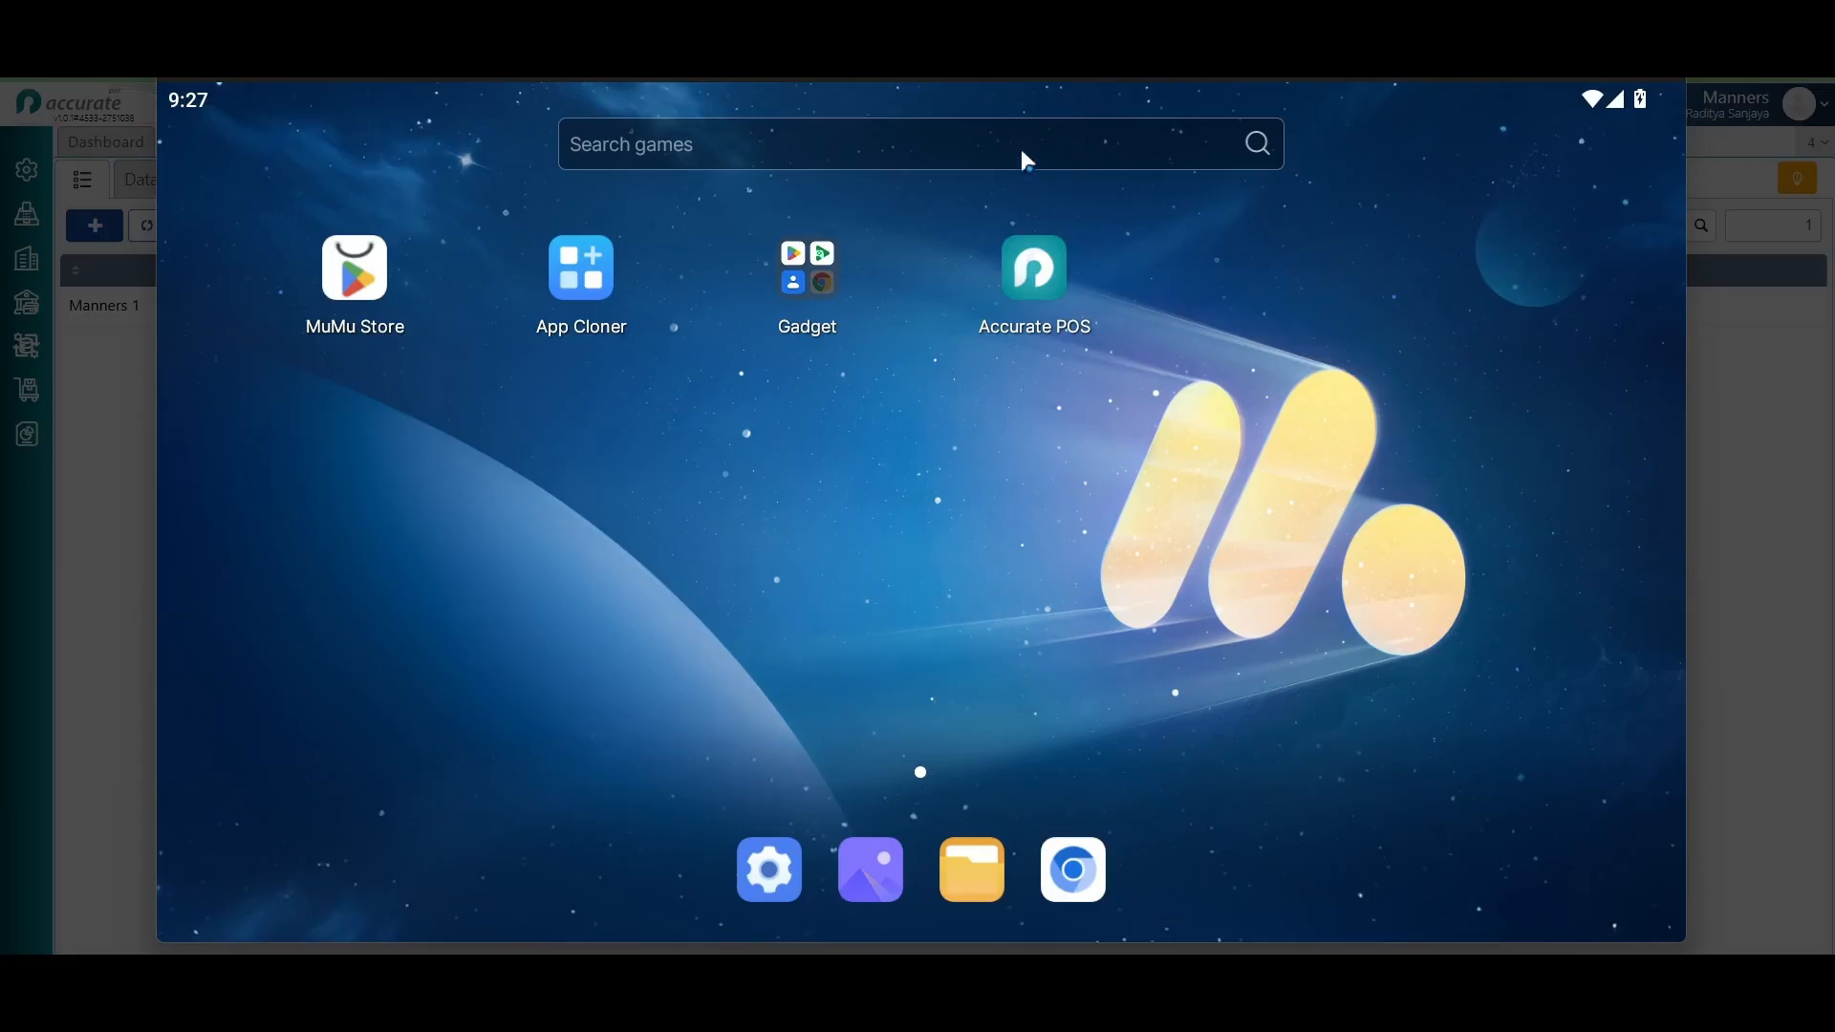
click(1043, 265)
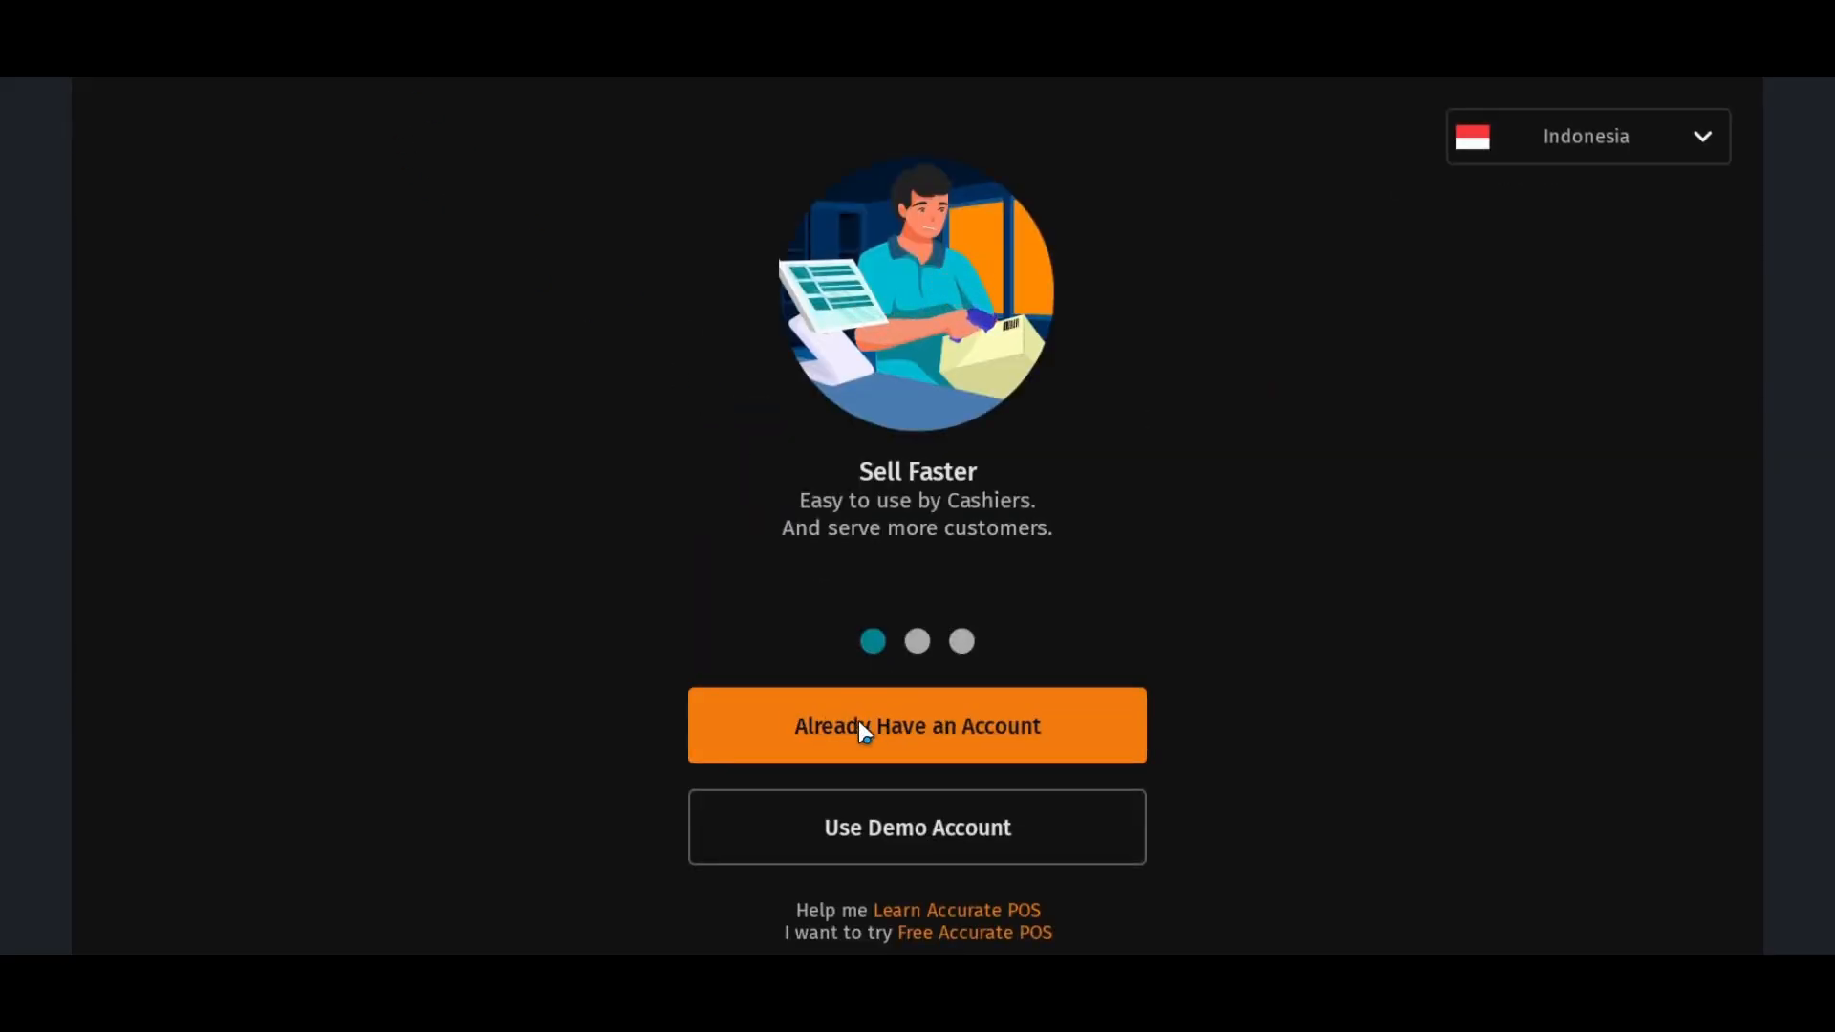
click(902, 720)
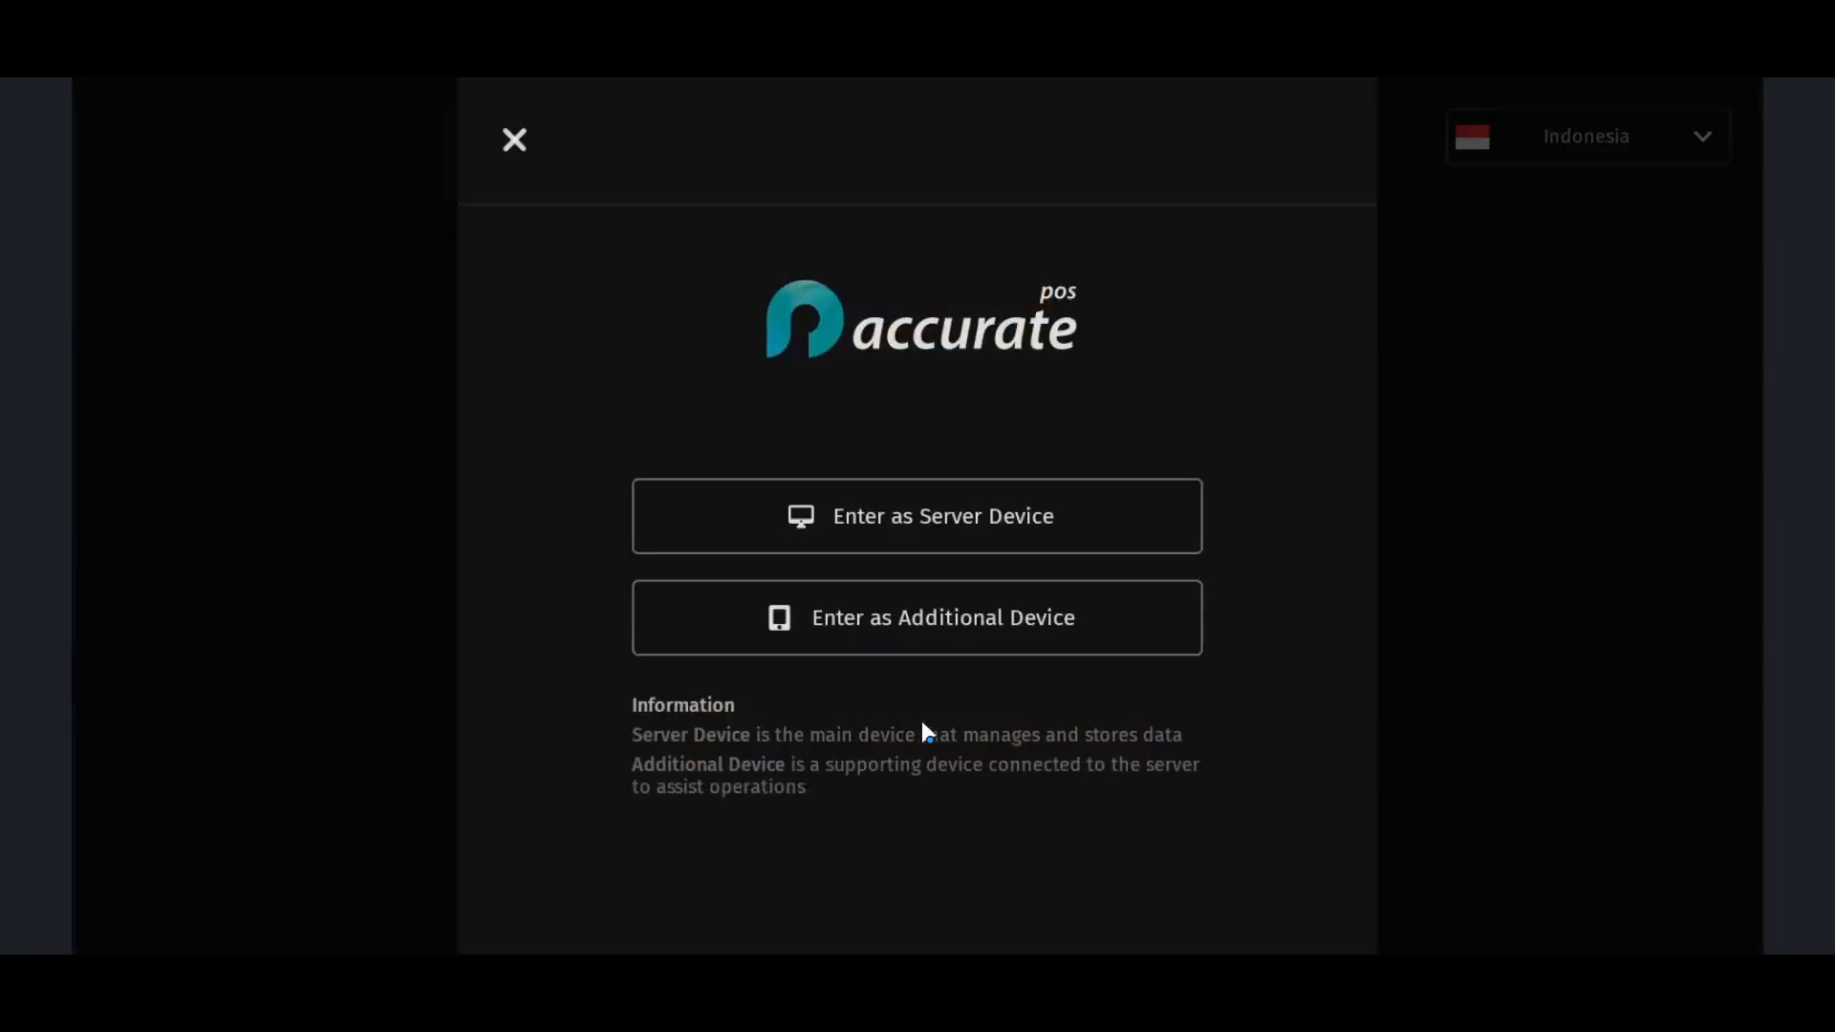
click(895, 522)
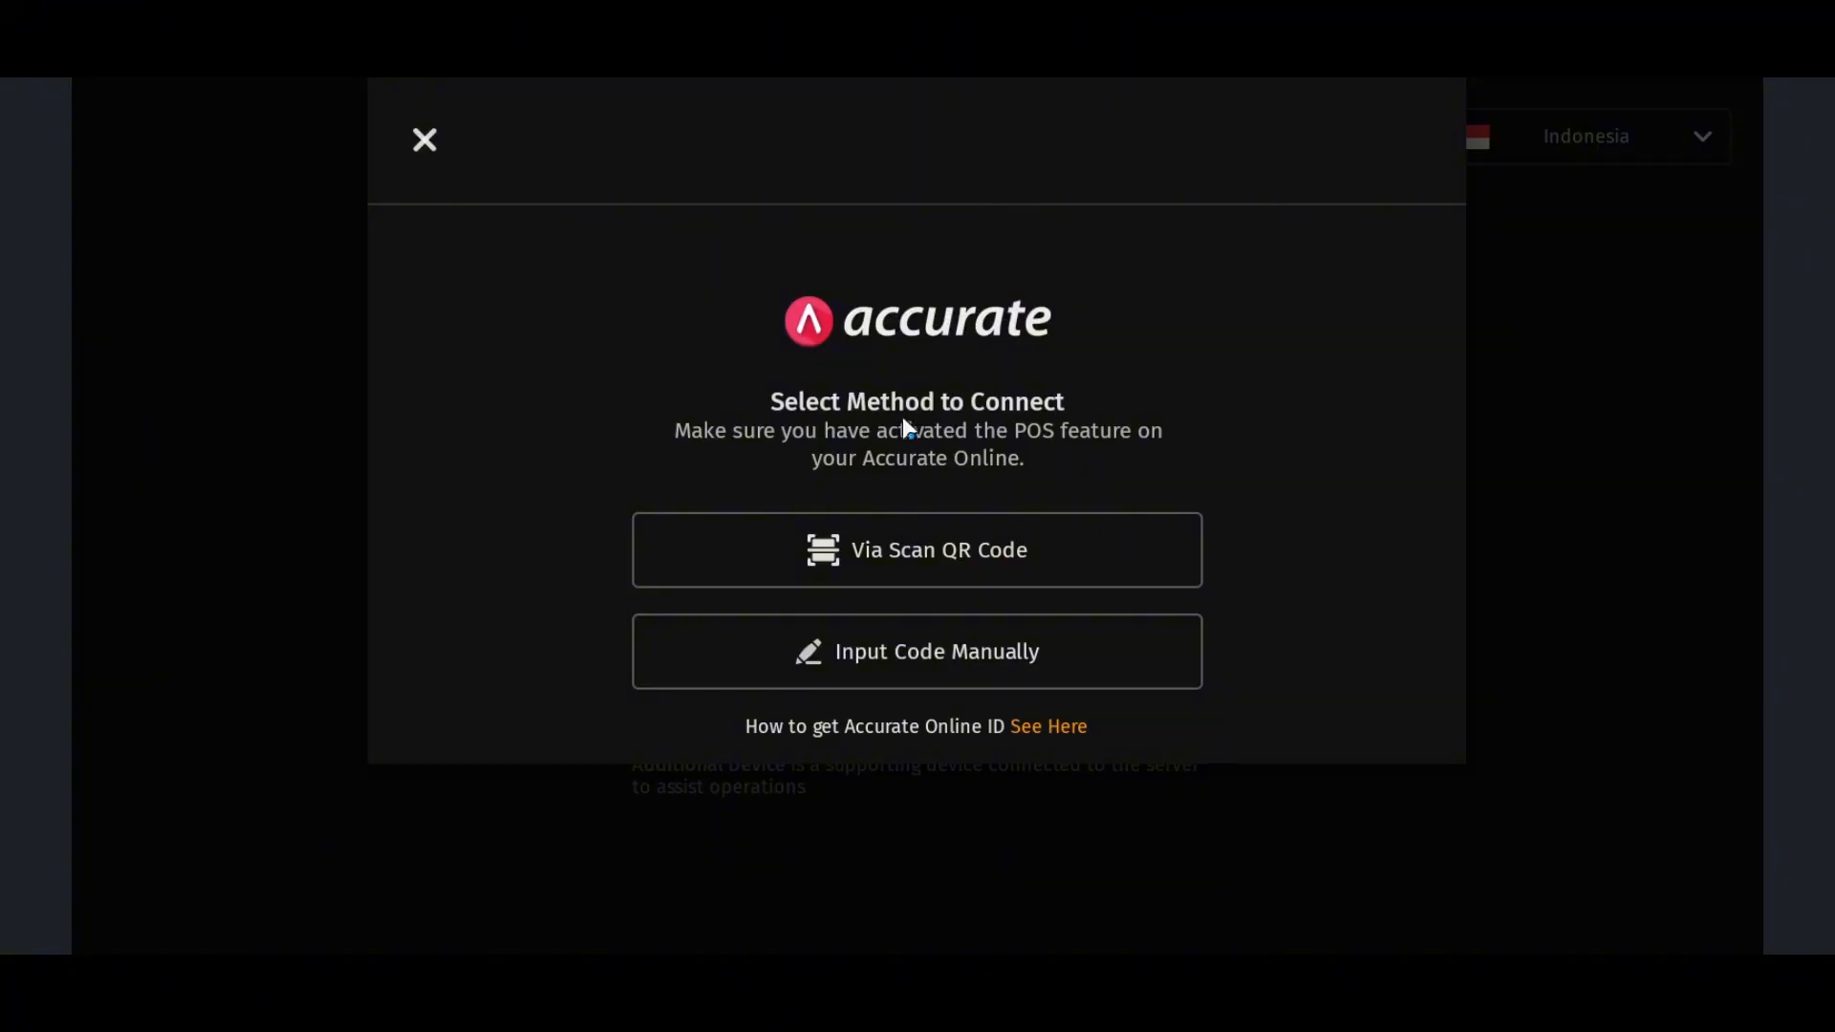
Connect the device by manually entering the copied outlet code, and continue without restoring a backup.
click(918, 656)
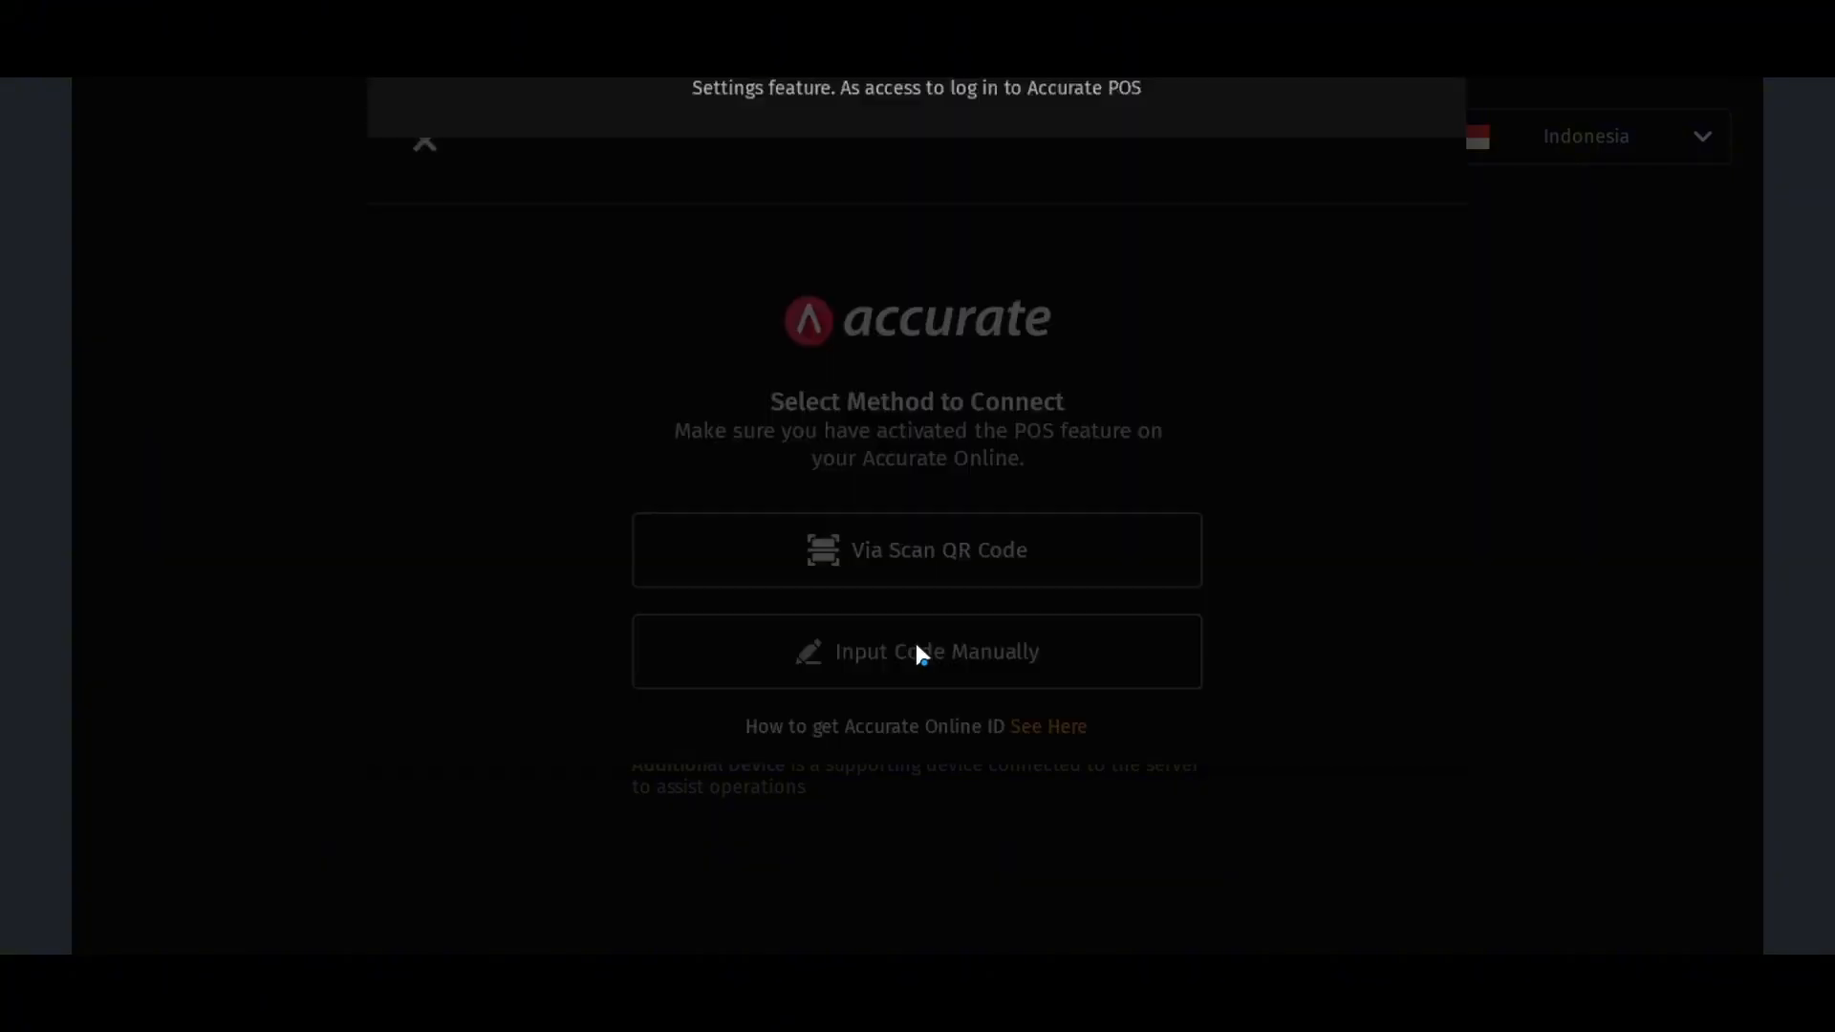
click(888, 350)
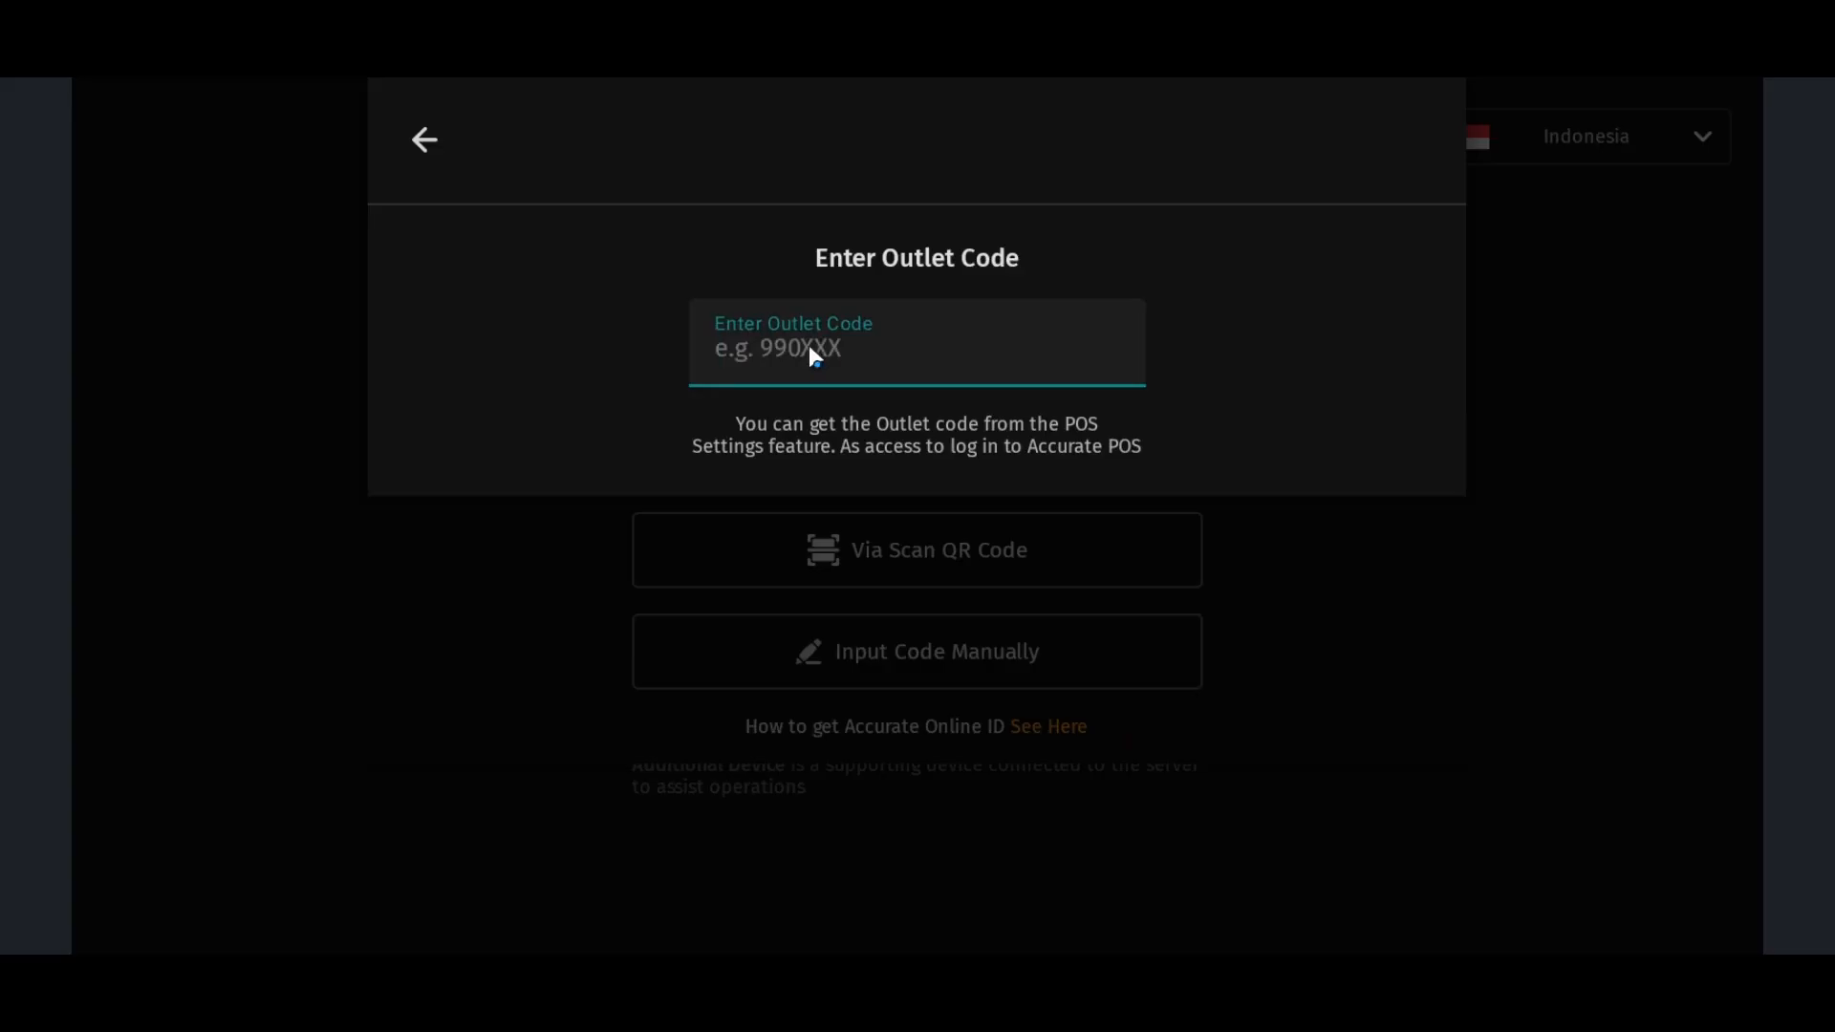
key(ctrl+v)
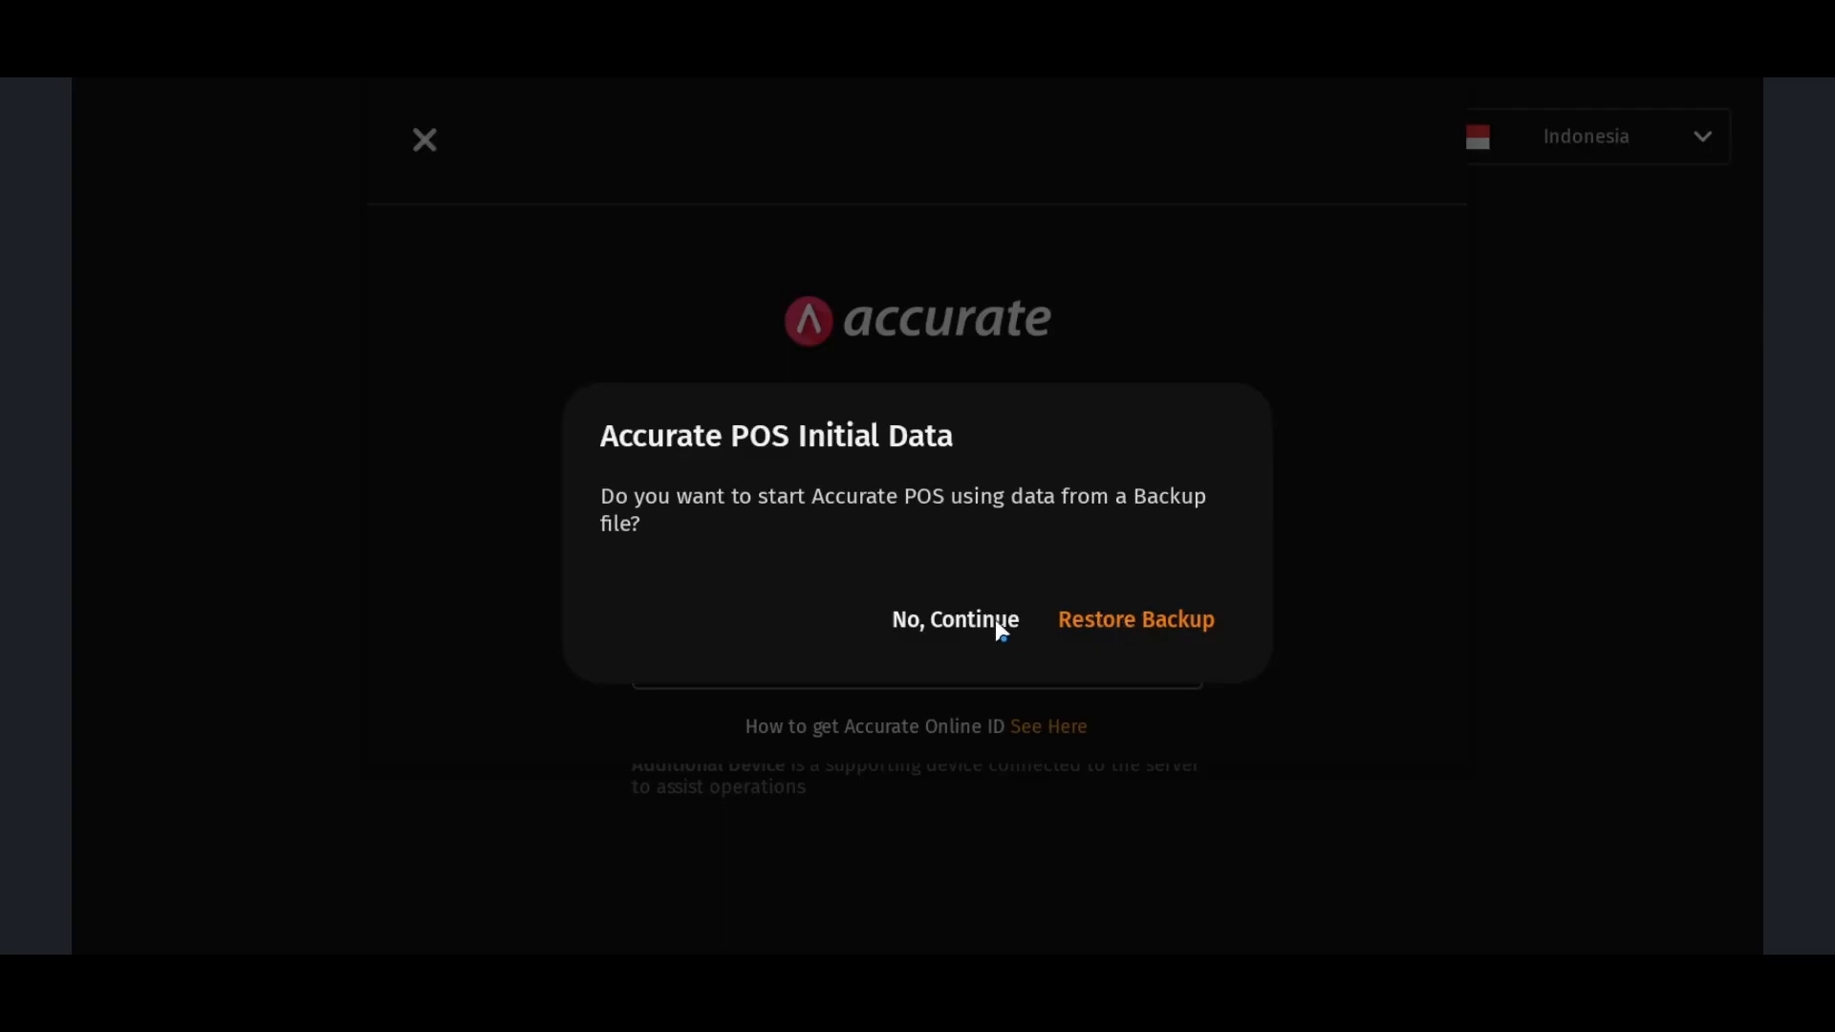
click(969, 621)
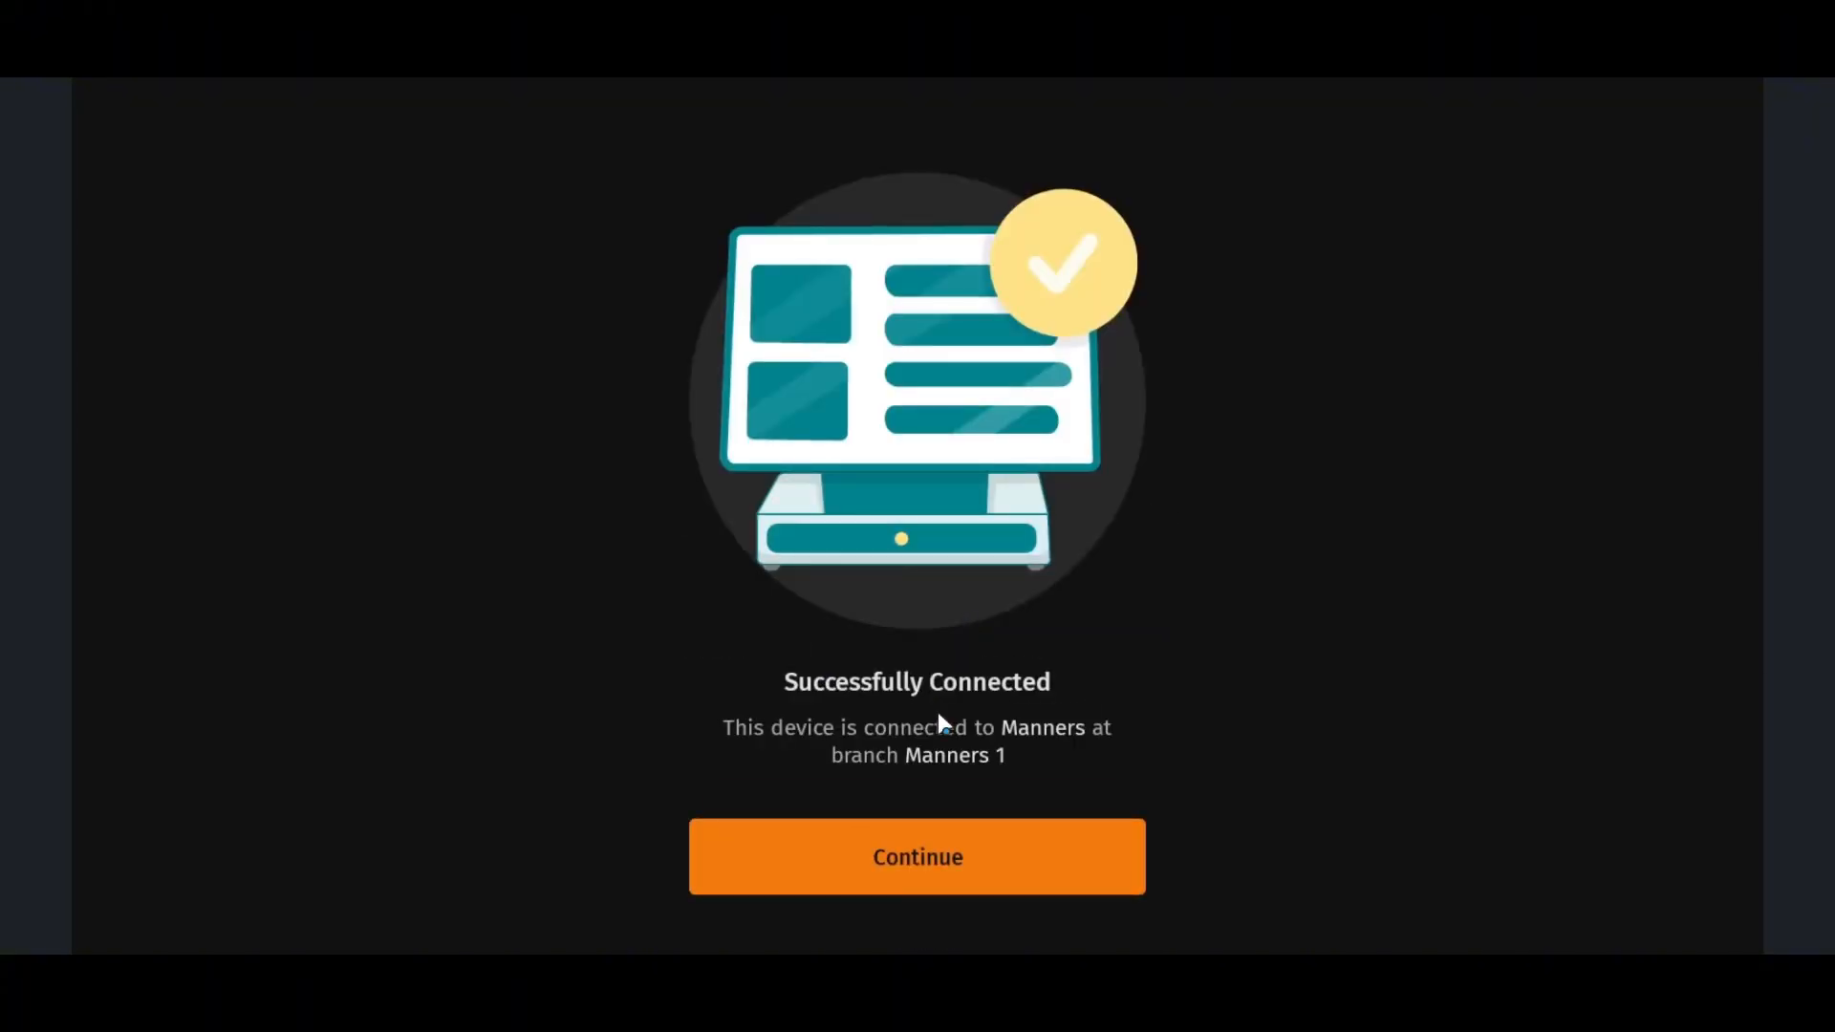
click(898, 861)
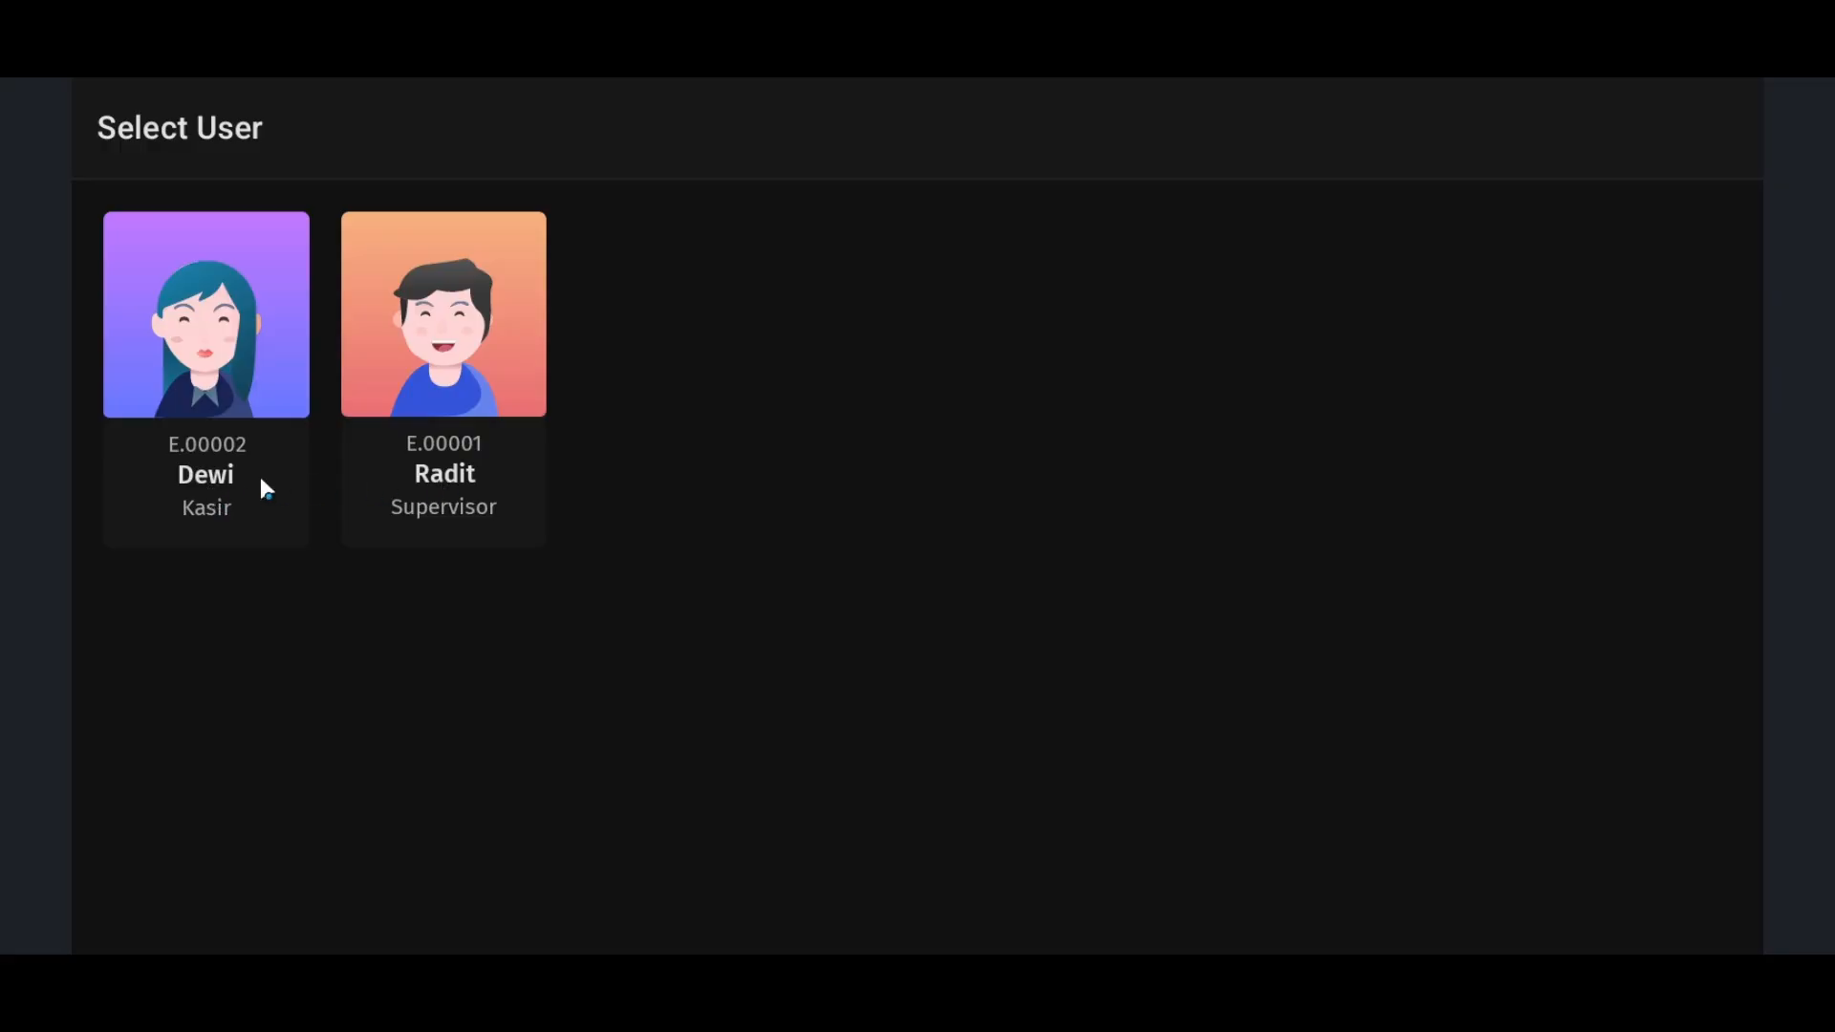
Log in as the Supervisor user, accept the auto backup announcement, and create and repeat a six-digit security PIN.
click(442, 478)
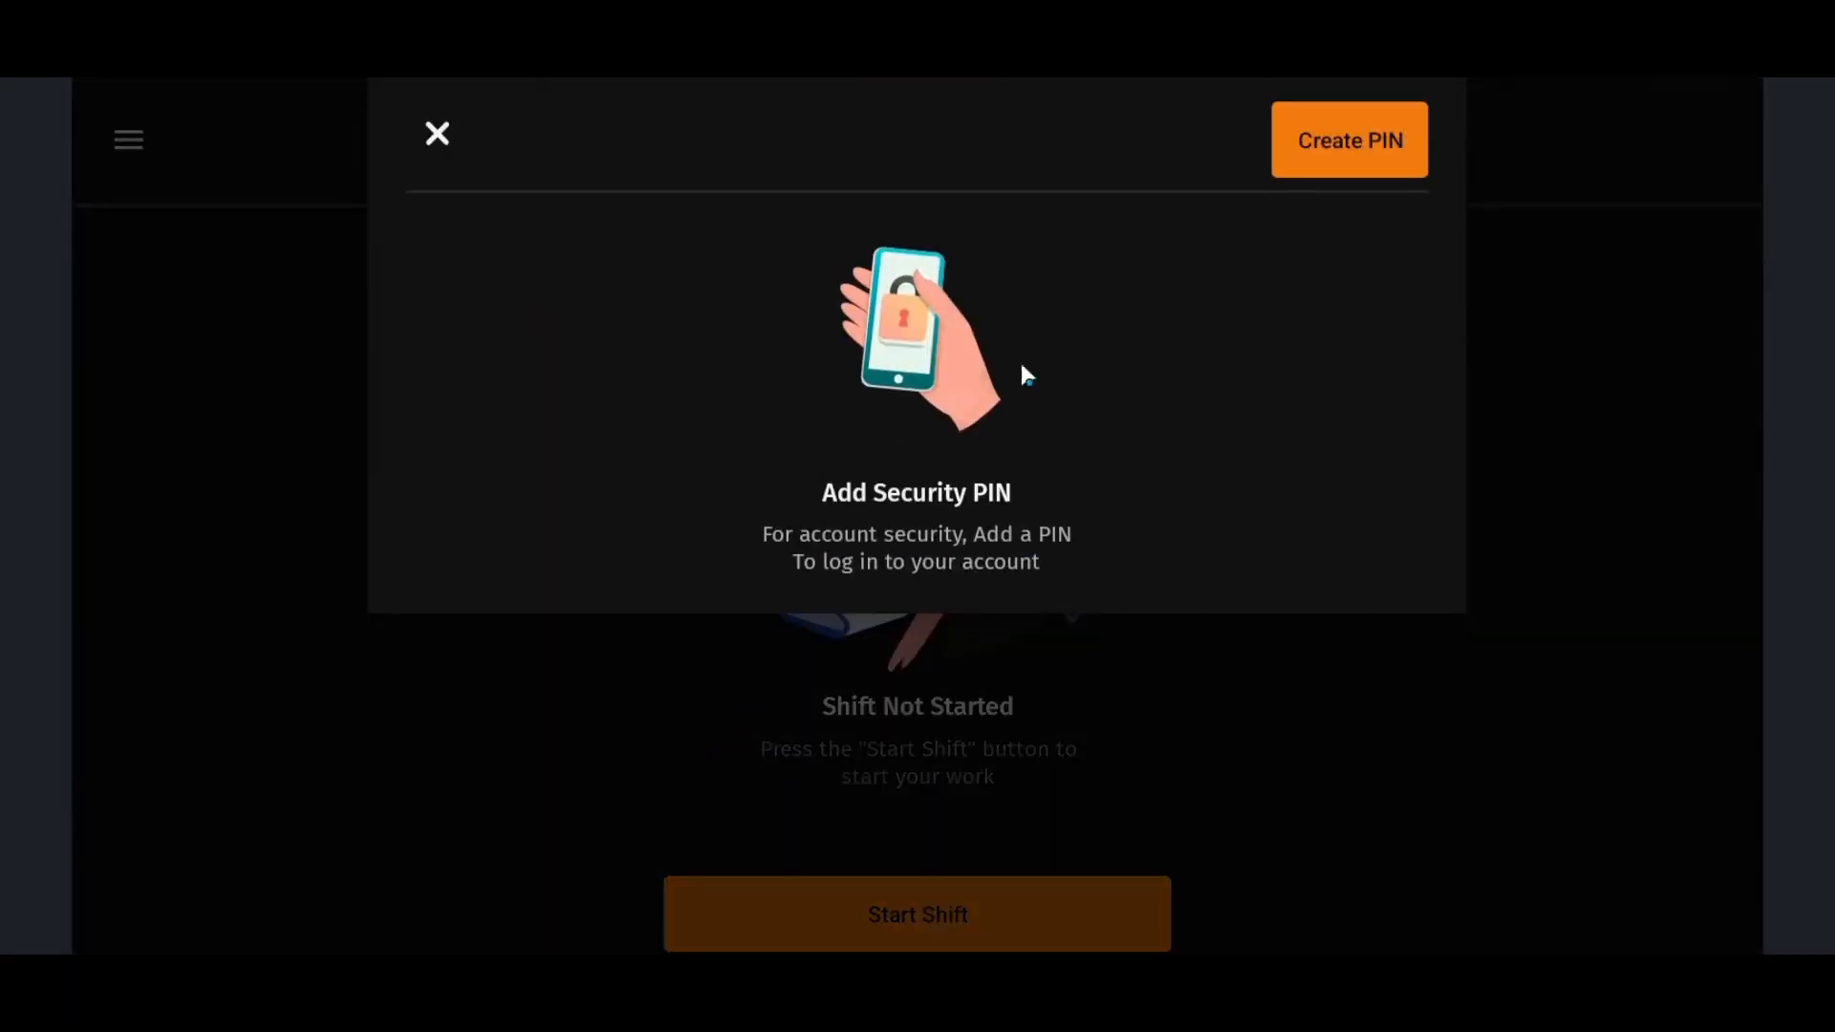
click(1311, 140)
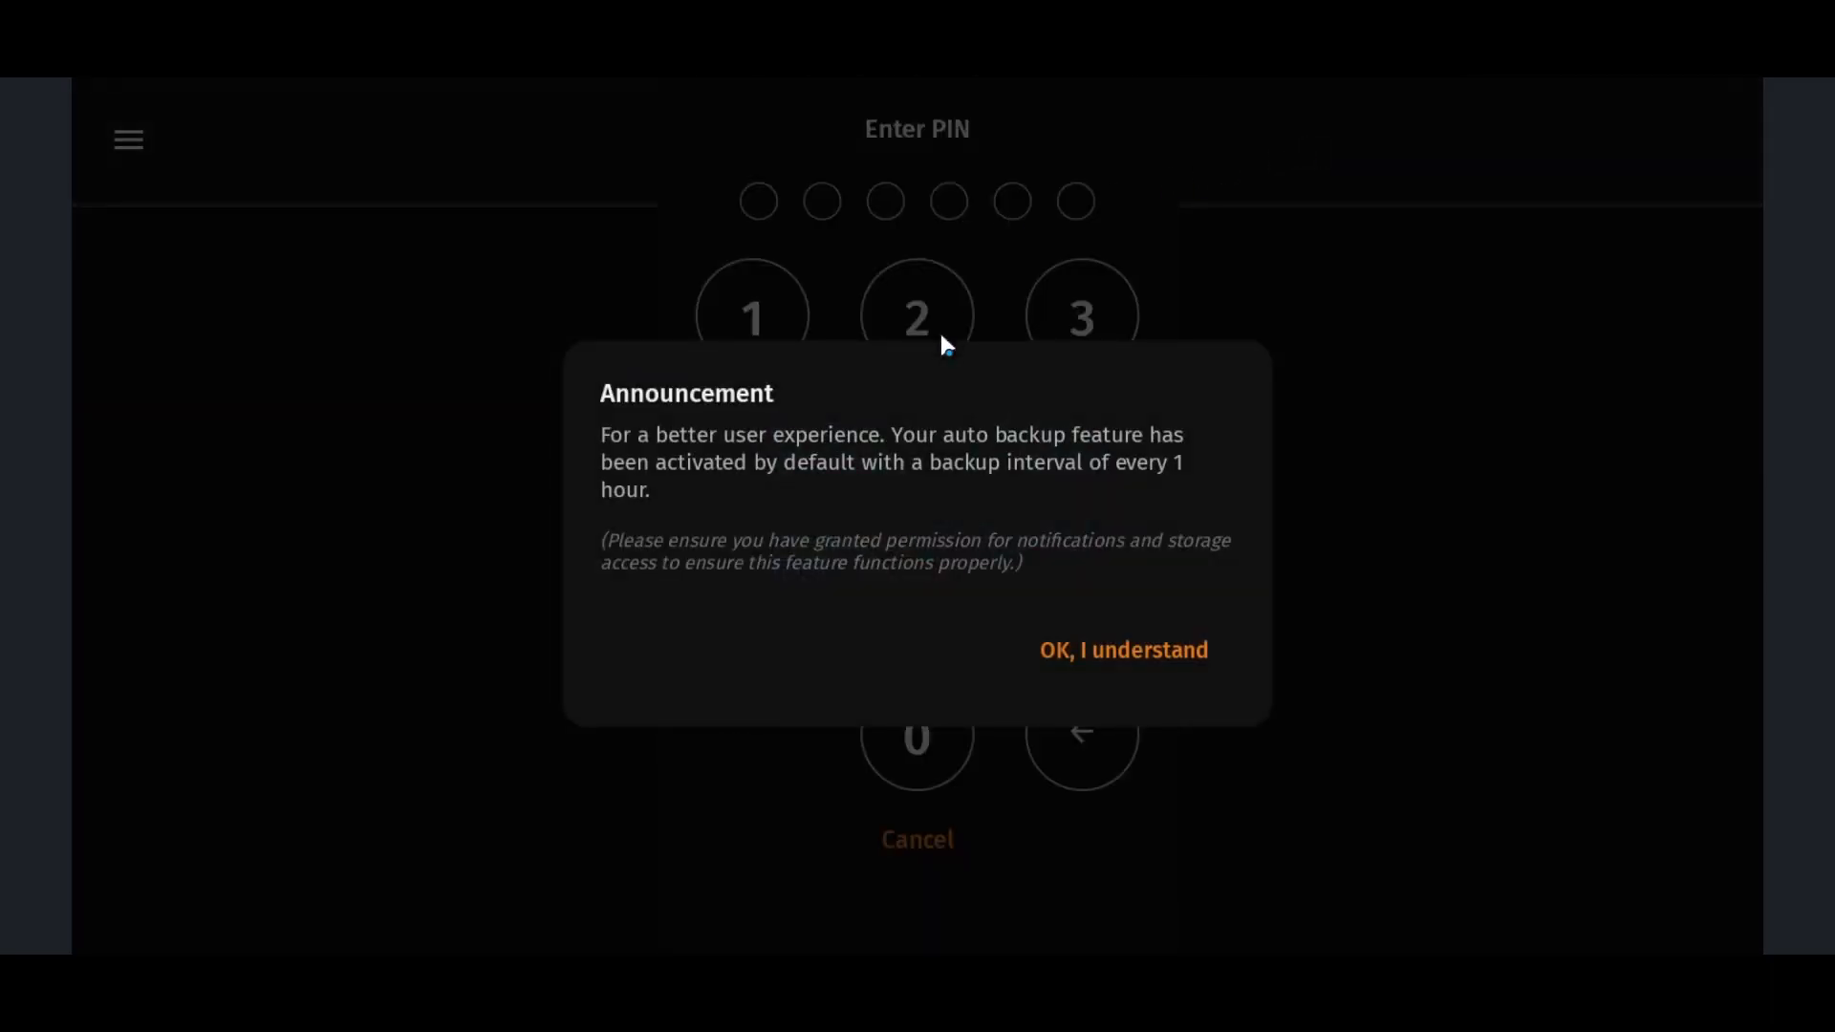
click(1092, 650)
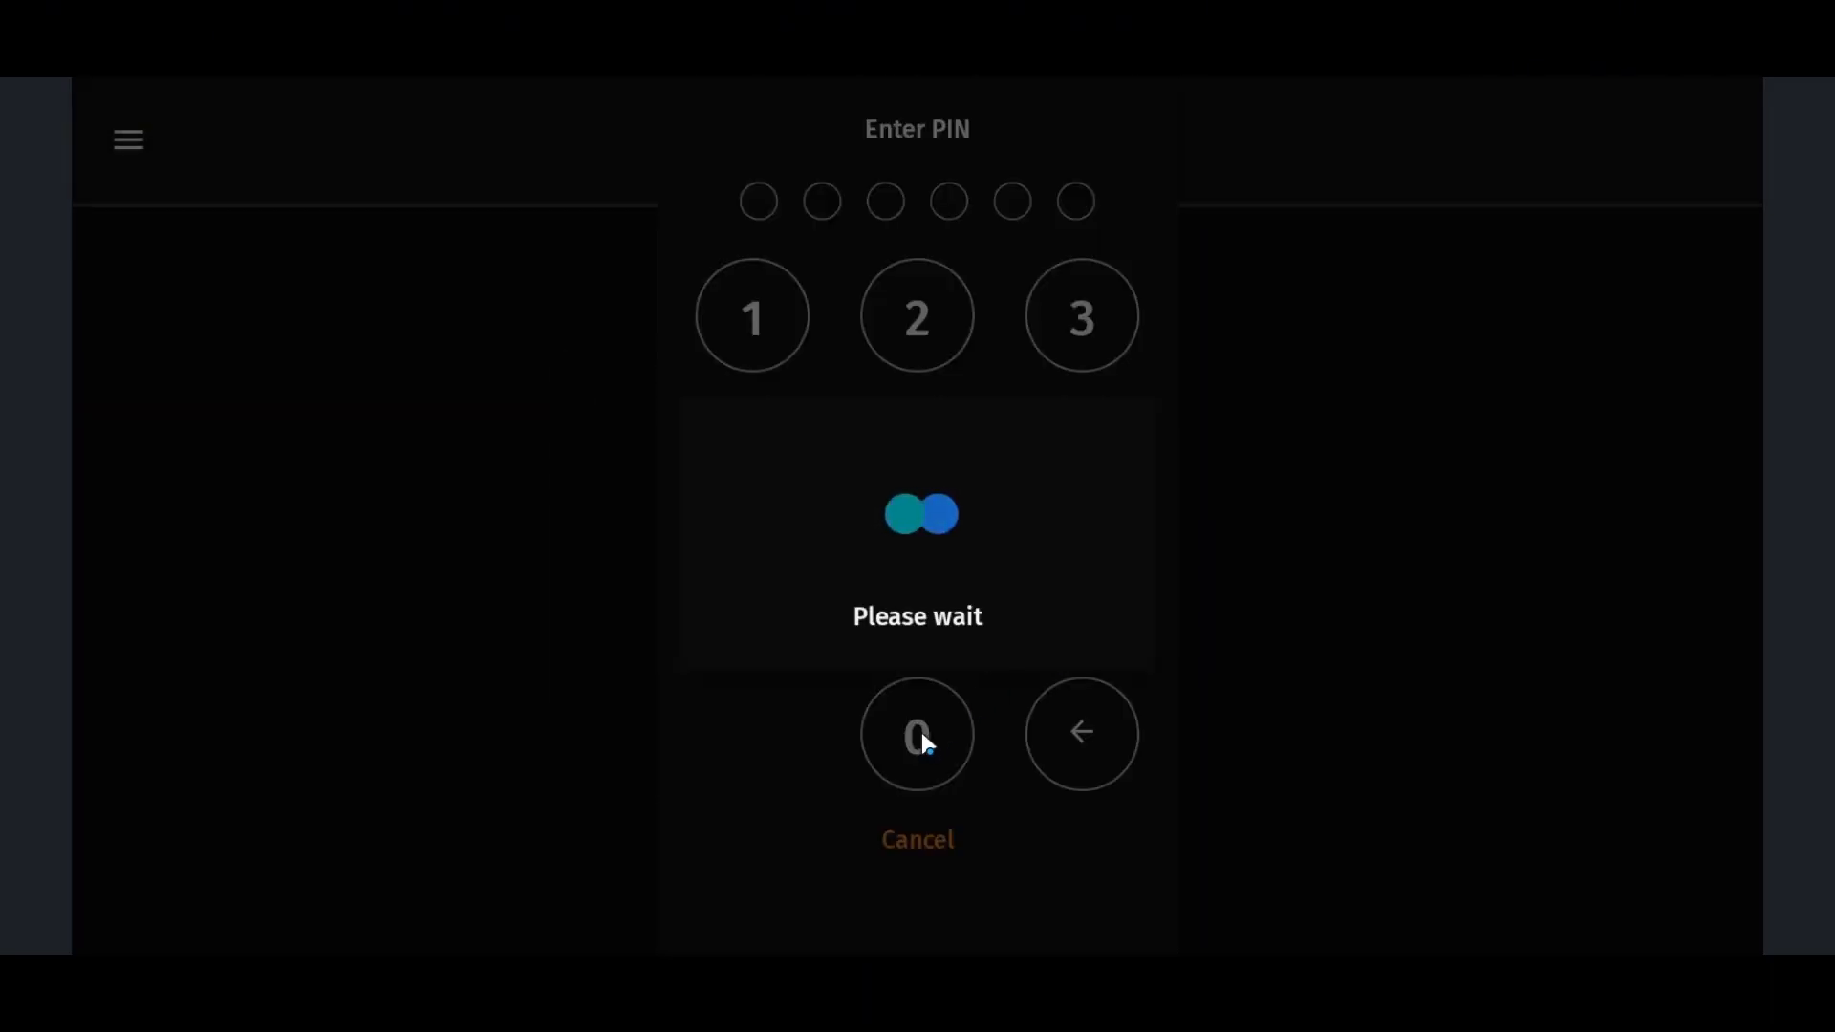
click(918, 732)
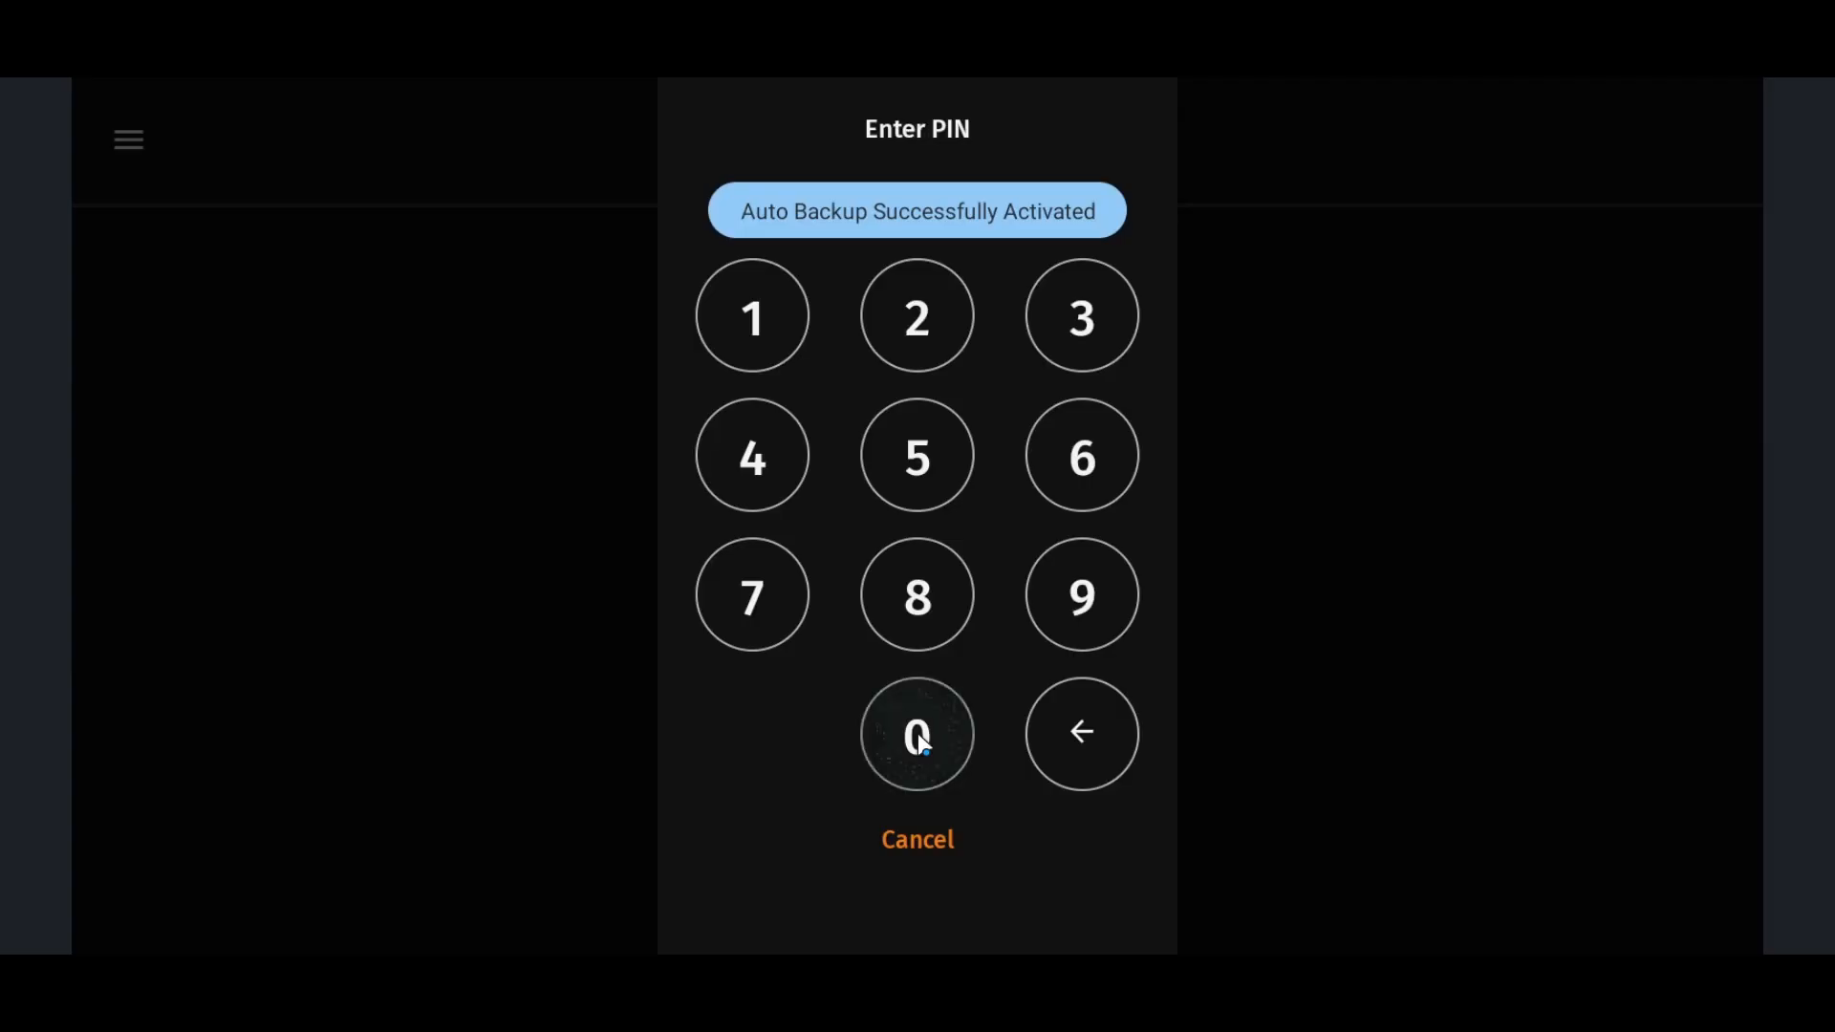
click(917, 733)
click(918, 732)
click(917, 733)
click(917, 733)
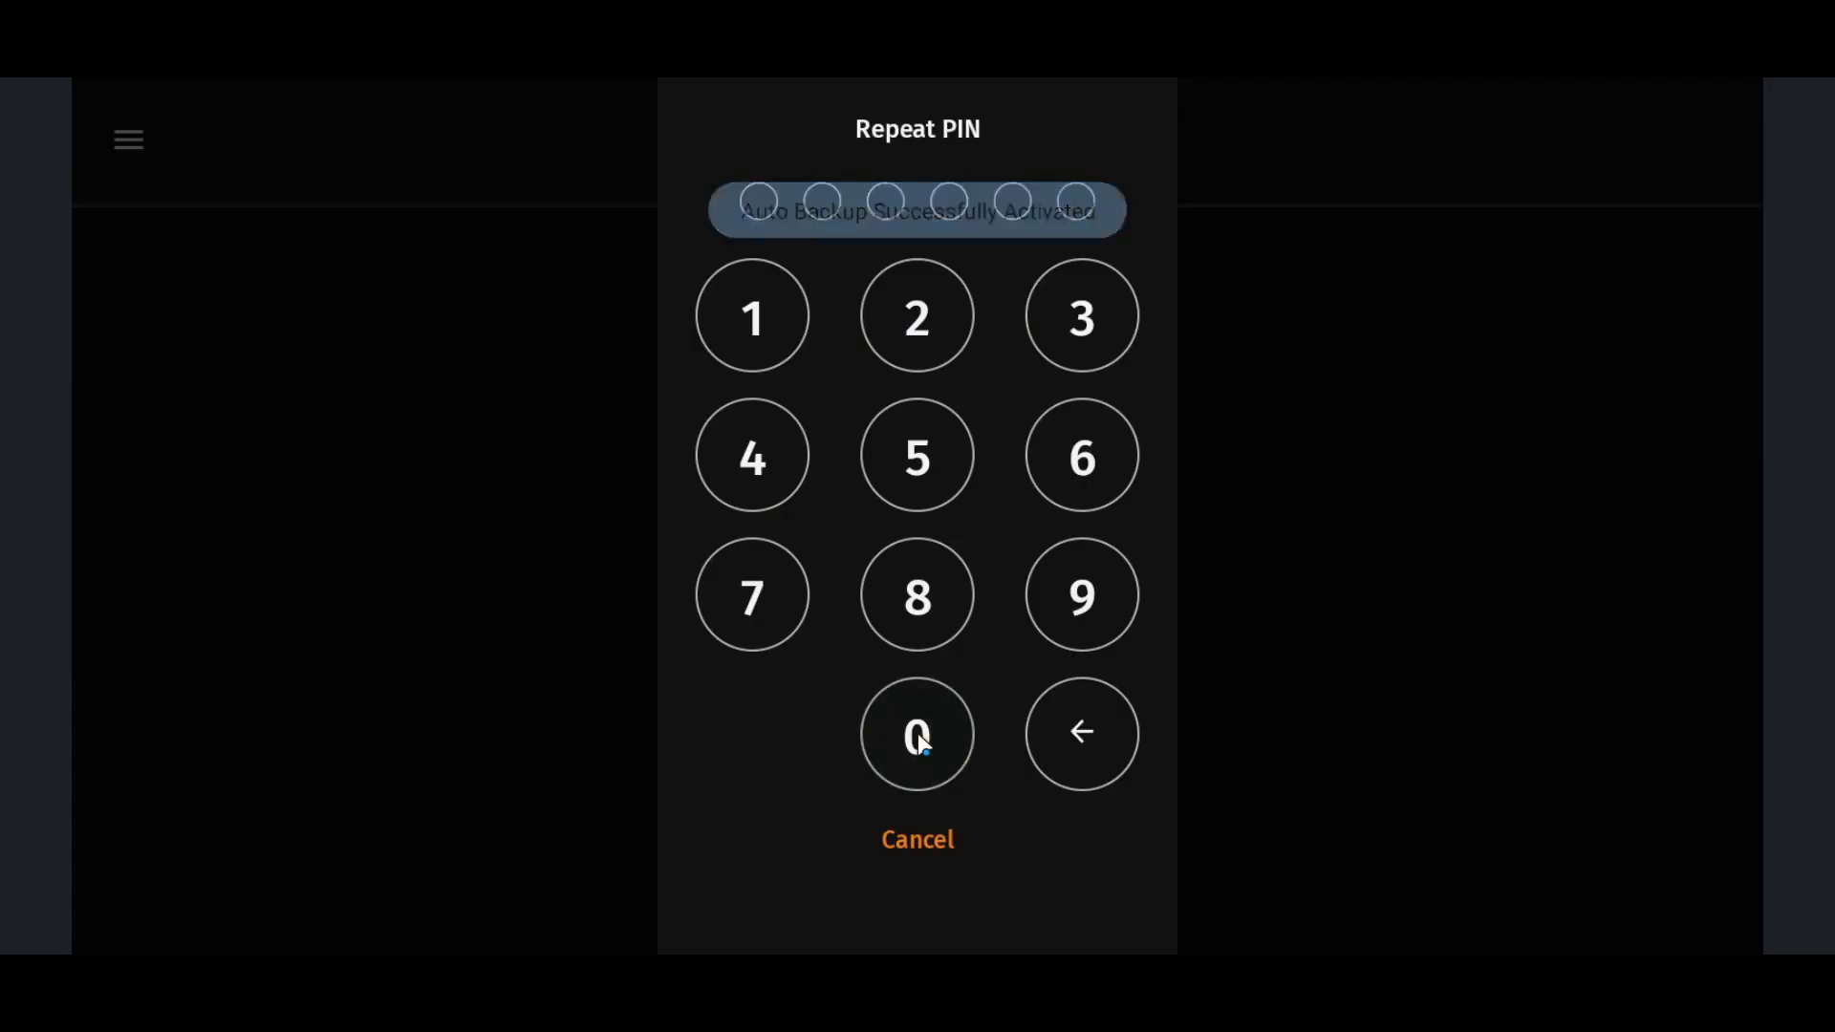
click(918, 732)
click(918, 732)
click(918, 733)
click(918, 732)
click(918, 733)
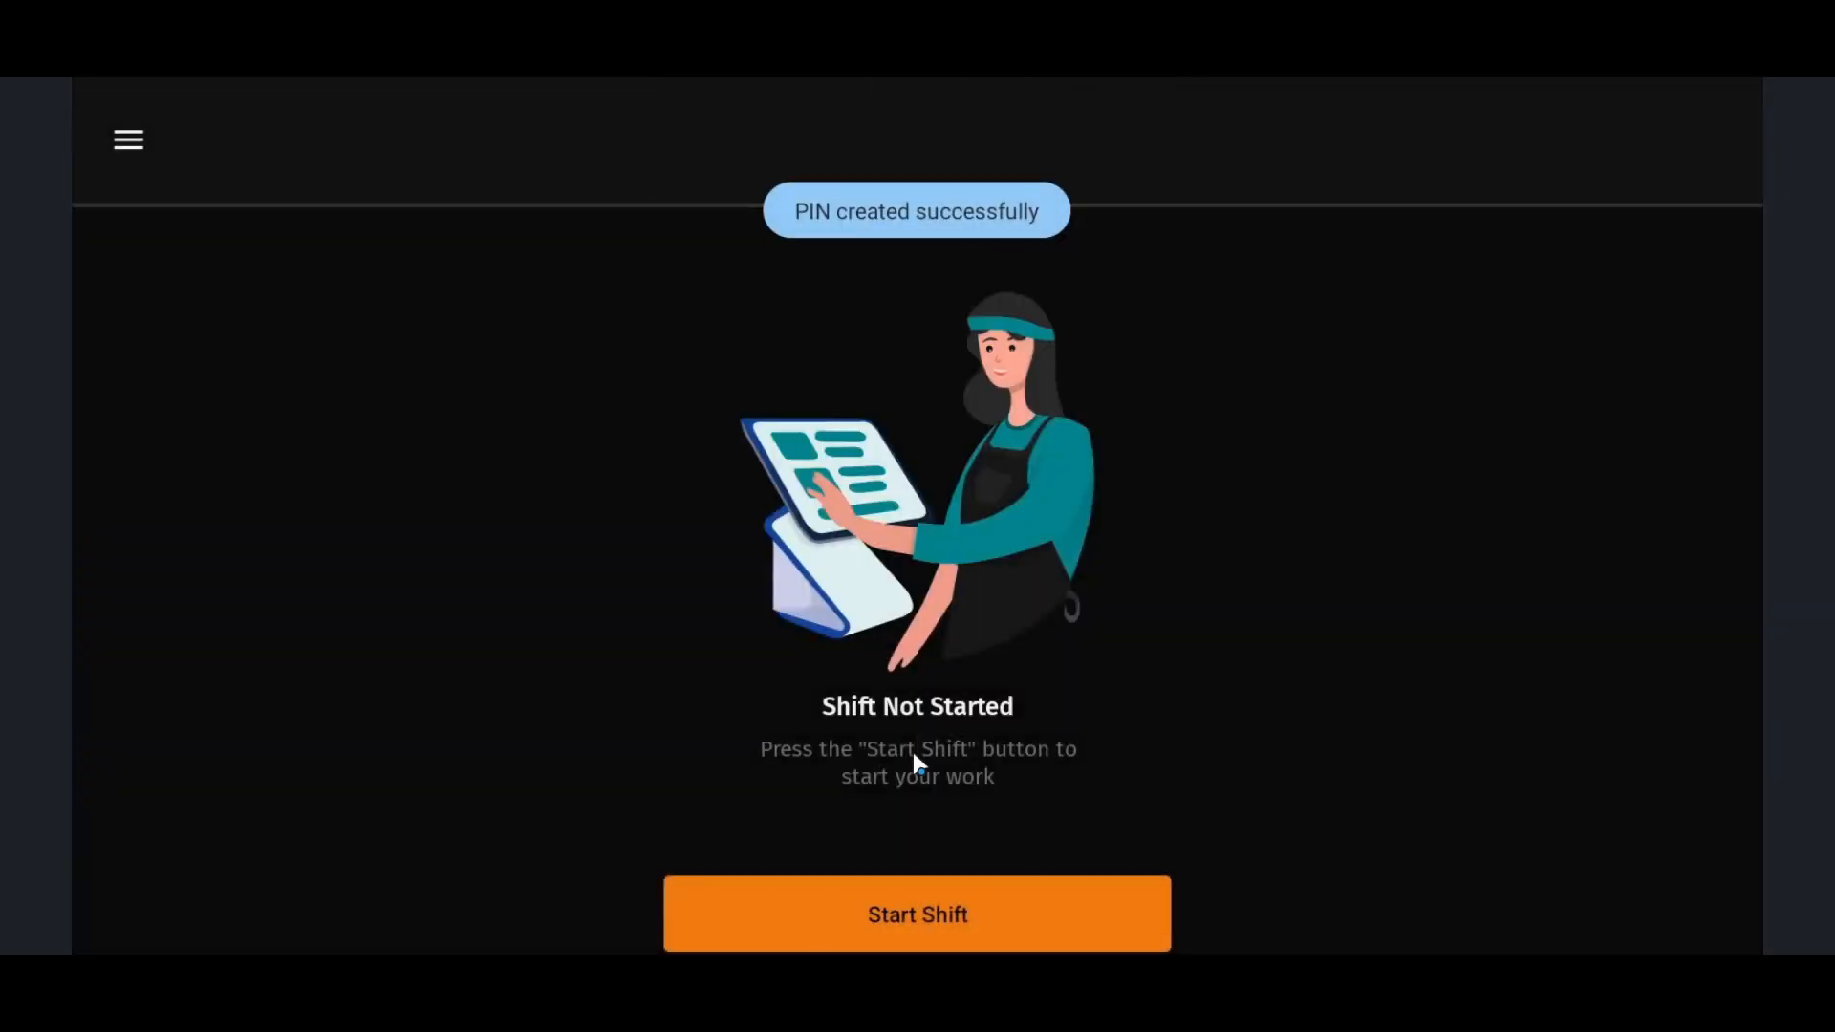
Start the cashier shift with a capital of Rp0.
click(923, 904)
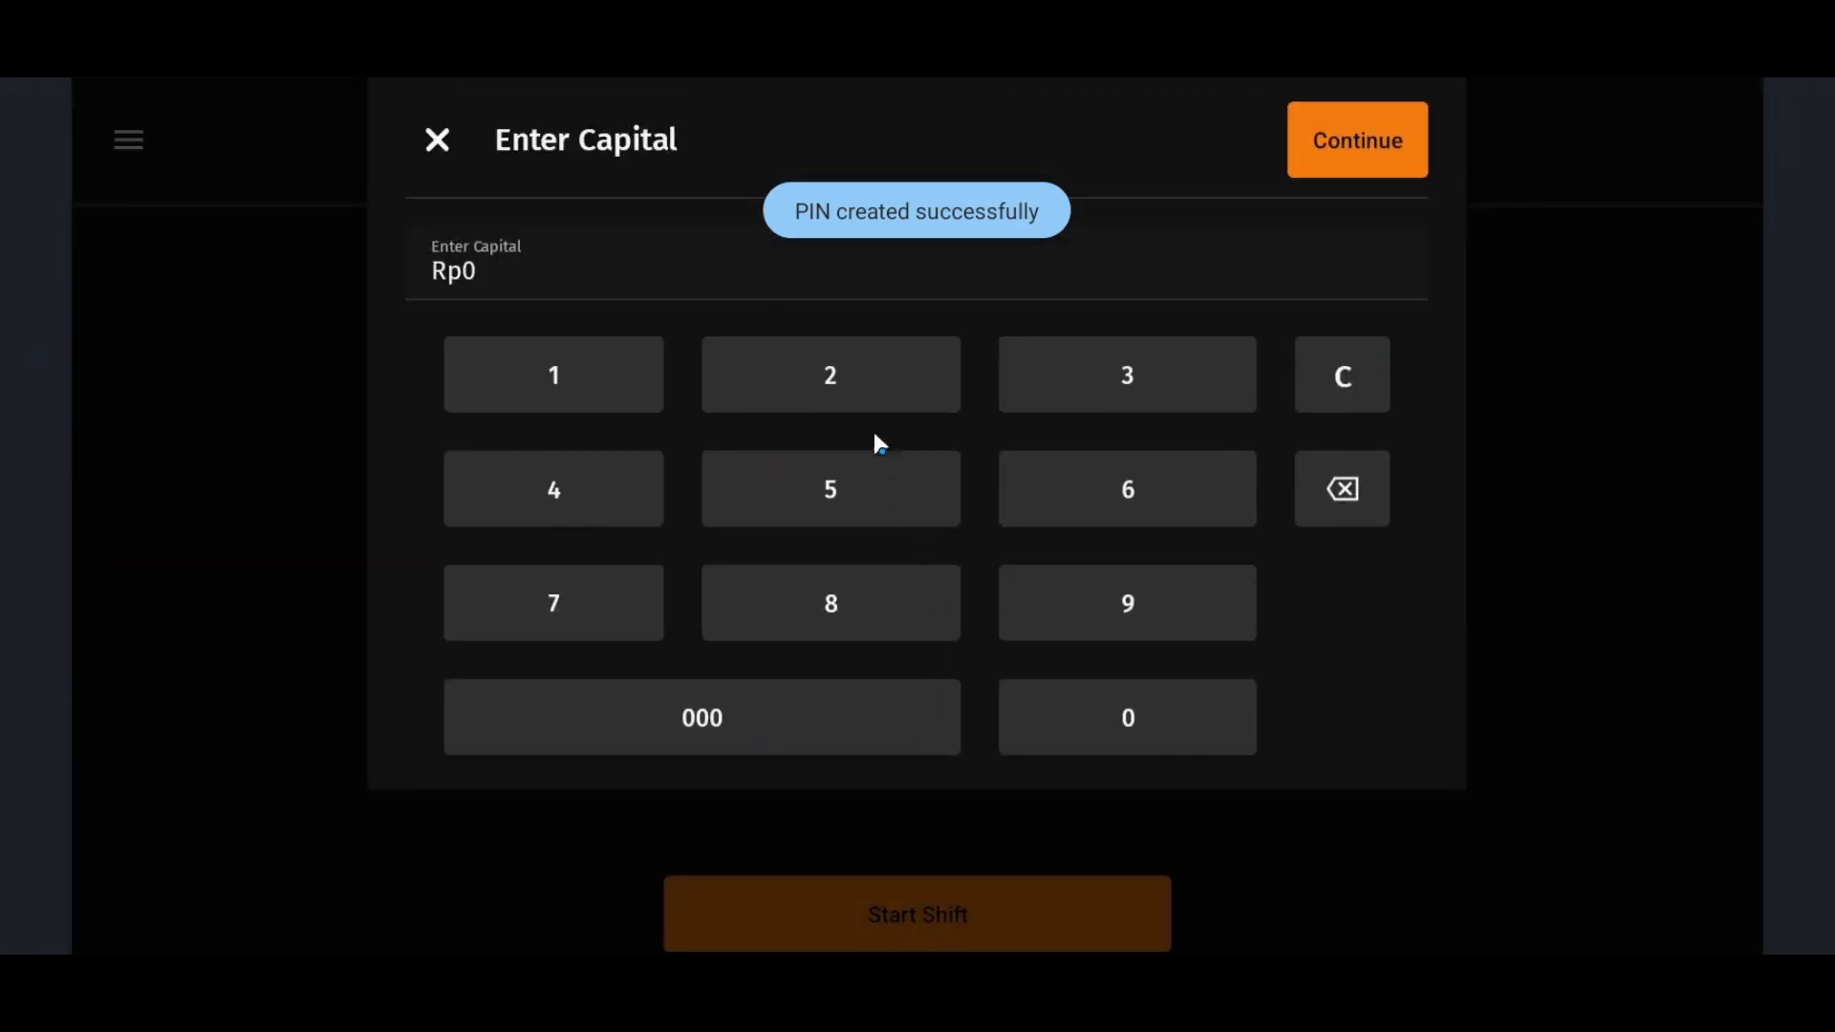
click(1373, 139)
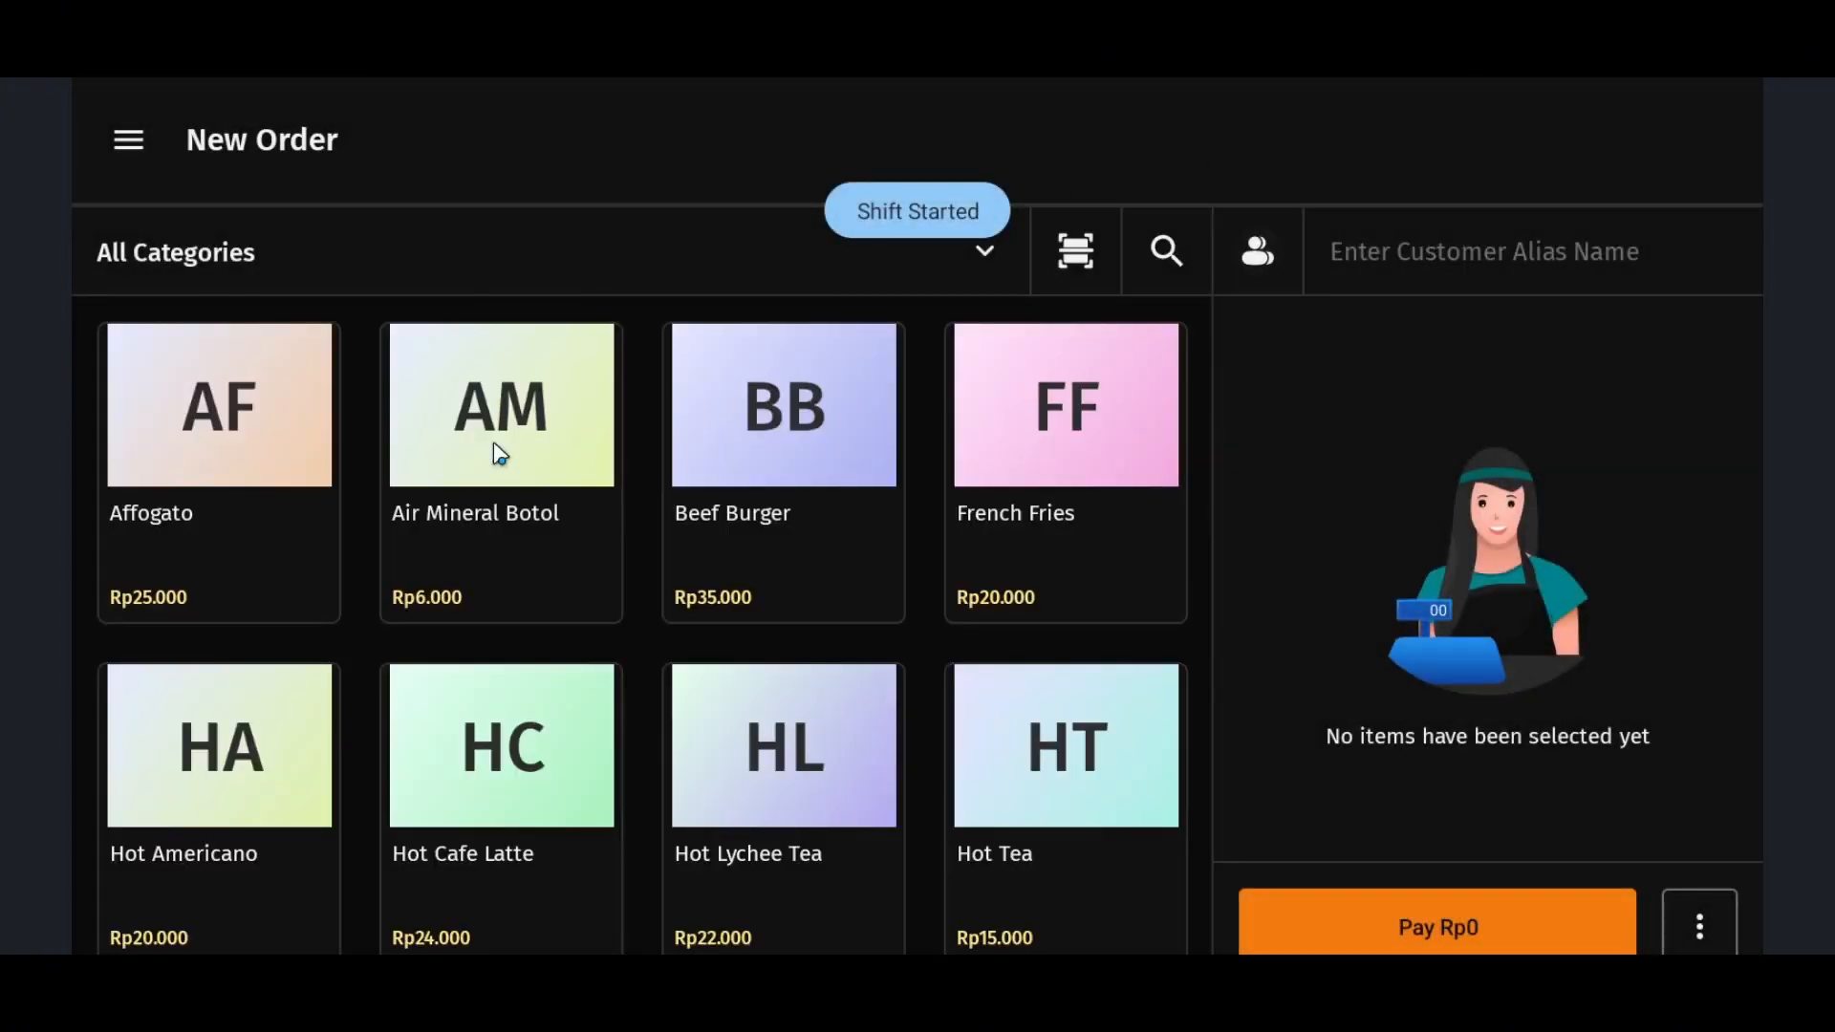
Examine the new order screen's item categories and the full list of items with their selling prices.
scroll(502, 468, down, 3)
scroll(503, 467, down, 2)
scroll(505, 468, up, 5)
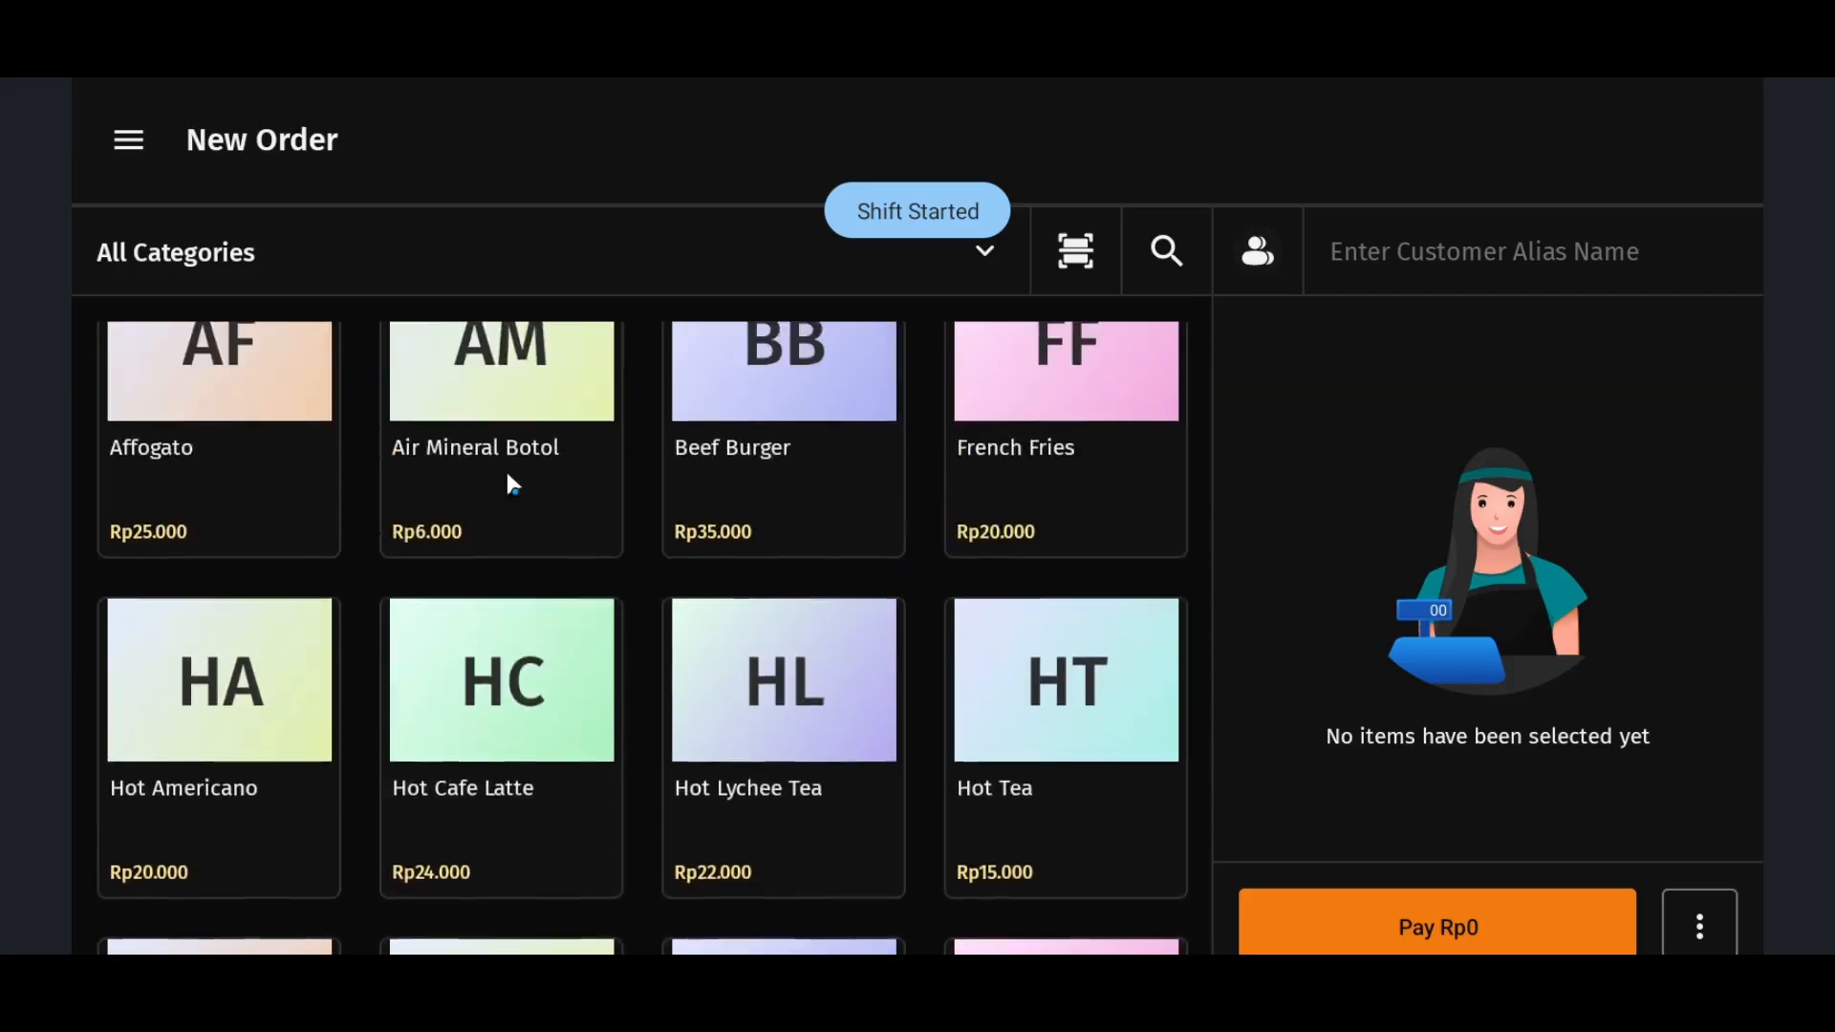
click(981, 252)
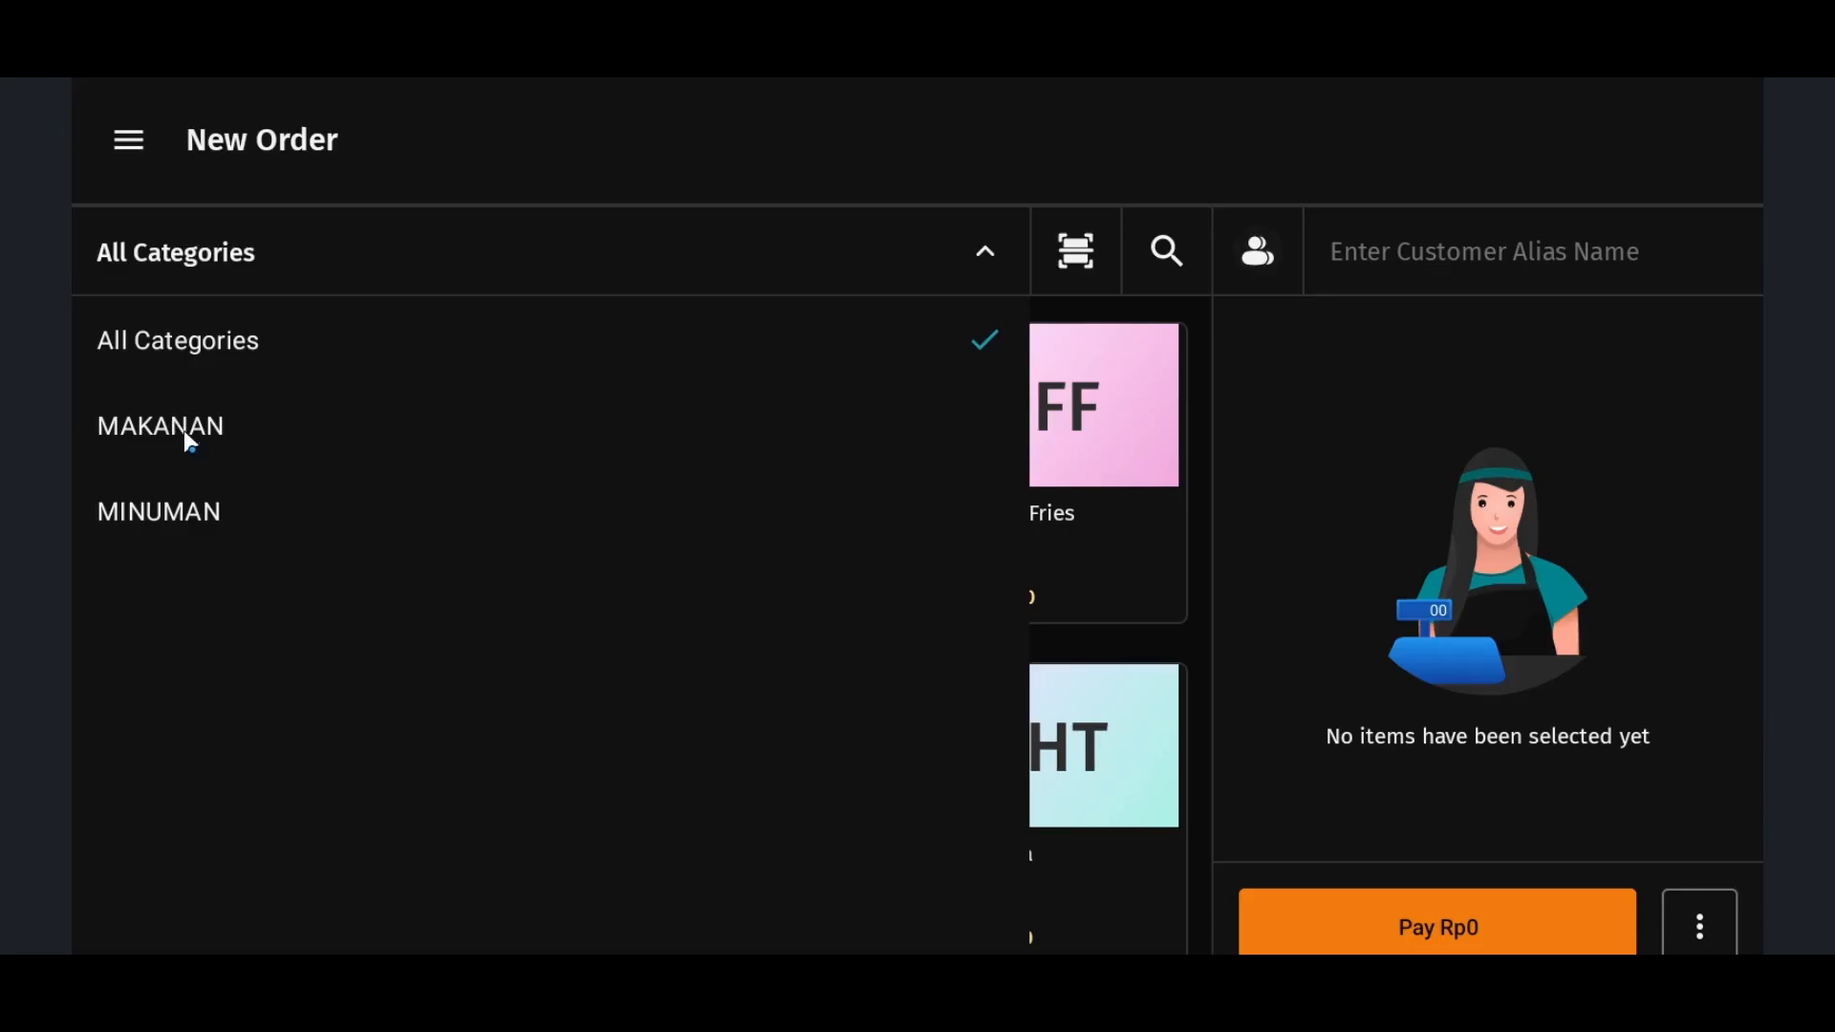
click(981, 257)
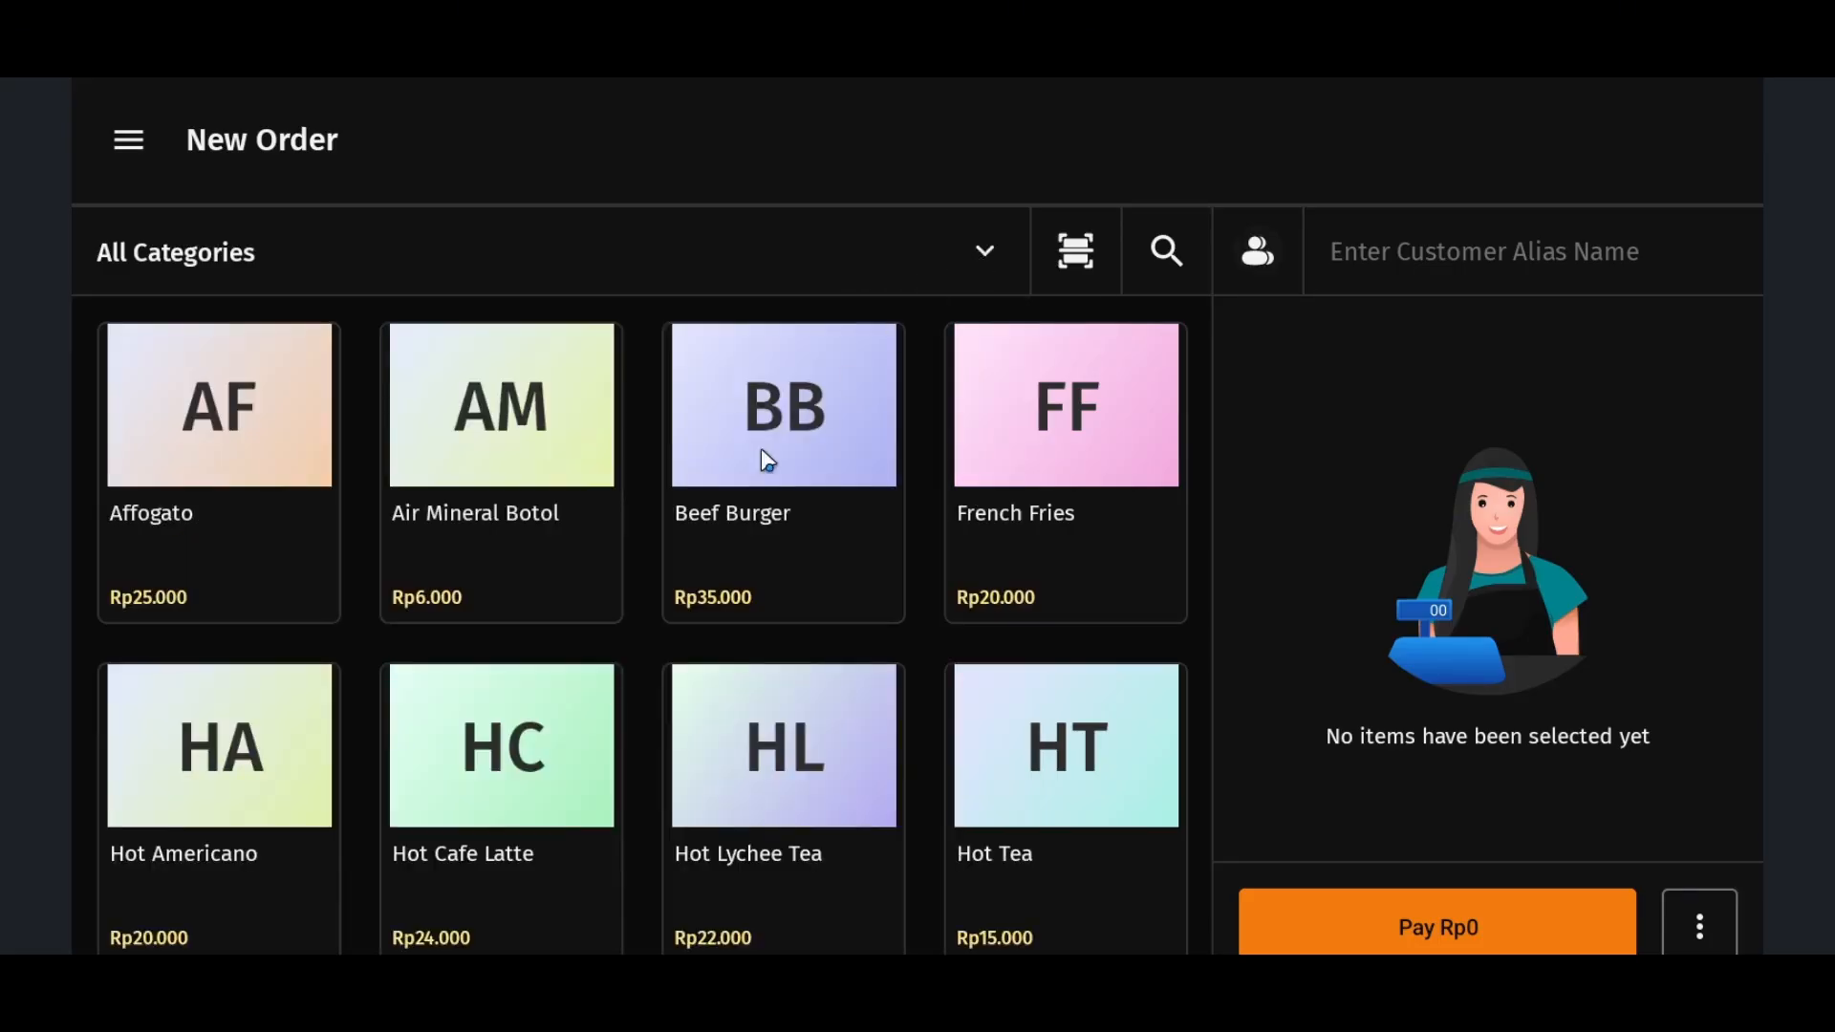
scroll(504, 478, down, 3)
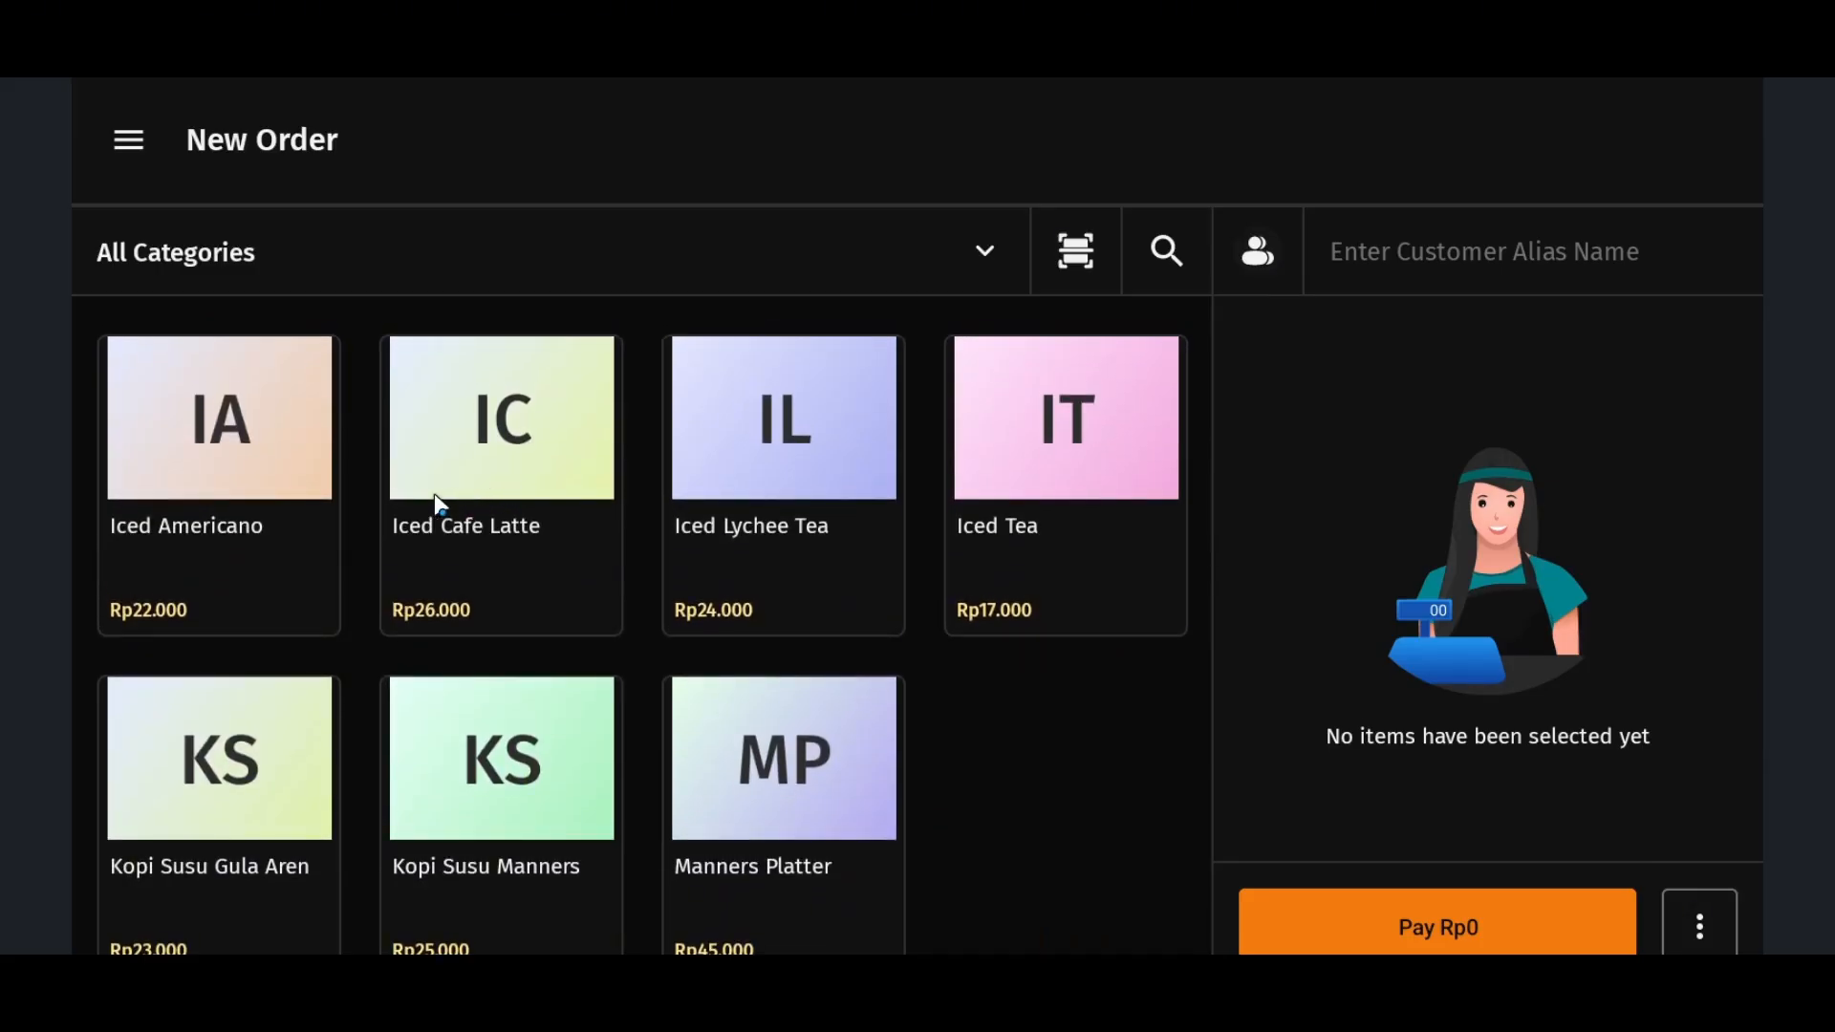
scroll(452, 507, up, 5)
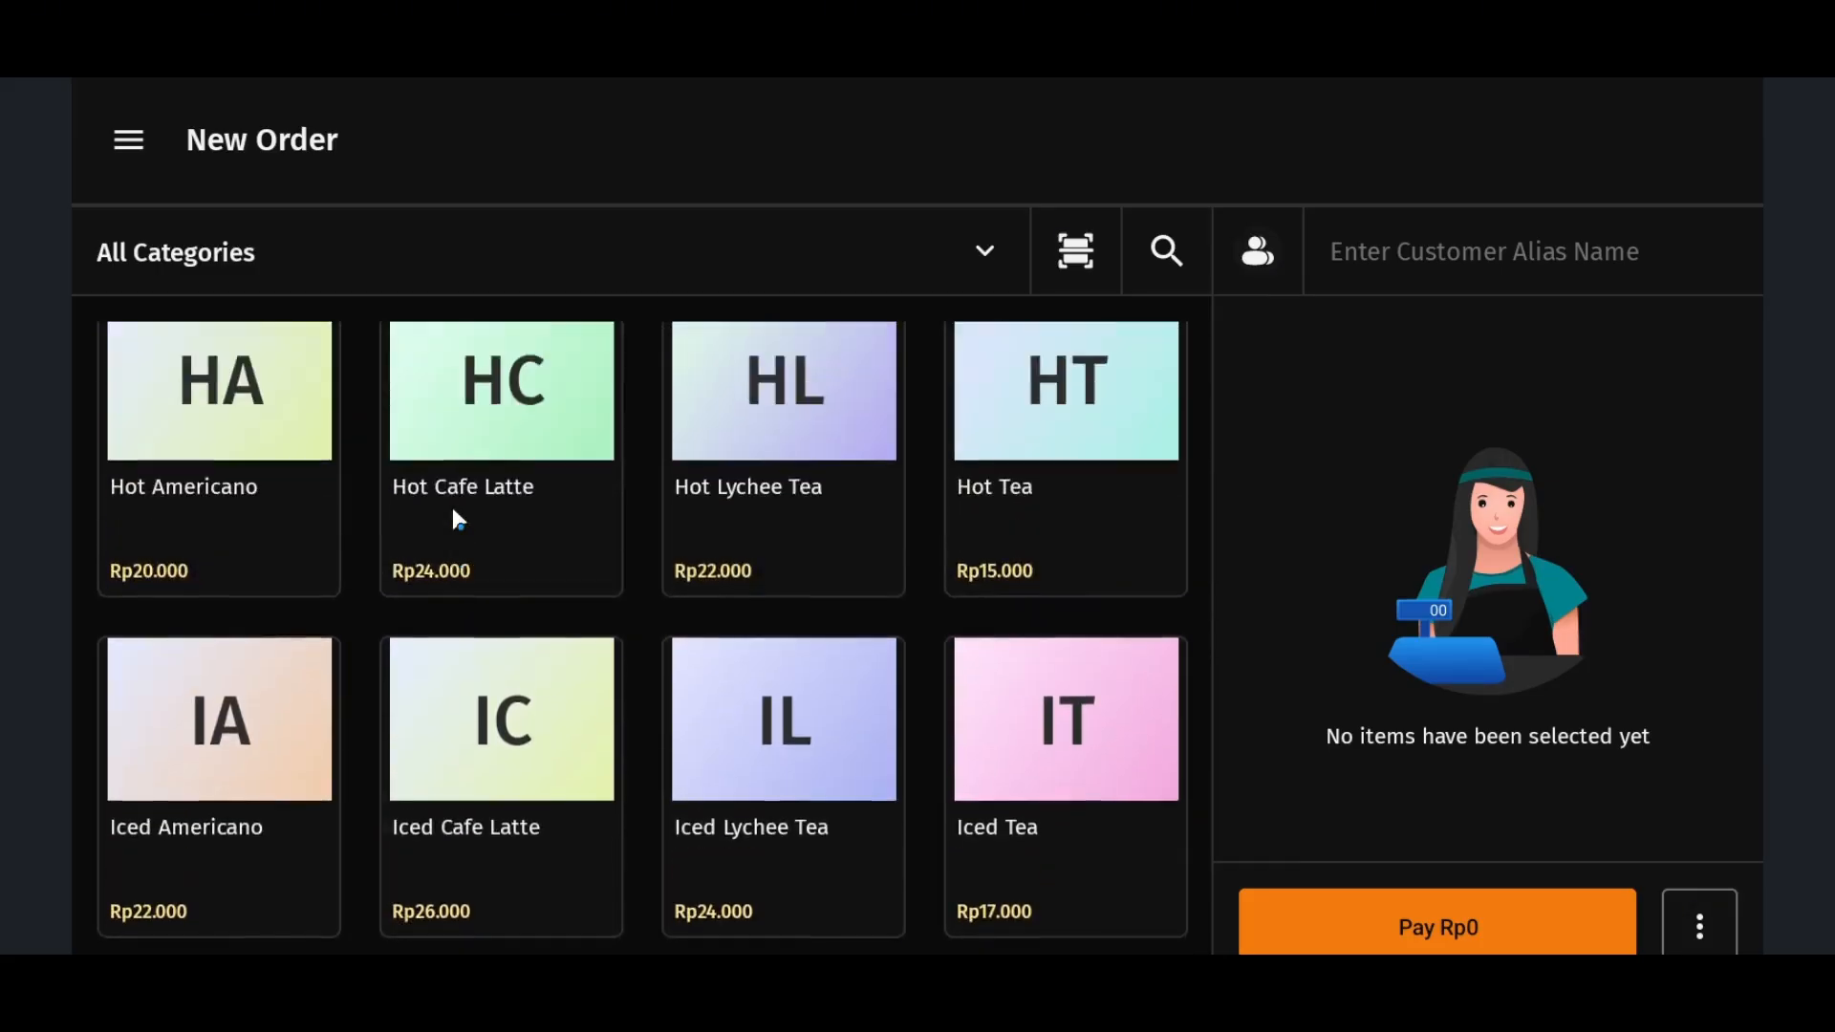
scroll(530, 705, down, 3)
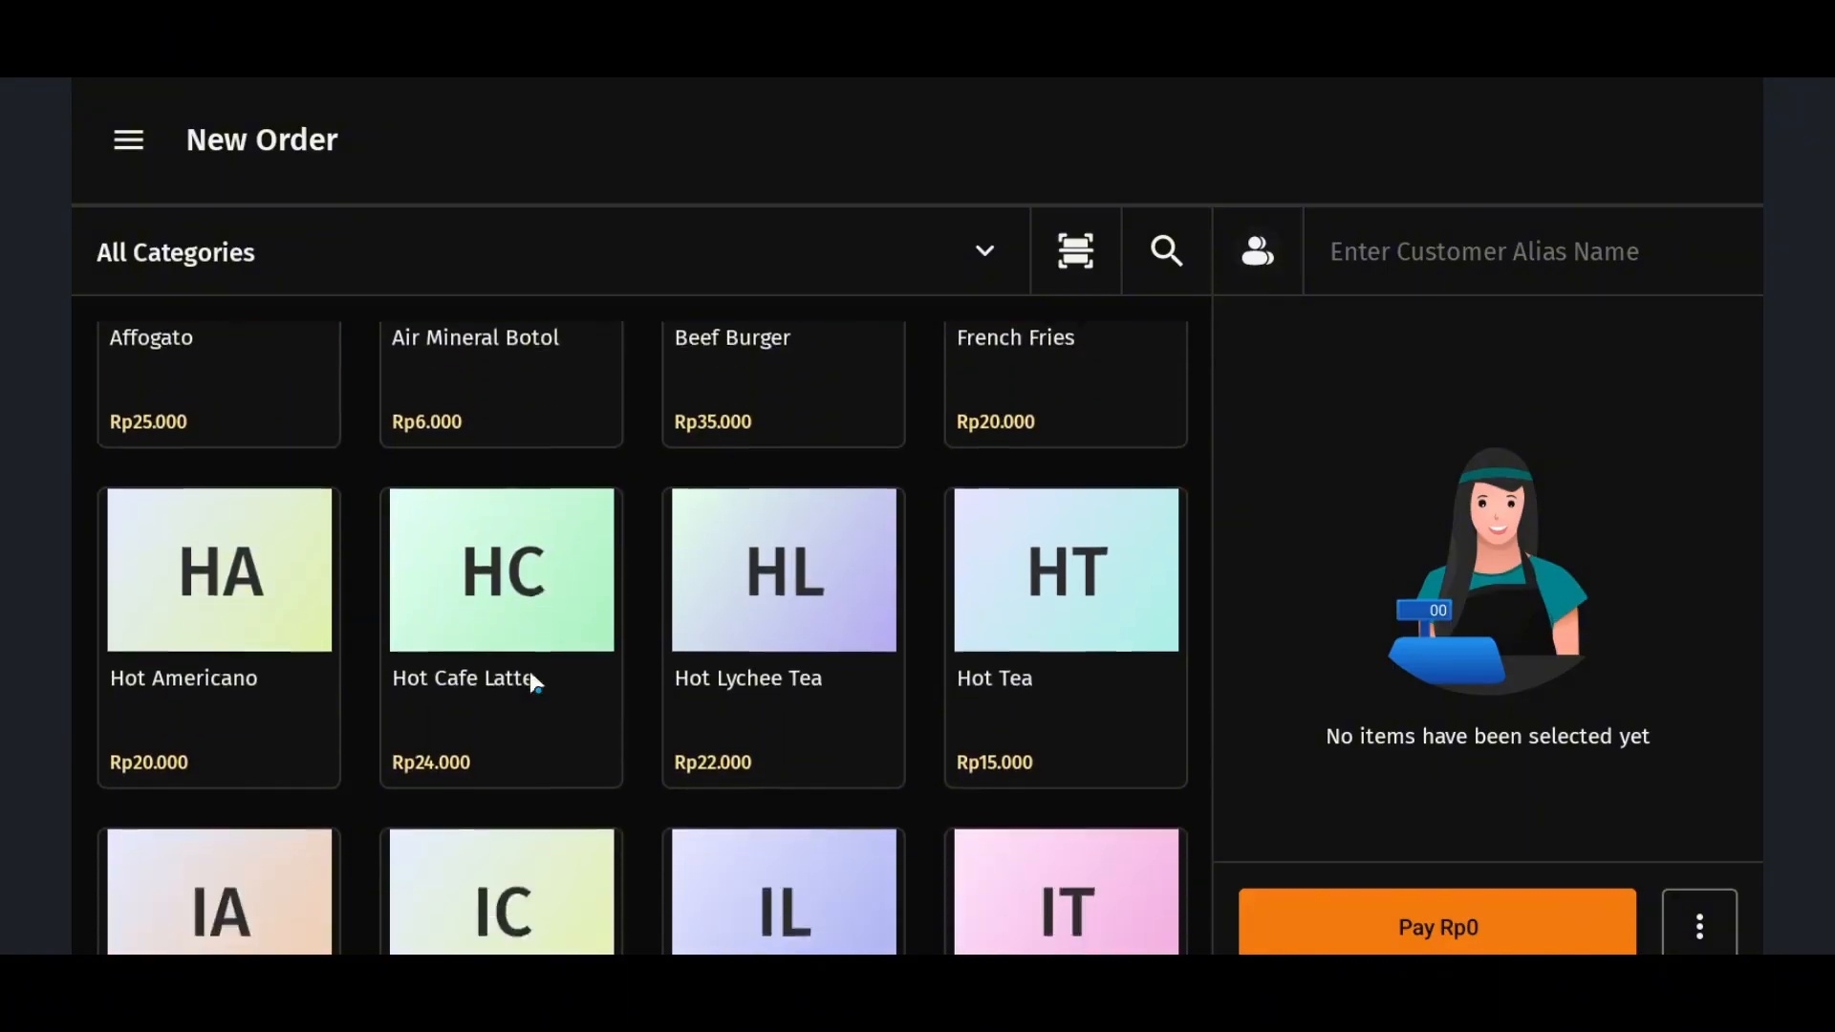
scroll(525, 669, up, 3)
scroll(469, 705, down, 3)
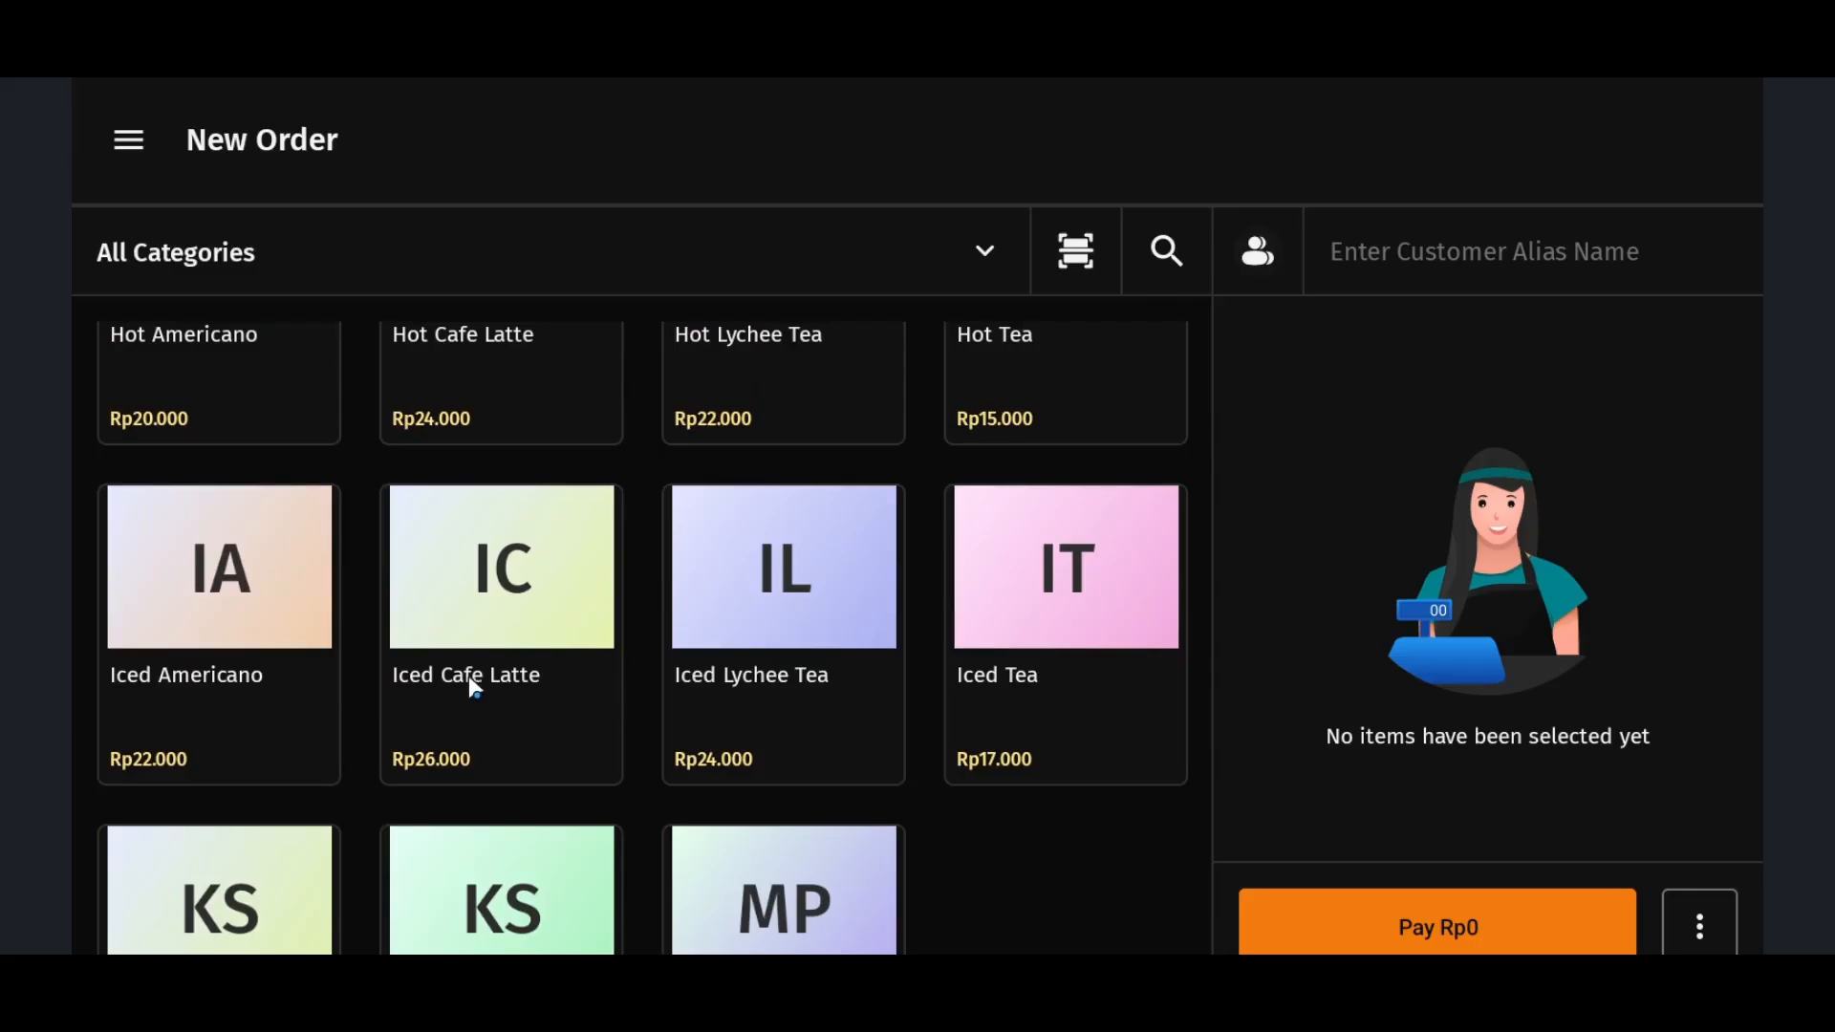
scroll(469, 685, up, 3)
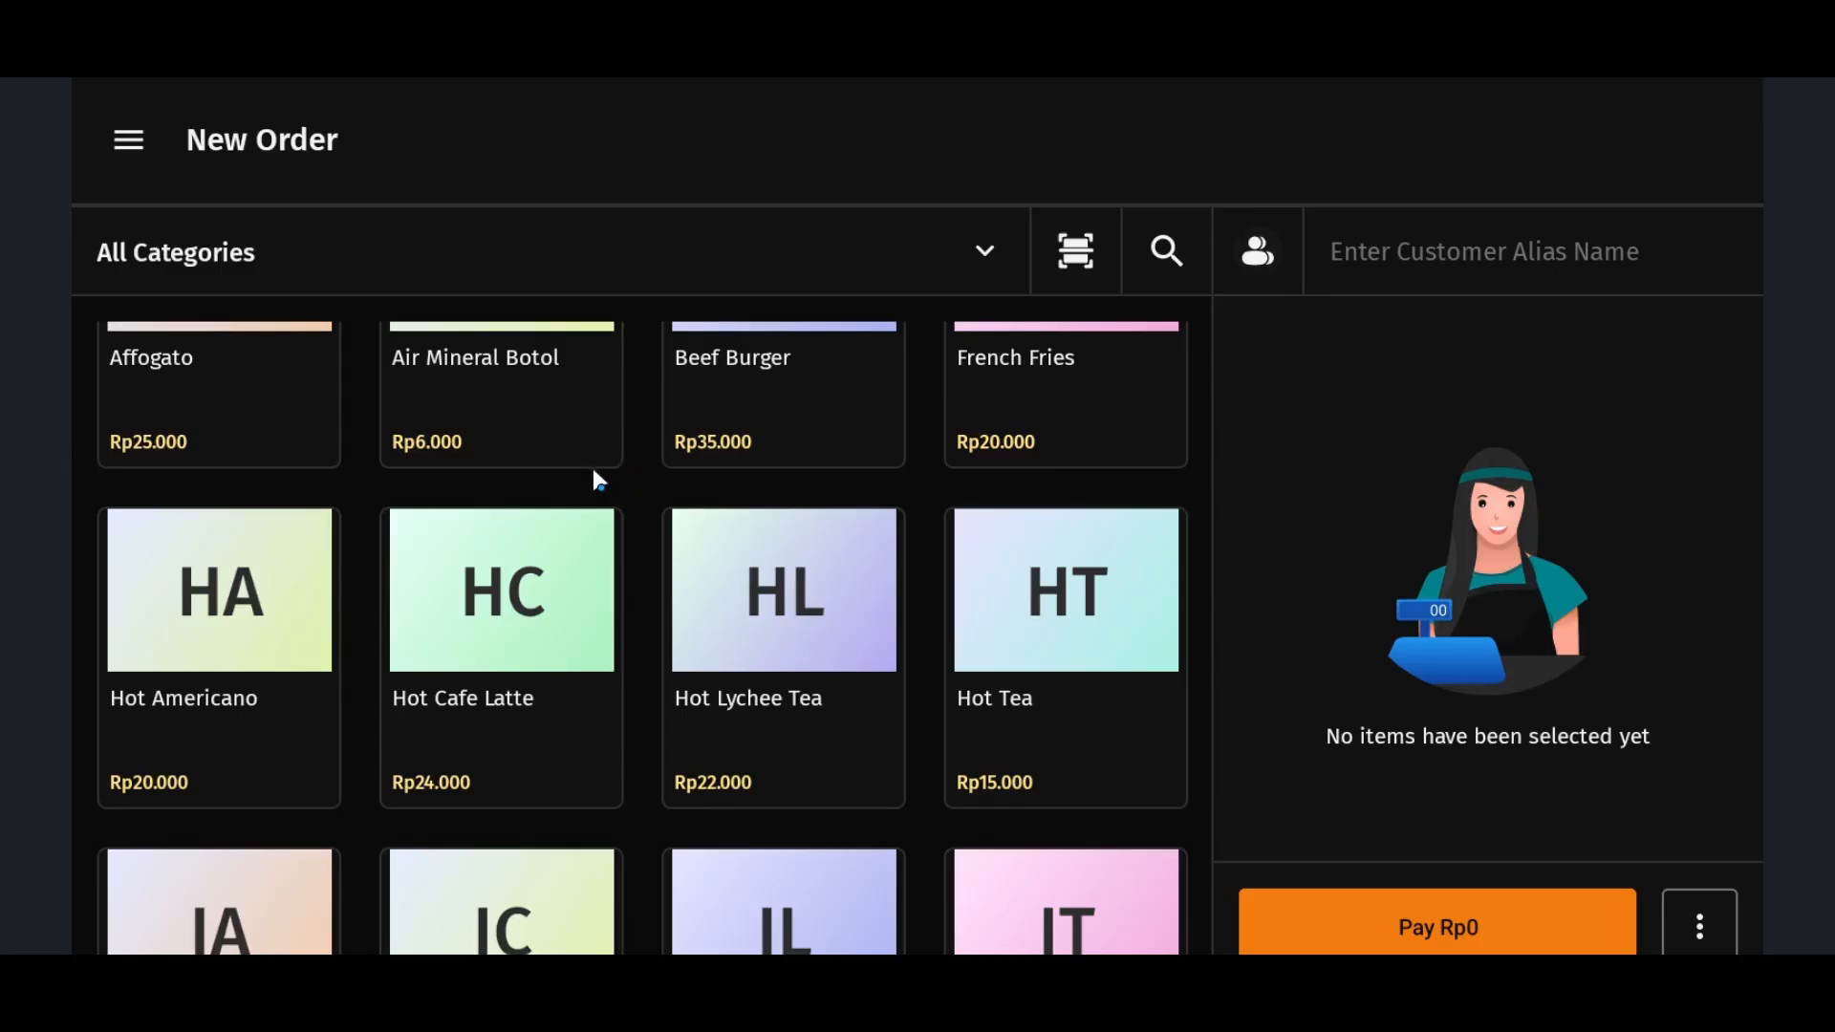
scroll(594, 477, down, 5)
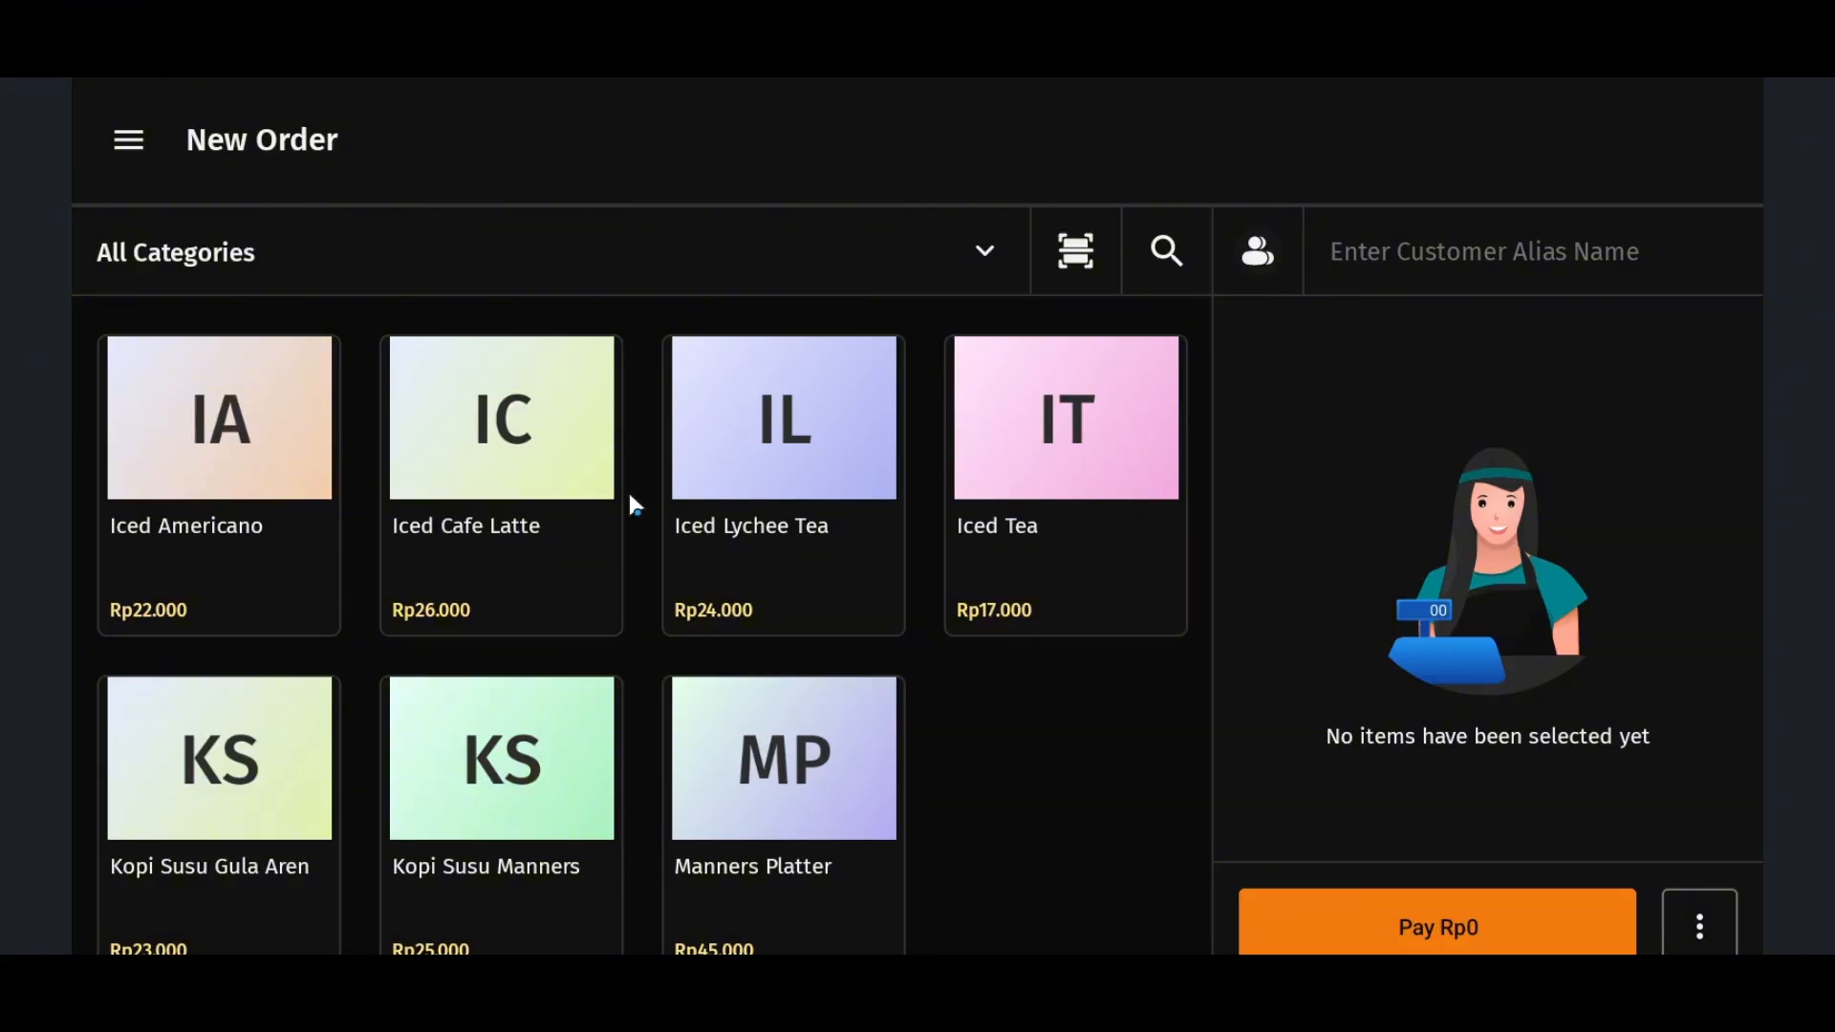
scroll(638, 492, up, 7)
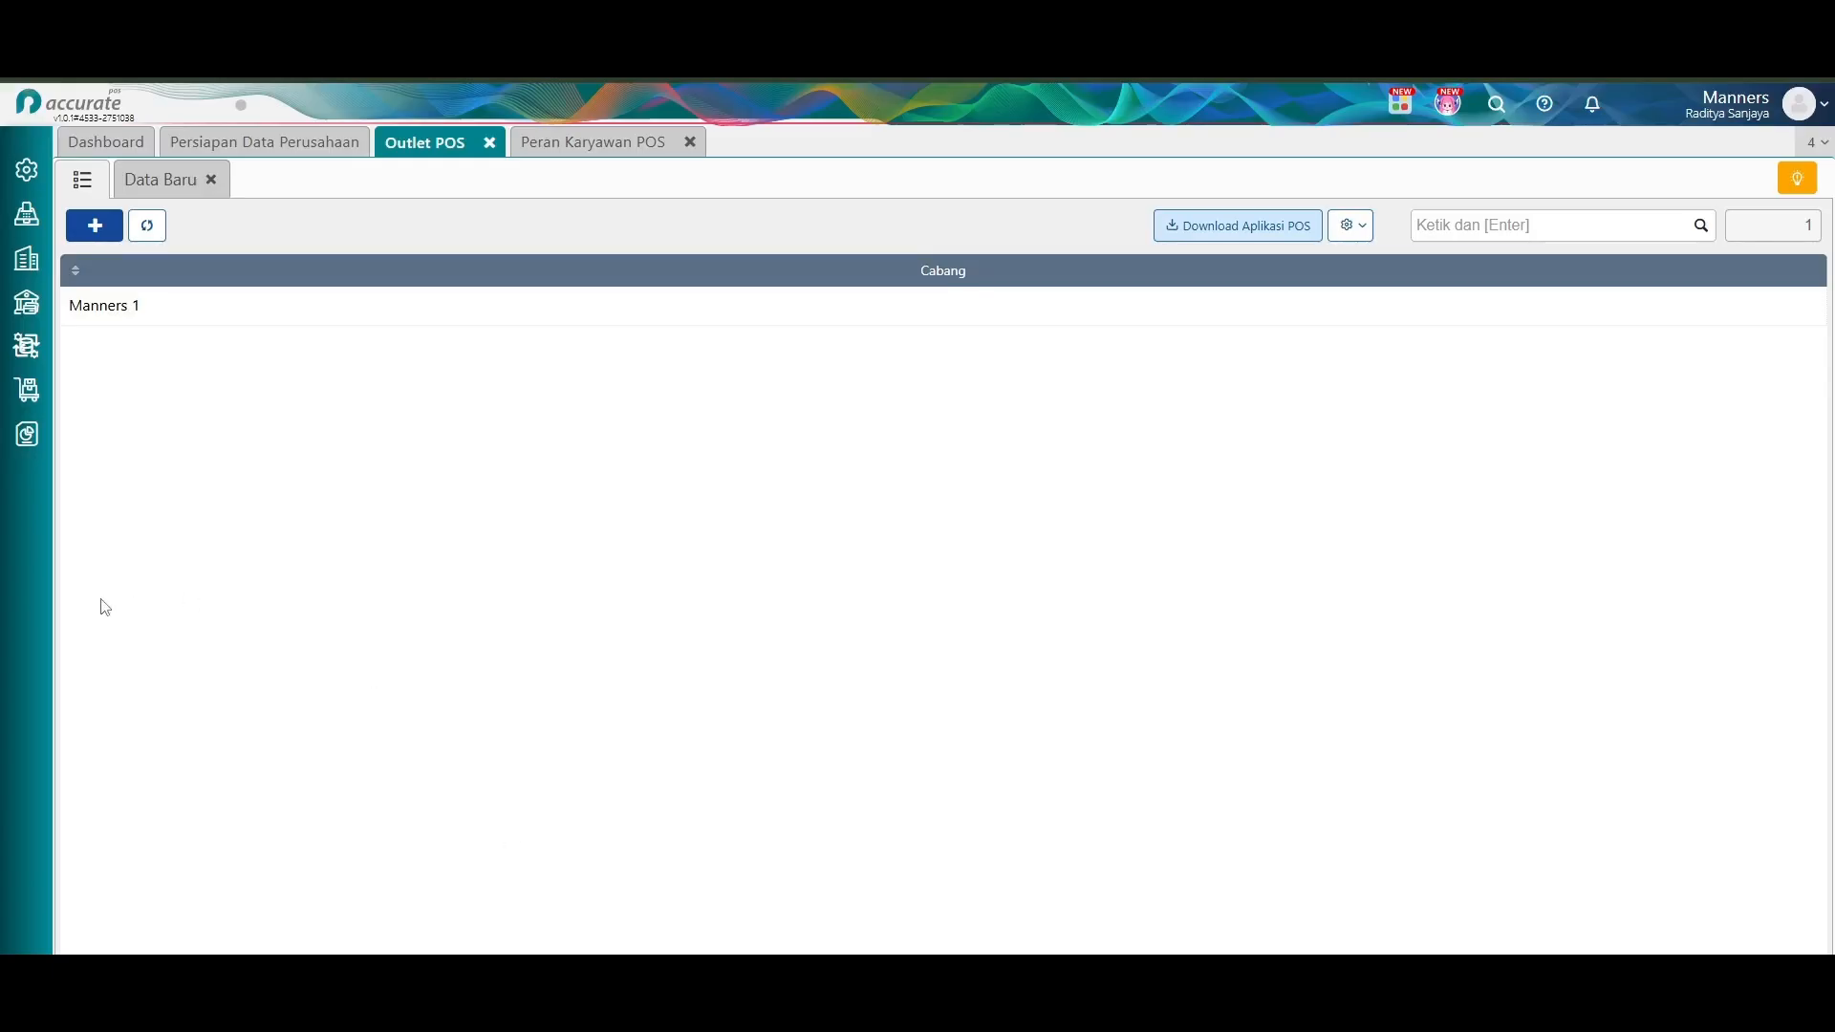
Open the list of existing items in the inventory's Barang & Jasa module.
click(27, 389)
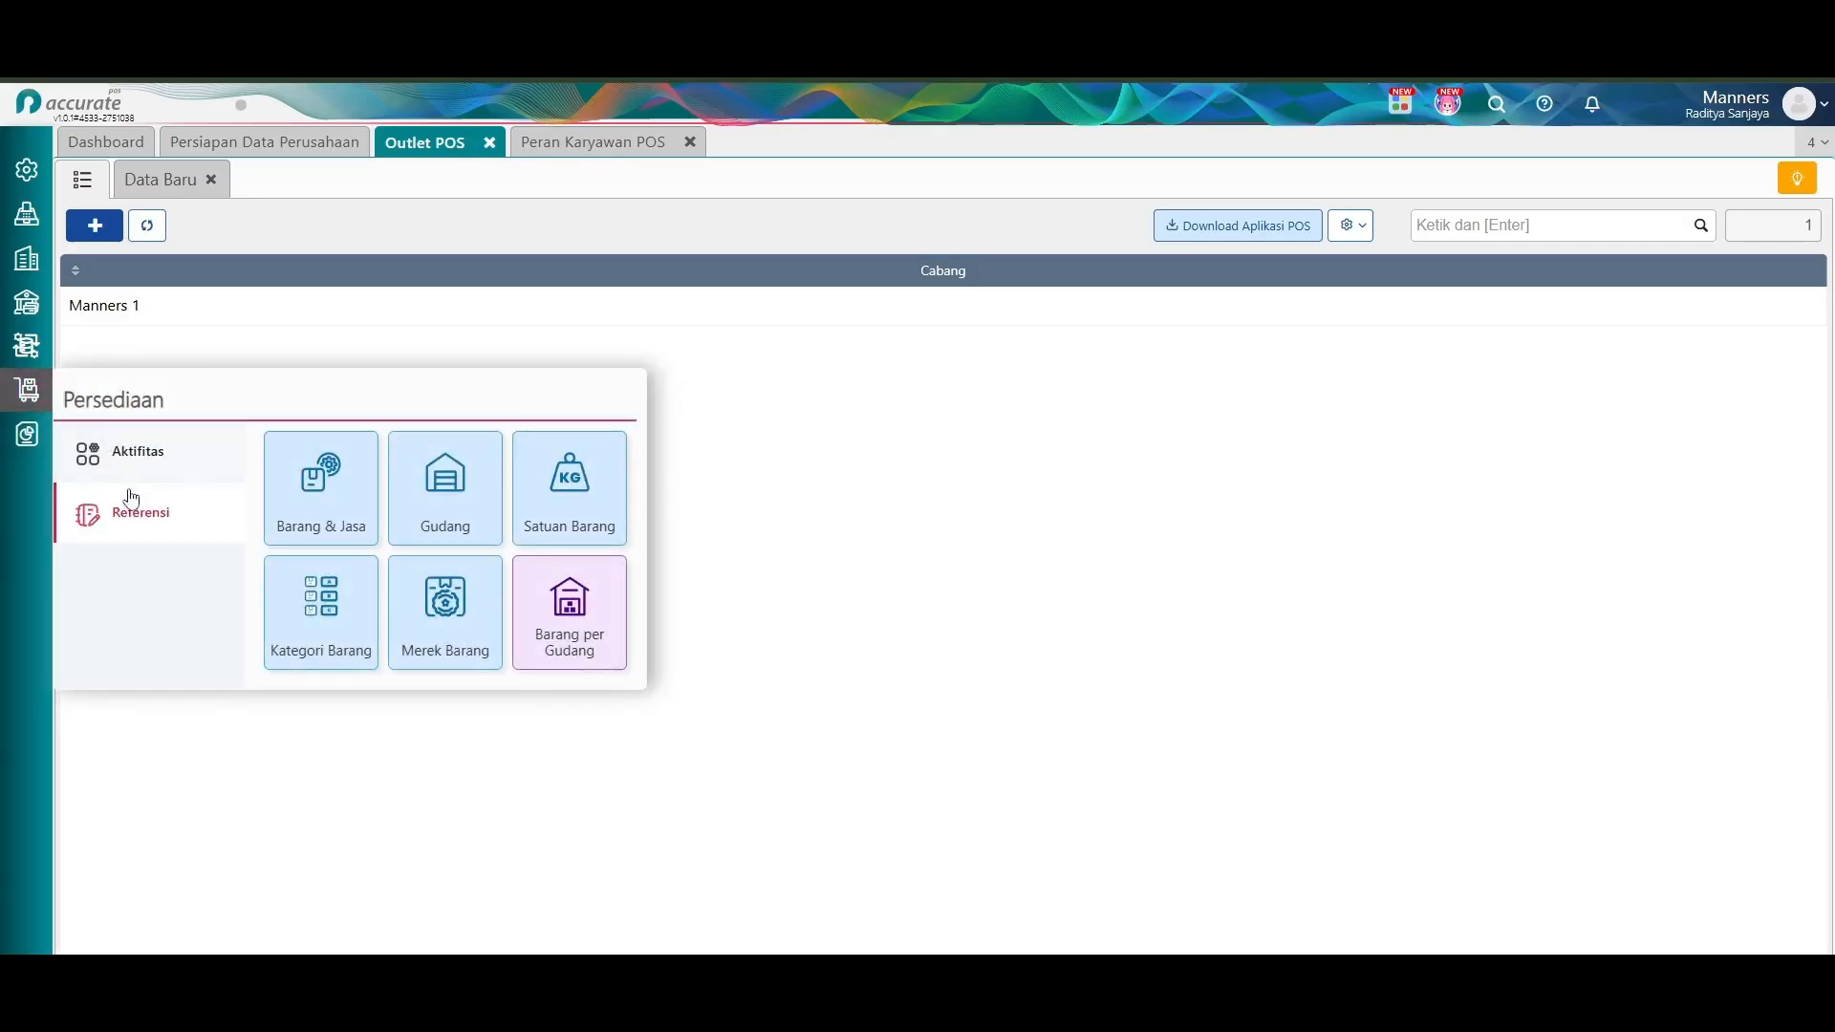
click(299, 481)
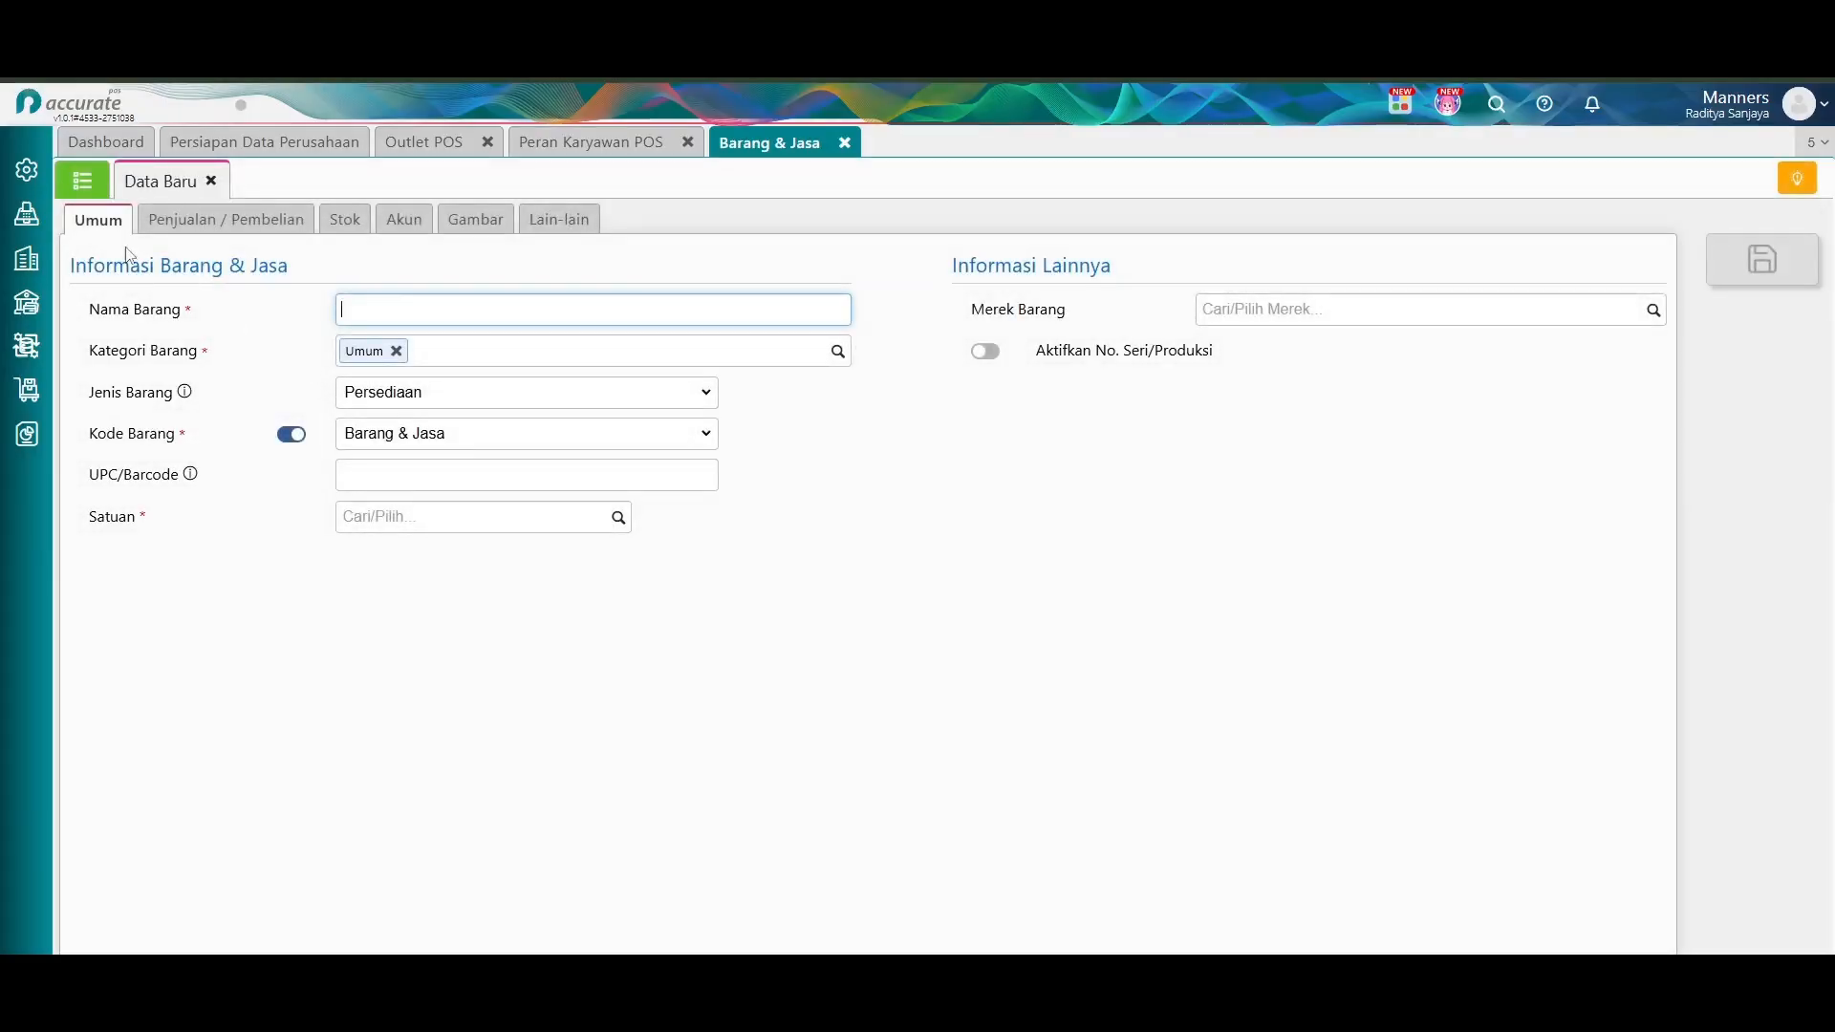
click(82, 179)
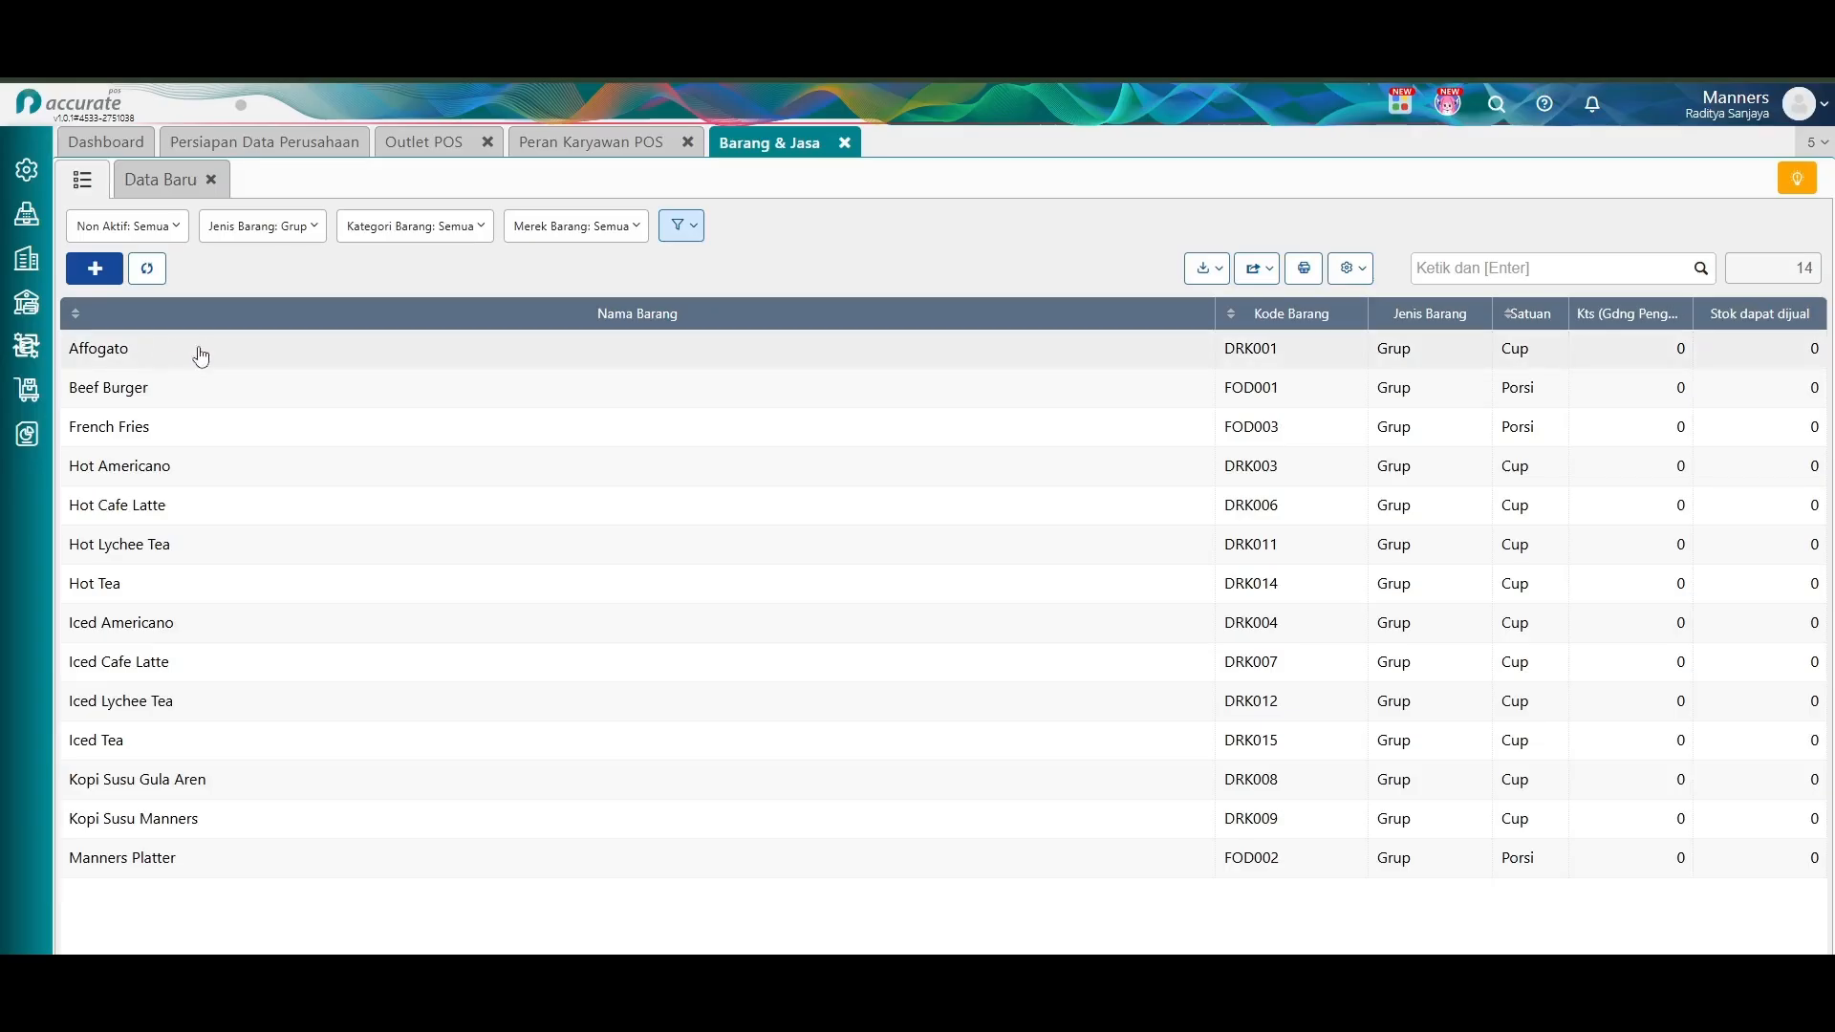
Remove the Grup restriction from the Jenis Barang filter so the list covers all item types.
click(680, 227)
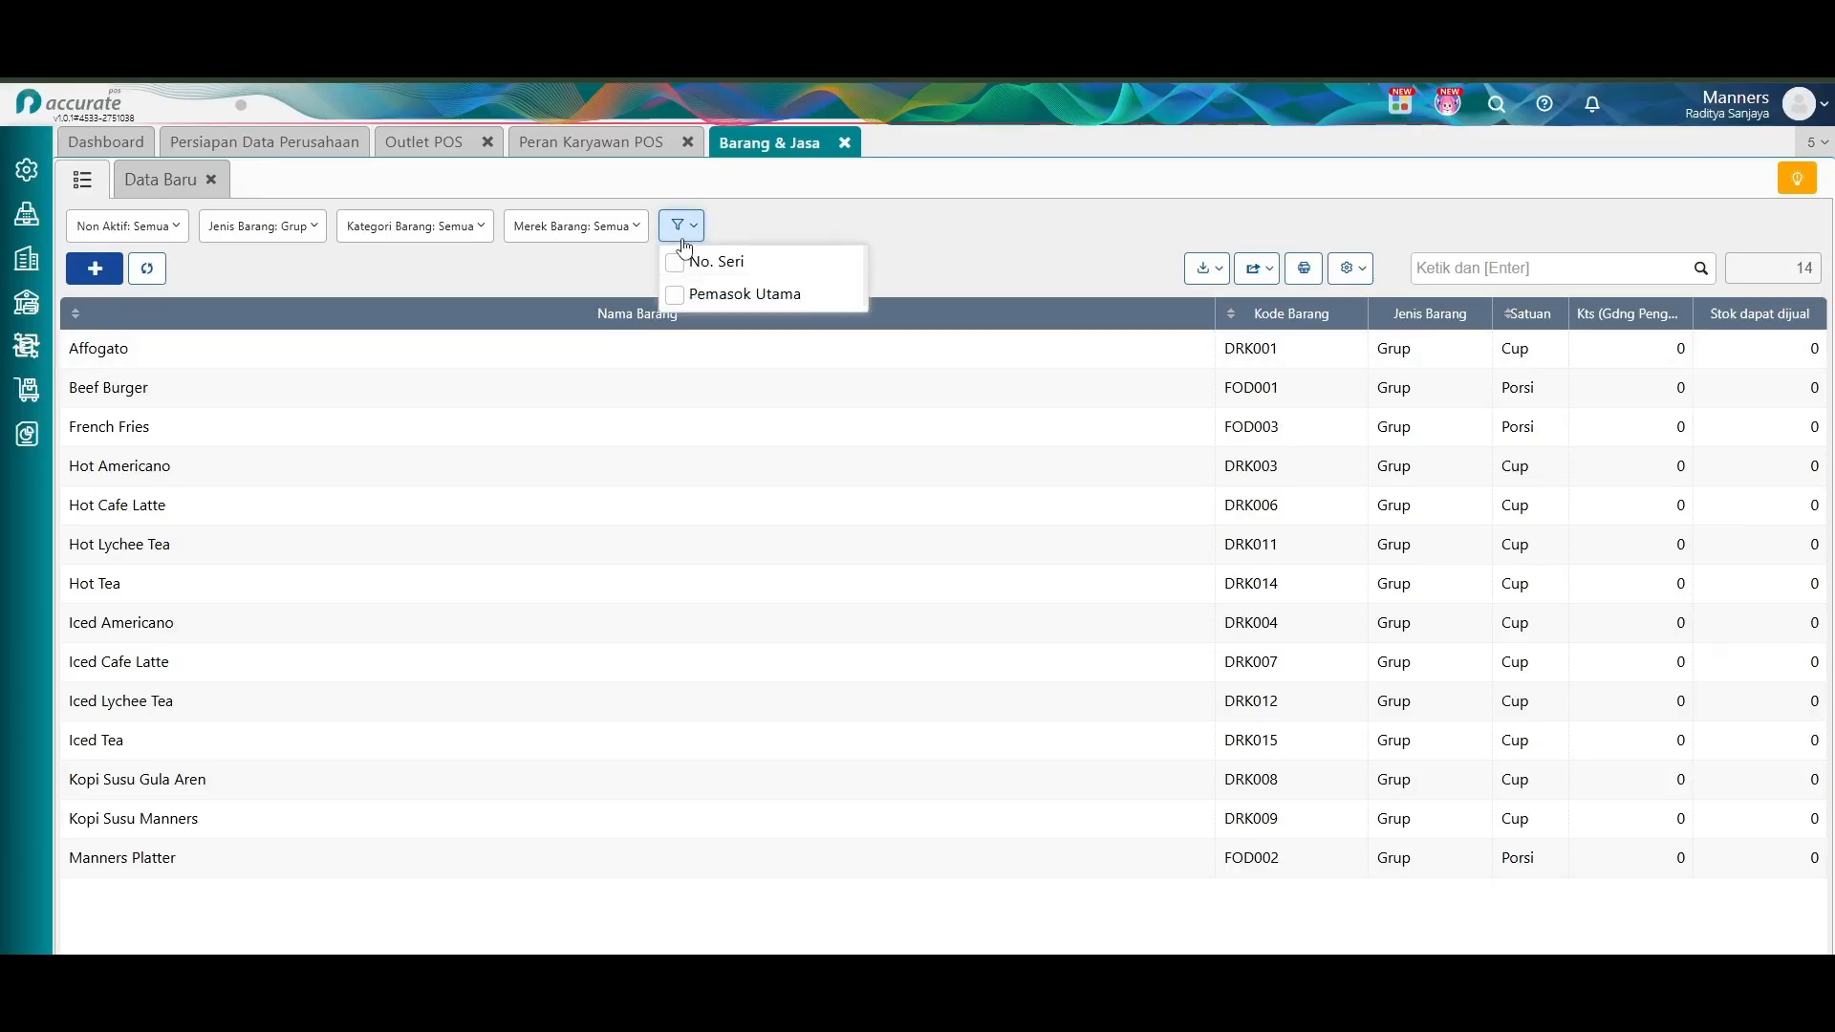
click(287, 229)
click(221, 328)
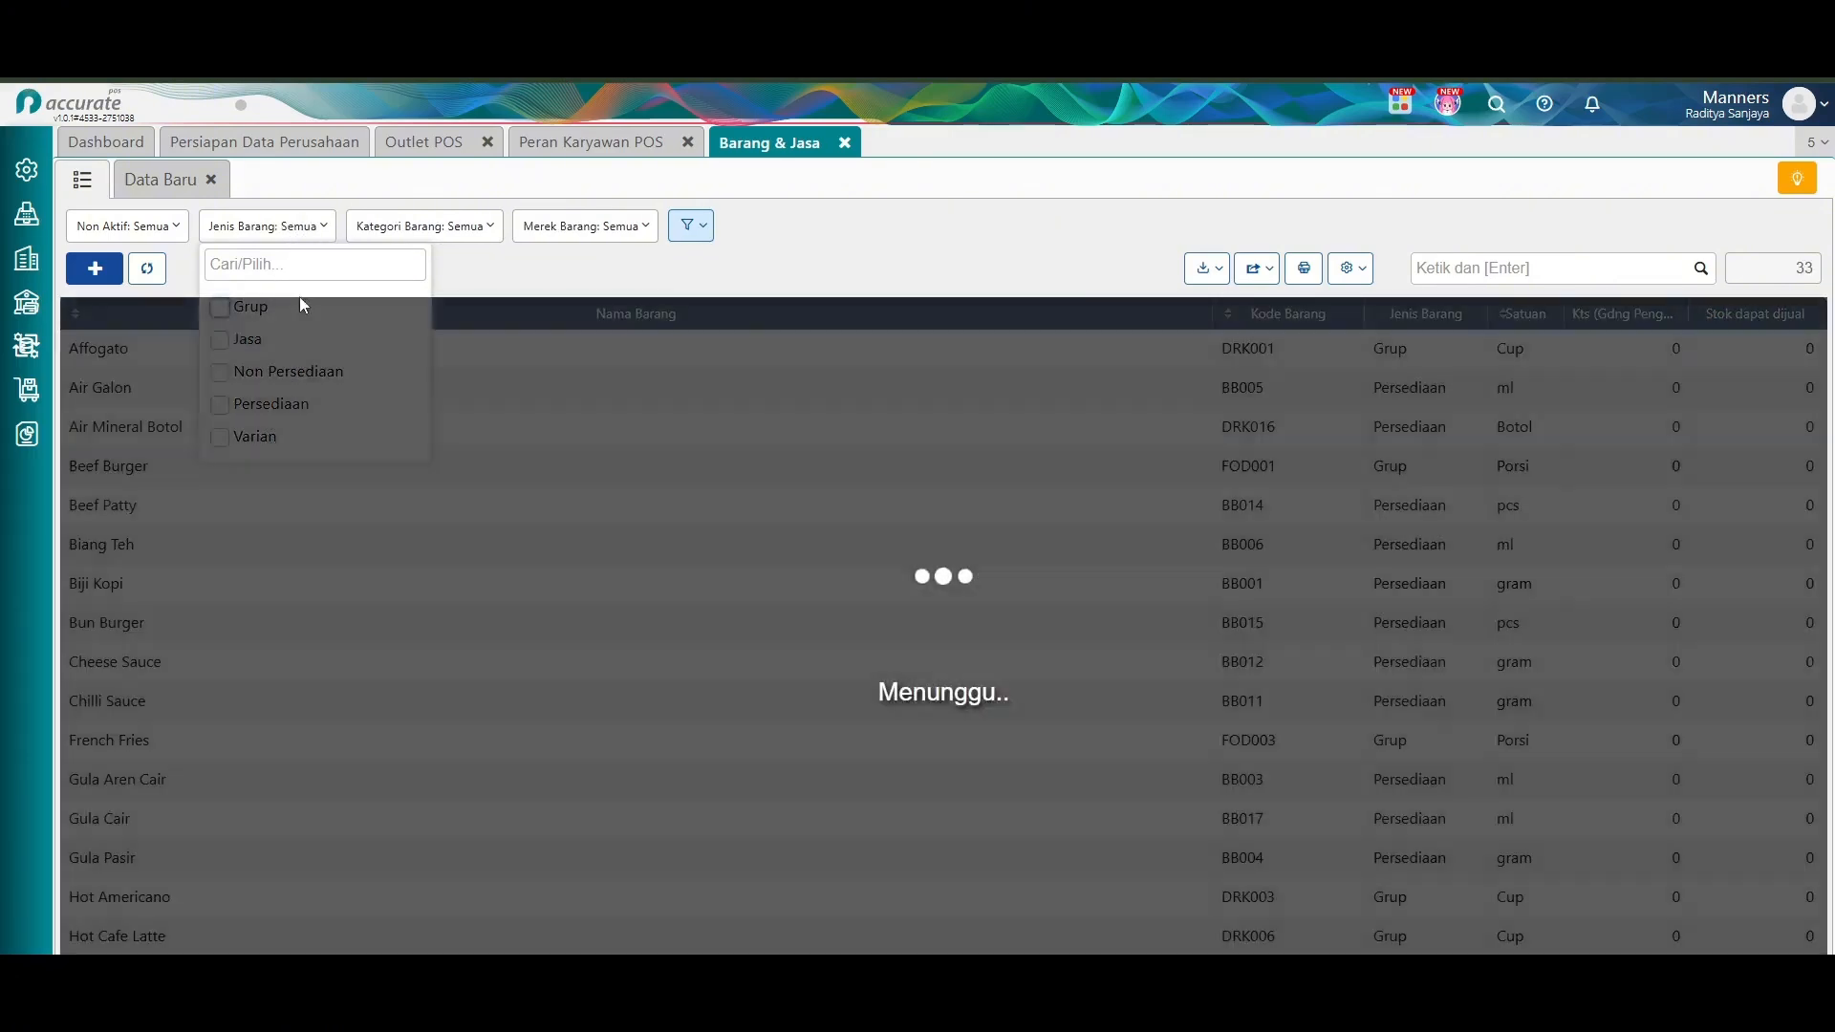
click(499, 279)
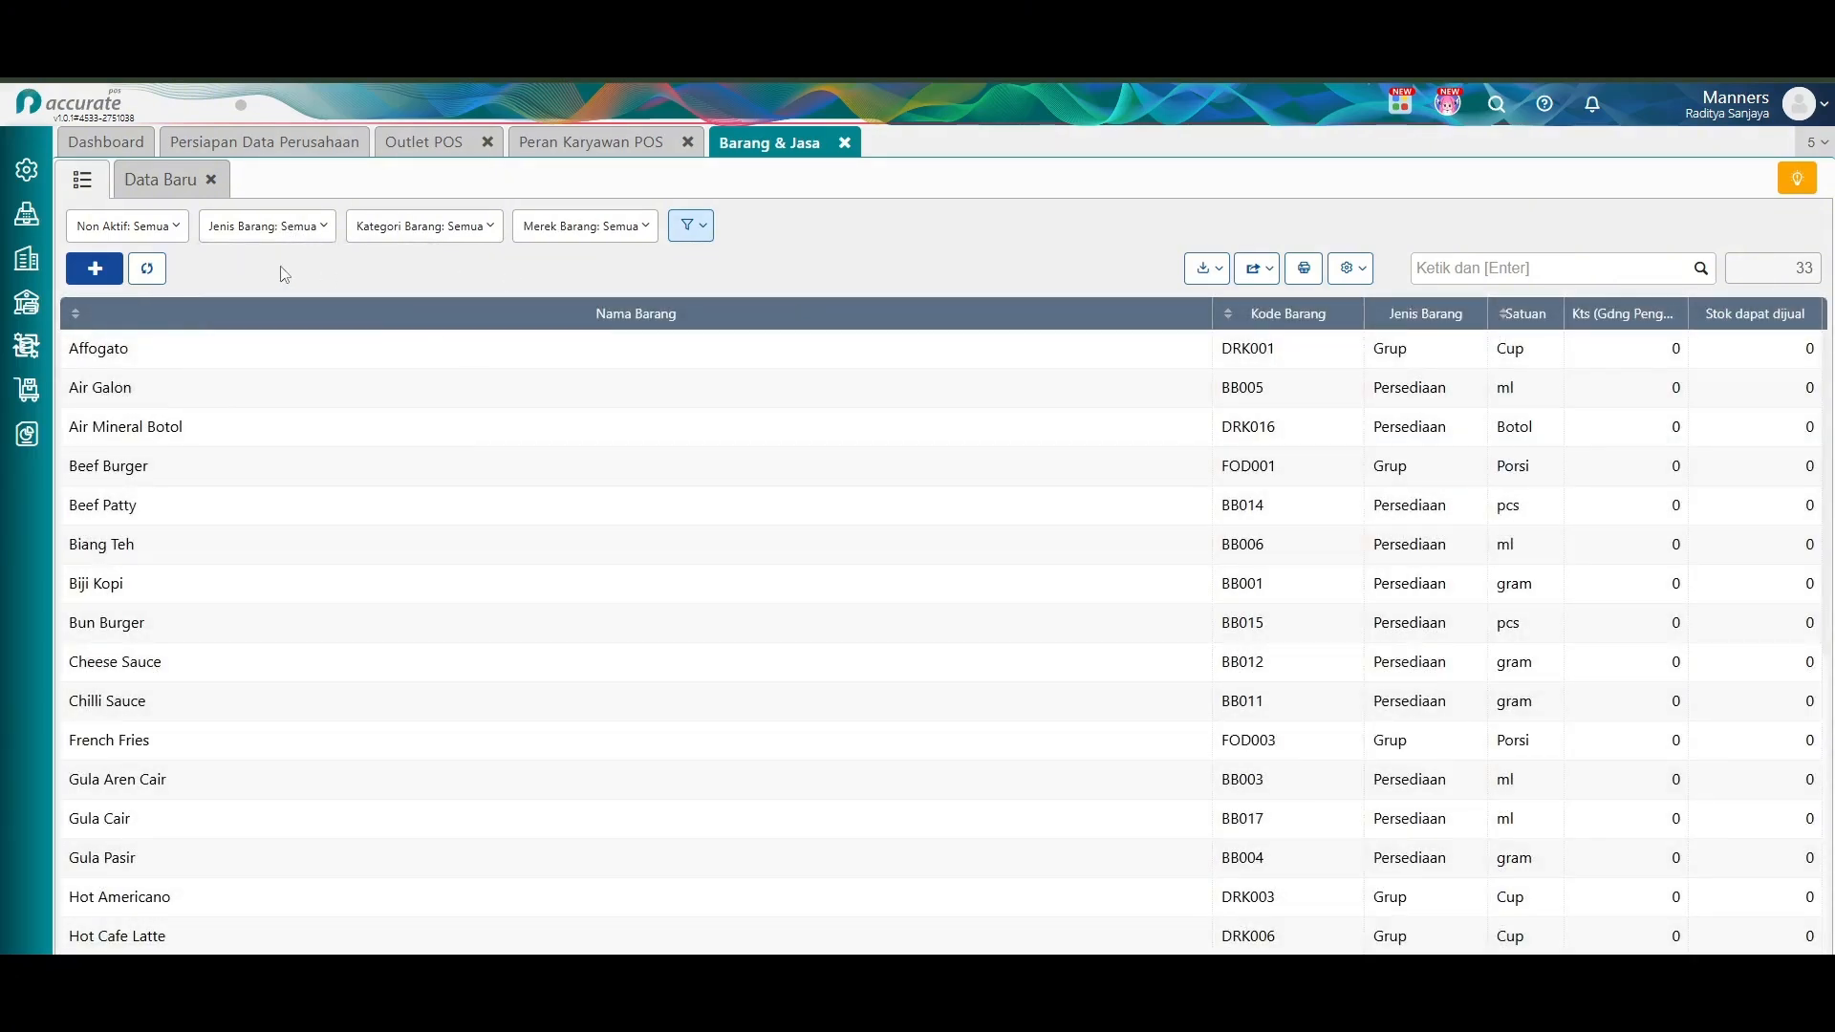
scroll(146, 449, down, 5)
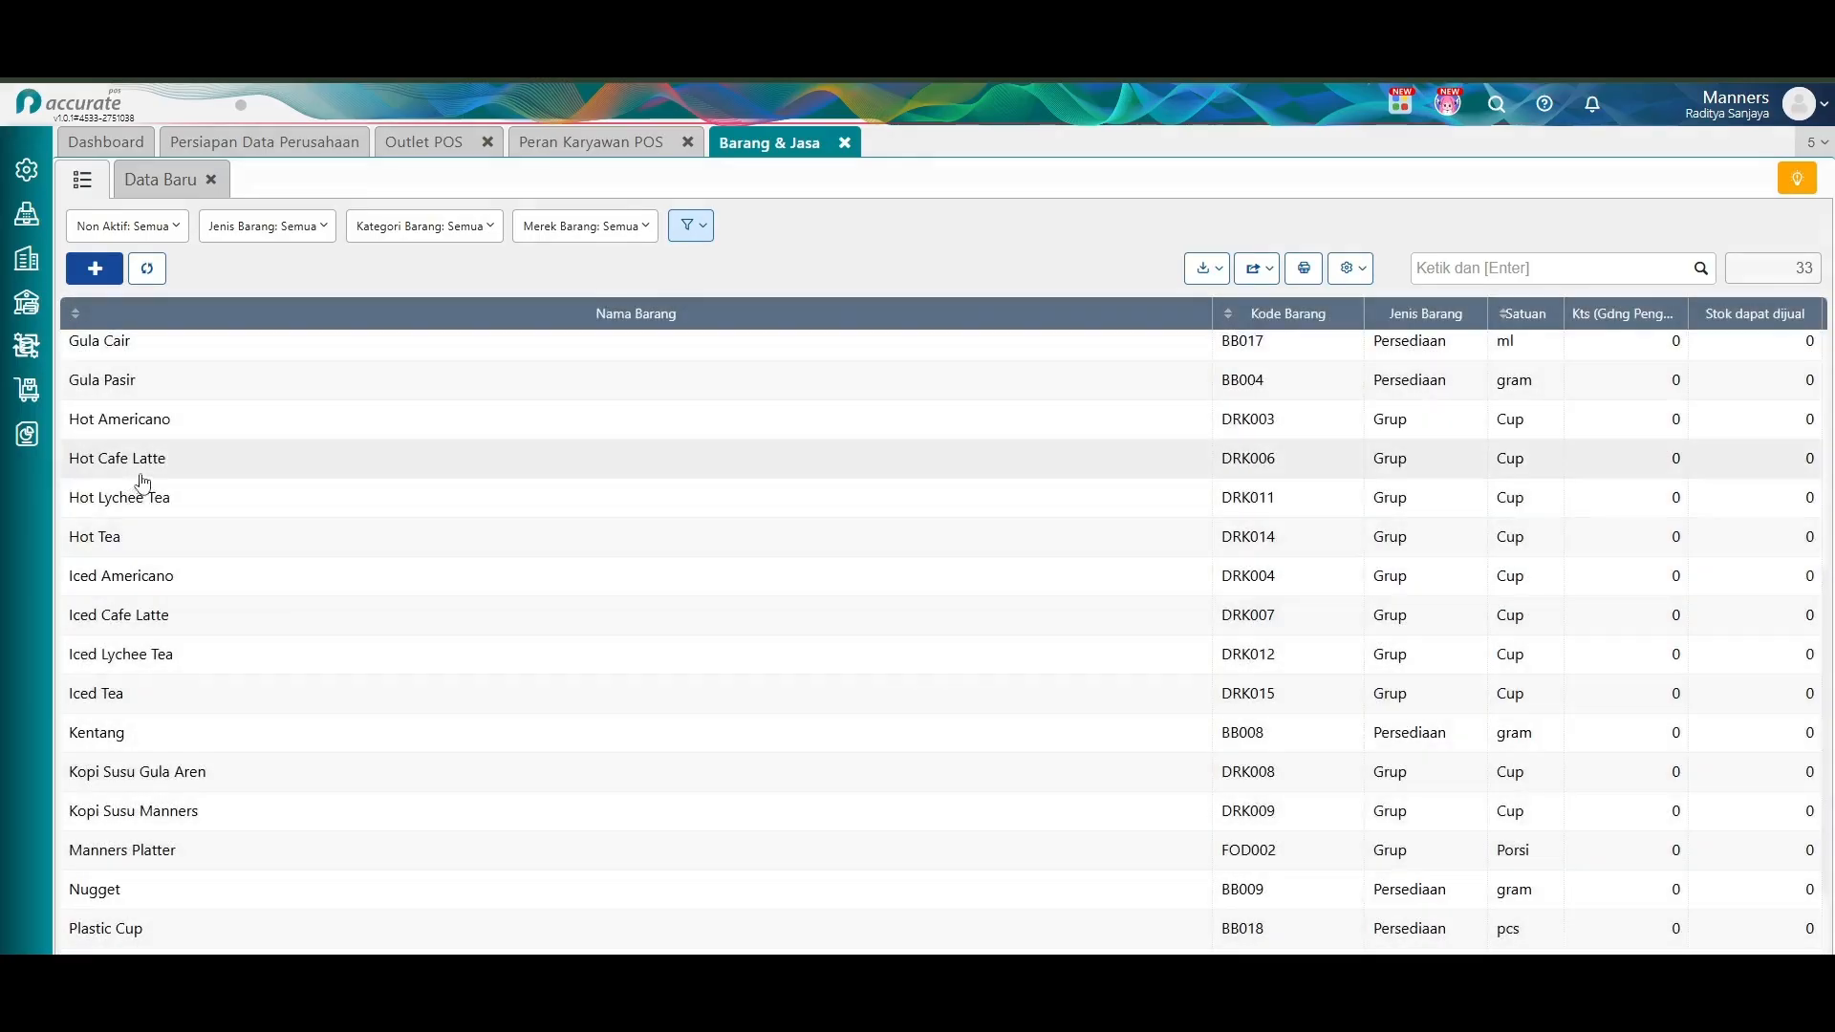
scroll(129, 411, up, 5)
Start a new item named Americano and replace its Umum category with MINUMAN.
click(95, 268)
click(393, 314)
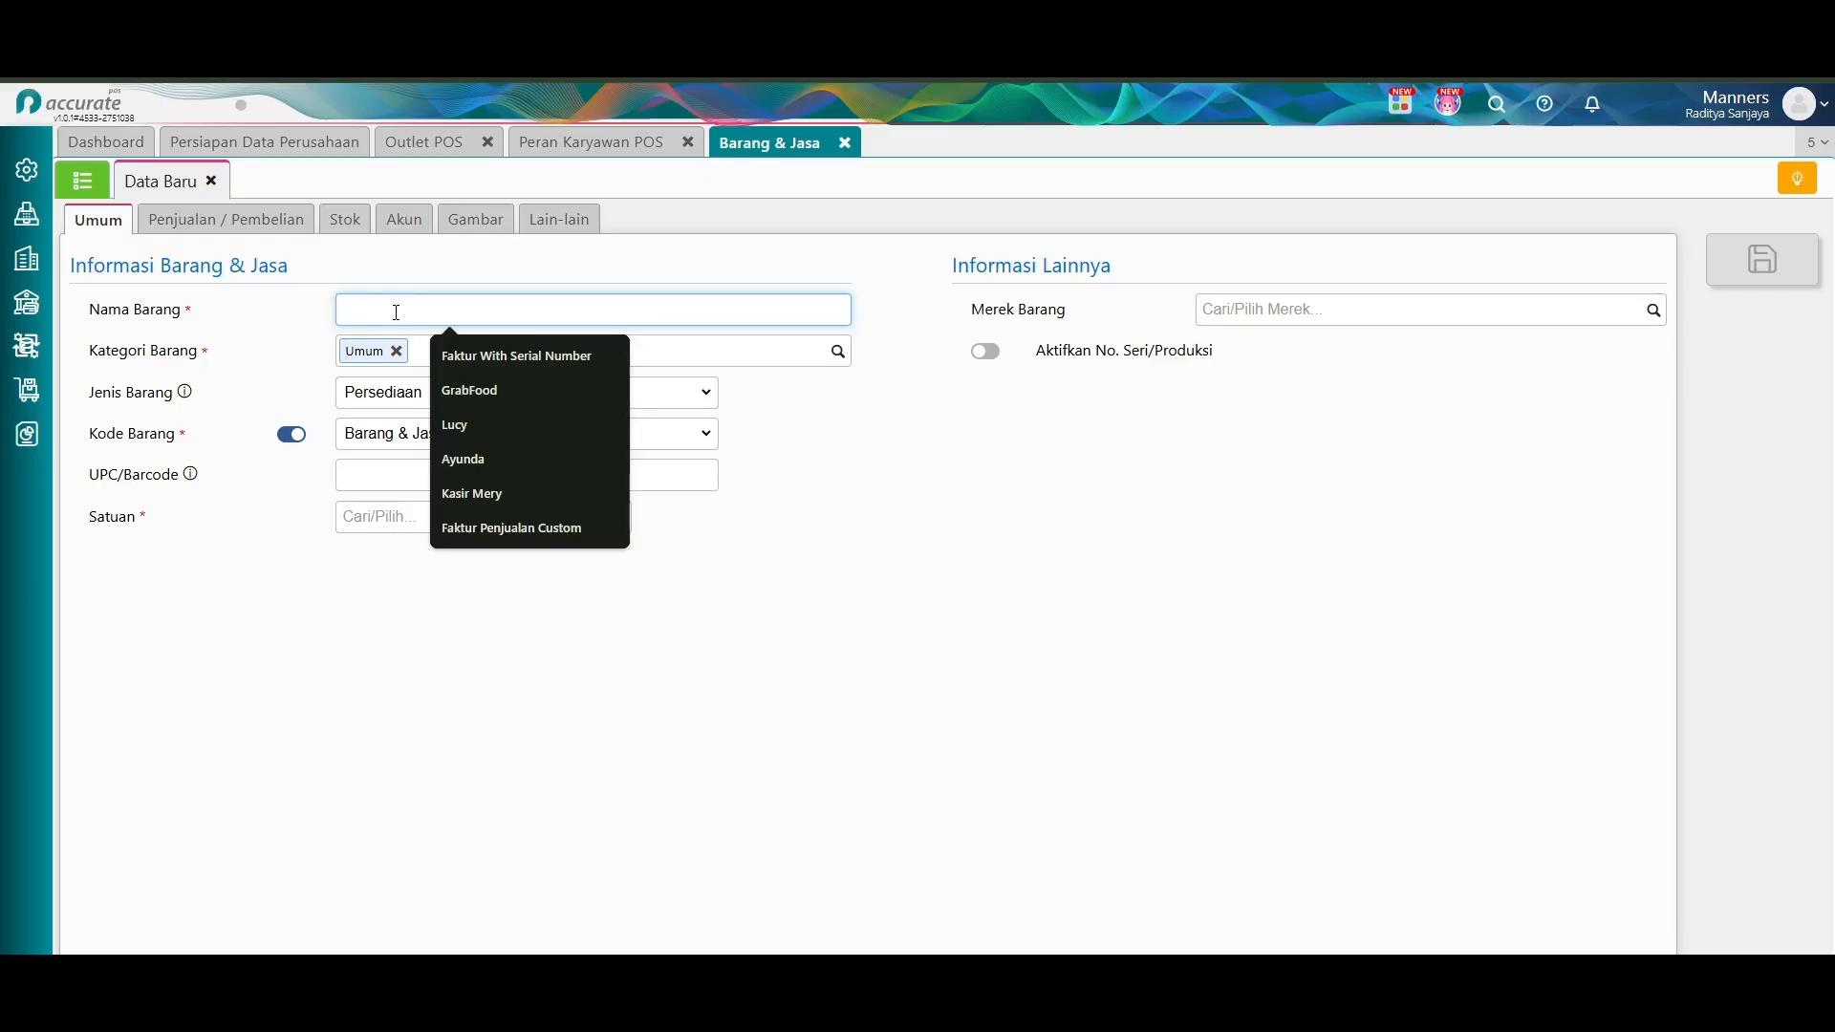
text(aMERICANO)
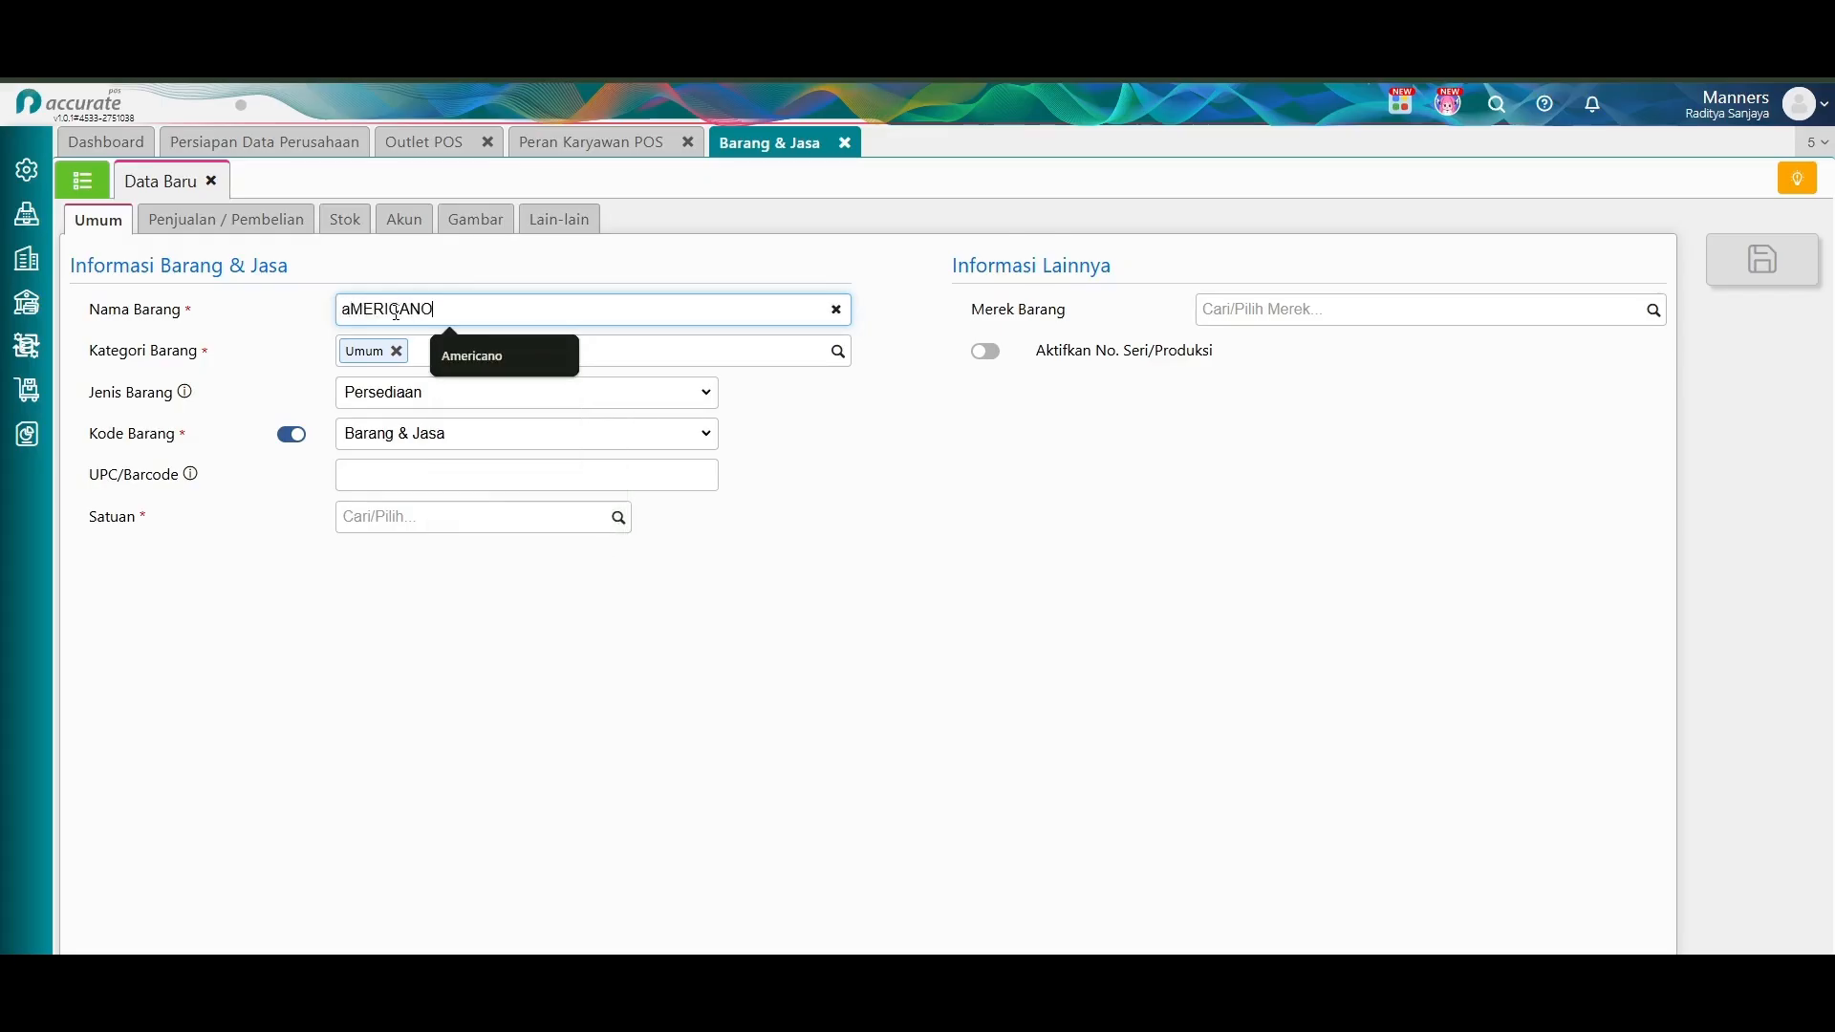
double_click(396, 311)
text(Americano)
click(397, 351)
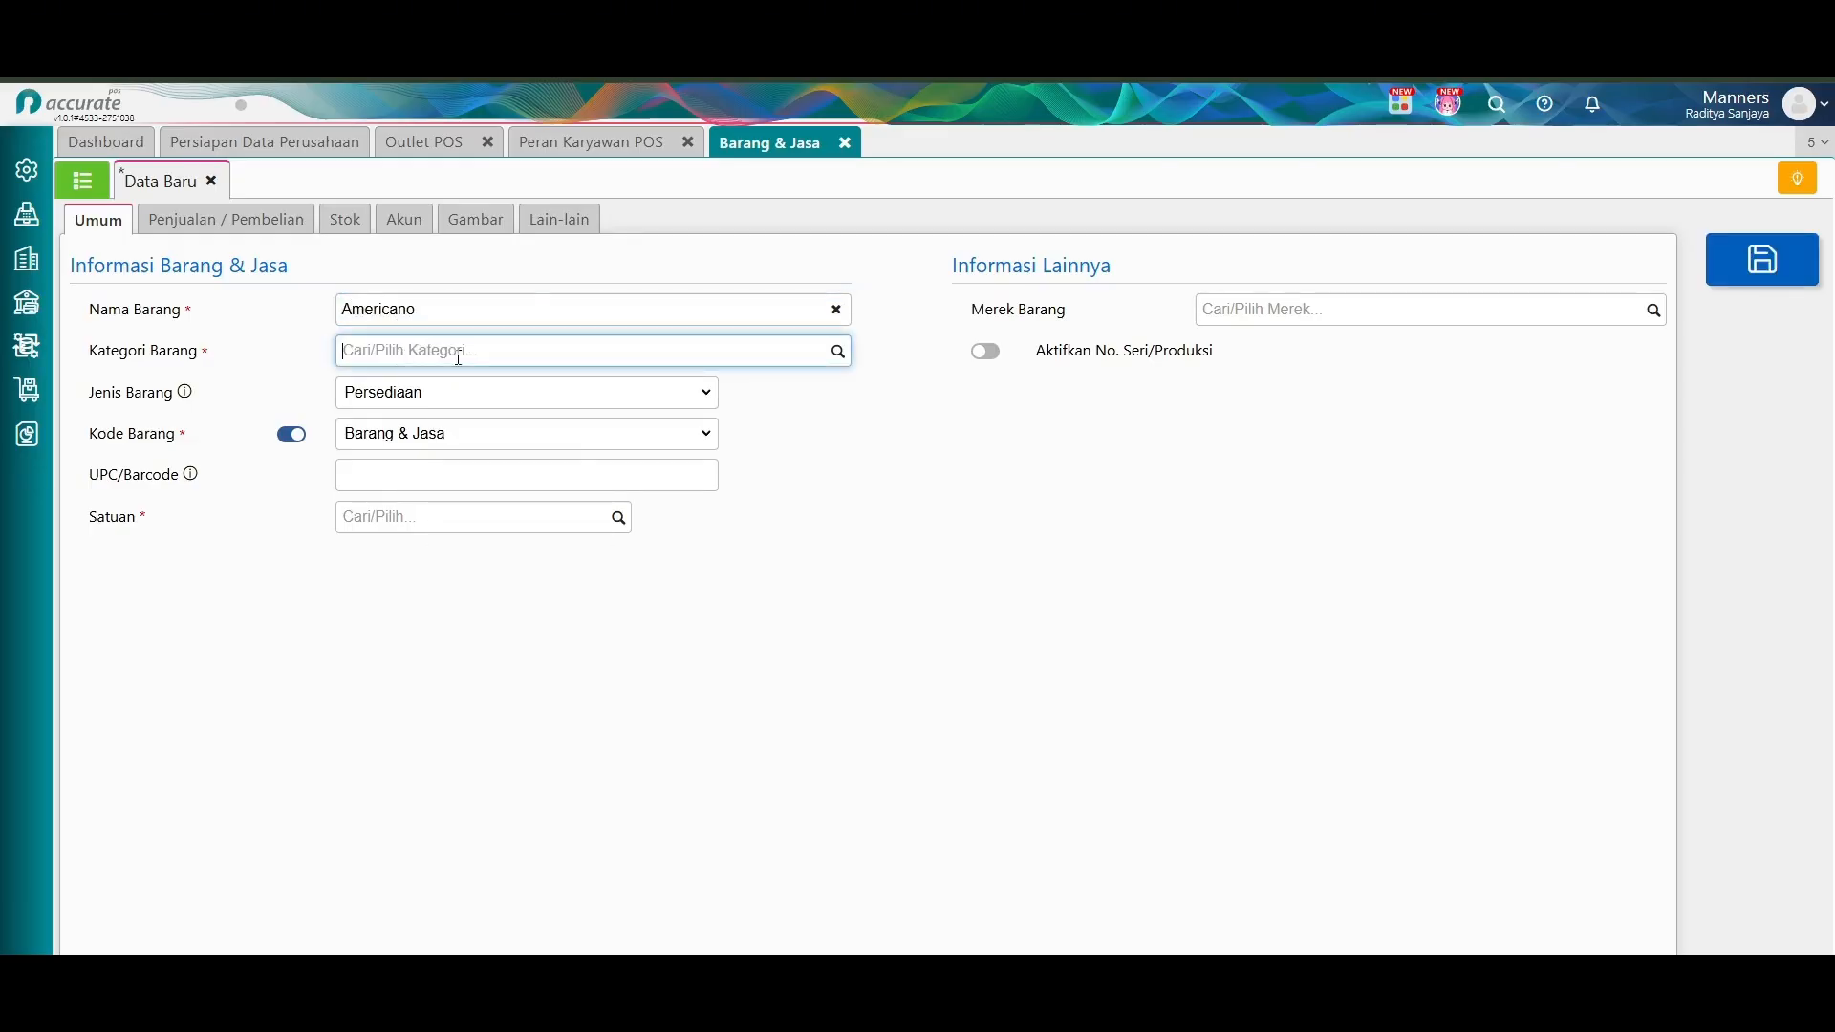
click(839, 352)
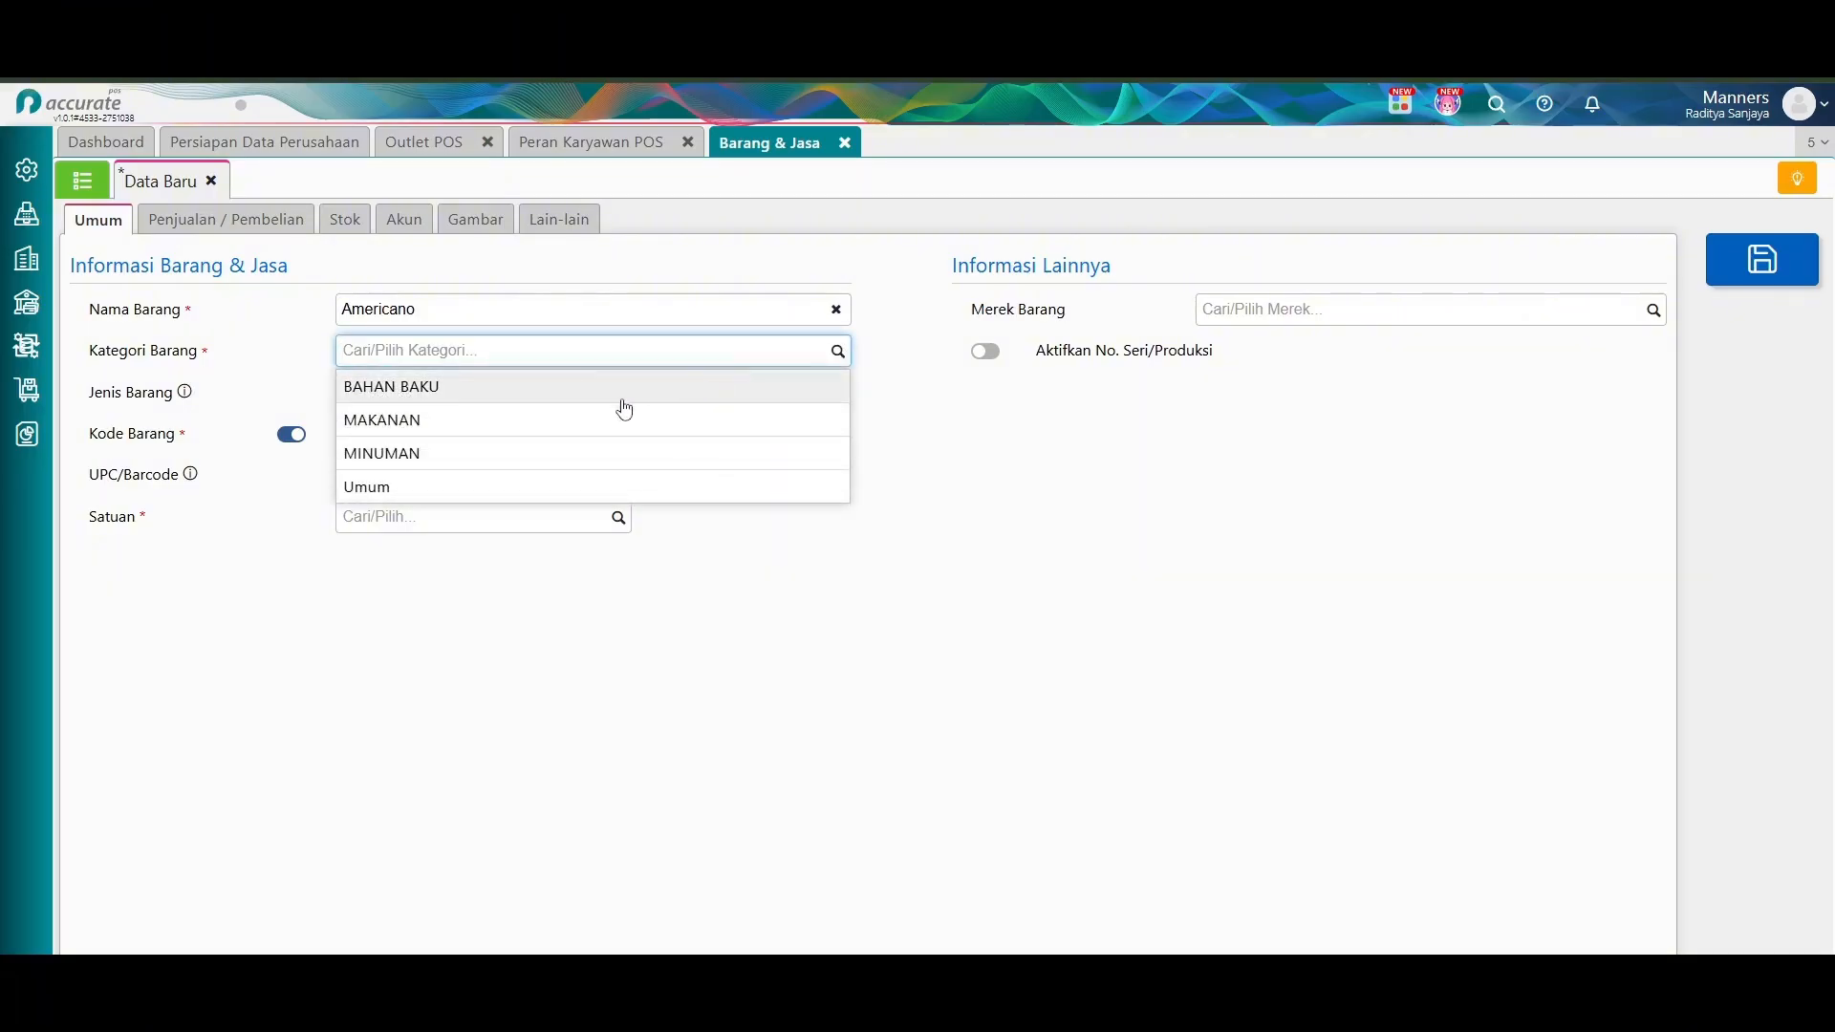
click(504, 455)
Set the new item's Jenis Barang to Varian and its Satuan to PCS.
click(421, 396)
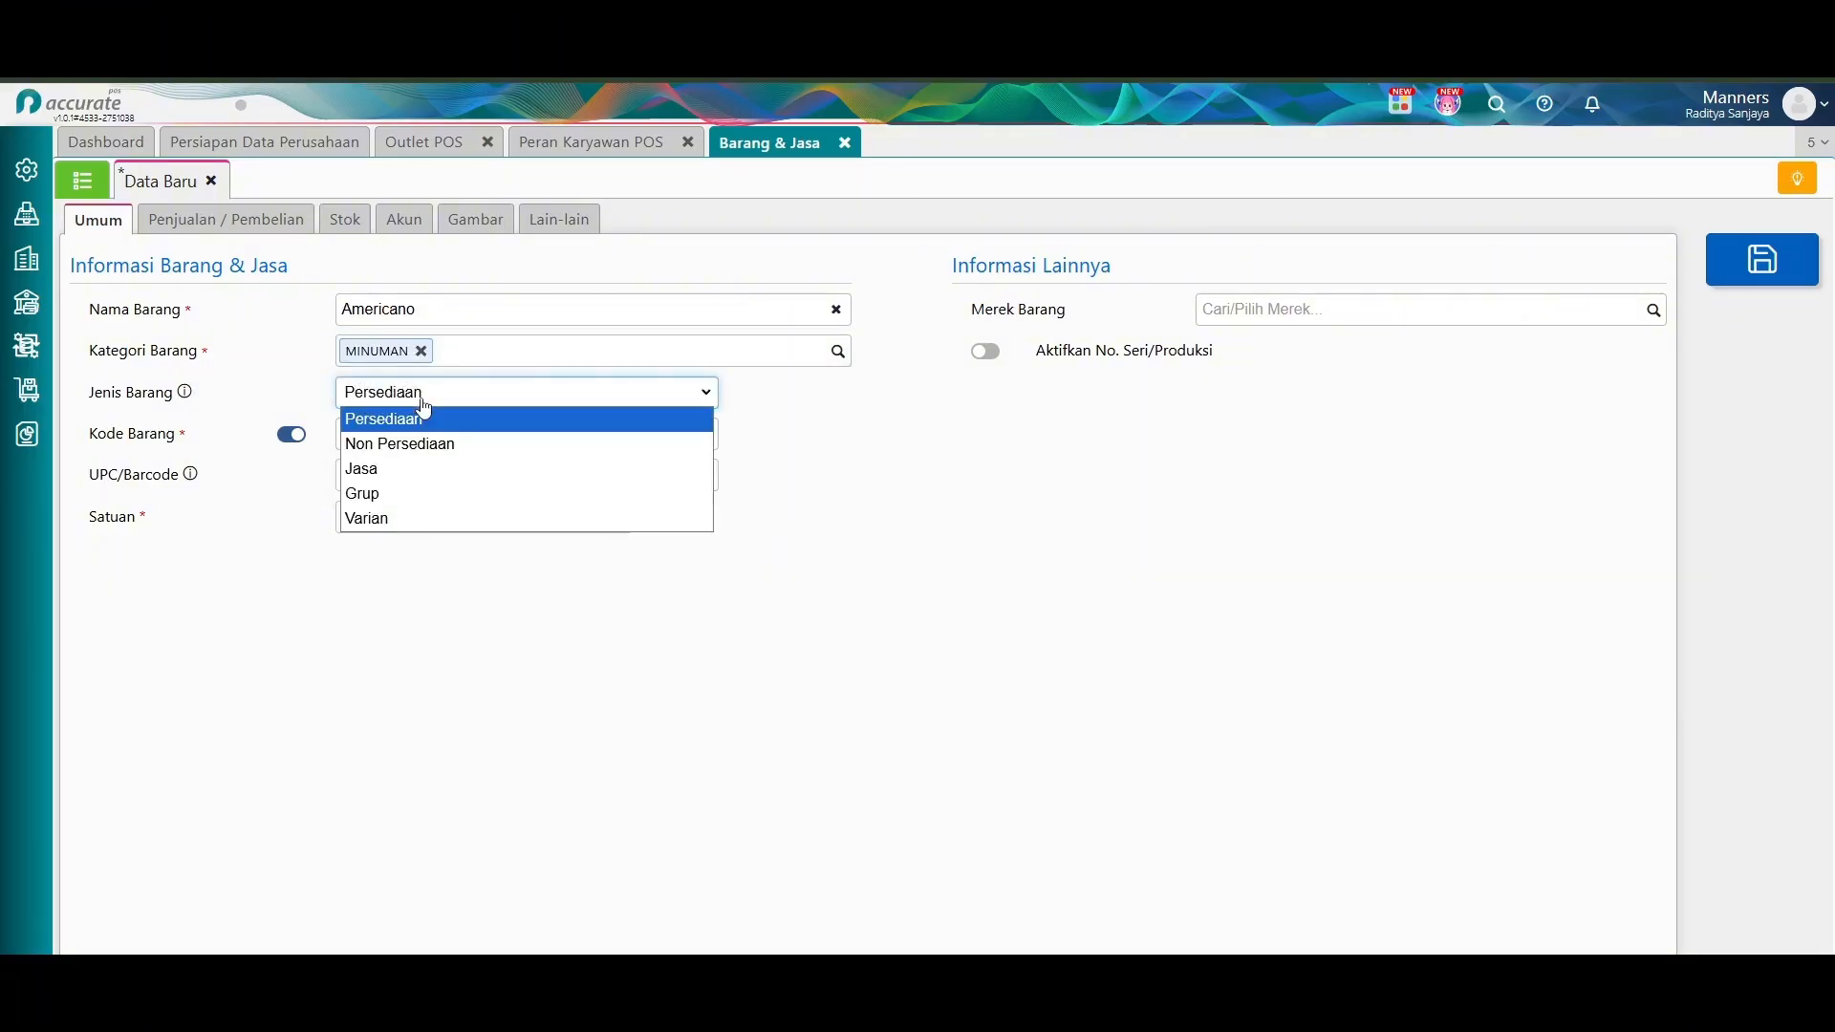
click(369, 518)
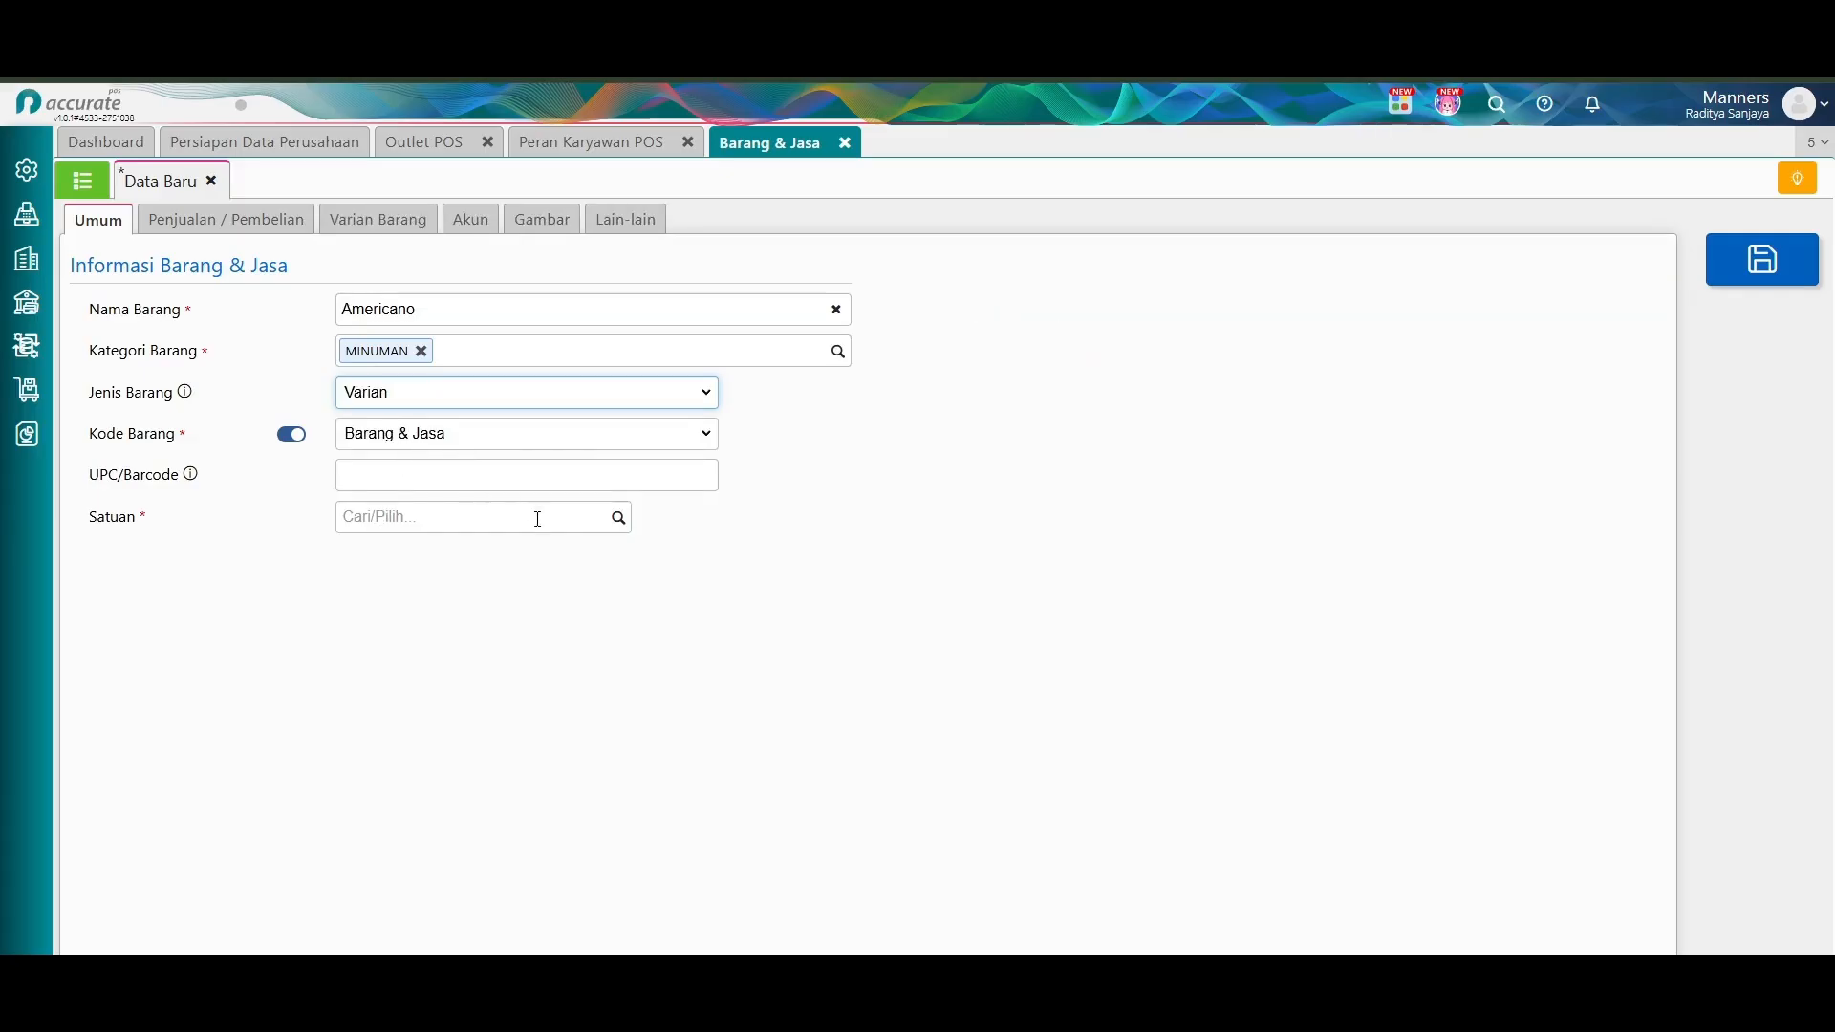
click(620, 526)
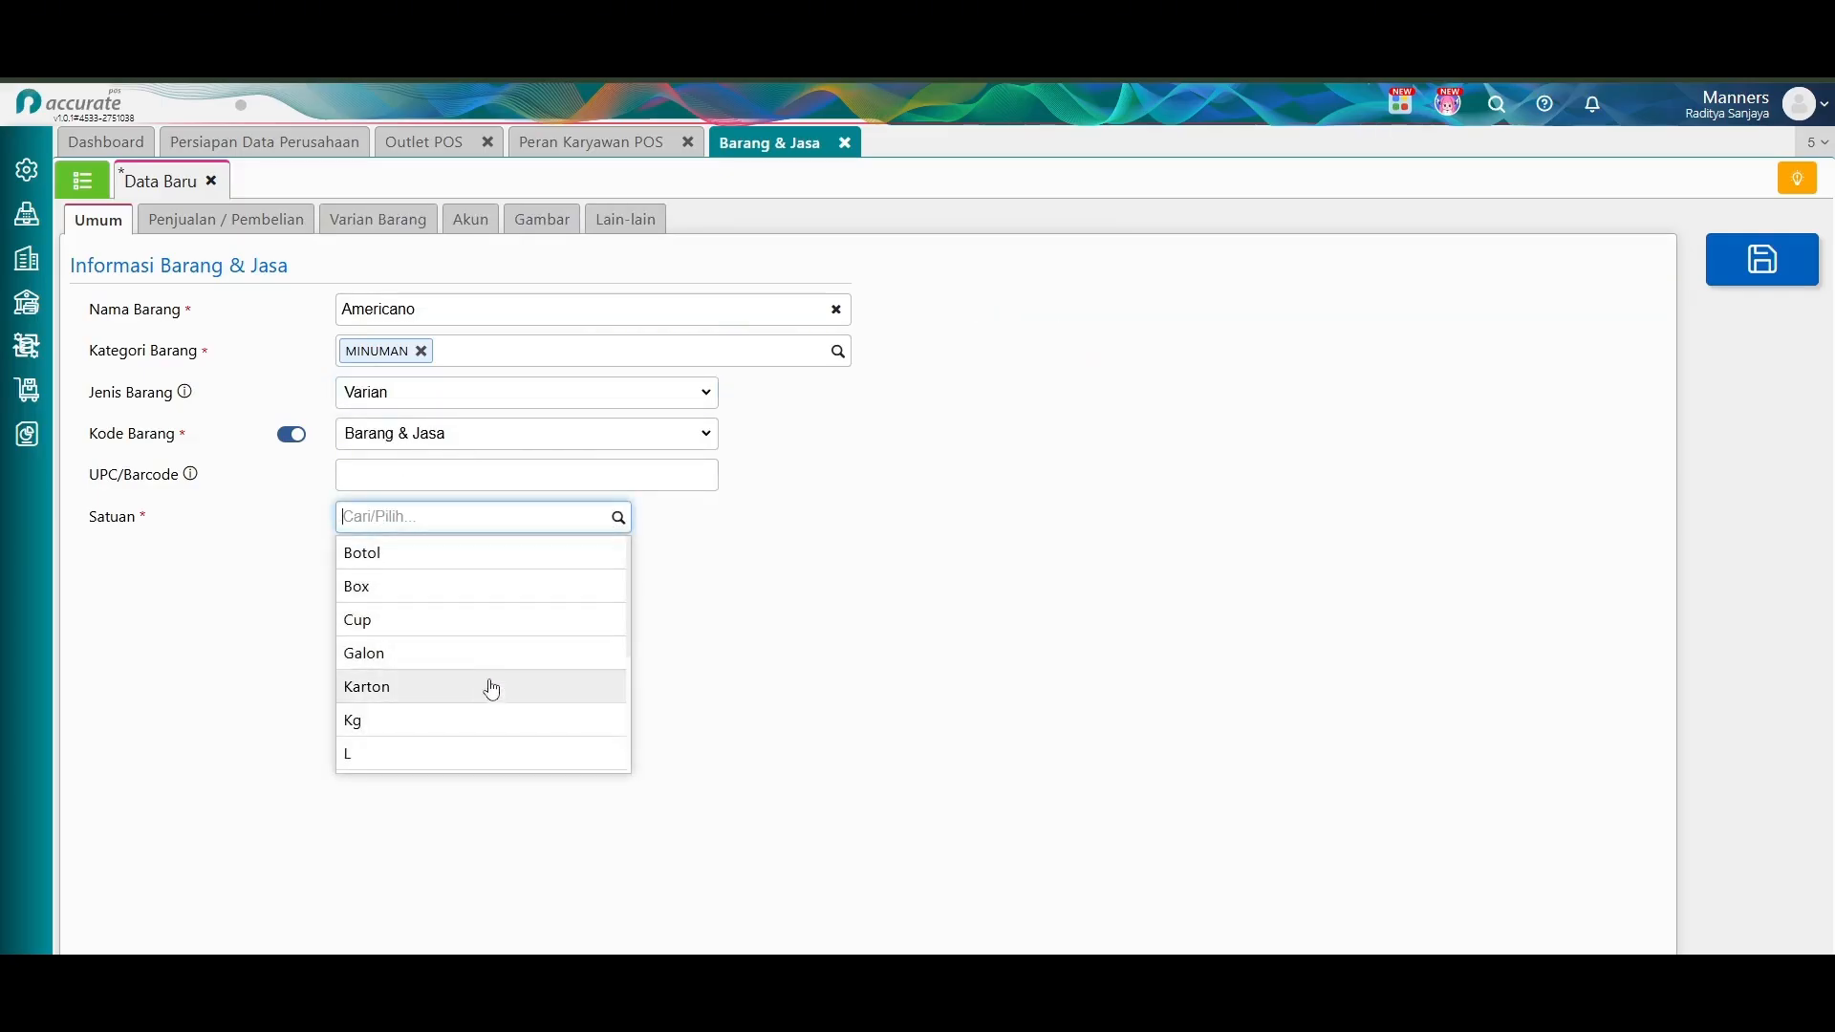
scroll(507, 660, down, 1)
scroll(517, 611, down, 2)
click(500, 554)
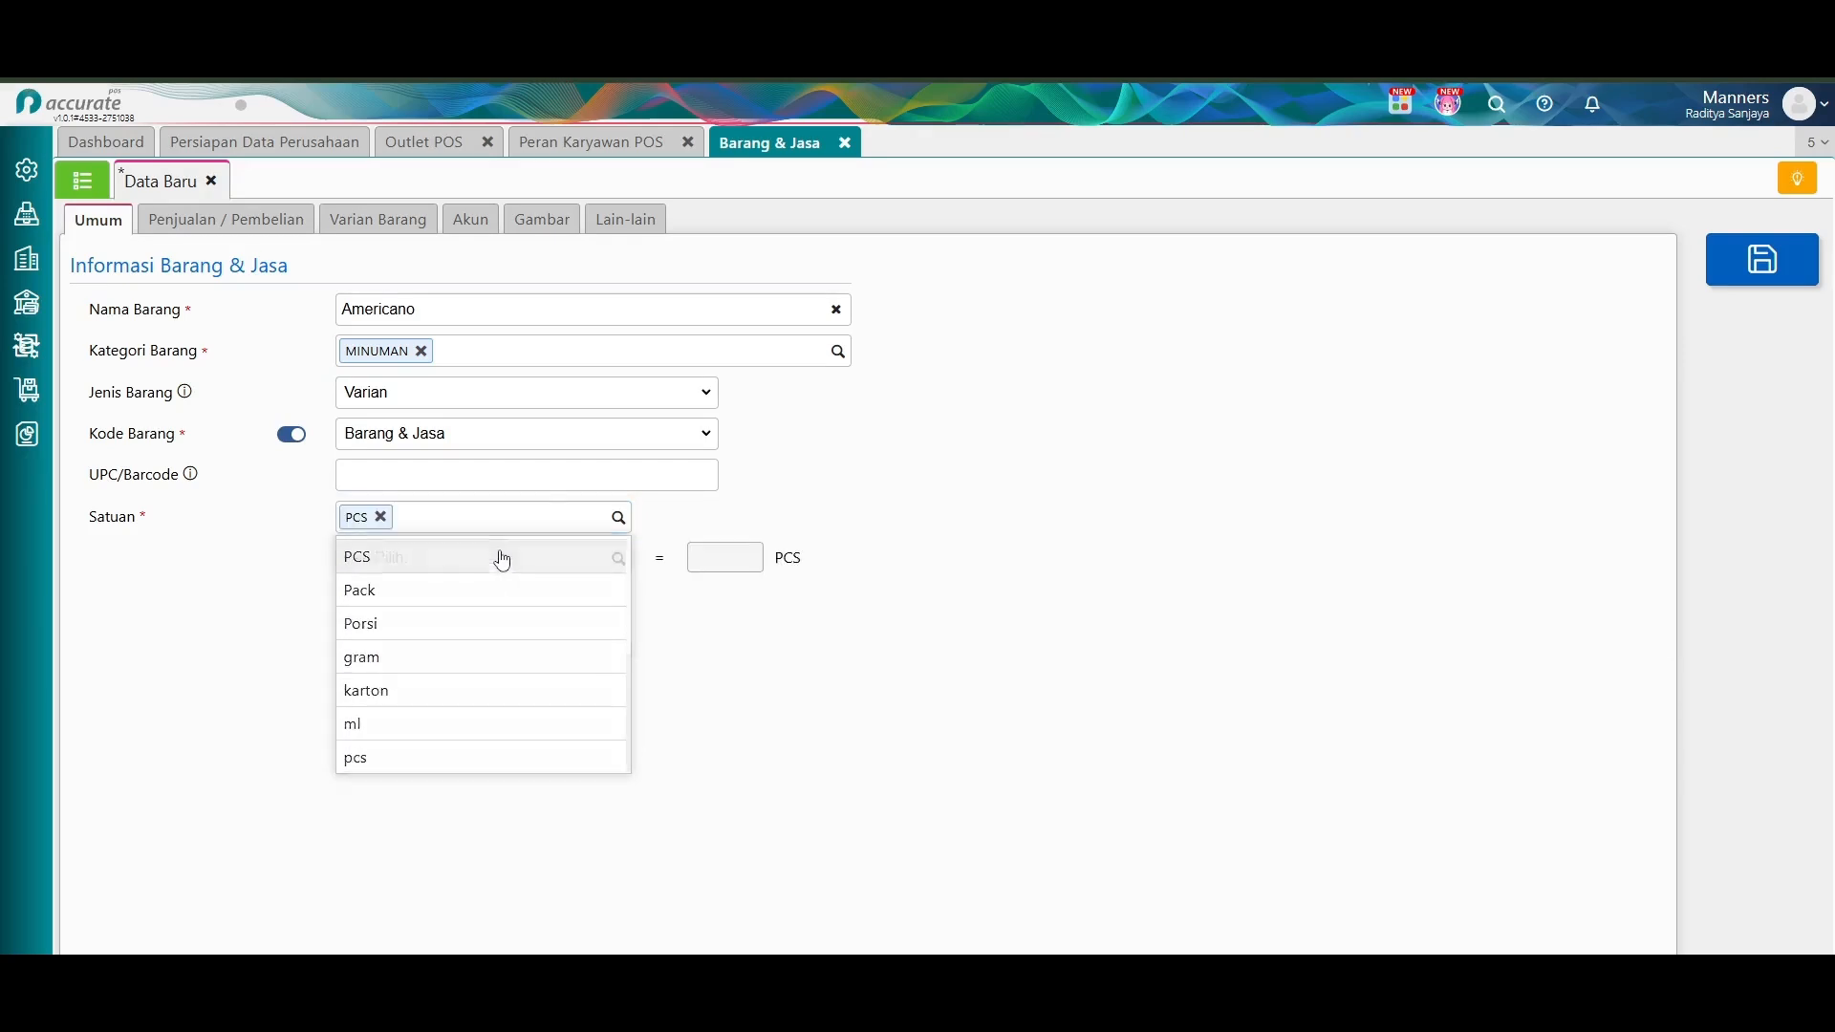
Name the Americano item's first variant attribute (Varian Barang 1) Hot/ice.
click(368, 222)
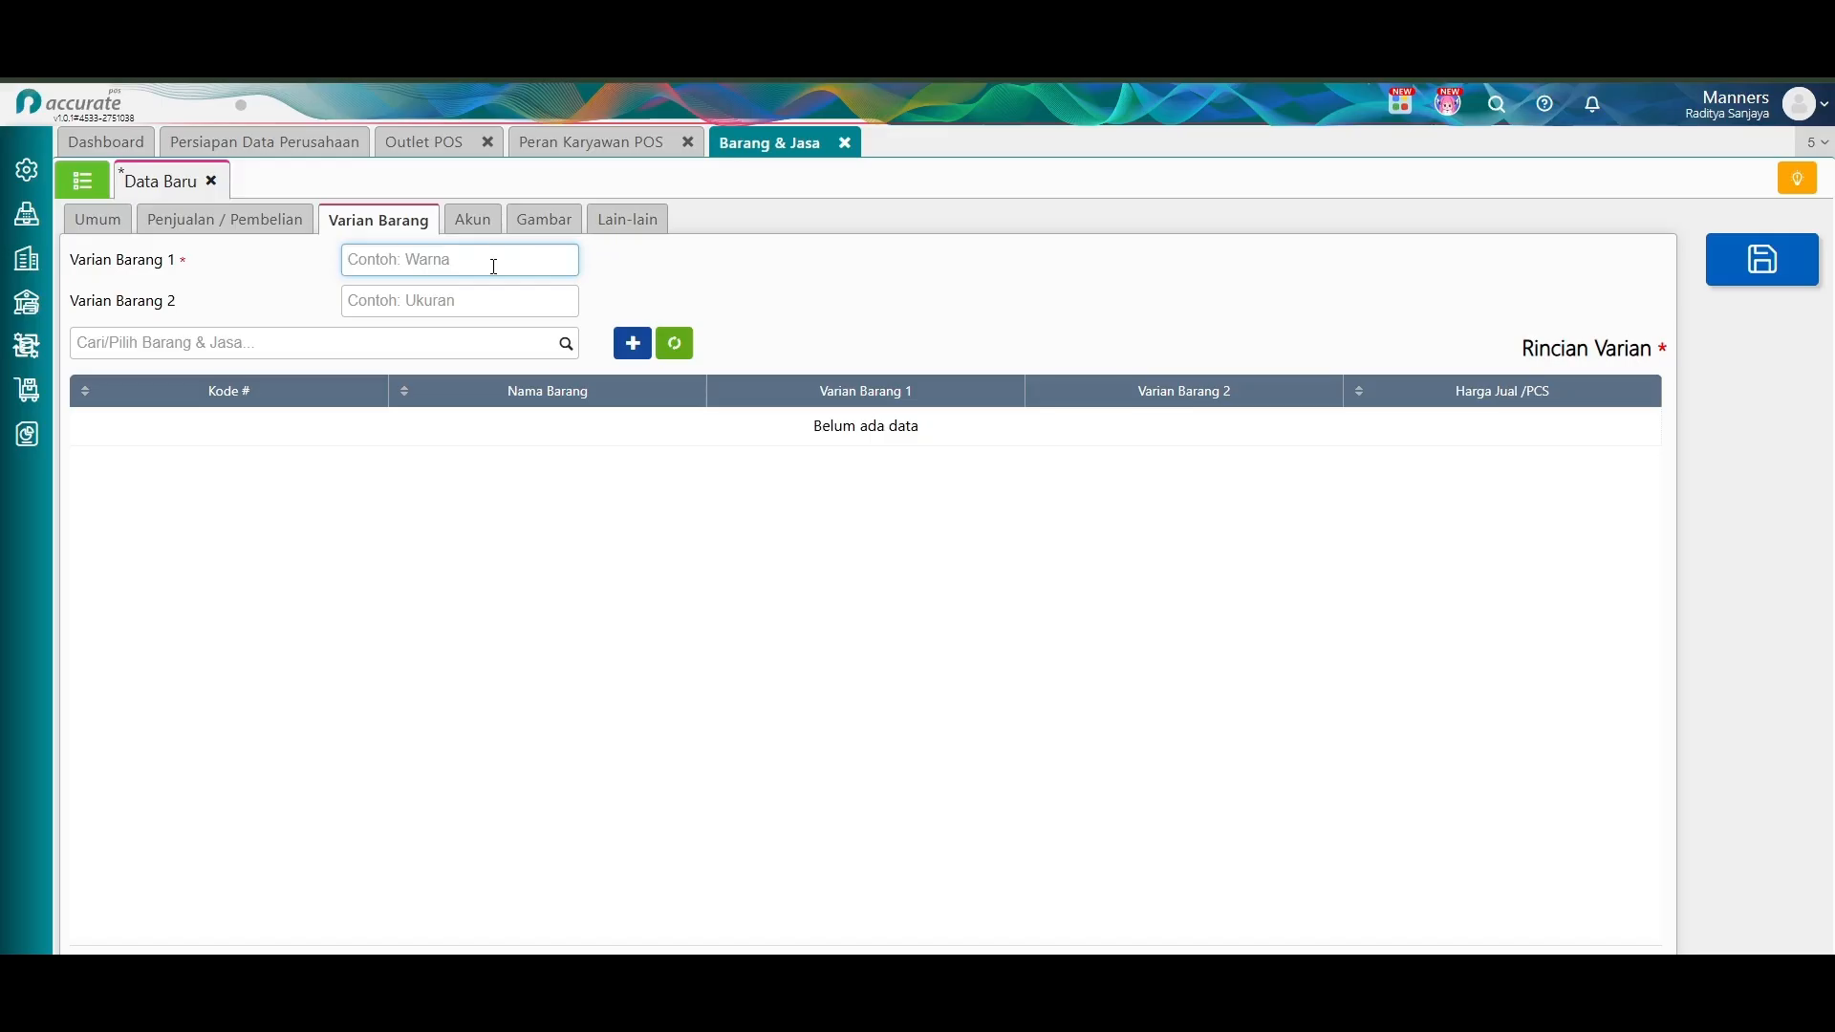
text(Hot/ice)
click(284, 304)
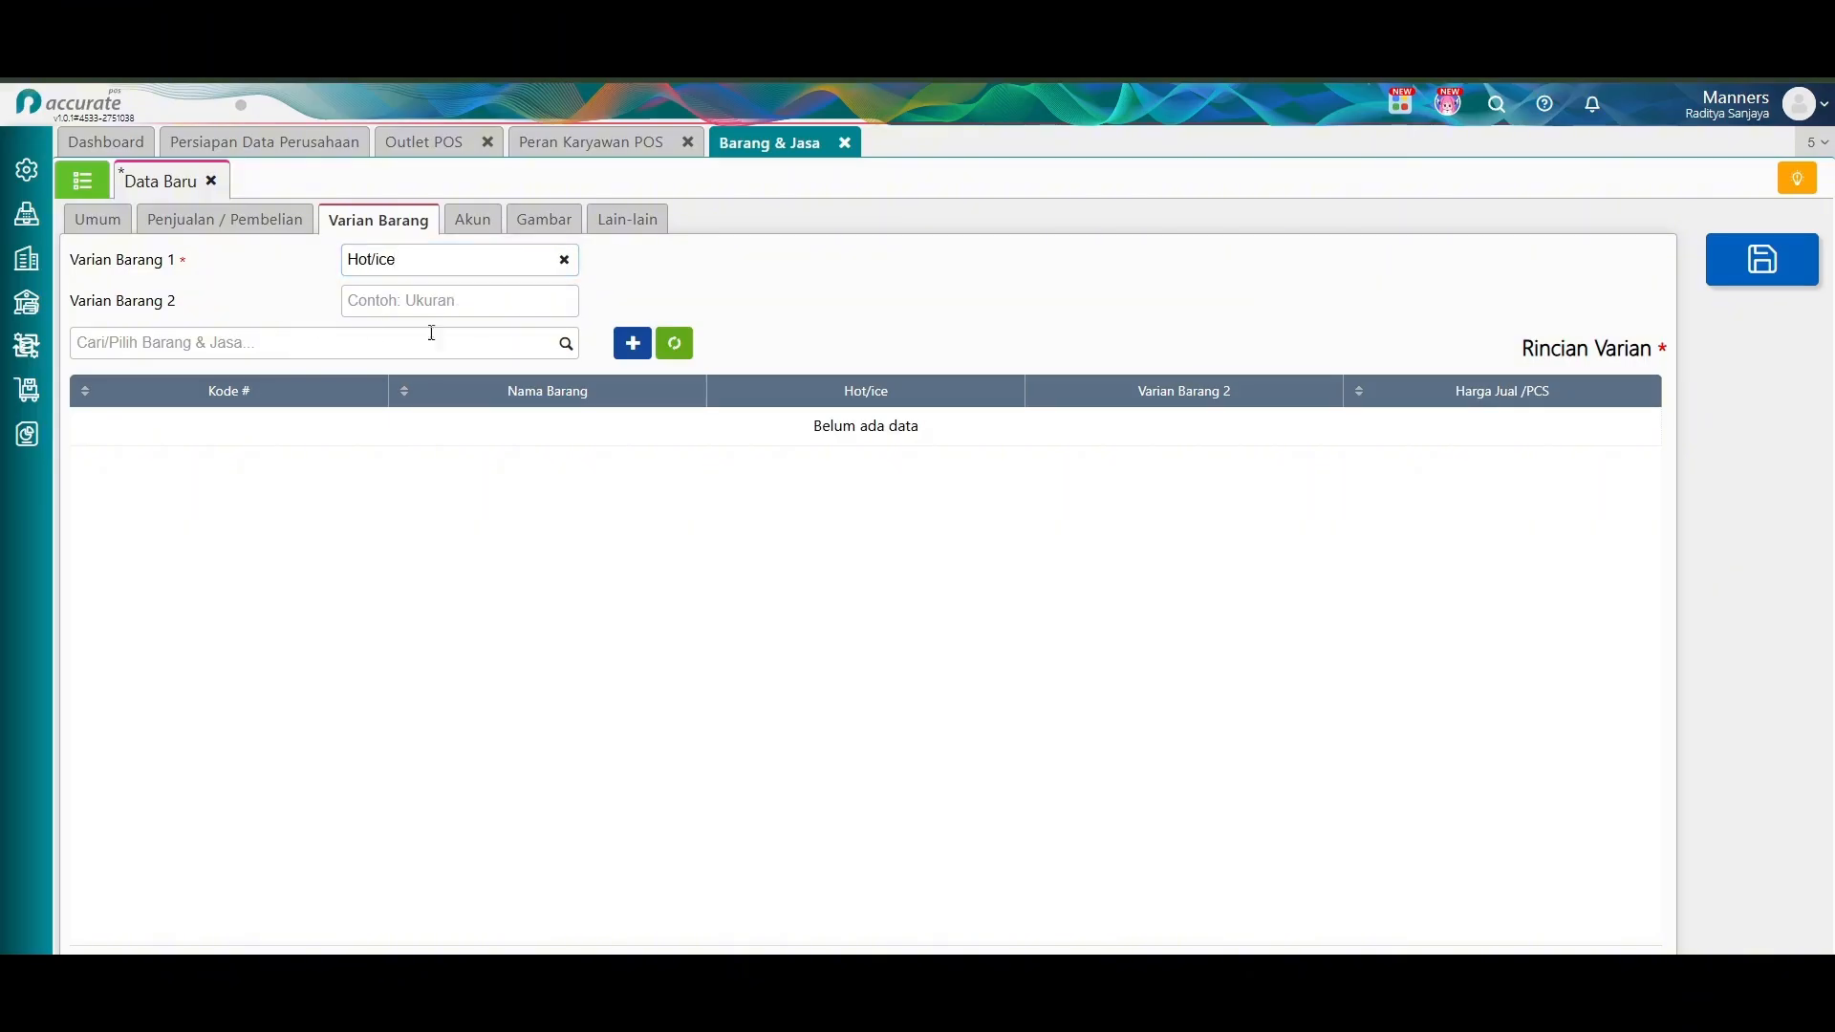
Add Iced Americano to the variant details with the Hot/ice value Ice.
click(563, 348)
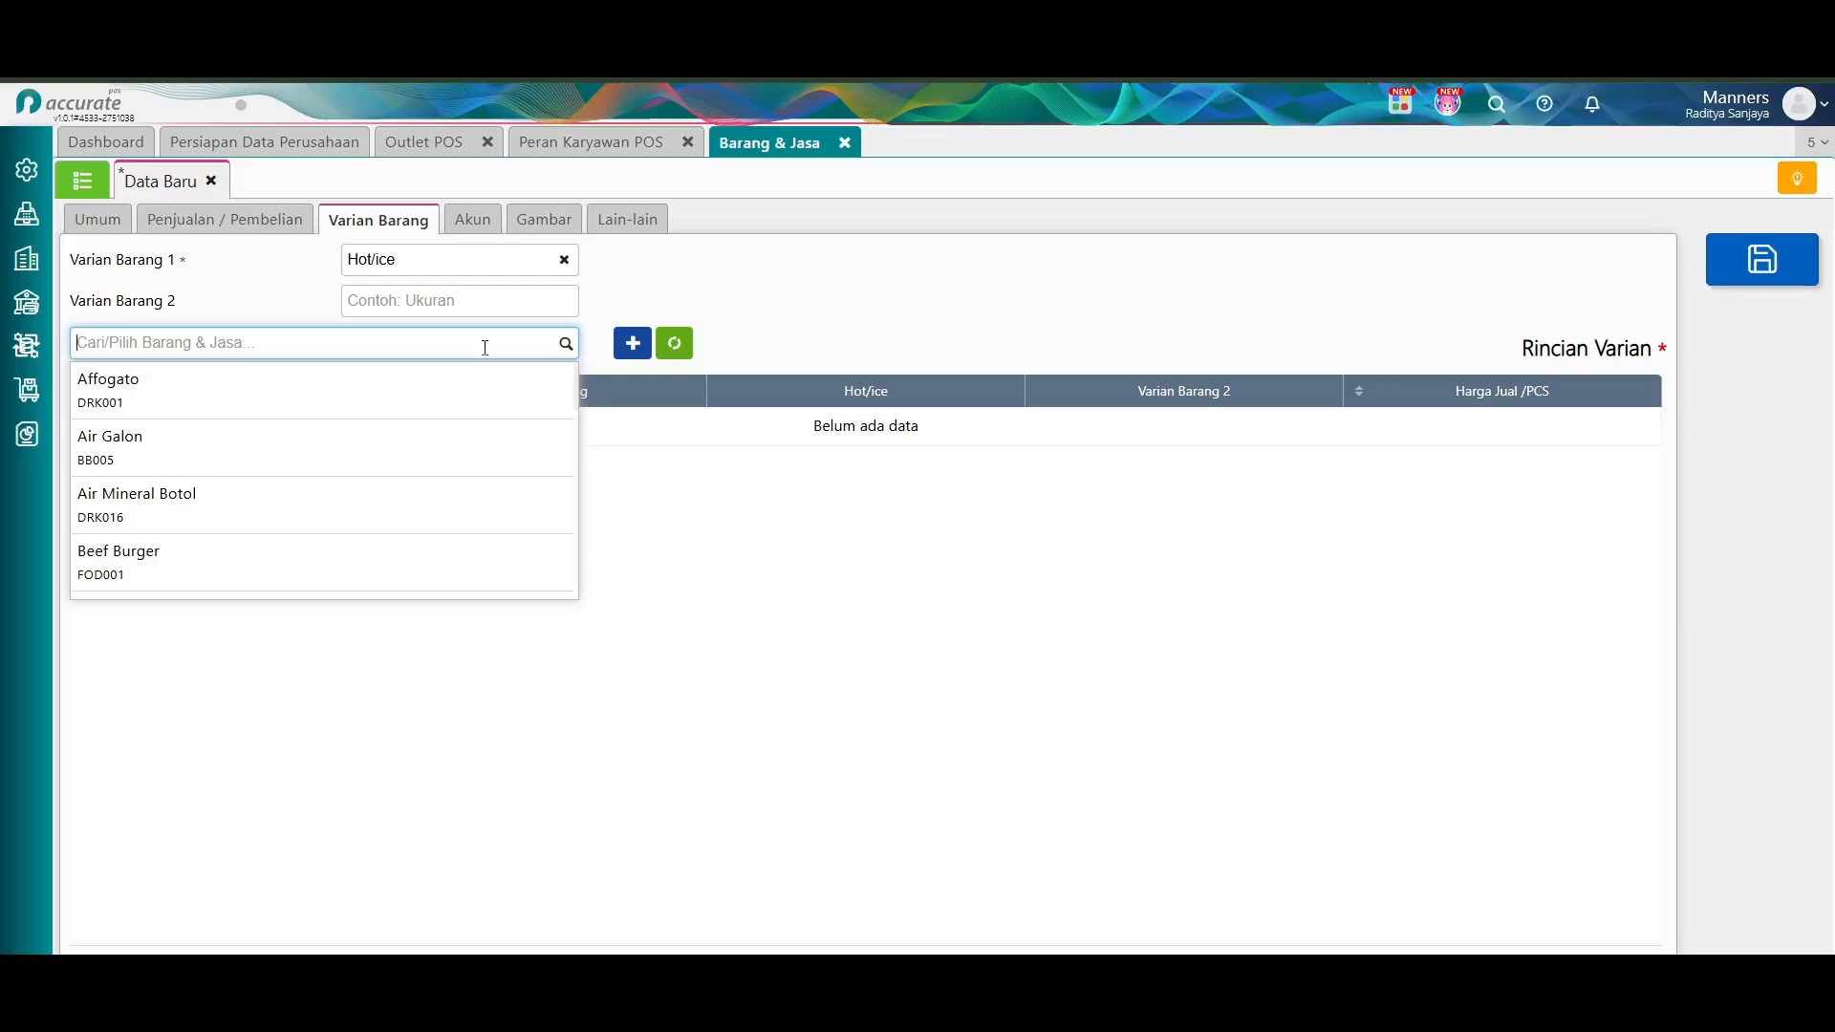
text(ice)
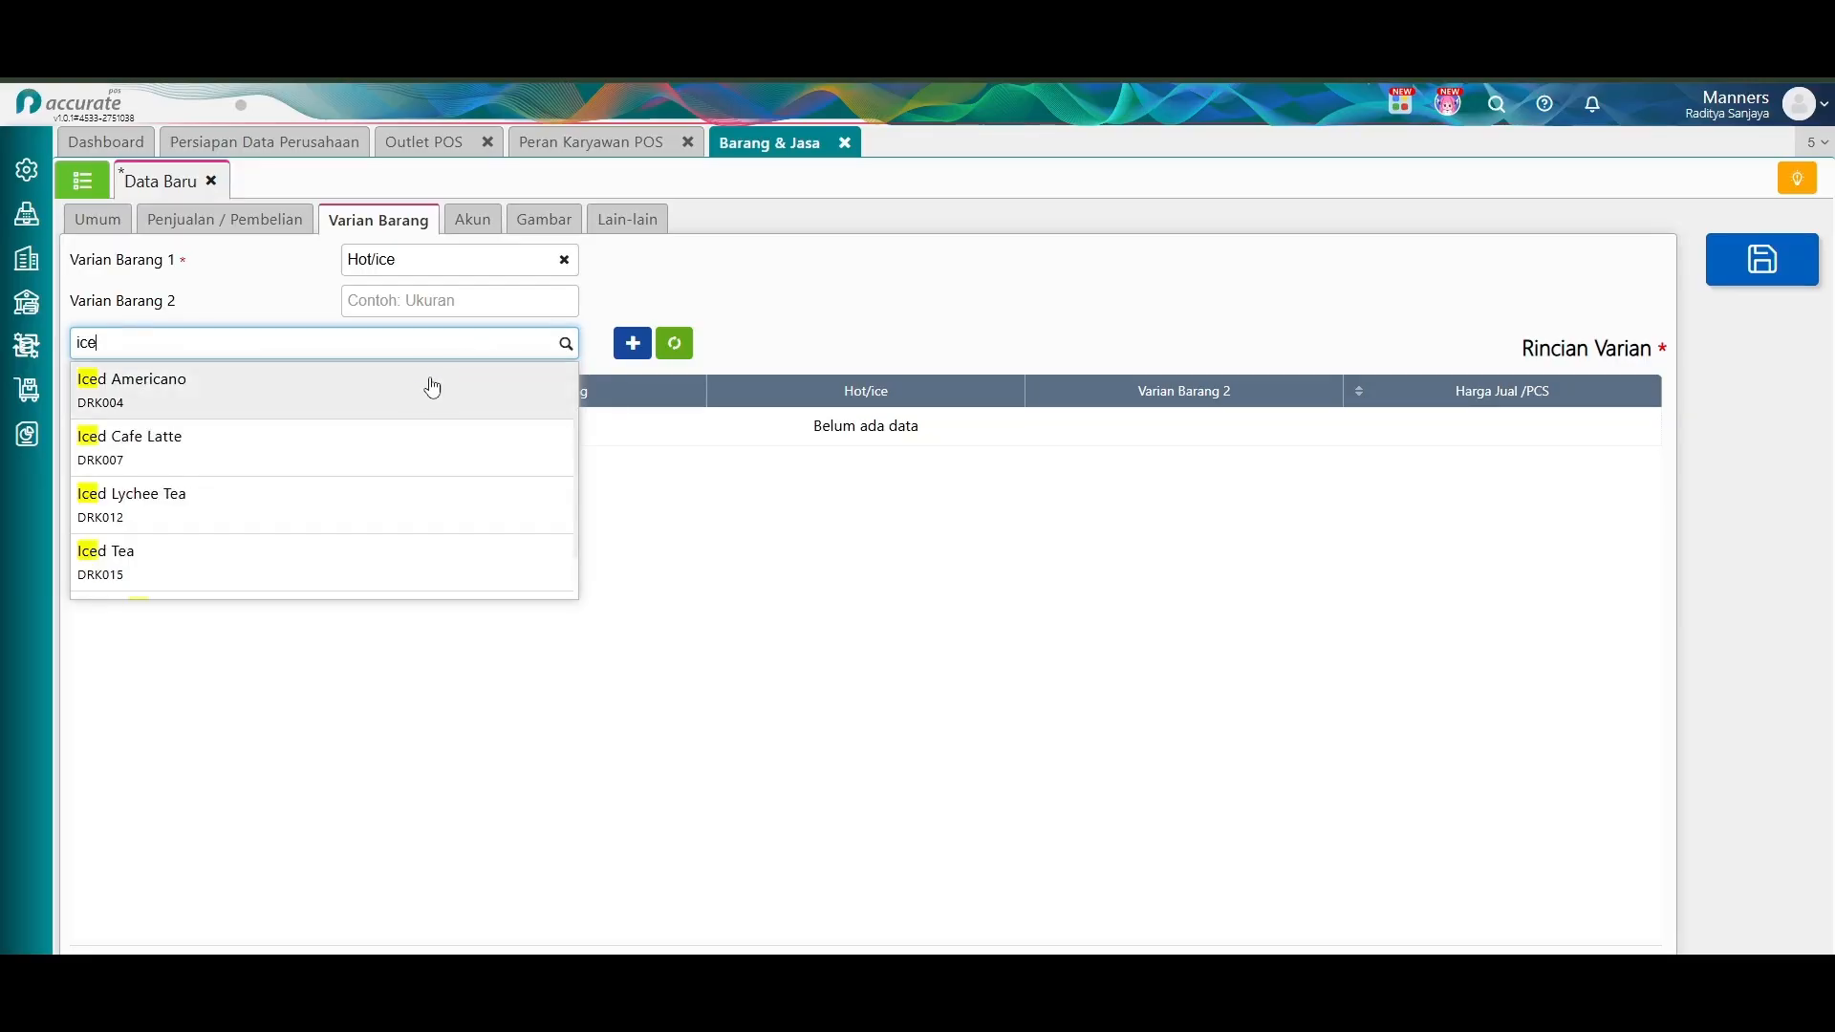
click(434, 384)
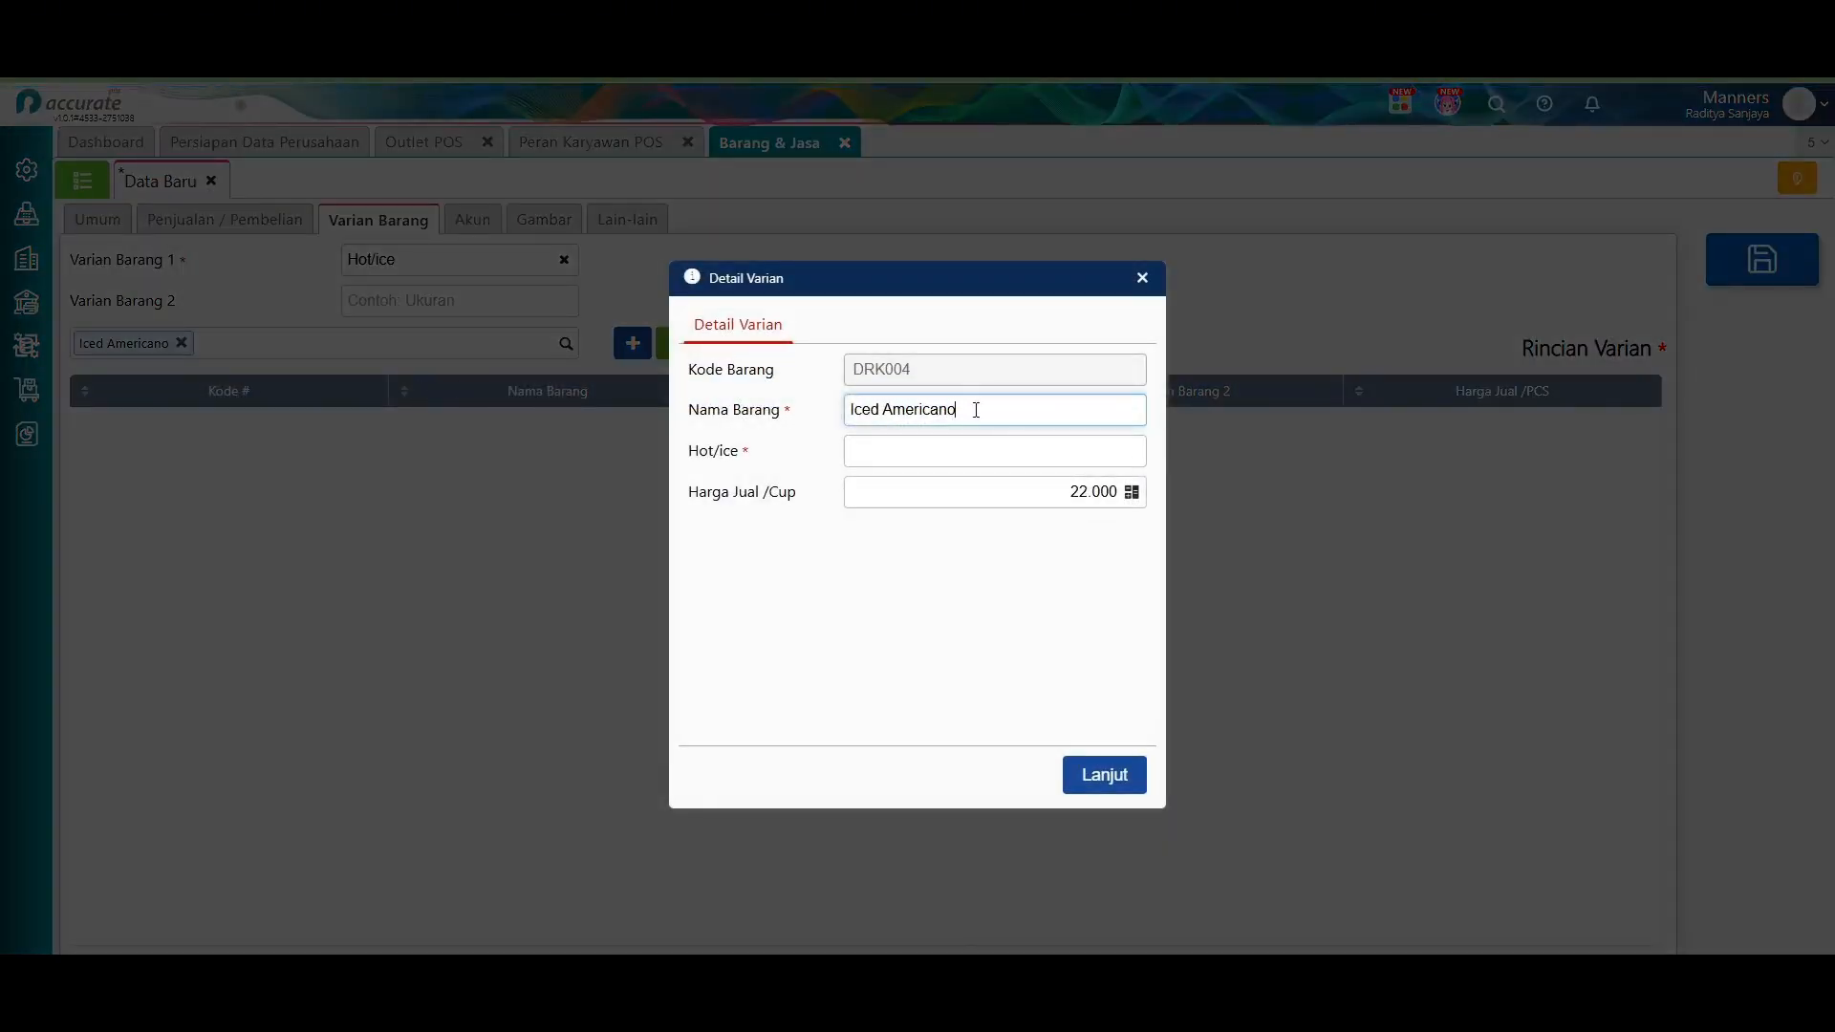
click(905, 458)
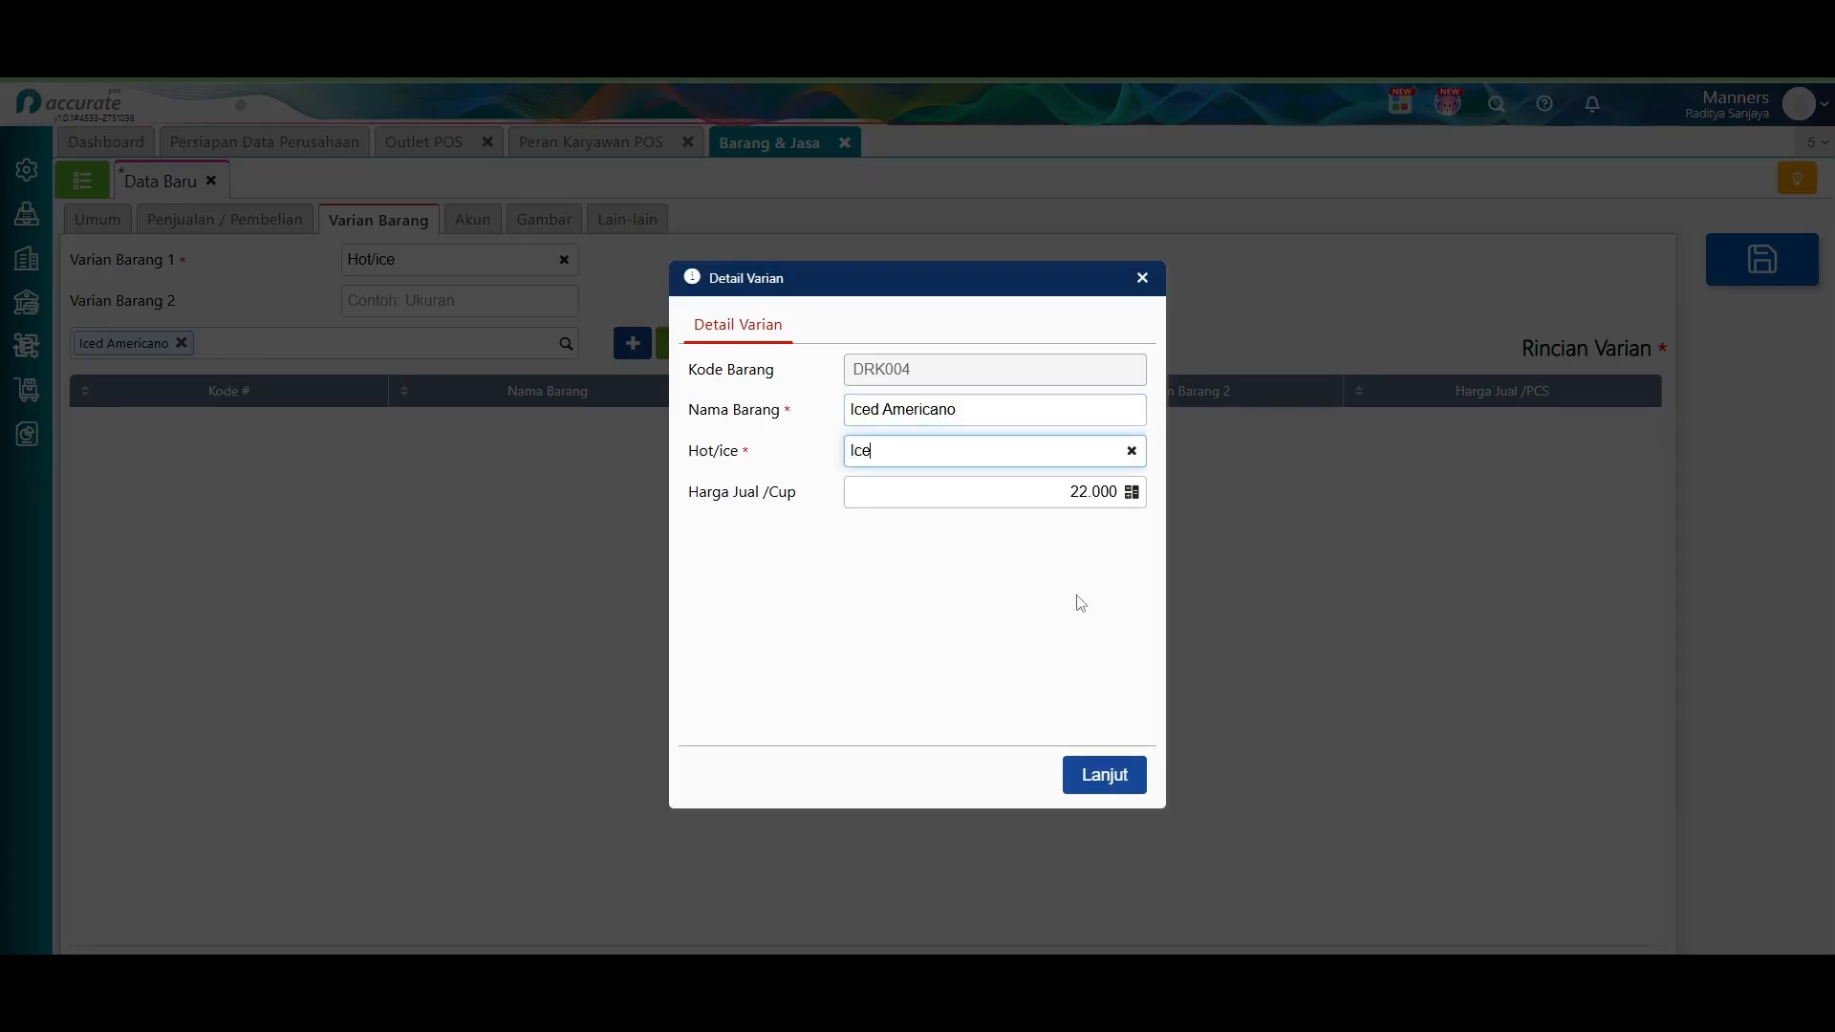
click(1121, 761)
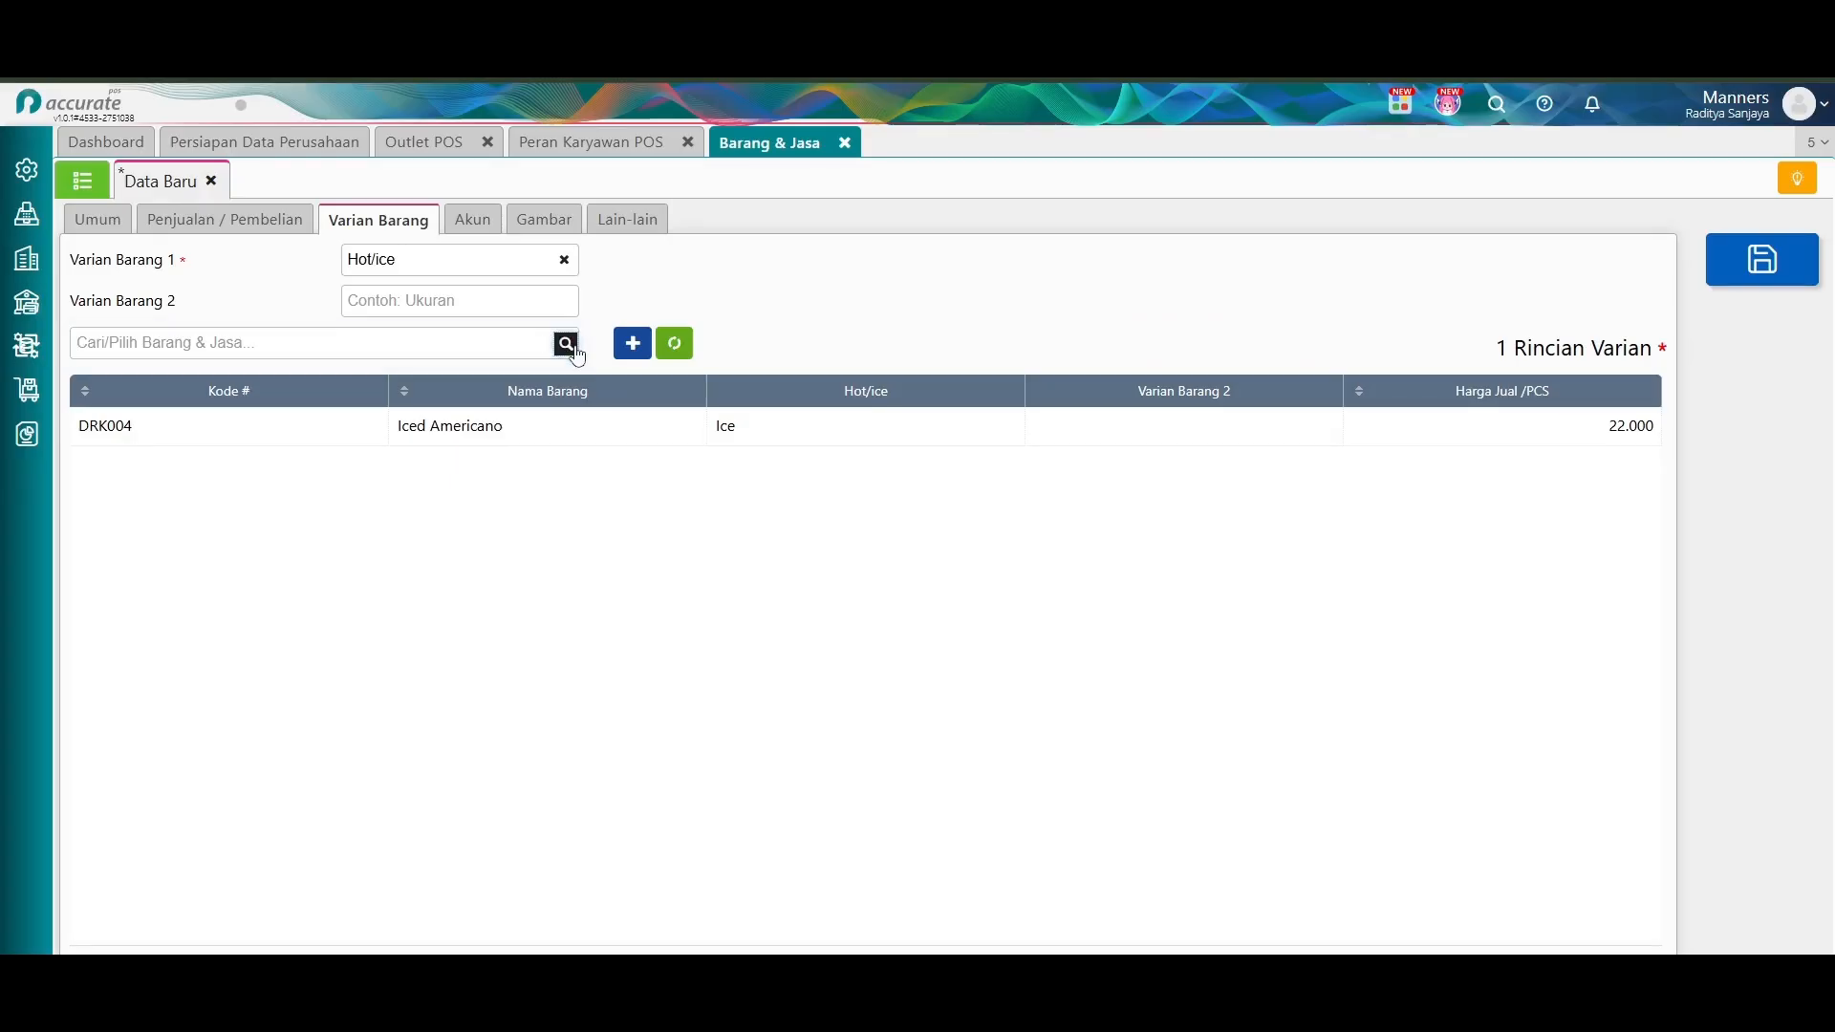
Add Hot Americano to the variant details with the Hot/ice value Hot, and save the Americano item.
click(533, 348)
text(Am)
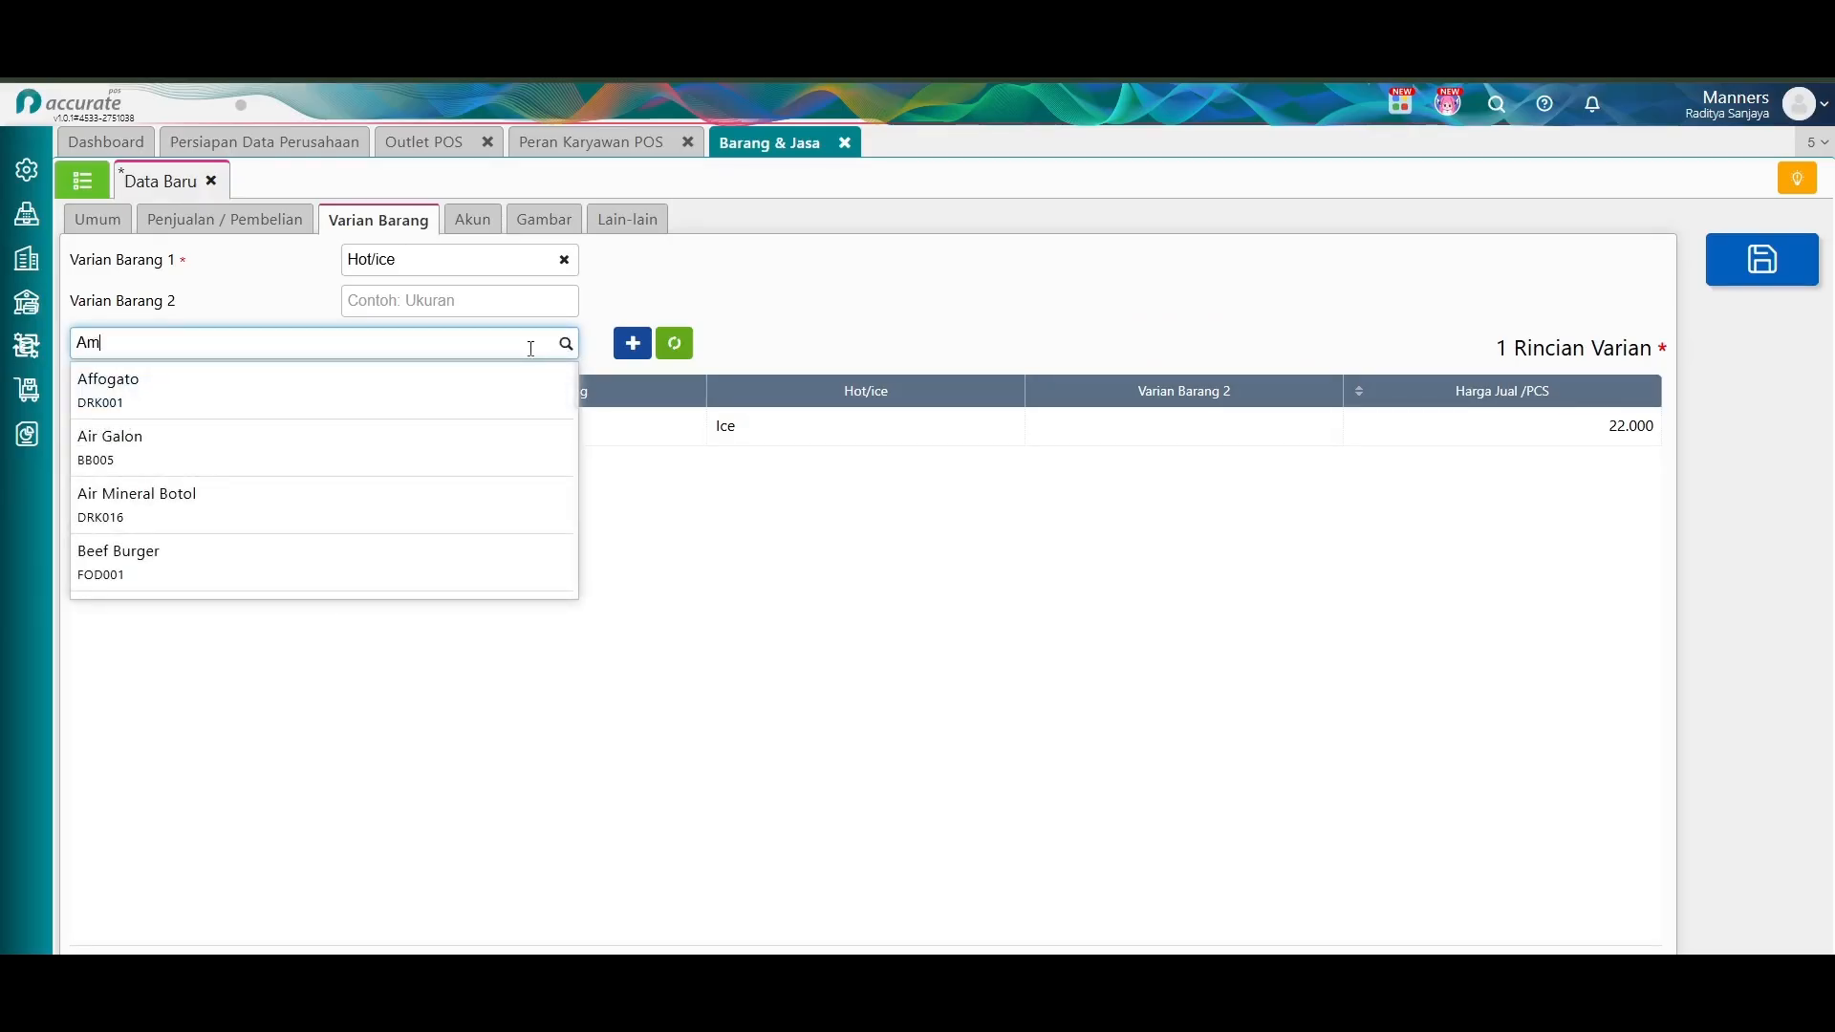
text(ericano)
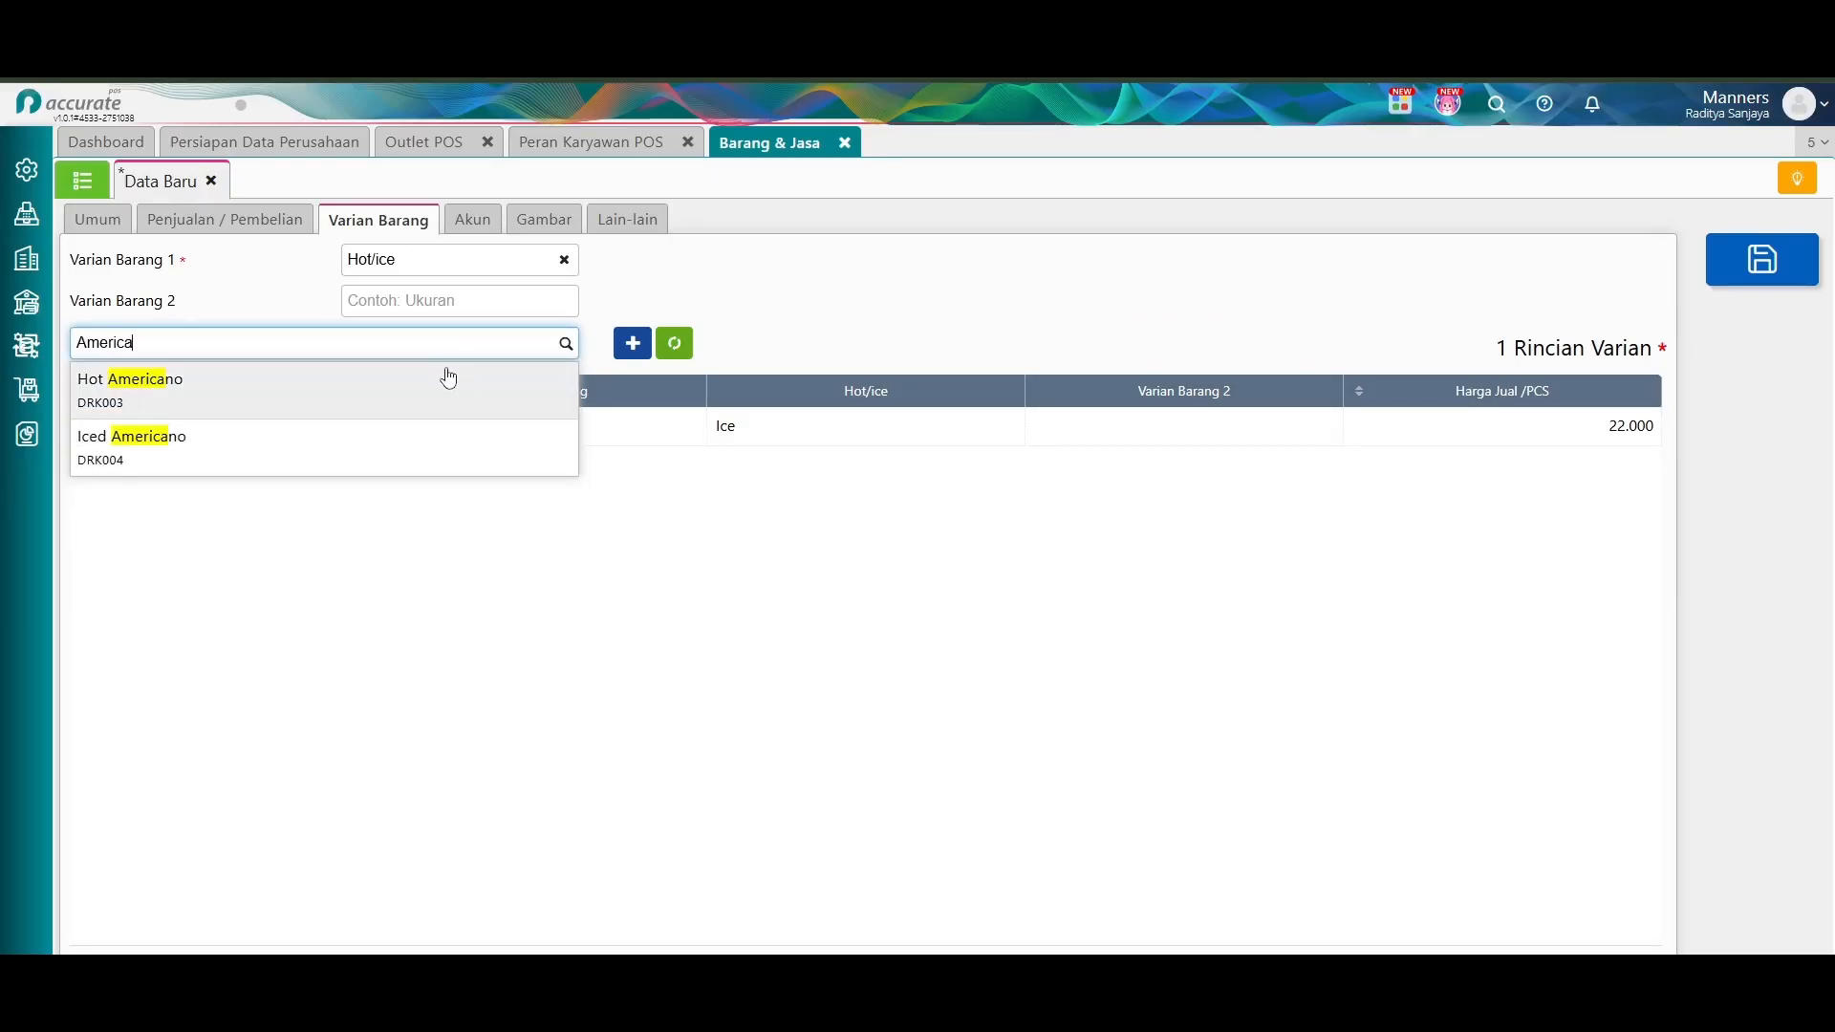
click(459, 402)
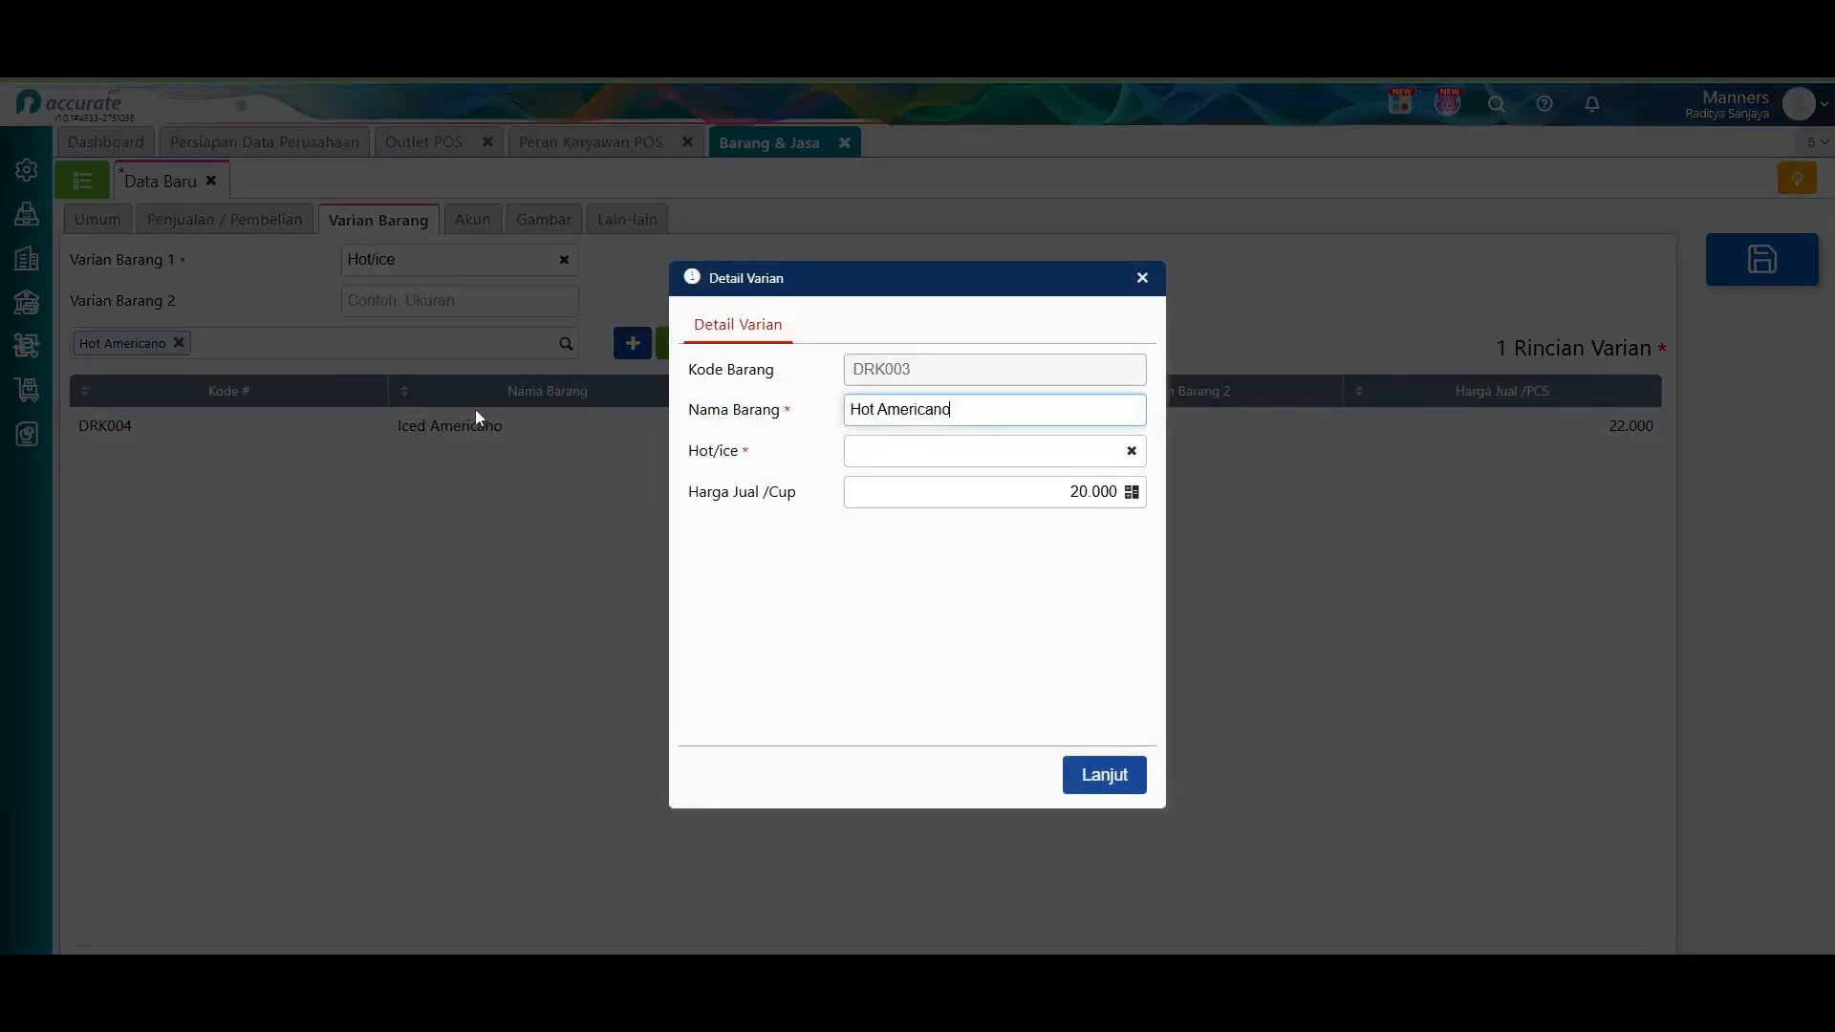
click(1071, 456)
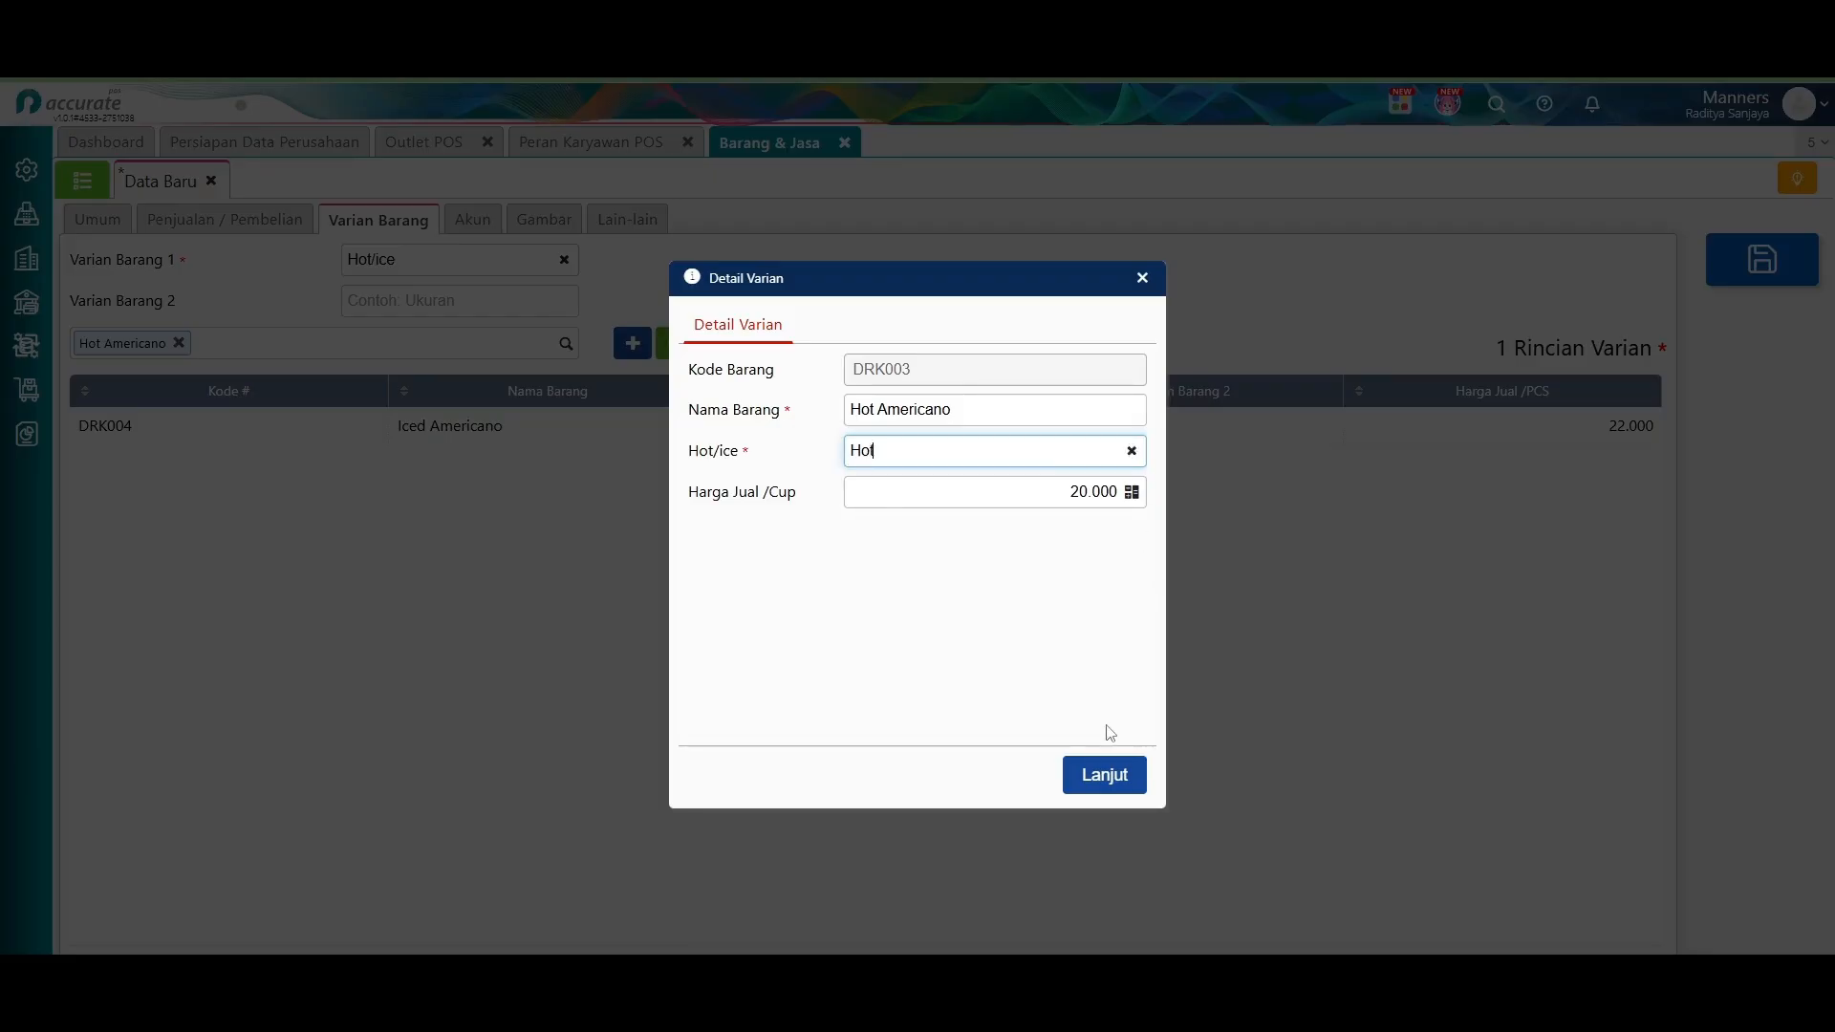
click(1105, 776)
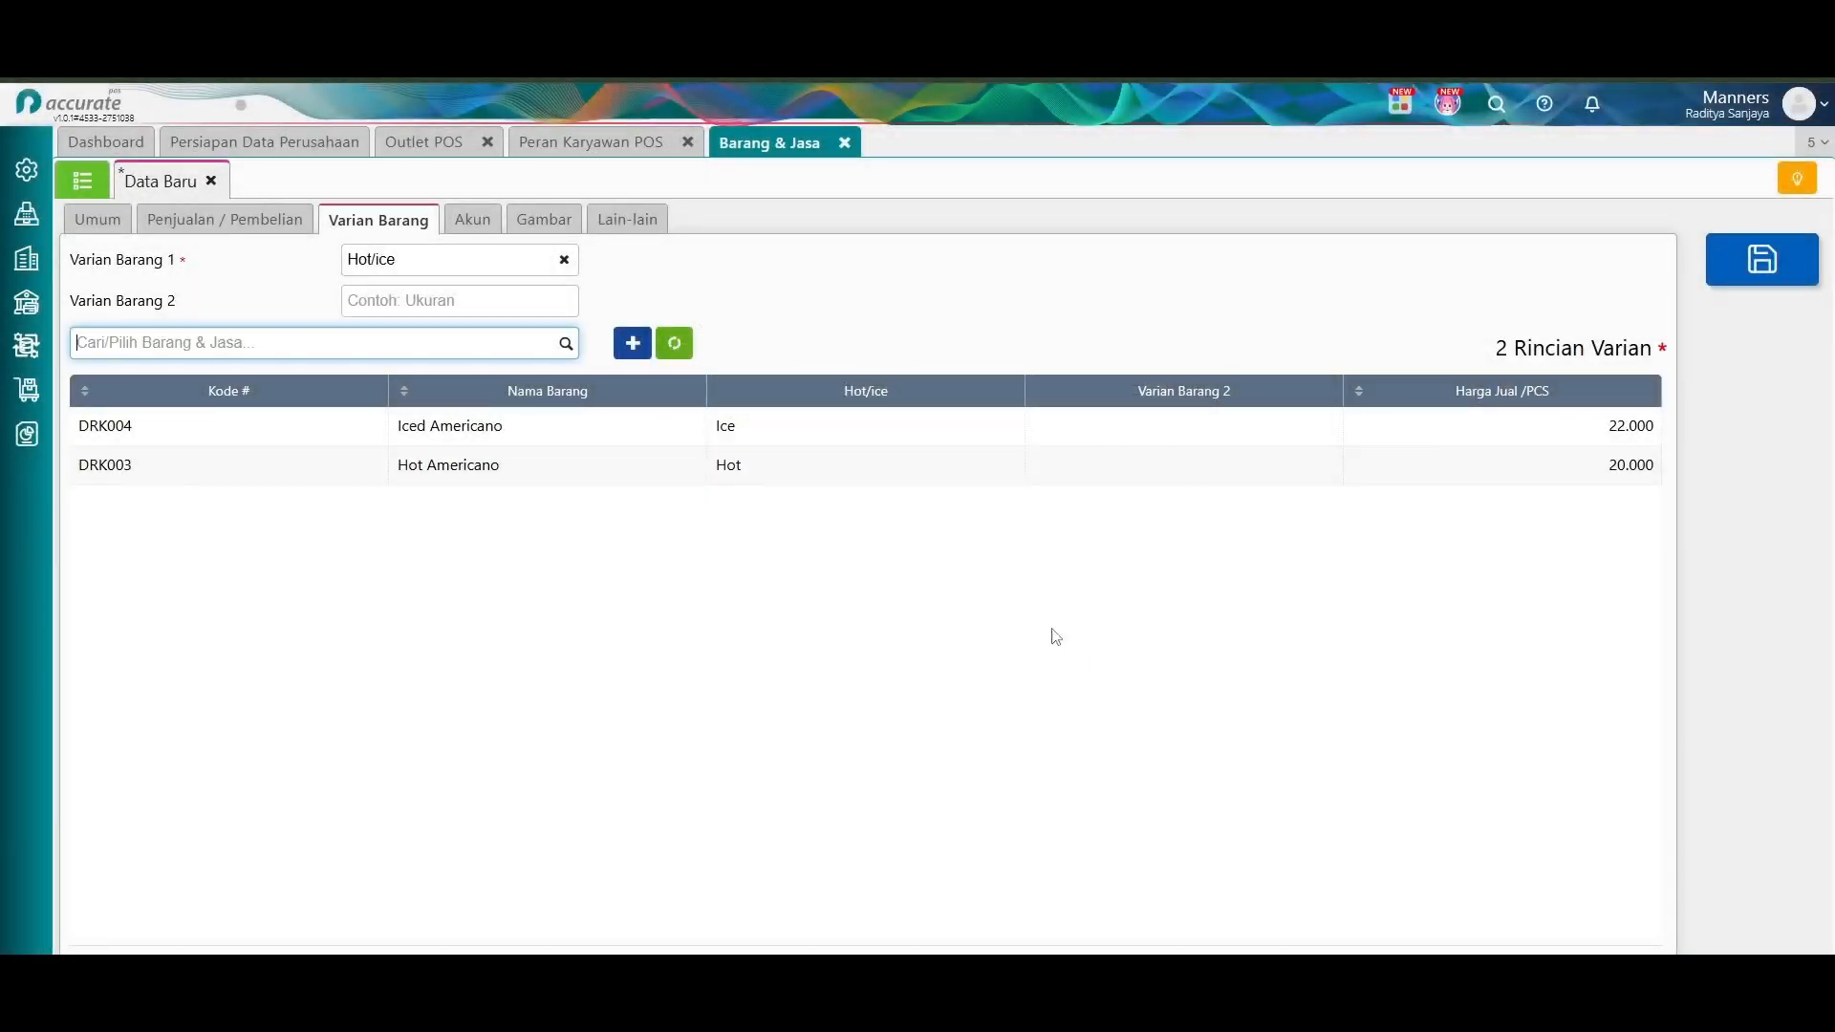
click(1761, 260)
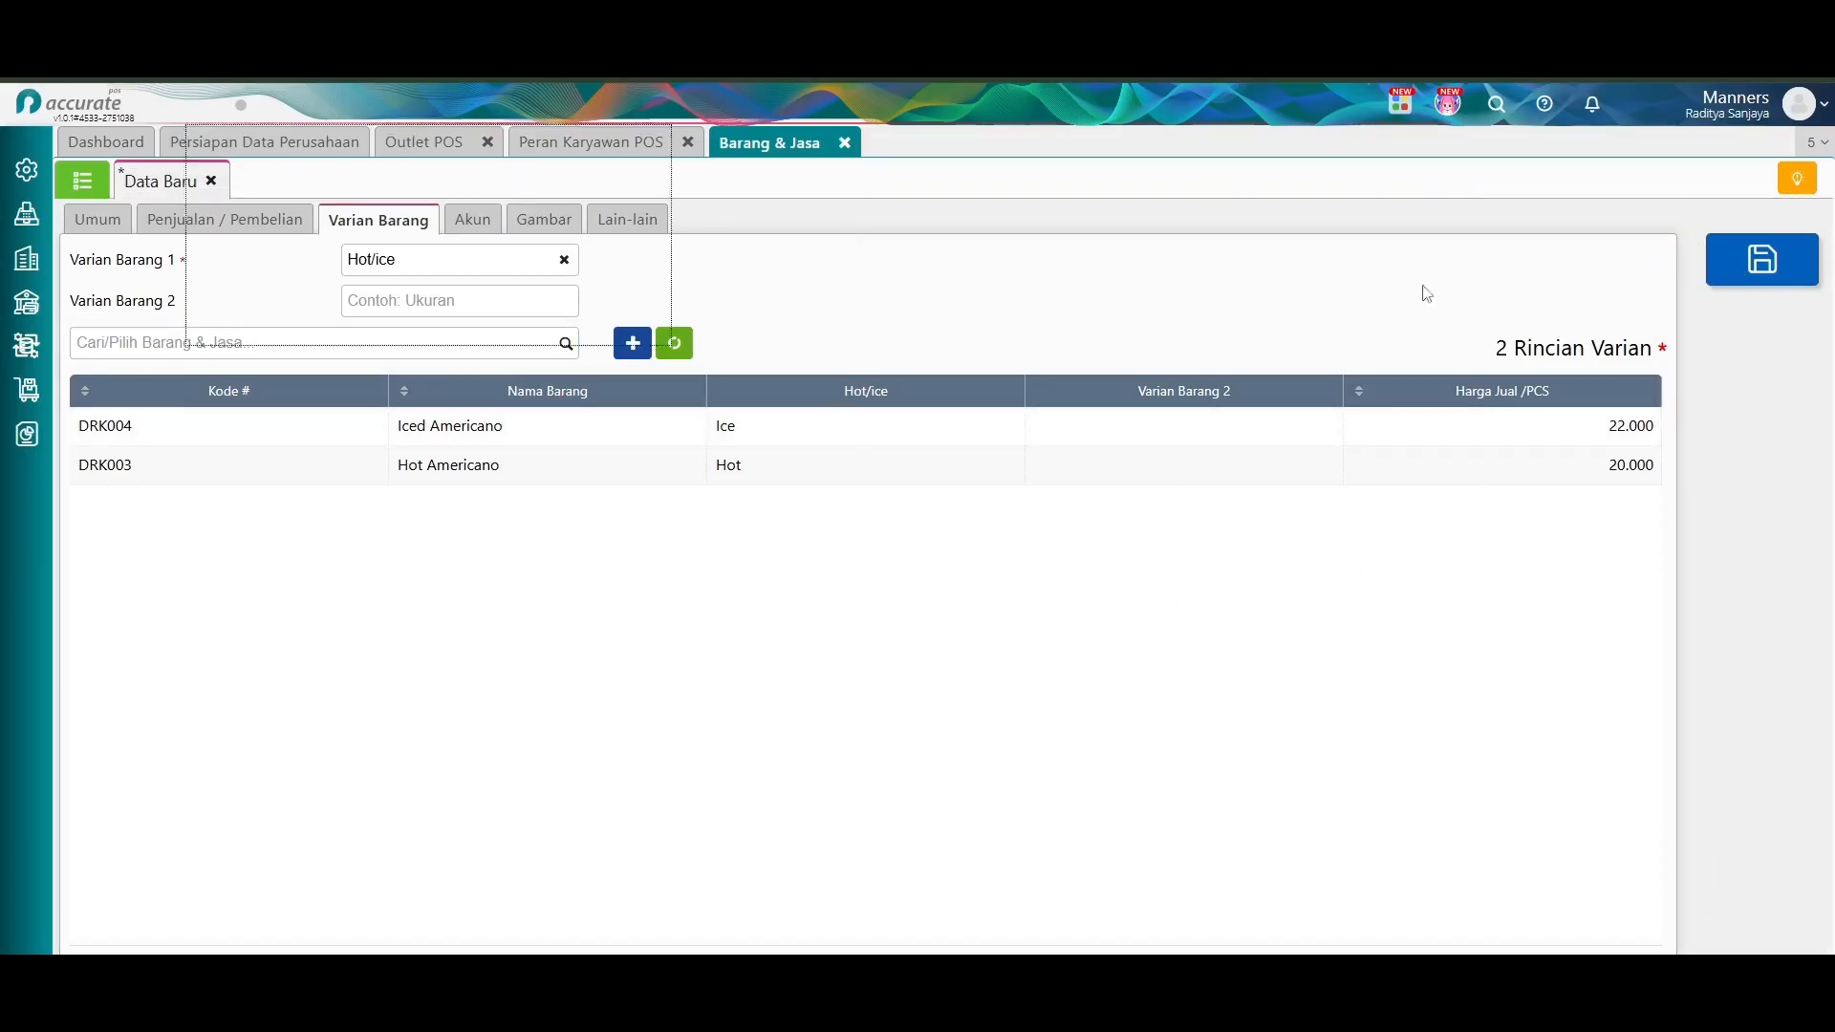
Attach the picture Manners Americano.jpeg to the saved Americano item, save it and return to the item list.
click(82, 181)
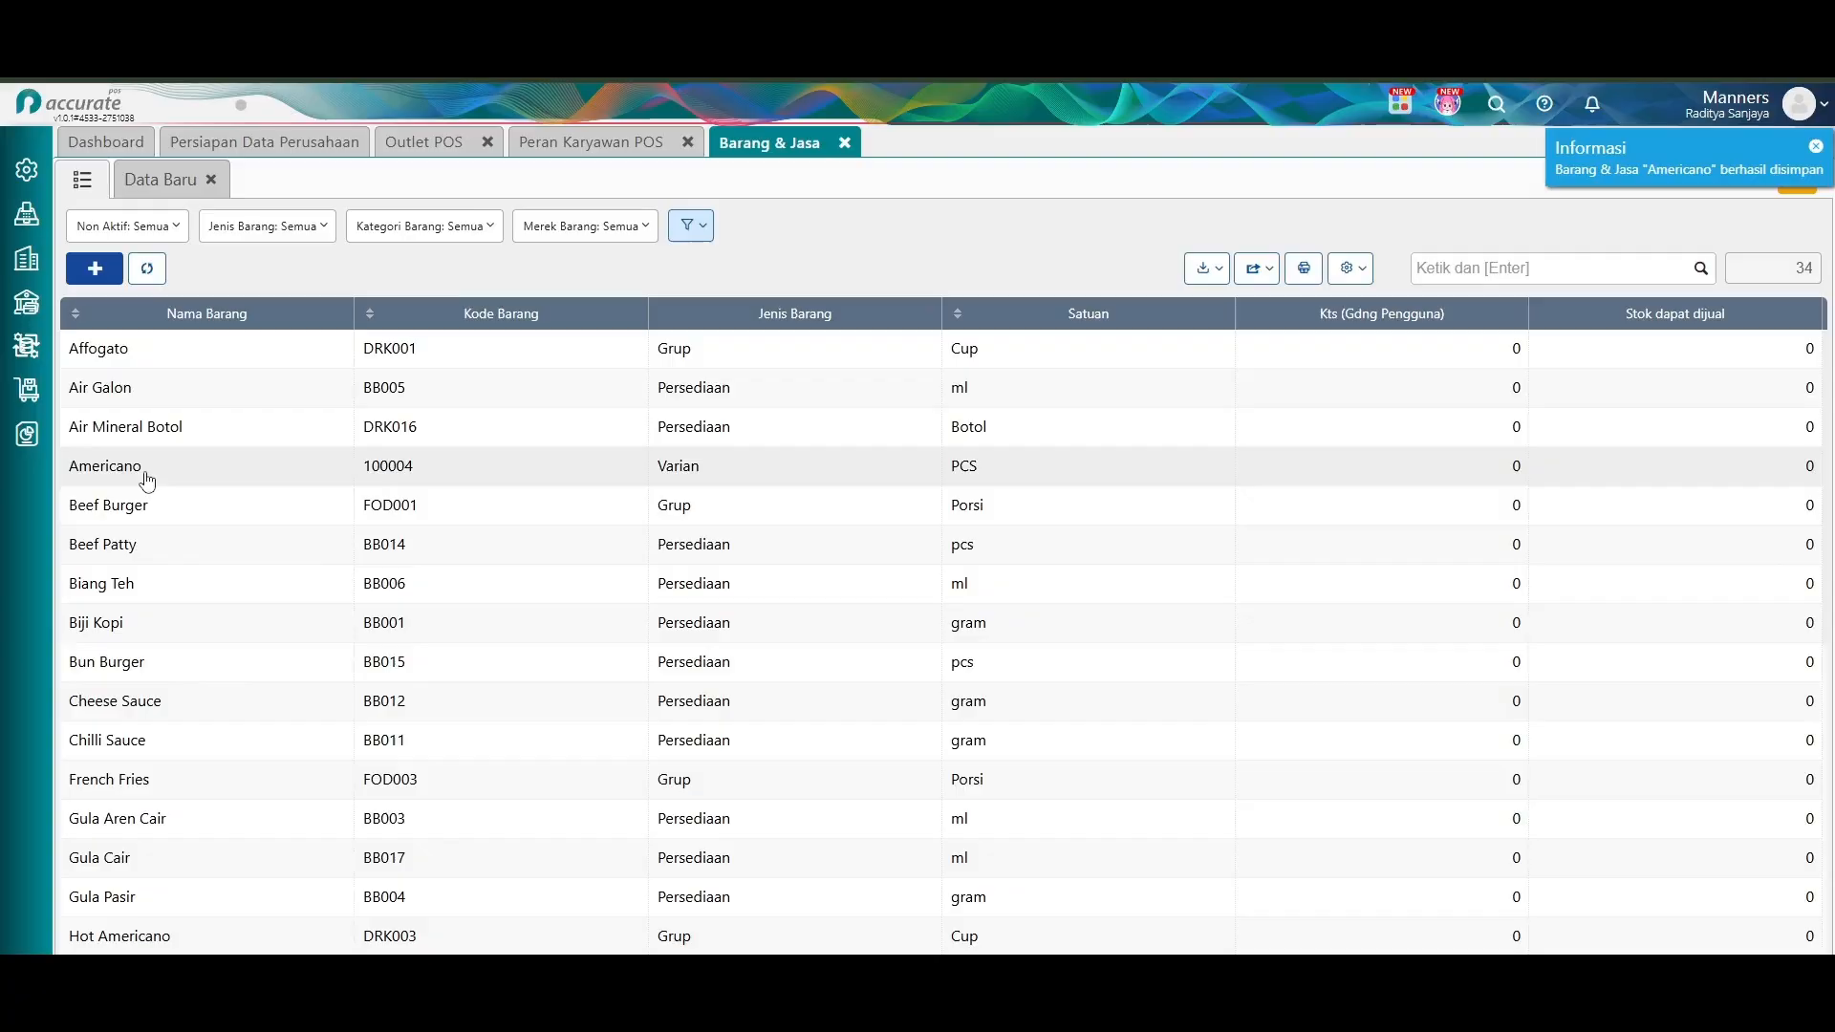
click(143, 468)
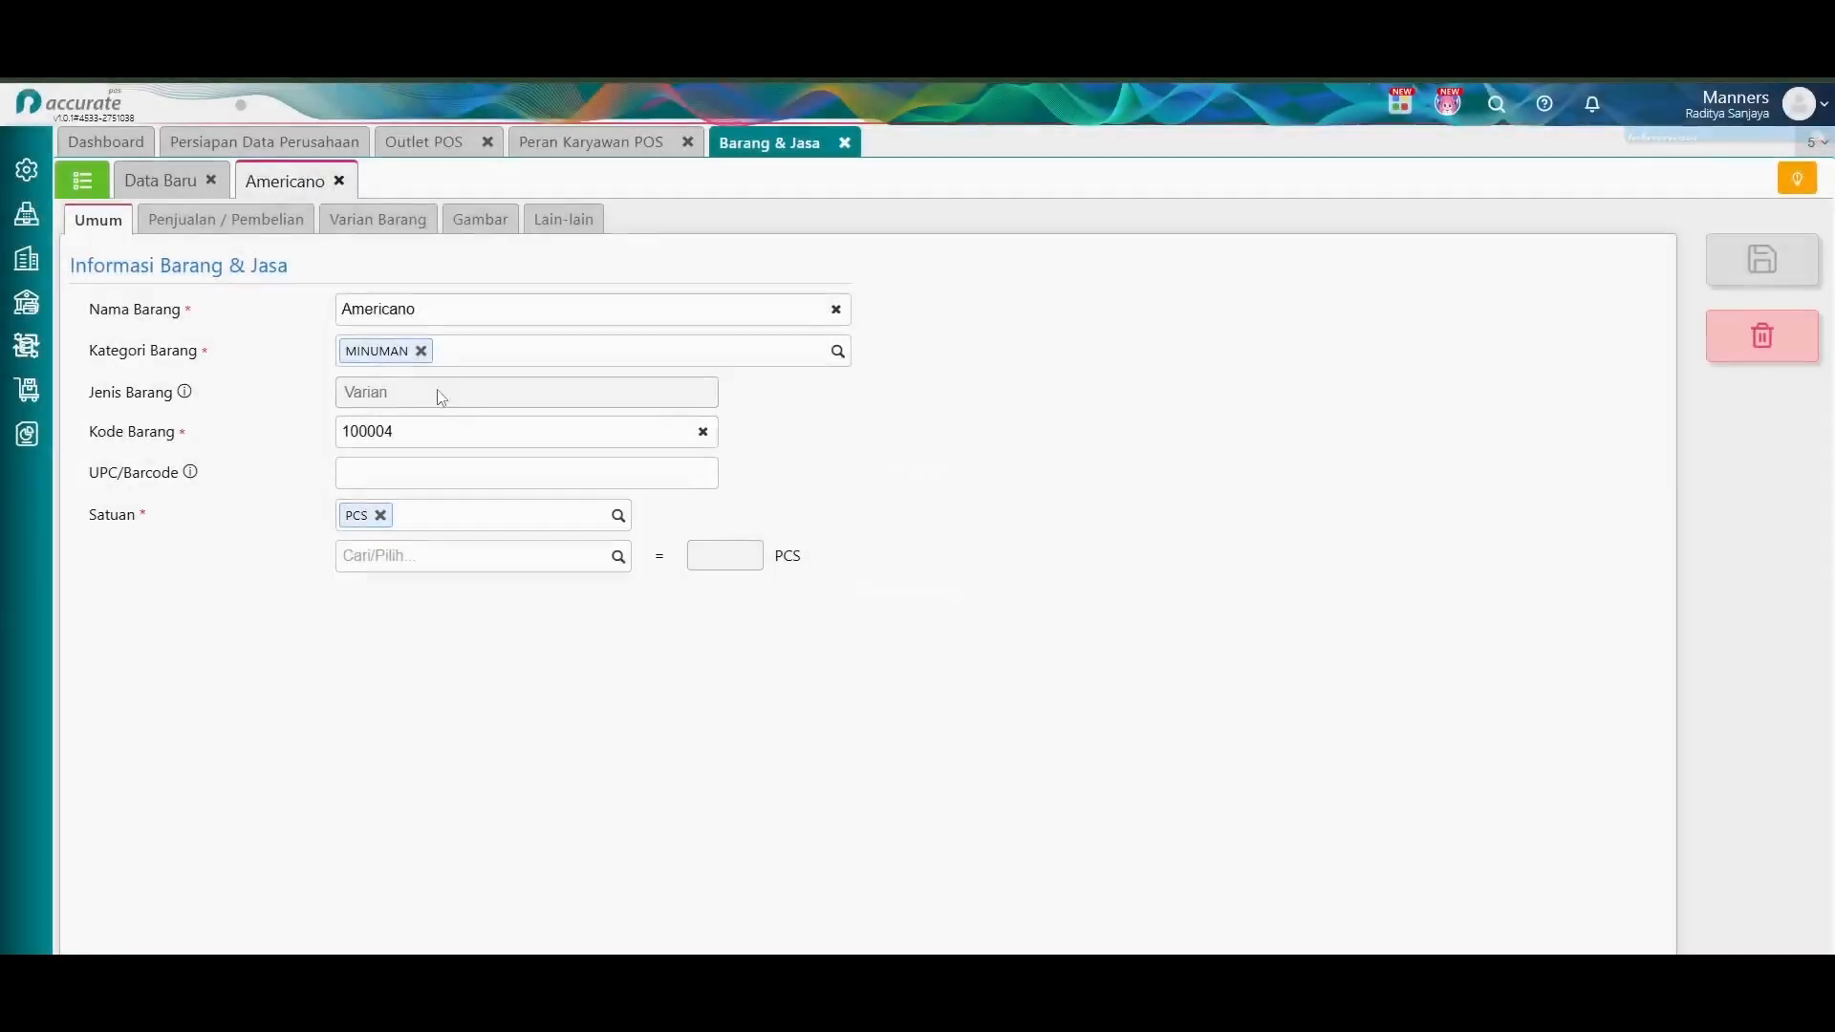
click(508, 225)
click(90, 260)
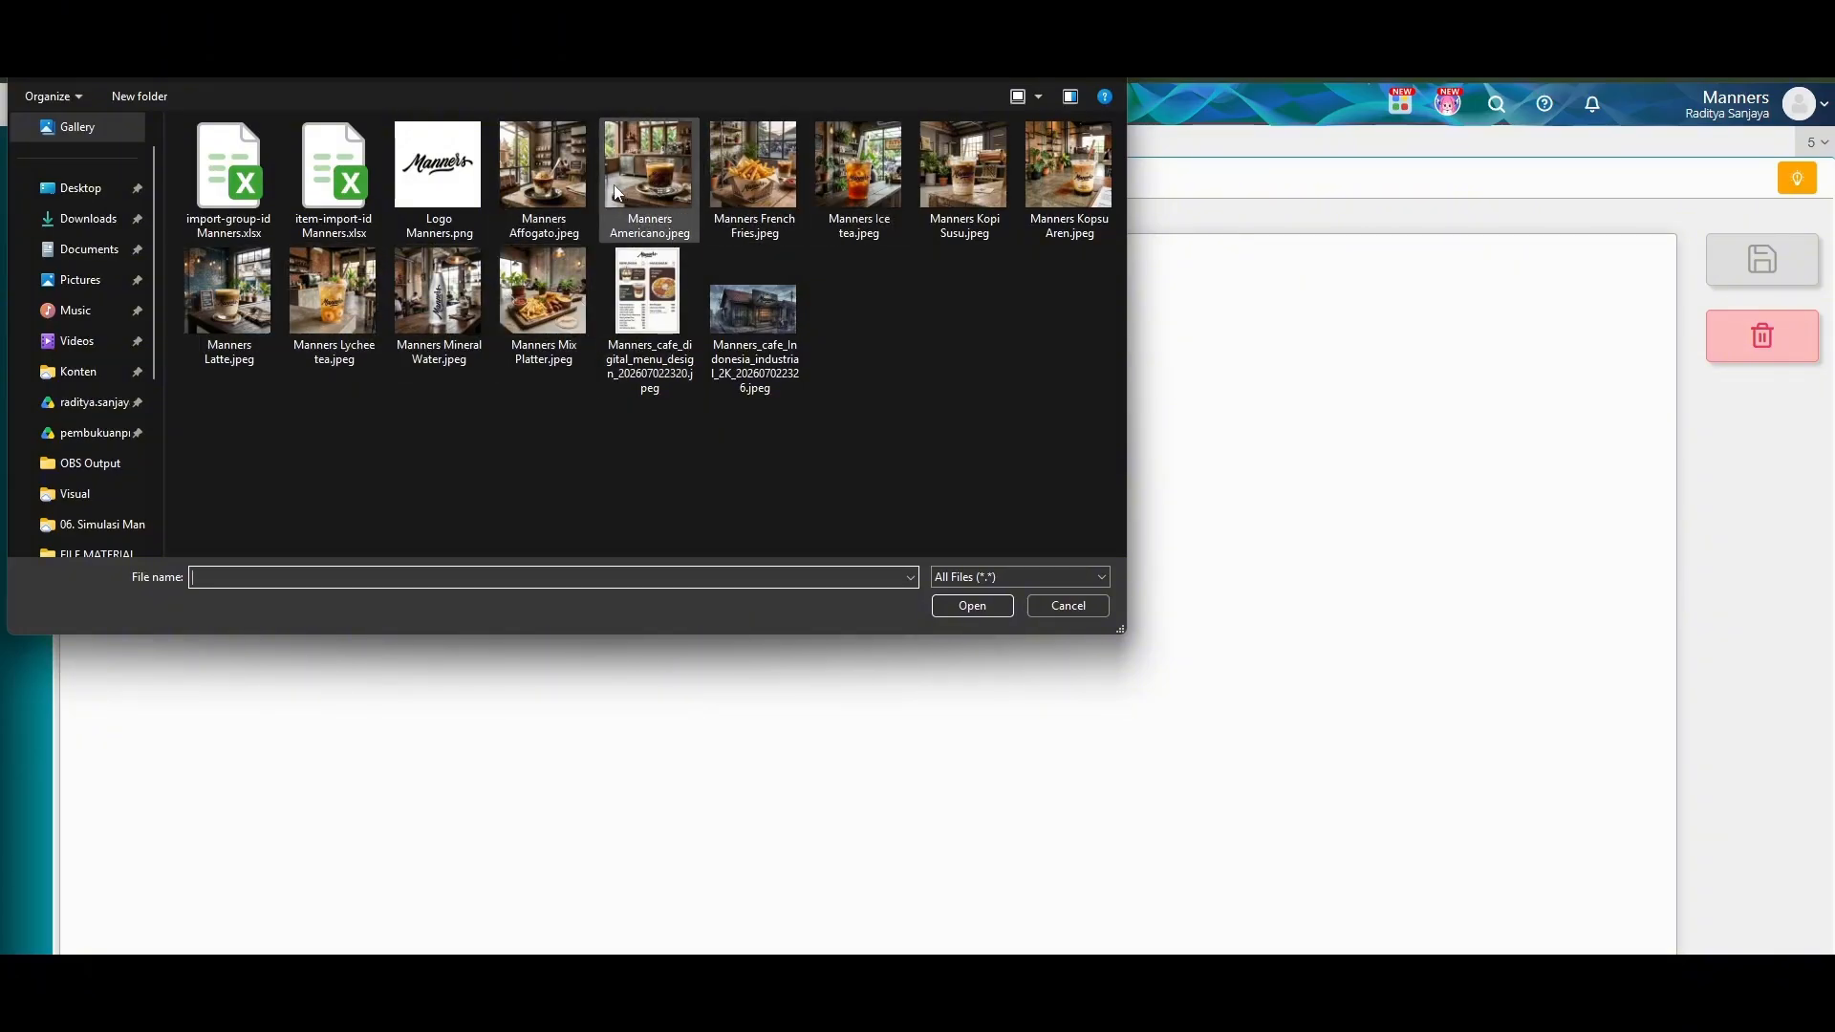
double_click(666, 179)
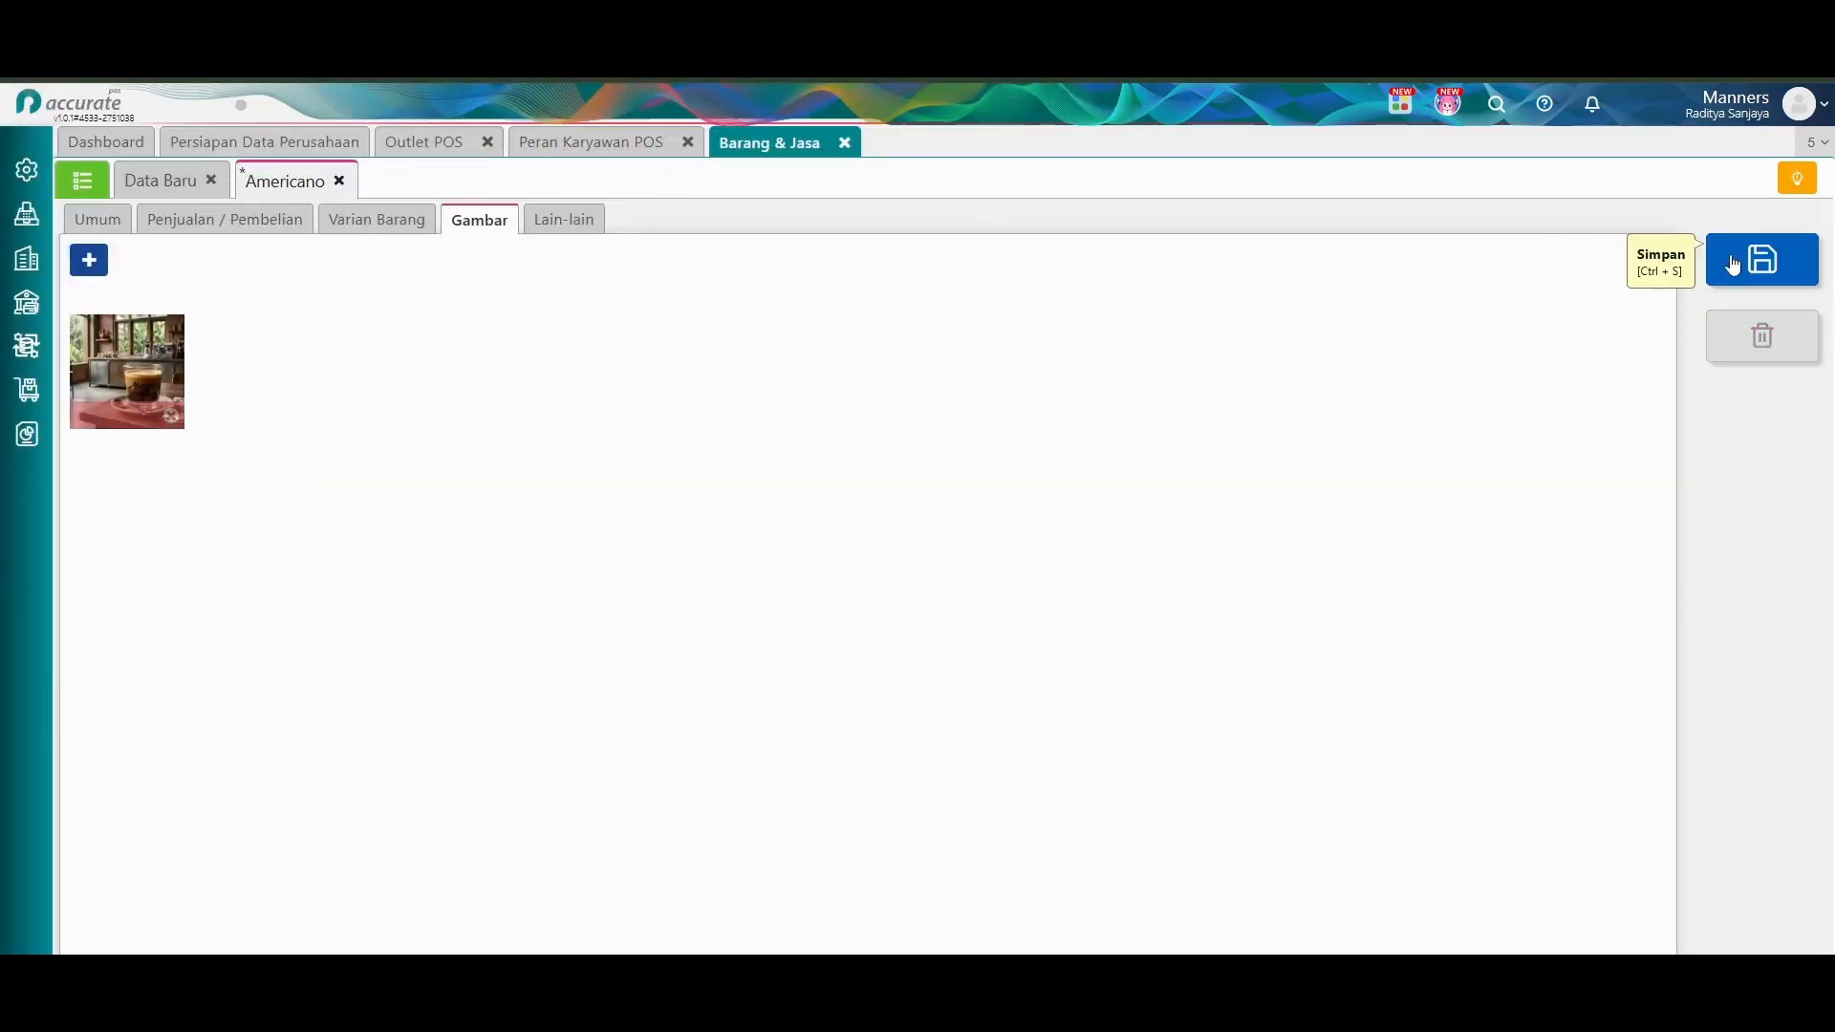
click(1733, 264)
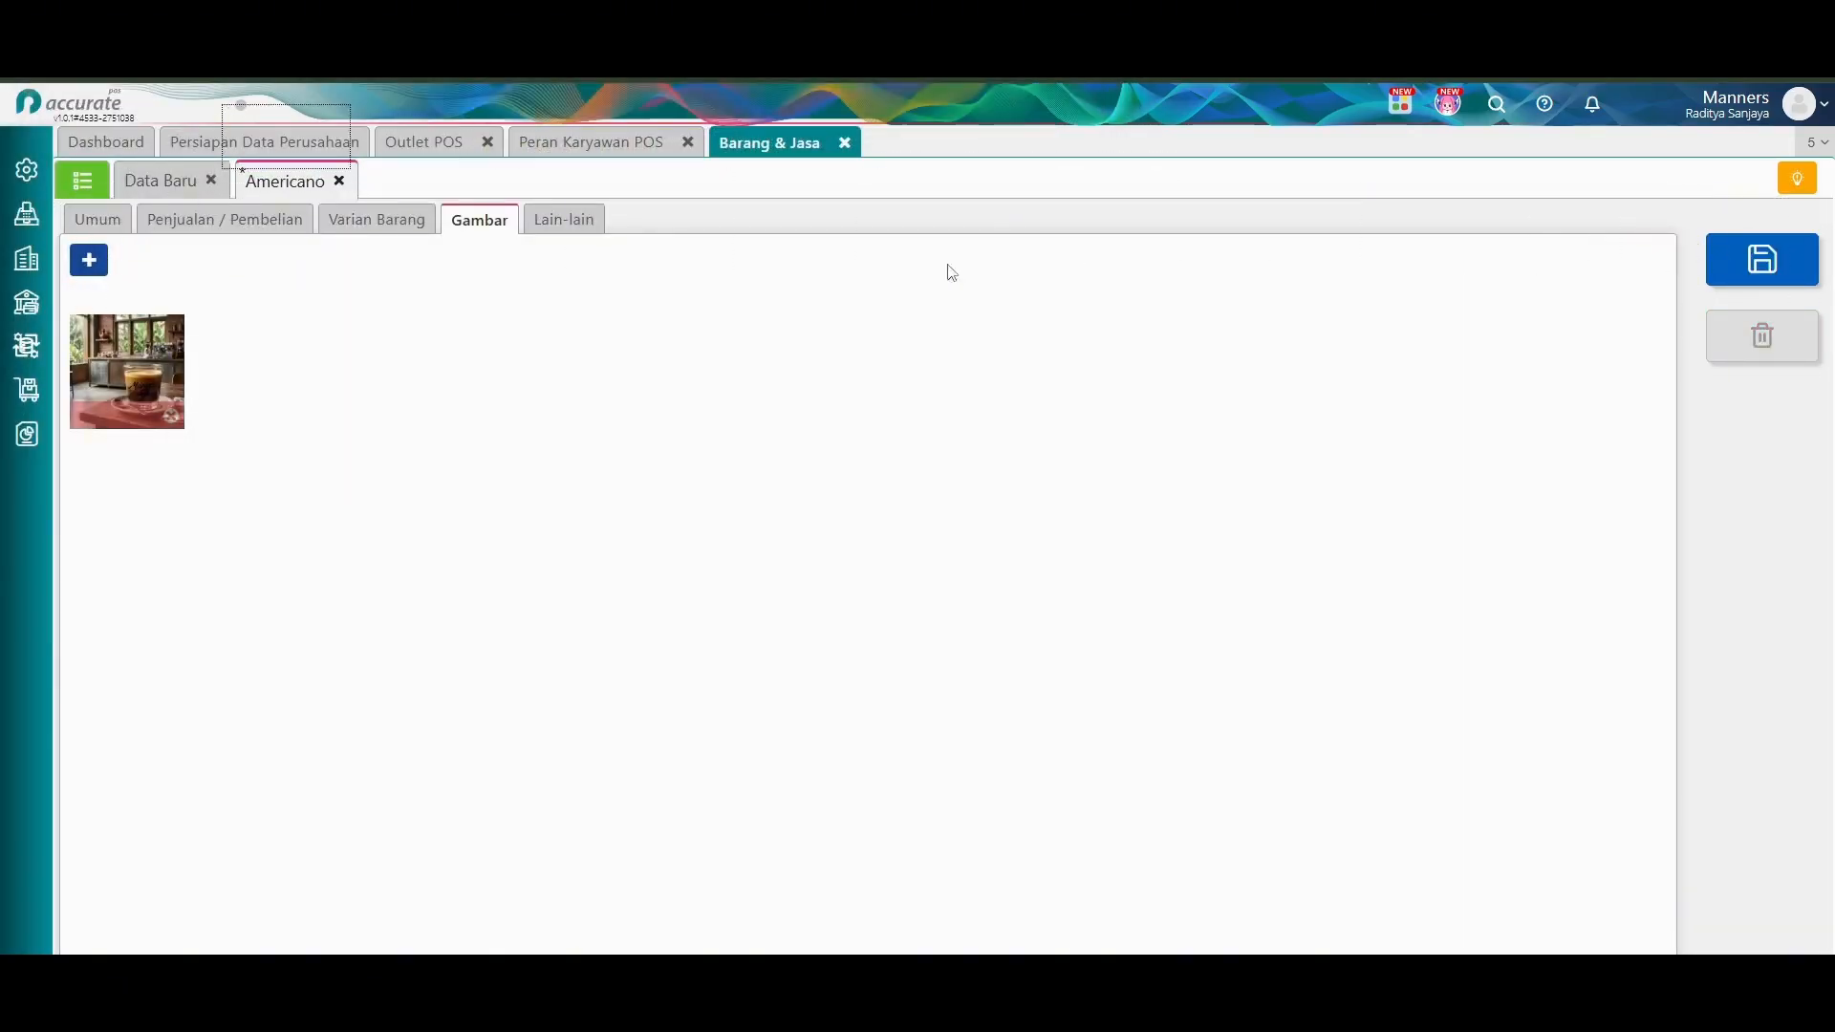
click(82, 184)
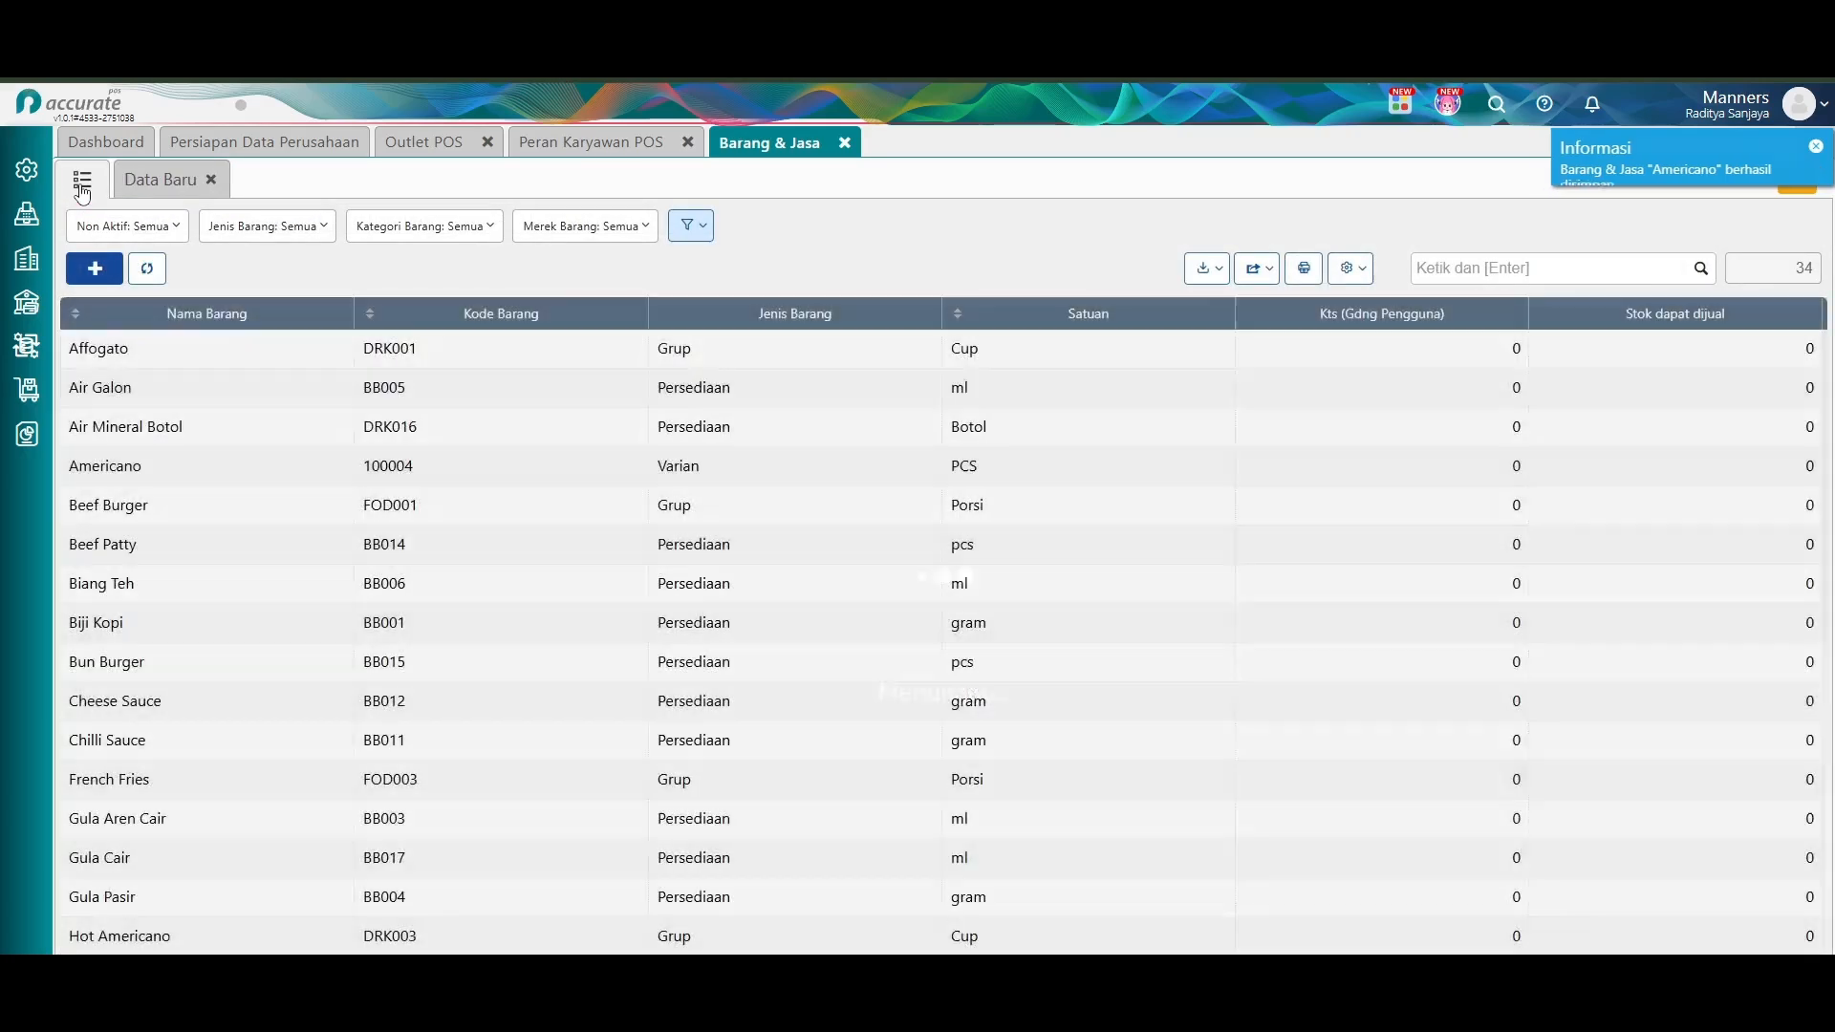
scroll(224, 438, down, 2)
scroll(233, 442, up, 2)
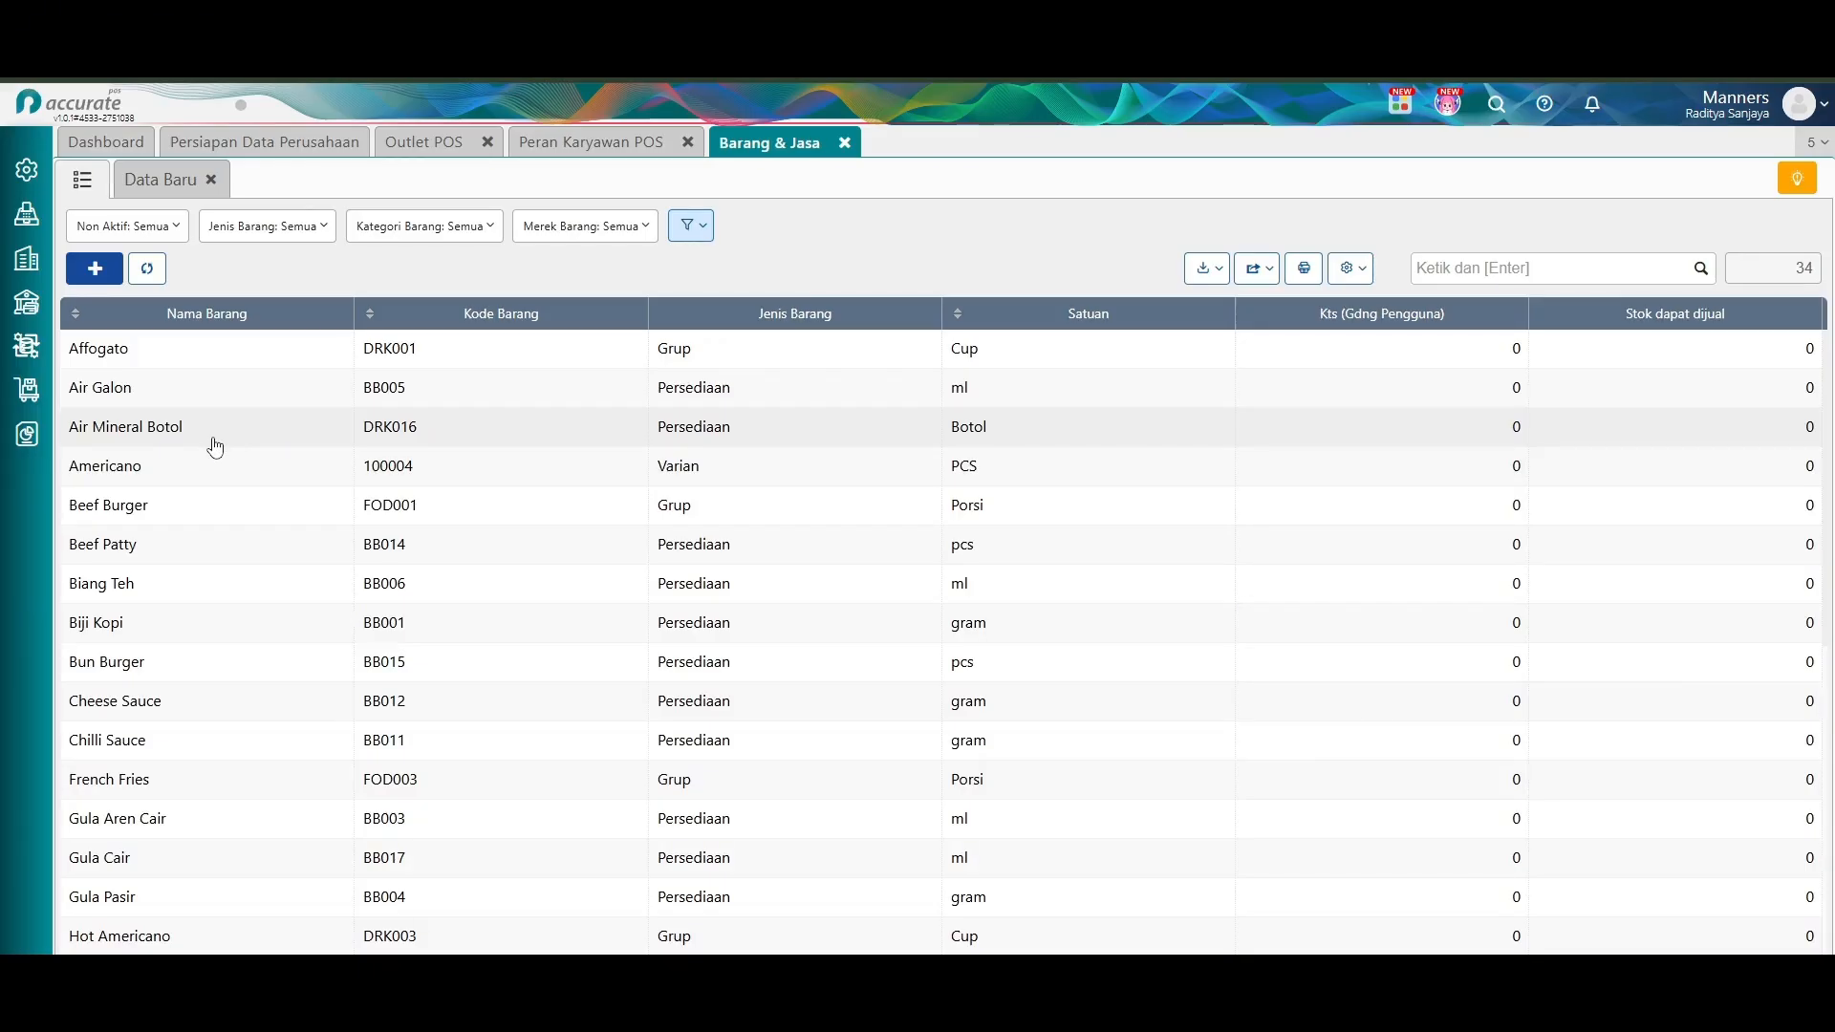
Start a new item named Lychee Tea with category MINUMAN, item type Varian and unit Cup.
click(94, 268)
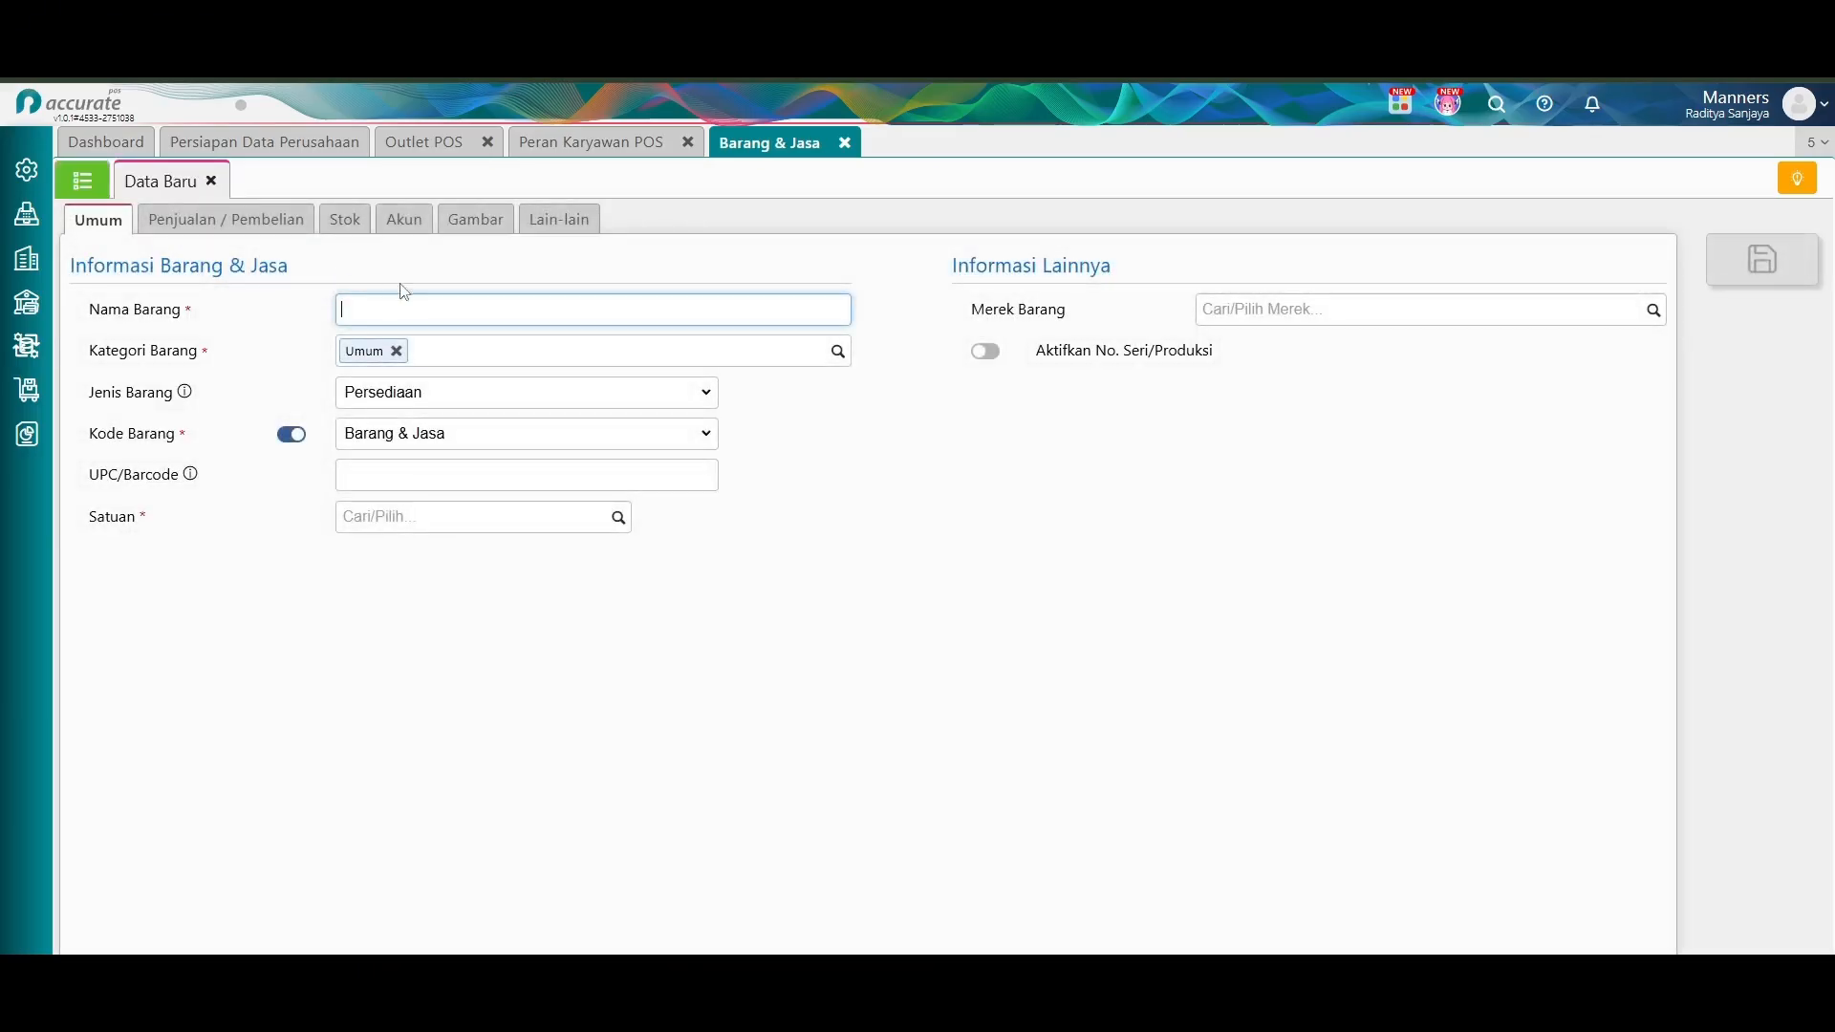
text(Lychee Tea)
click(396, 351)
click(656, 352)
click(611, 453)
click(612, 392)
click(593, 489)
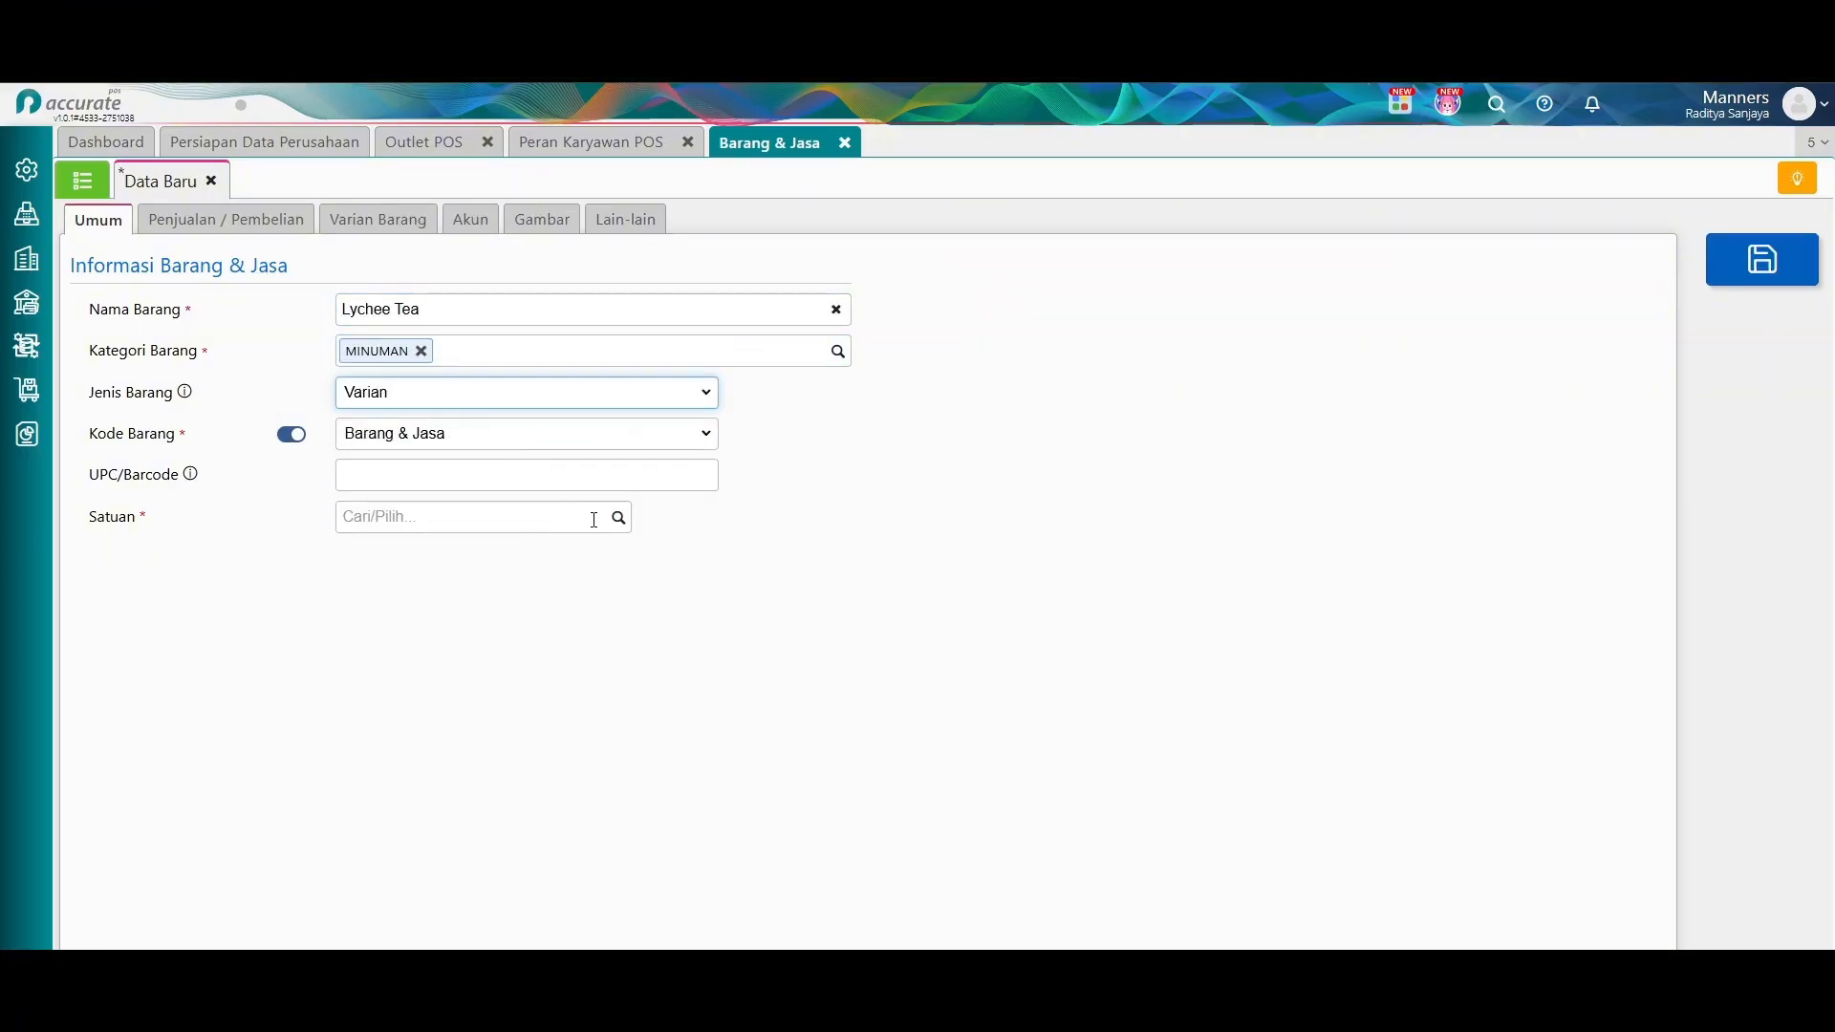
click(574, 518)
click(482, 621)
Name the Lychee Tea item's first variant attribute (Varian Barang 1) Hot/ice.
click(379, 220)
click(512, 258)
text(HOT/ICED)
key(ctrl+a)
text(Hot/ice)
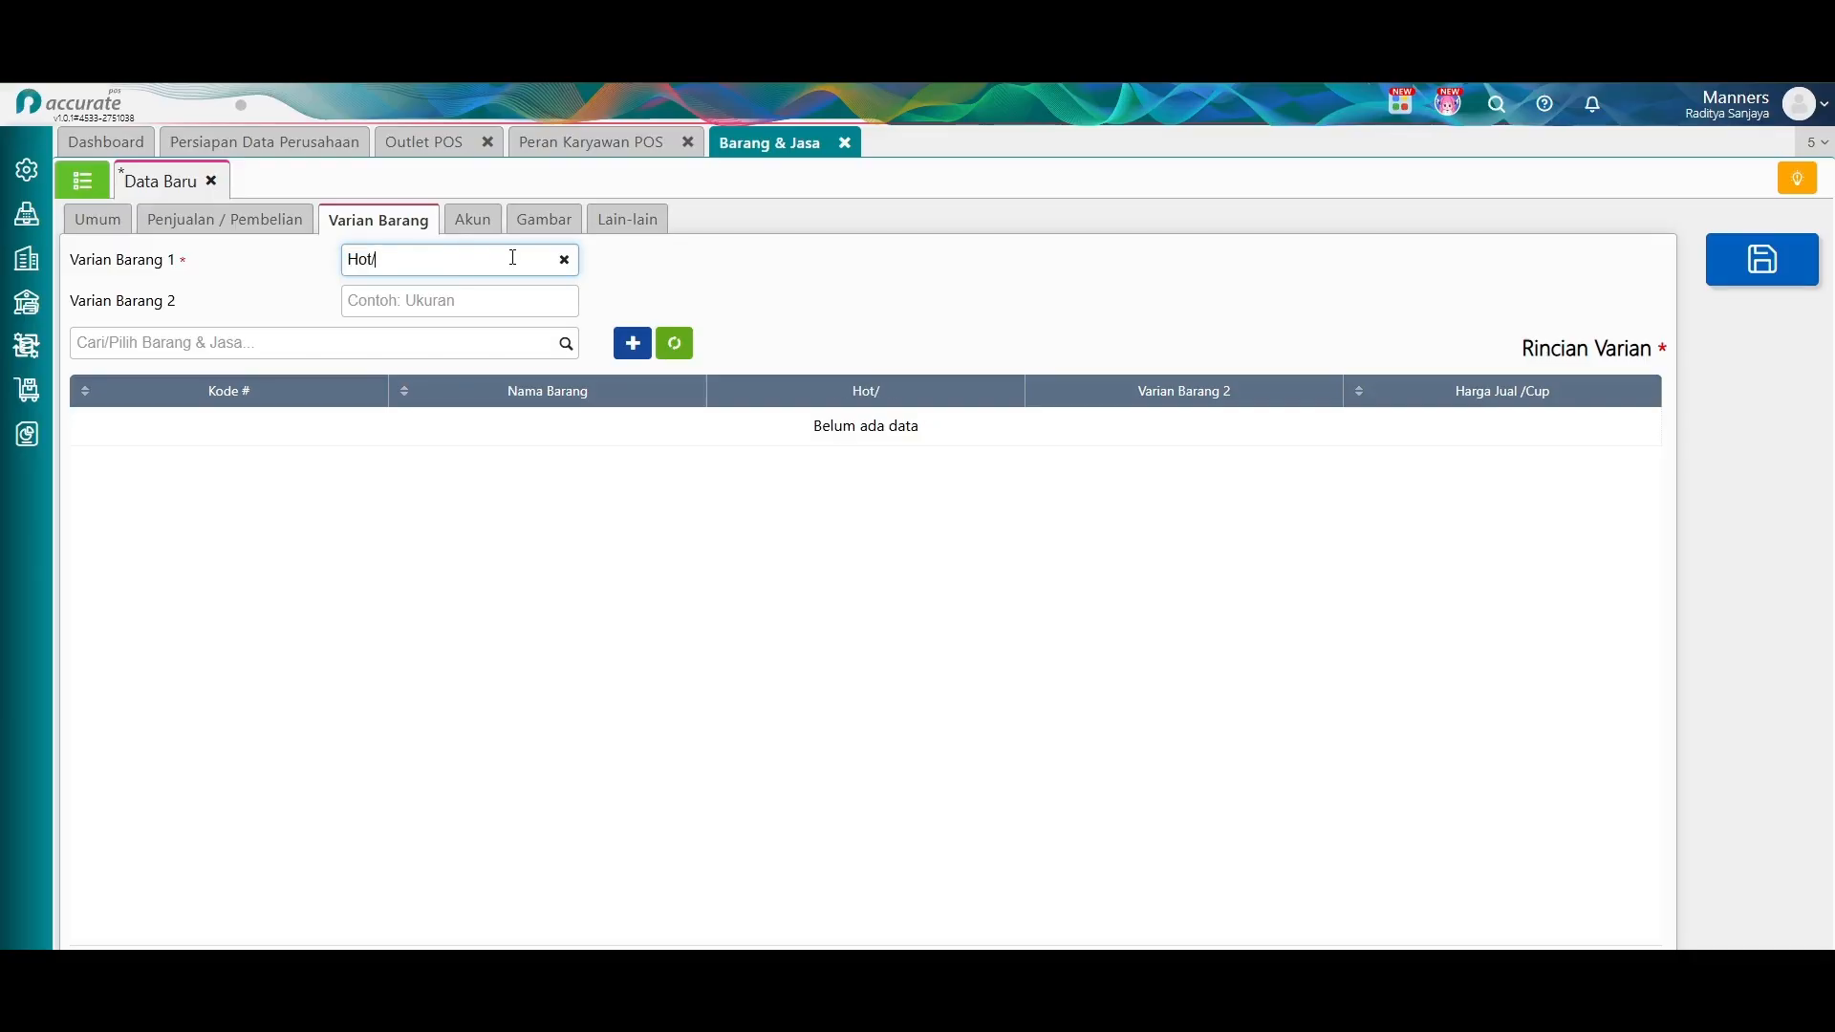
Add Hot Lychee Tea to the variant details with the Hot/ice value Hot.
click(518, 343)
click(478, 390)
click(975, 451)
text(Hot)
click(1104, 774)
Add Iced Lychee Tea to the variant details with the Hot/ice value Ice, and save the Lychee Tea item.
click(454, 390)
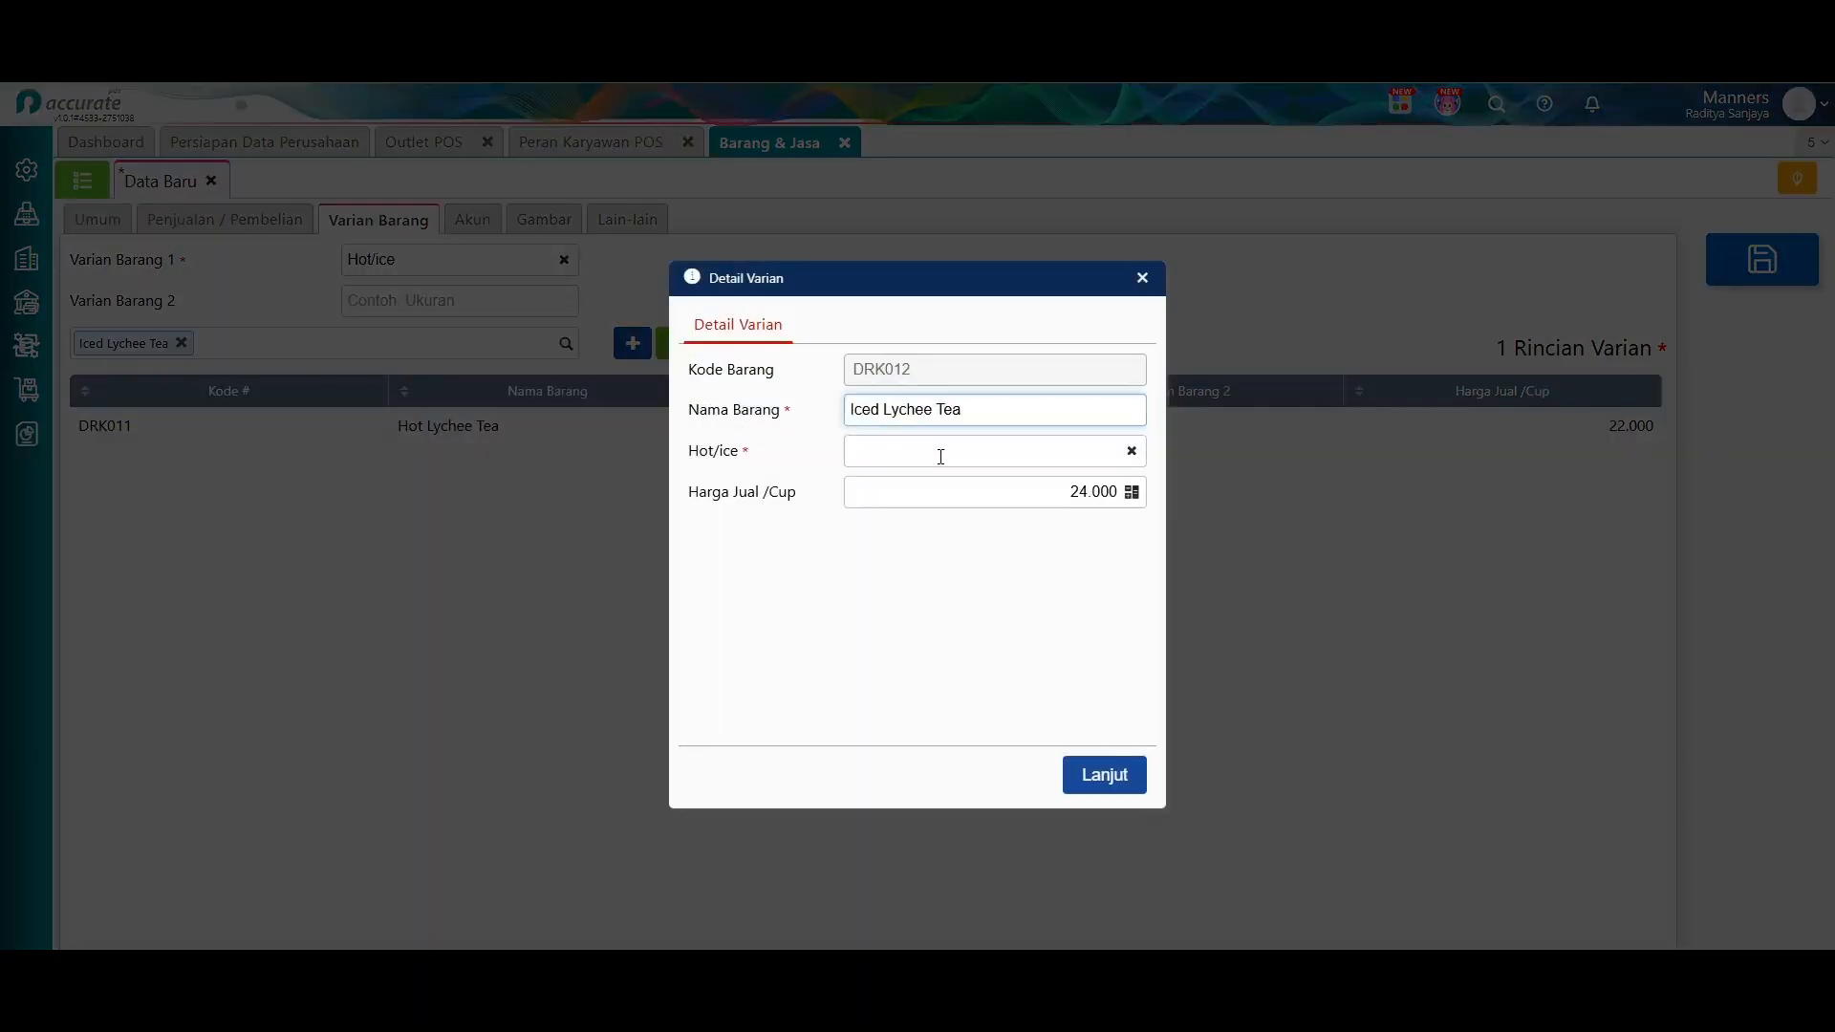
click(941, 453)
text(Ice)
click(1104, 774)
click(1762, 260)
Start a new item named Classic Tea with category MINUMAN, item type Varian and unit Cup.
click(100, 267)
click(446, 311)
text(Classic Tea)
click(612, 393)
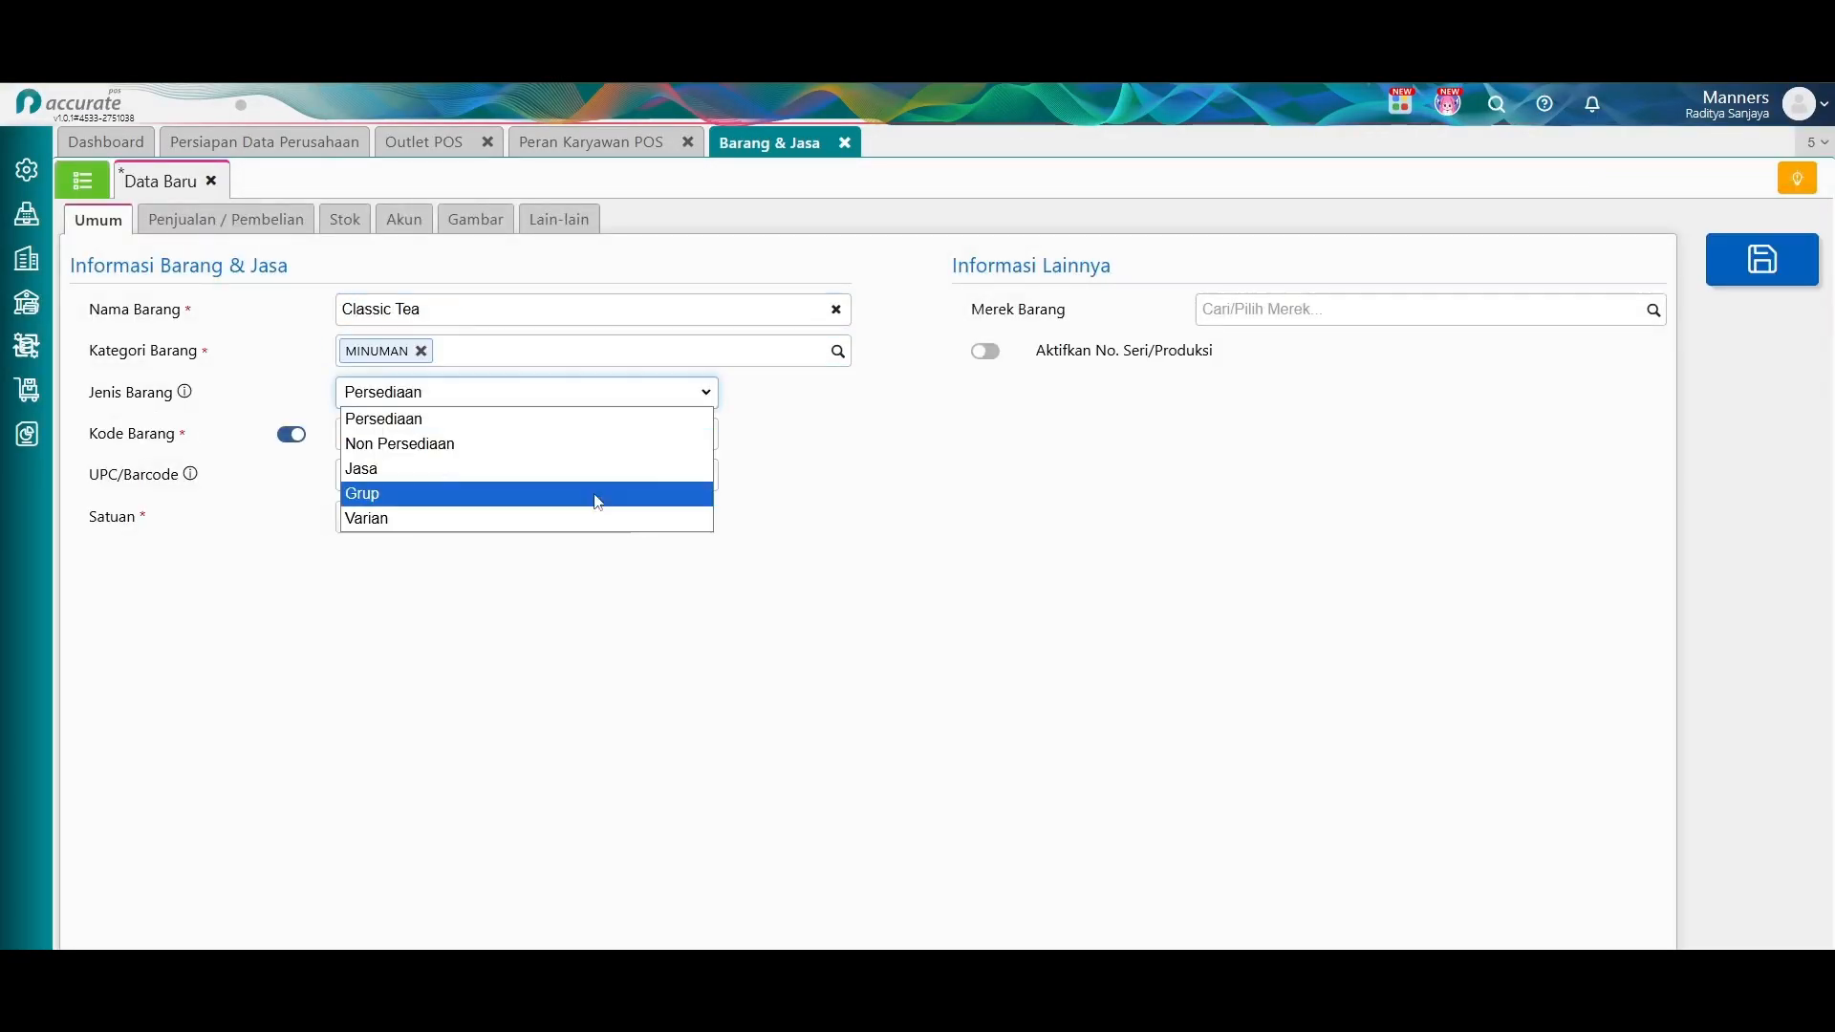
click(594, 518)
click(517, 517)
click(483, 620)
Name Classic Tea's first variant attribute Hot/Ice and add Hot Tea to the variant details with the value Hot.
click(367, 225)
text(Hot/Ice)
click(507, 343)
text(Hot)
click(497, 448)
text(Hot)
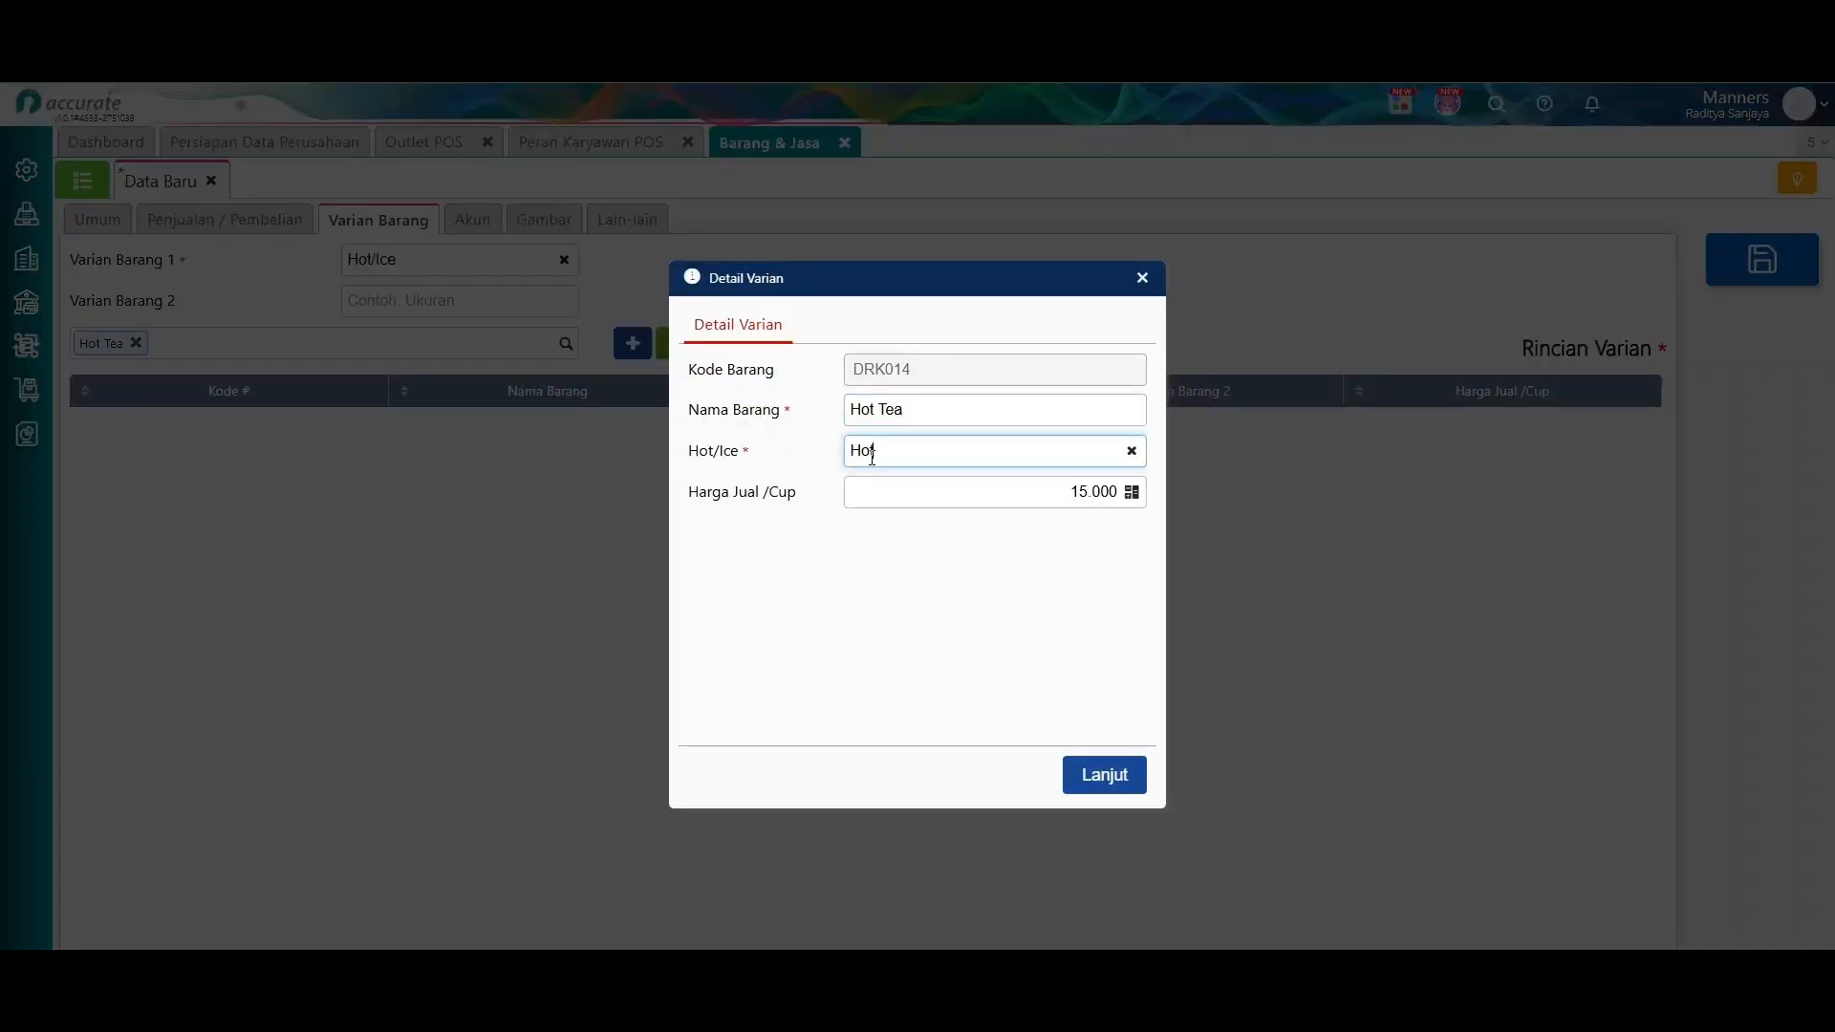
click(1104, 774)
Add Iced Tea to the variant details with the Hot/Ice value Ice, and save the Classic Tea item.
text(Ice)
click(506, 446)
click(1051, 454)
text(Ice)
click(1104, 774)
click(1763, 260)
Start a new item named Cafe Latte with category MINUMAN, item type Varian and unit Cup.
click(98, 267)
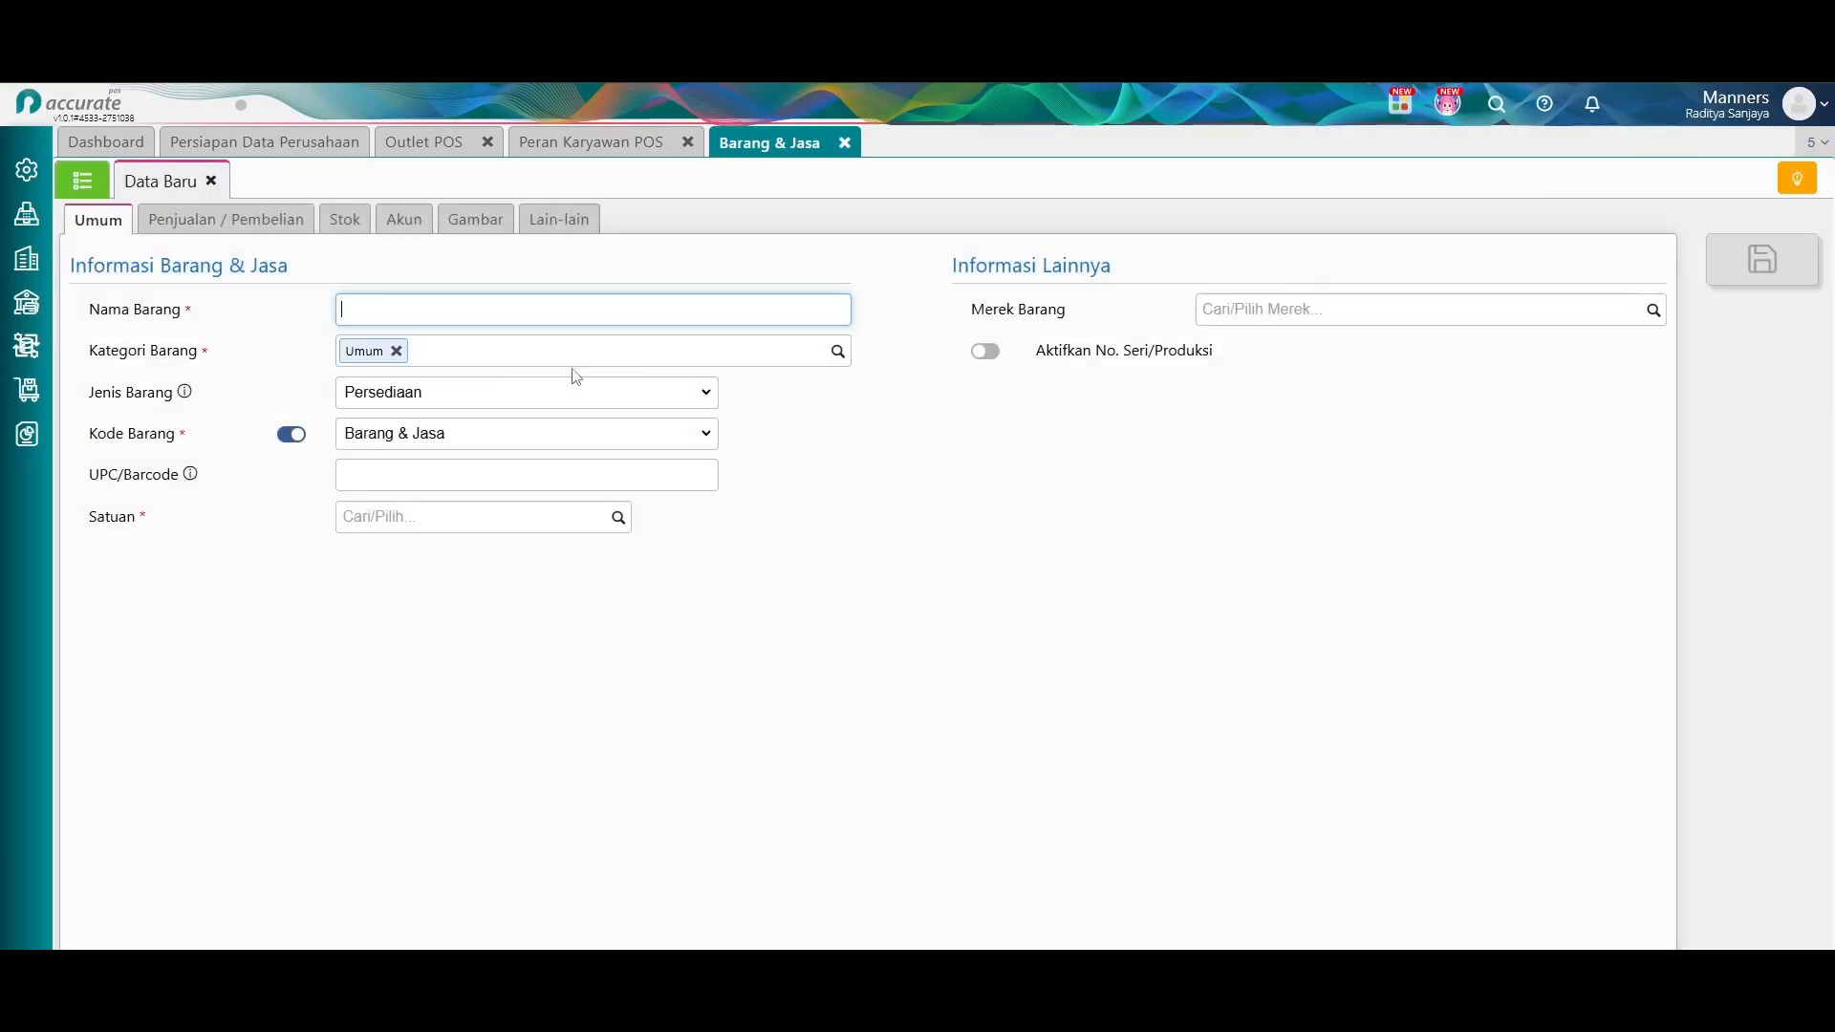
text(Cafe Latte)
click(431, 353)
click(550, 438)
click(574, 393)
click(564, 516)
click(478, 517)
Name Cafe Latte's first variant attribute Hot/Ice and add Hot Cafe Latte to the variant details with the value Hot.
click(378, 221)
click(516, 268)
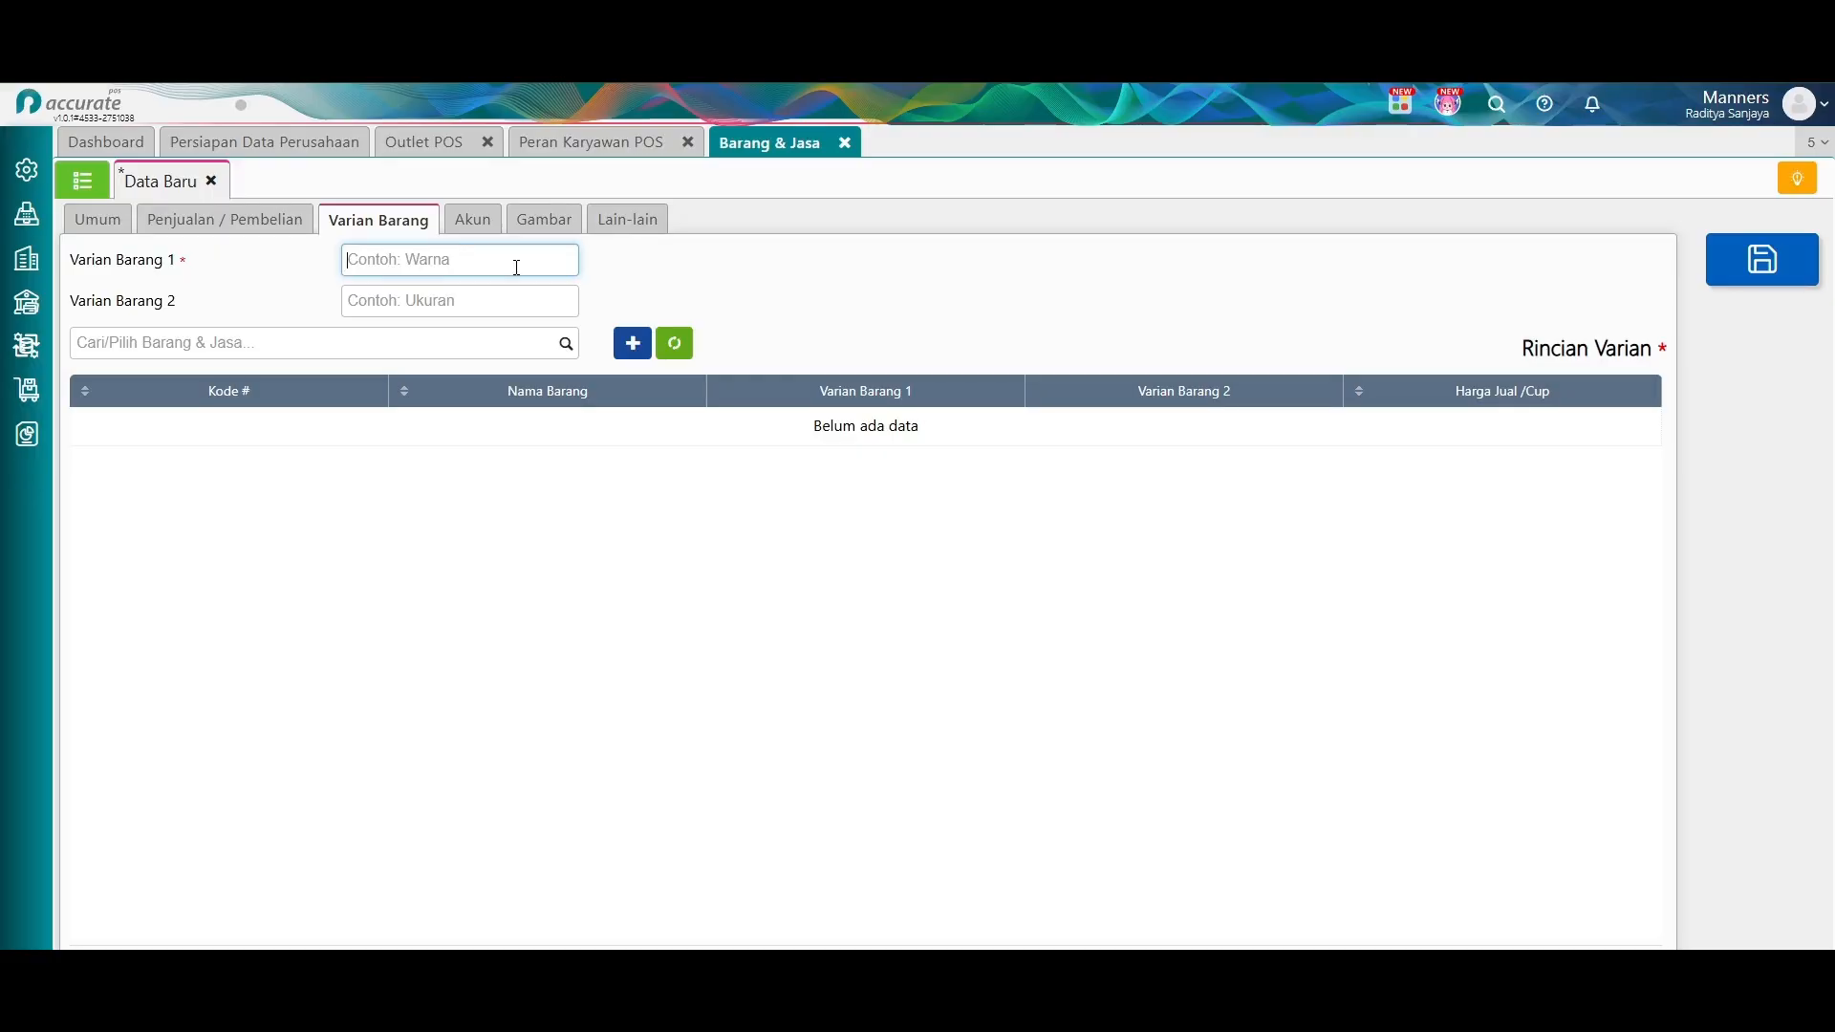
text(Hot/Ice)
click(562, 347)
text(Latte)
click(430, 392)
text(Hot)
click(1104, 774)
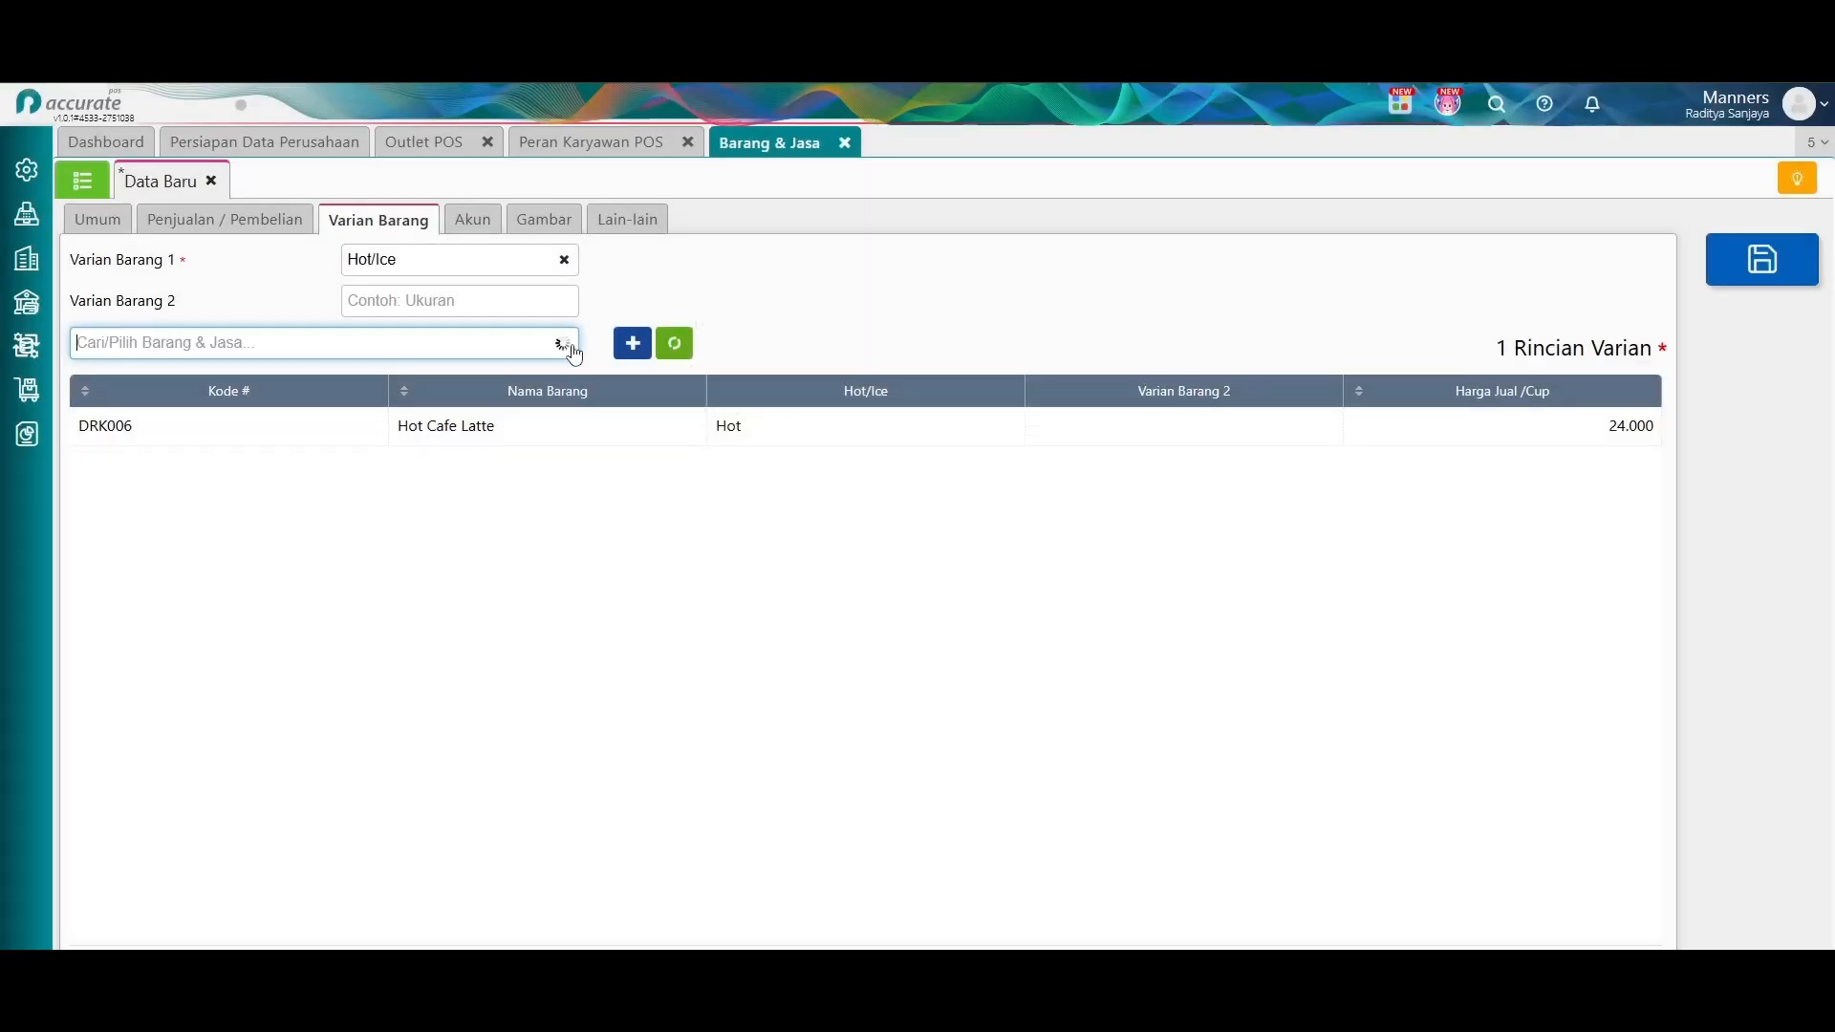
Add Iced Cafe Latte to the variant details with the Hot/Ice value Ice, and save the Cafe Latte item.
text(Latte)
click(357, 442)
click(1051, 454)
text(Ice)
click(1104, 775)
click(1762, 260)
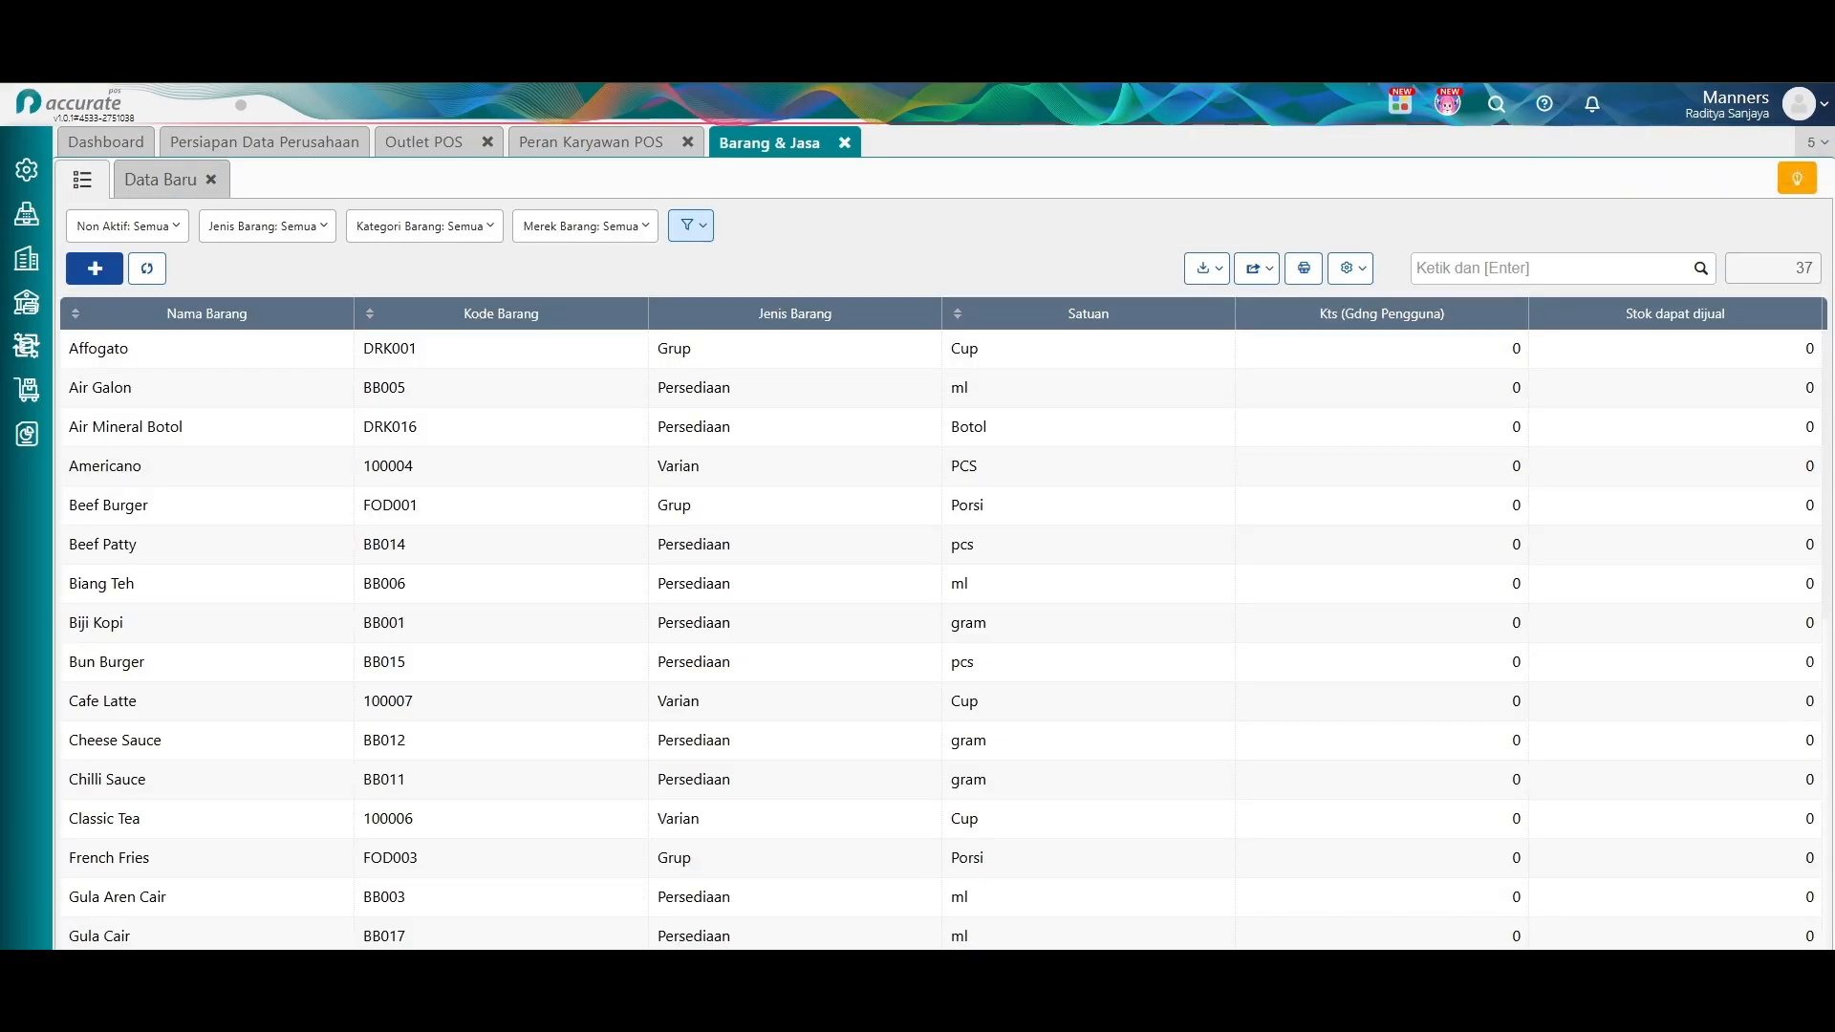
Change the Americano item's unit to Cup and save the item.
click(501, 469)
click(386, 516)
click(562, 517)
click(431, 554)
click(1762, 260)
Attach the picture Manners Affogato.jpeg to the Affogato item and save it.
click(115, 350)
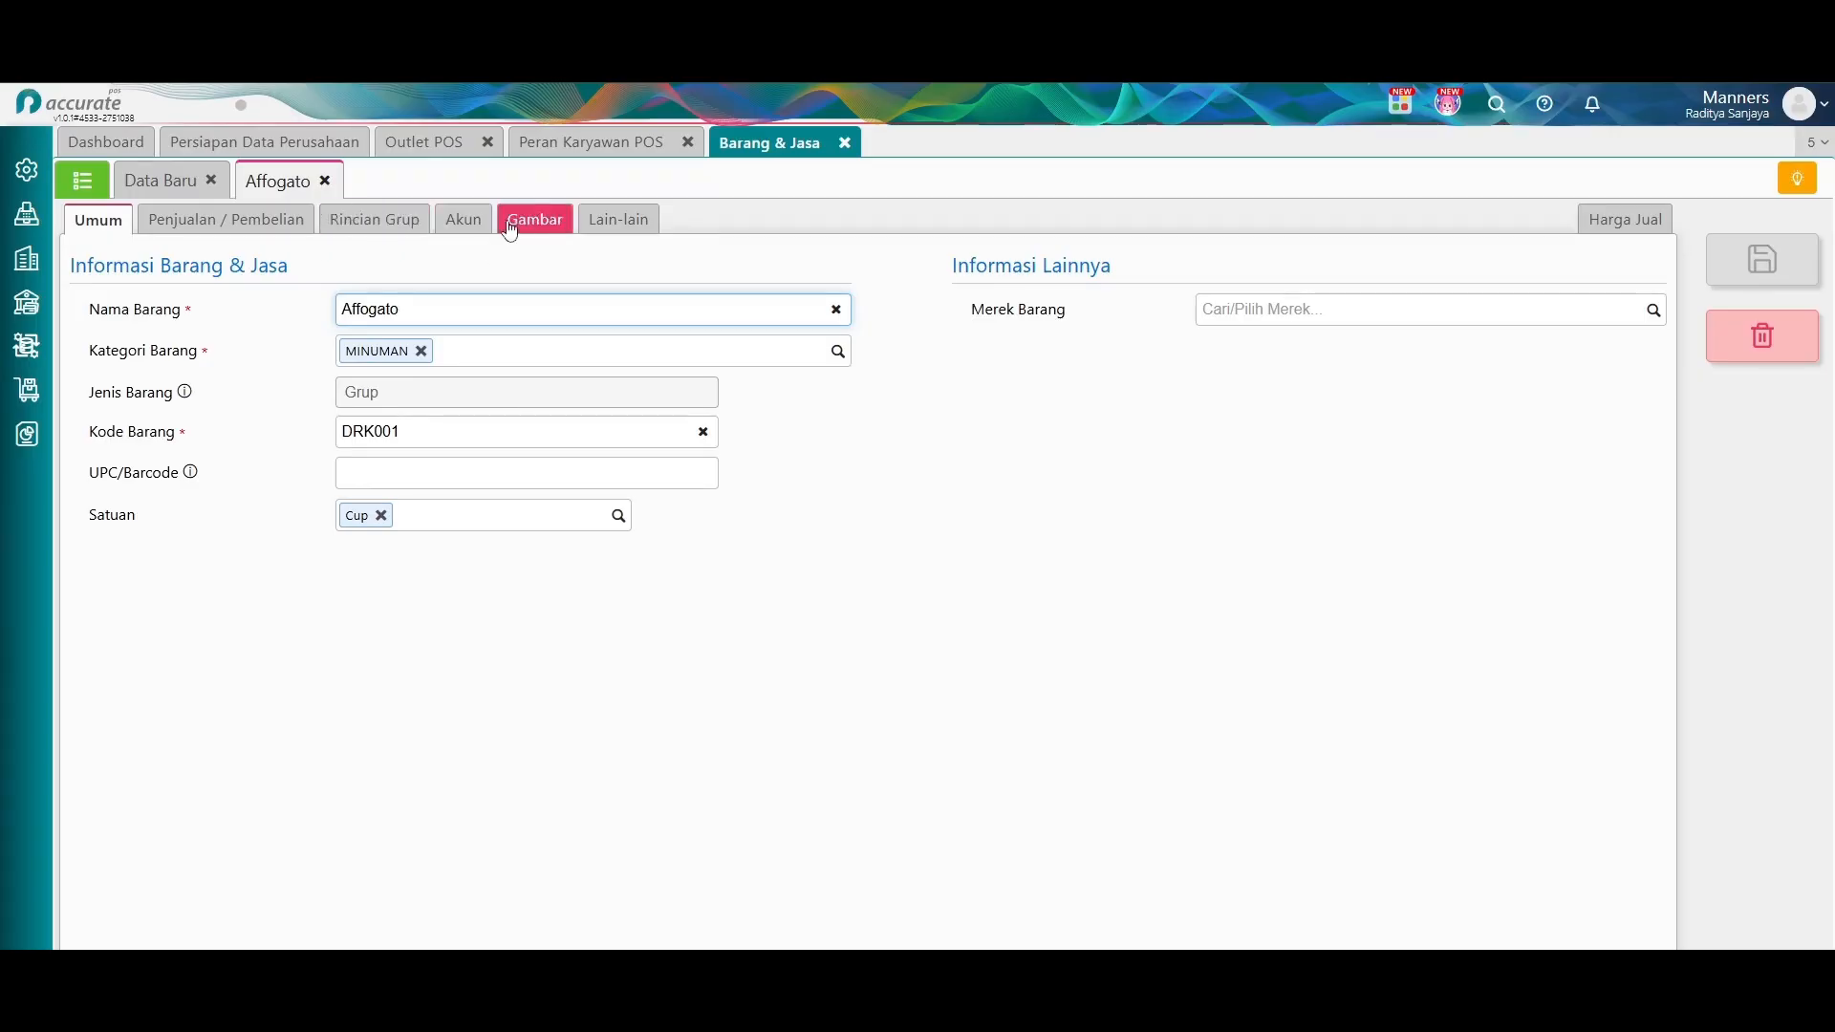
click(531, 222)
click(89, 260)
click(1763, 260)
Filter the Barang & Jasa list to the item types Grup and Varian.
click(274, 228)
click(284, 330)
click(287, 386)
click(286, 426)
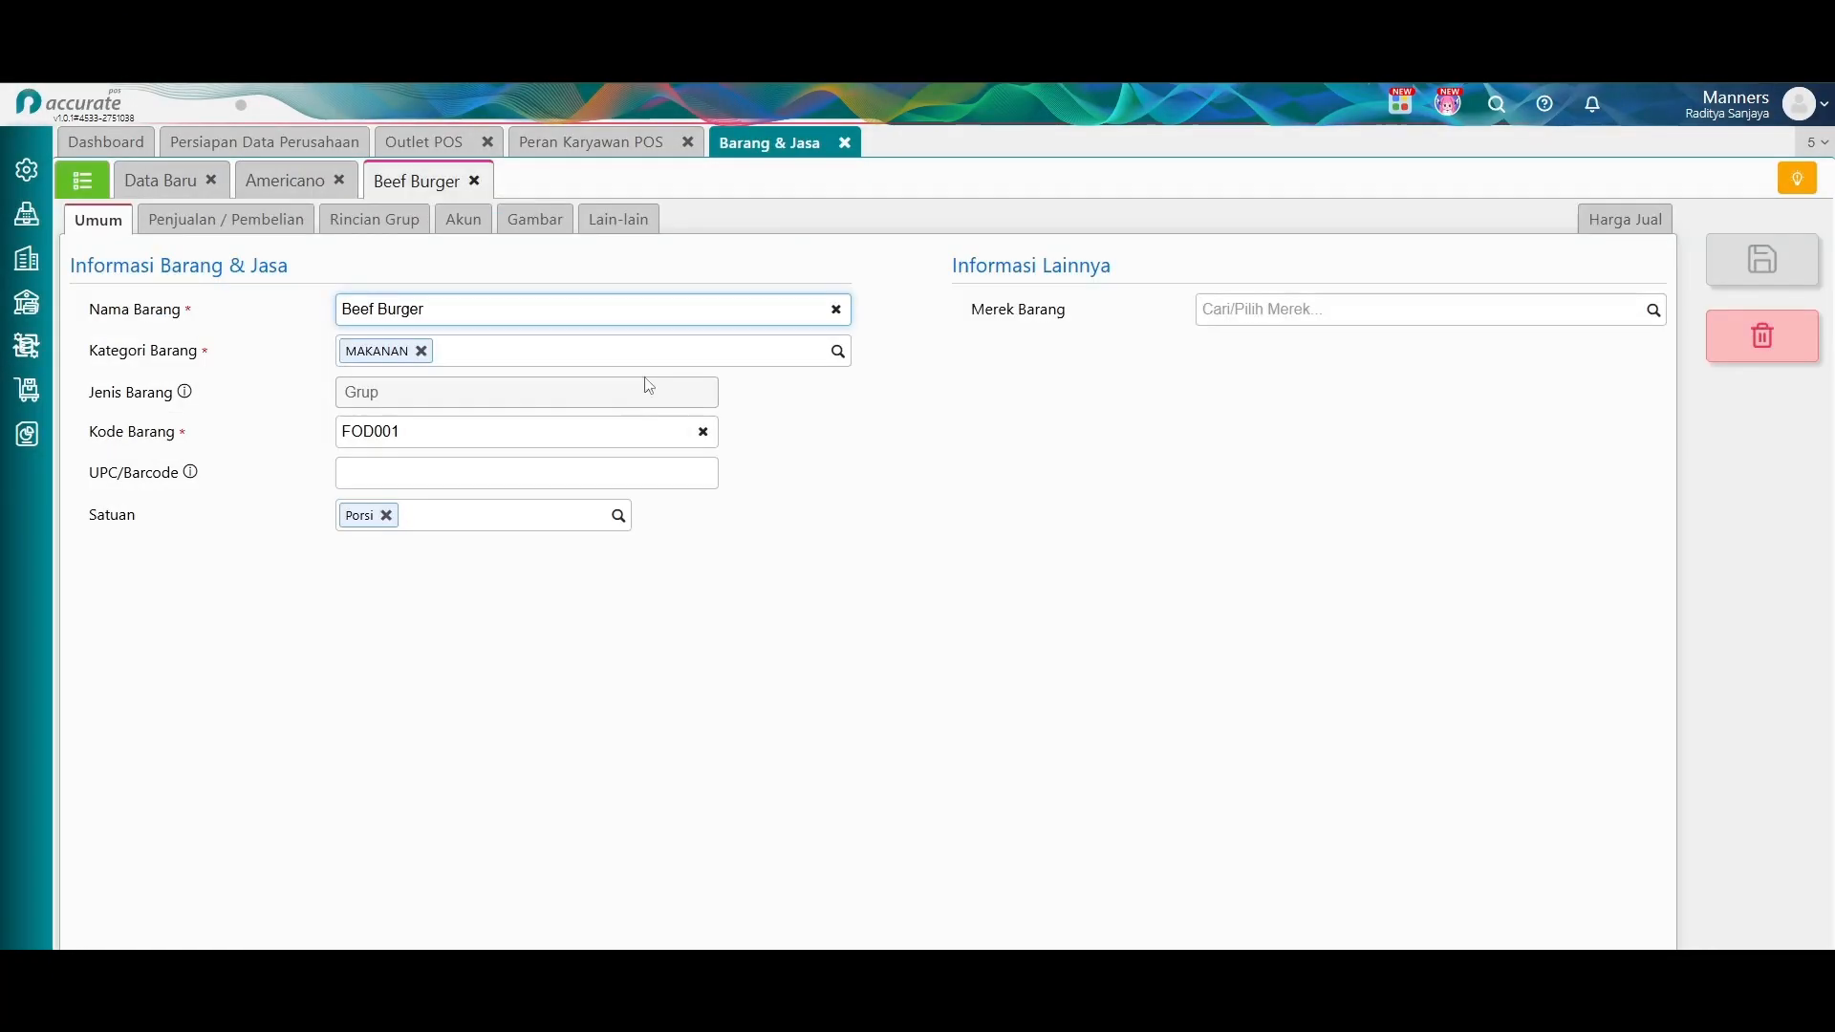
click(534, 220)
click(89, 260)
click(1069, 607)
click(82, 180)
Attach the picture Manners Latte.jpeg to the Cafe Latte item, save it and close the open item records.
click(287, 465)
click(479, 220)
click(89, 260)
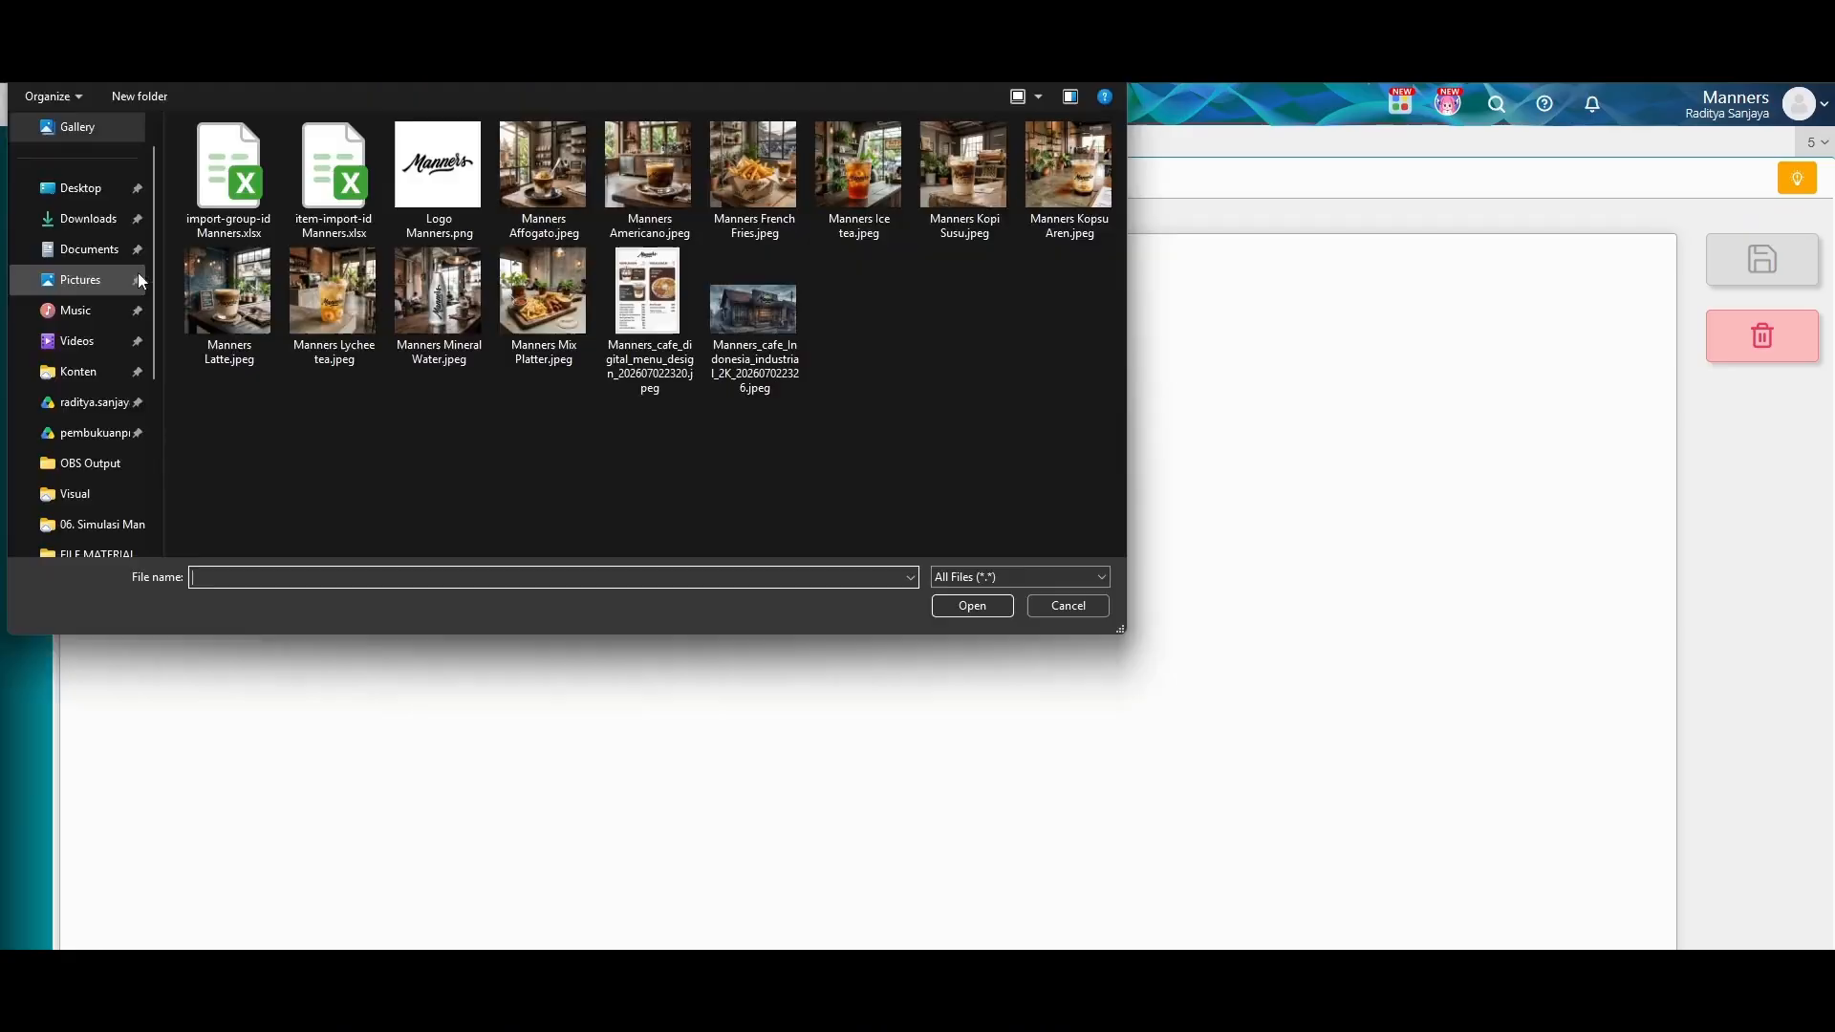
double_click(228, 293)
click(1738, 272)
click(474, 180)
click(339, 180)
click(211, 180)
Attach the picture Manners Ice tea.jpeg to the Classic Tea item and save it.
click(151, 446)
click(479, 220)
click(89, 260)
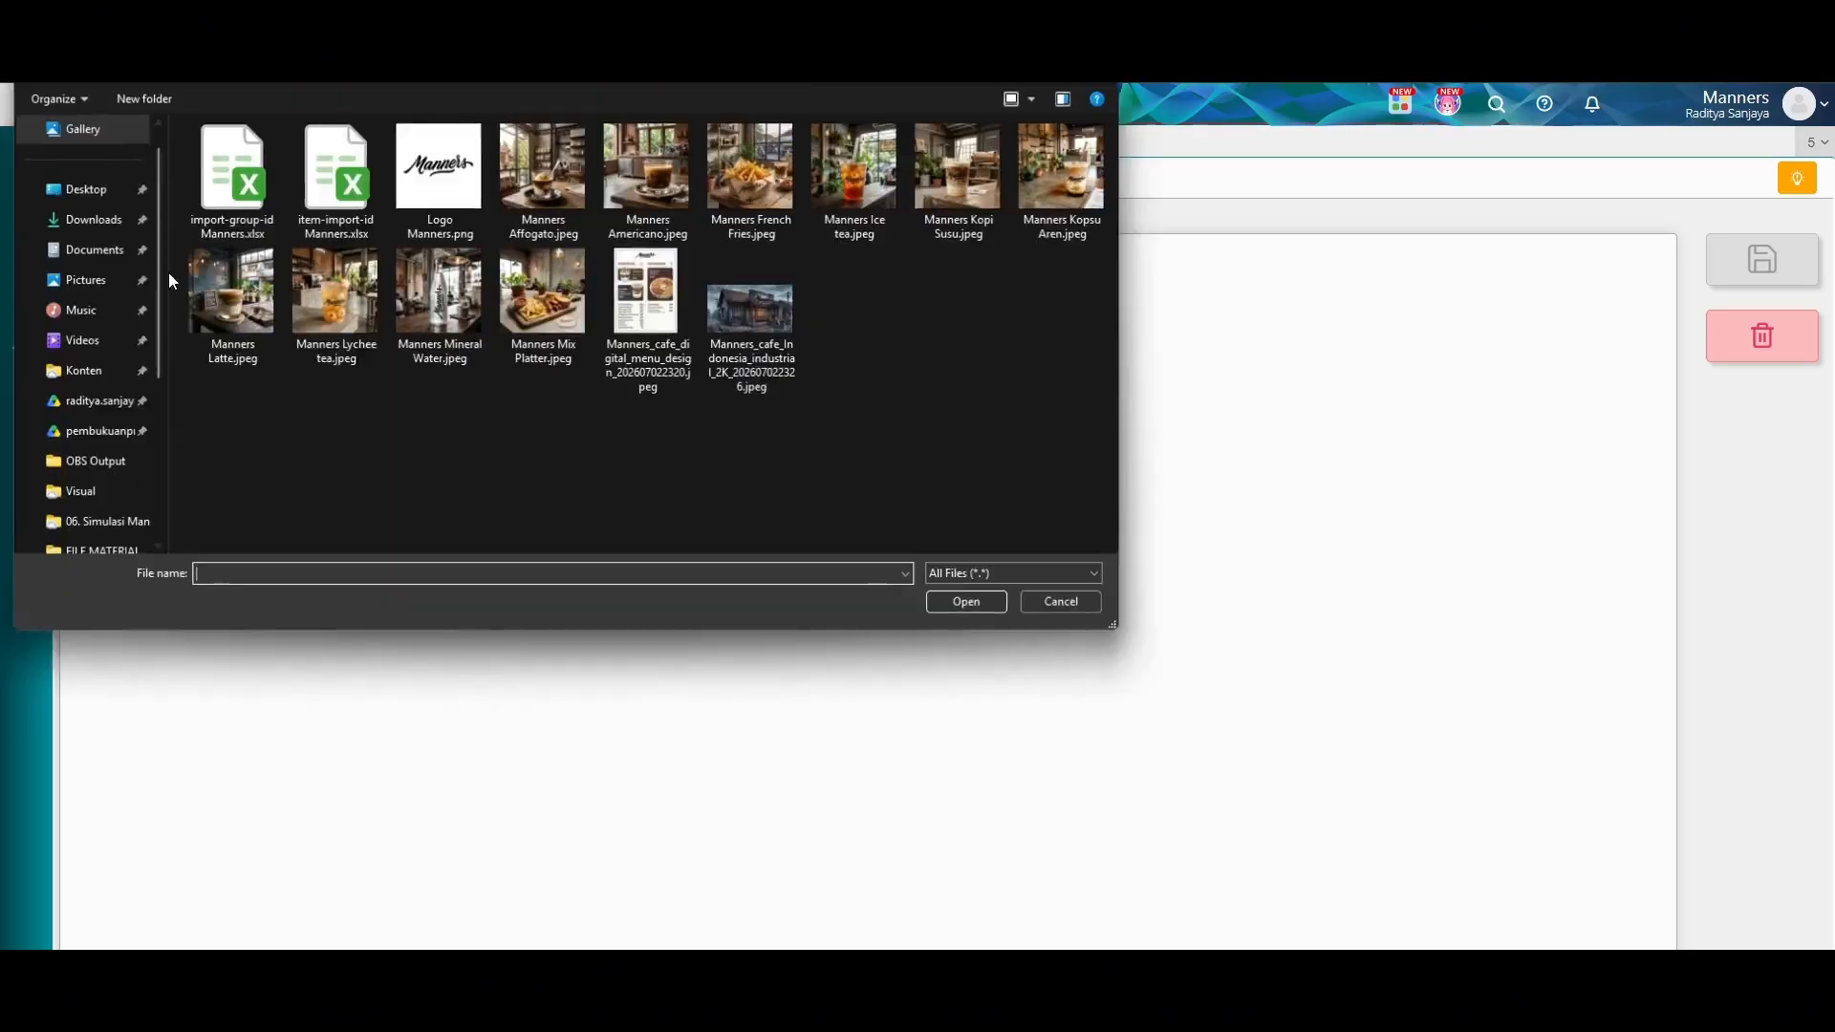
click(1763, 260)
Attach the picture Manners Lychee tea.jpeg to the Lychee Tea variant item and save it.
click(125, 936)
click(479, 220)
click(89, 260)
double_click(363, 300)
click(1762, 260)
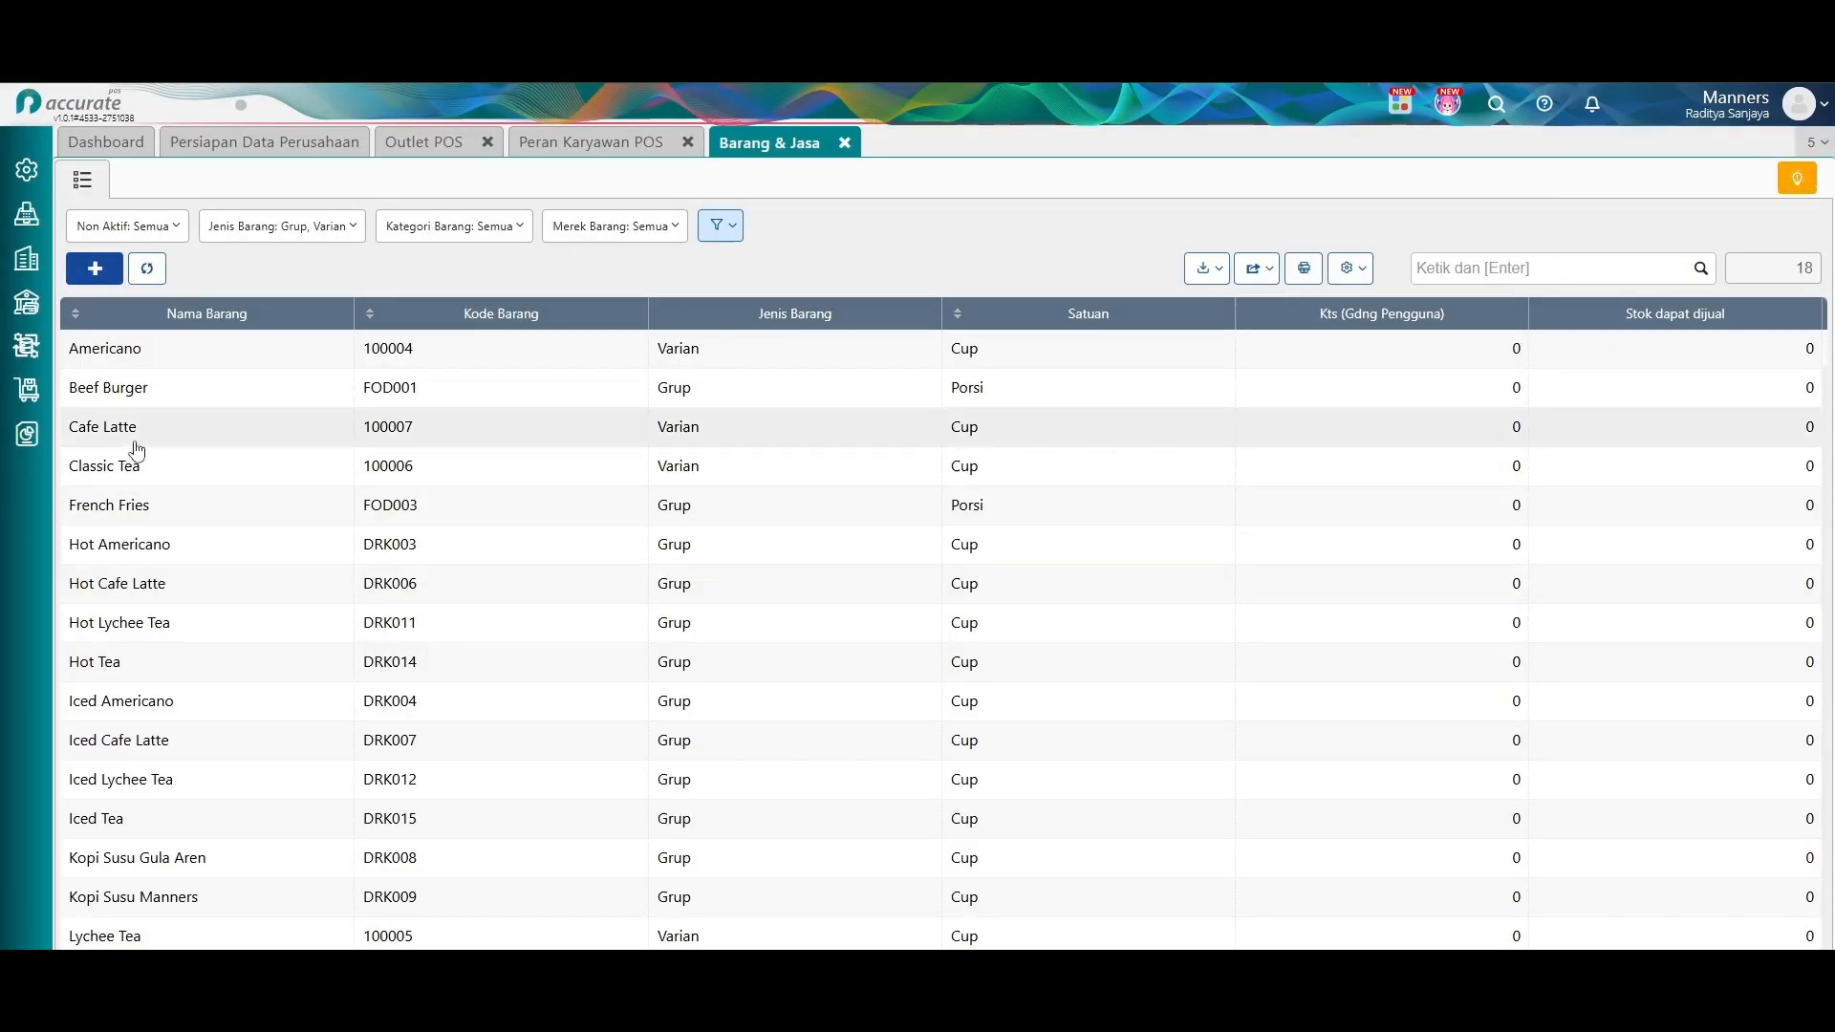
Attach the picture Manners Kopsu Aren.jpeg to the Kopi Susu Gula Aren item and save it.
scroll(163, 845, down, 1)
click(165, 851)
click(535, 220)
click(89, 259)
click(1763, 260)
Attach the picture Manners Kopi Susu.jpeg to the Kopi Susu Manners item and save it.
click(163, 880)
click(535, 220)
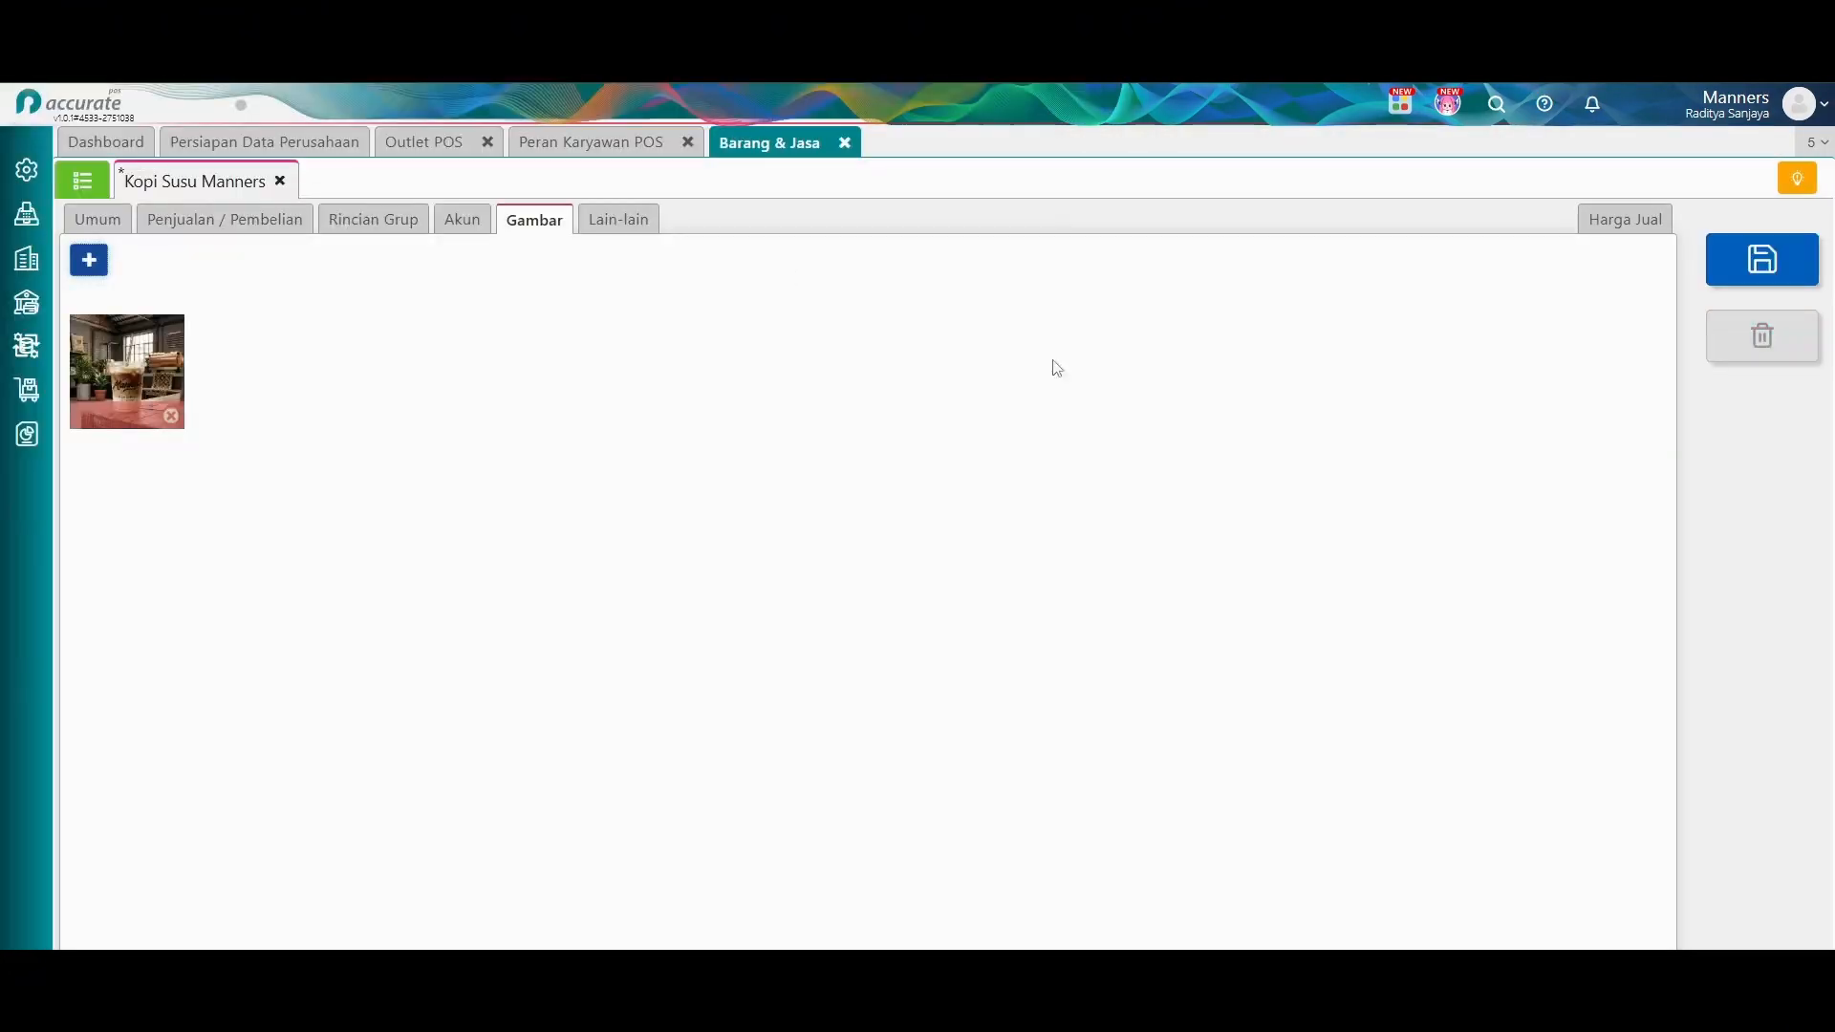
click(1762, 260)
Attach the product picture to the Manners Platter item and save it.
click(158, 919)
click(535, 220)
click(89, 260)
double_click(266, 256)
click(1763, 260)
Clear the item type filter and search the item list for mineral.
click(268, 226)
click(279, 306)
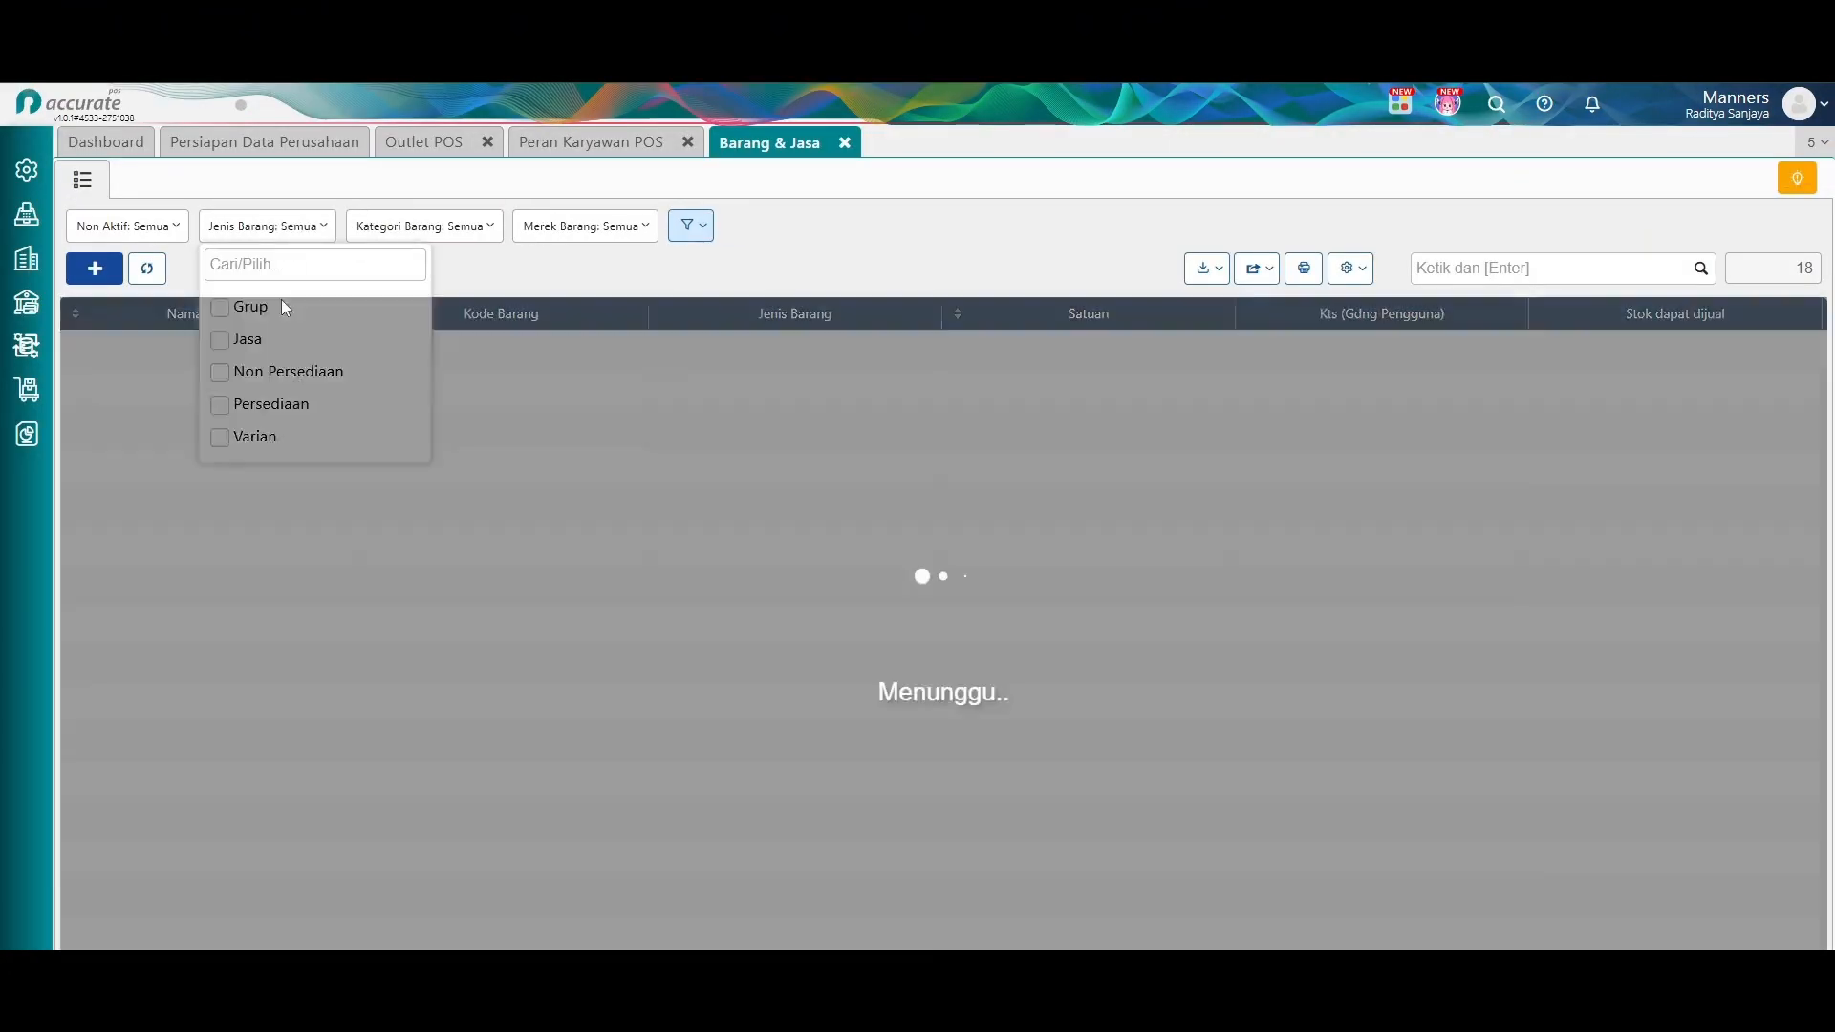
click(1468, 271)
text(mineral)
Attach the picture Manners Mineral Water.jpeg to the Air Mineral Botol item and save it.
click(125, 349)
click(471, 227)
click(89, 260)
double_click(815, 267)
click(1762, 260)
Search the item list for lychee, attach Manners Lychee tea.jpeg to the matching Lychee Tea item and save it.
text(lychee)
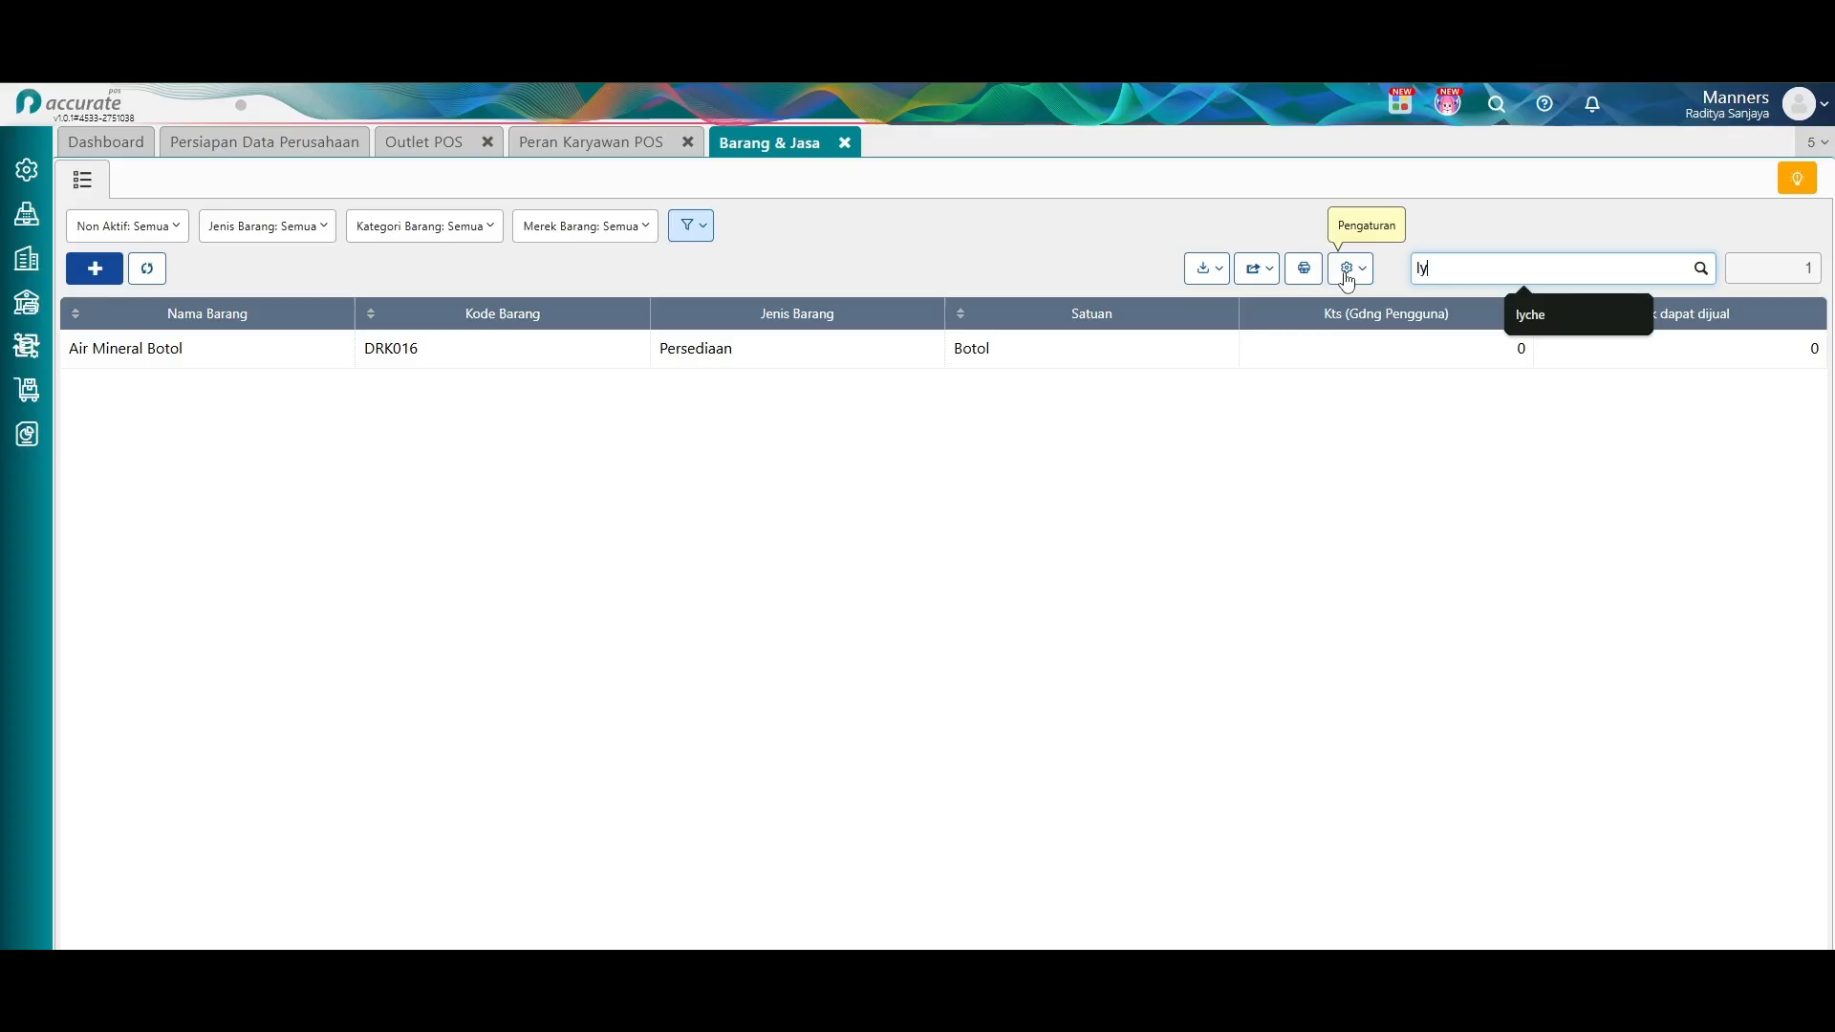
click(124, 387)
click(450, 232)
click(89, 260)
double_click(323, 304)
click(1763, 260)
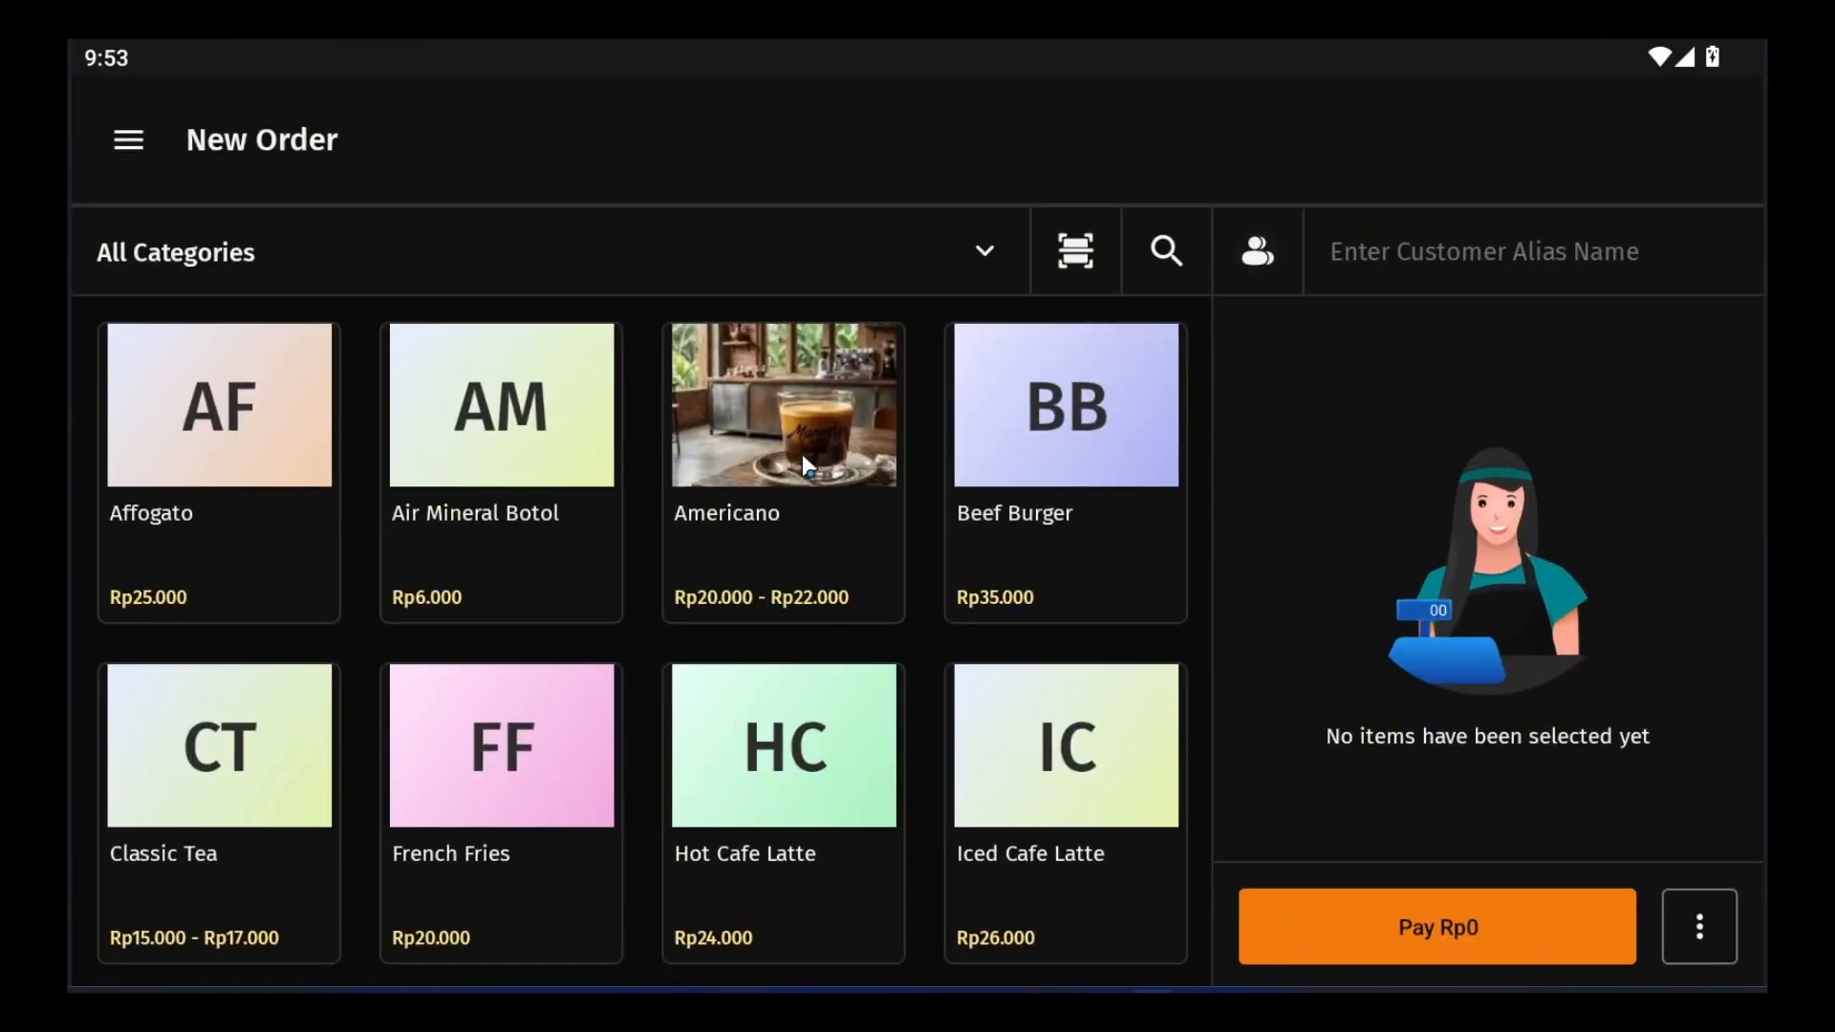
In the POS cashier app, synchronize the item data from the server and review the New Order catalogue.
scroll(803, 456, down, 3)
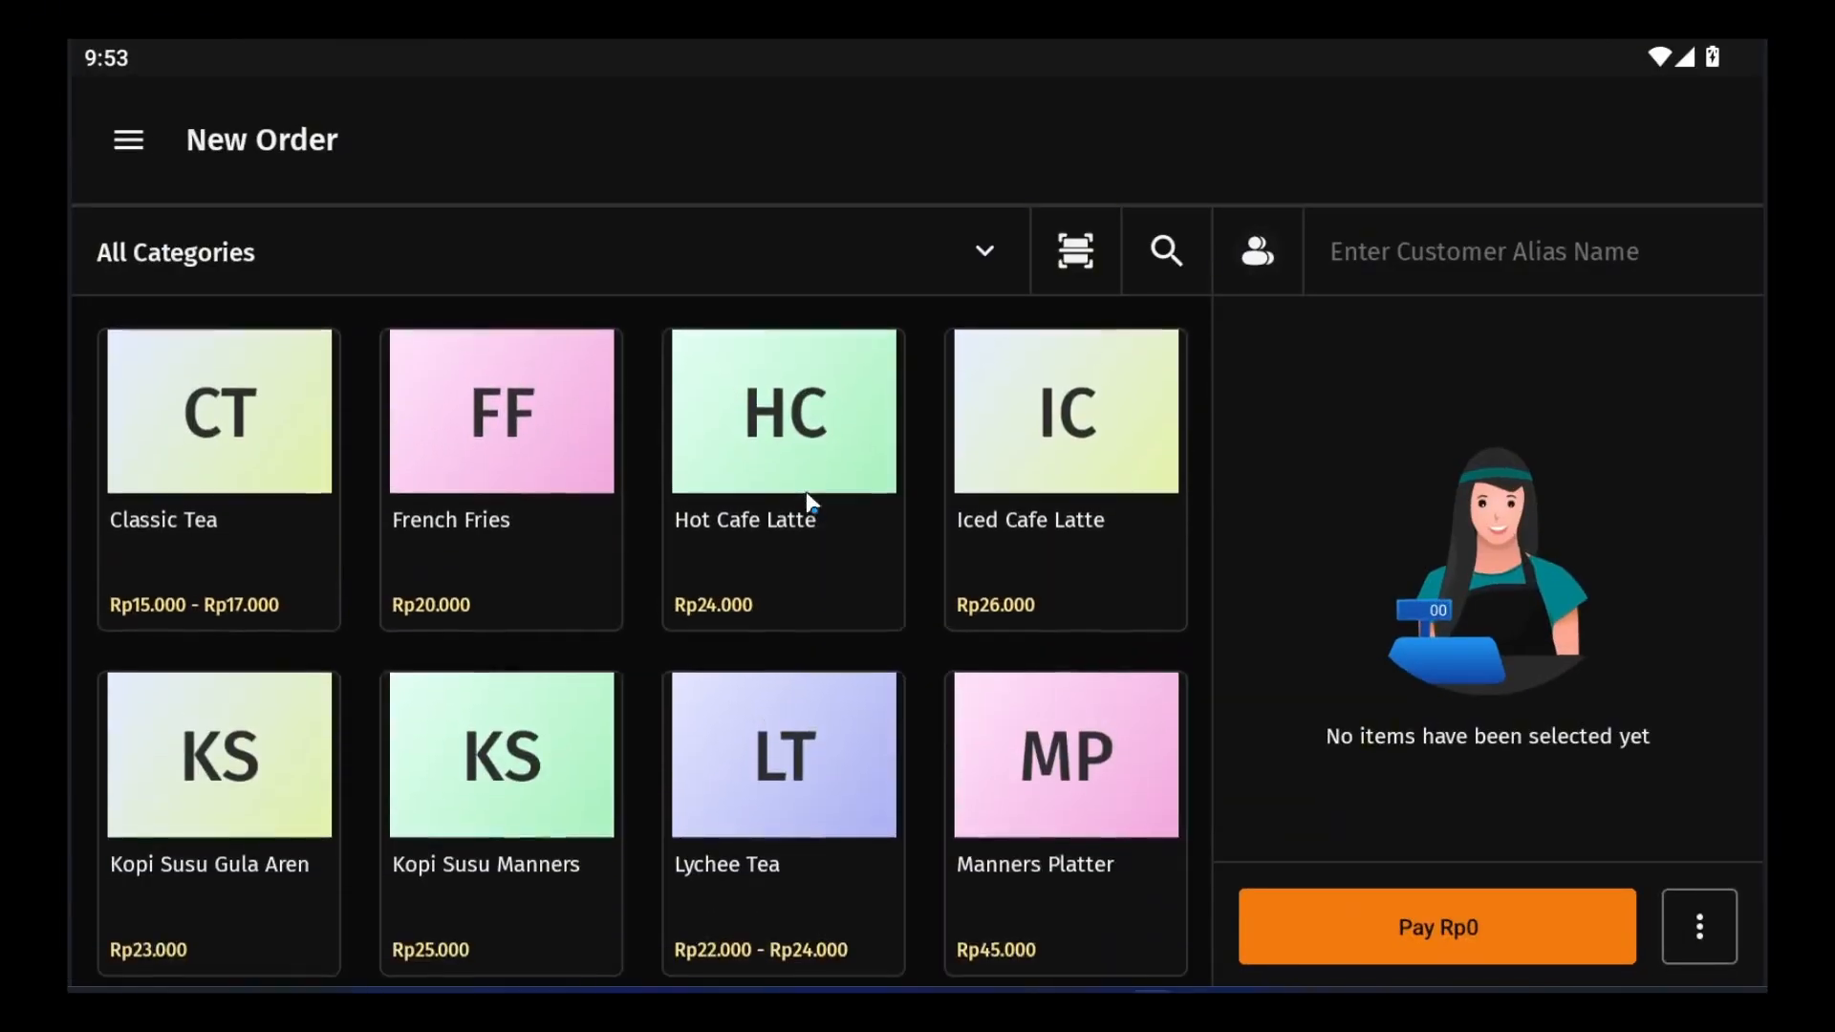
scroll(813, 514, up, 3)
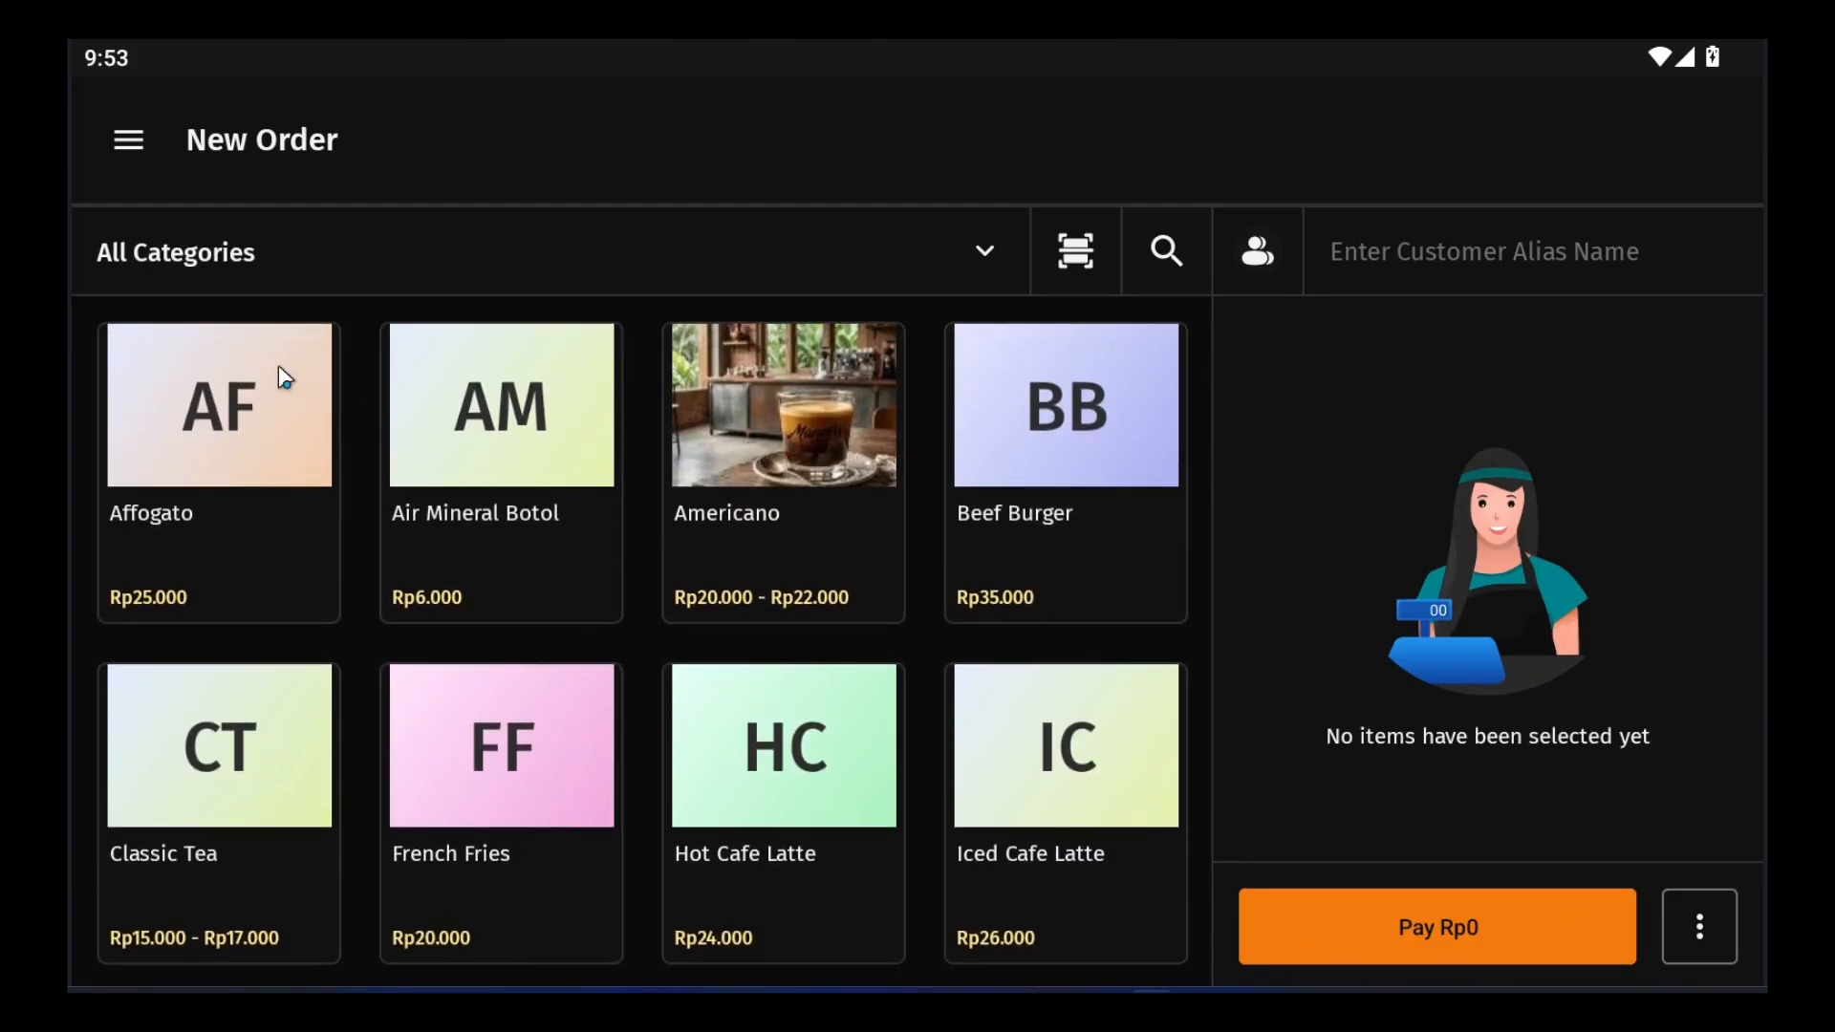
click(130, 141)
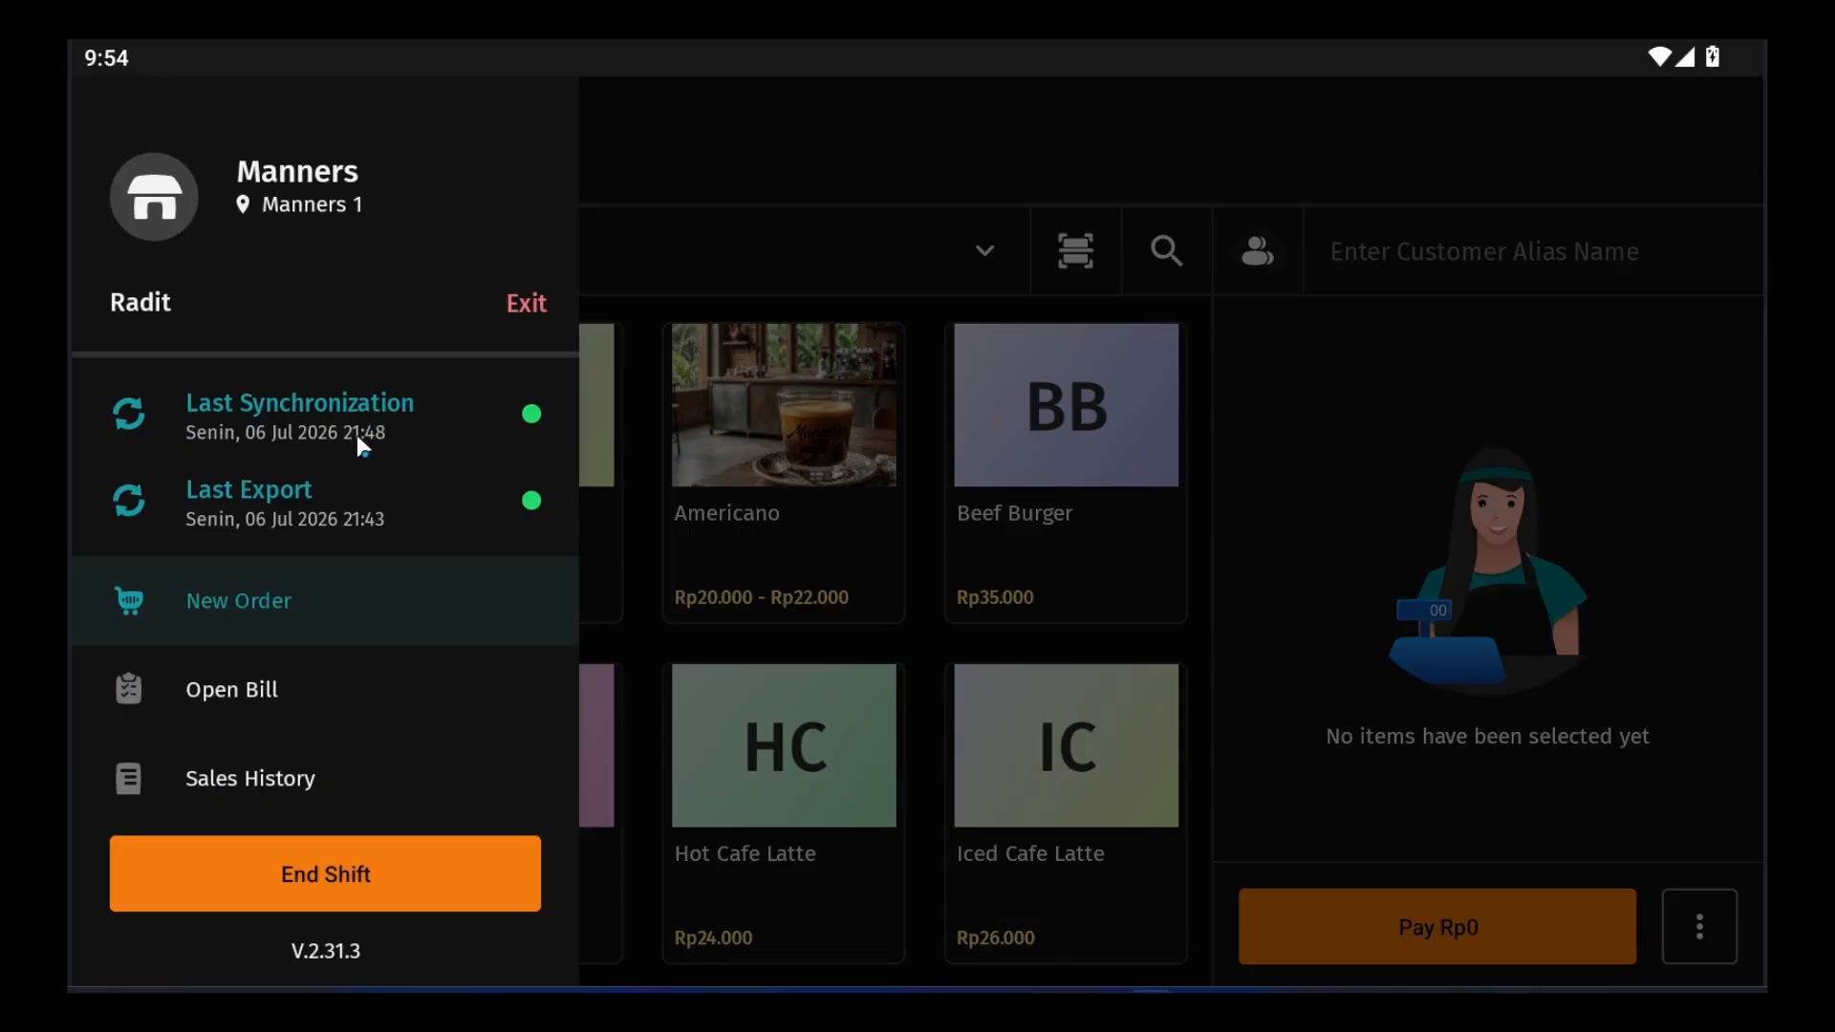
click(325, 419)
click(623, 203)
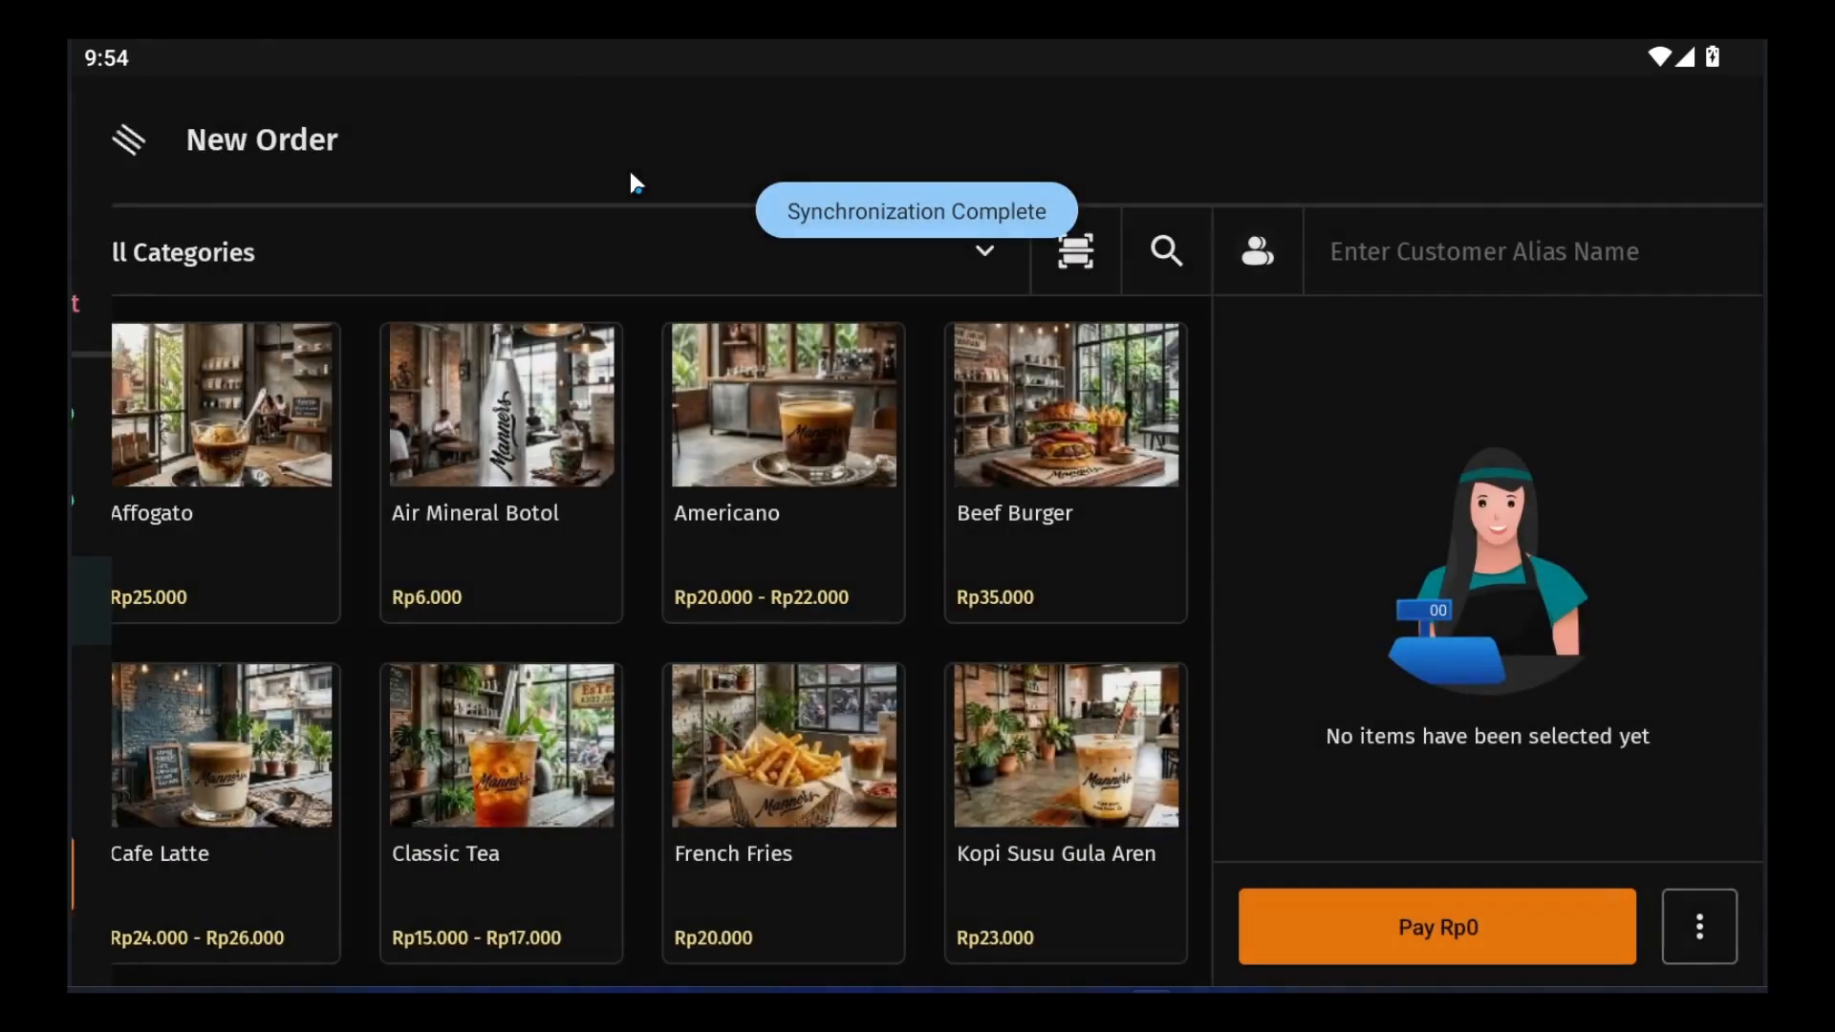
scroll(605, 414, down, 3)
scroll(604, 415, up, 3)
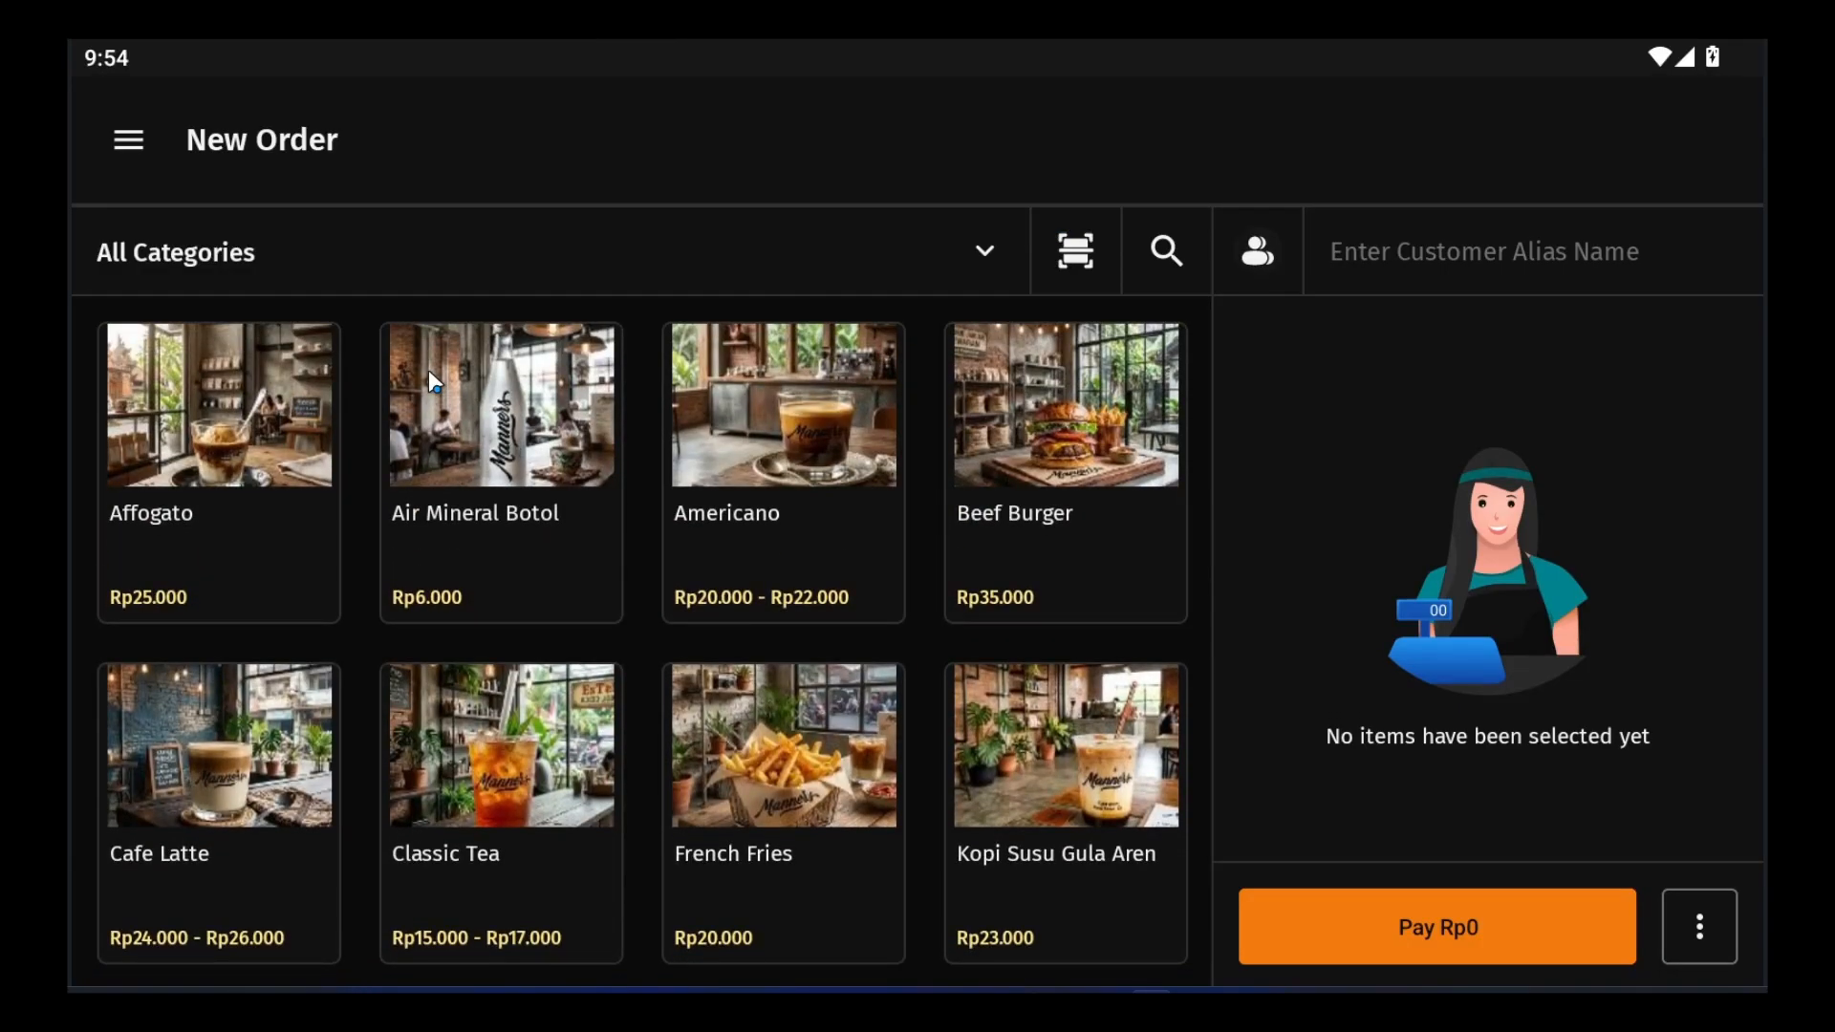
Add one Iced Americano and one Hot Americano to the order using the Americano item's Ice and Hot variants.
click(785, 430)
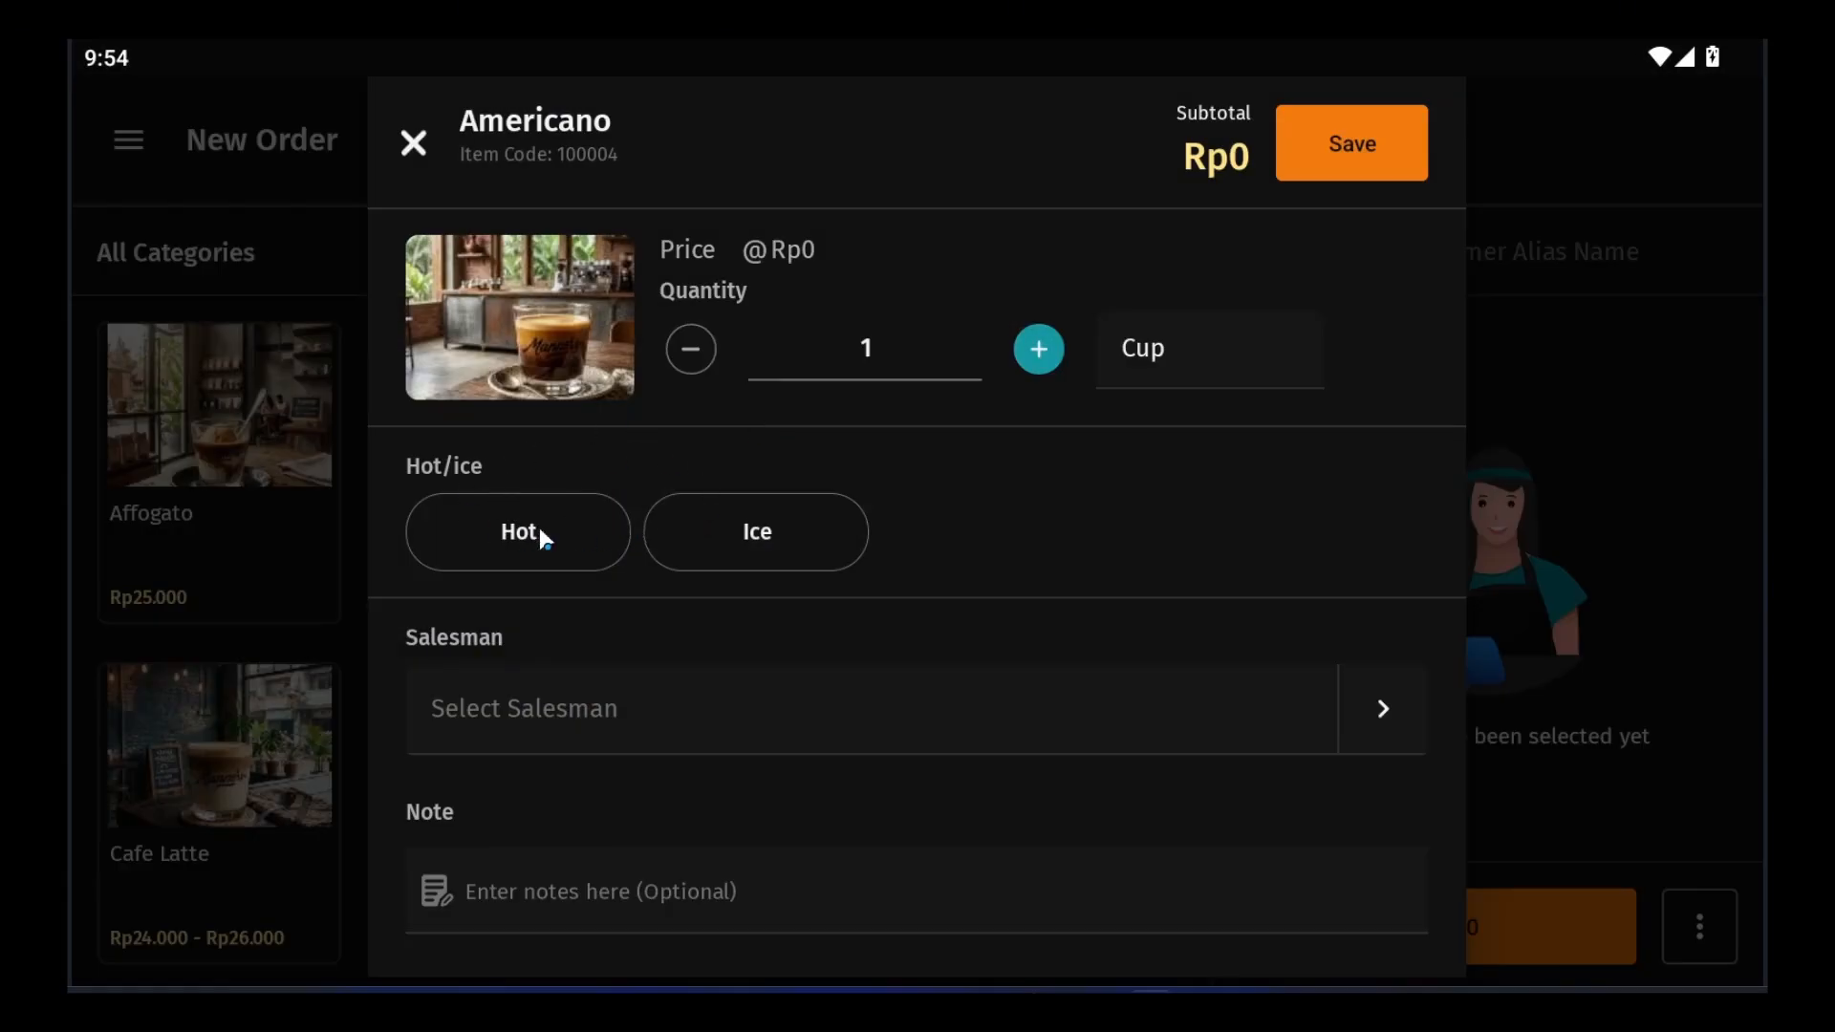
click(707, 532)
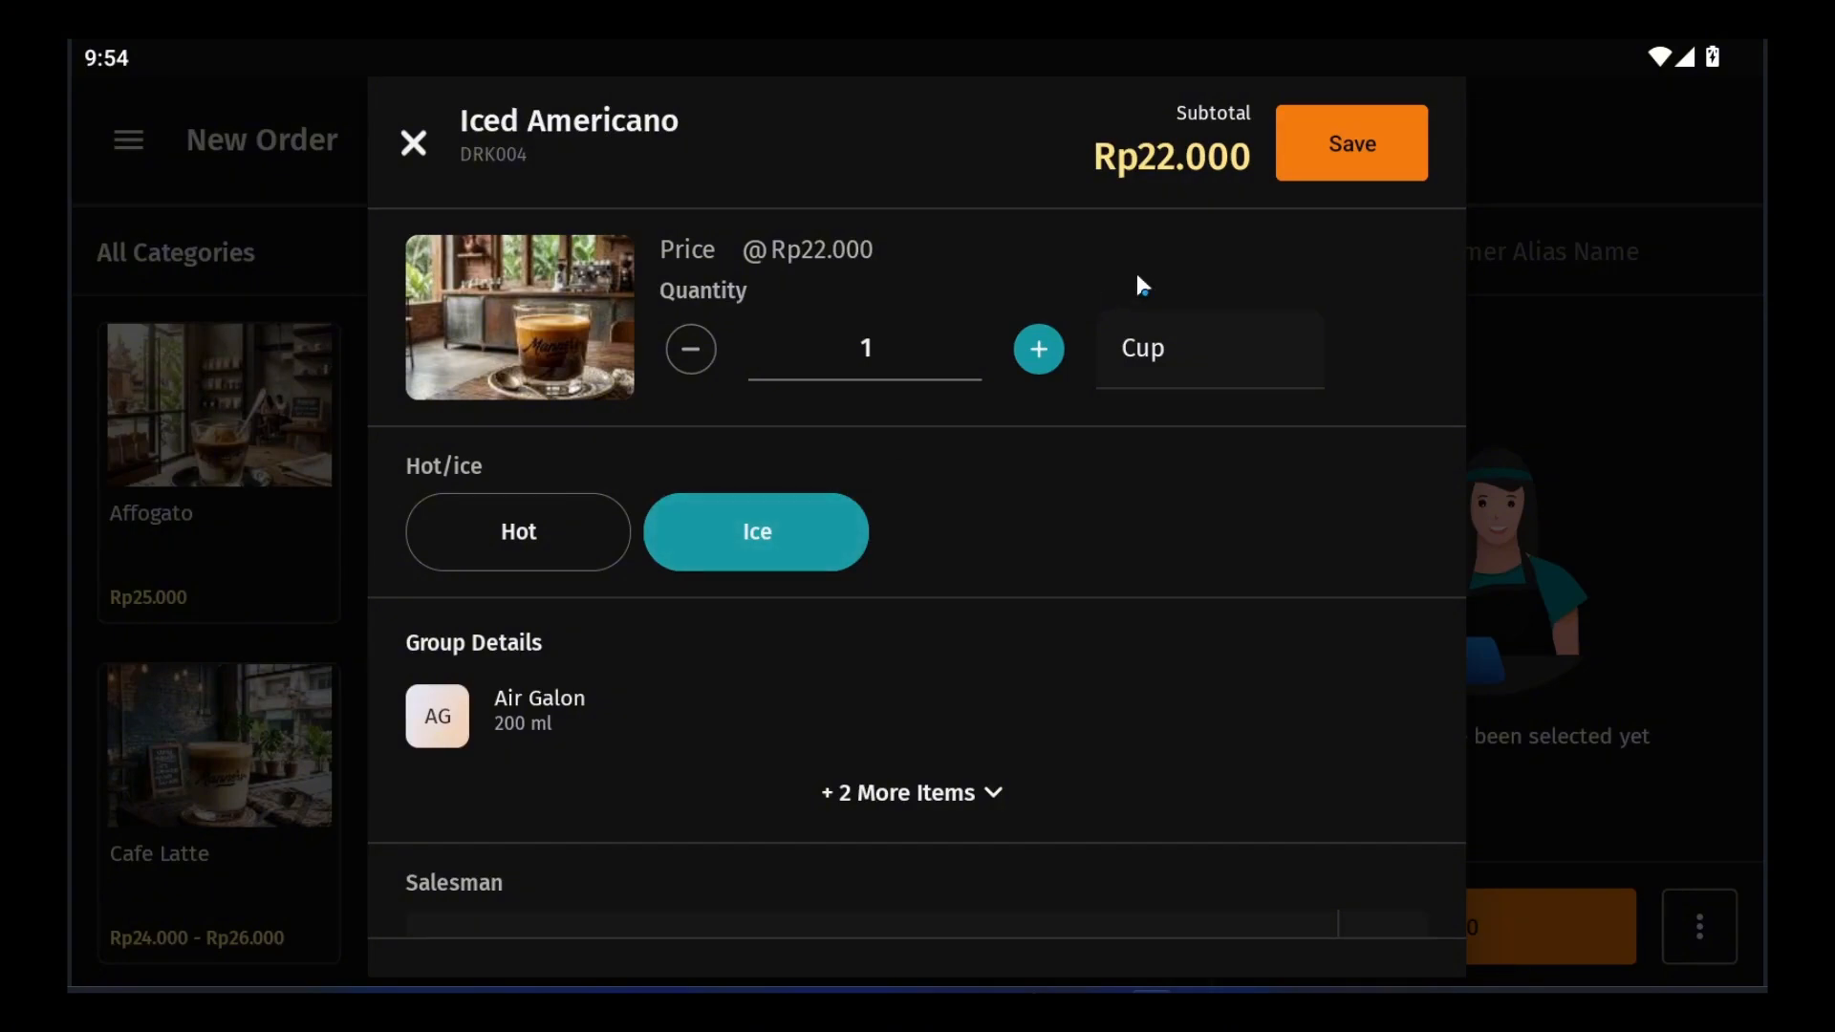
click(1369, 153)
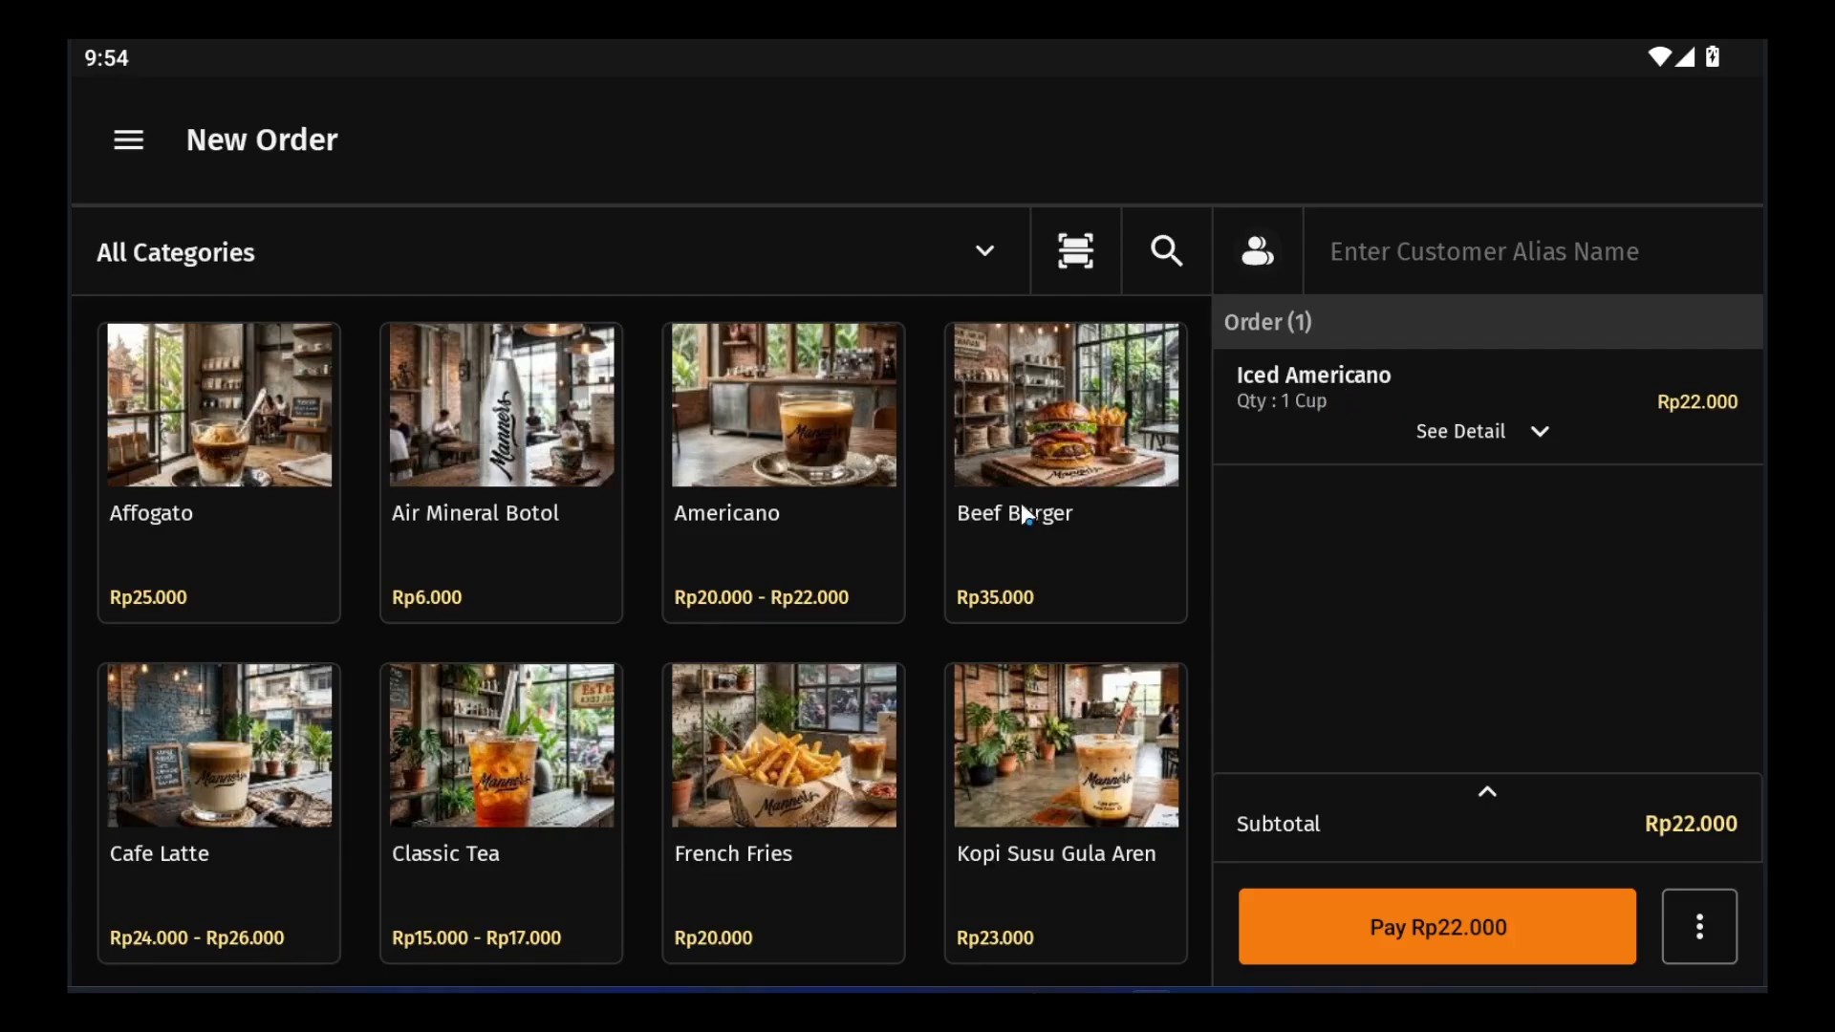
click(833, 448)
click(510, 531)
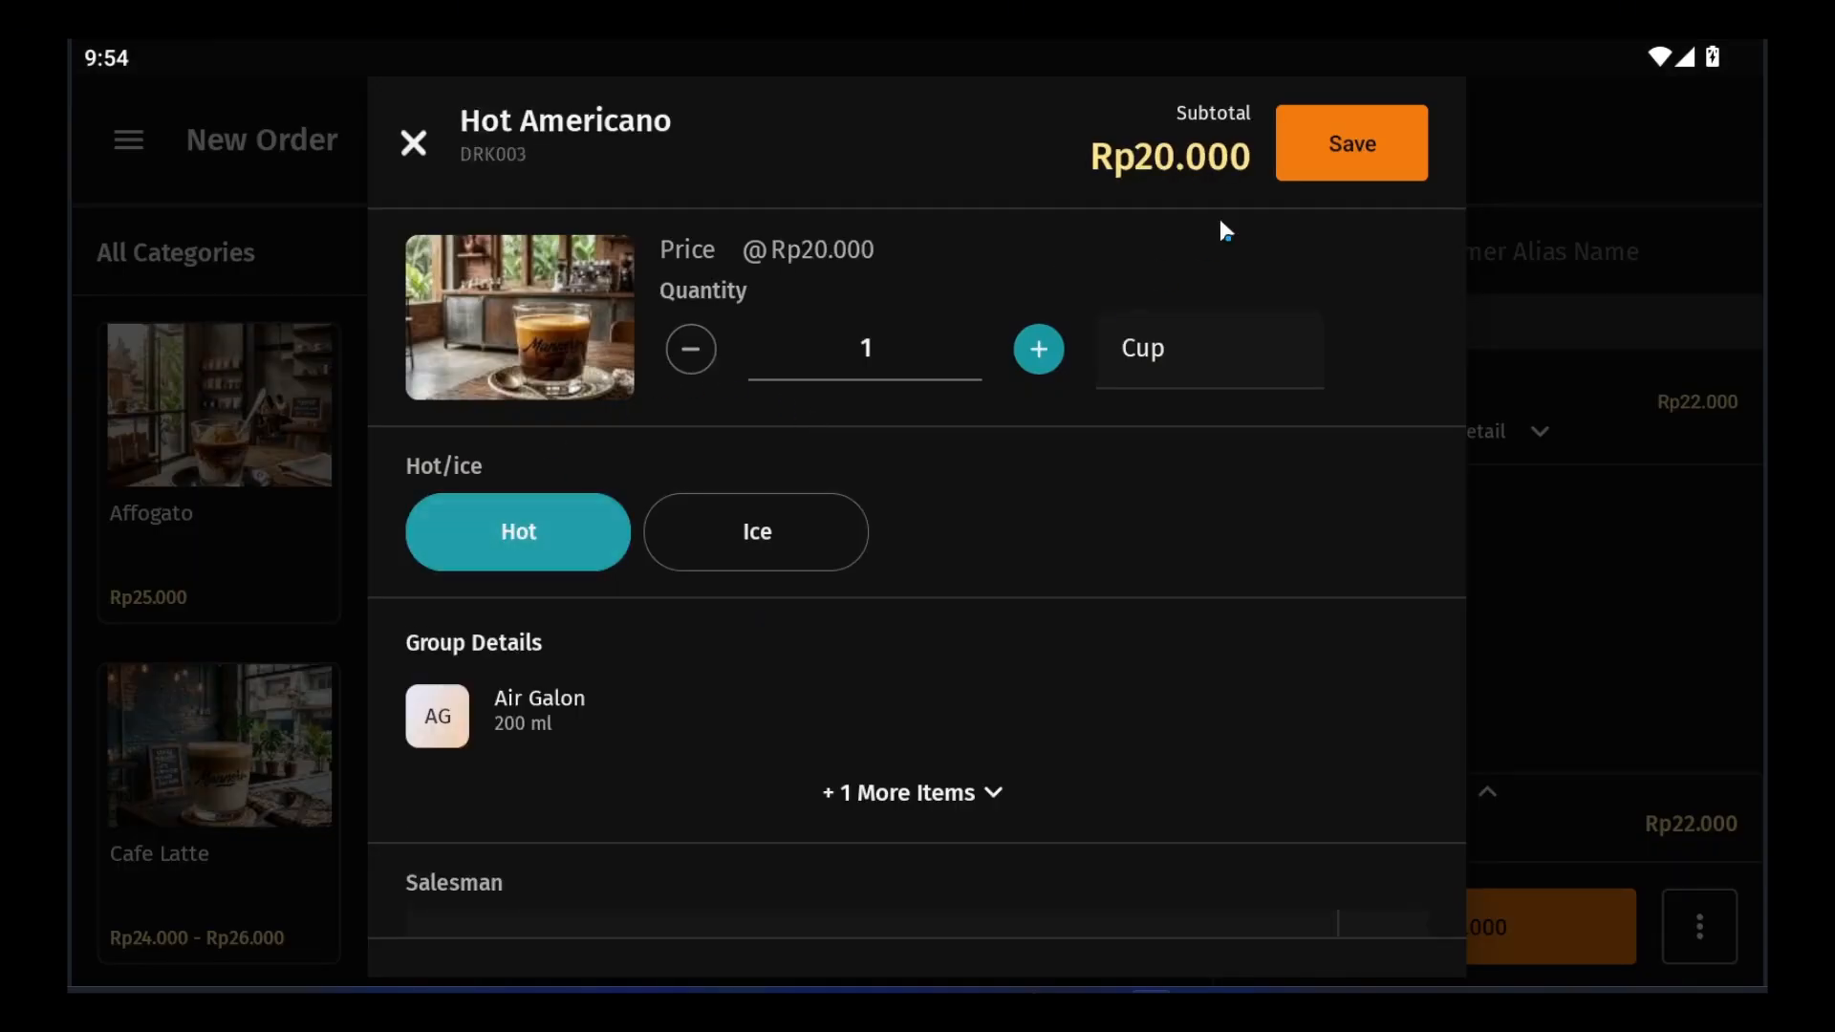
click(1291, 159)
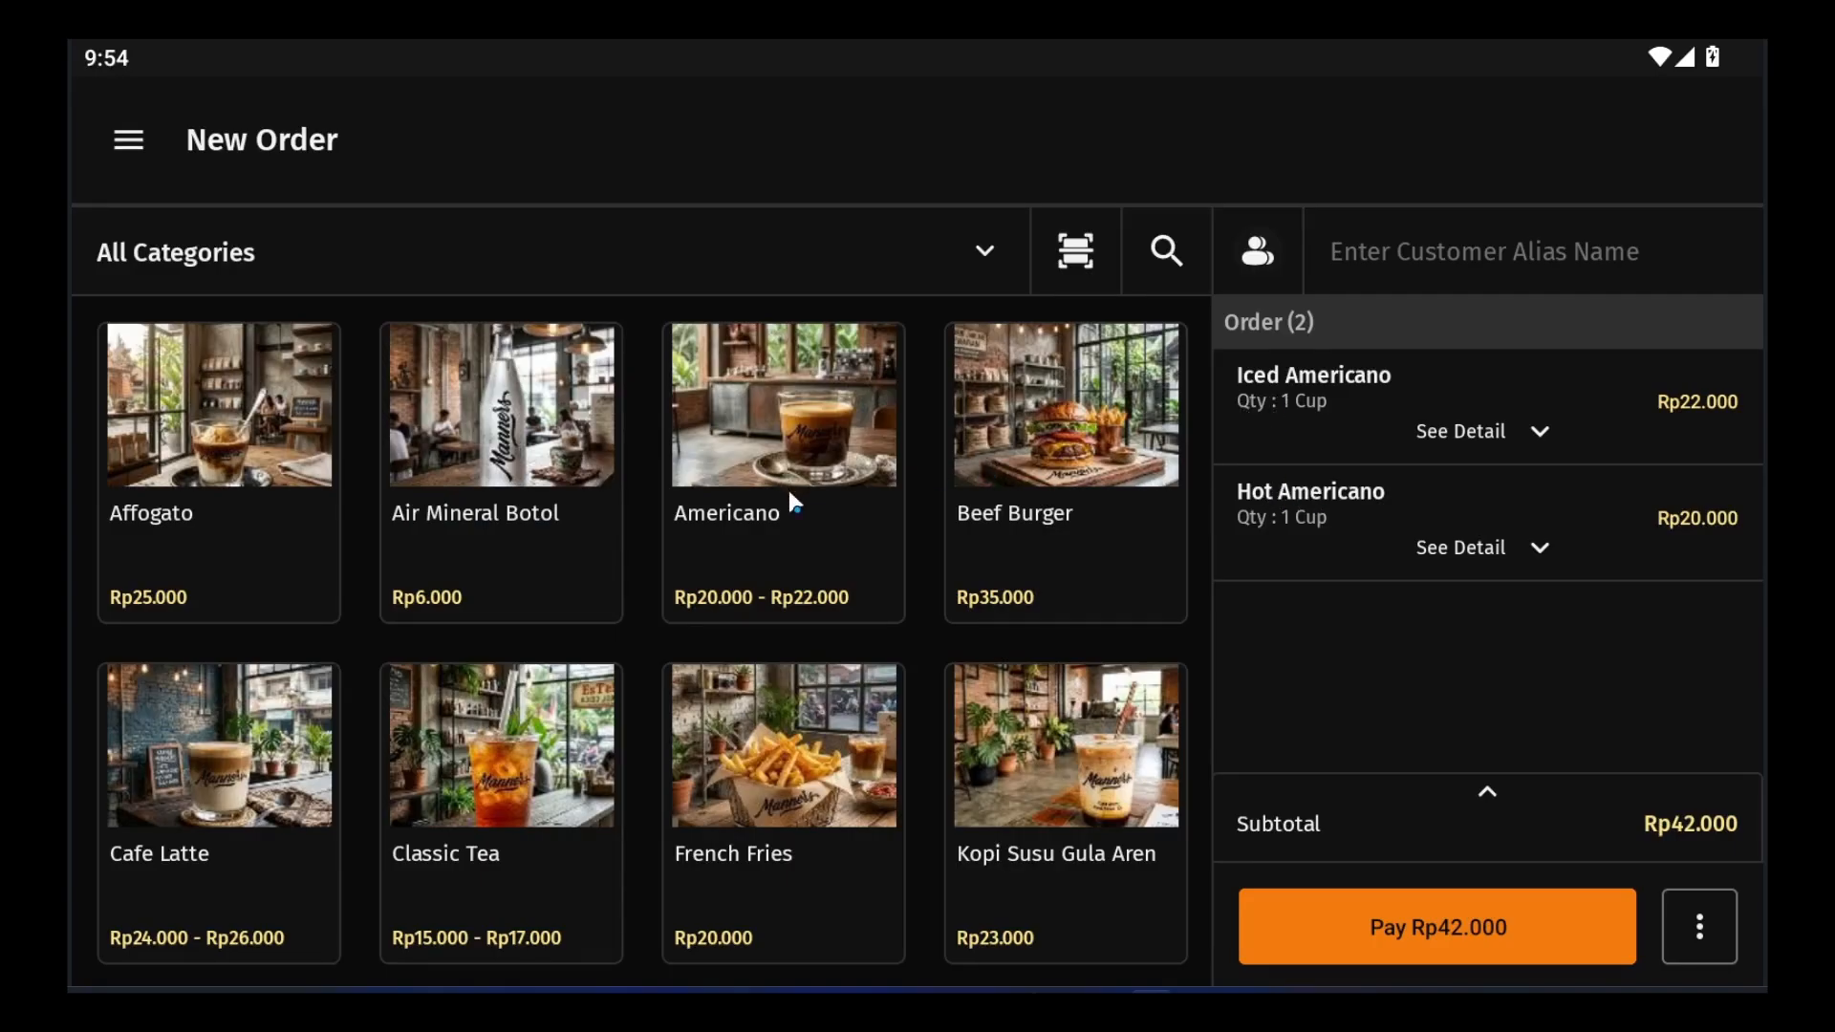
Add one Iced Cafe Latte and one Hot Cafe Latte to the order using the Cafe Latte item's variants.
scroll(789, 486, down, 3)
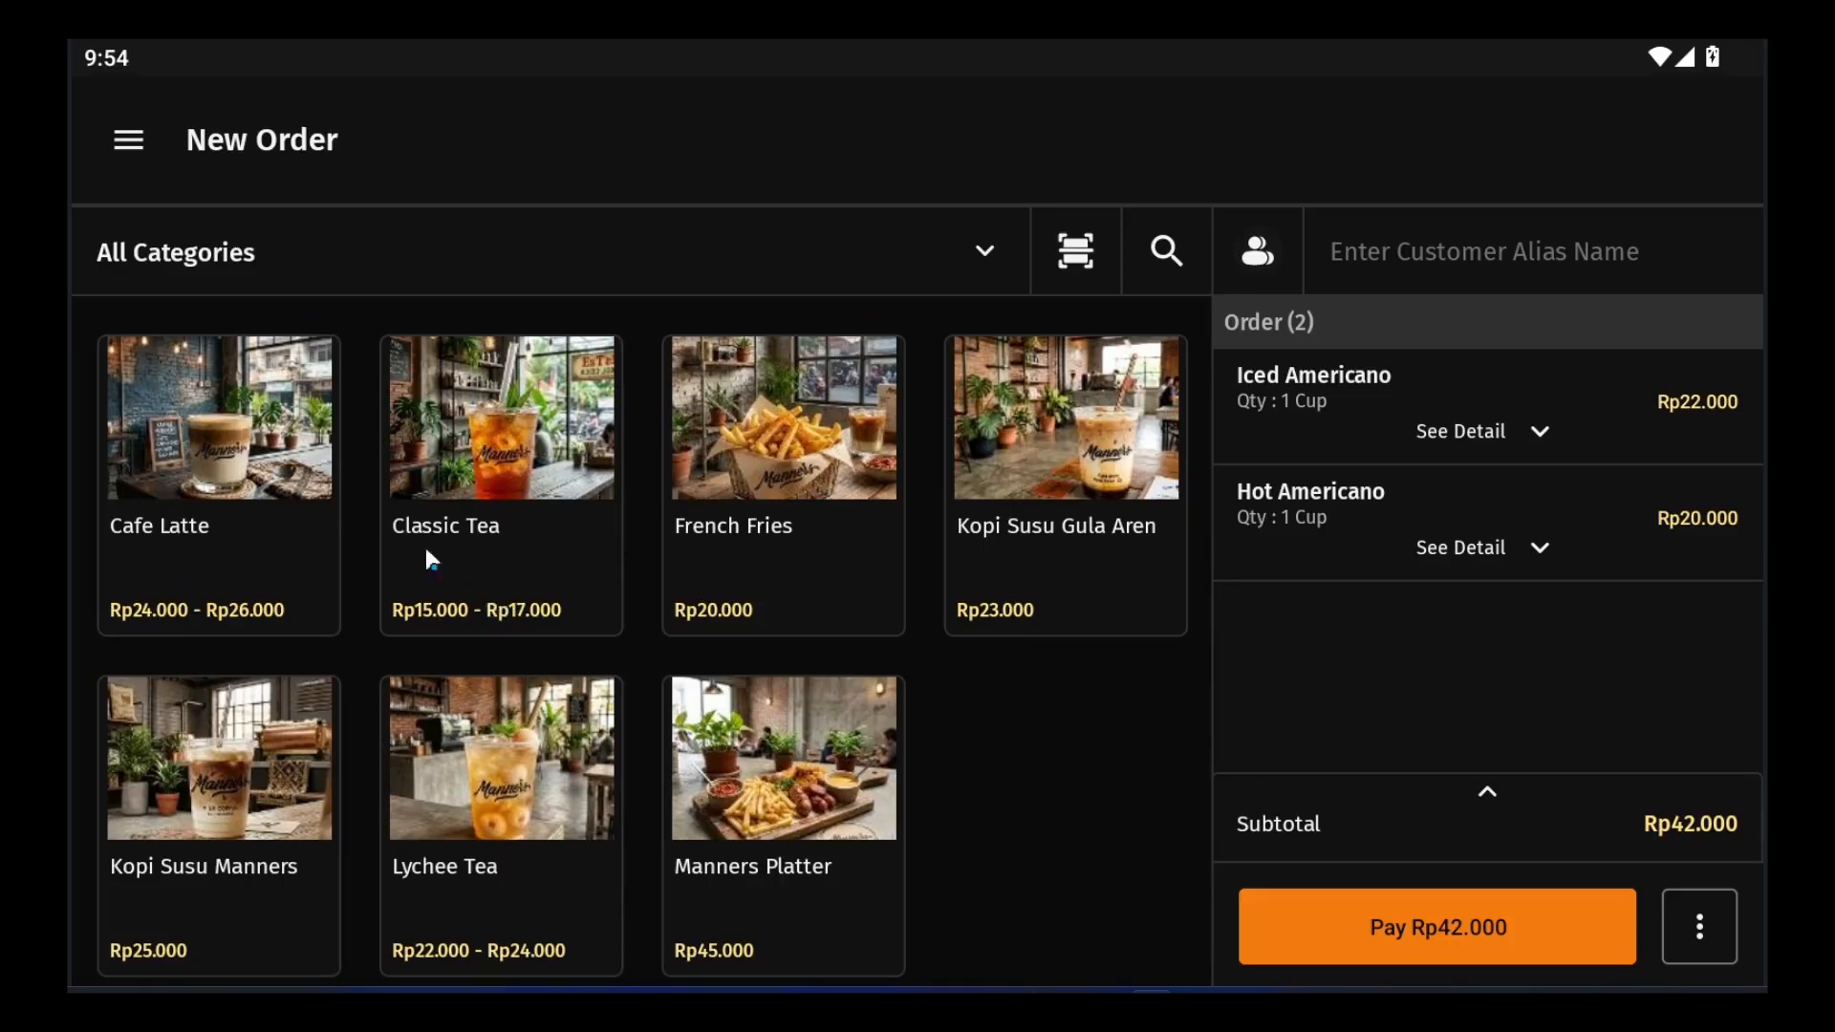
click(237, 434)
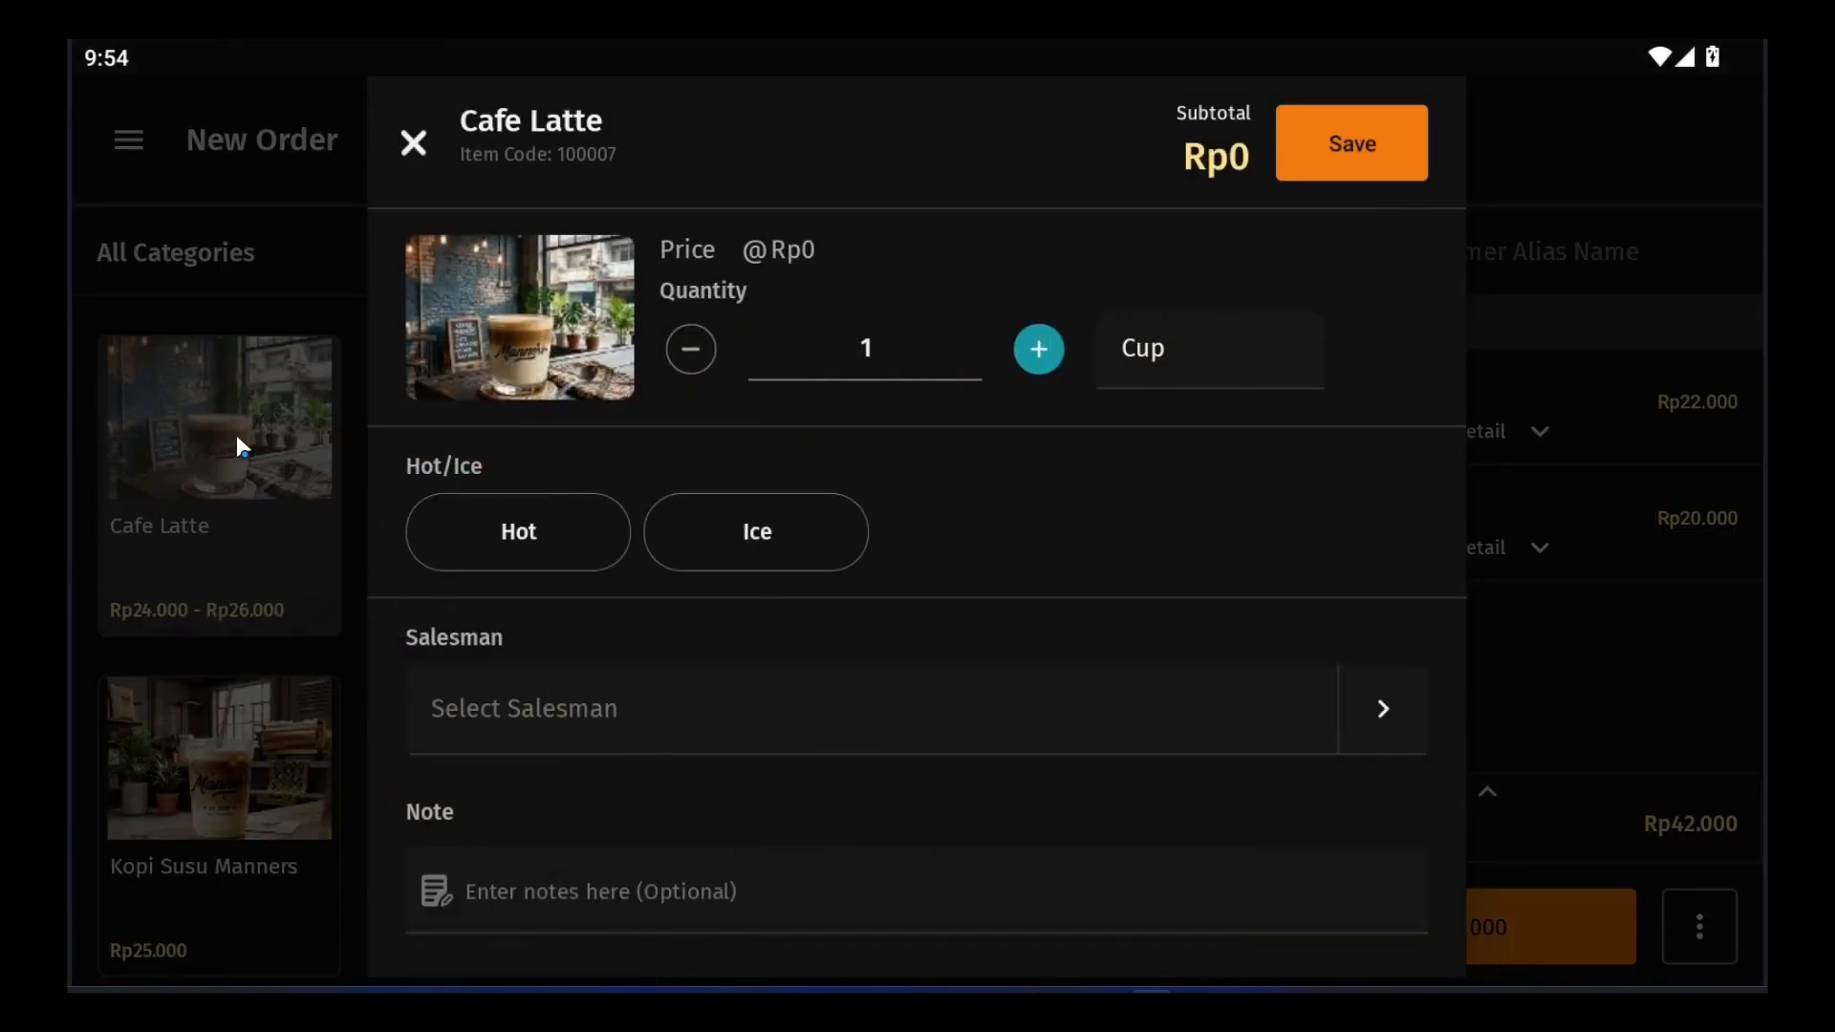
click(672, 536)
click(1278, 170)
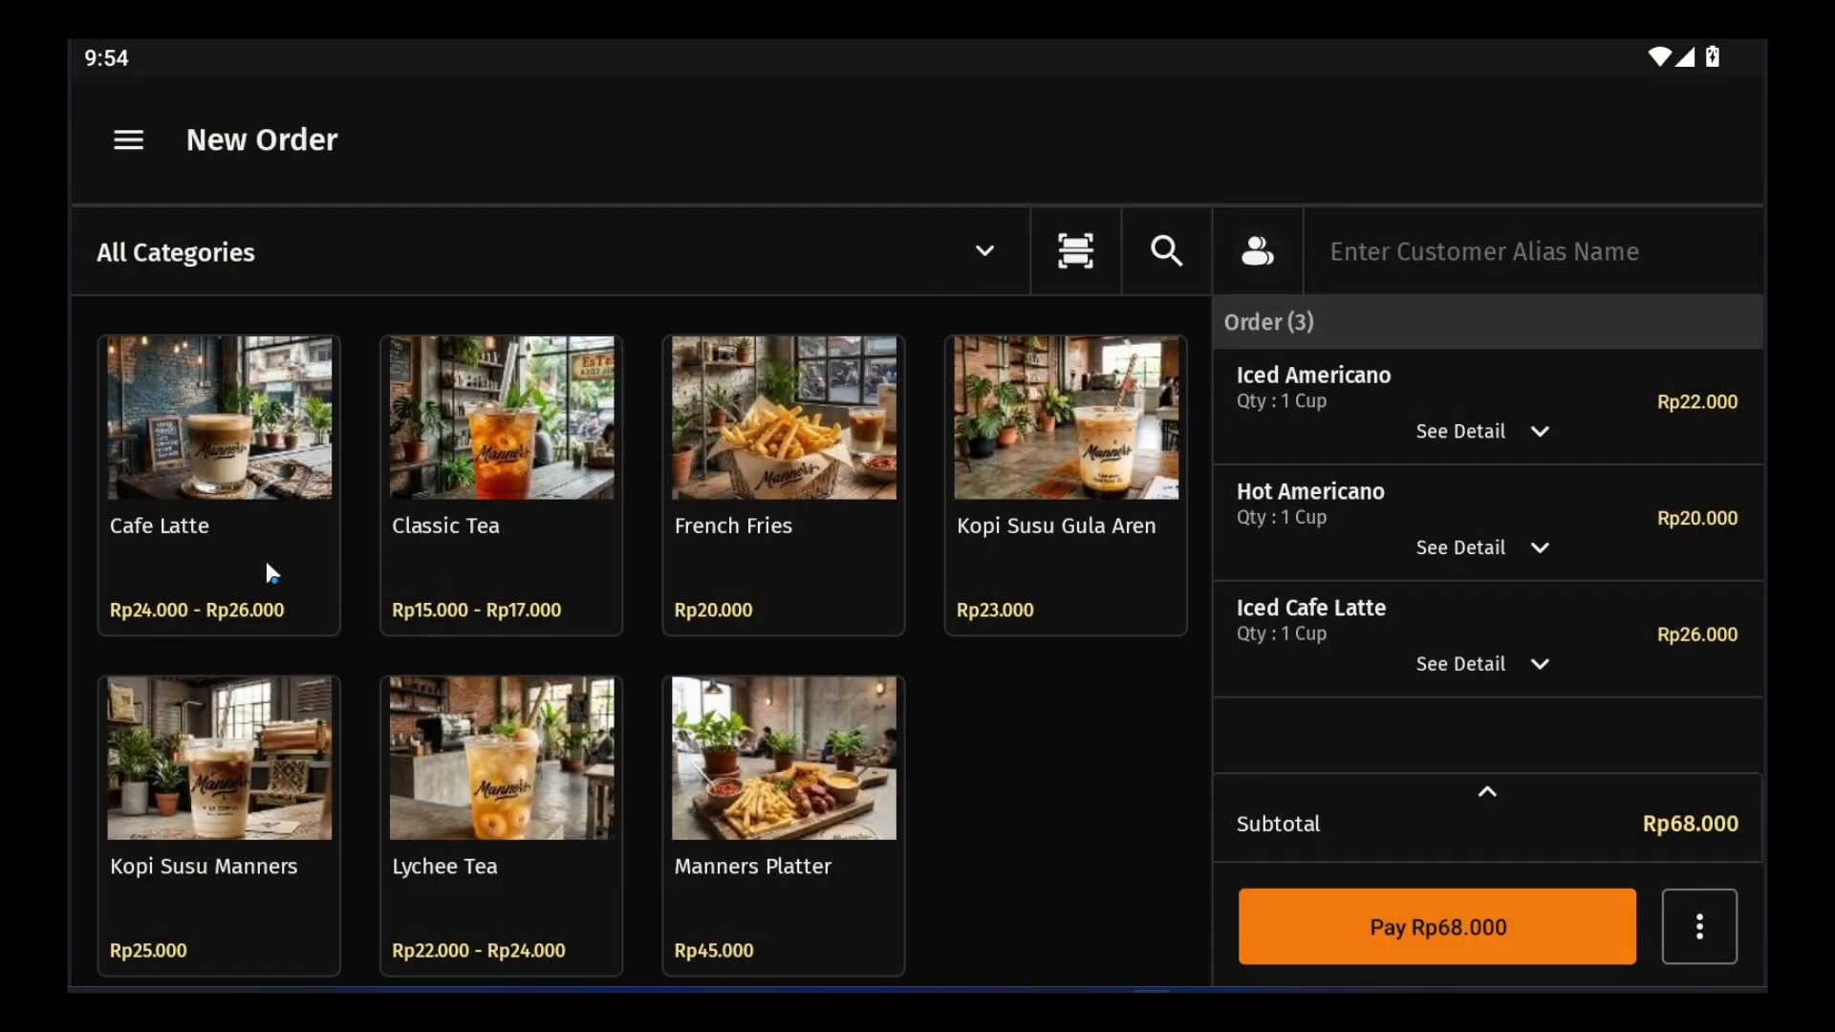
click(198, 509)
click(507, 531)
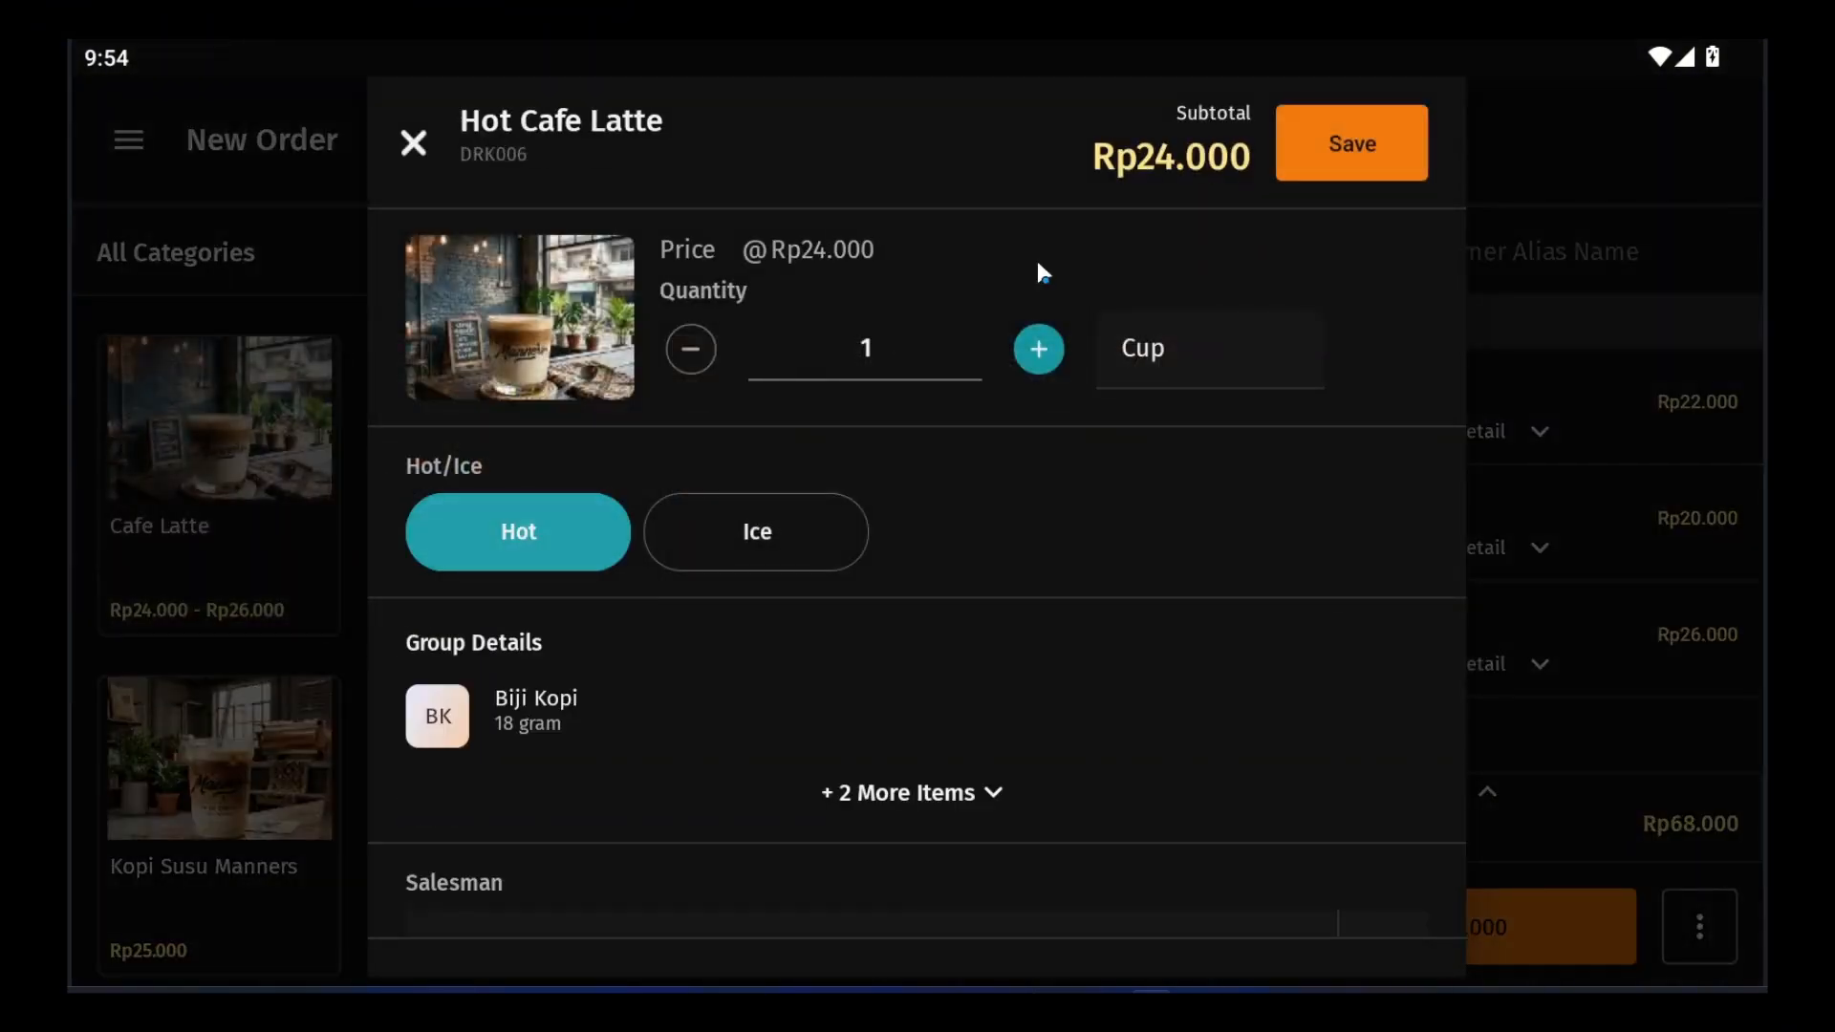
click(1350, 161)
scroll(1390, 495, down, 2)
scroll(1388, 489, up, 2)
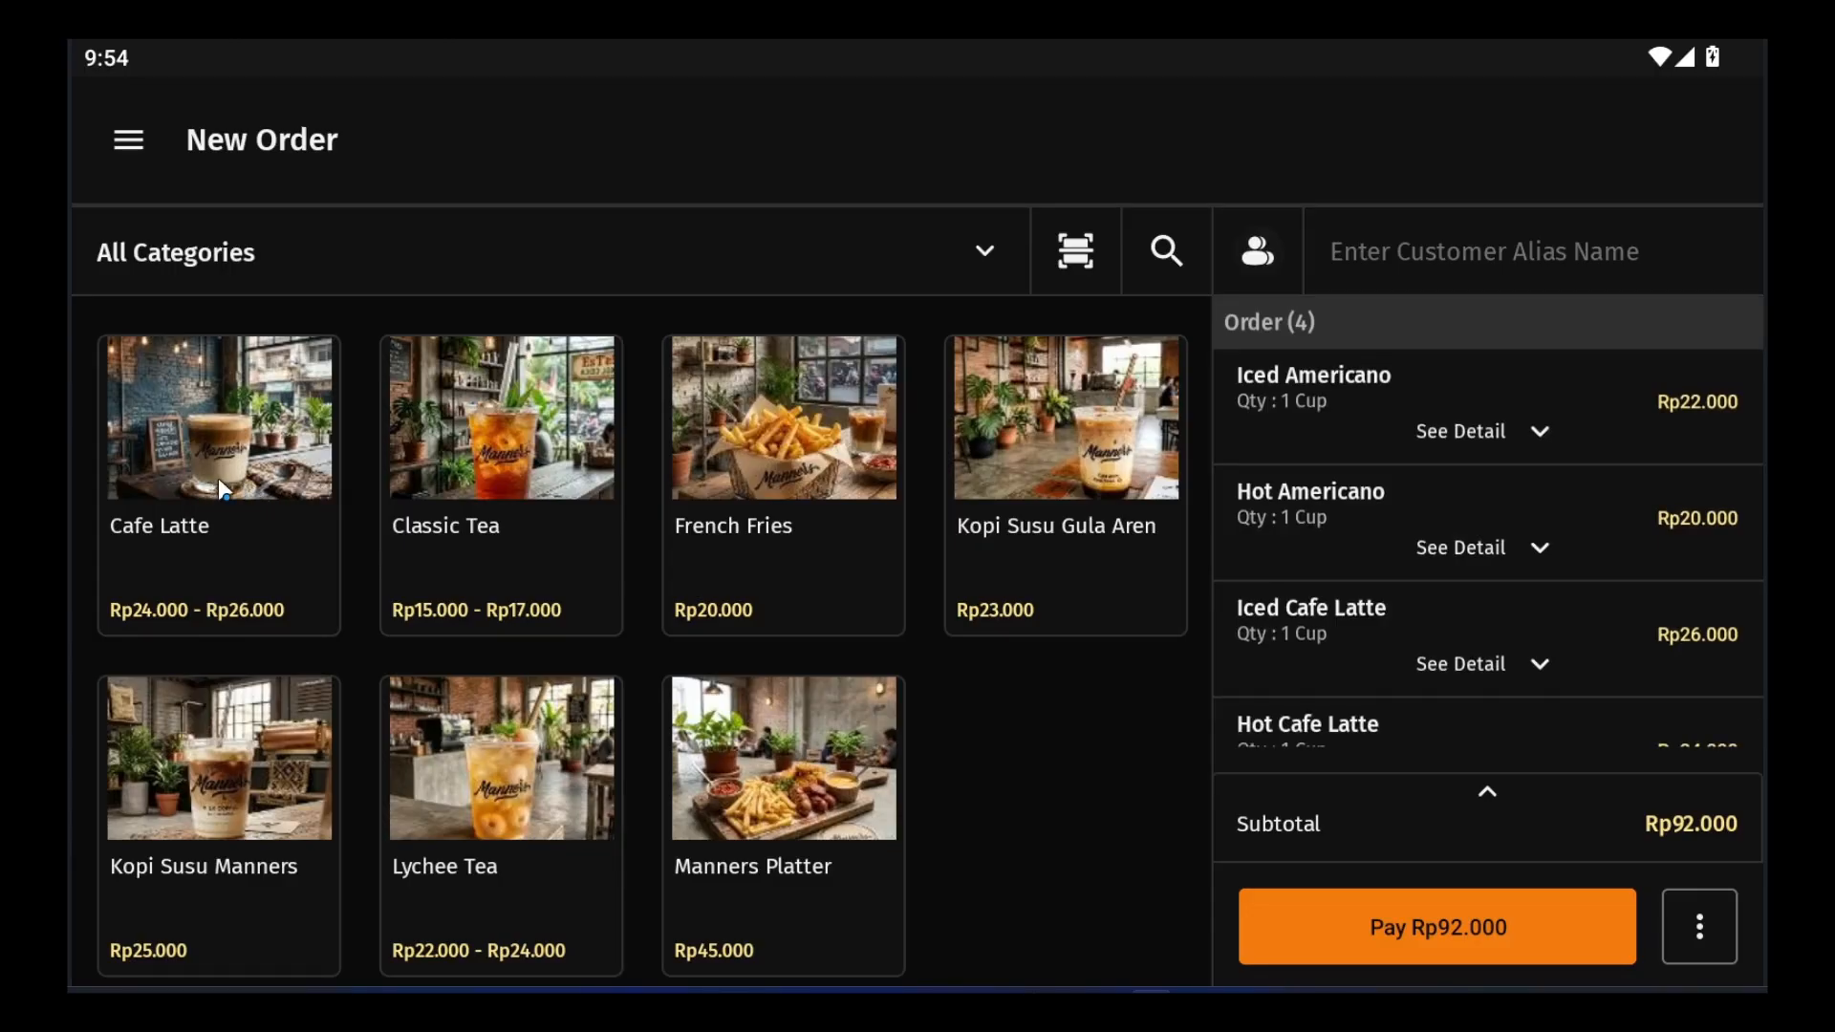
scroll(258, 522, up, 3)
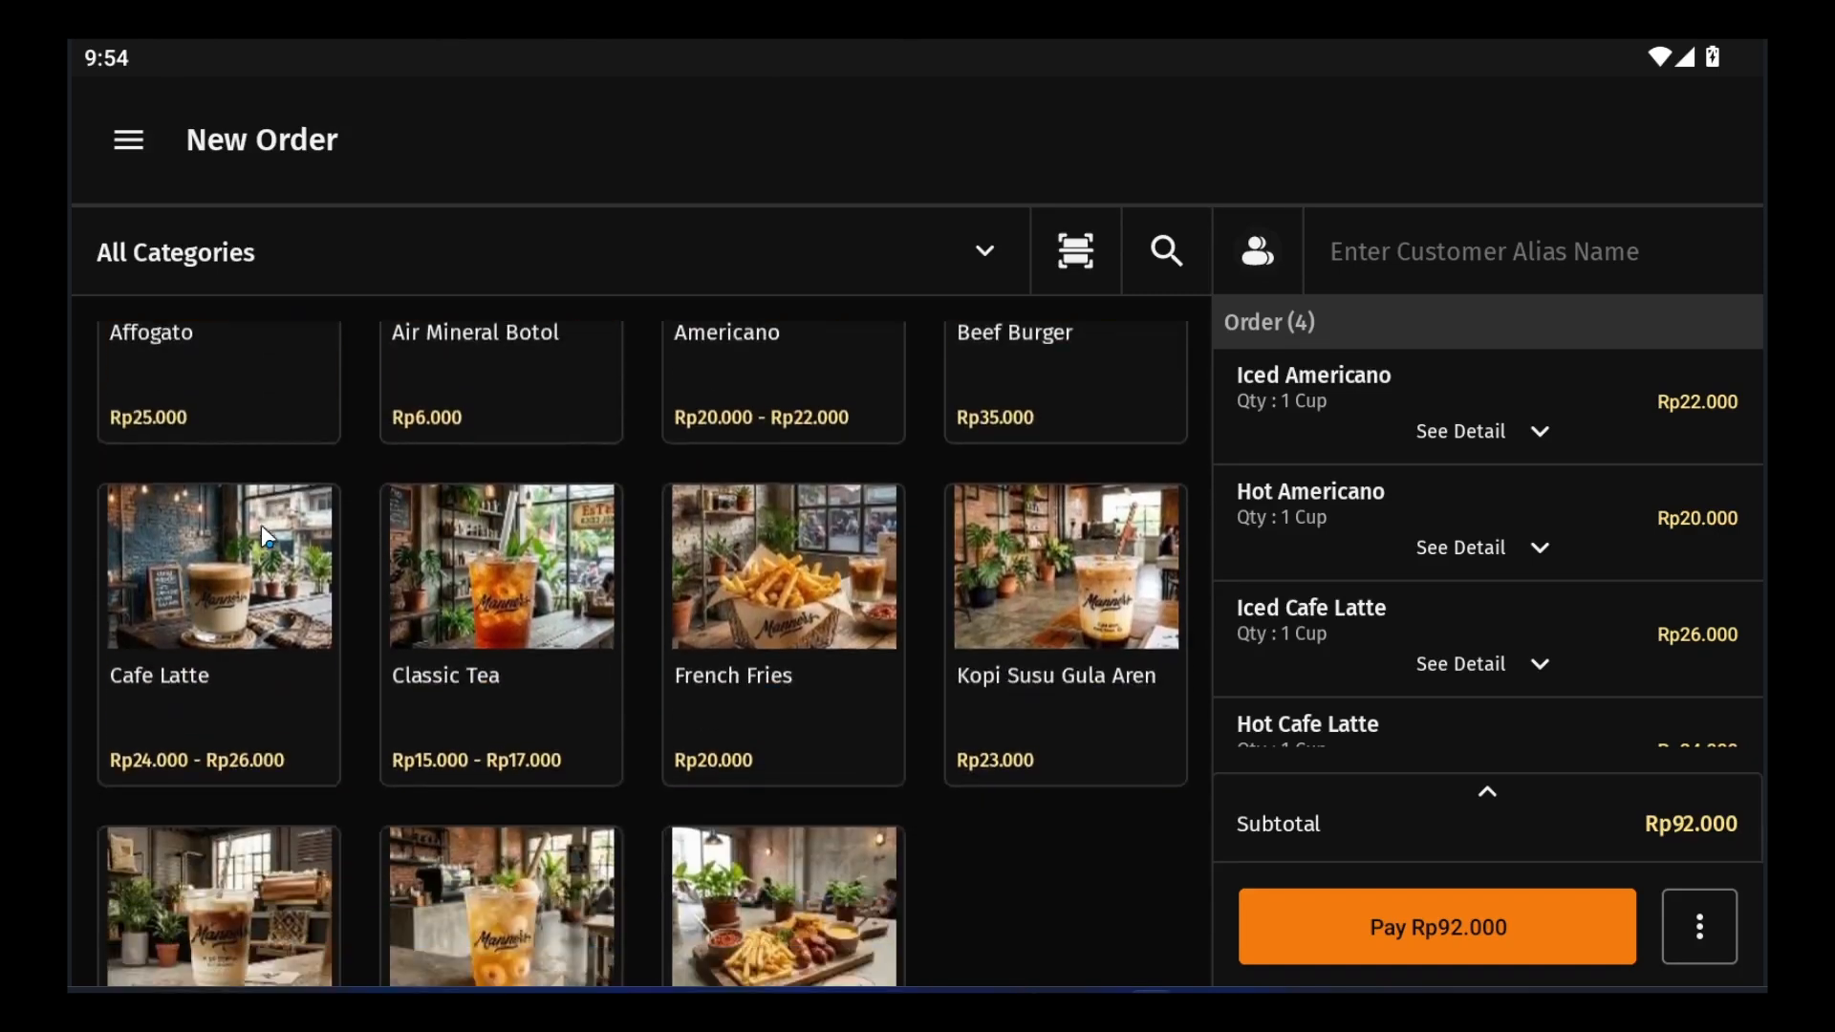
Review the item categories available for filtering the New Order catalogue, keeping All Categories.
scroll(261, 527, up, 1)
click(764, 273)
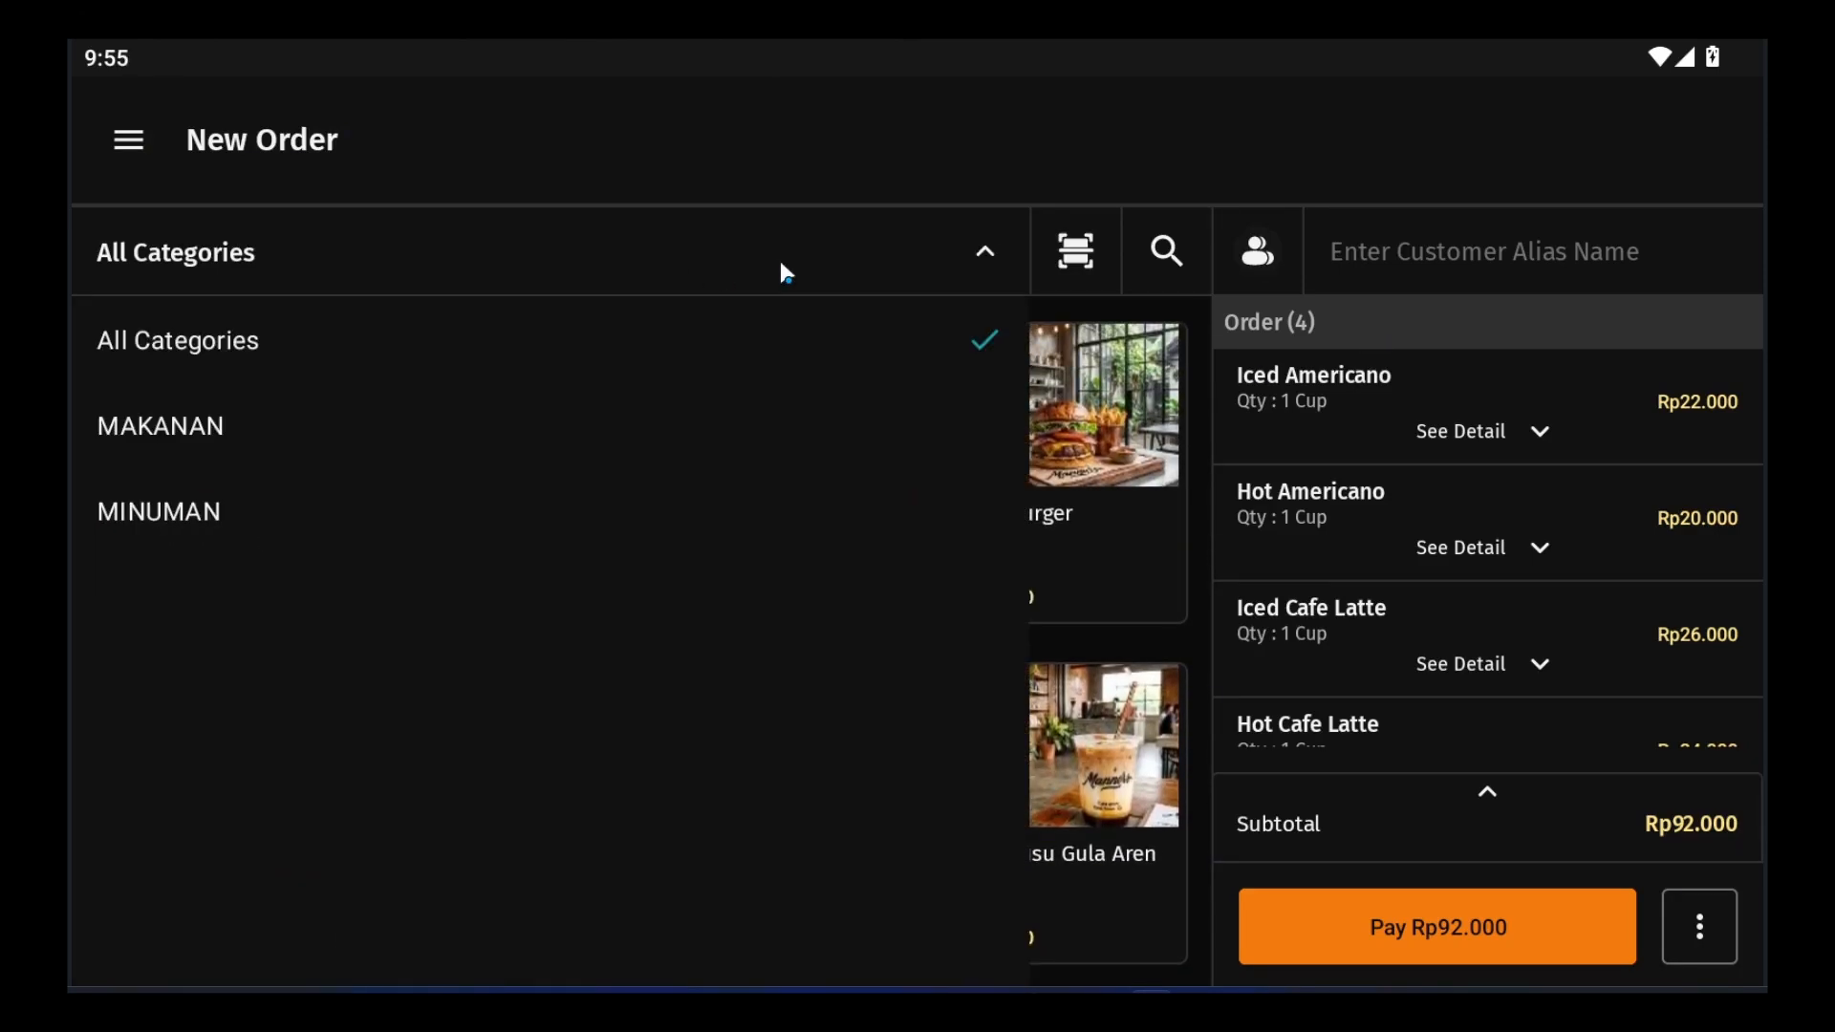
click(980, 256)
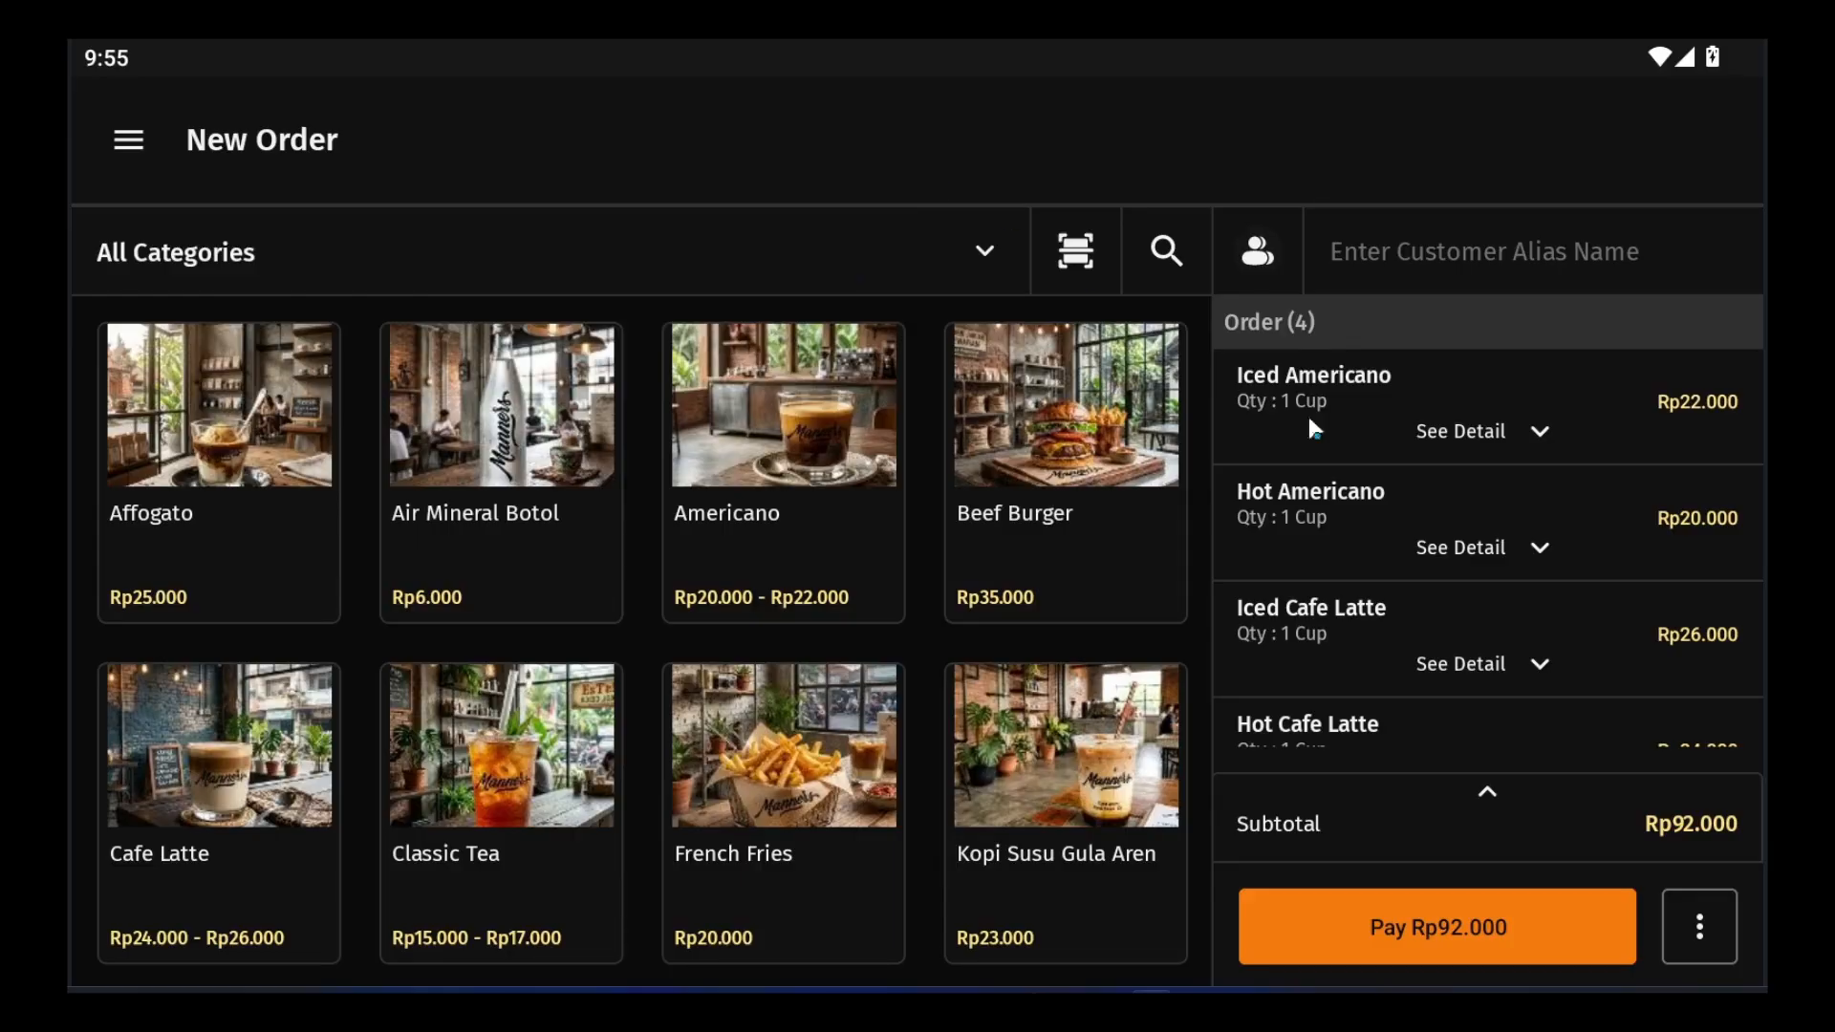
Remove the Iced Americano from the order and expand the ingredient details of the Iced Cafe Latte.
scroll(1476, 475, down, 1)
scroll(1495, 413, up, 1)
click(1430, 405)
click(1334, 473)
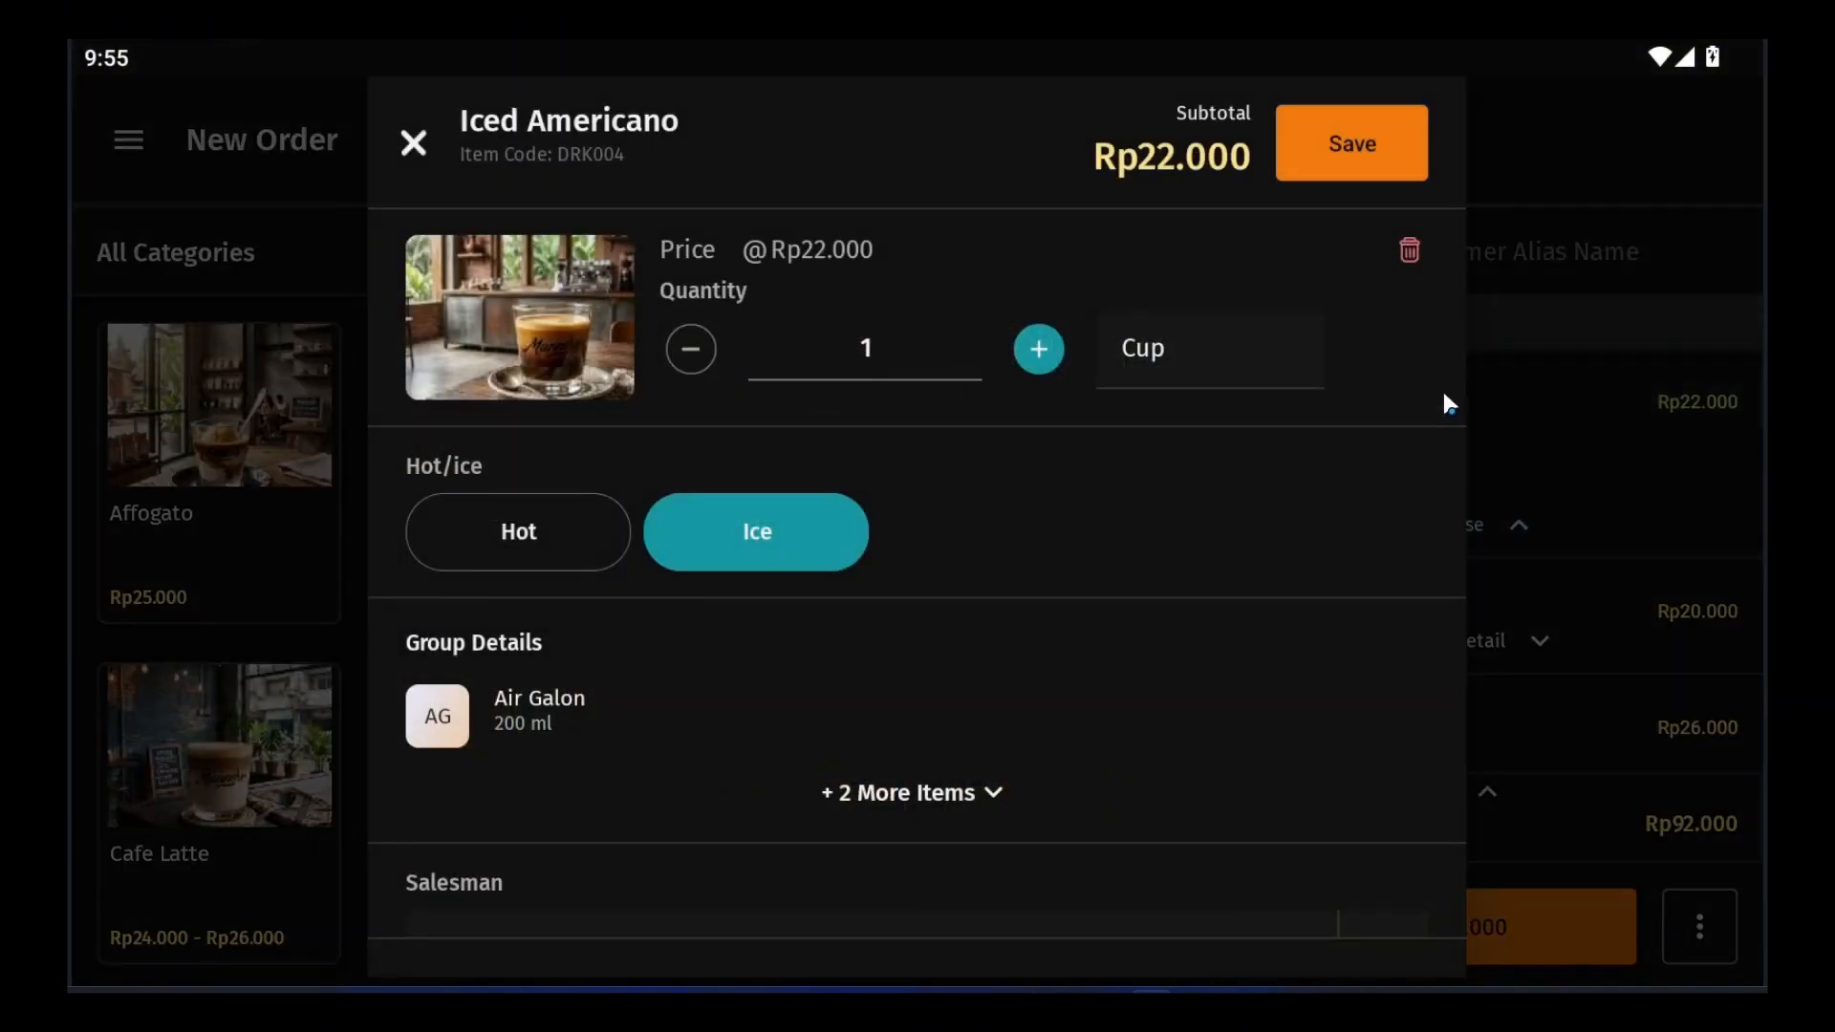
click(1412, 252)
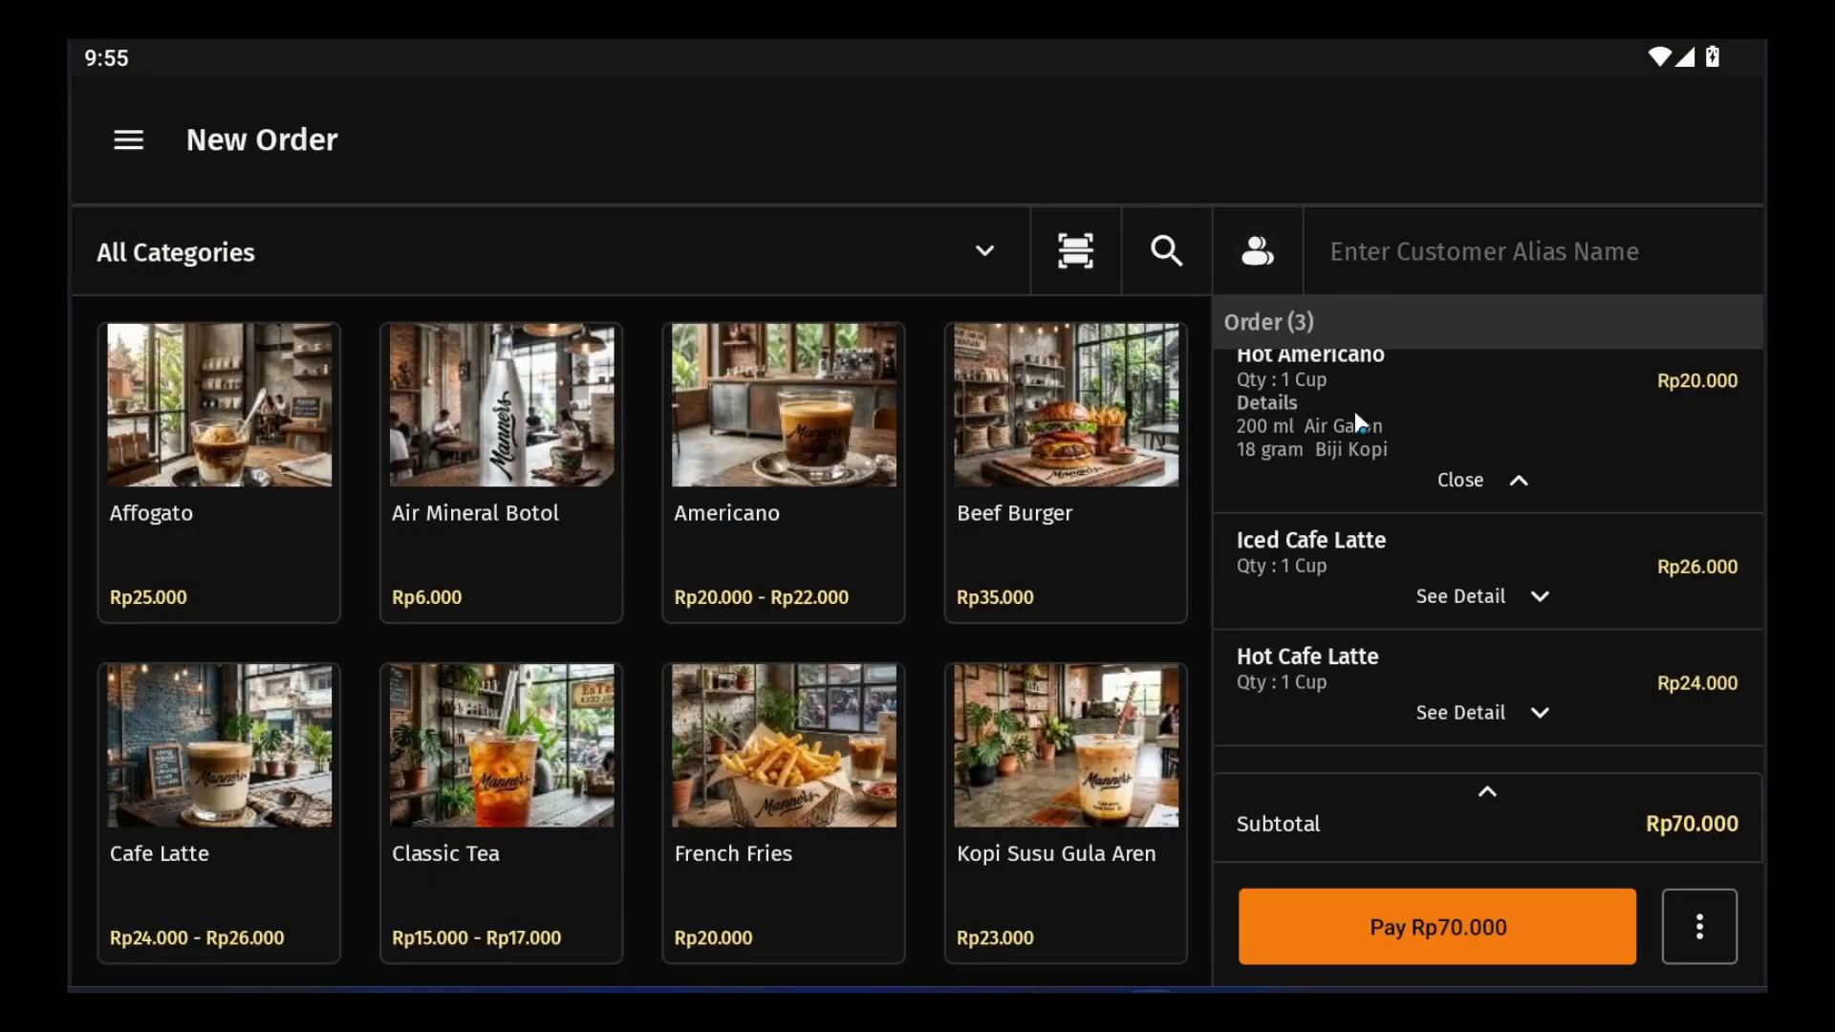
scroll(1345, 415, up, 1)
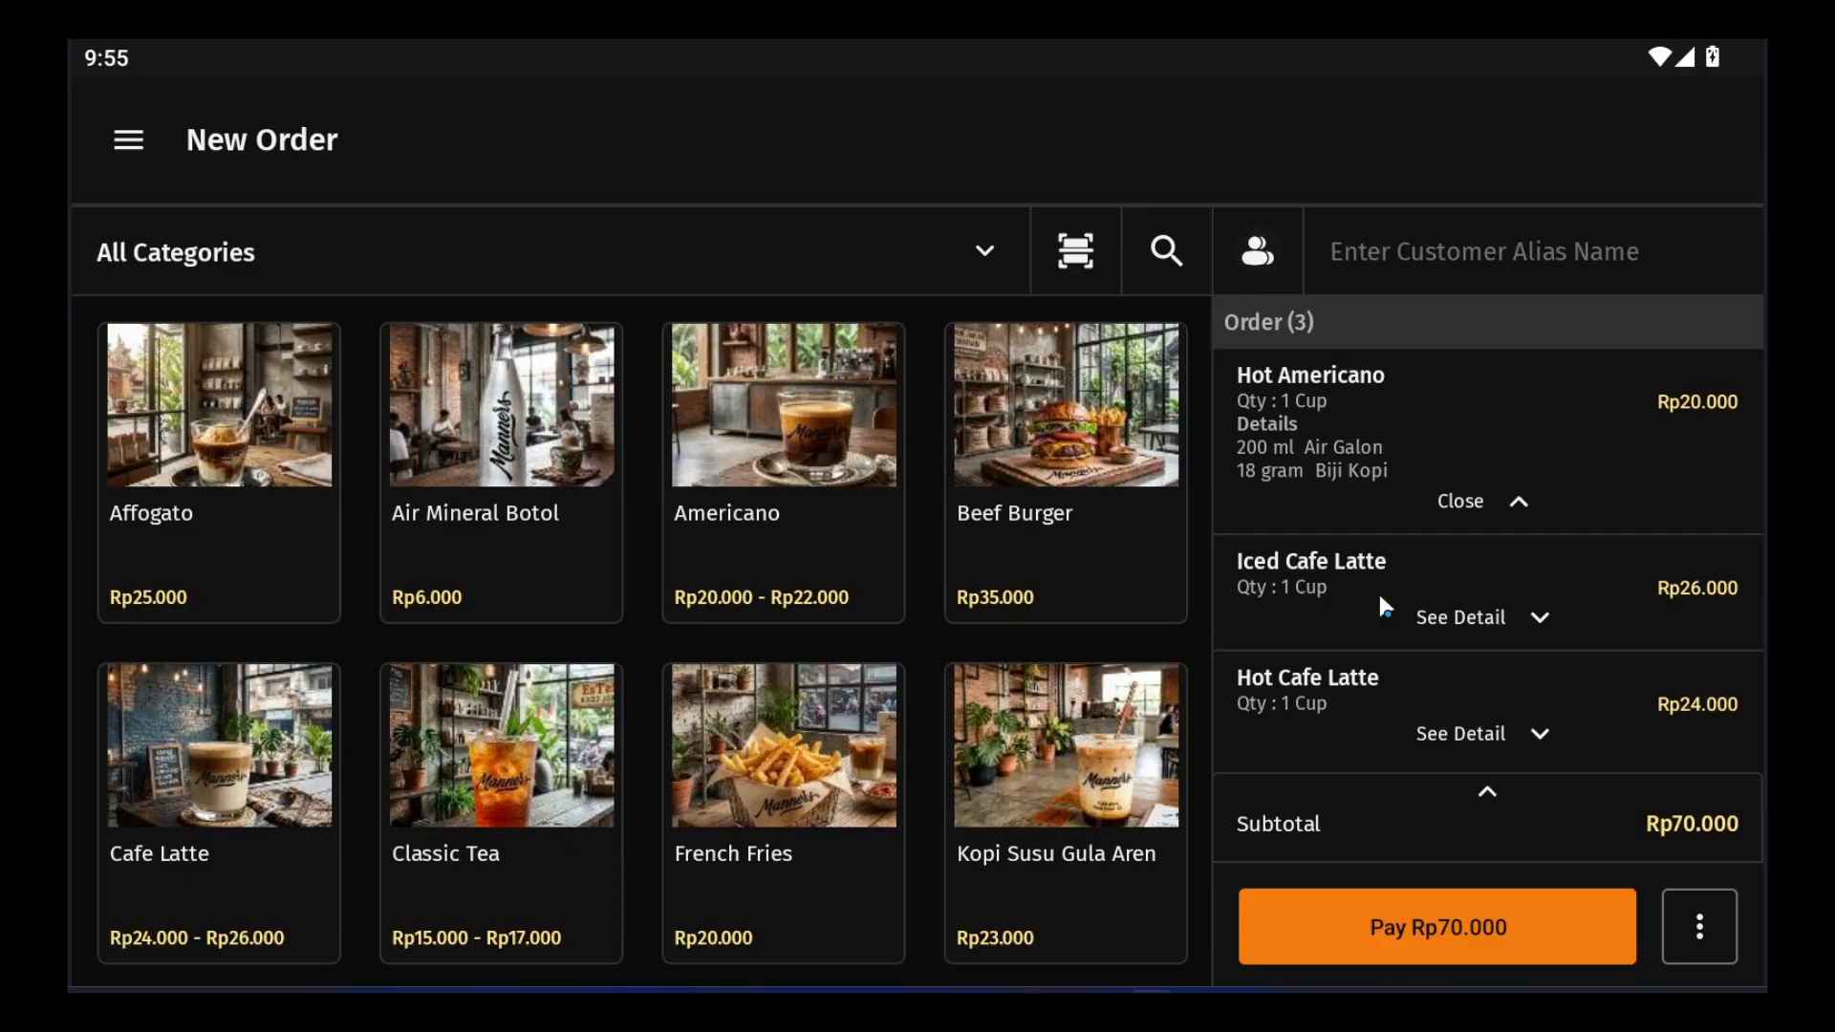
click(1511, 621)
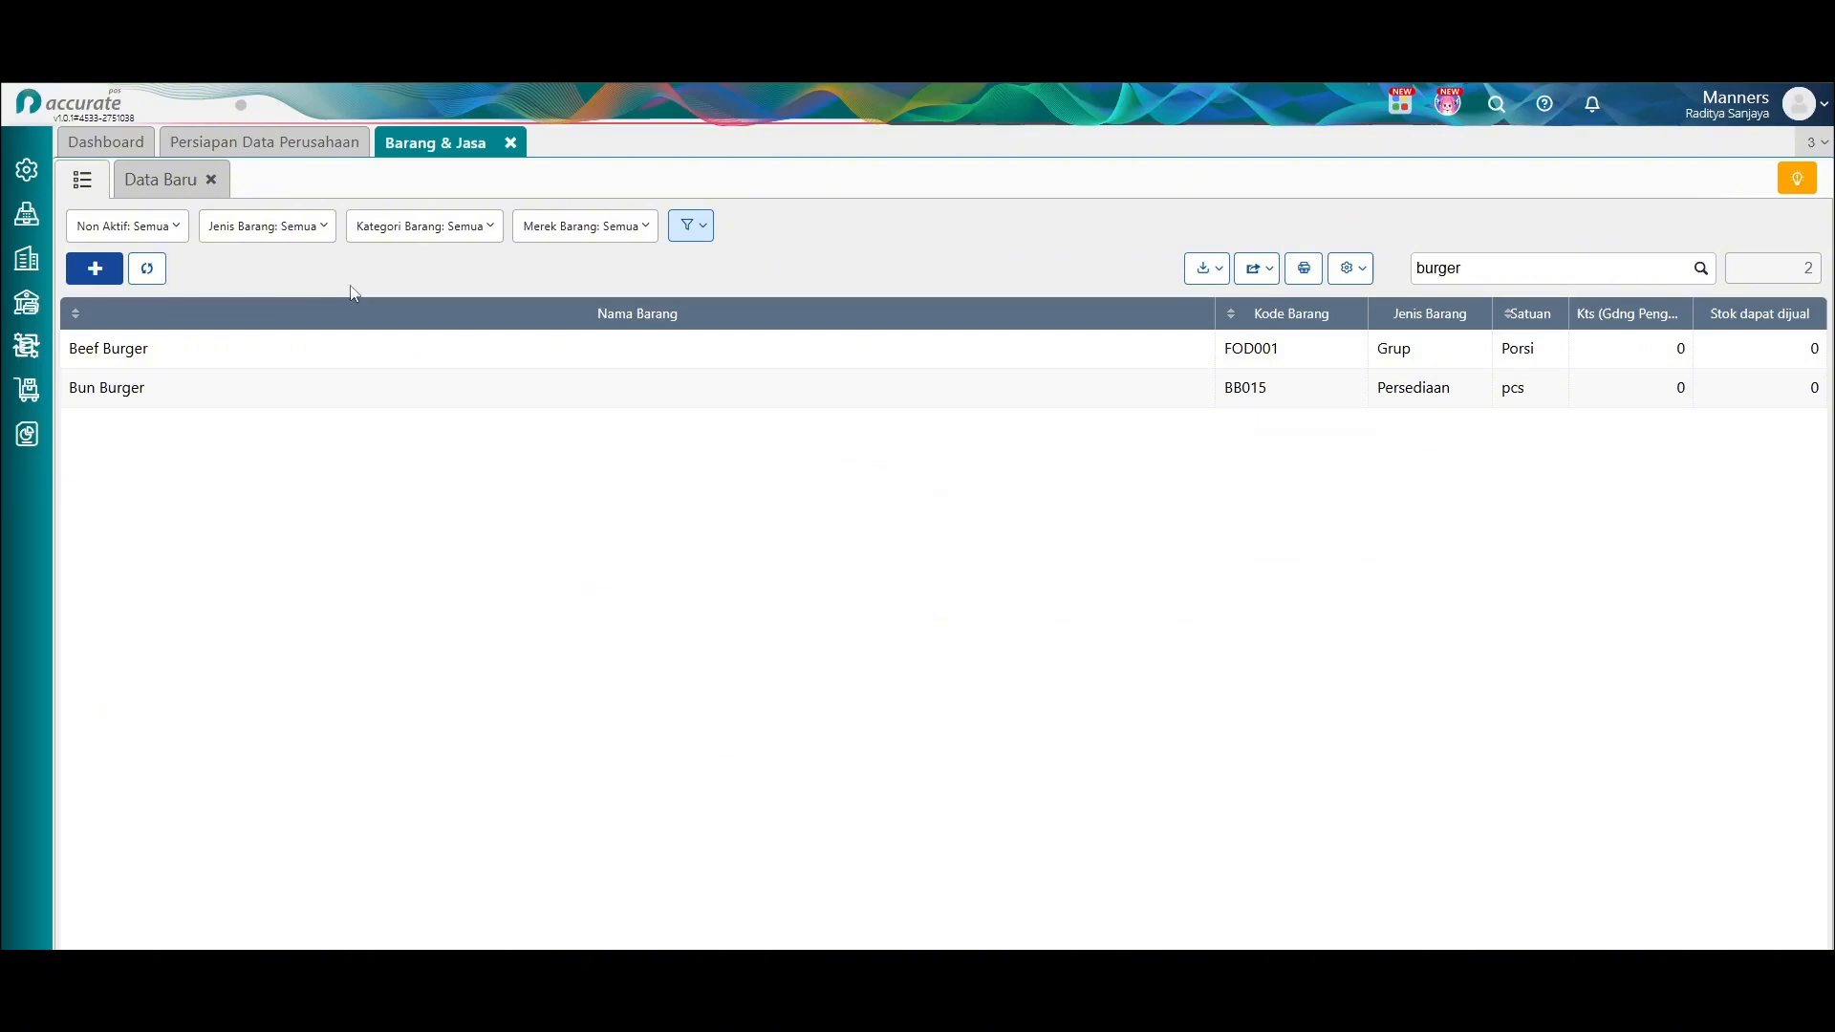
In Accurate's Barang & Jasa list, filter Jenis Barang to Grup, clear the burger search text and refresh the list.
click(270, 230)
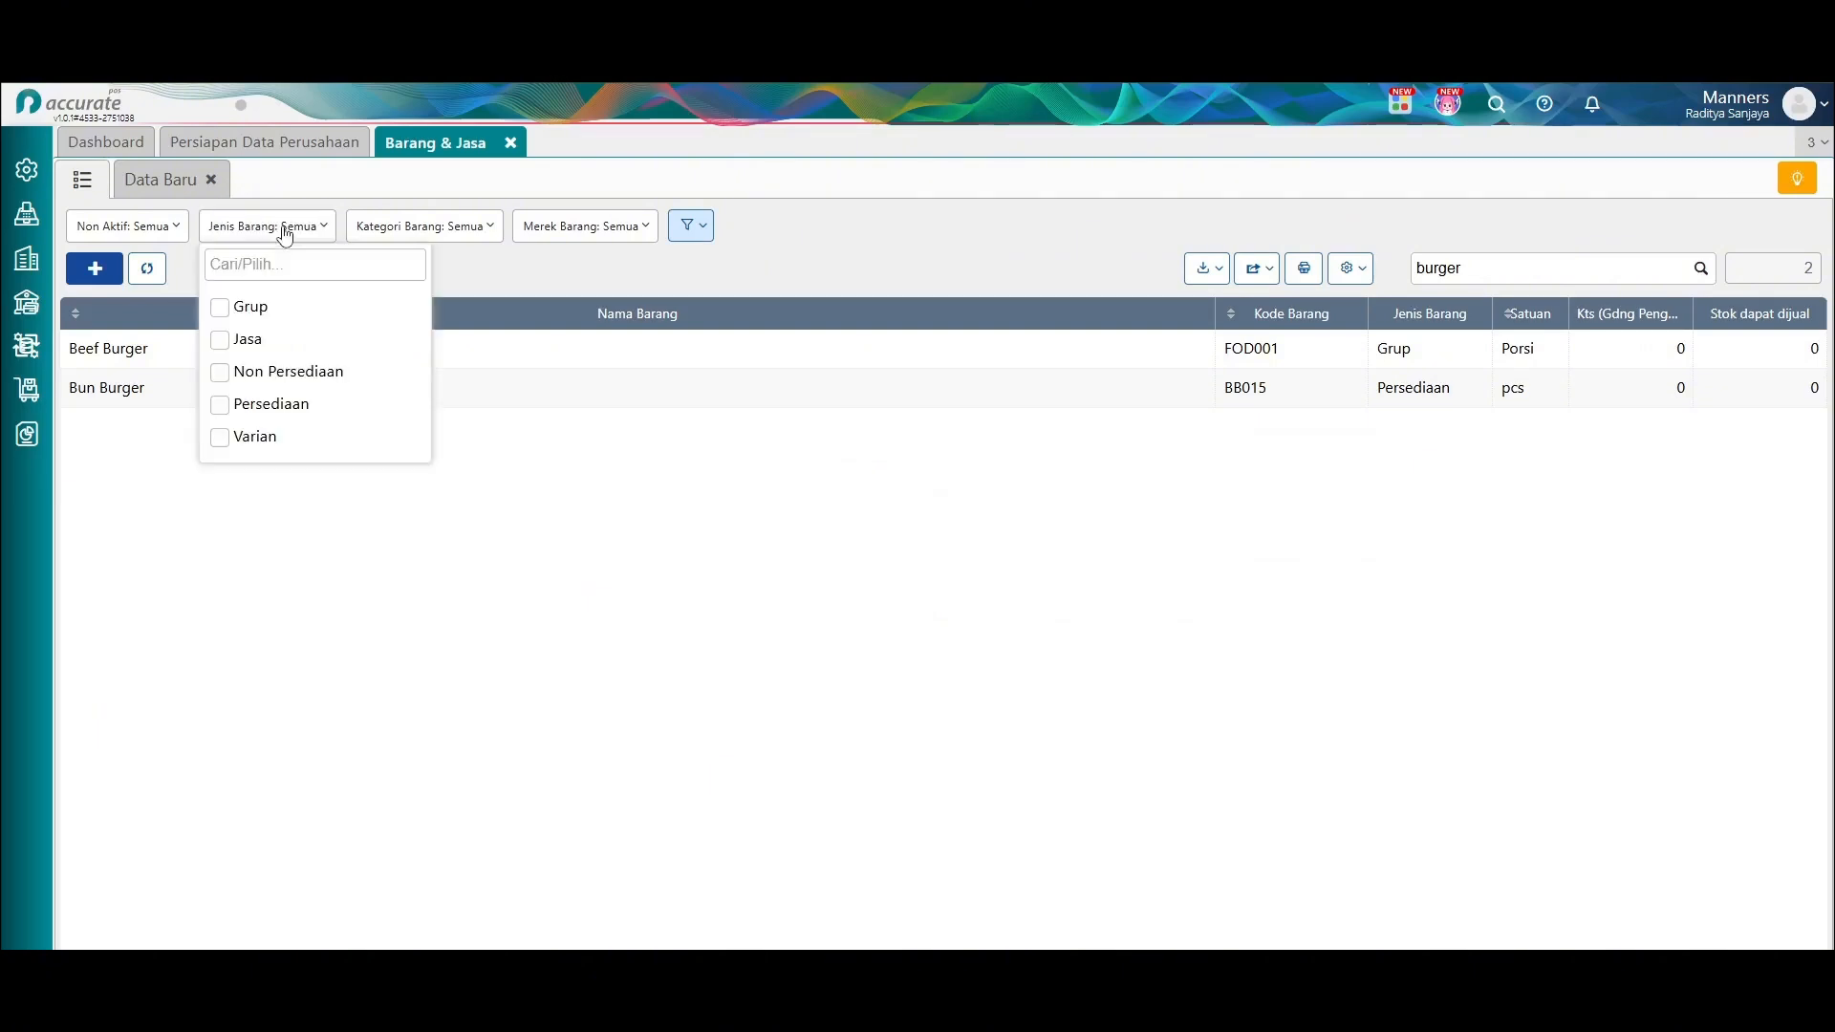
click(27, 389)
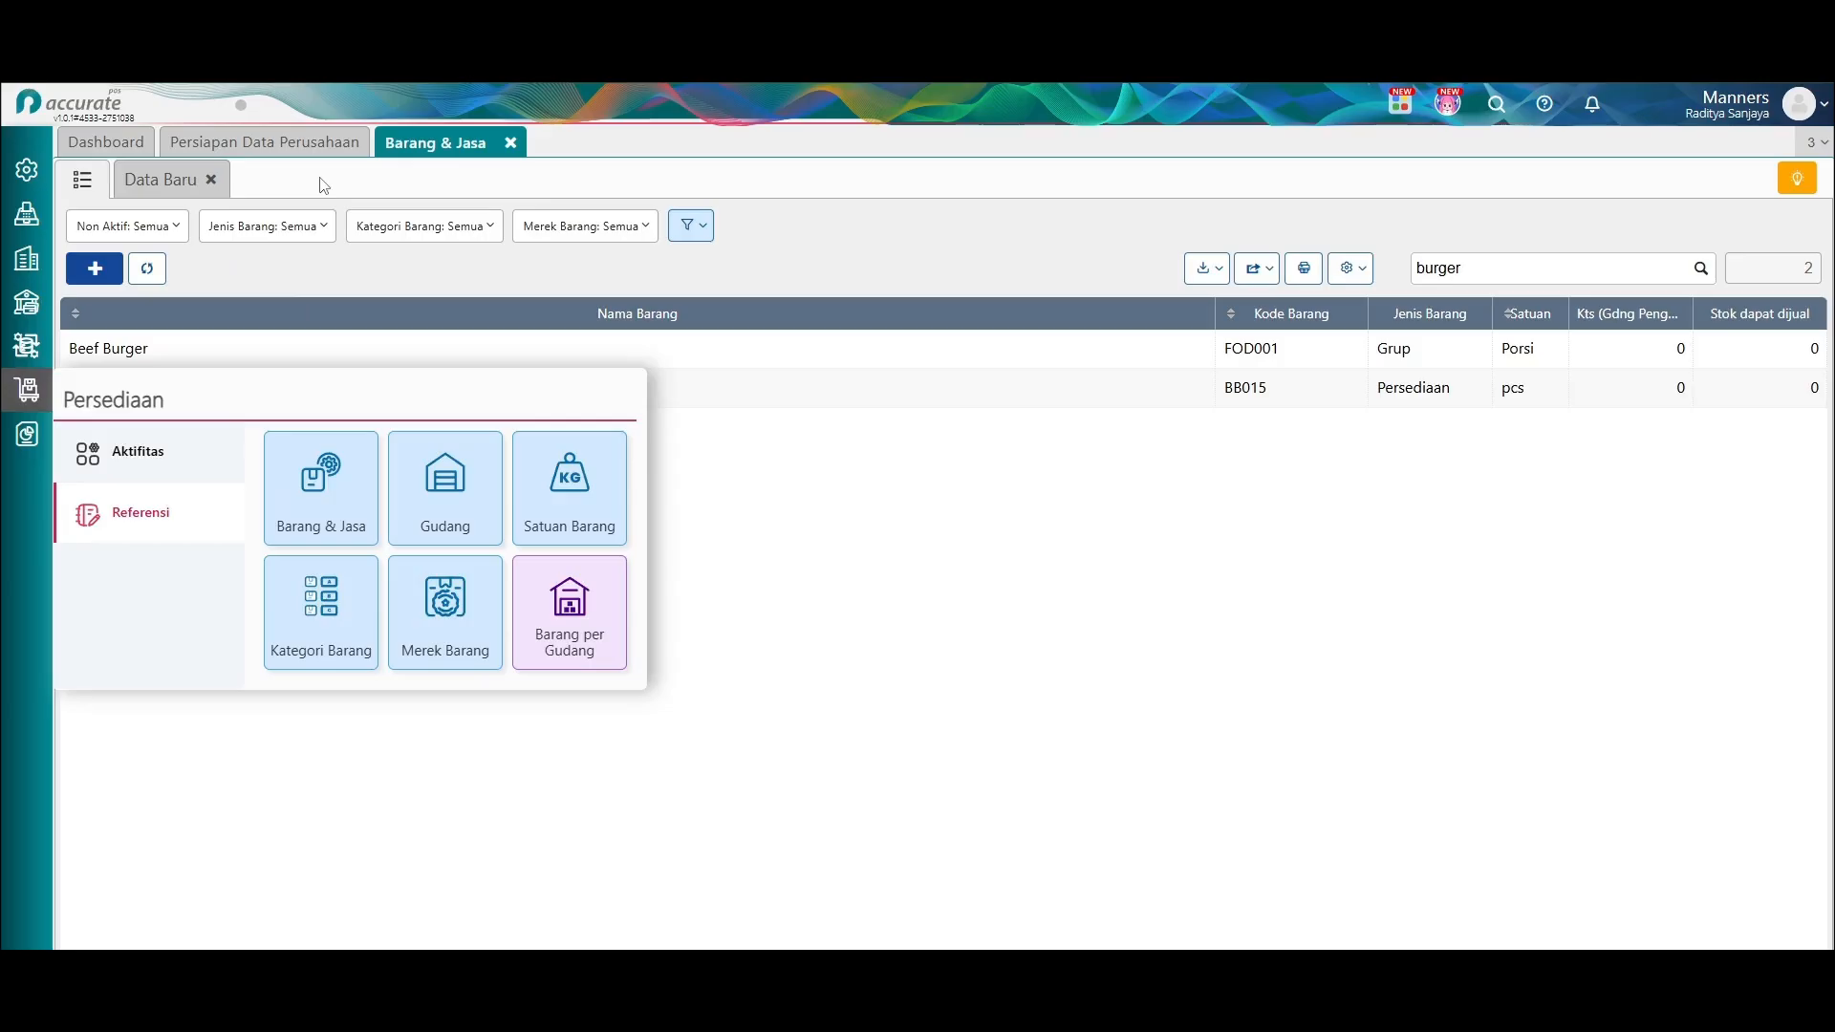
click(269, 225)
click(272, 305)
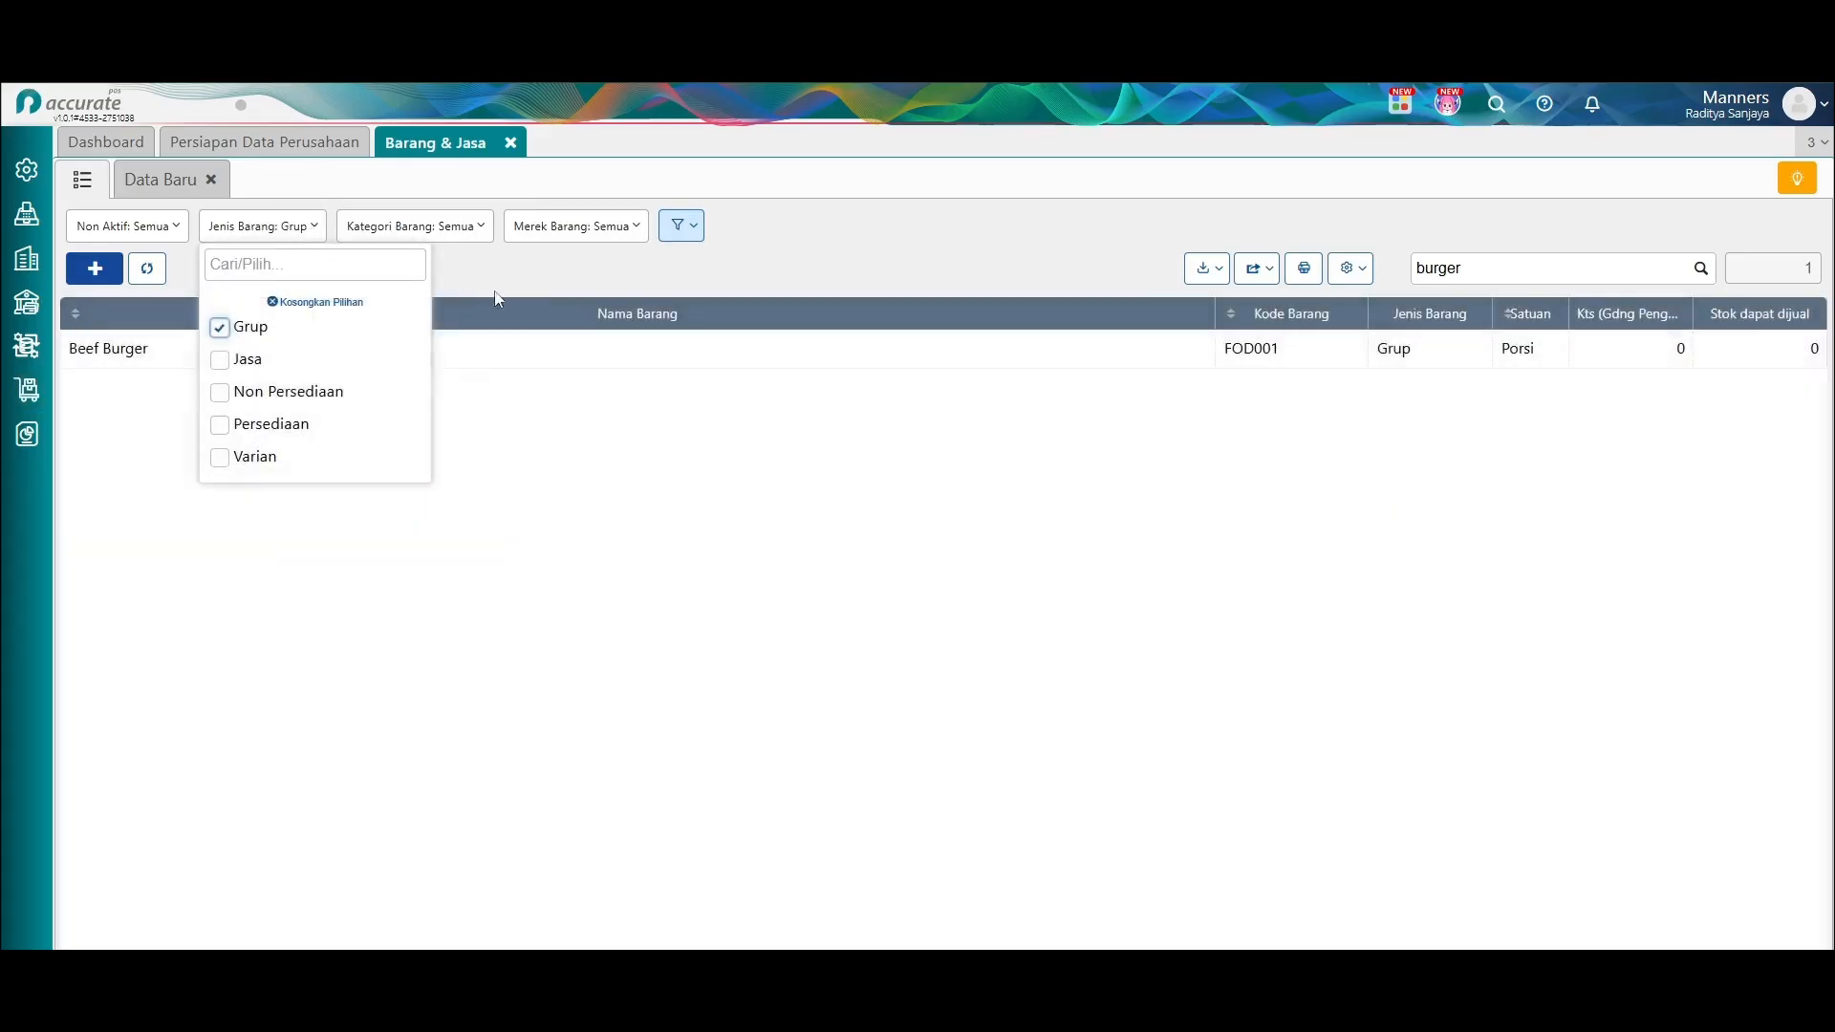
click(535, 275)
drag(1524, 272, 1364, 287)
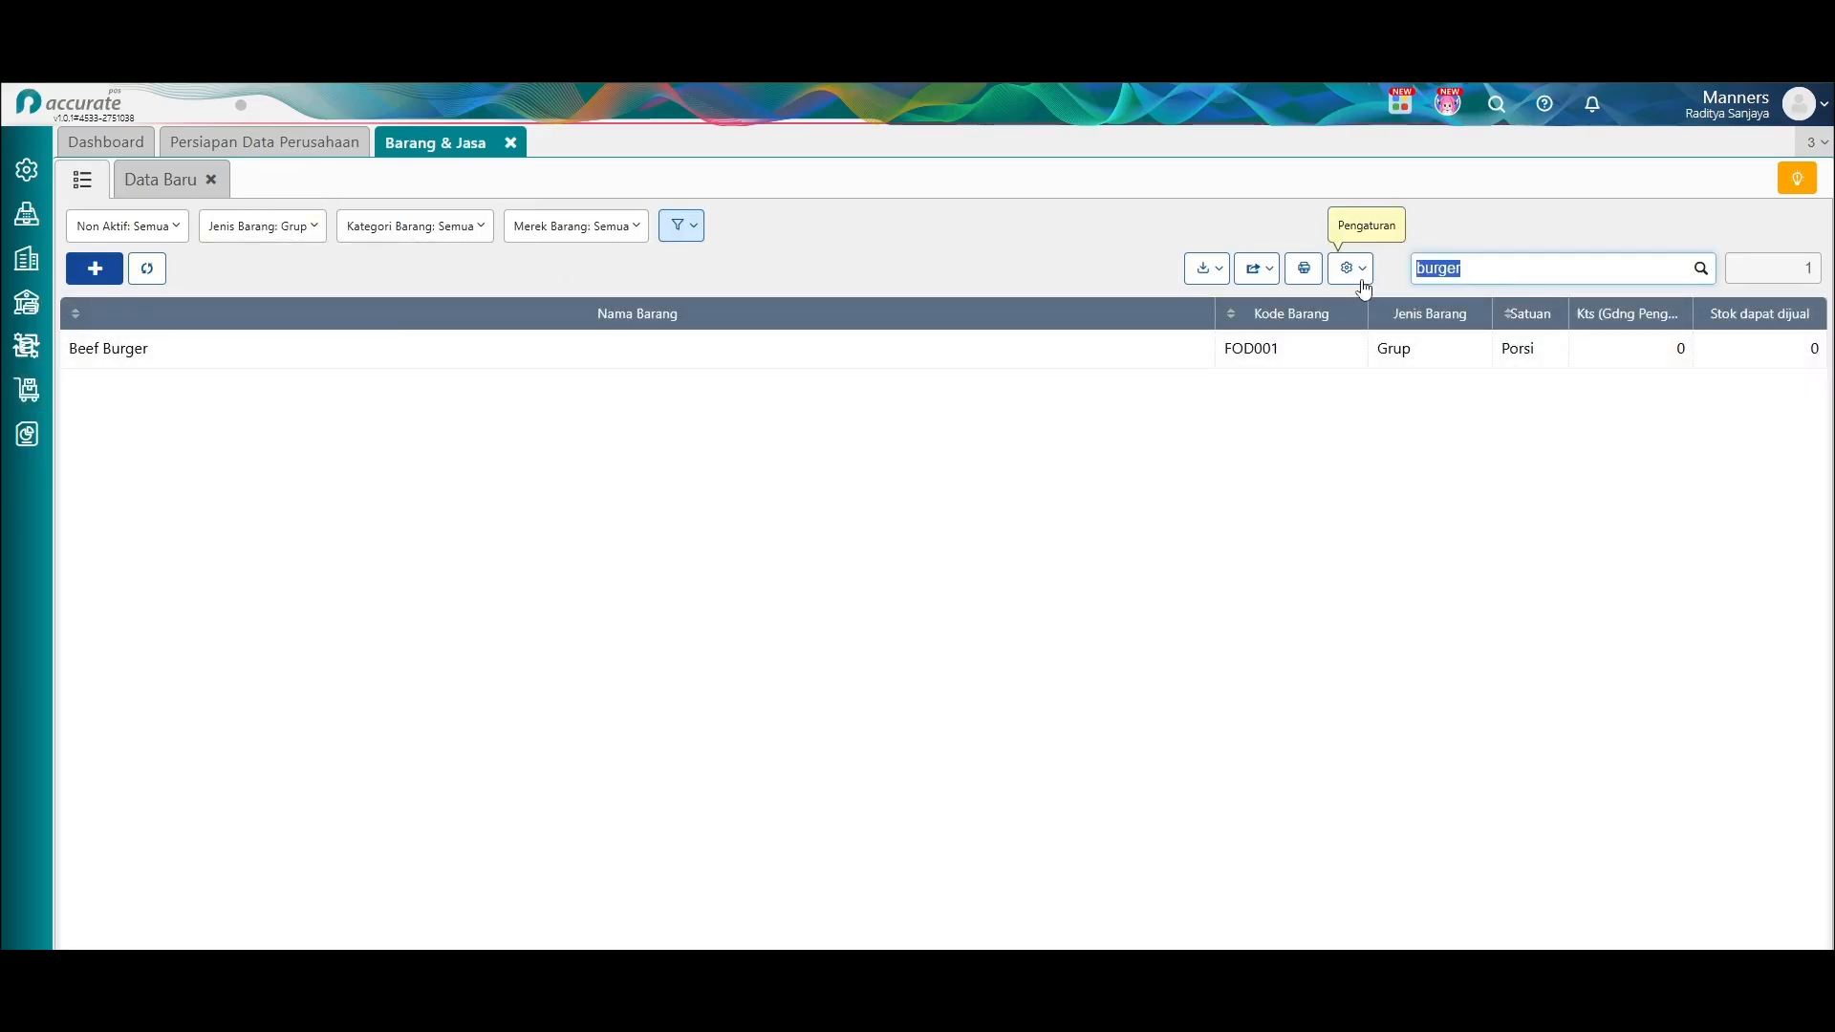
key(BackSpace)
key(Return)
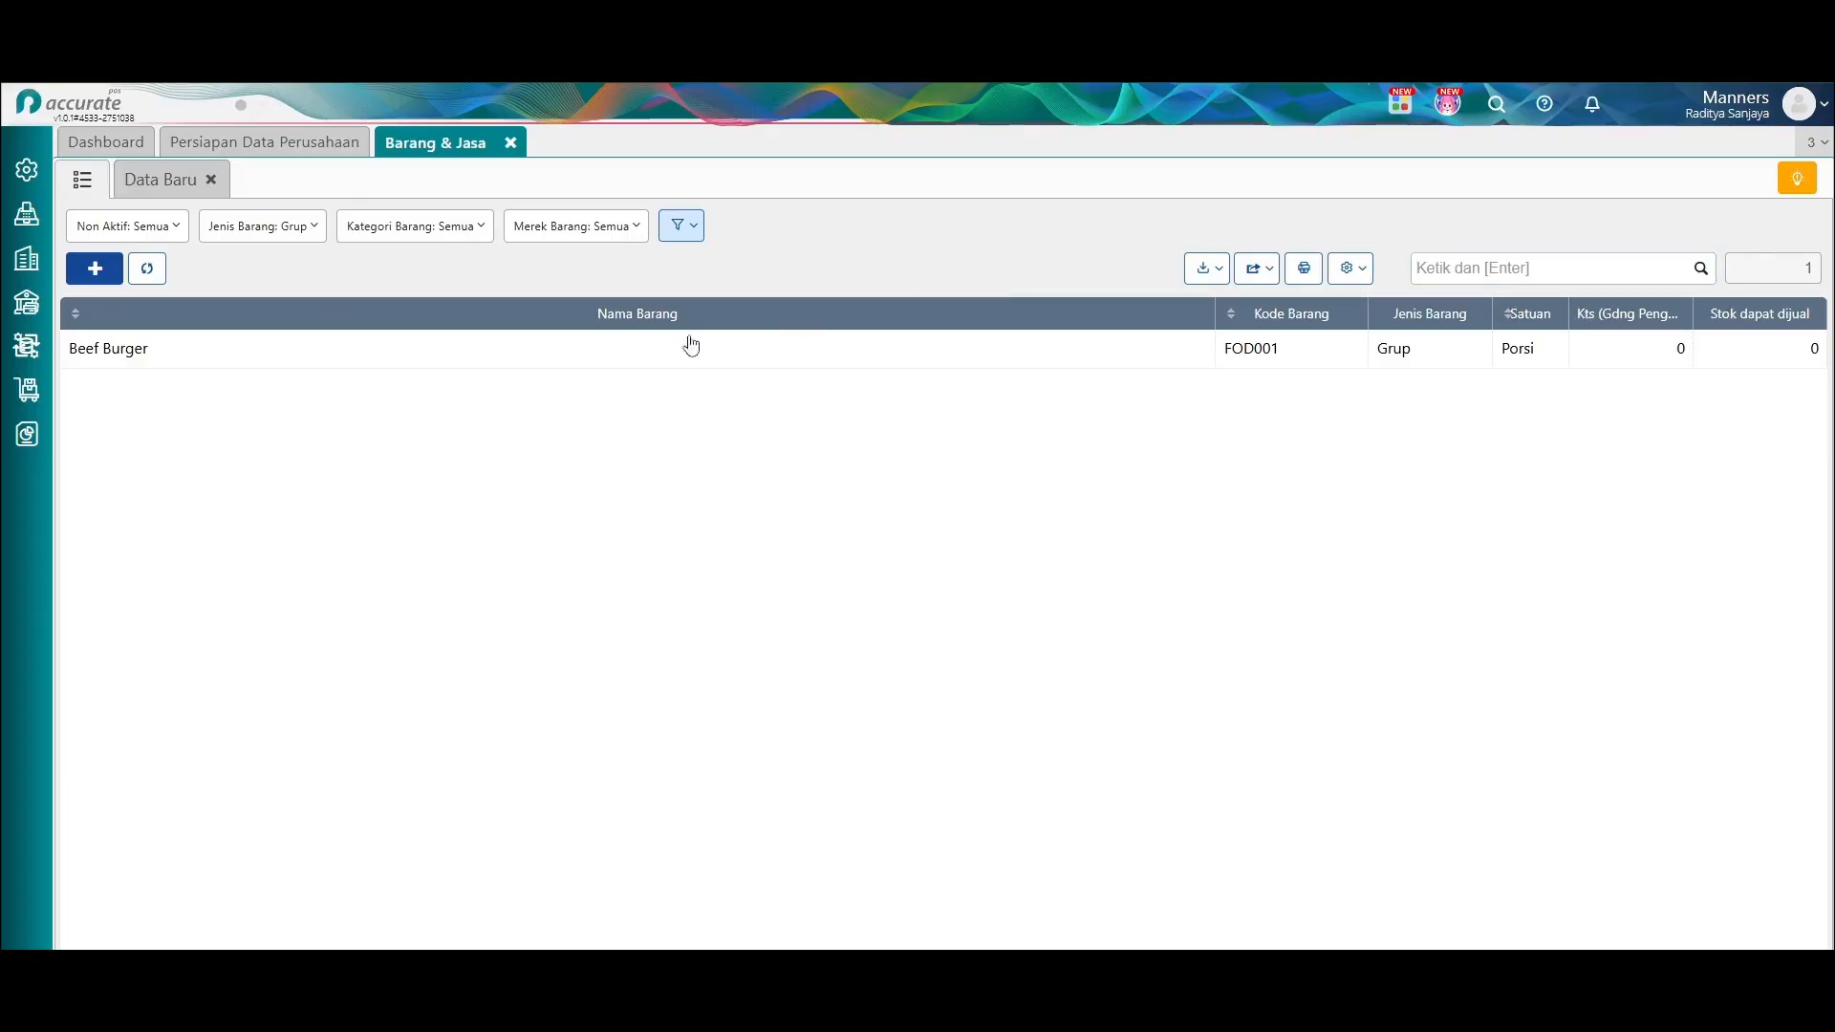
click(146, 268)
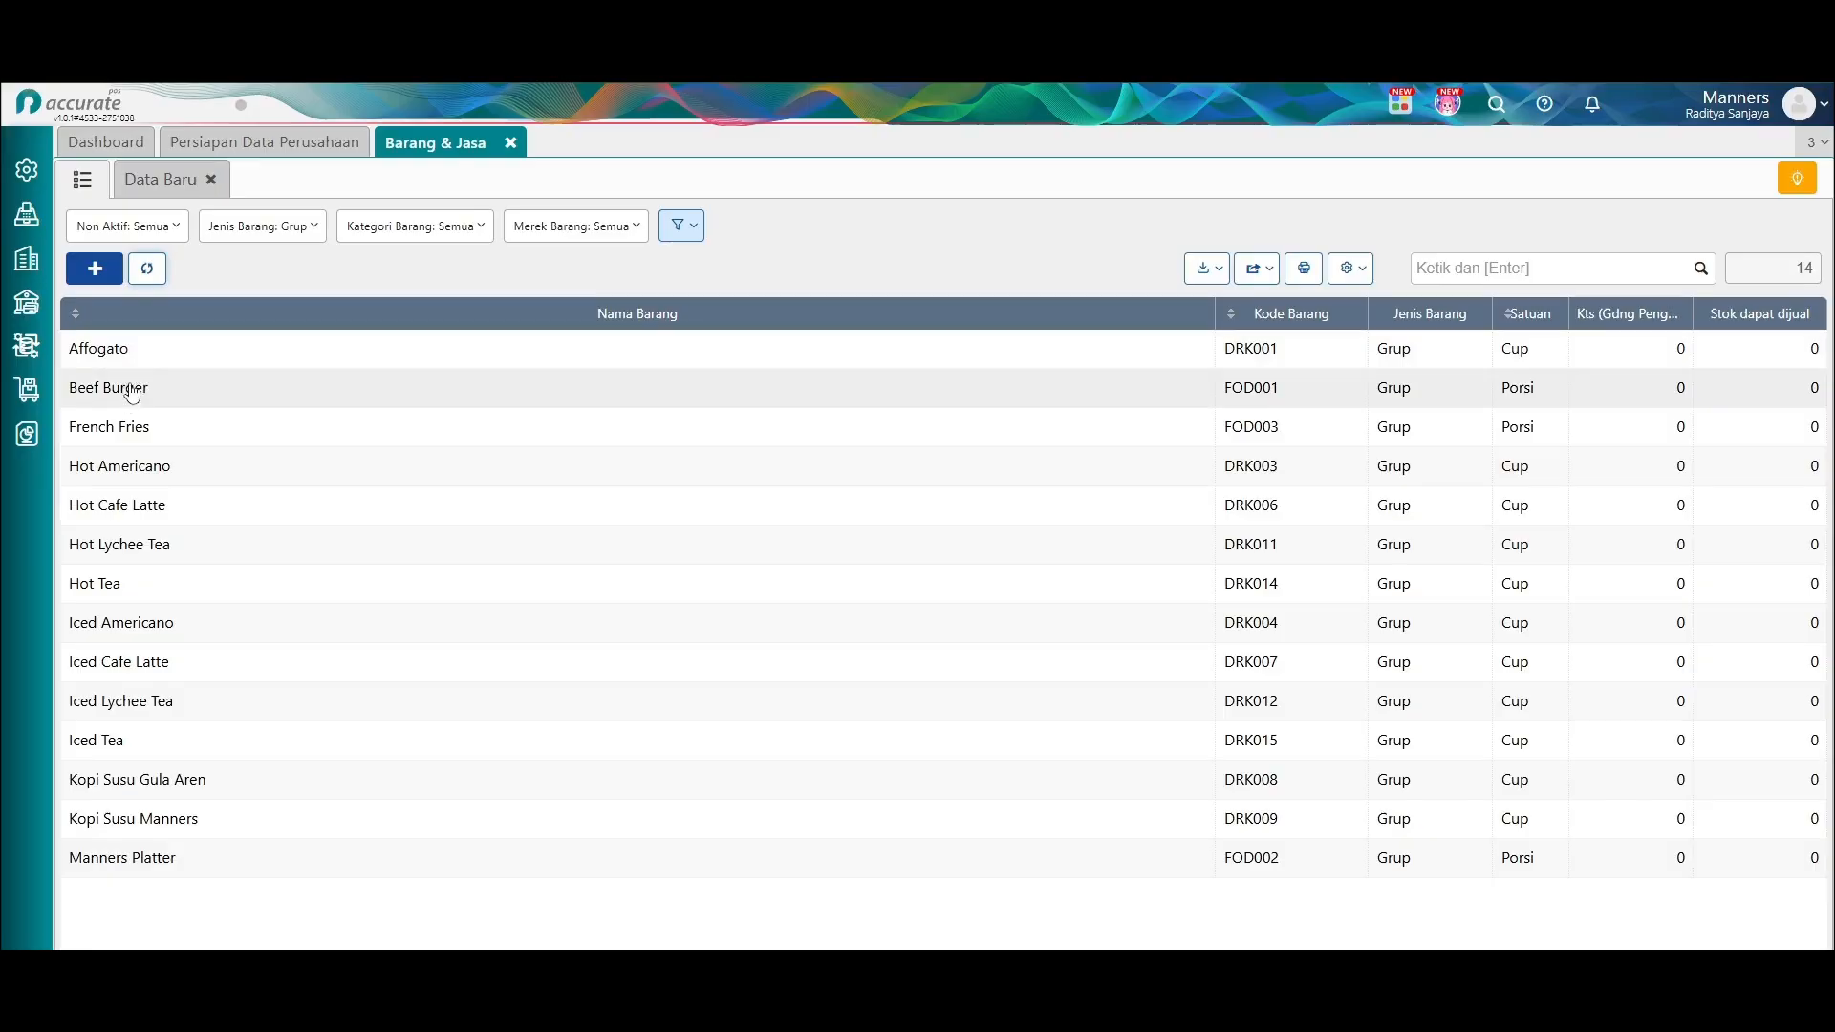
Turn off Tampilkan Rincian saat dicetak in the Affogato item's group details, save it and return to the item list.
click(140, 361)
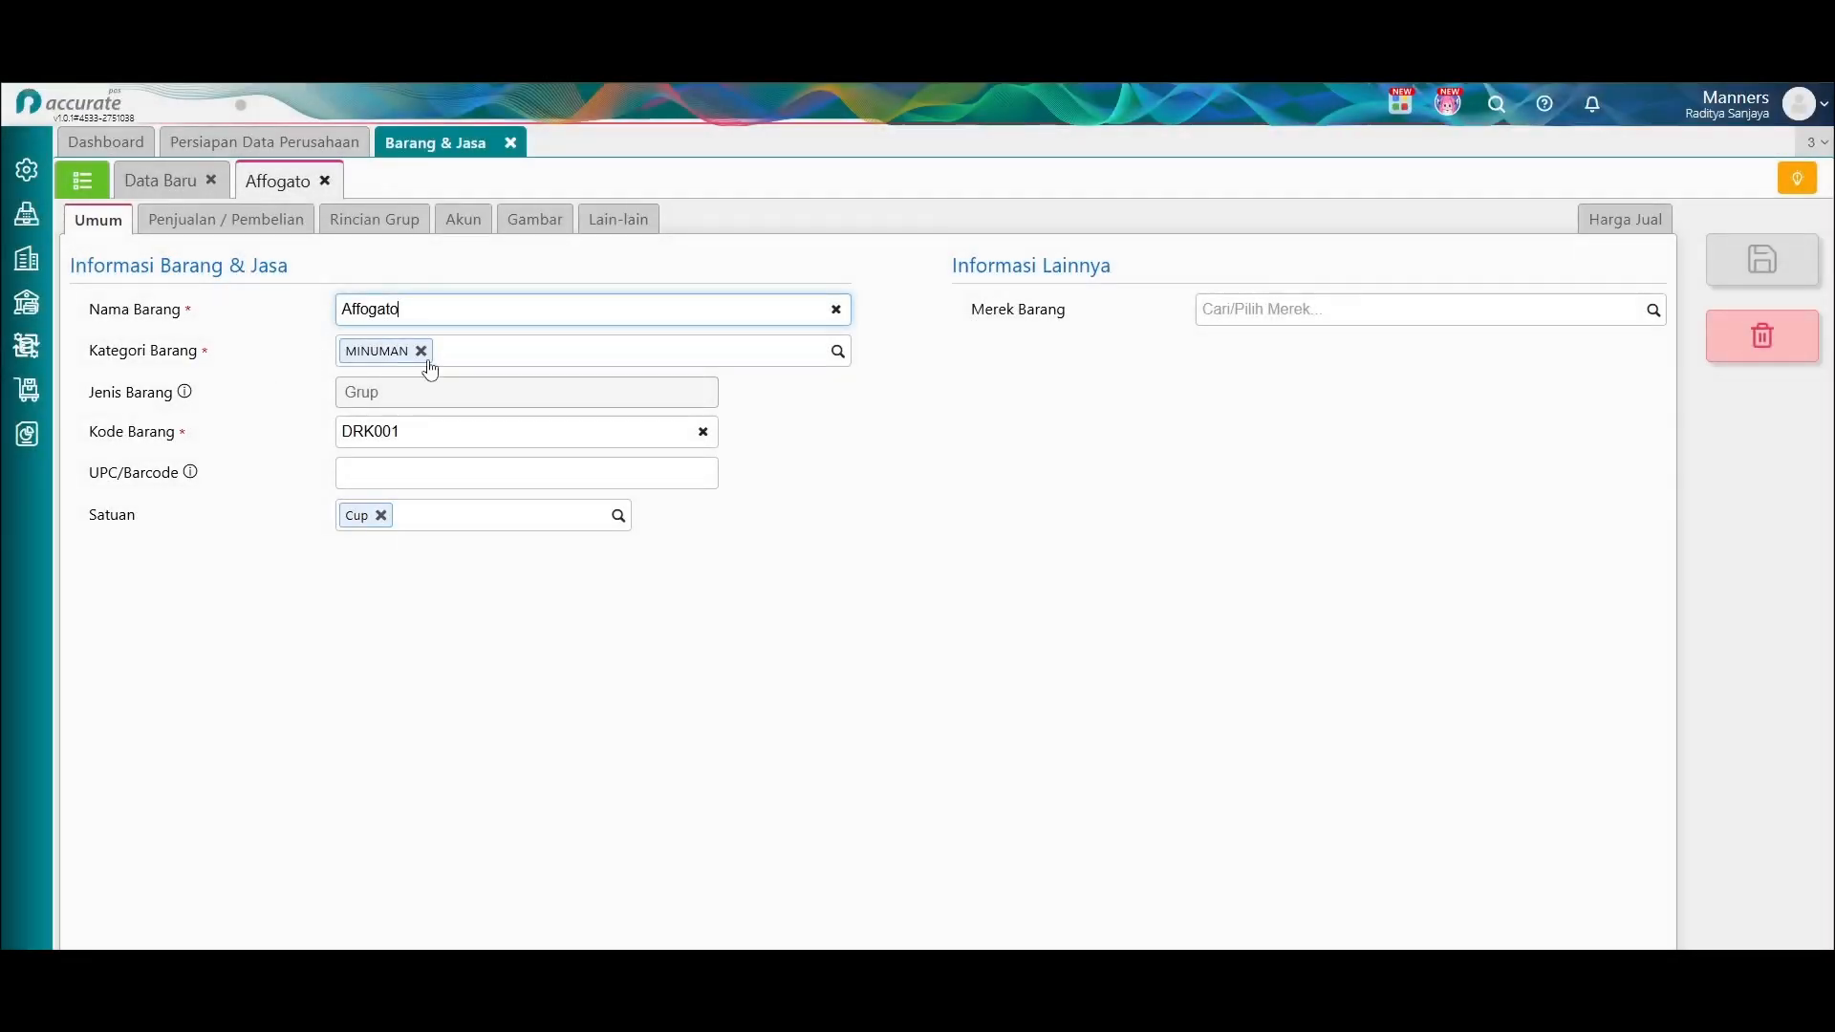
click(380, 229)
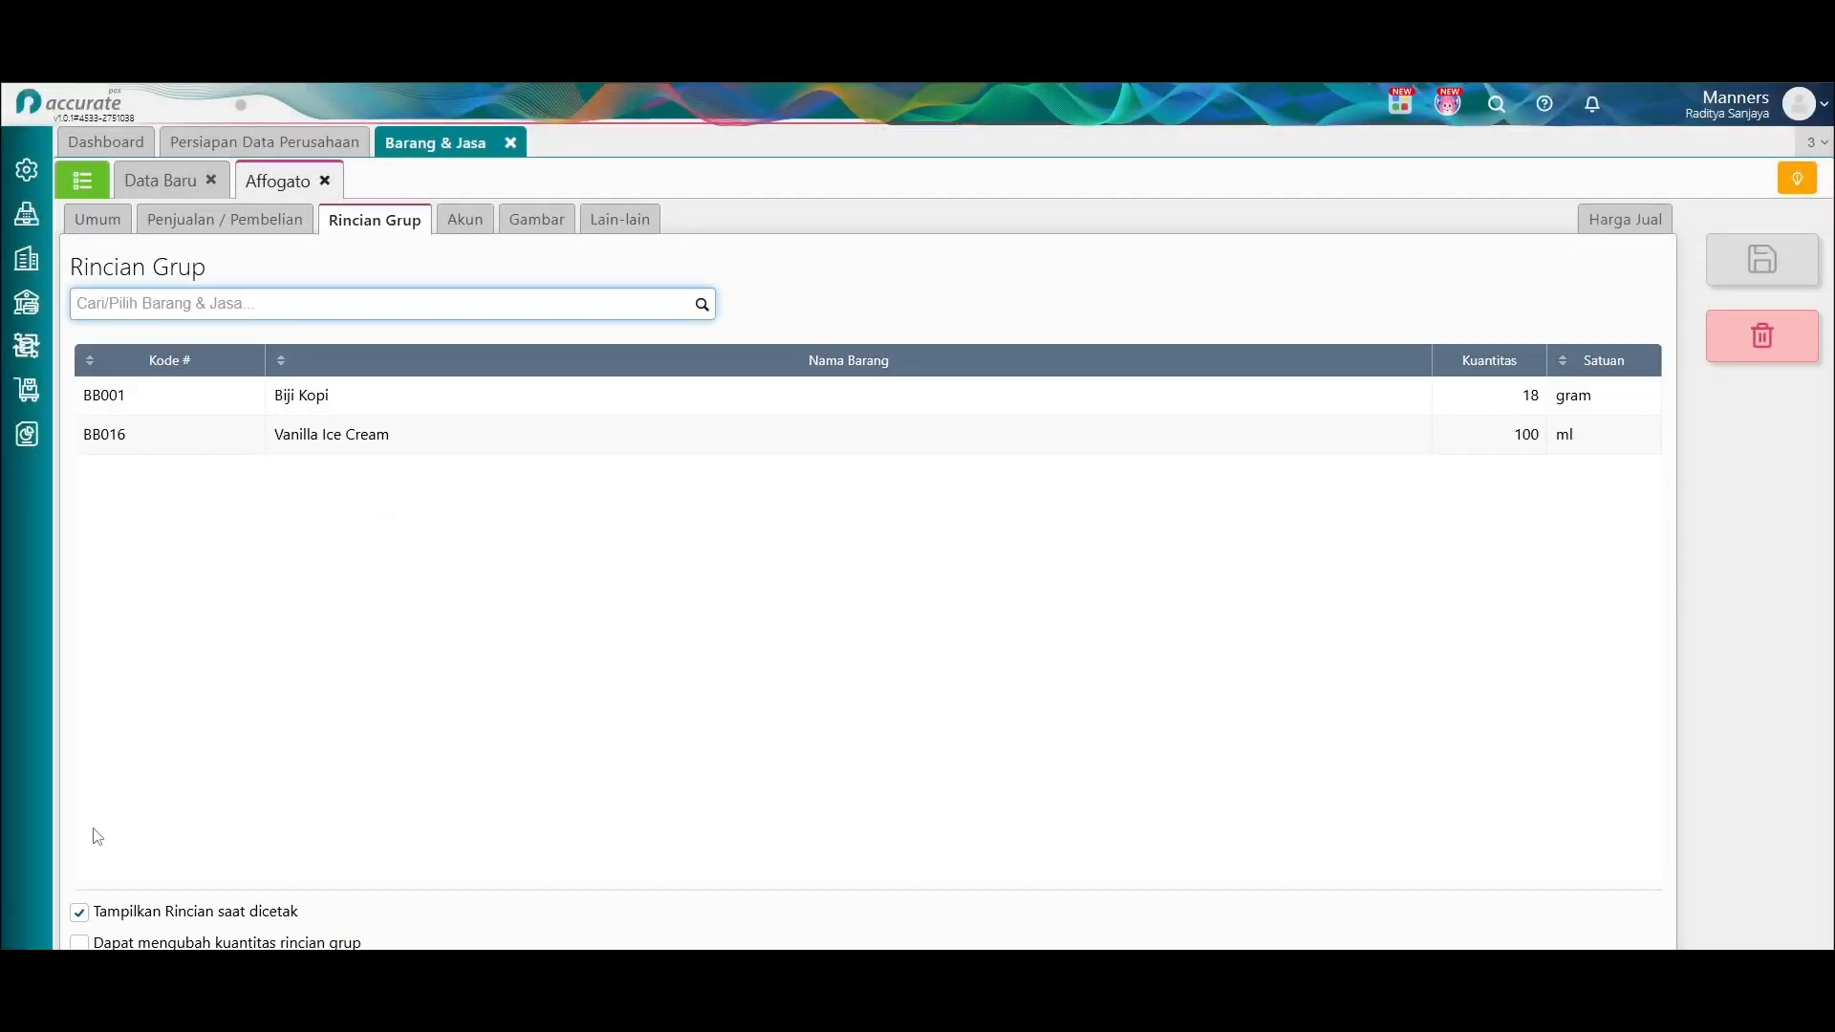
click(81, 915)
click(80, 913)
click(1745, 266)
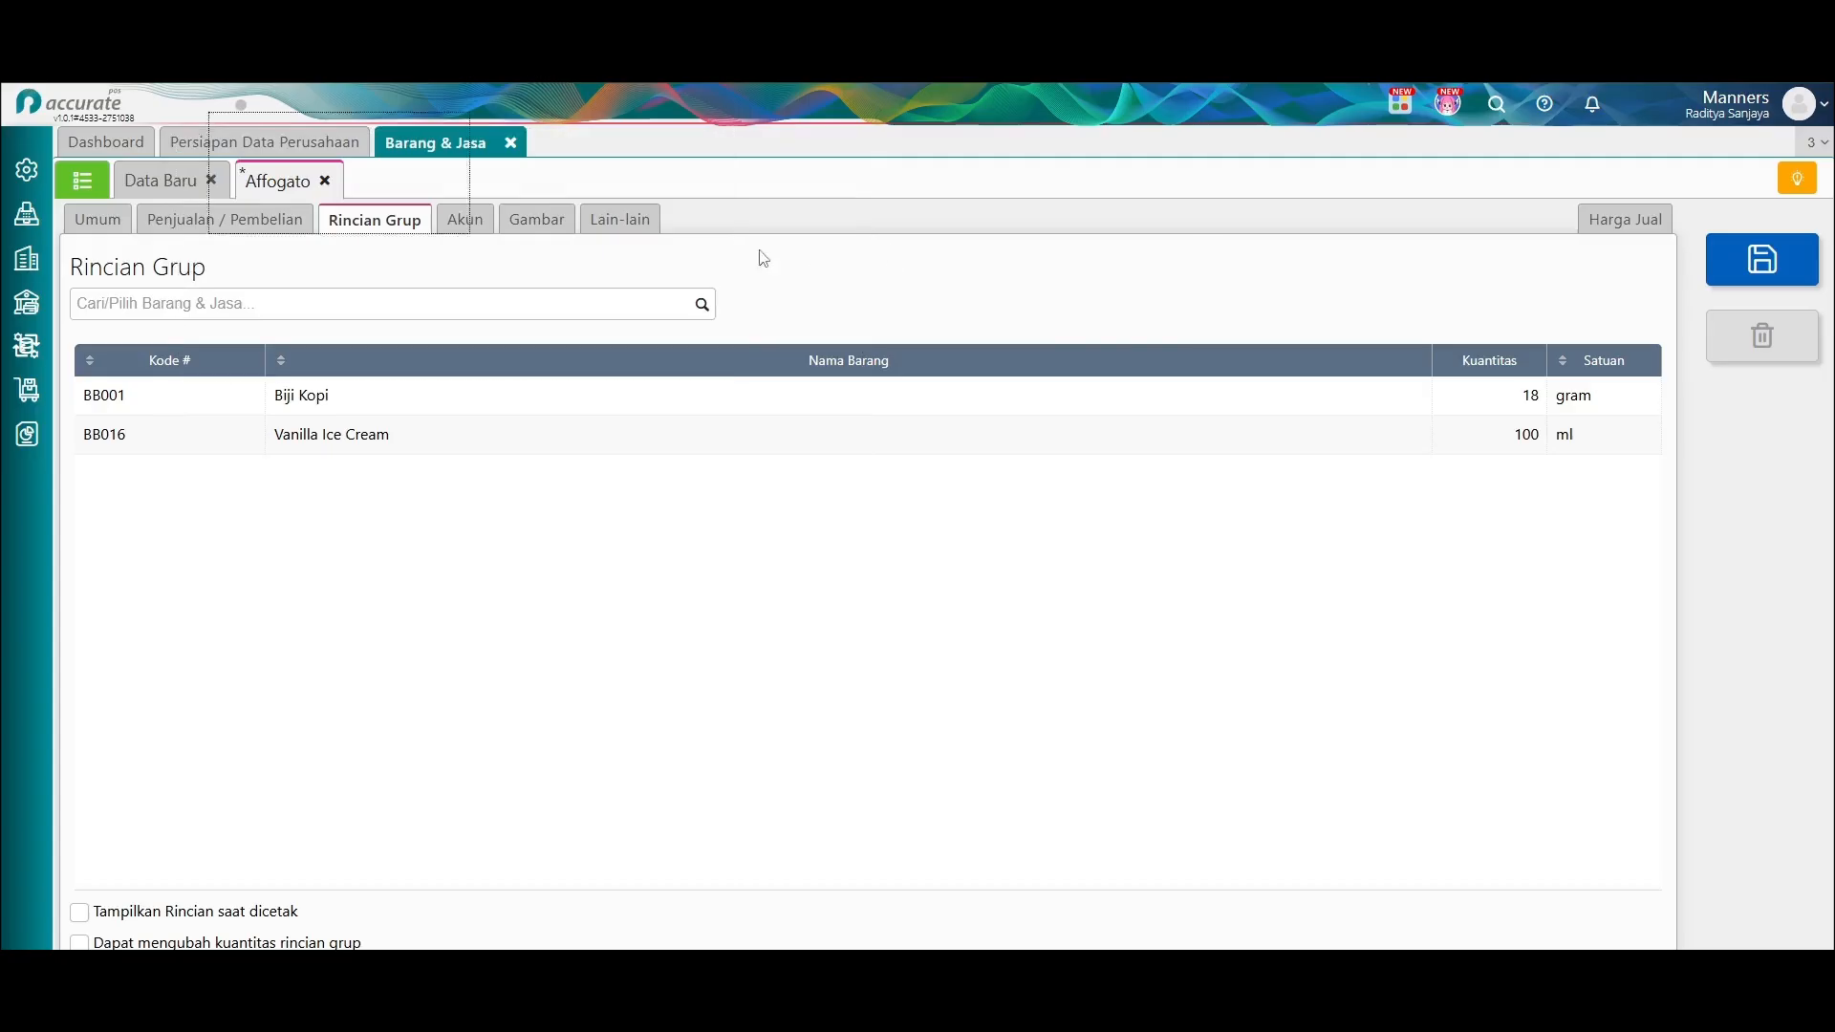
click(84, 182)
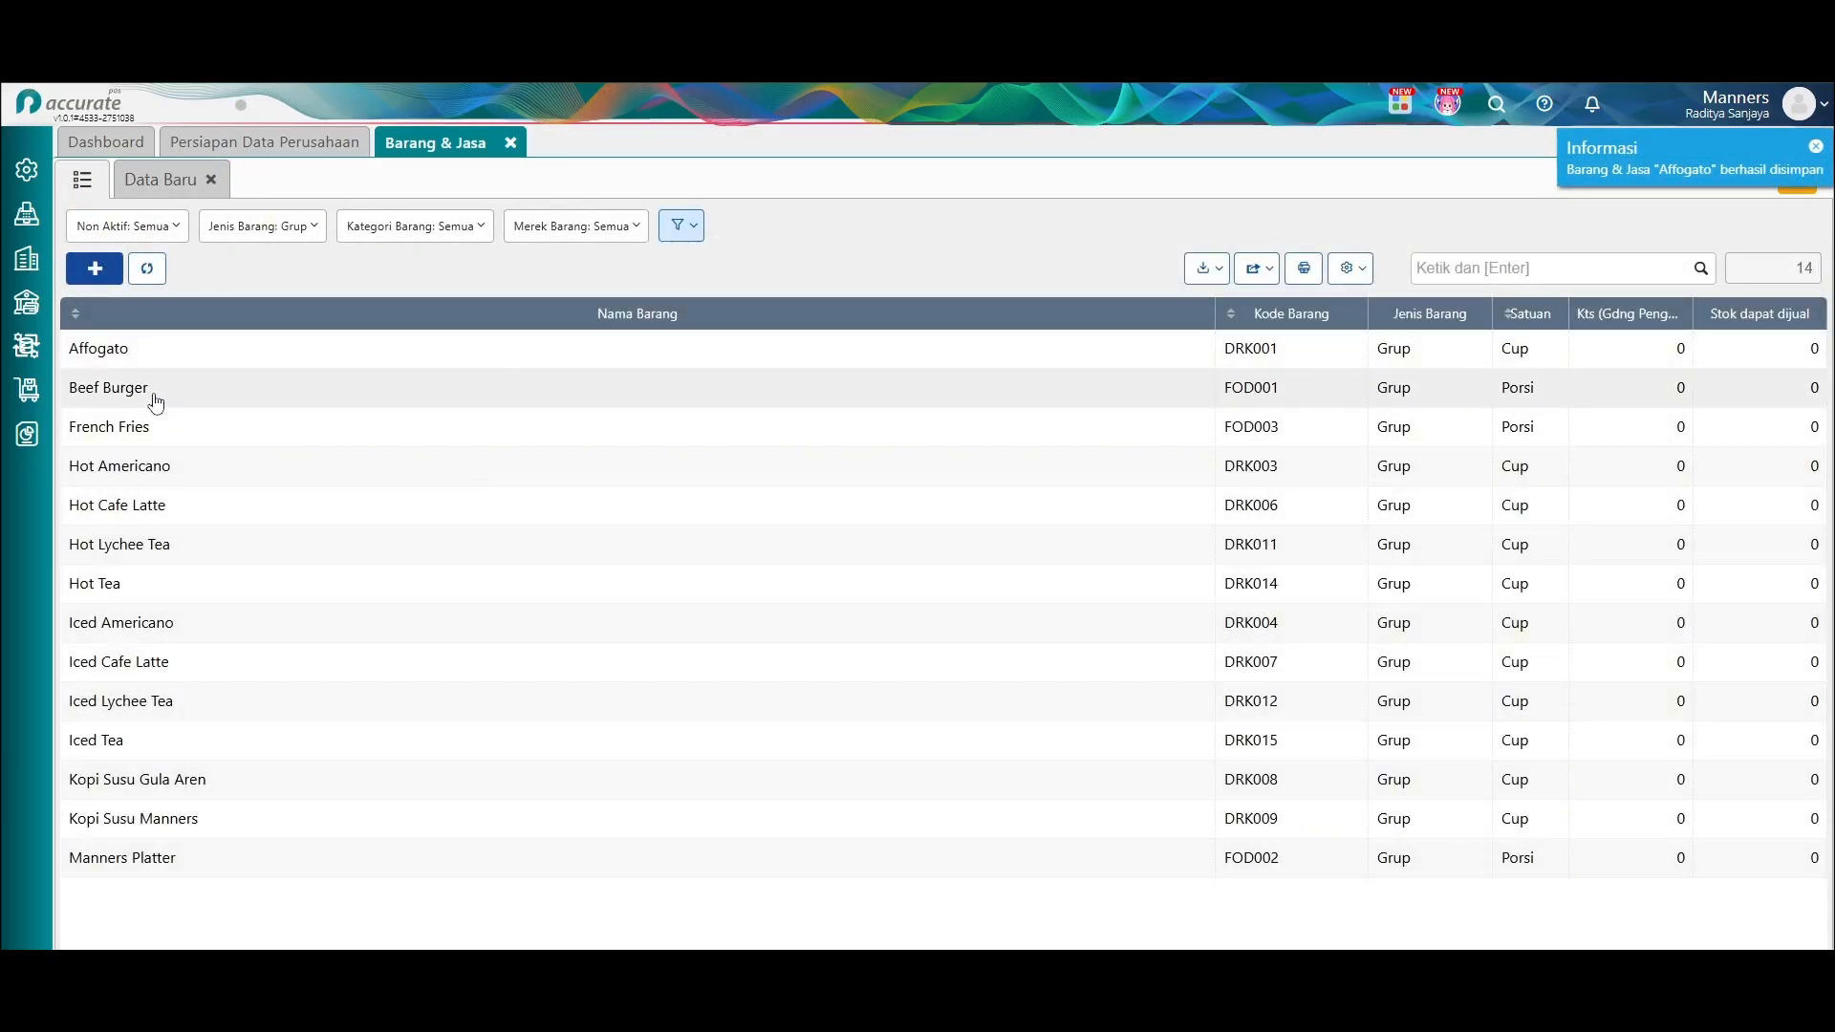
Turn off Tampilkan Rincian saat dicetak for the Beef Burger item, save it and return to the item list.
click(155, 398)
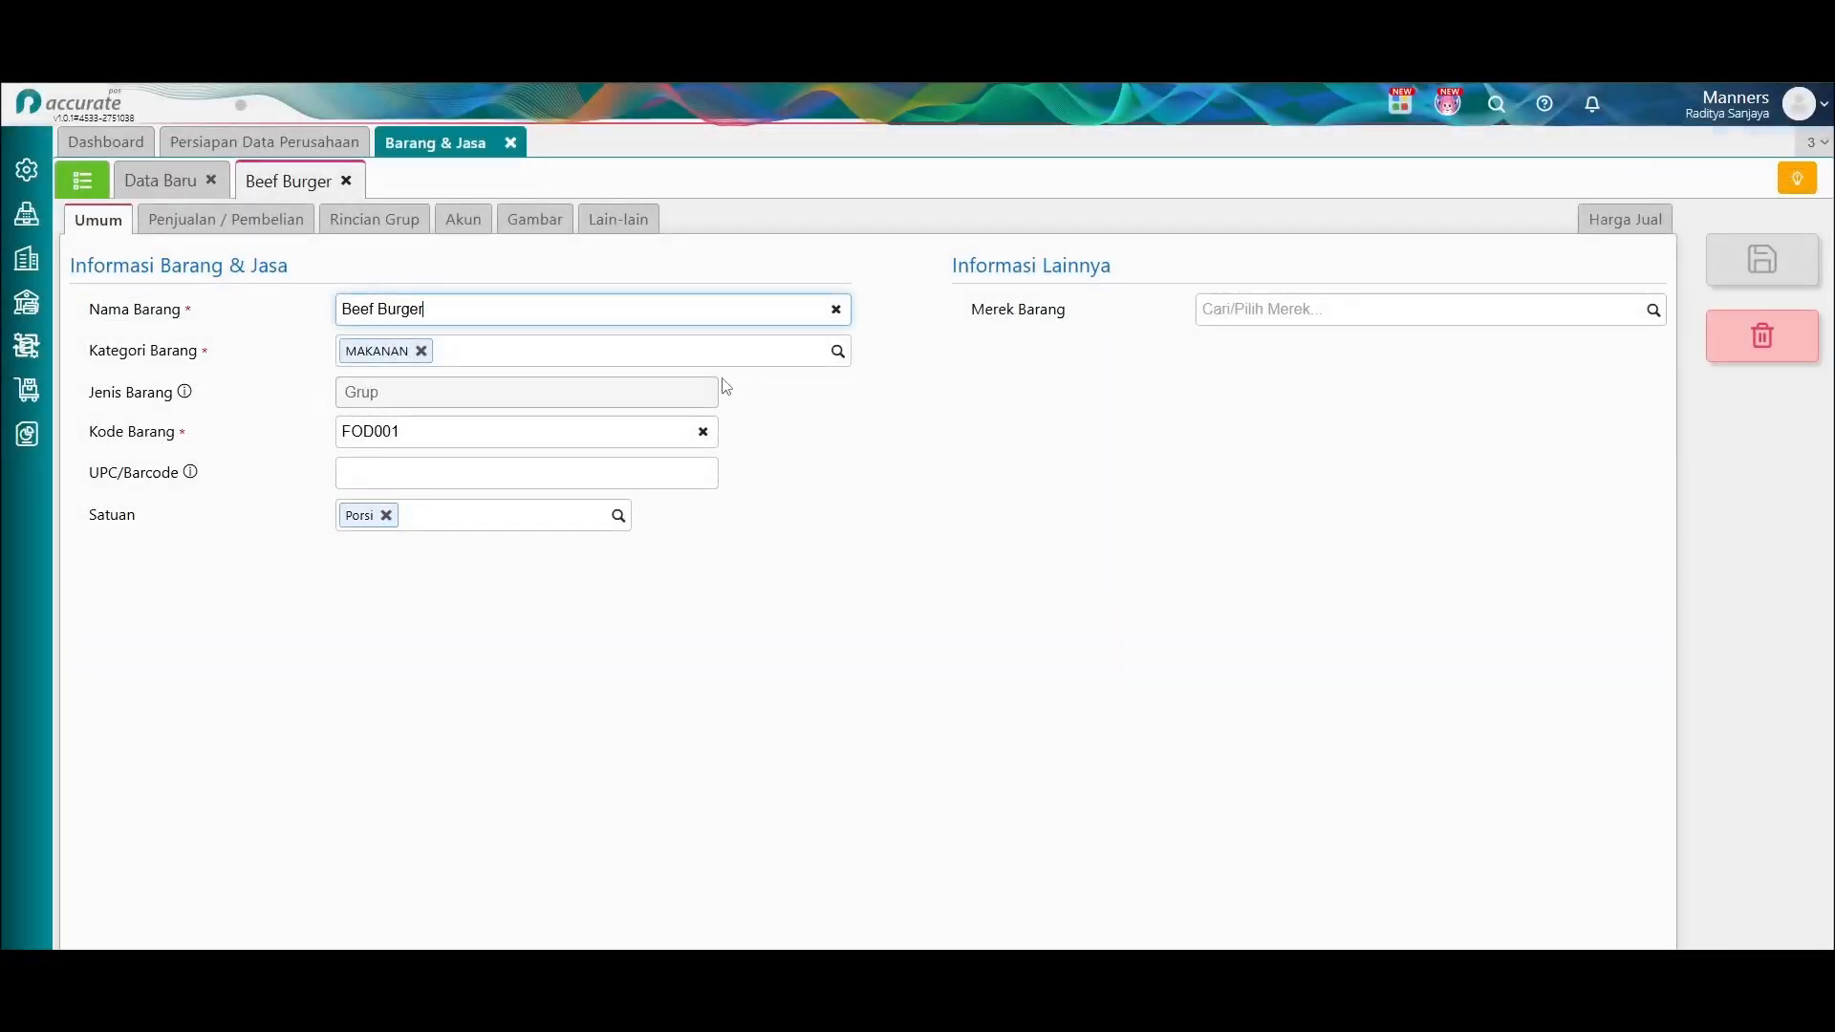
click(374, 219)
click(177, 923)
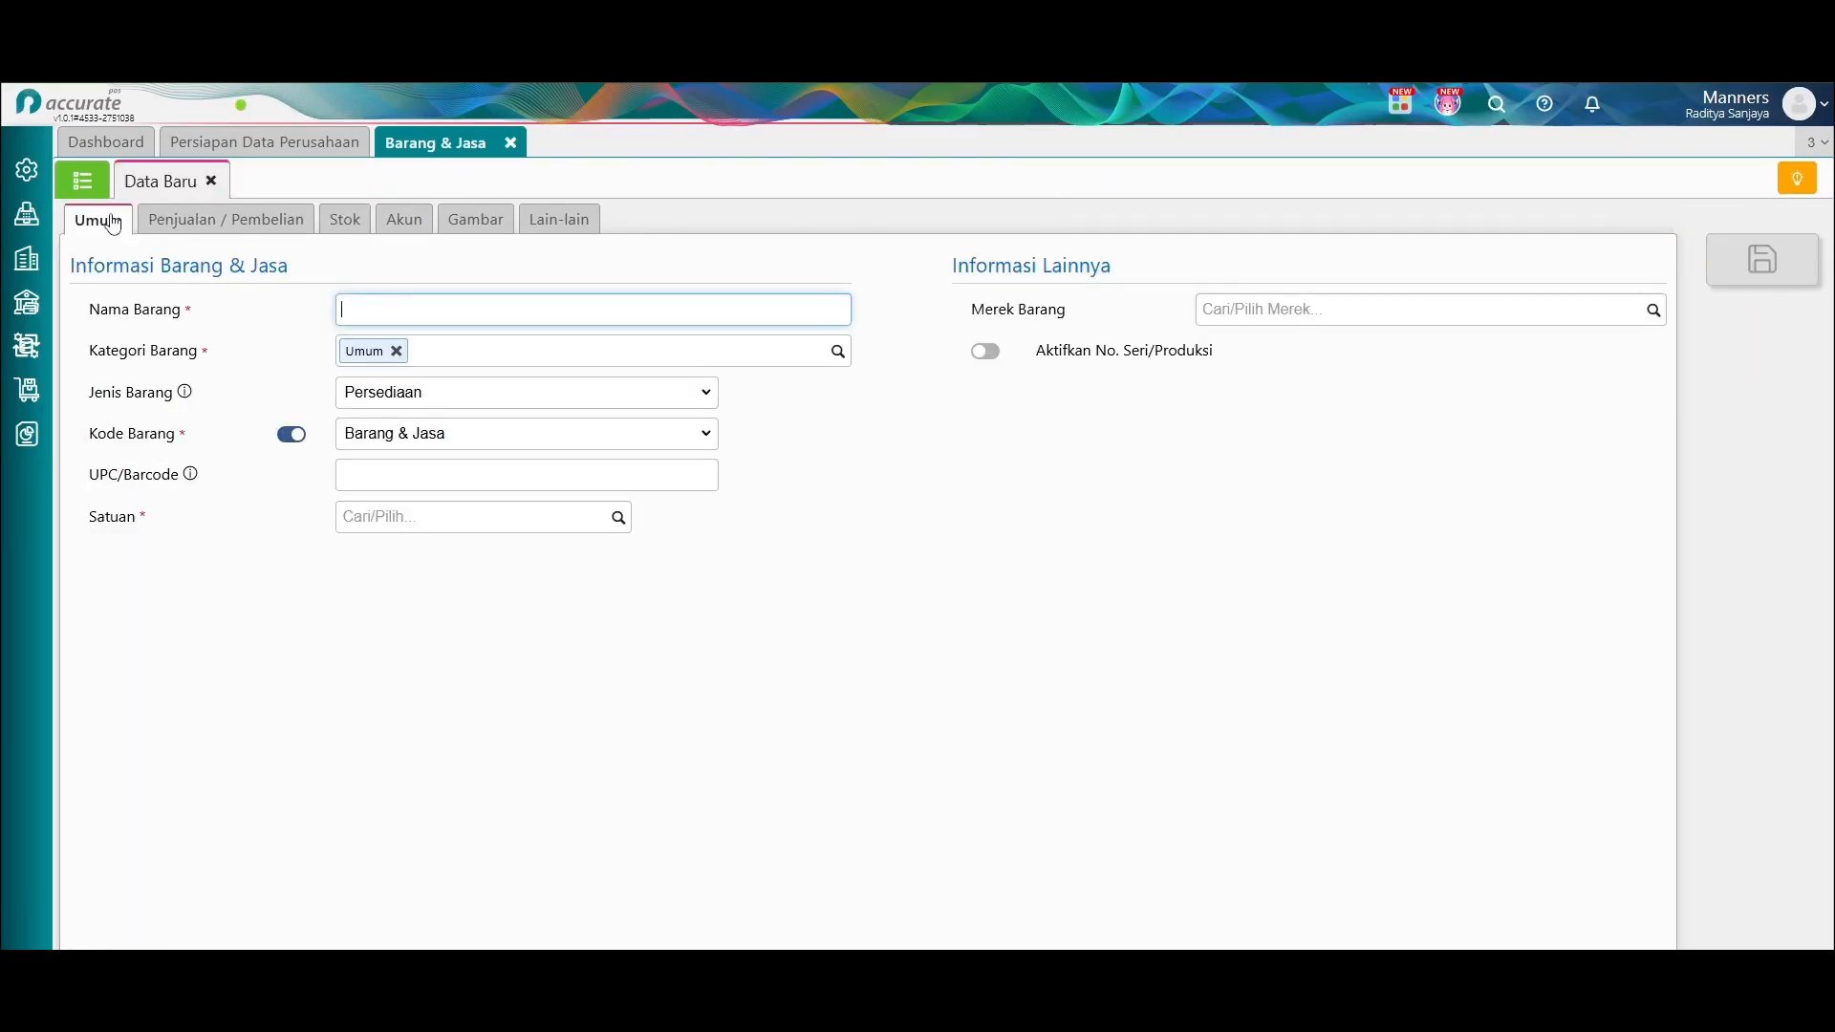
click(78, 183)
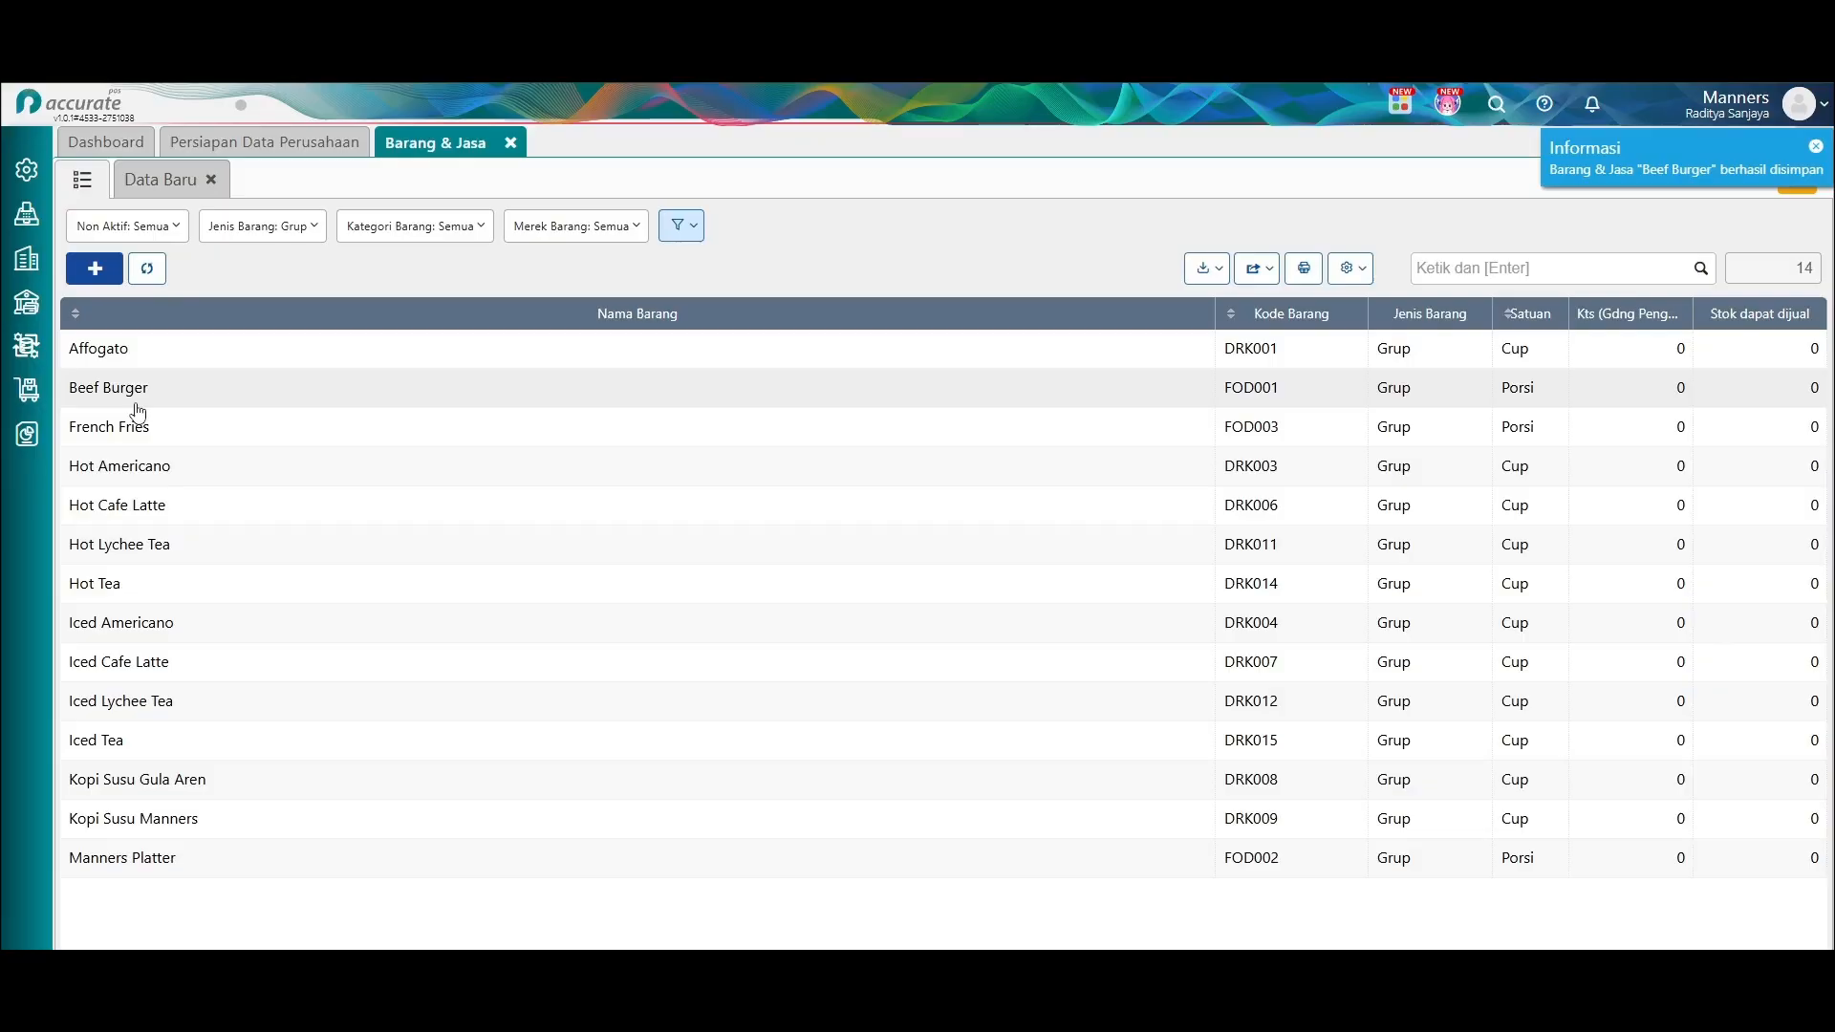
Turn off Tampilkan Rincian saat dicetak for French Fries and the other remaining group items, saving each one.
click(137, 427)
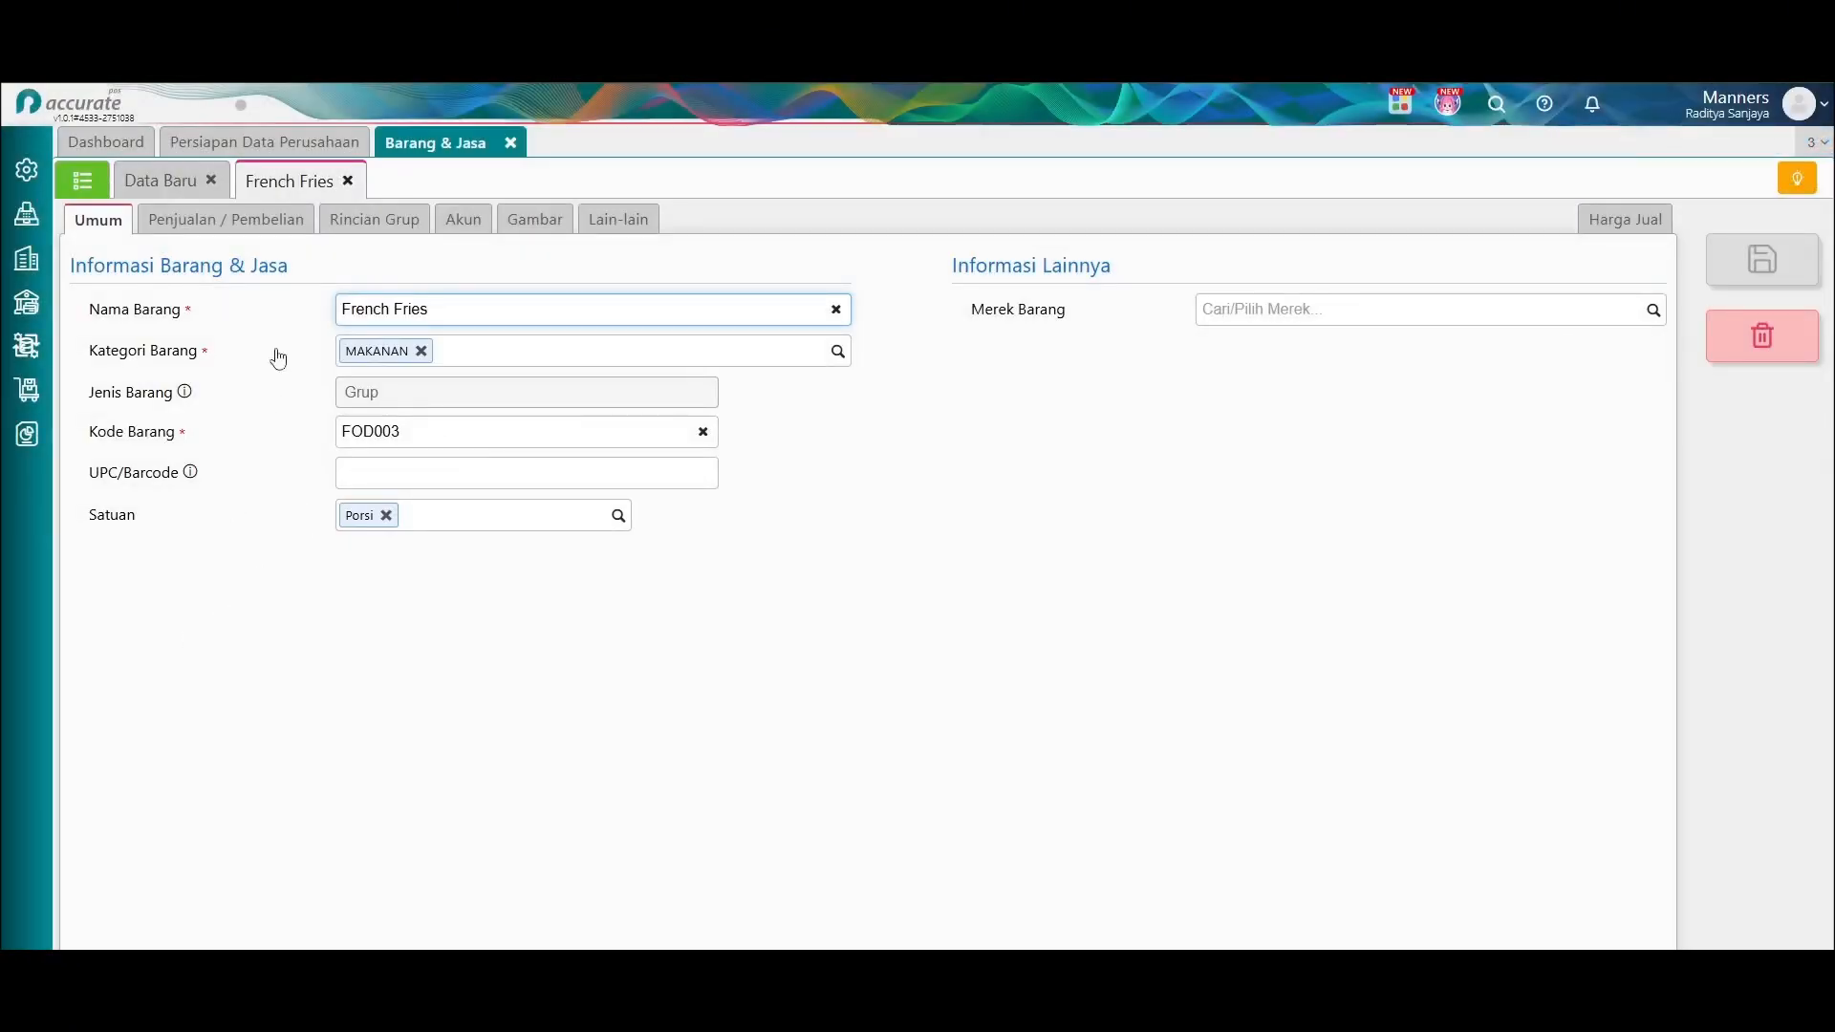
click(375, 219)
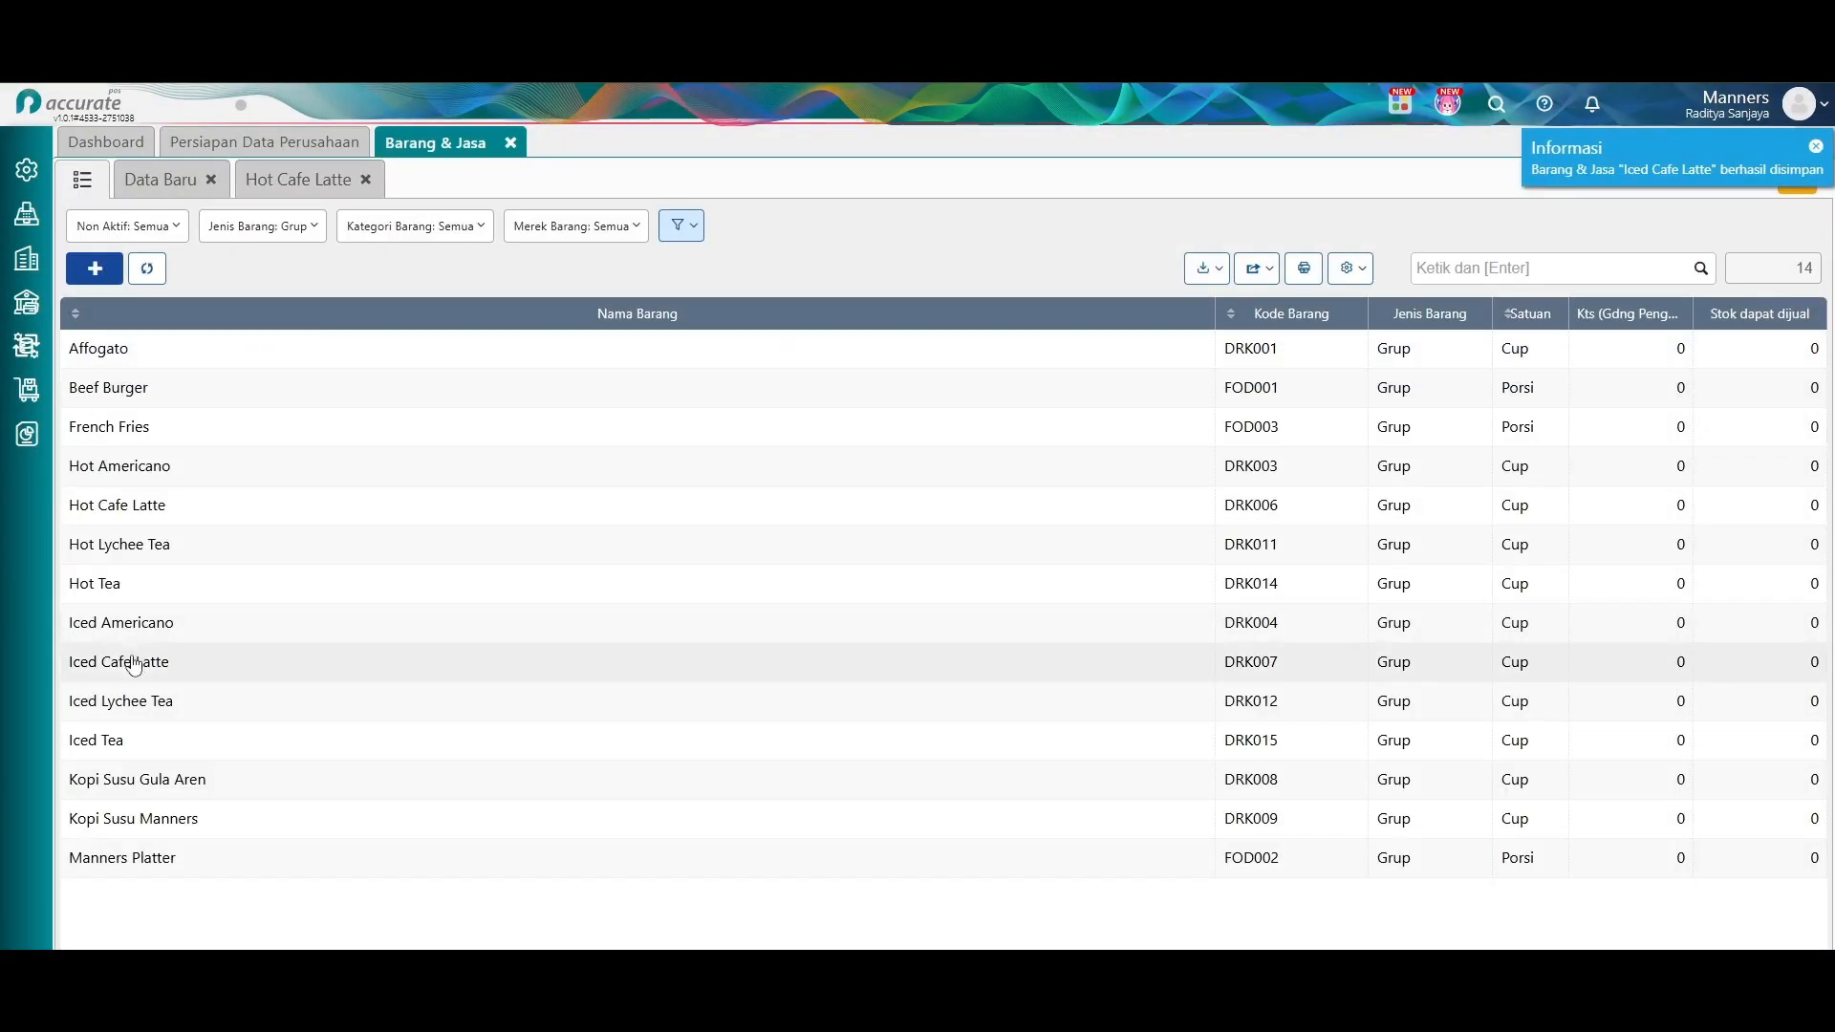
click(133, 662)
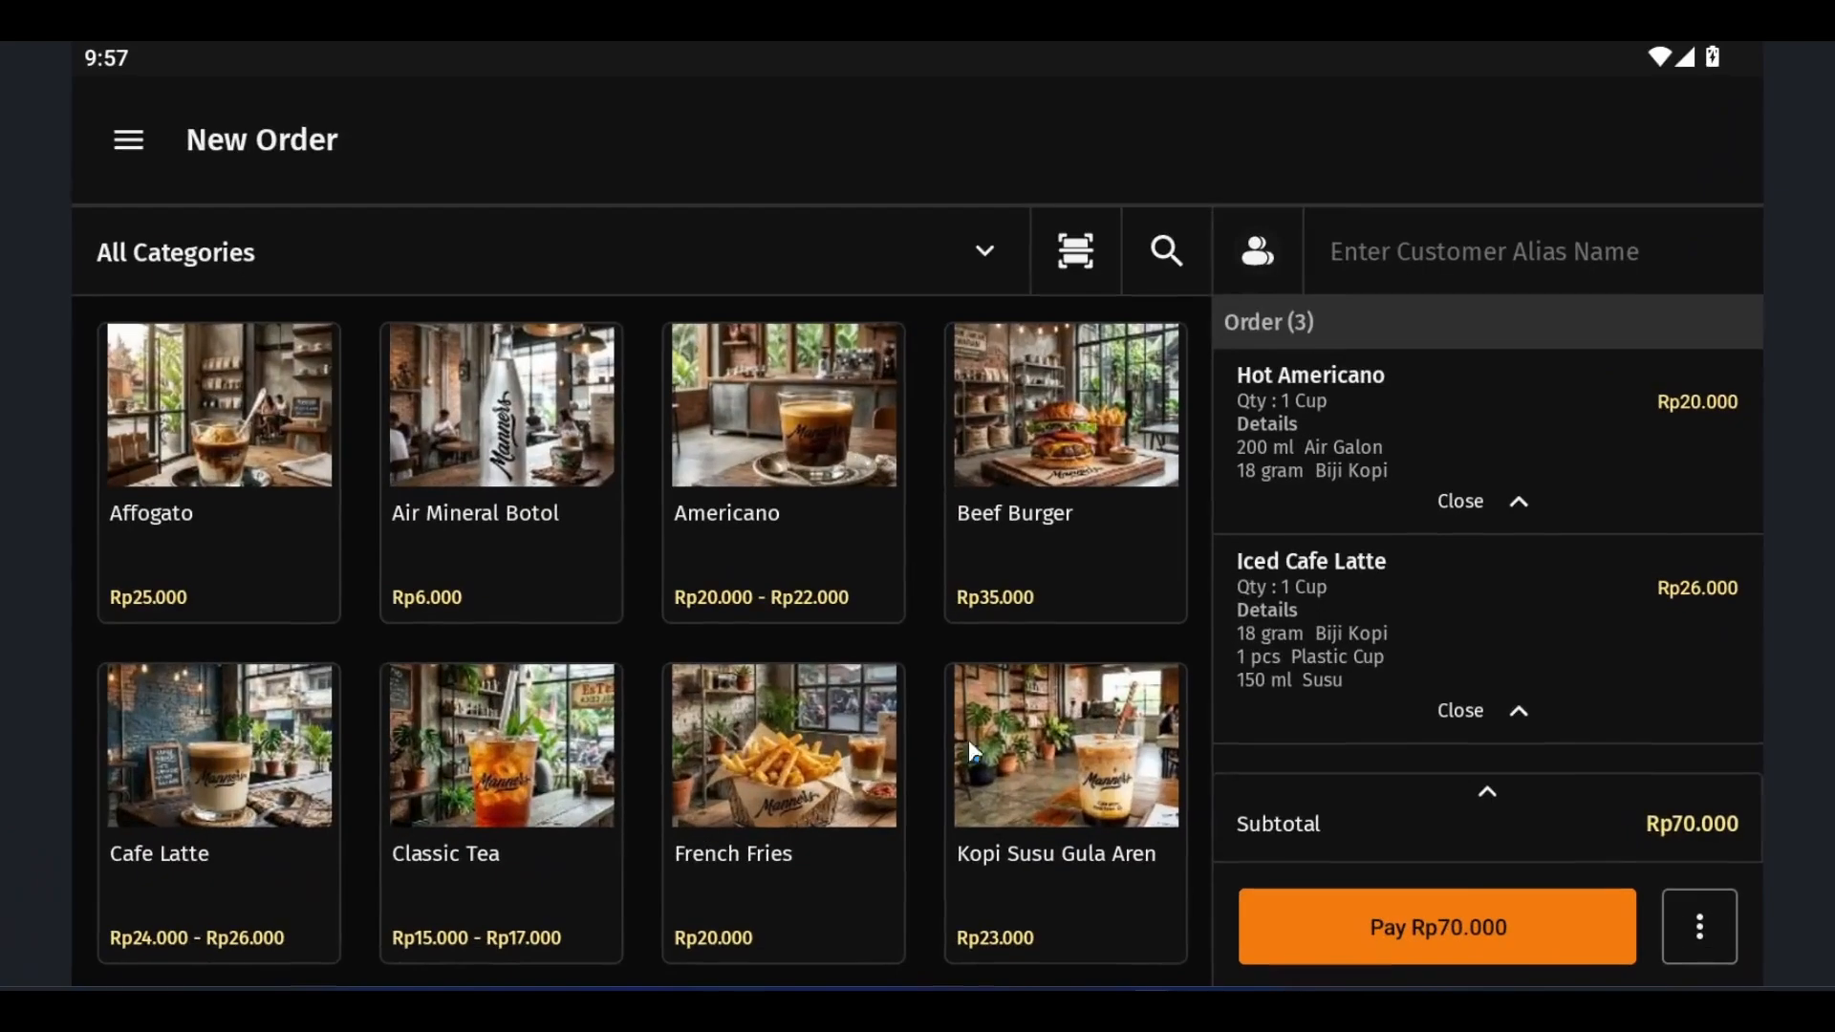
In the POS cashier app, delete the Hot Americano, Iced Cafe Latte and Hot Cafe Latte from the current order.
click(1356, 443)
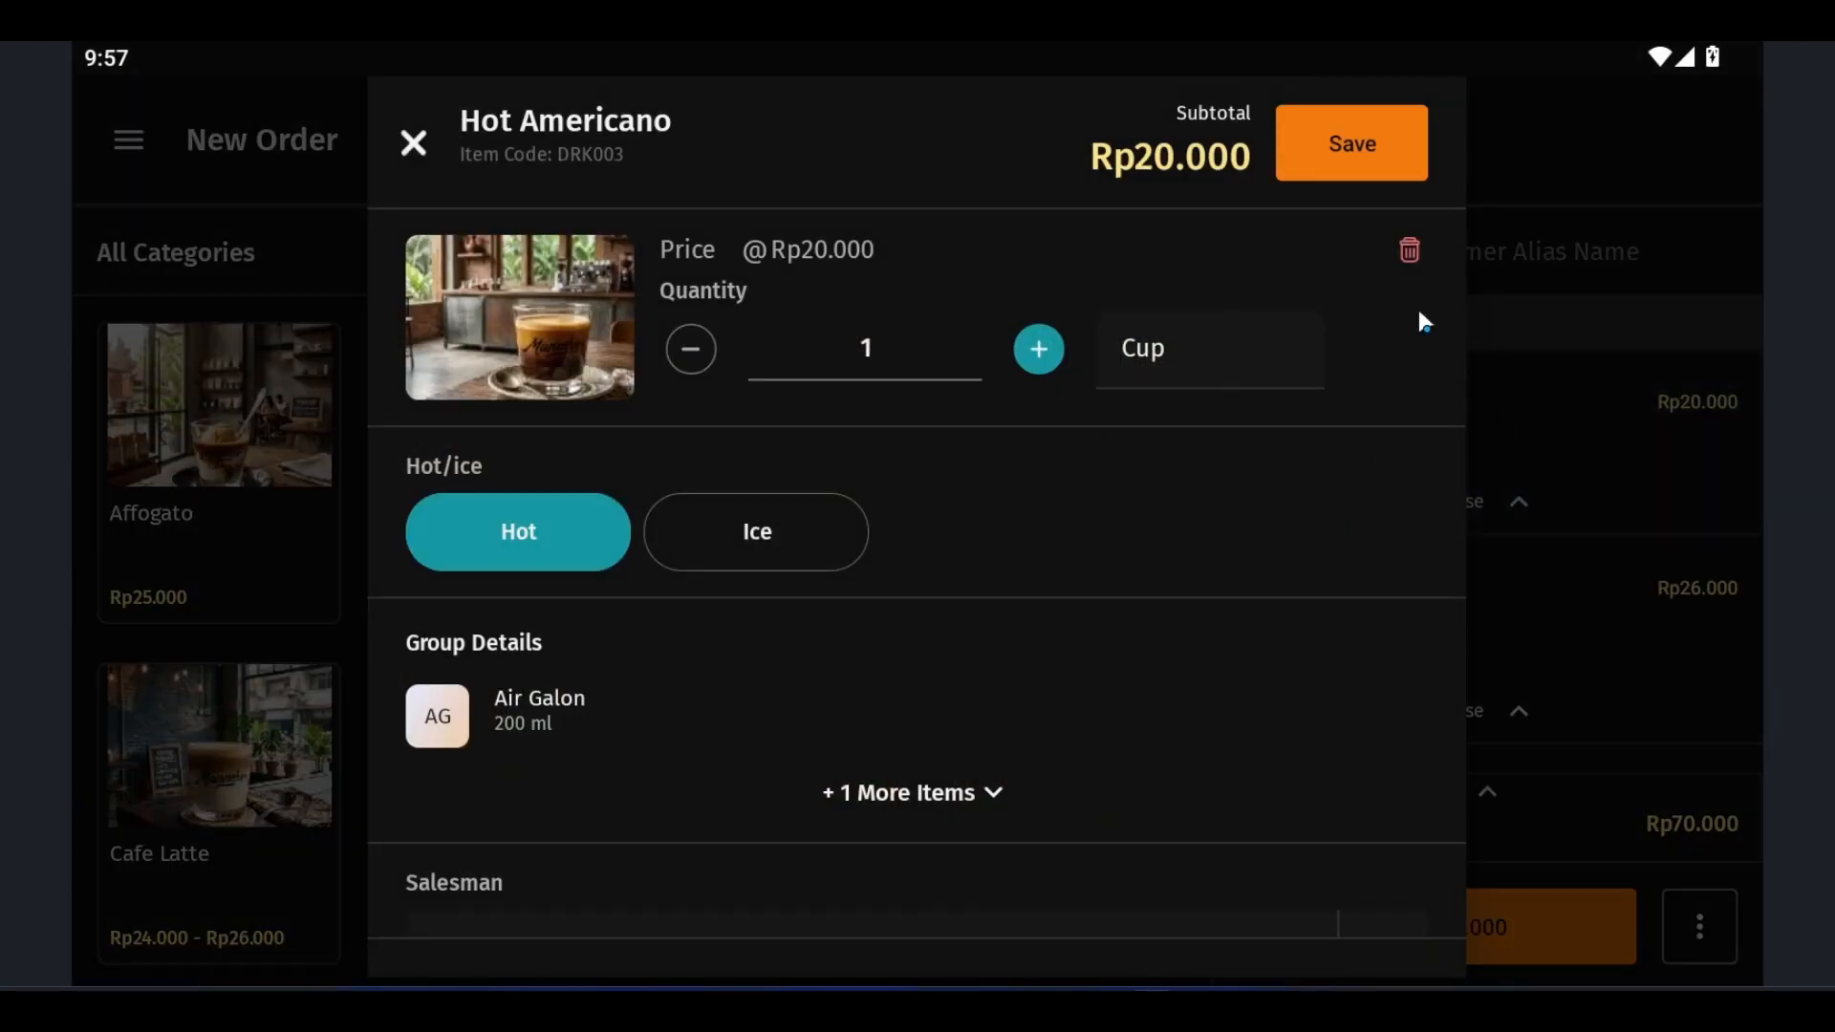
click(1403, 250)
click(1350, 448)
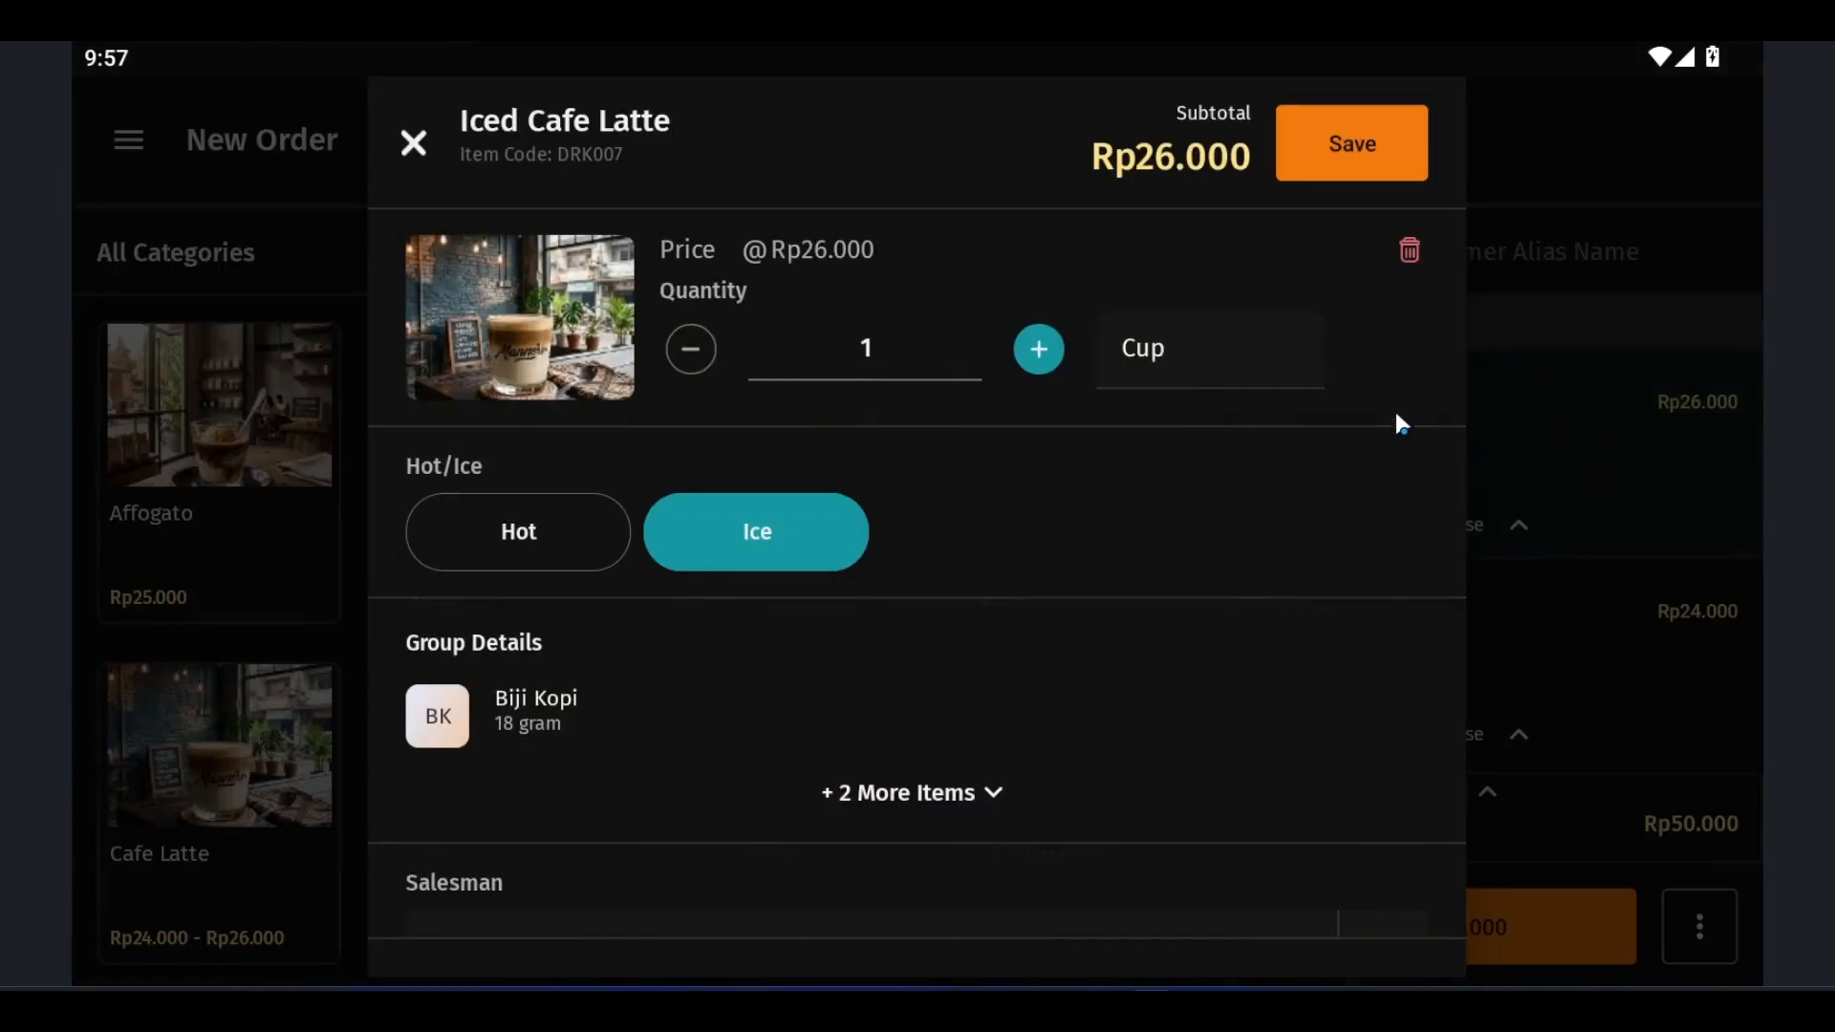
click(1408, 254)
click(1338, 422)
click(1407, 250)
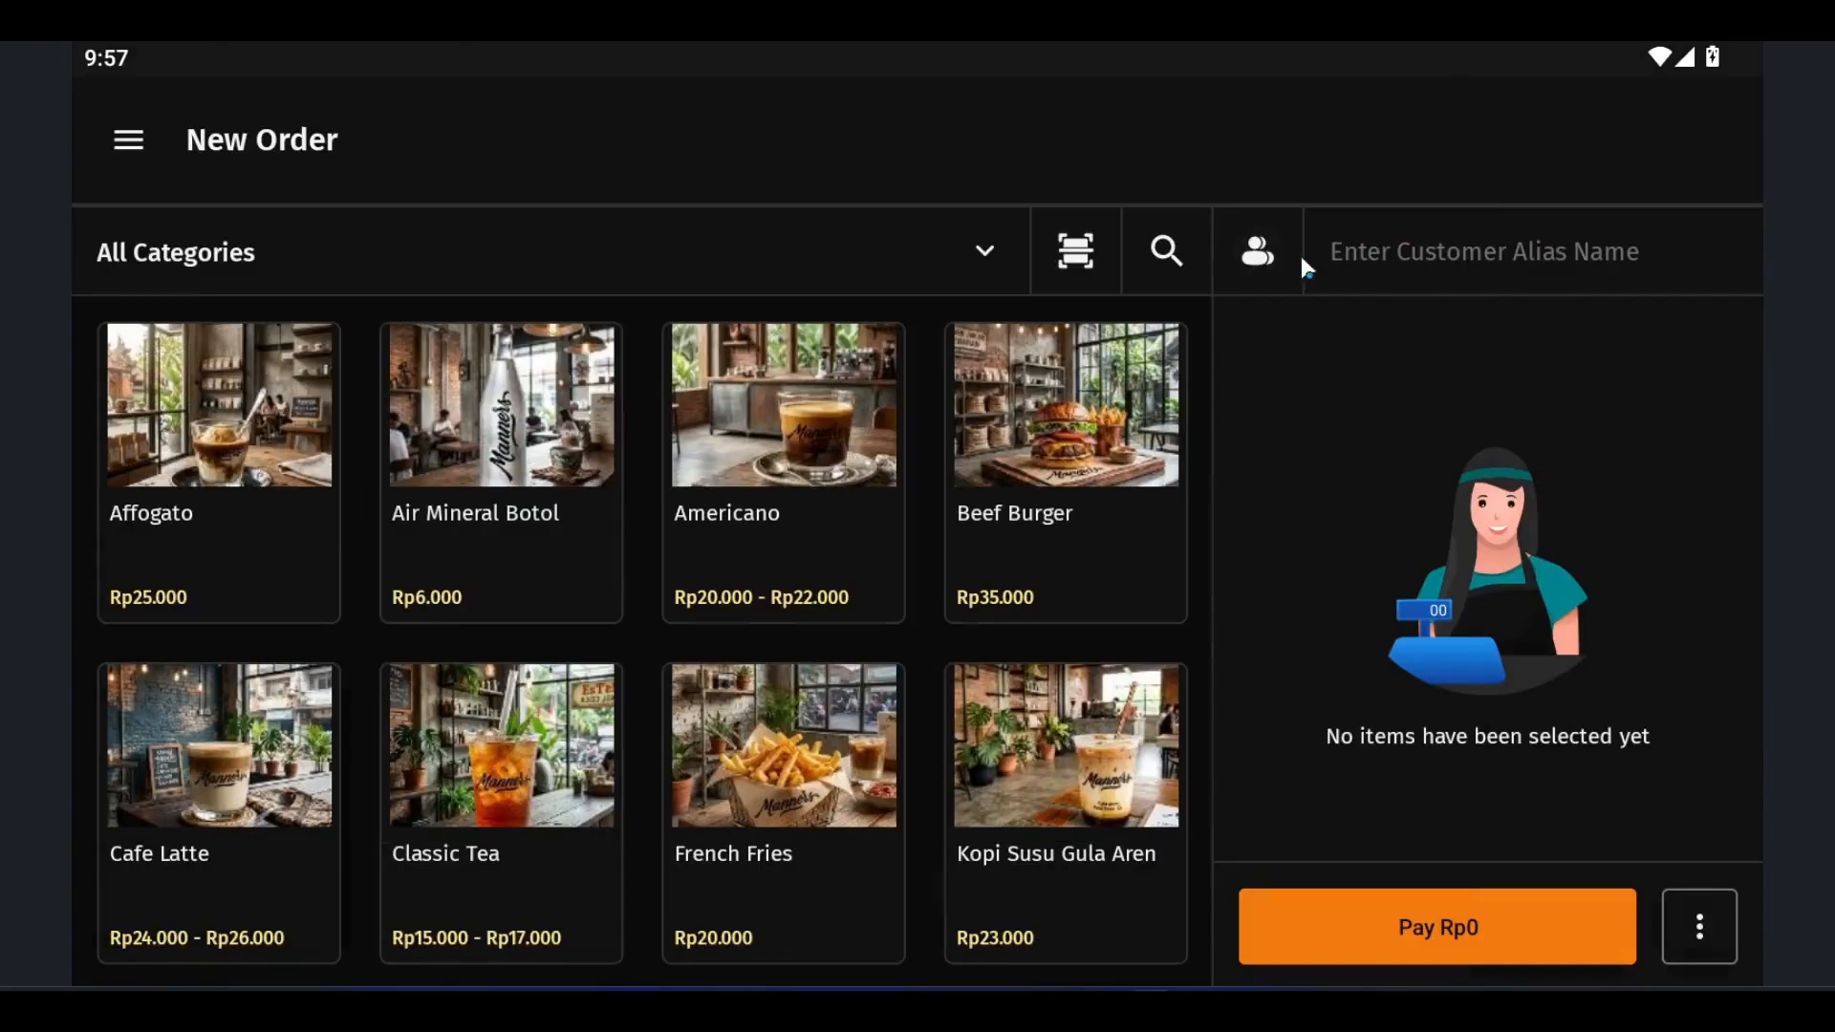
Synchronize the cashier app's data with the server and return to the New Order catalogue.
click(144, 140)
click(207, 432)
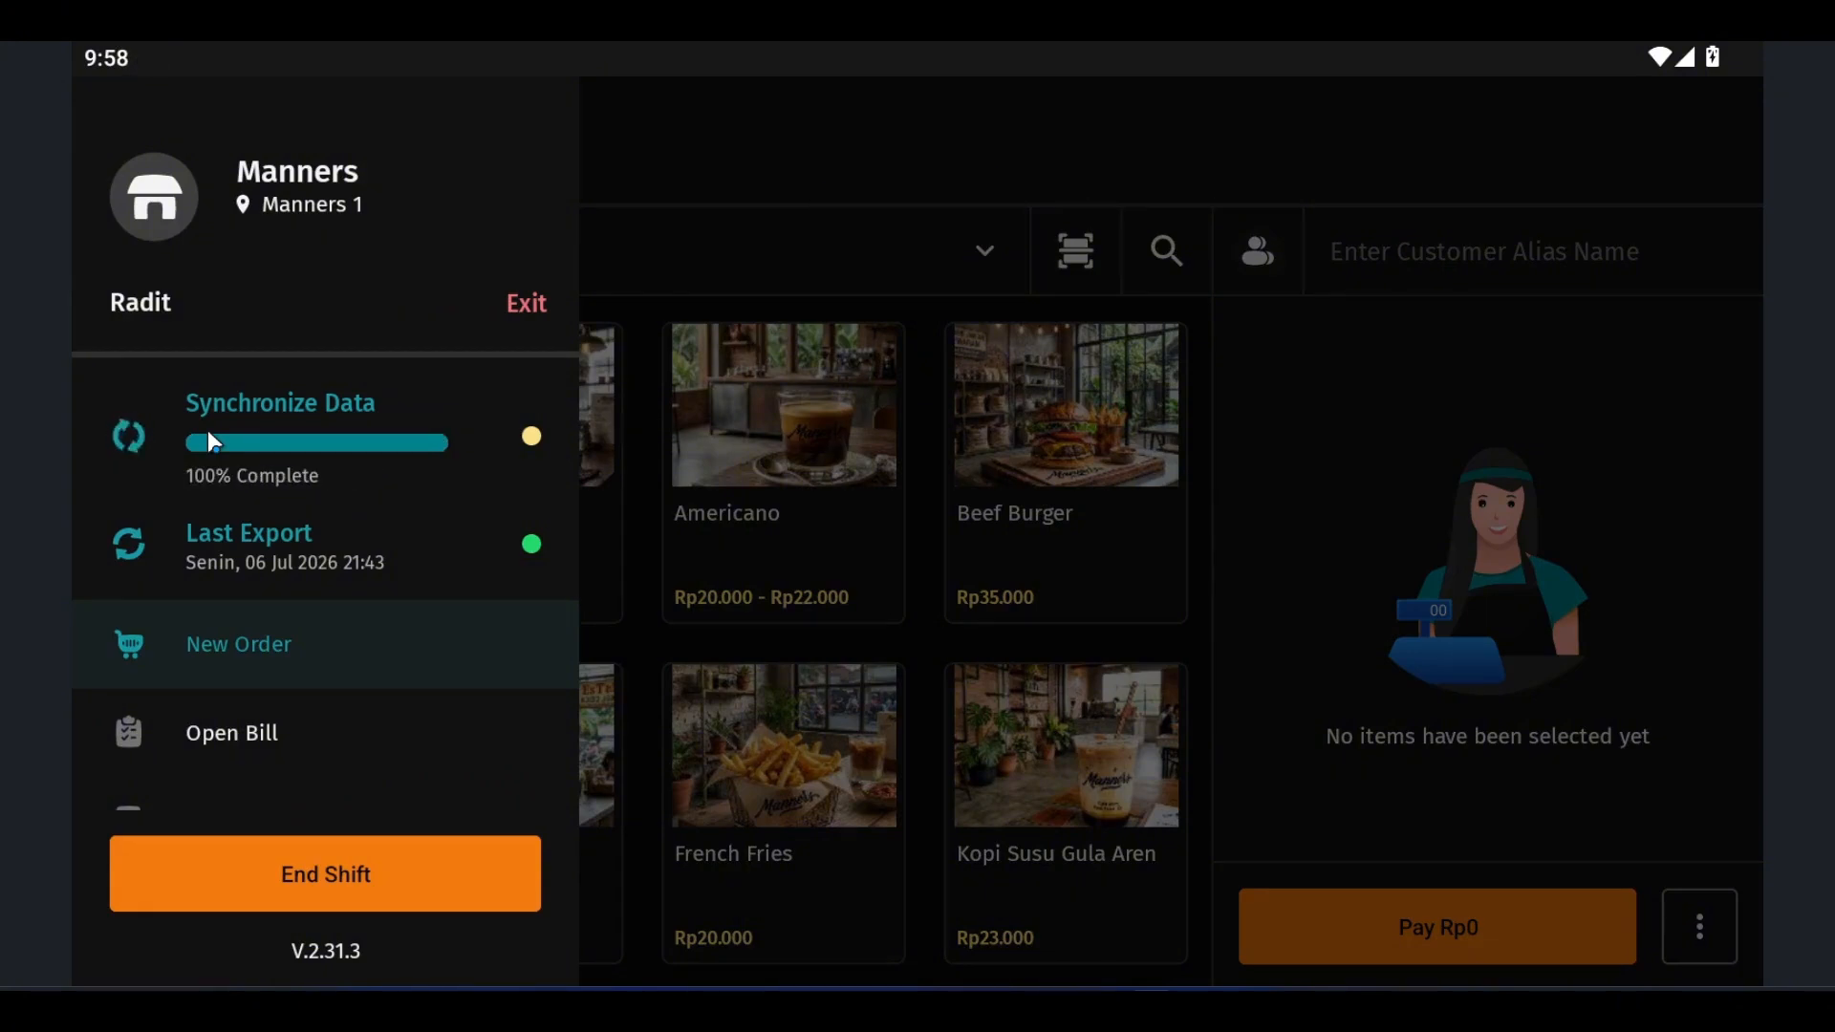
click(674, 204)
Add one Iced Americano, Air Mineral Botol, Beef Burger and Manners Platter to the order.
click(725, 432)
click(772, 547)
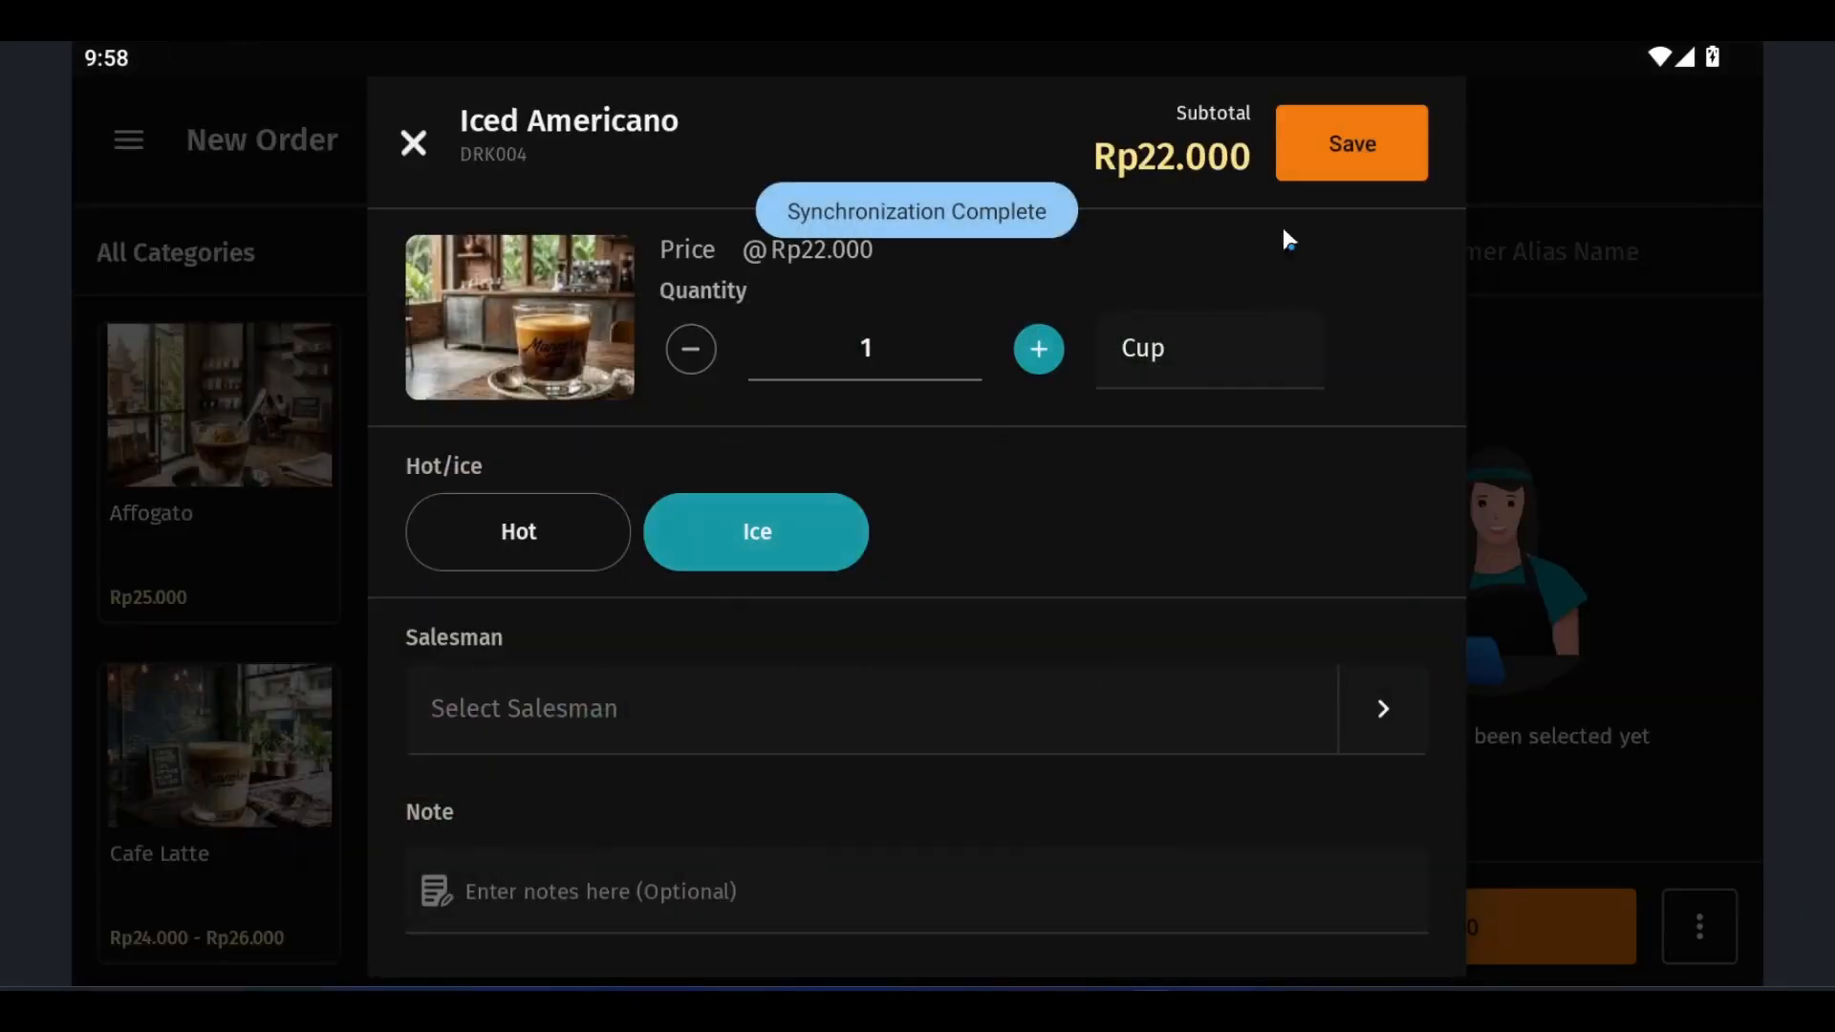
click(1316, 169)
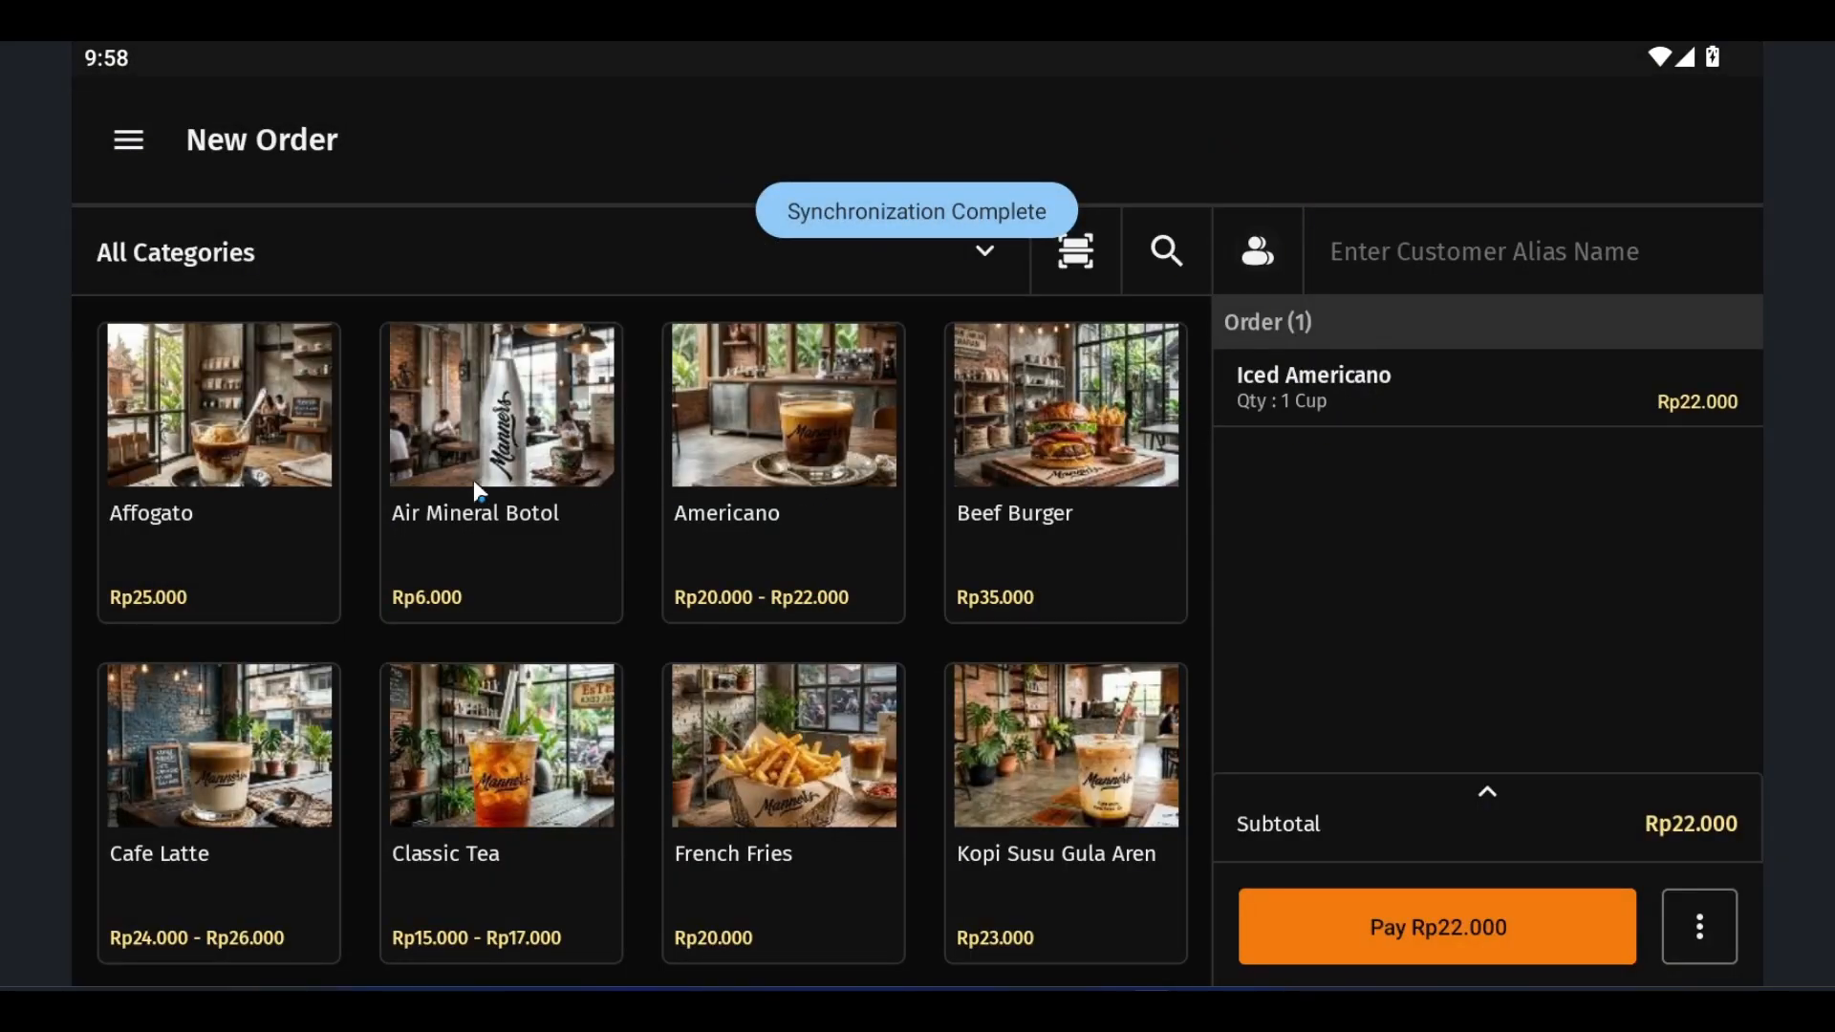
click(526, 440)
click(1010, 451)
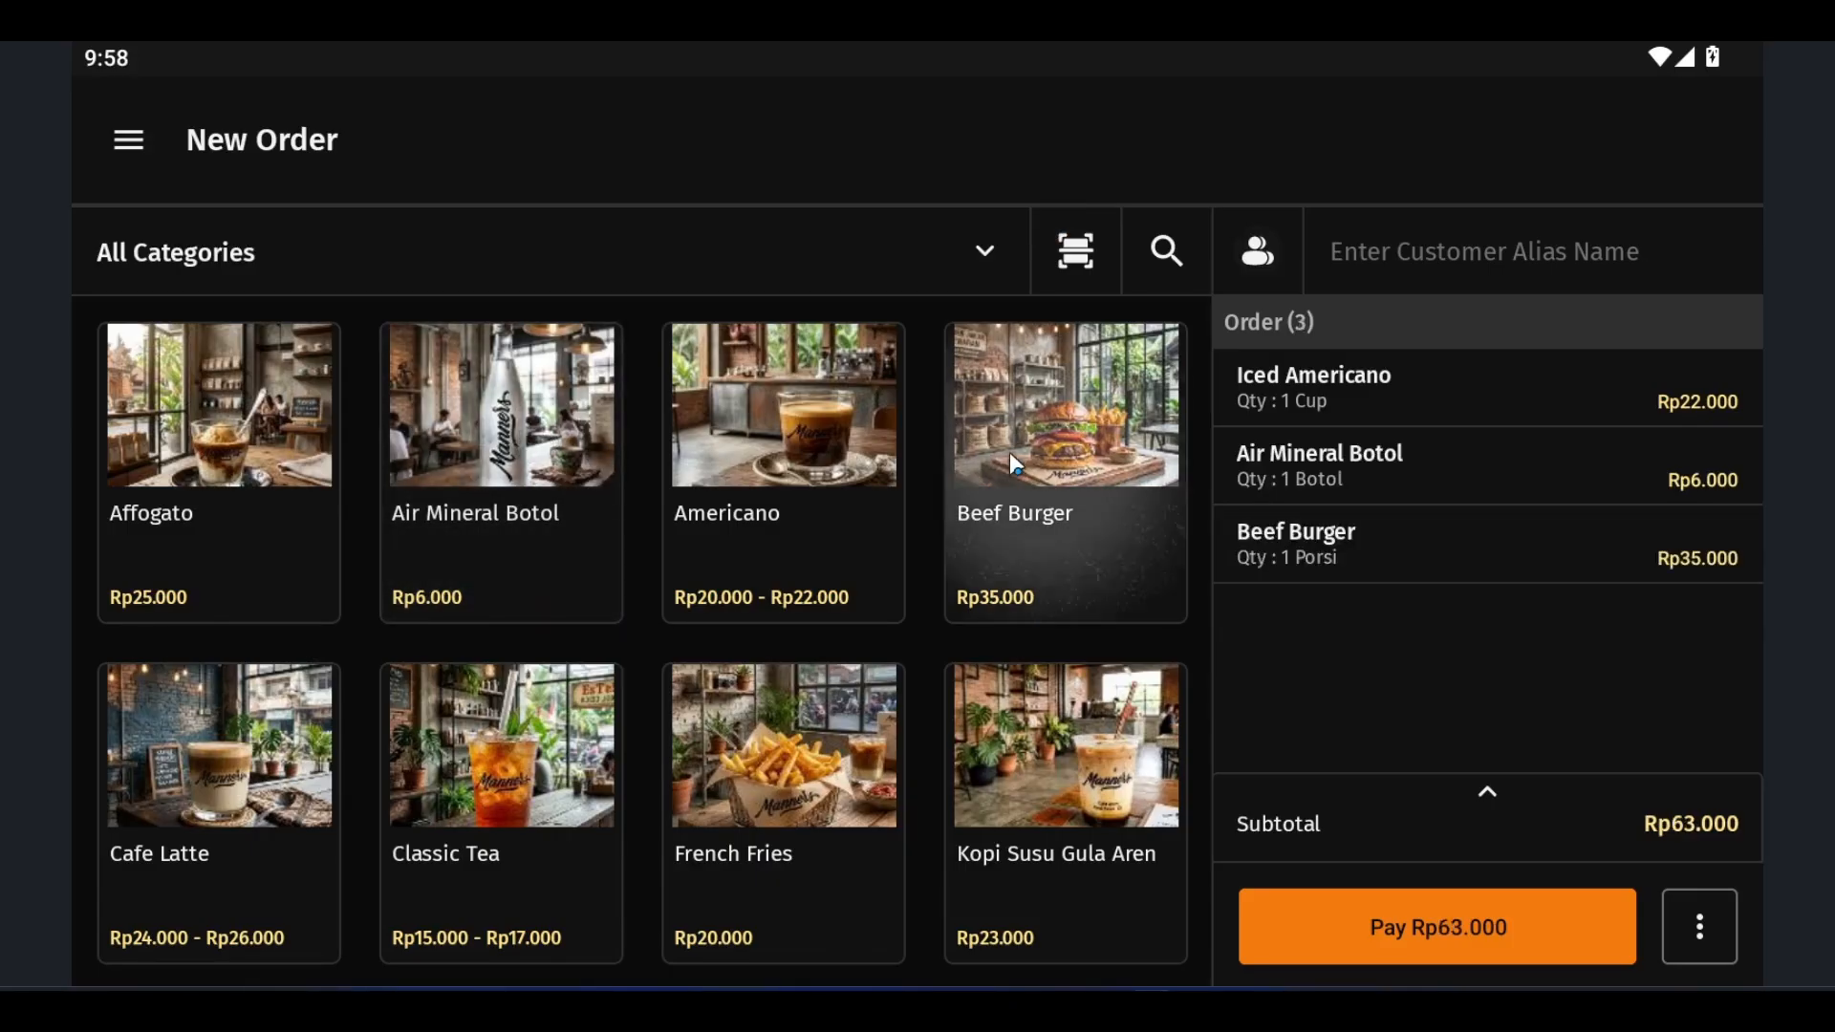
scroll(1046, 593, down, 3)
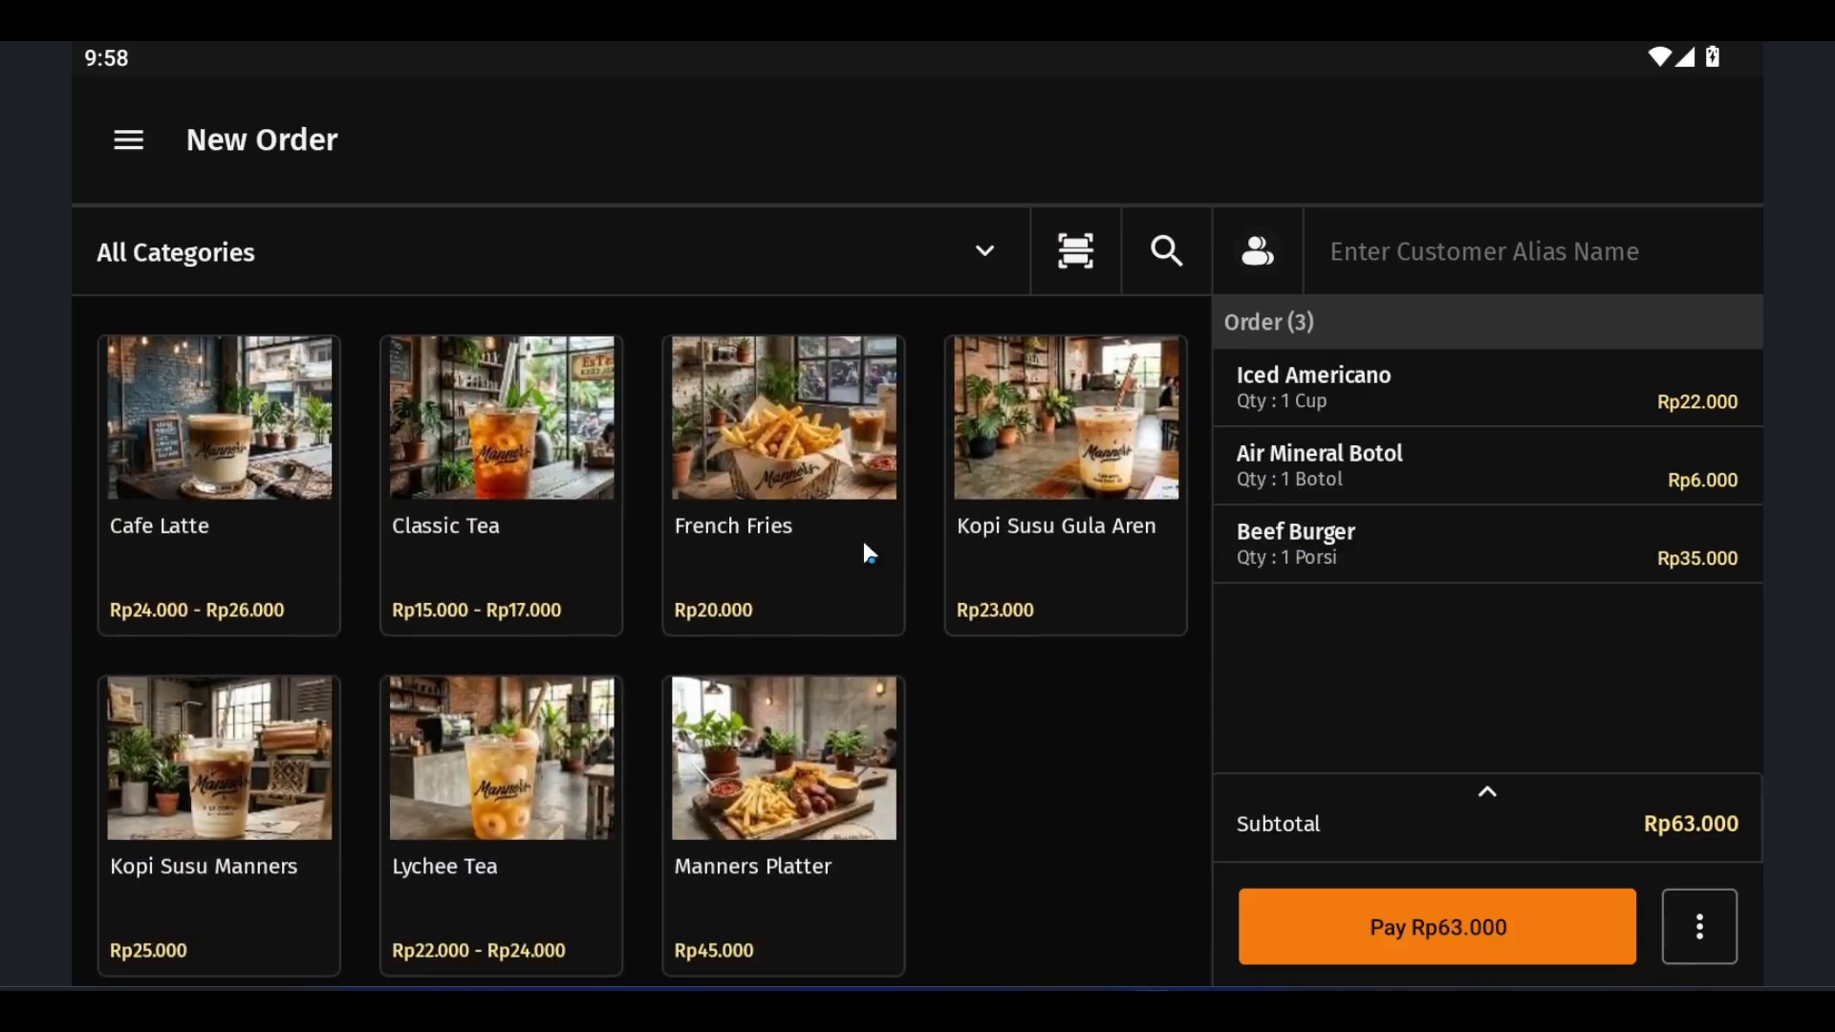
click(780, 724)
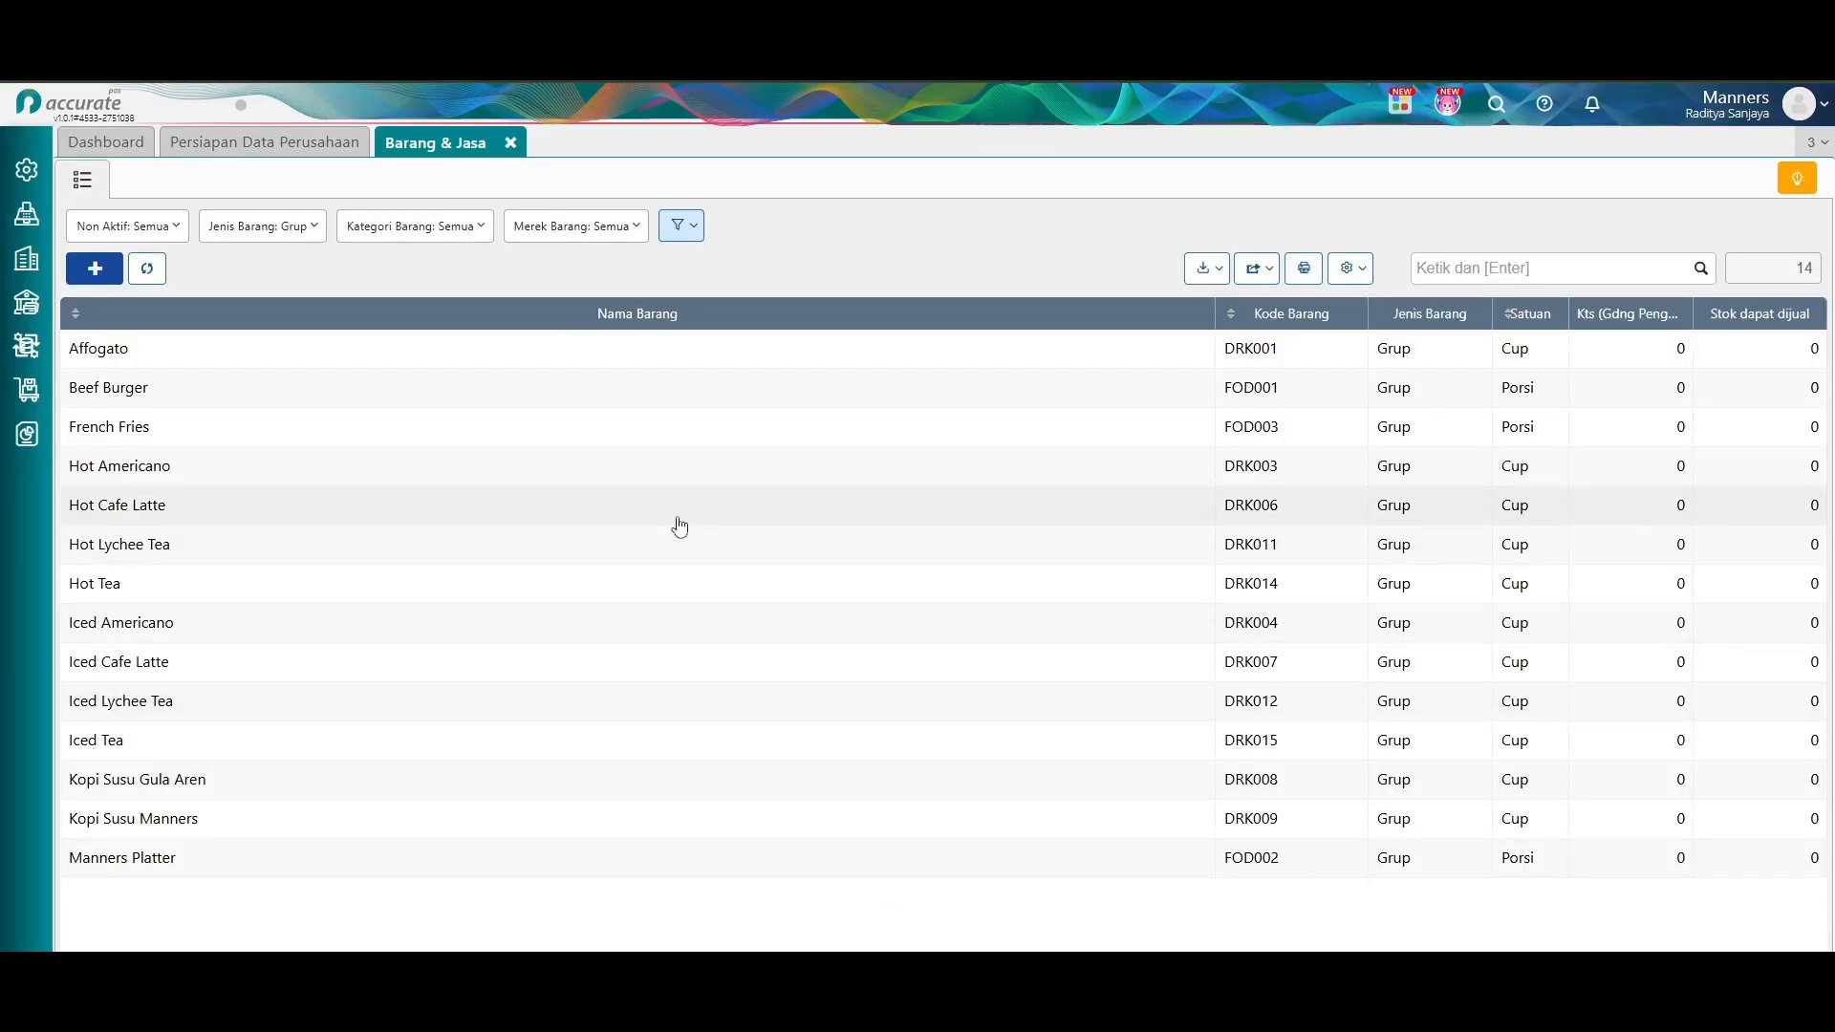
In Accurate, open a new Pekerjaan Pesanan form from the Persediaan activities.
click(29, 391)
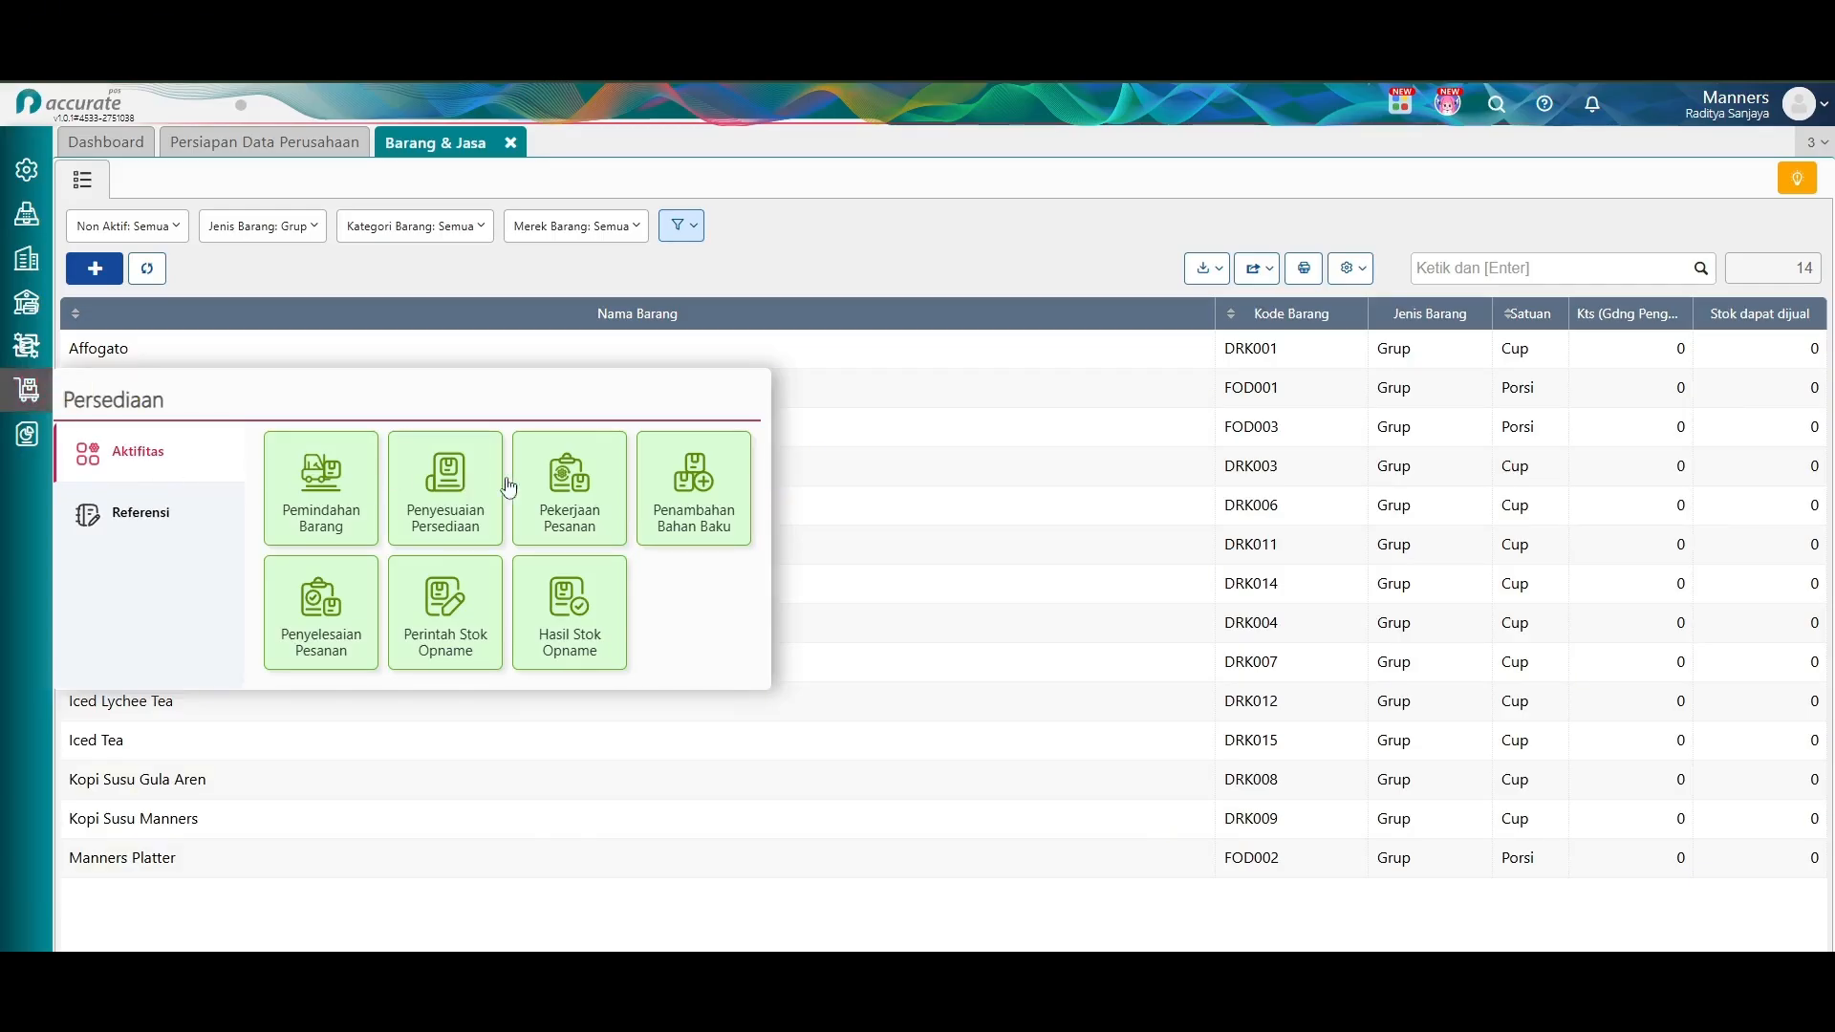
click(563, 494)
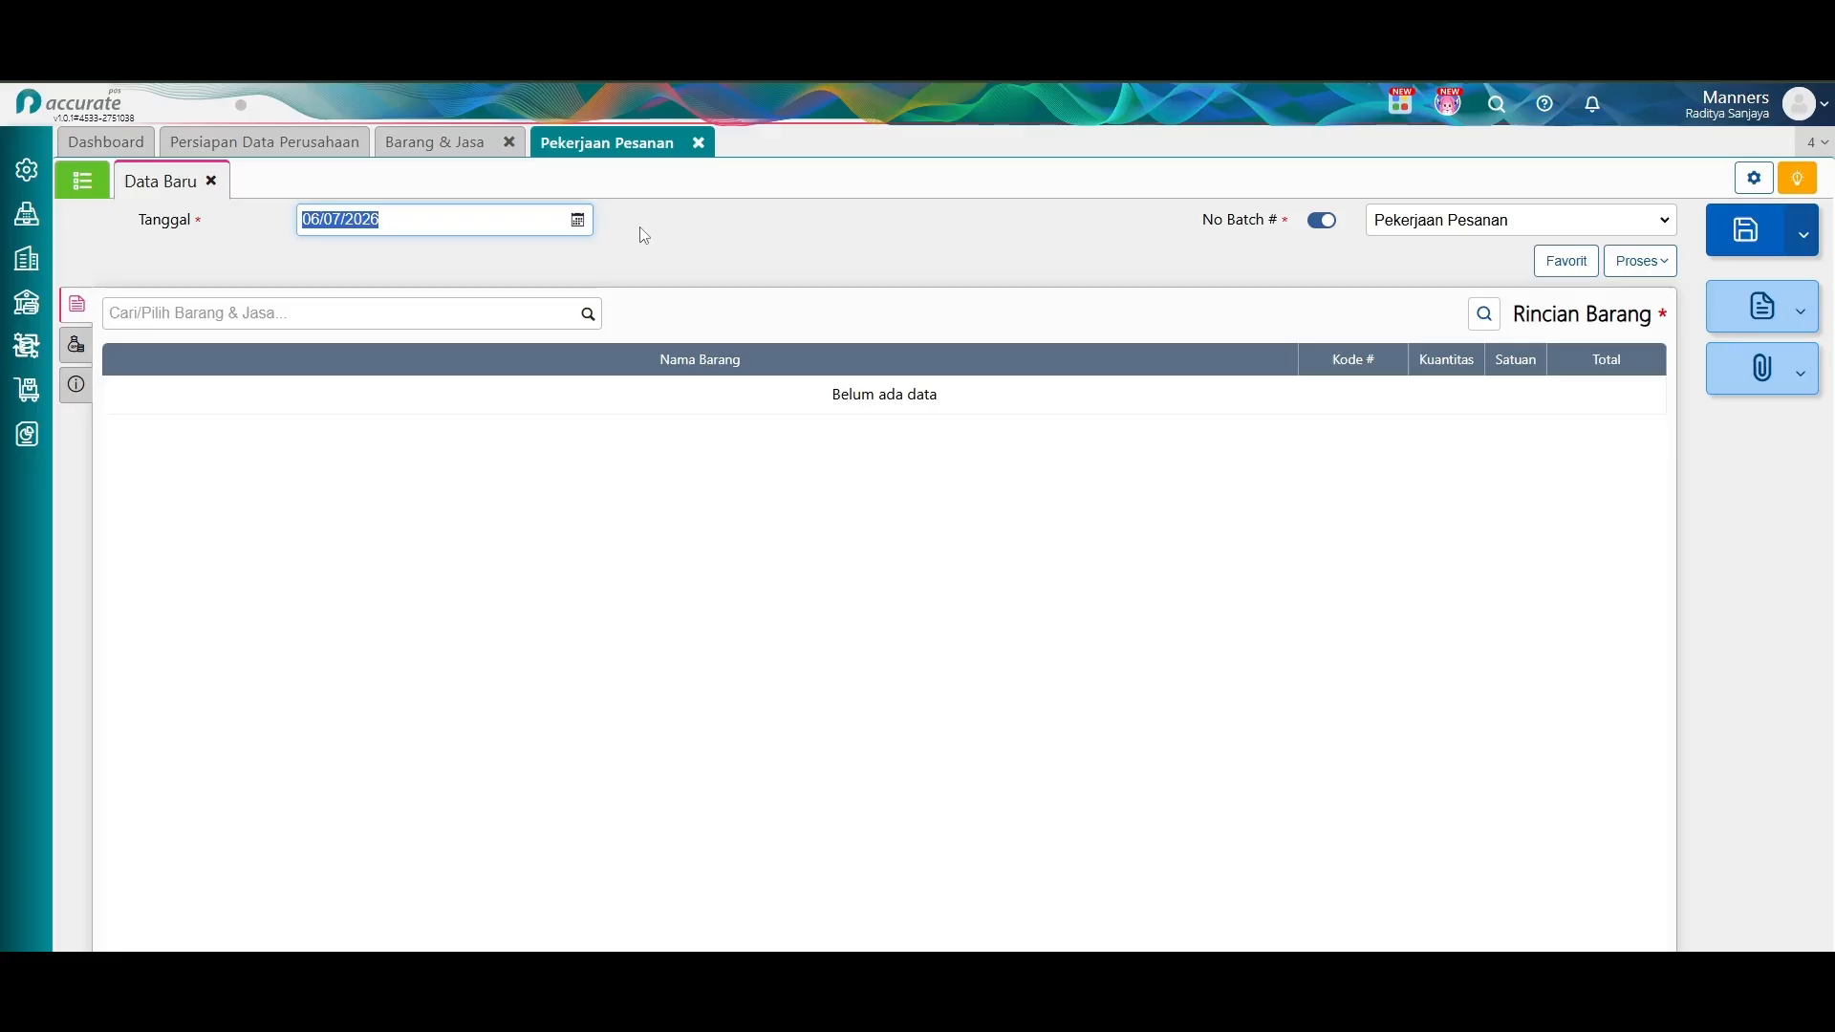
Return to the Barang & Jasa list filtered by Grup and open the Hot Americano item.
click(437, 150)
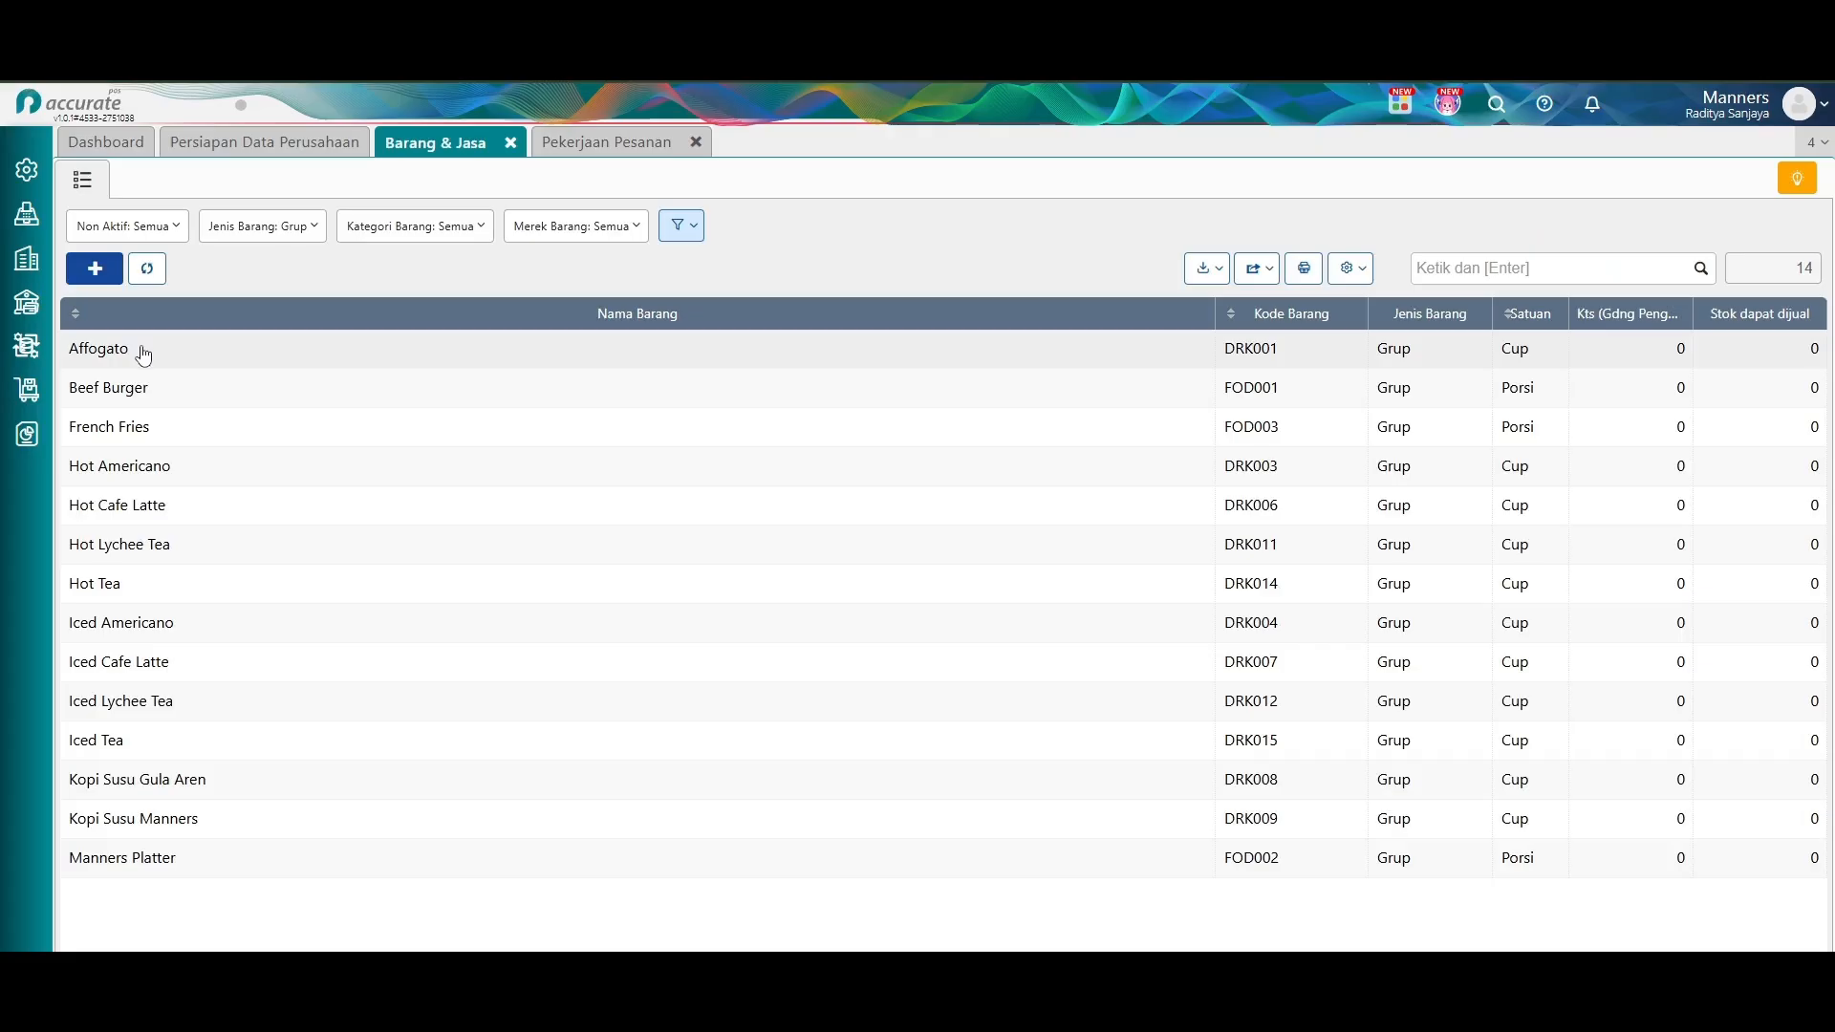
click(275, 233)
click(275, 233)
click(145, 473)
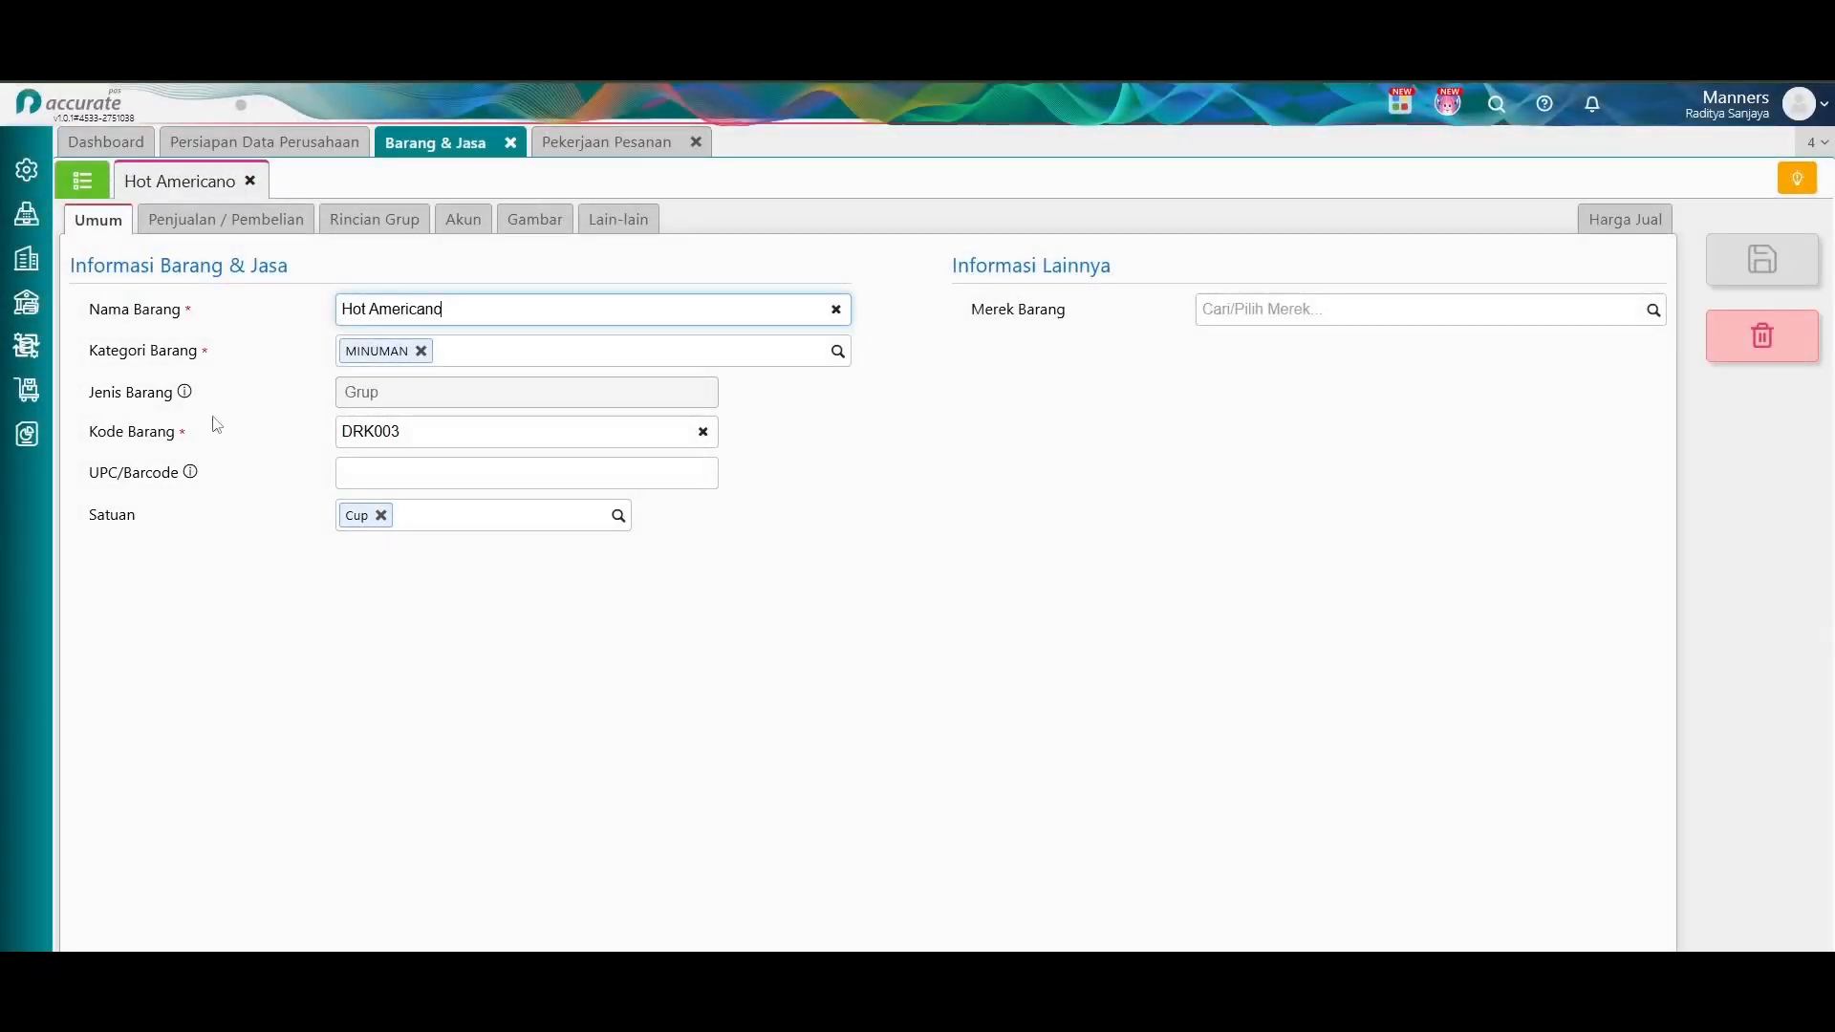
Review Hot Americano's general information and Rincian Grup ingredients, check the empty Pekerjaan Pesanan form, and return to the Barang & Jasa list.
click(373, 229)
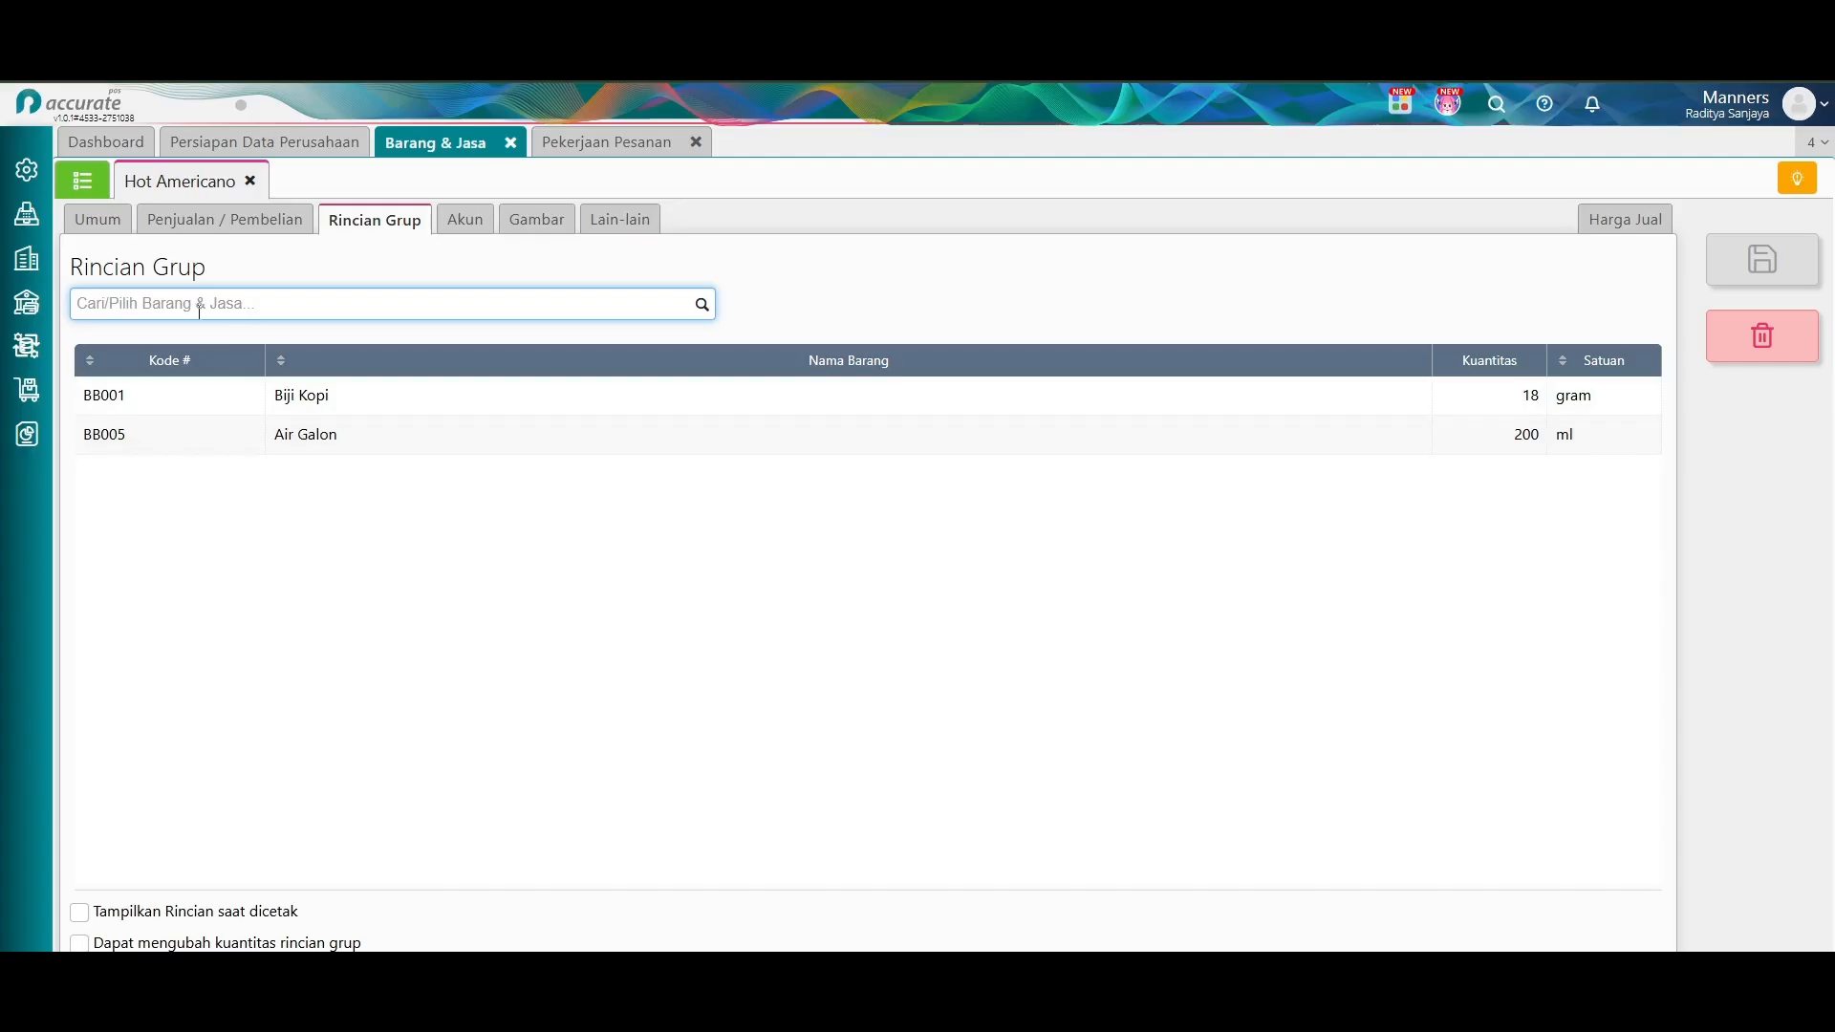
click(109, 237)
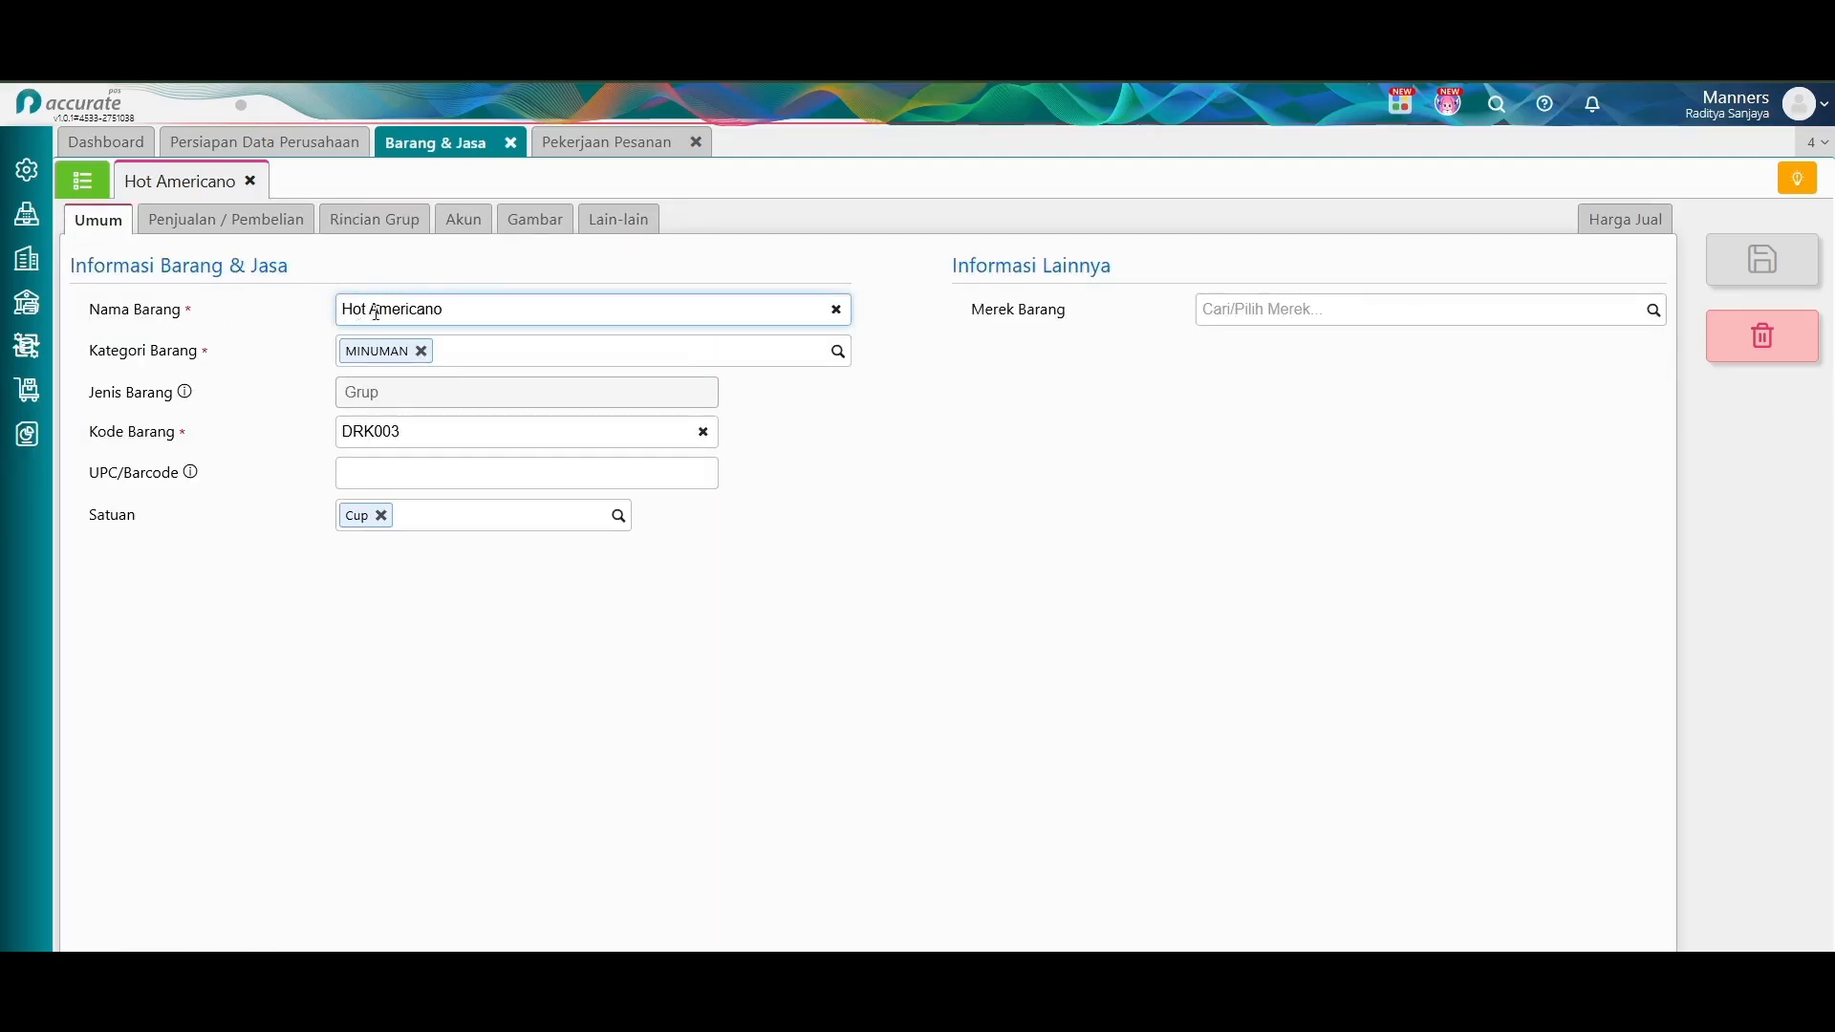
click(374, 219)
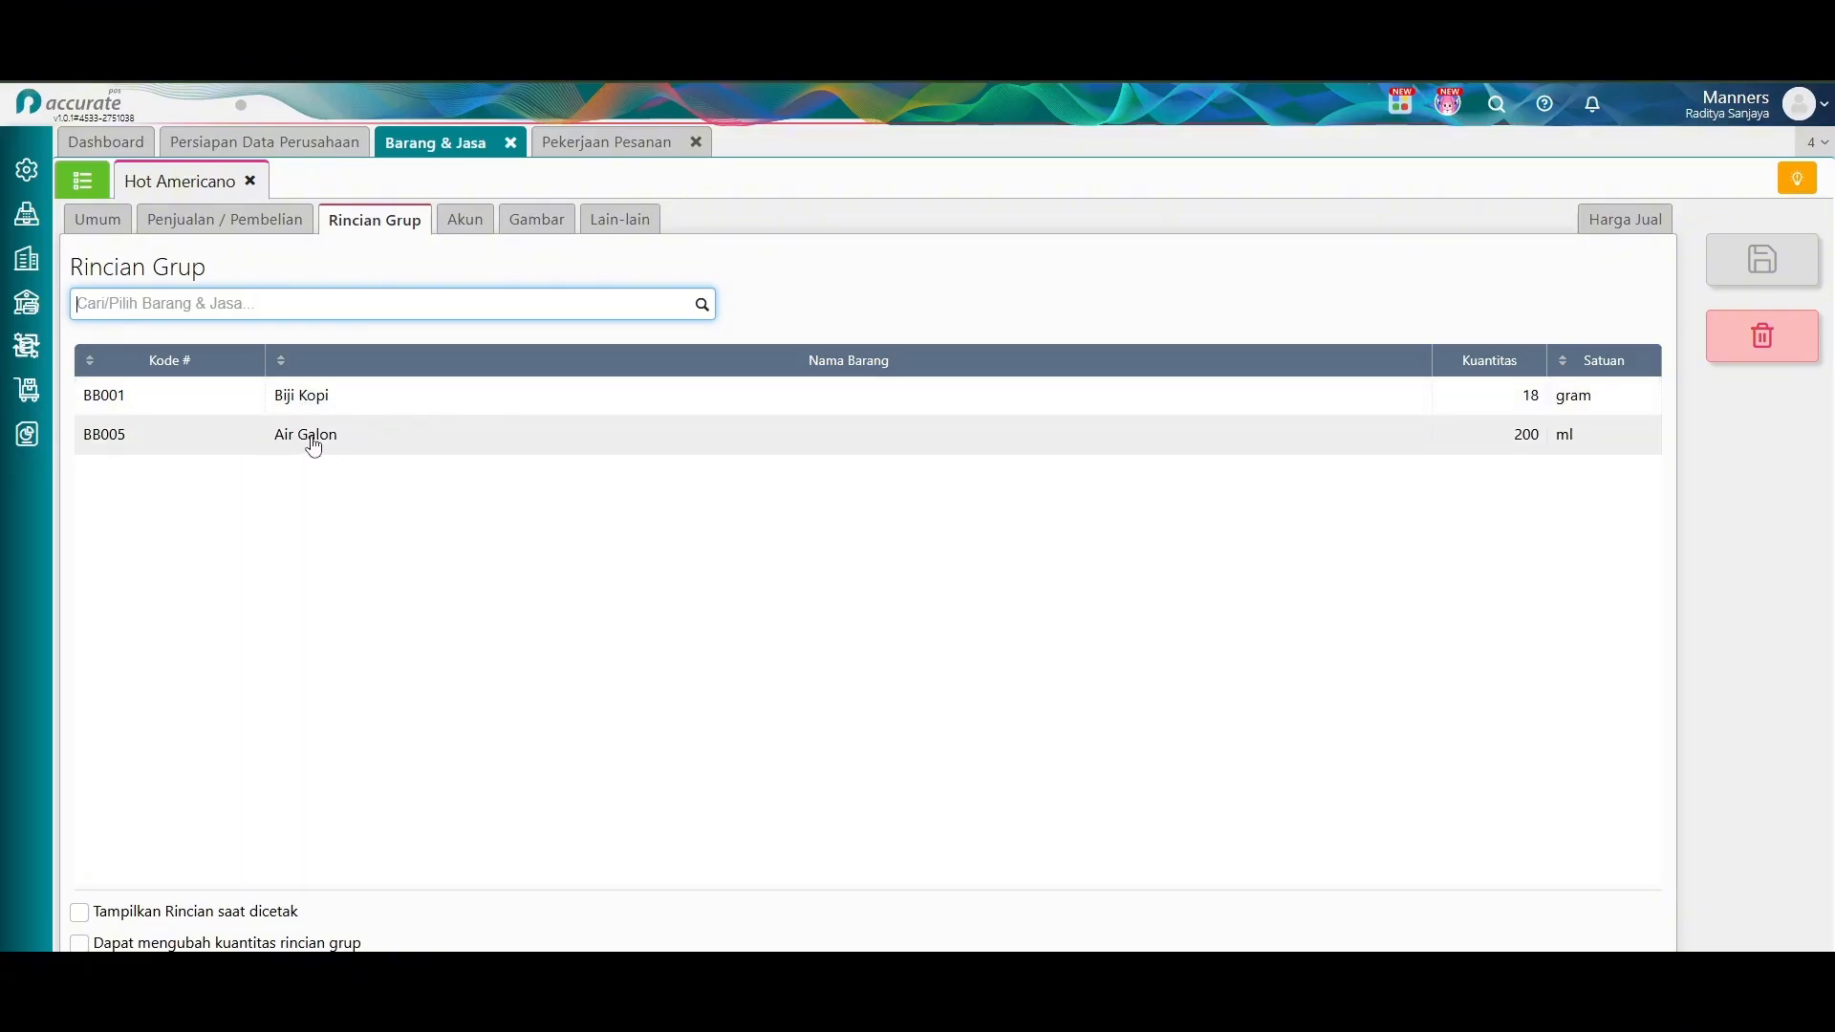
click(595, 148)
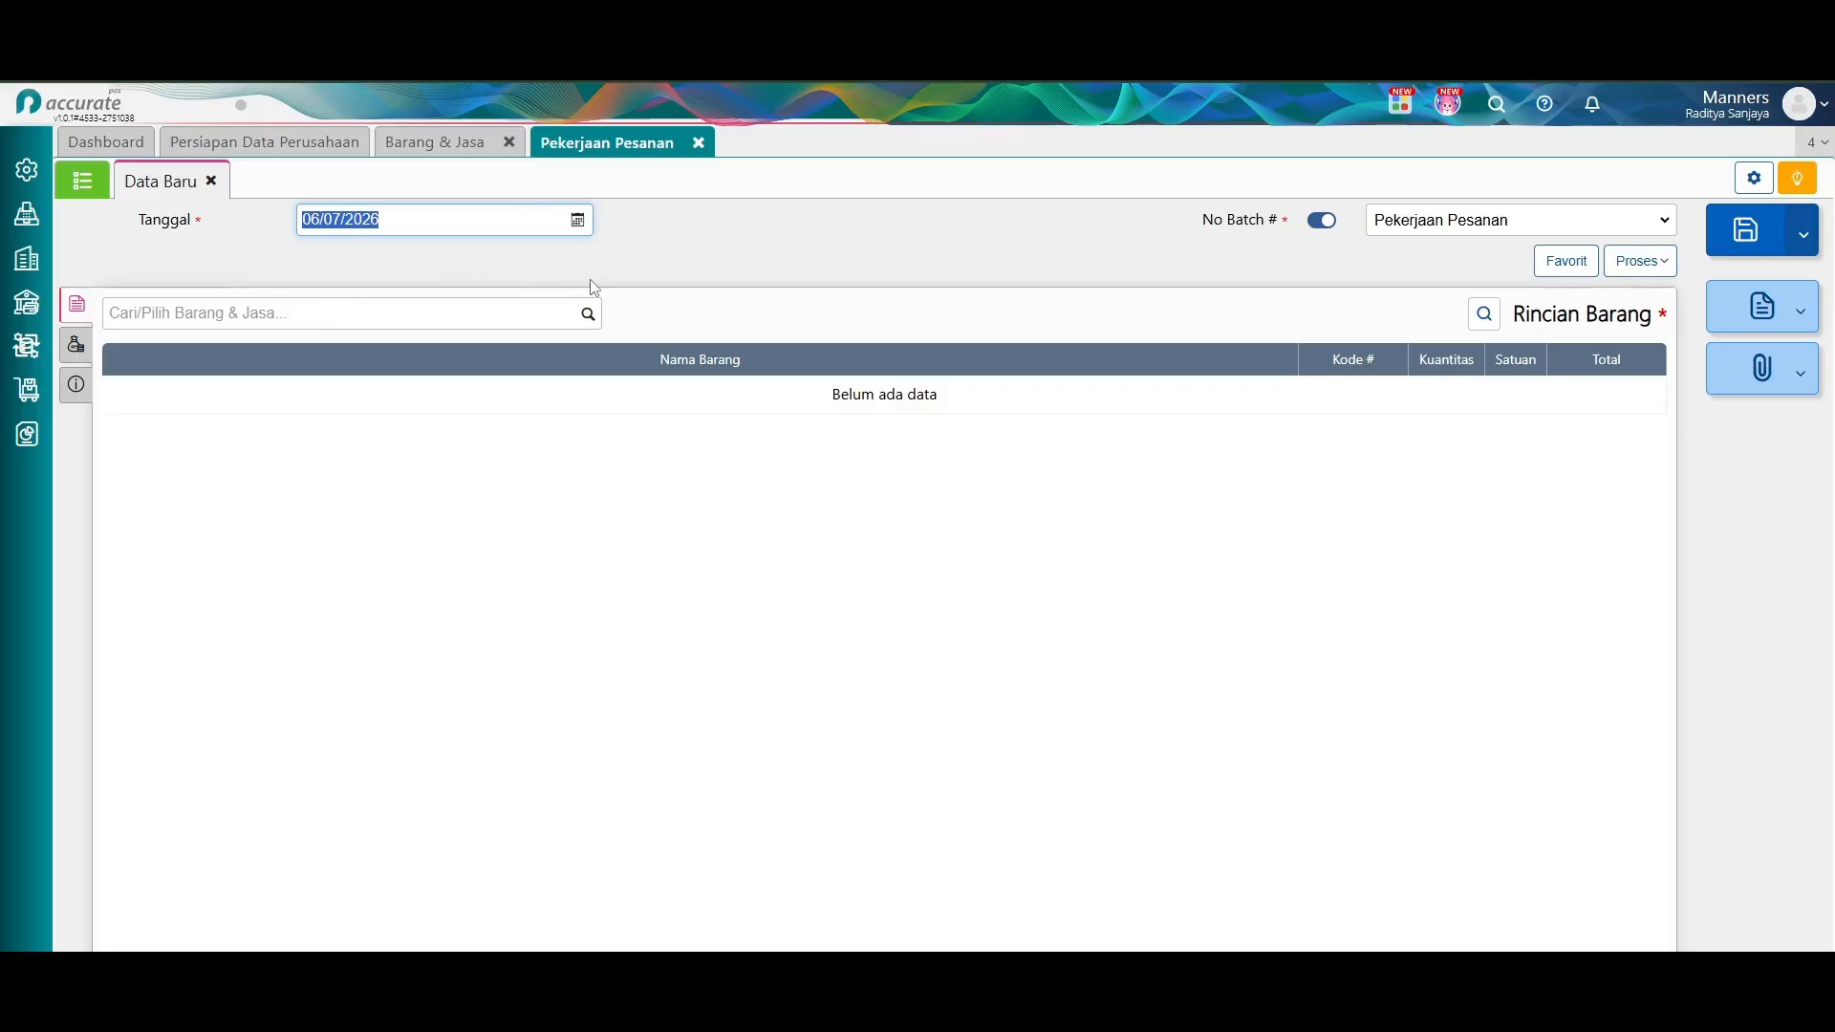
click(456, 148)
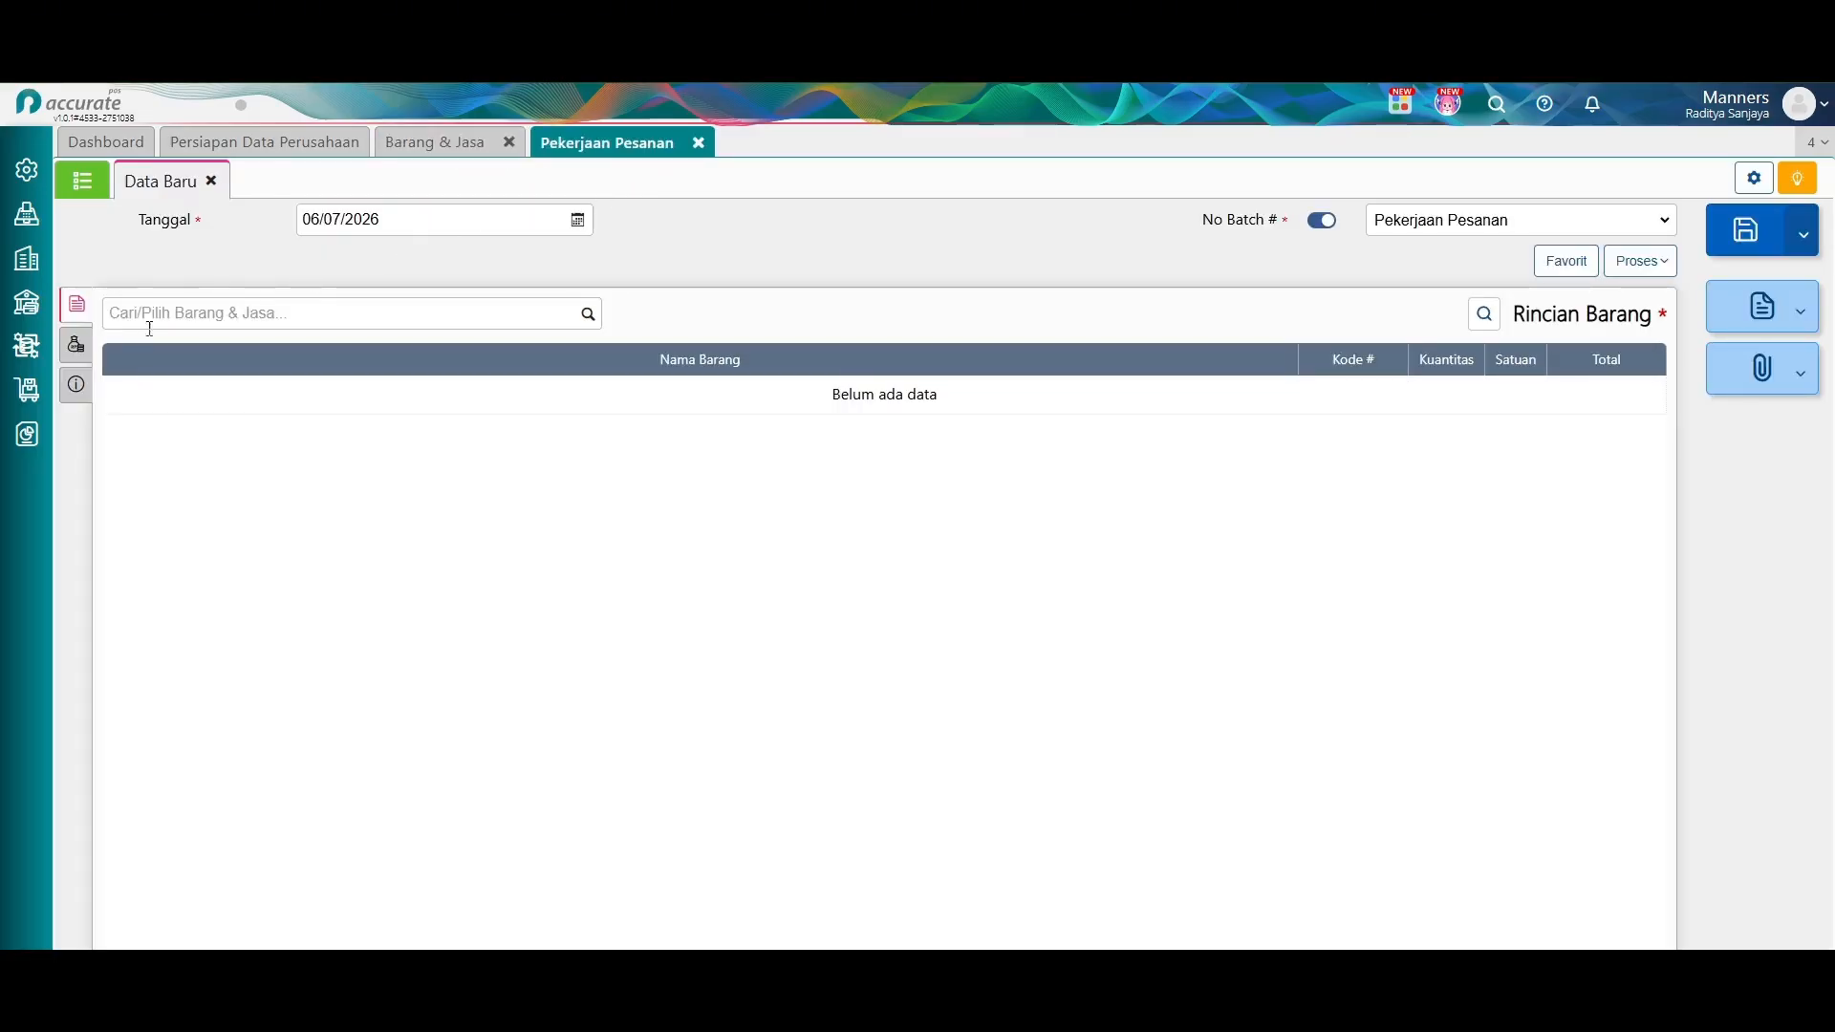
click(420, 143)
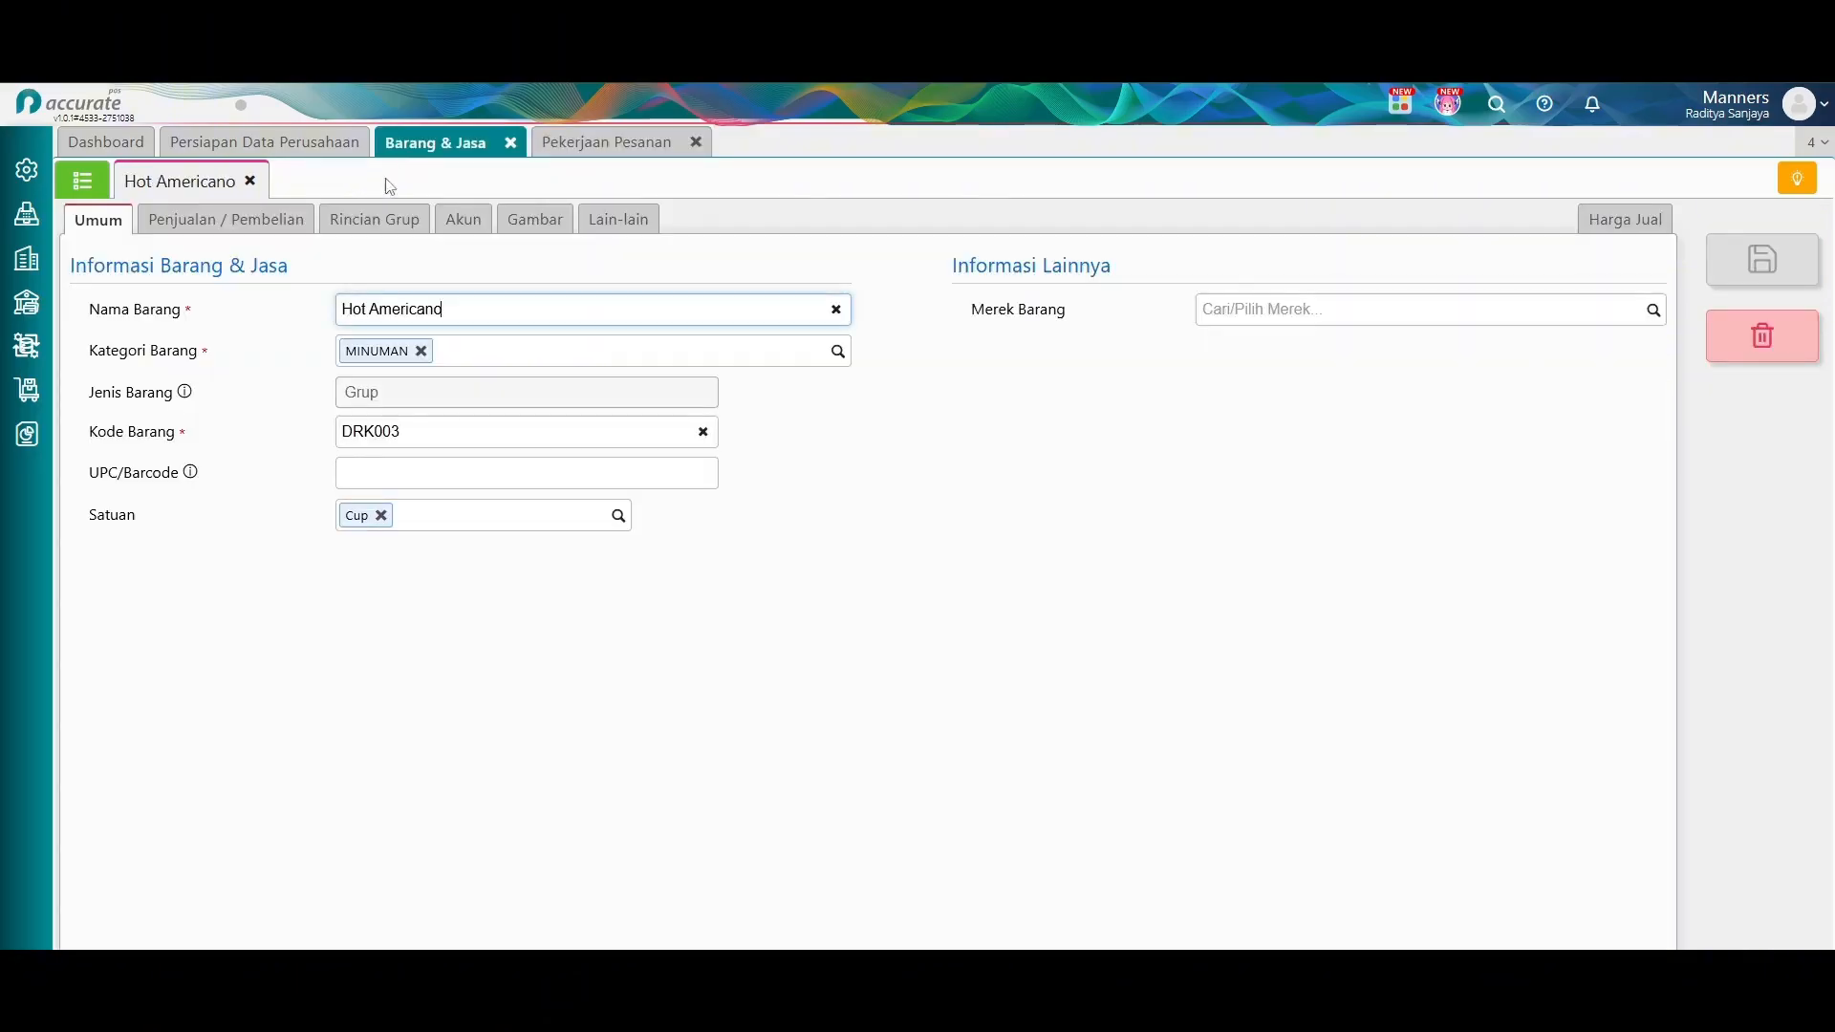
click(82, 179)
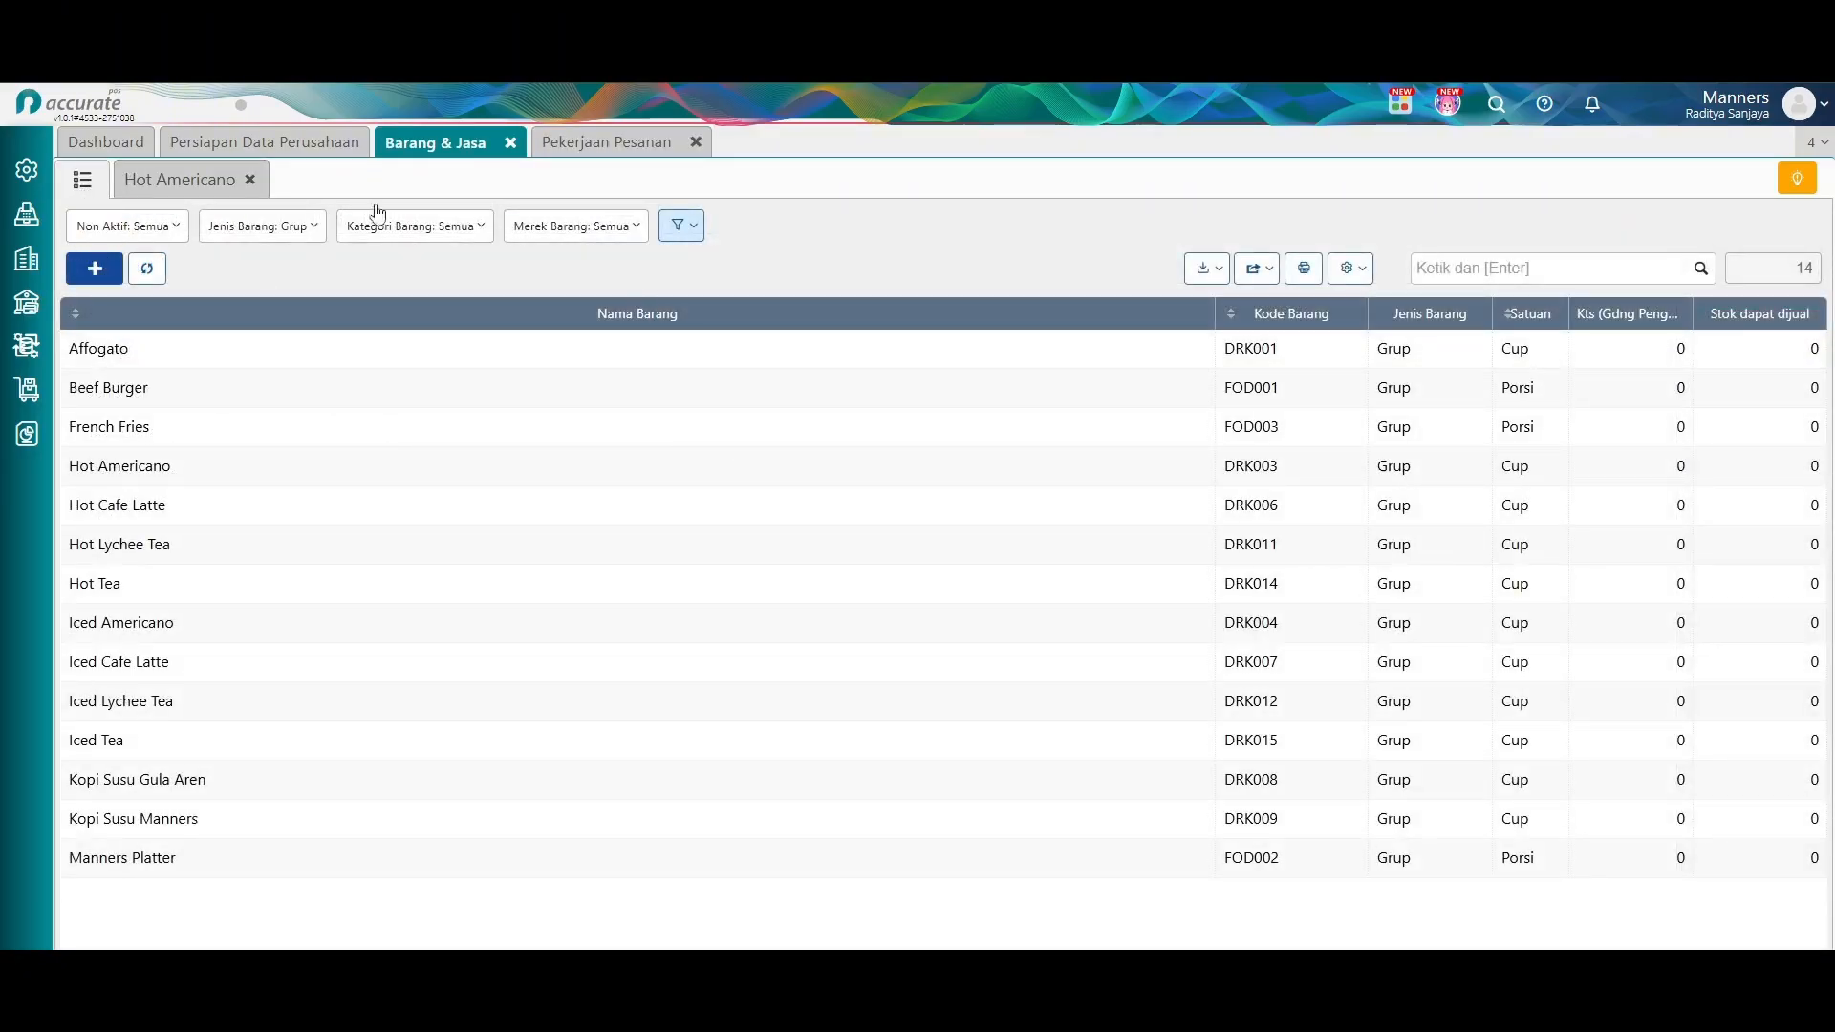
In the new Pekerjaan Pesanan, add 1 pcs of Teh Poci and 1.000 ml of Air Galon from the Utama warehouse.
click(572, 146)
click(493, 316)
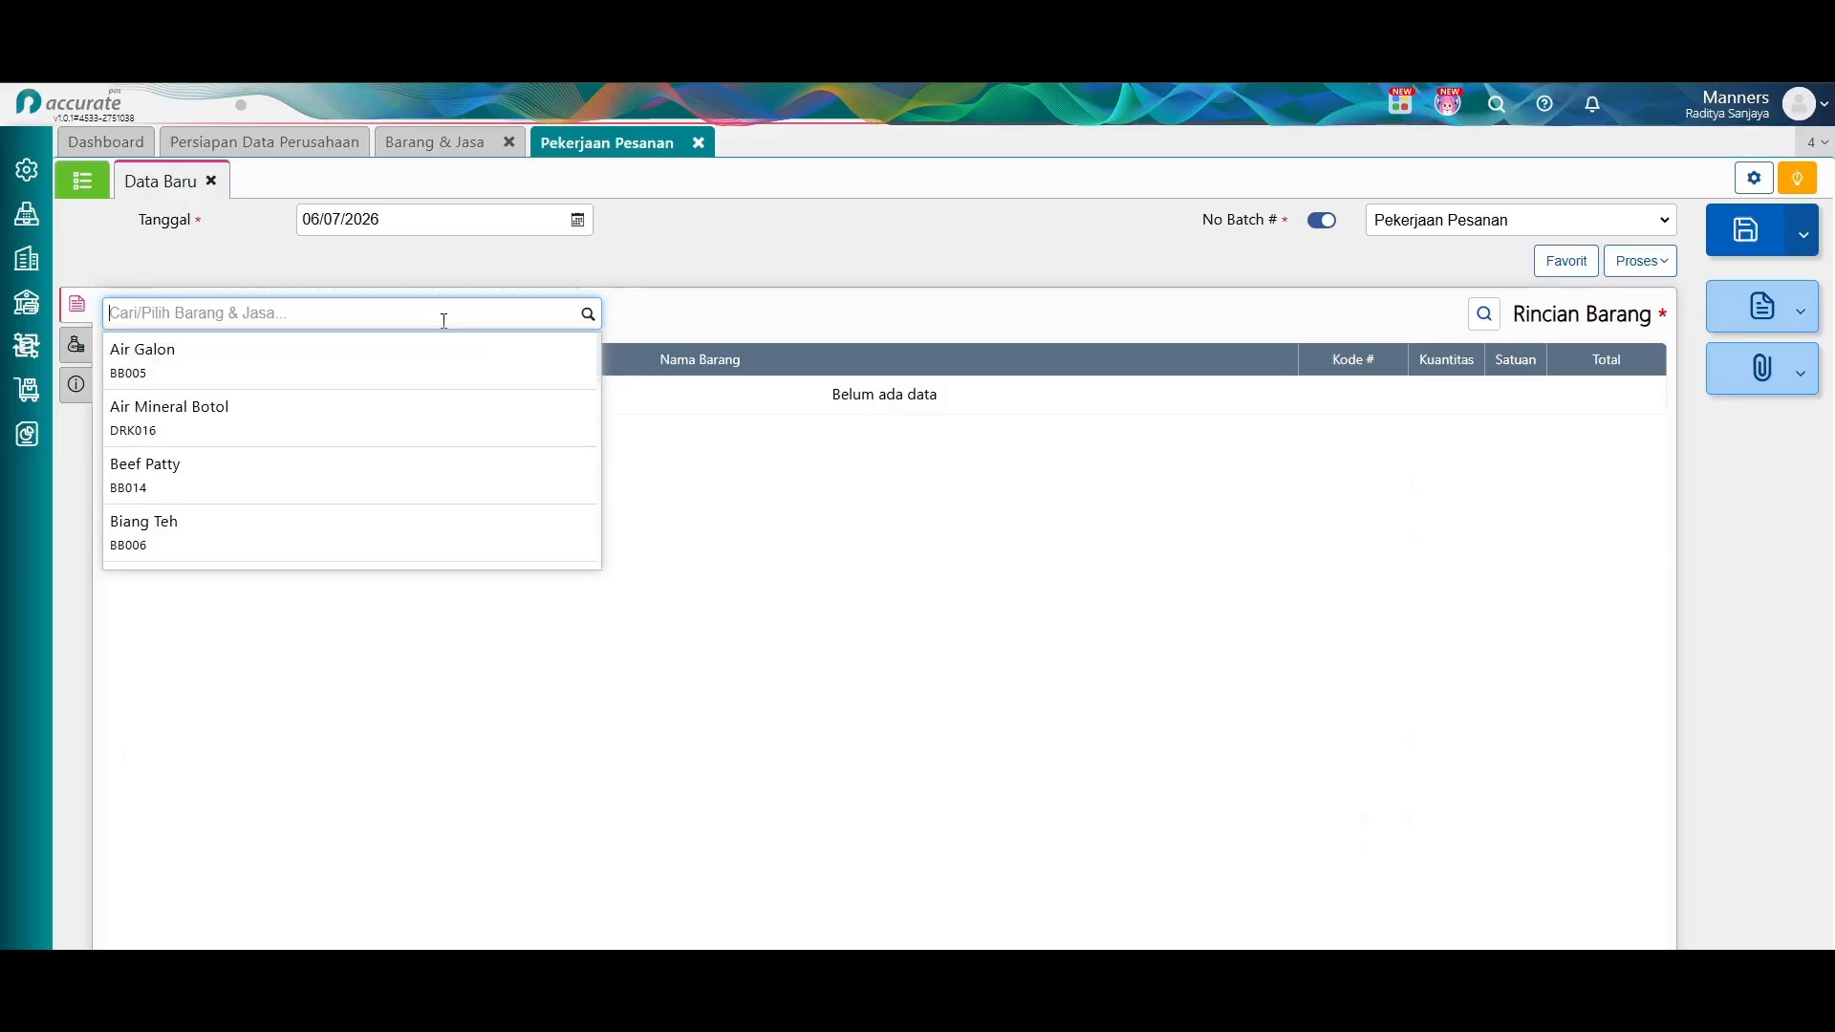
text(teh)
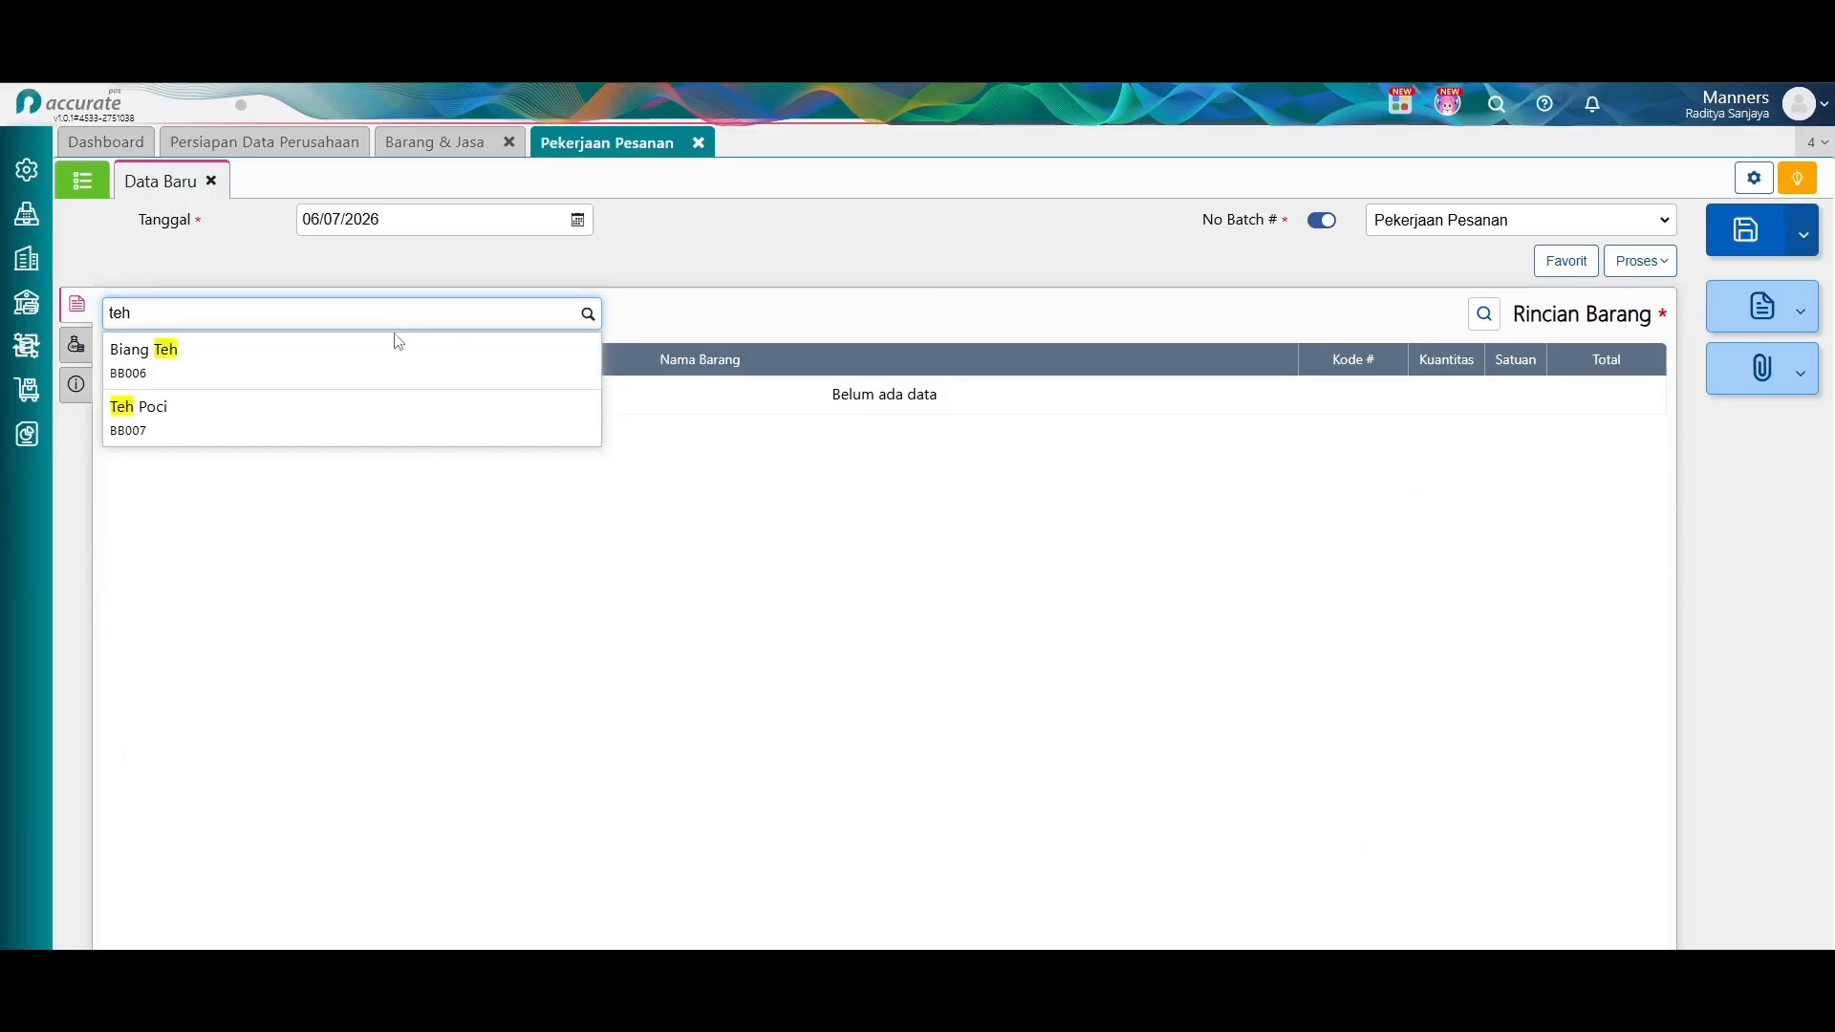
click(296, 419)
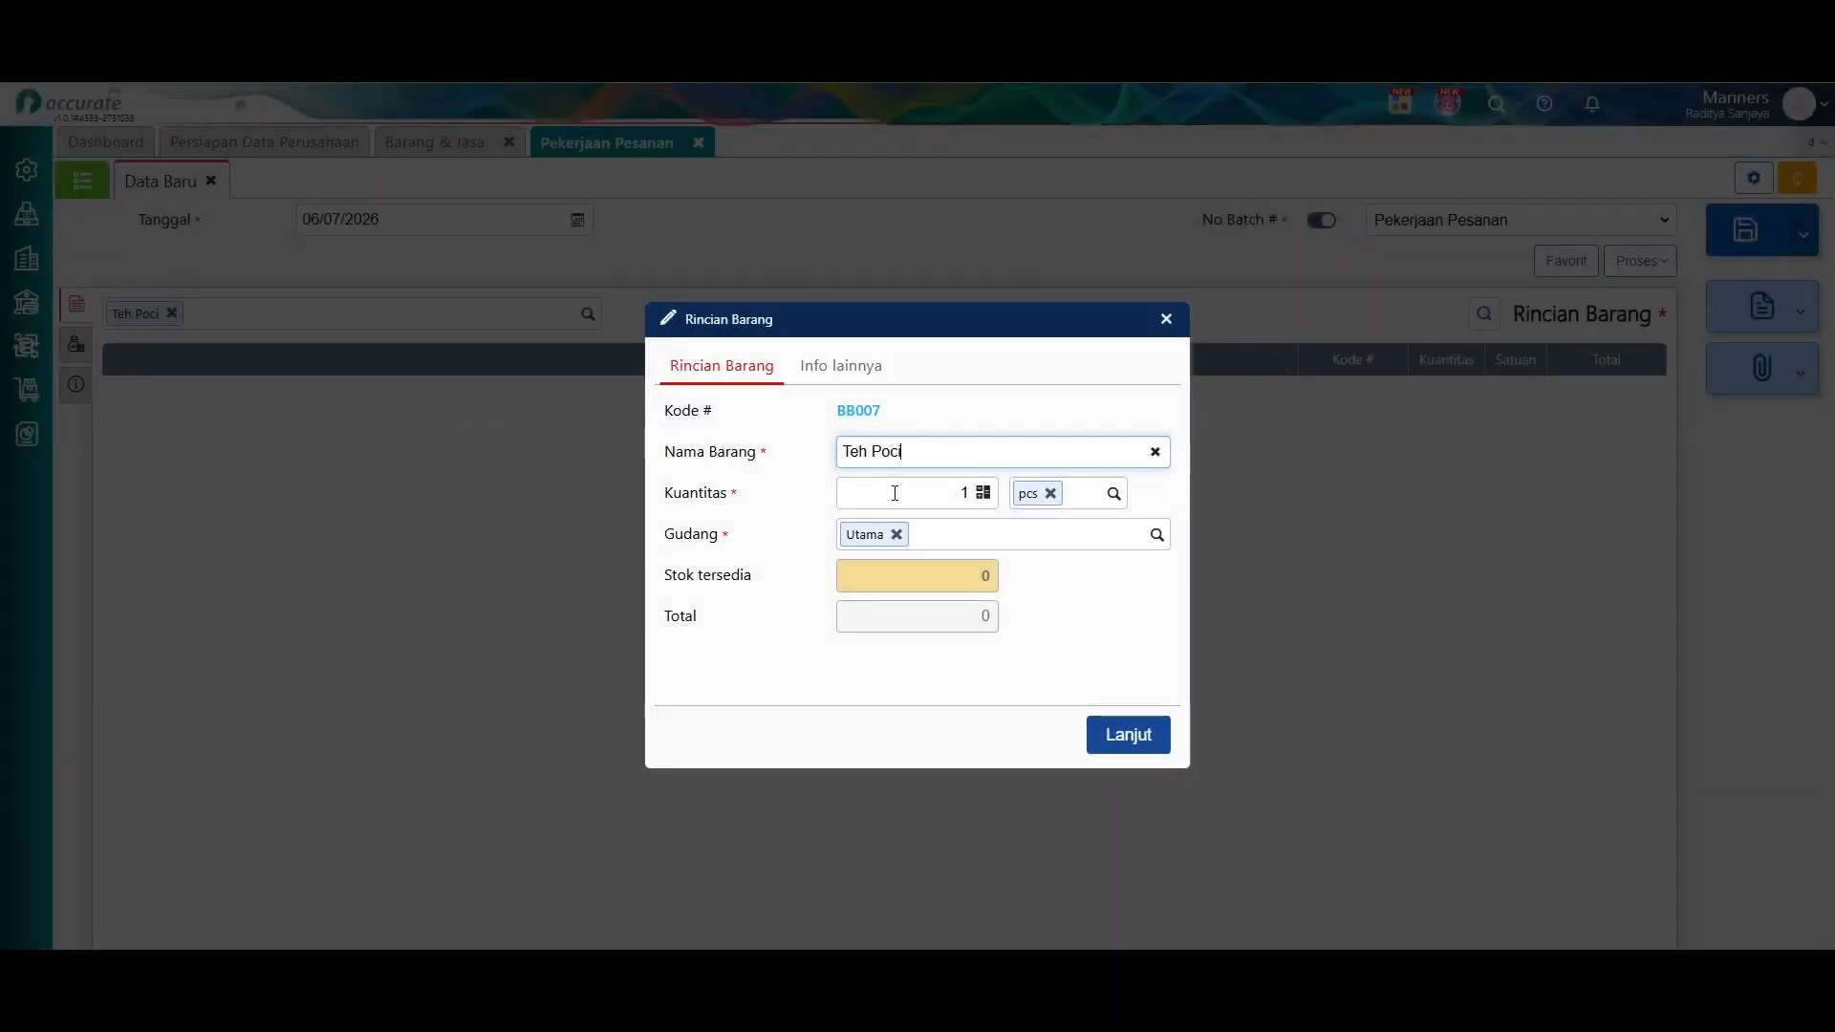
click(1129, 736)
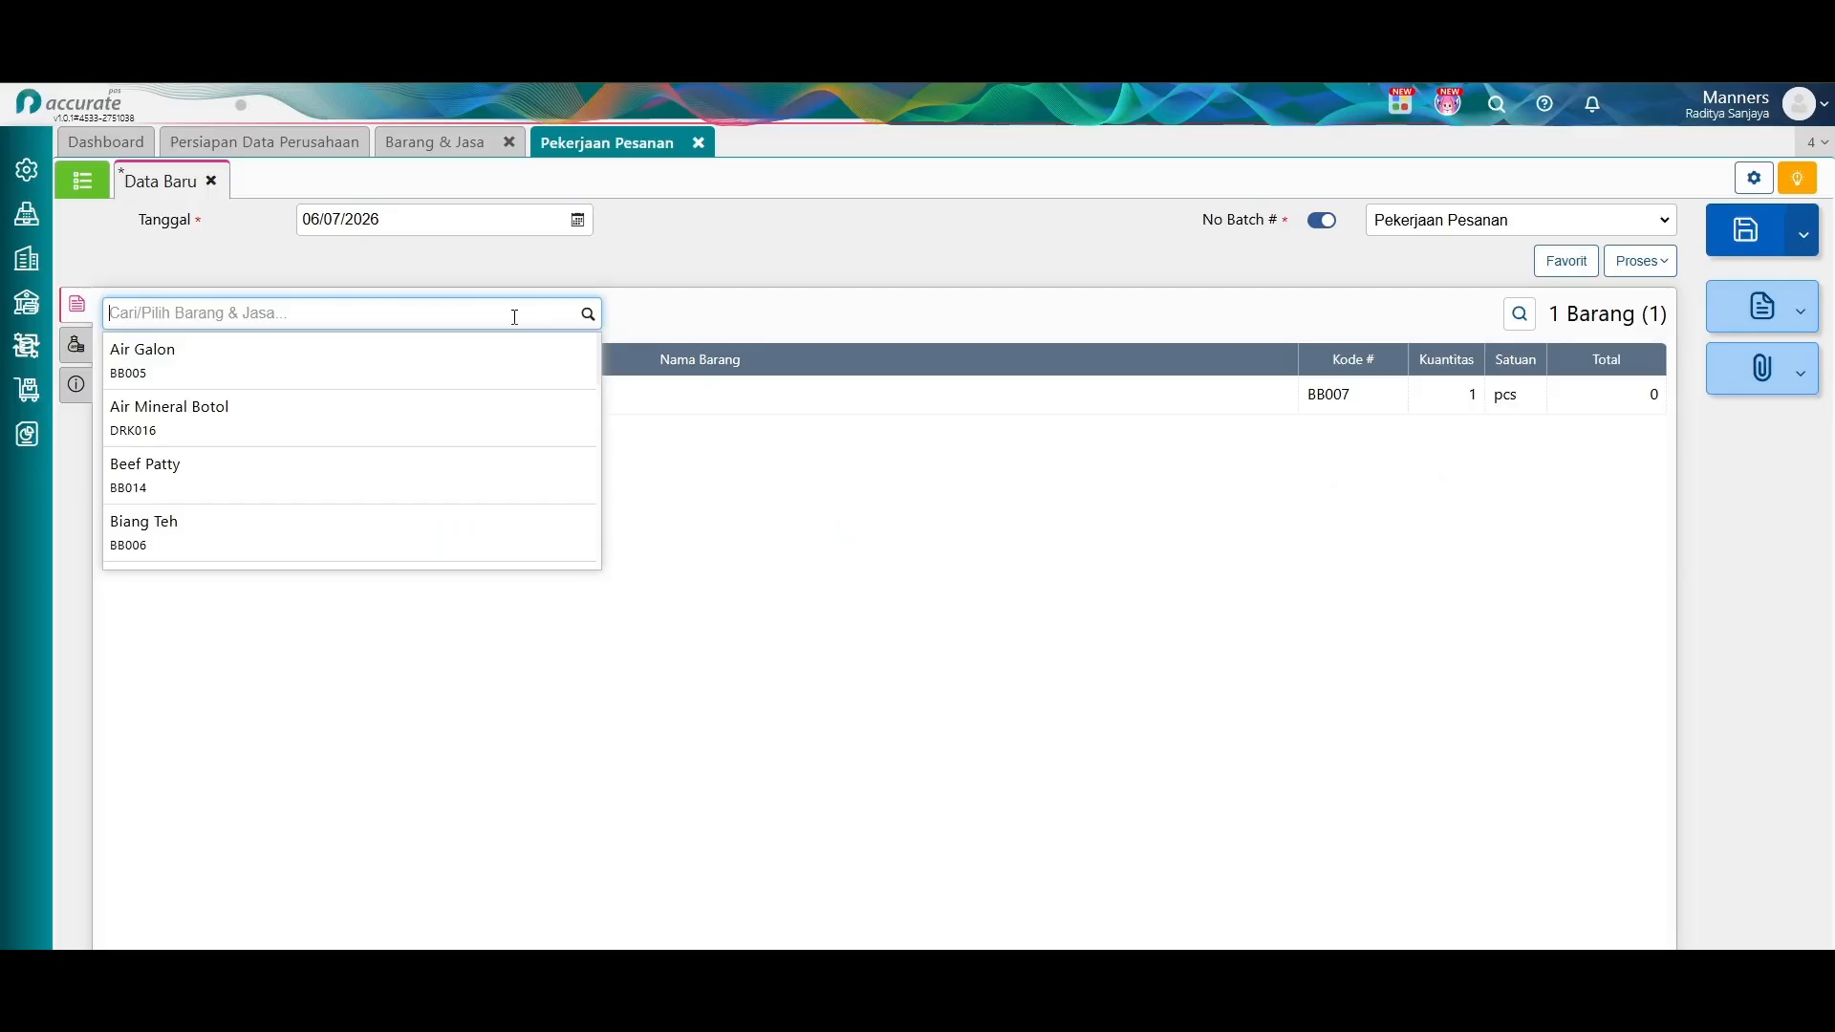
text(air)
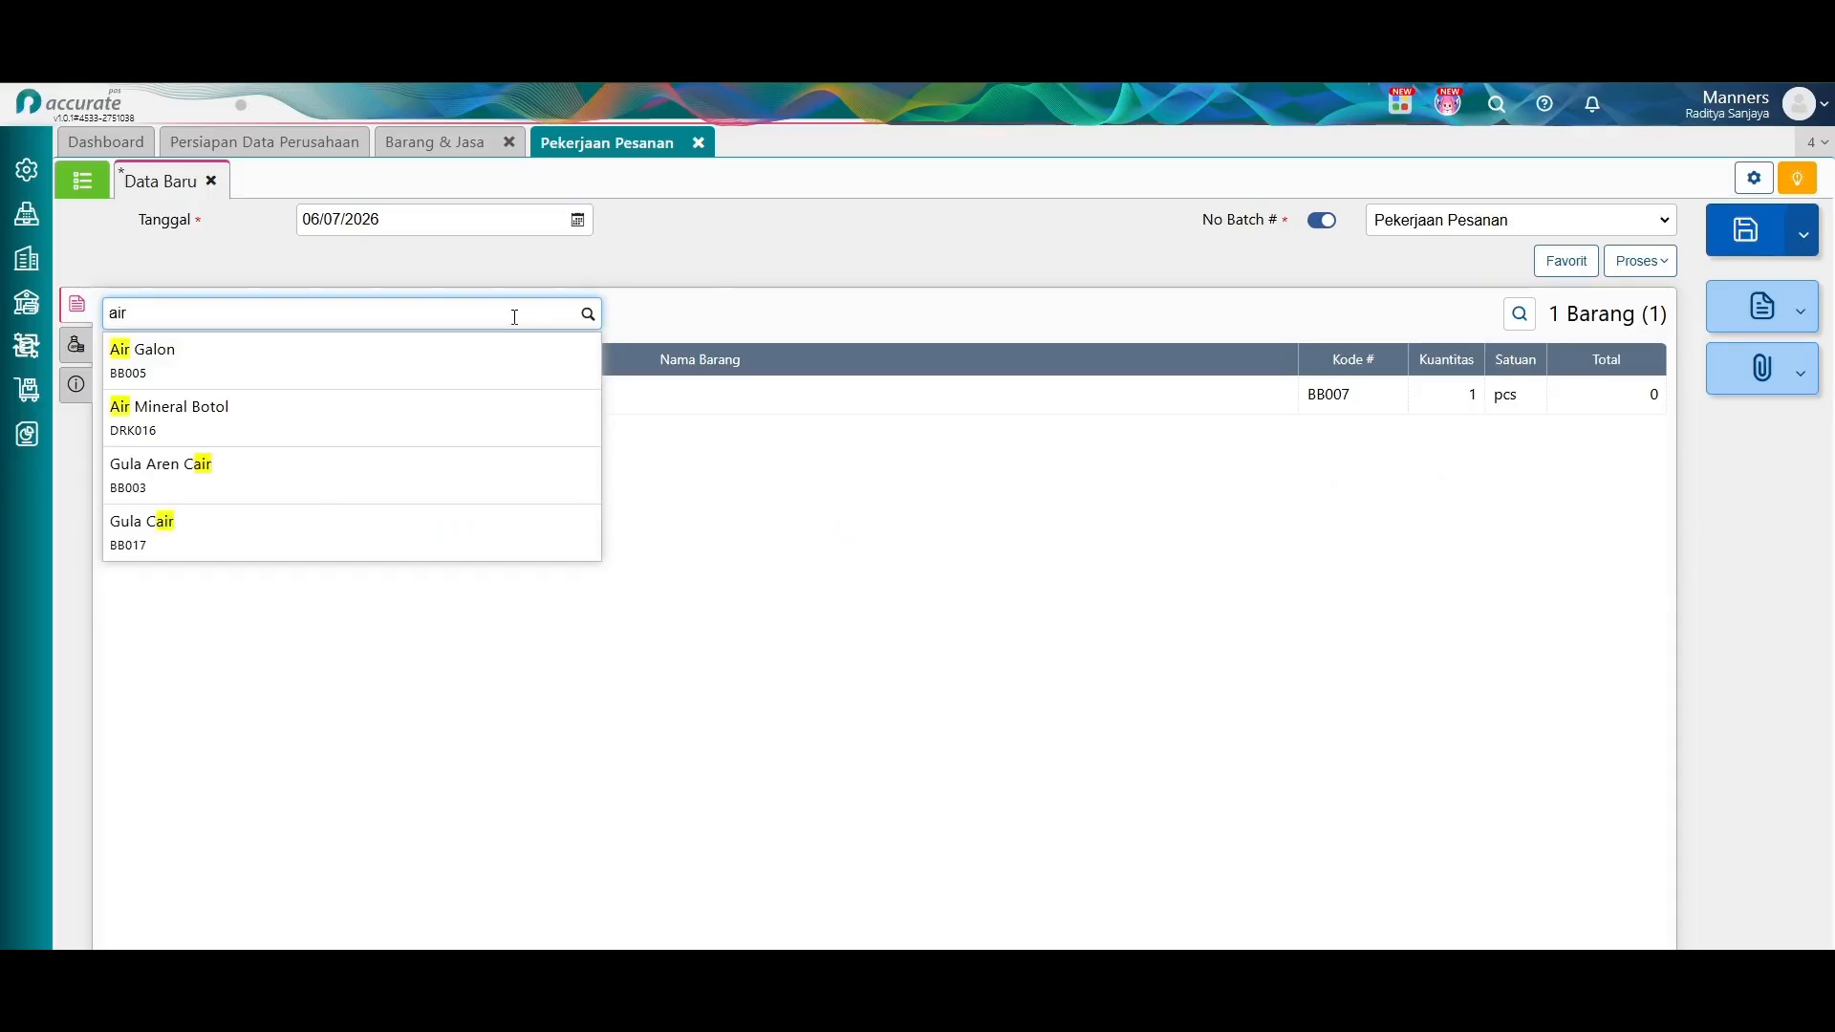
click(468, 382)
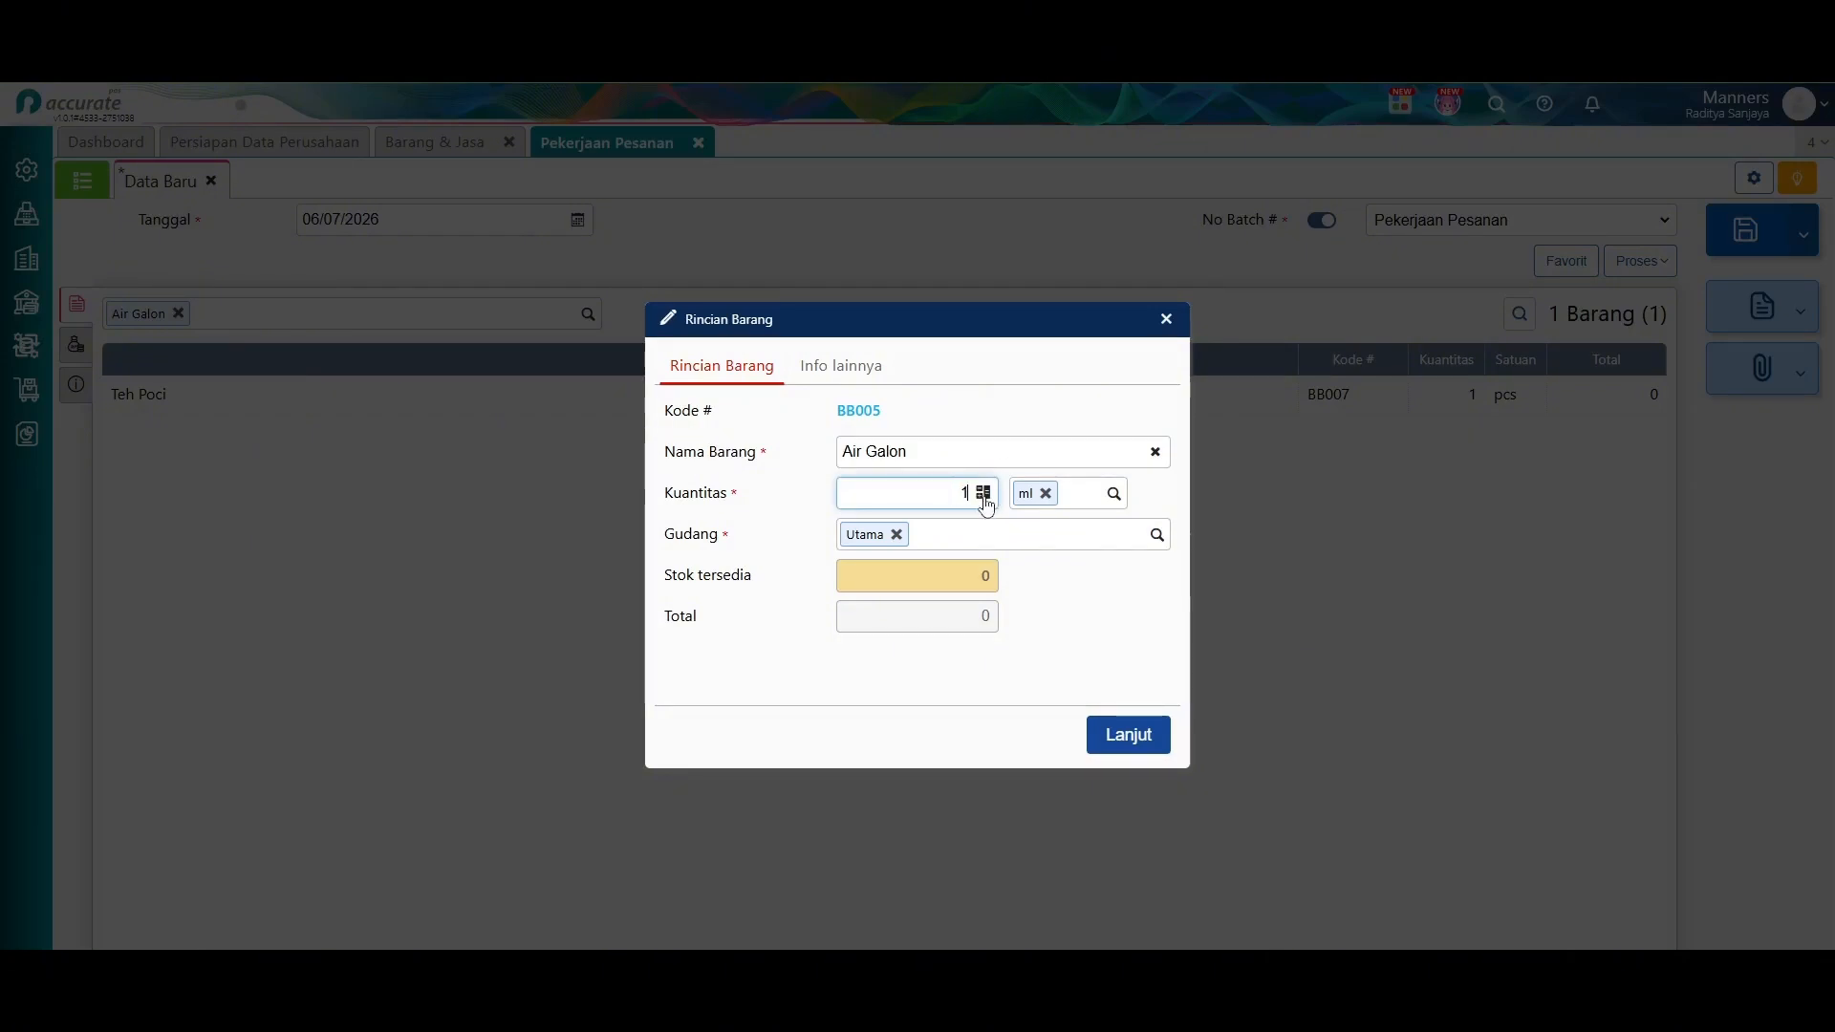
click(1121, 735)
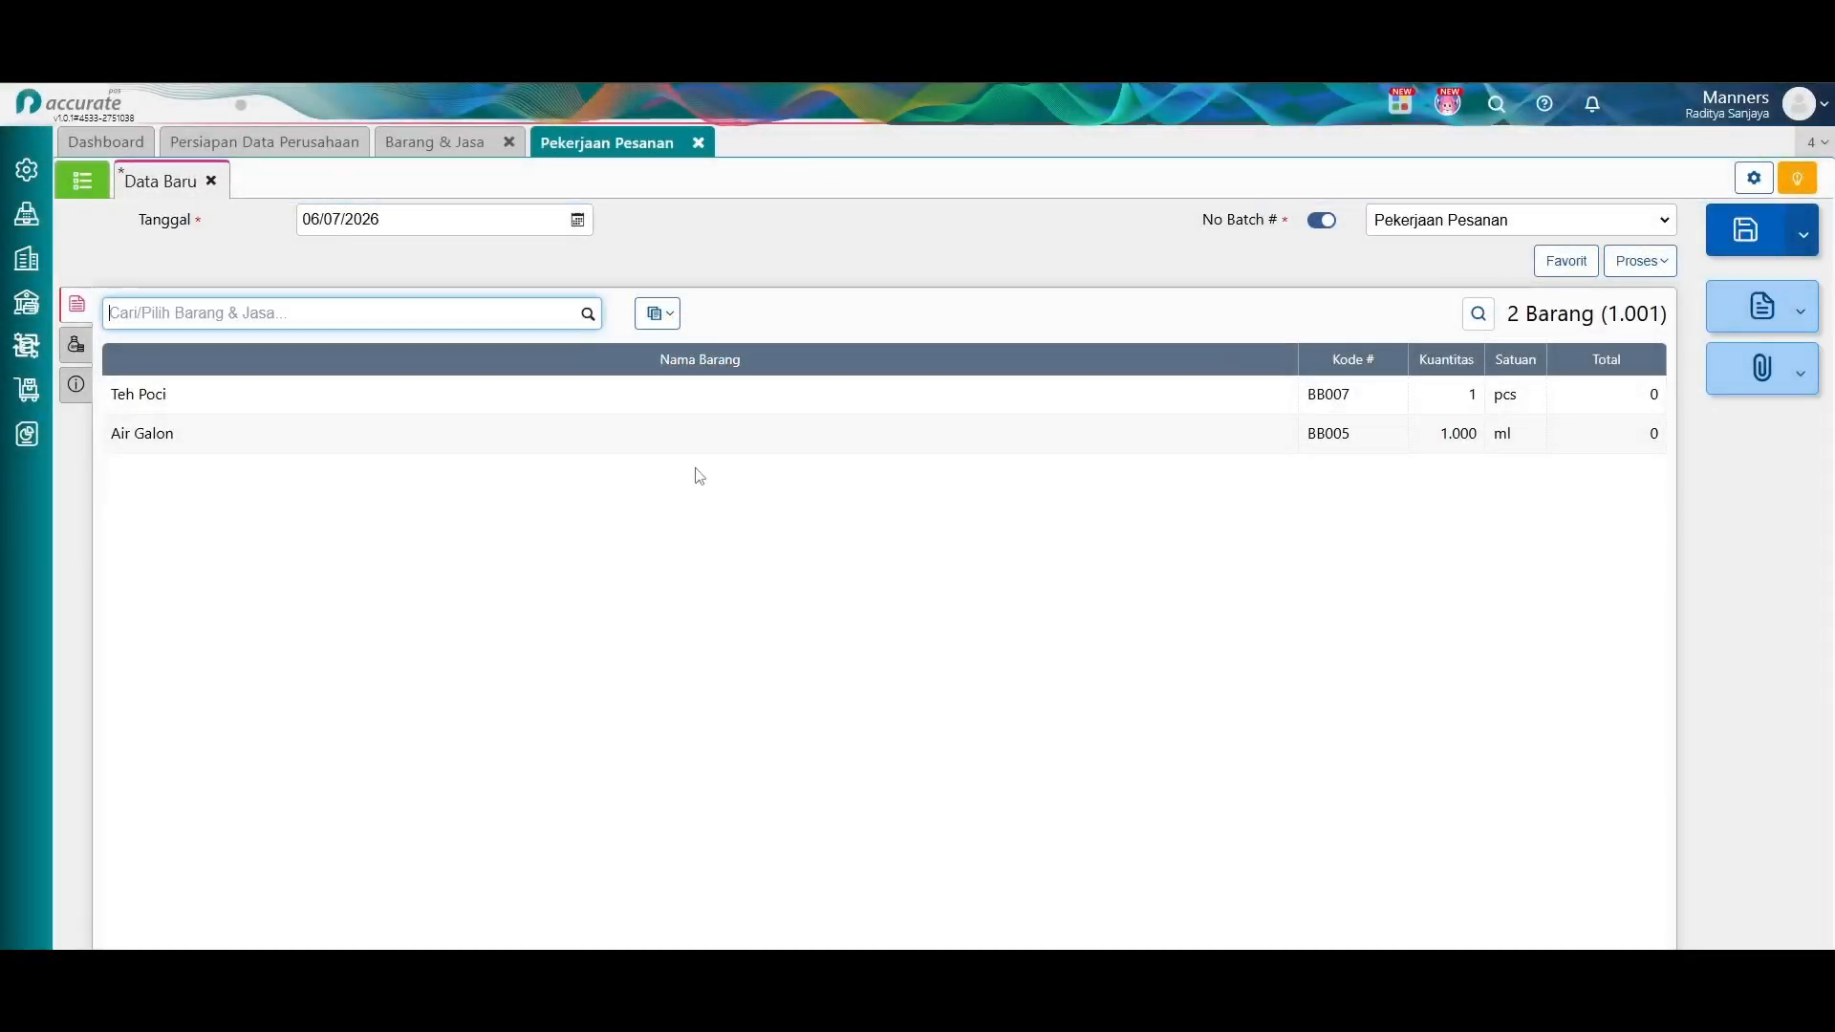
Set the Akun Pekerjaan of the Teh Poci and Air Galon job to Persediaan Dalam Proses.
click(76, 344)
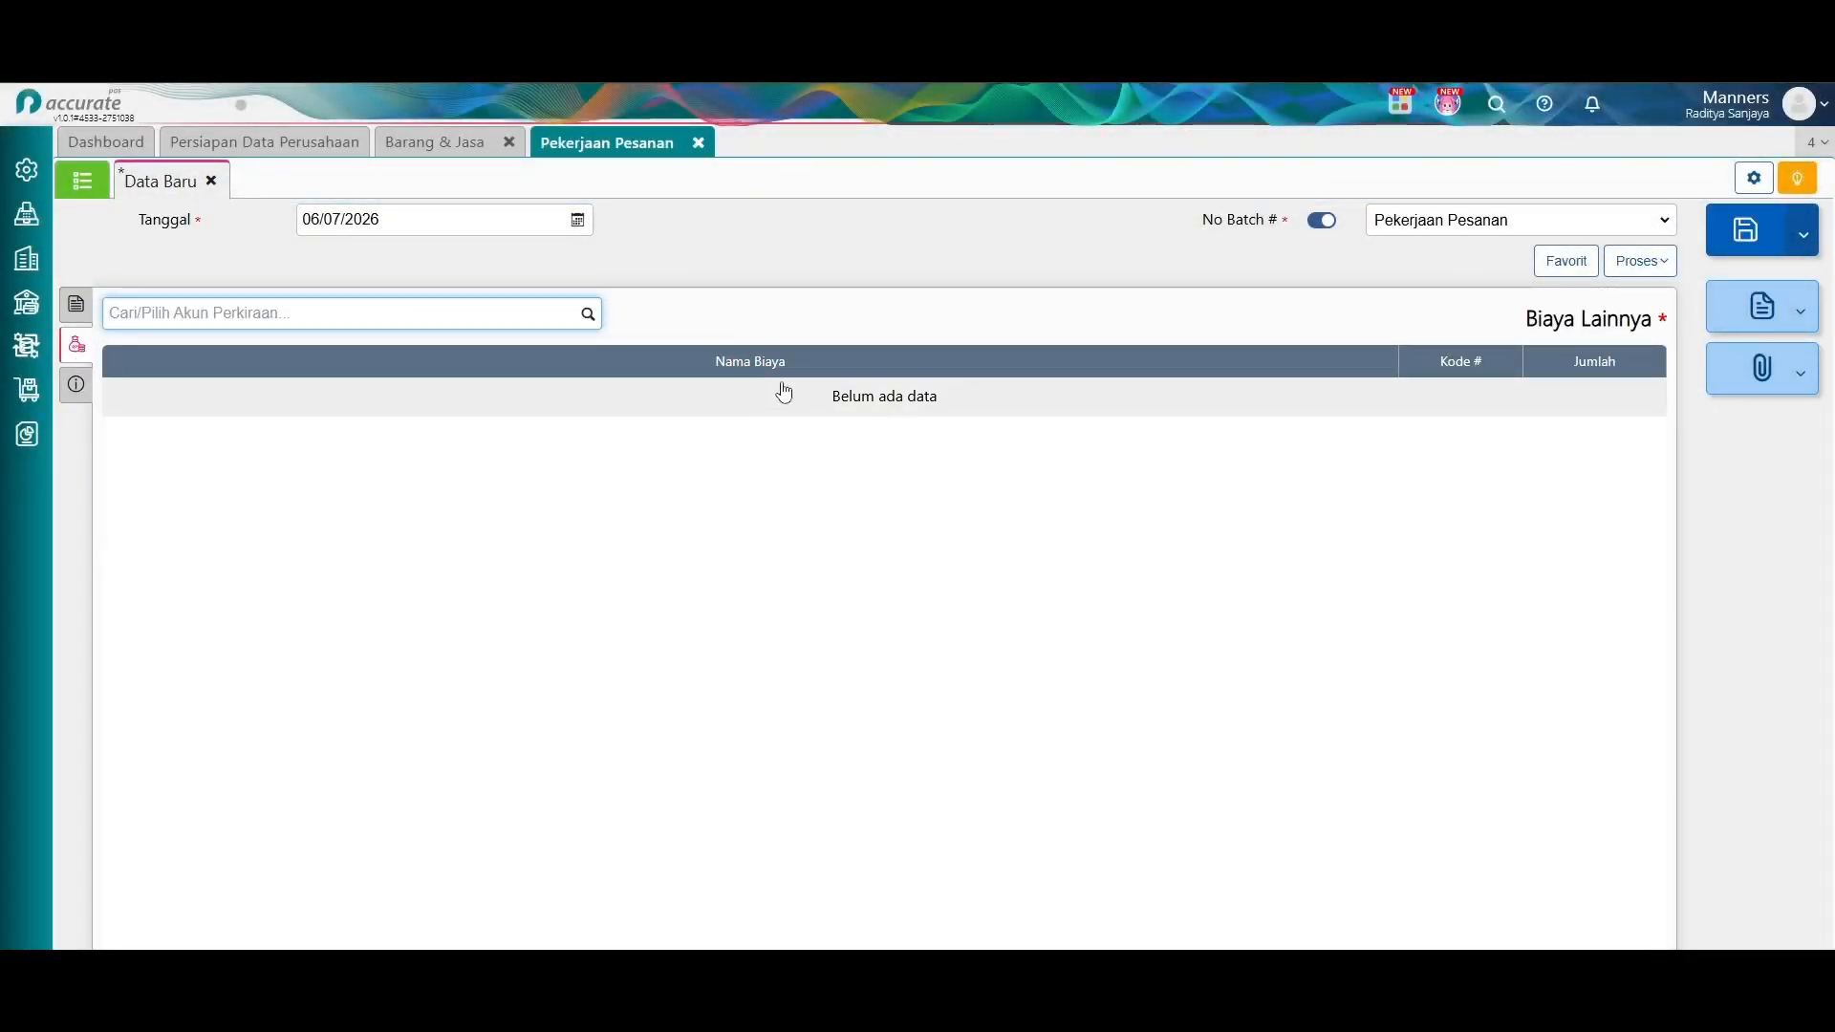
click(75, 304)
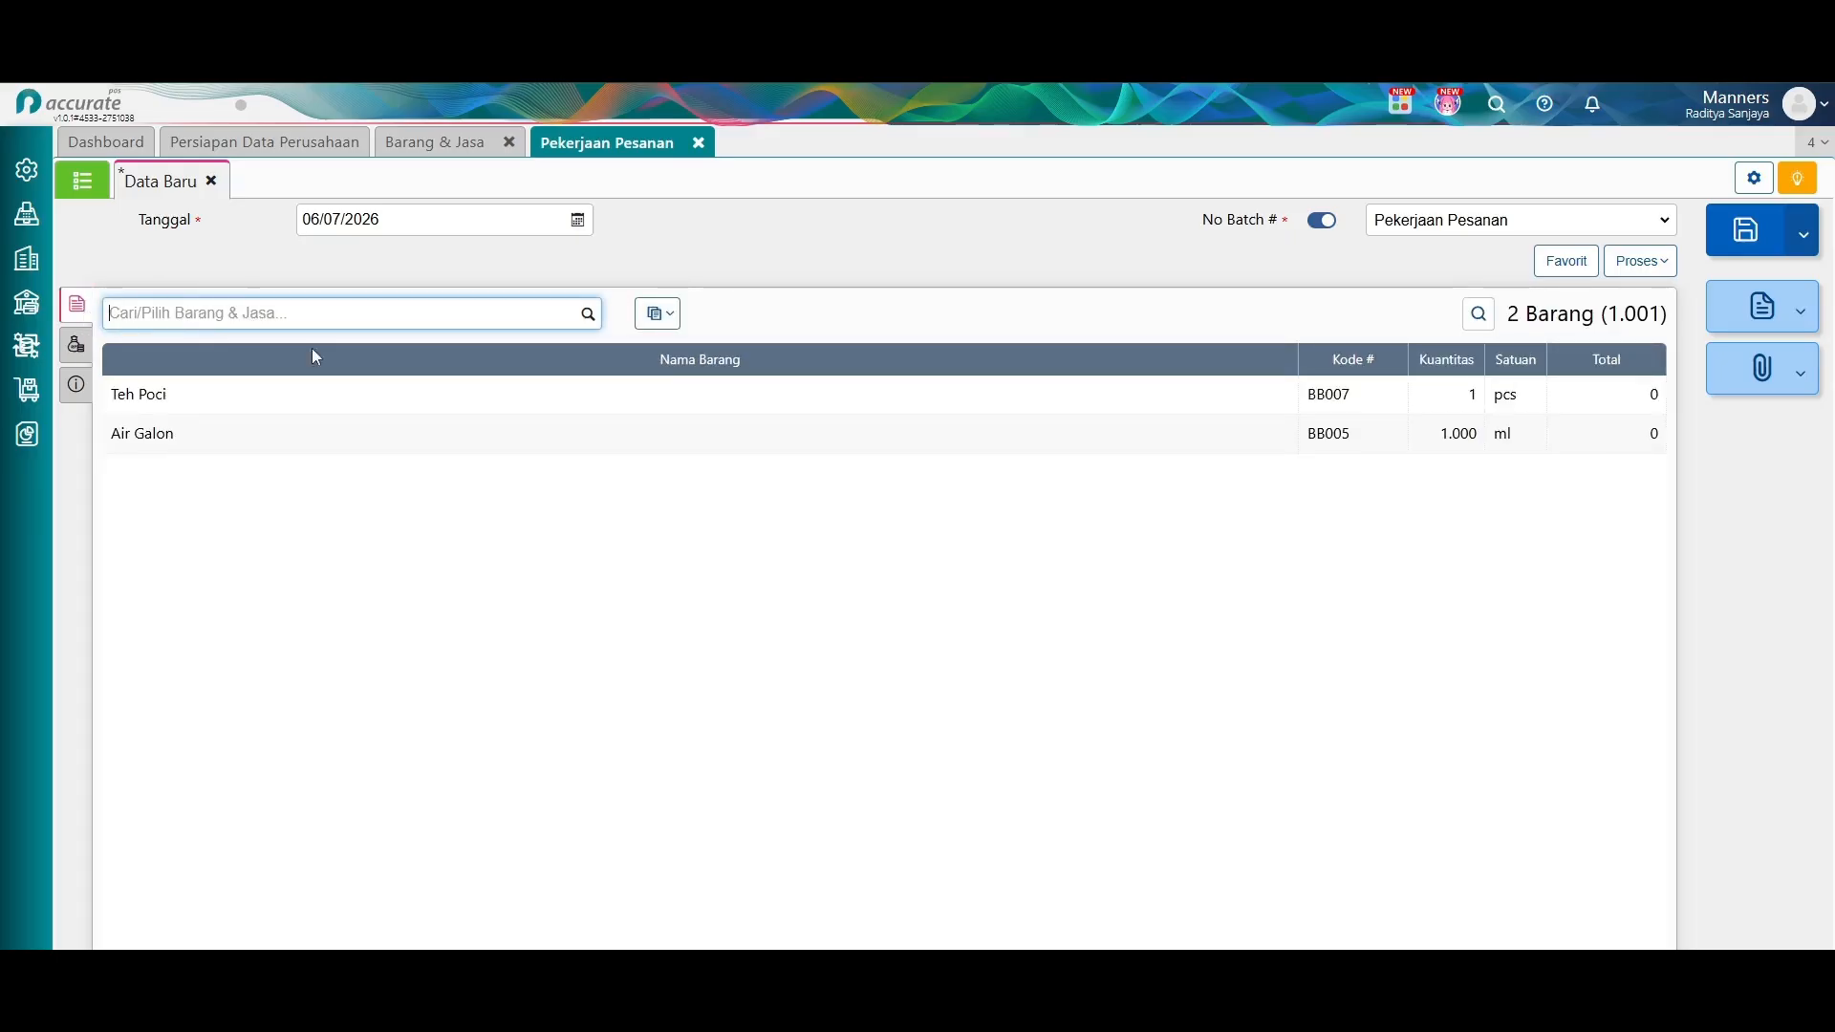
click(77, 384)
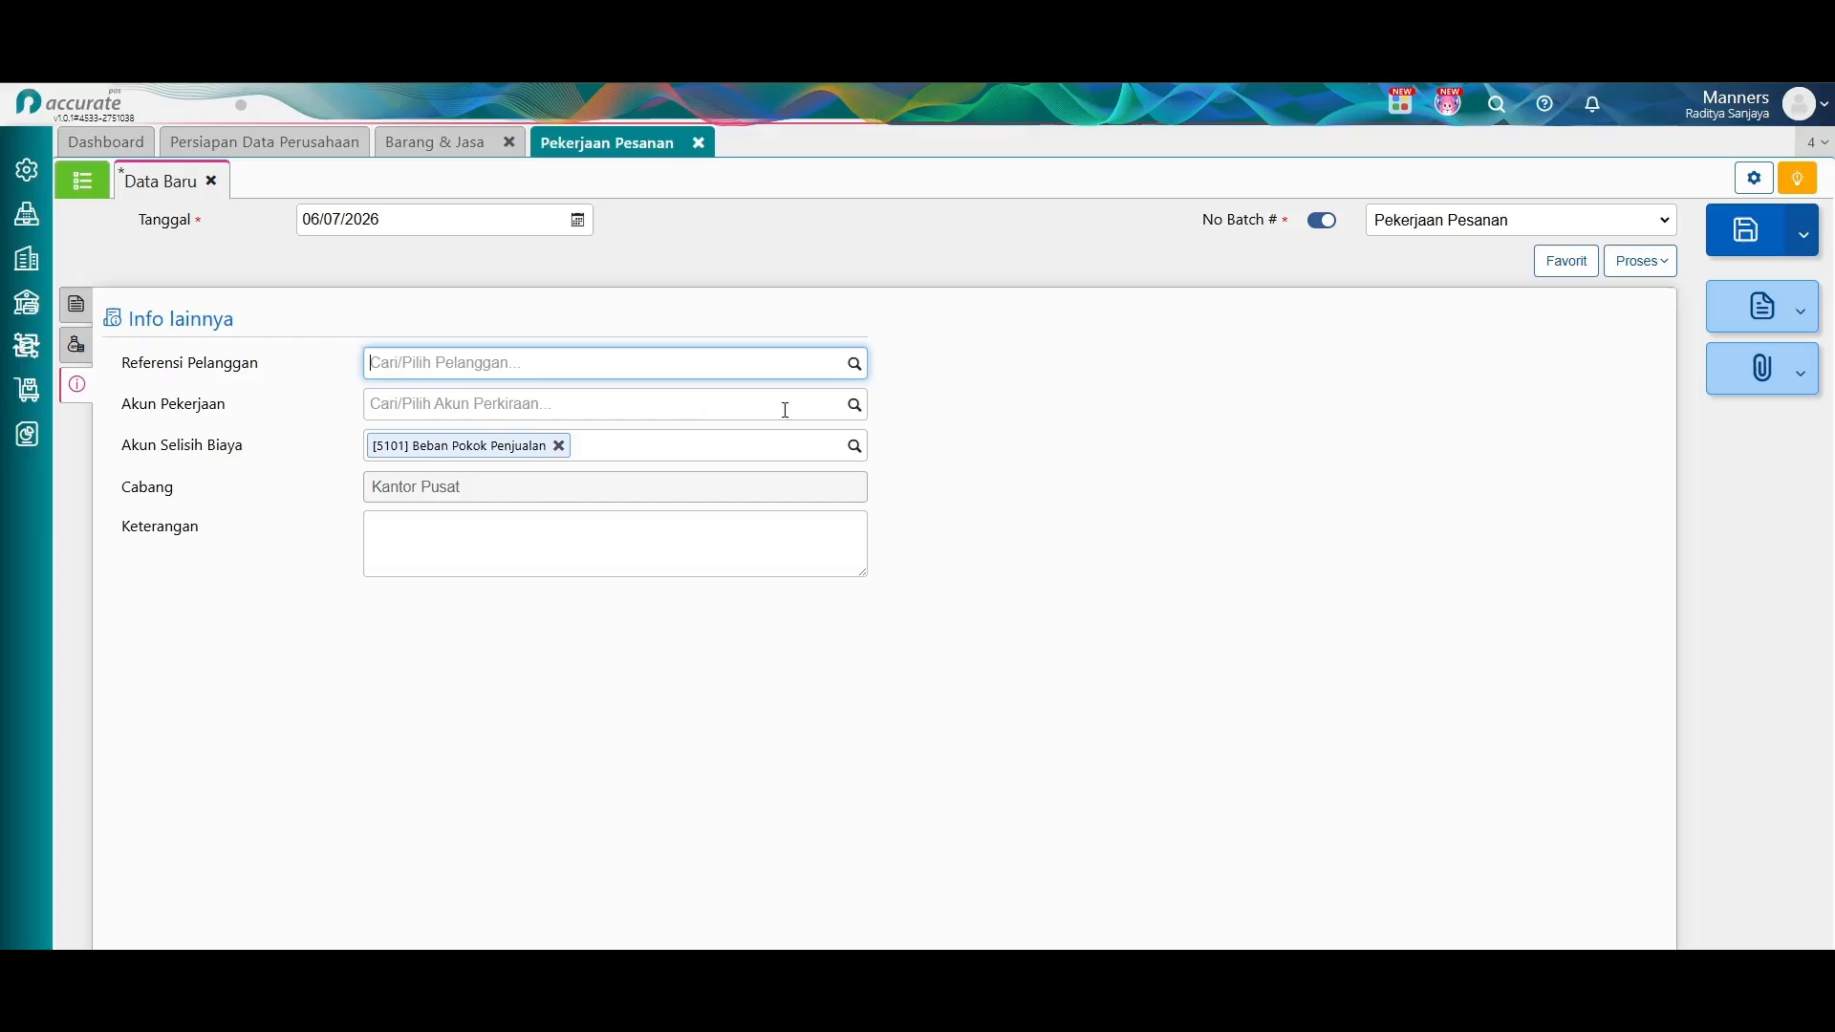
click(851, 406)
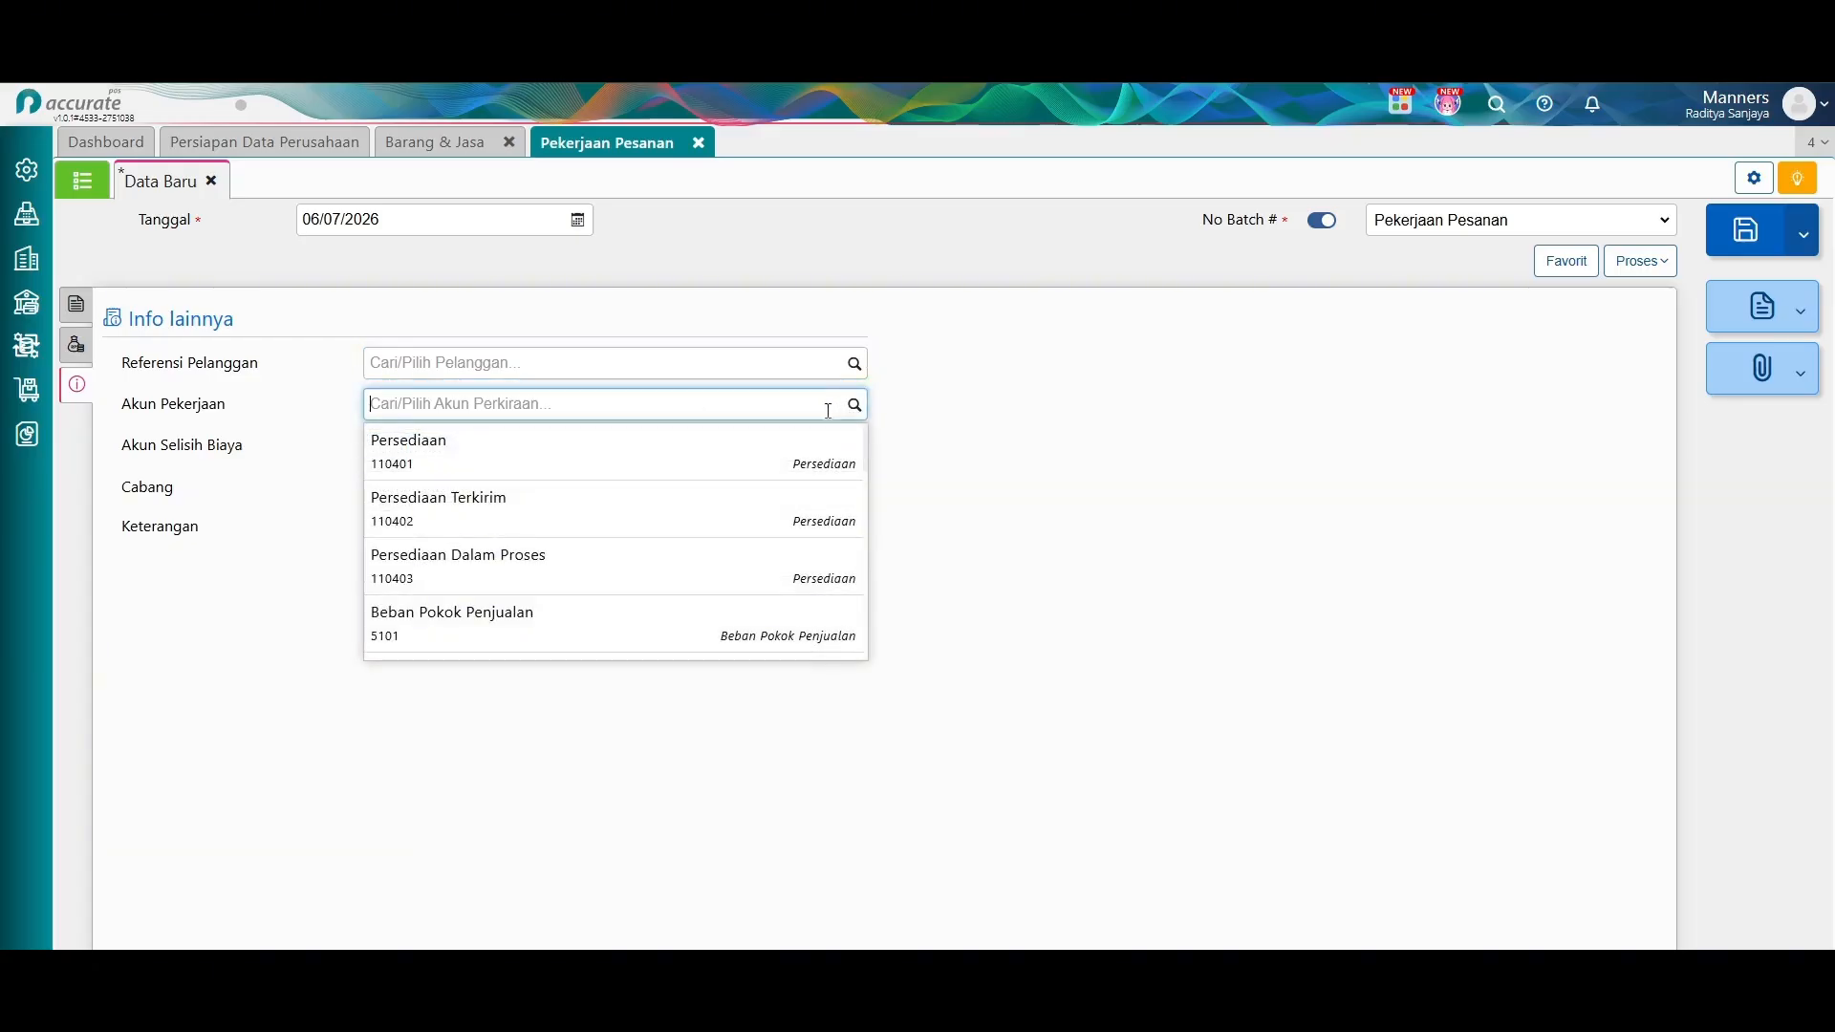
click(500, 578)
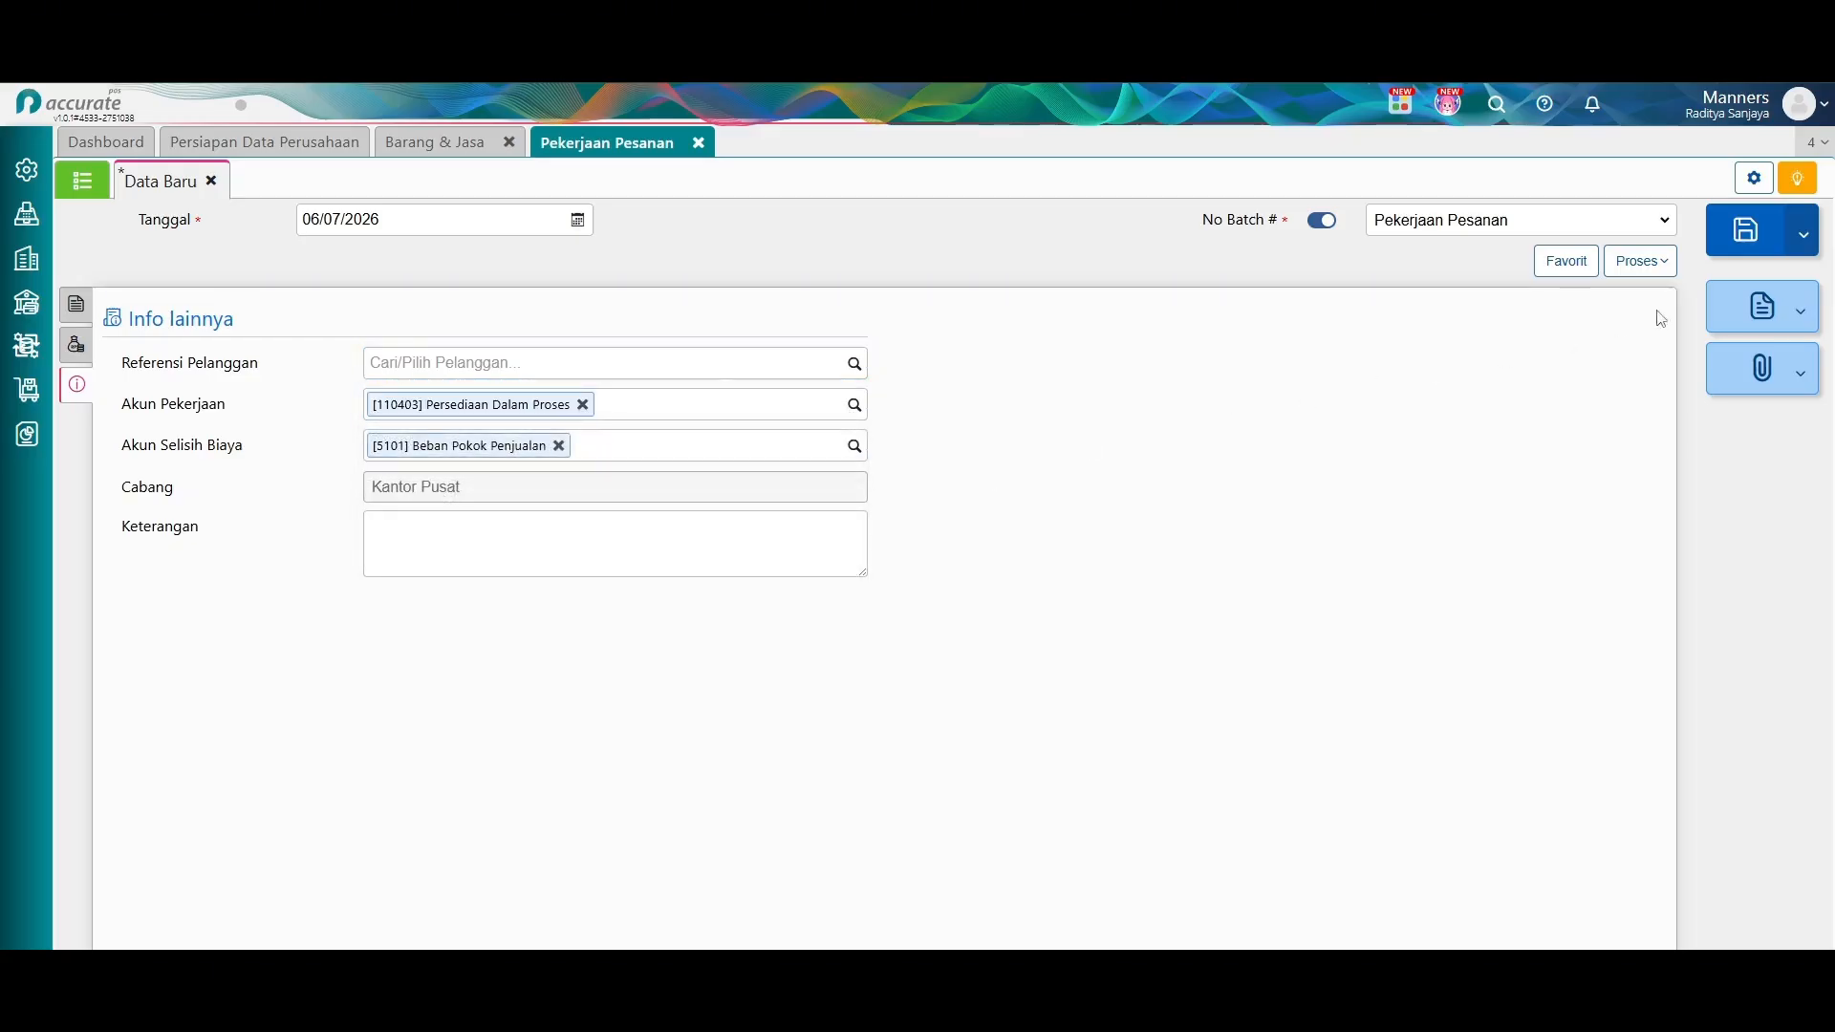
Save the Pekerjaan Pesanan, choose to continue at the stock confirmation, and dismiss the notifications.
click(1735, 241)
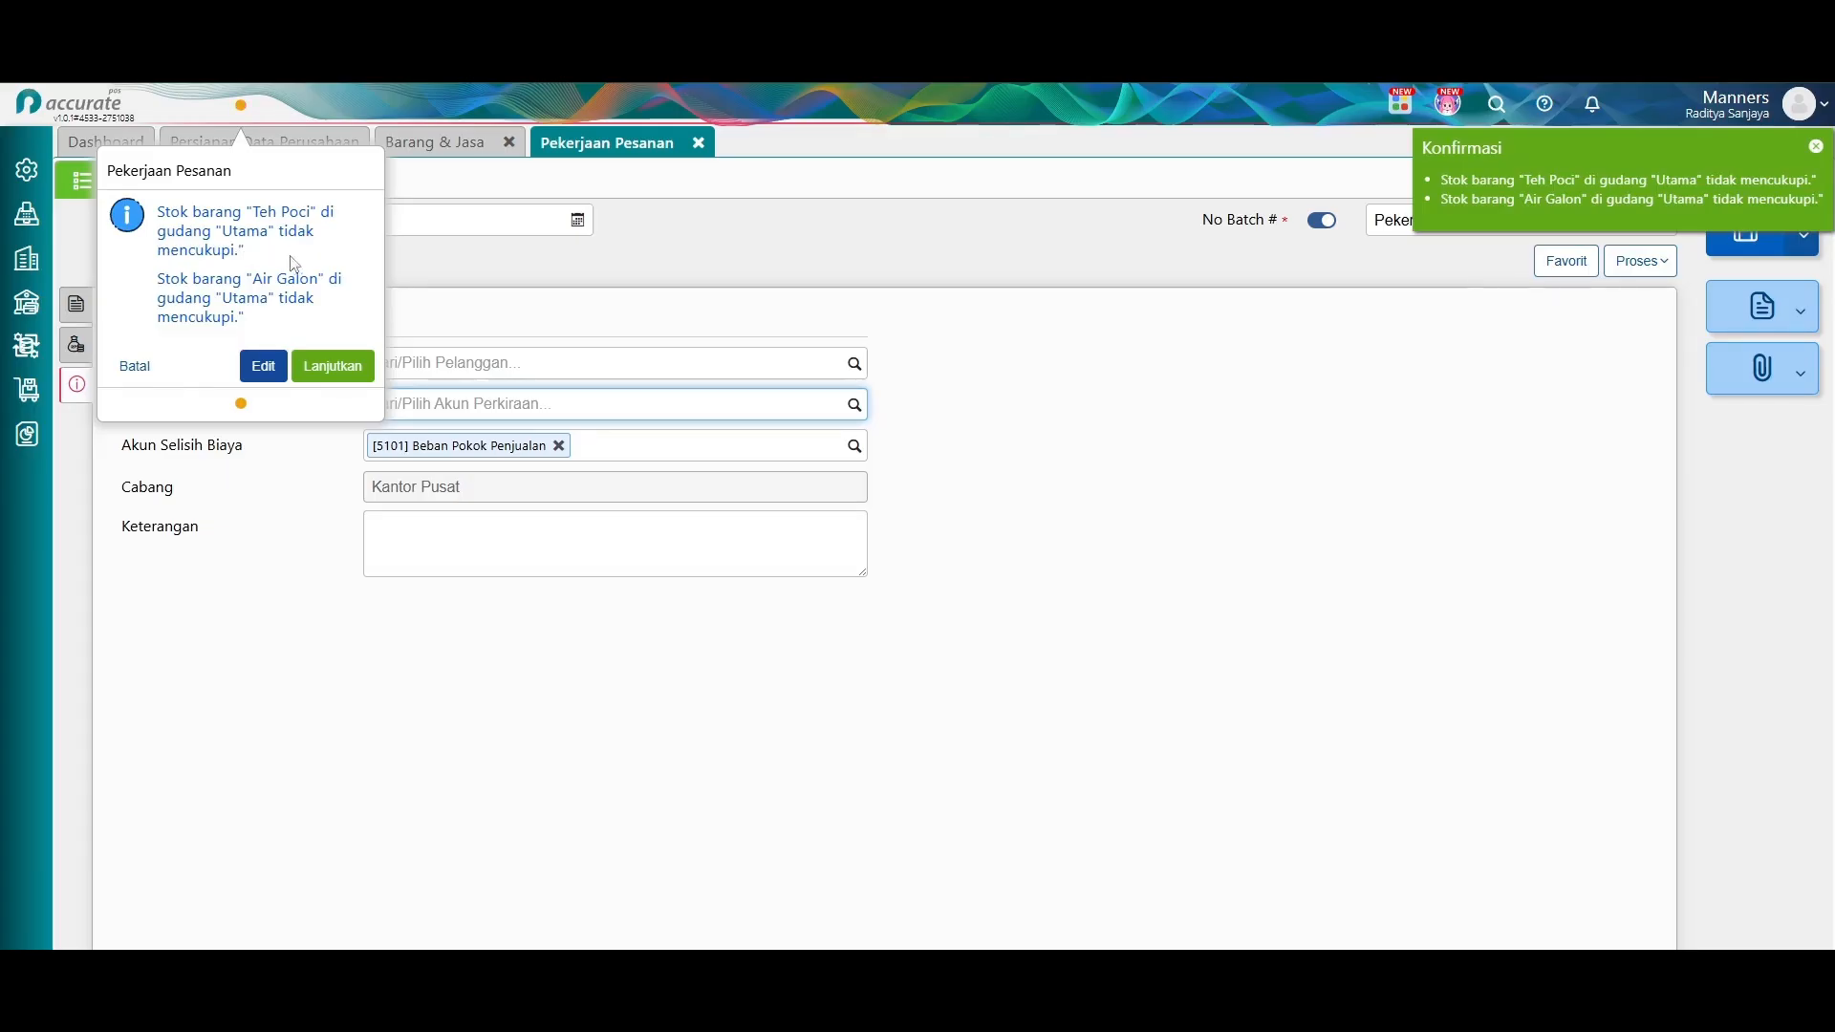
click(337, 367)
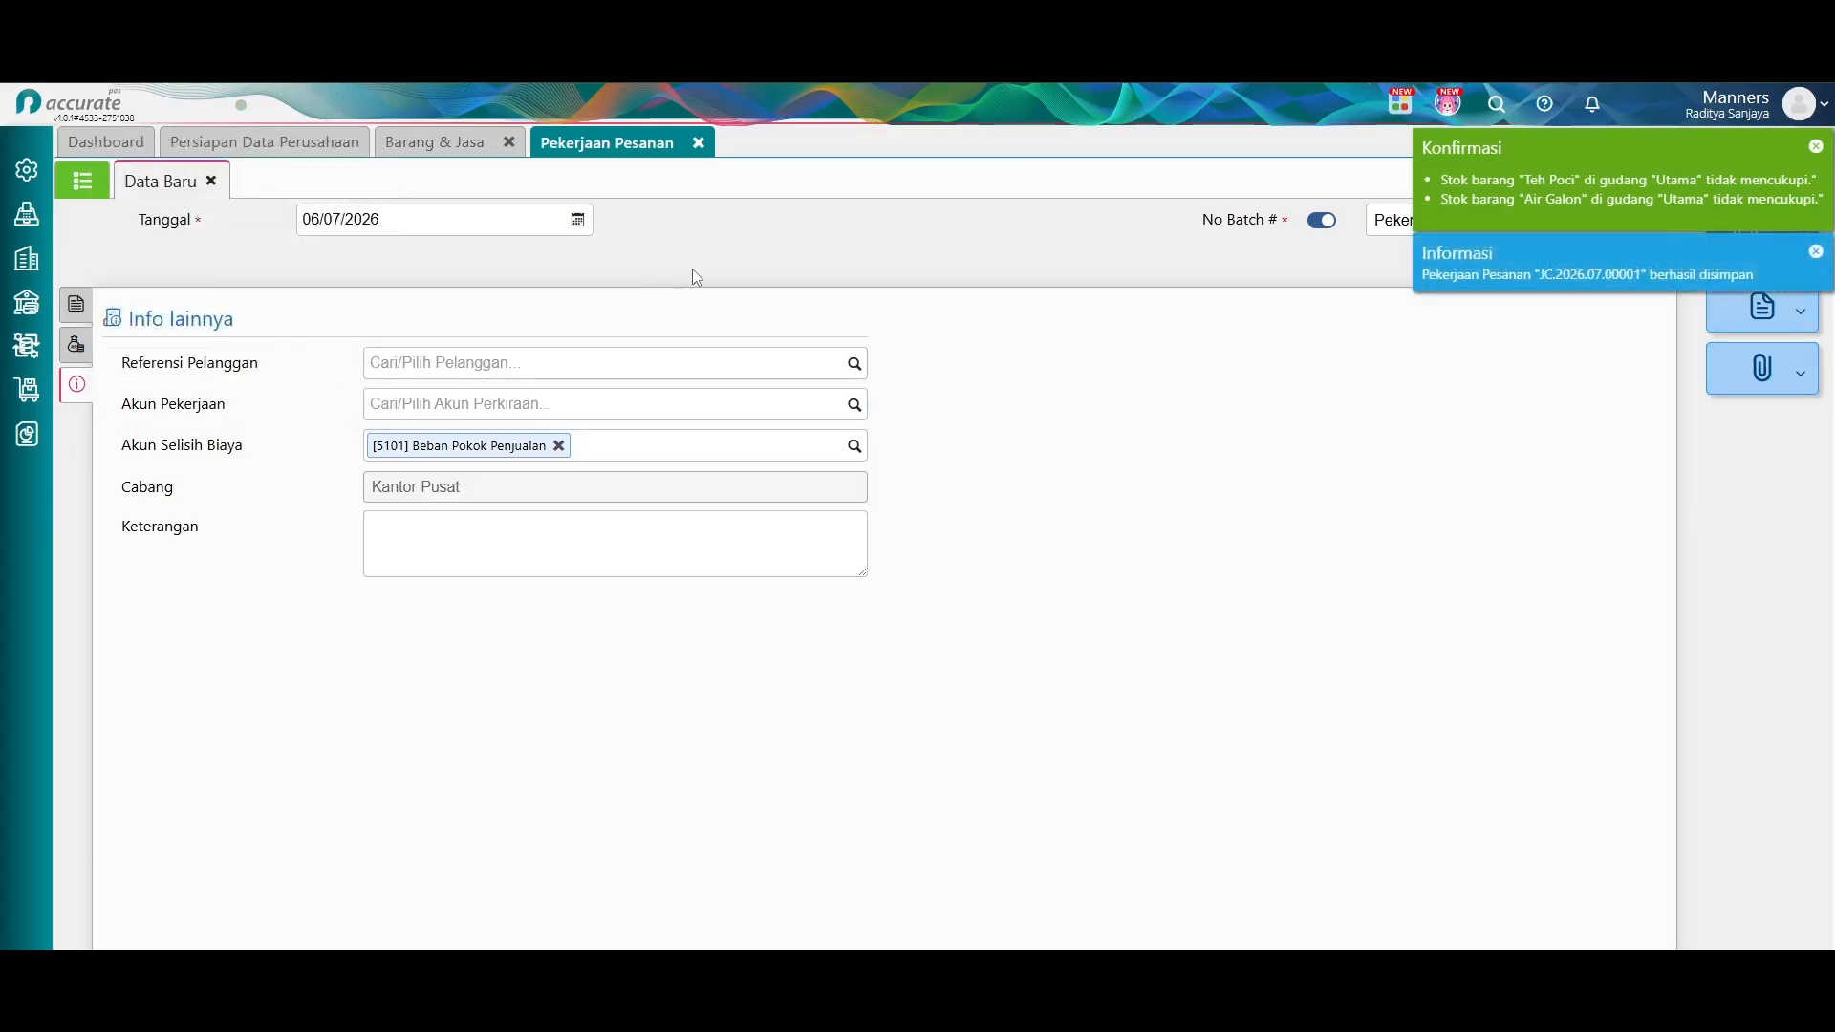
click(1815, 252)
click(1816, 146)
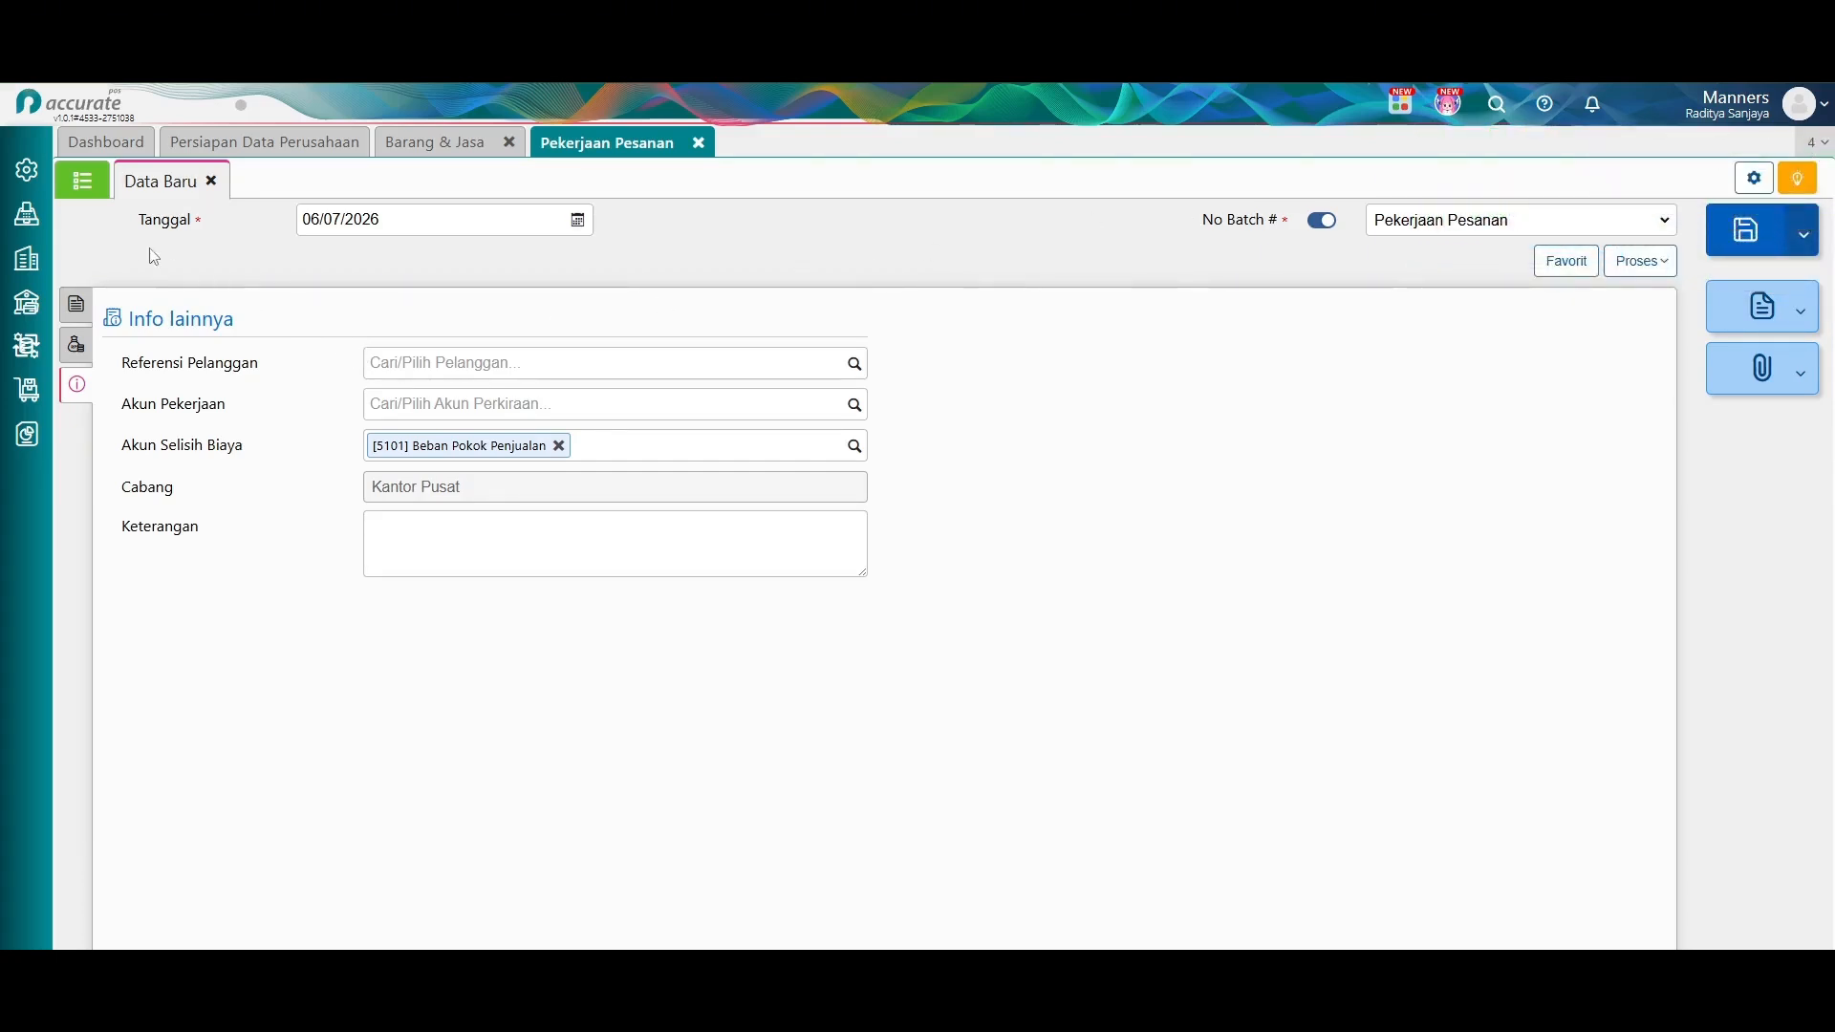
Create another Pekerjaan Pesanan from its list and add 750 gram of Gula Pasir from the Utama warehouse.
click(83, 182)
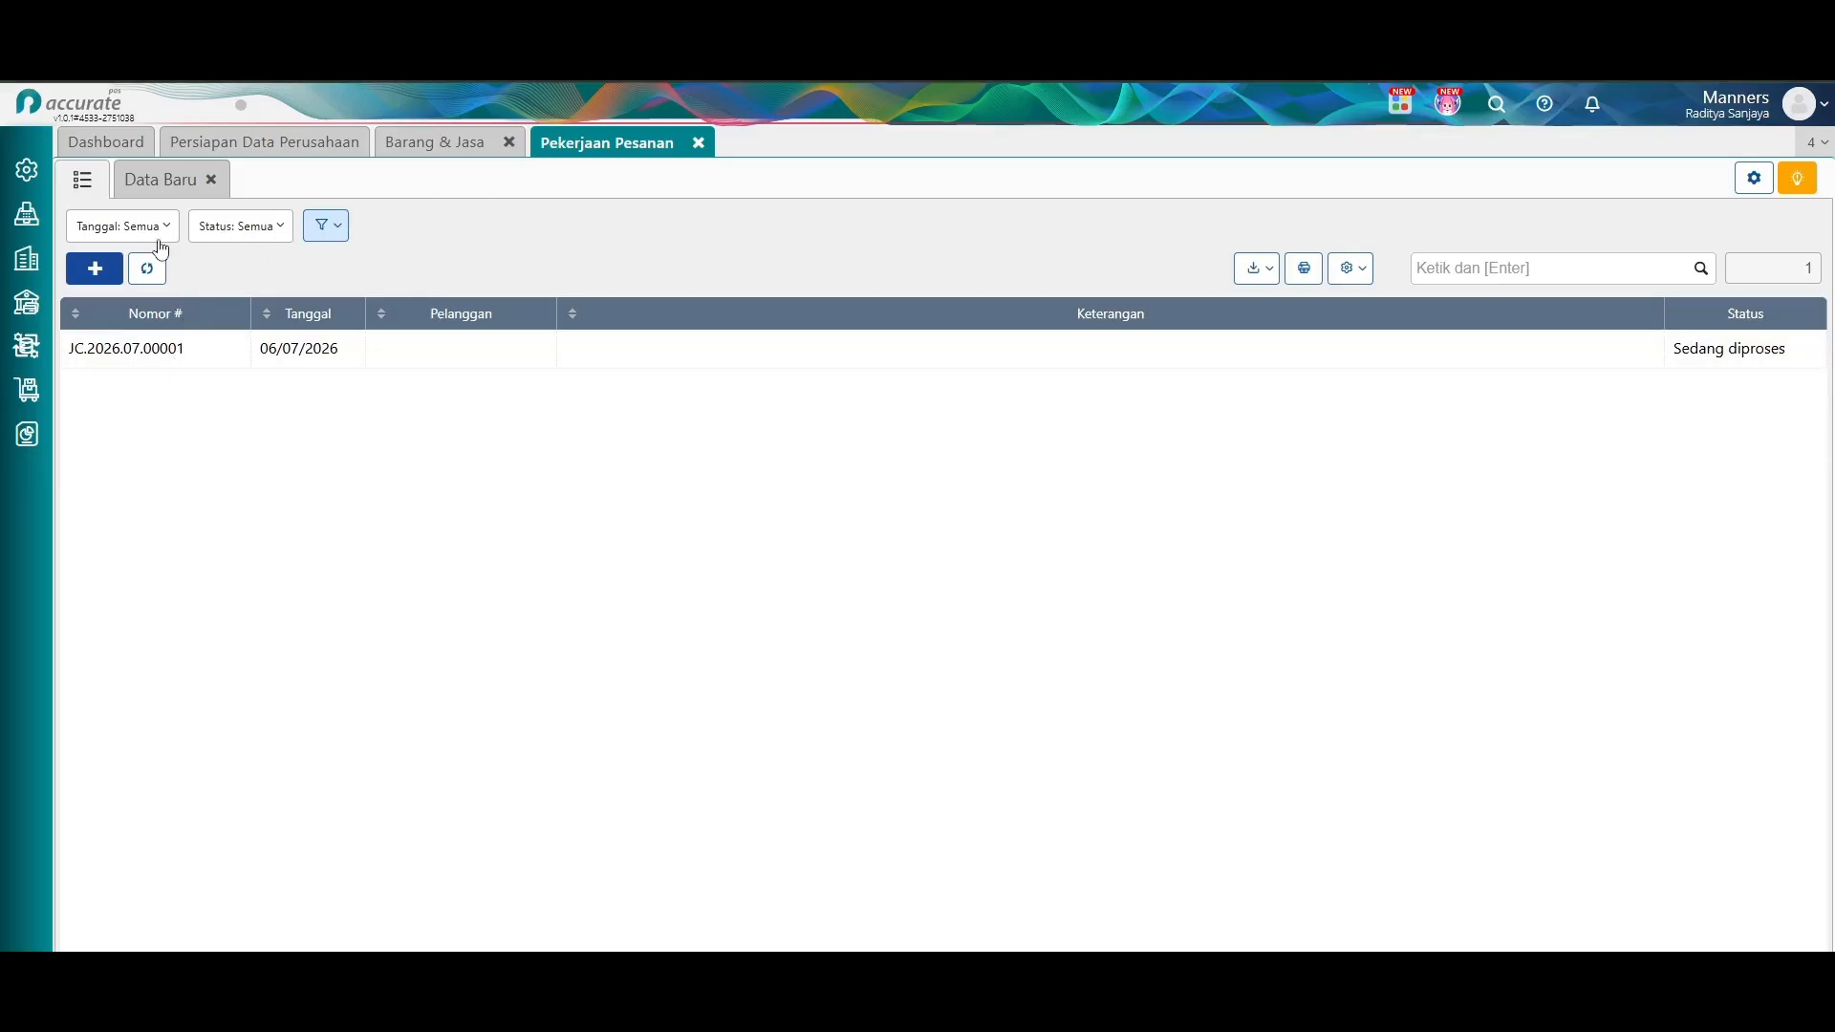
click(94, 269)
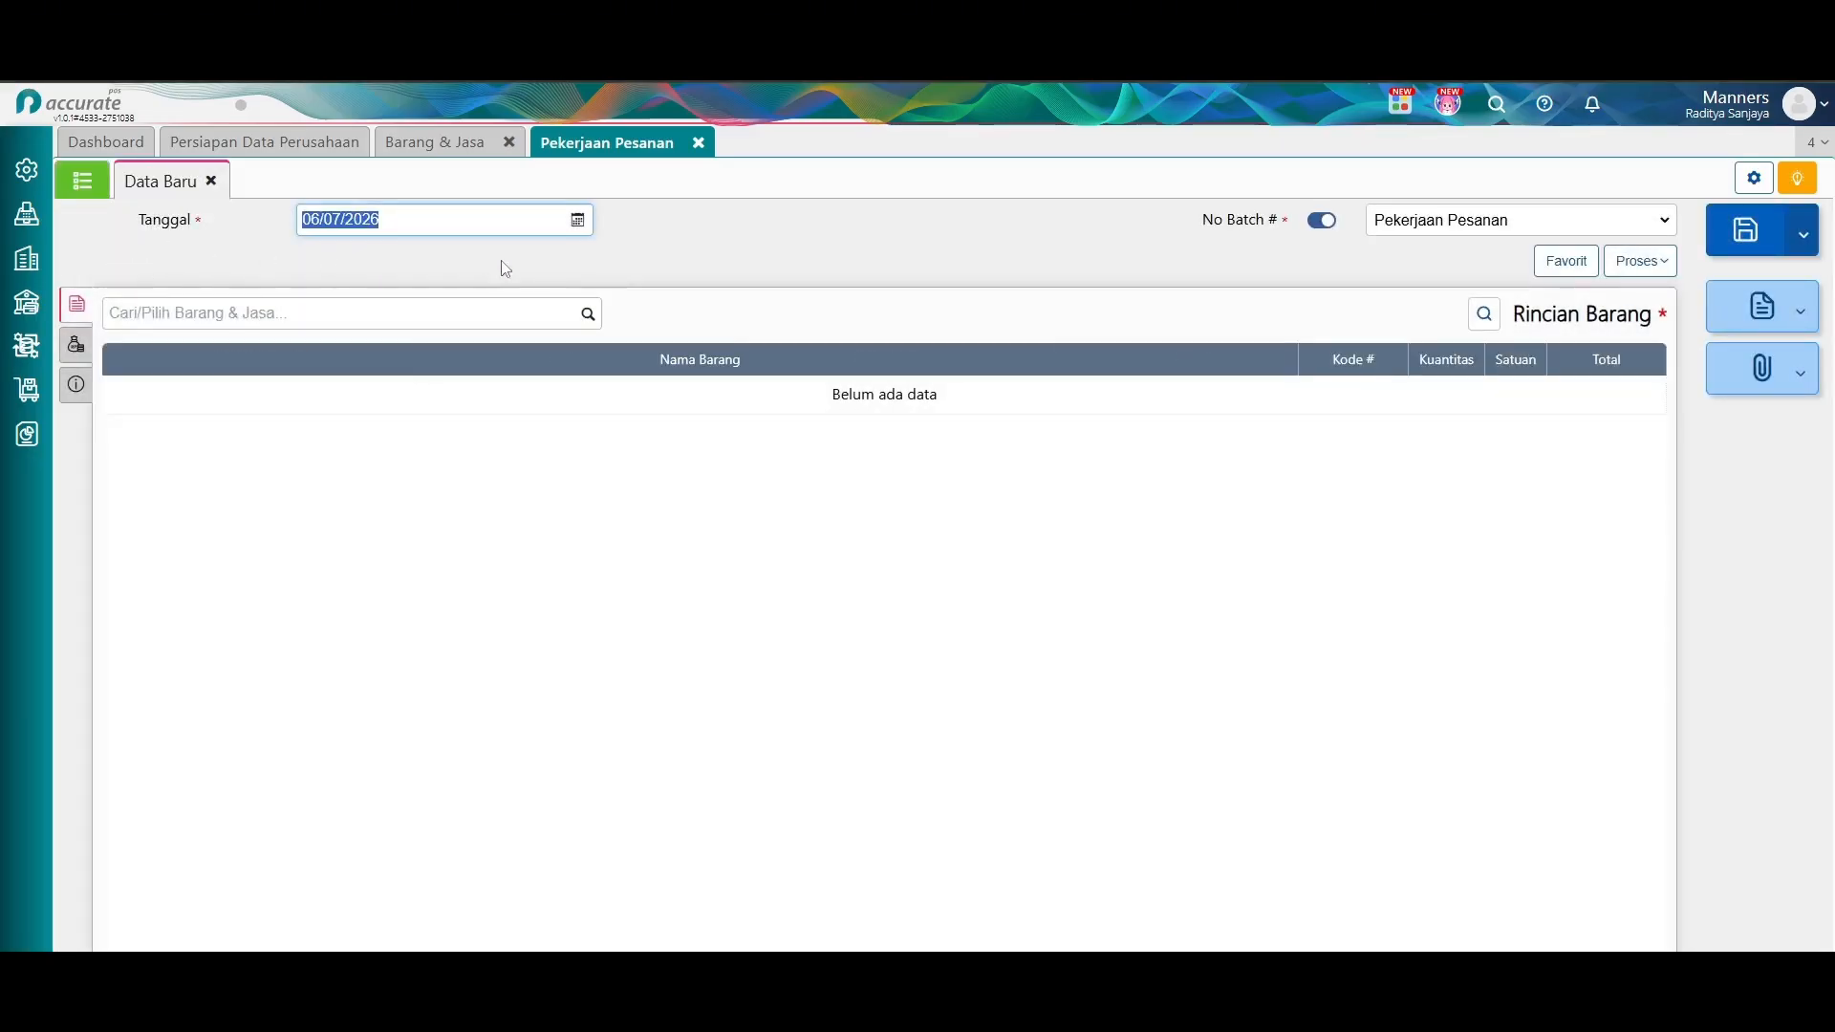
click(589, 316)
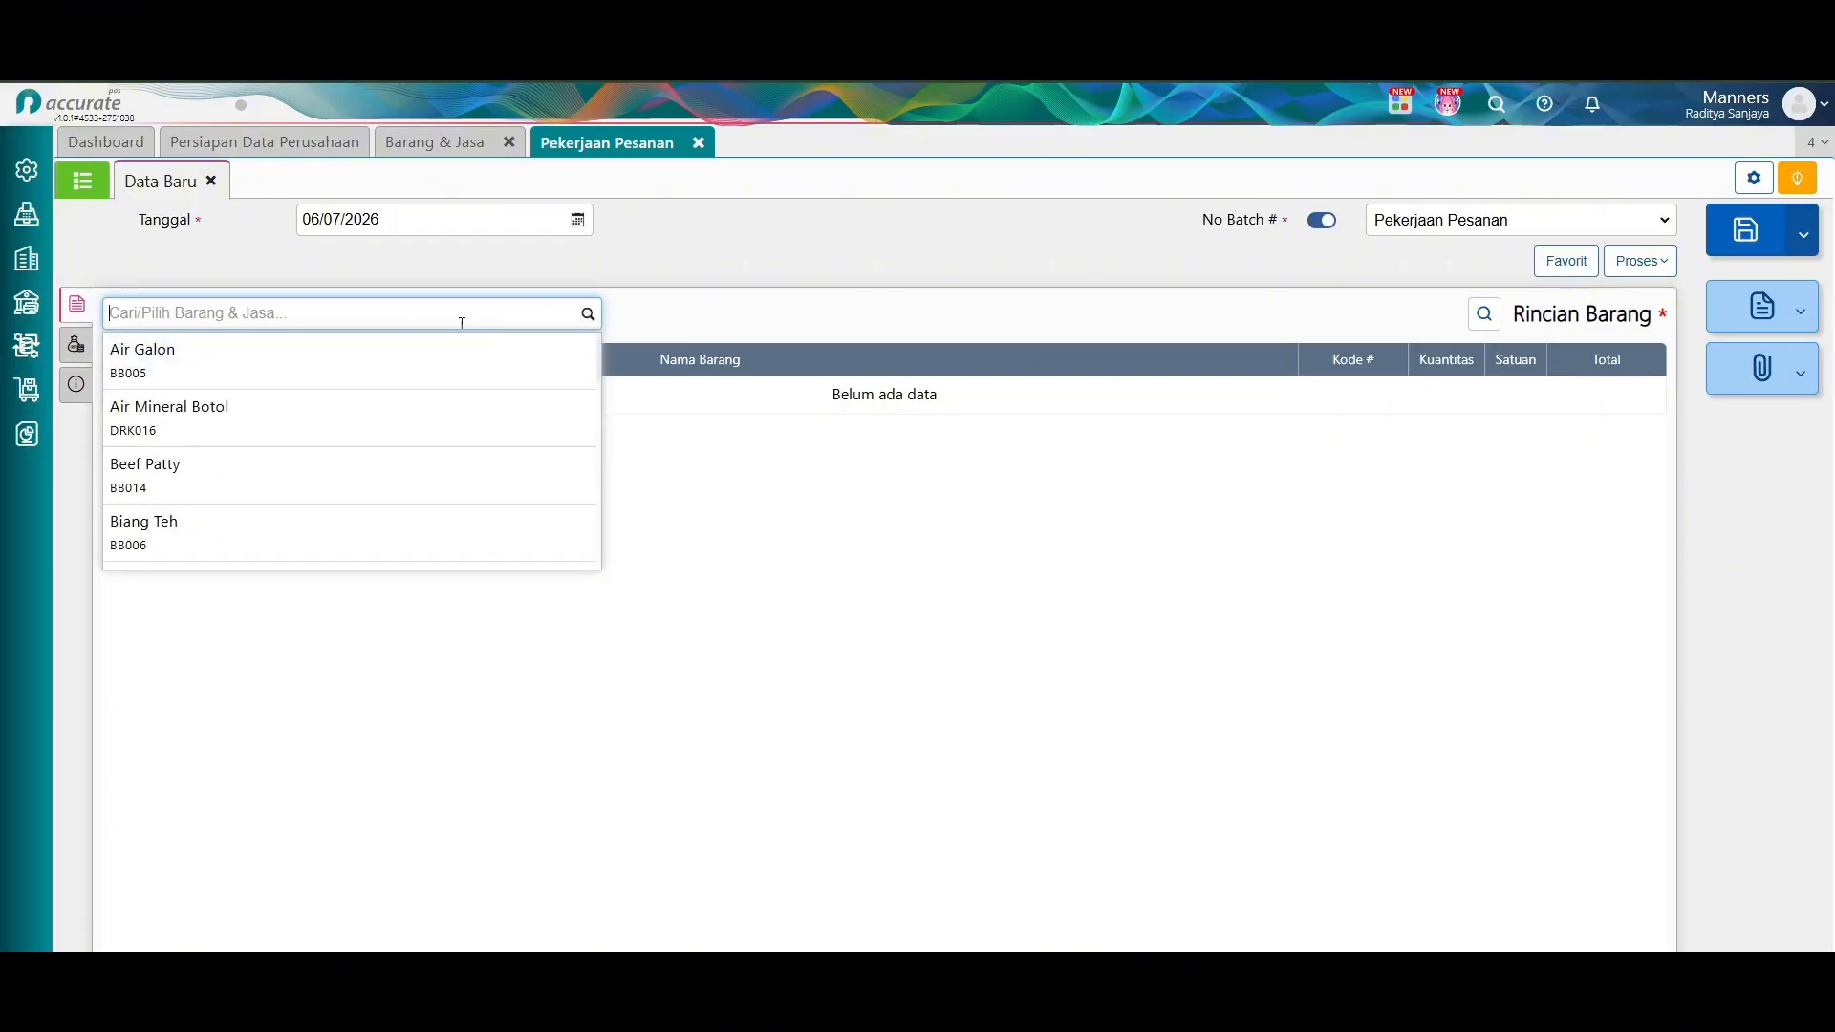
text(gula)
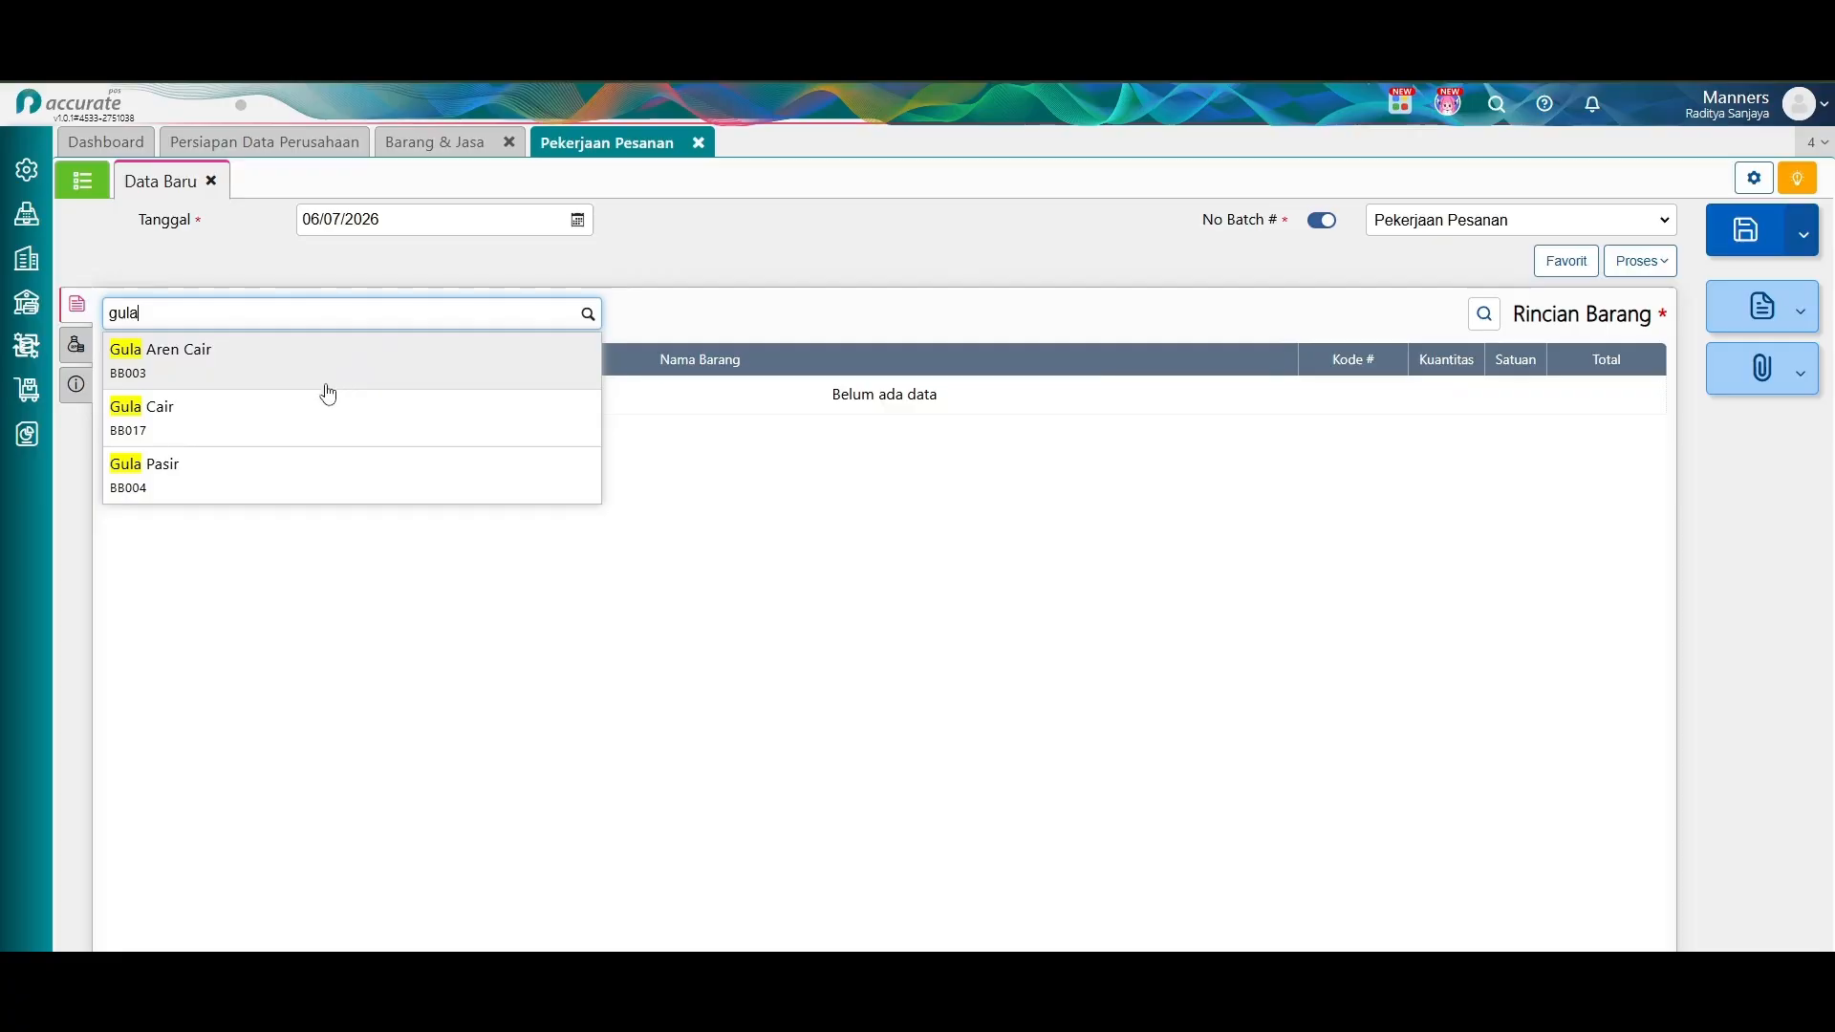
click(295, 476)
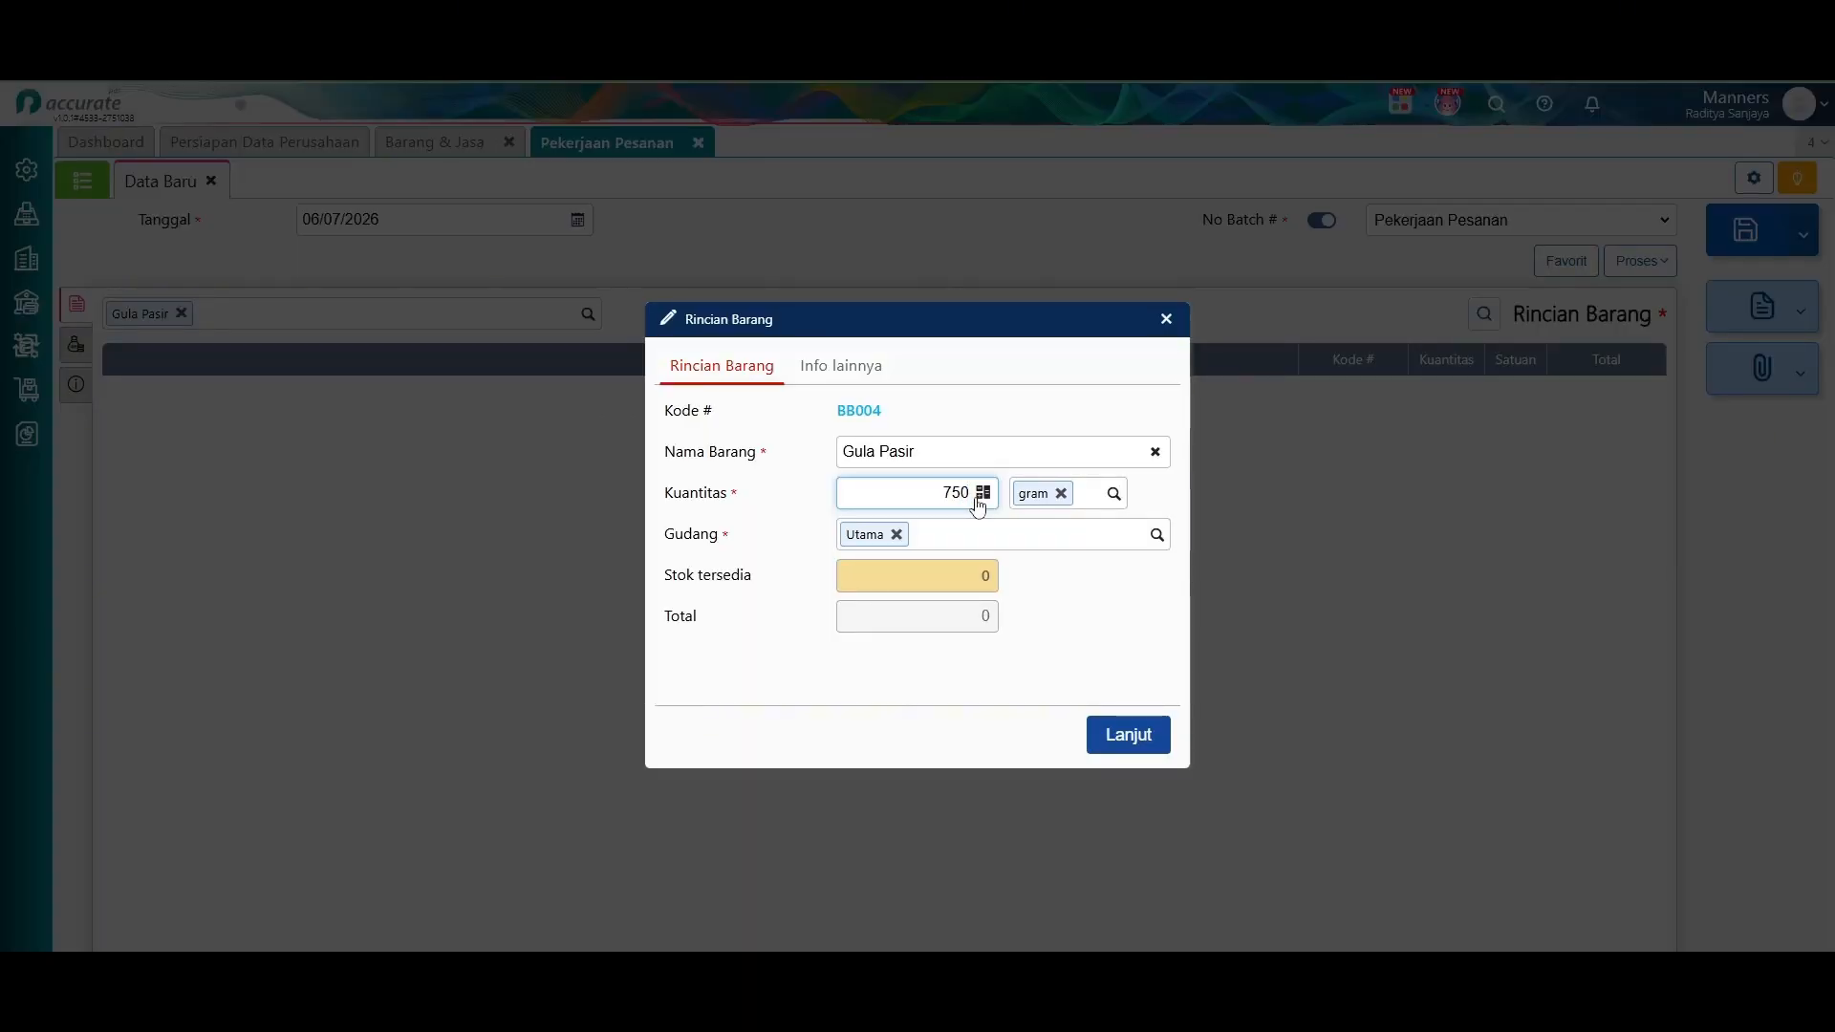
click(1153, 737)
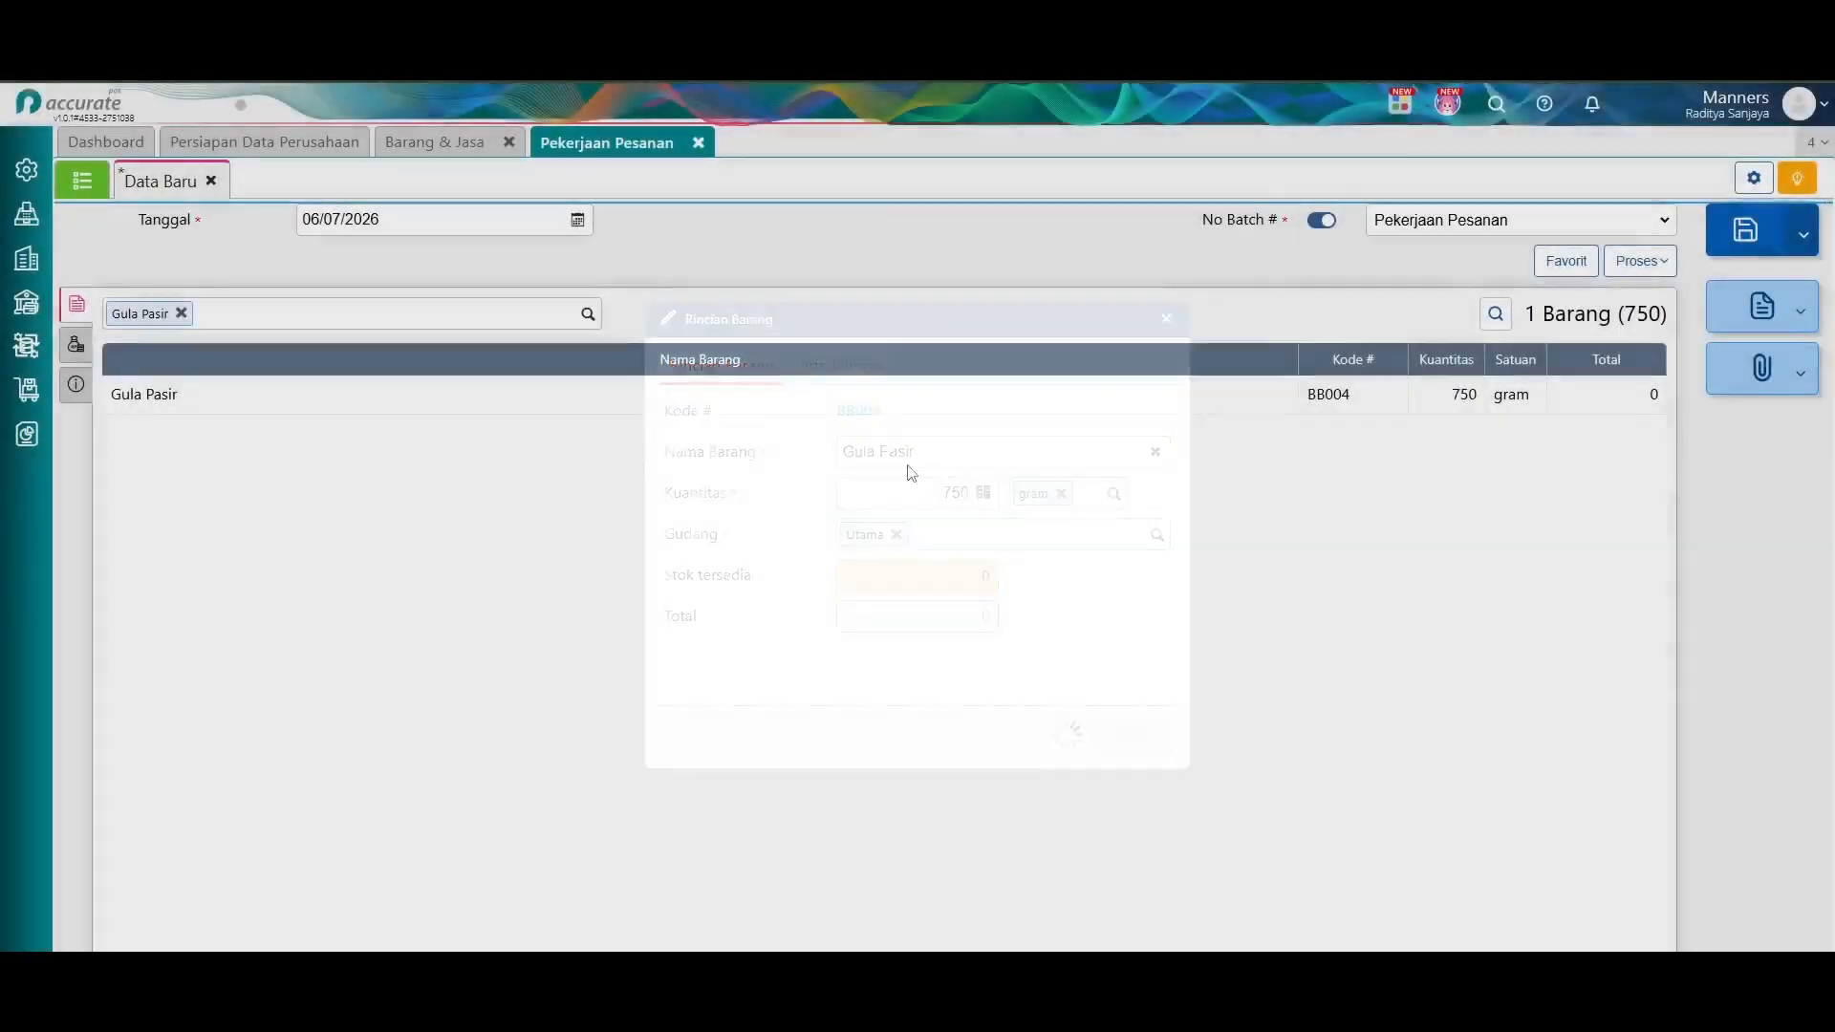
Add 500 ml of Air Galon to the Pekerjaan Pesanan containing Gula Pasir.
click(587, 314)
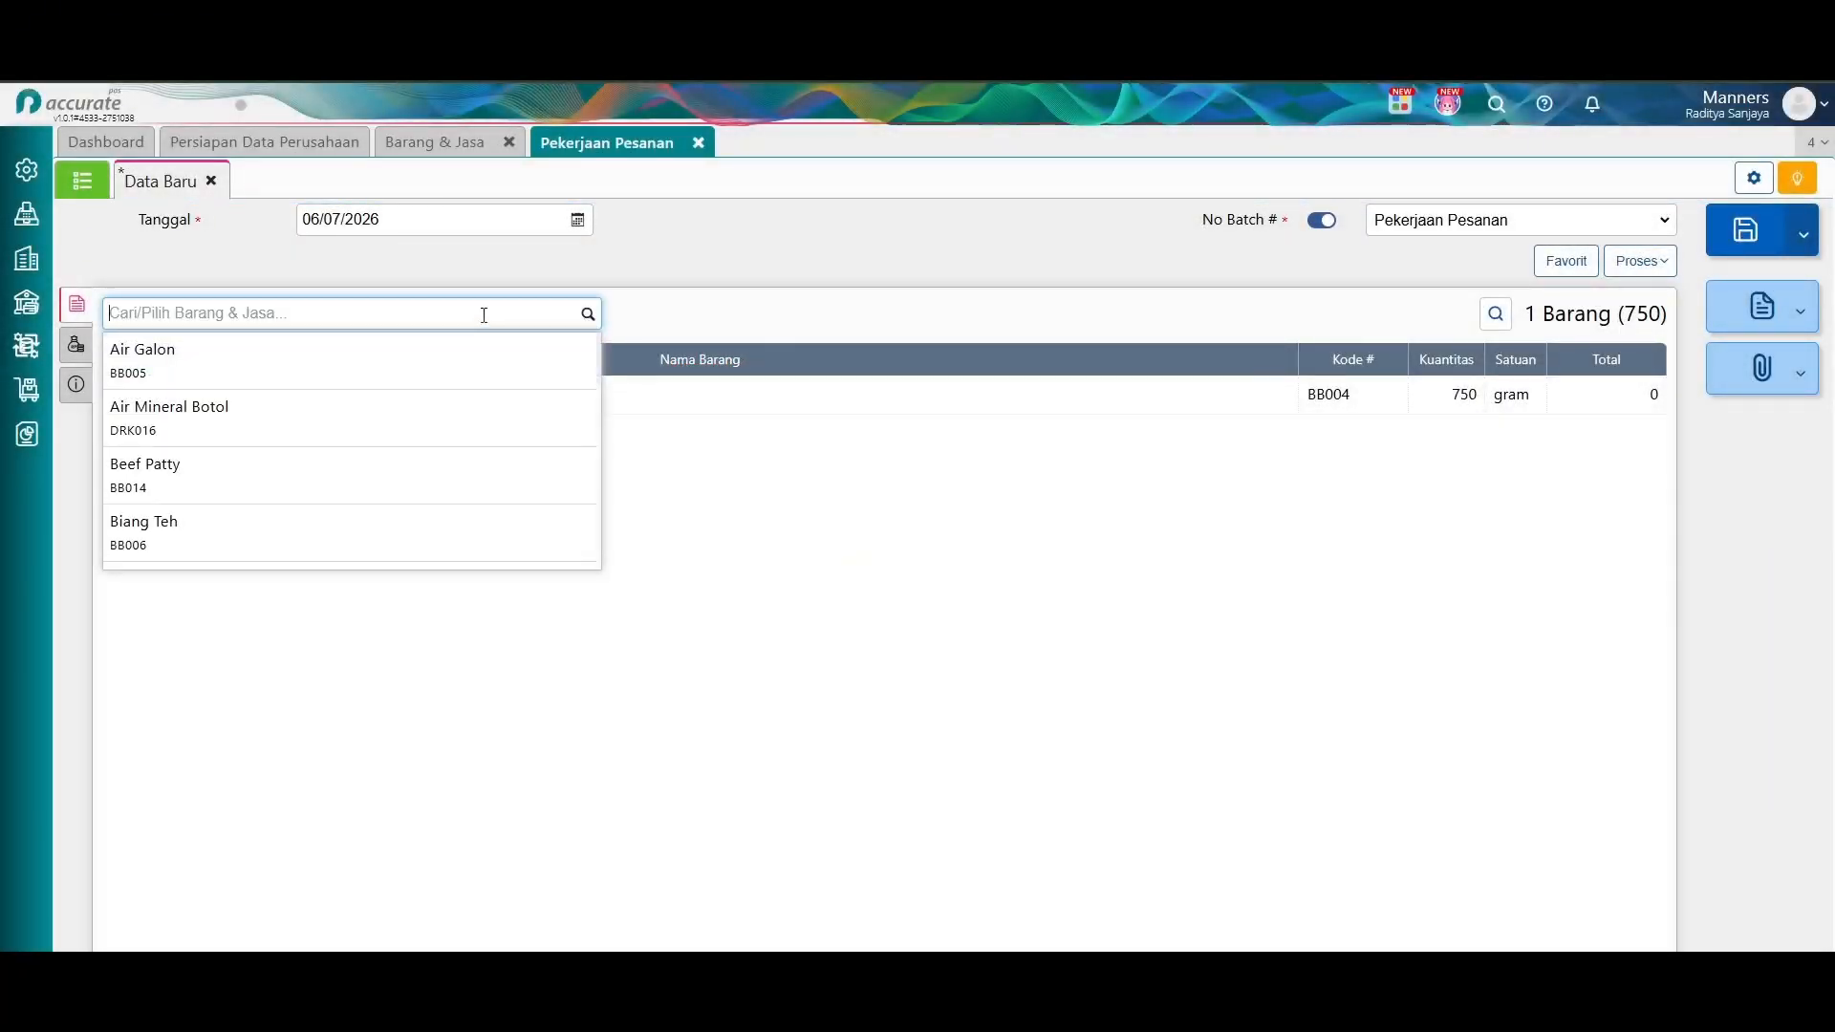
text(air)
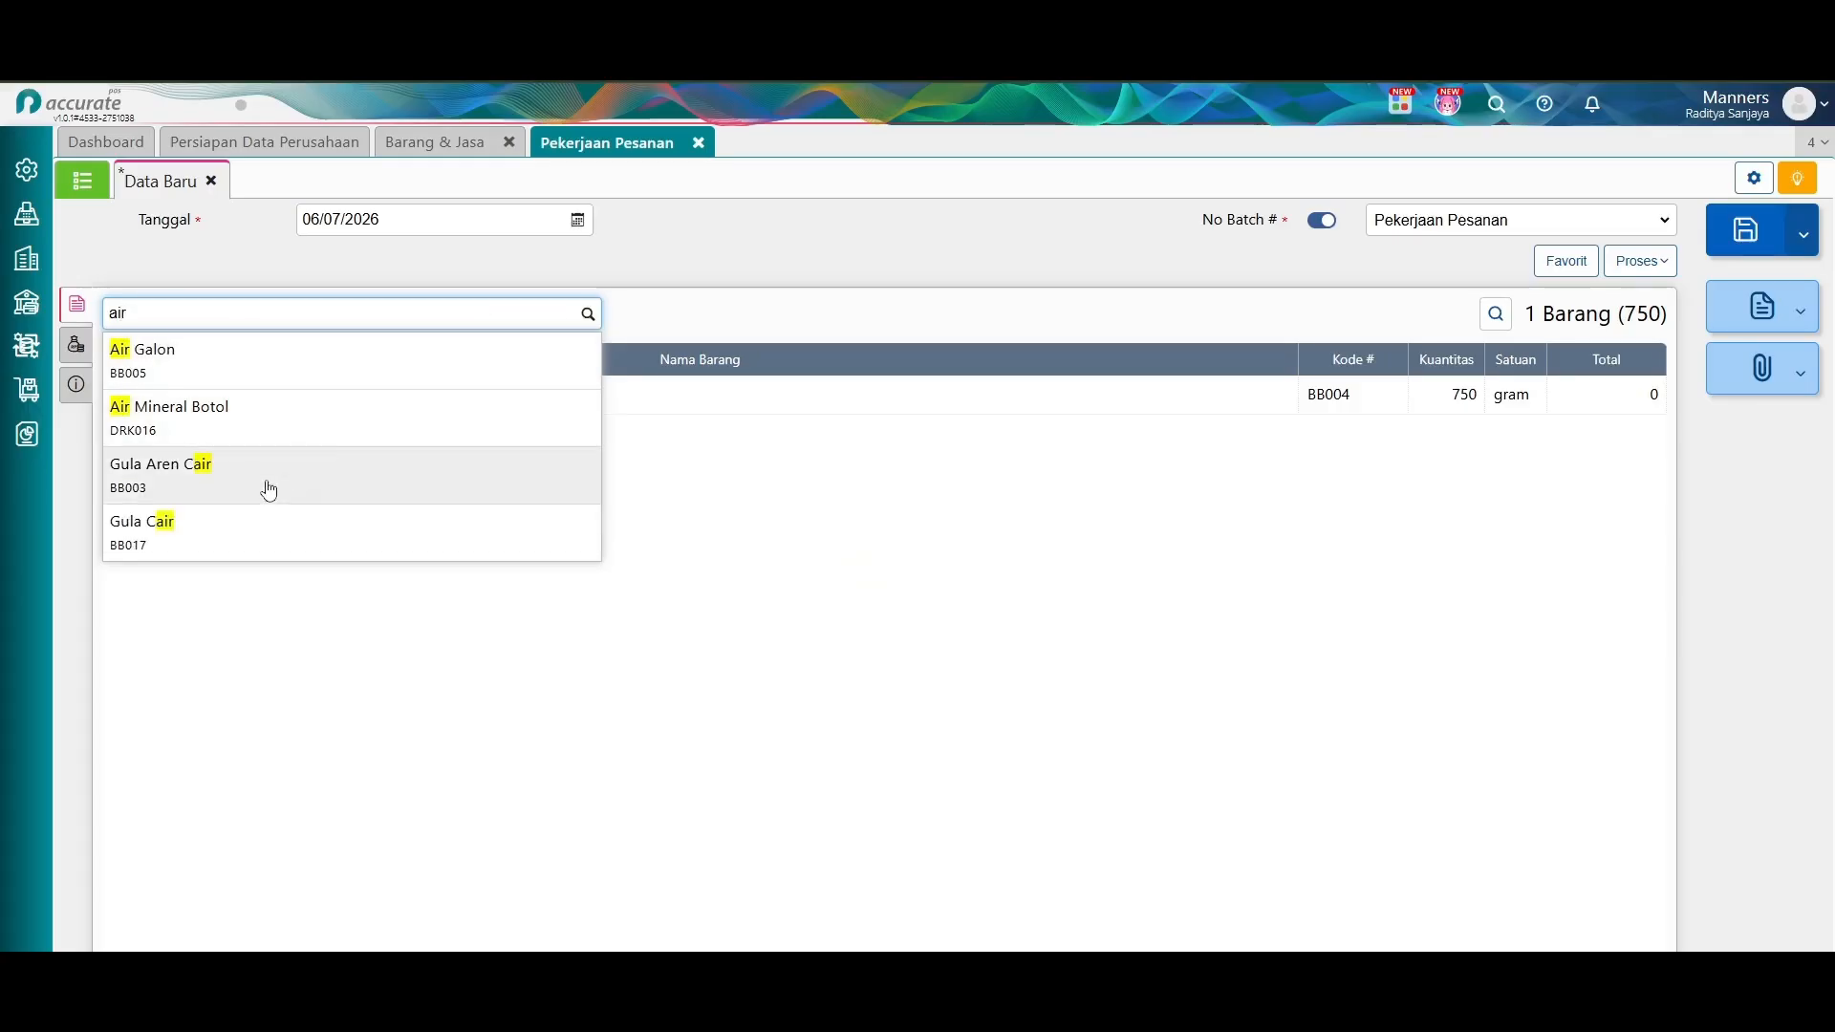
click(246, 360)
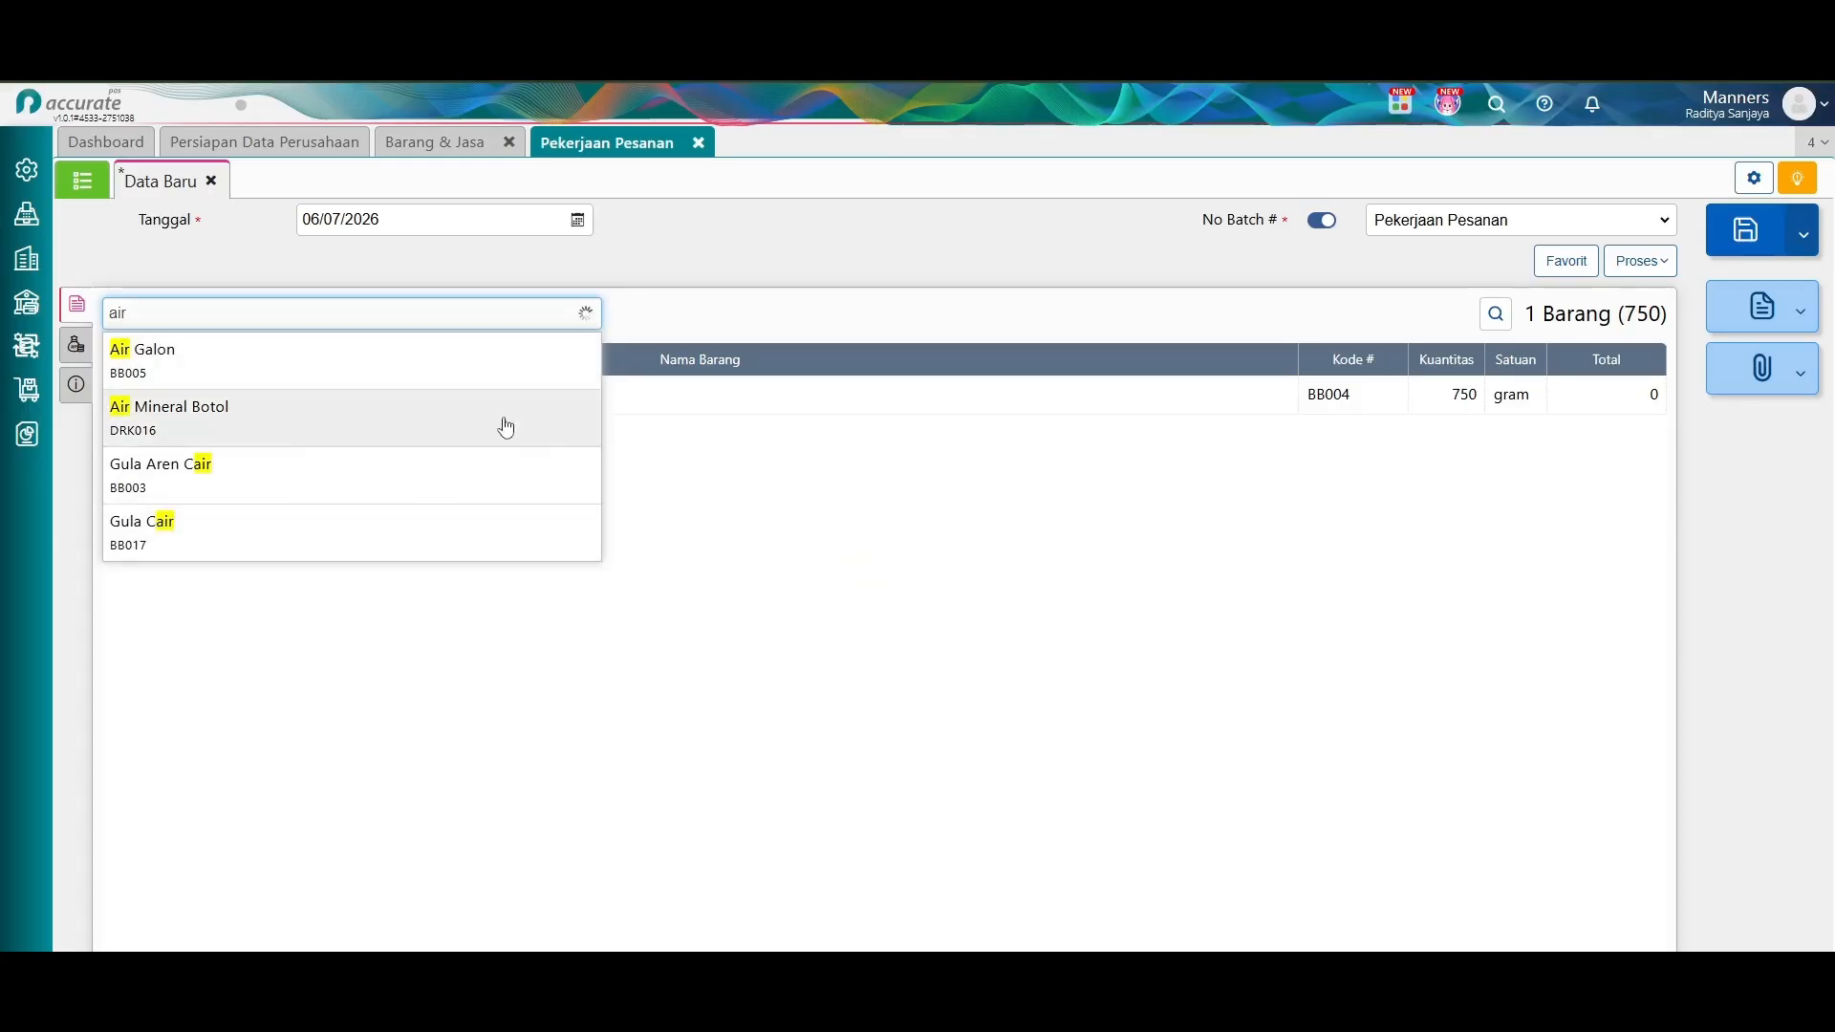
click(980, 498)
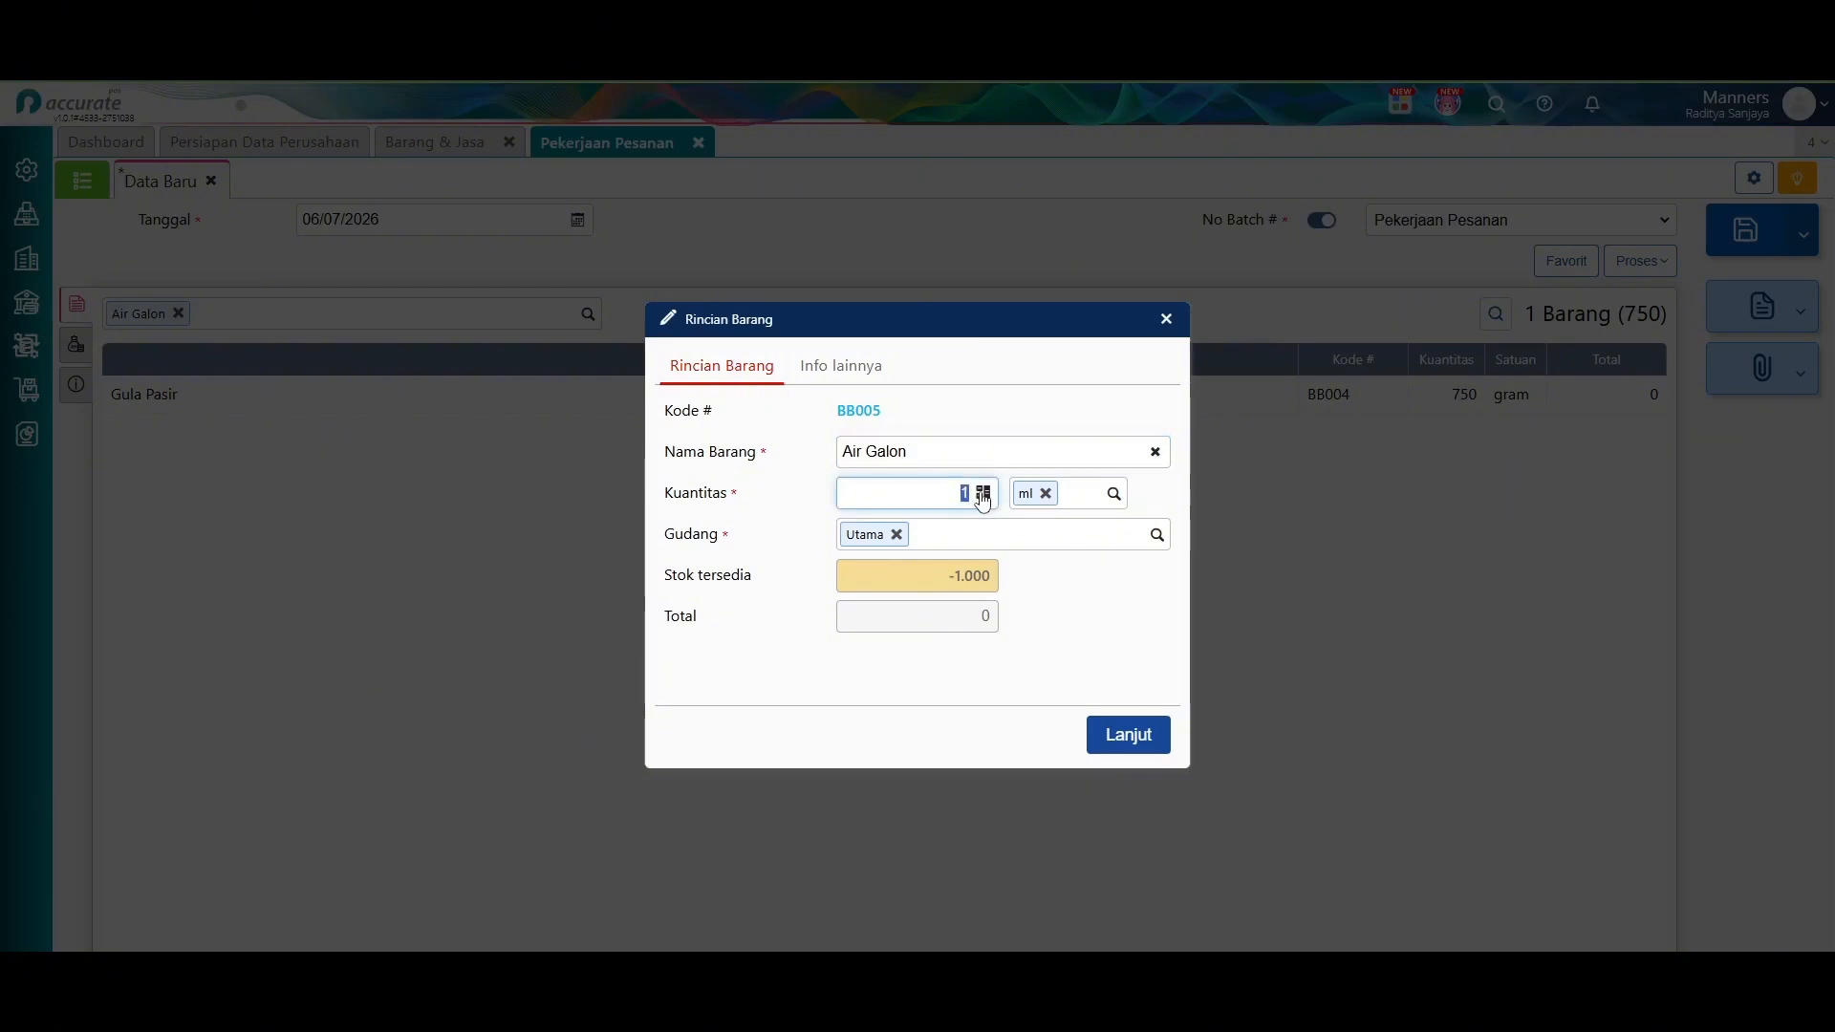
text(500)
click(1126, 737)
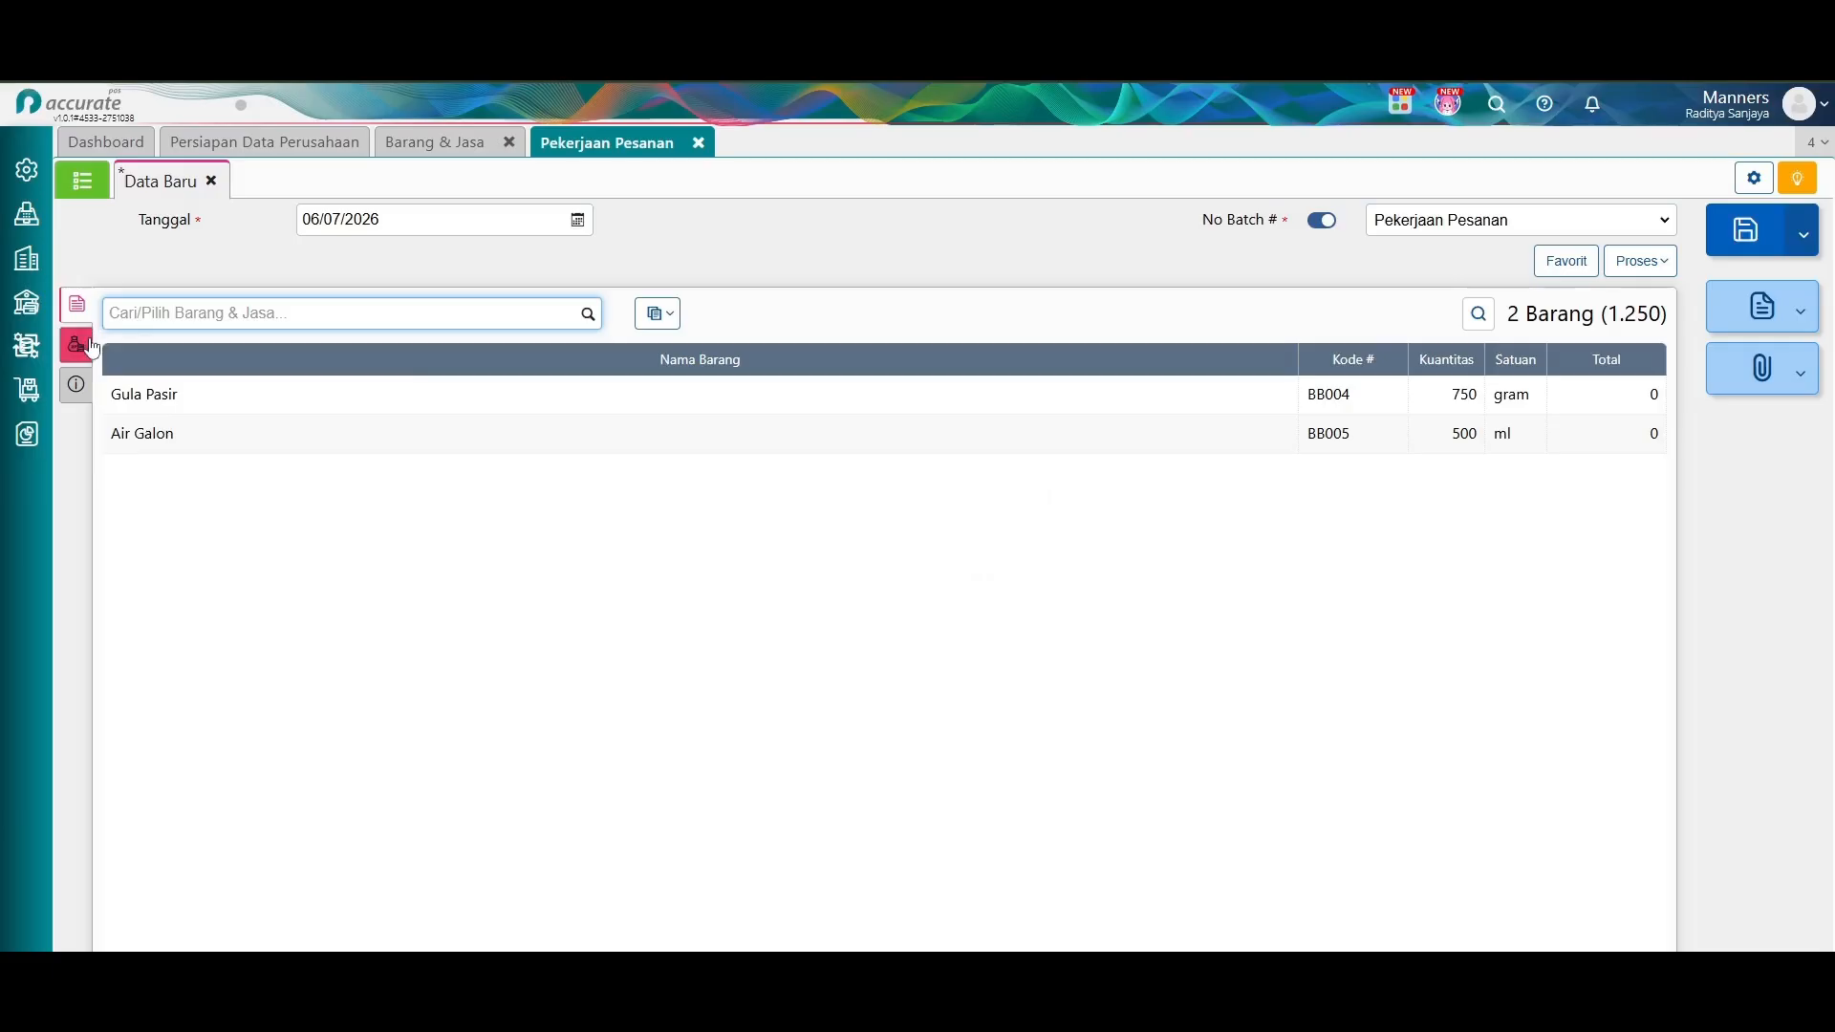
Set the Akun Pekerjaan of the Gula Pasir and Air Galon job to Persediaan Dalam Proses.
click(77, 386)
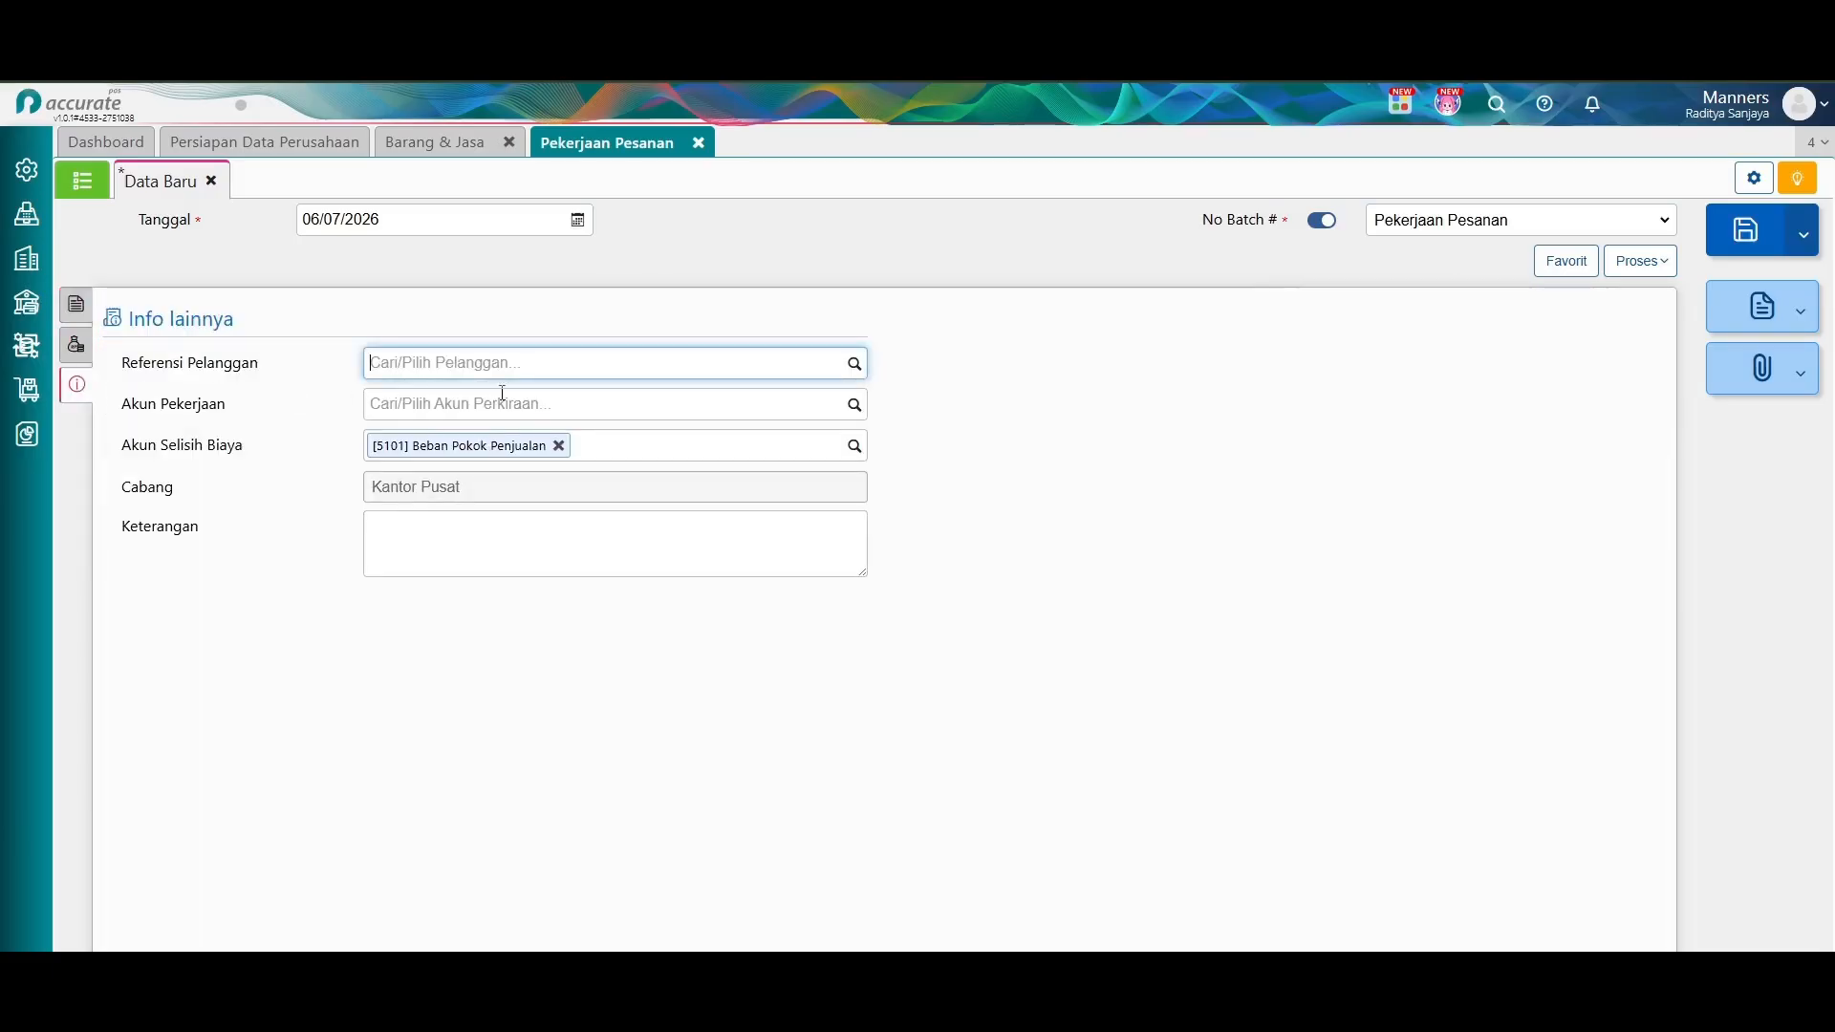
click(855, 405)
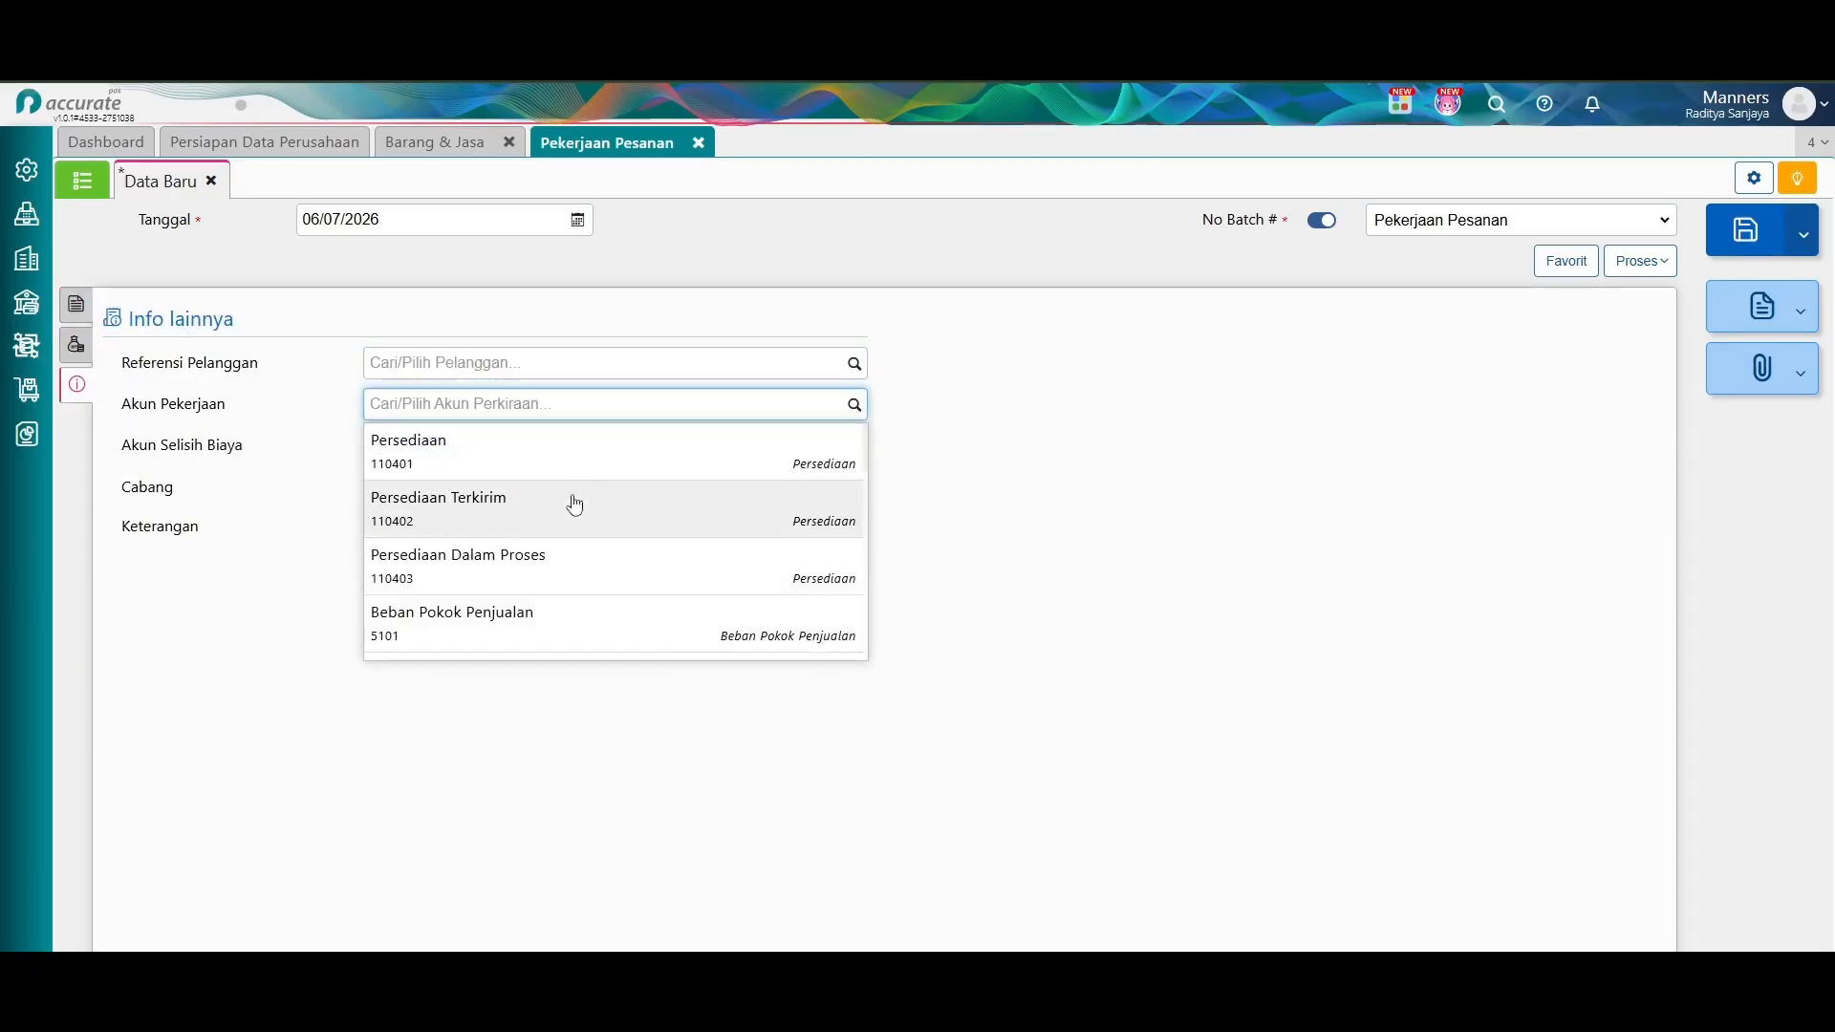
click(555, 566)
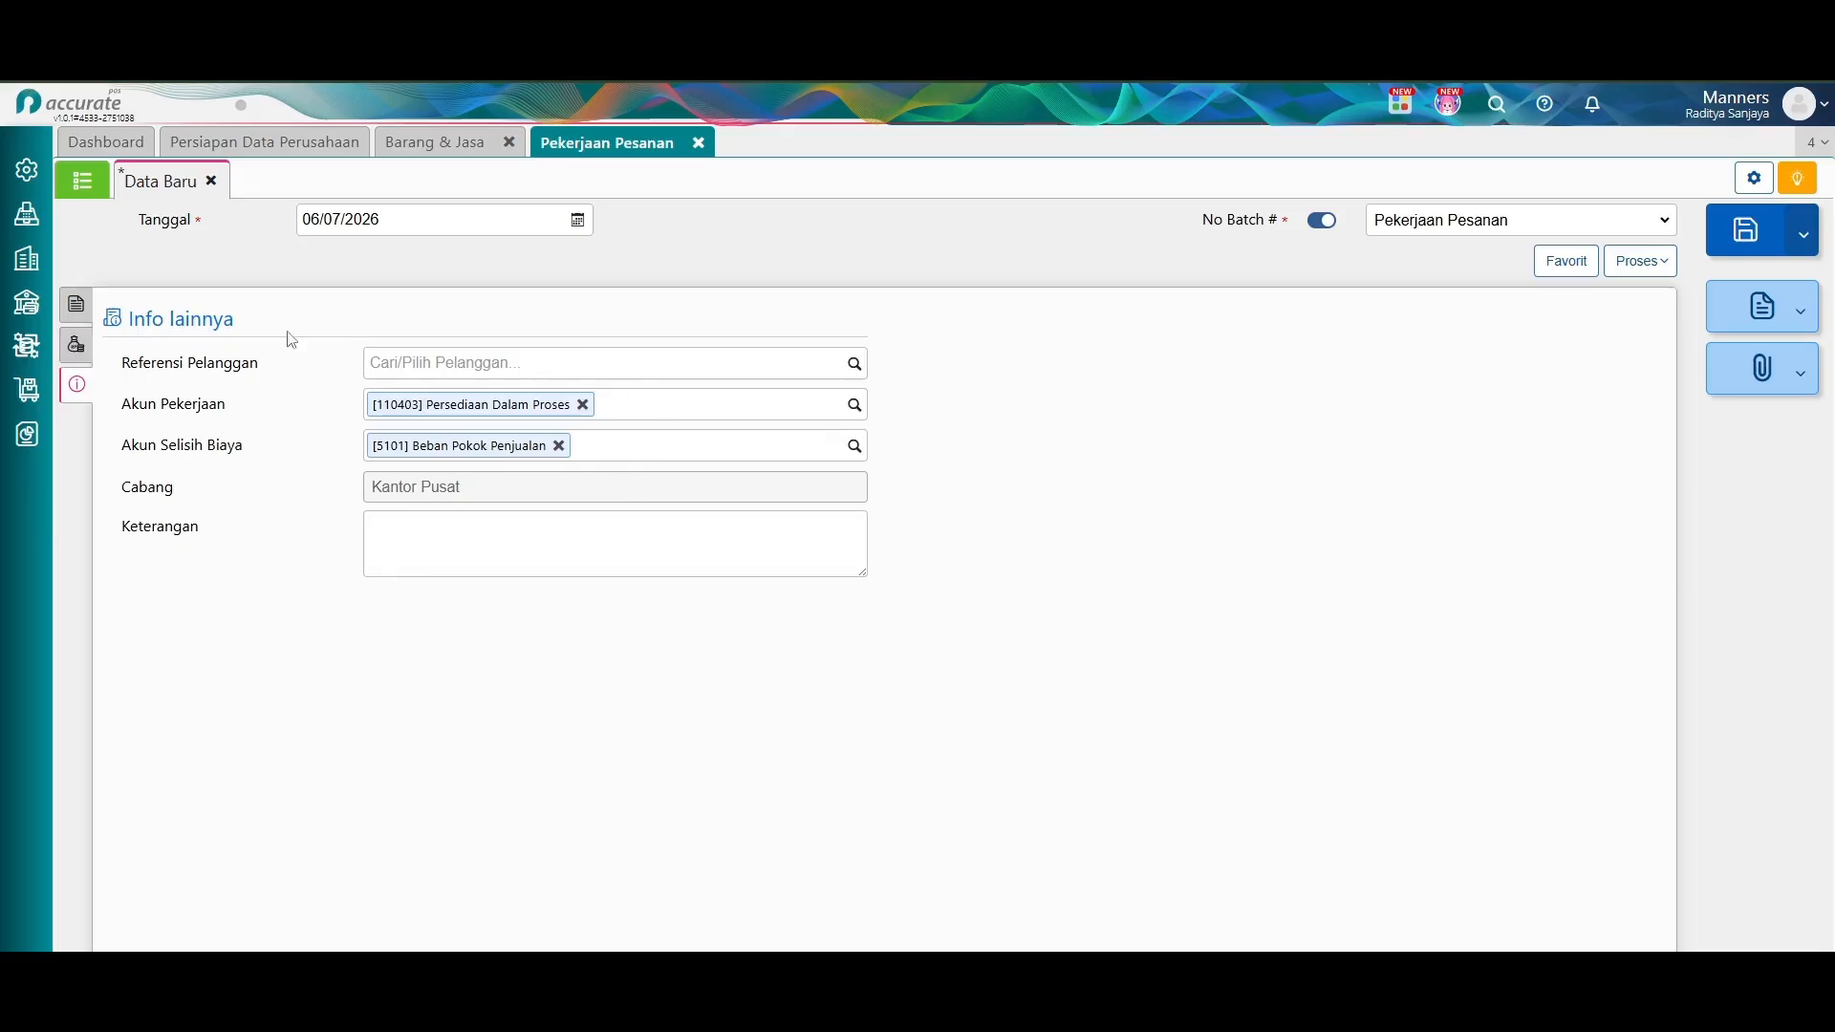
Save the Gula Pasir and Air Galon job, choose to continue at the stock confirmation, and dismiss the notifications.
click(1713, 231)
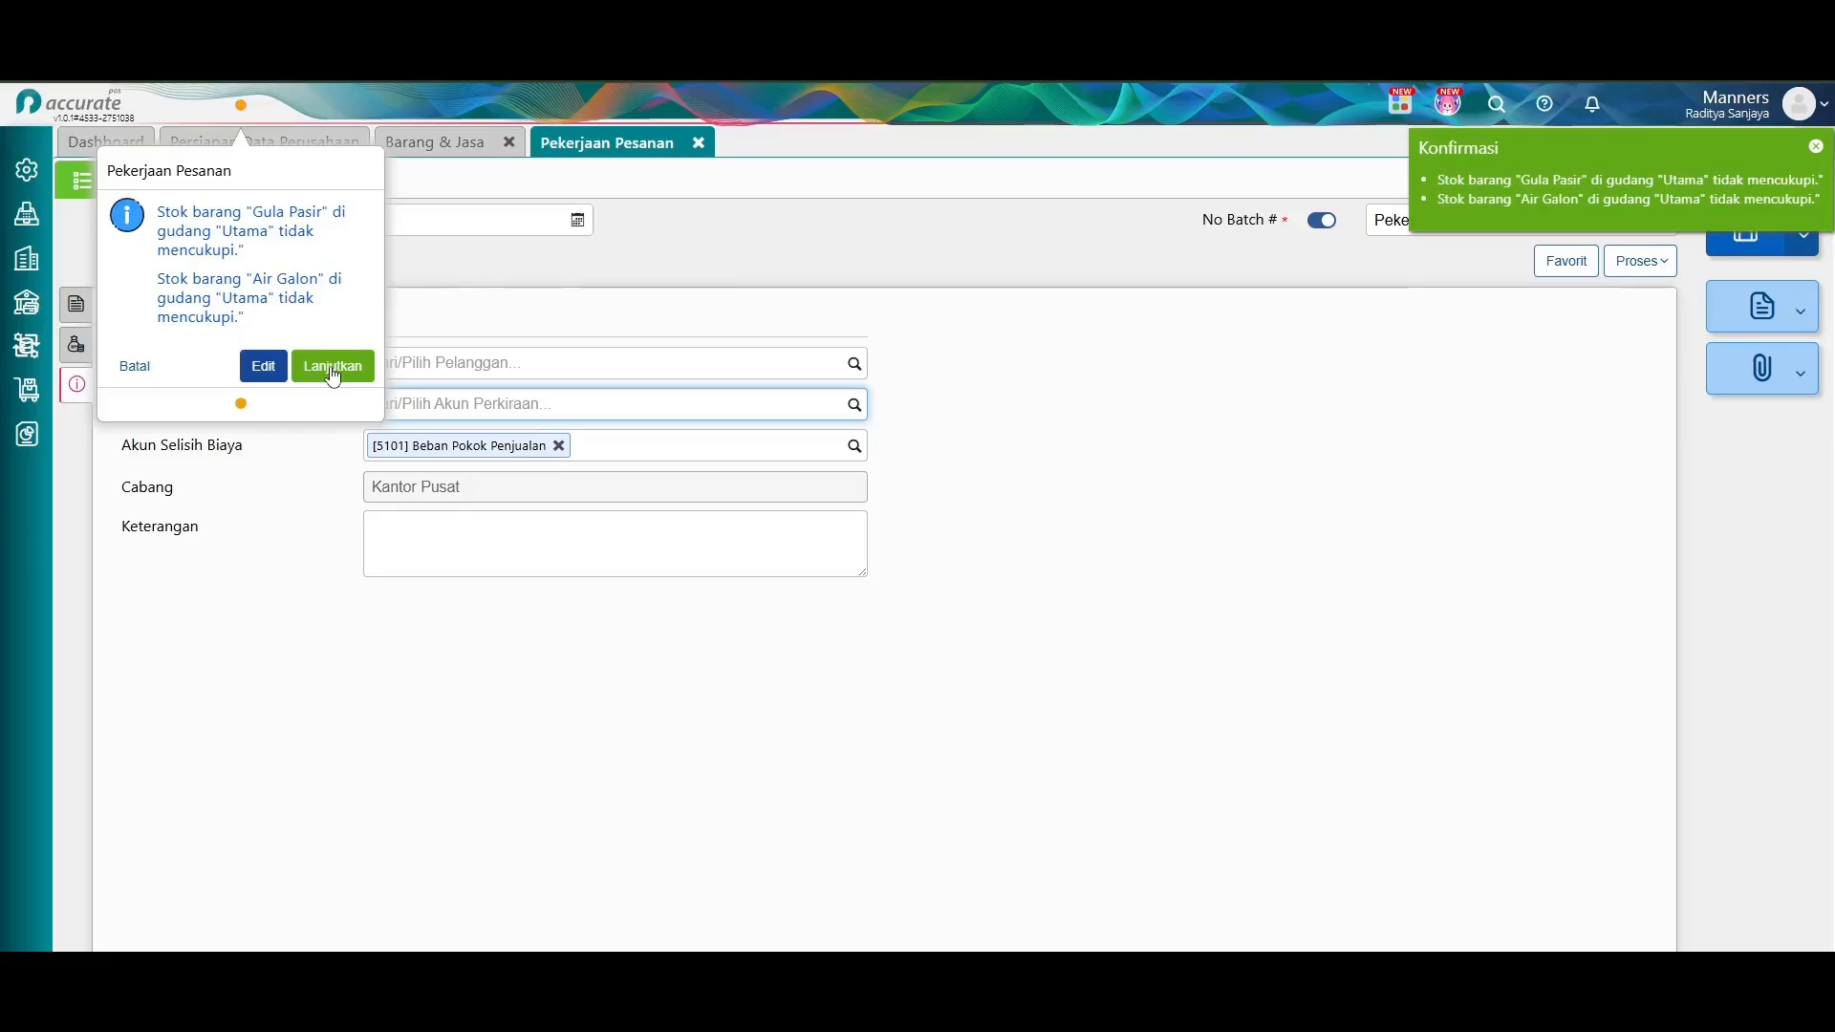
click(331, 373)
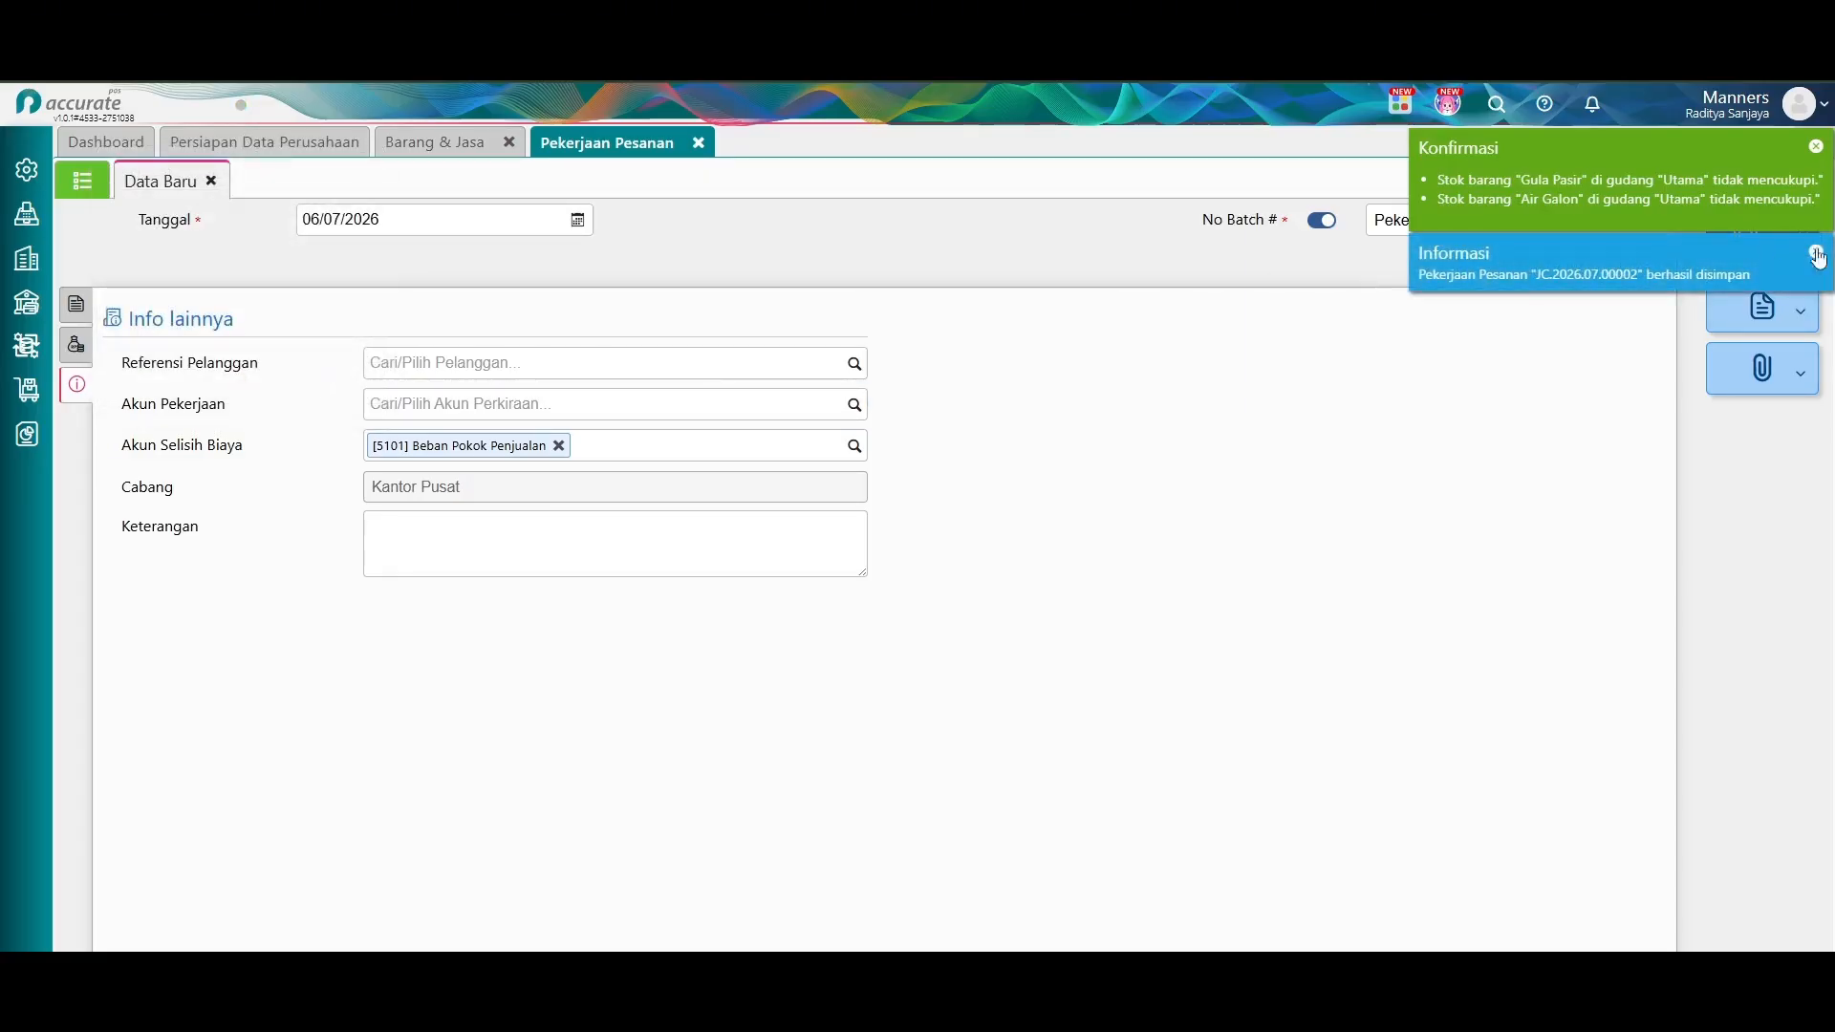
click(1813, 253)
click(1816, 147)
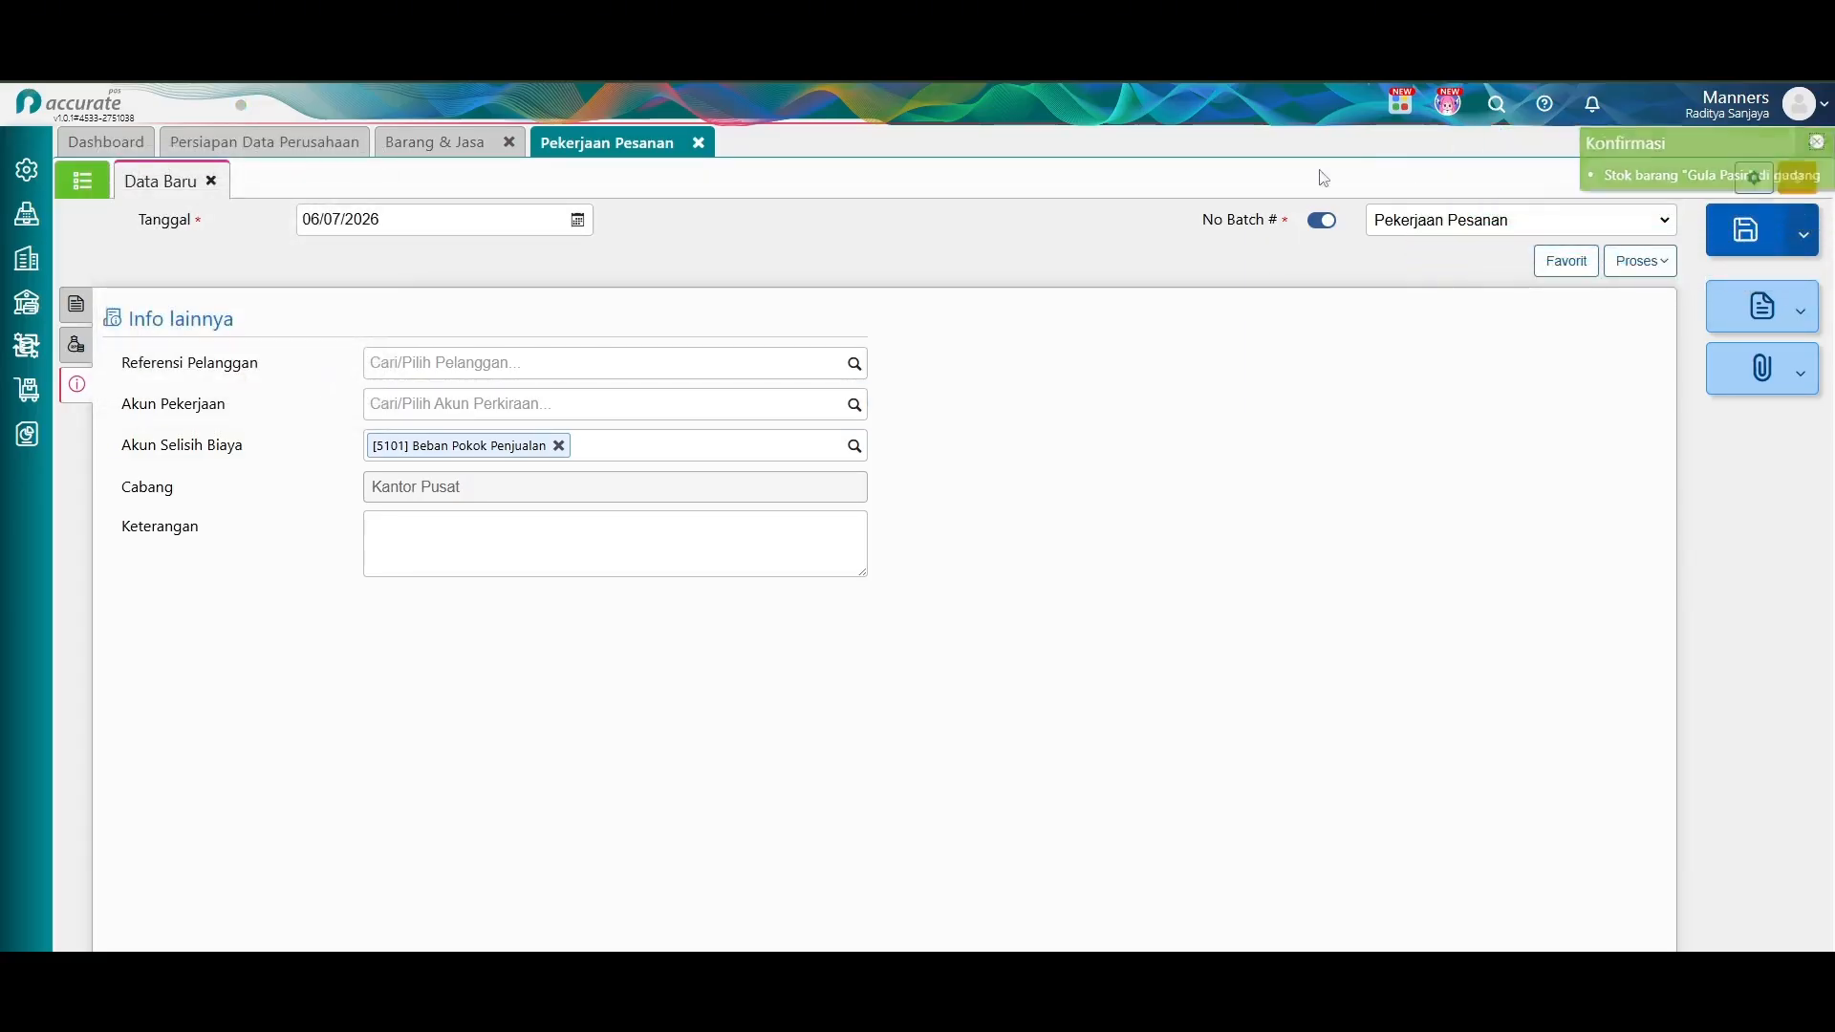
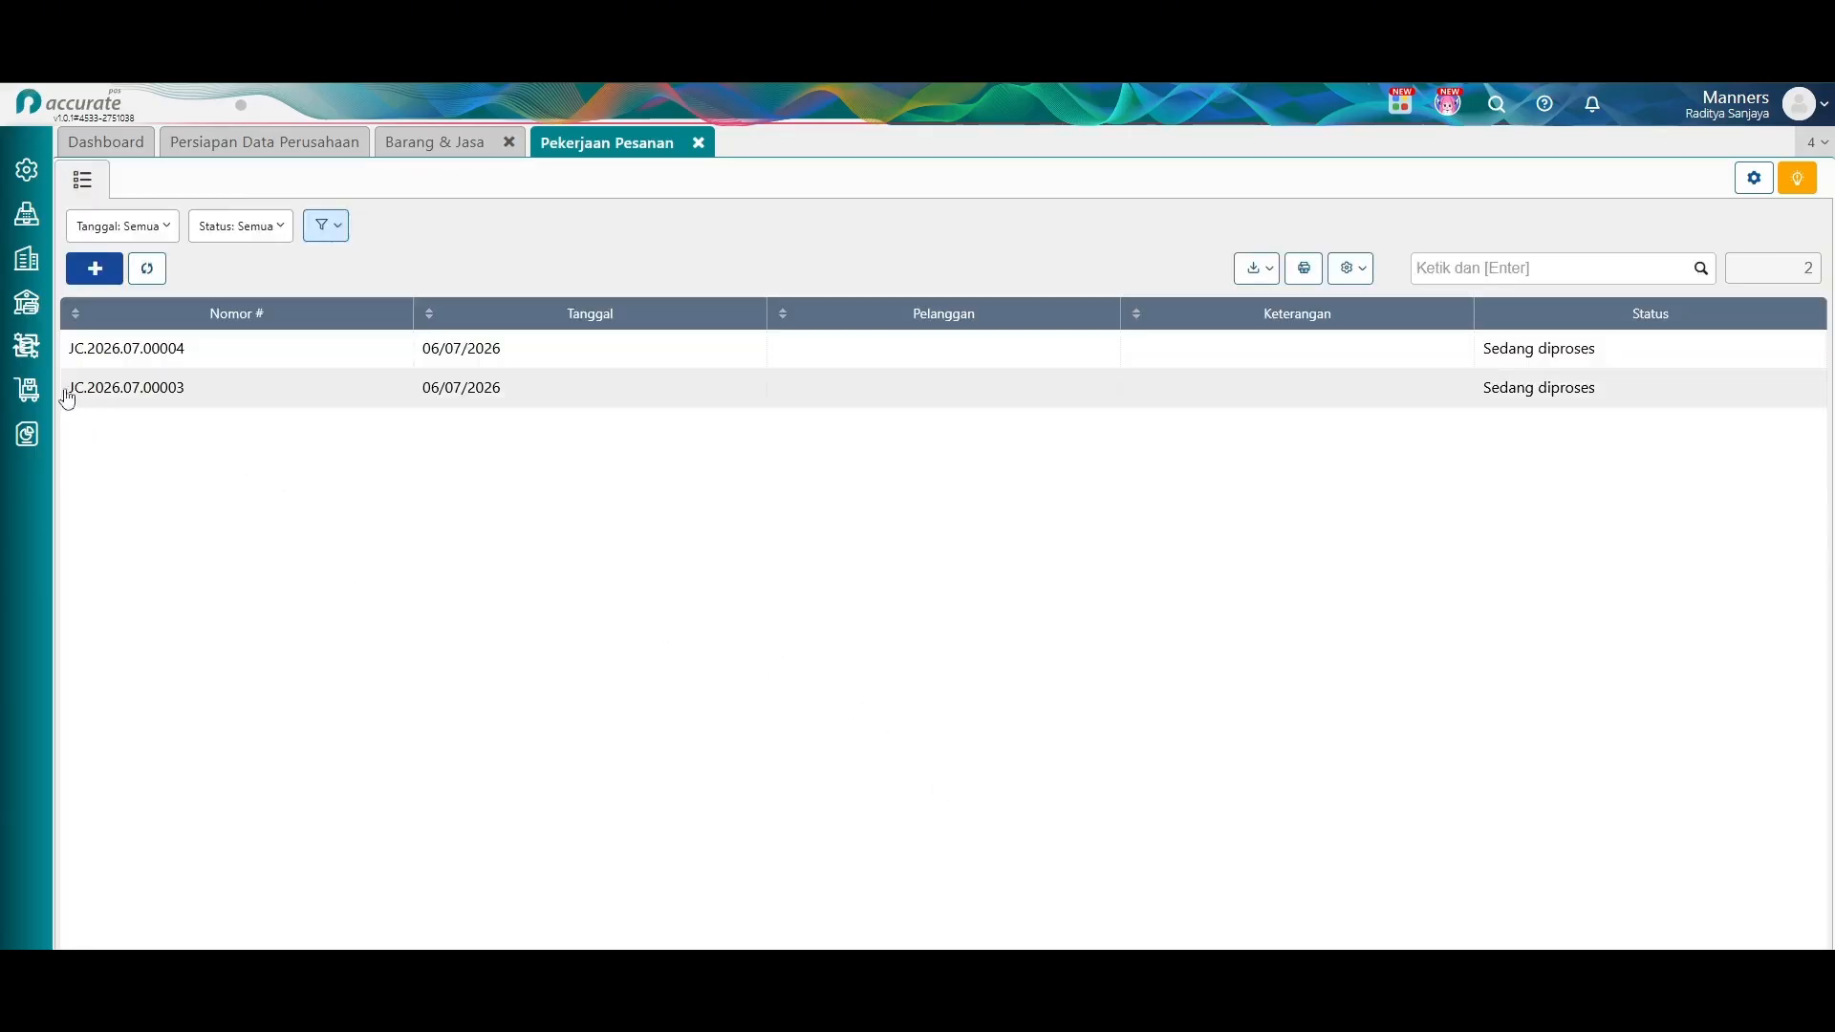
Start a new Faktur Pembelian and save PT. Pangan Sinar Semesta as its new Pemasok.
click(26, 351)
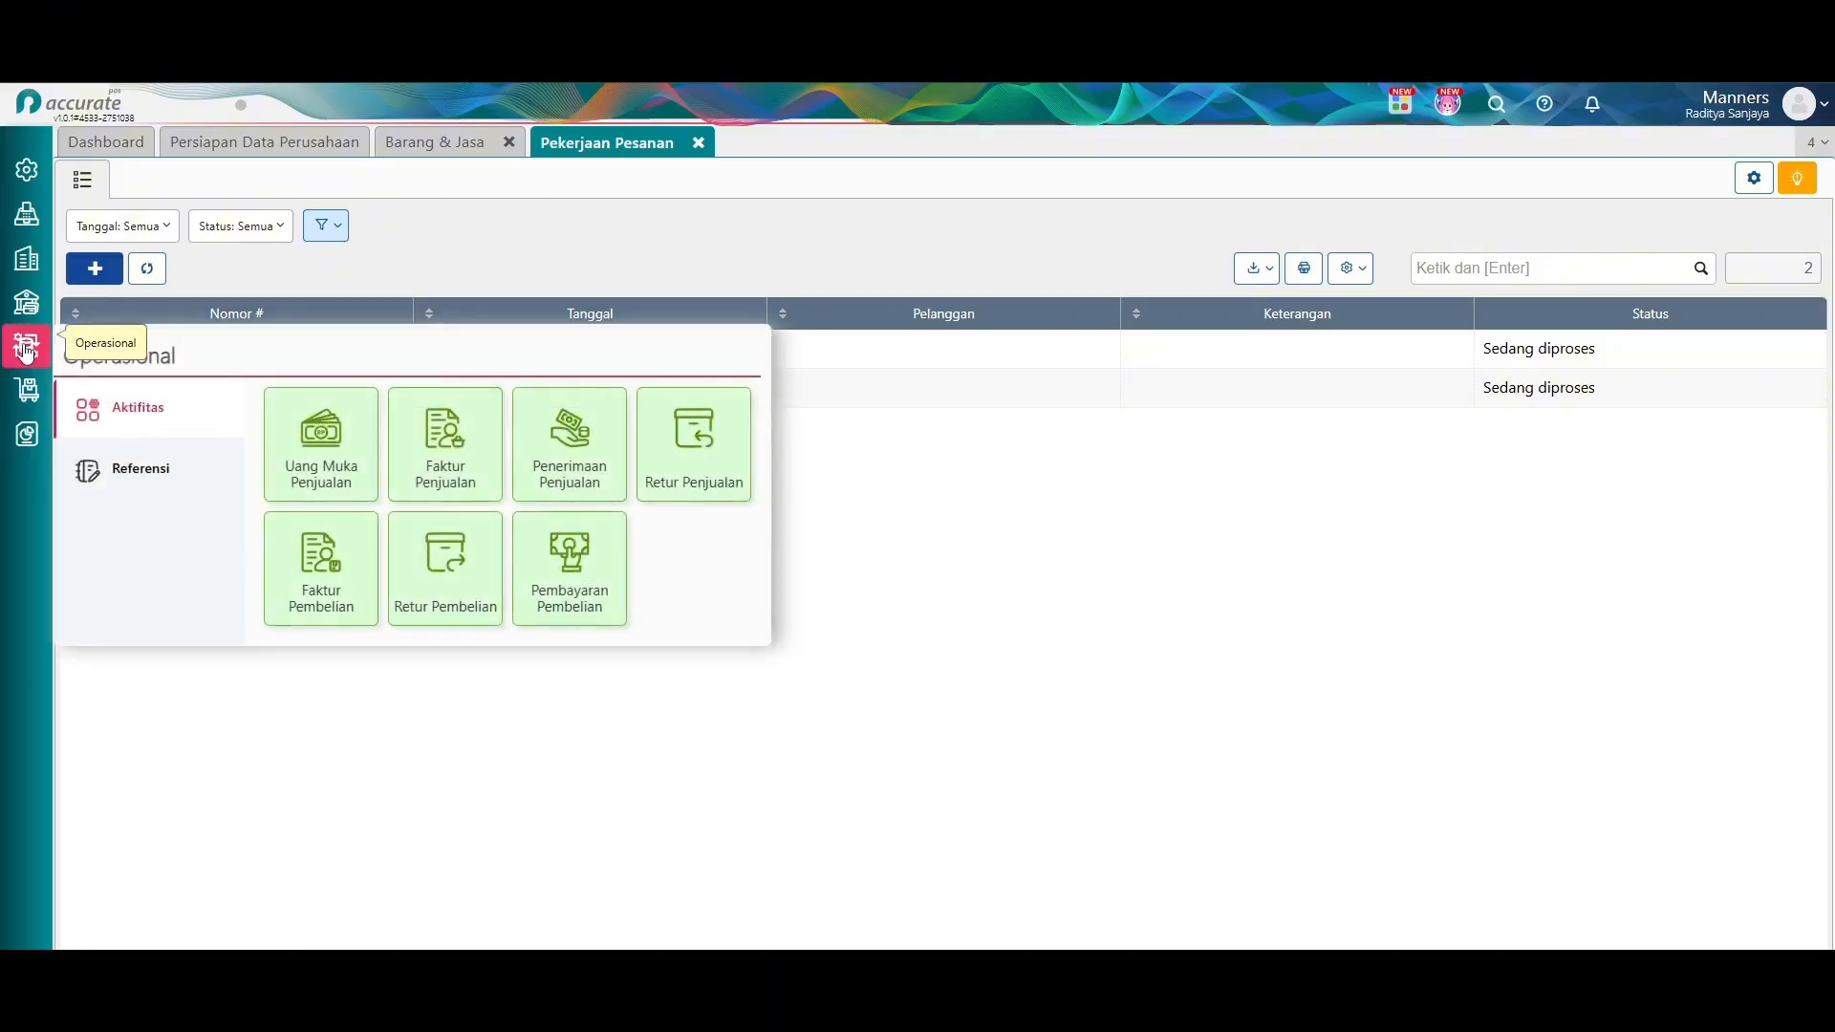
click(327, 572)
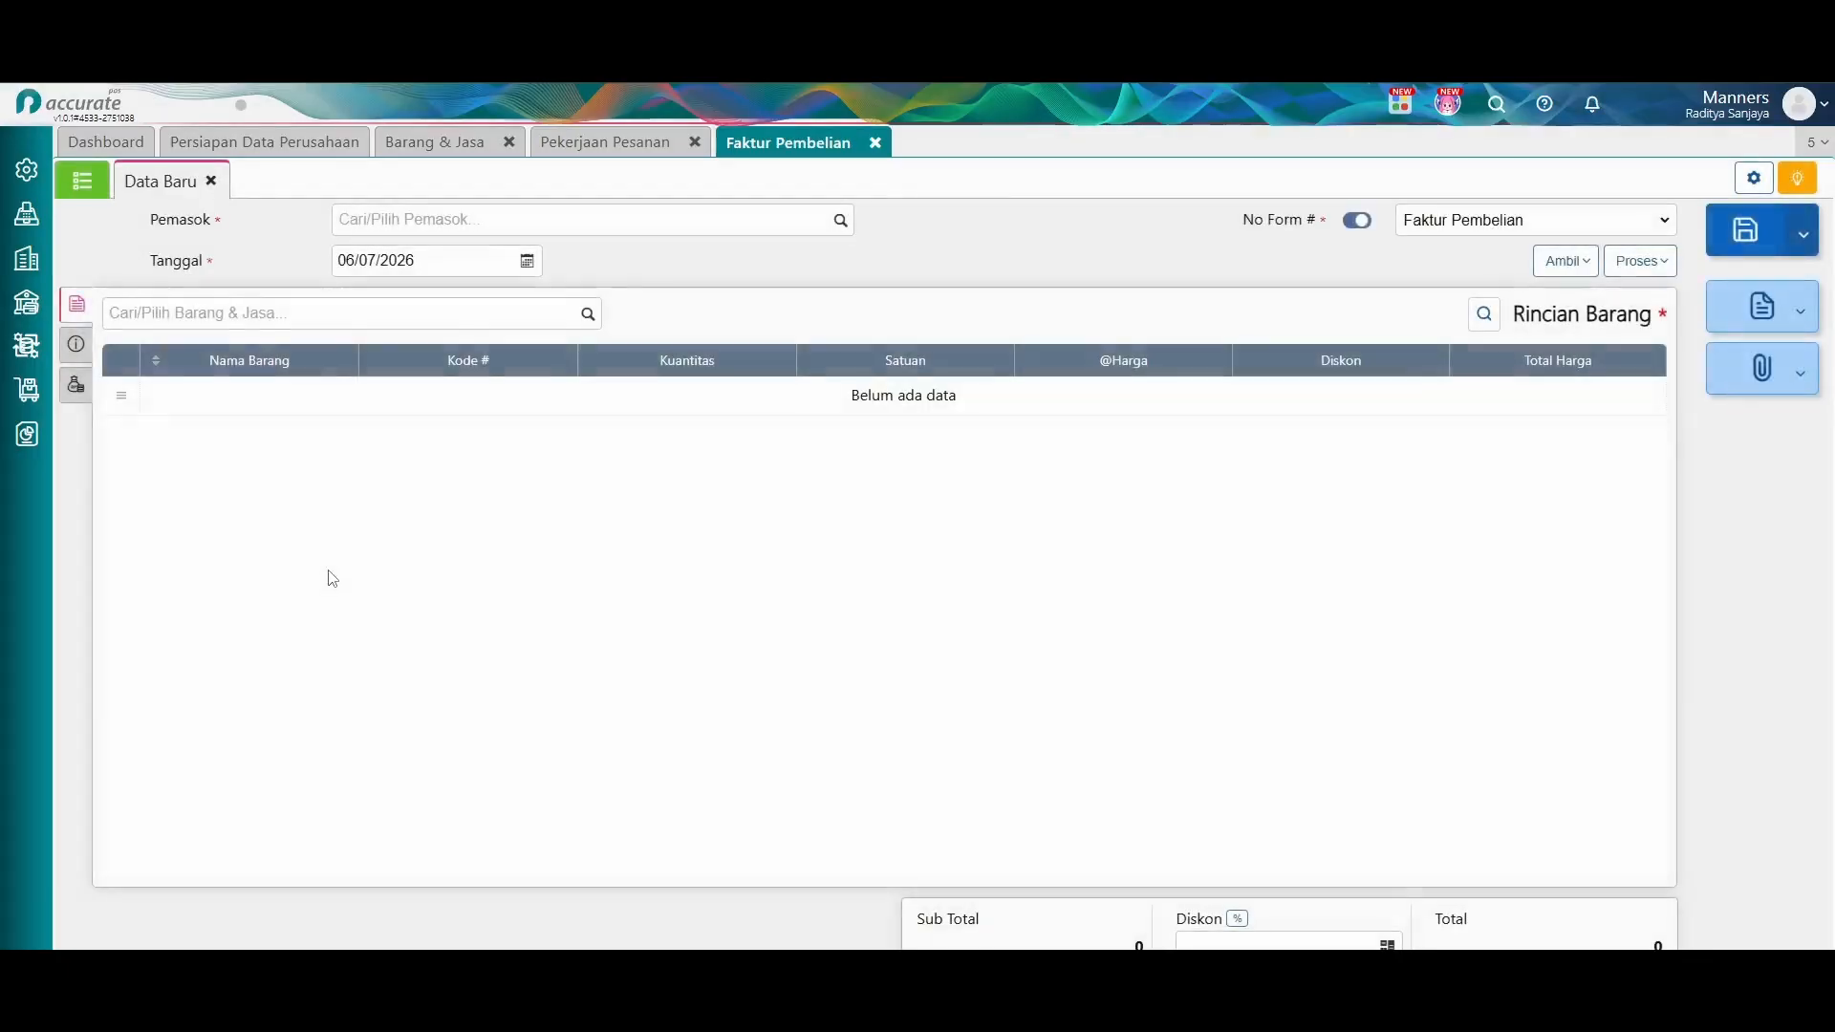
click(840, 220)
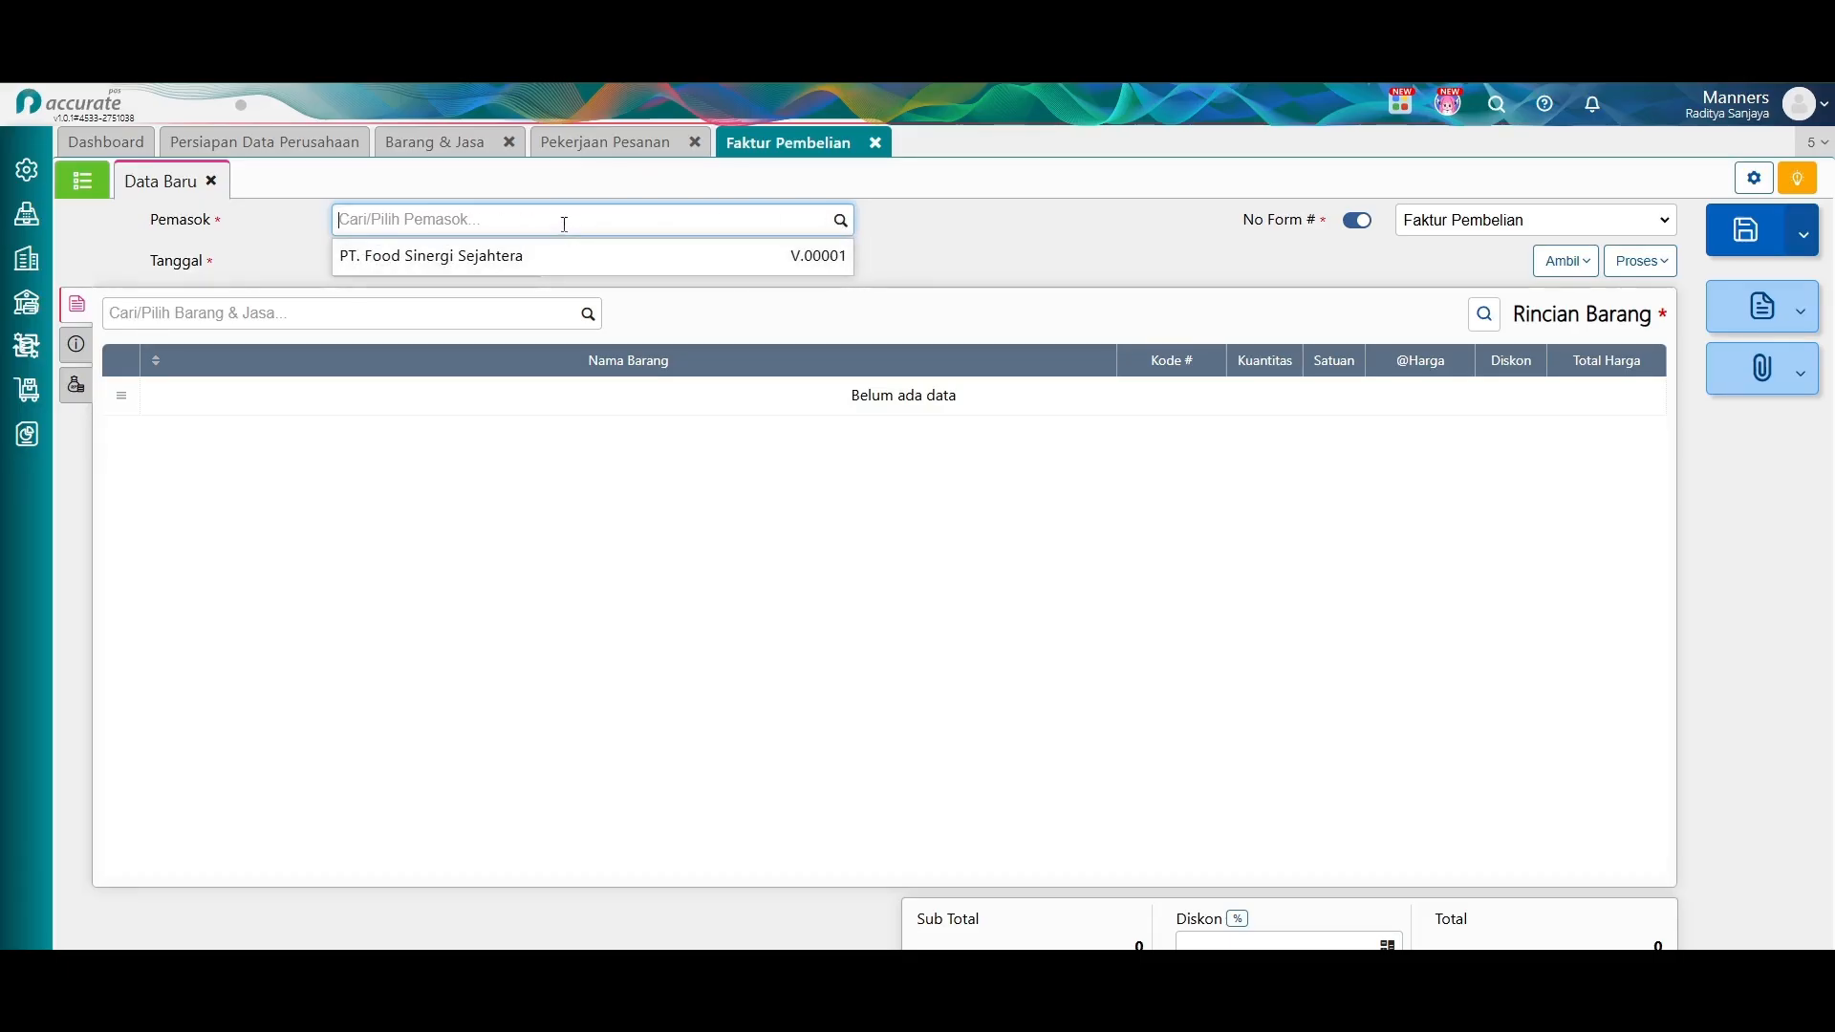
text(PT. Pamgan Sinar Semesta)
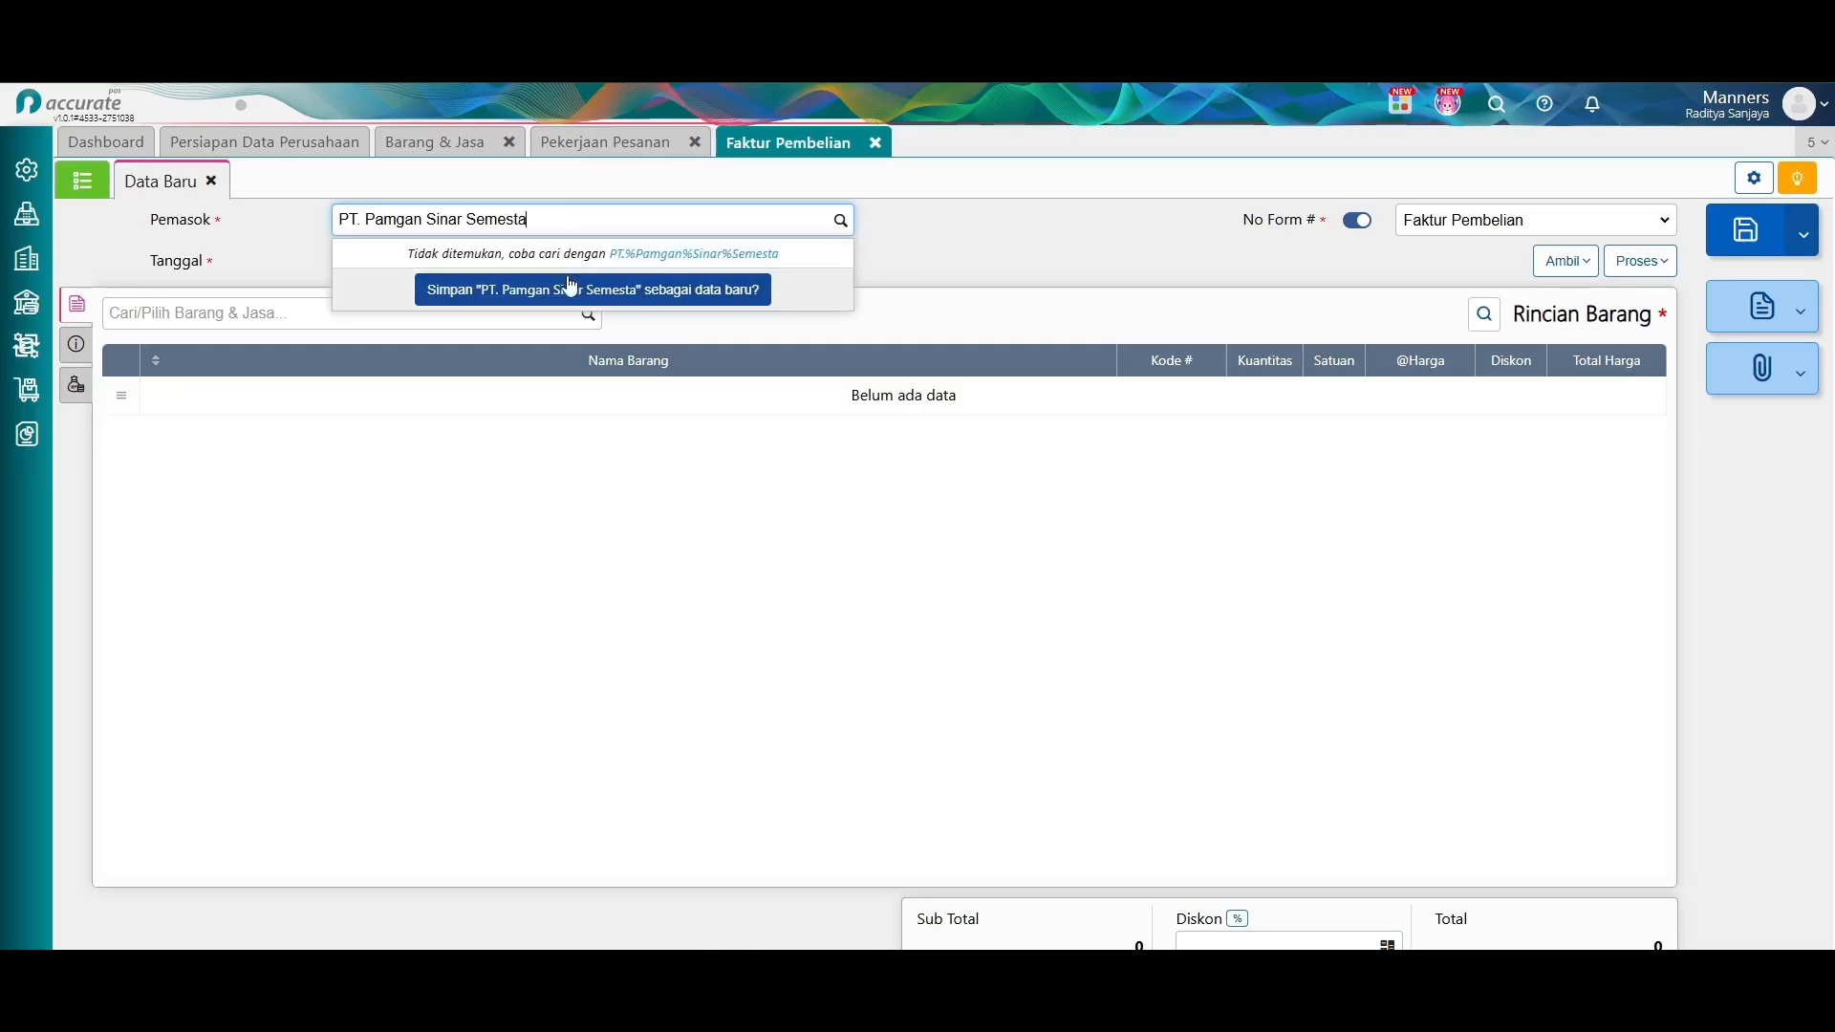
click(402, 219)
key(BackSpace)
text(n)
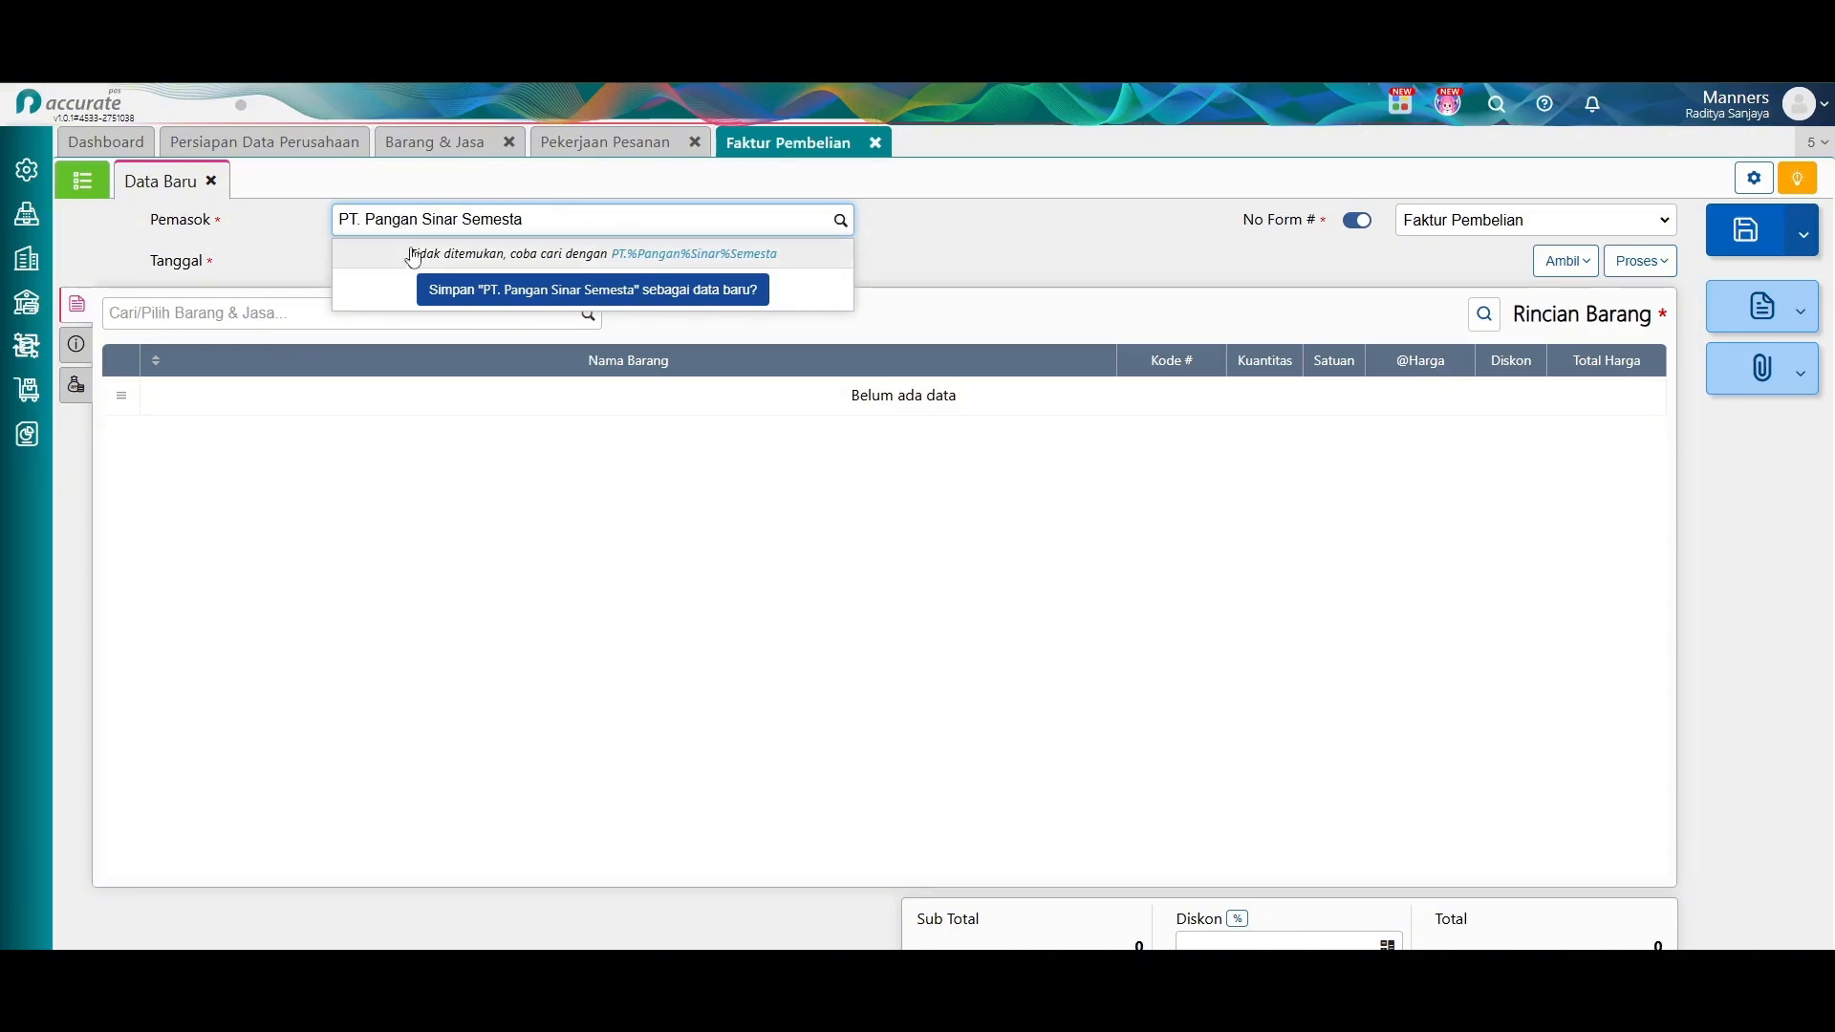
click(496, 299)
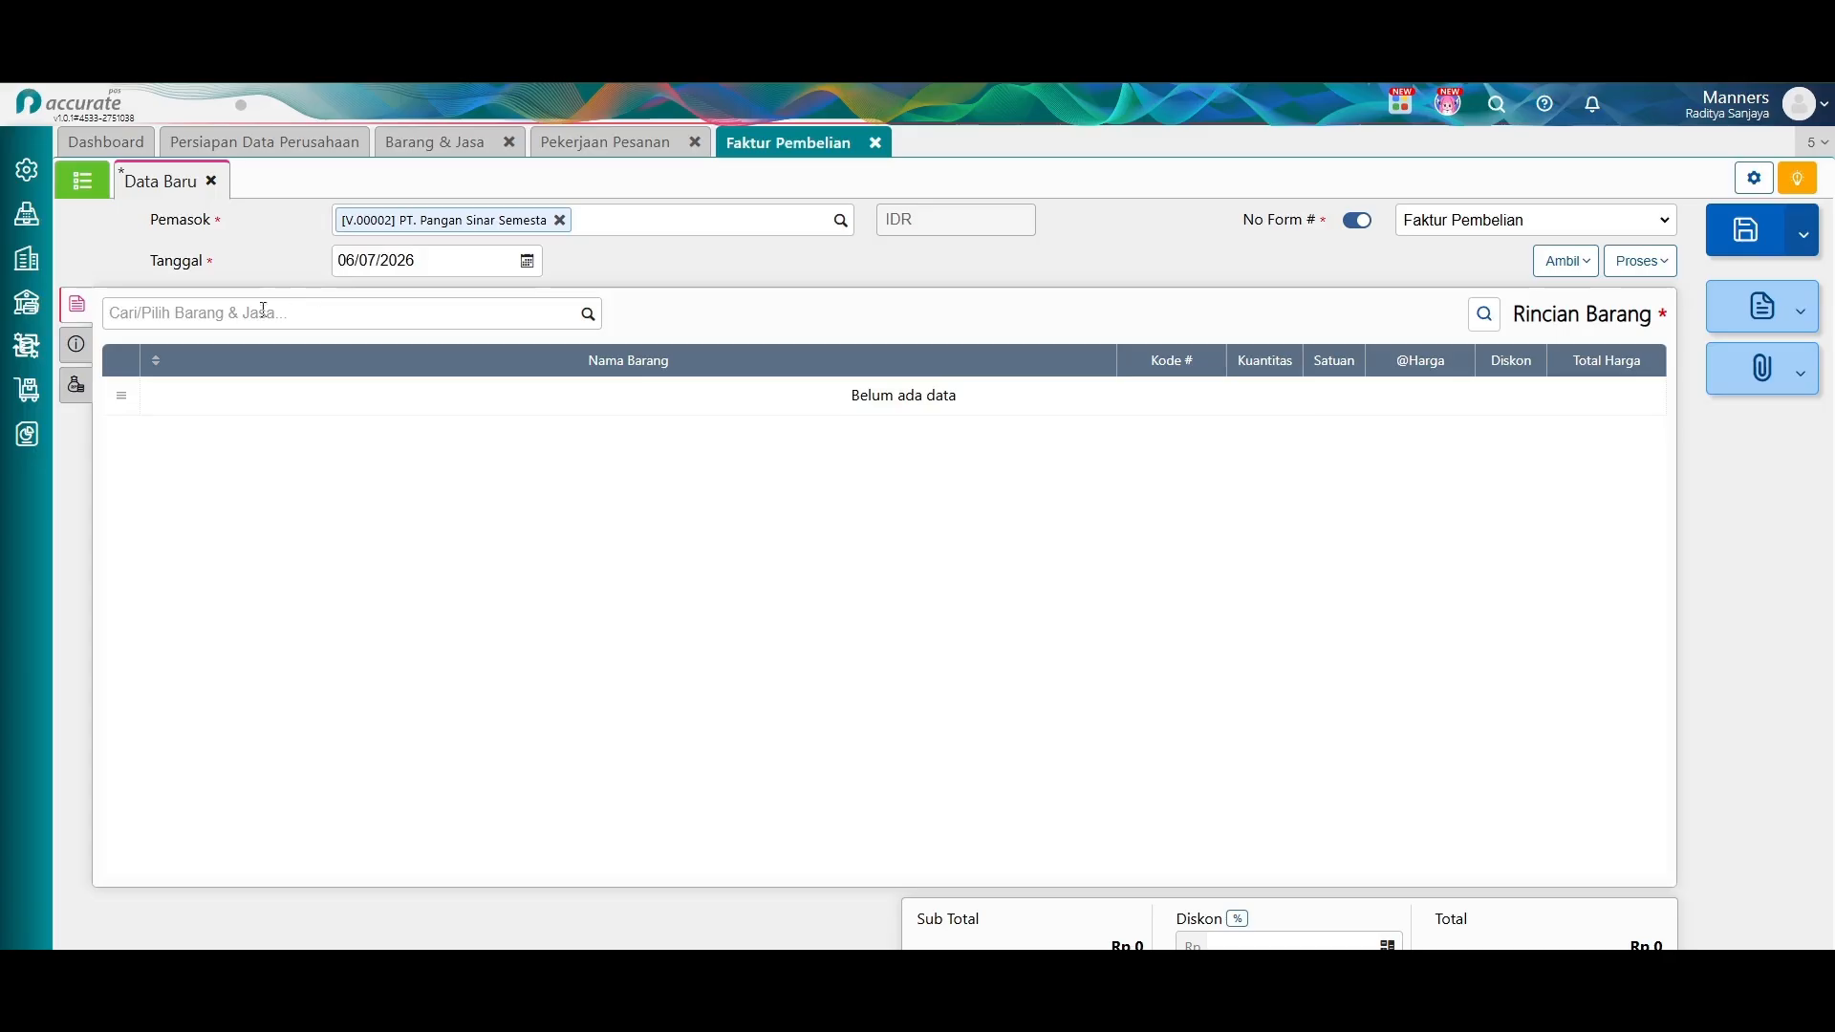
Add 5 Kg of Biji Kopi to the Faktur Pembelian.
click(536, 312)
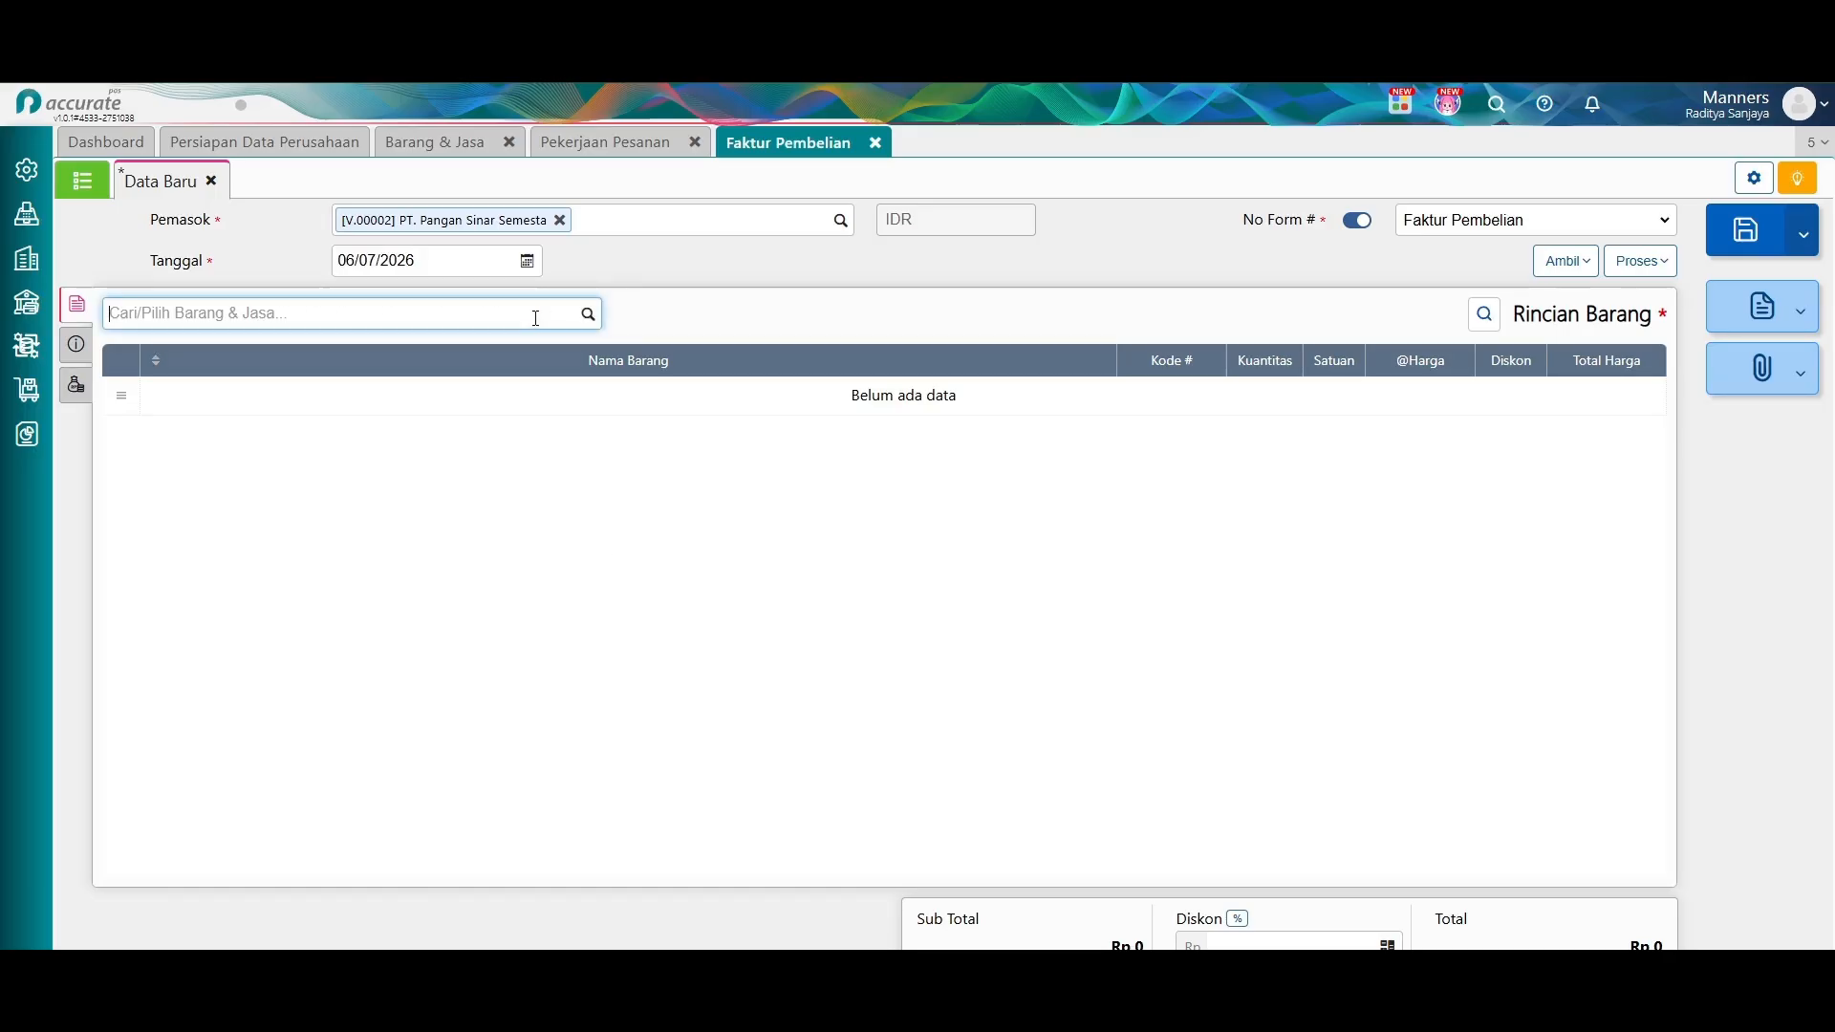
text(kop)
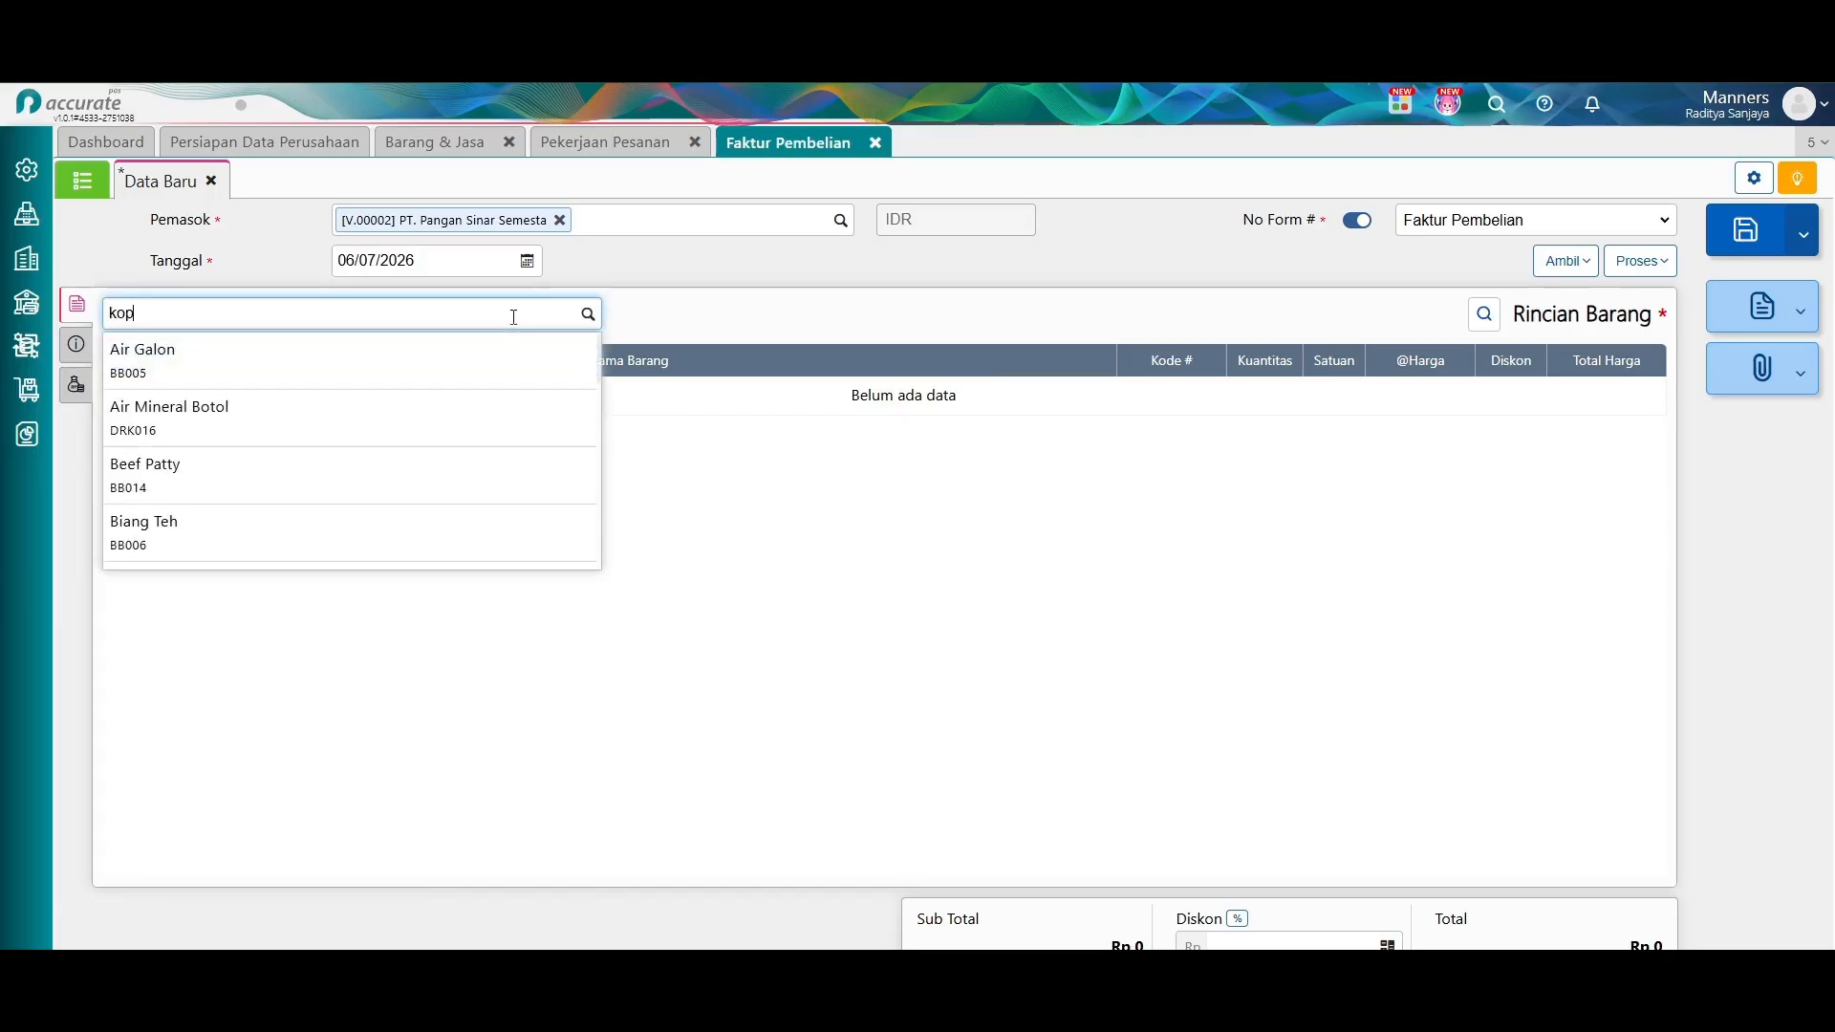
text(i)
click(409, 369)
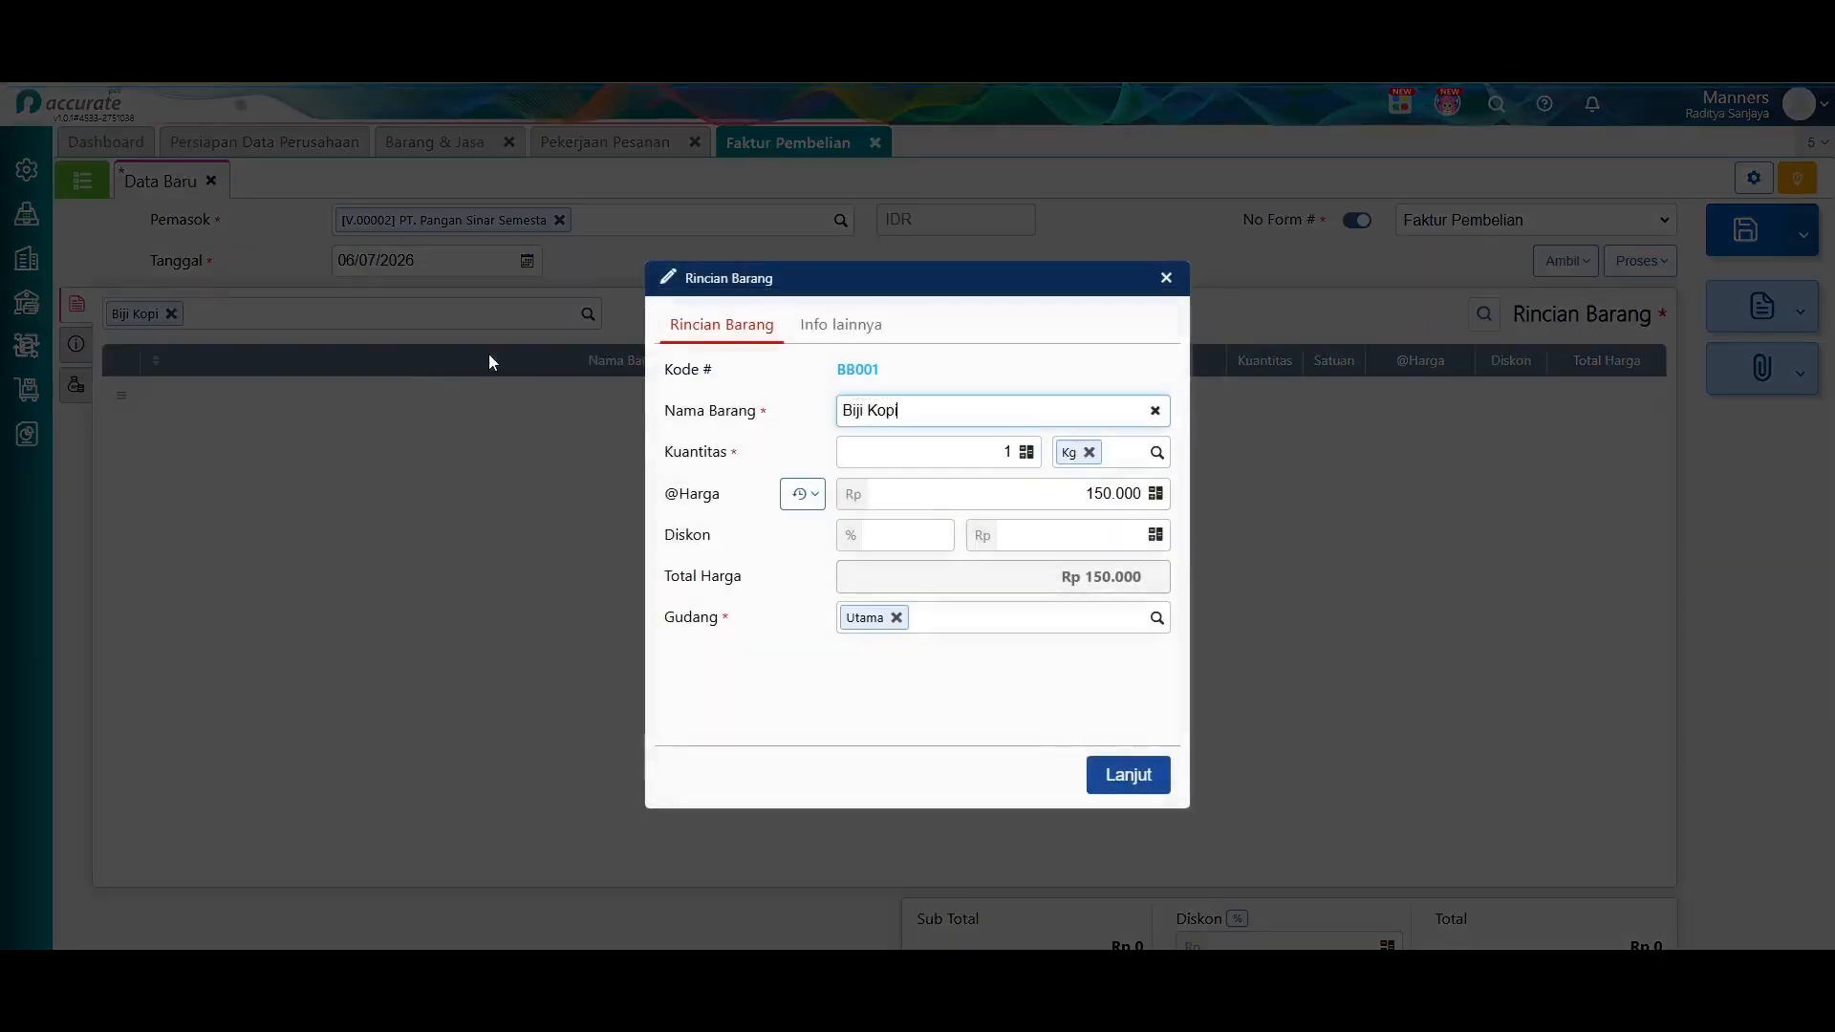
click(983, 457)
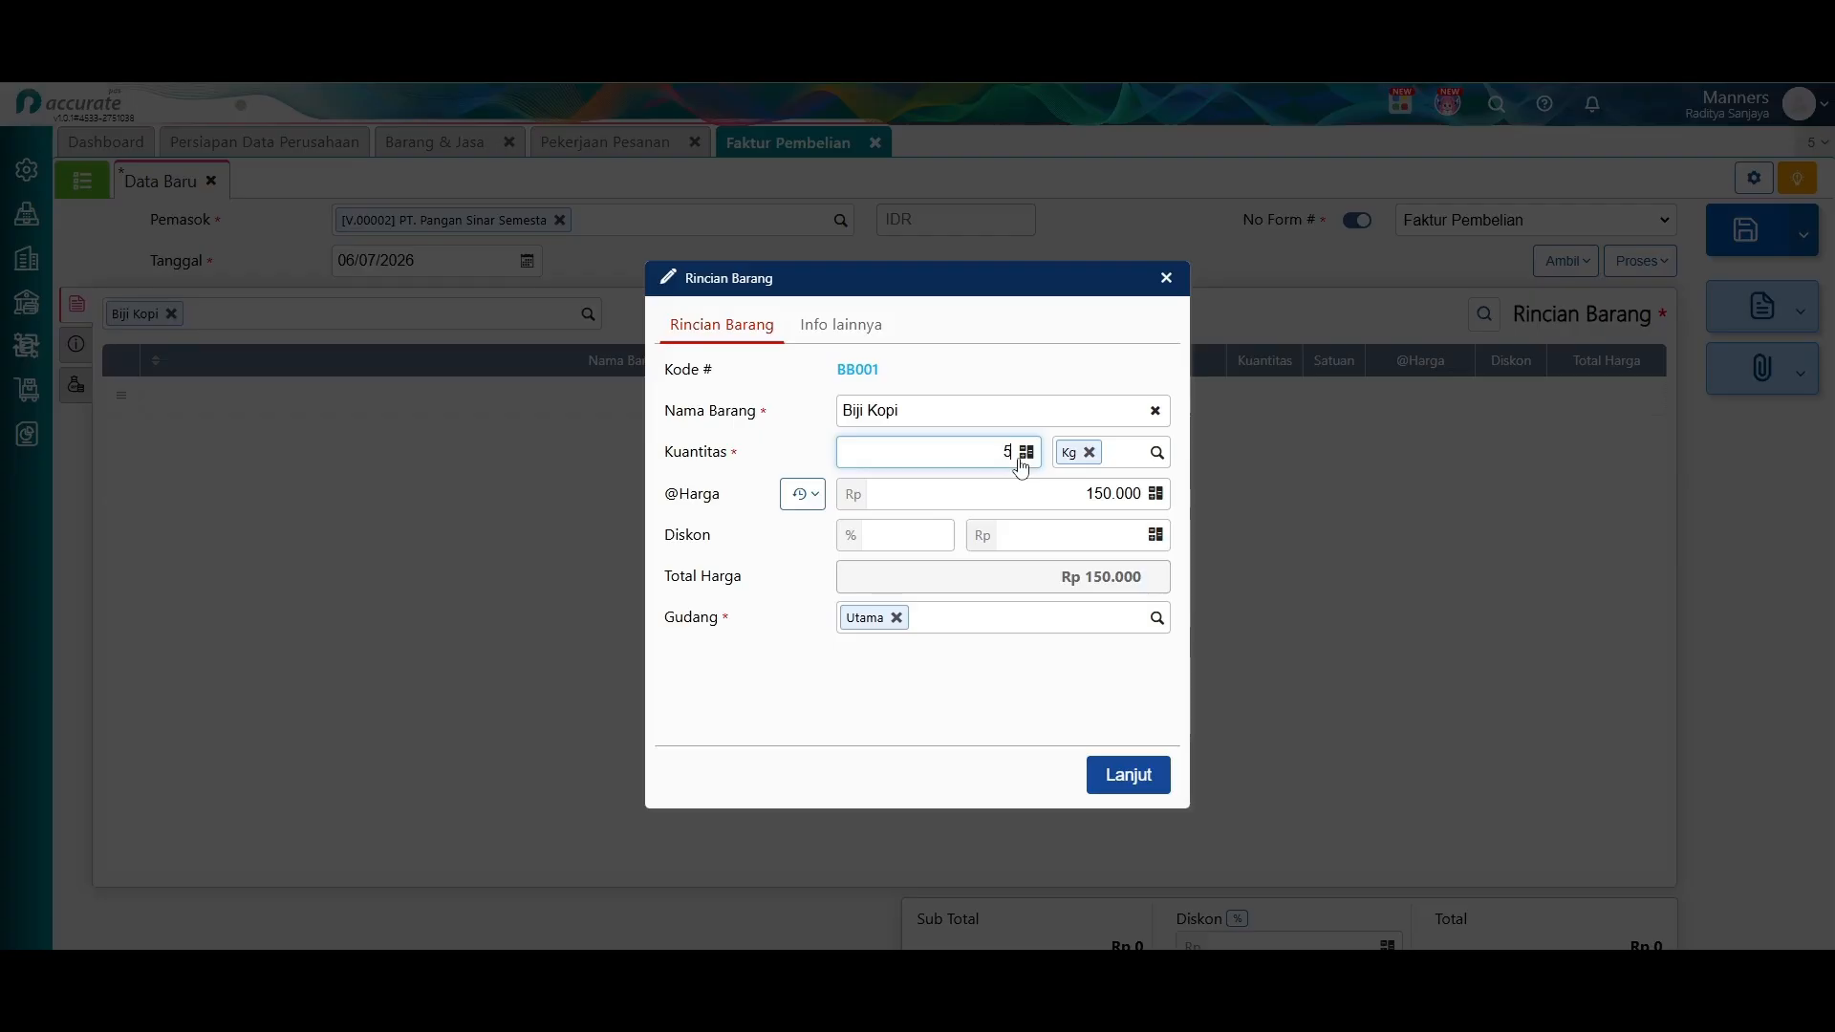
text(5)
click(1130, 770)
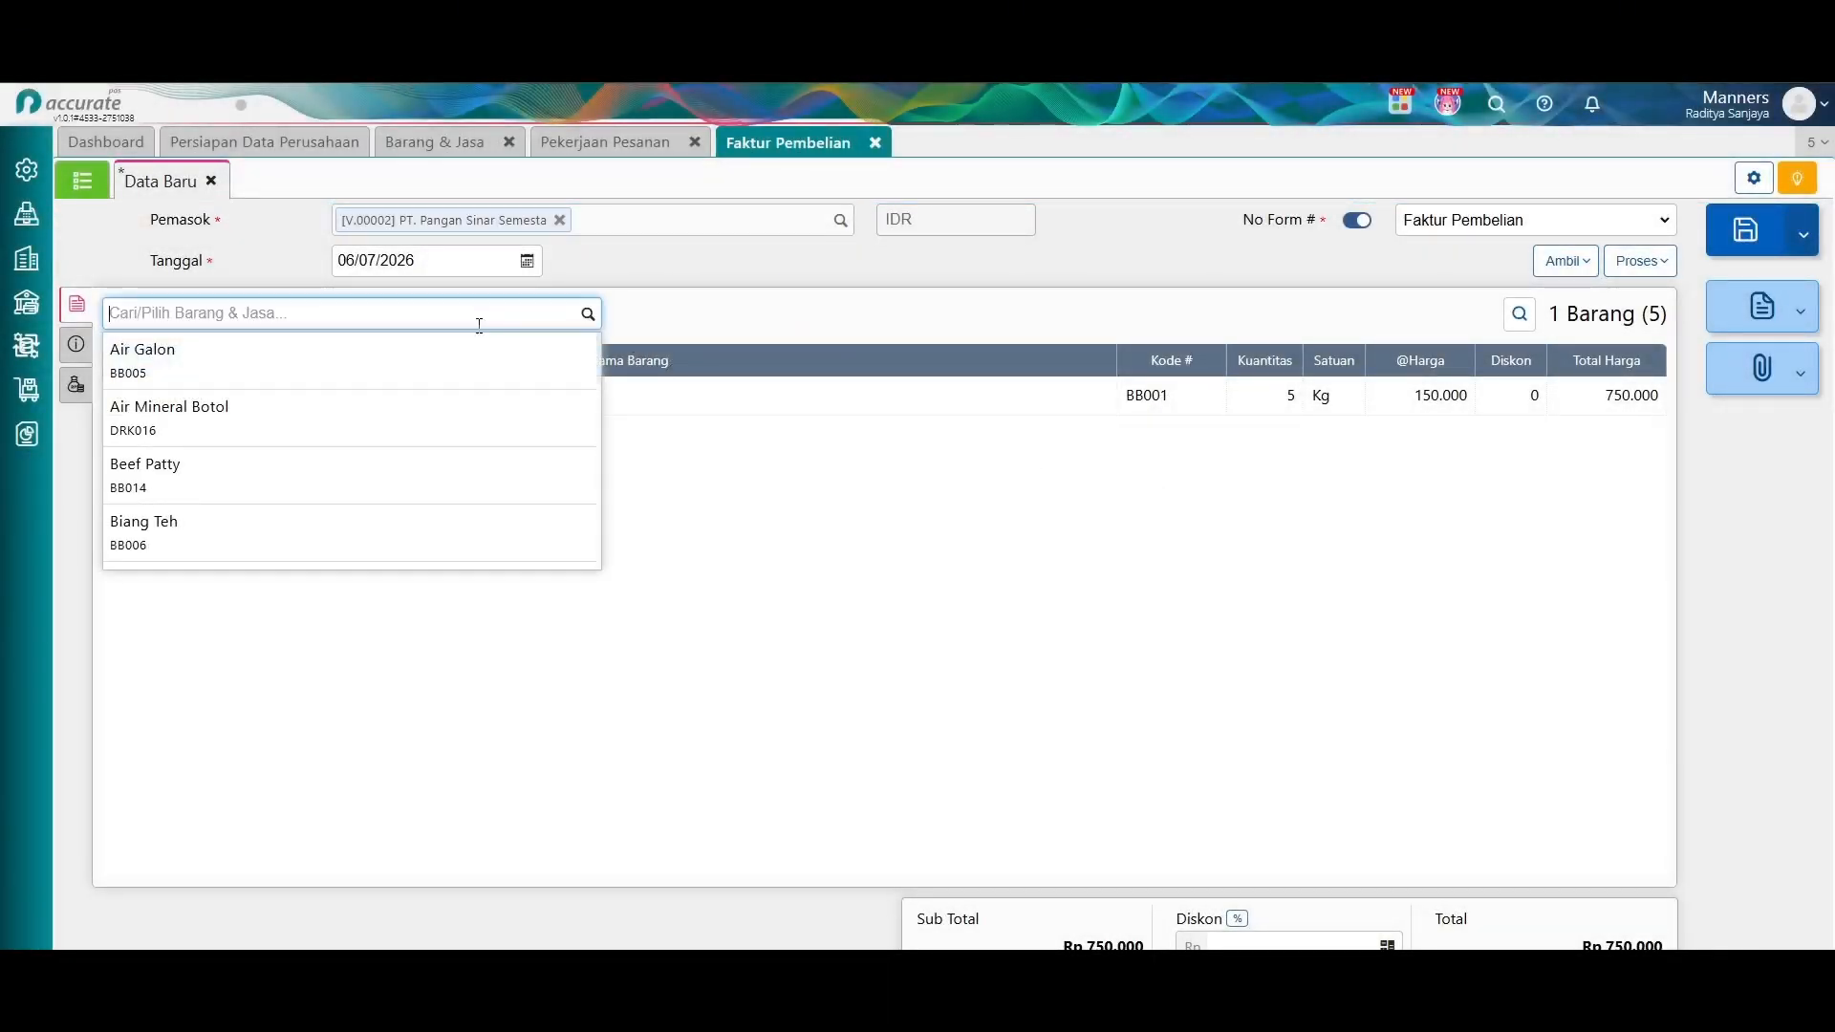
Add 5 L of Susu to the Faktur Pembelian.
text(susu)
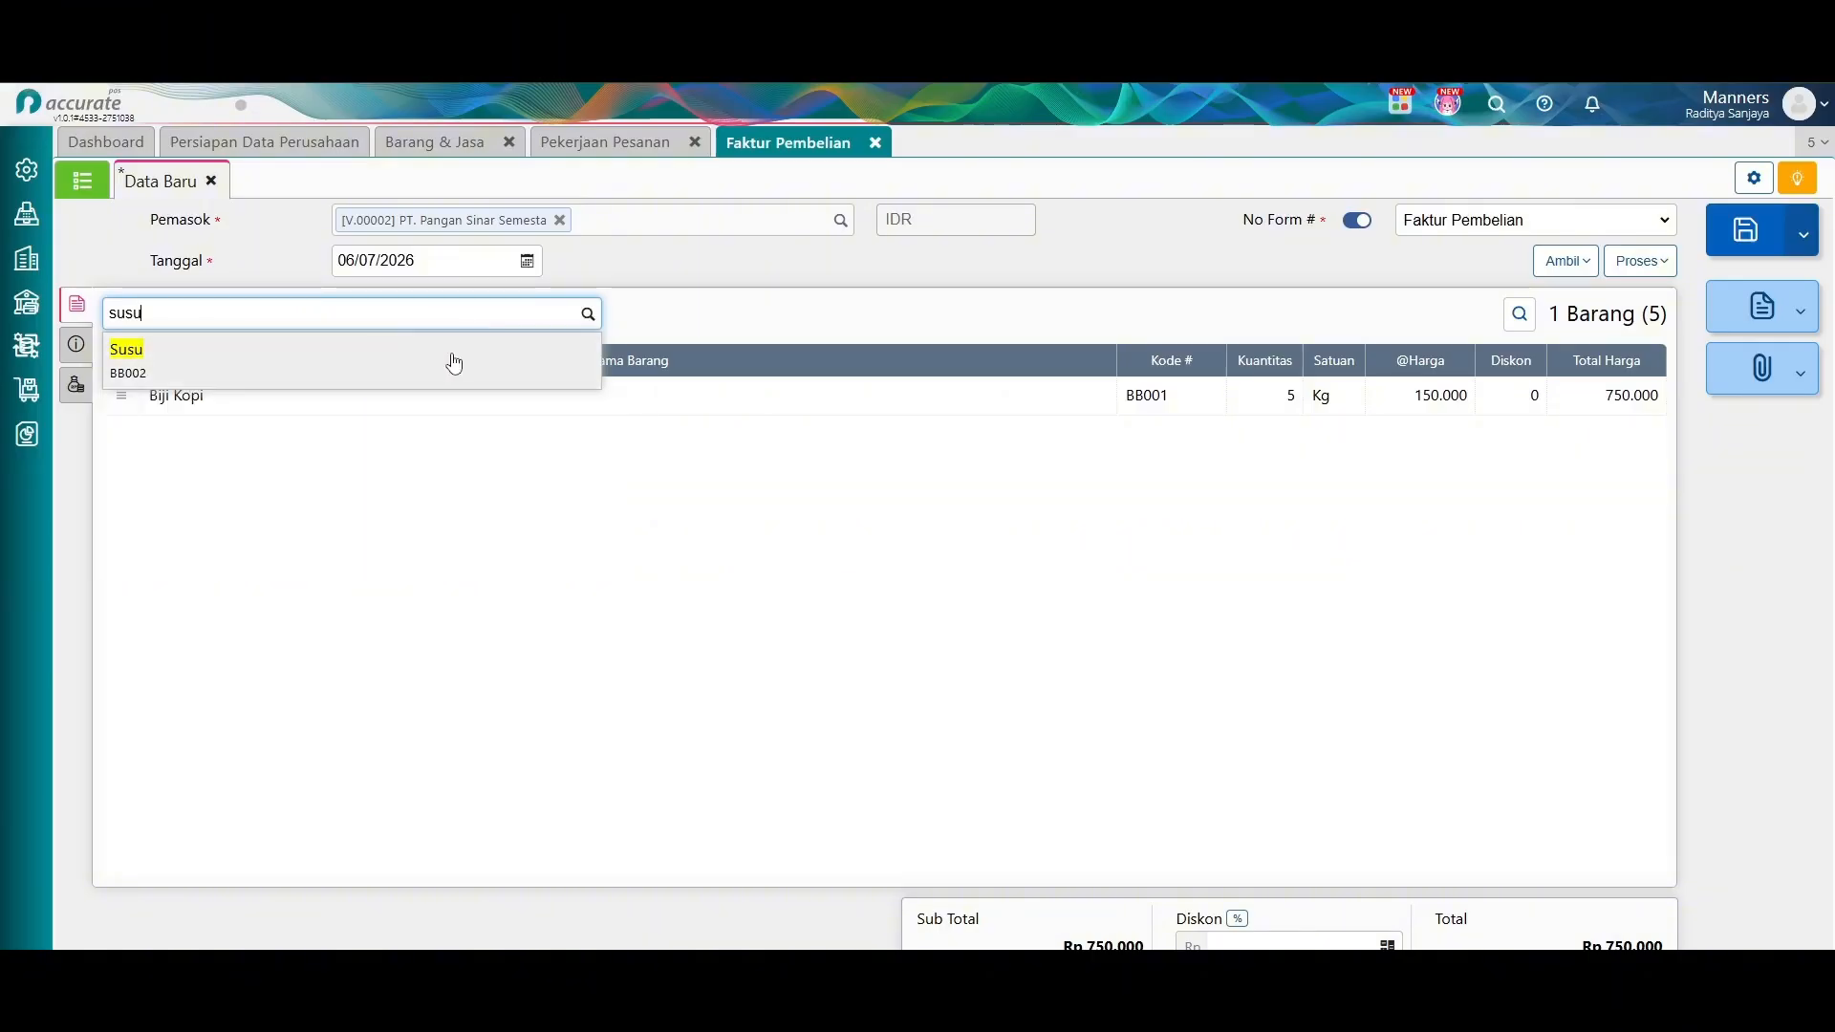
click(450, 356)
double_click(1013, 461)
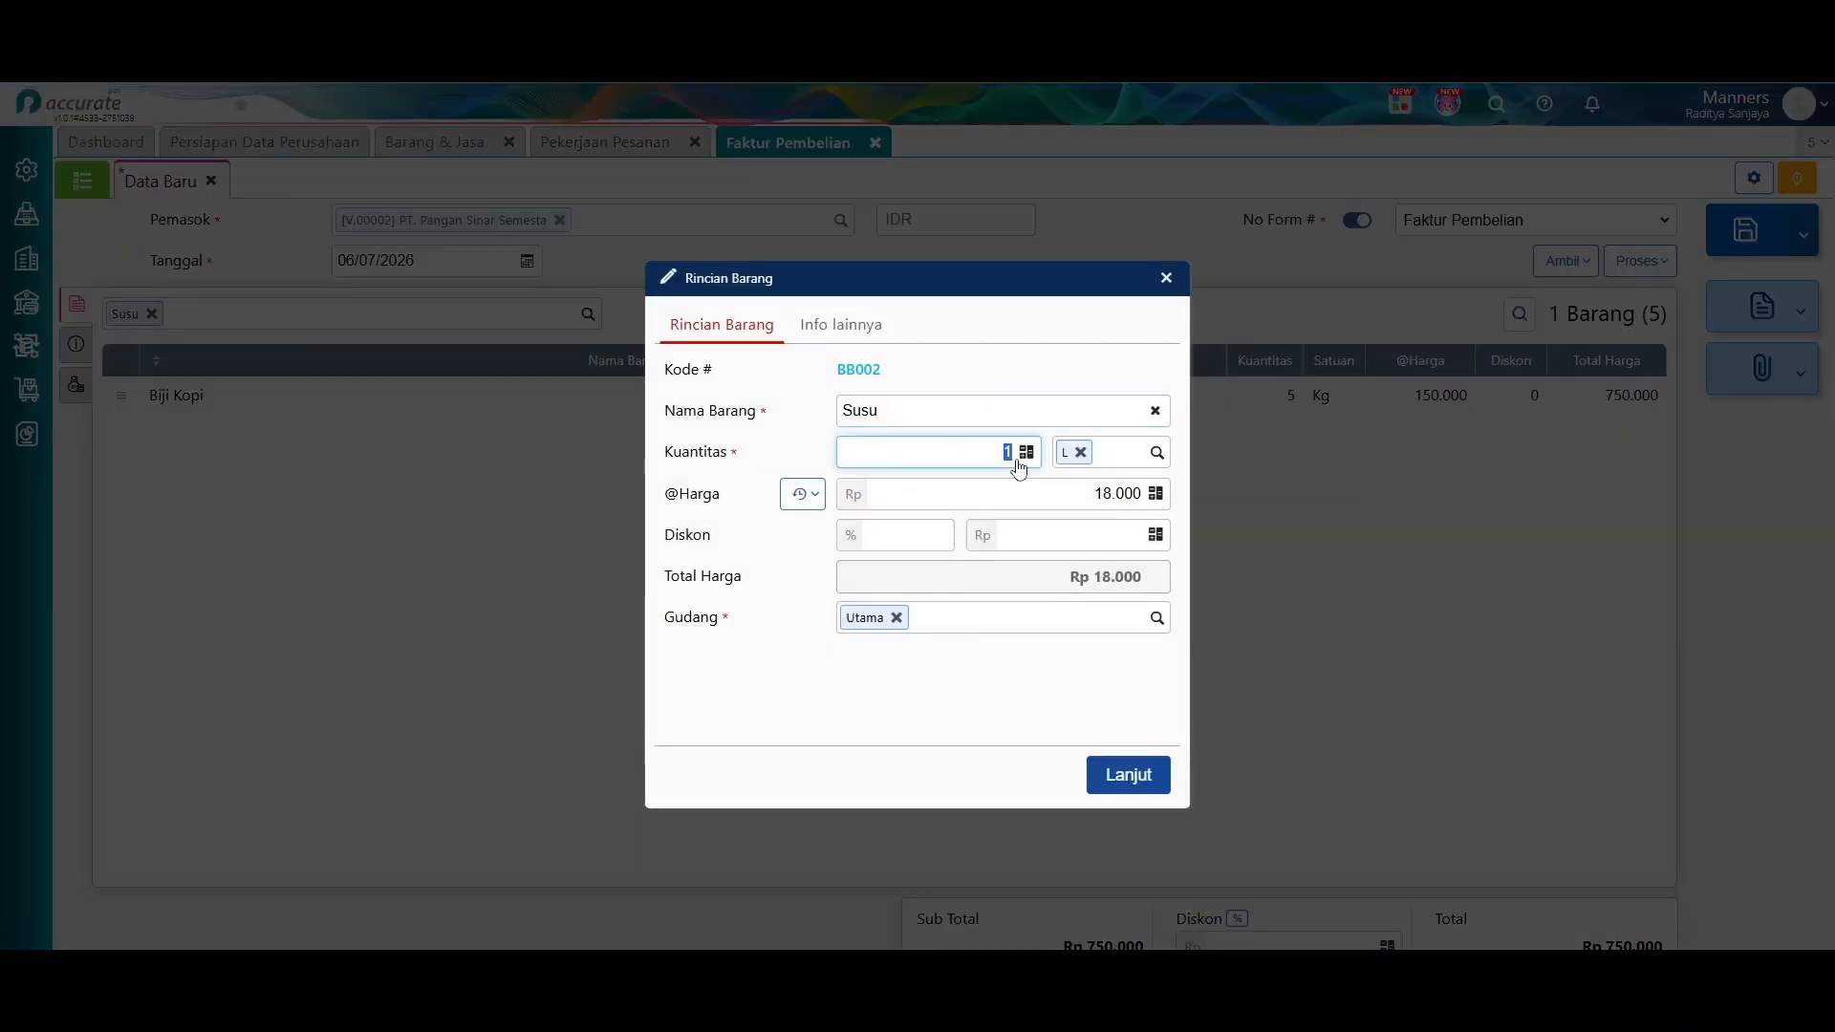
text(5)
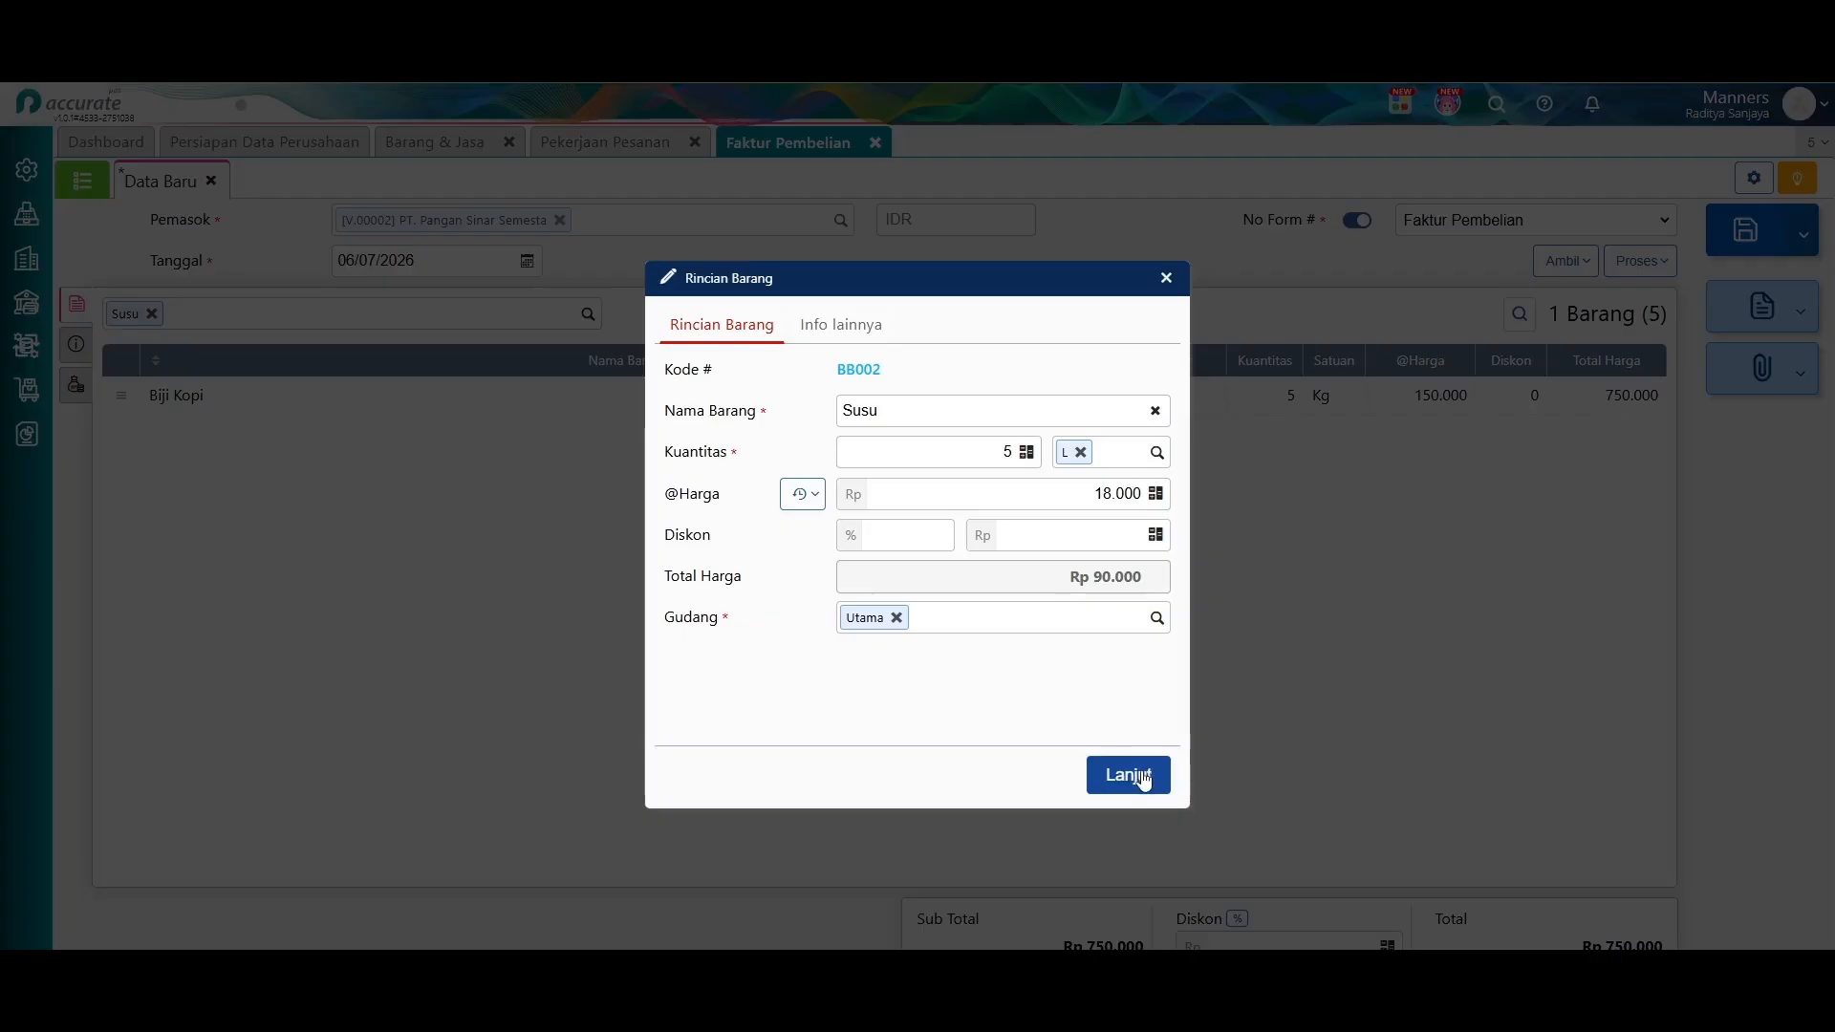
click(1128, 774)
Add 5 Kg of Gula Pasir to the Faktur Pembelian.
click(513, 315)
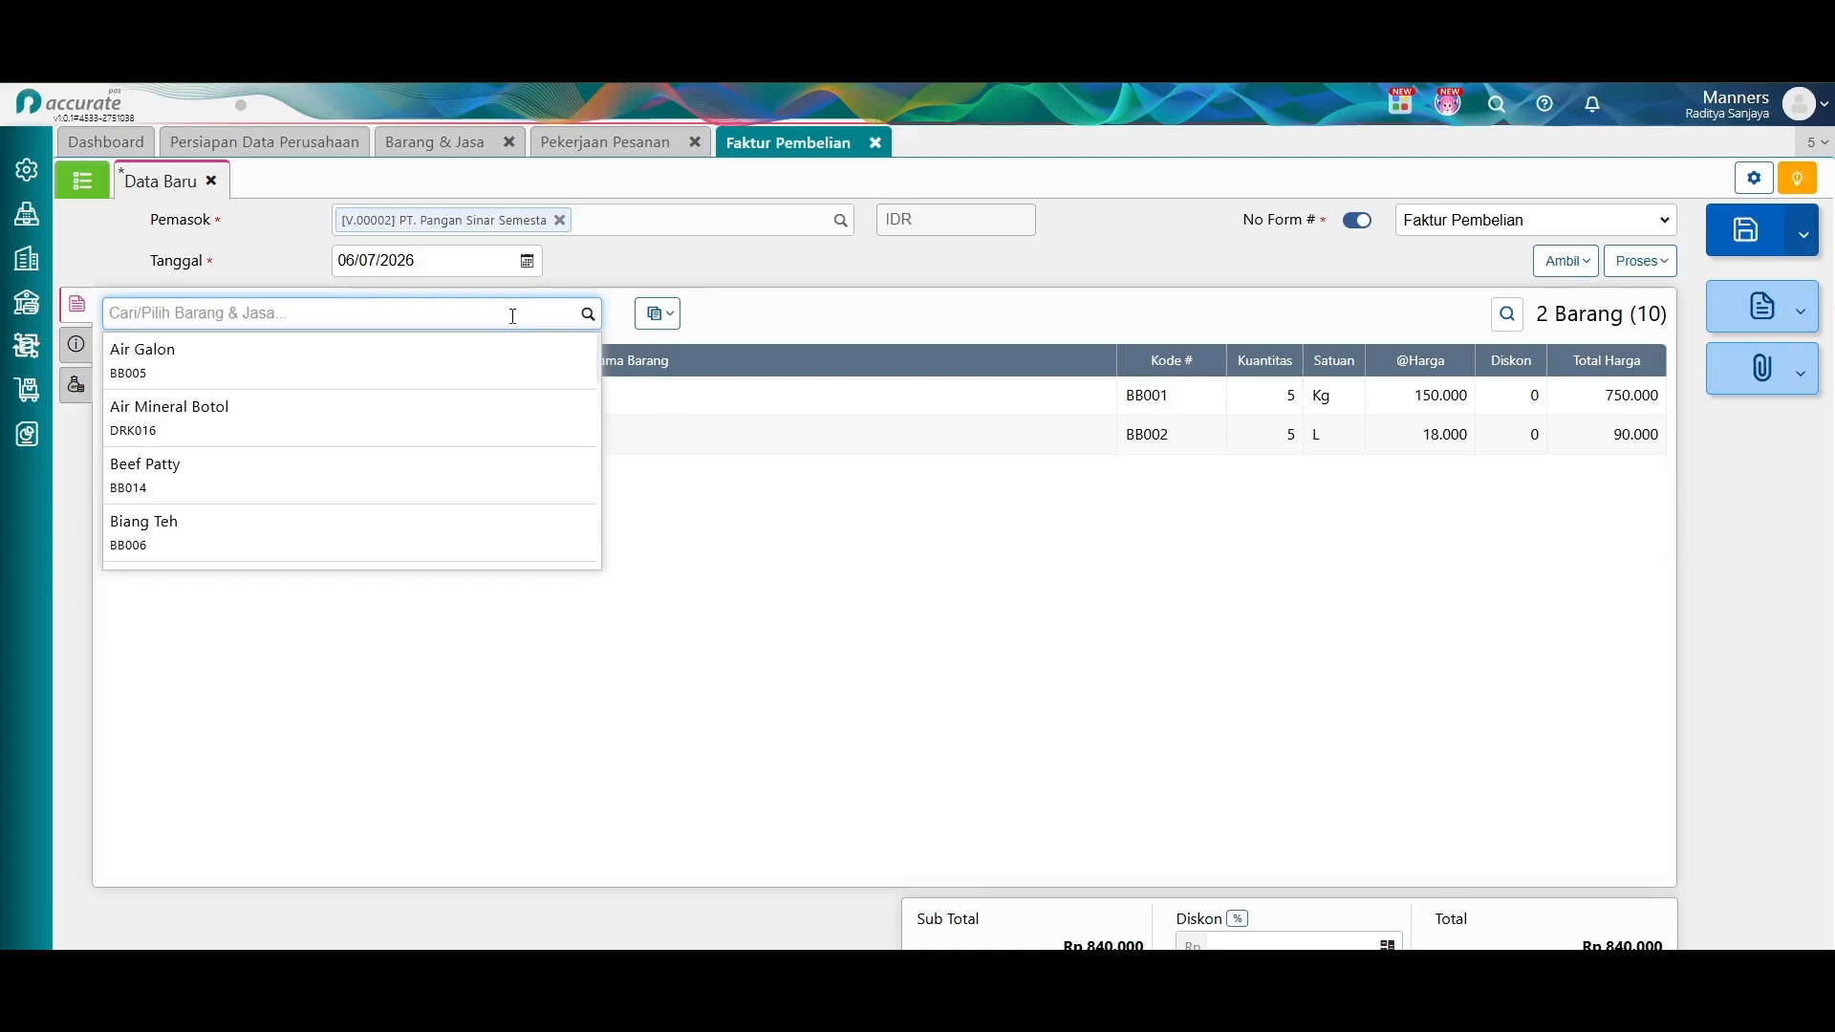
text(gula)
click(369, 475)
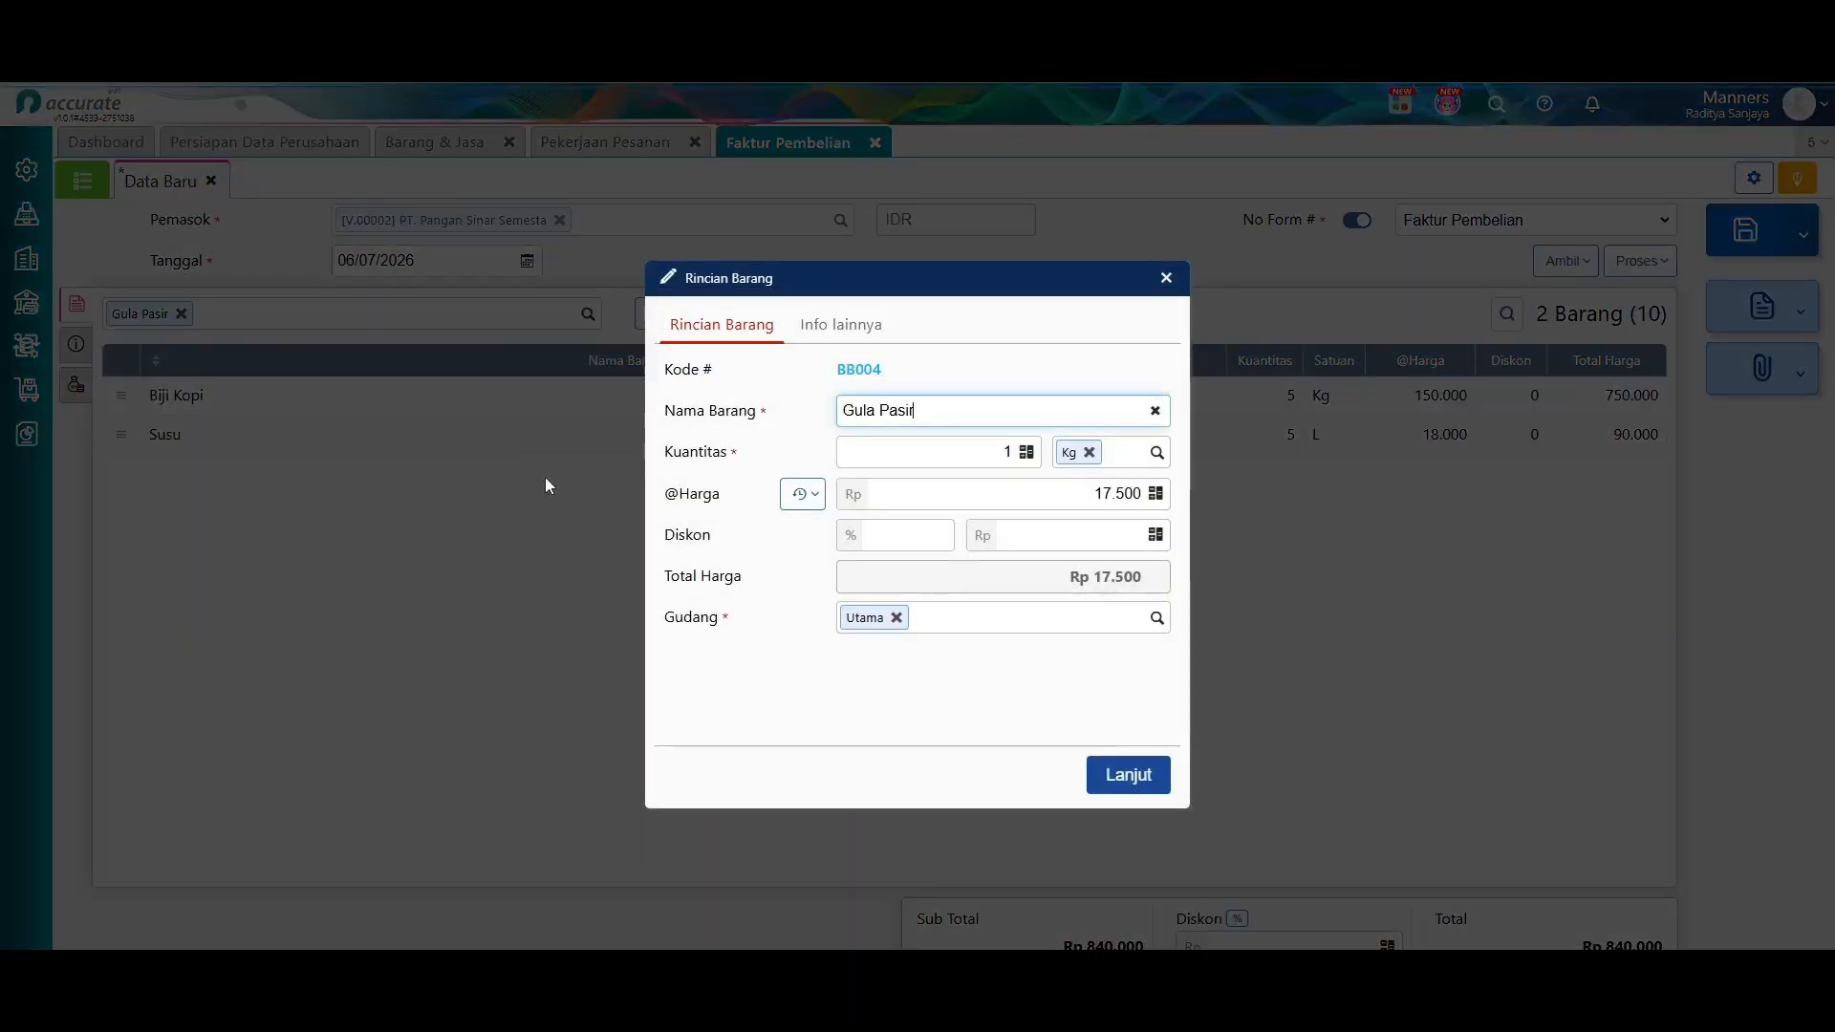
click(1015, 454)
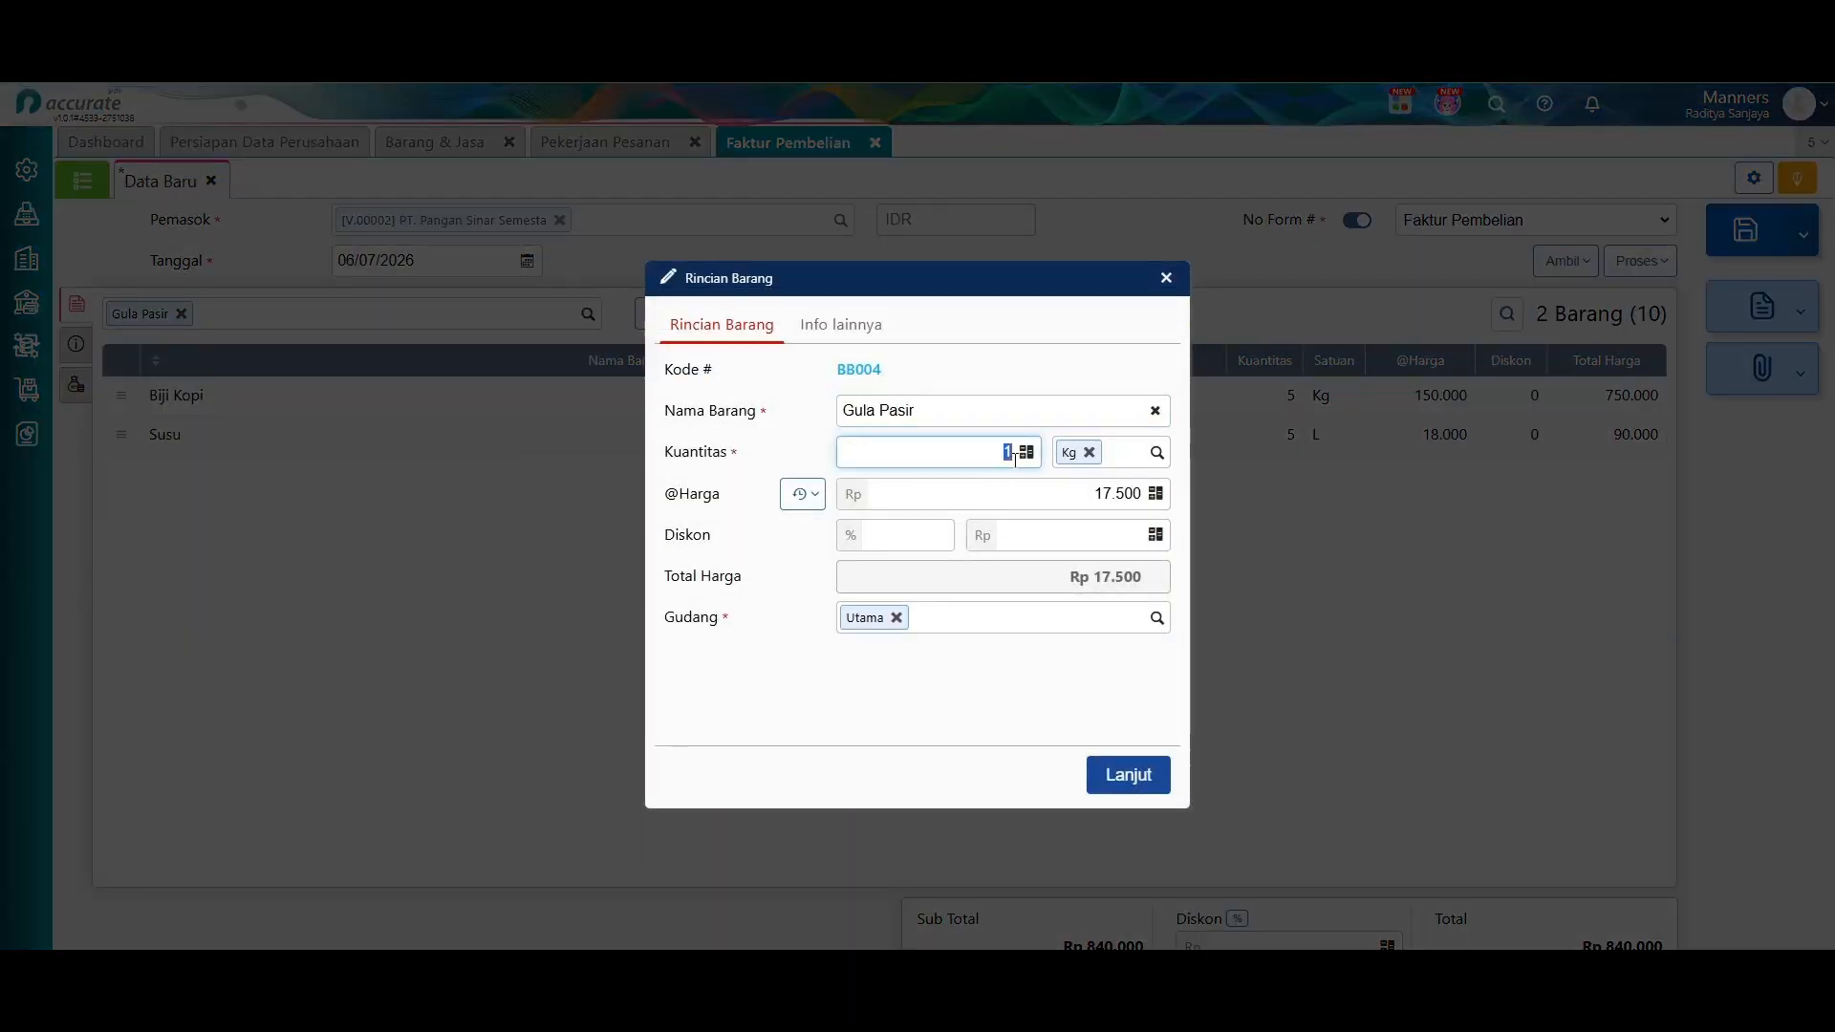
text(5)
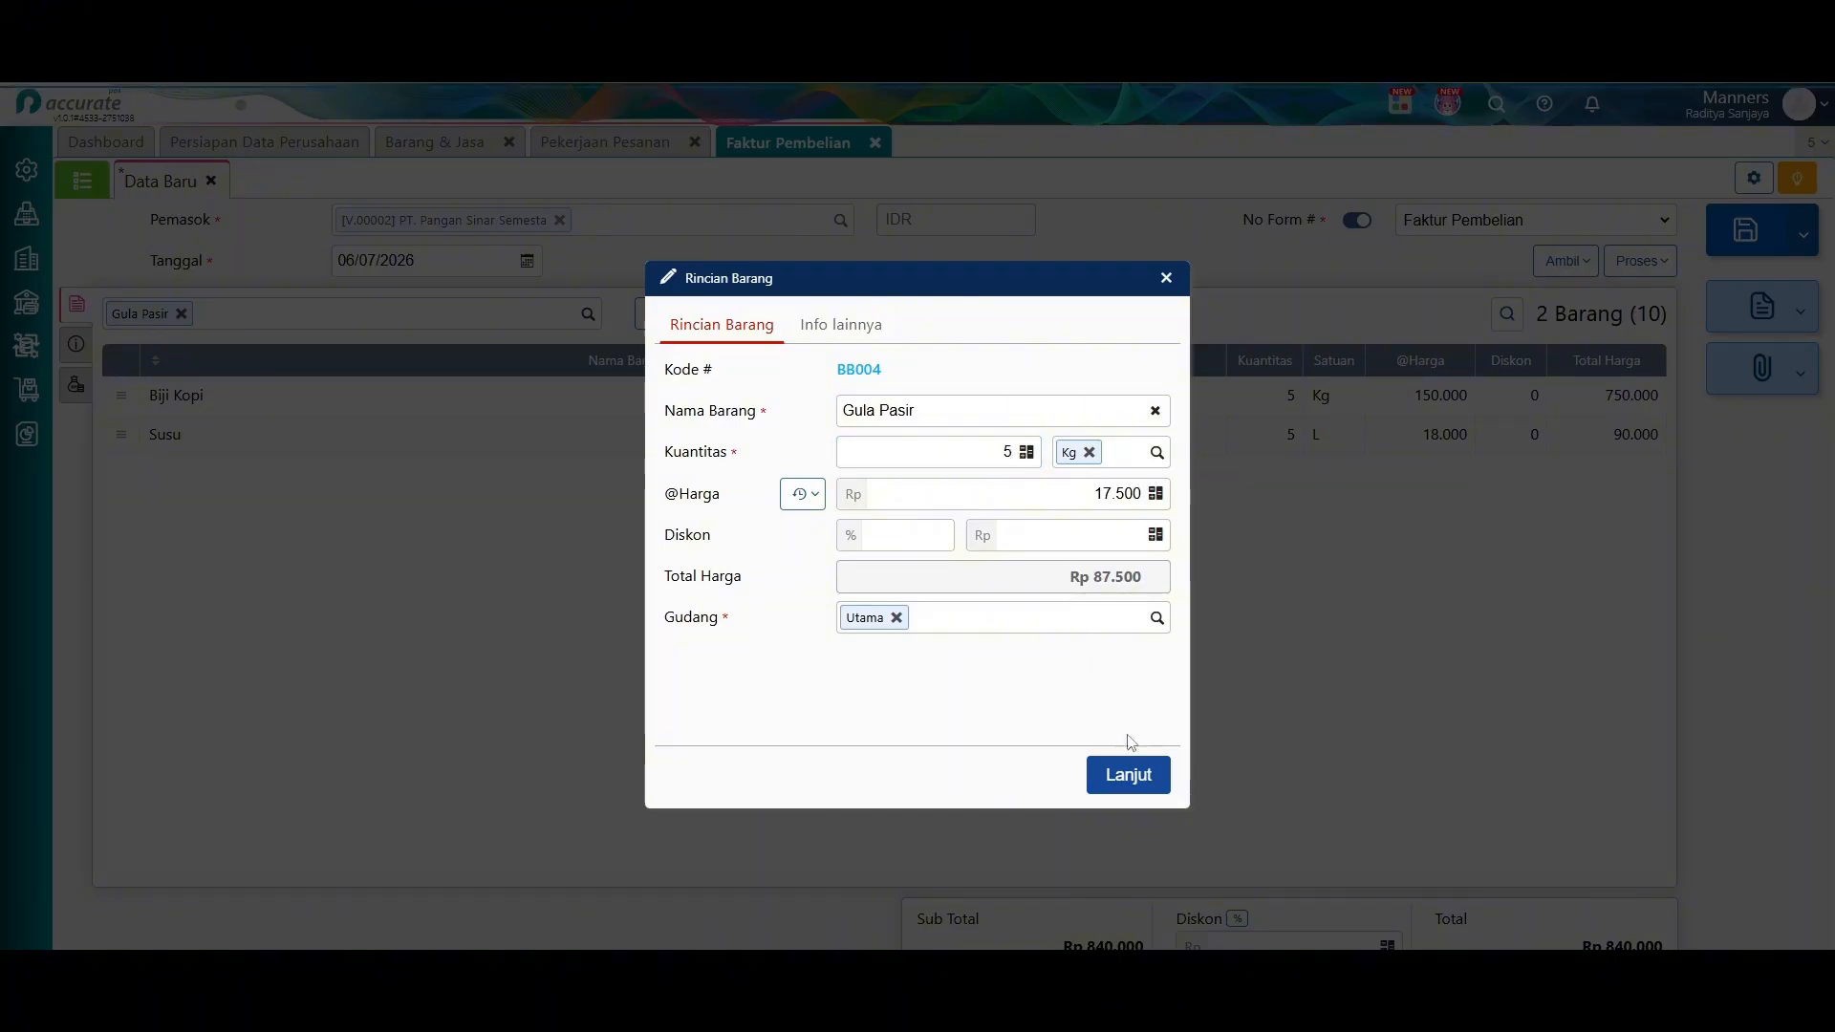
click(1131, 784)
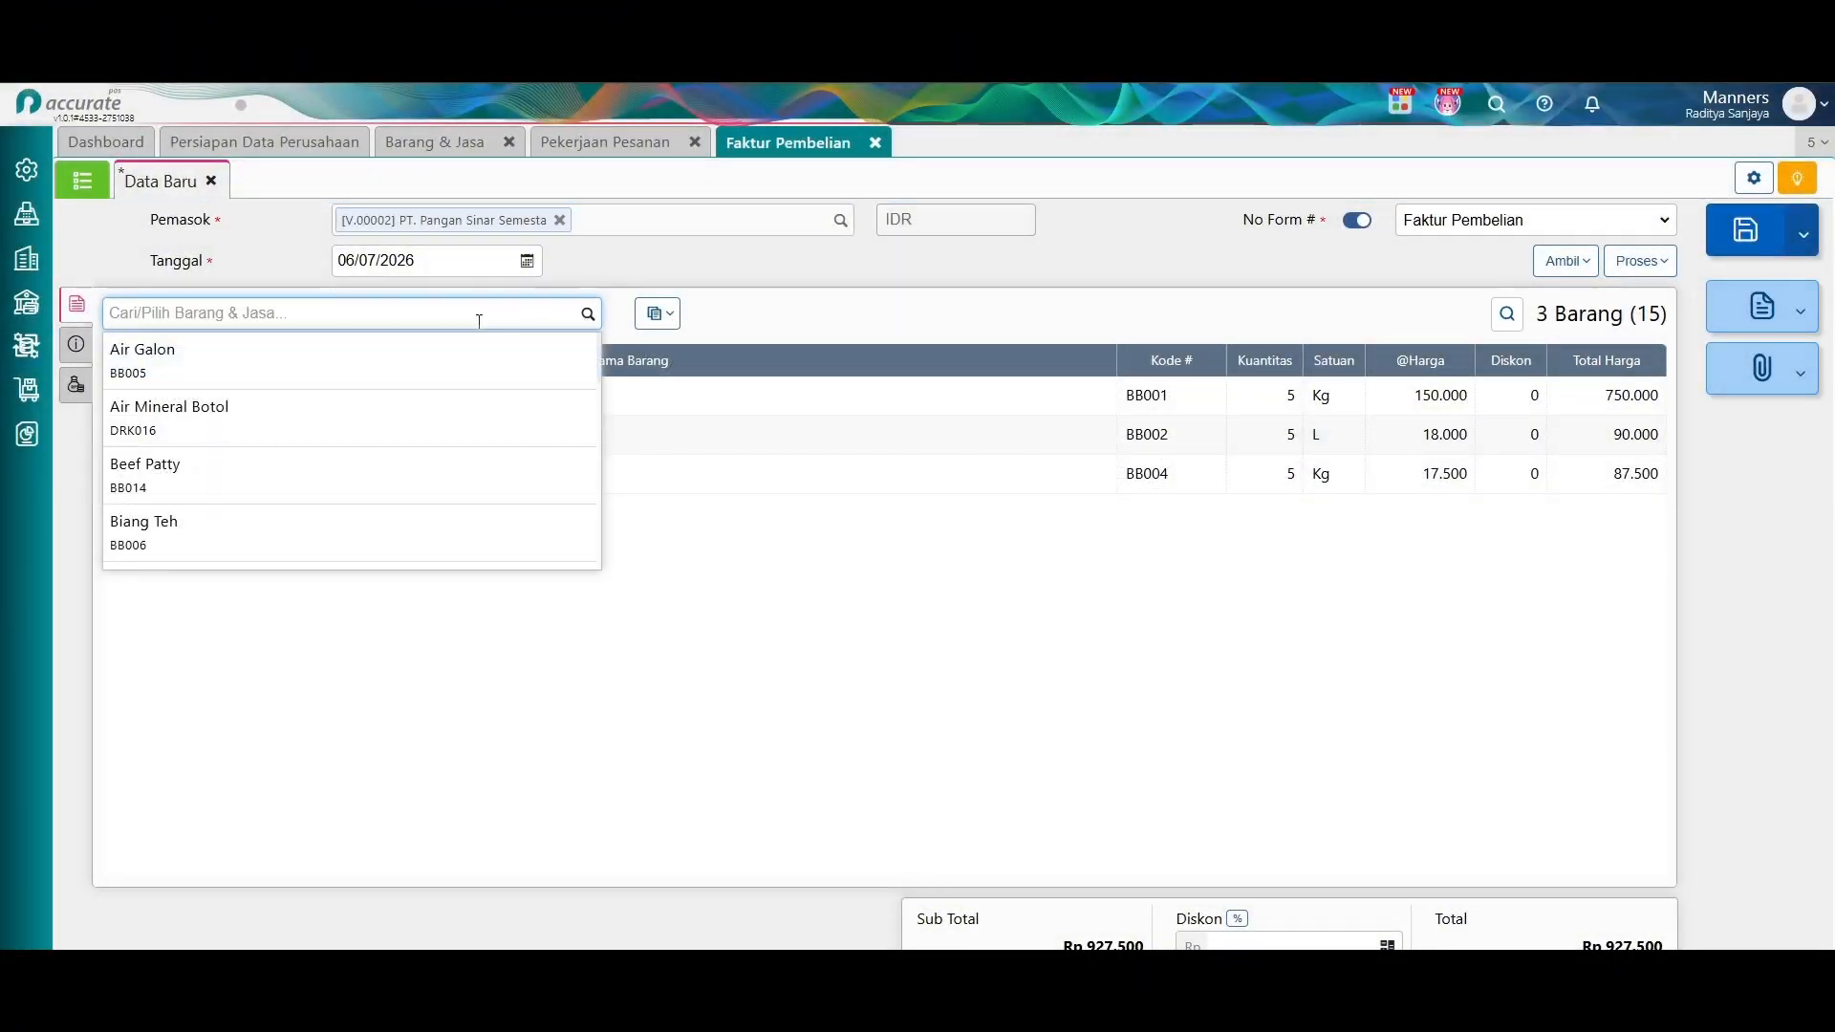
Add 5 Galon of Air Galon to the Faktur Pembelian.
text(air)
click(426, 357)
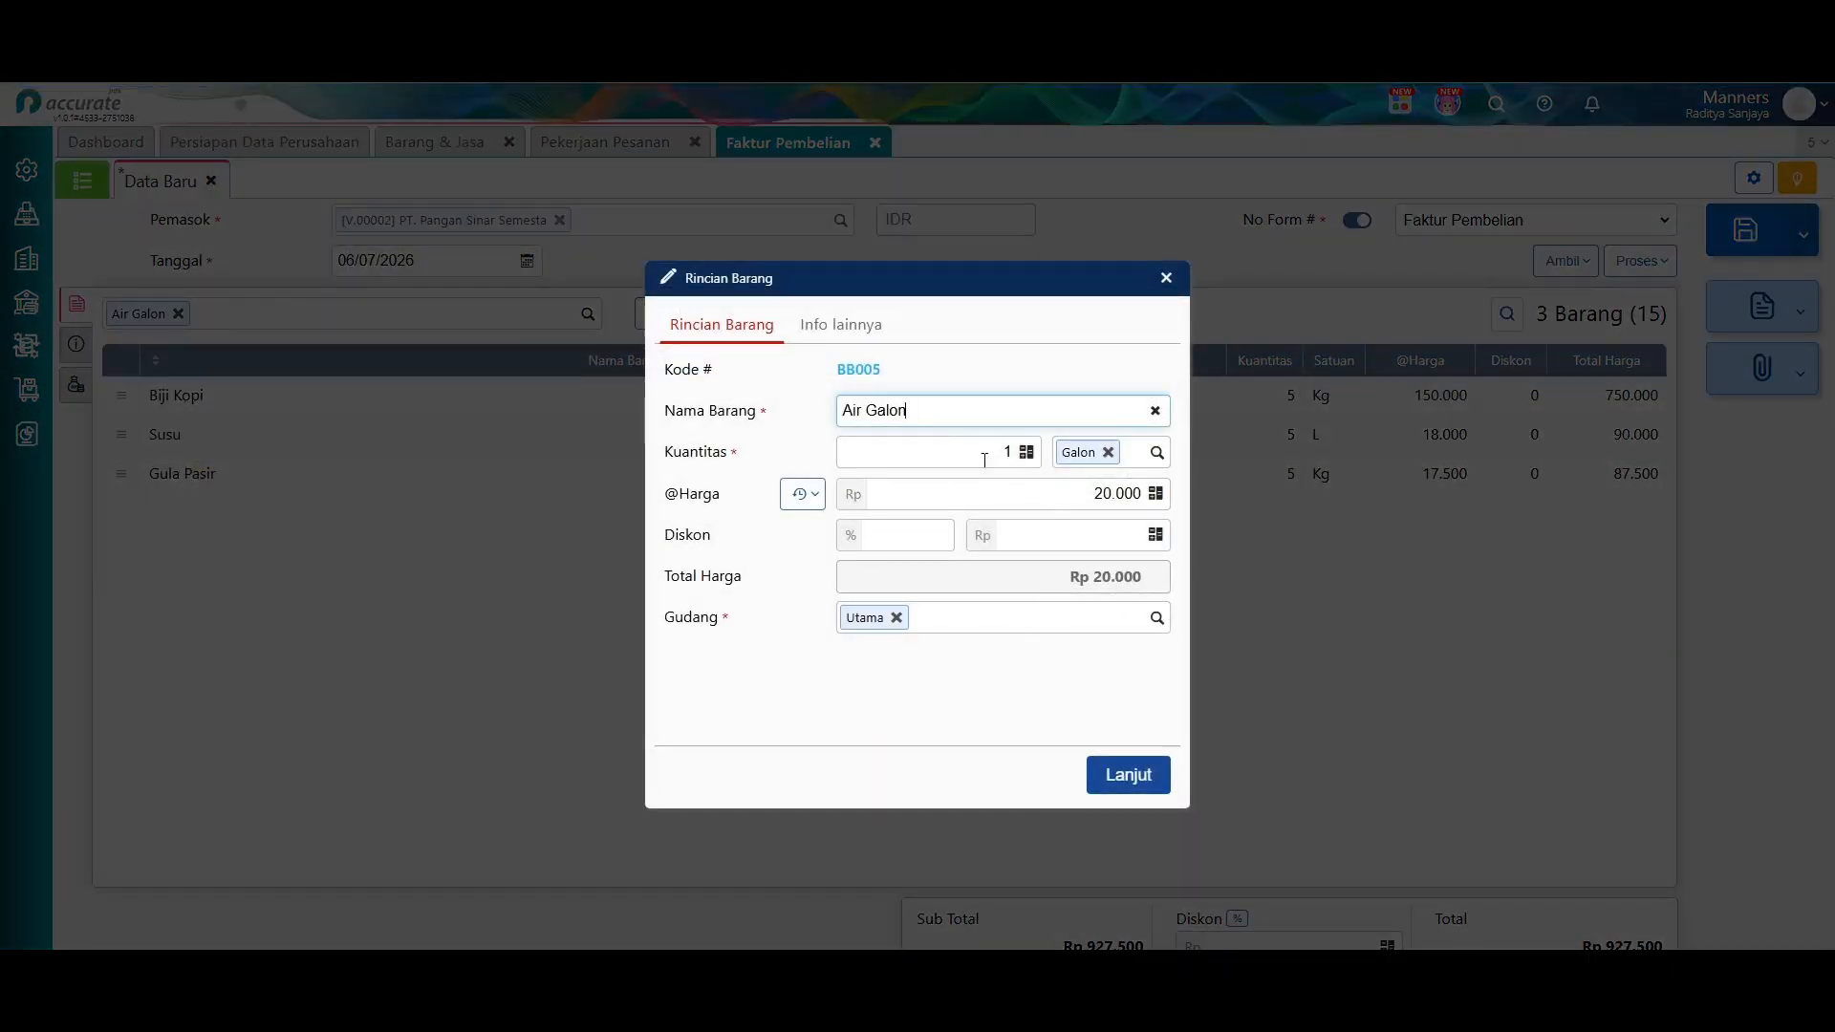
double_click(1013, 458)
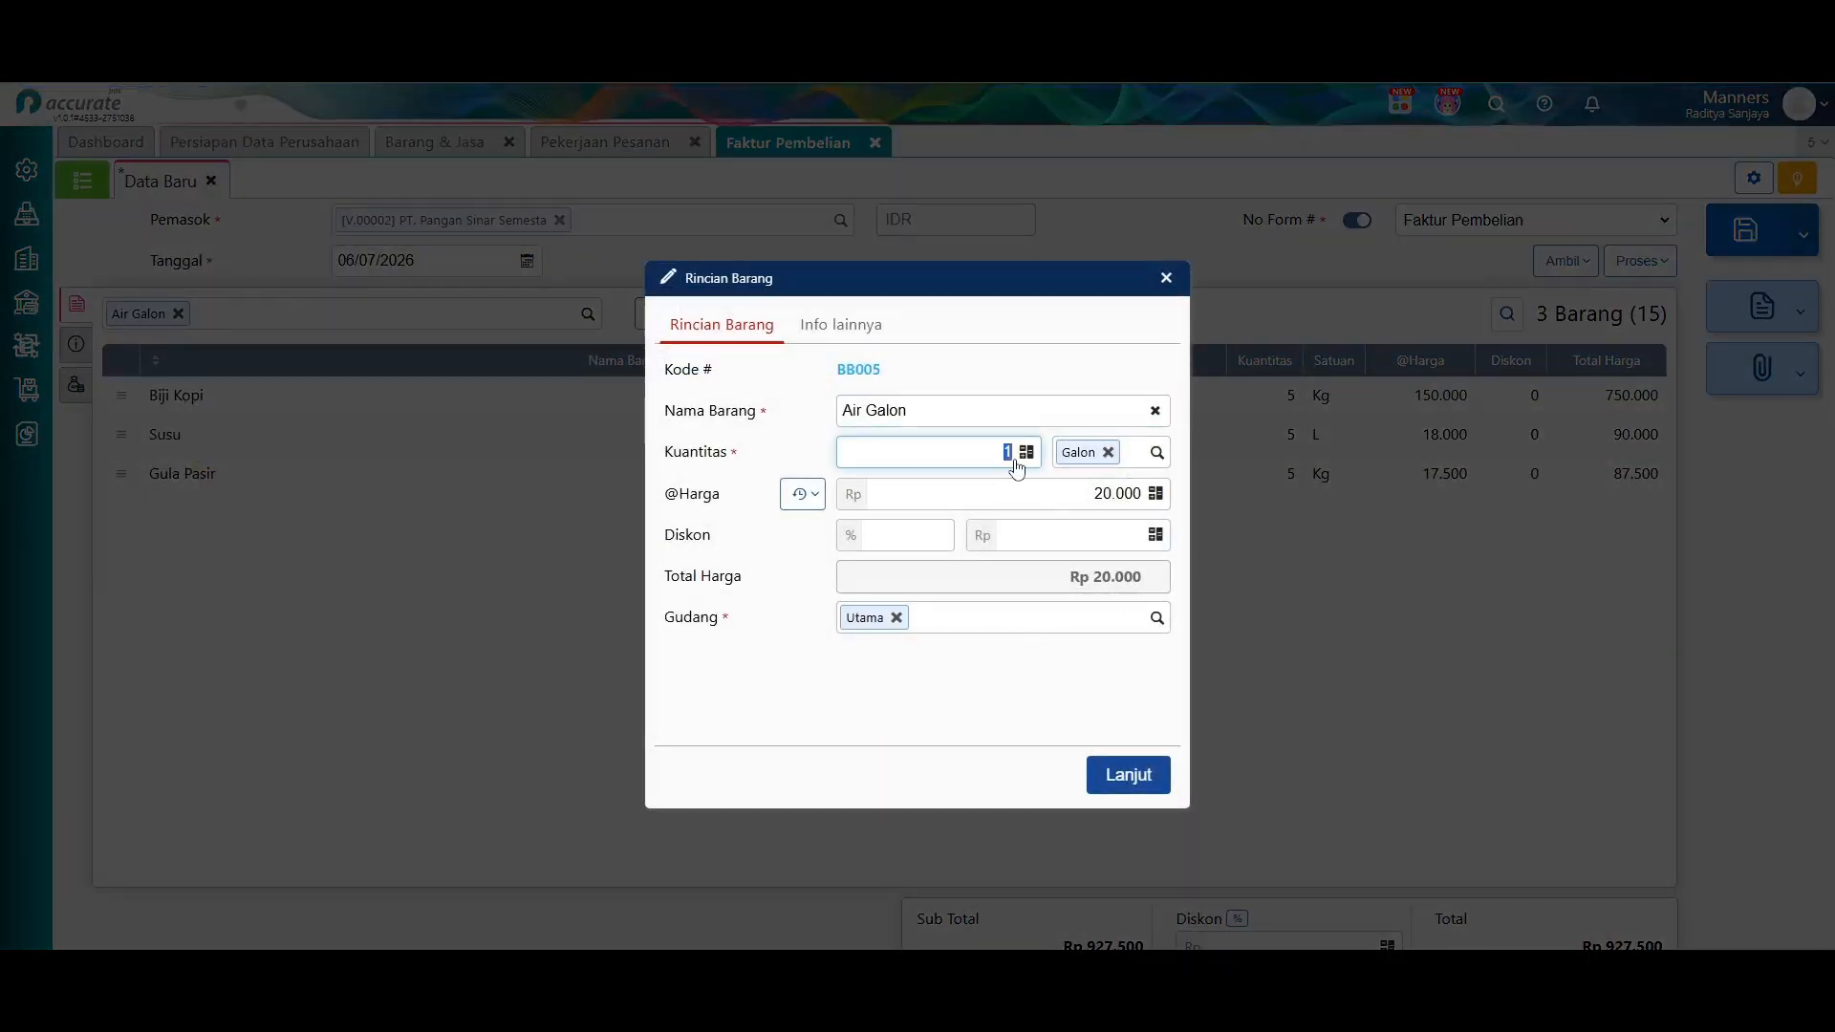
text(5)
click(1013, 681)
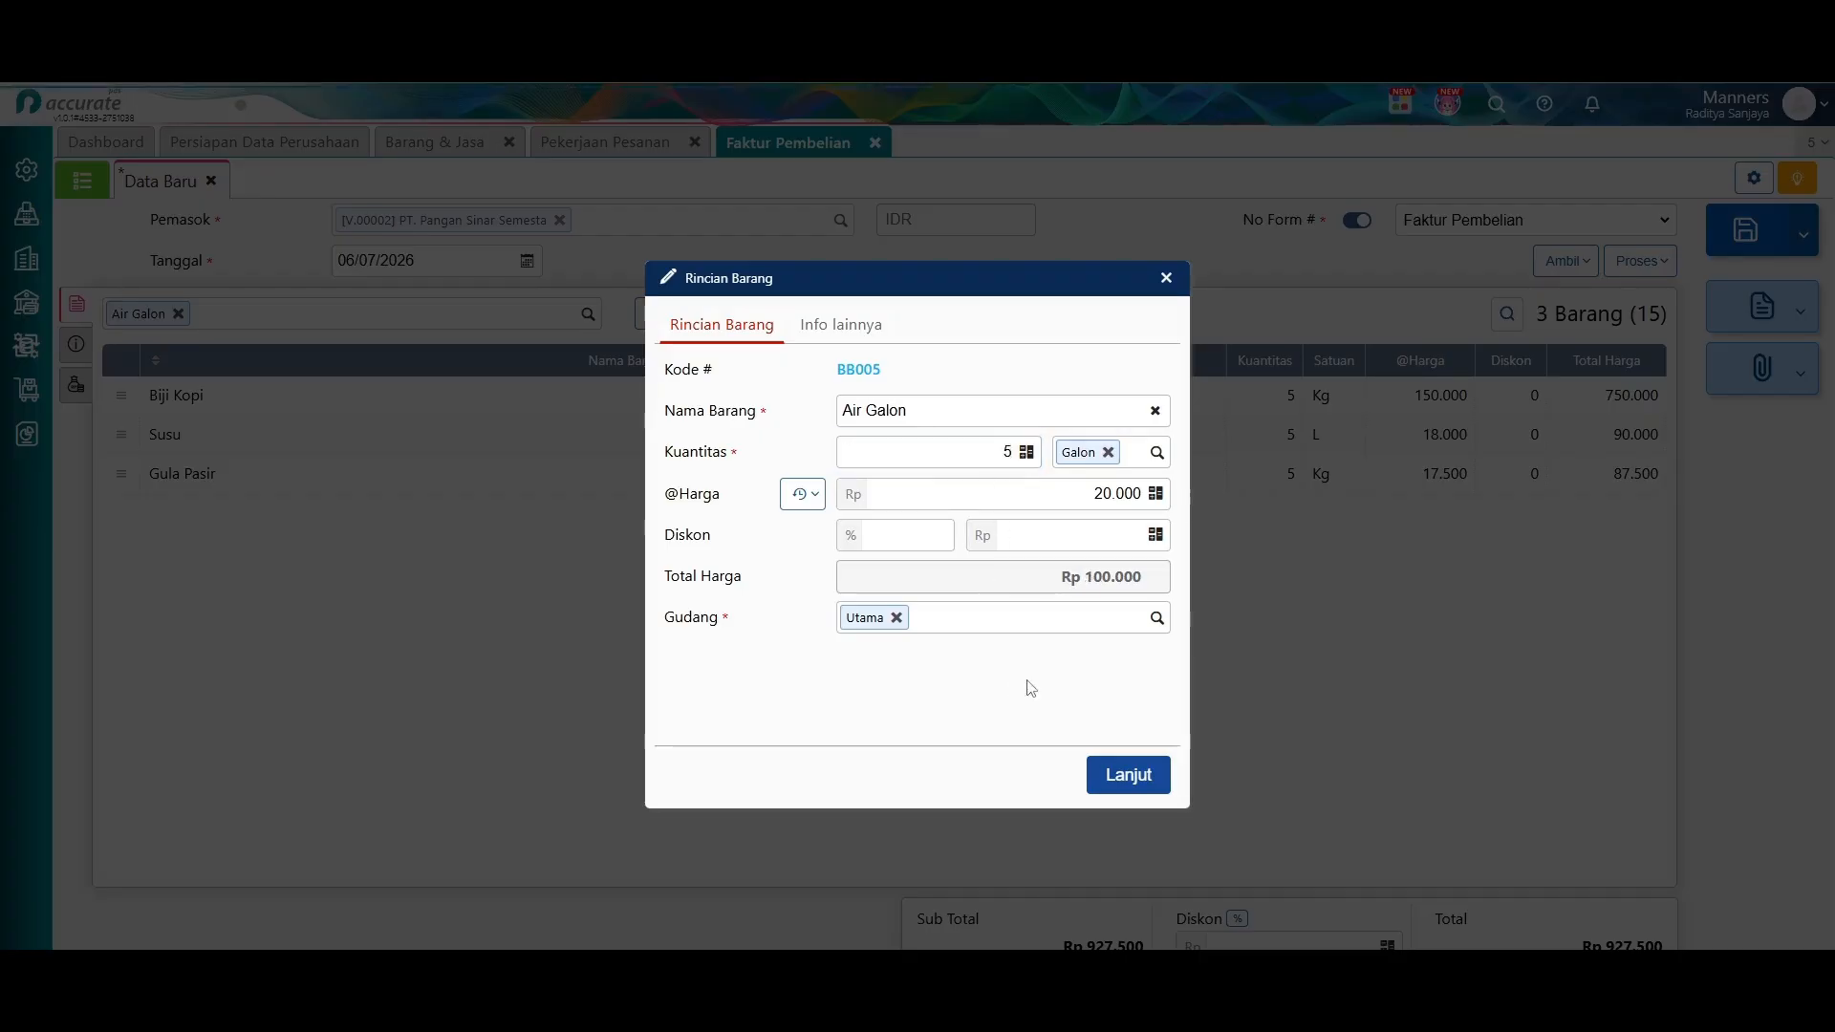
click(1147, 785)
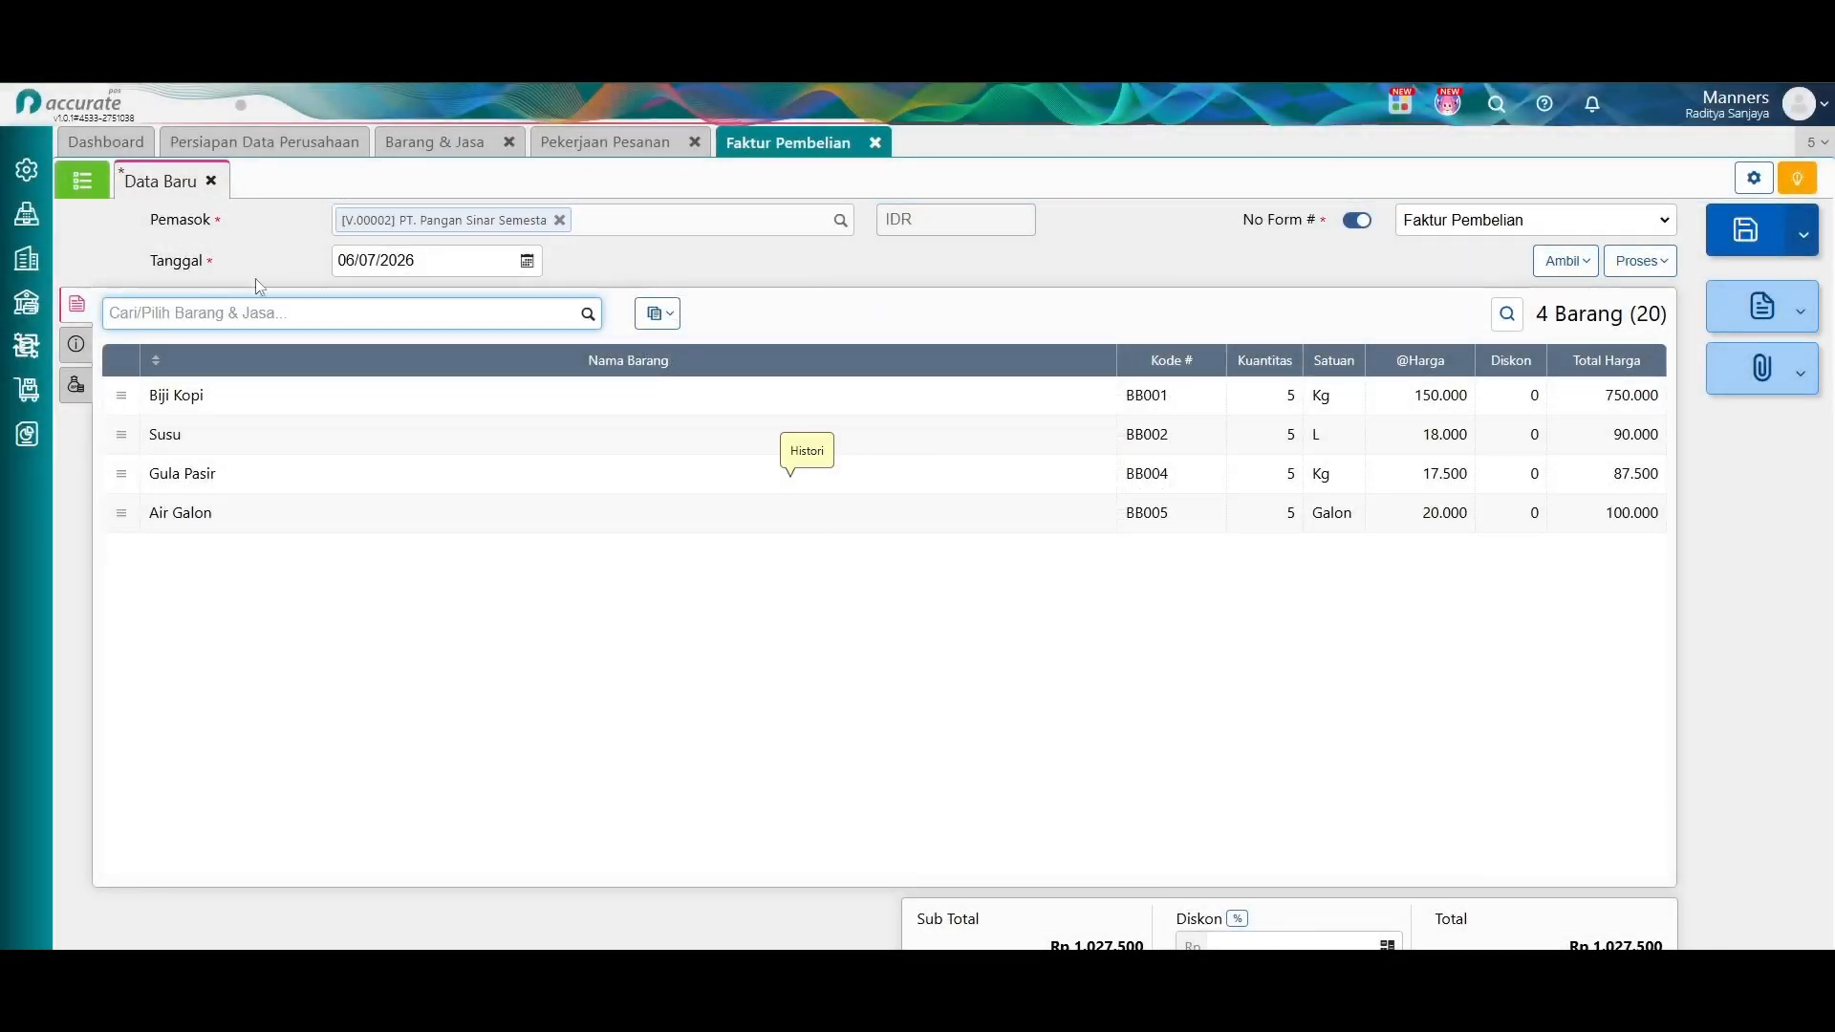
Add 3 Pack of Teh Poci to the Faktur Pembelian.
click(587, 312)
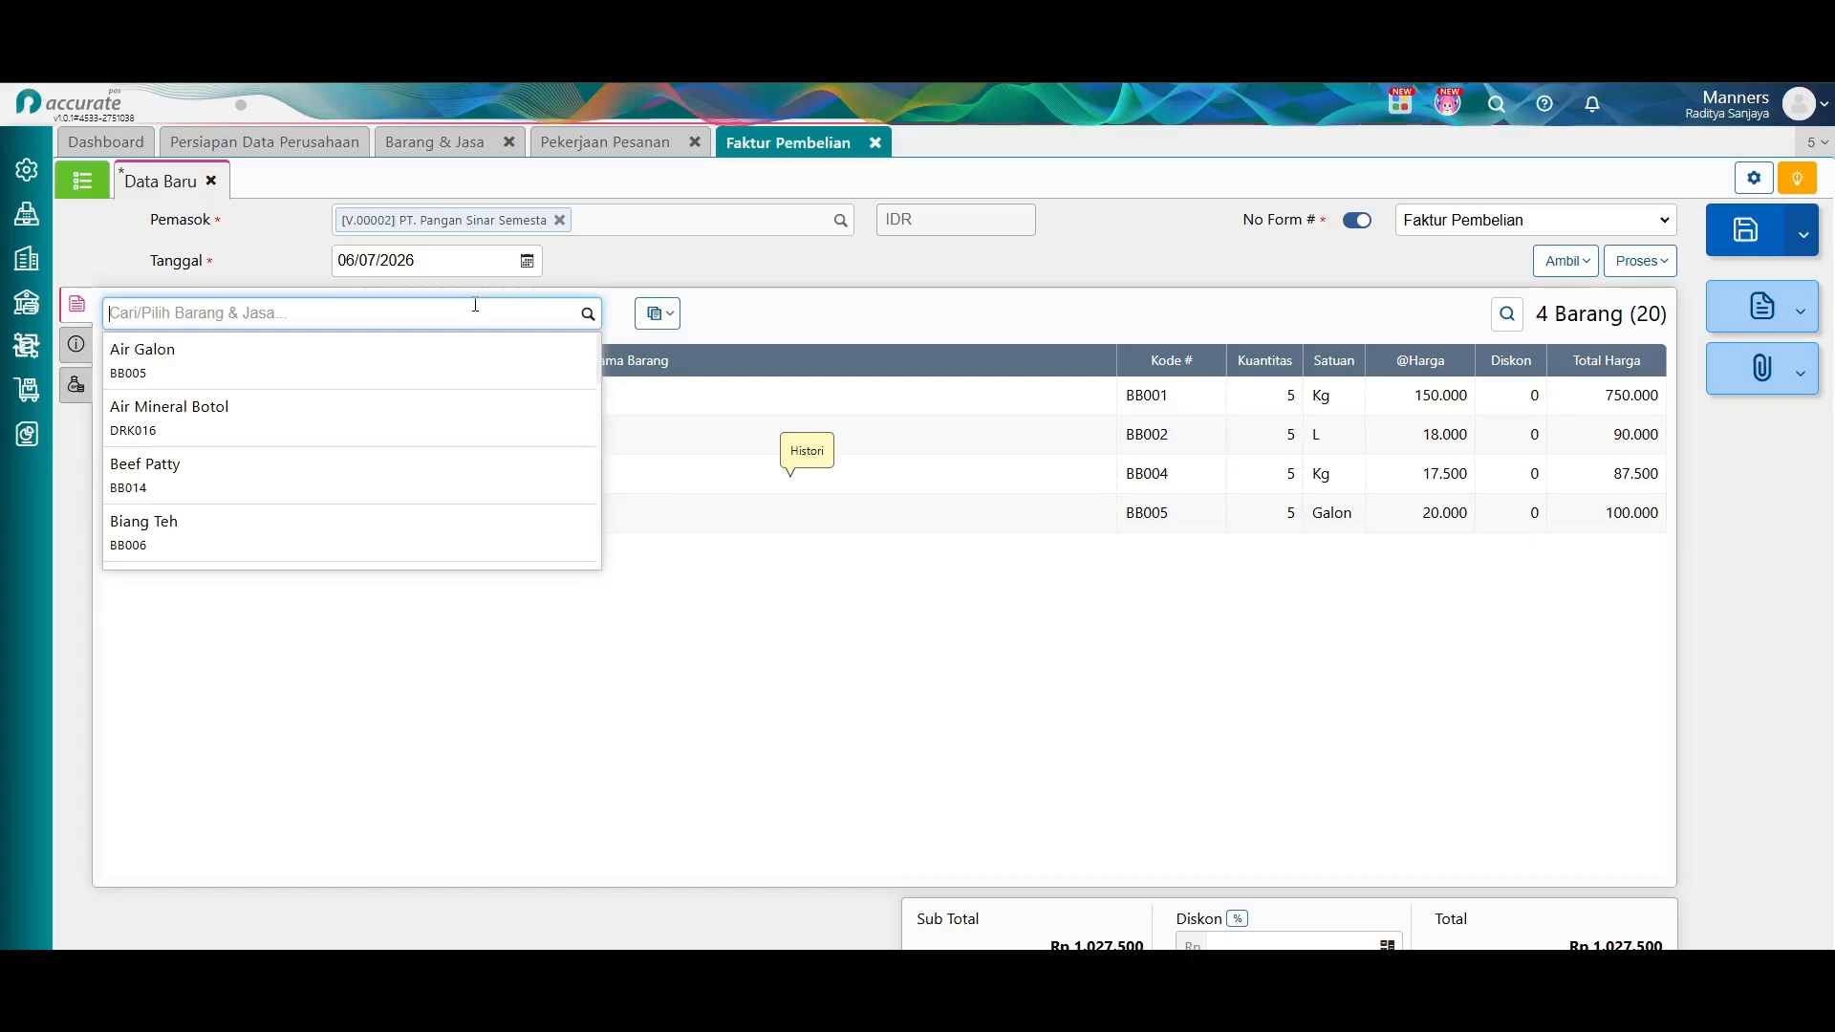
text(teh)
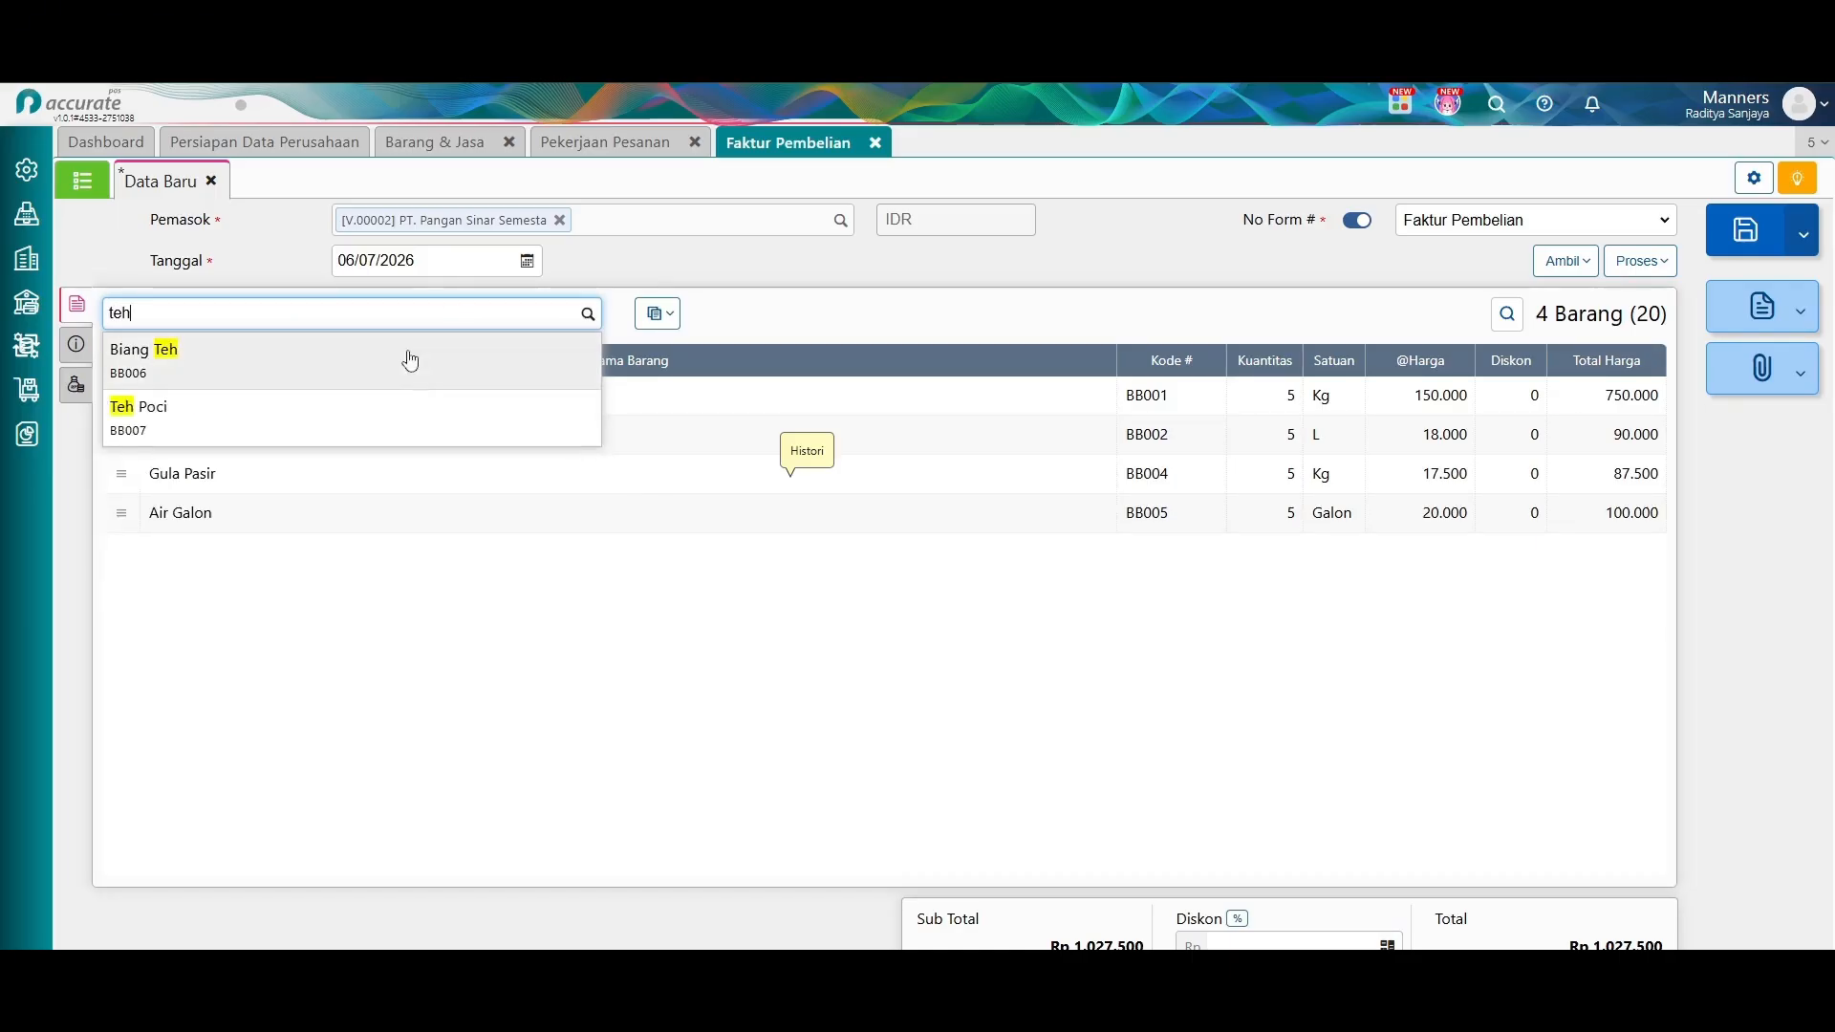
click(340, 414)
click(1010, 456)
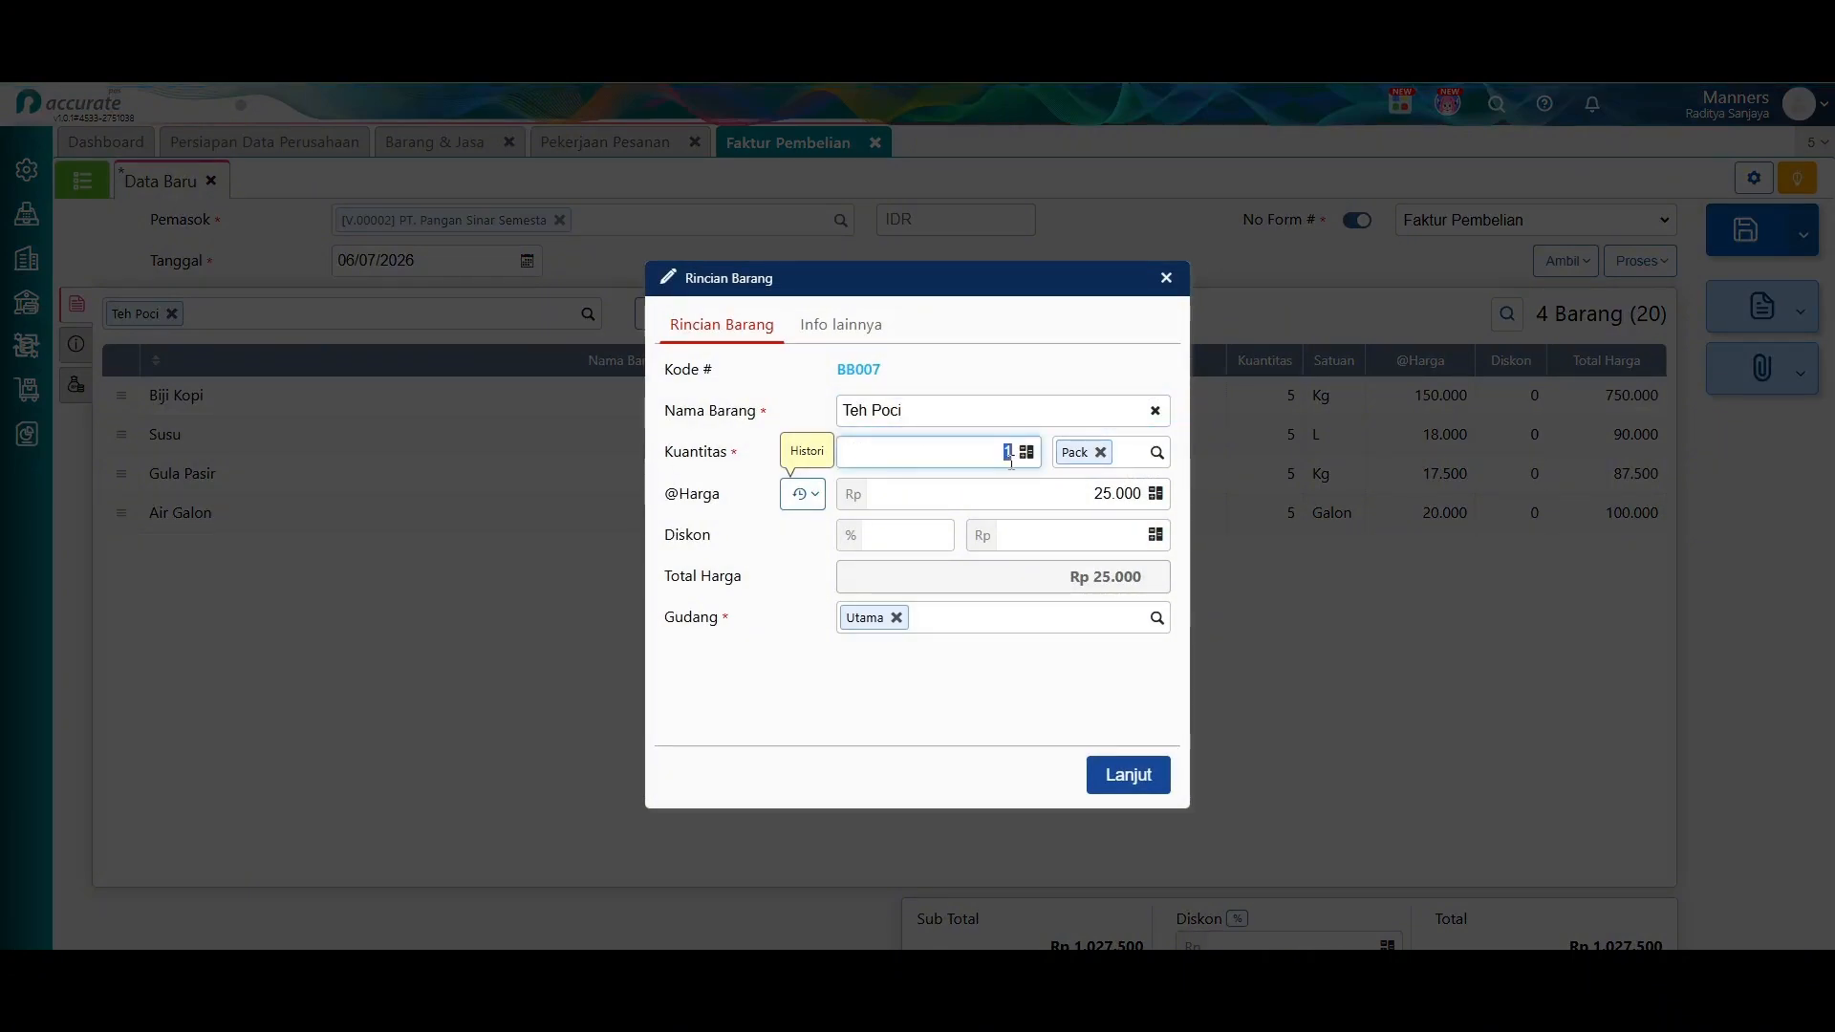
text(2)
key(BackSpace)
text(3)
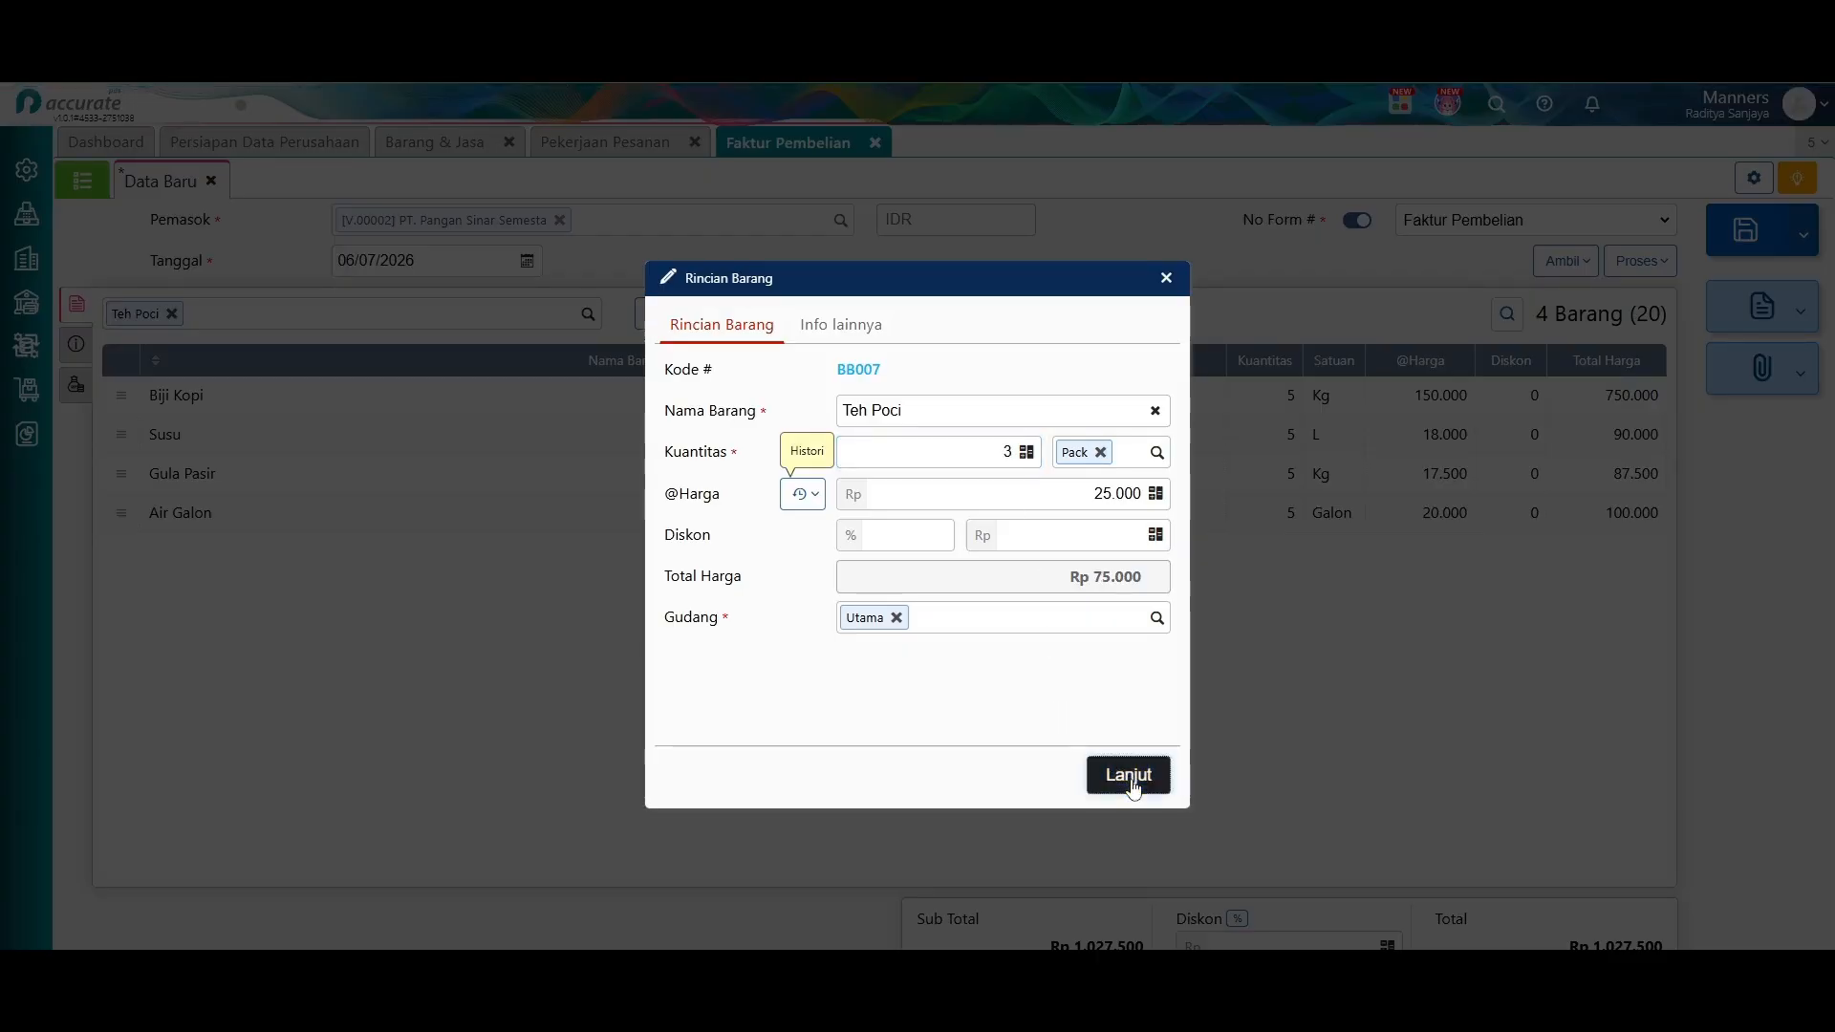
click(1119, 774)
Set the Faktur Pembelian's No Faktur to PI.20260701001 and save the invoice.
click(77, 344)
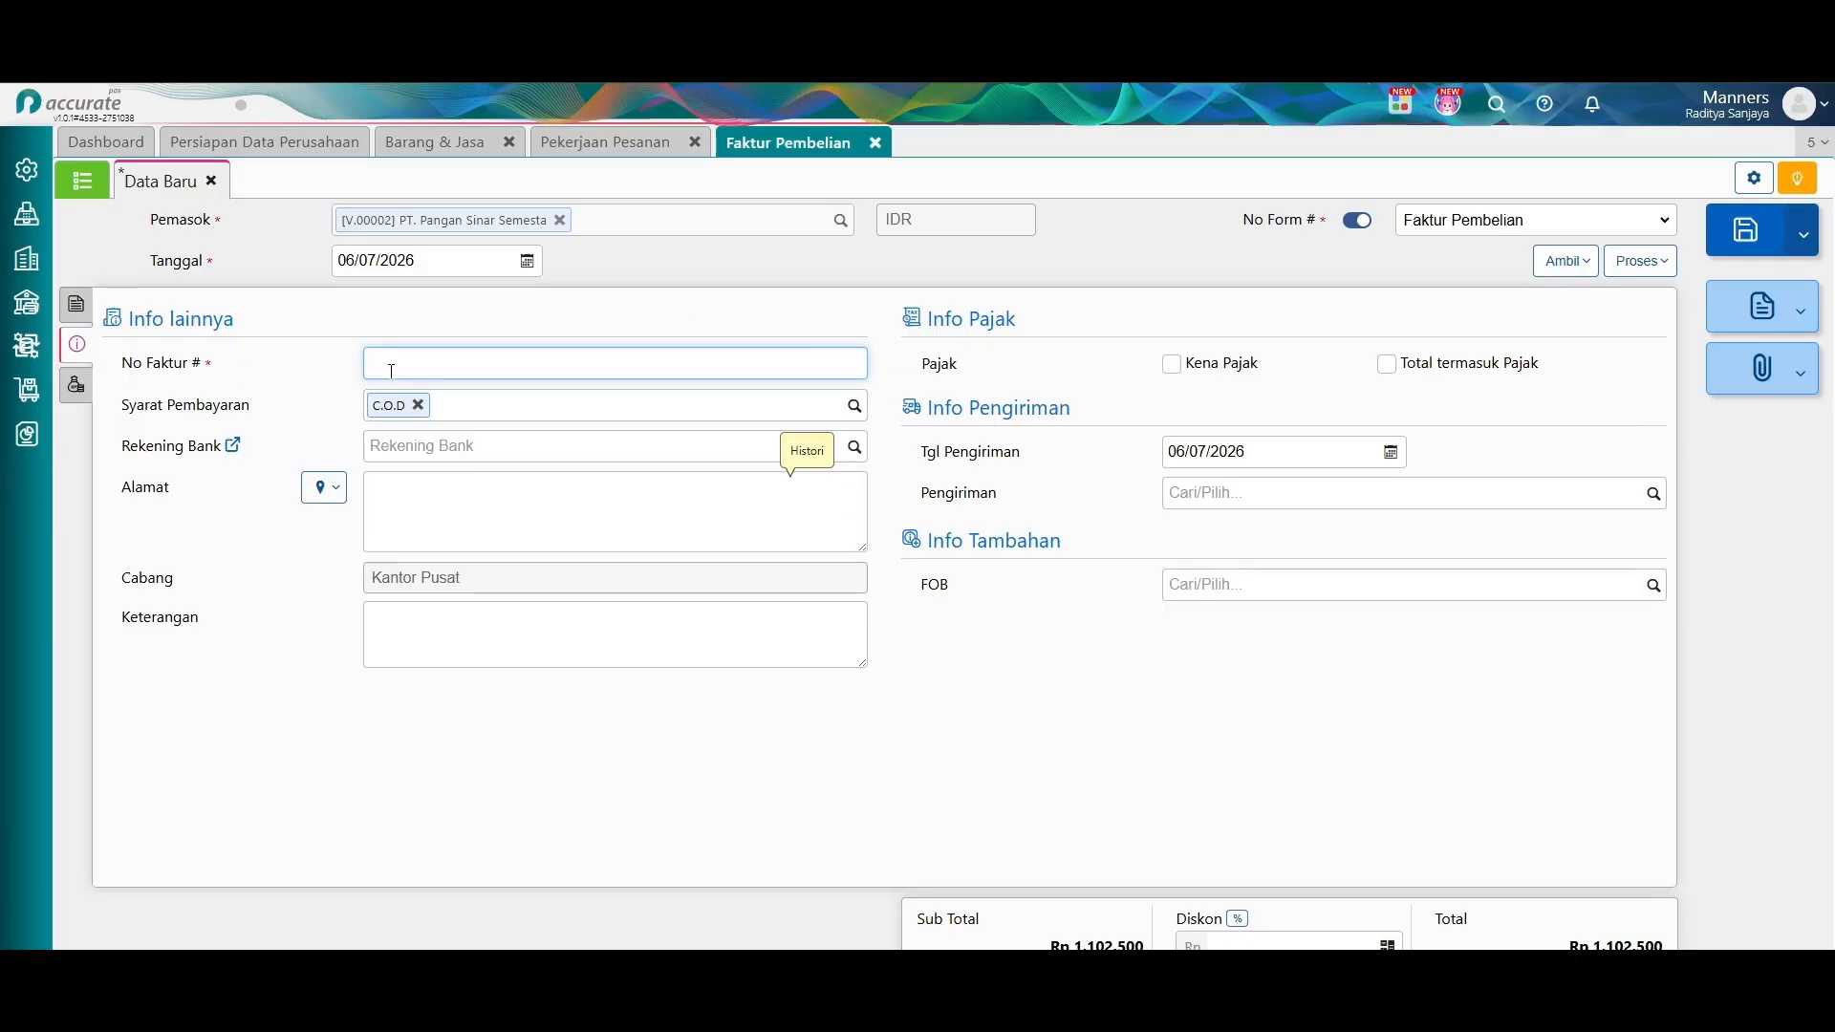
text(P)
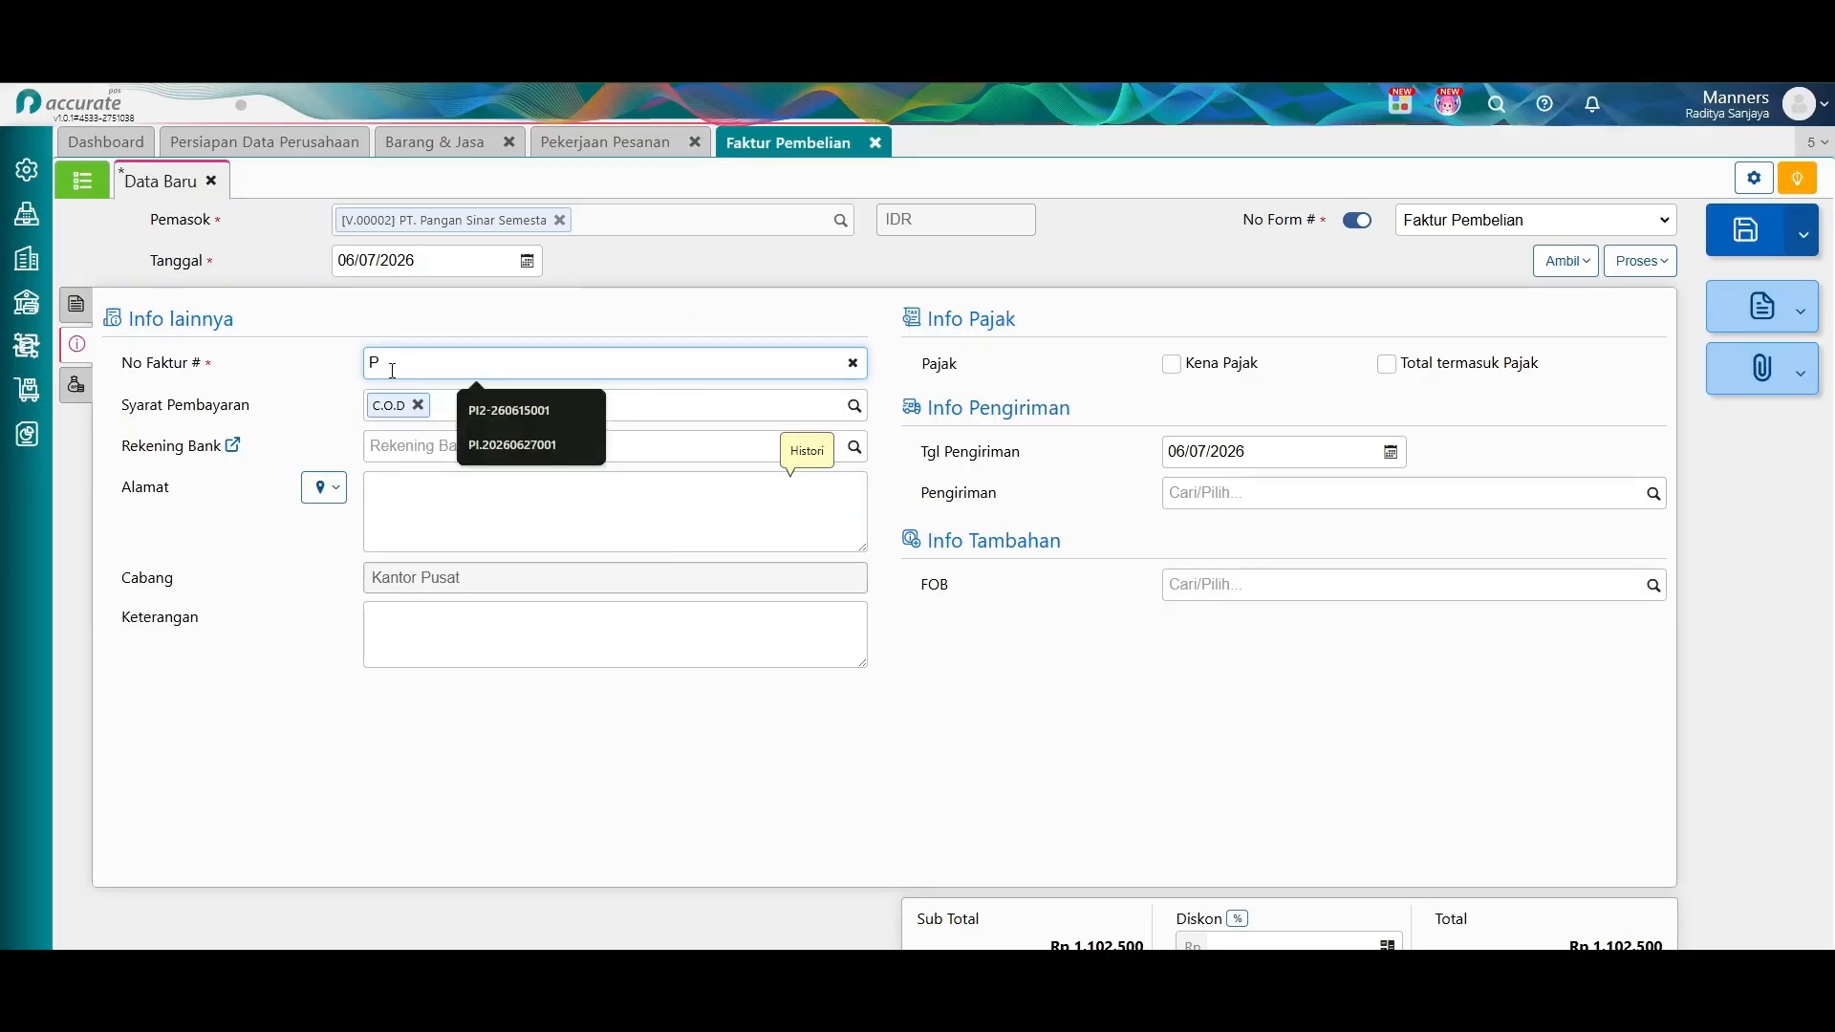
text(I.2026)
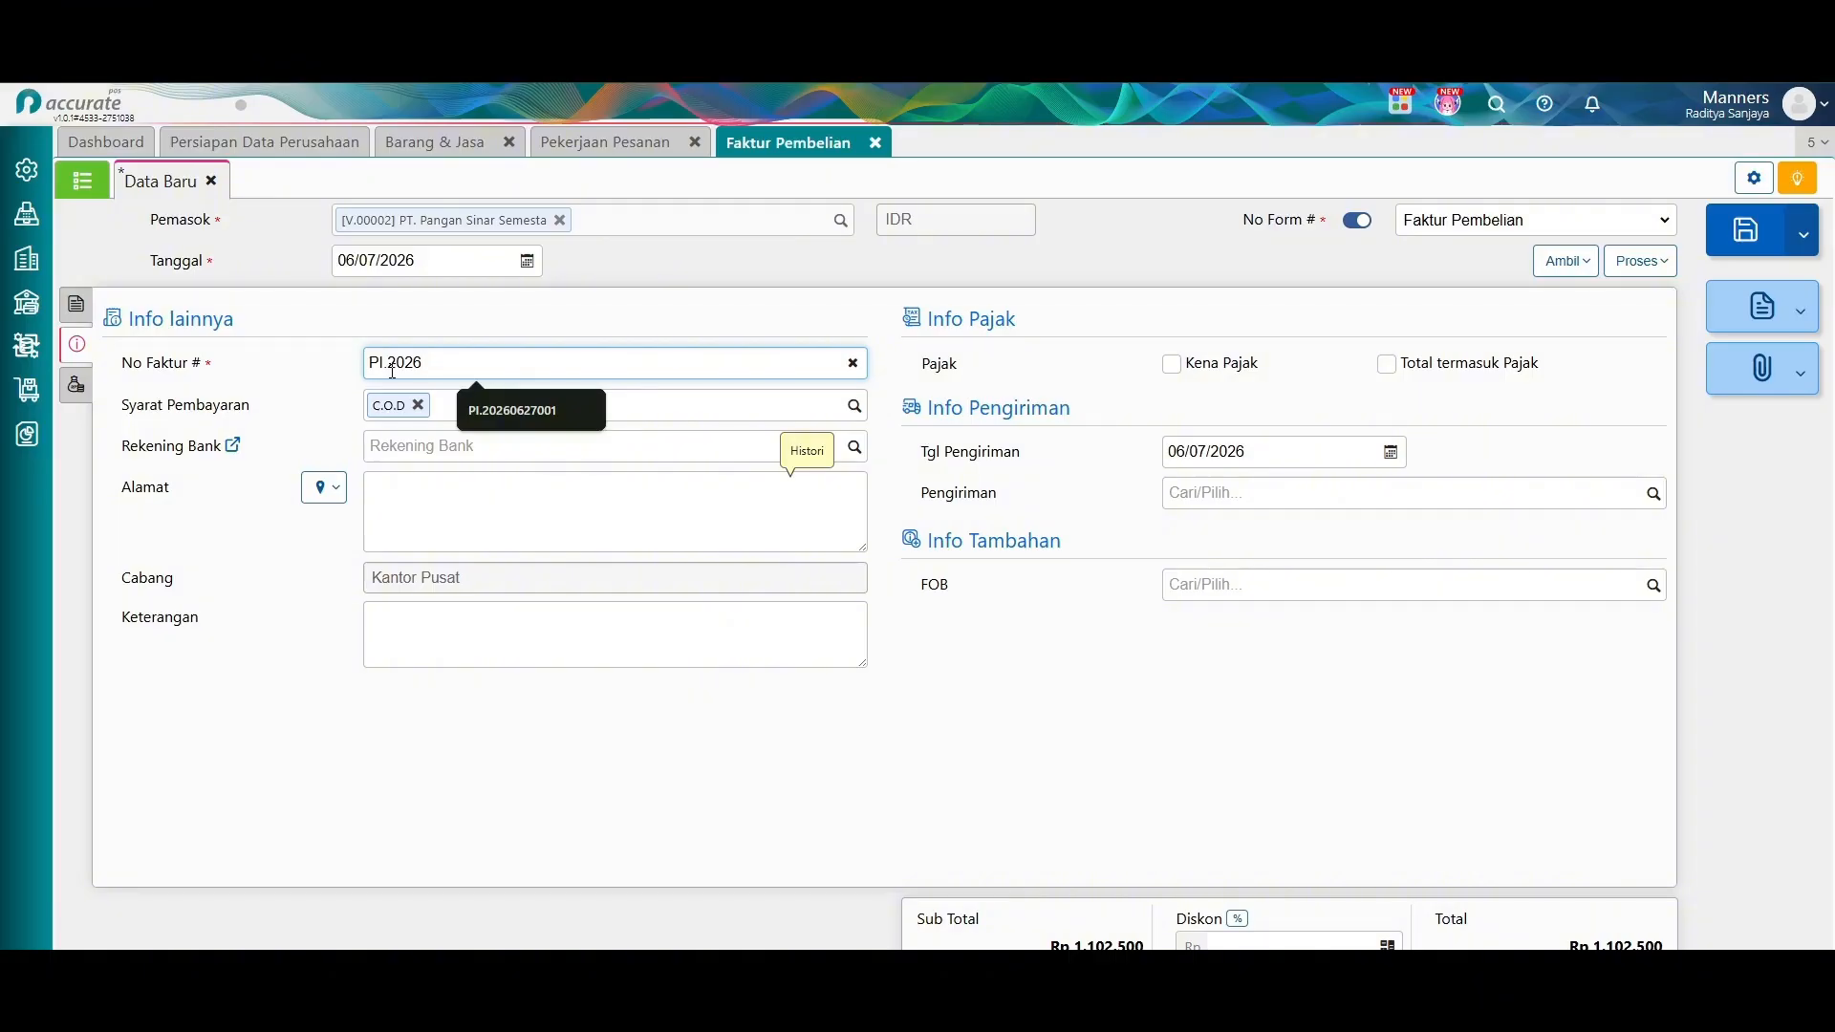
text(0701001)
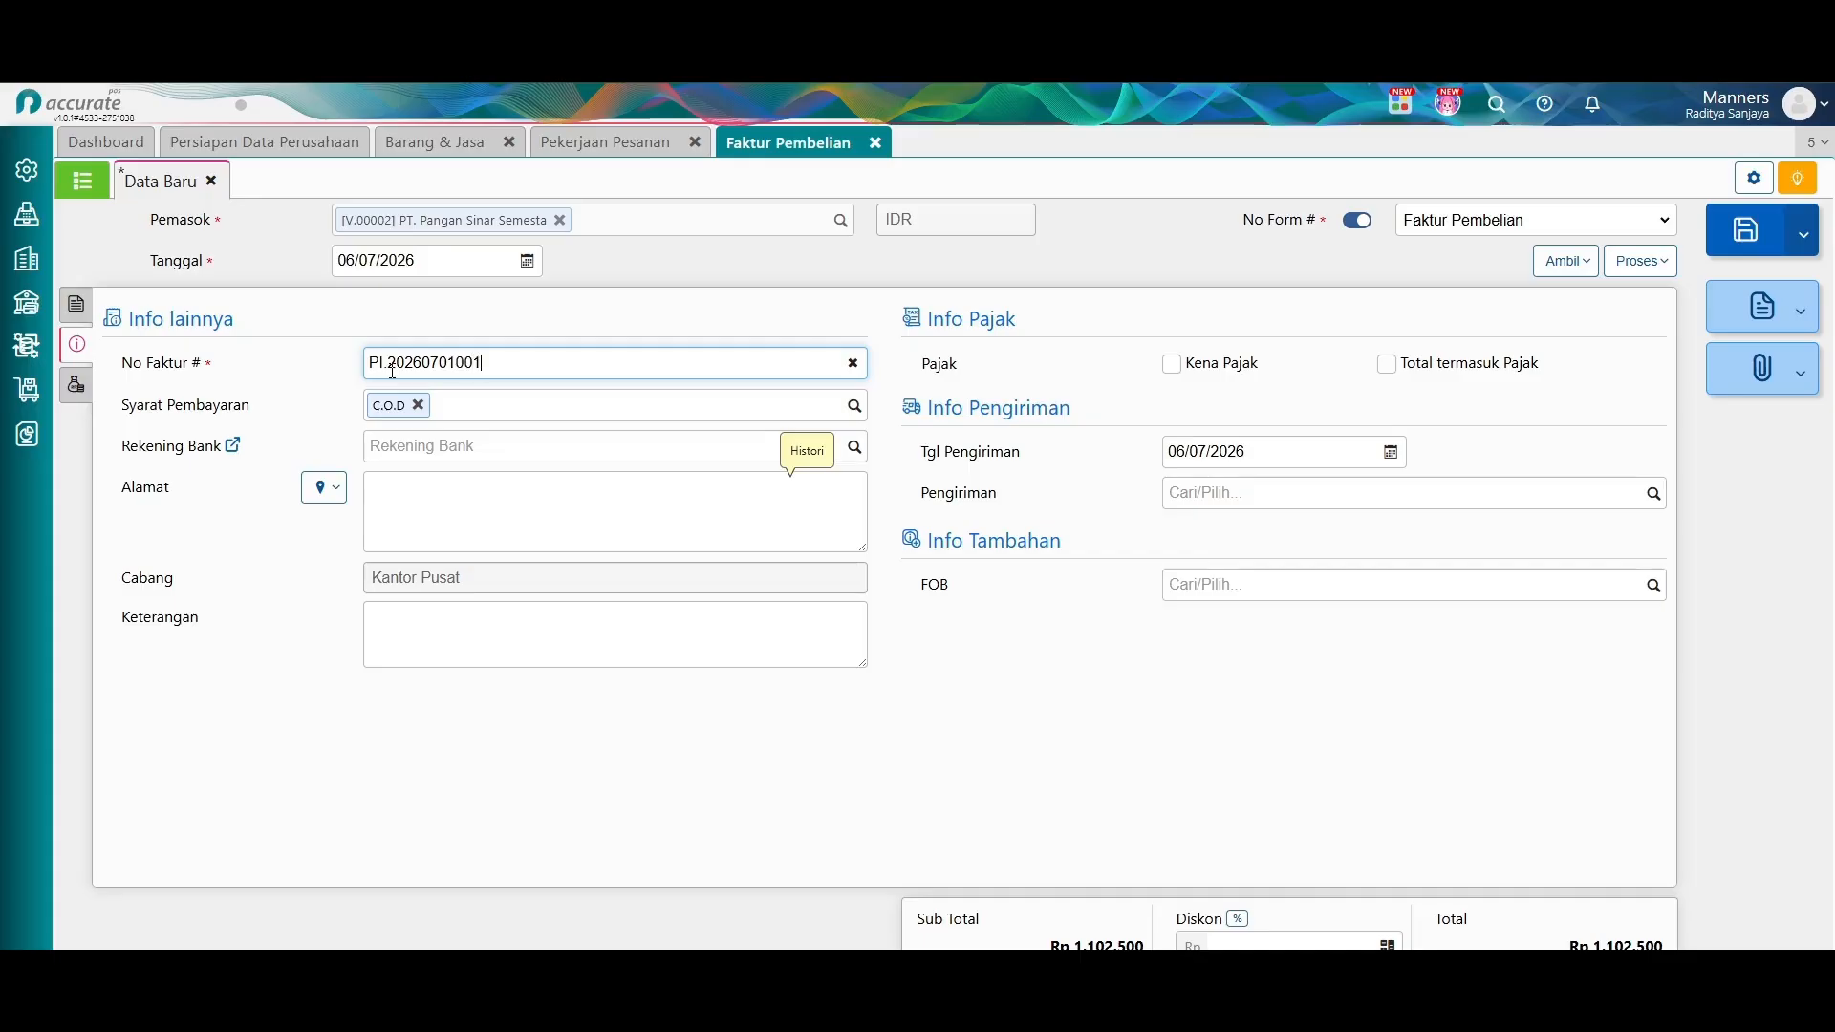
click(524, 332)
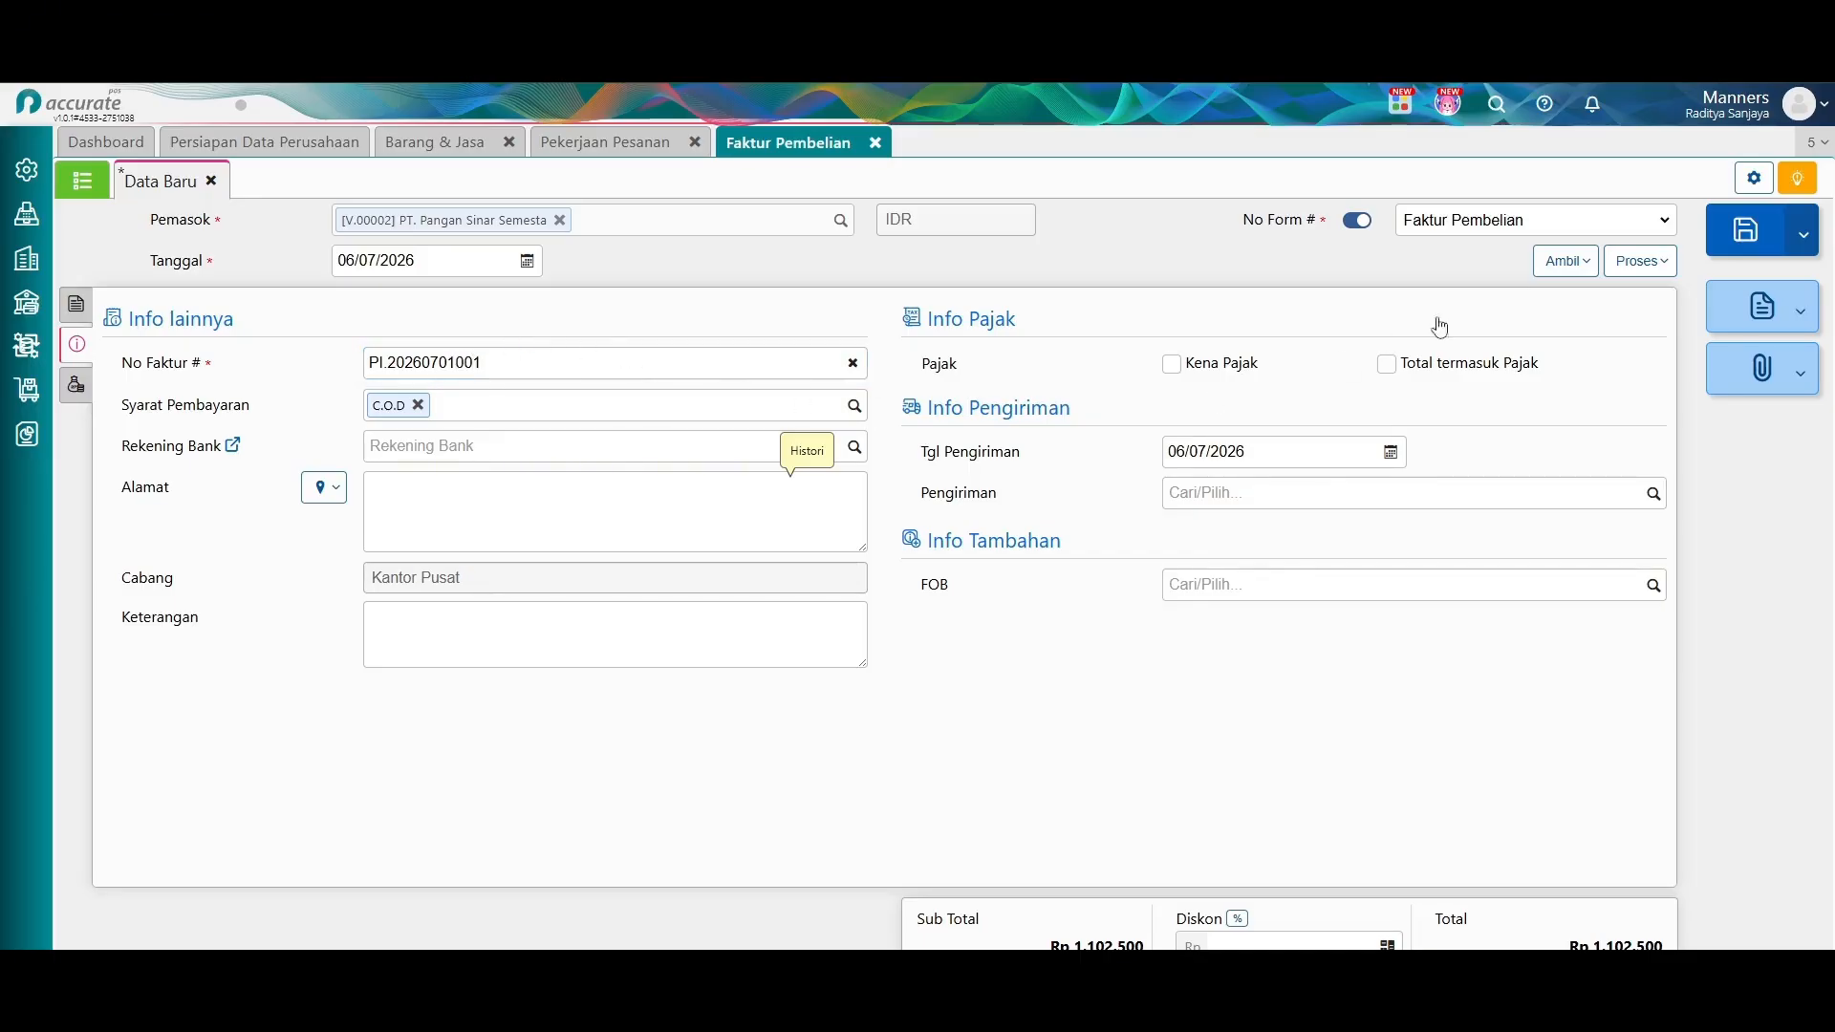
click(1750, 239)
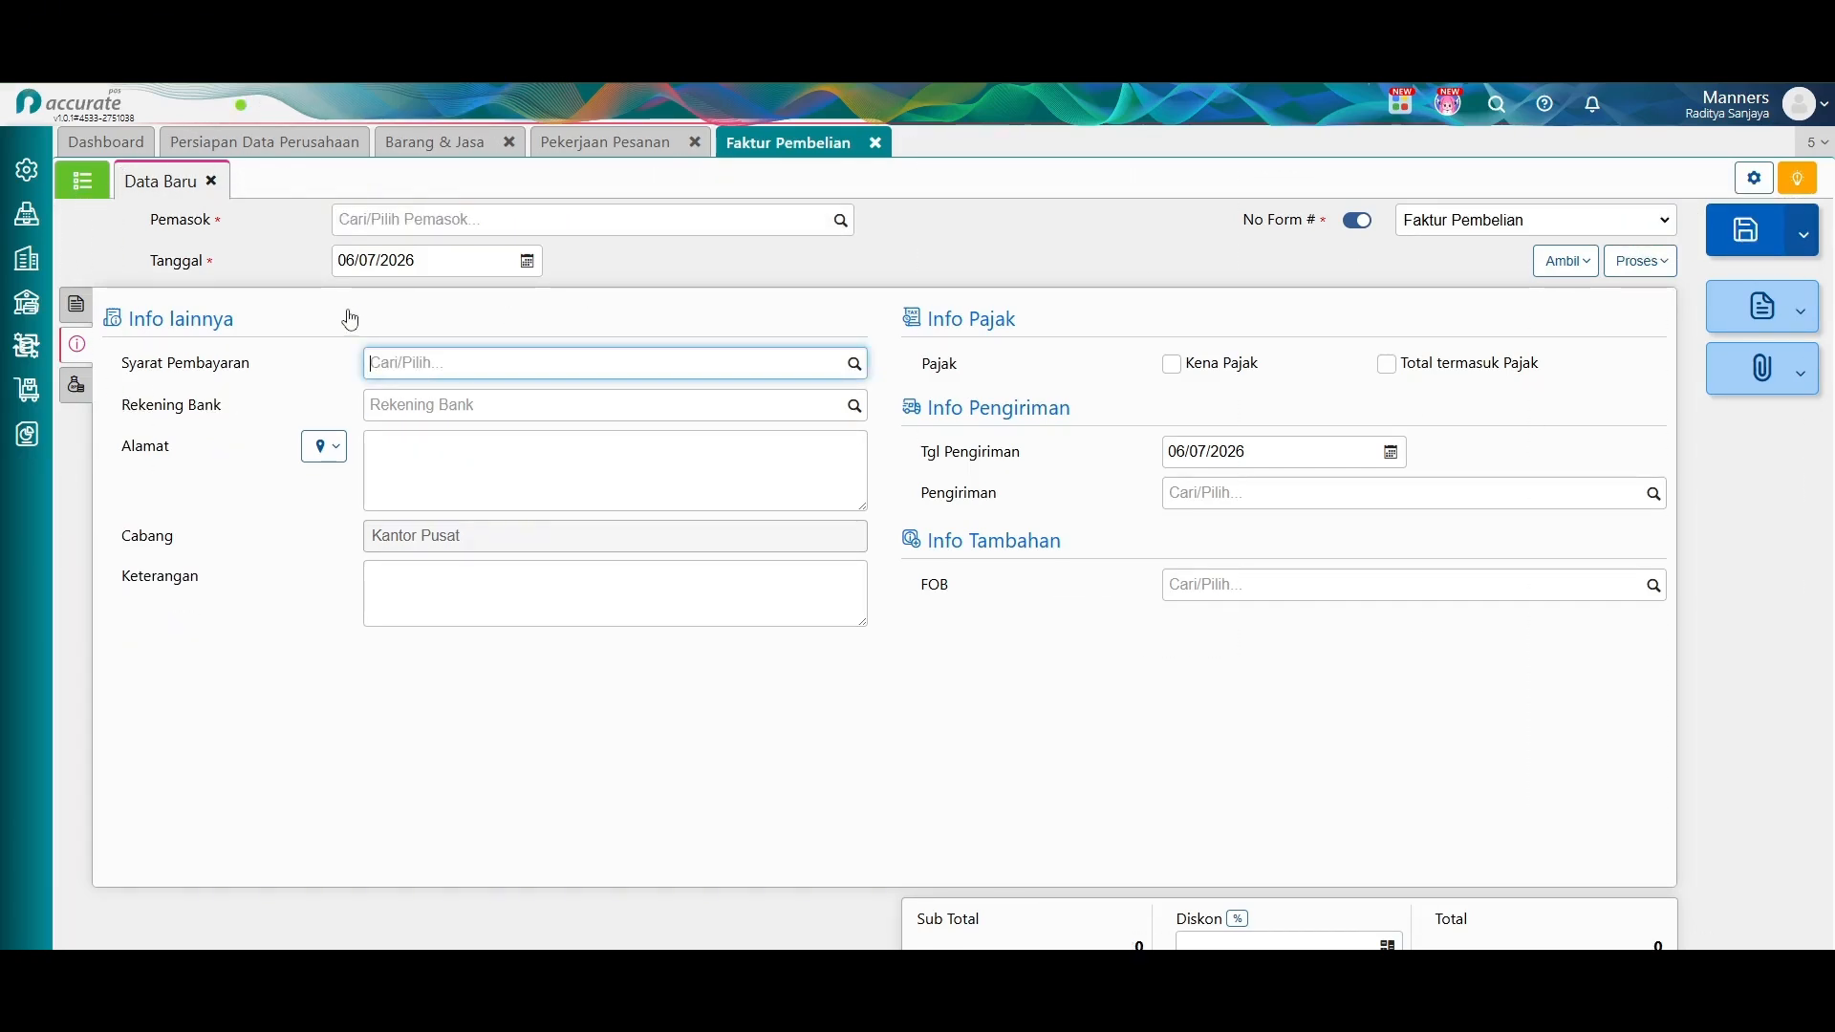
Show the list of Faktur Pembelian records to check the saved purchase invoice.
click(83, 390)
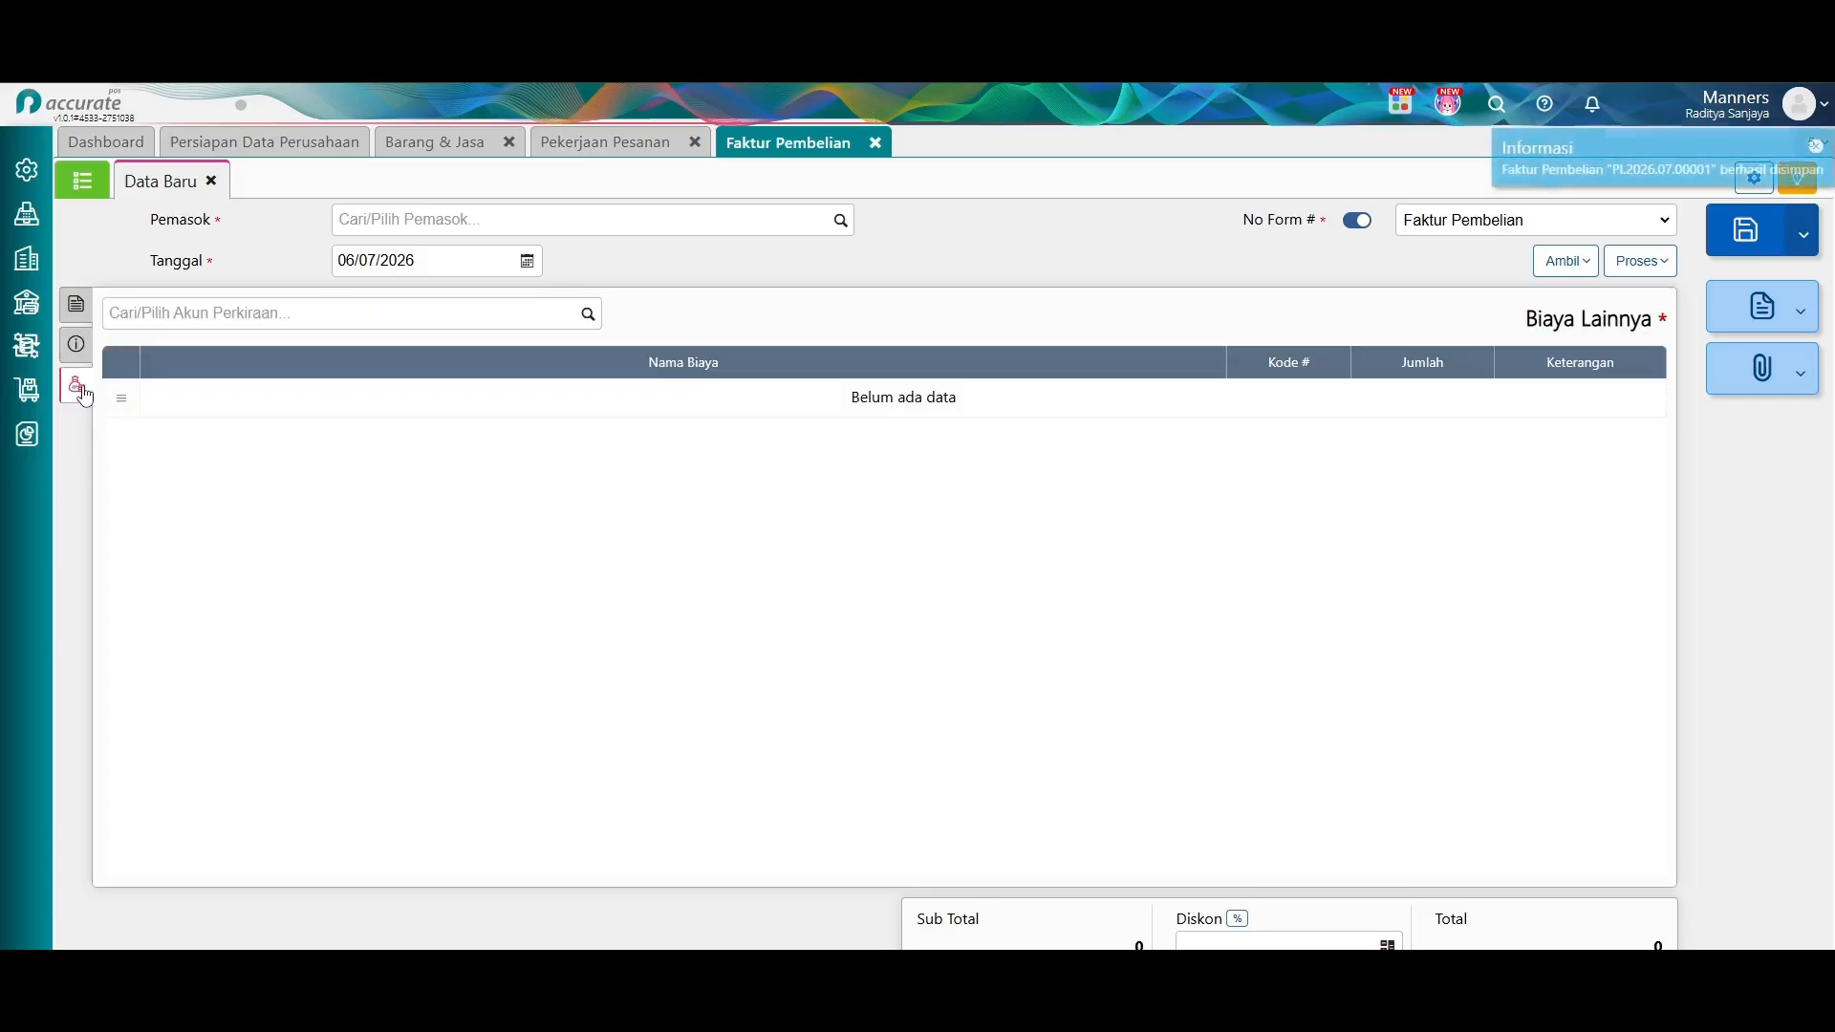
click(76, 308)
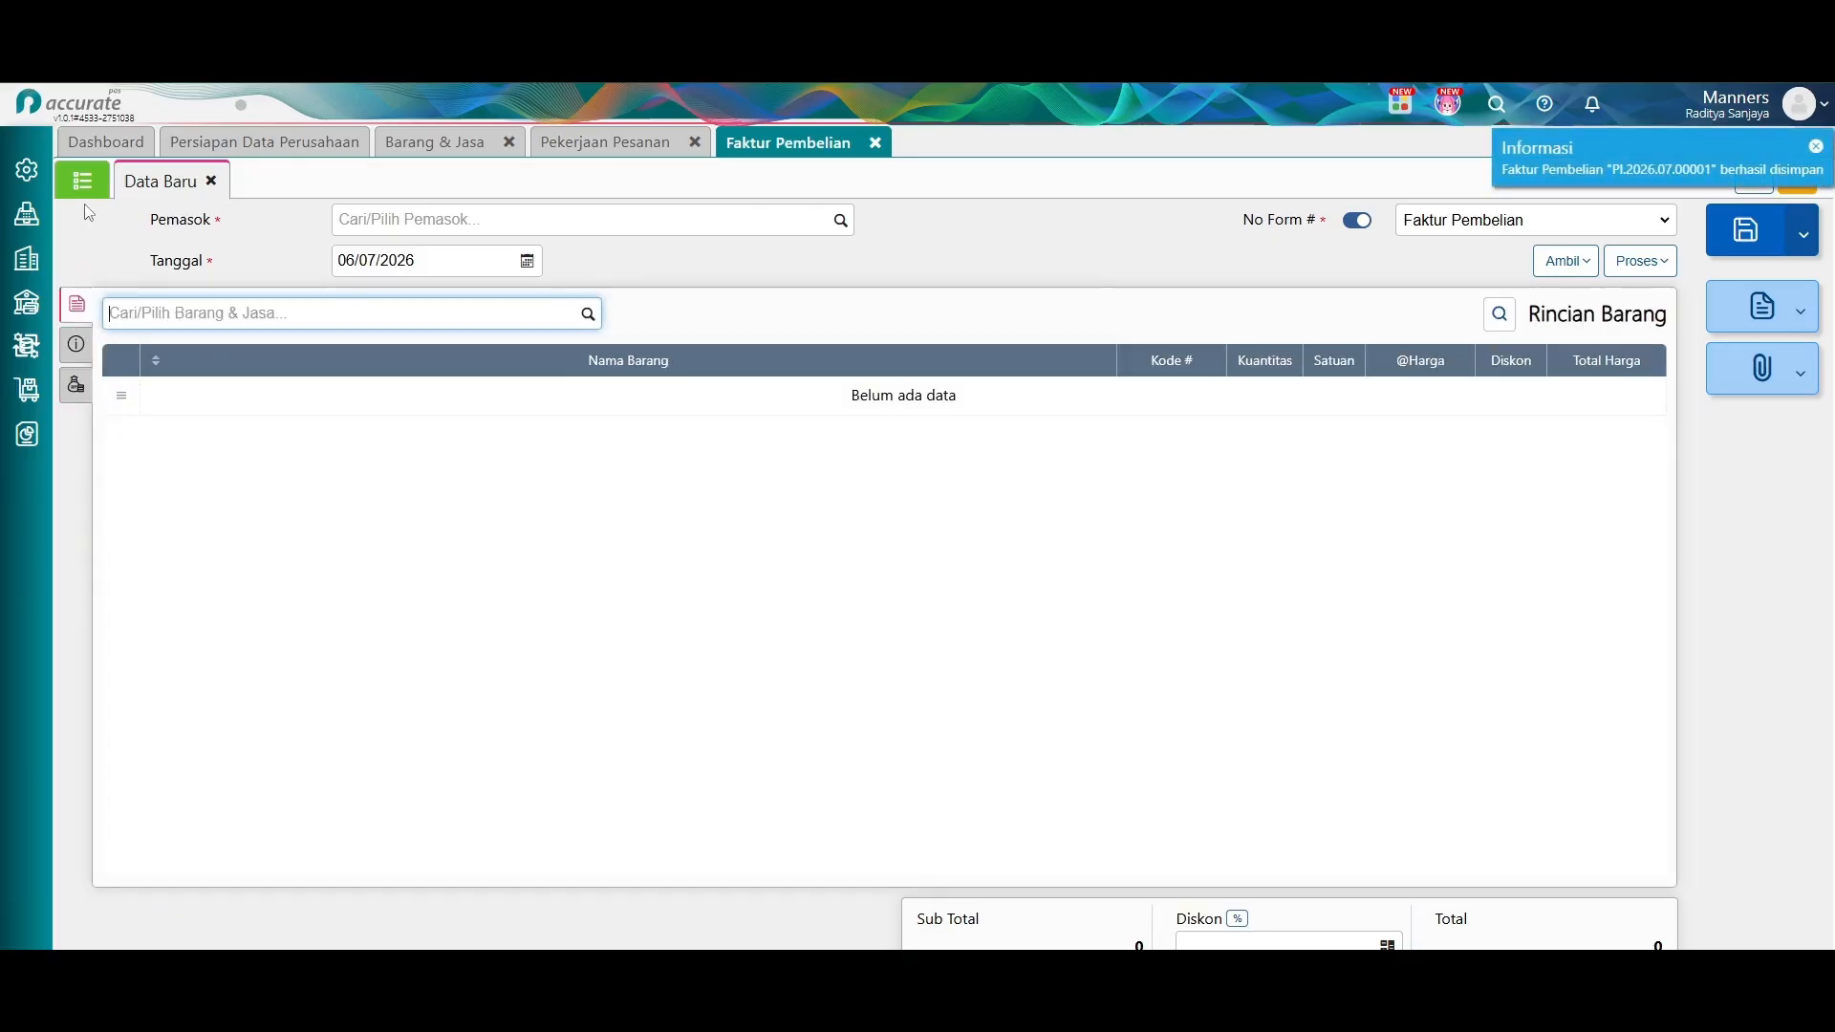
click(82, 181)
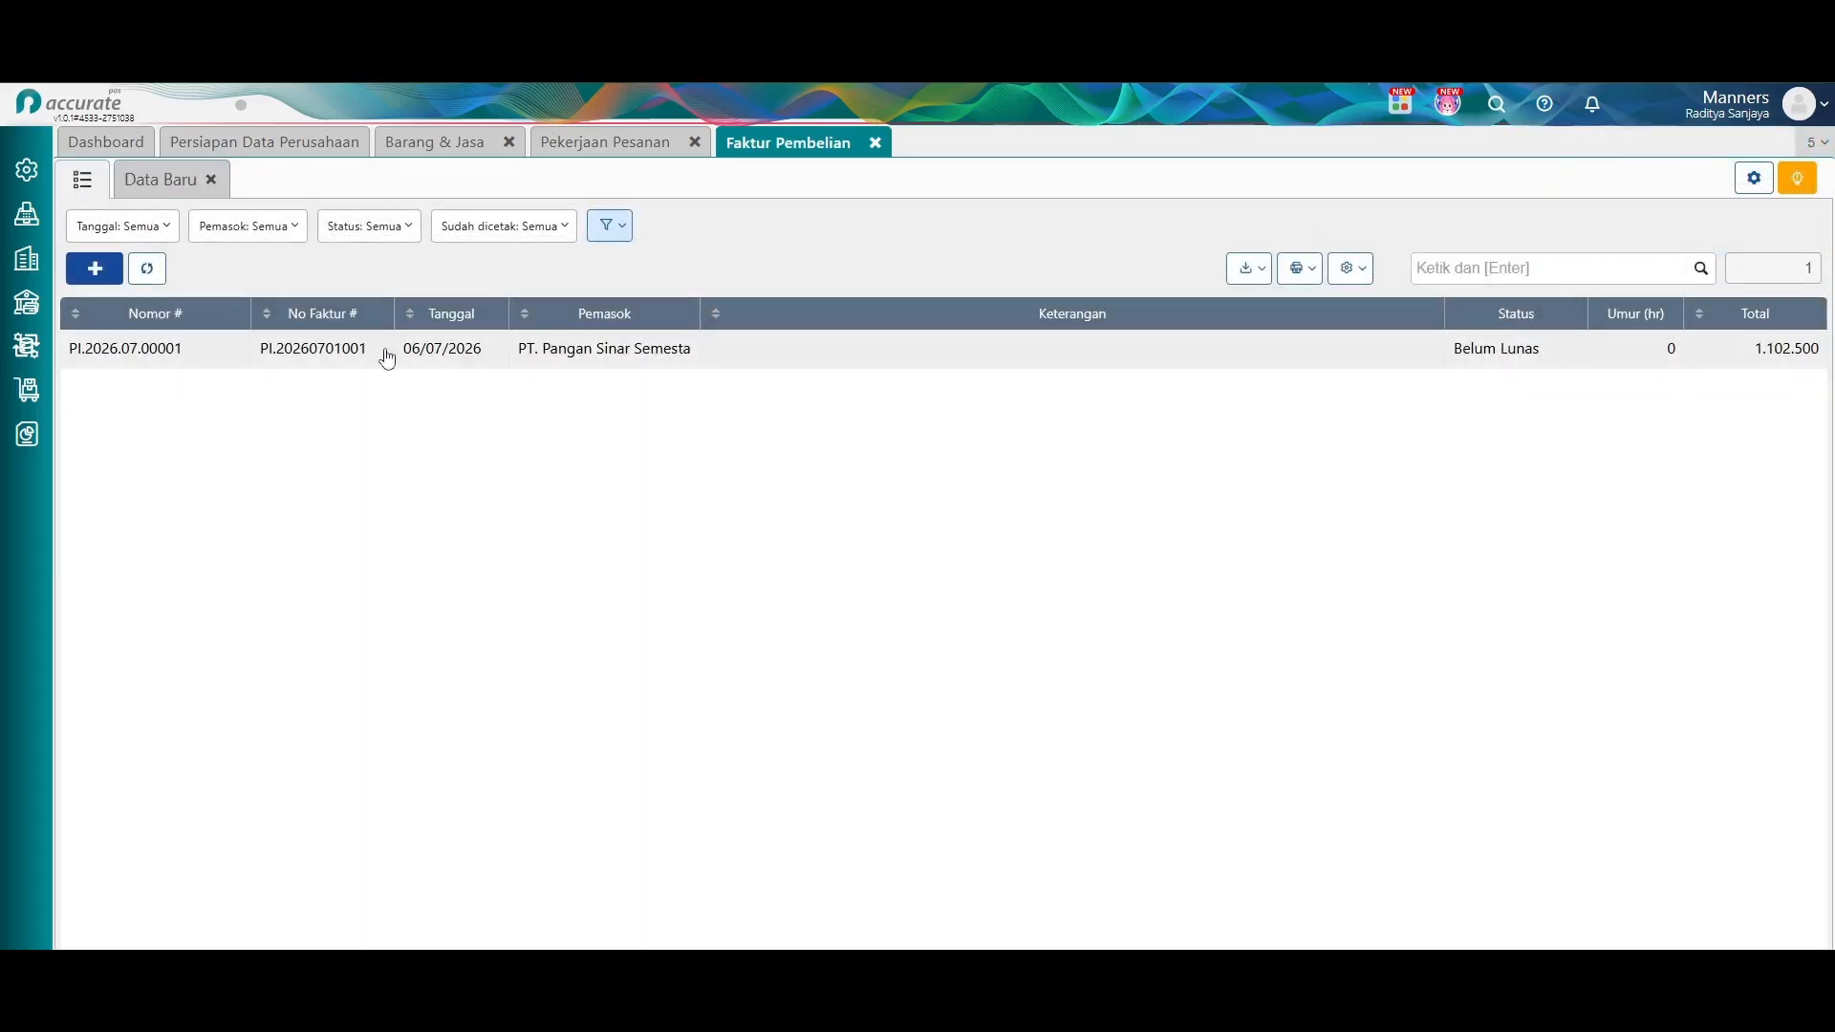
Refresh the Barang & Jasa list and check the stock quantities of the purchased raw materials.
click(27, 390)
click(295, 501)
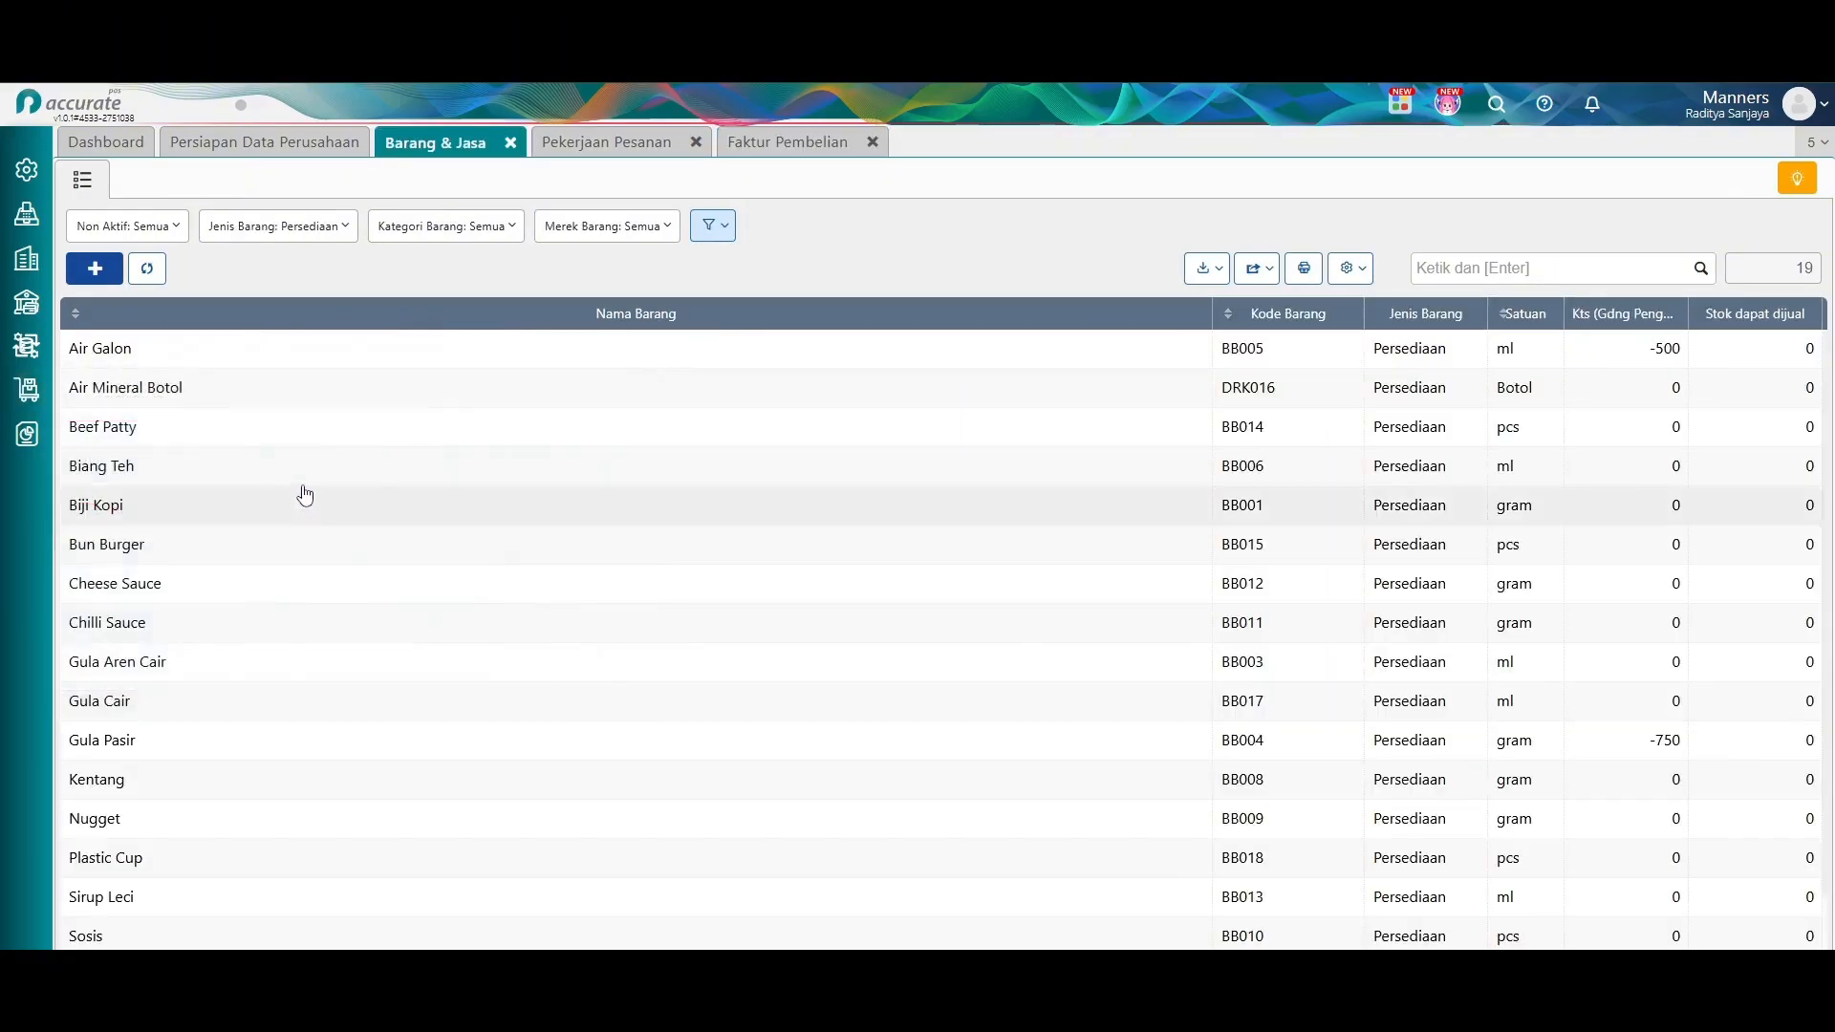
click(150, 273)
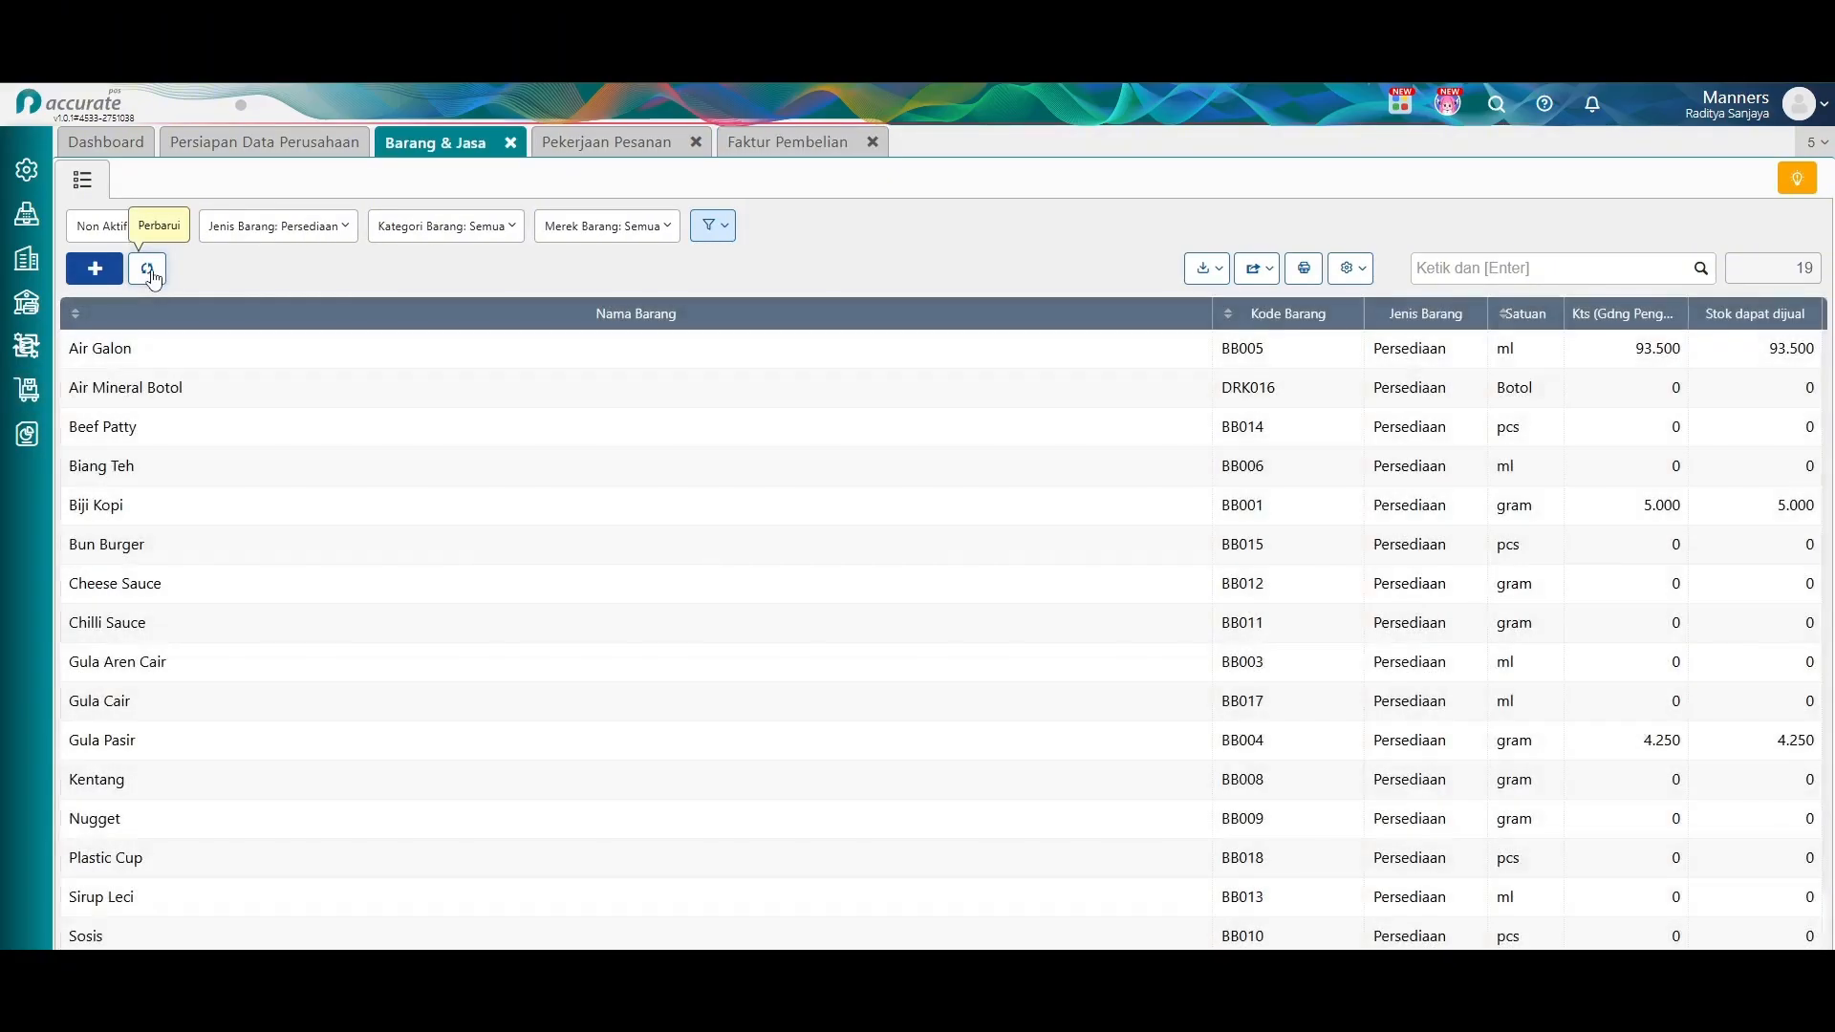
scroll(572, 478, down, 2)
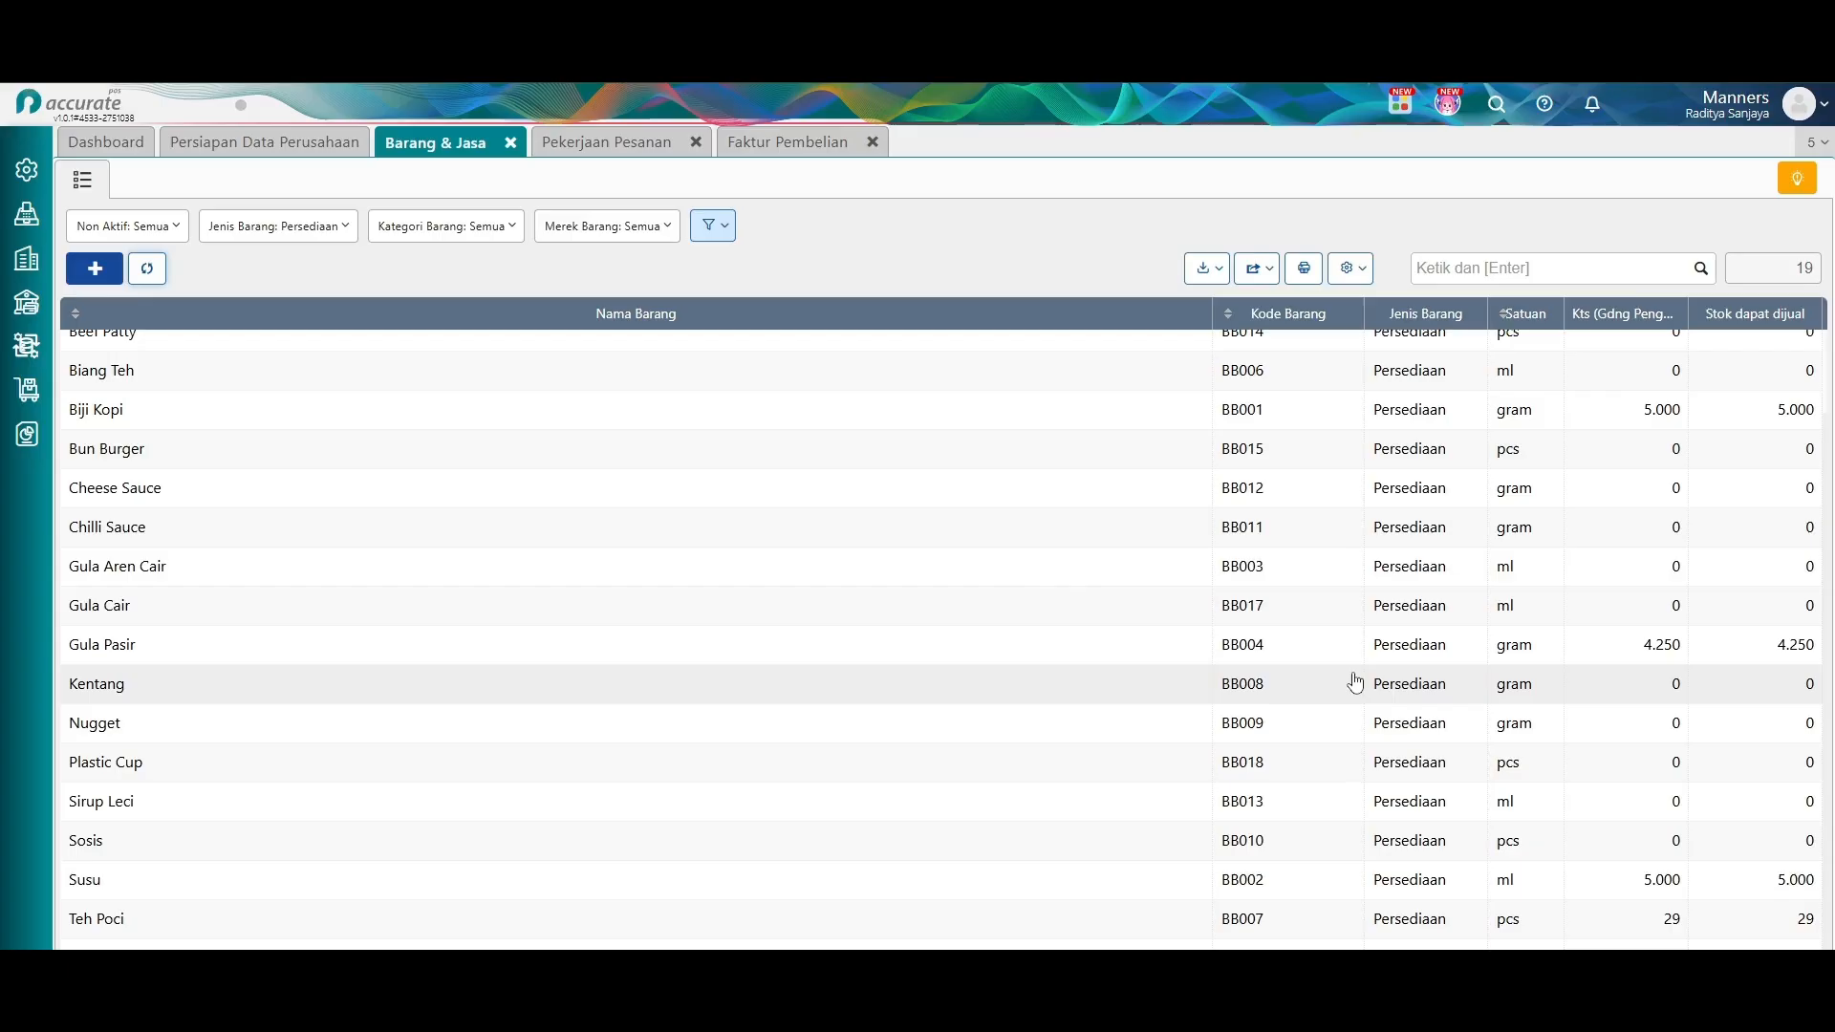
scroll(1673, 889, up, 2)
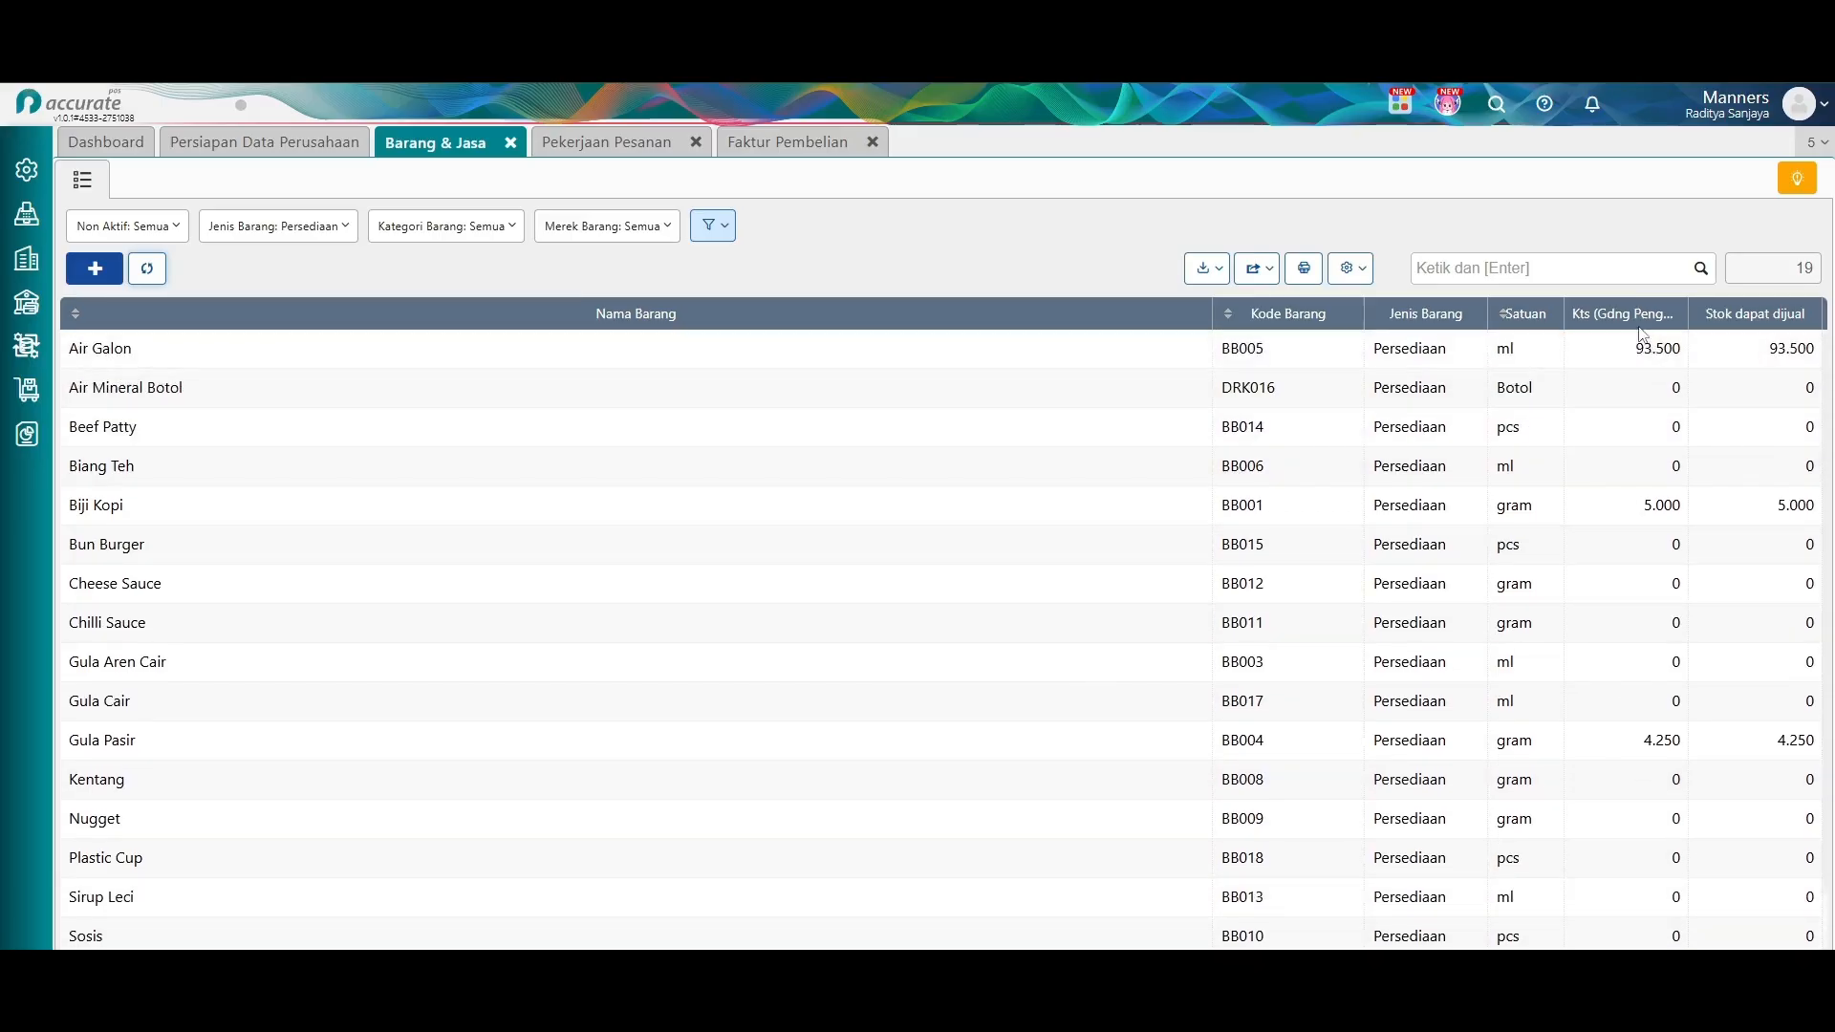
scroll(1545, 382, down, 2)
scroll(1462, 525, up, 2)
Display the Kartu Stok Persediaan report from Gudang Dan Persediaan for Air Galon.
click(38, 449)
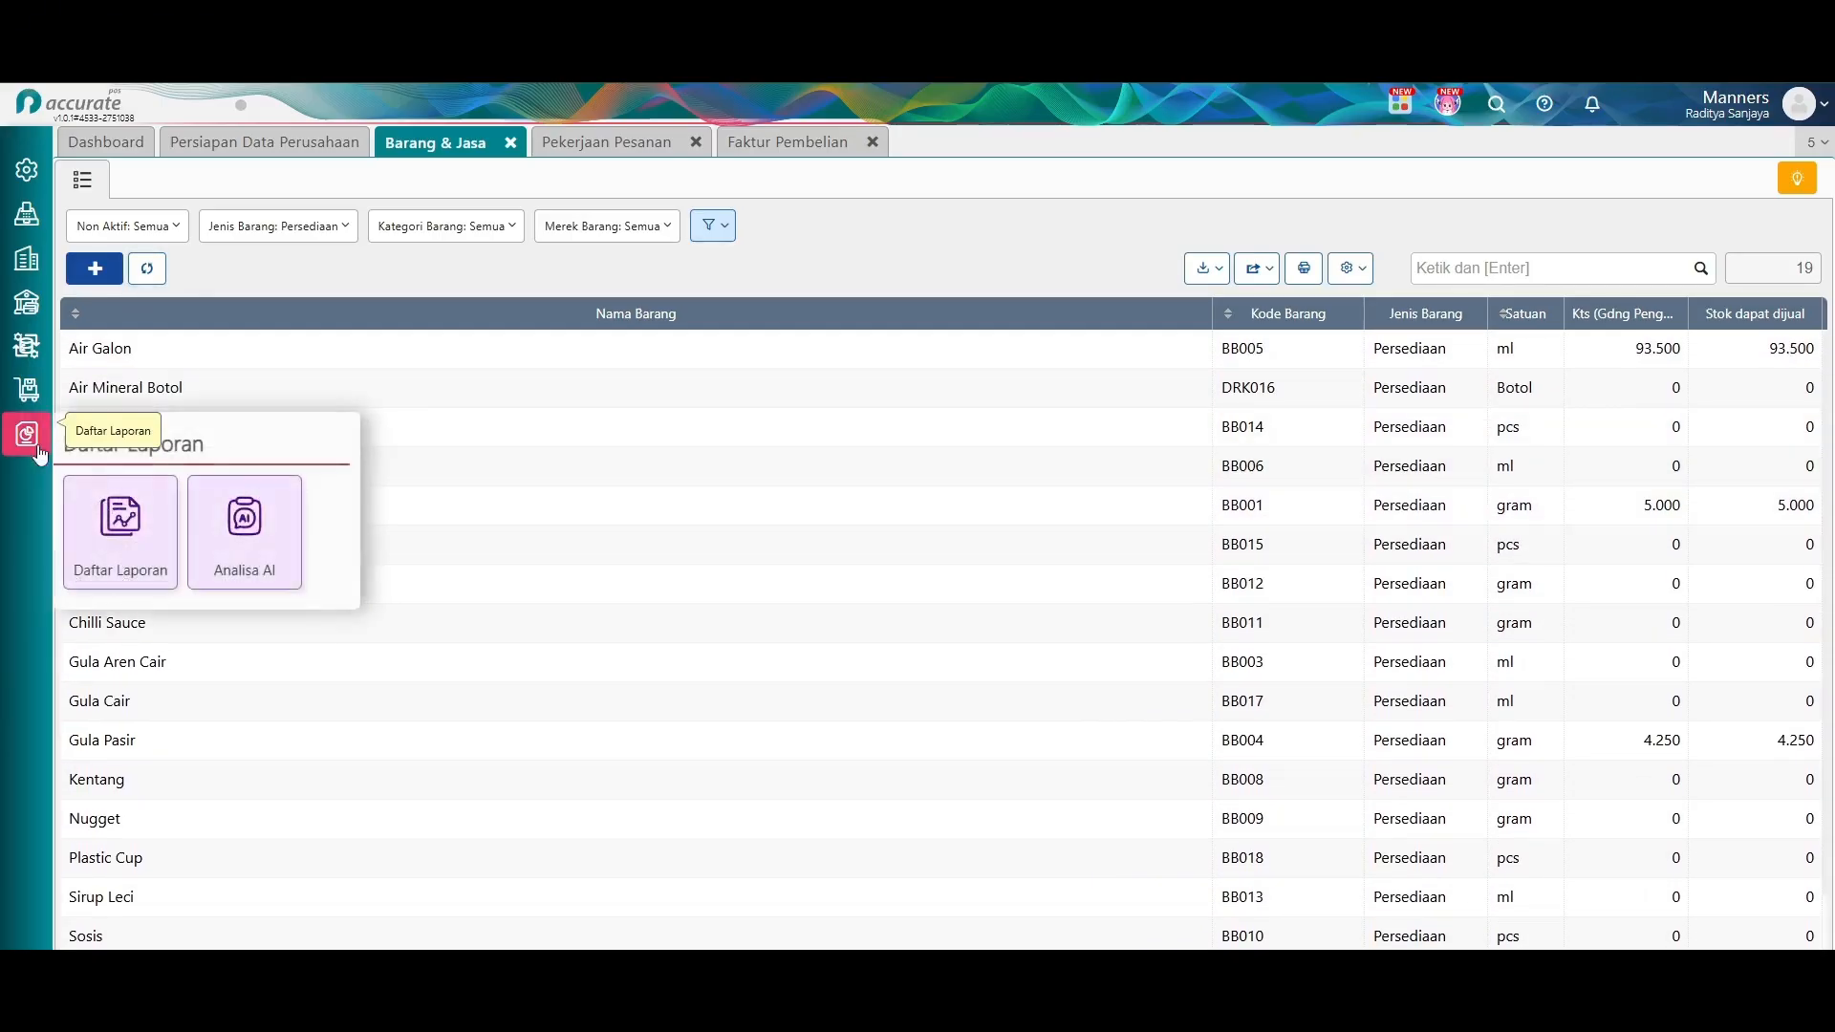
click(118, 512)
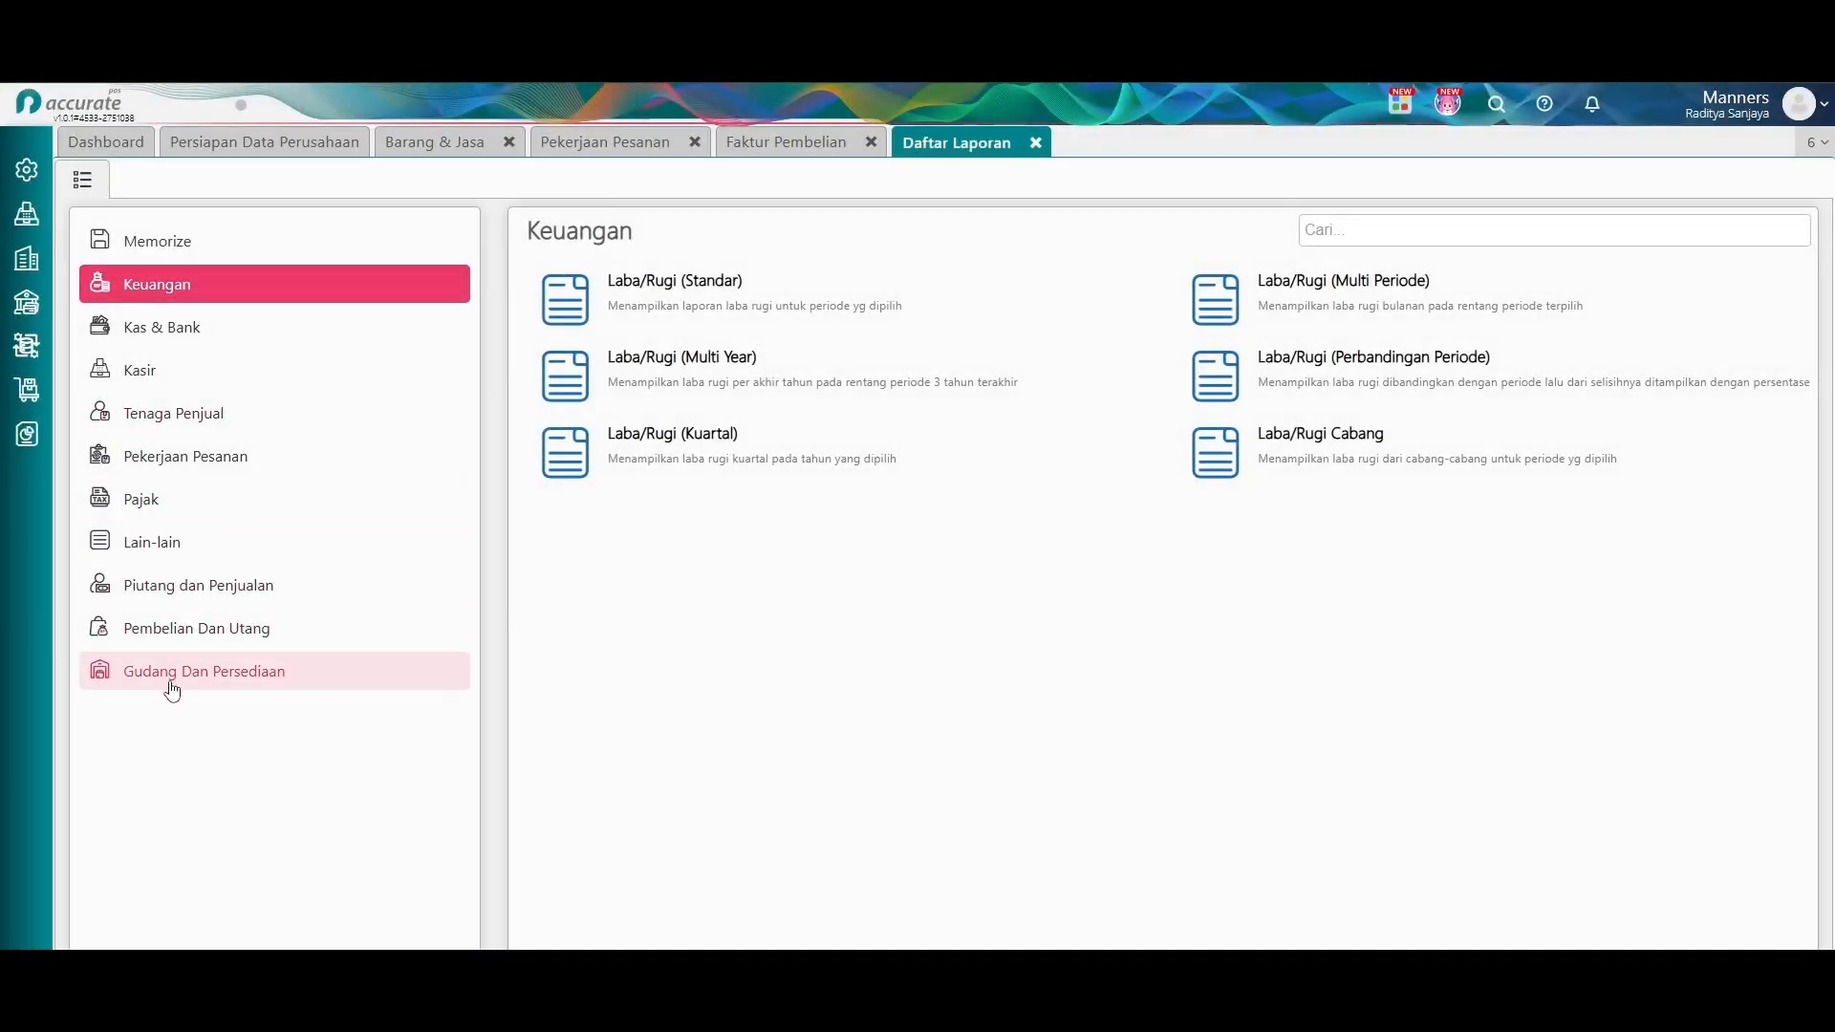
click(170, 683)
click(1282, 375)
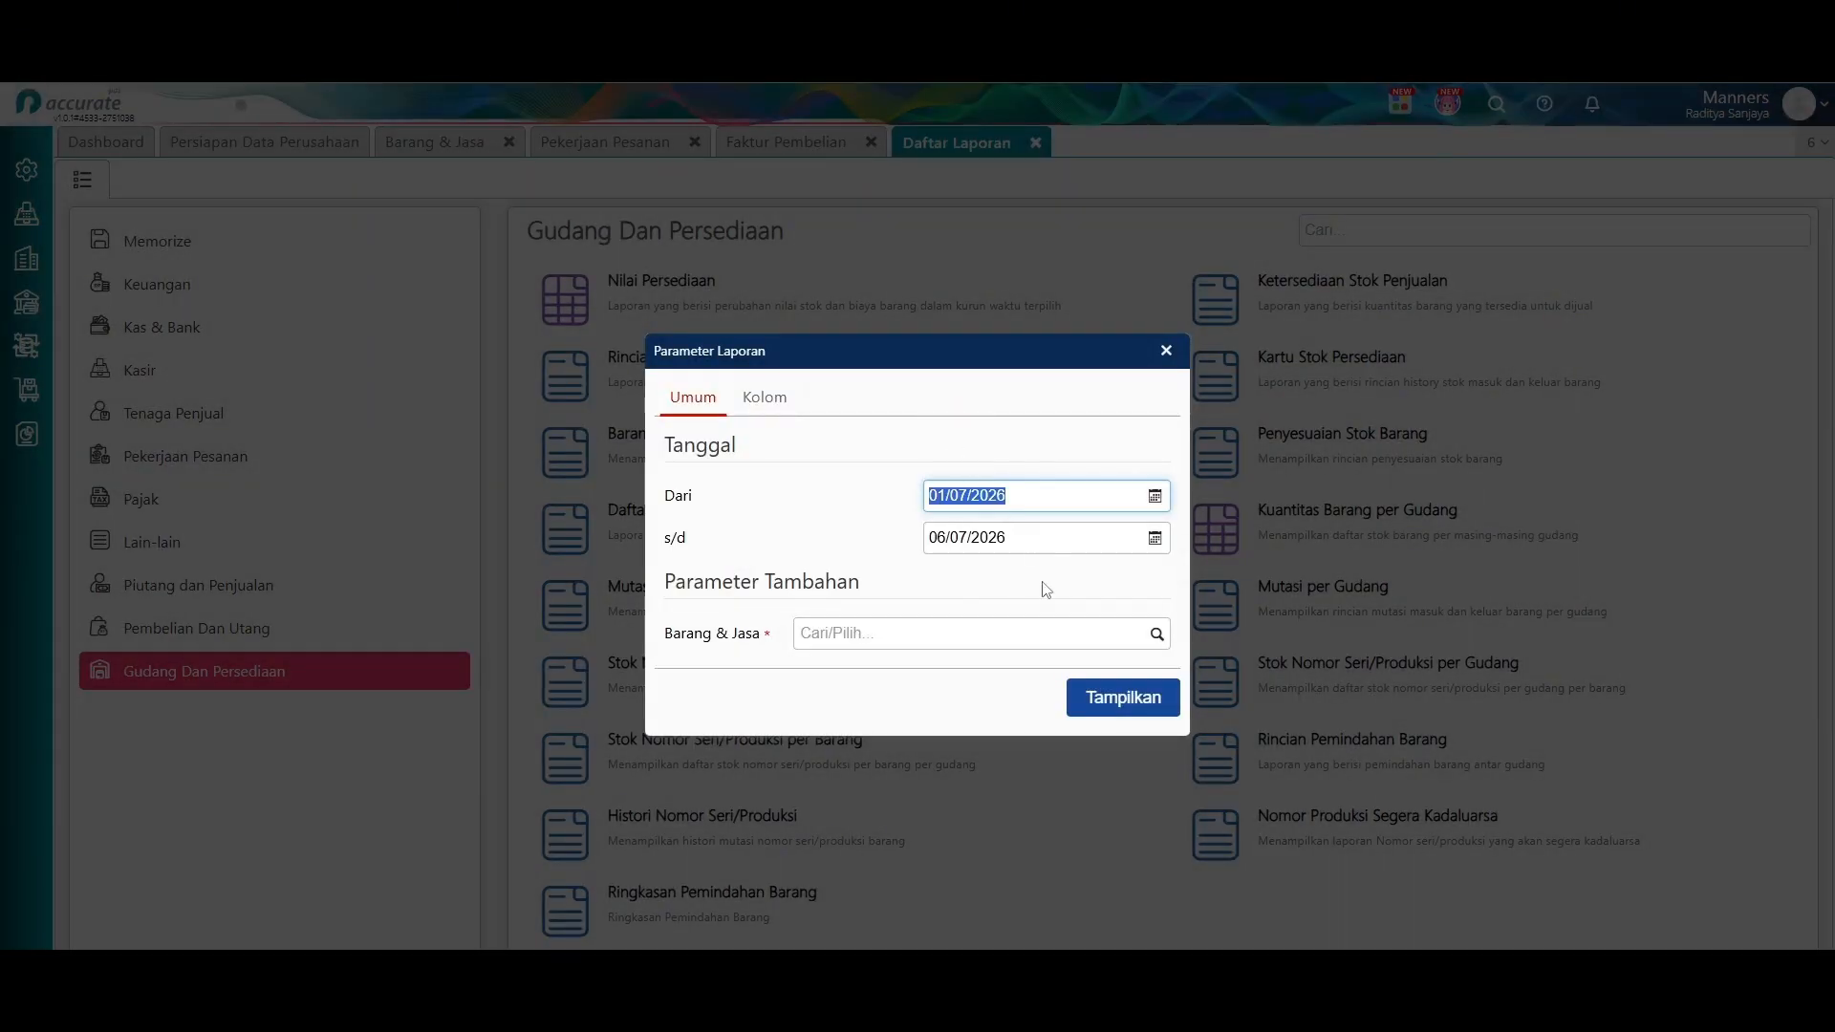
click(1155, 638)
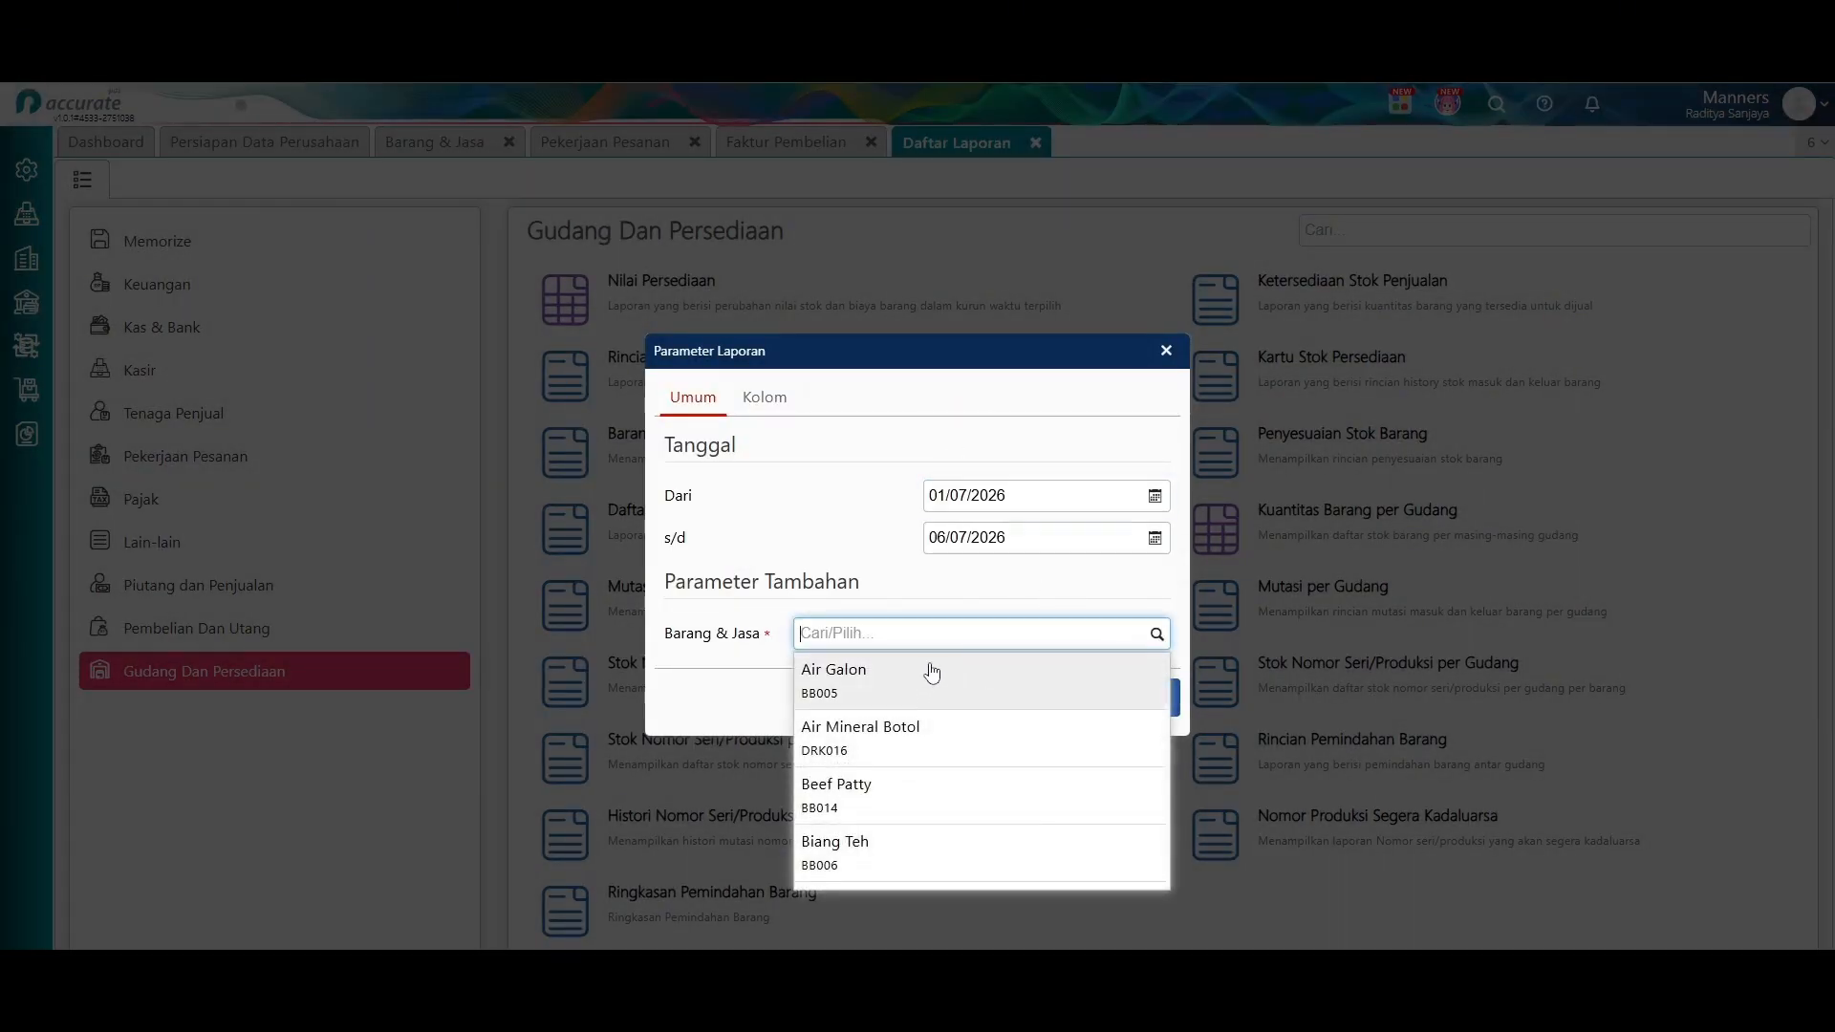
scroll(975, 715, down, 5)
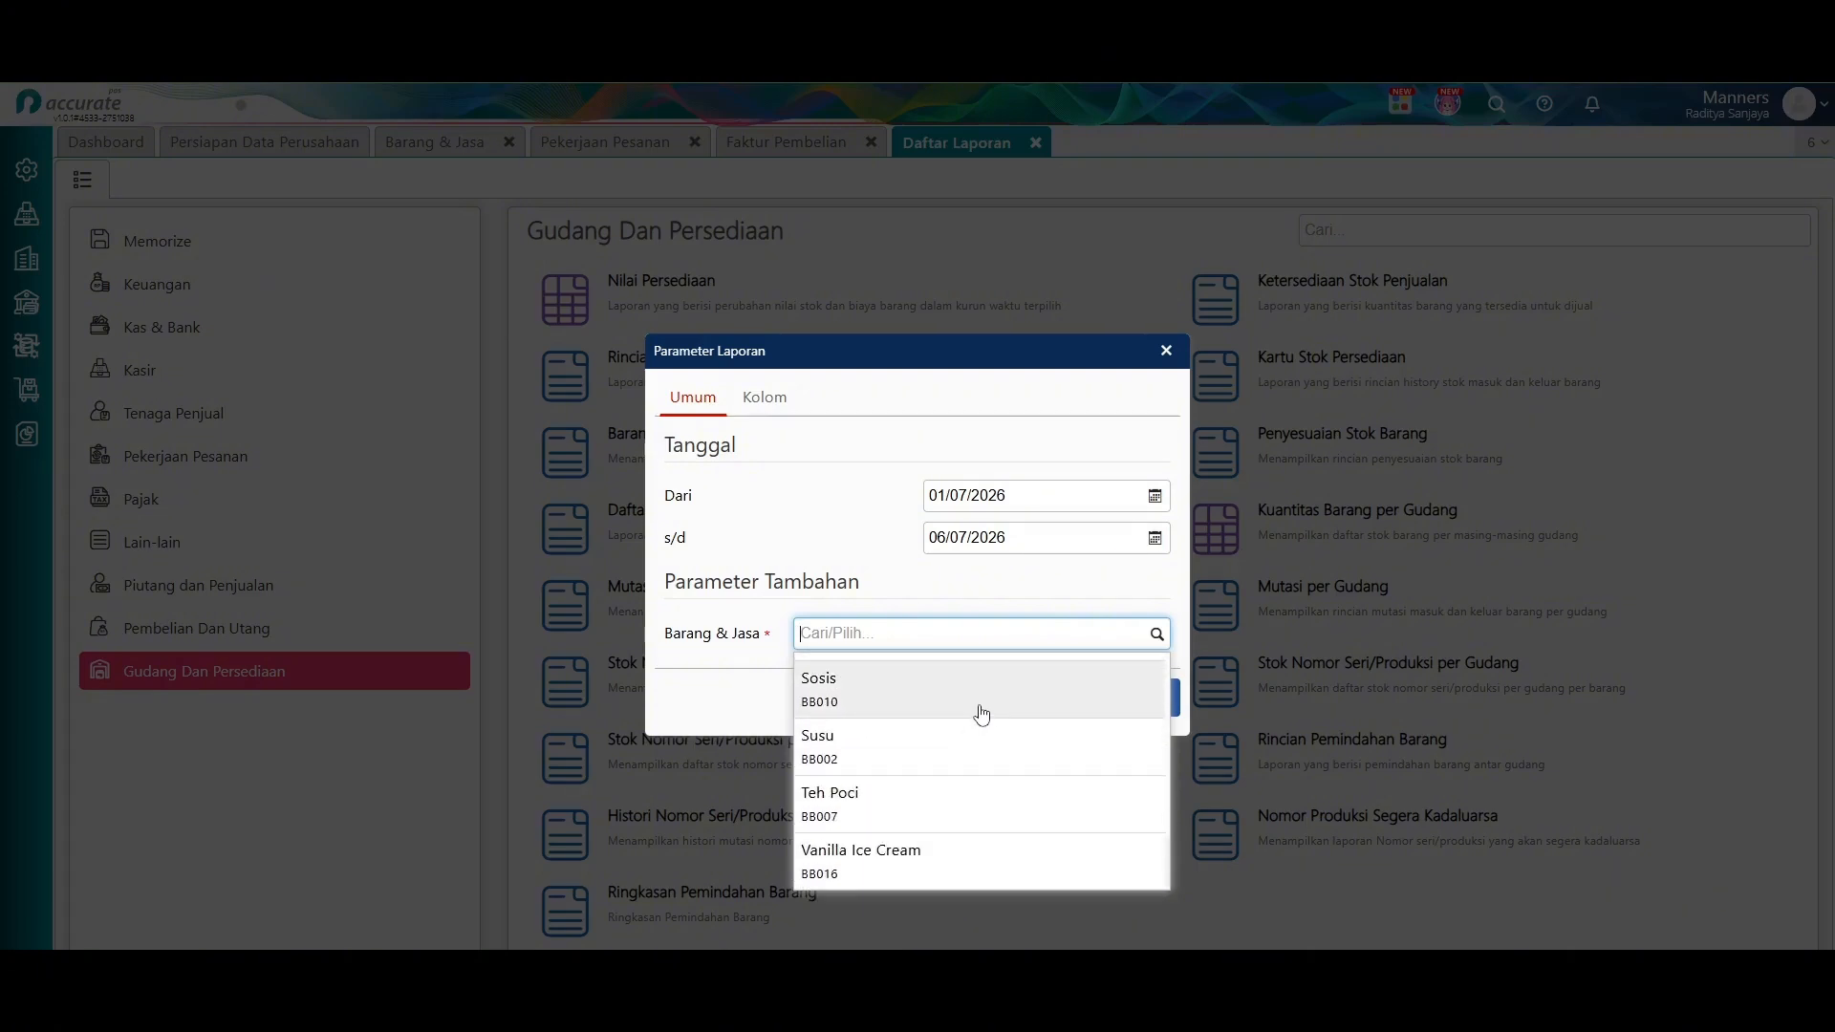
scroll(977, 707, up, 4)
scroll(977, 707, up, 1)
click(956, 686)
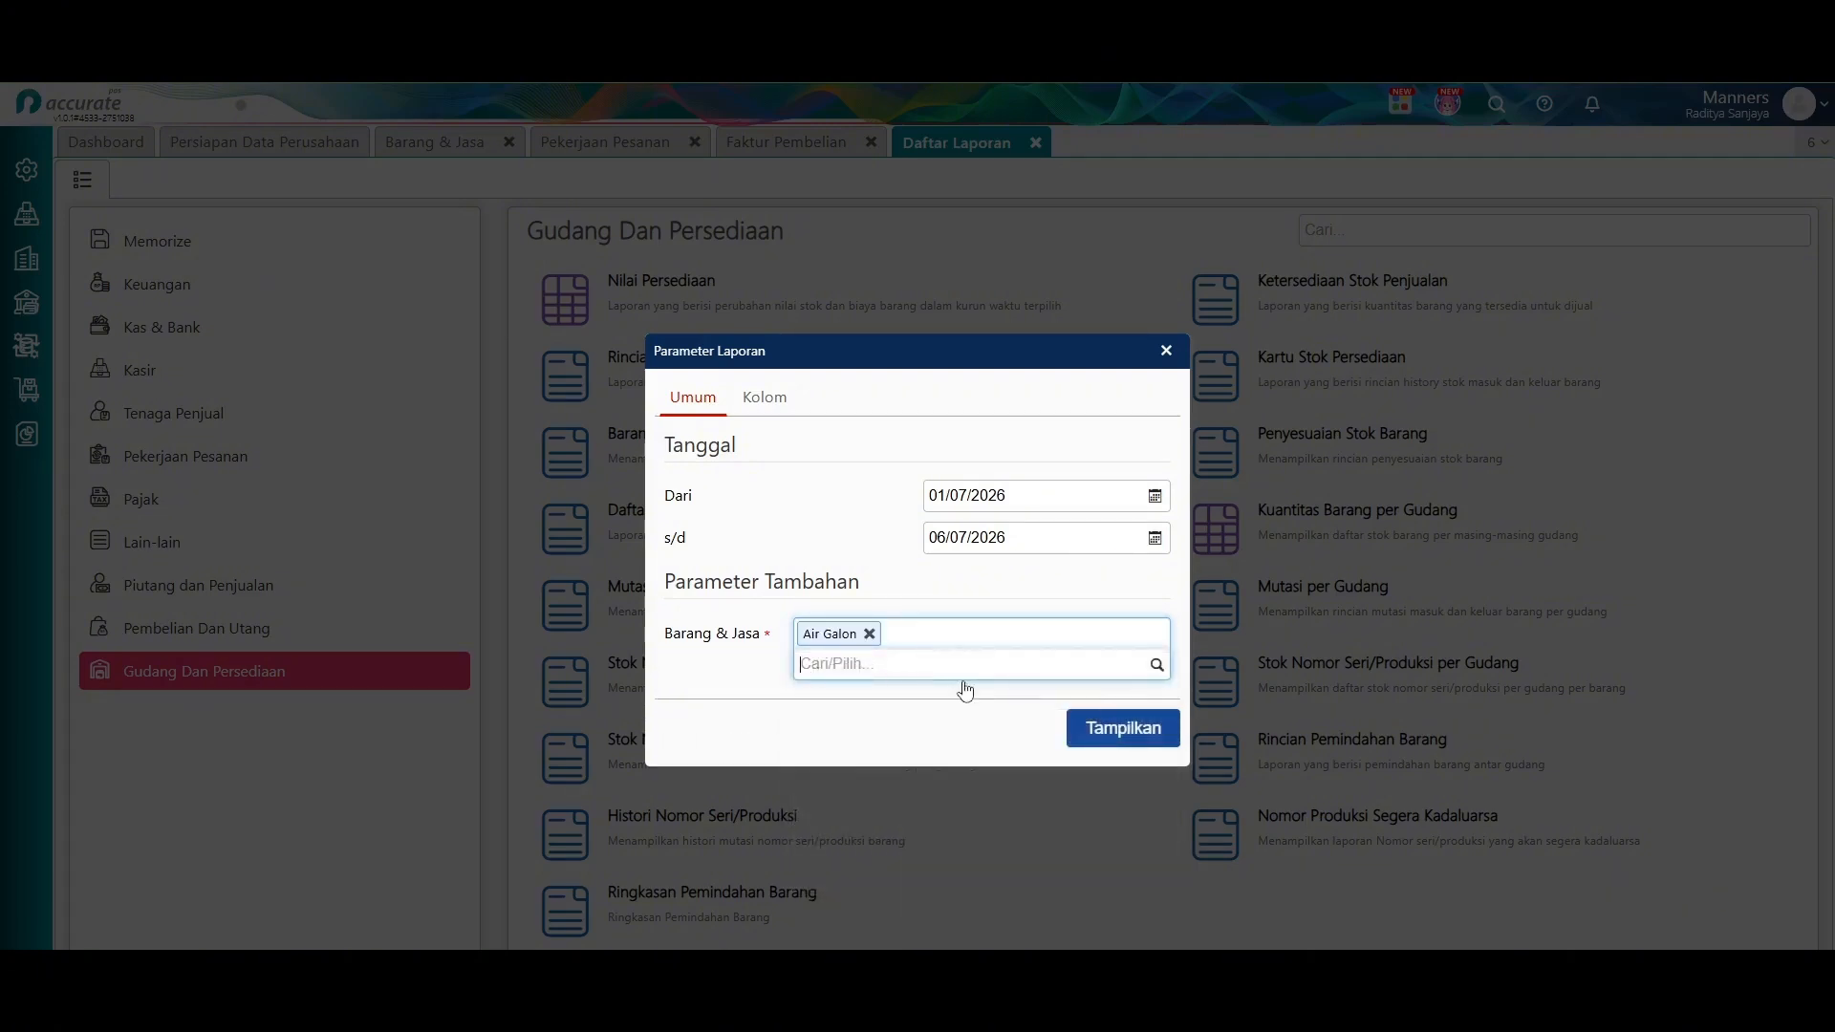
click(1077, 729)
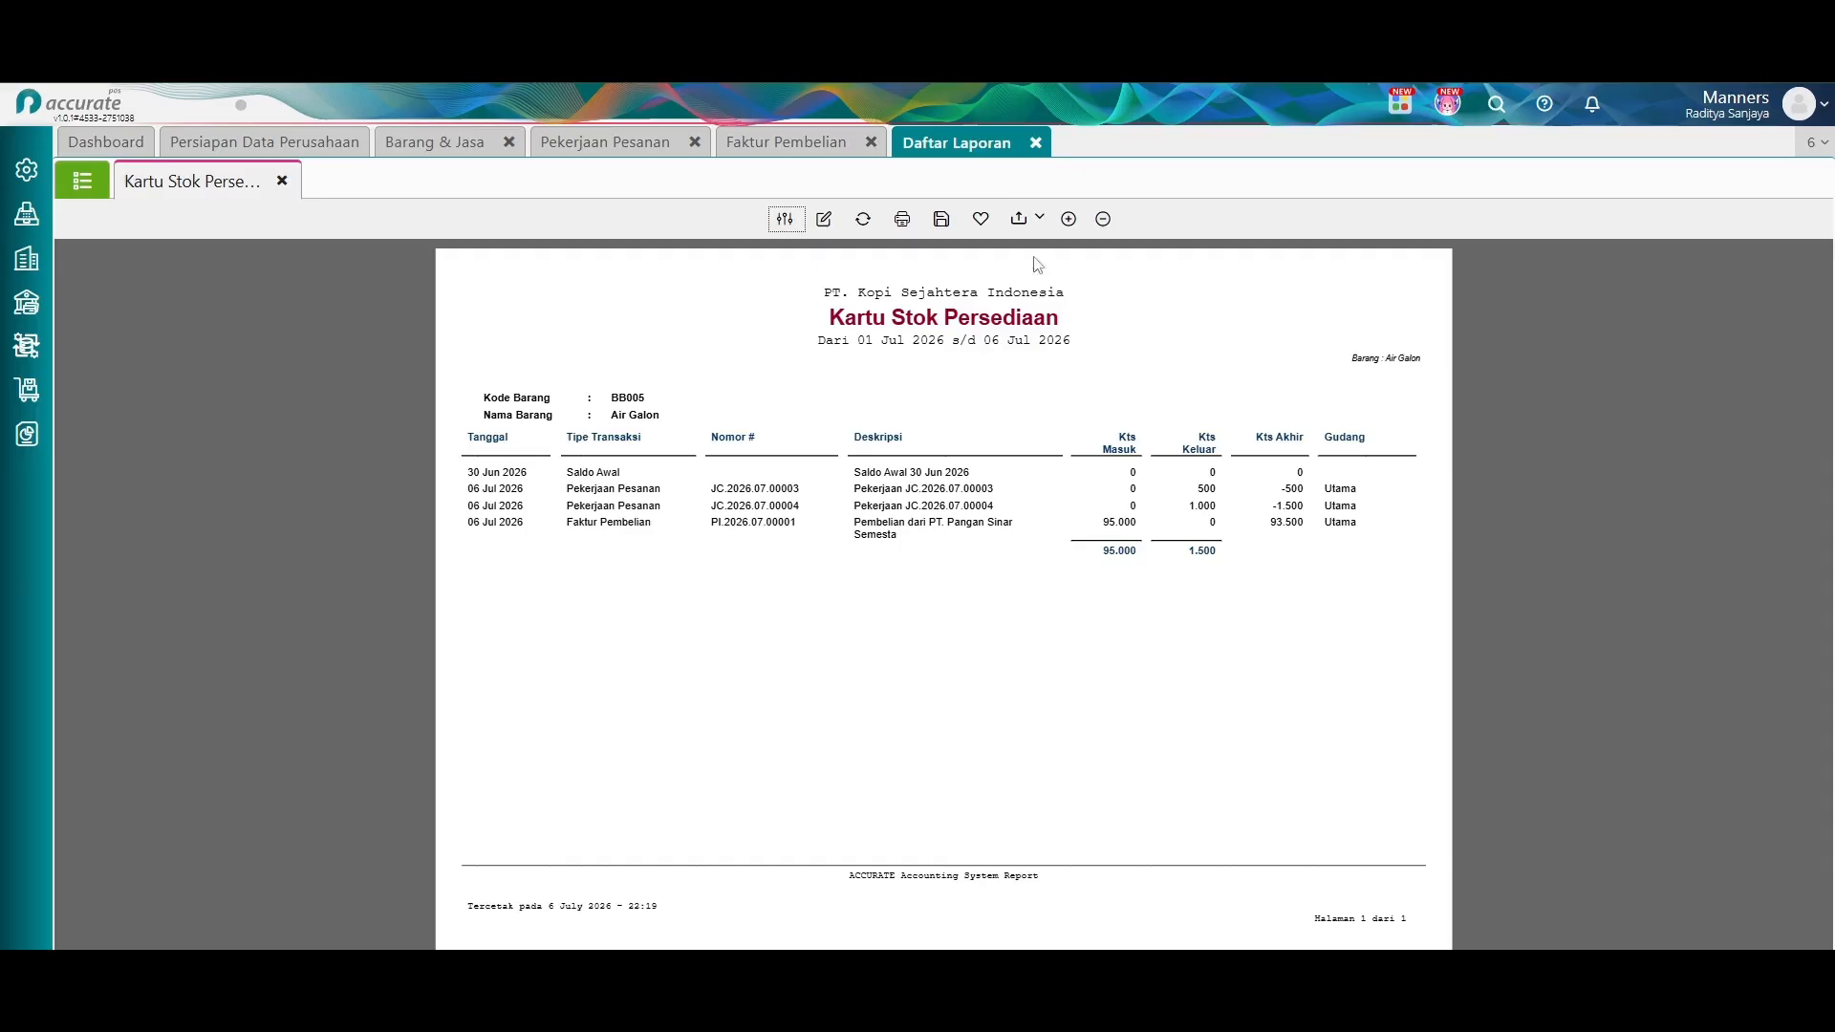
Close the report list and start a new Penyelesaian Pesanan.
click(1036, 144)
click(631, 153)
click(784, 151)
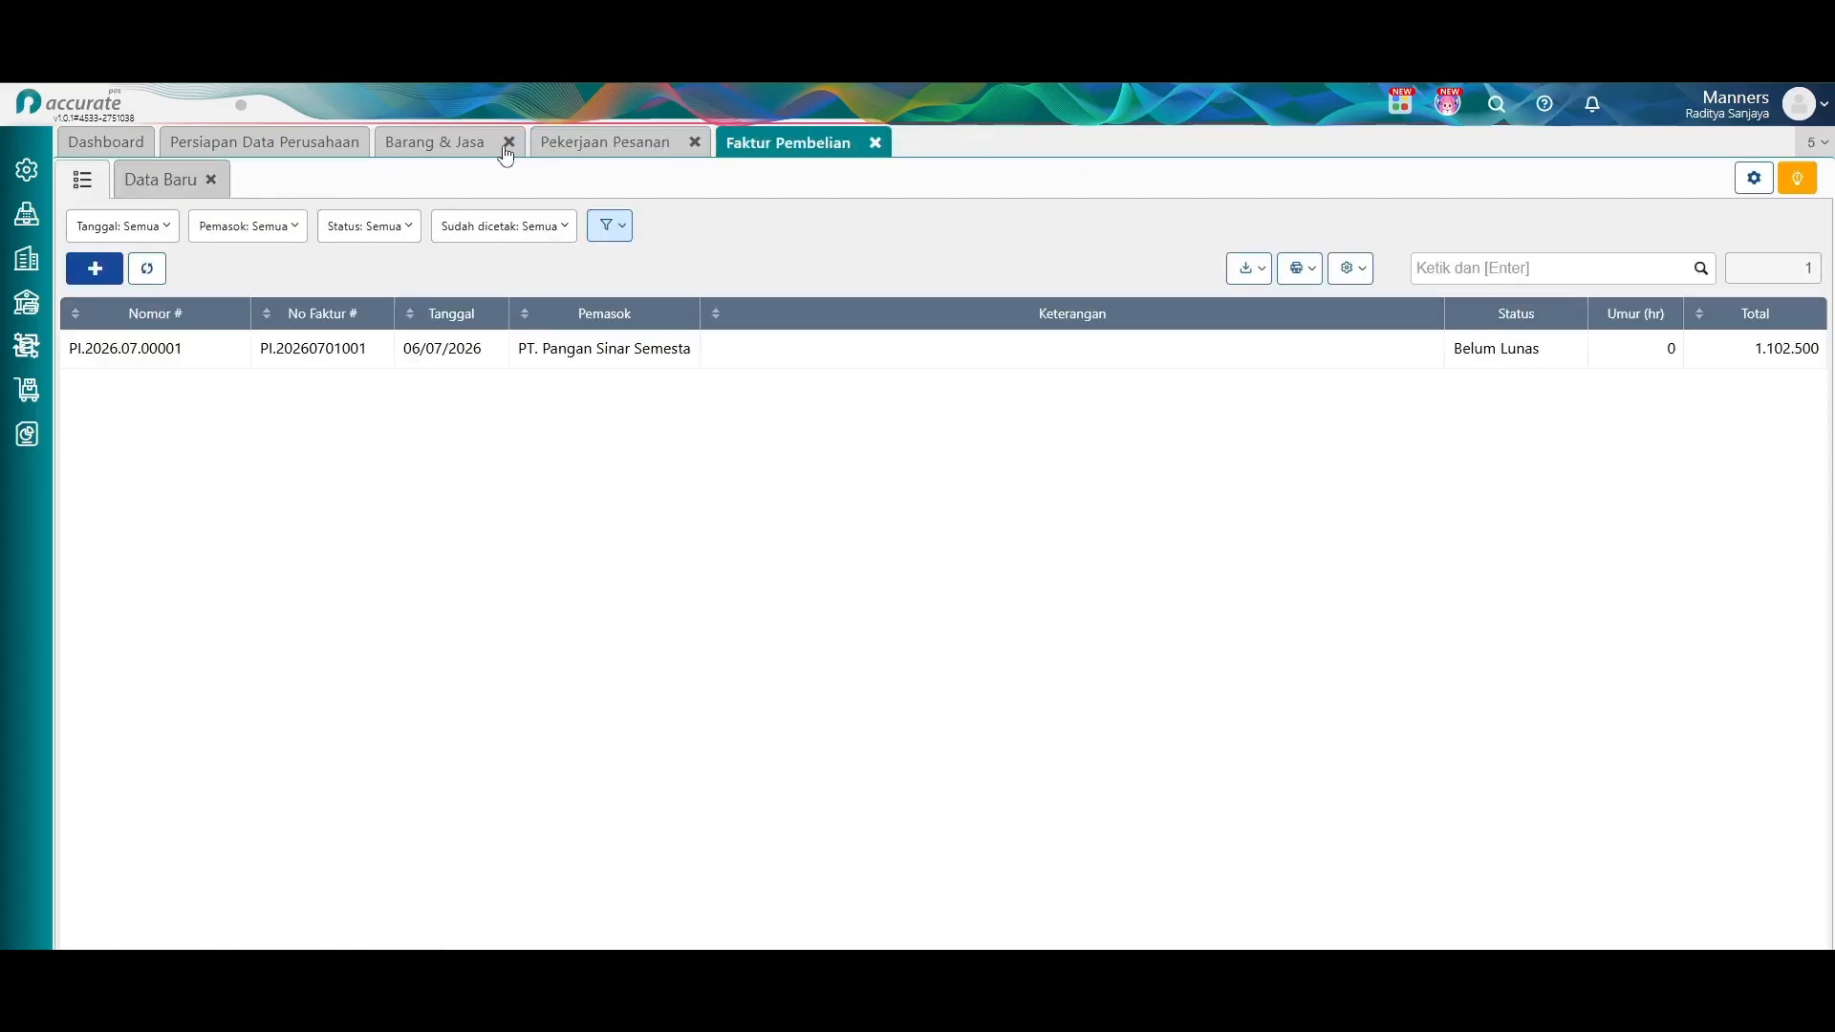
click(430, 151)
click(29, 390)
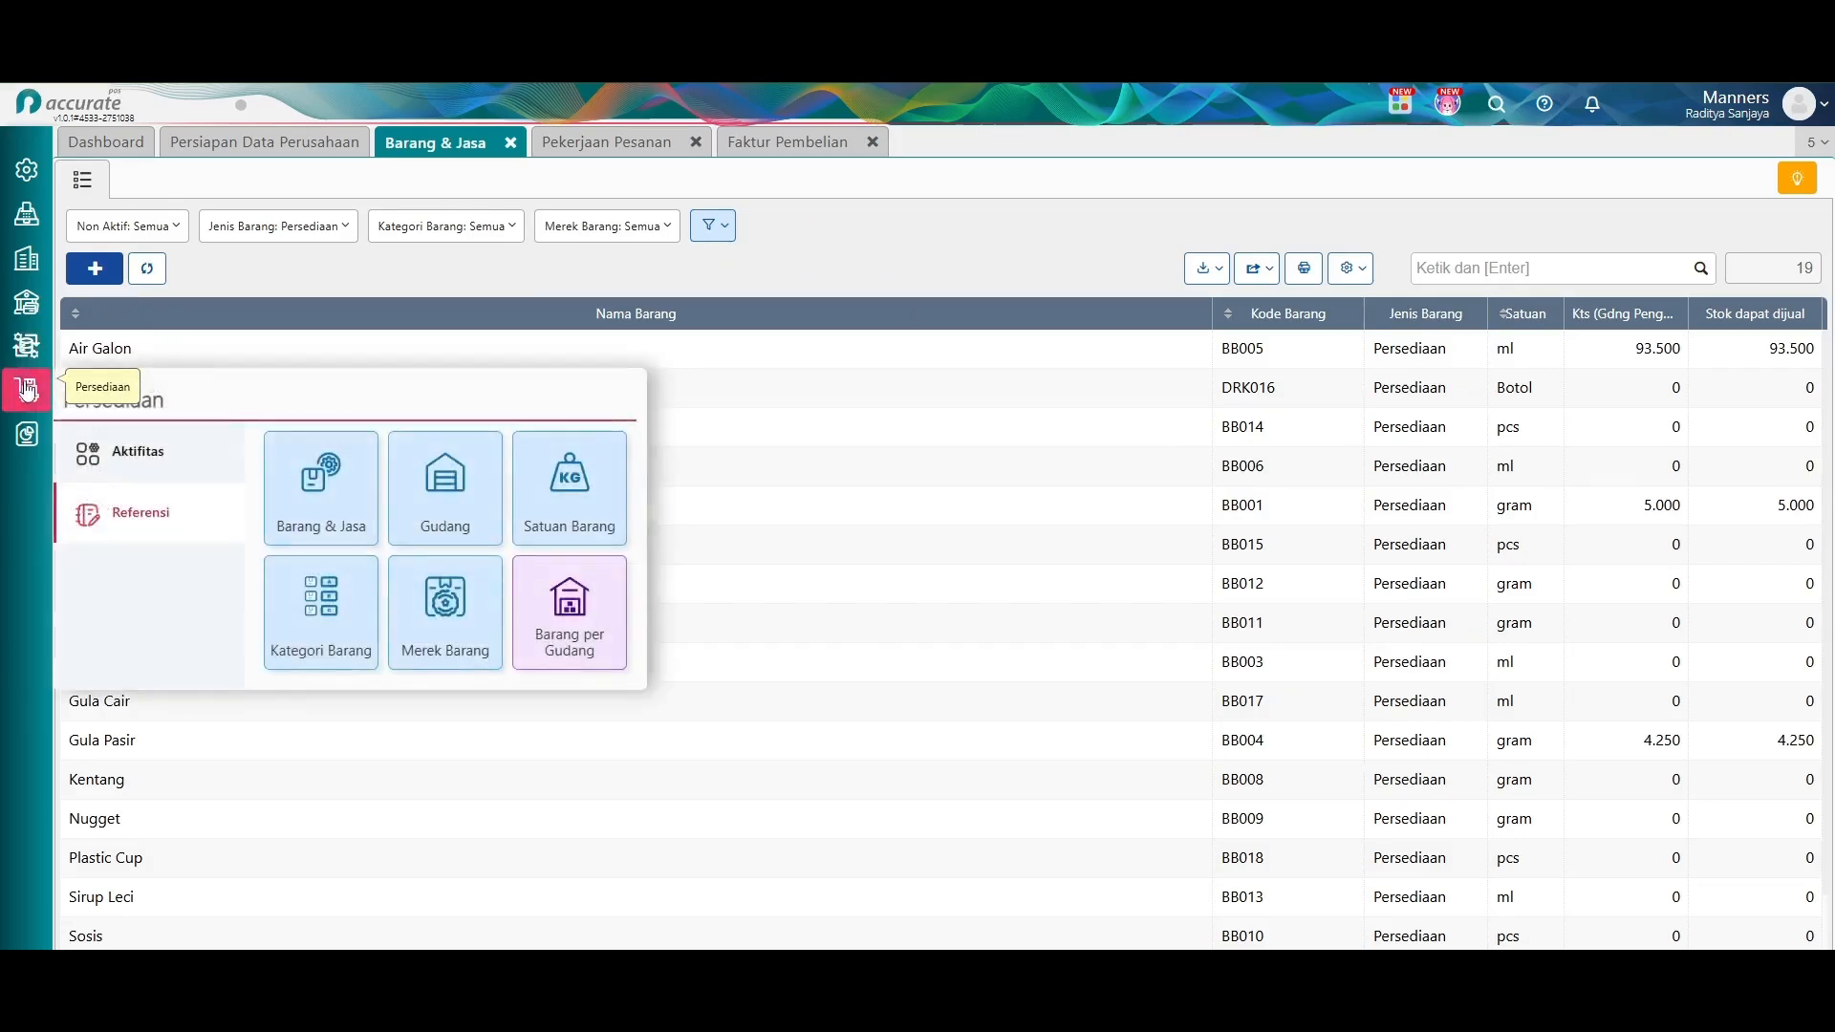
click(113, 451)
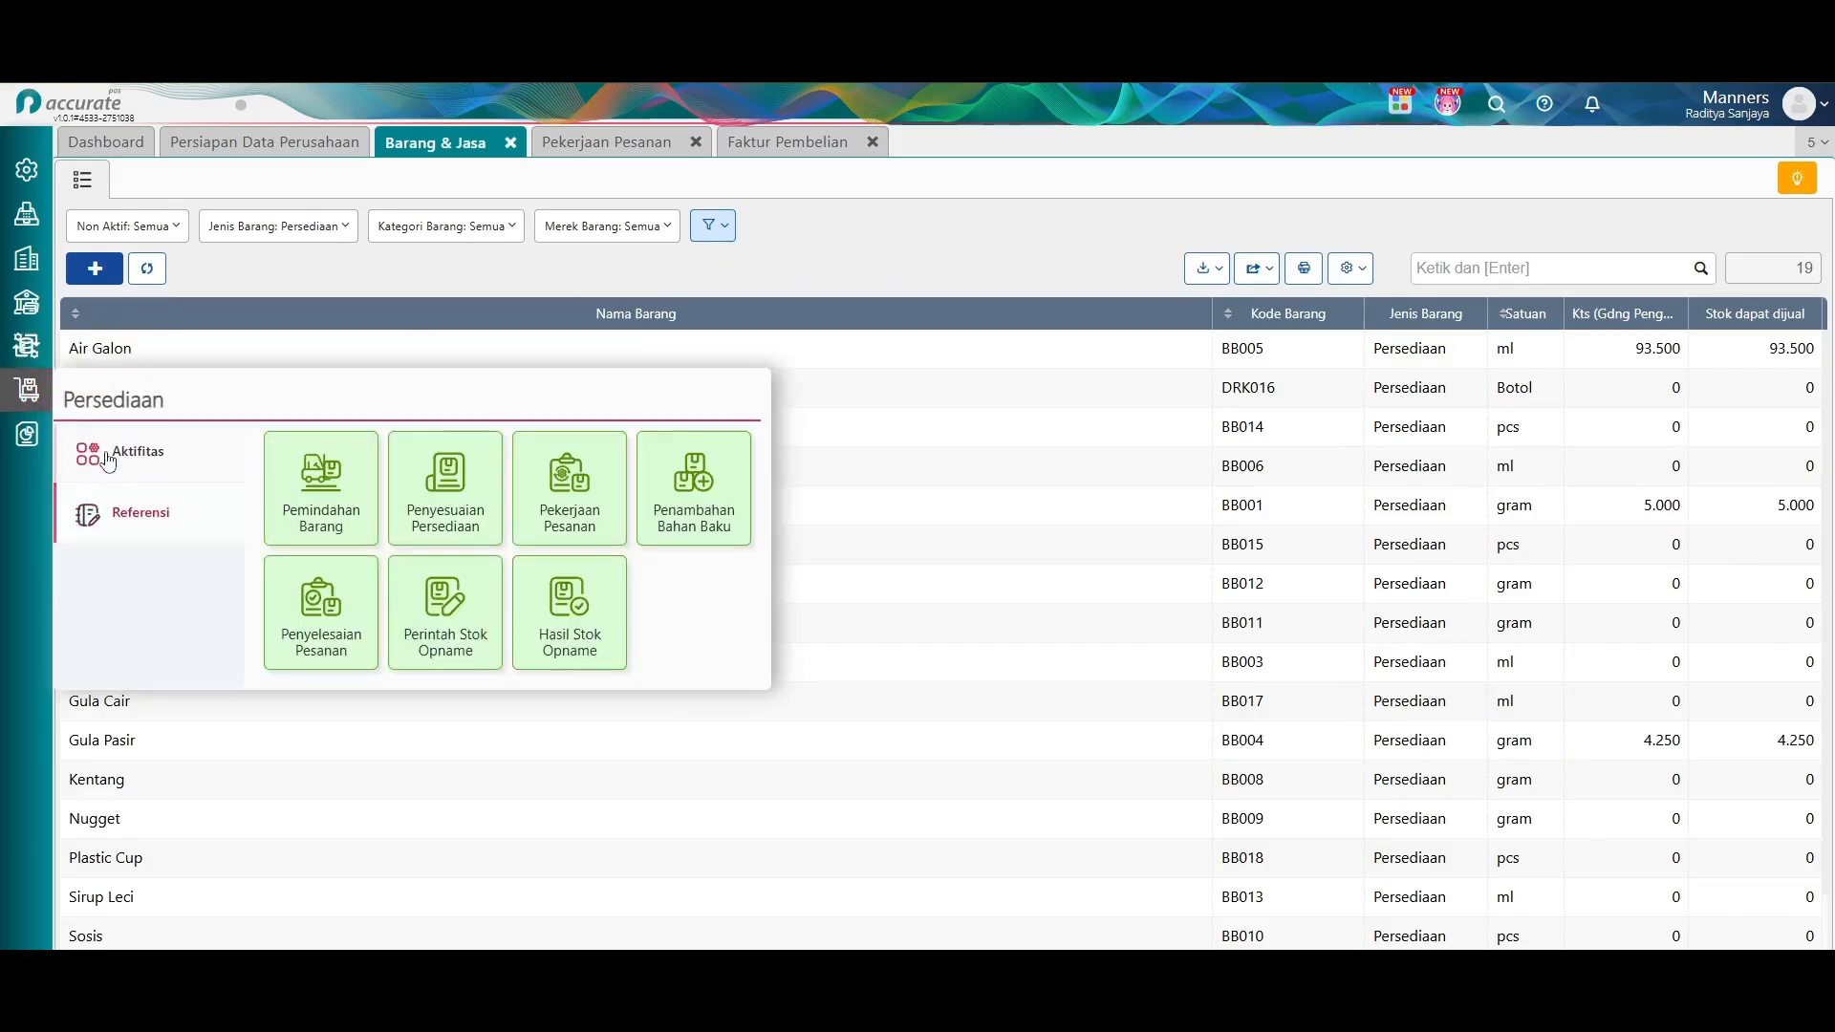
click(357, 600)
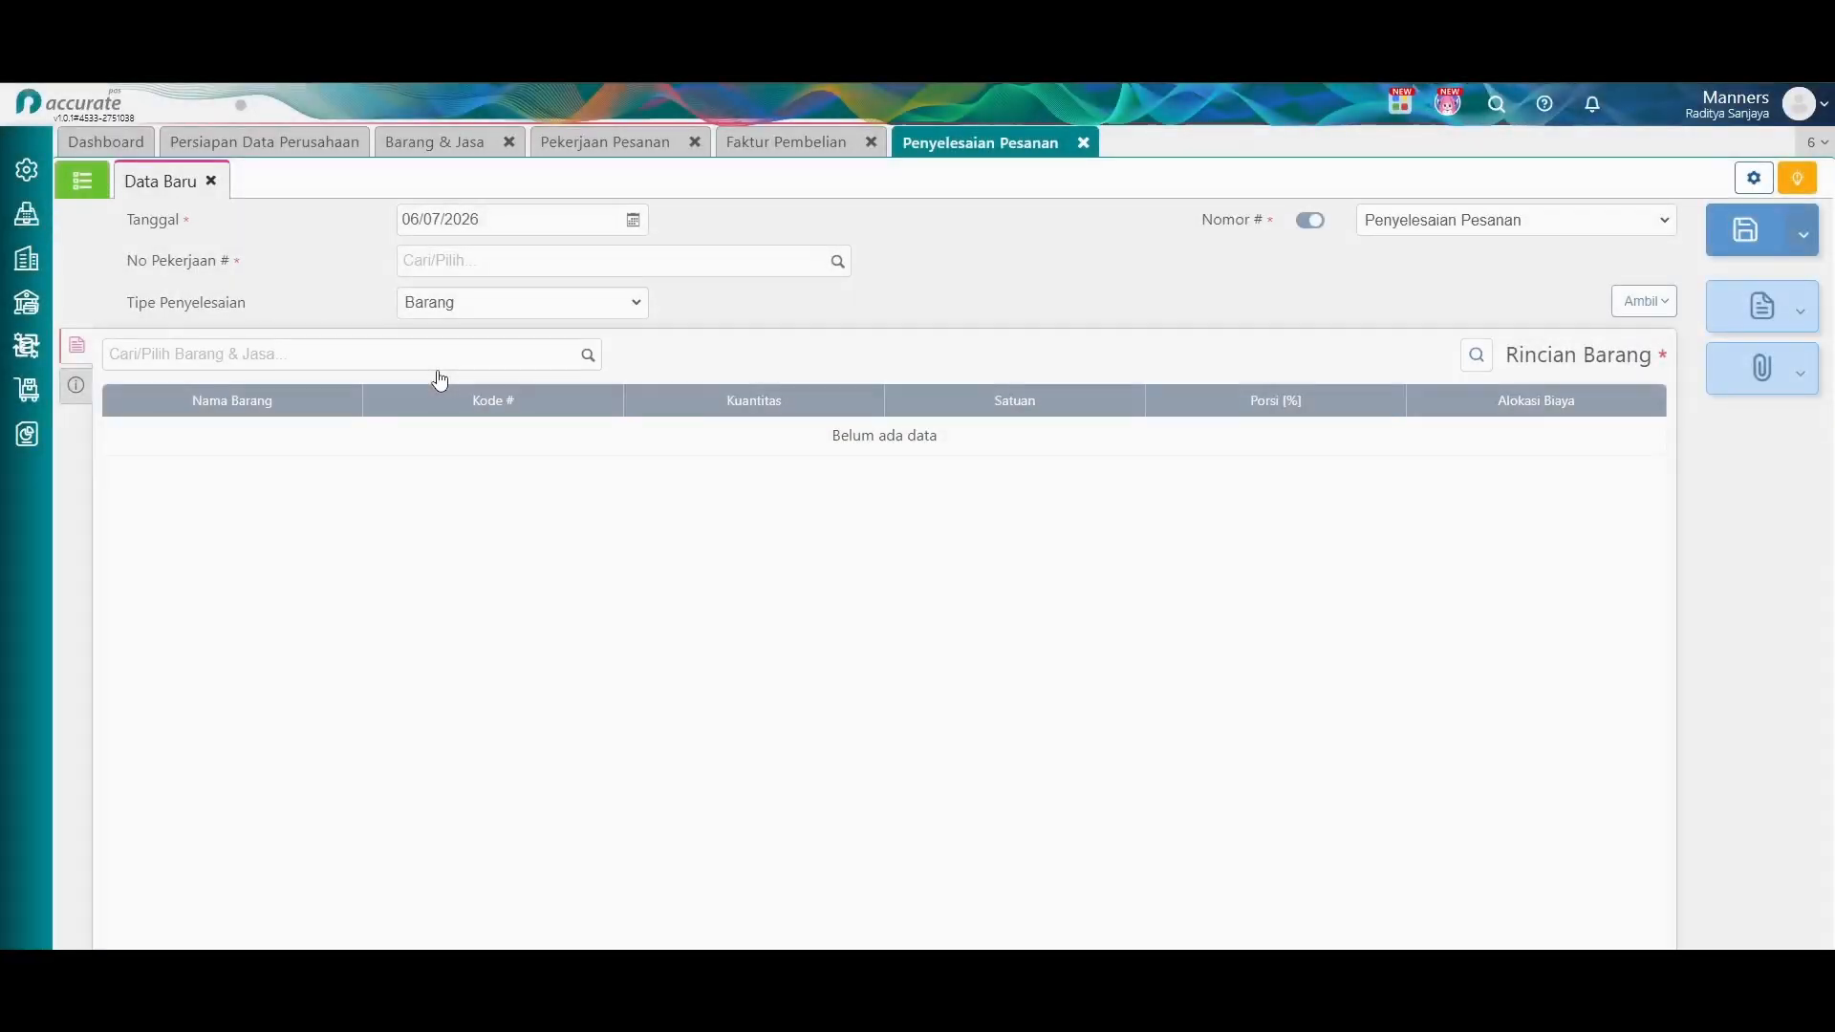
click(845, 268)
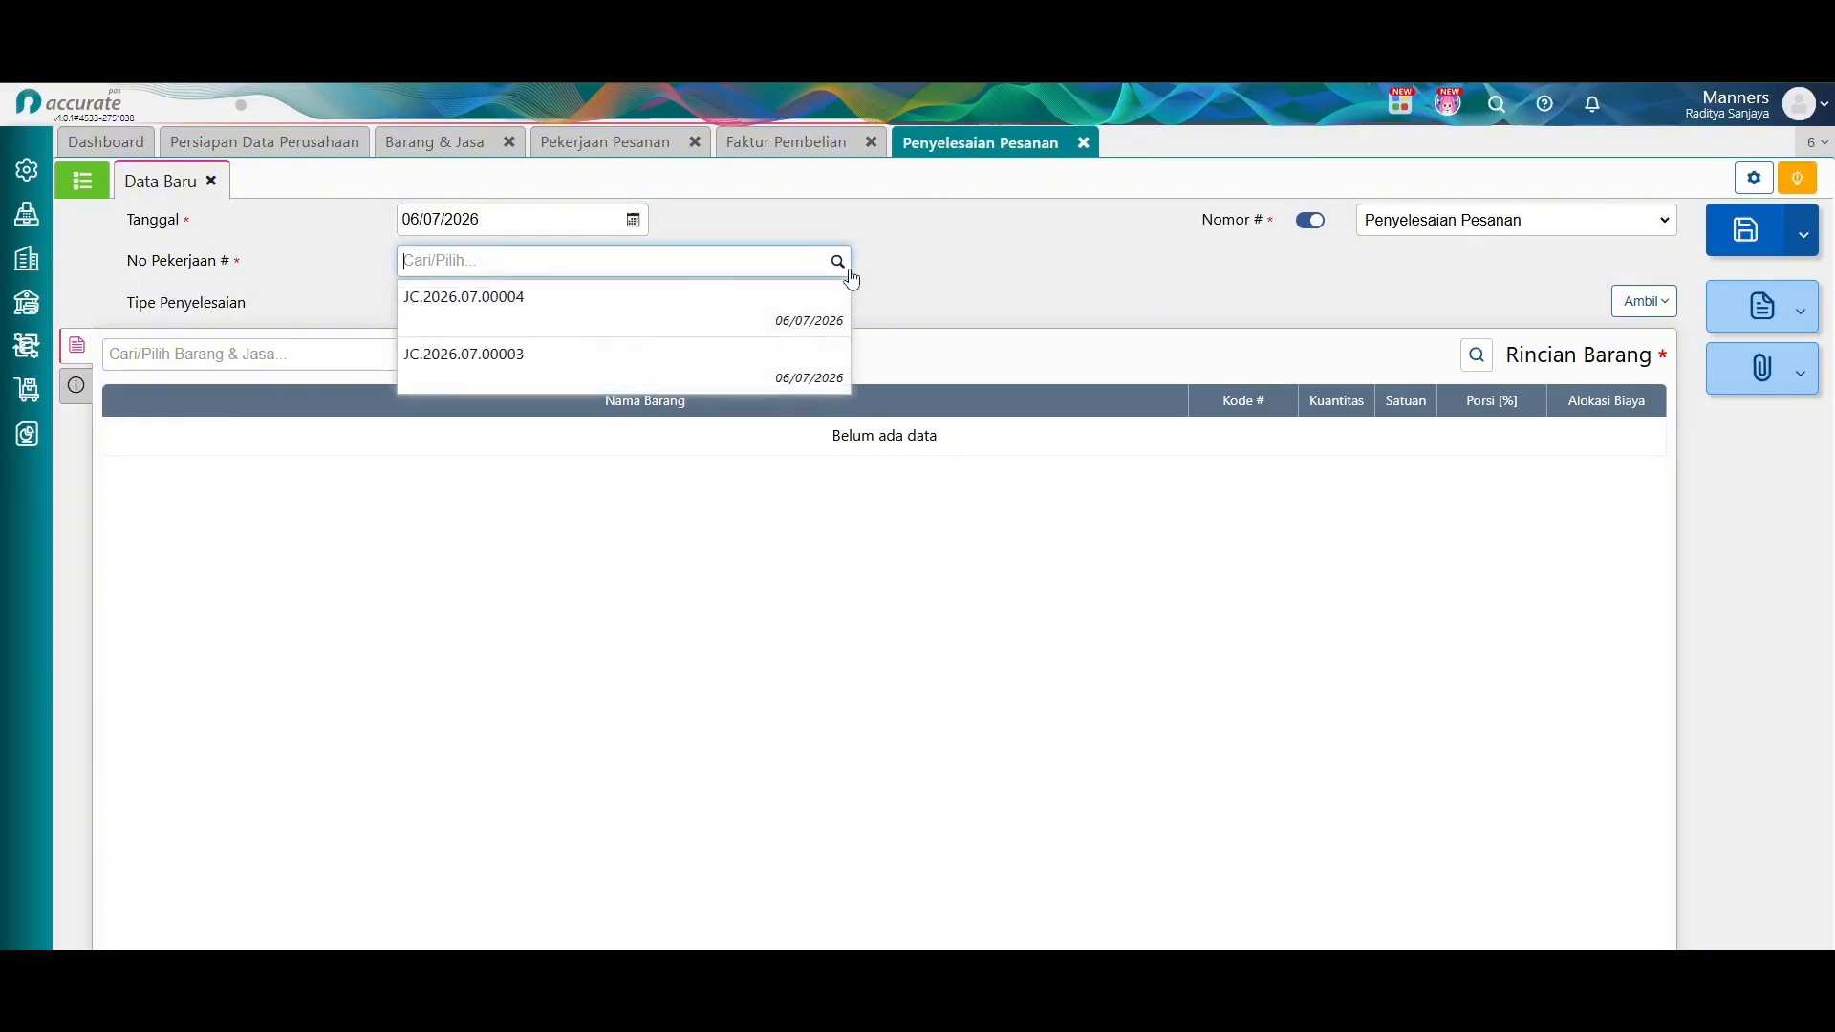
click(576, 315)
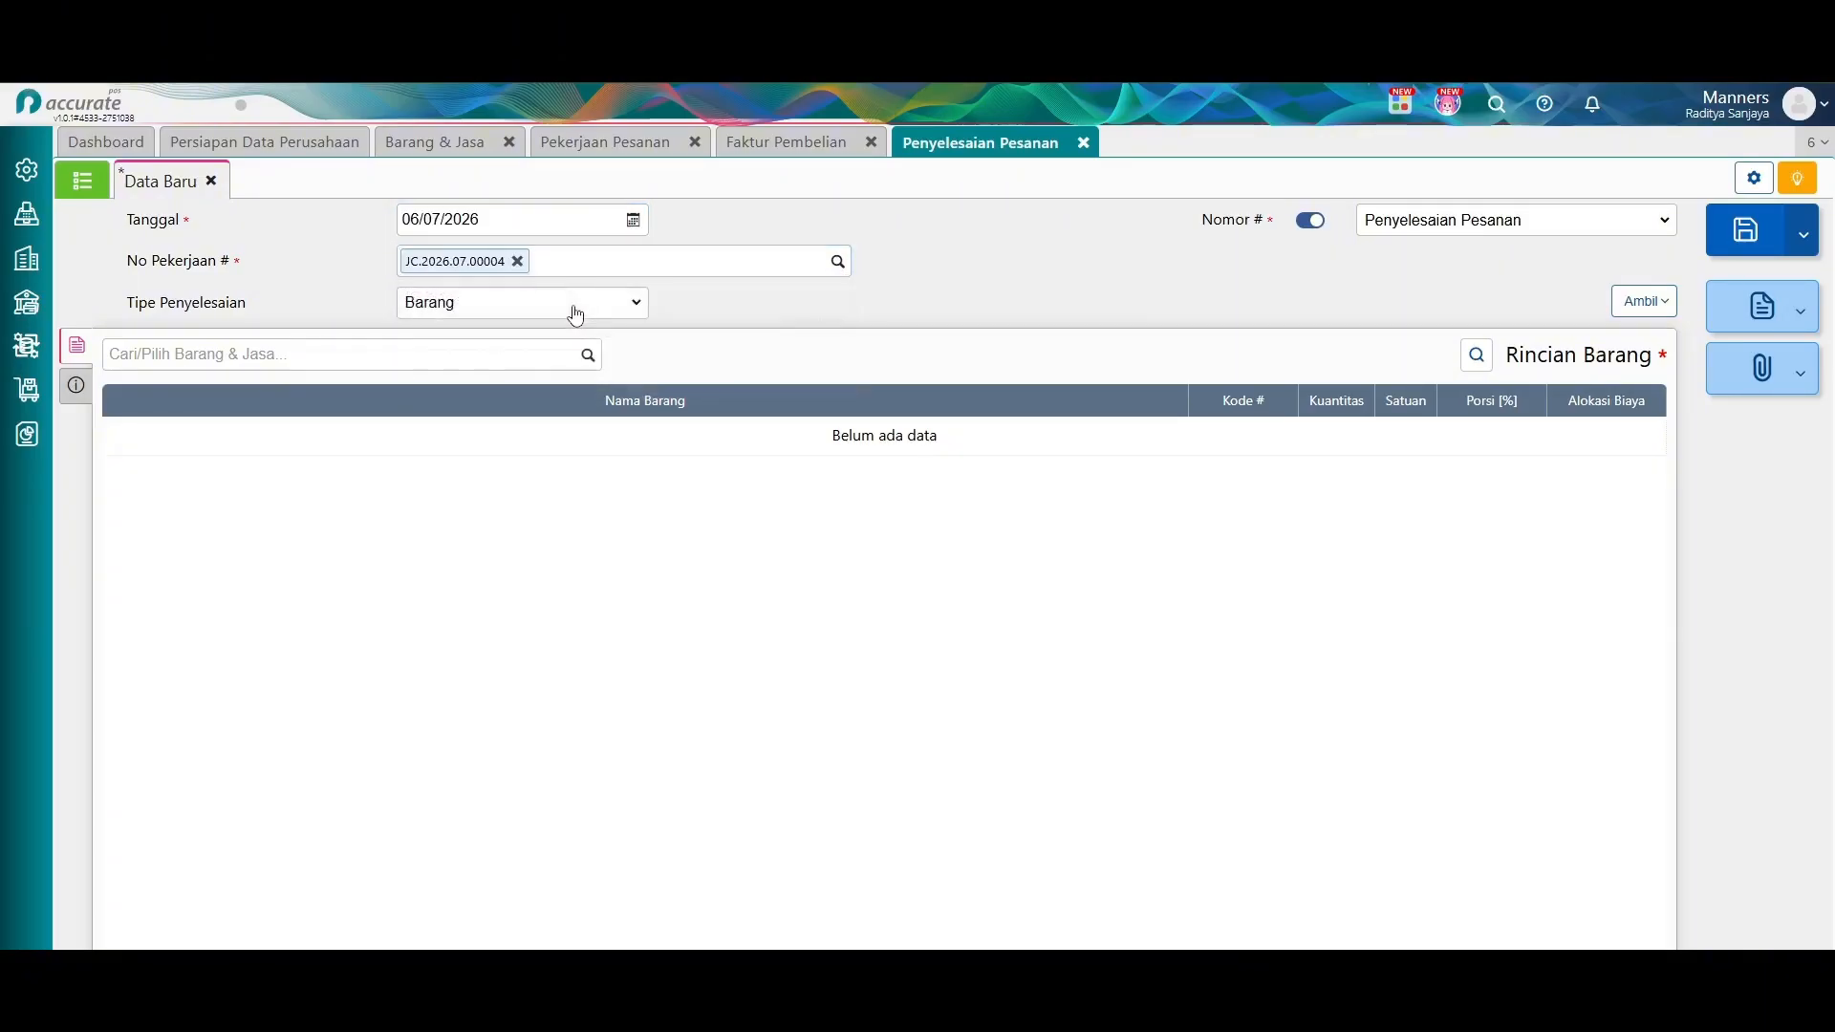
click(518, 263)
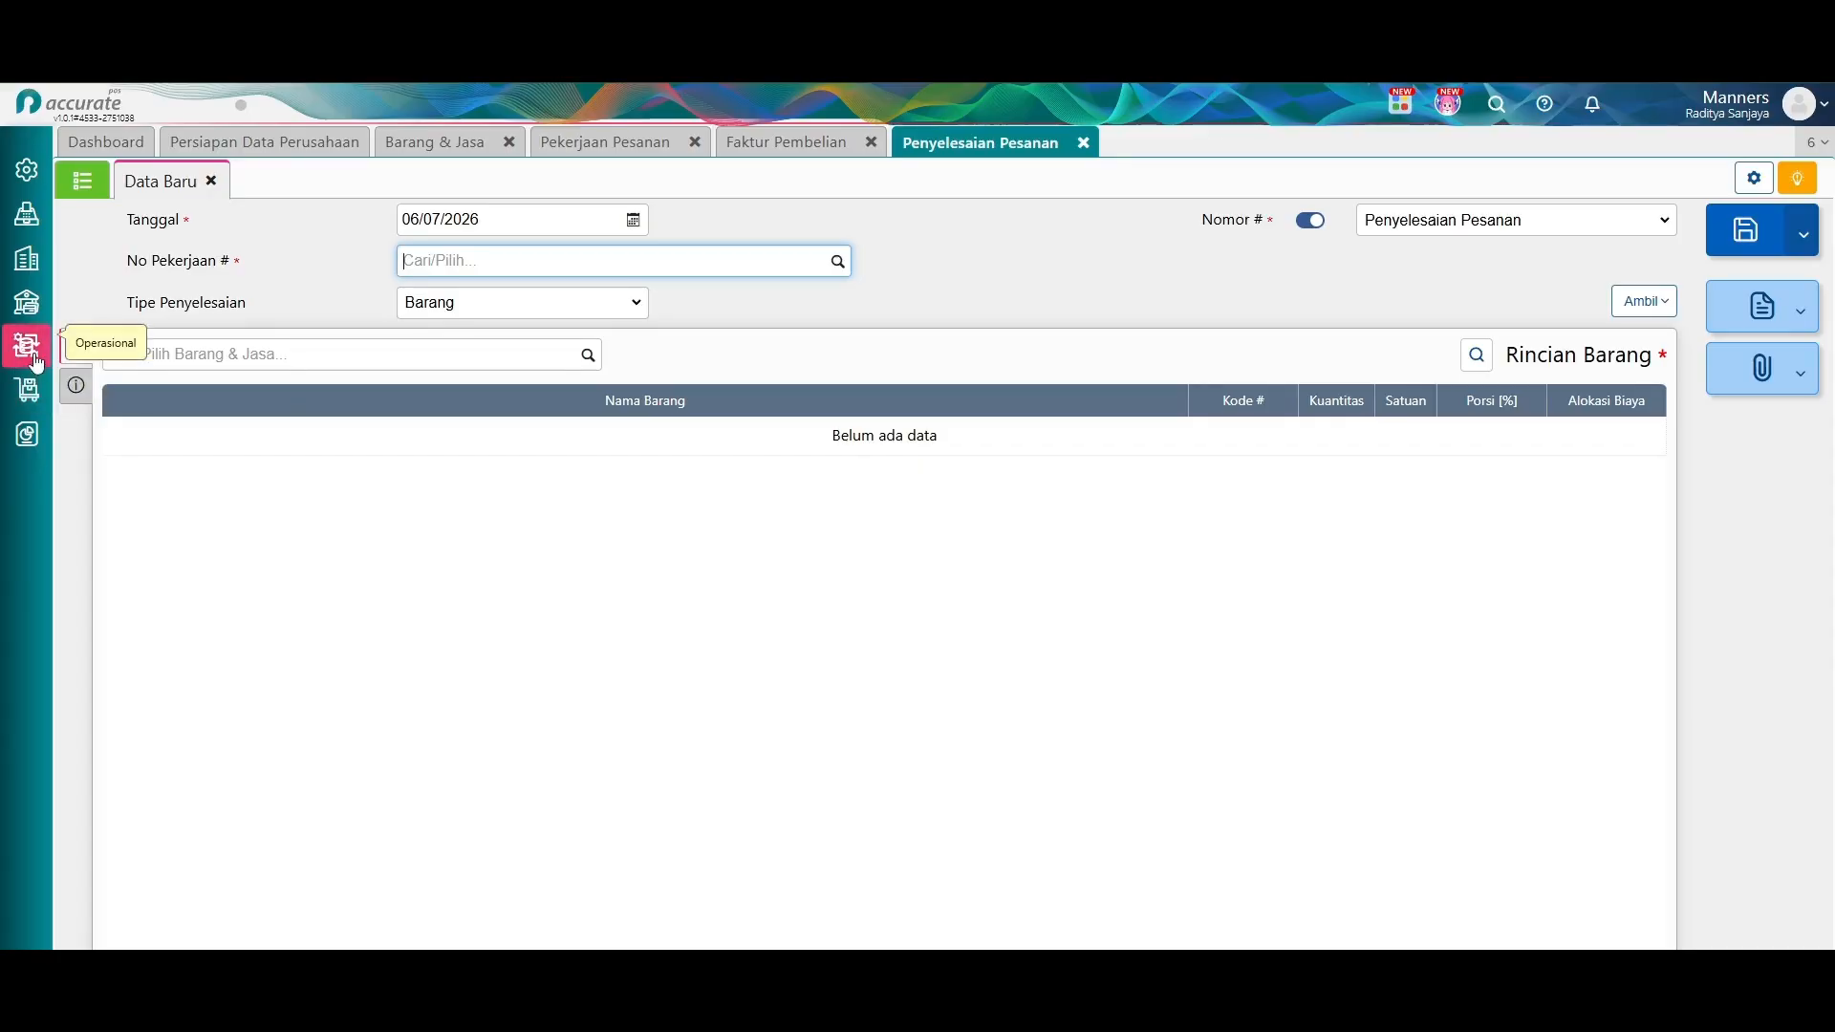
Open Pekerjaan Pesanan JC.2026.07.00003 to check which raw materials it uses.
click(27, 389)
click(577, 507)
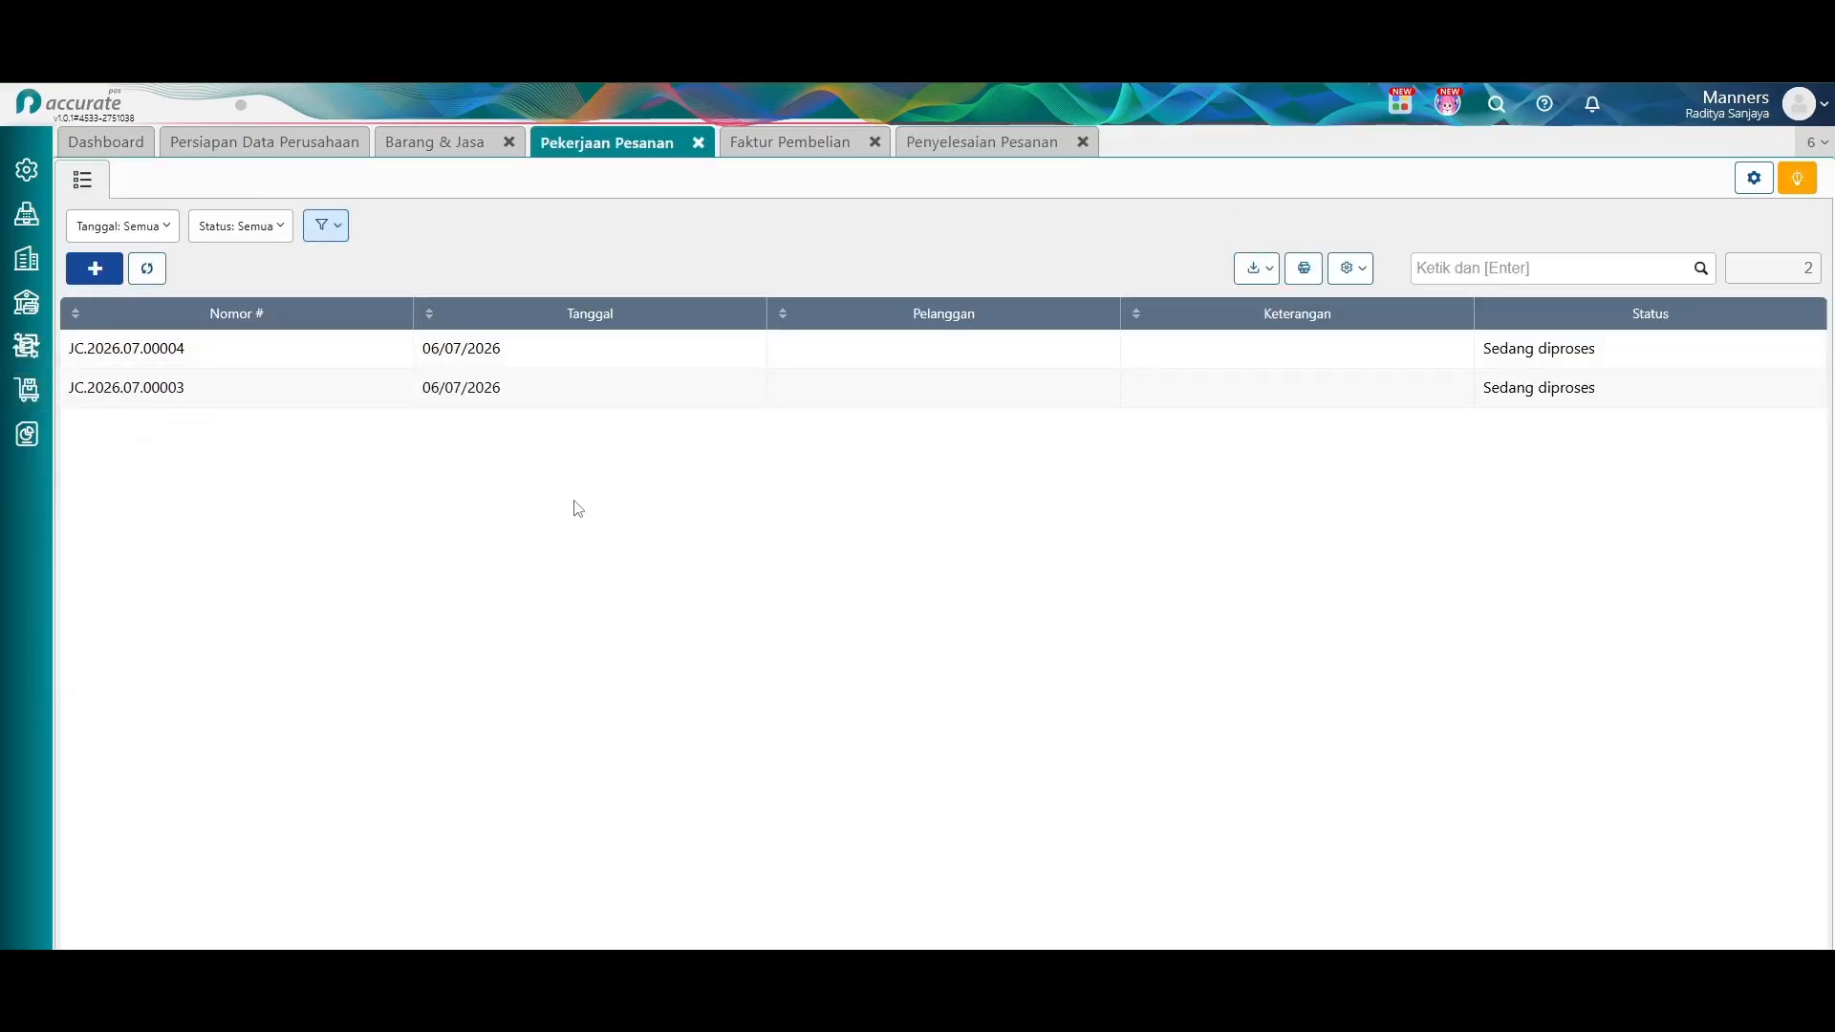
click(230, 392)
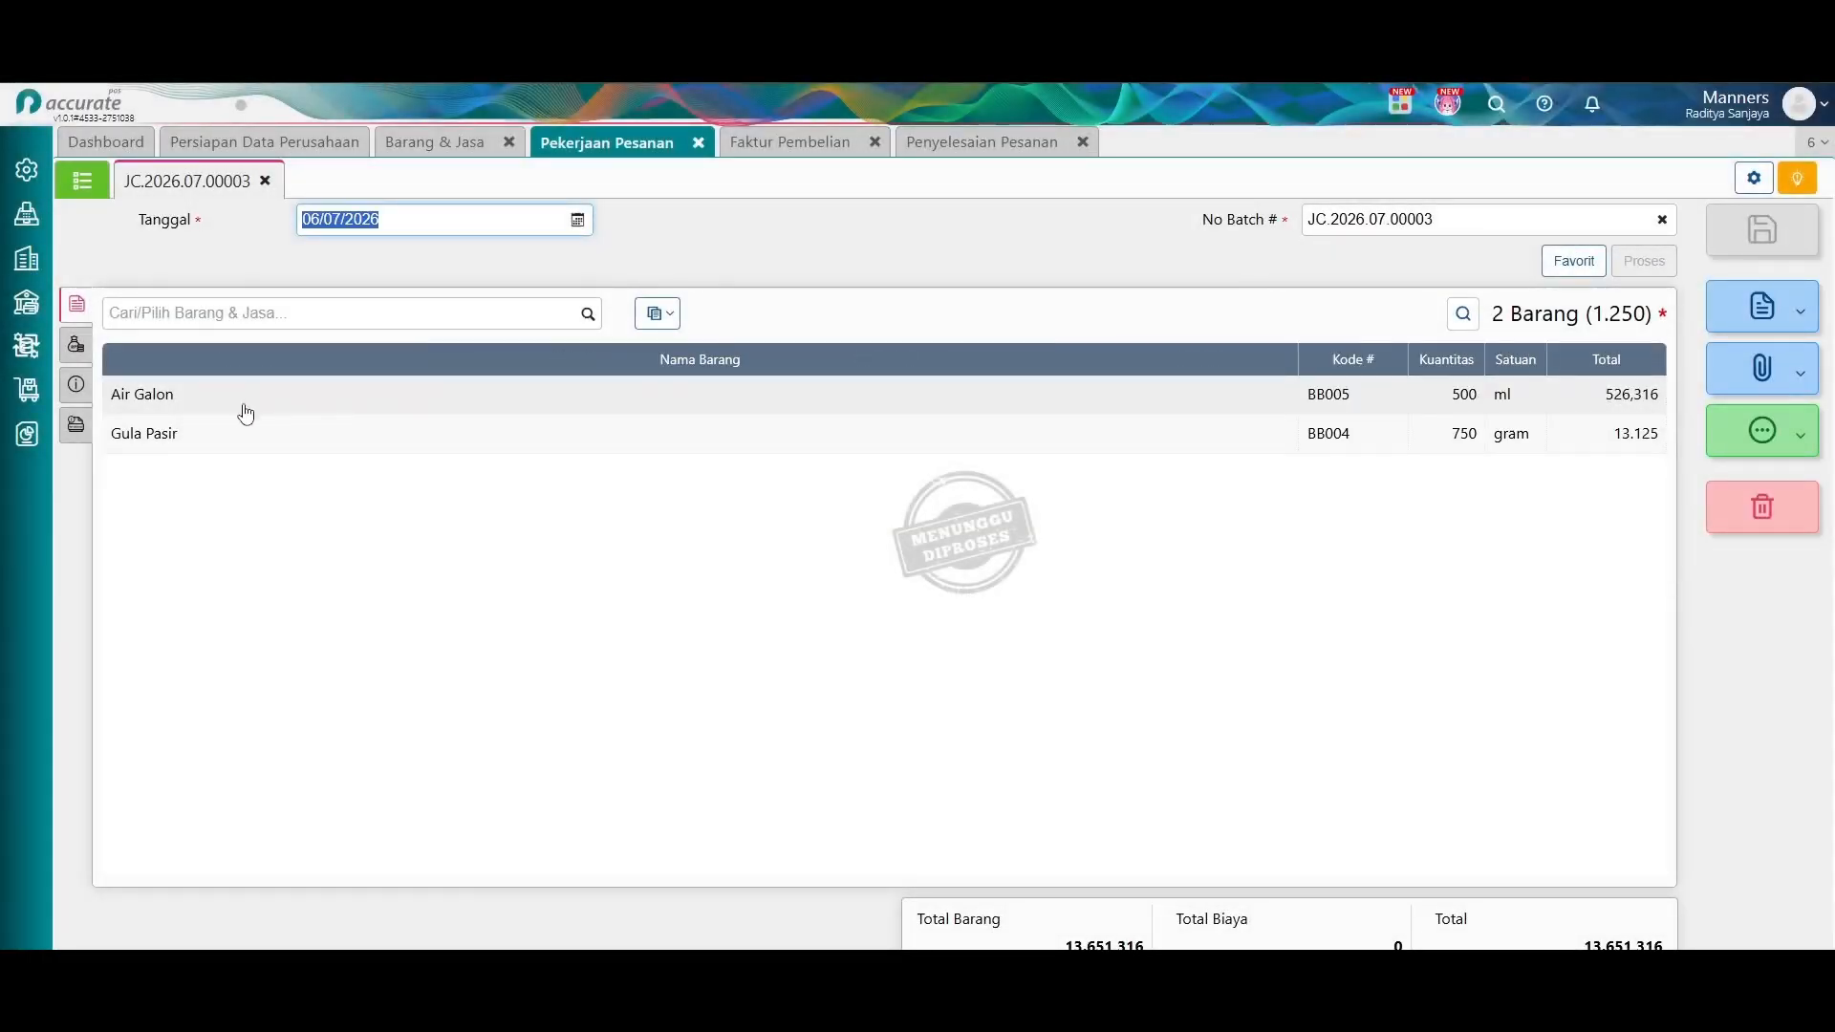
Return to the new Penyelesaian Pesanan and select JC.2026.07.00003 as its No Pekerjaan.
click(27, 389)
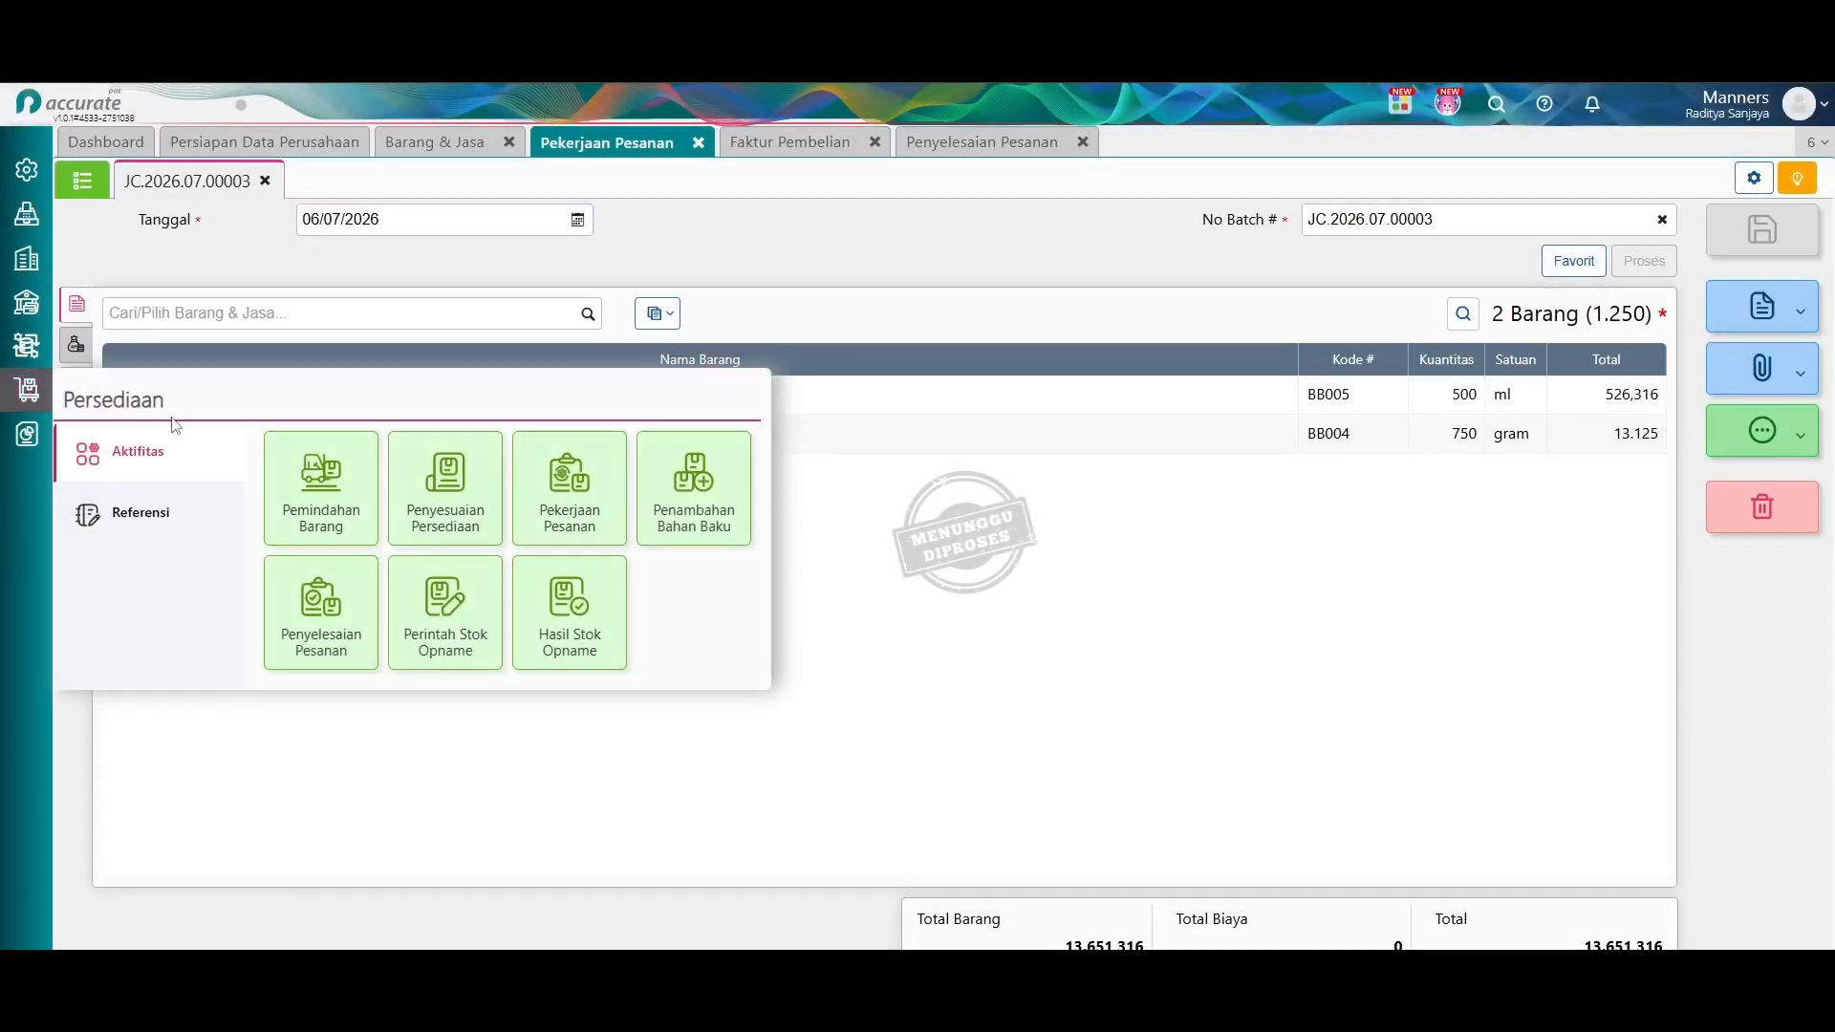
click(330, 617)
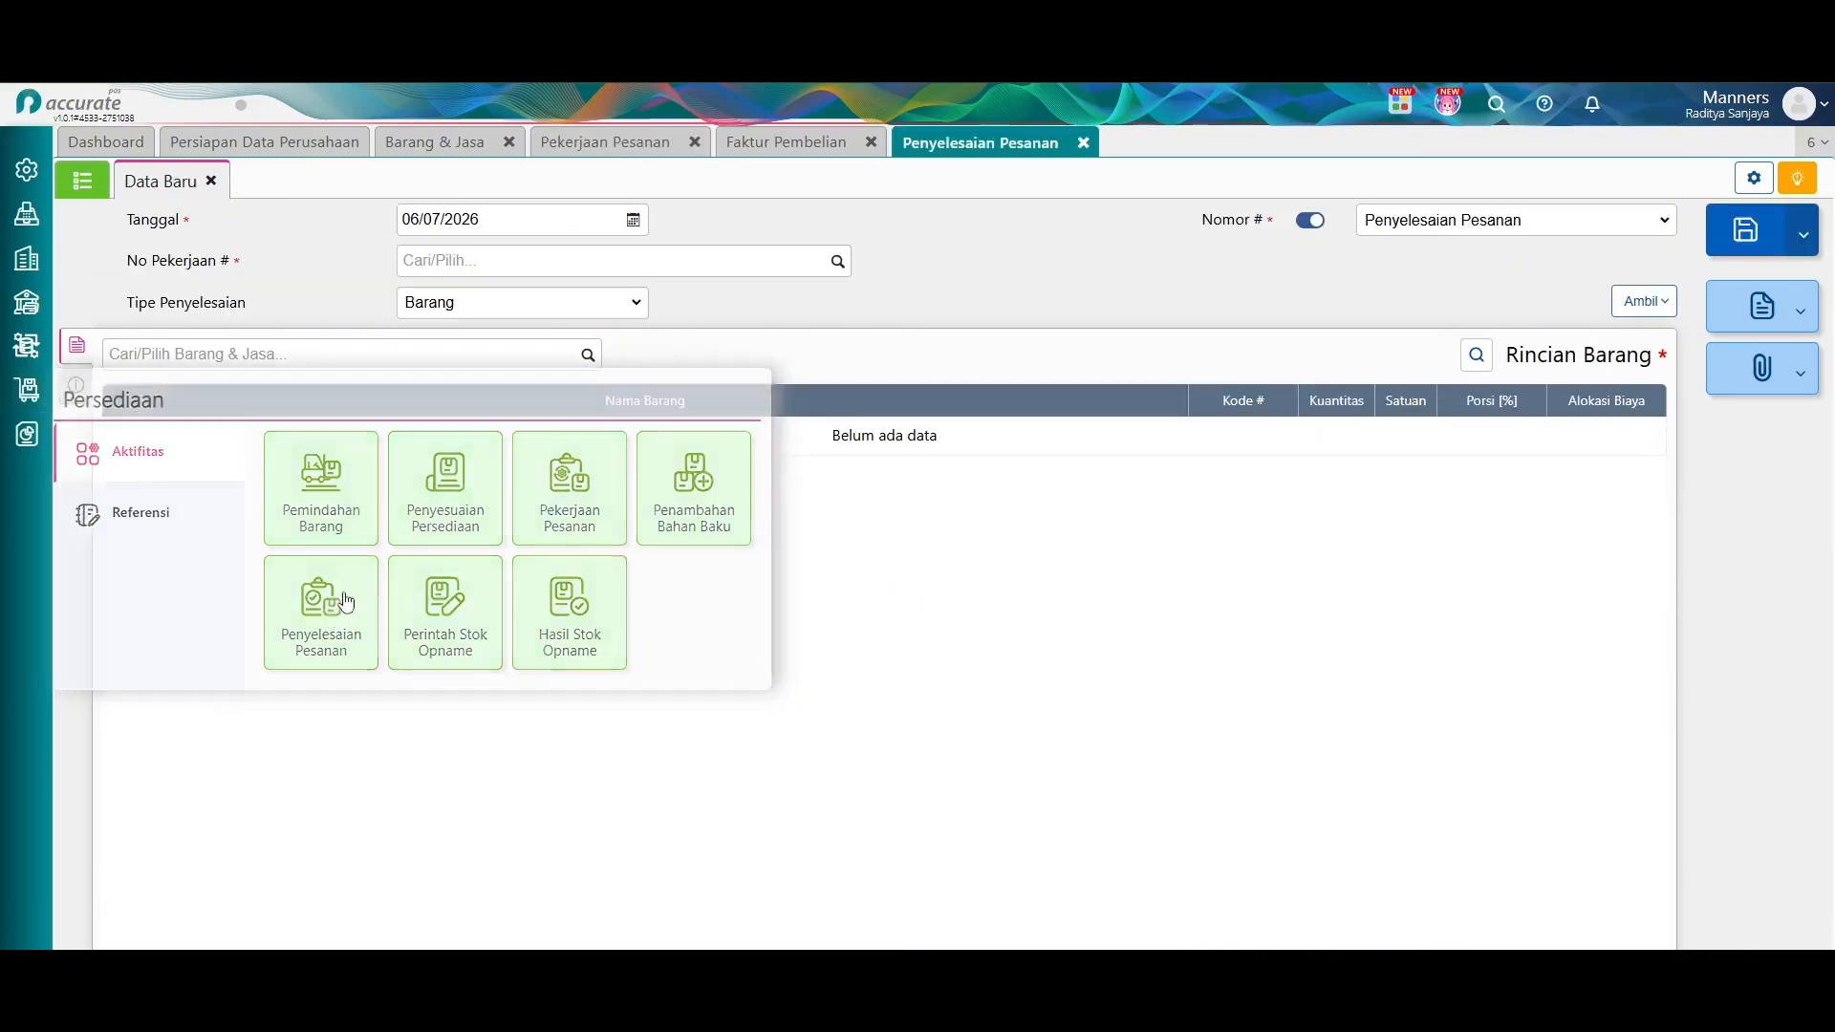
click(832, 267)
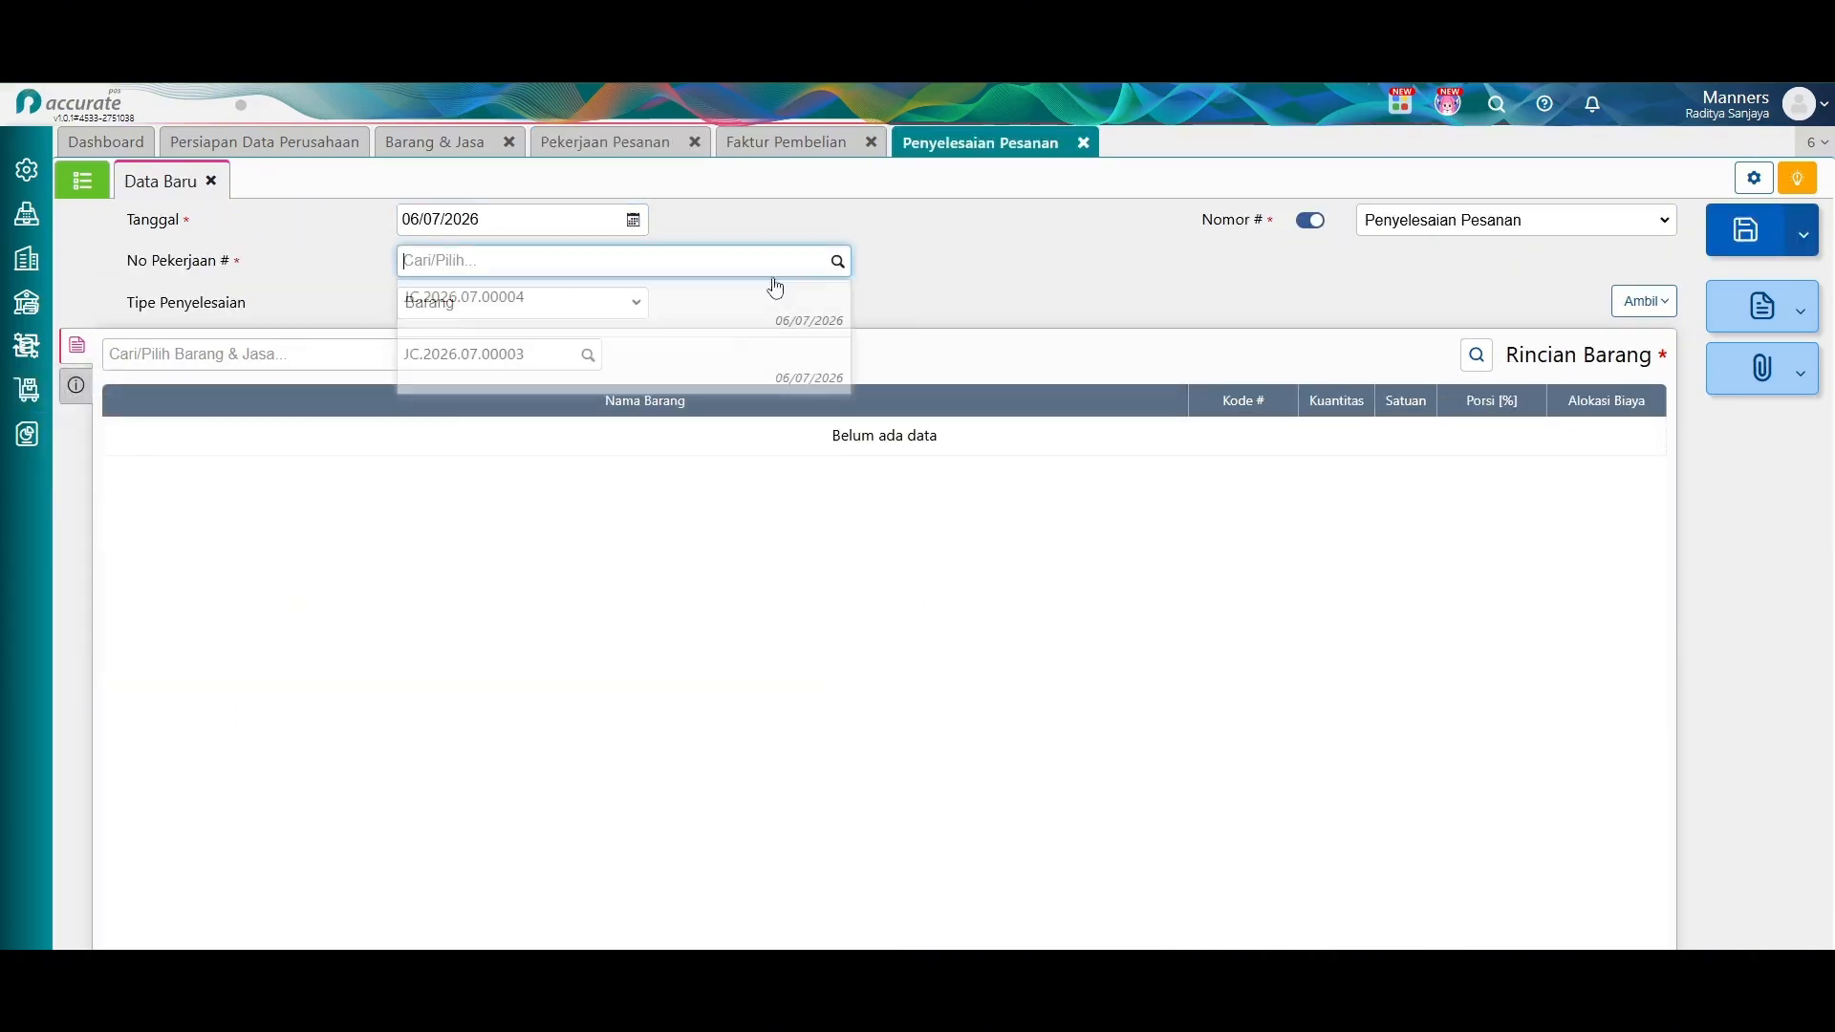
click(508, 357)
Add Gula Cair to the completion of JC.2026.07.00003 with quantity 1.000 ml and Porsi 100%, and save it.
click(587, 358)
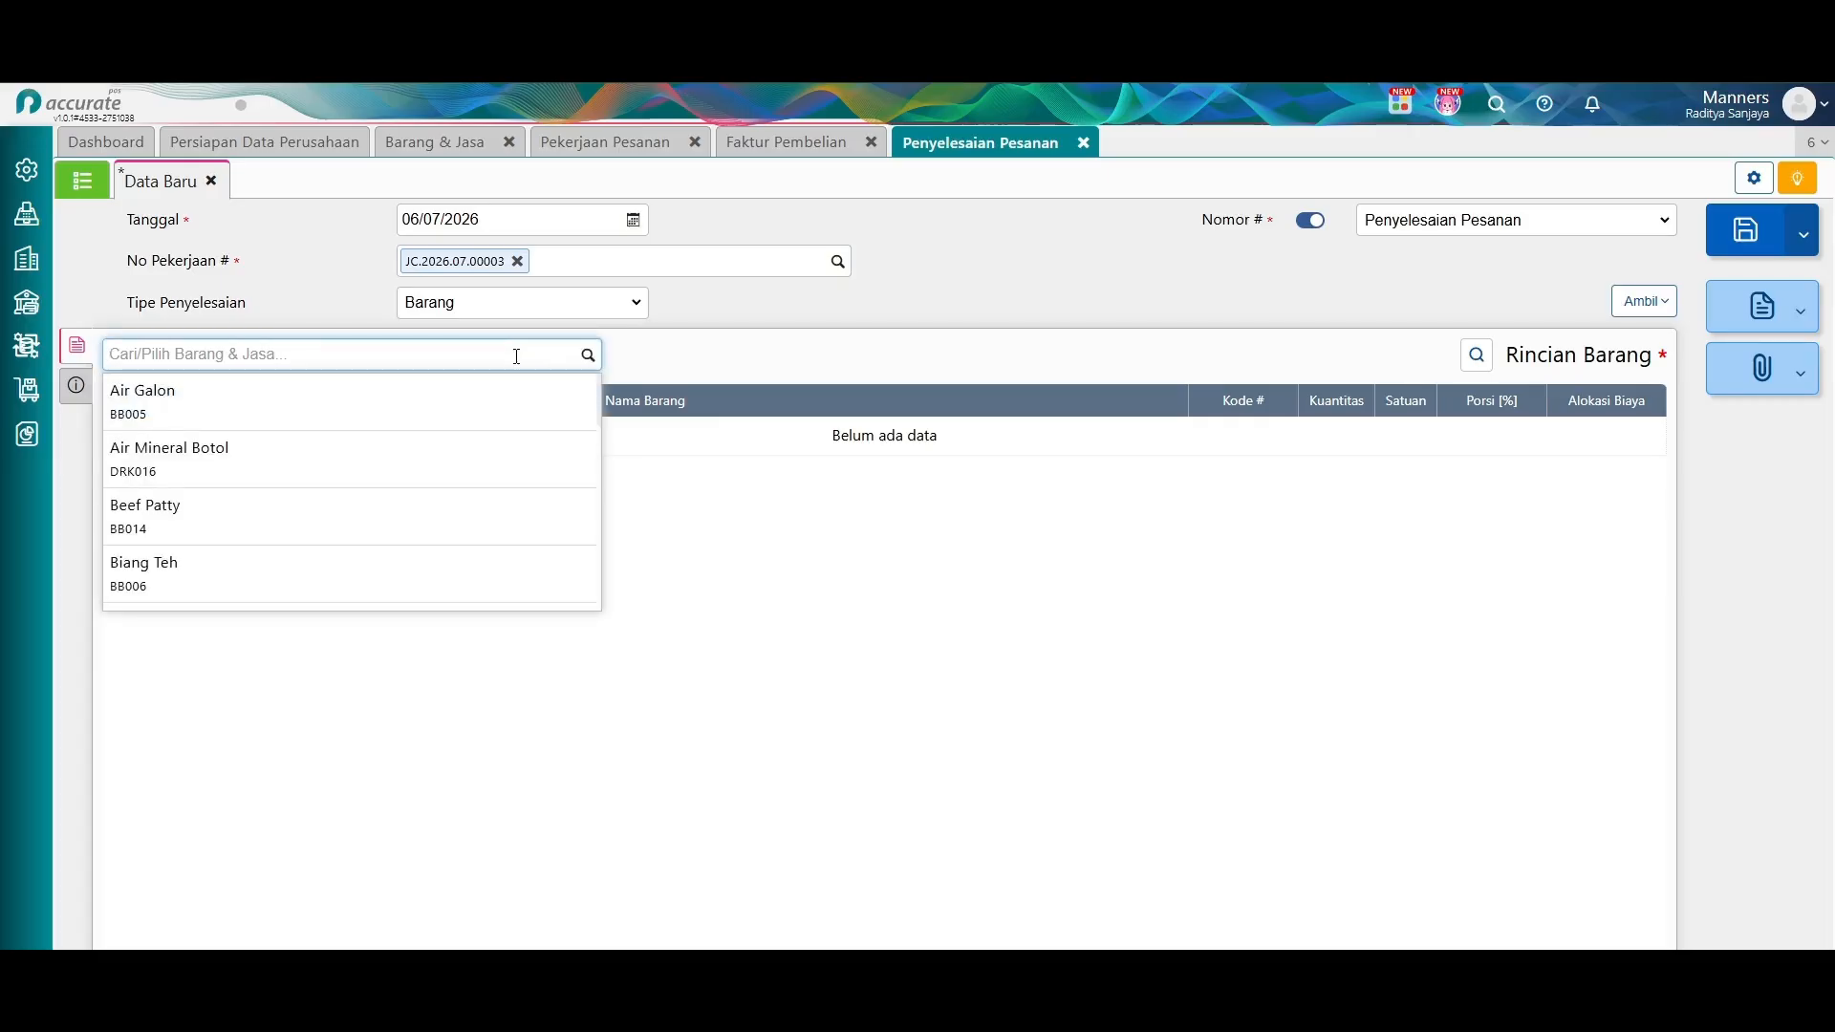
text(gula cair)
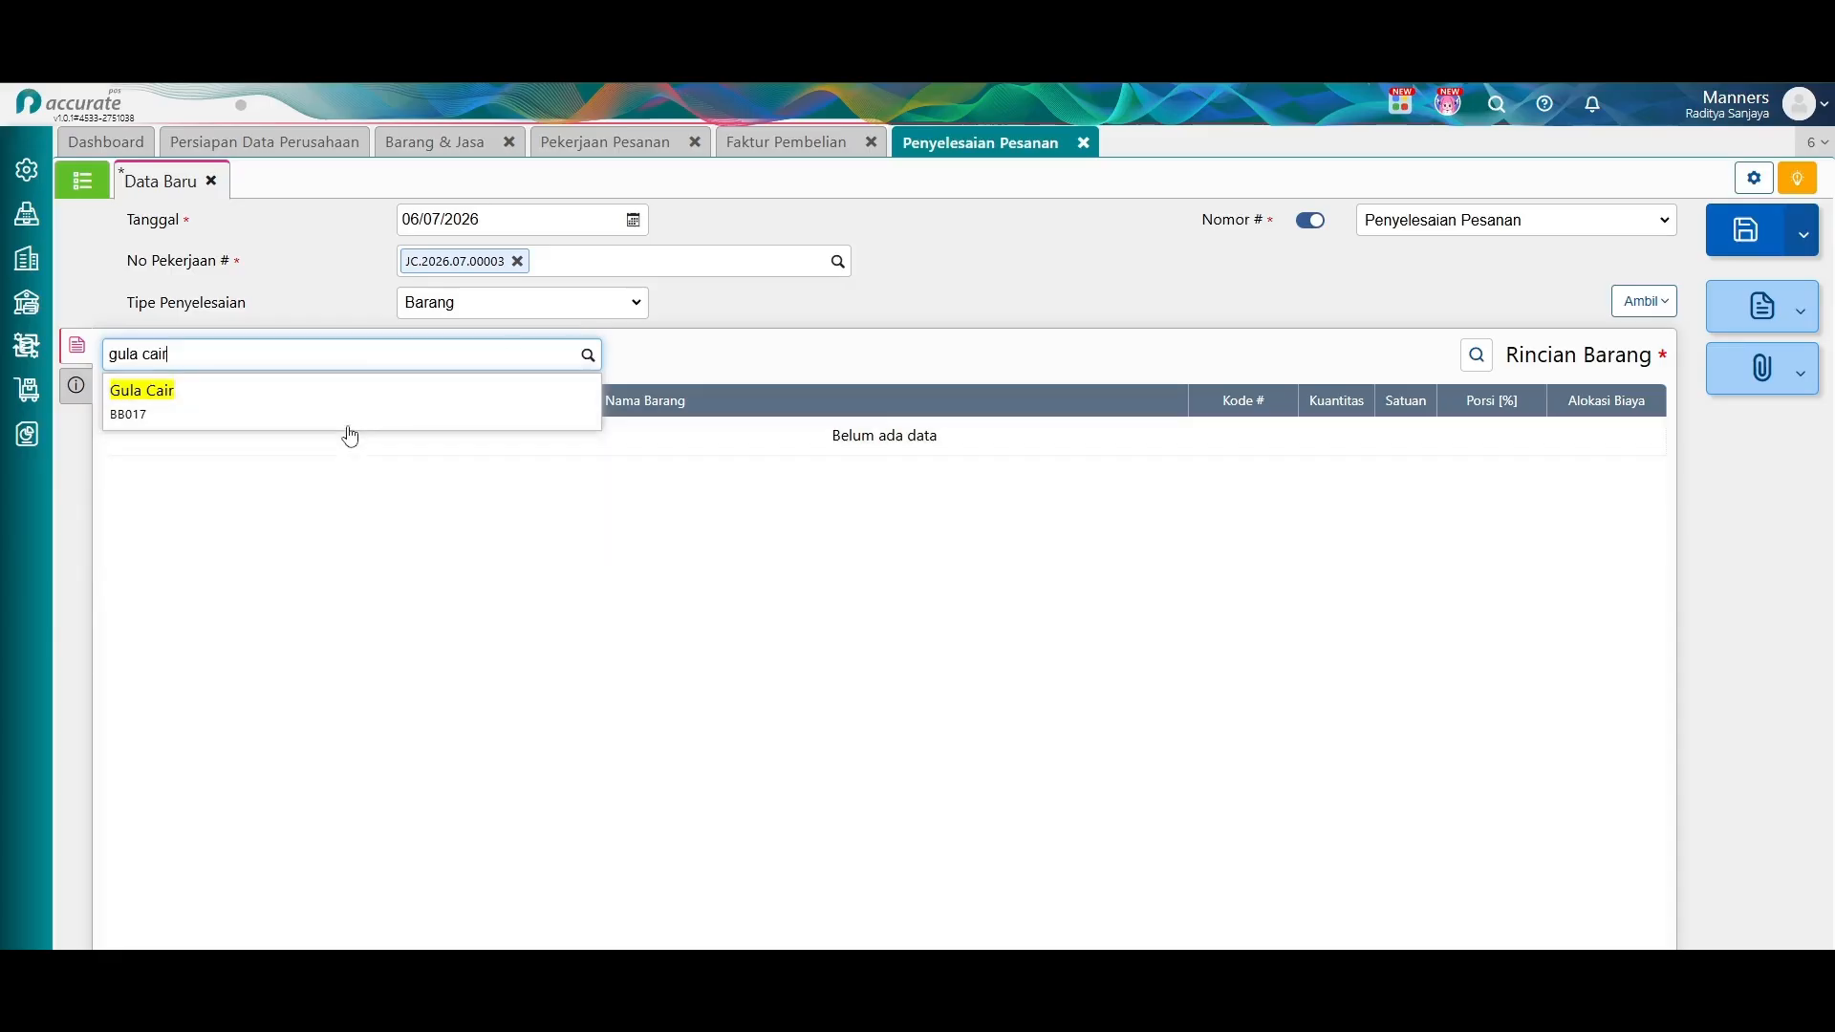
click(346, 409)
drag(930, 489, 968, 499)
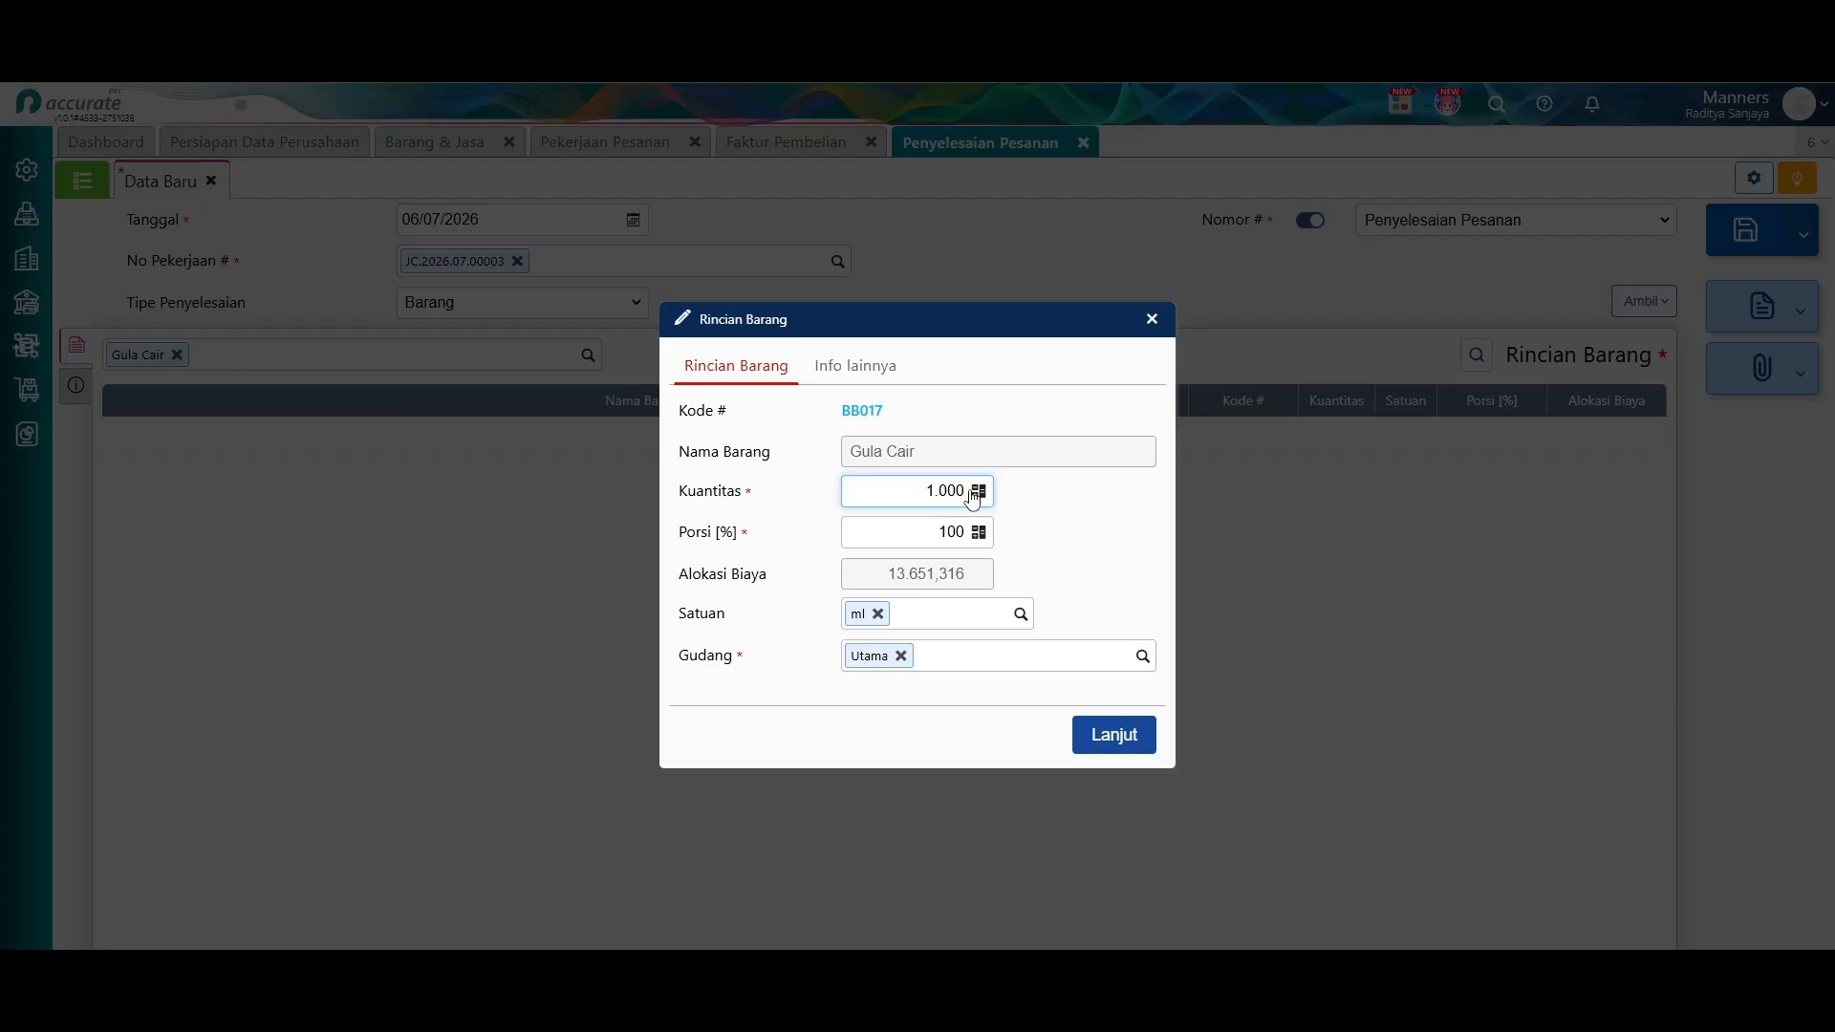
click(1054, 519)
click(1115, 735)
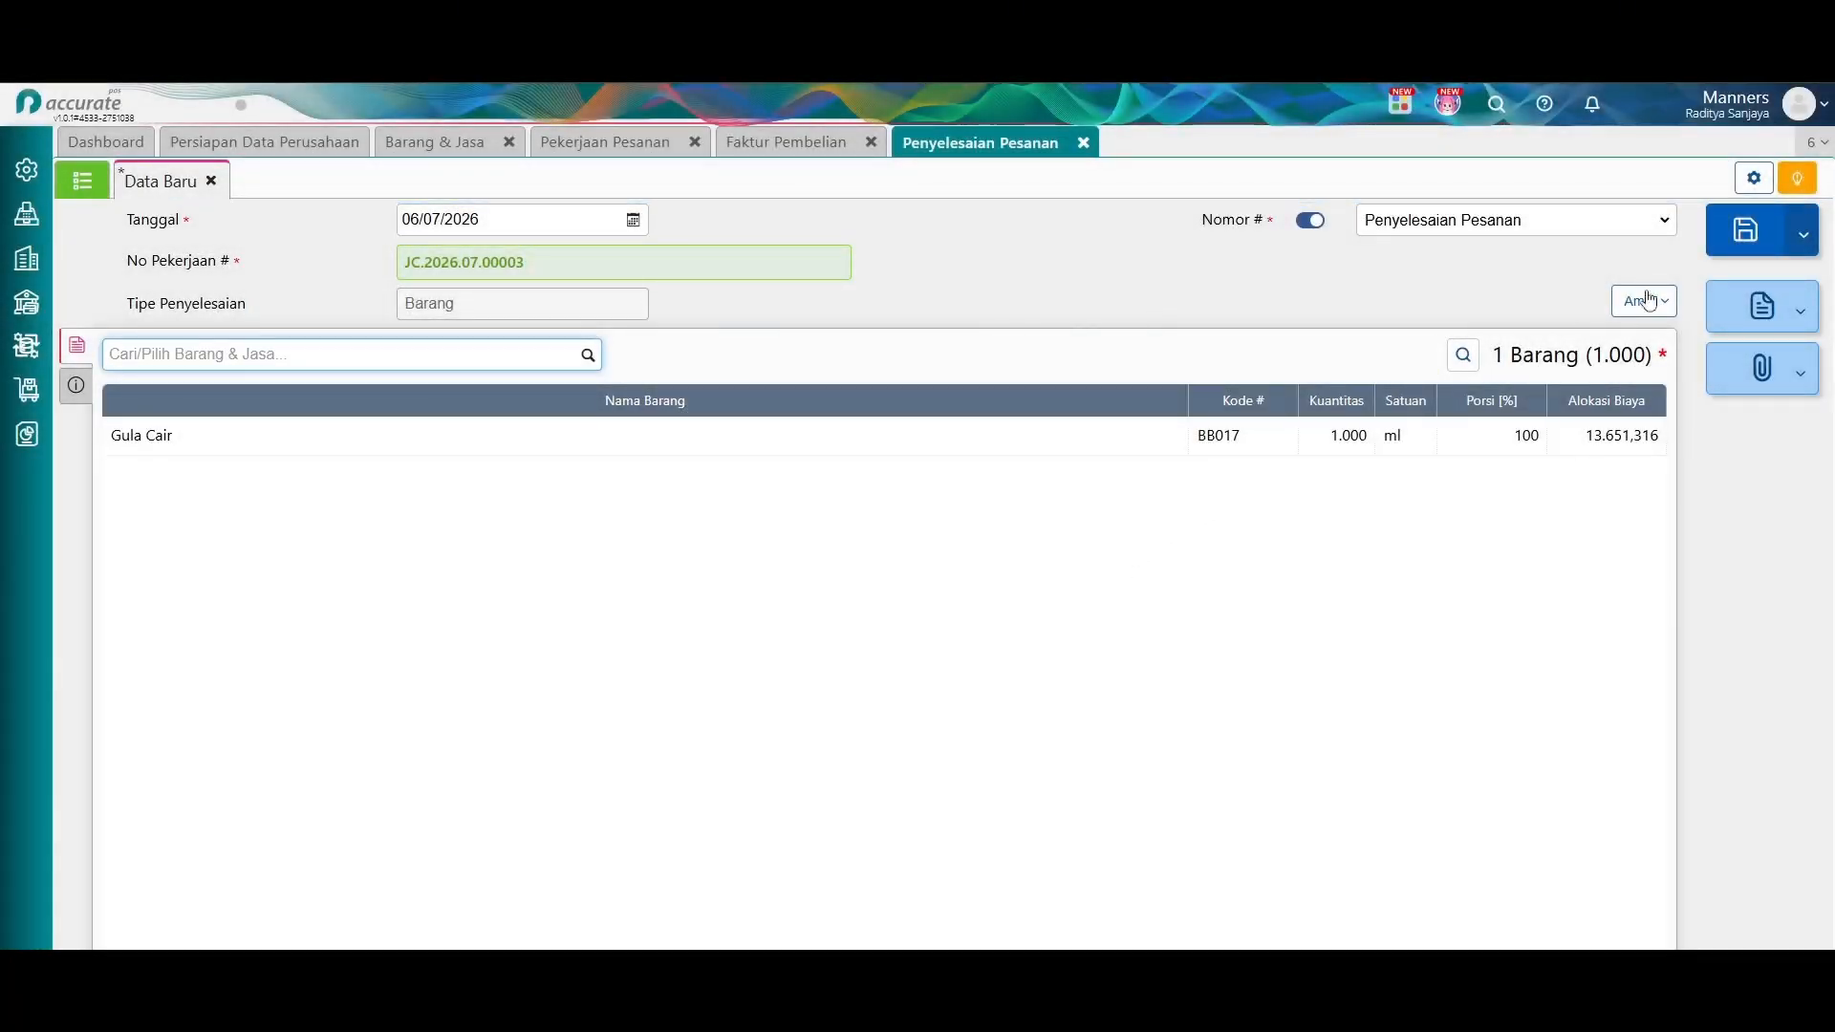
click(1745, 229)
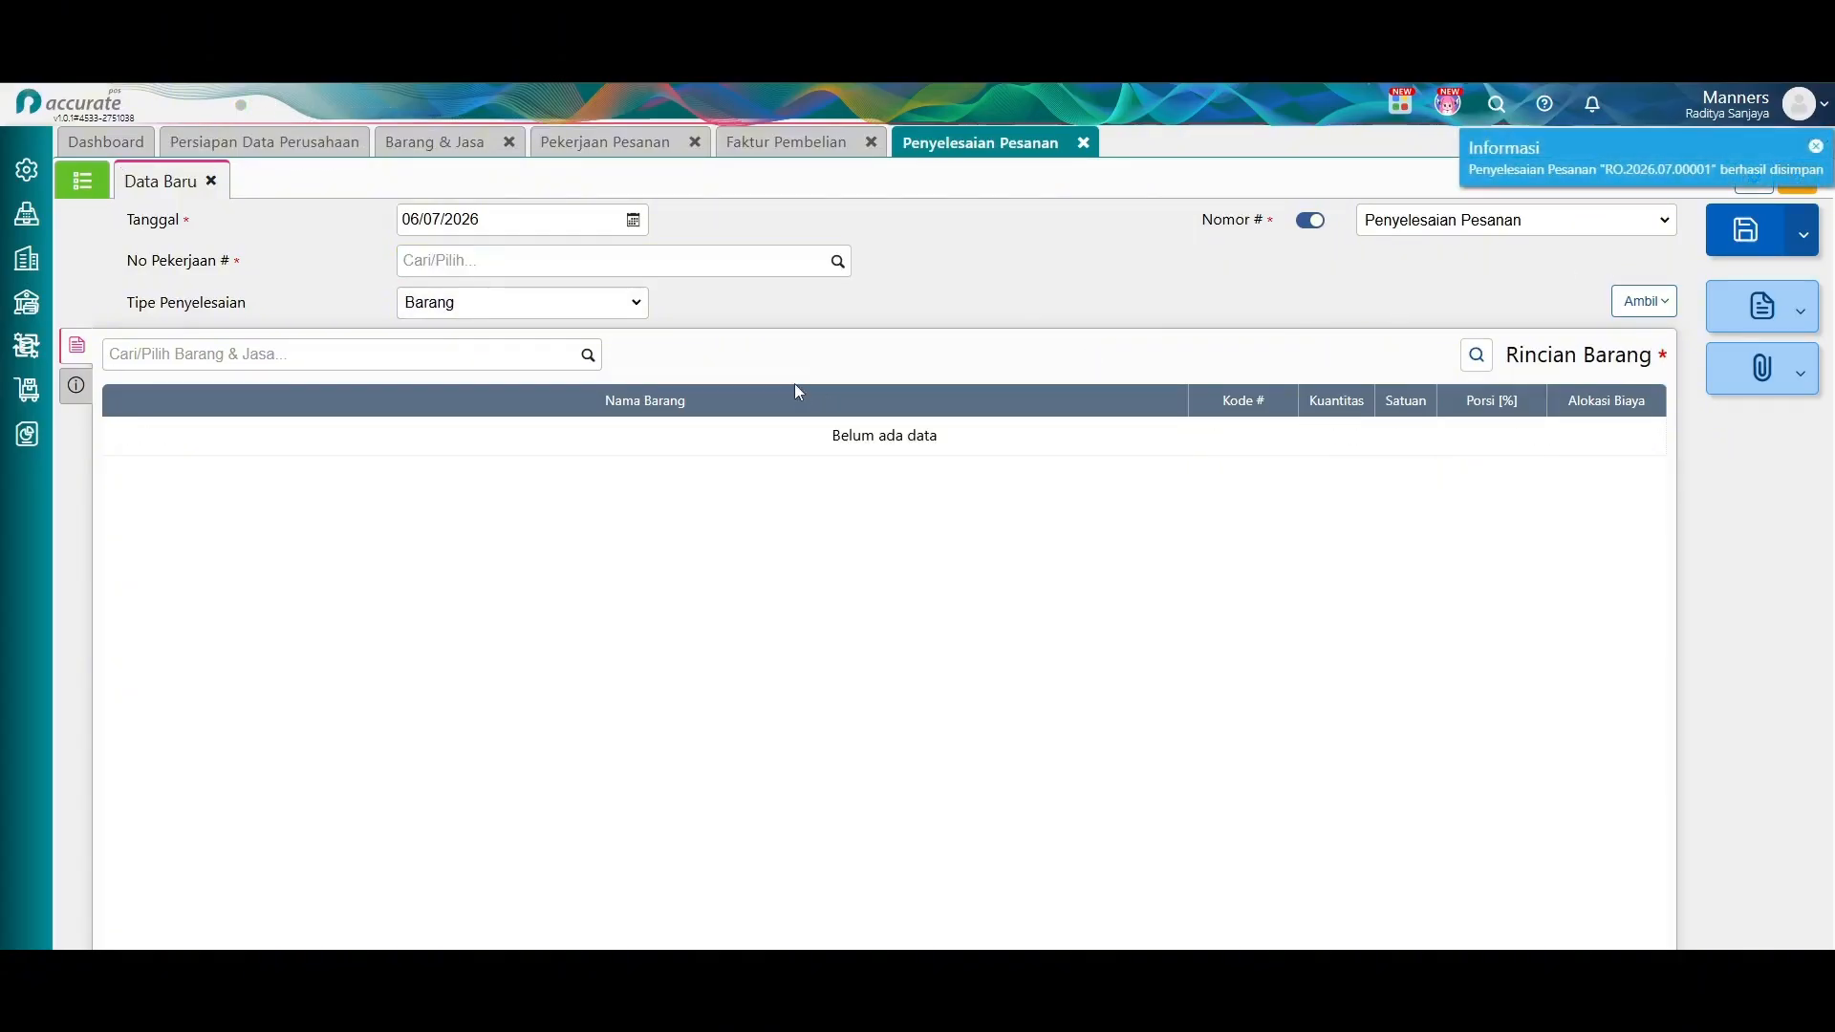
Record a Penyelesaian Pesanan for JC.2026.07.00004 producing 1.000 ml of Biang Teh at Porsi 100%, and save it.
click(838, 263)
click(607, 313)
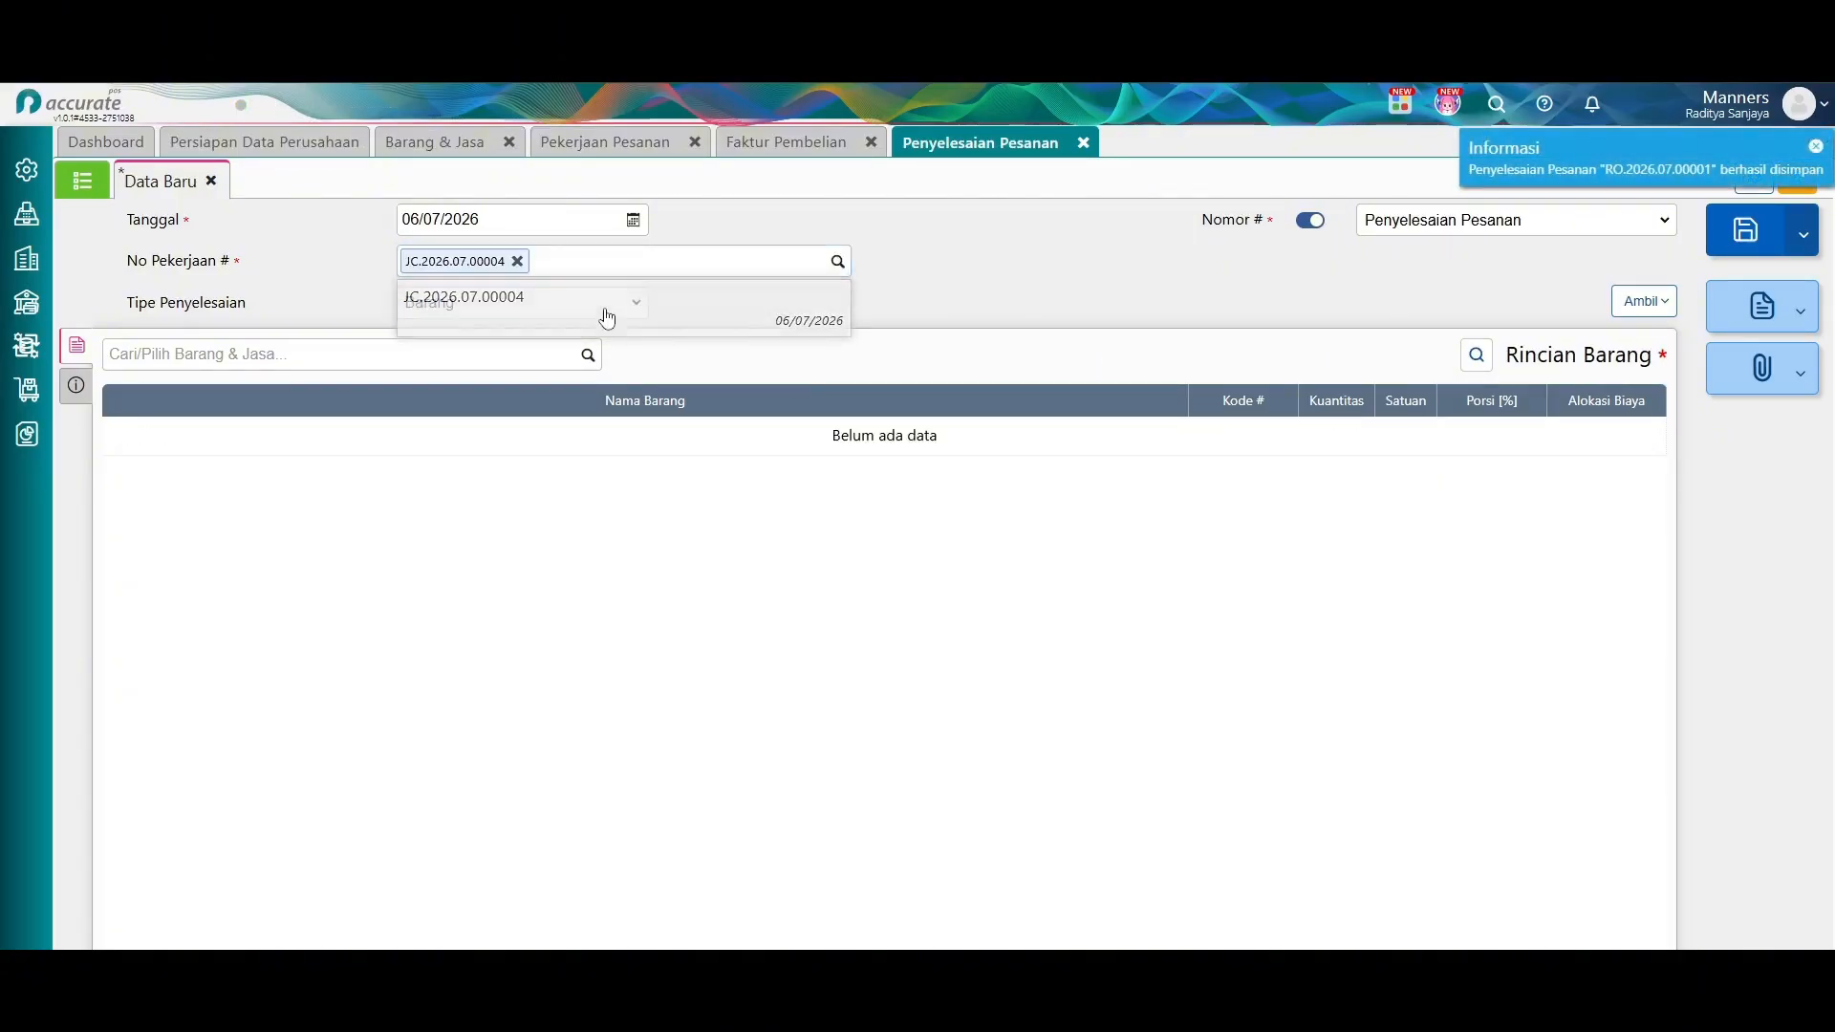
click(564, 356)
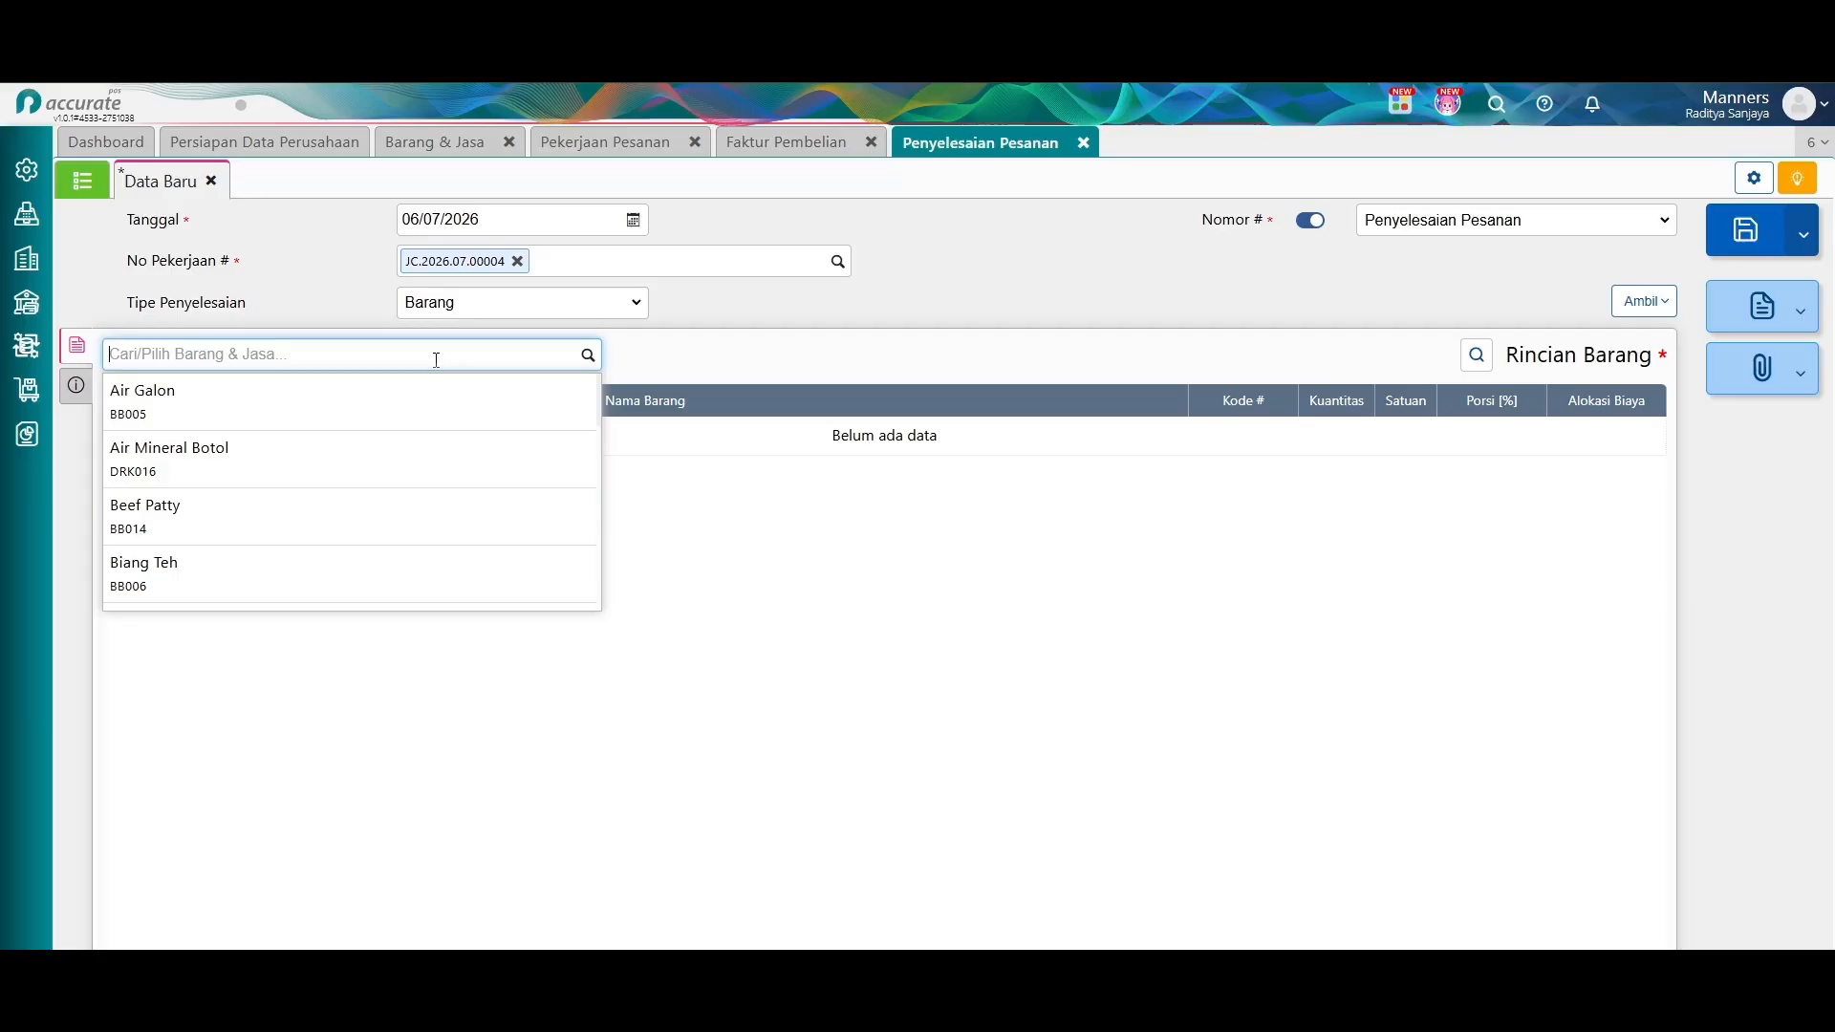
text(biang teh)
click(363, 400)
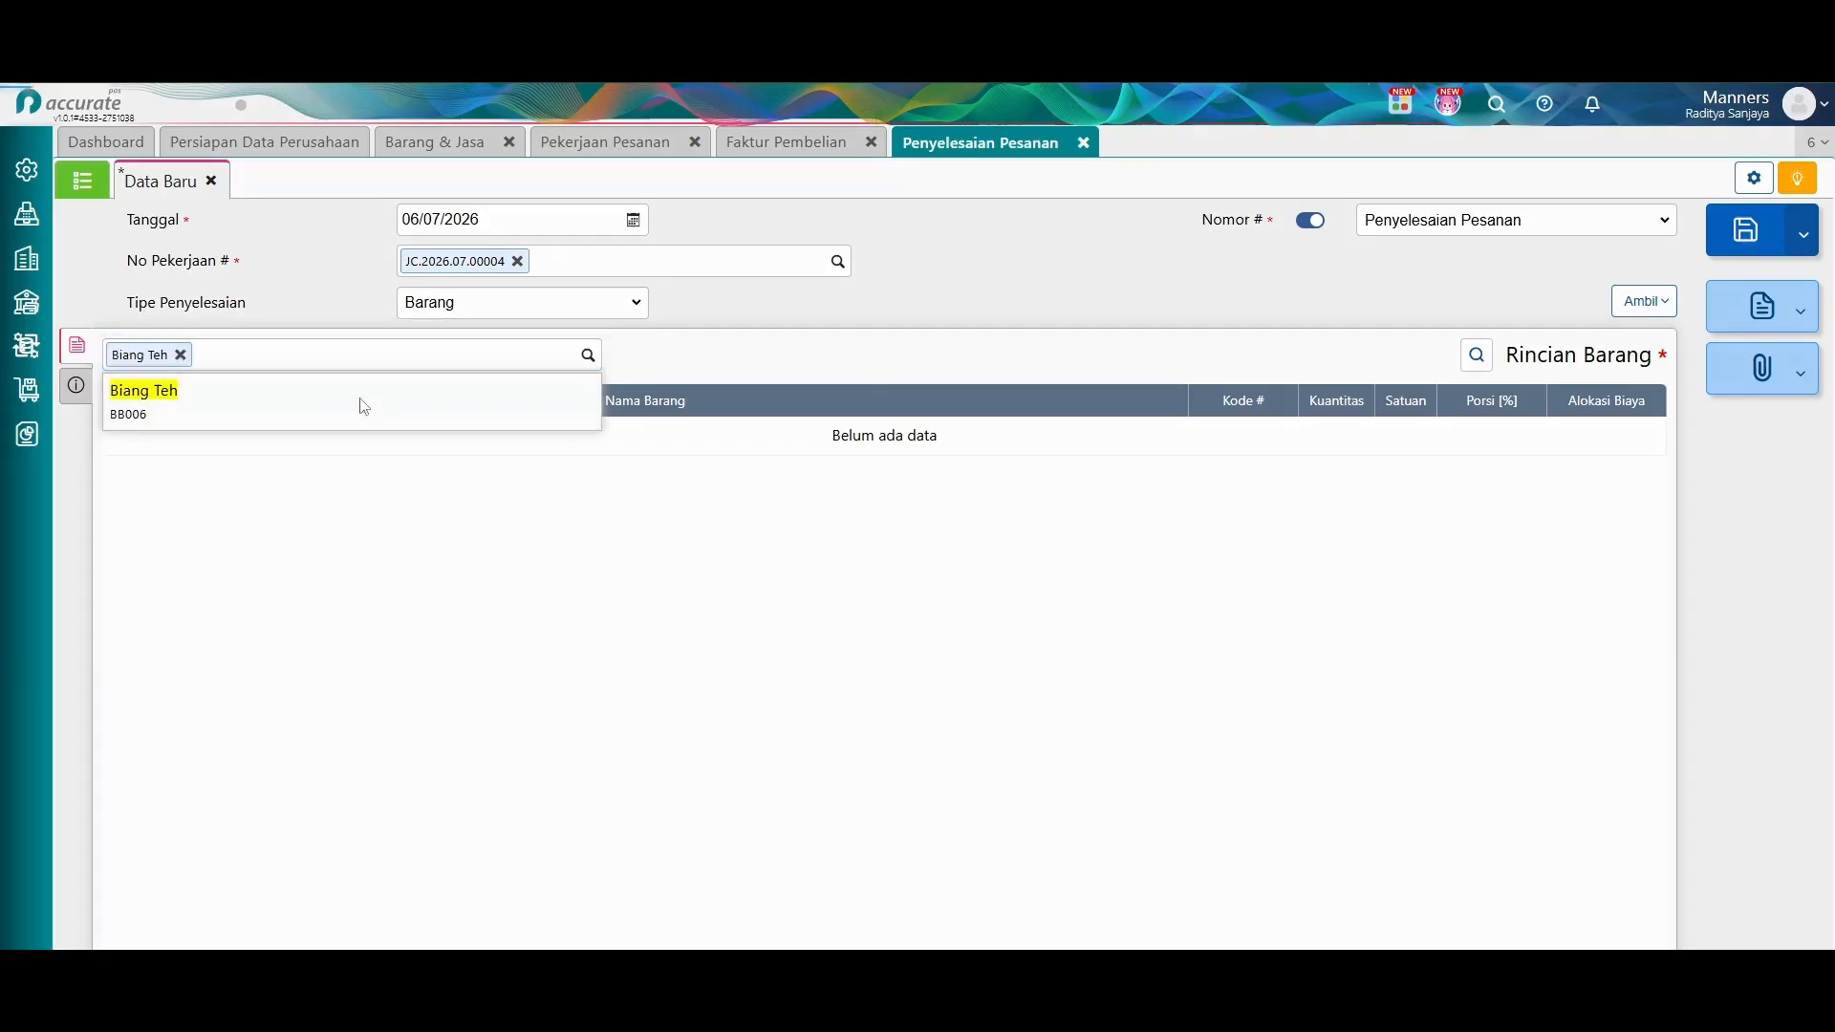
text(100)
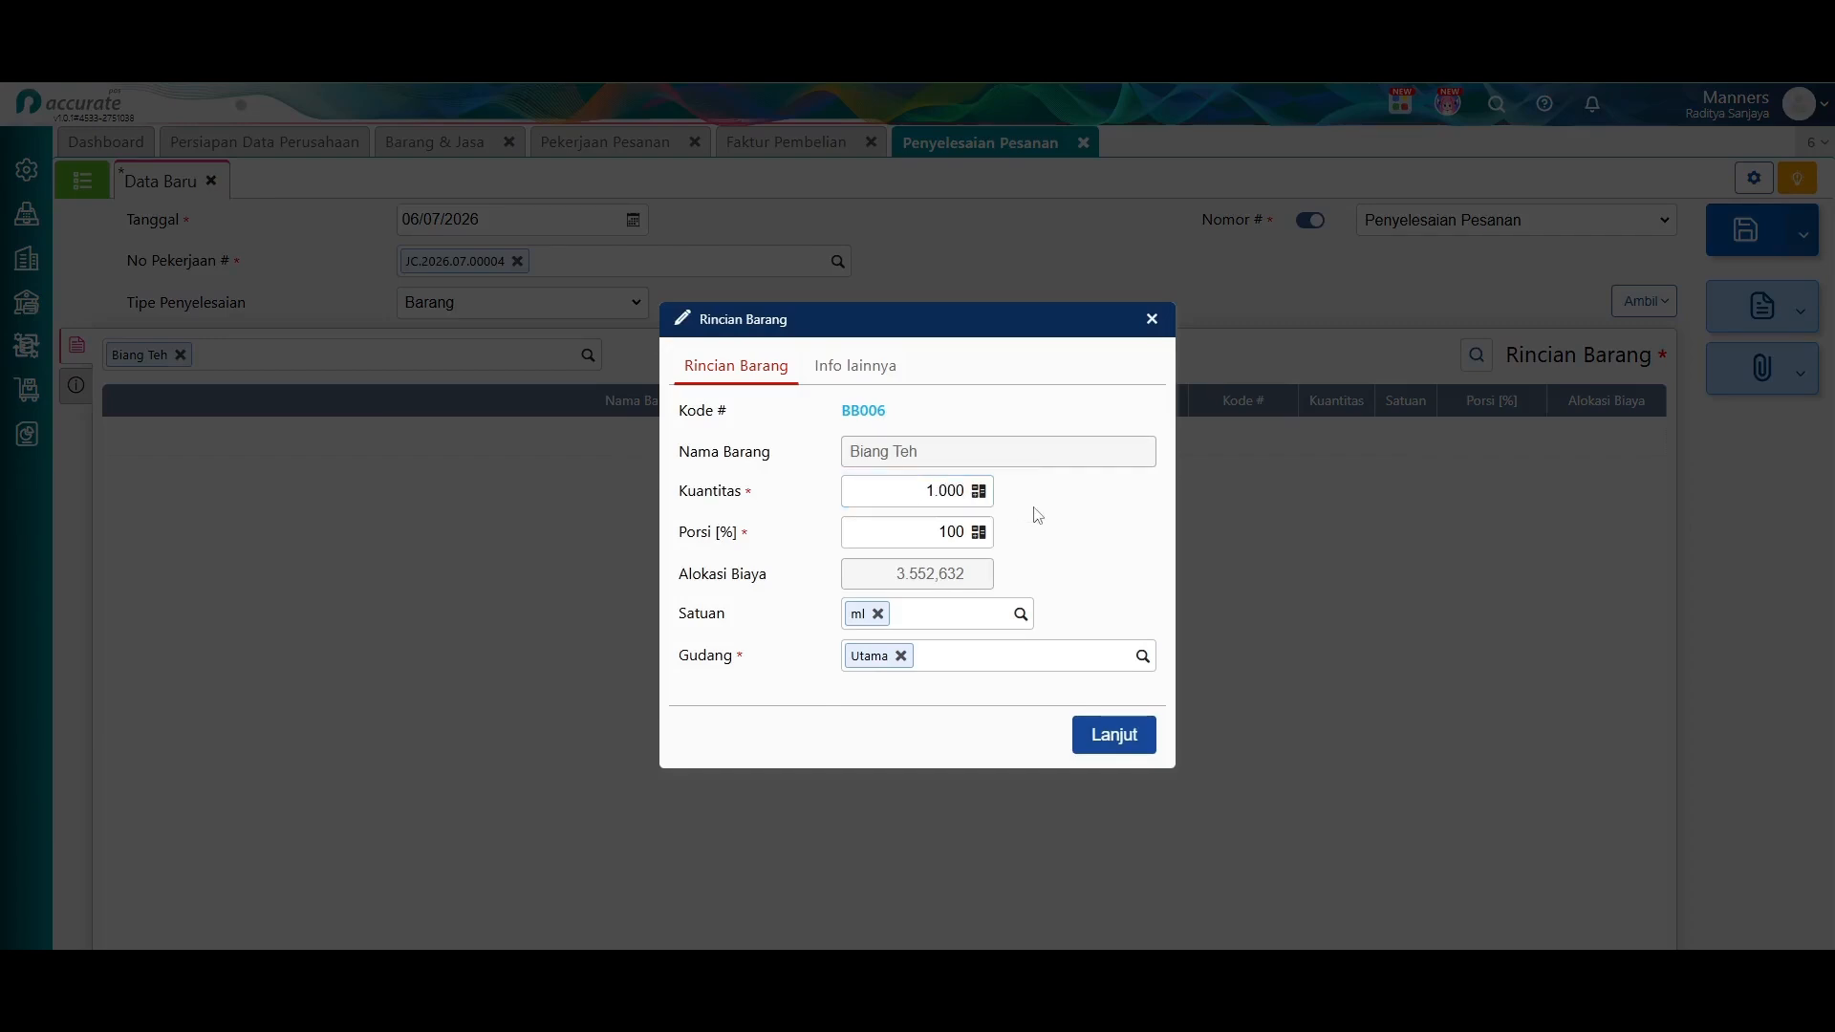
click(1136, 738)
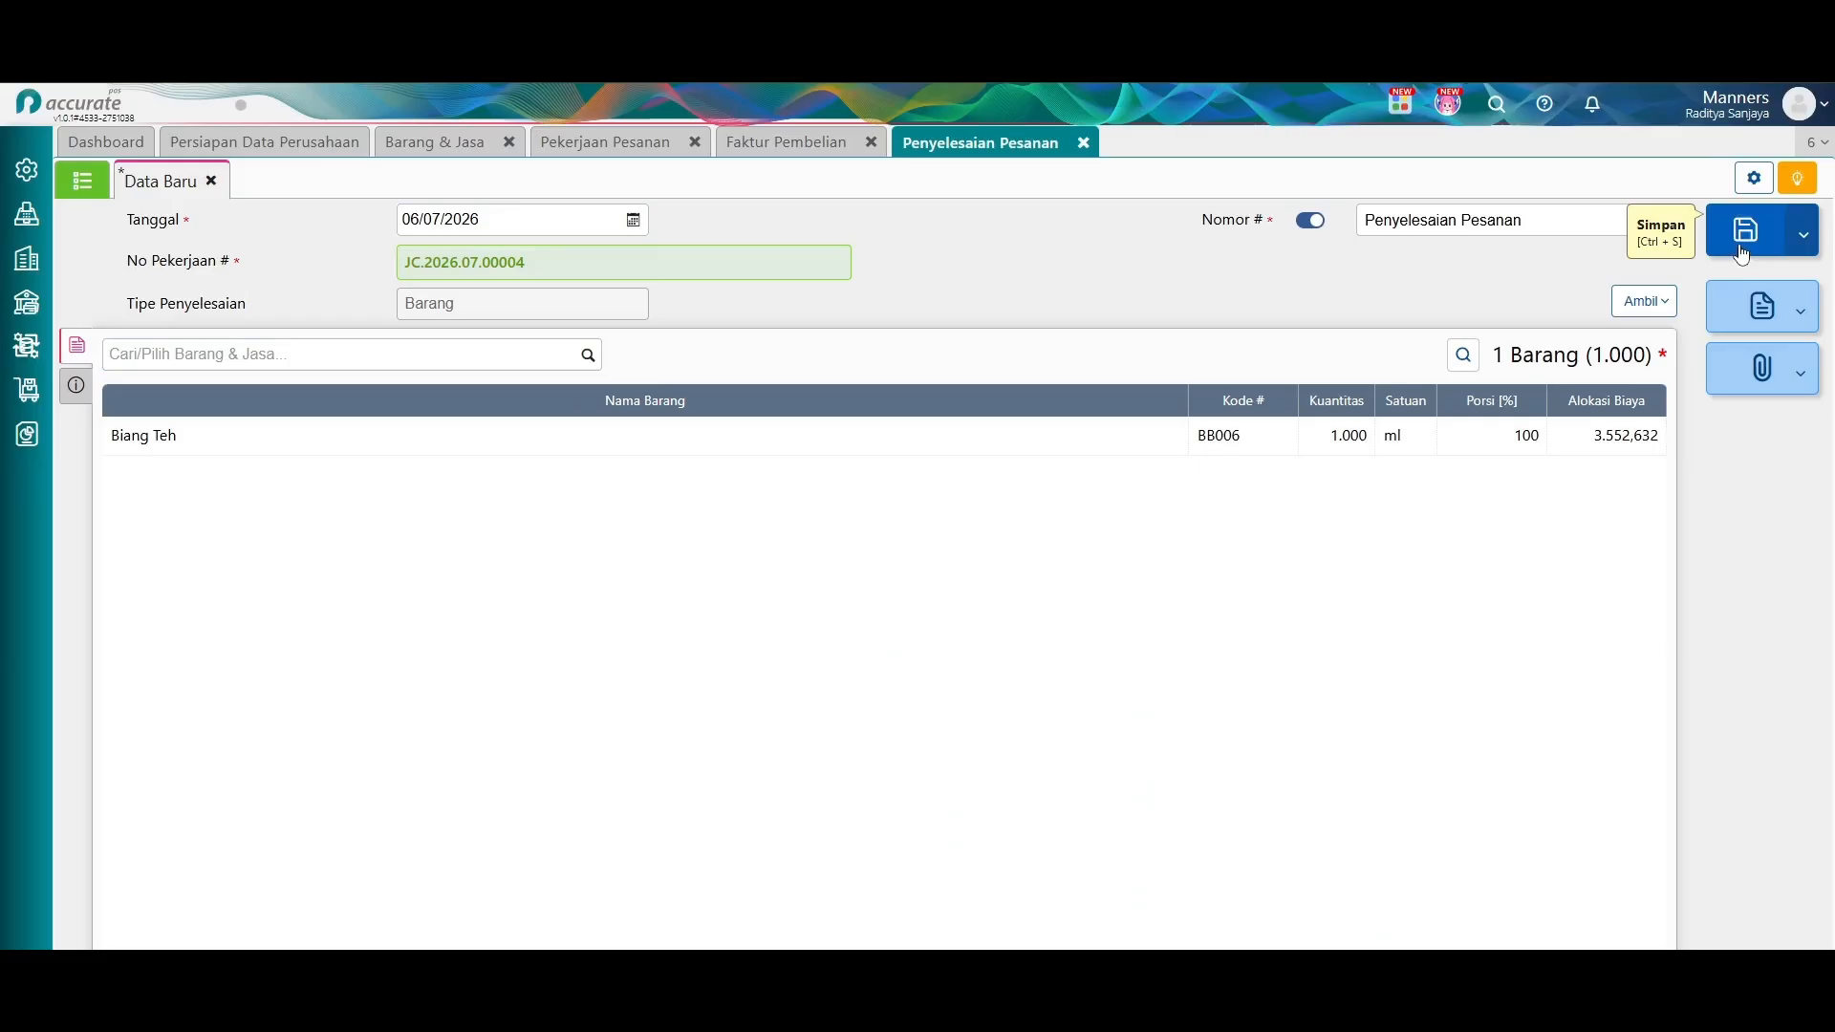
click(1745, 229)
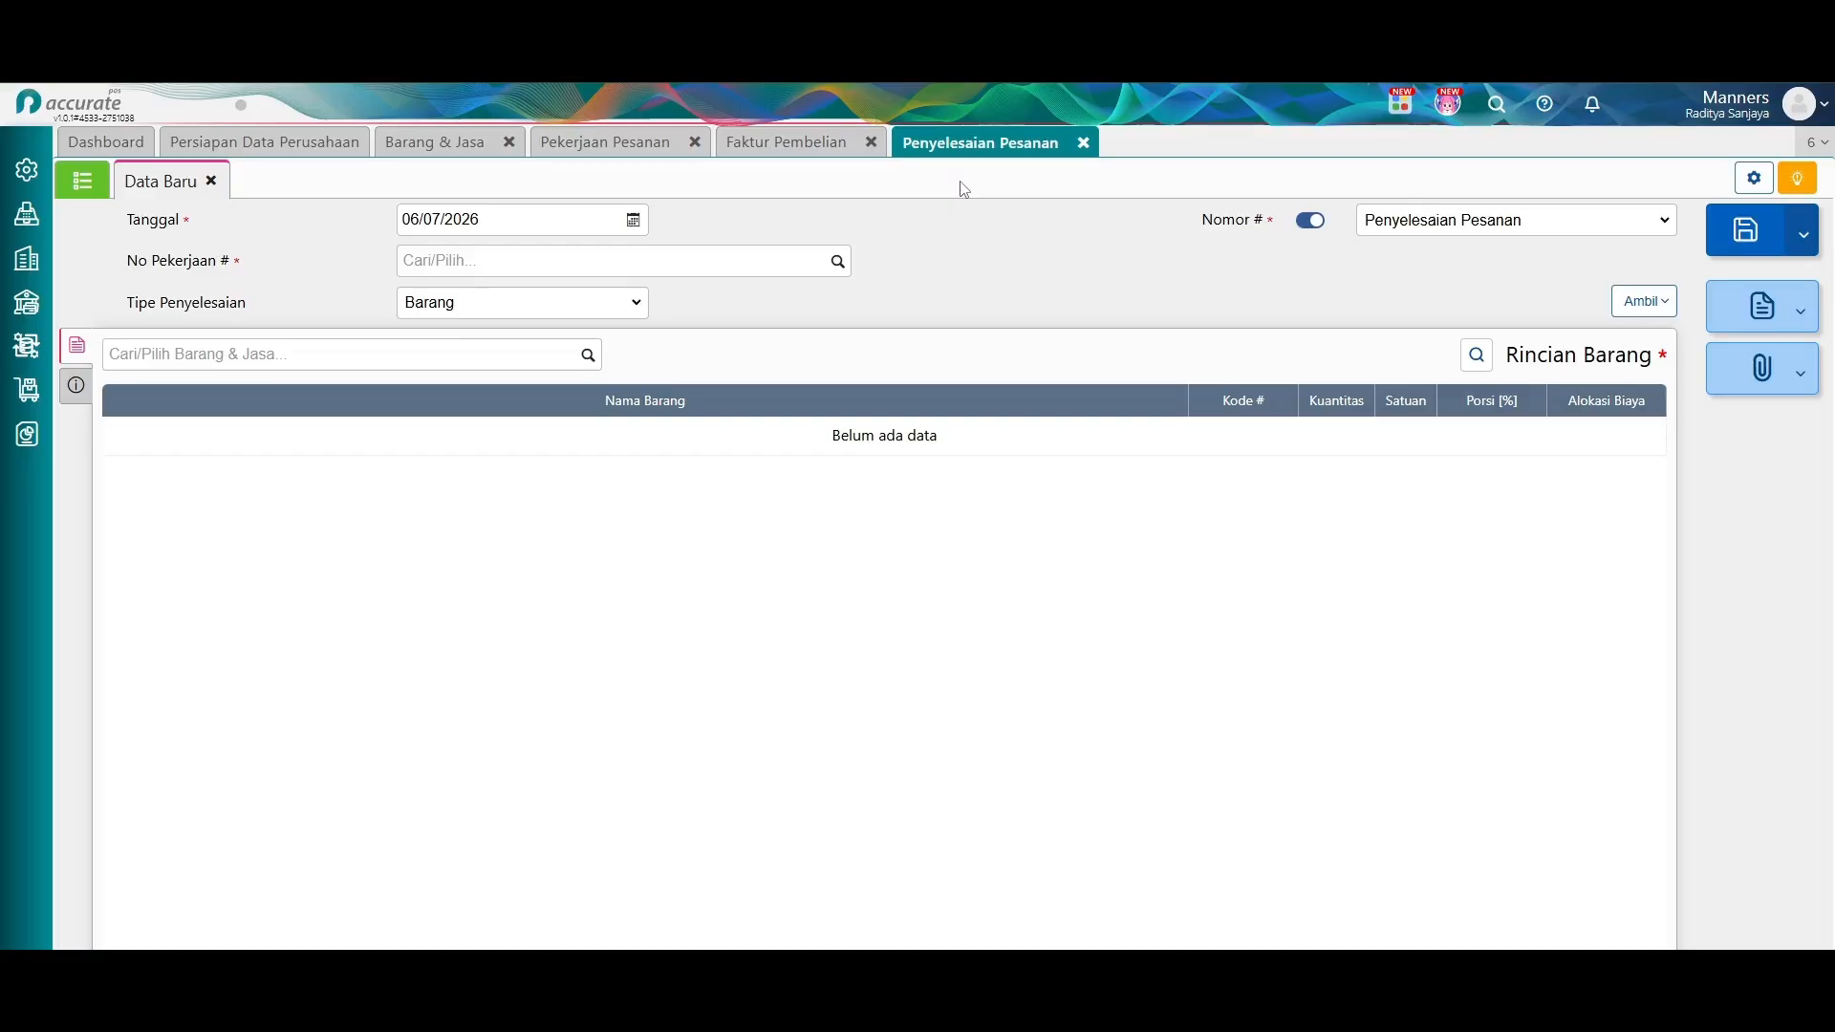
Close Penyelesaian Pesanan and Faktur Pembelian, and return to the Barang & Jasa list to check item stock.
click(1083, 143)
click(871, 143)
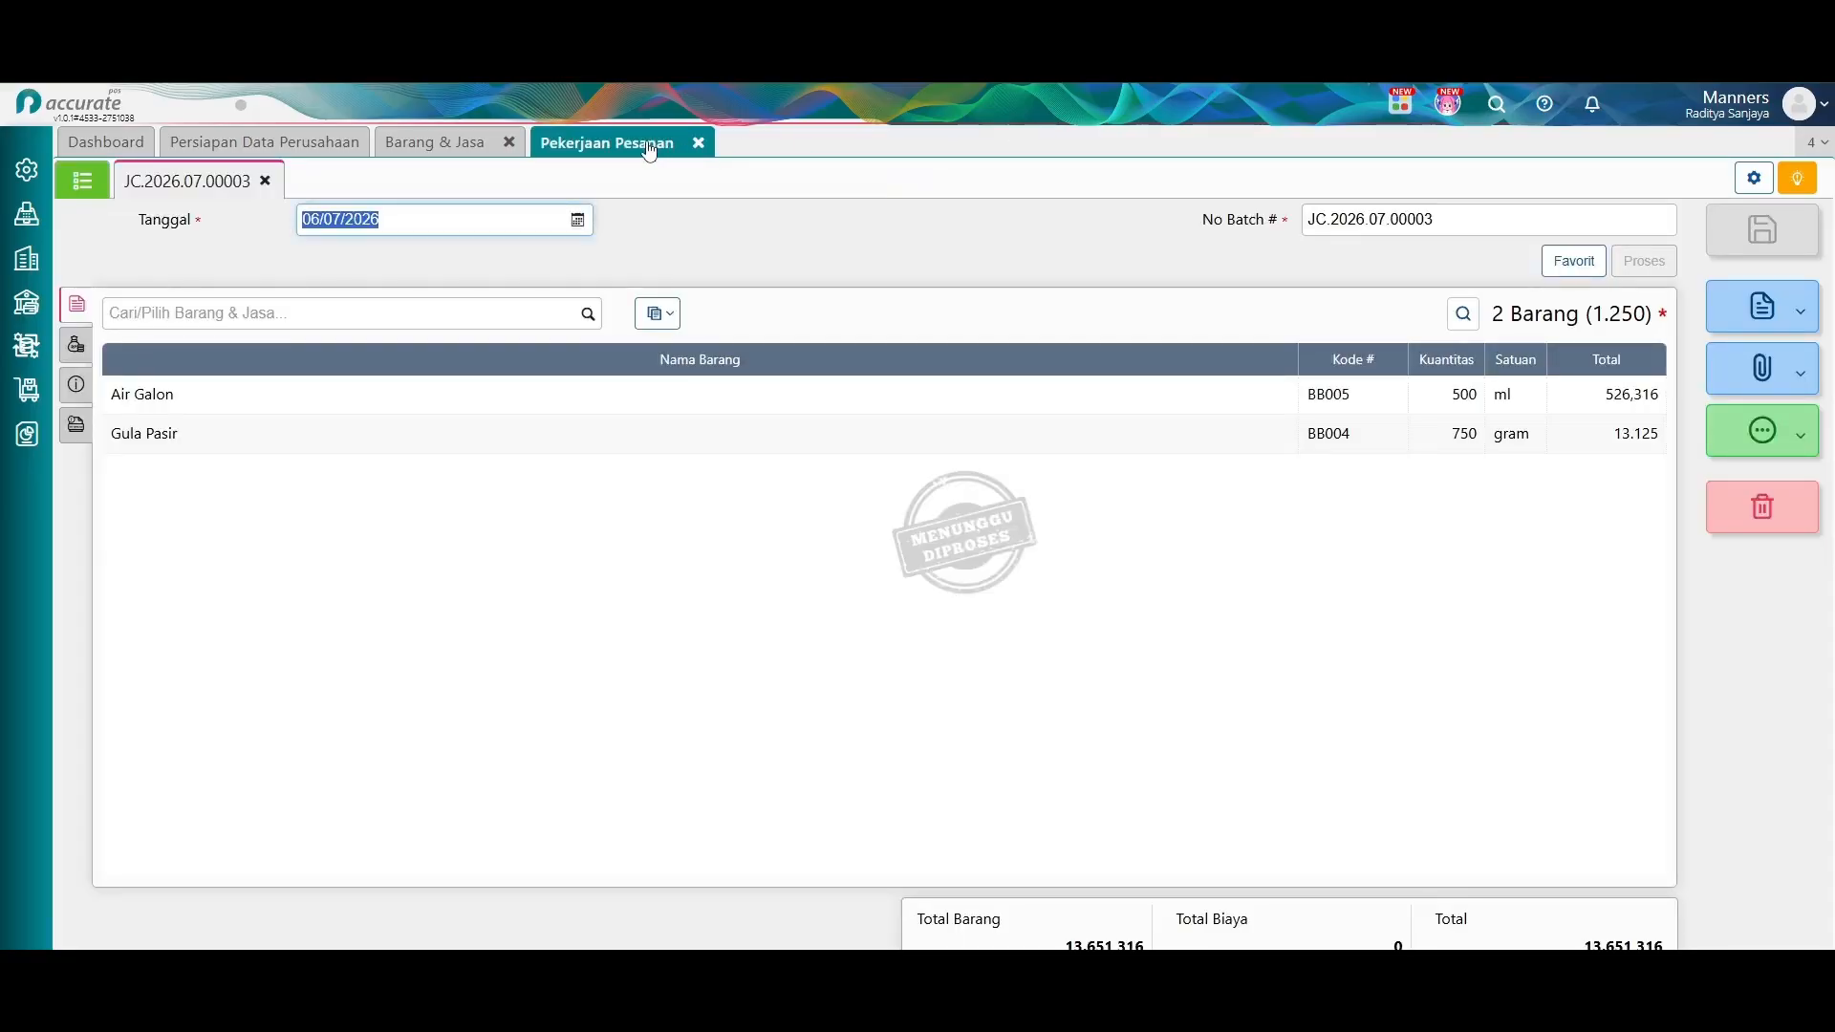
click(480, 145)
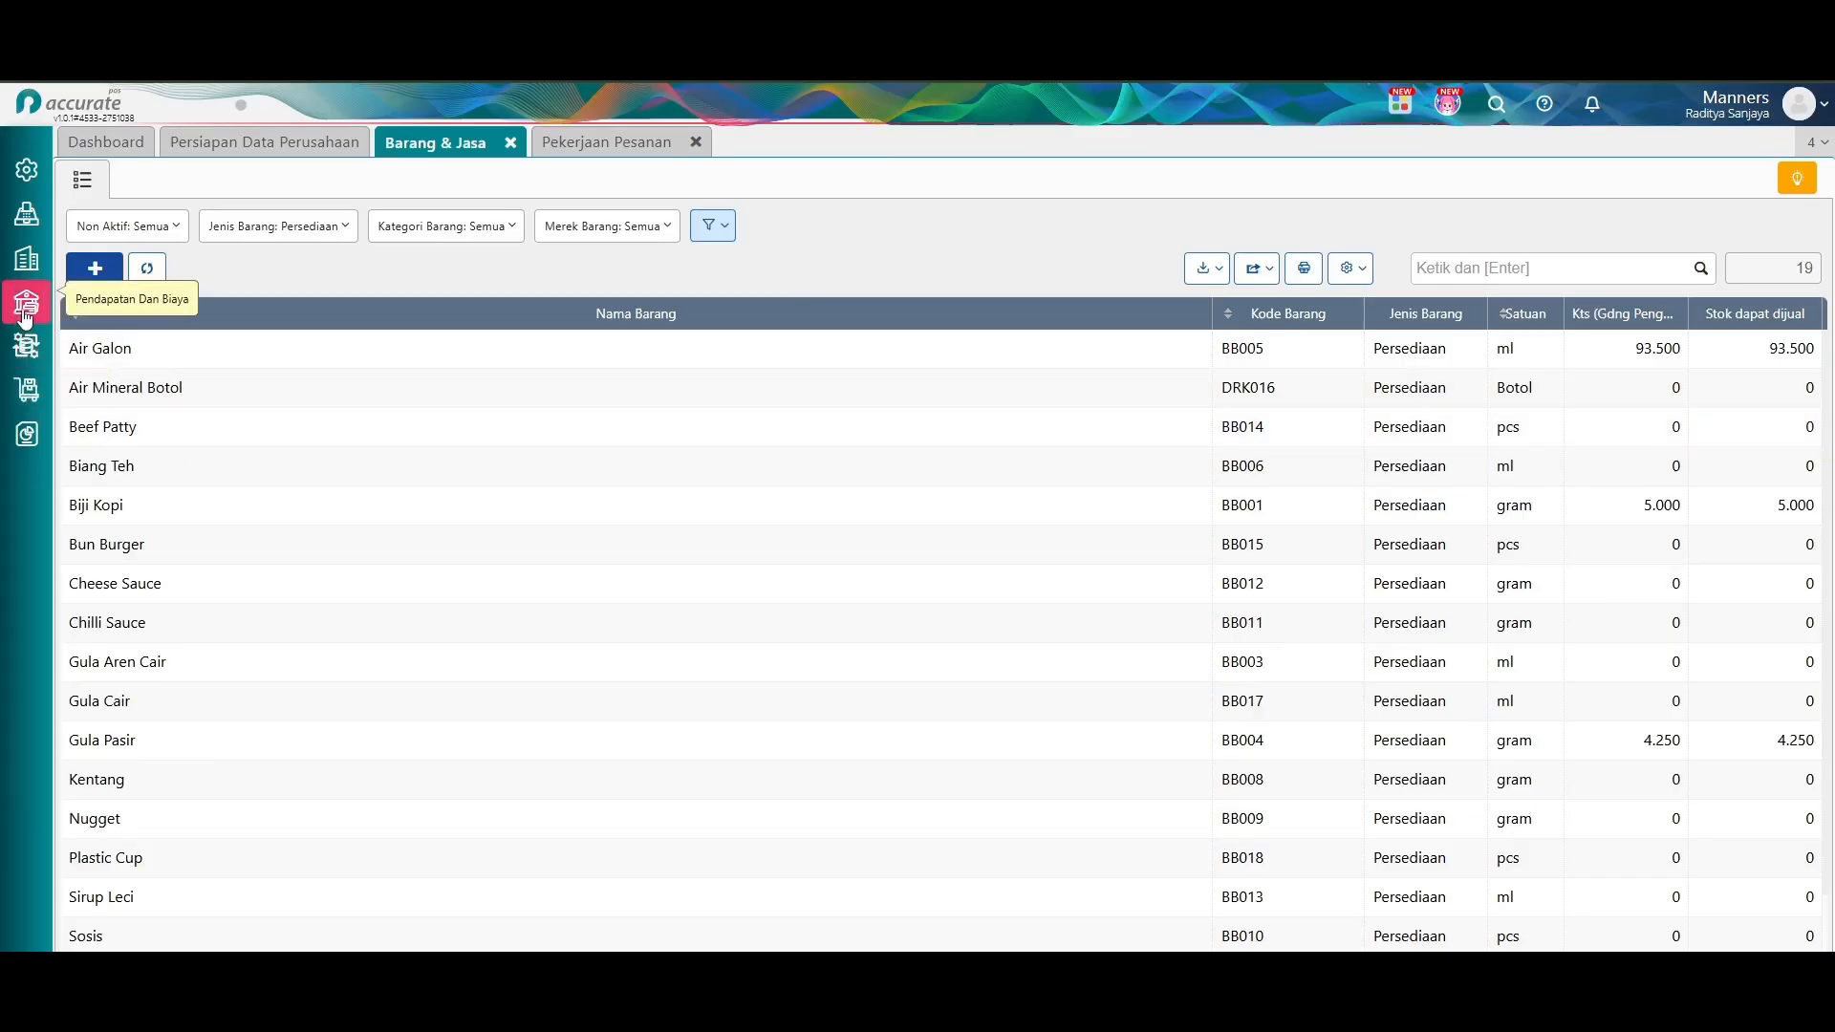
Display the Faktur Belum Lunas report from Pembelian Dan Utang as of 06/07/2026 for all branches, and close it after reading.
click(23, 401)
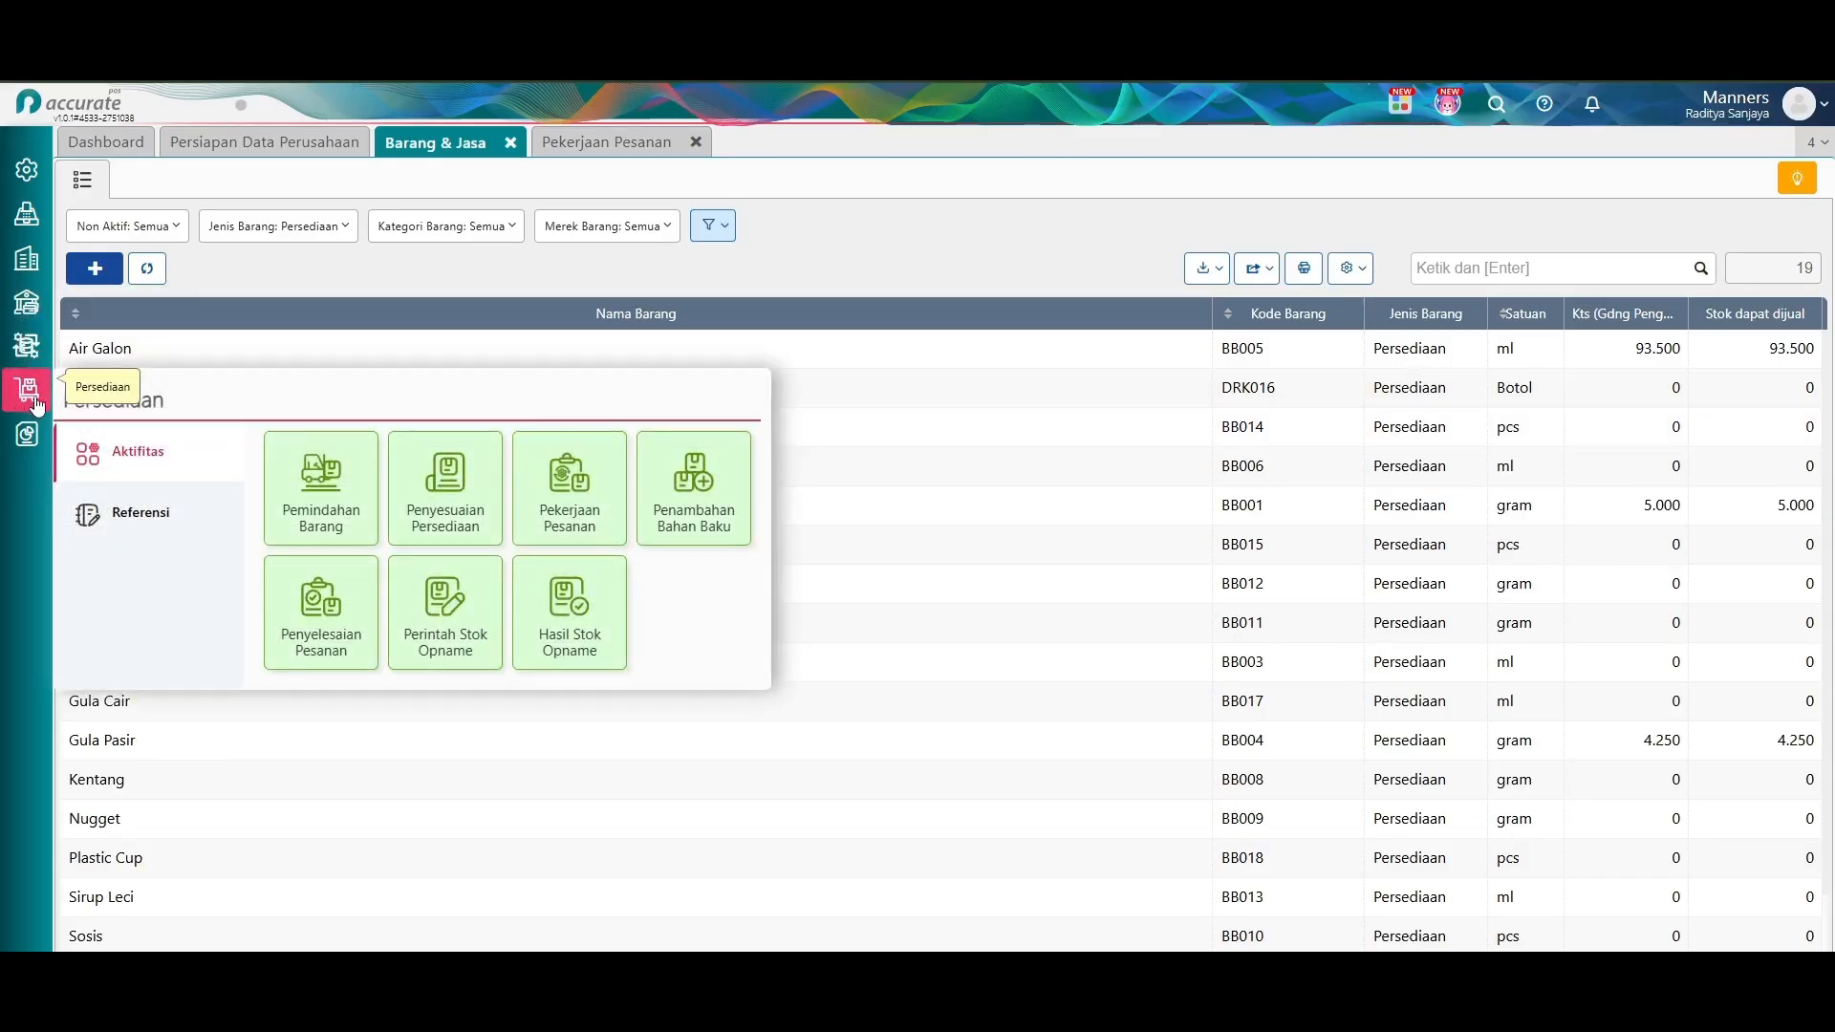
click(32, 348)
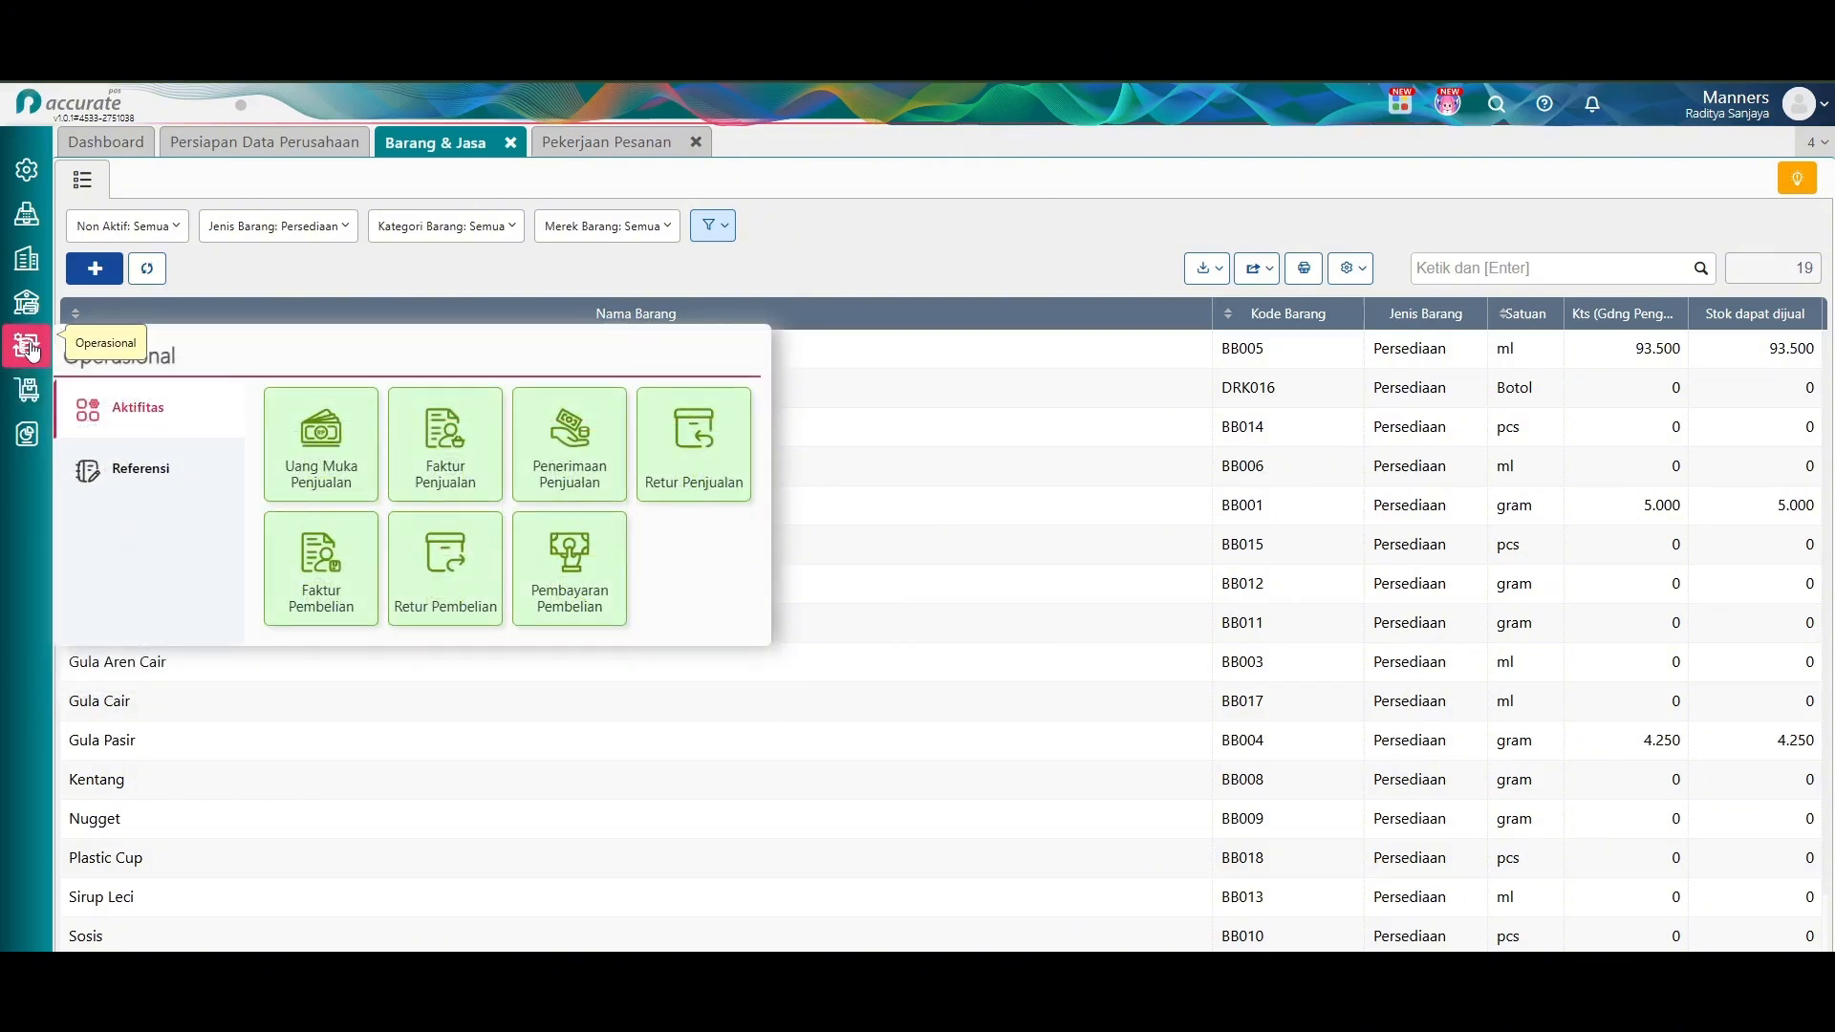
click(26, 390)
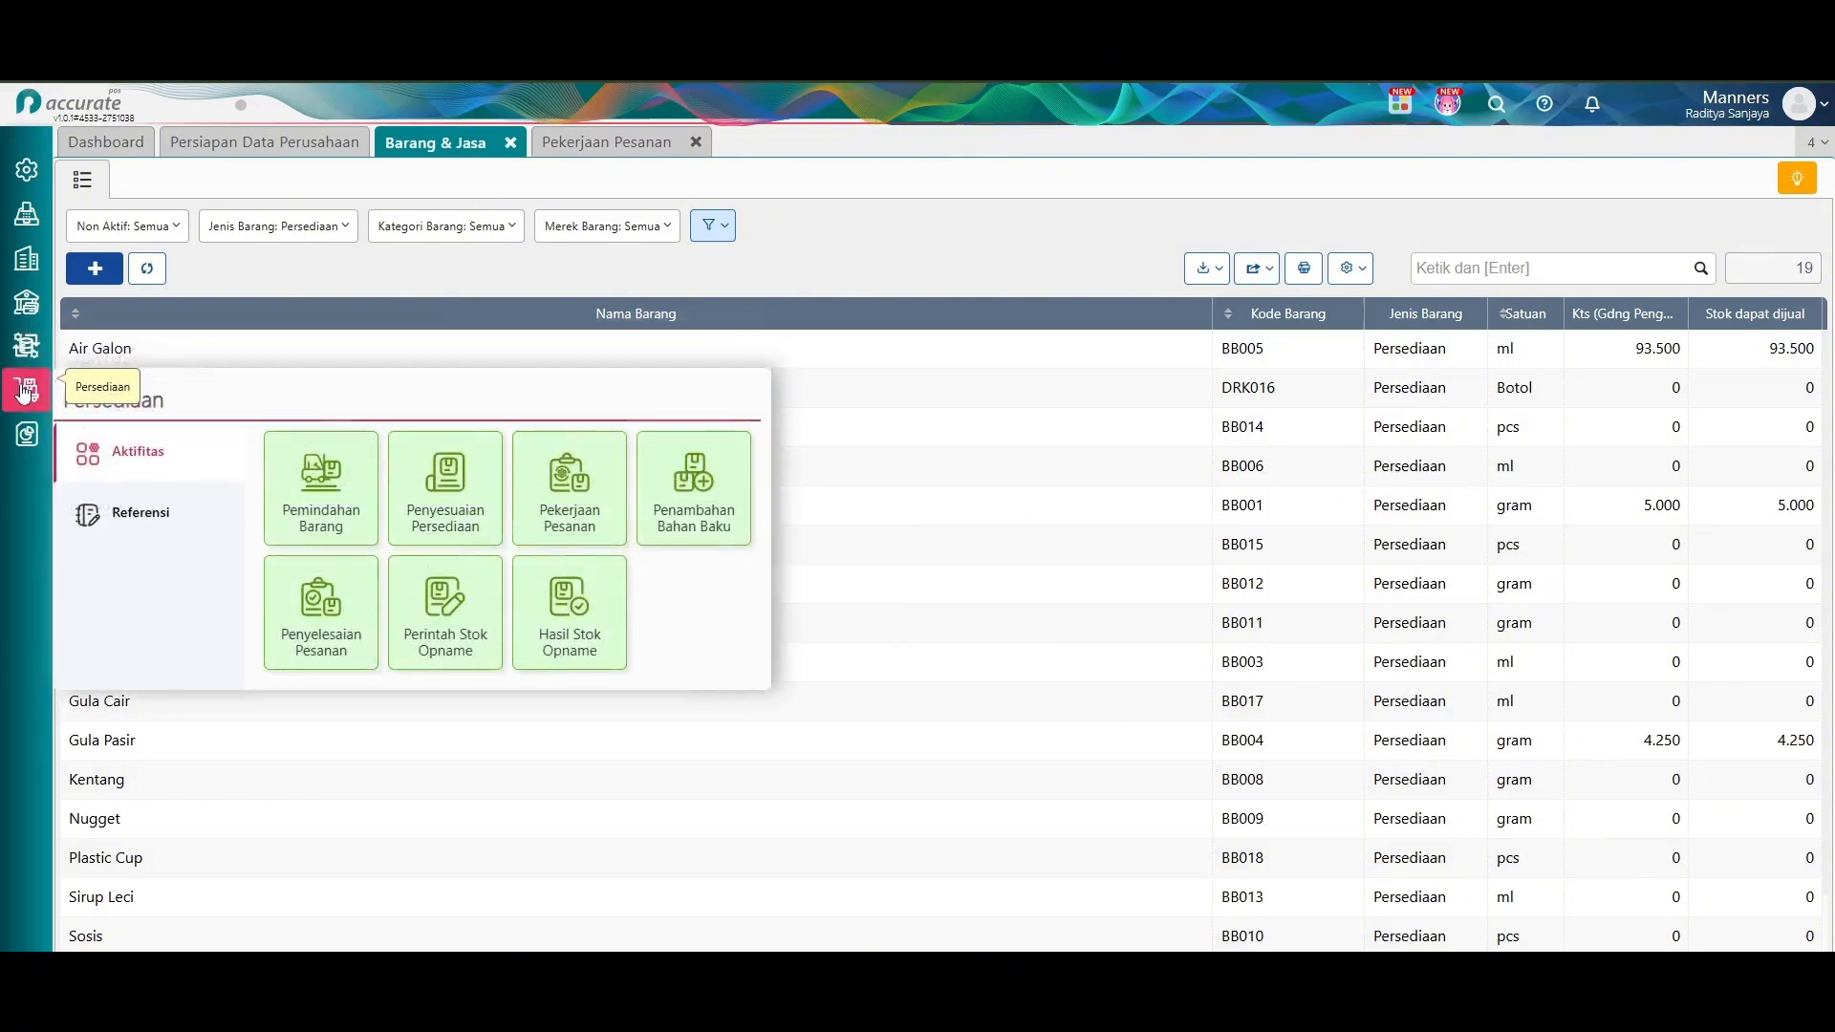
click(27, 436)
click(121, 527)
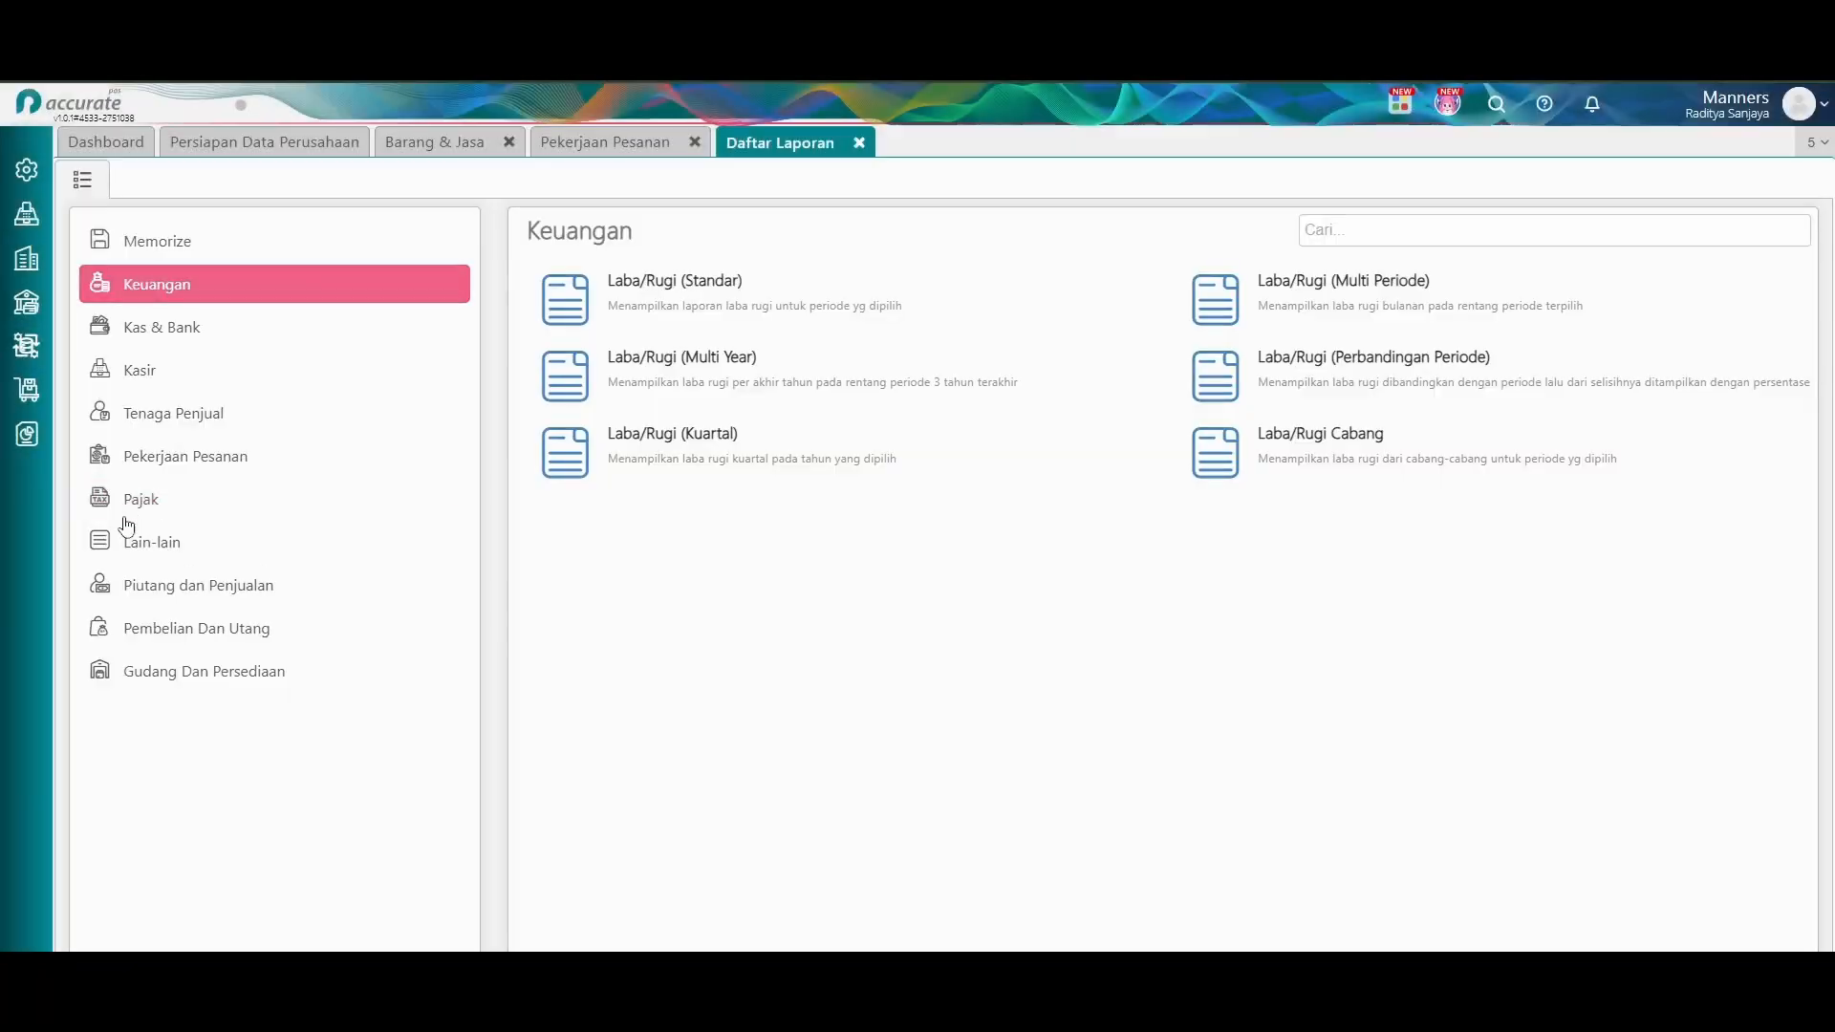
click(187, 628)
click(673, 302)
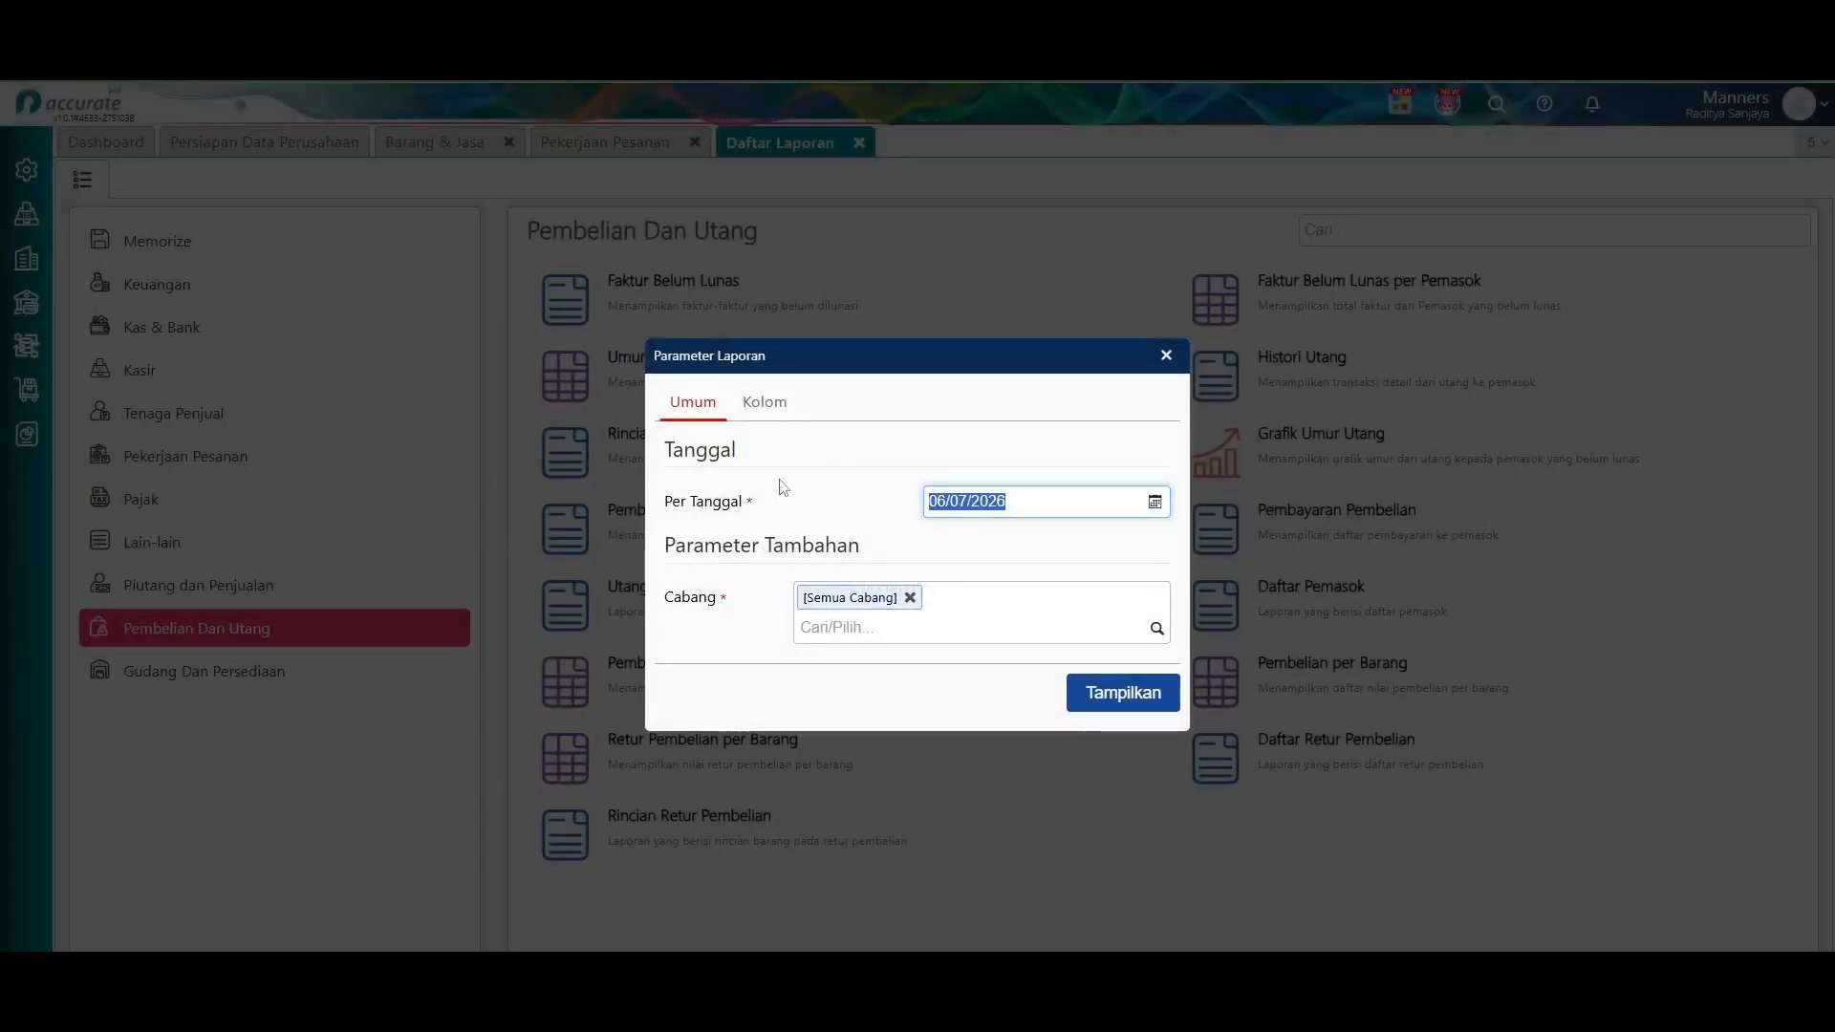
click(1068, 694)
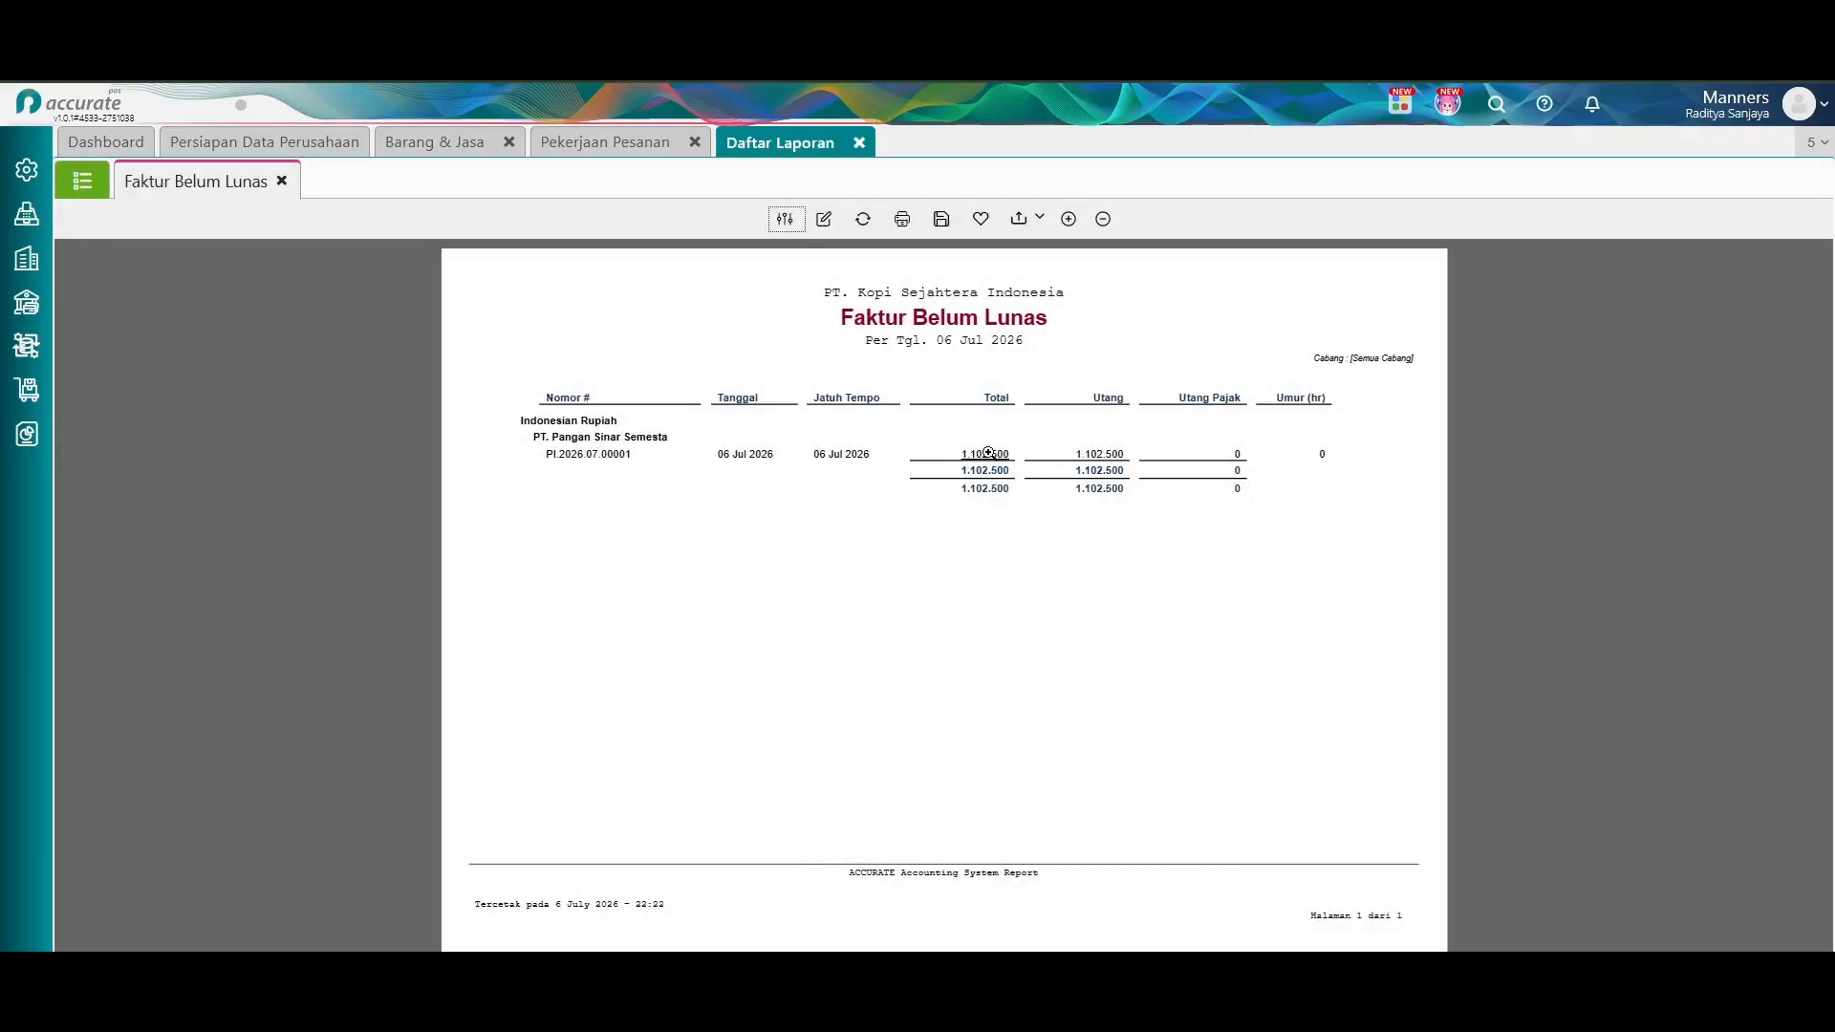
click(859, 143)
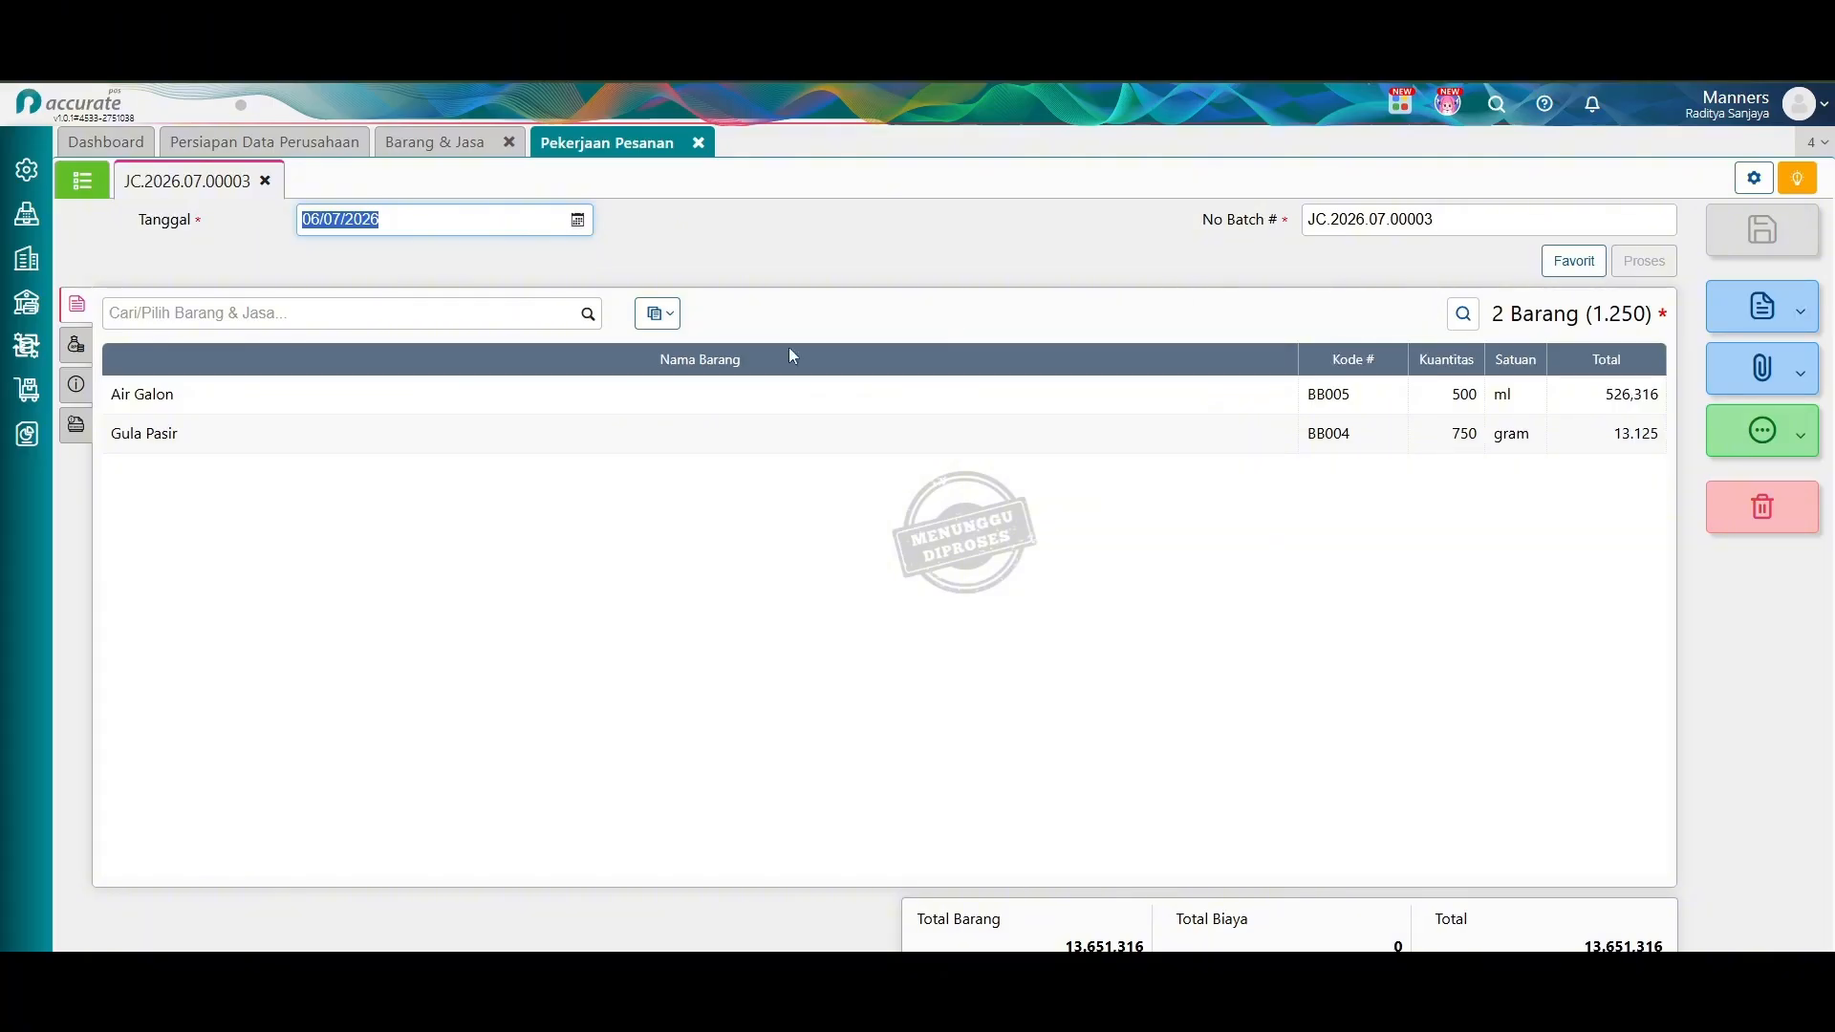
Open the existing PT. Pangan Sinar Semesta purchase invoice from the Faktur Pembelian list.
click(27, 389)
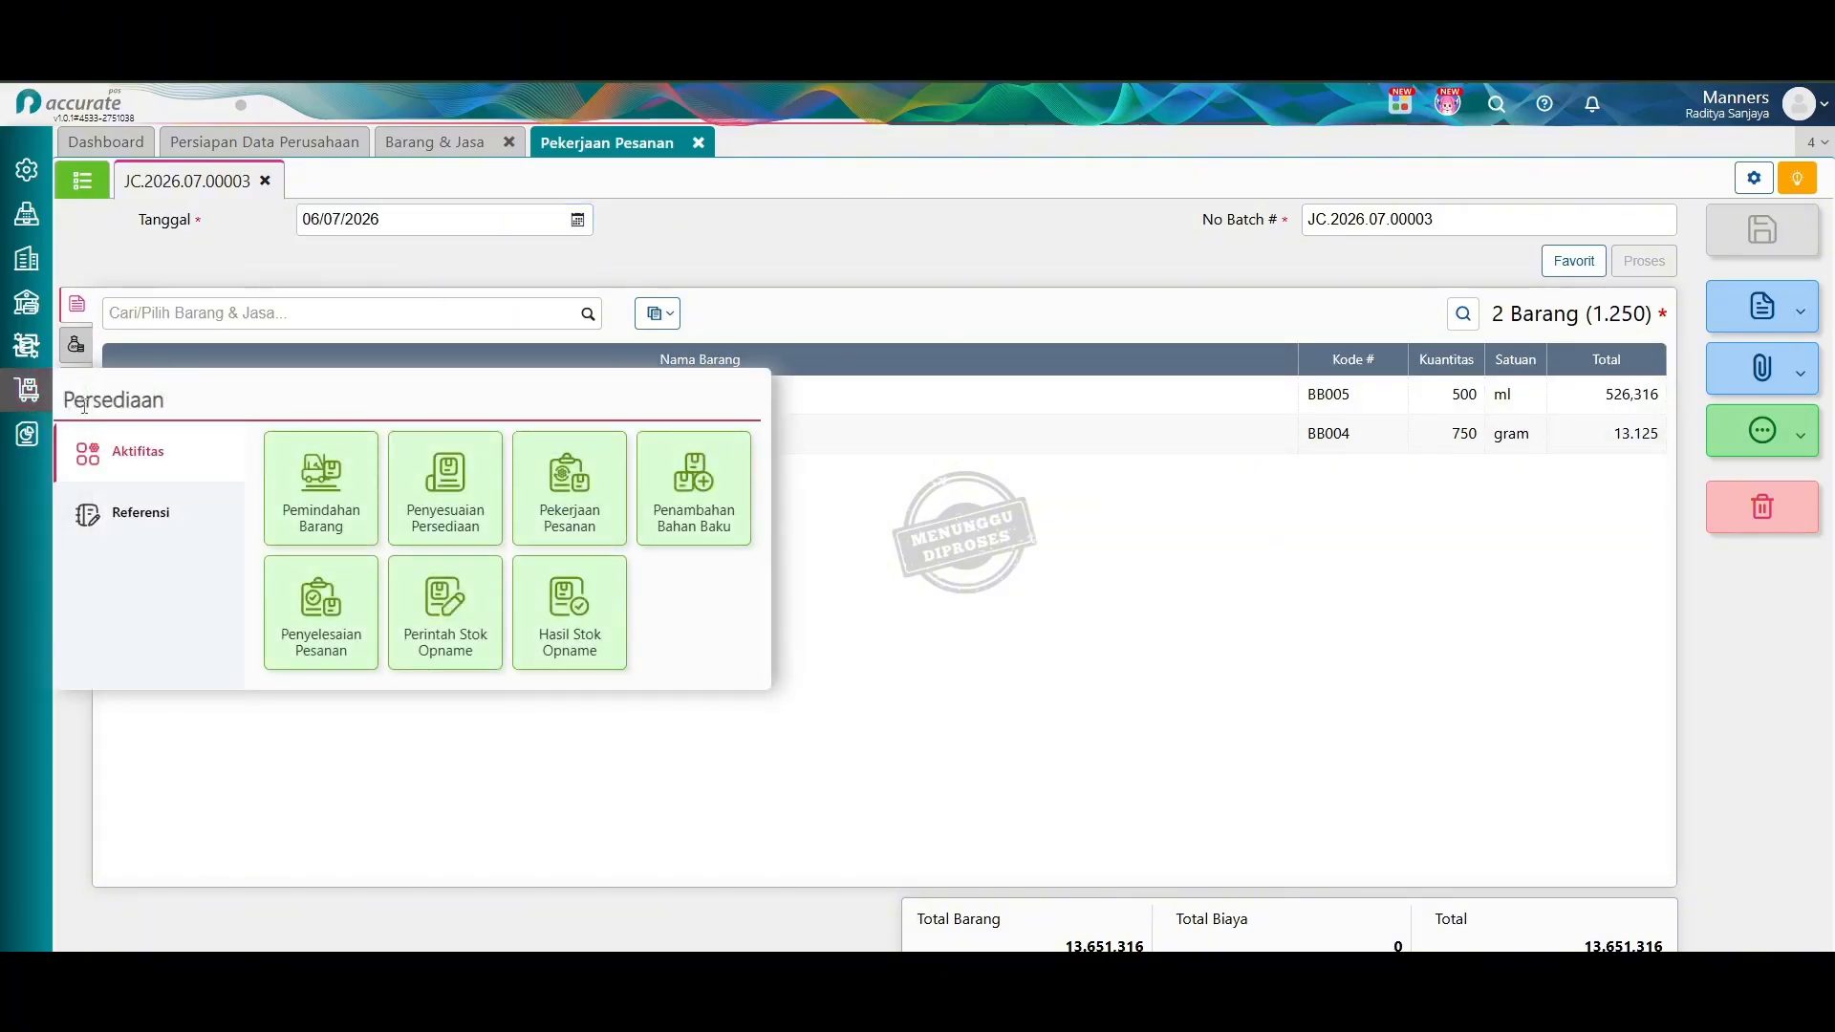
click(27, 345)
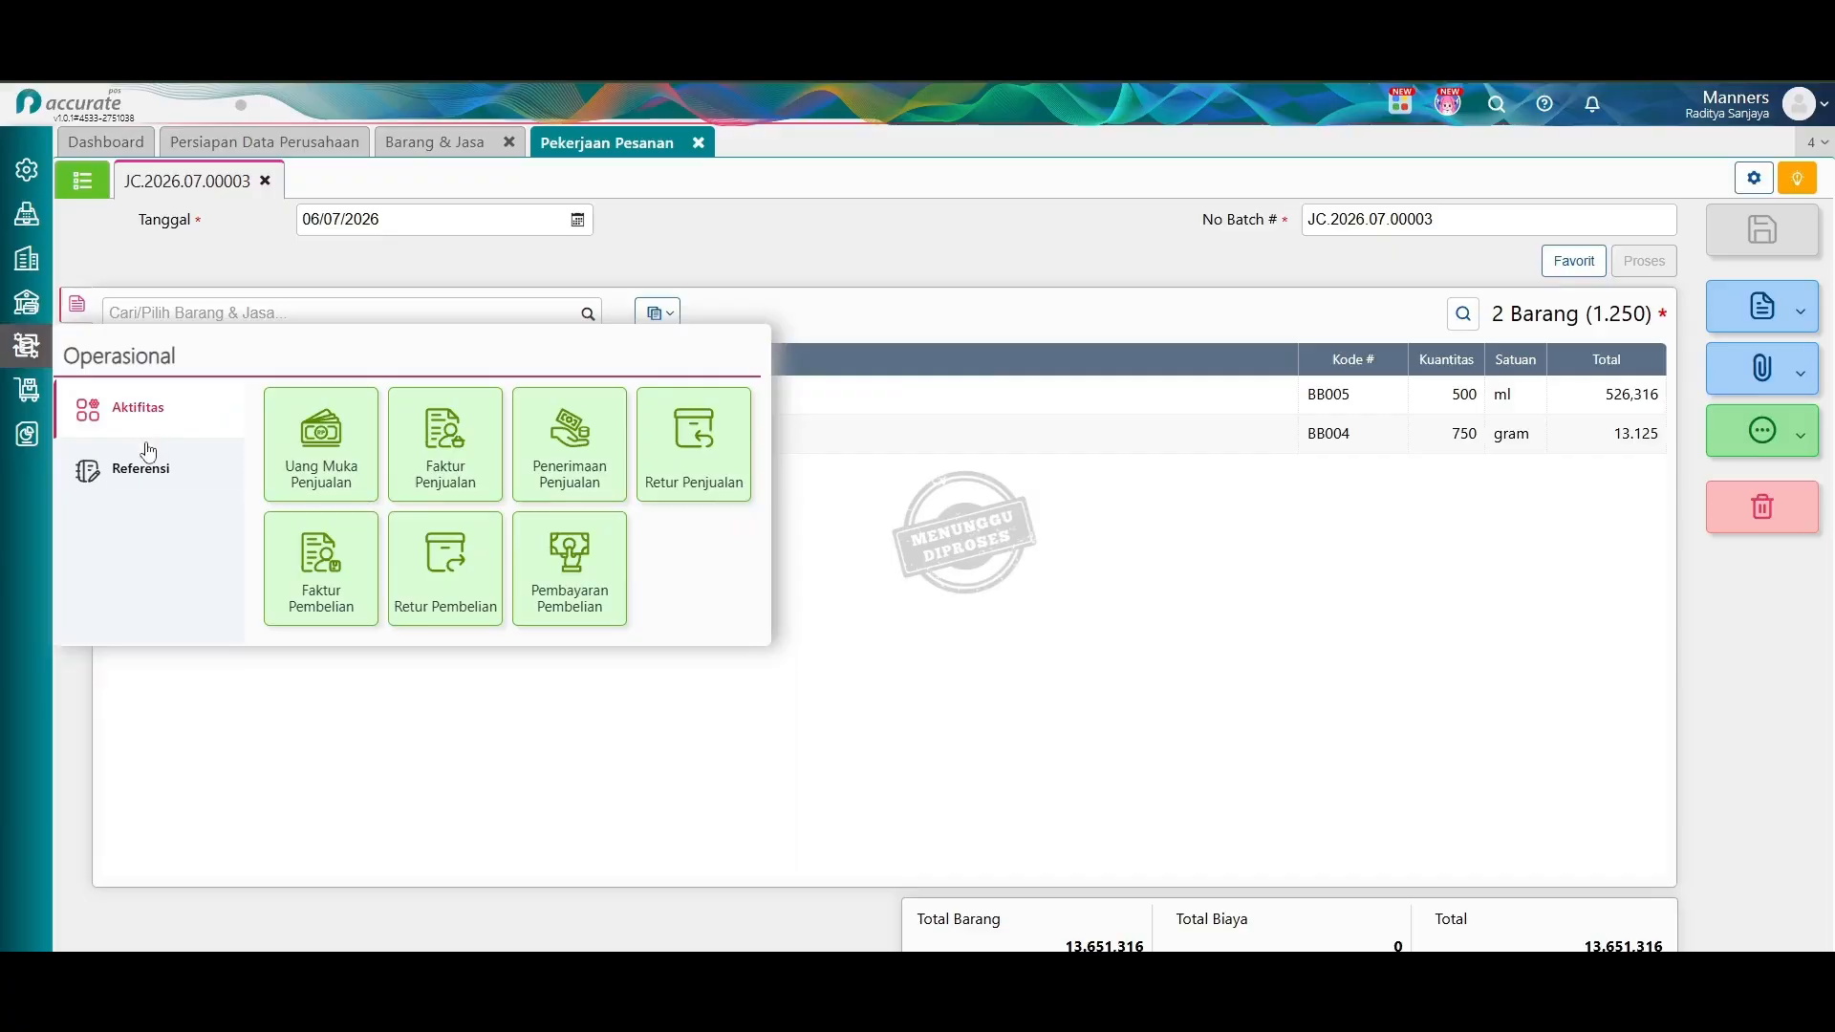
click(335, 564)
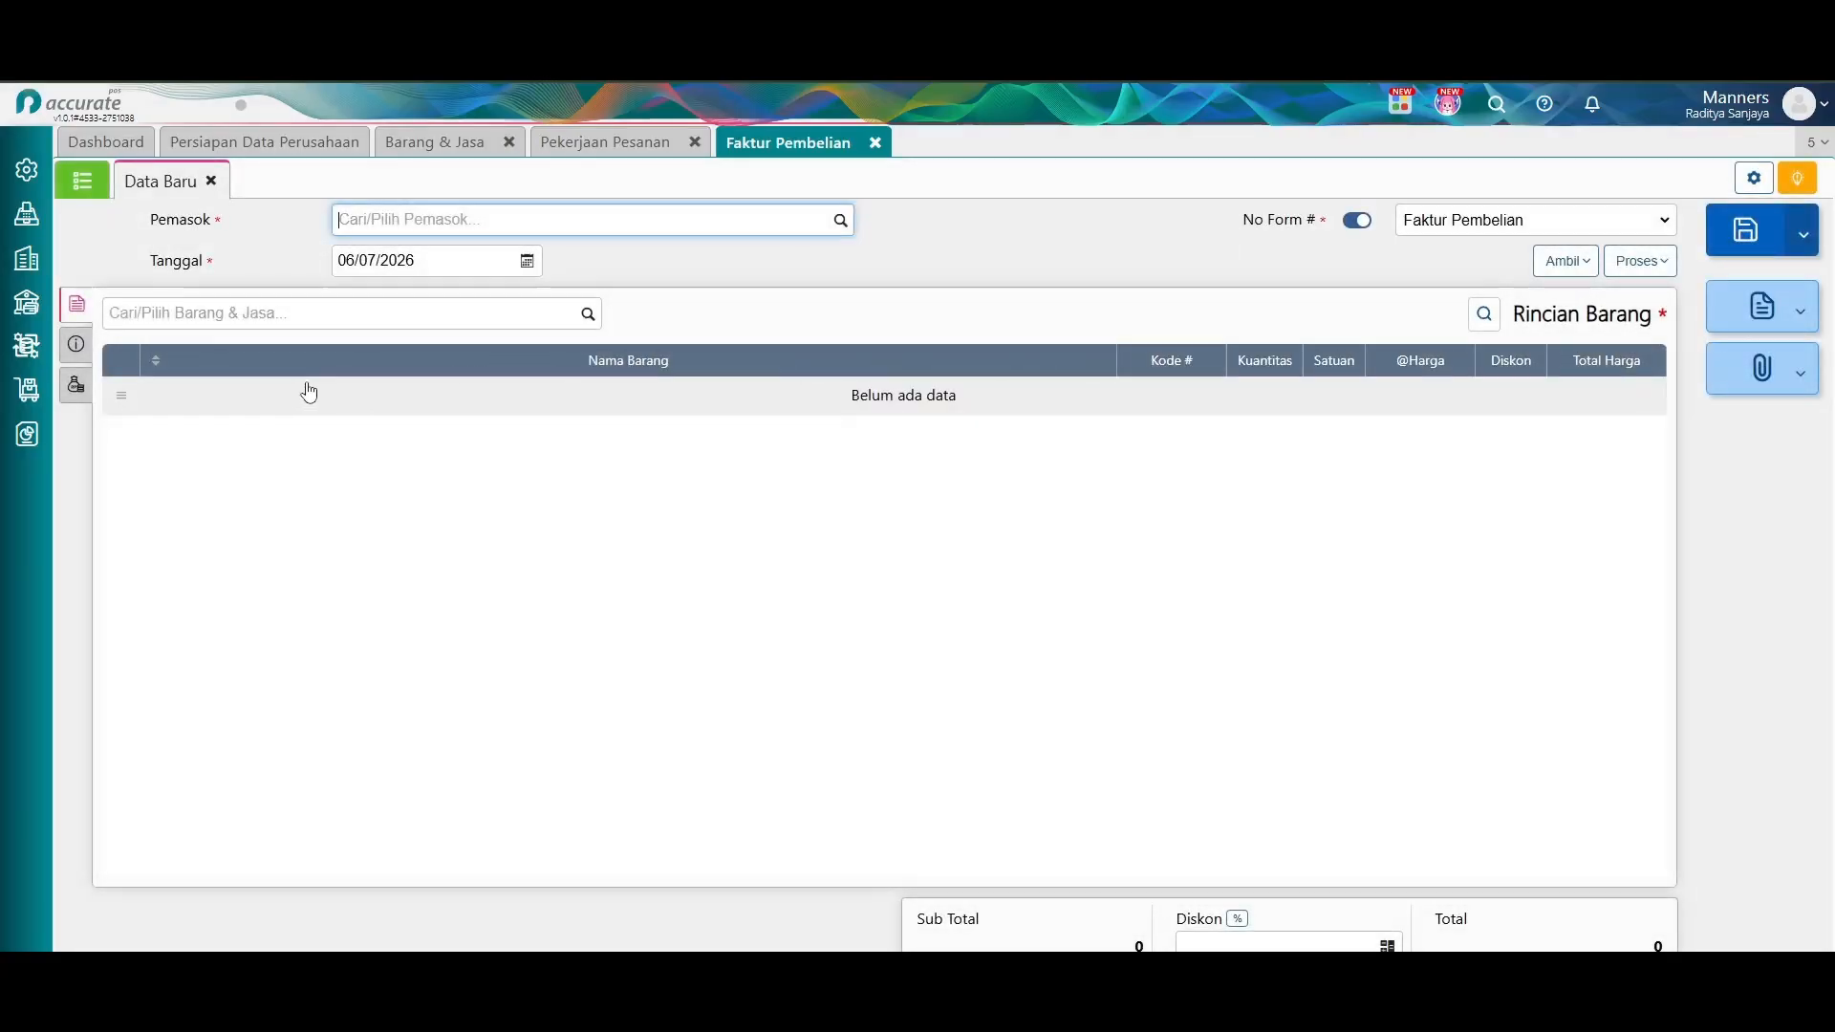
click(82, 181)
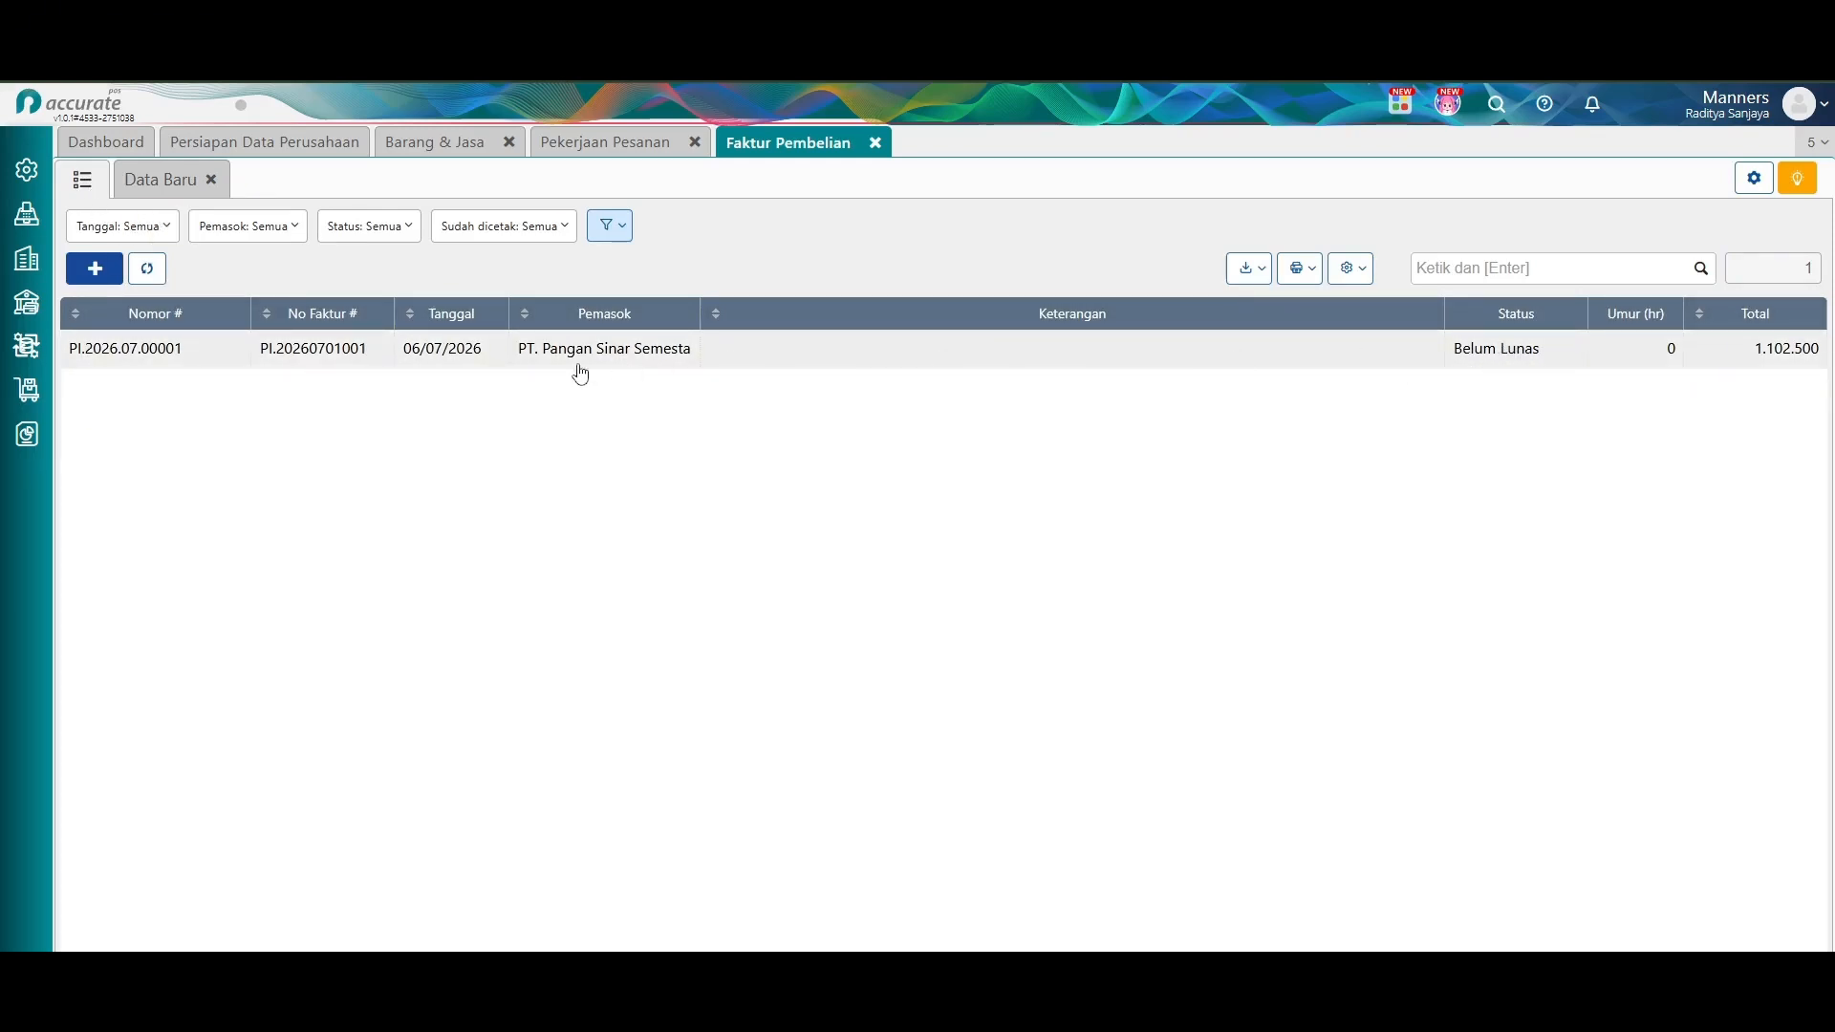
click(159, 357)
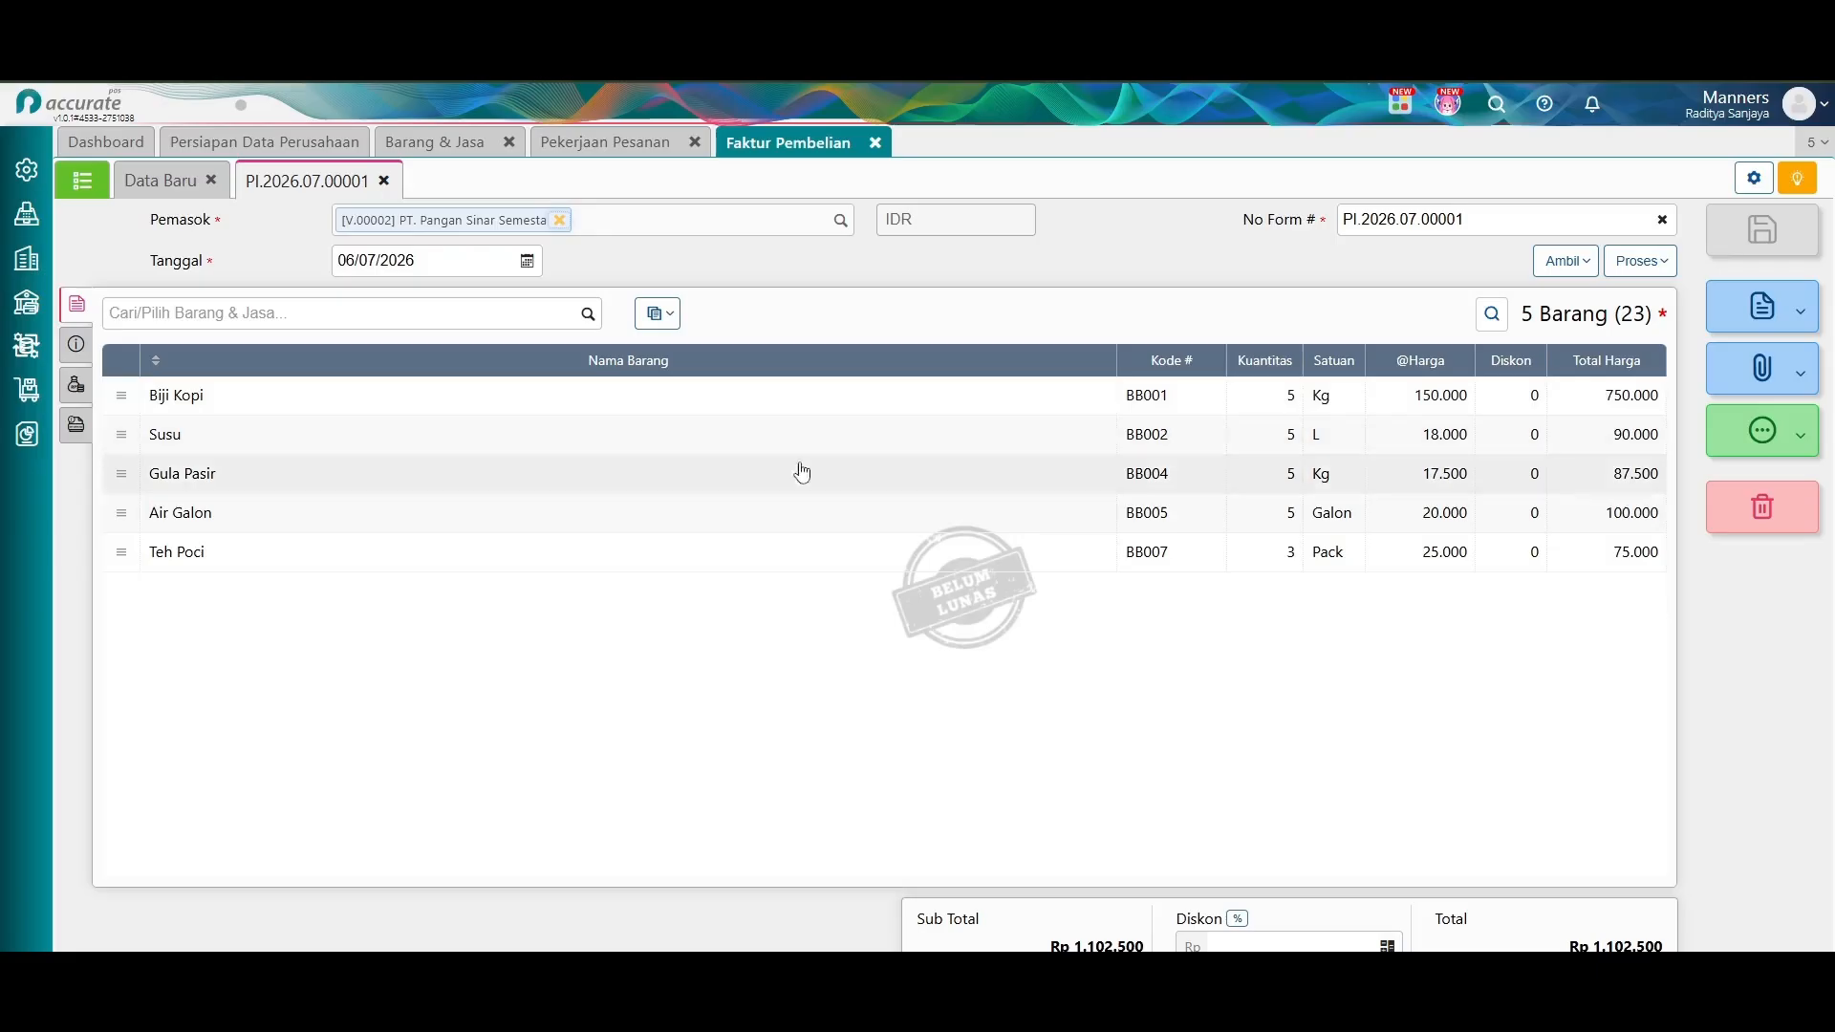
Process the invoice into a new Pembayaran Pembelian and select Bank Central Asia as its Bank.
click(1630, 273)
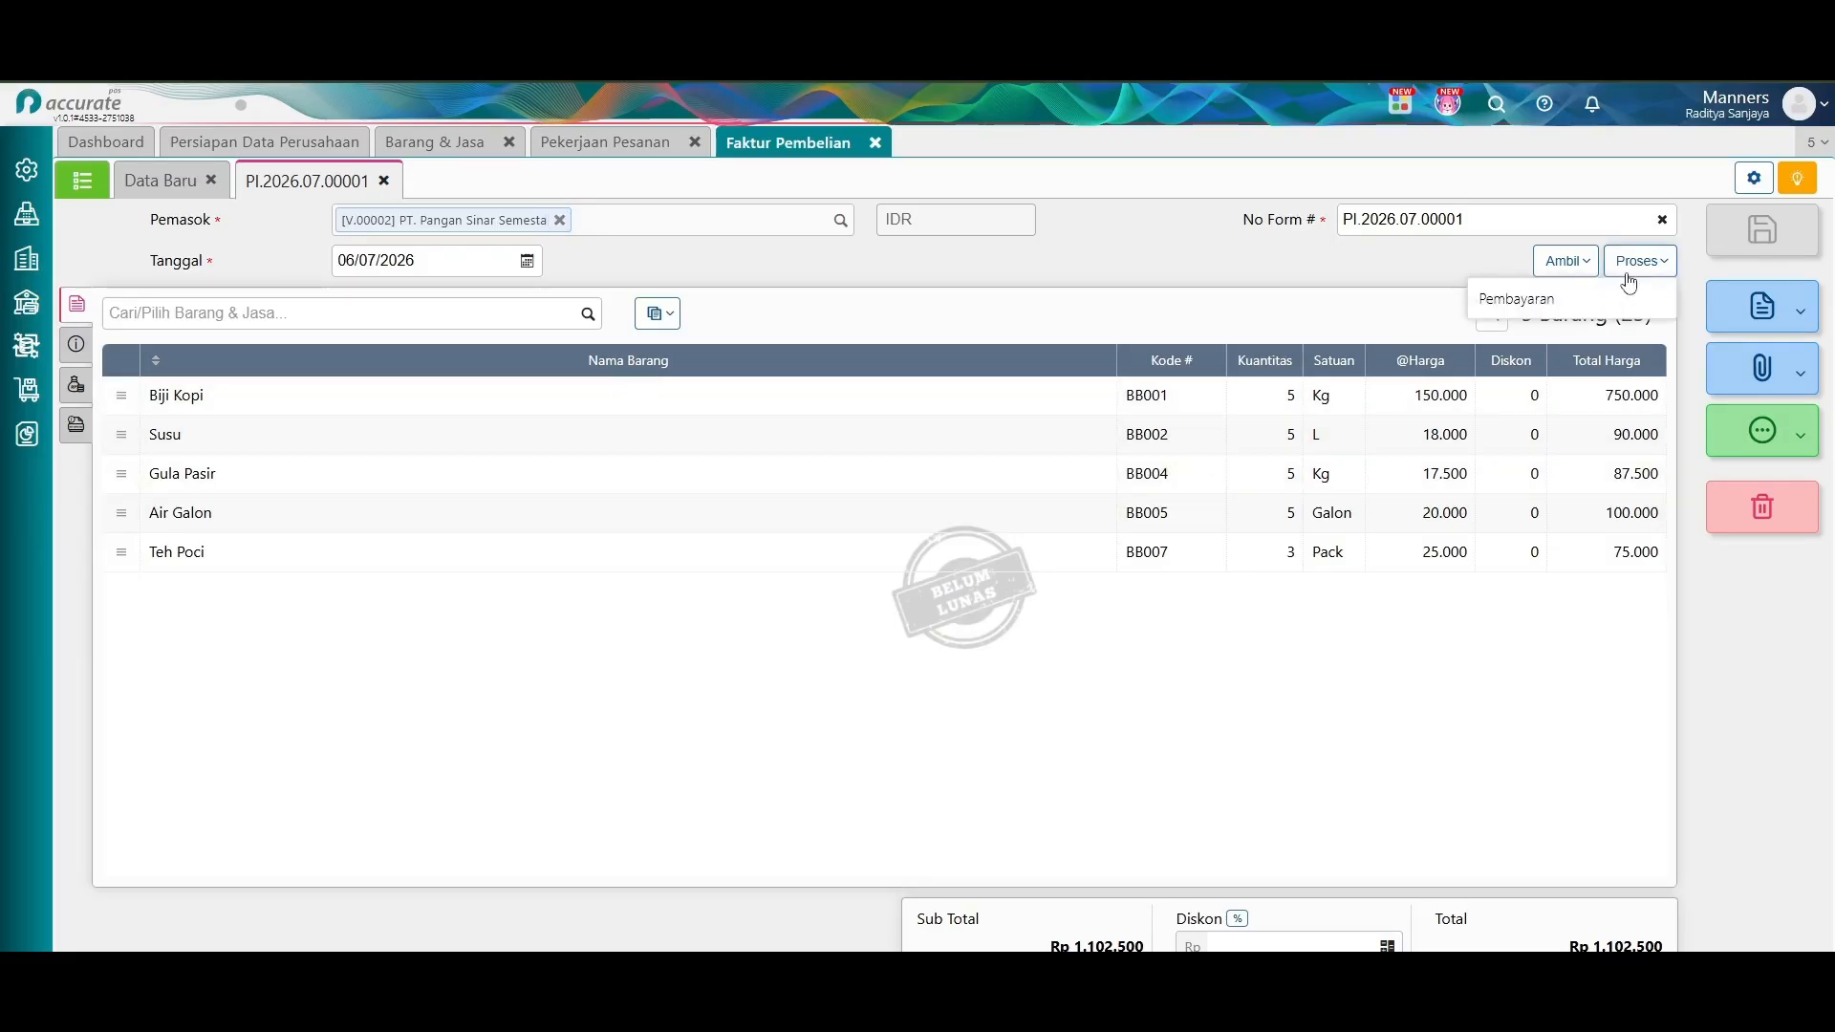
click(1543, 302)
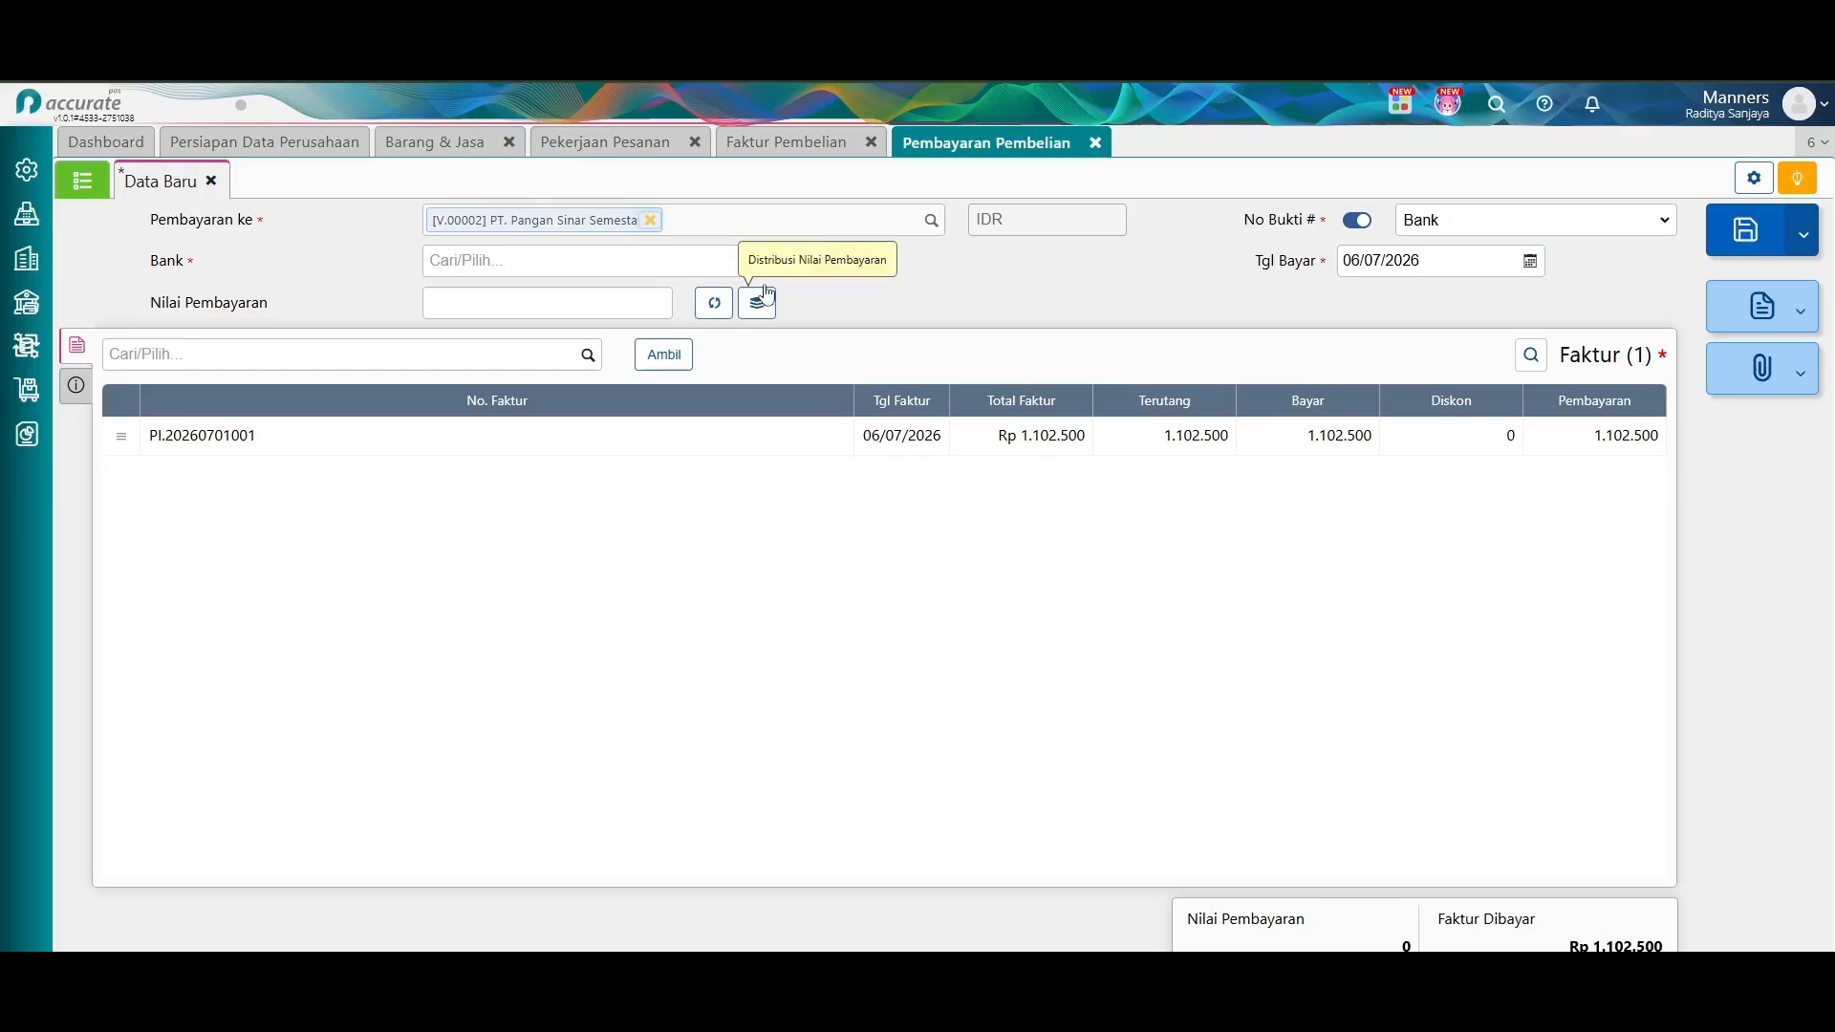
click(798, 262)
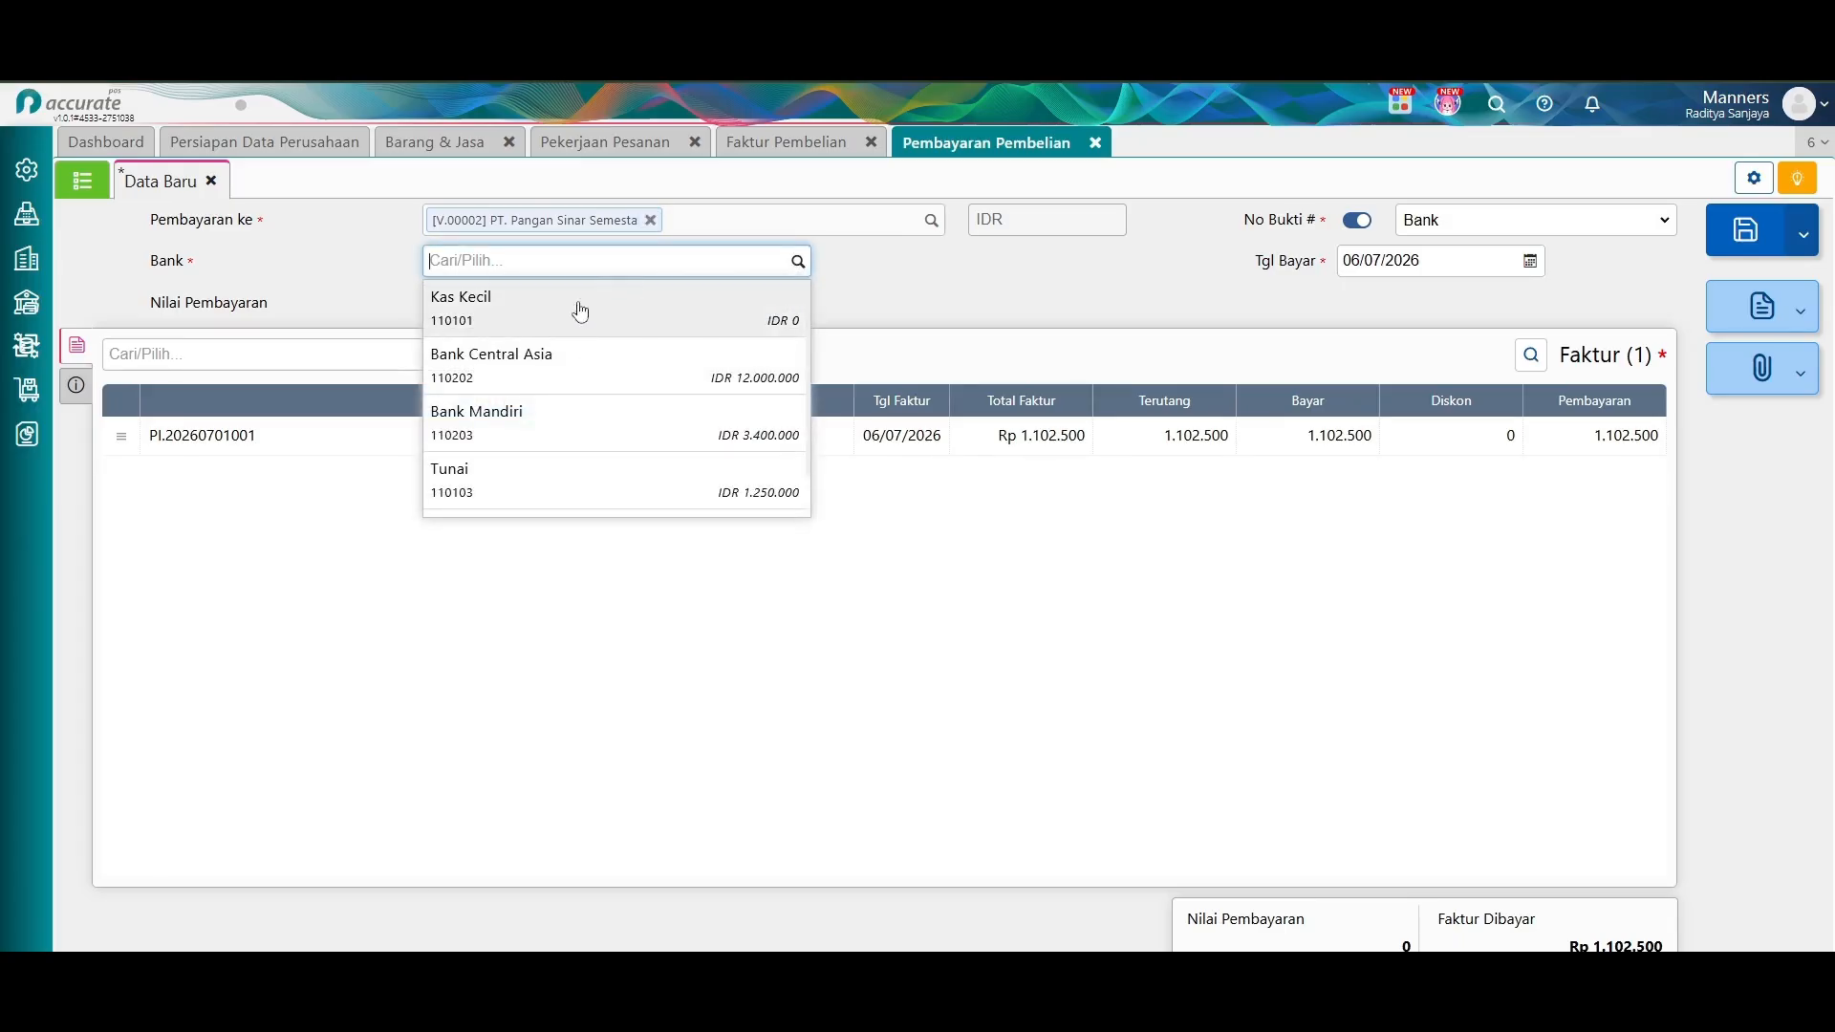
click(561, 371)
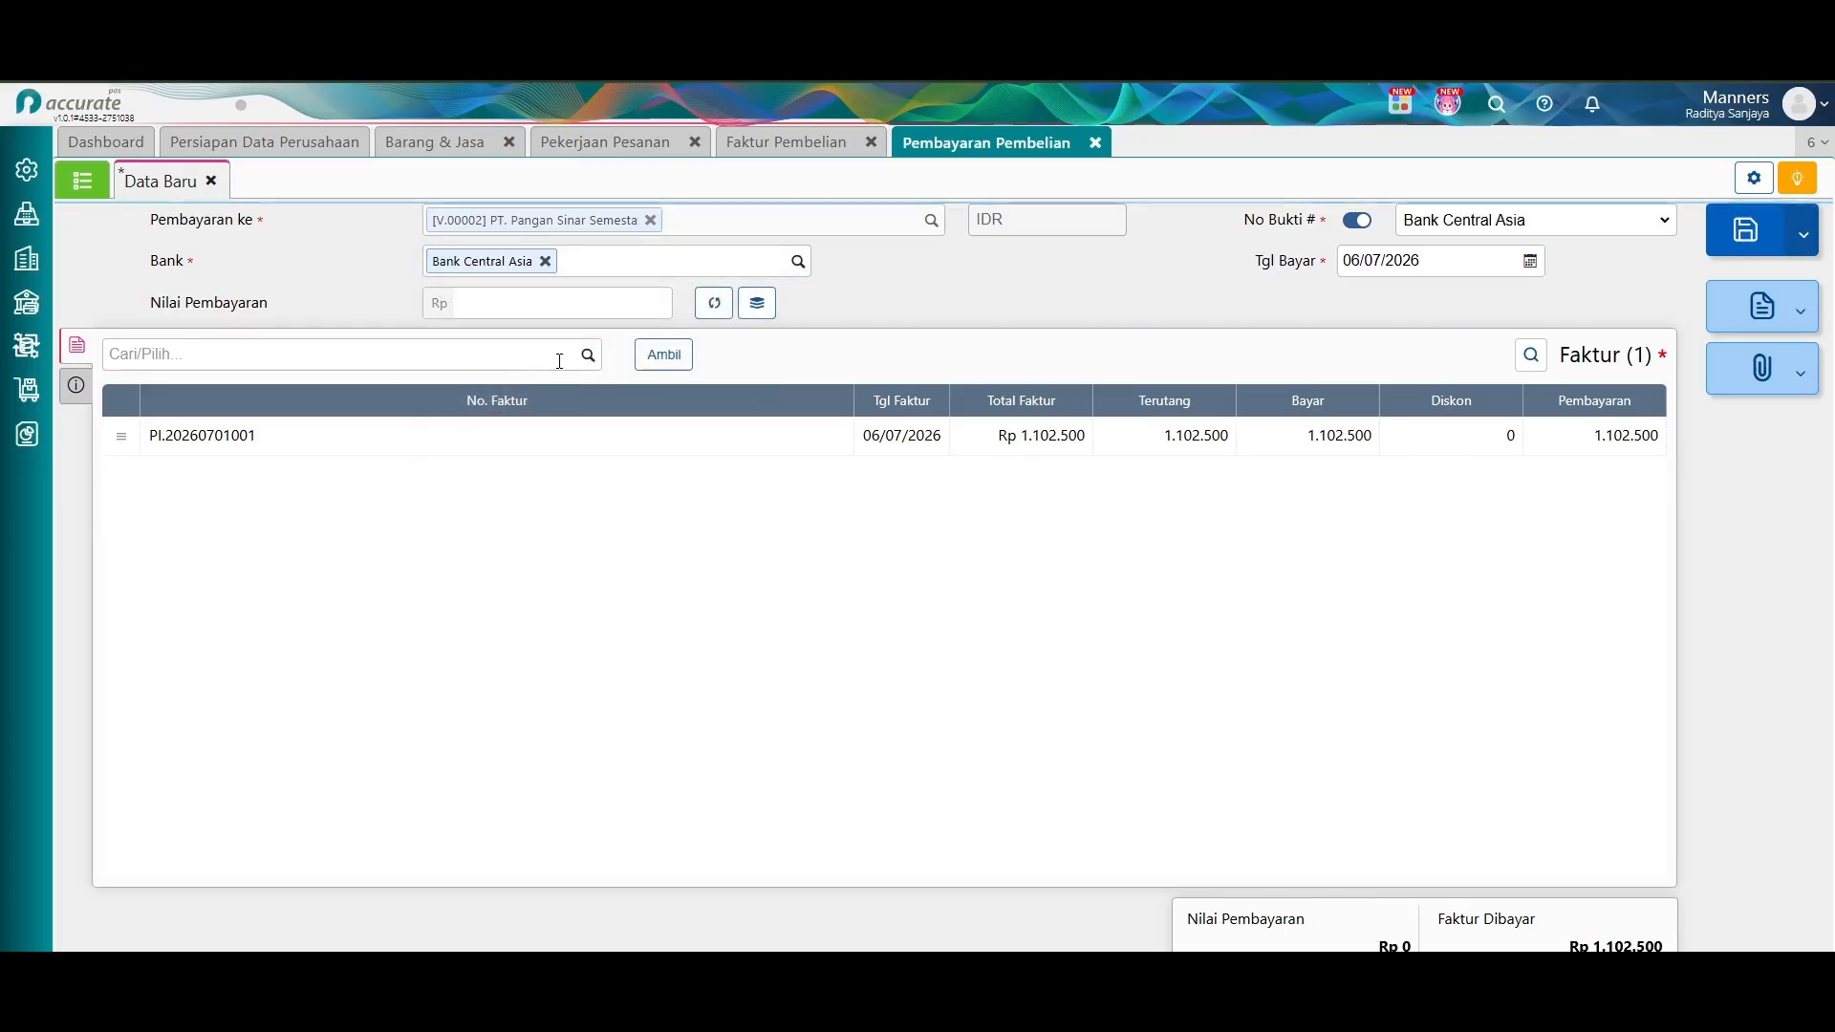
Set the payment's Metode Bayar to Transfer Bank and look up the available Rekening Bank.
click(75, 385)
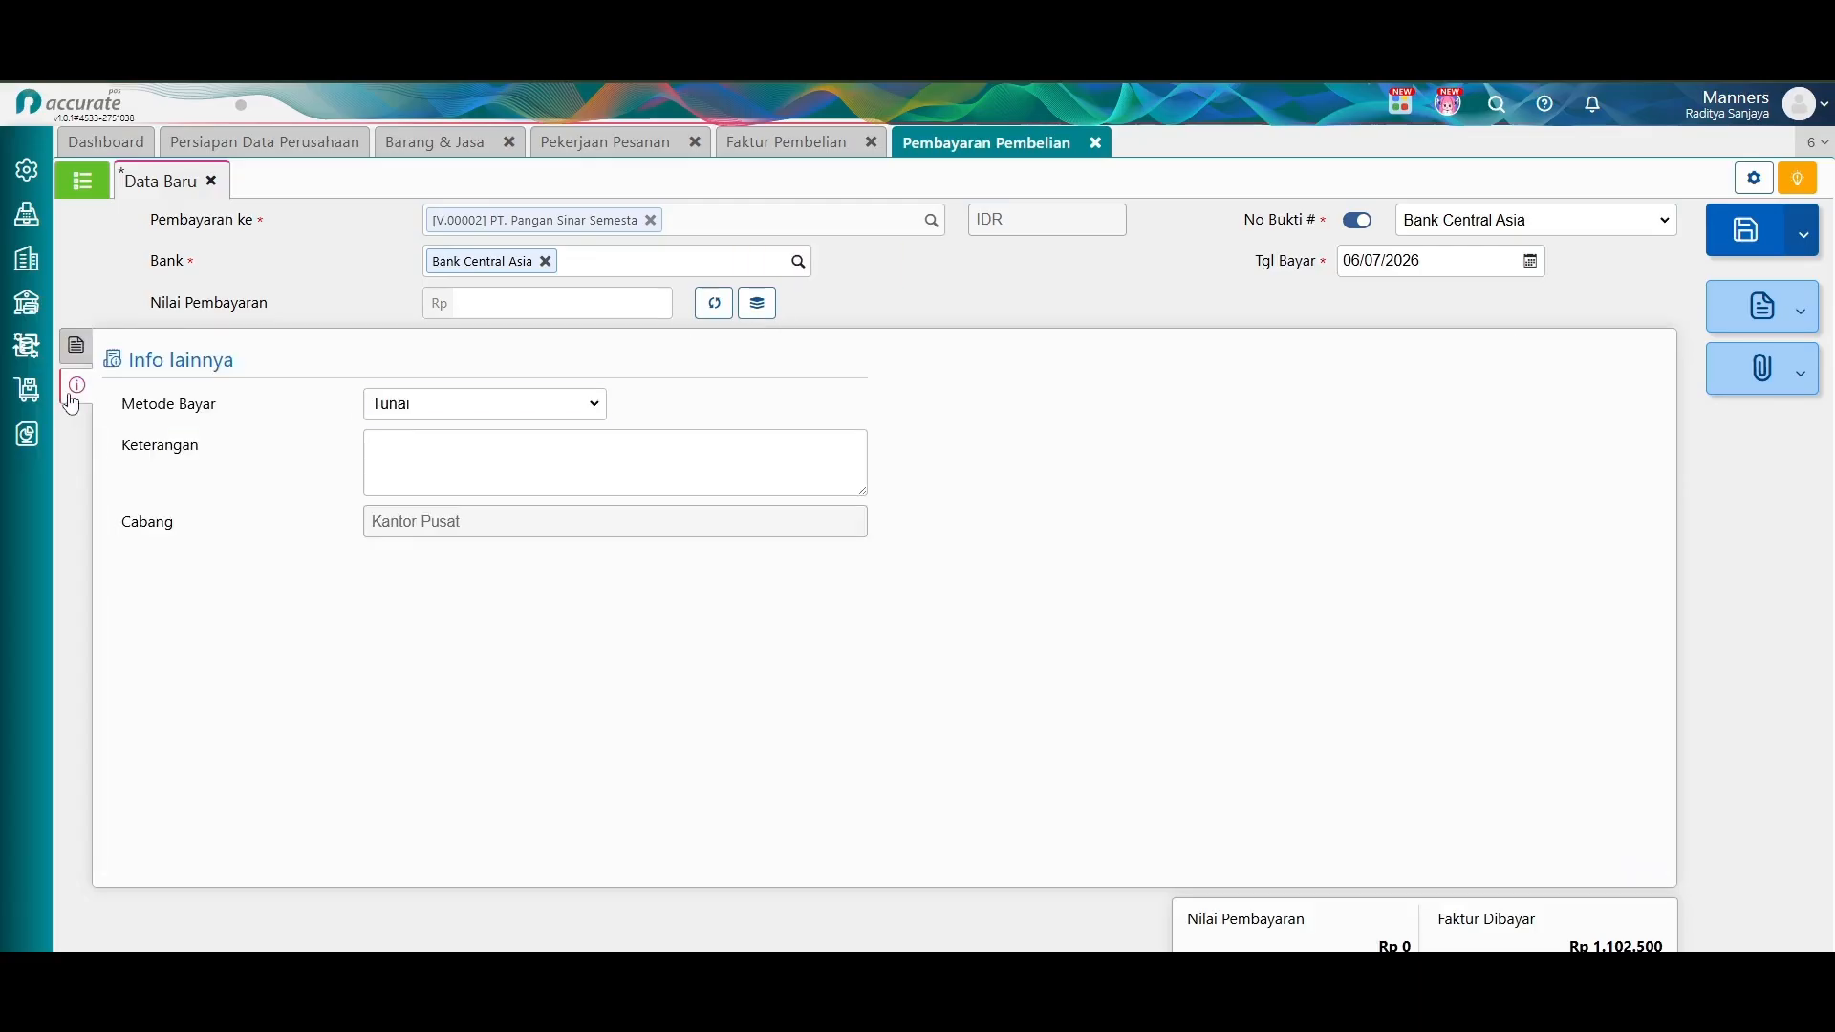
click(503, 405)
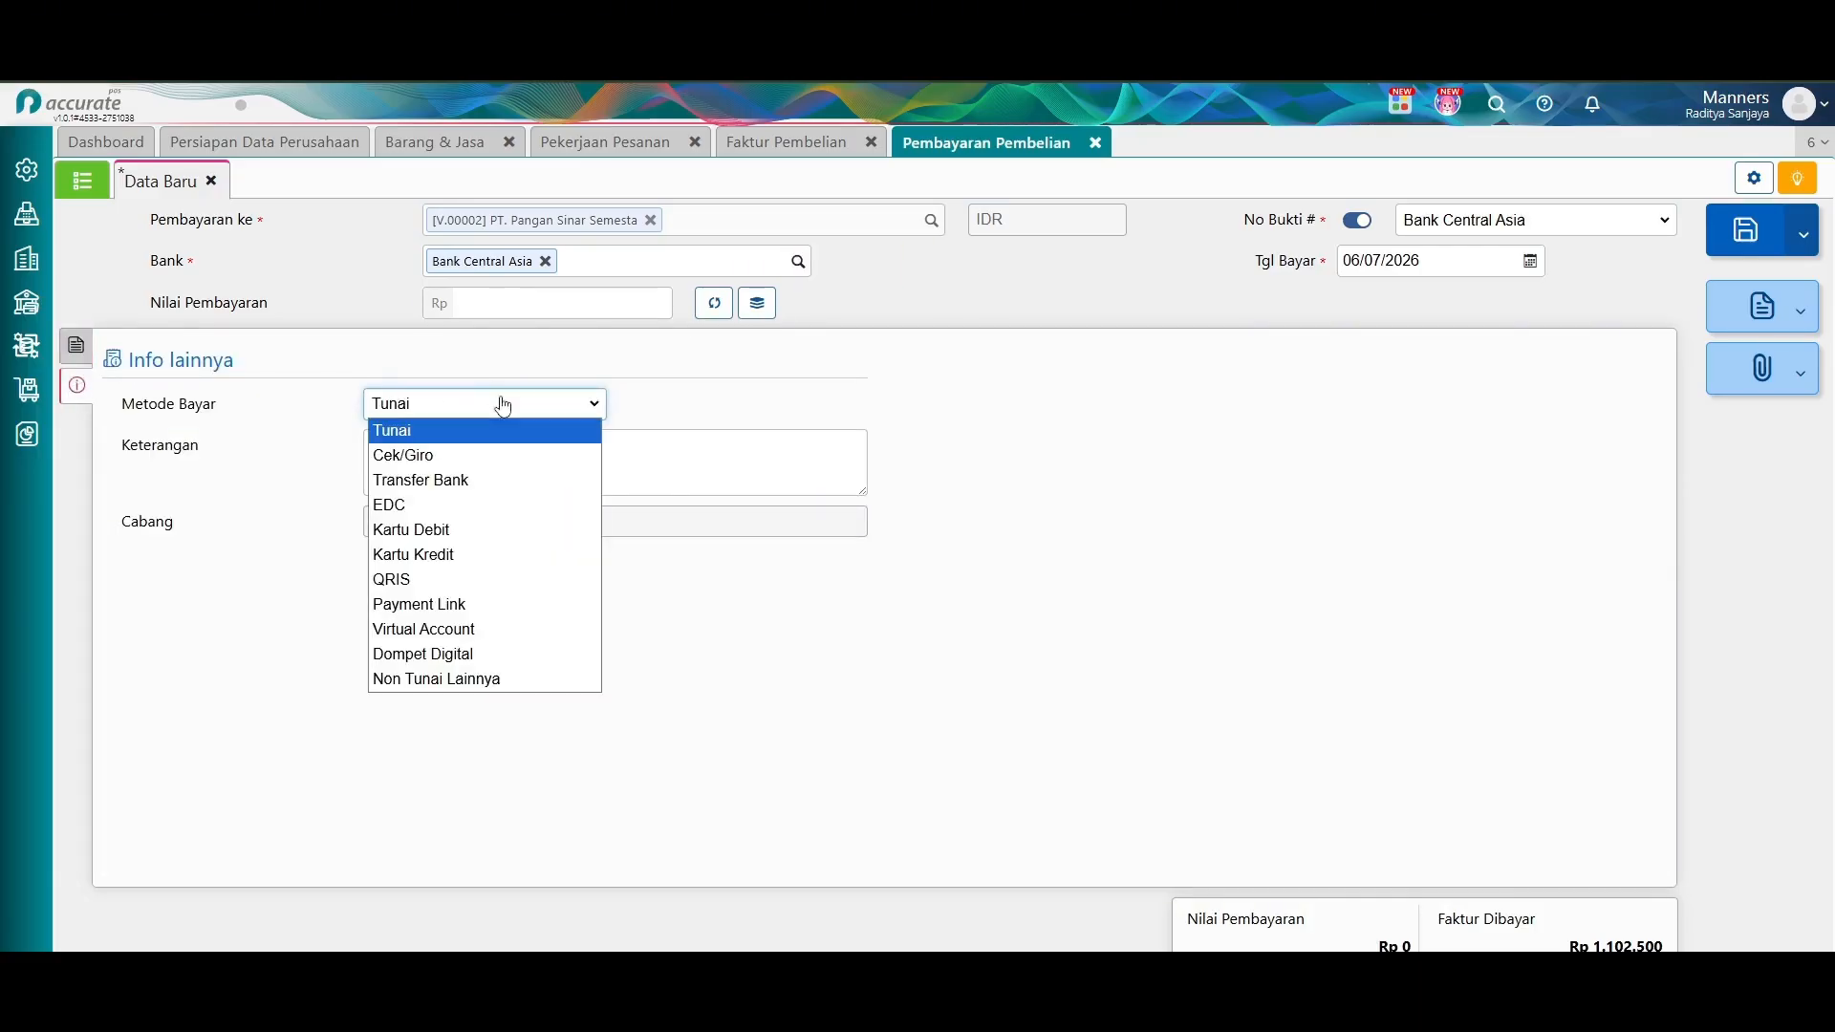
click(490, 482)
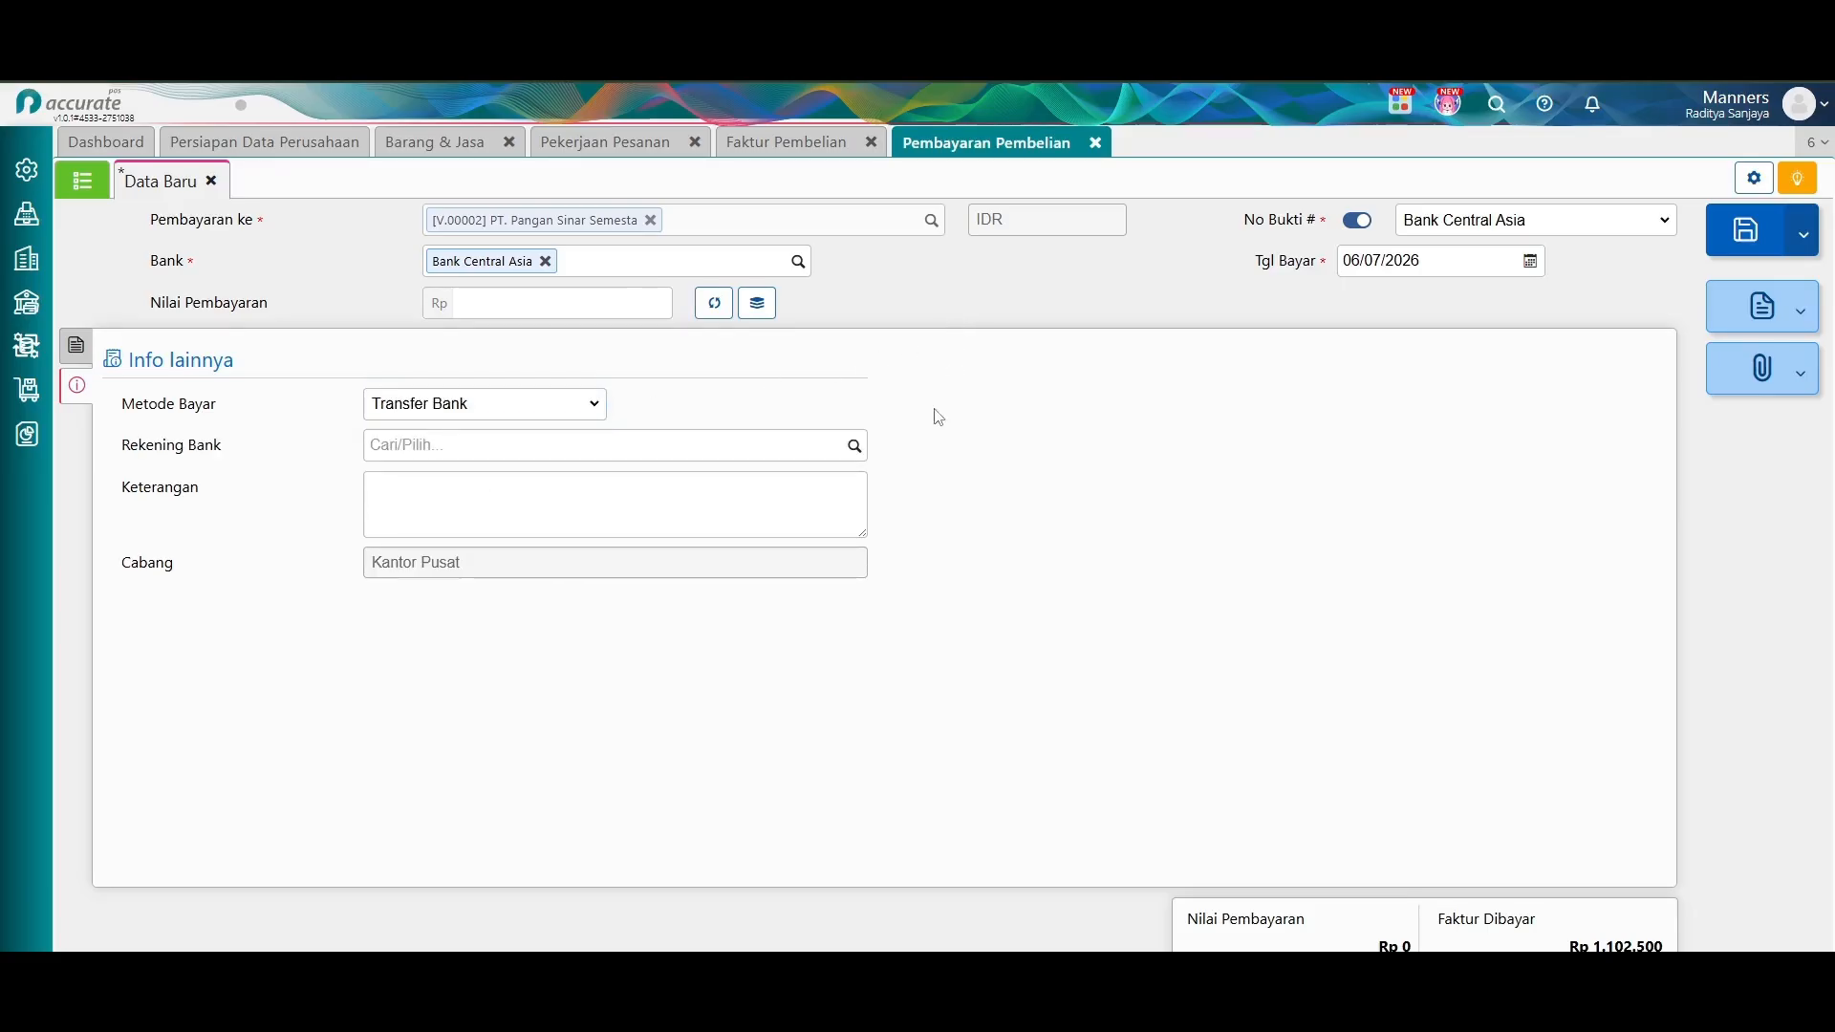
click(855, 448)
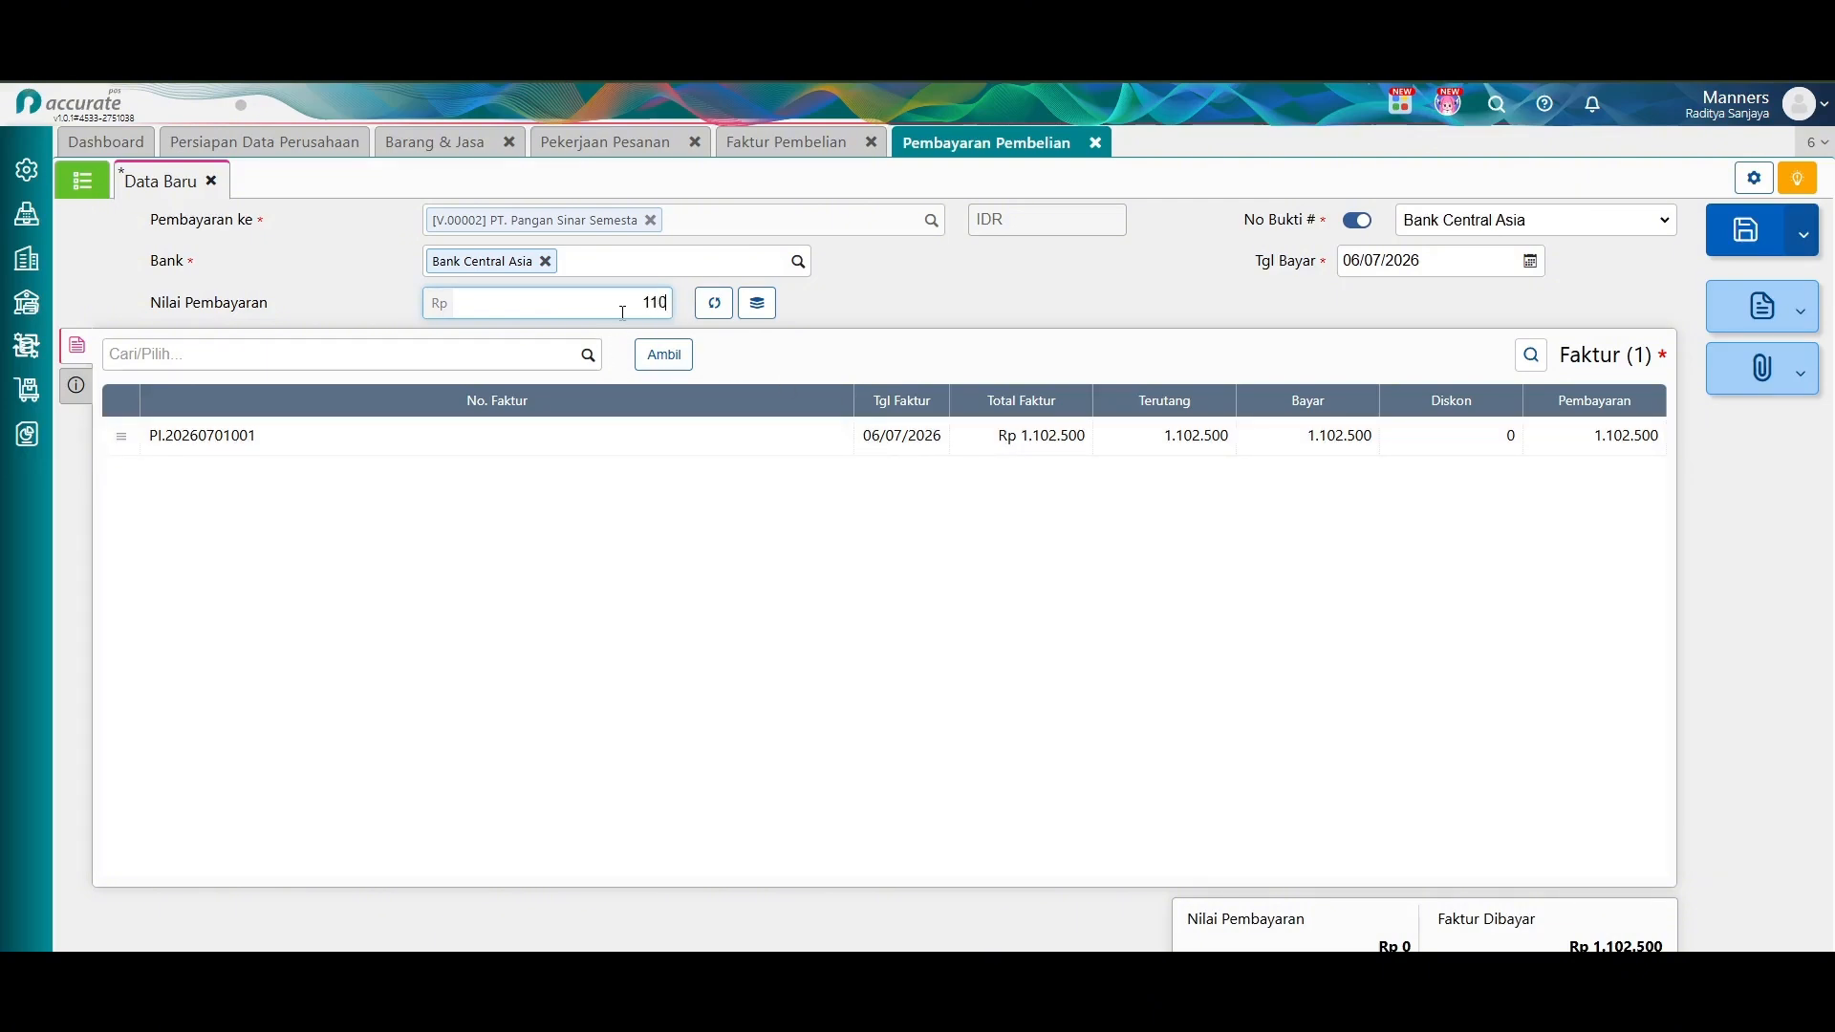
Enter 1.102.500 as the Nilai Pembayaran and save the Pembayaran Pembelian.
click(932, 325)
click(1724, 239)
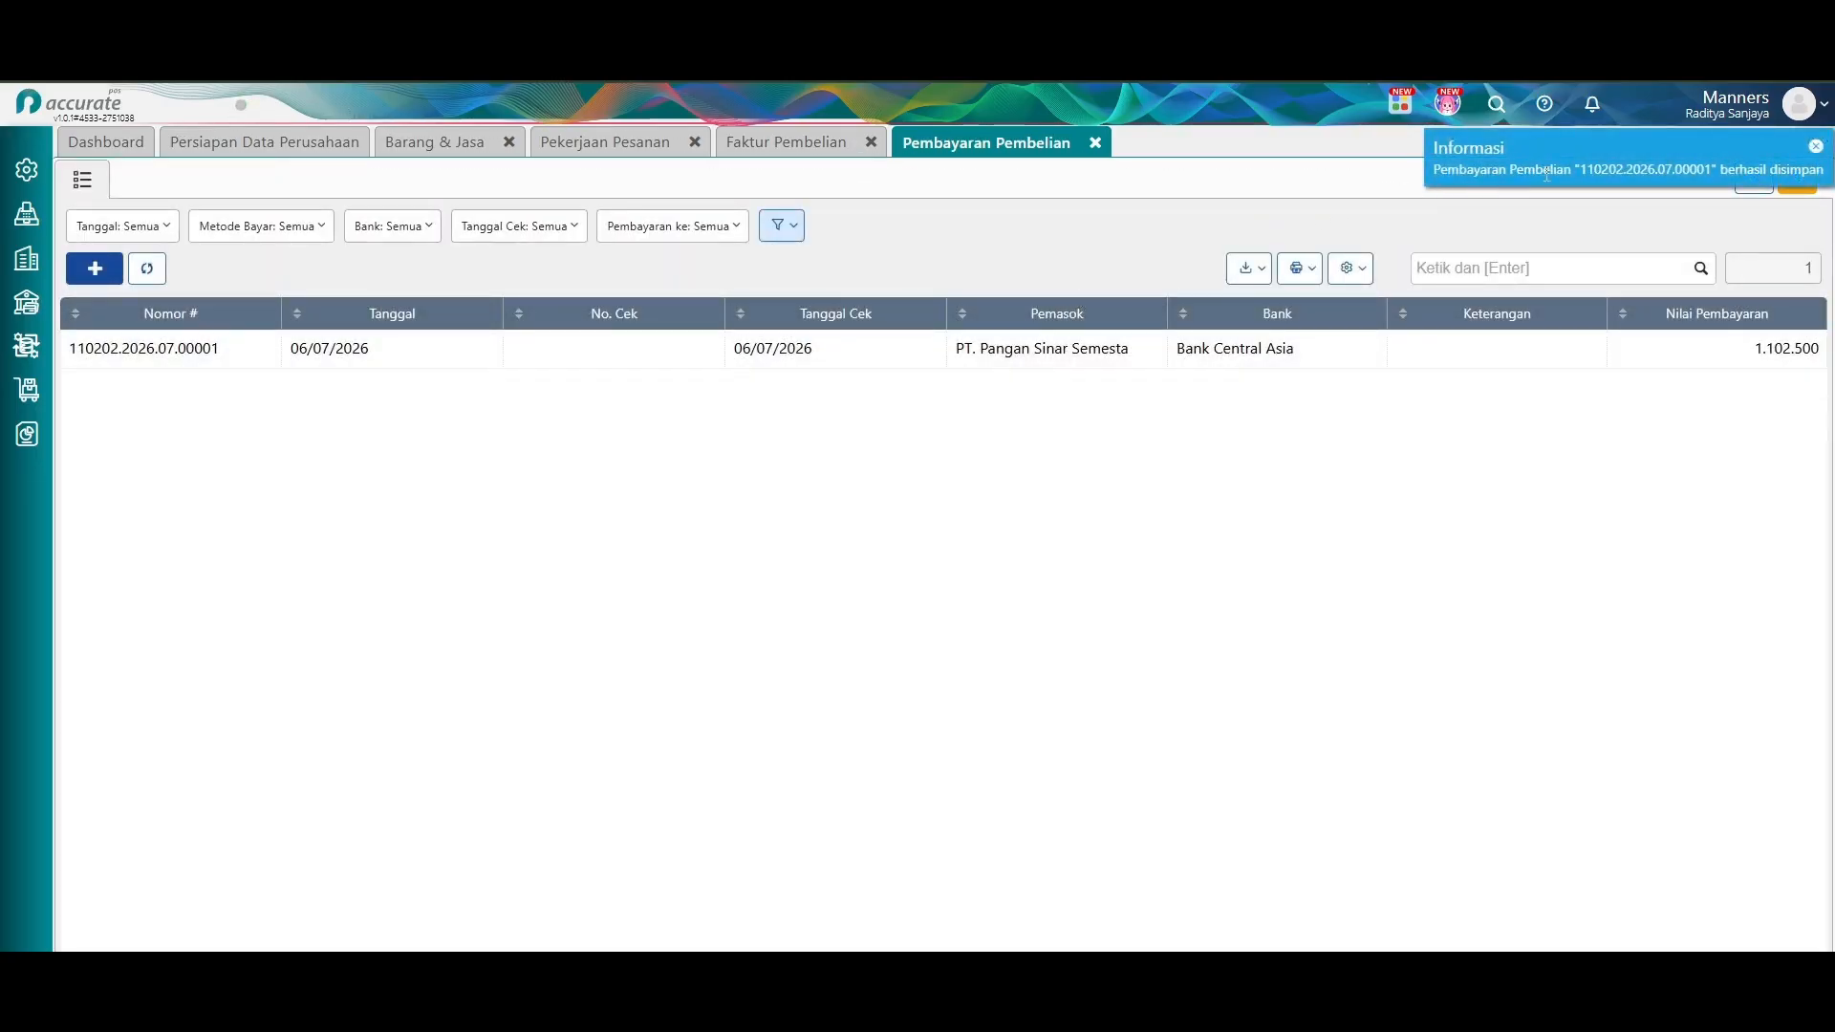
Display the Faktur Belum Lunas report from the Pembelian Dan Utang reports in Daftar Laporan, and close it after checking.
click(25, 438)
click(127, 502)
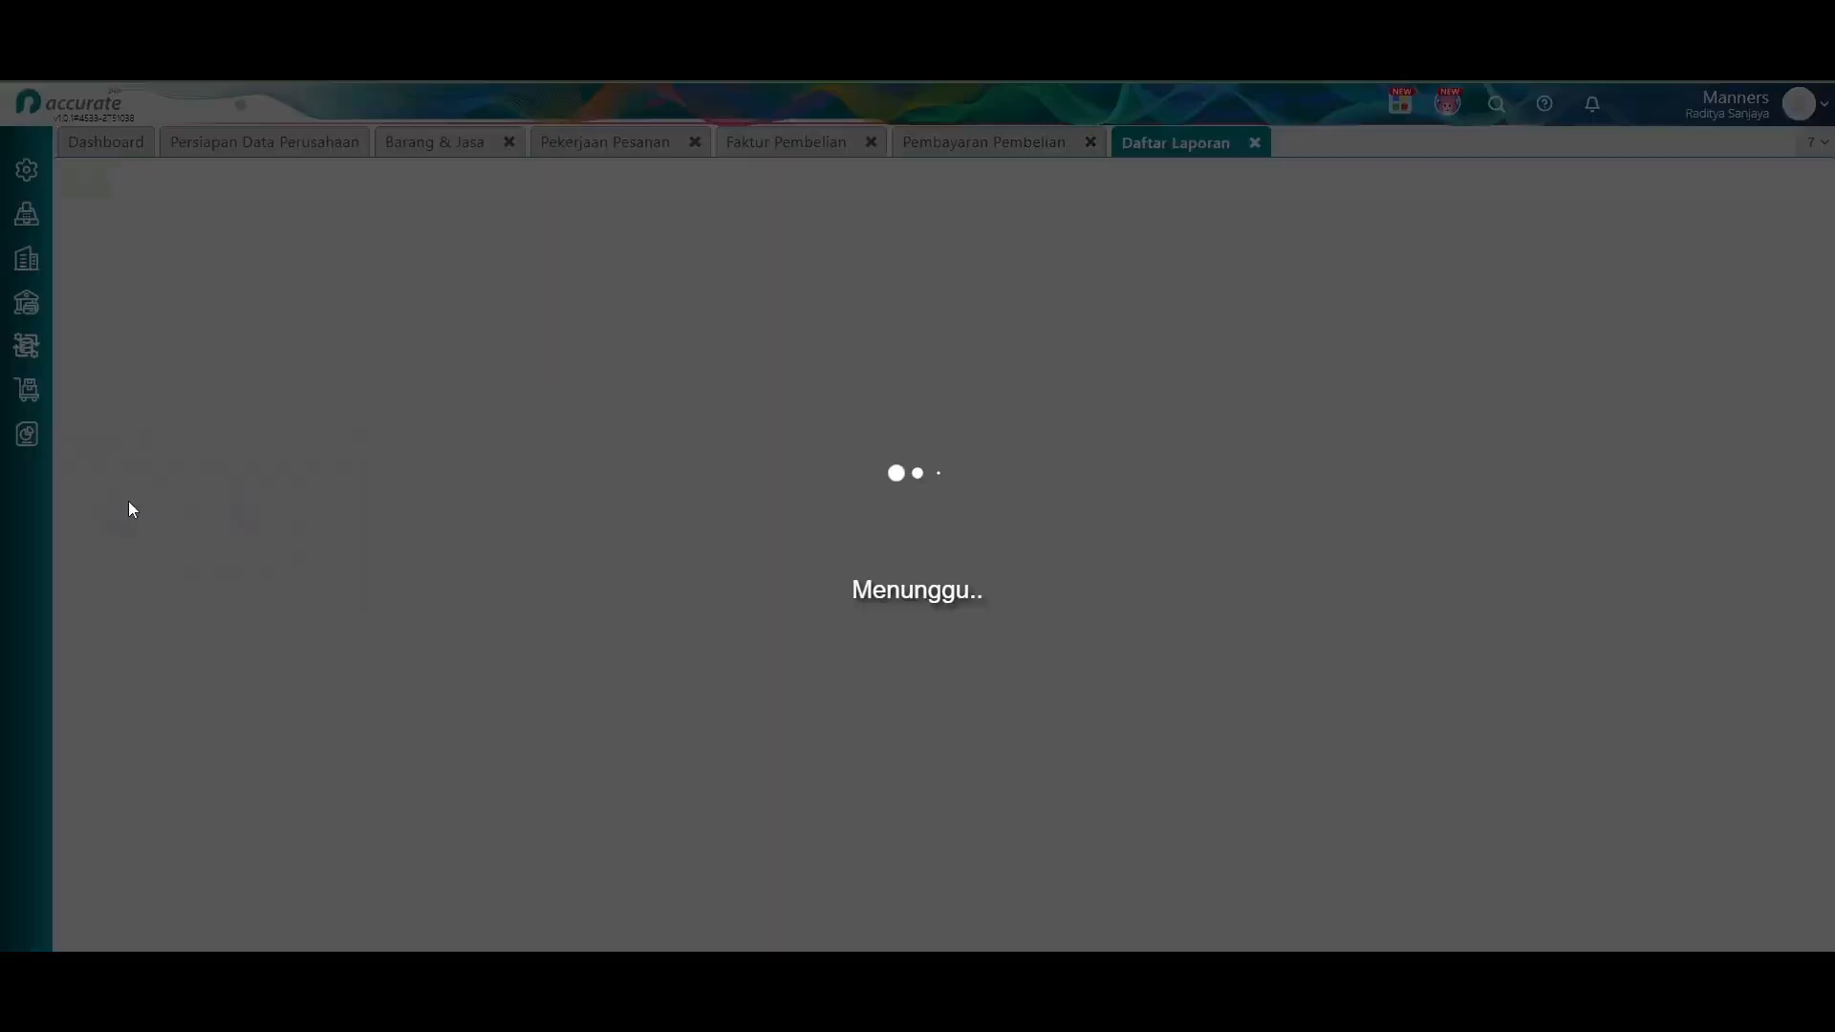
click(168, 637)
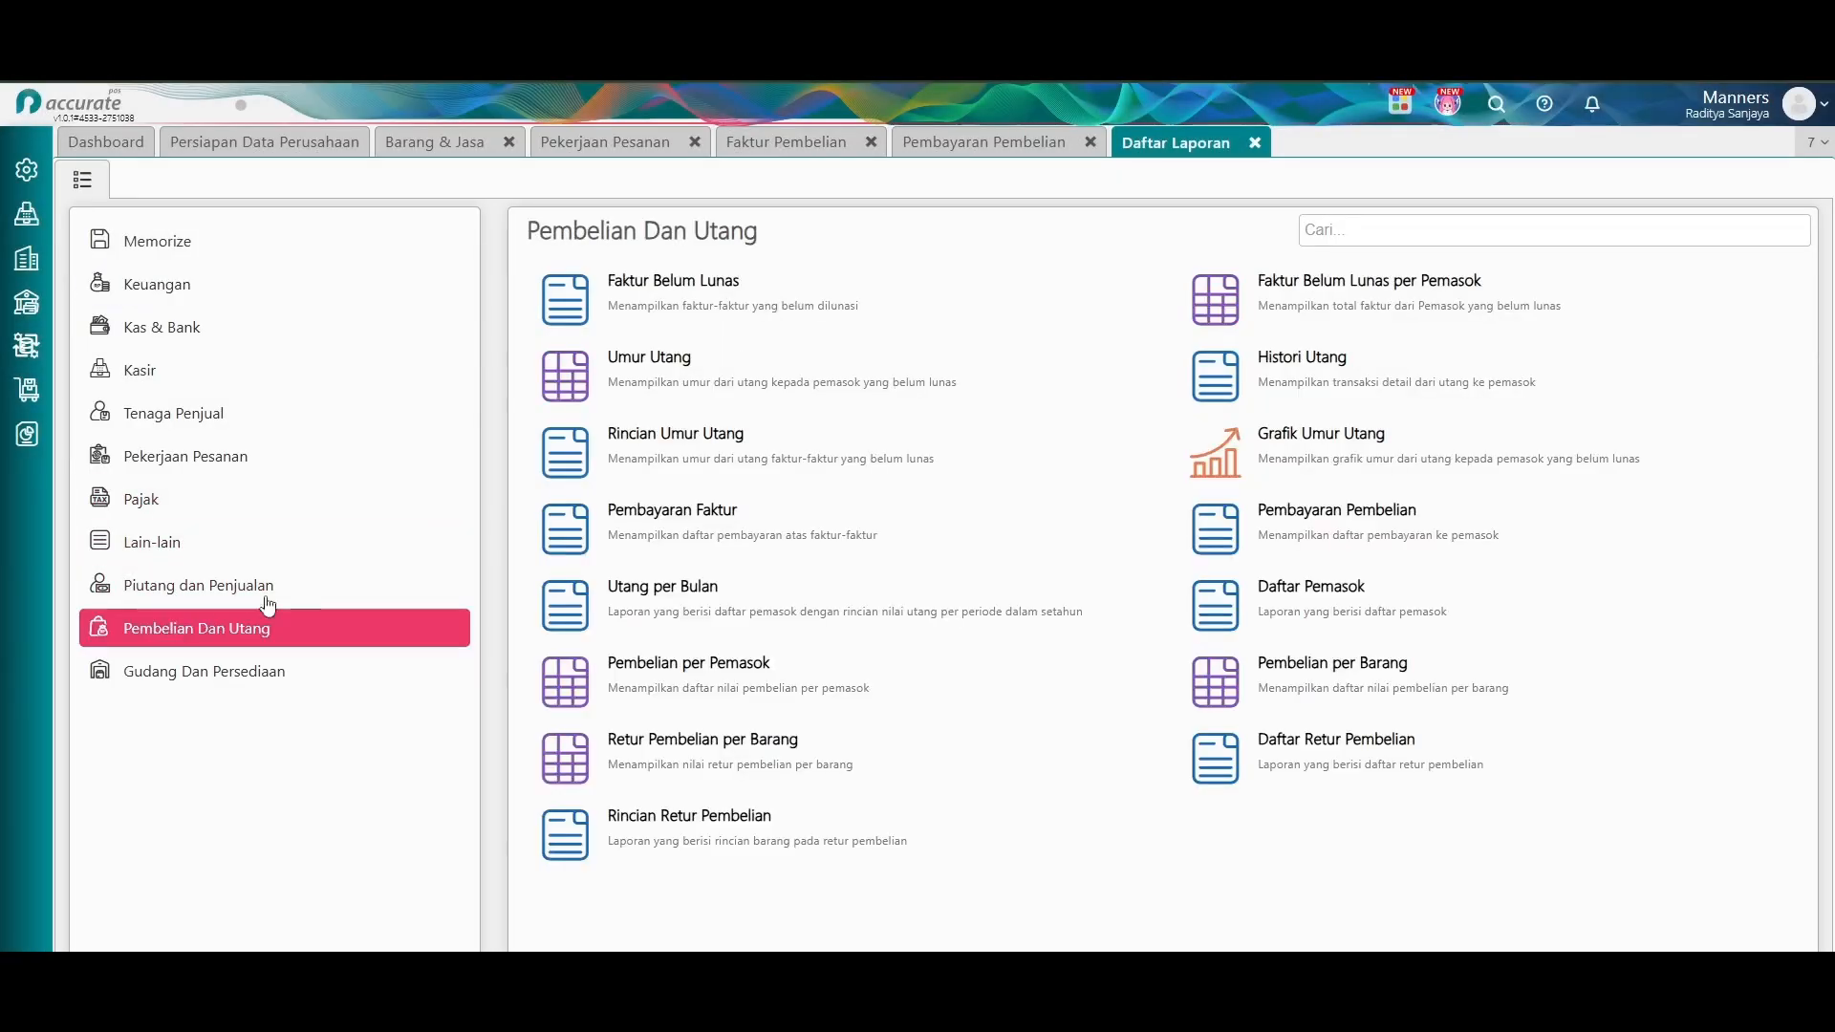
click(640, 296)
click(1077, 696)
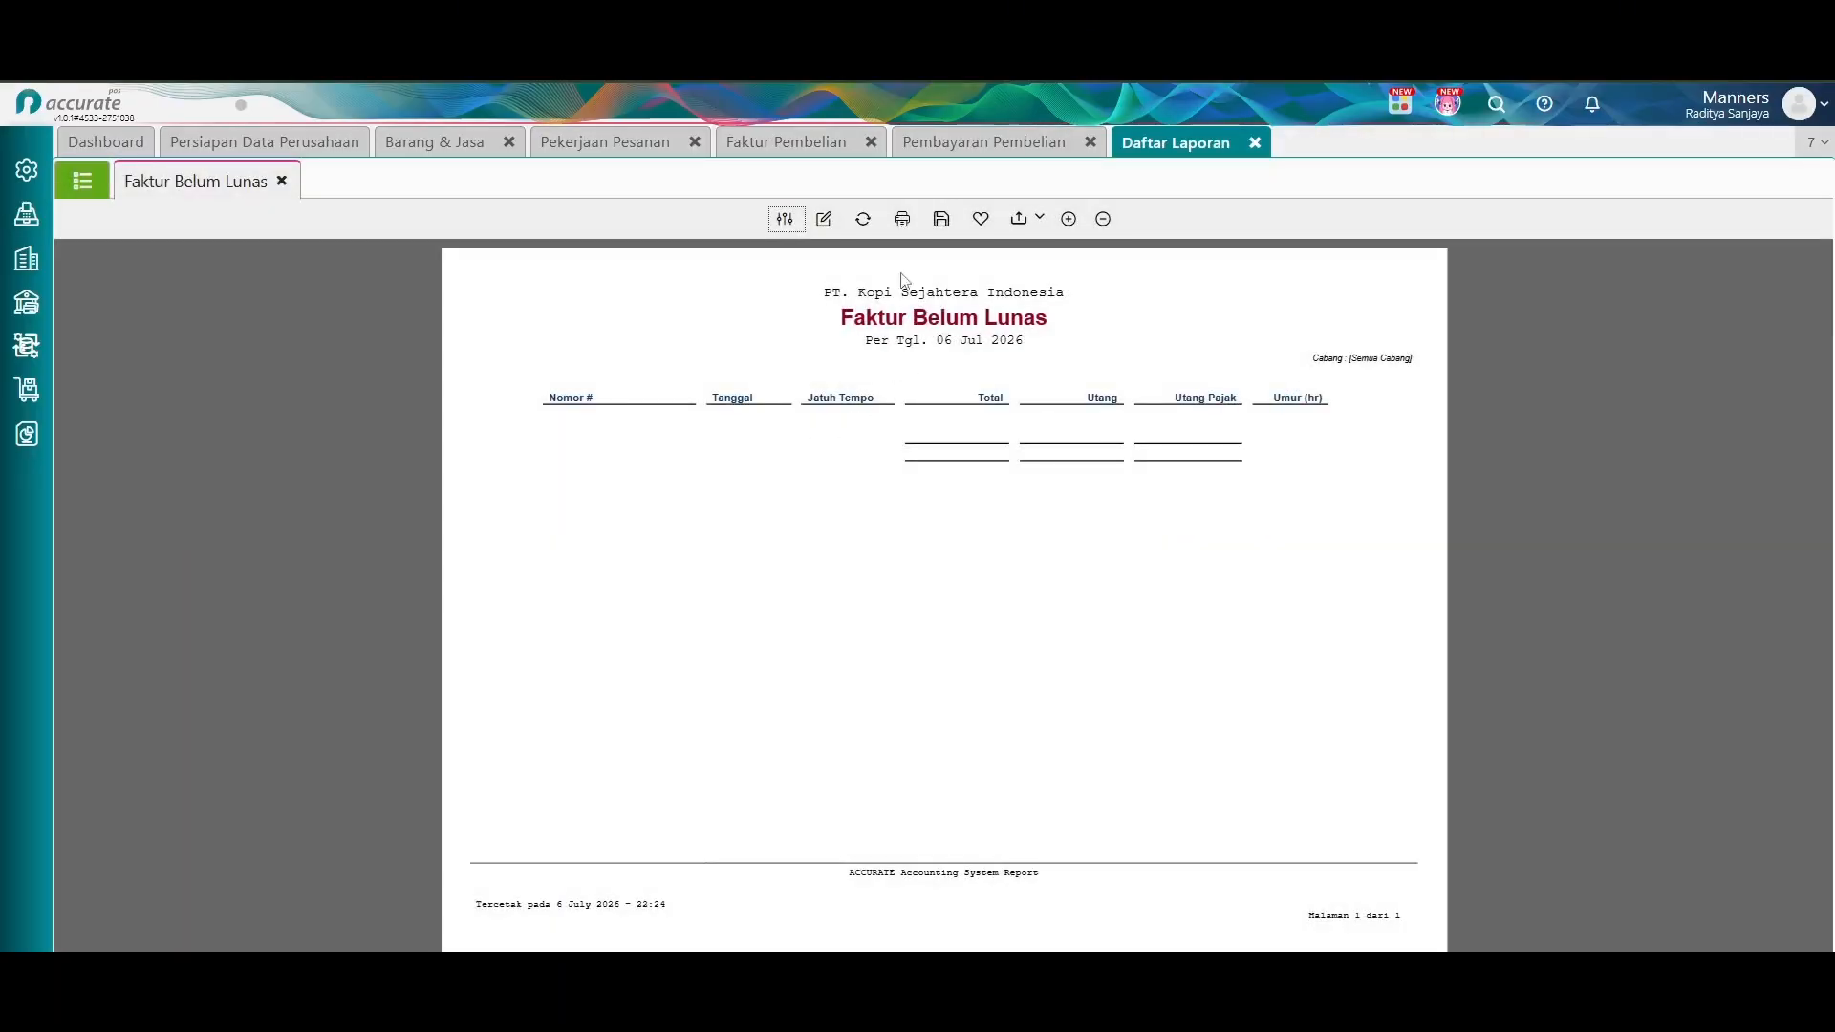
click(281, 181)
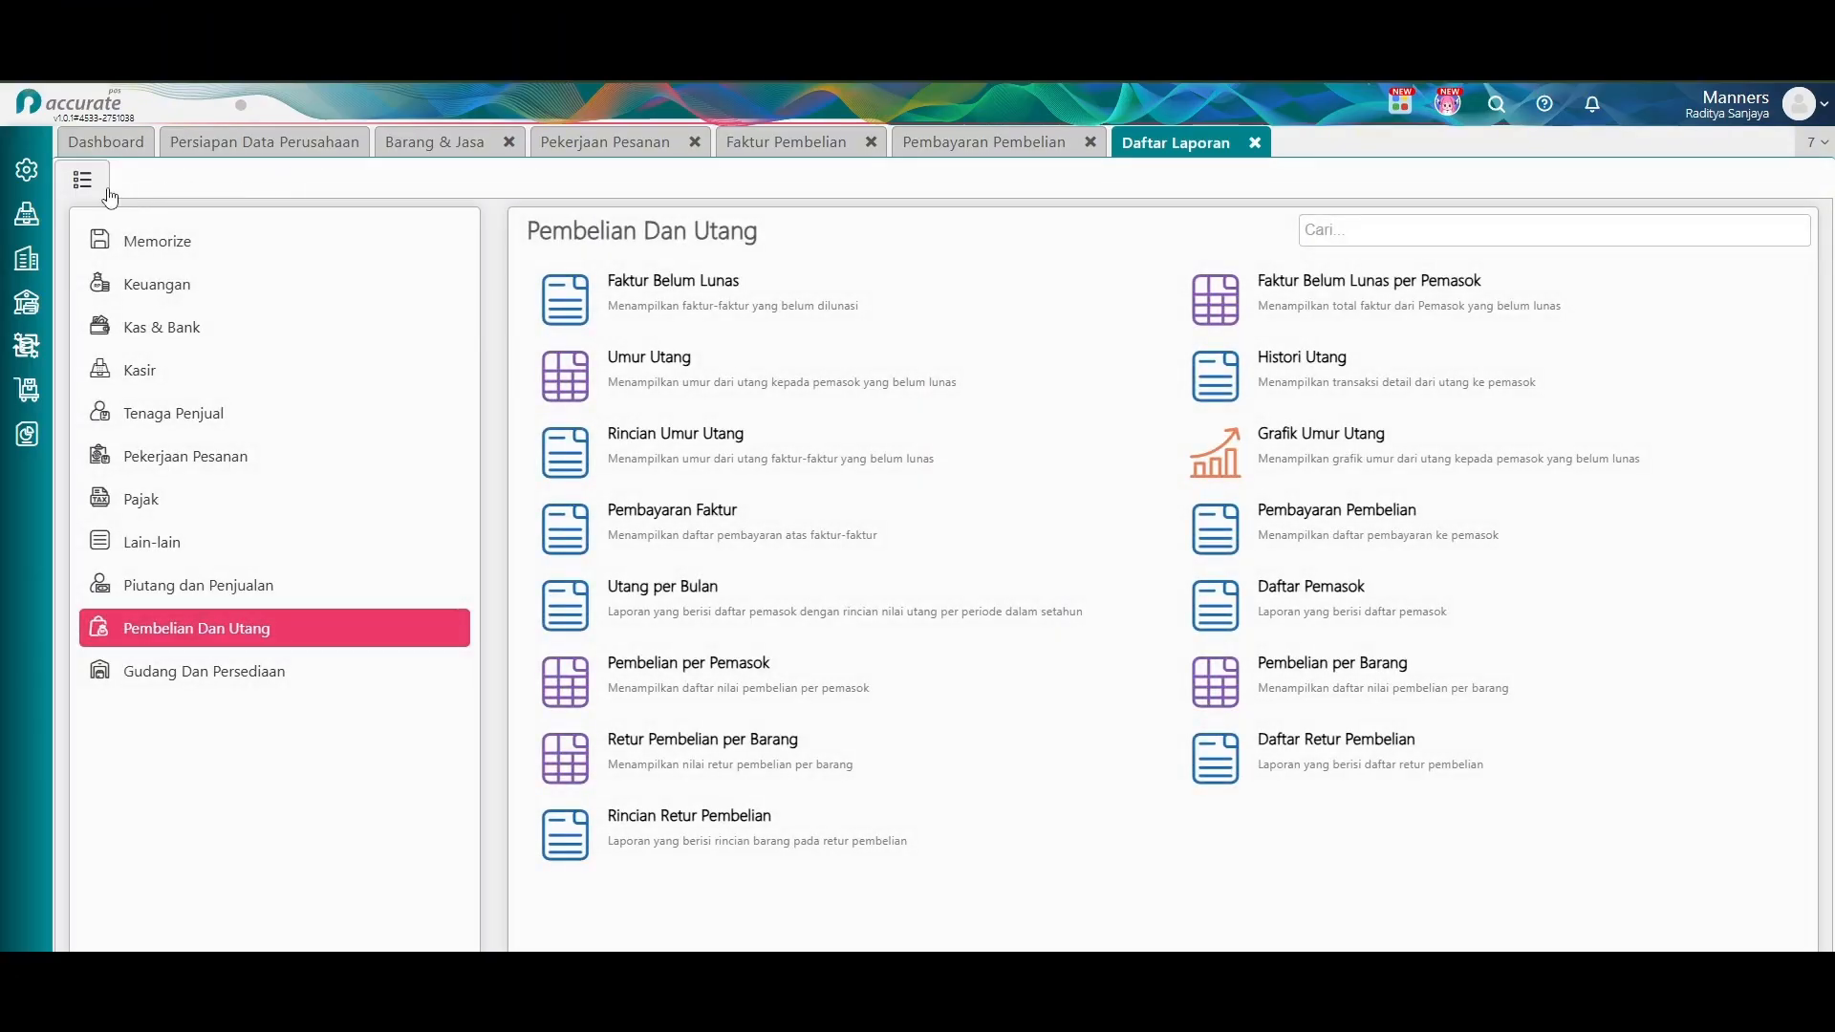
Display the Kas & Bank report Histori Bank for Bank Central Asia and check the purchase payment entry.
click(133, 292)
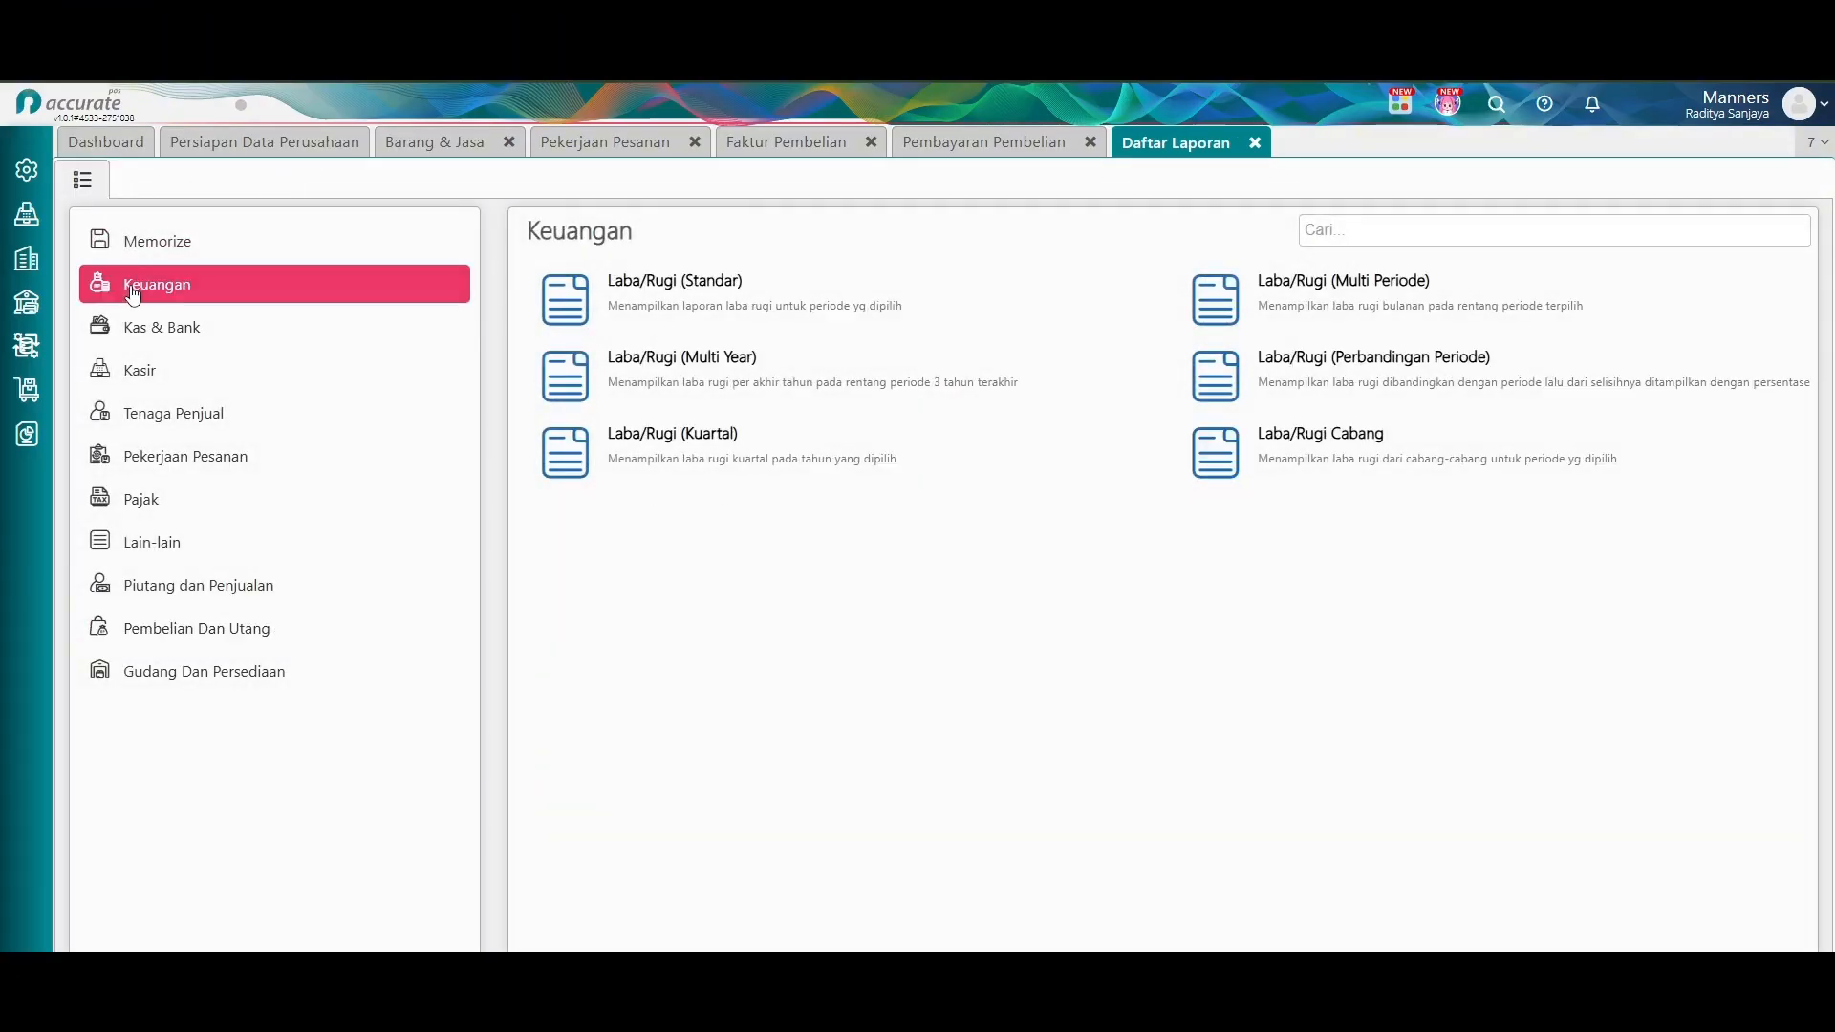
click(161, 327)
click(636, 306)
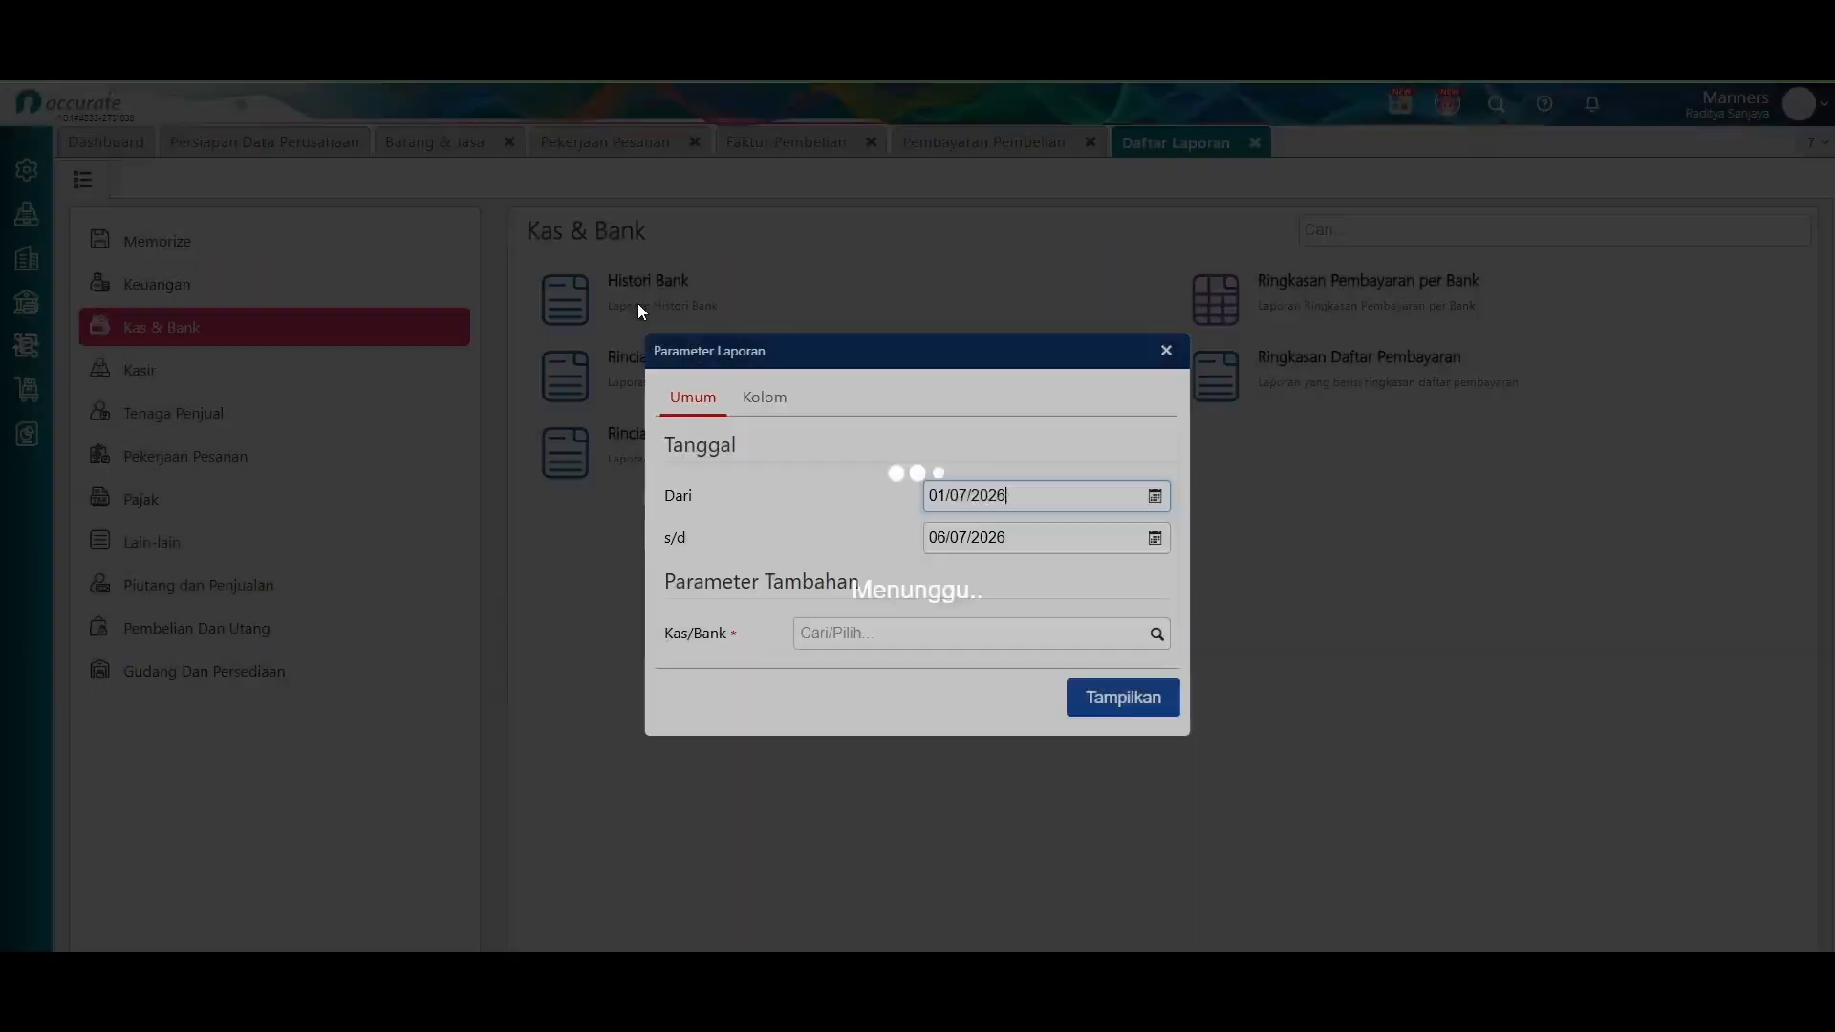
click(1156, 637)
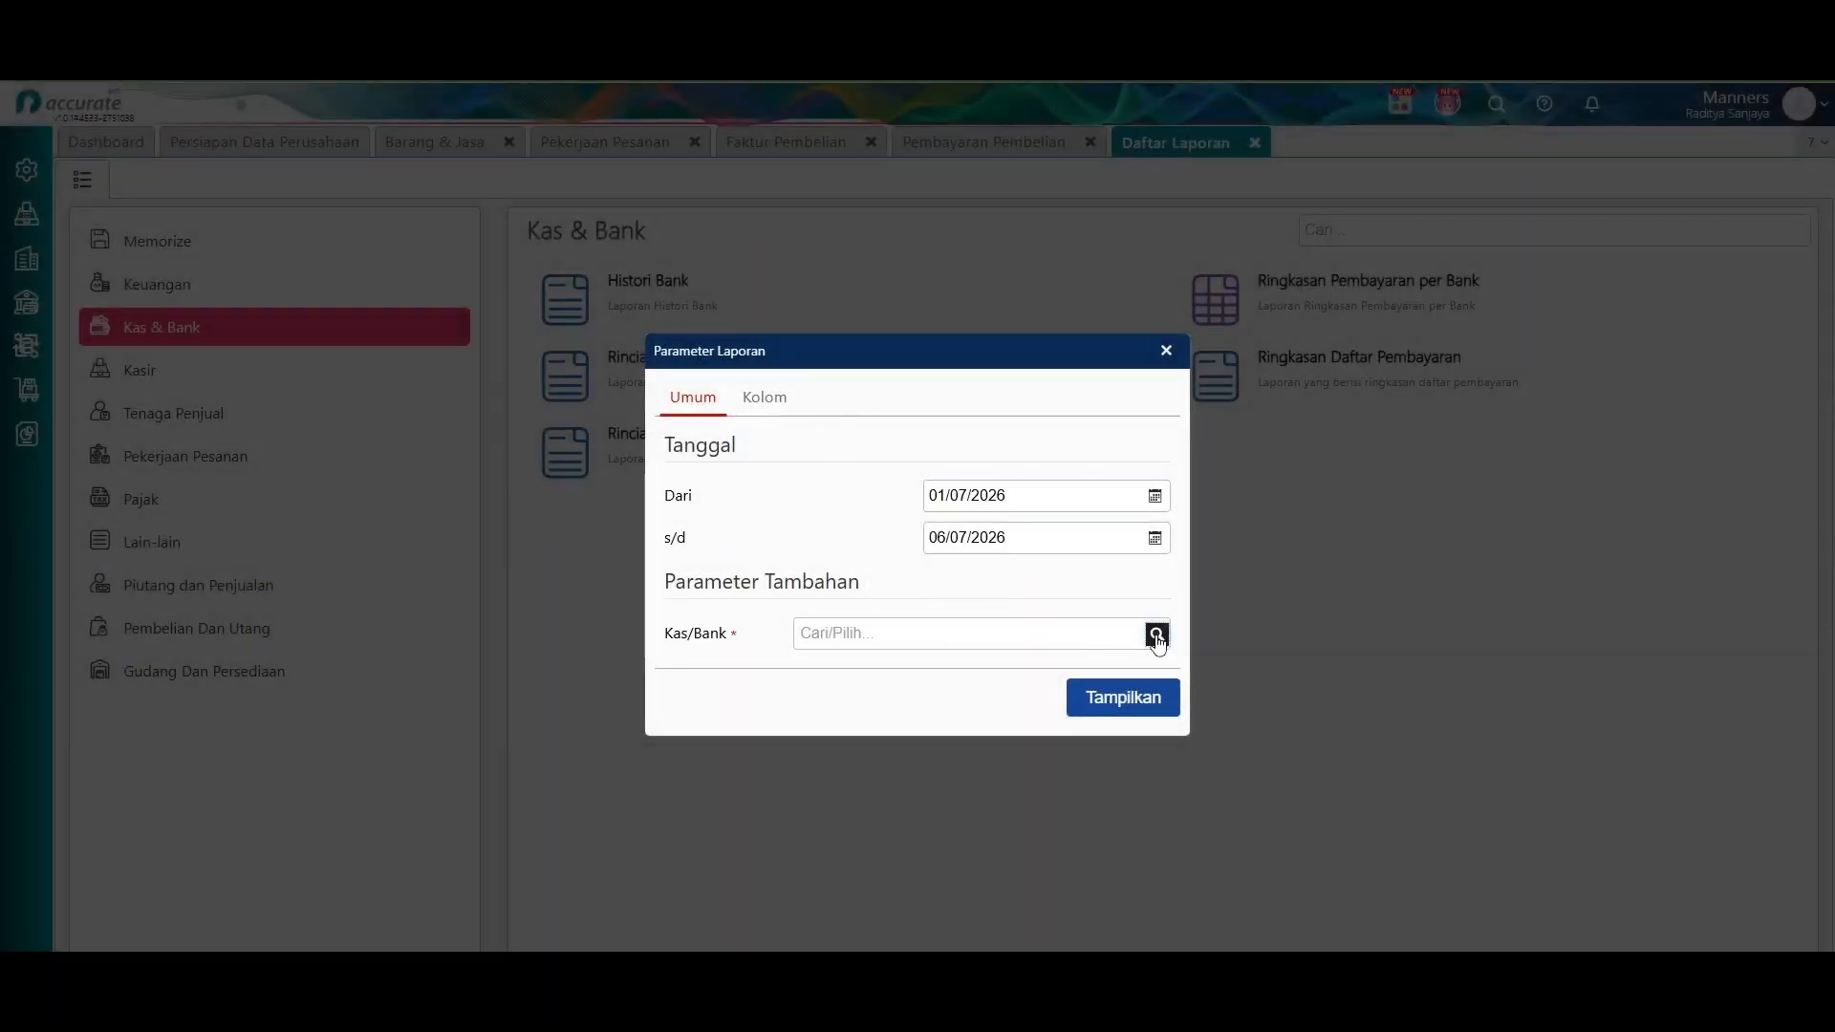
click(908, 732)
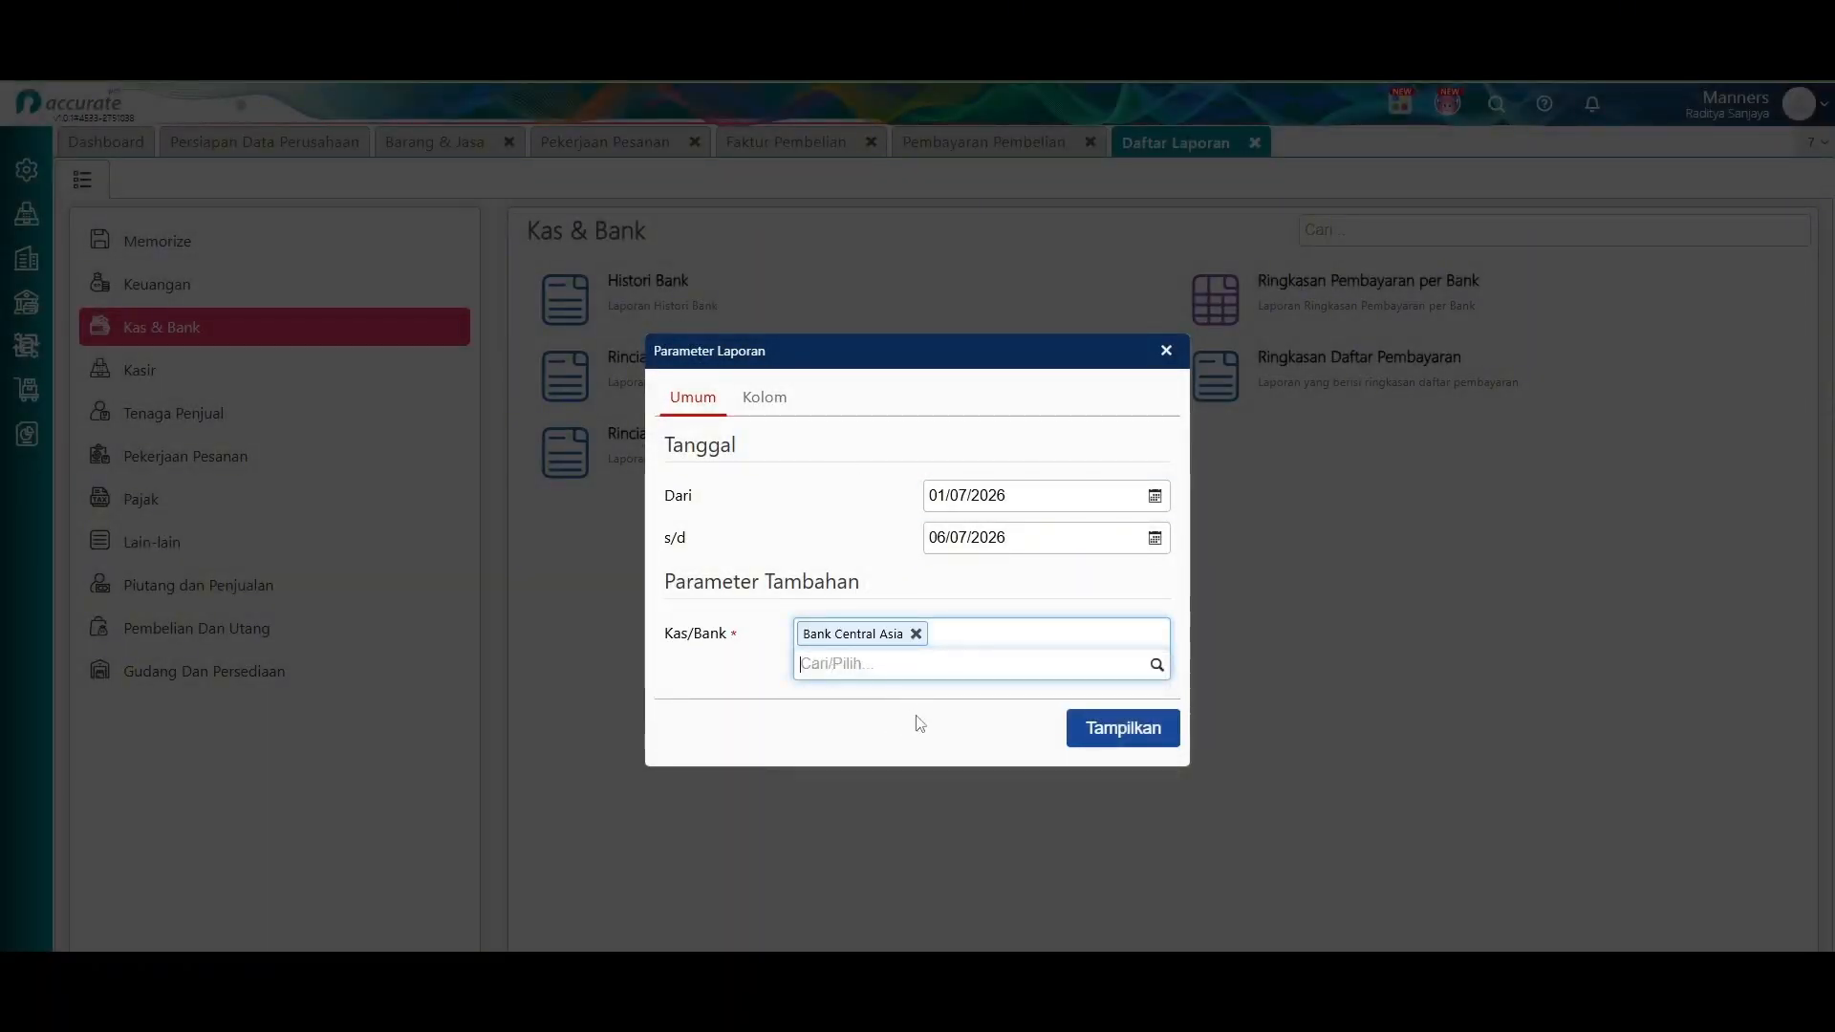
click(1095, 731)
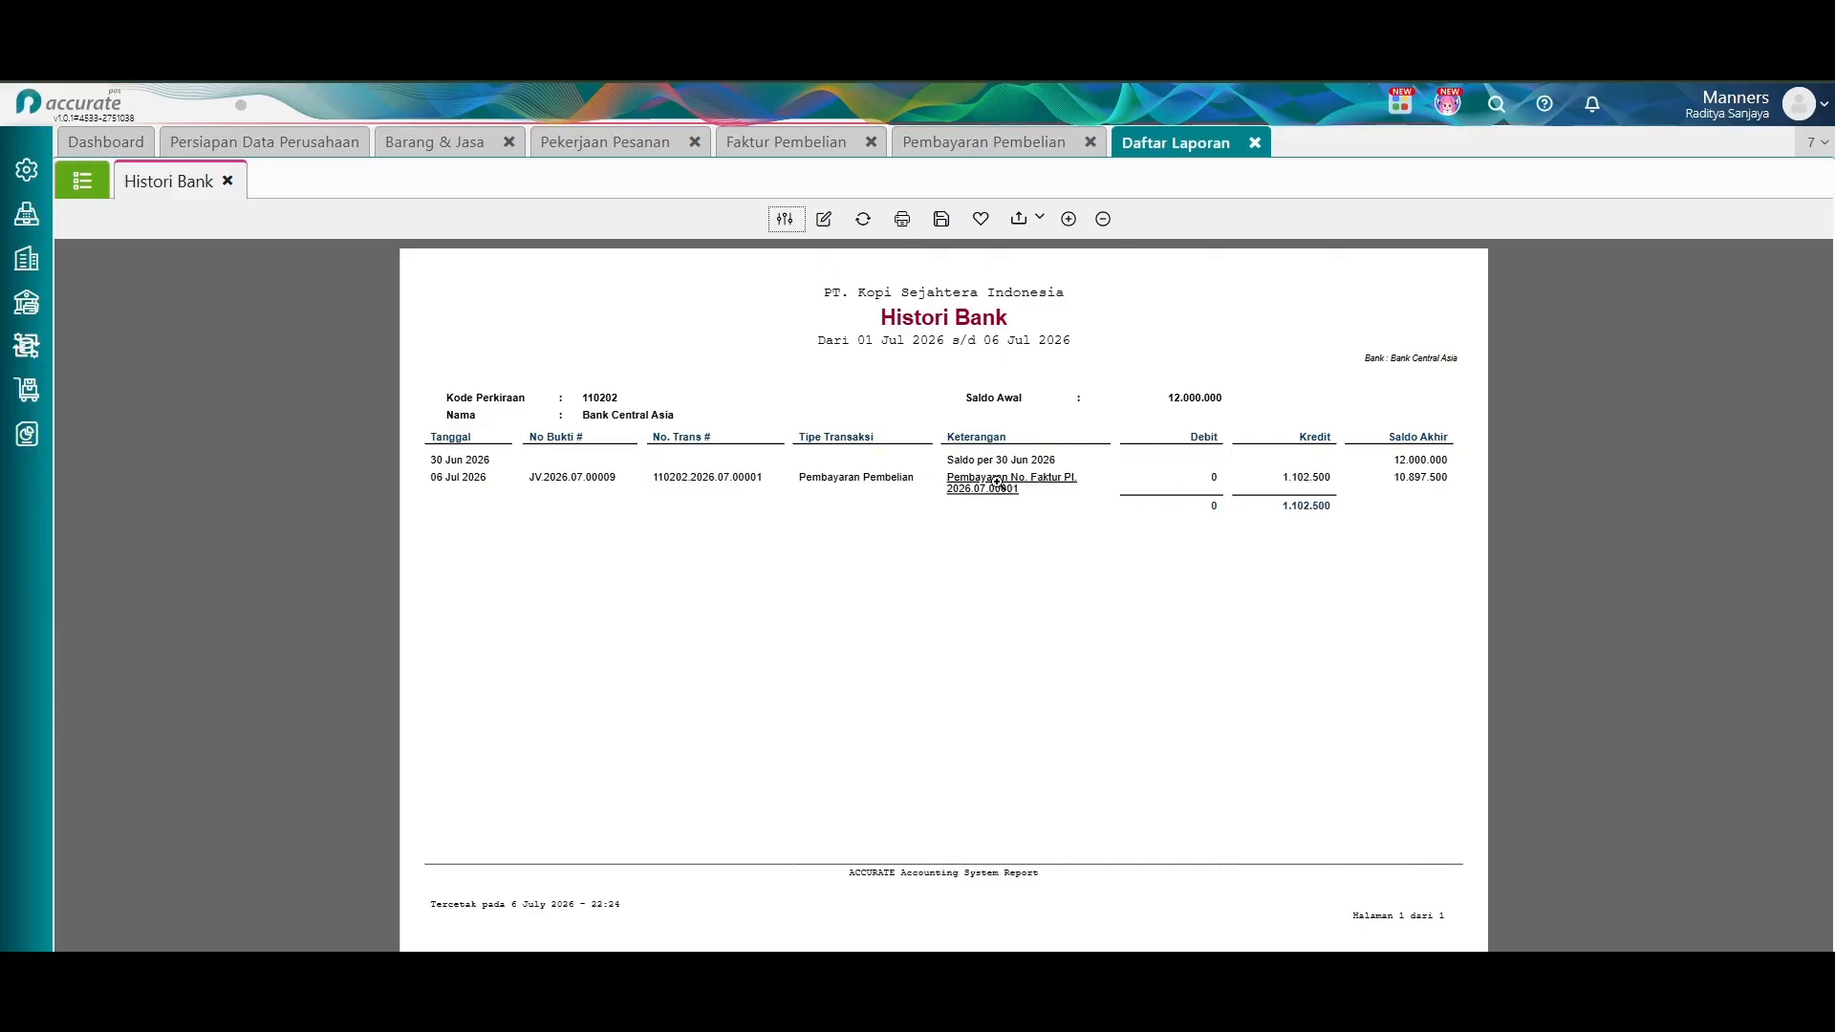
click(589, 480)
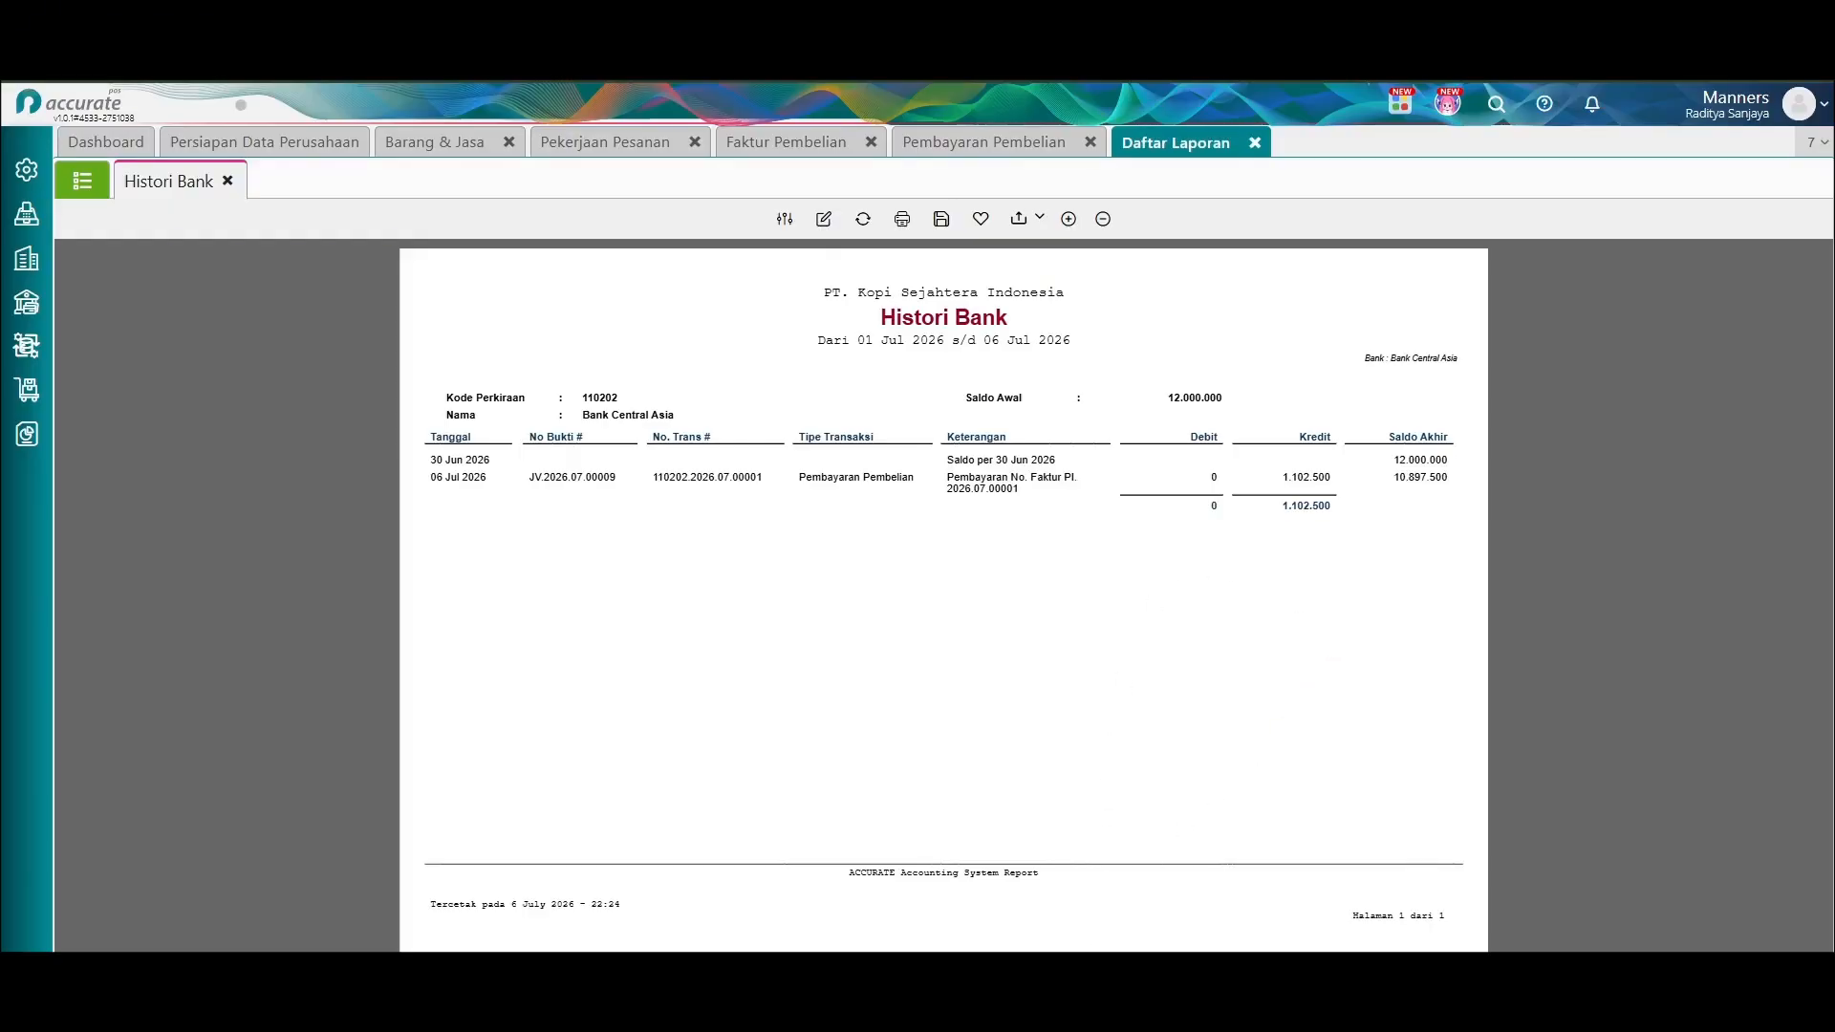
Switch to the cashier POS app and synchronize its data.
mouse_move(1152, 1008)
click(1122, 903)
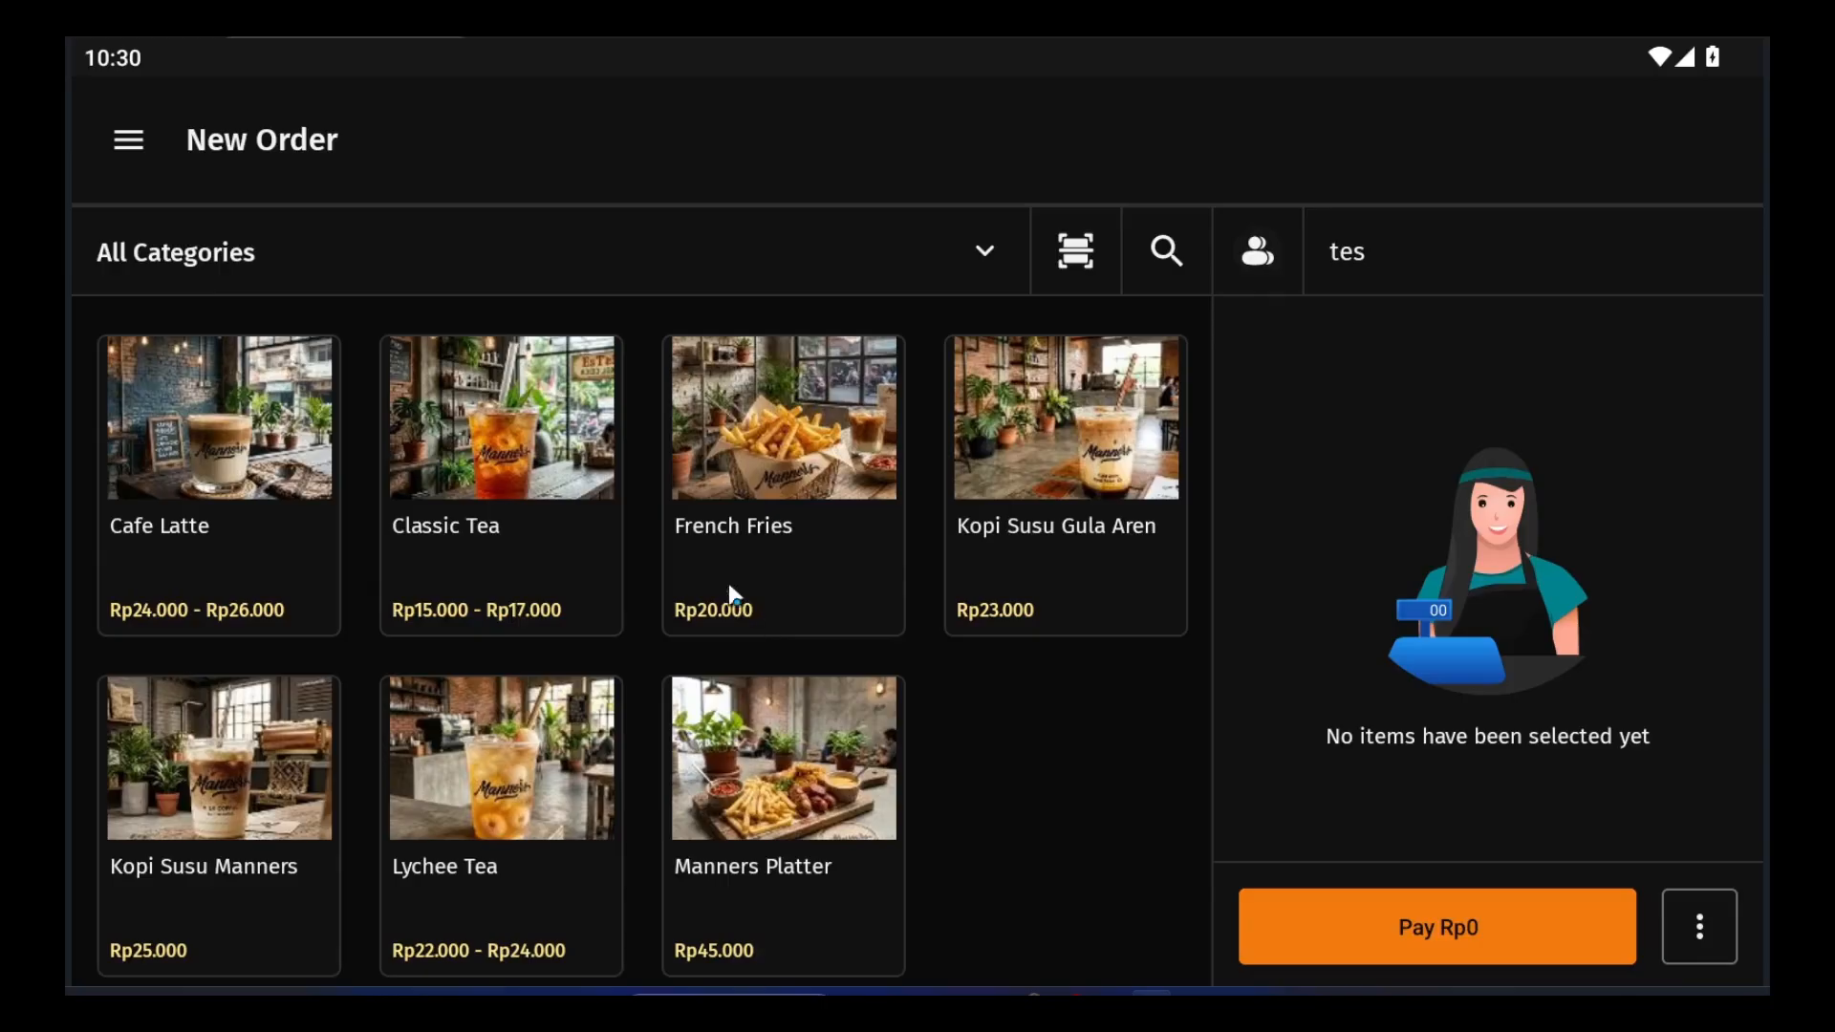
click(128, 140)
click(214, 397)
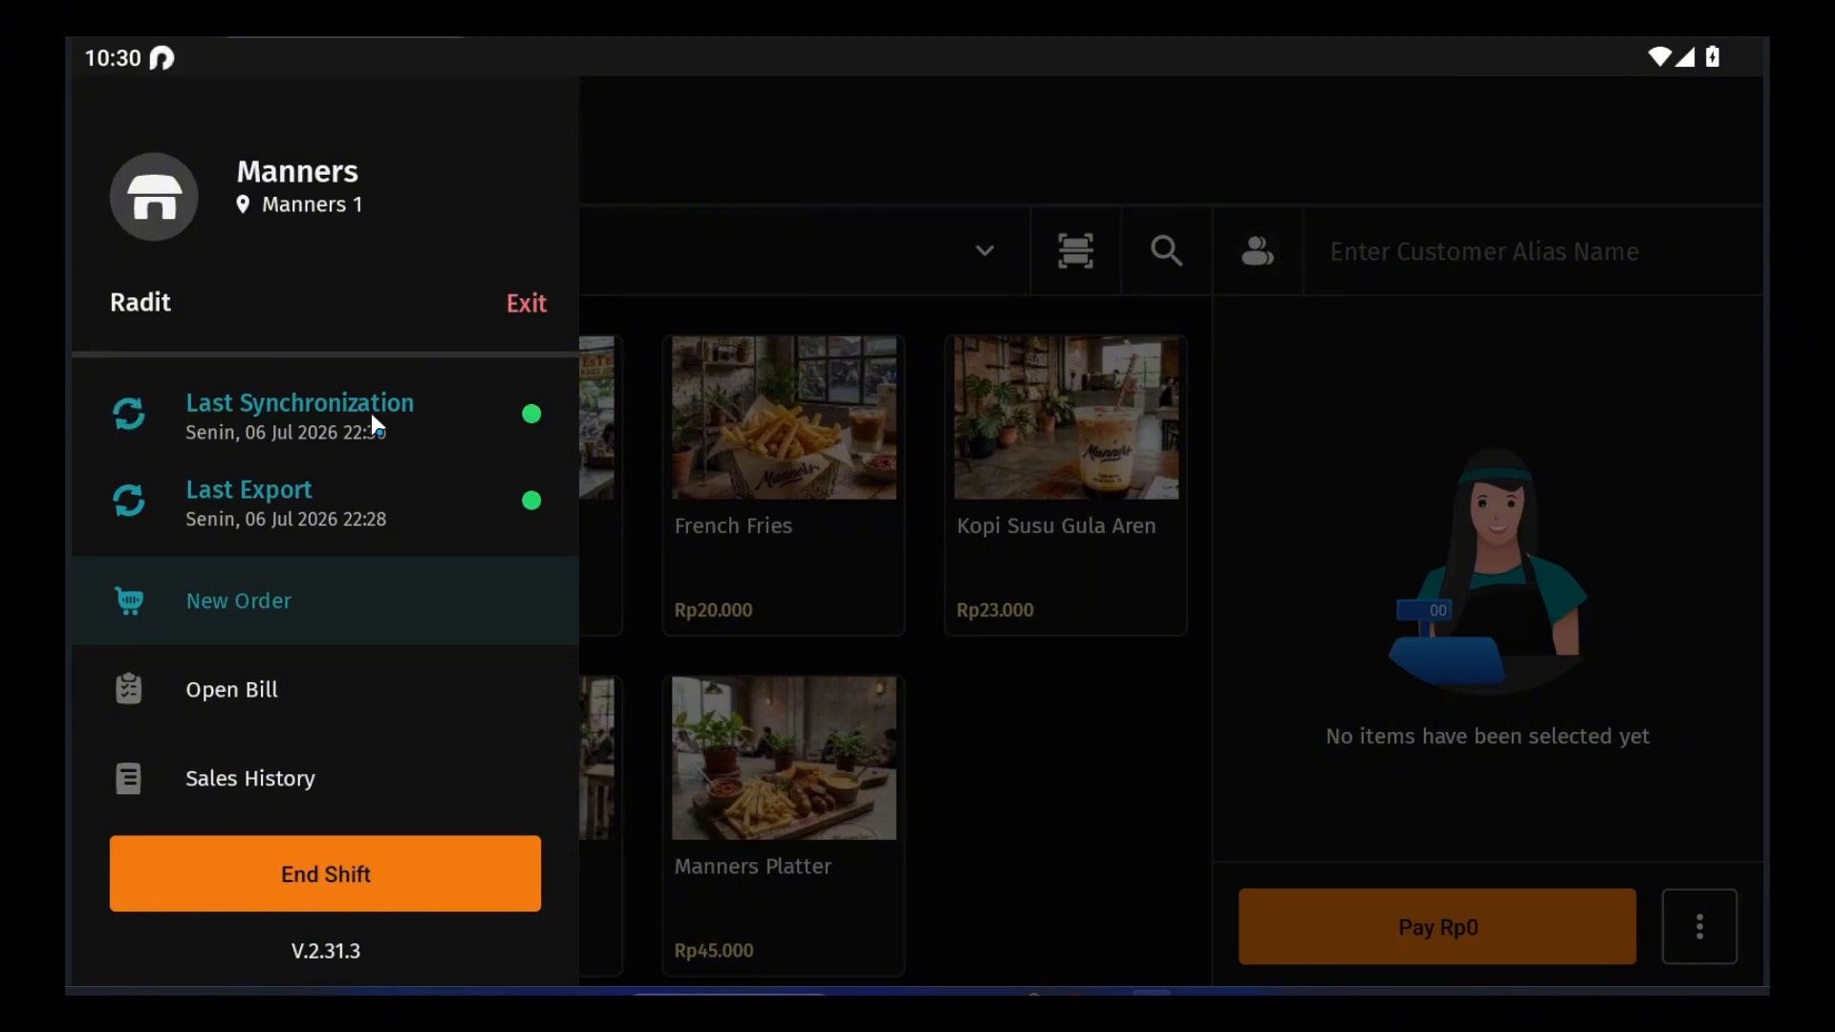
click(734, 191)
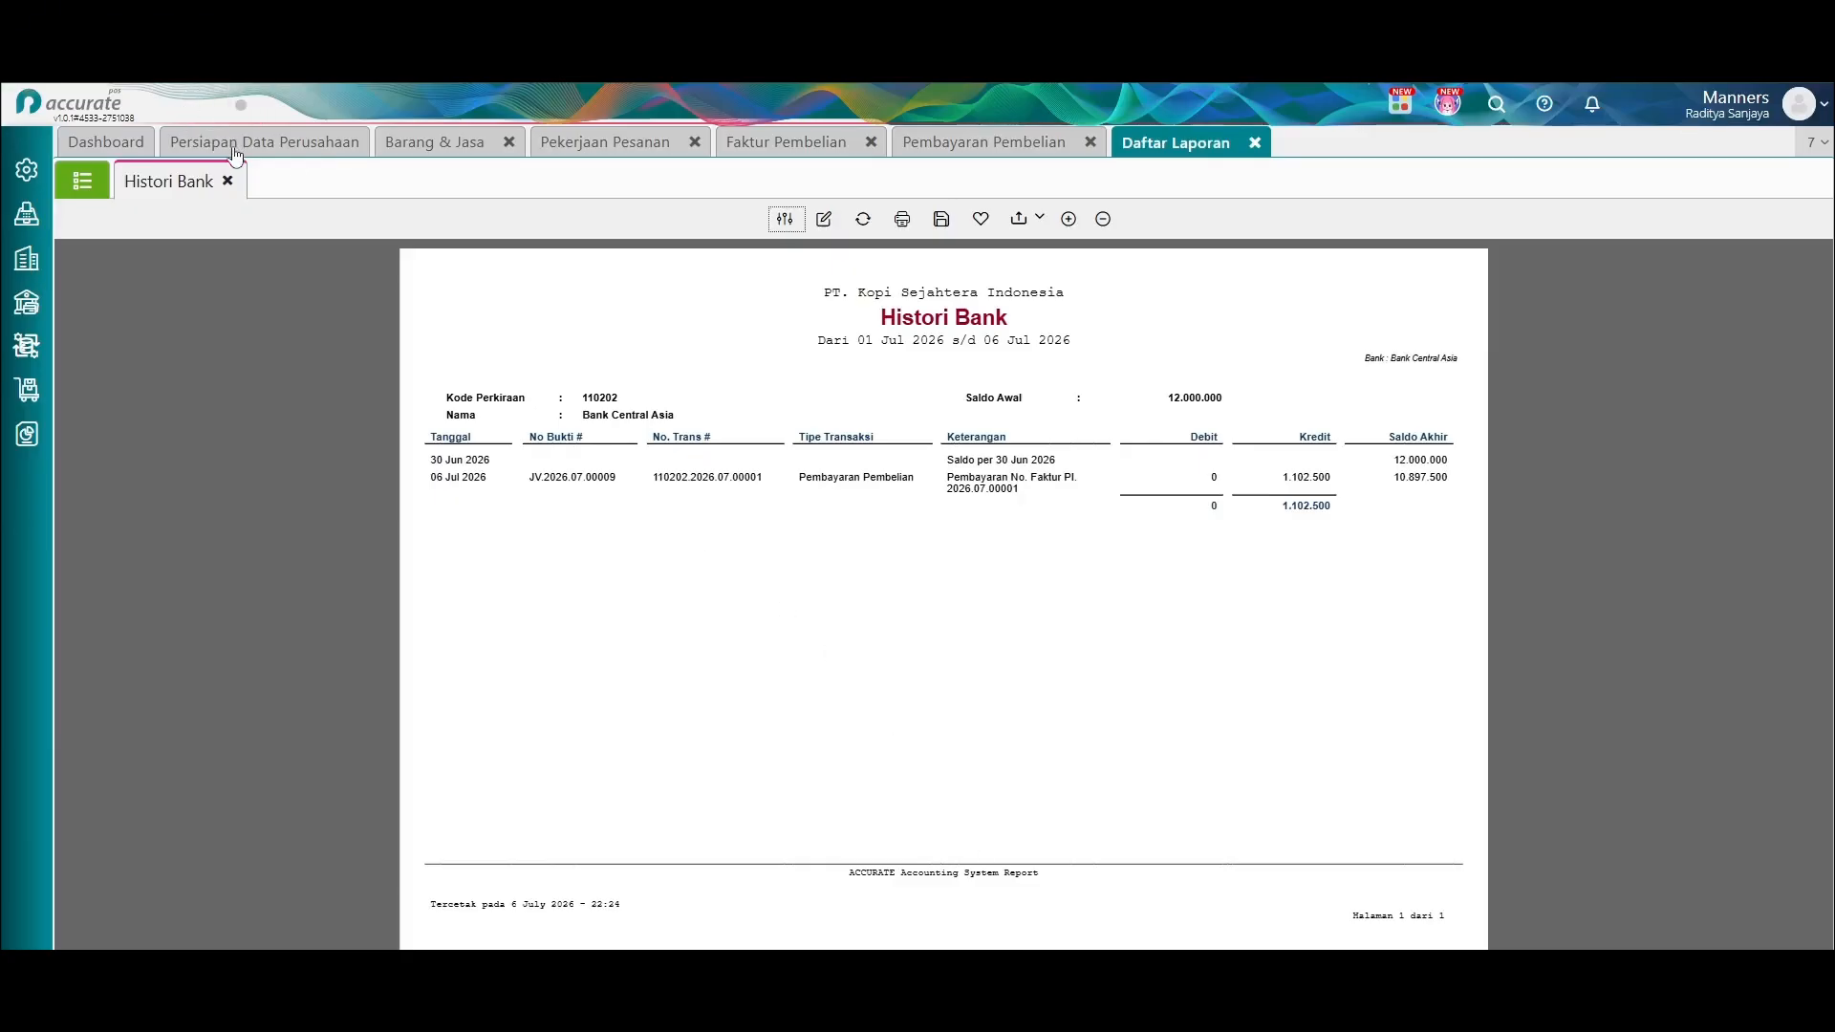
Return to Accurate, open the Barang & Jasa list, and review the stock quantities of the ingredients.
click(27, 389)
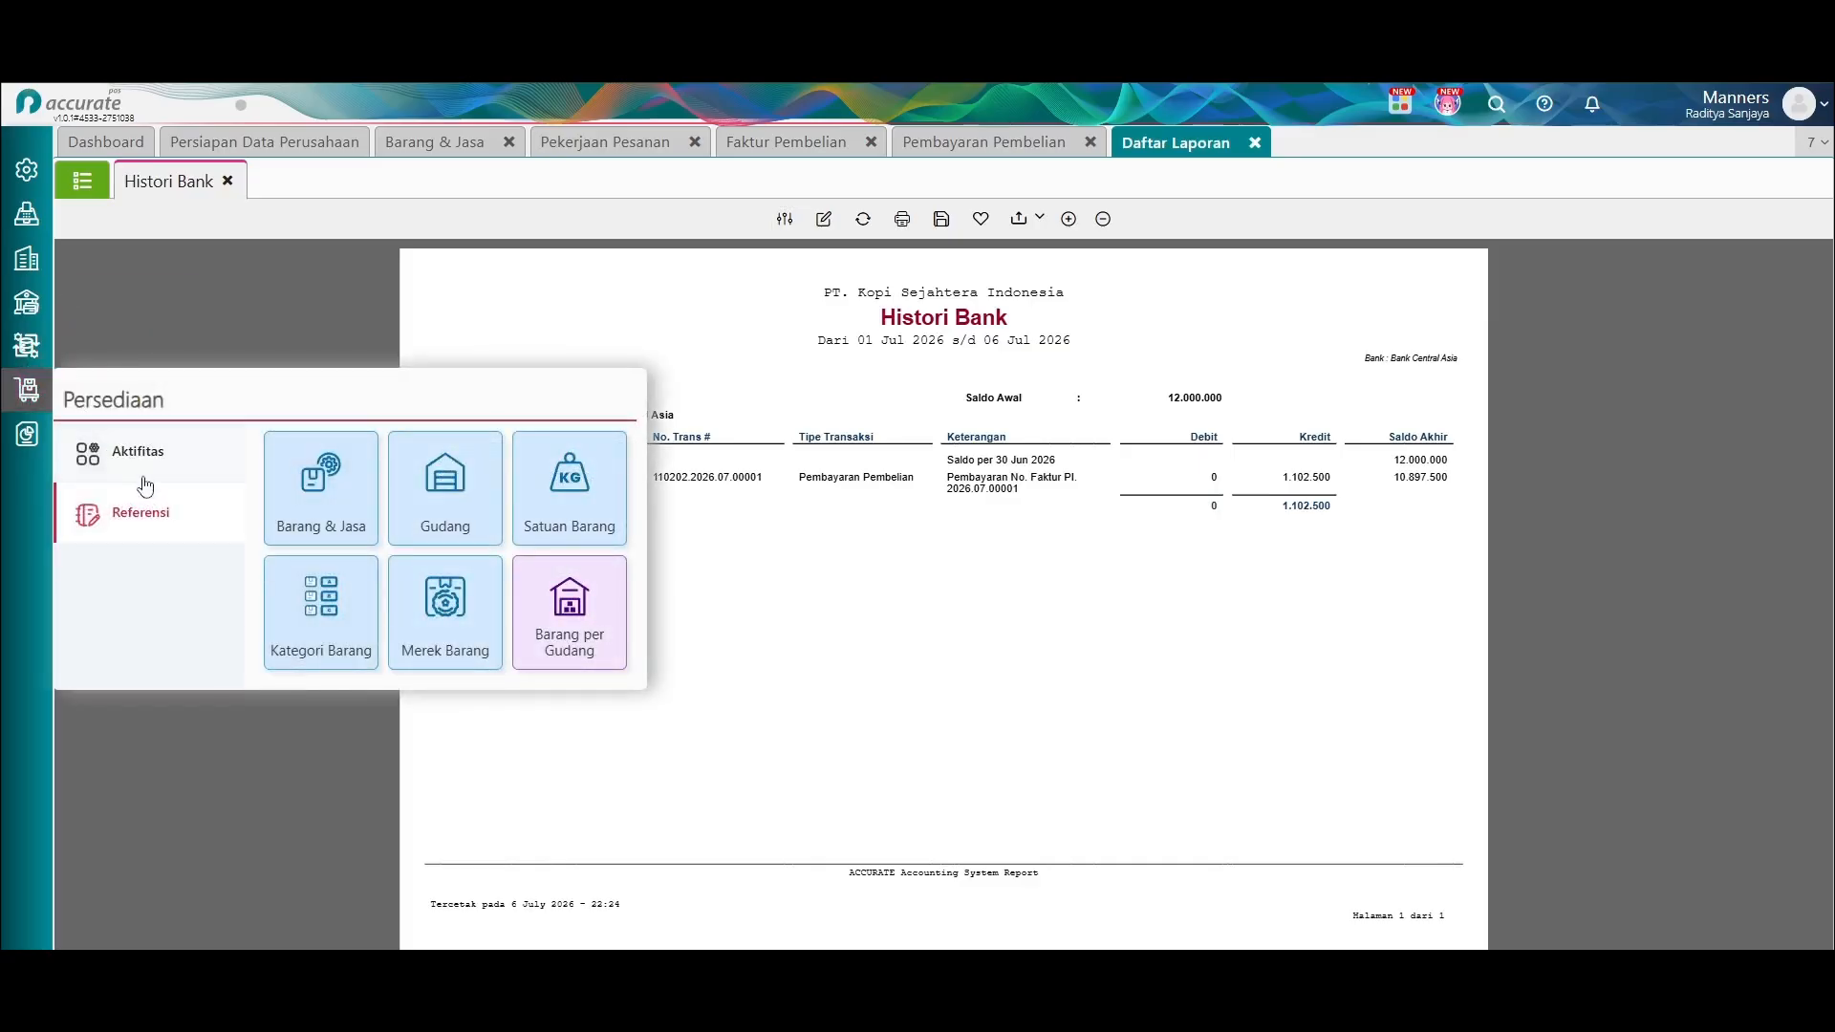
click(327, 491)
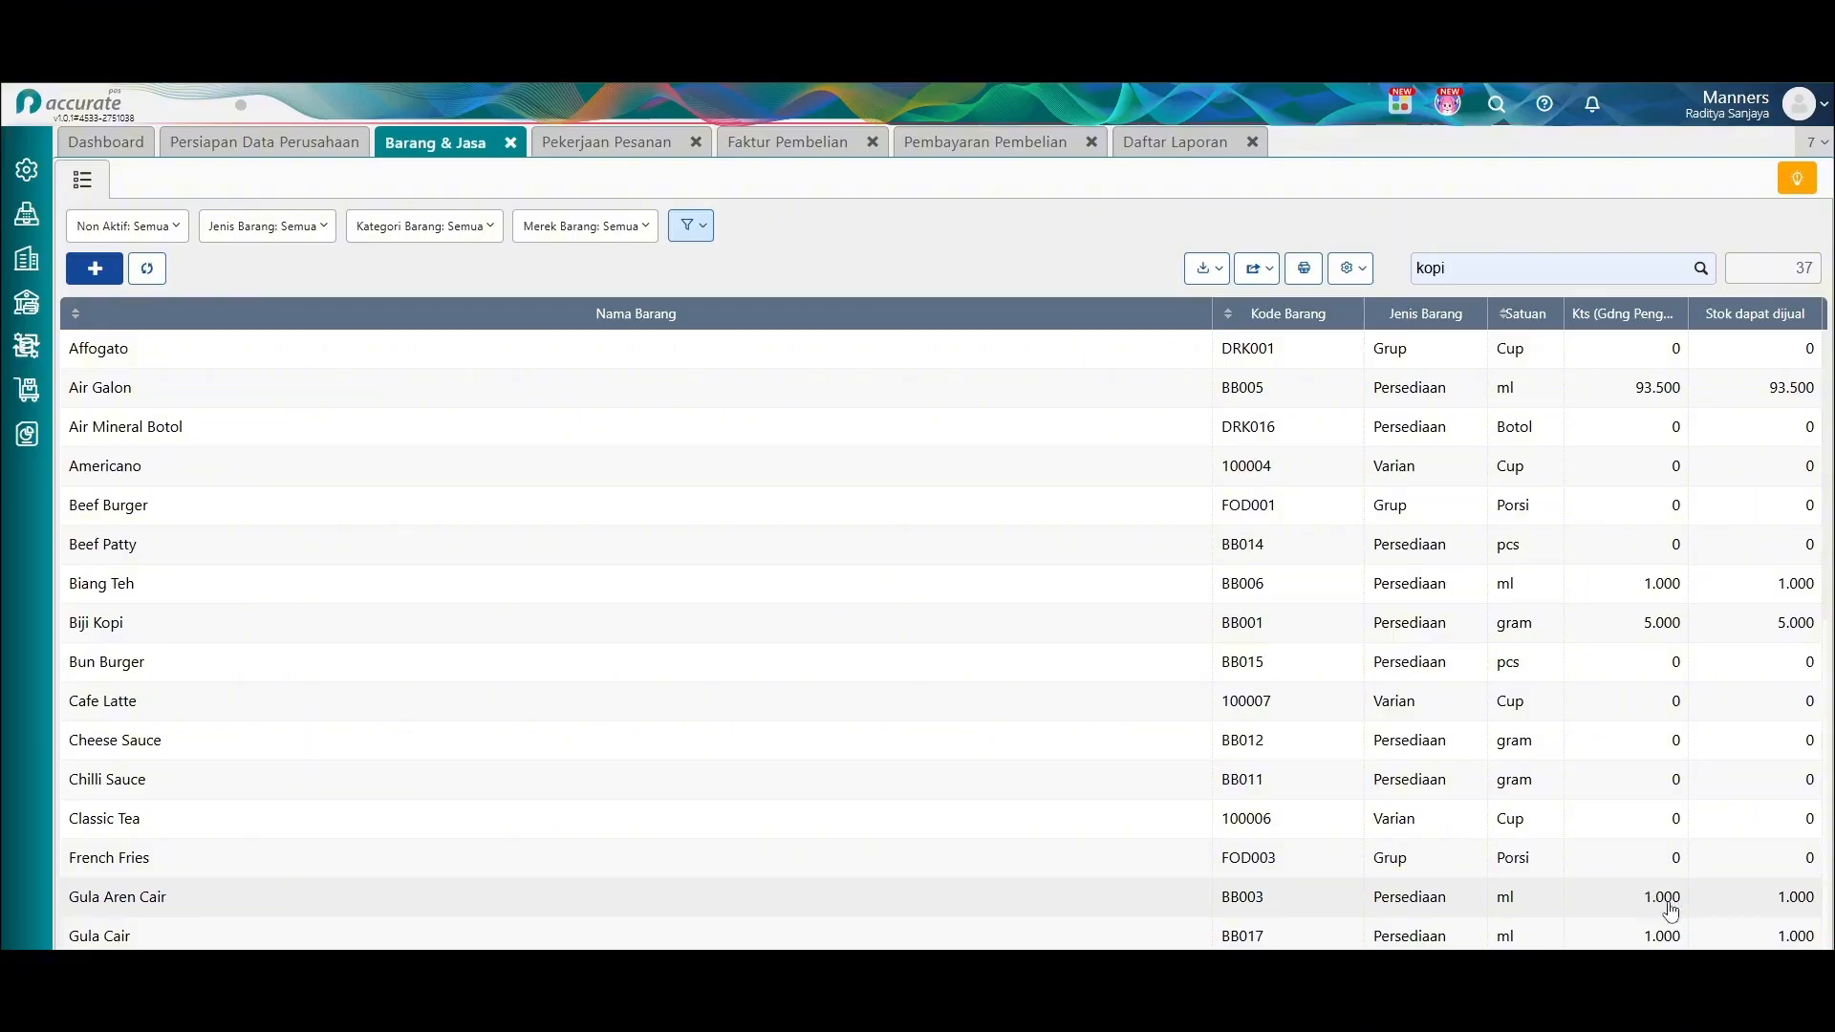
scroll(1671, 913, down, 1)
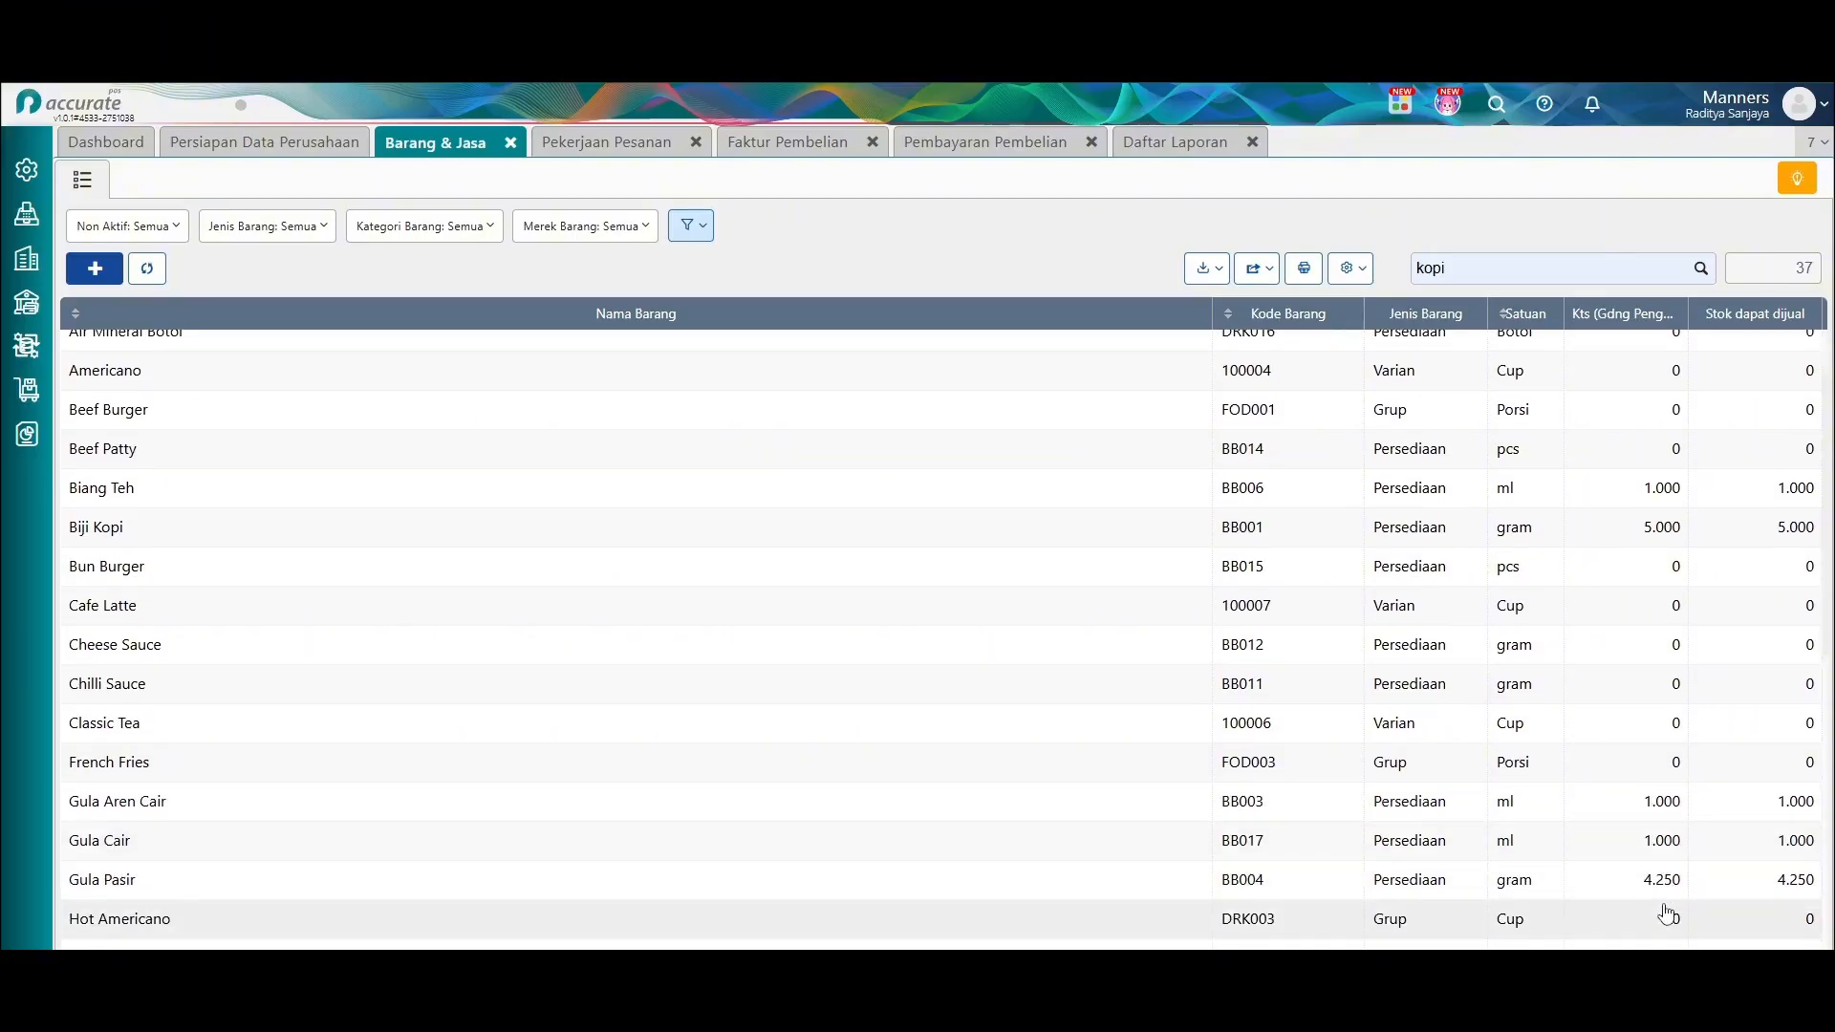
scroll(1666, 914, down, 1)
scroll(1666, 915, up, 3)
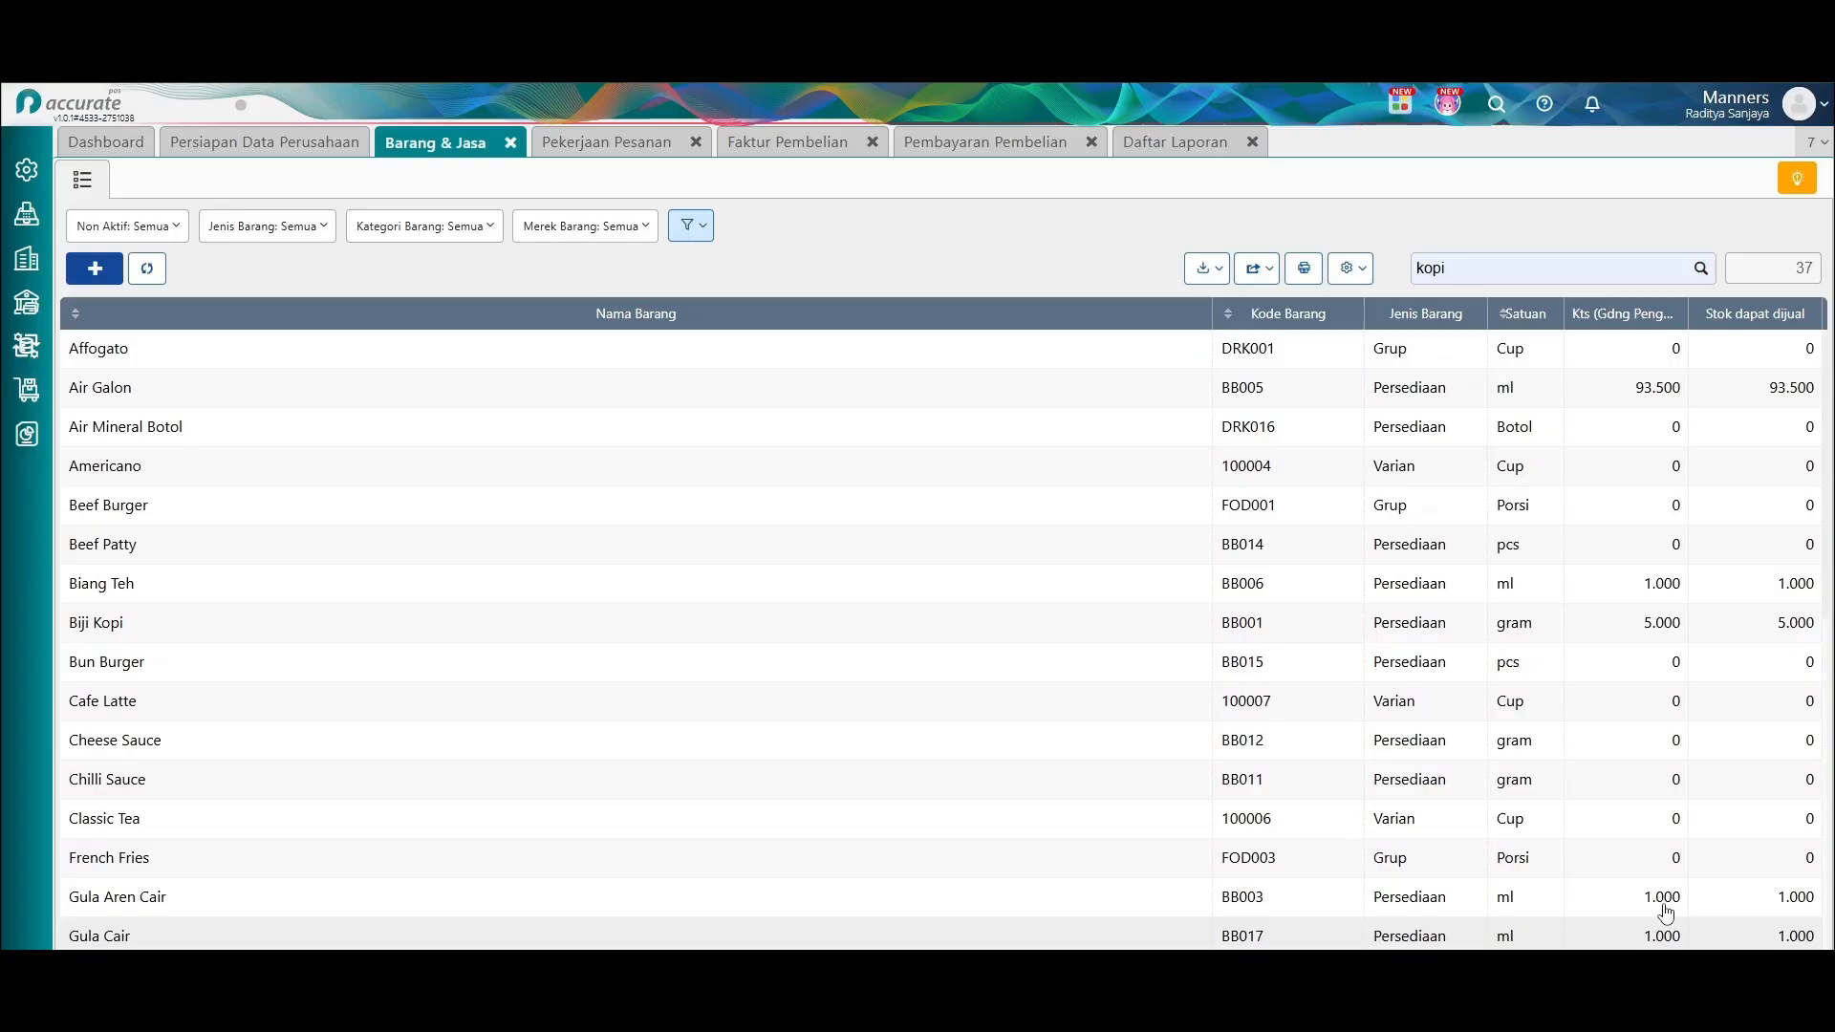
scroll(1671, 913, down, 1)
scroll(1670, 913, up, 1)
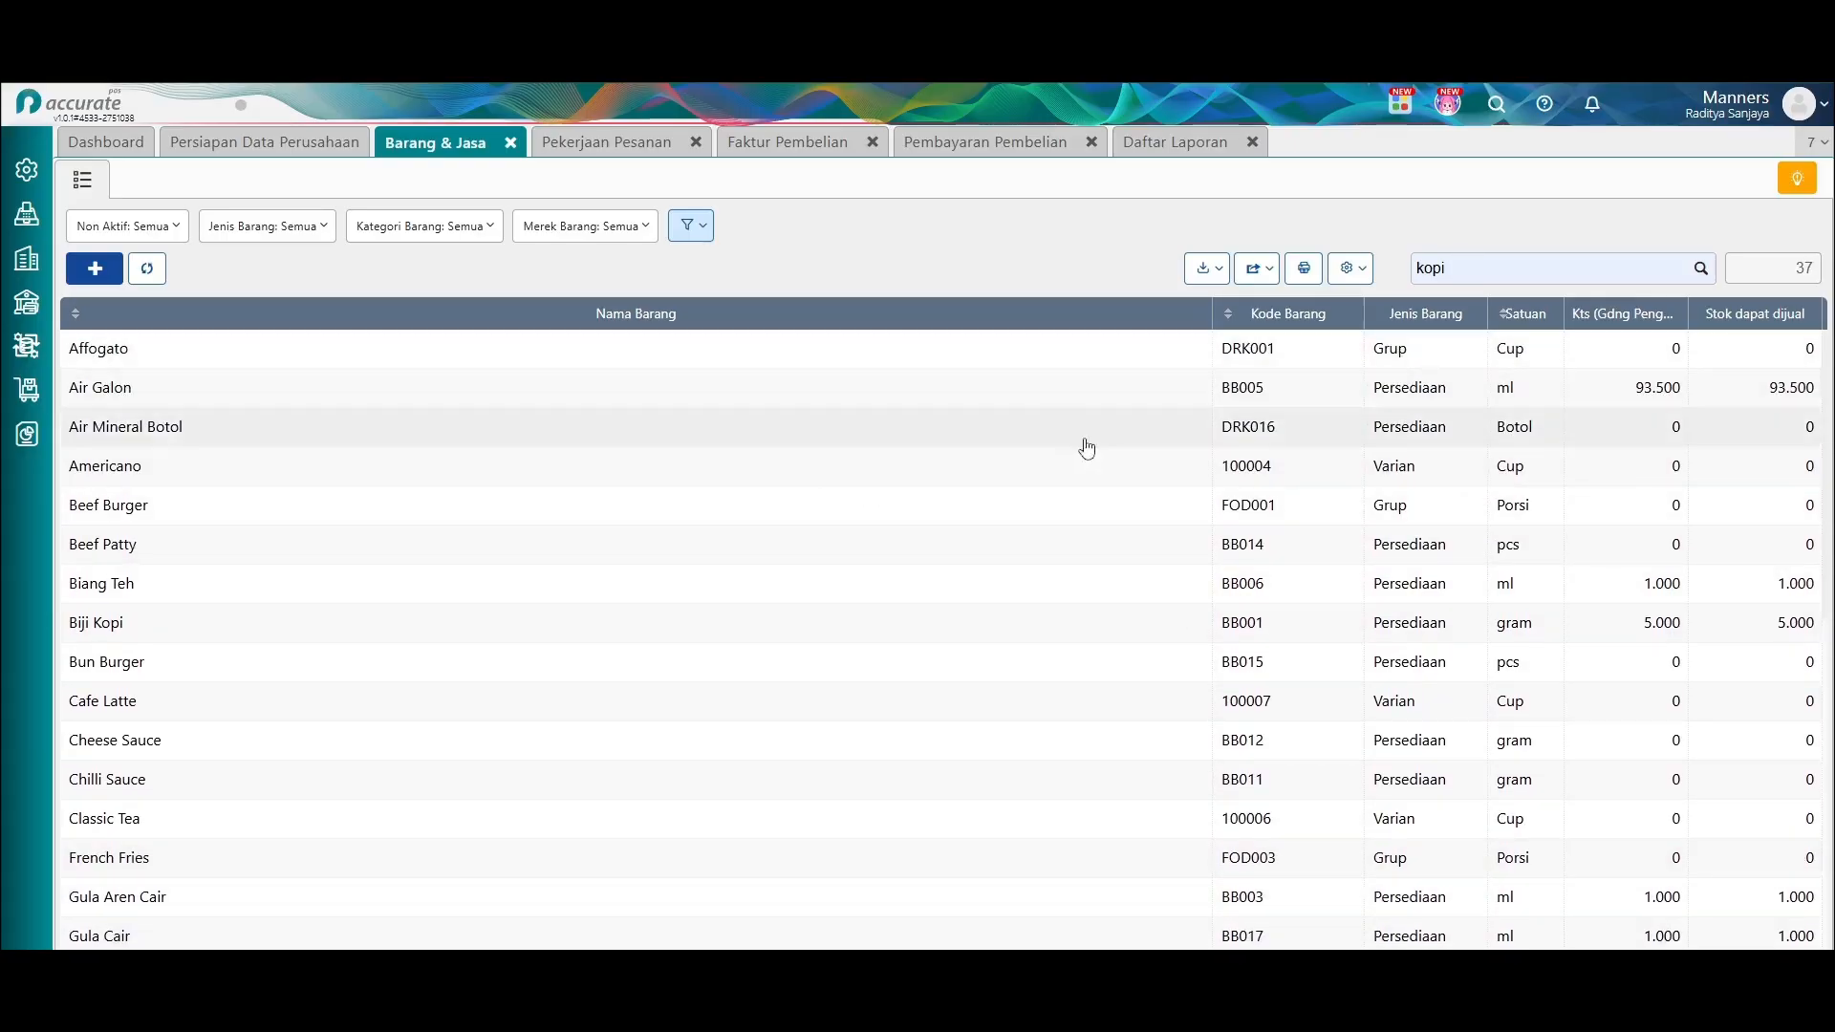
Clear the "kopi" search text, refresh the Barang & Jasa list, and review the quantities of all items.
double_click(1413, 274)
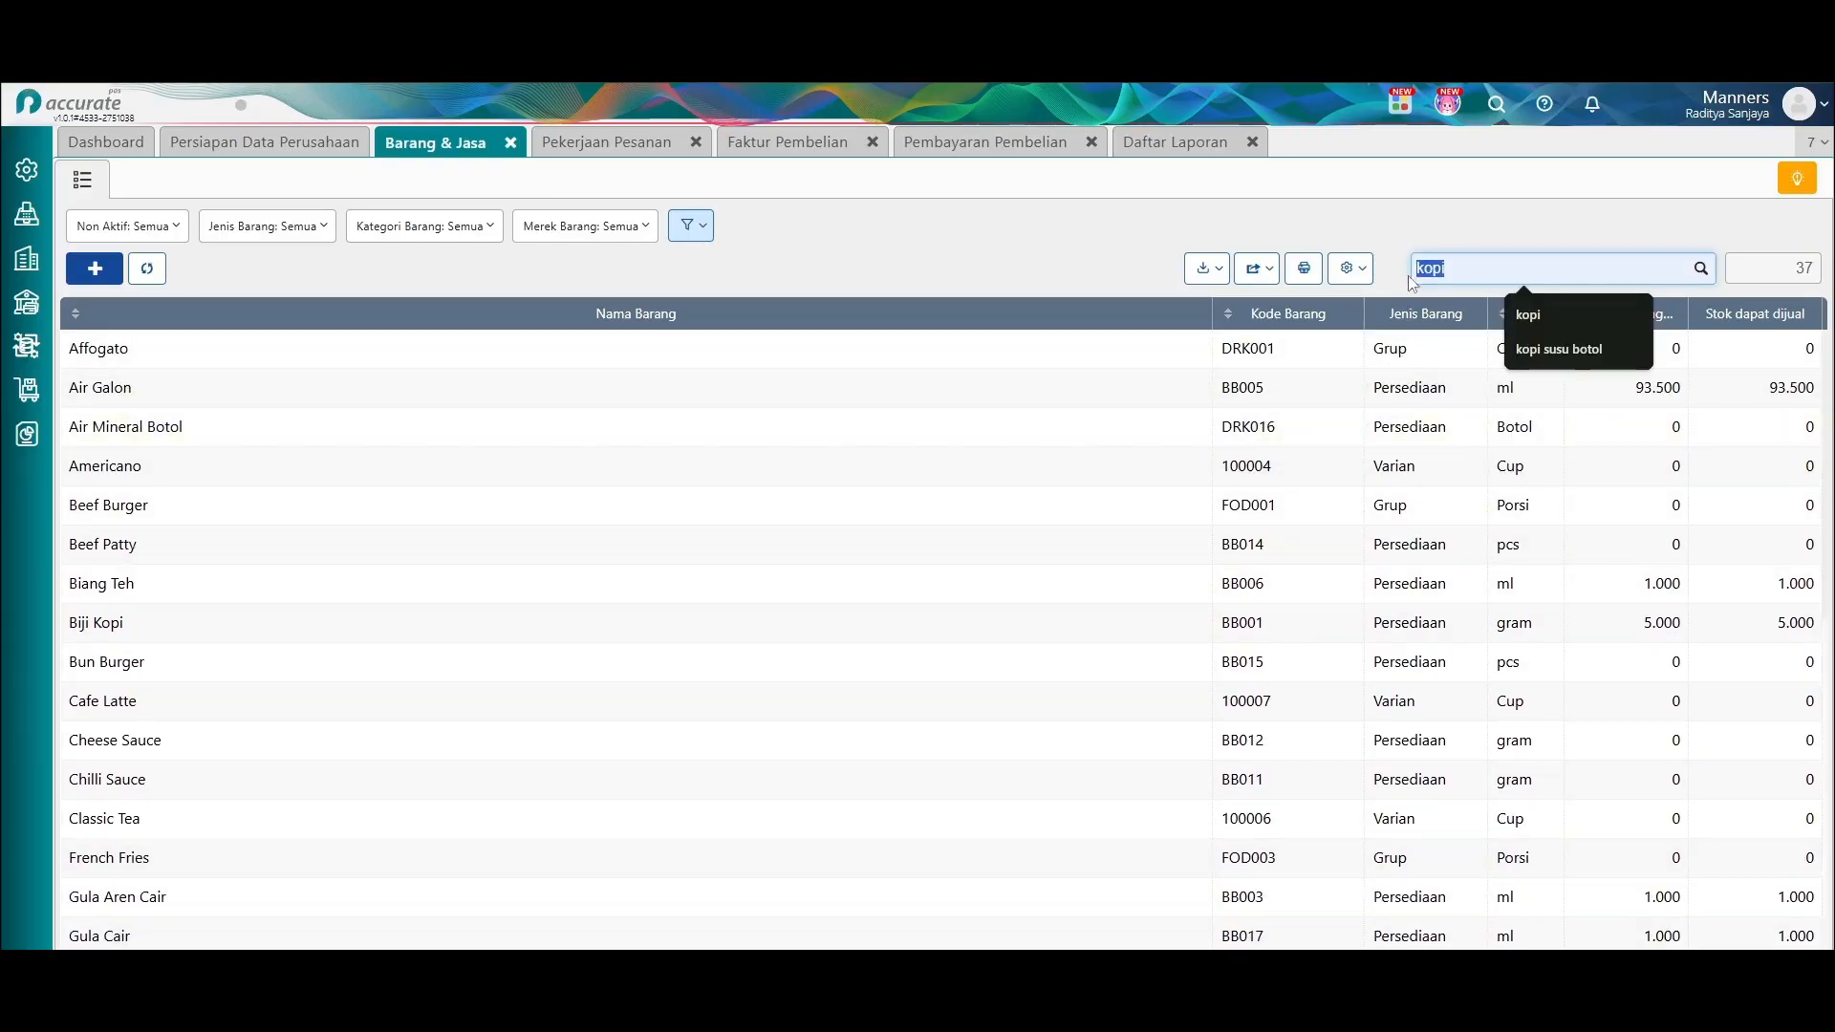
key(BackSpace)
click(1419, 277)
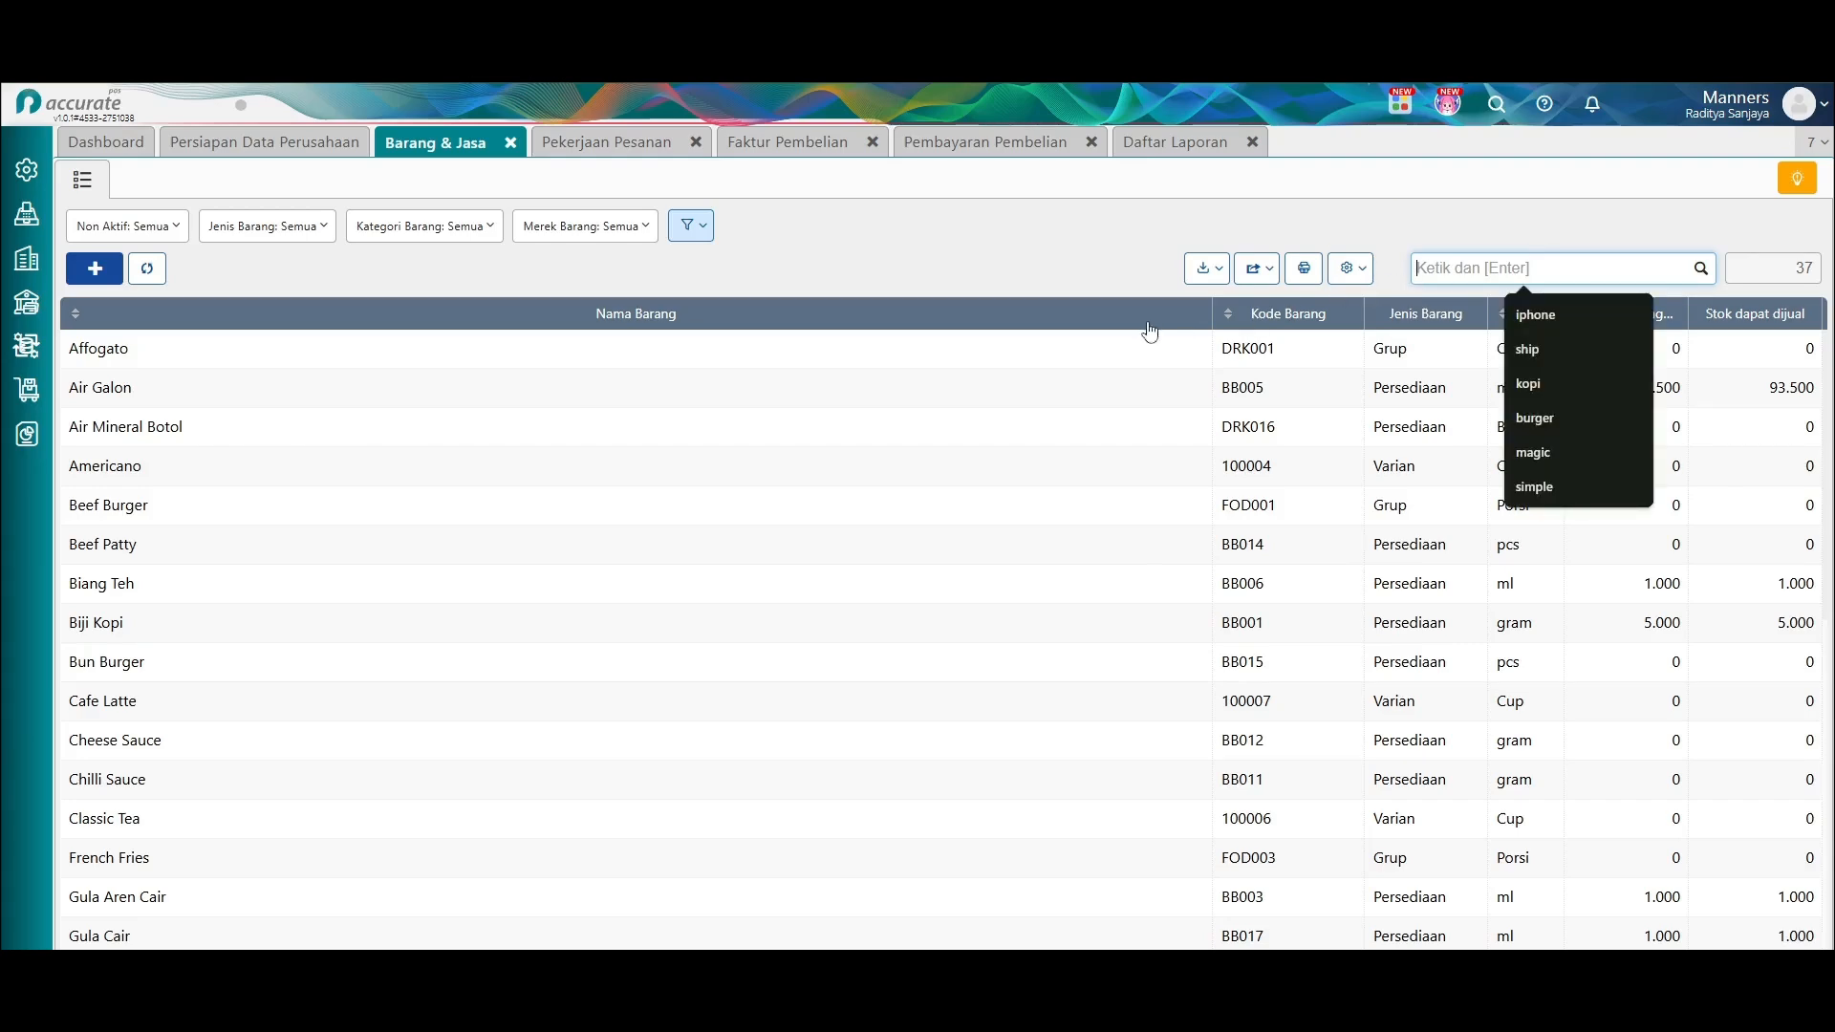
click(147, 269)
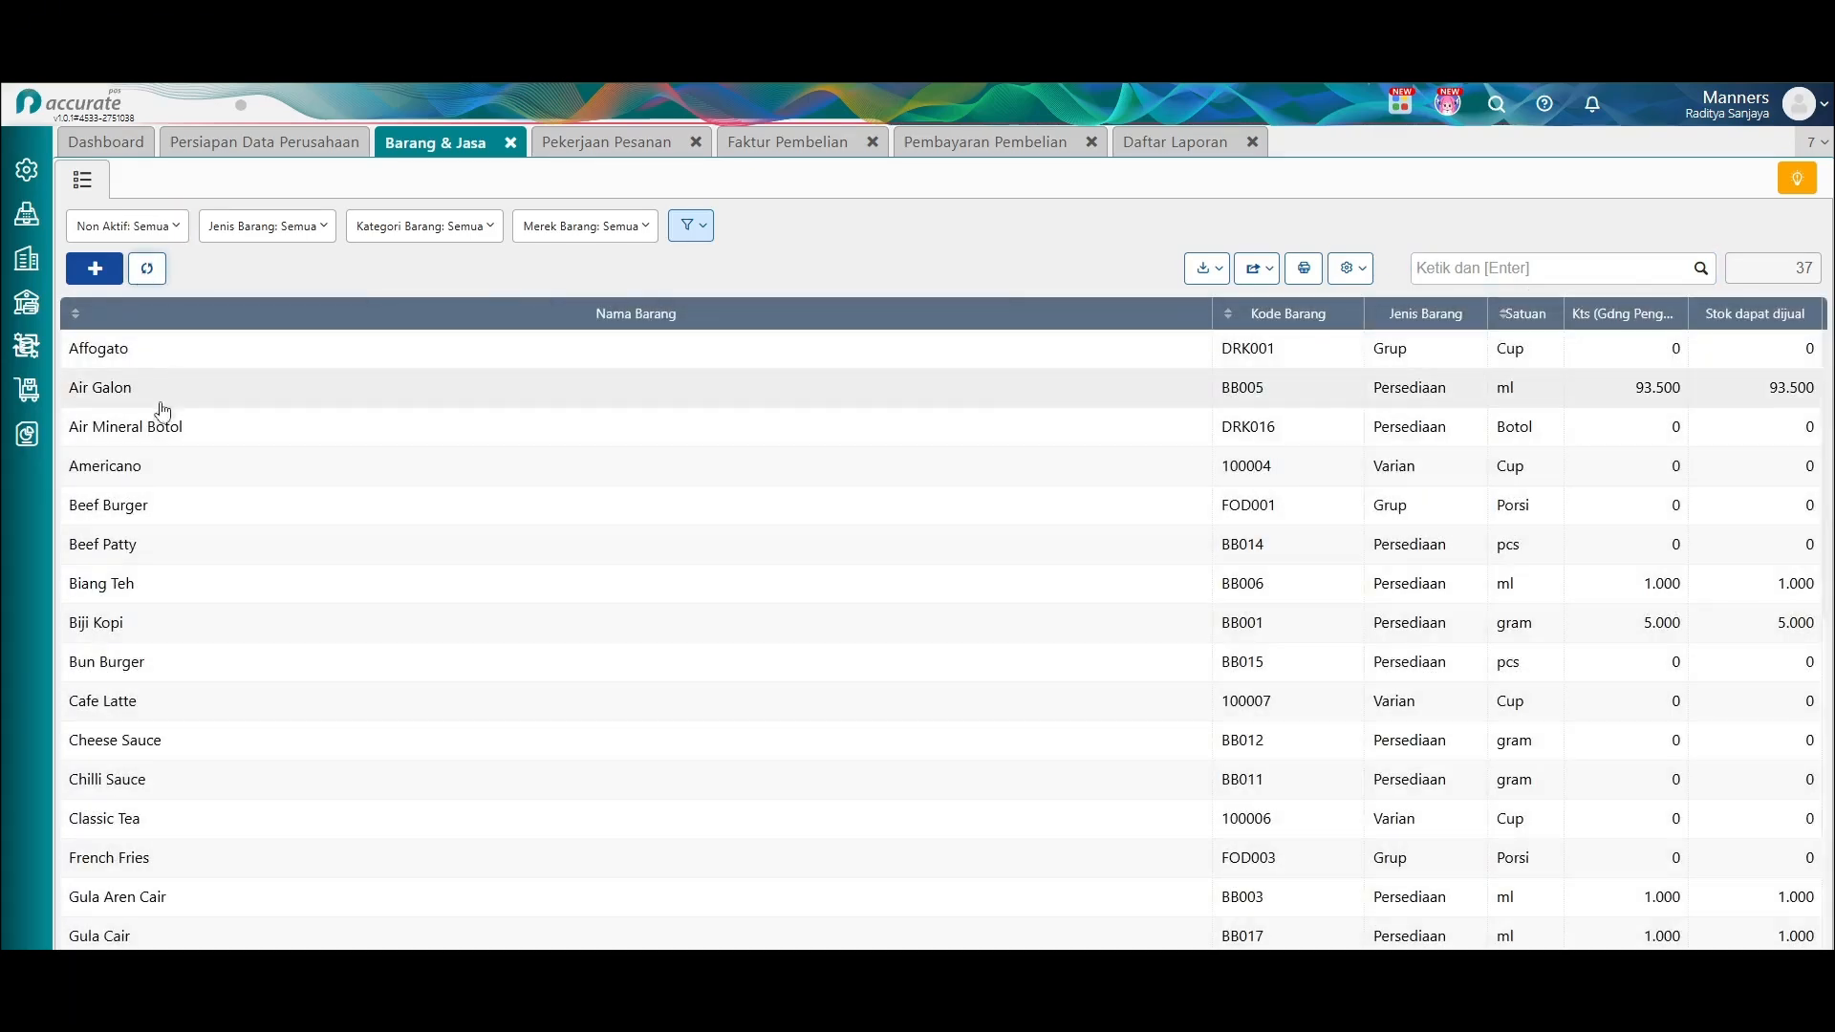
scroll(206, 517, down, 1)
scroll(201, 535, down, 2)
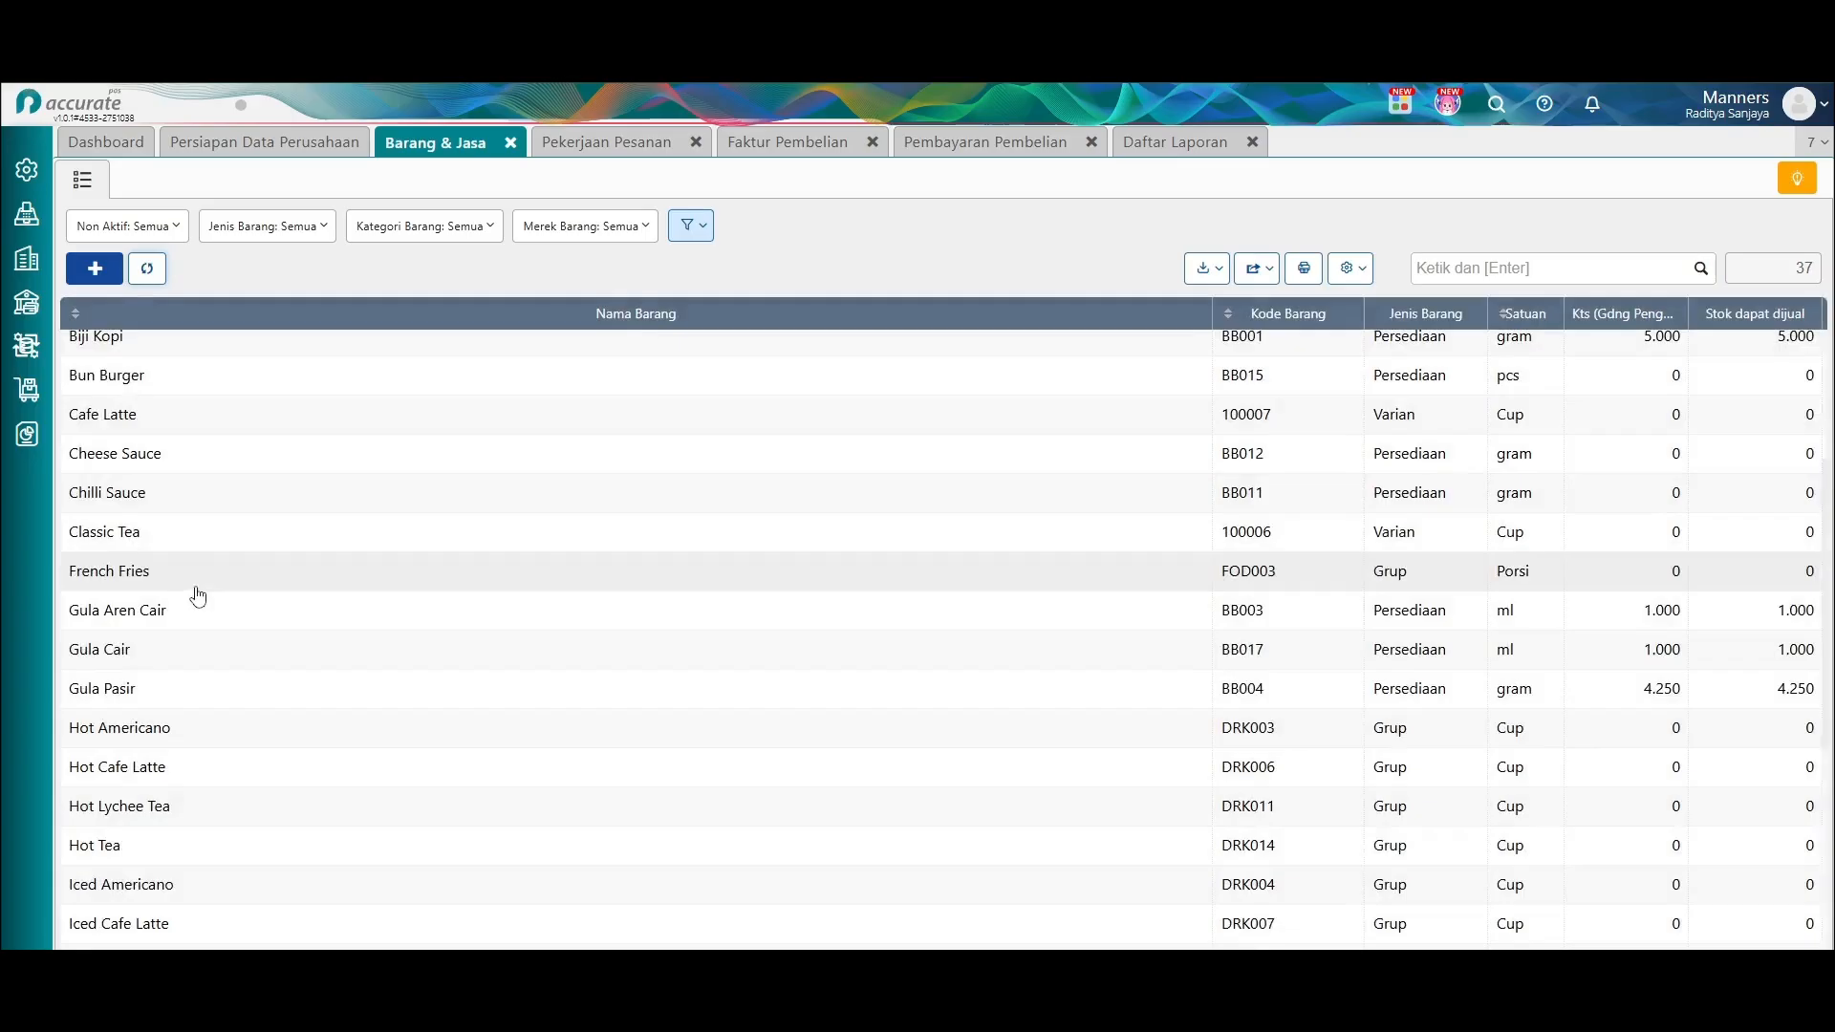
scroll(194, 588, down, 2)
scroll(196, 602, down, 4)
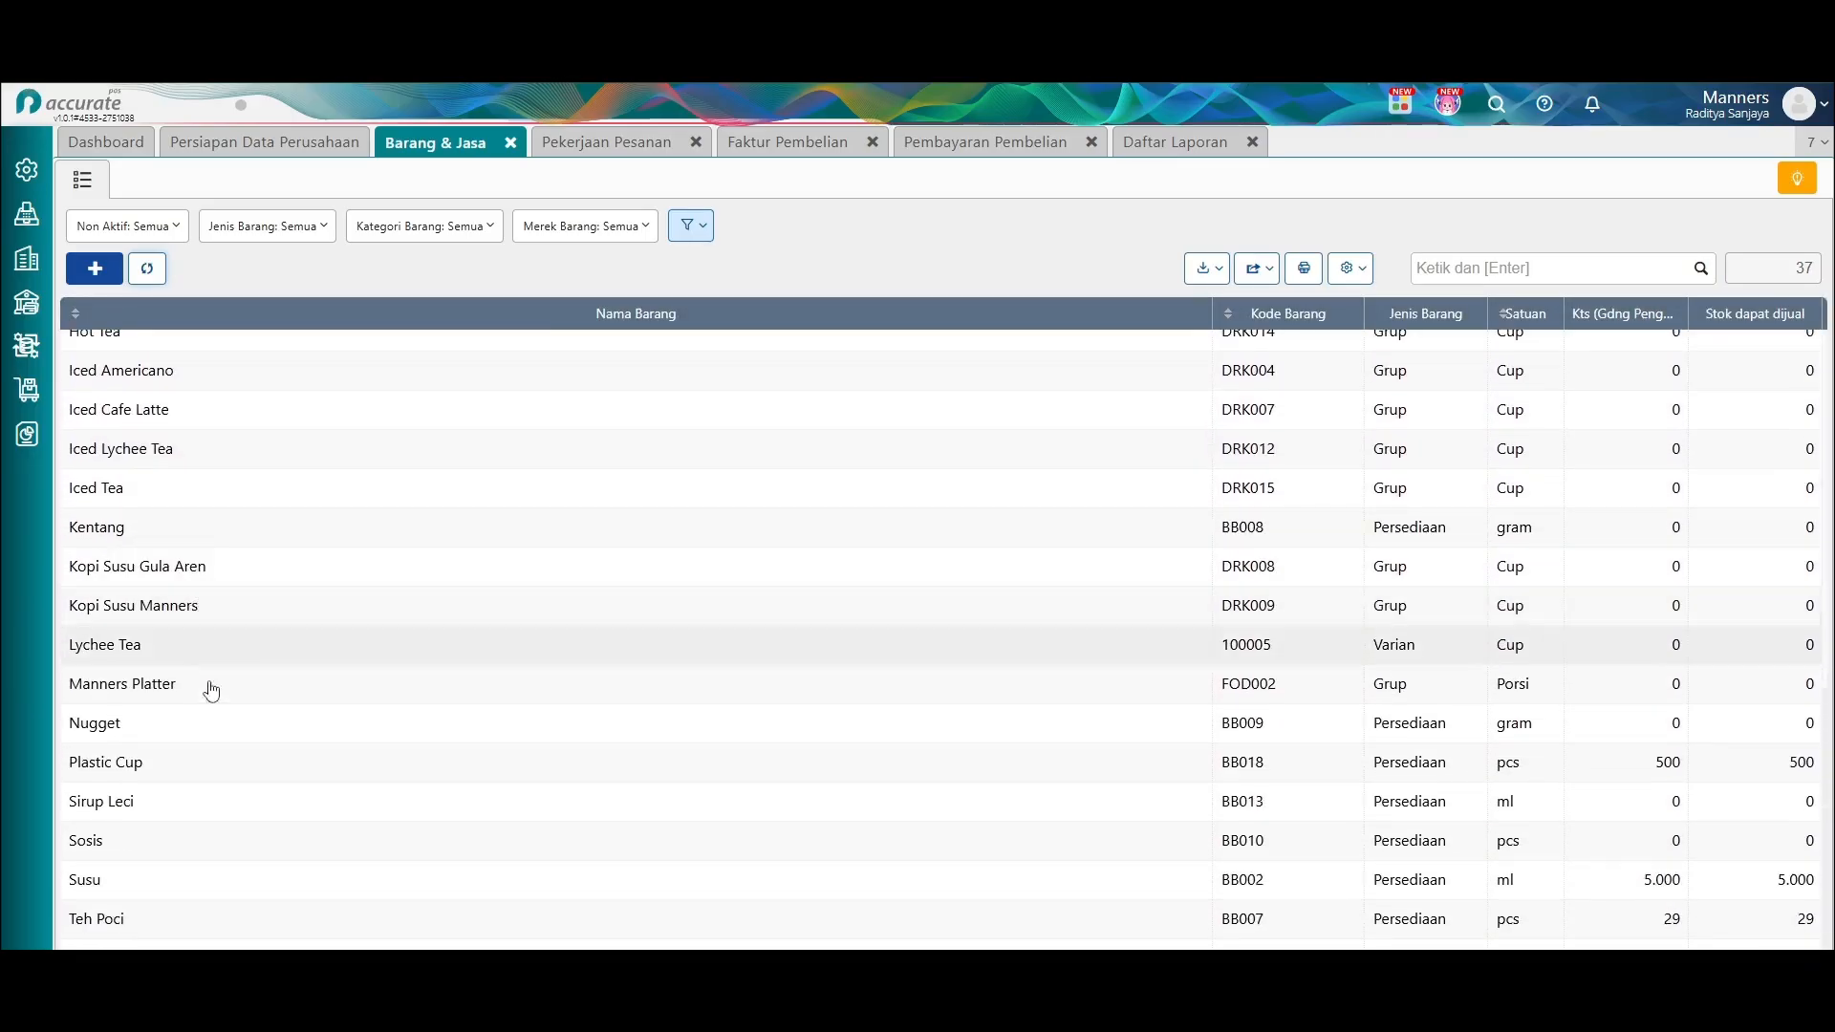
scroll(264, 820, up, 10)
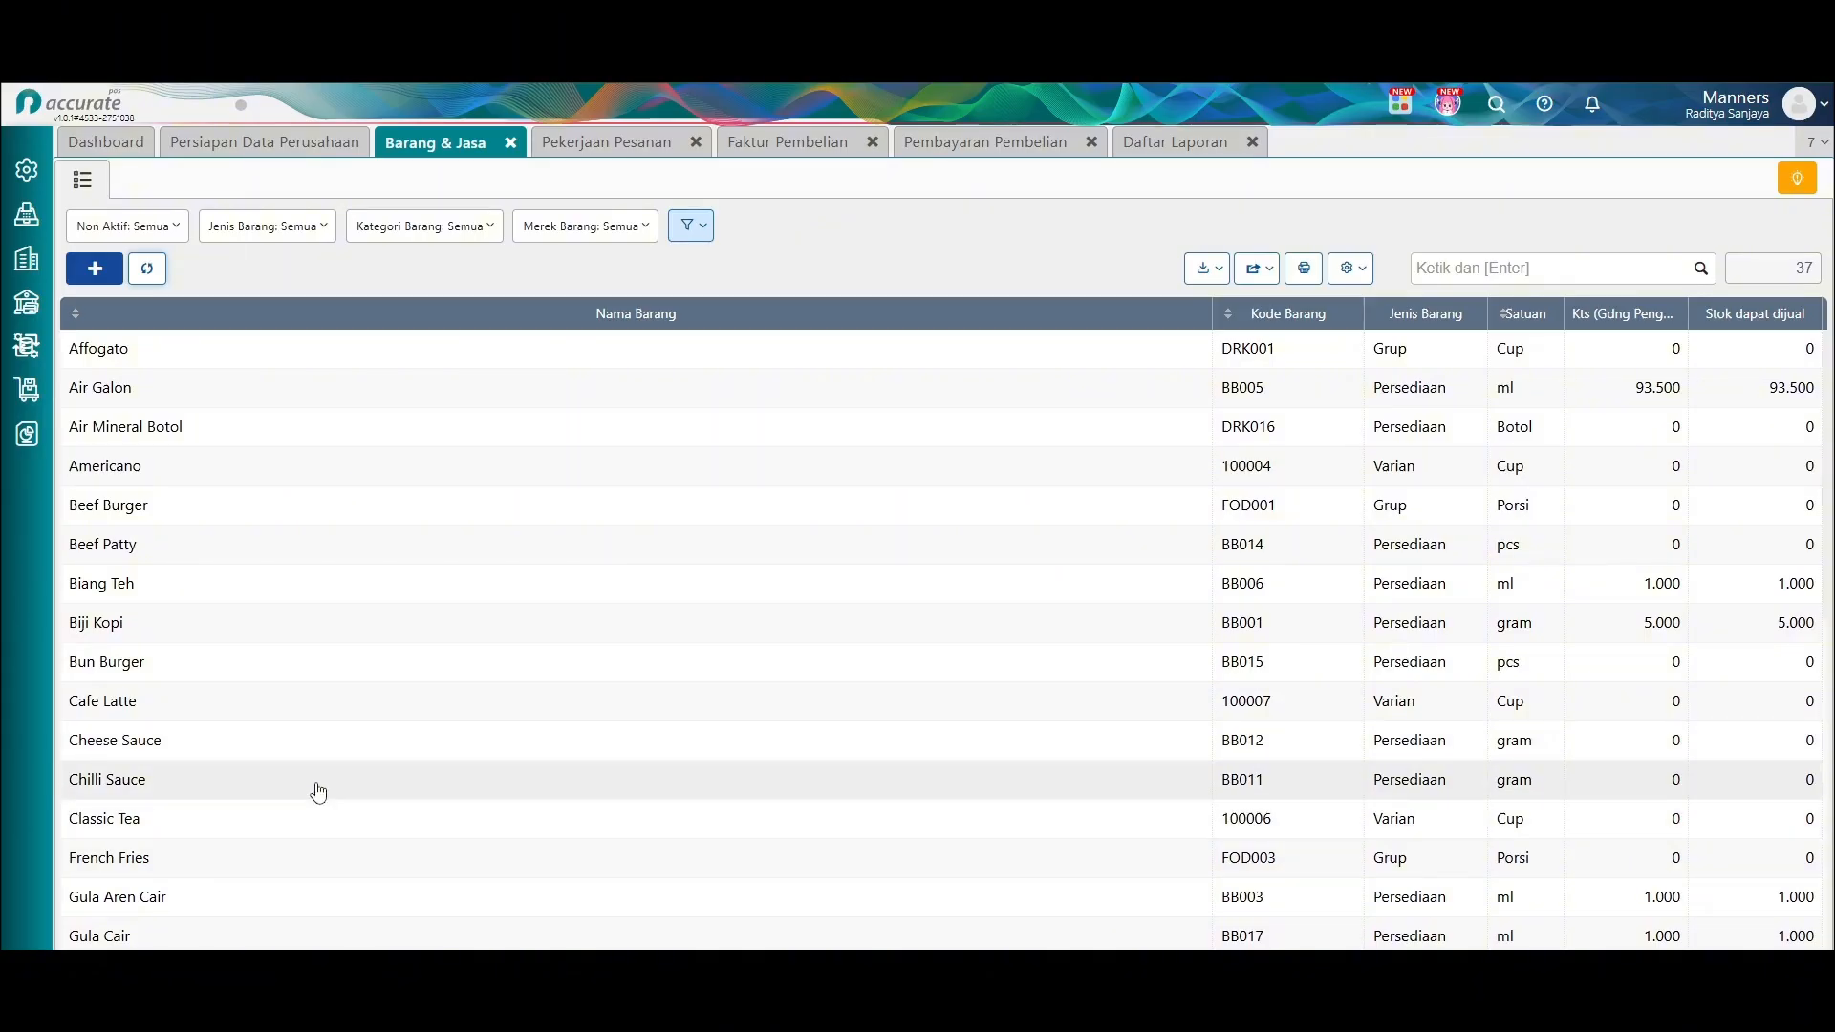
Search the Barang & Jasa list for "cup" to check the Plastic Cup stock.
click(1457, 267)
text(c)
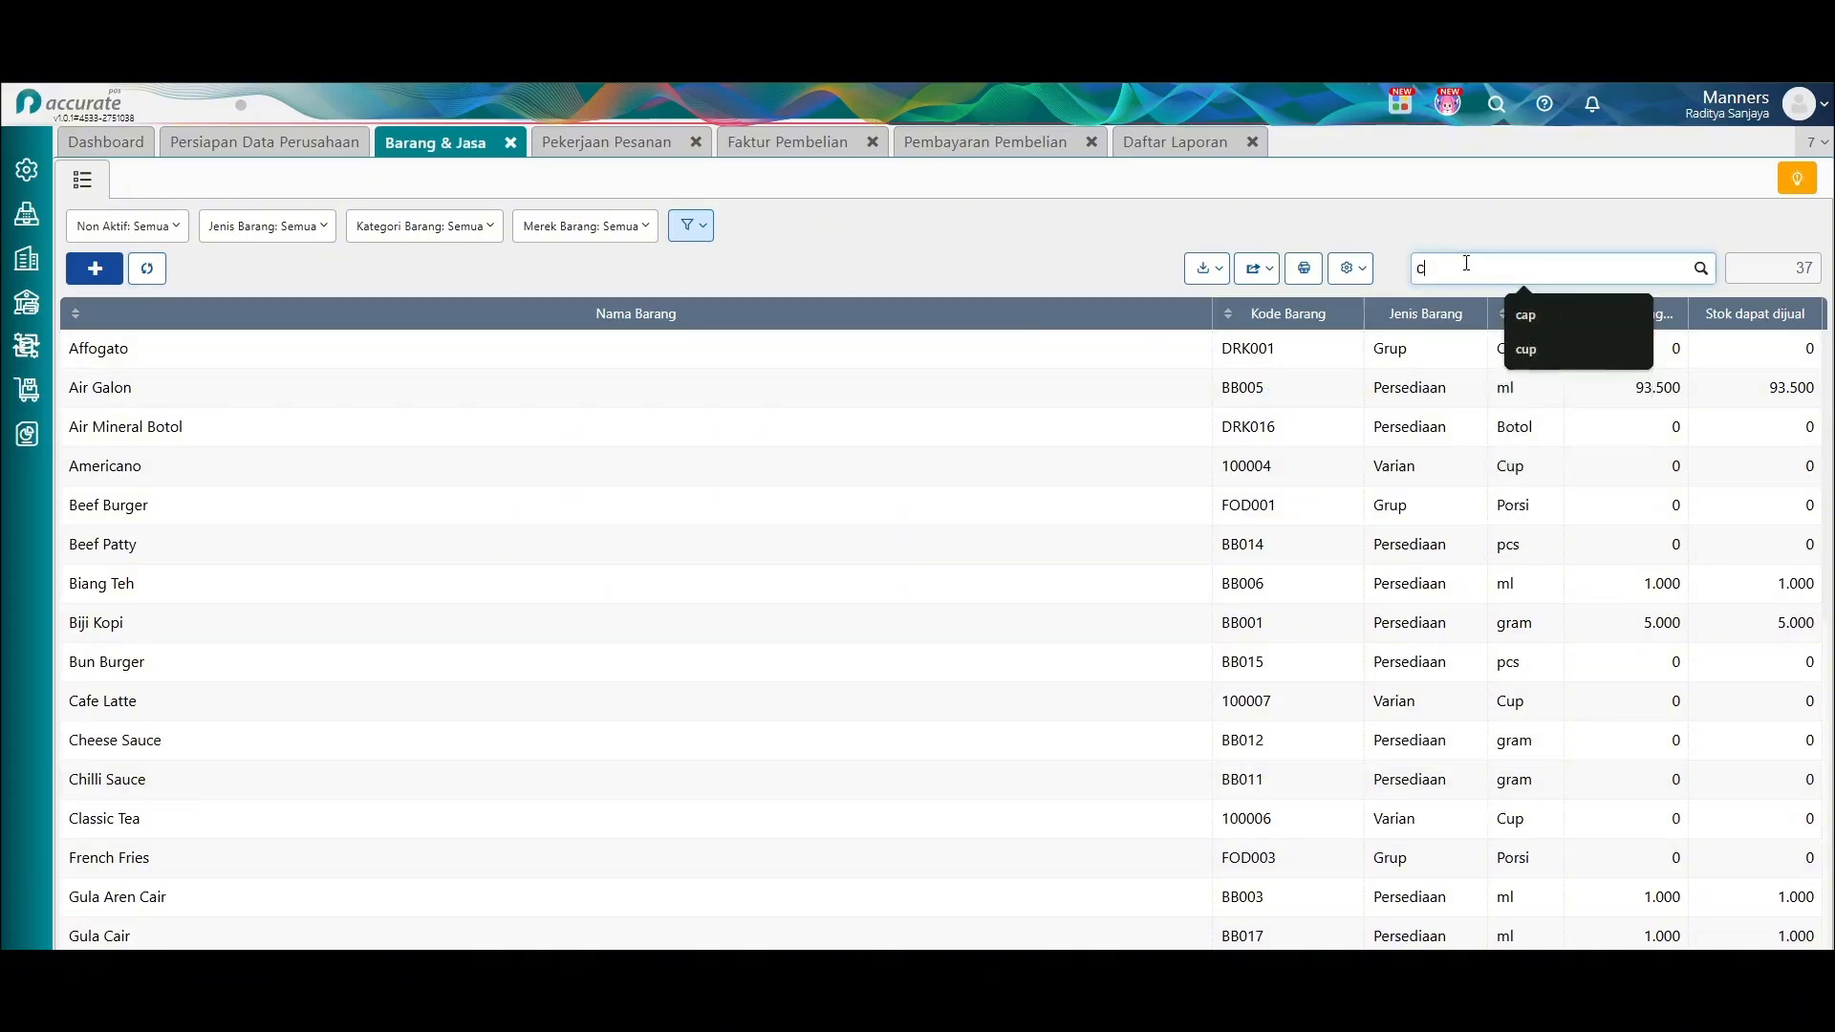
text(up)
key(Return)
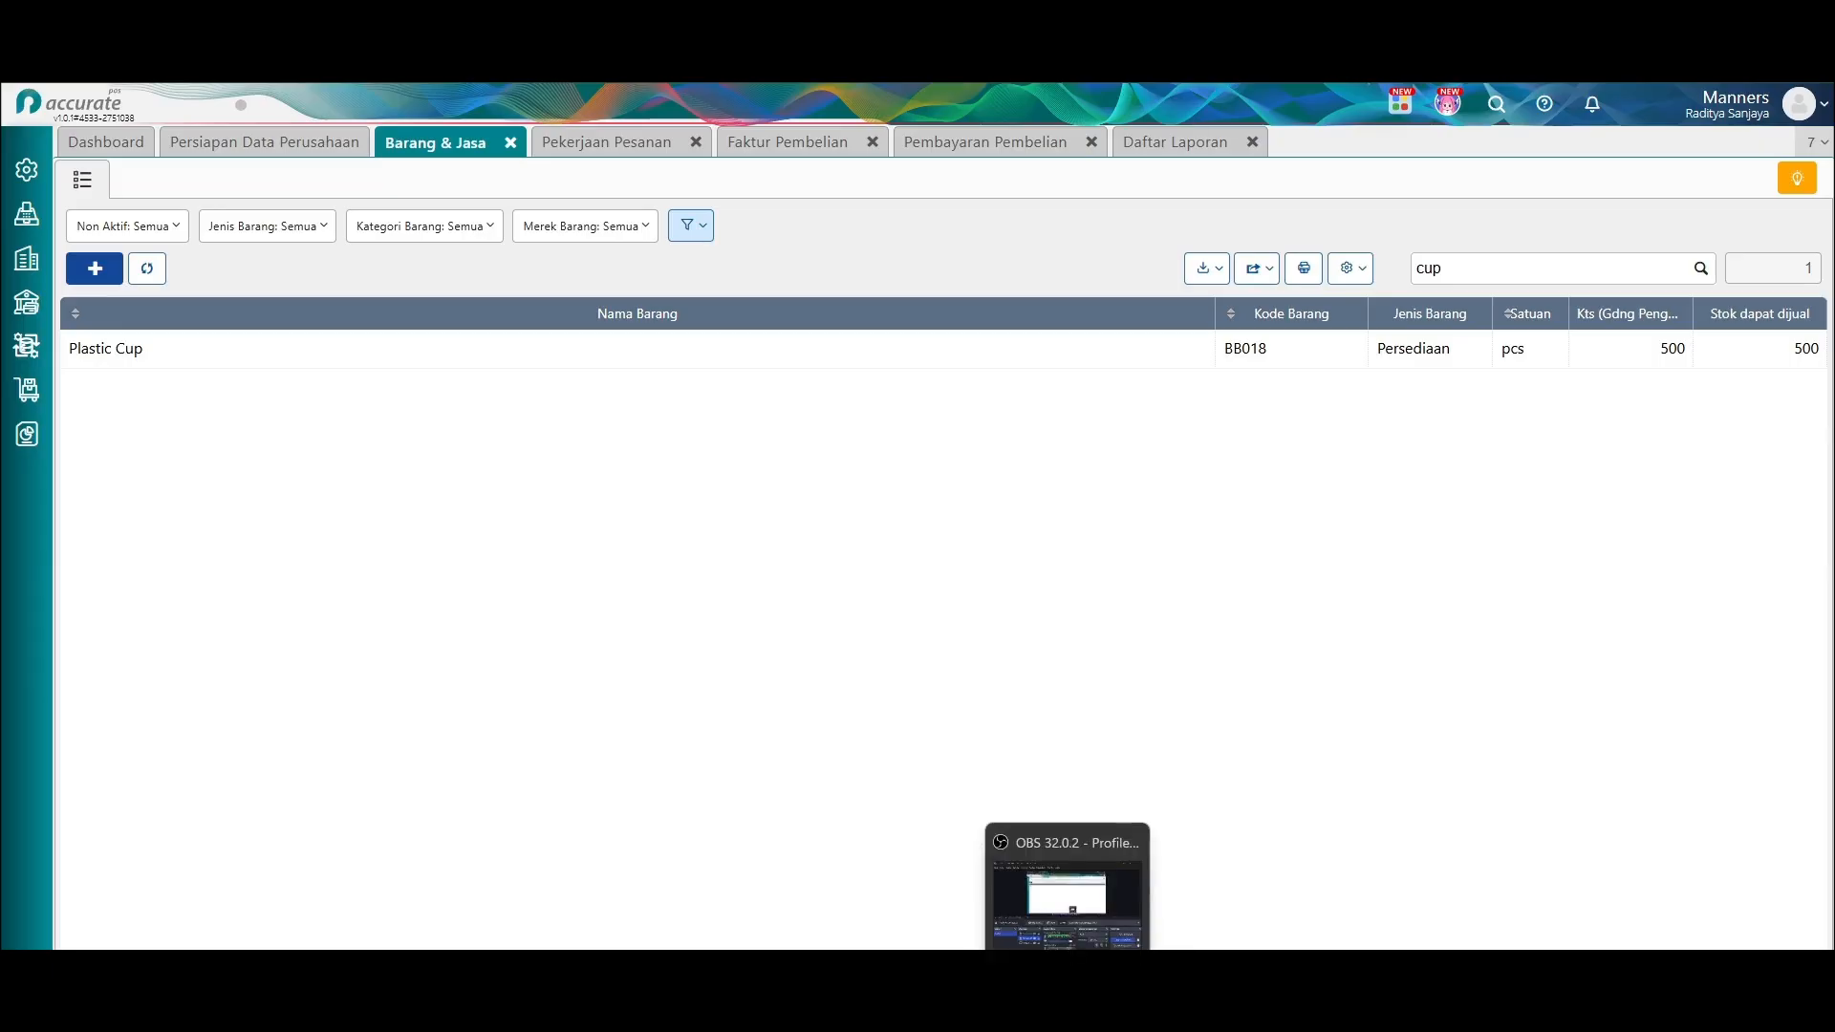
Switch to the POS app, order one Kopi Susu Gula Aren under the customer alias "tes", and proceed to payment.
click(1155, 983)
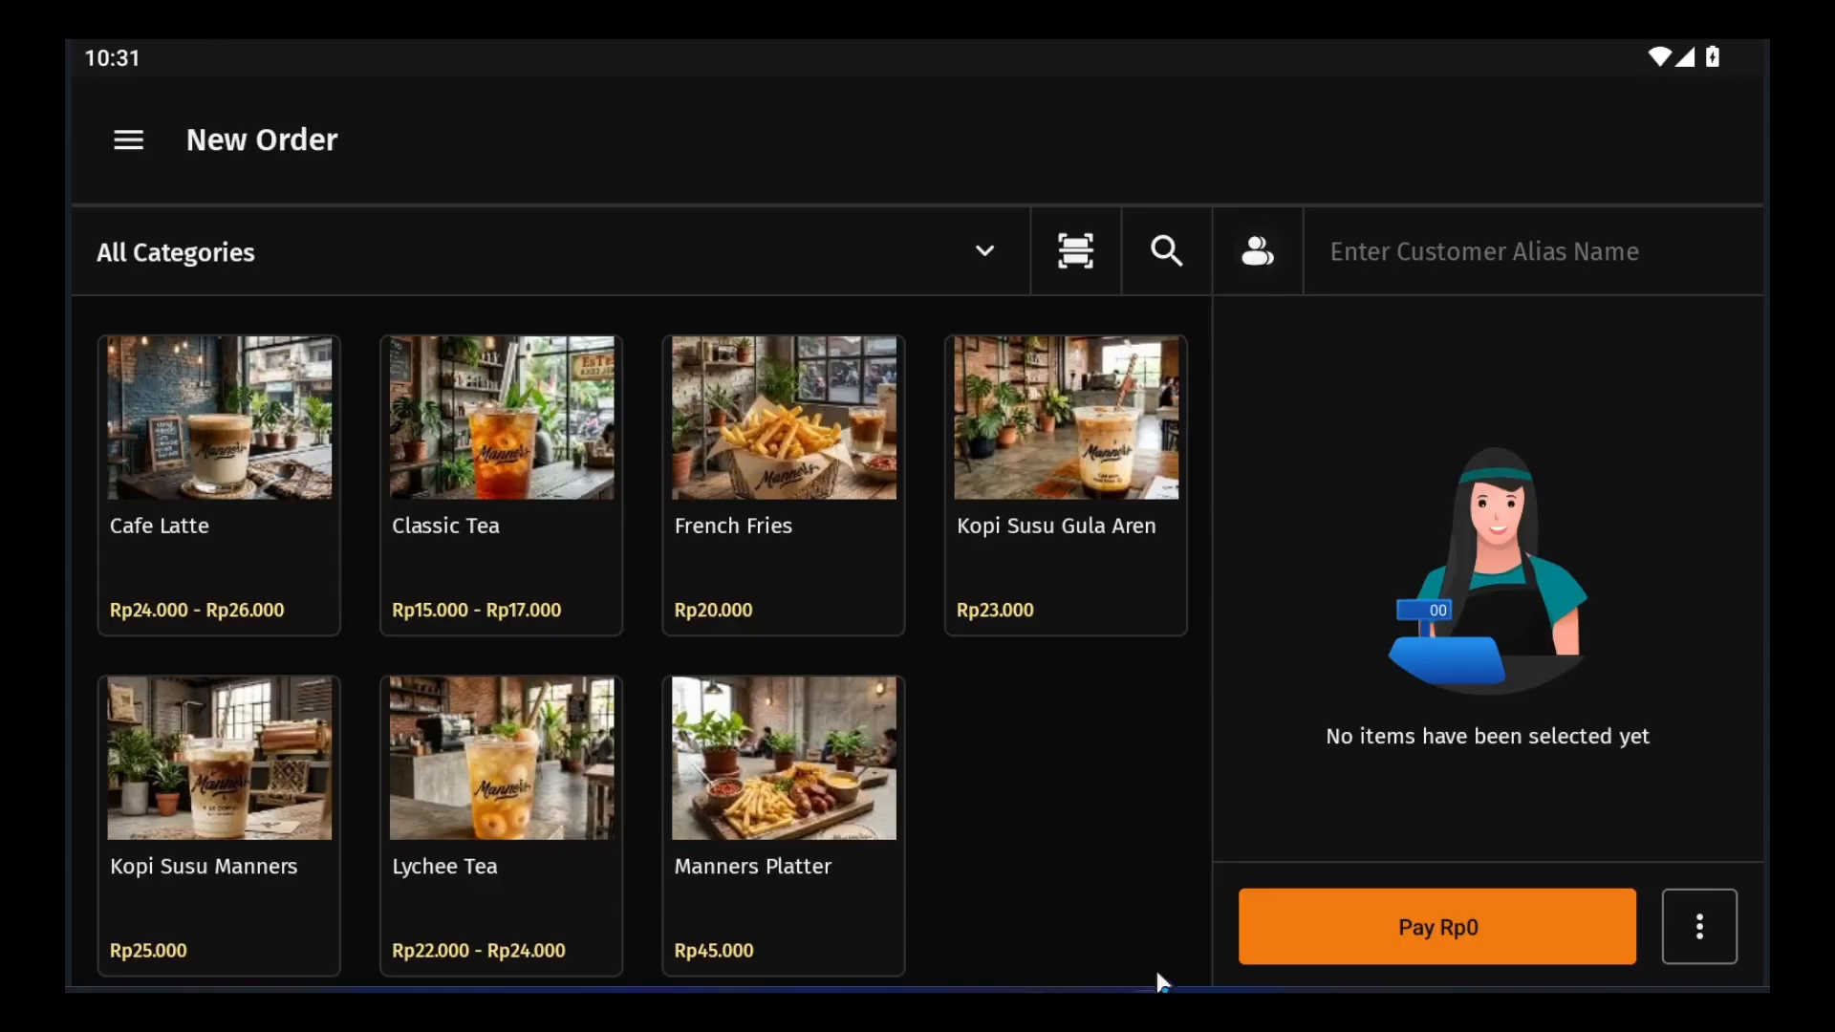
click(1040, 448)
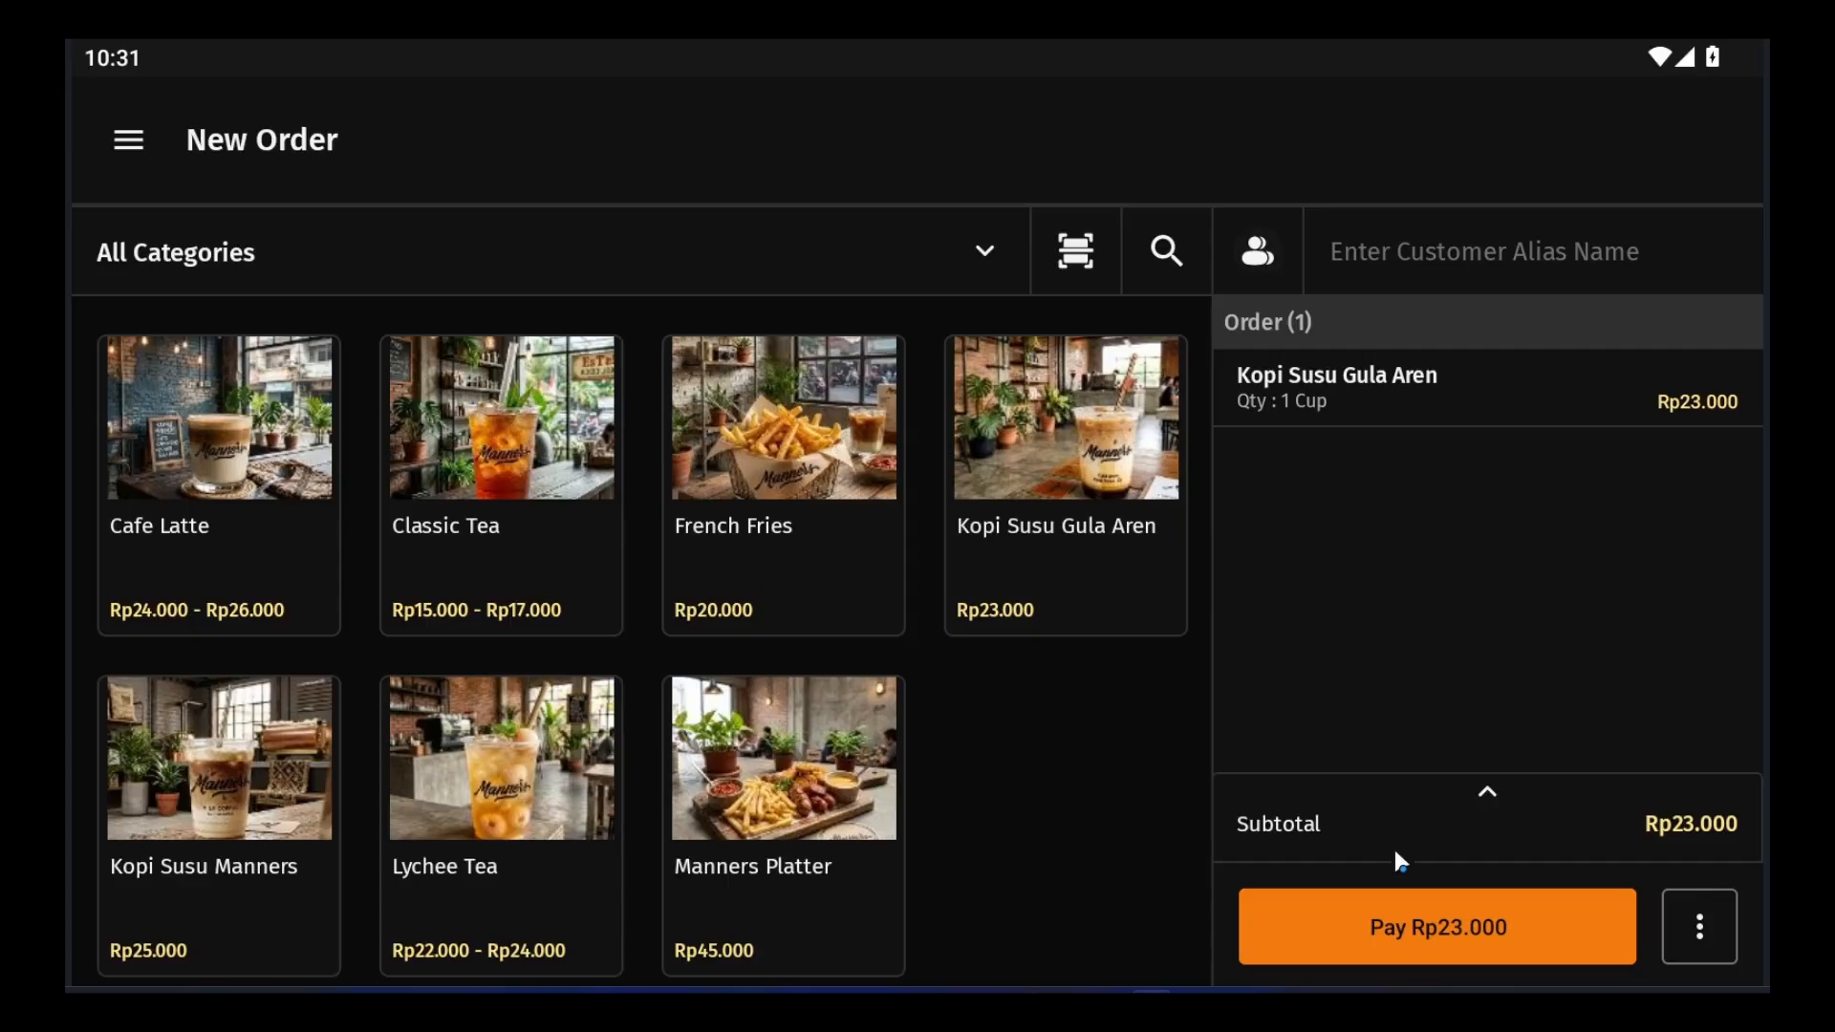
click(1401, 894)
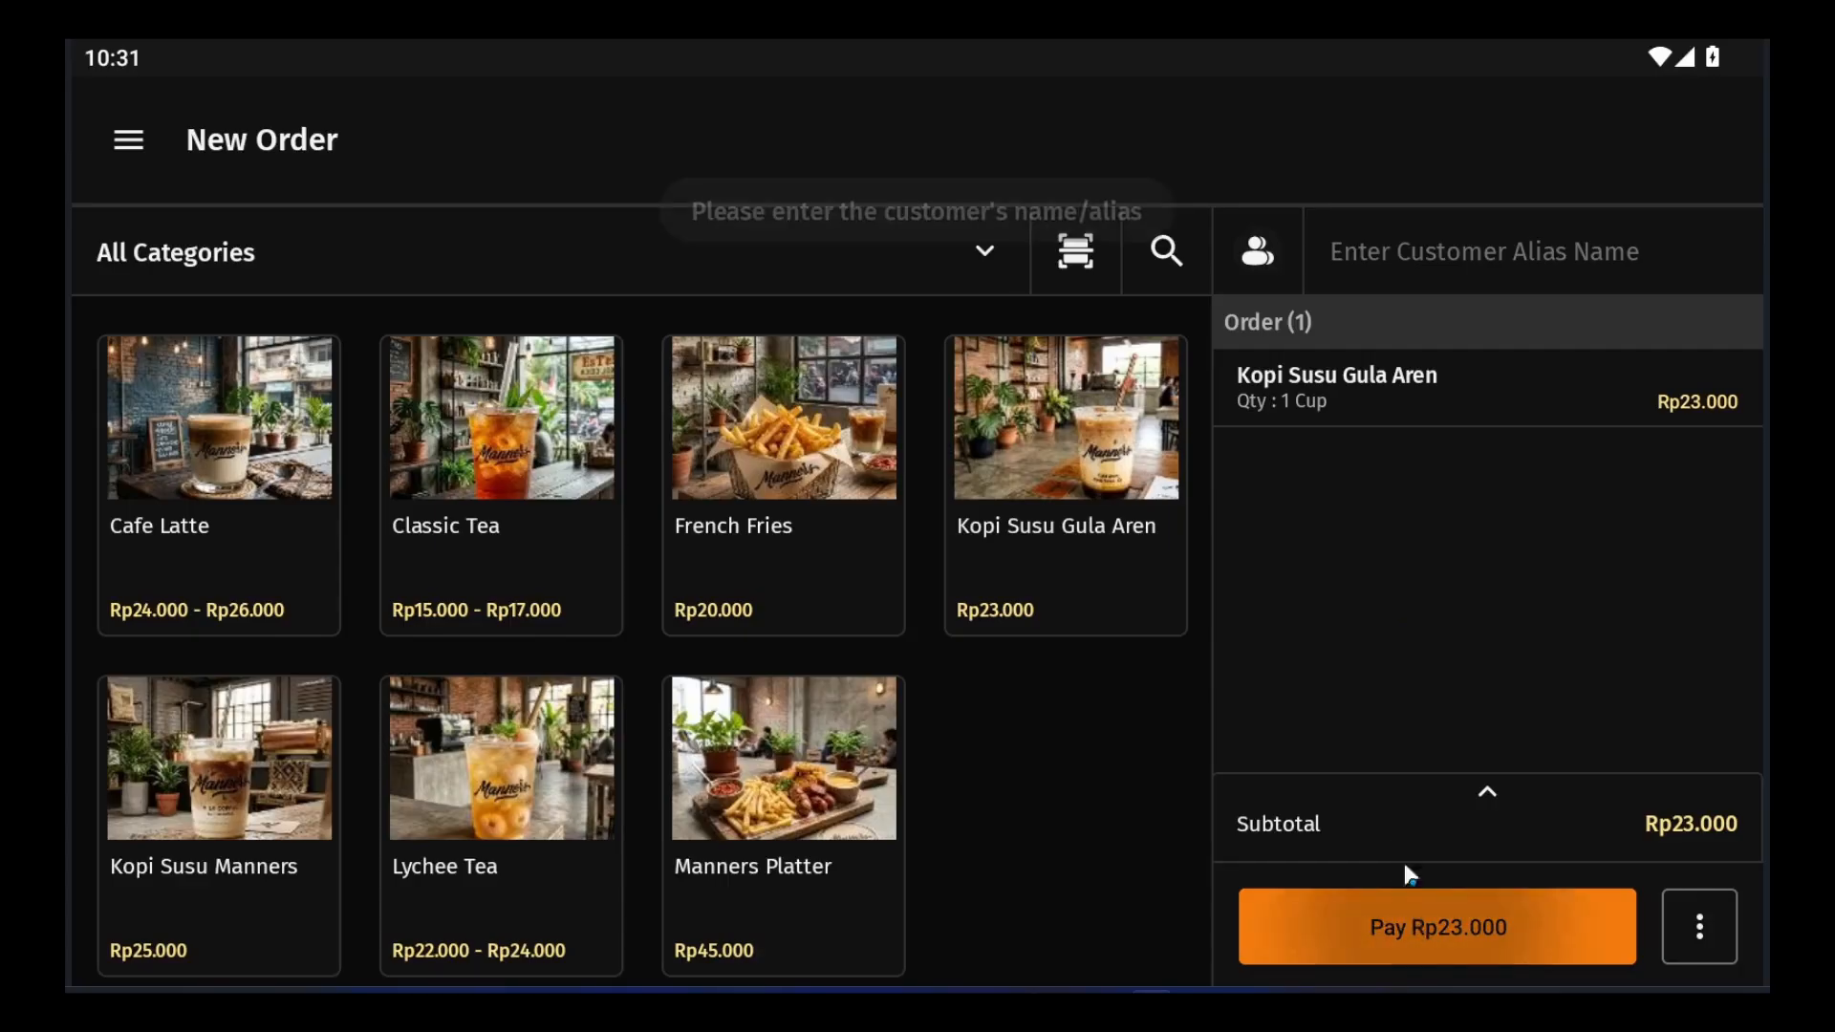
click(1377, 260)
text(tes)
click(1452, 915)
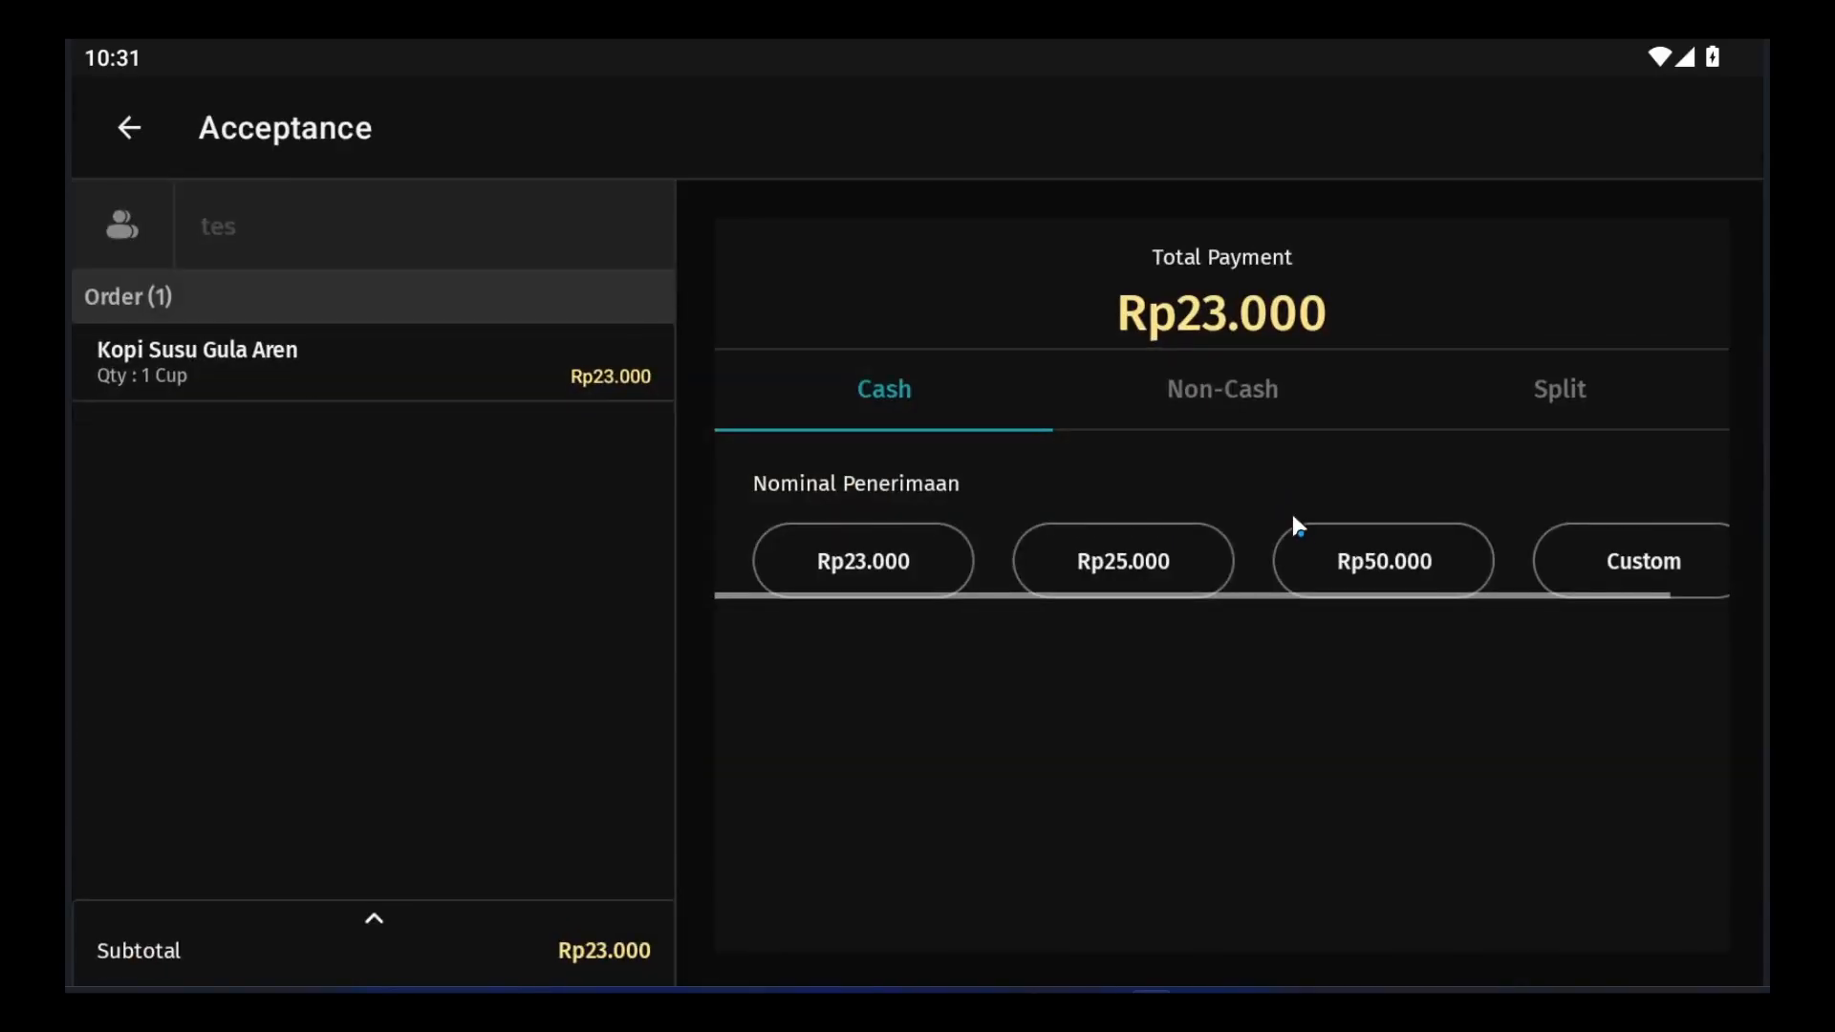
Pay the order with Rp25.000 cash, skip the receipt printing, and finish the transaction.
click(1162, 564)
click(1309, 913)
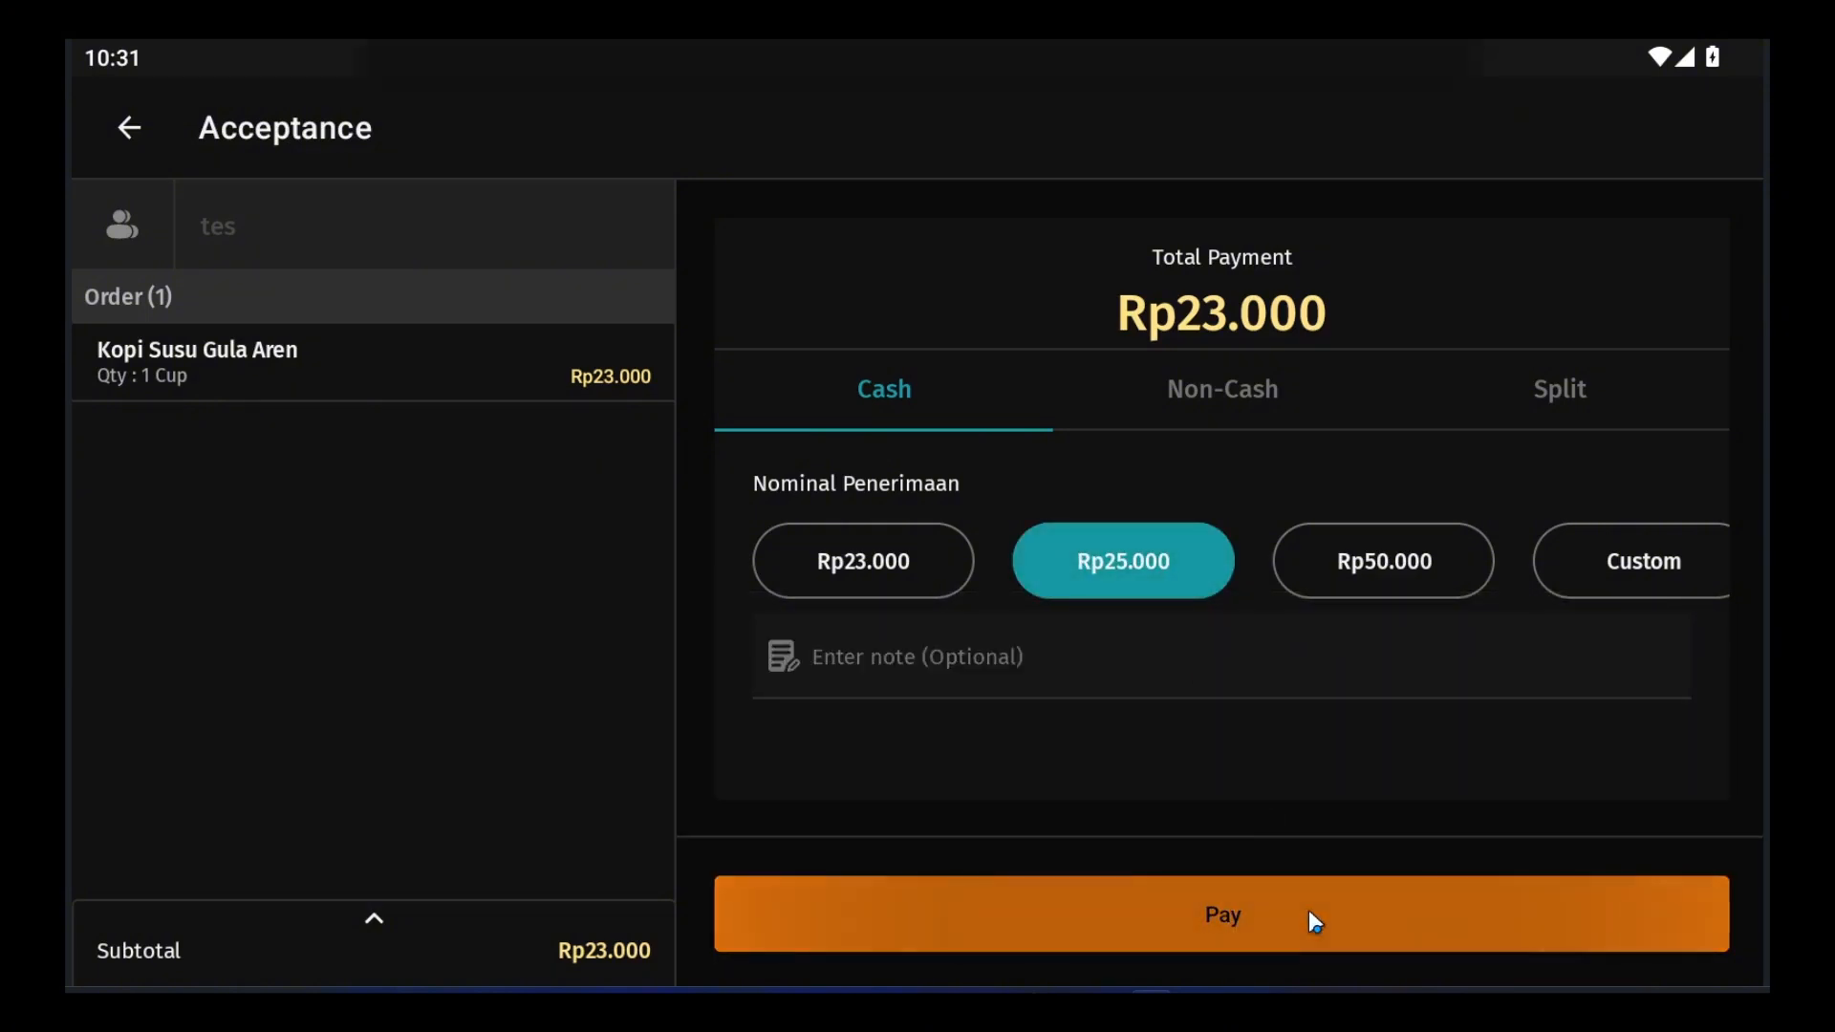
click(999, 615)
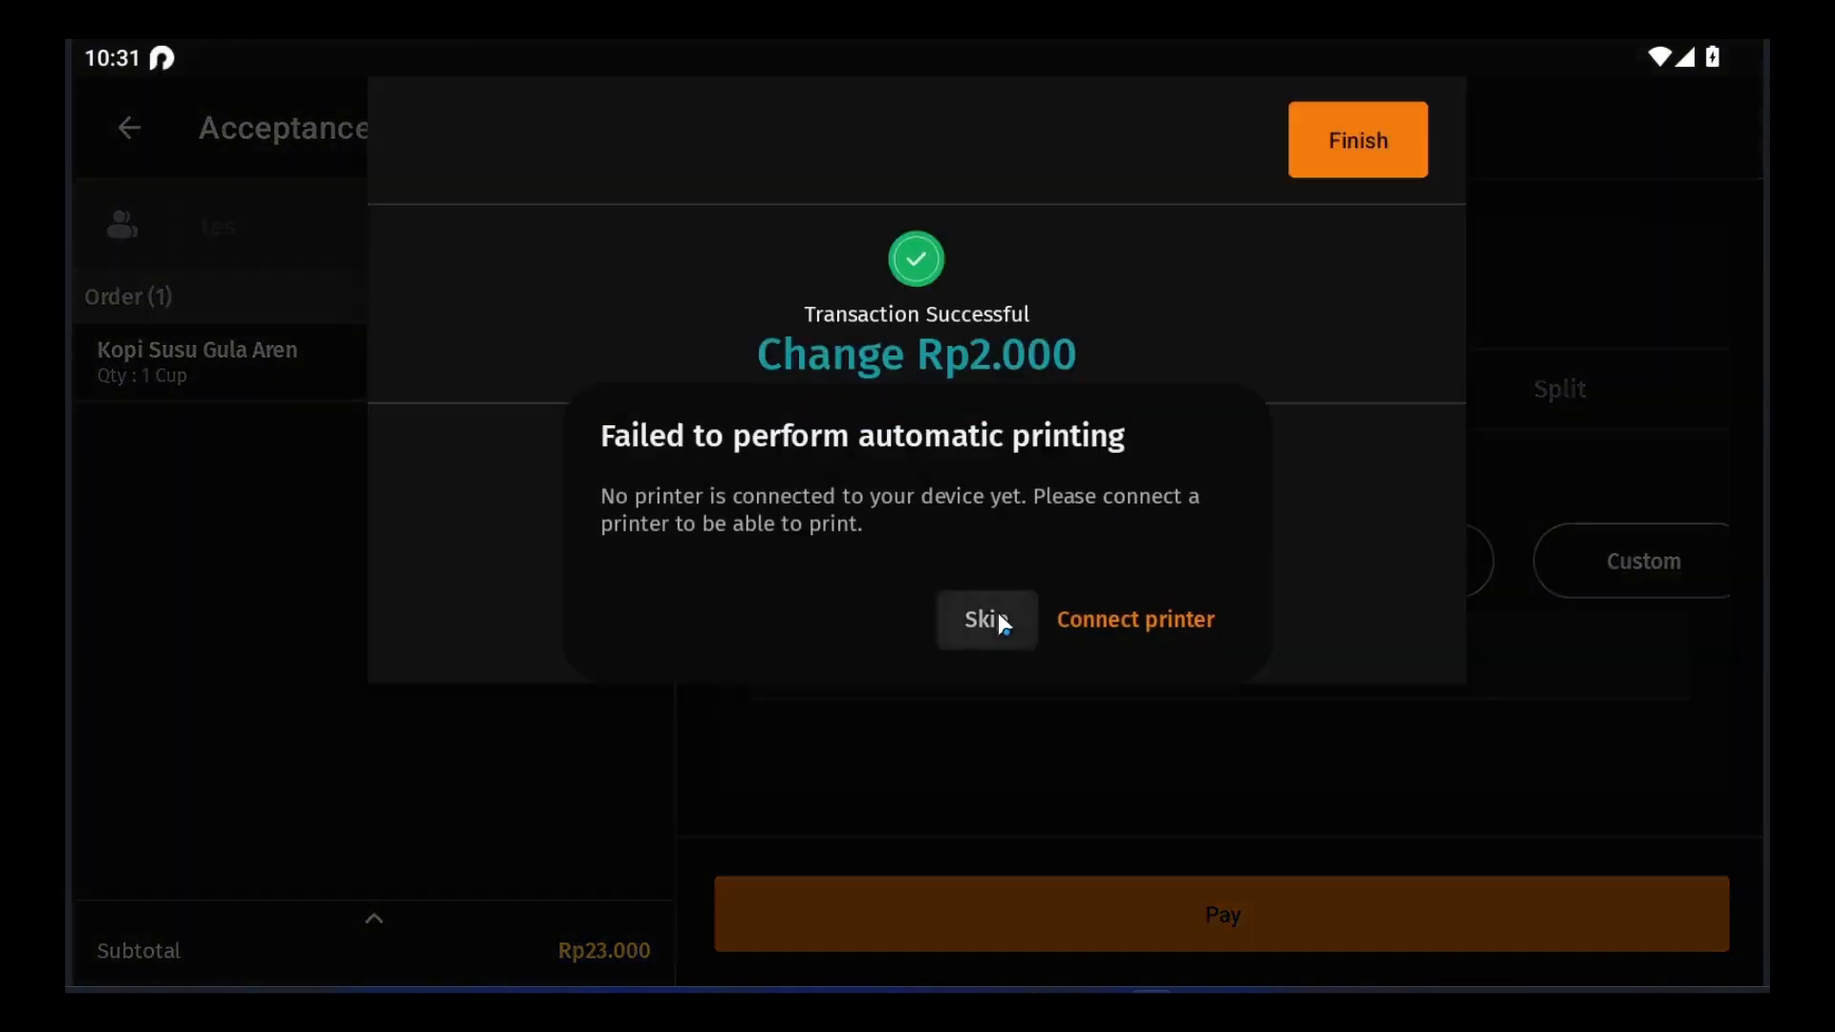
click(1348, 168)
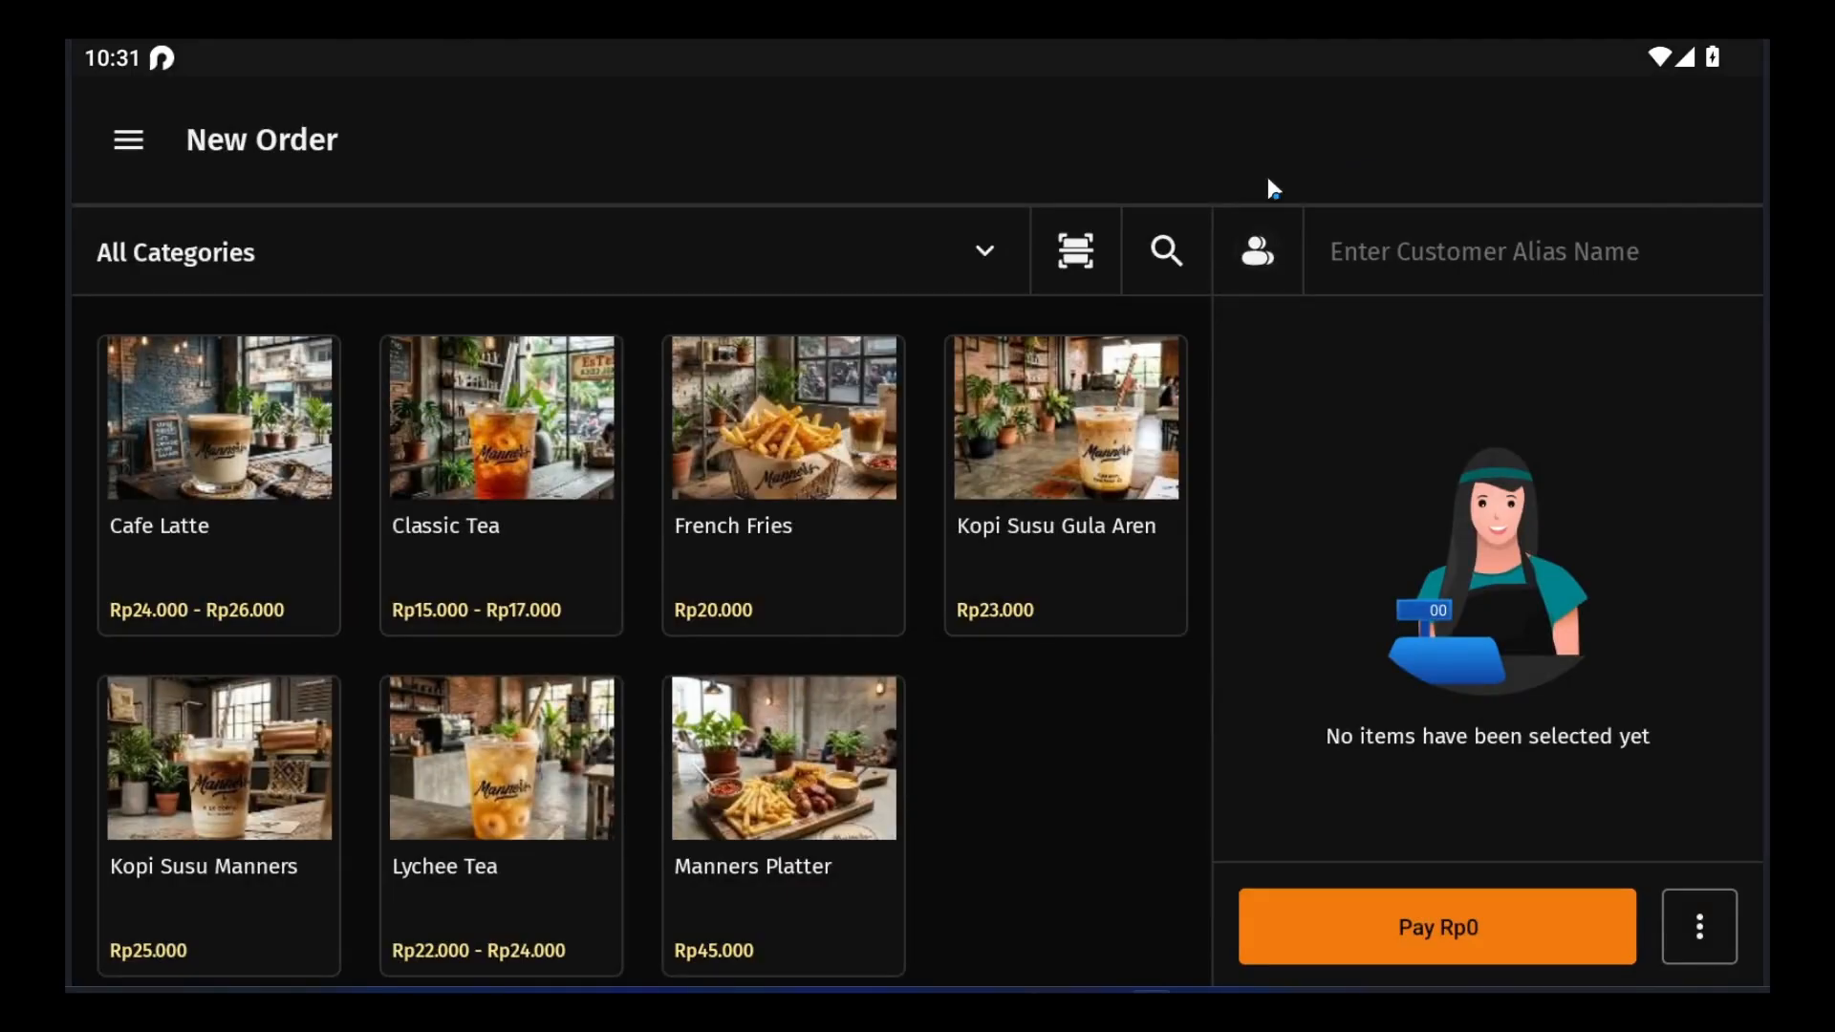
Switch back to Accurate and refresh the Barang & Jasa list to check the Plastic Cup stock after the sale.
click(128, 139)
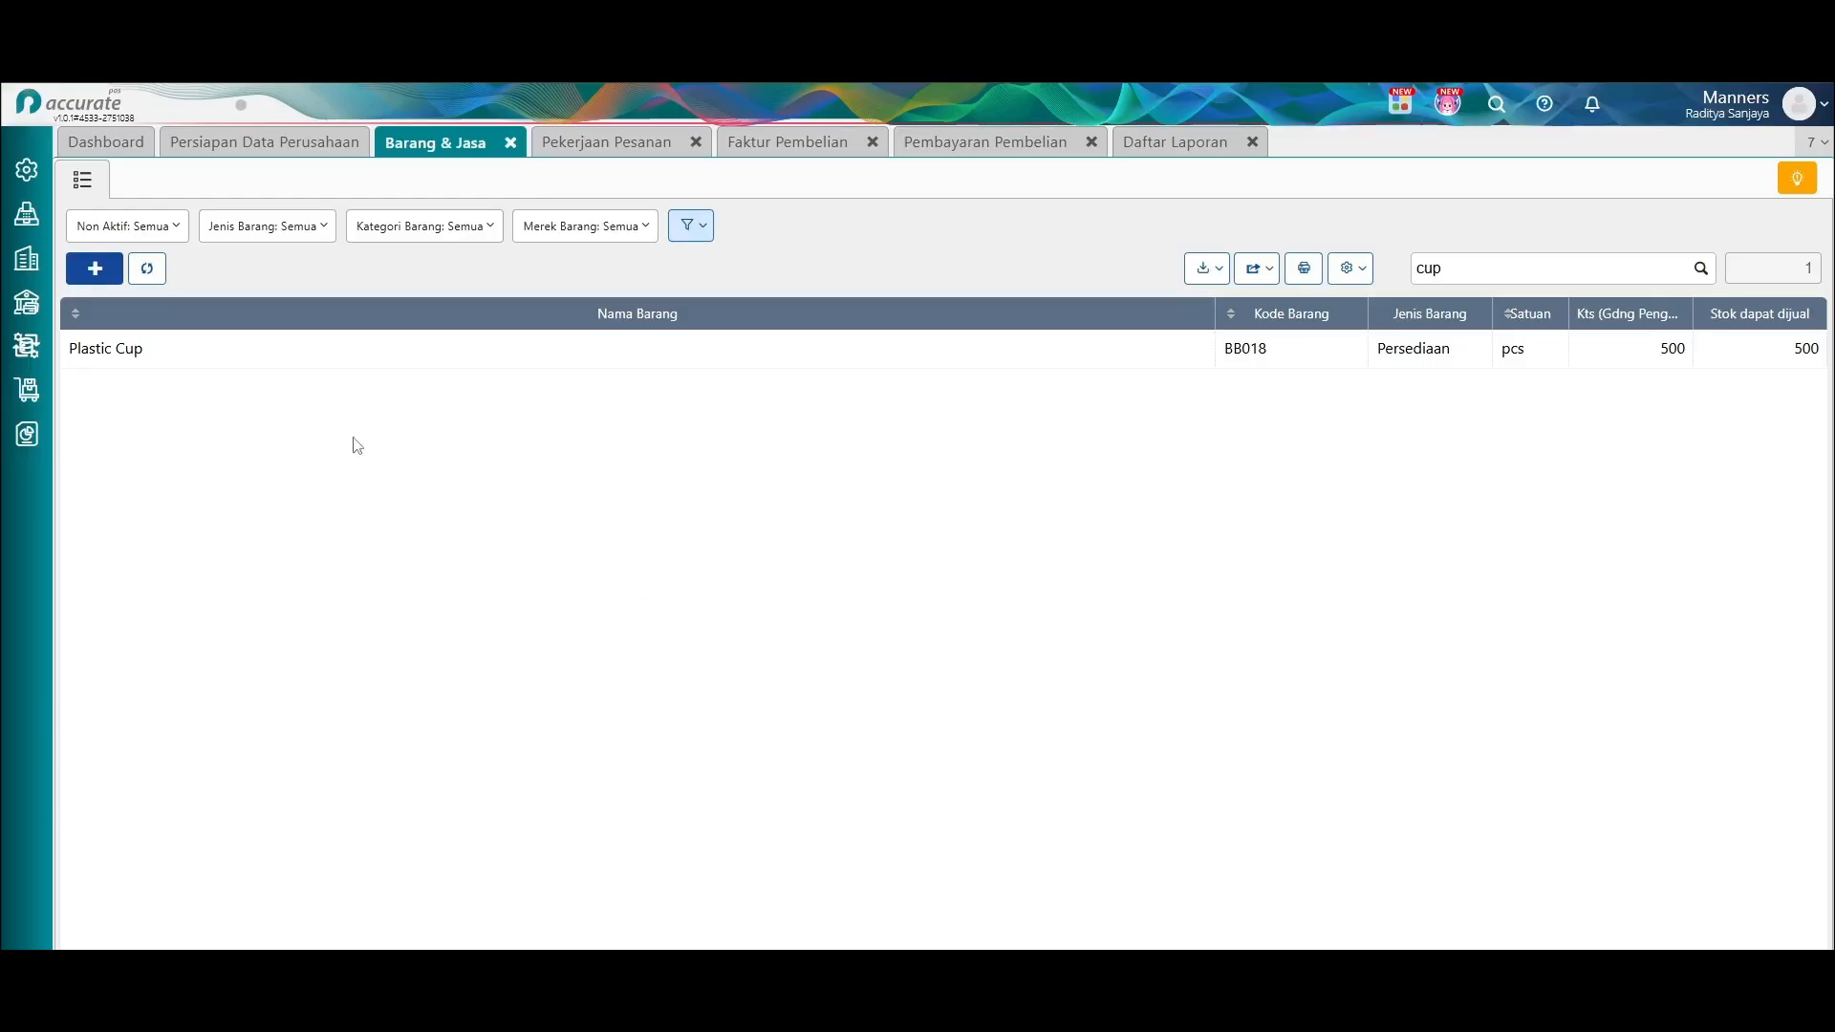
click(146, 269)
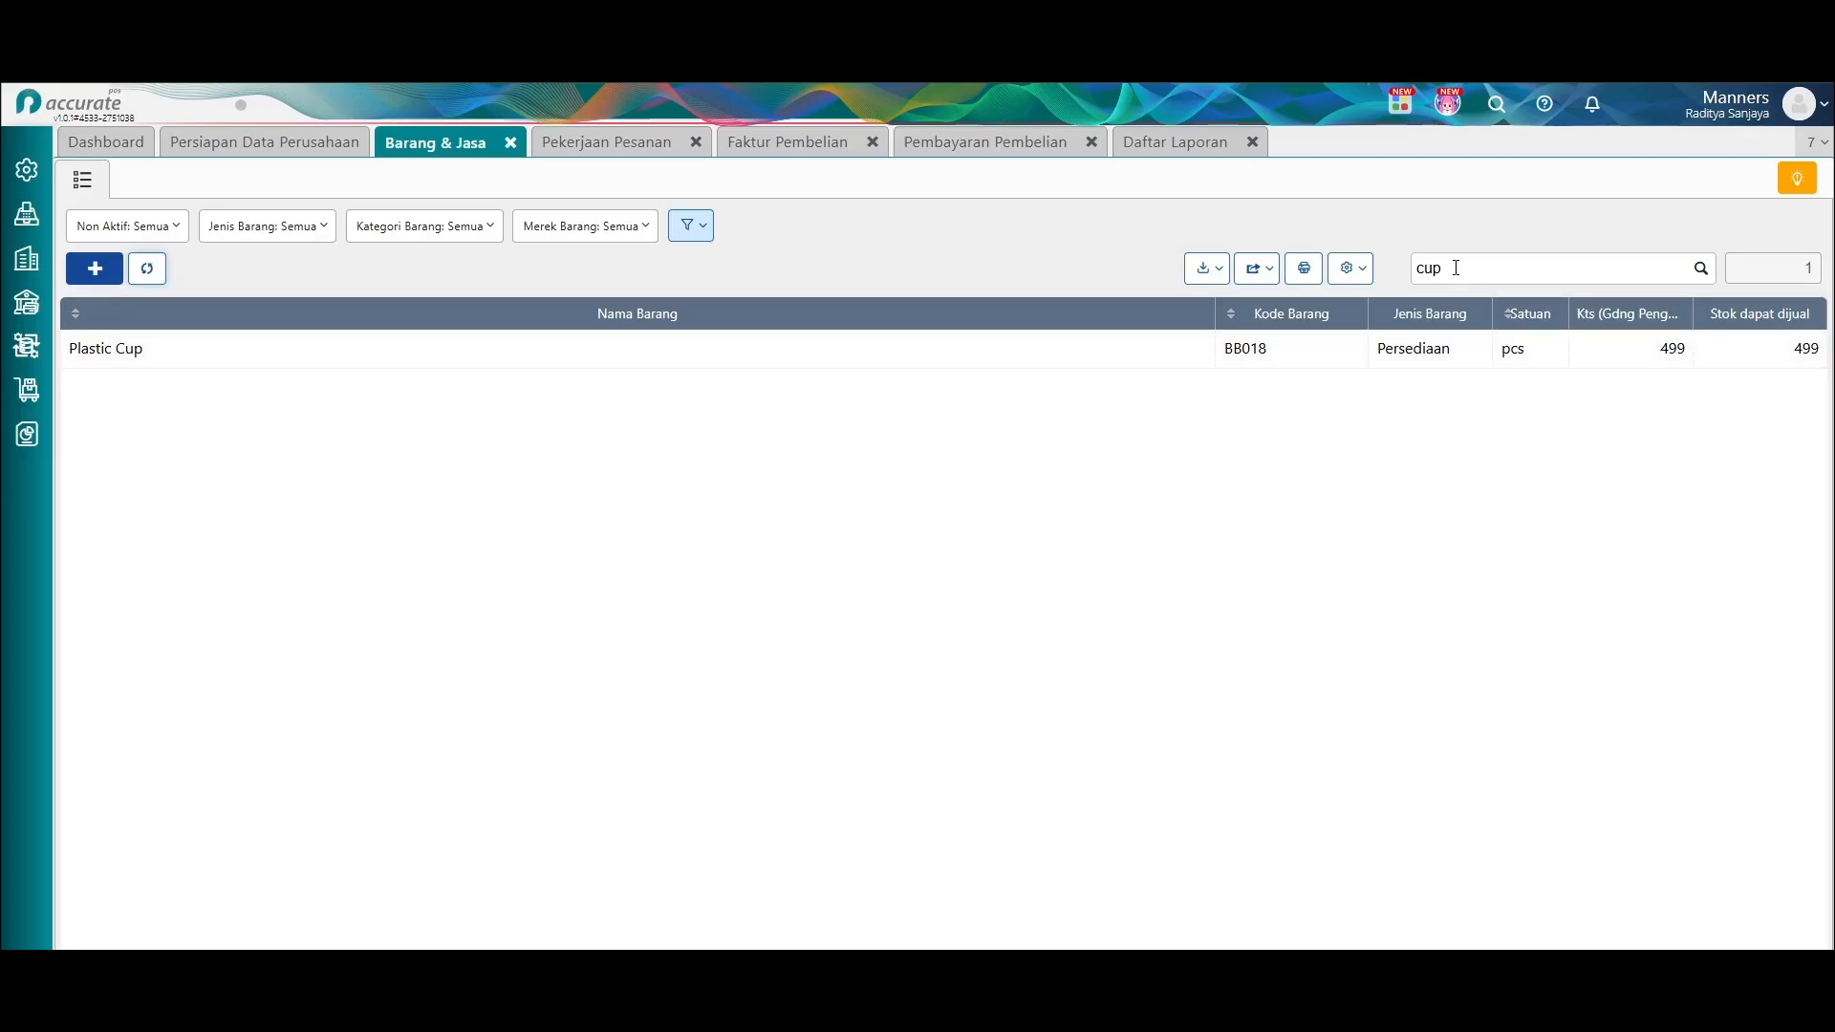
Clear the "cup" item search and open the parameters of the Kartu Stok Persediaan report under Gudang Dan Persediaan.
drag(1449, 268, 1409, 276)
key(BackSpace)
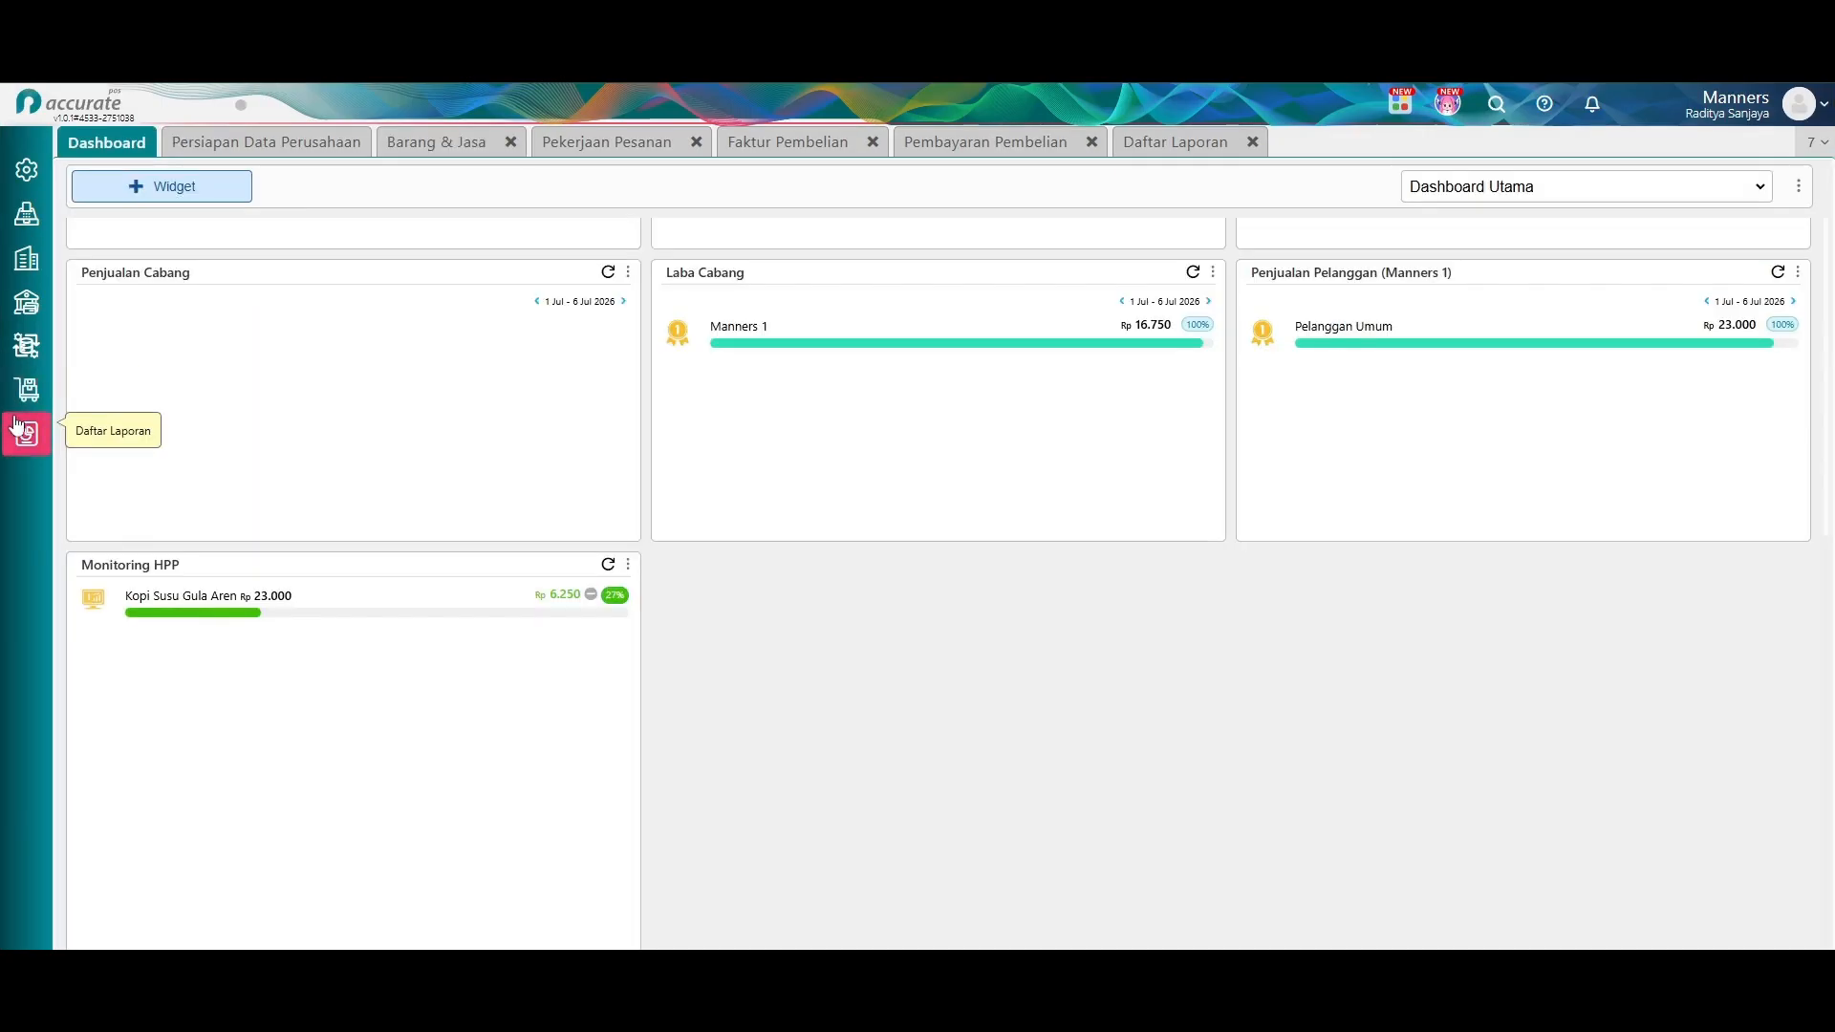
click(17, 424)
click(101, 540)
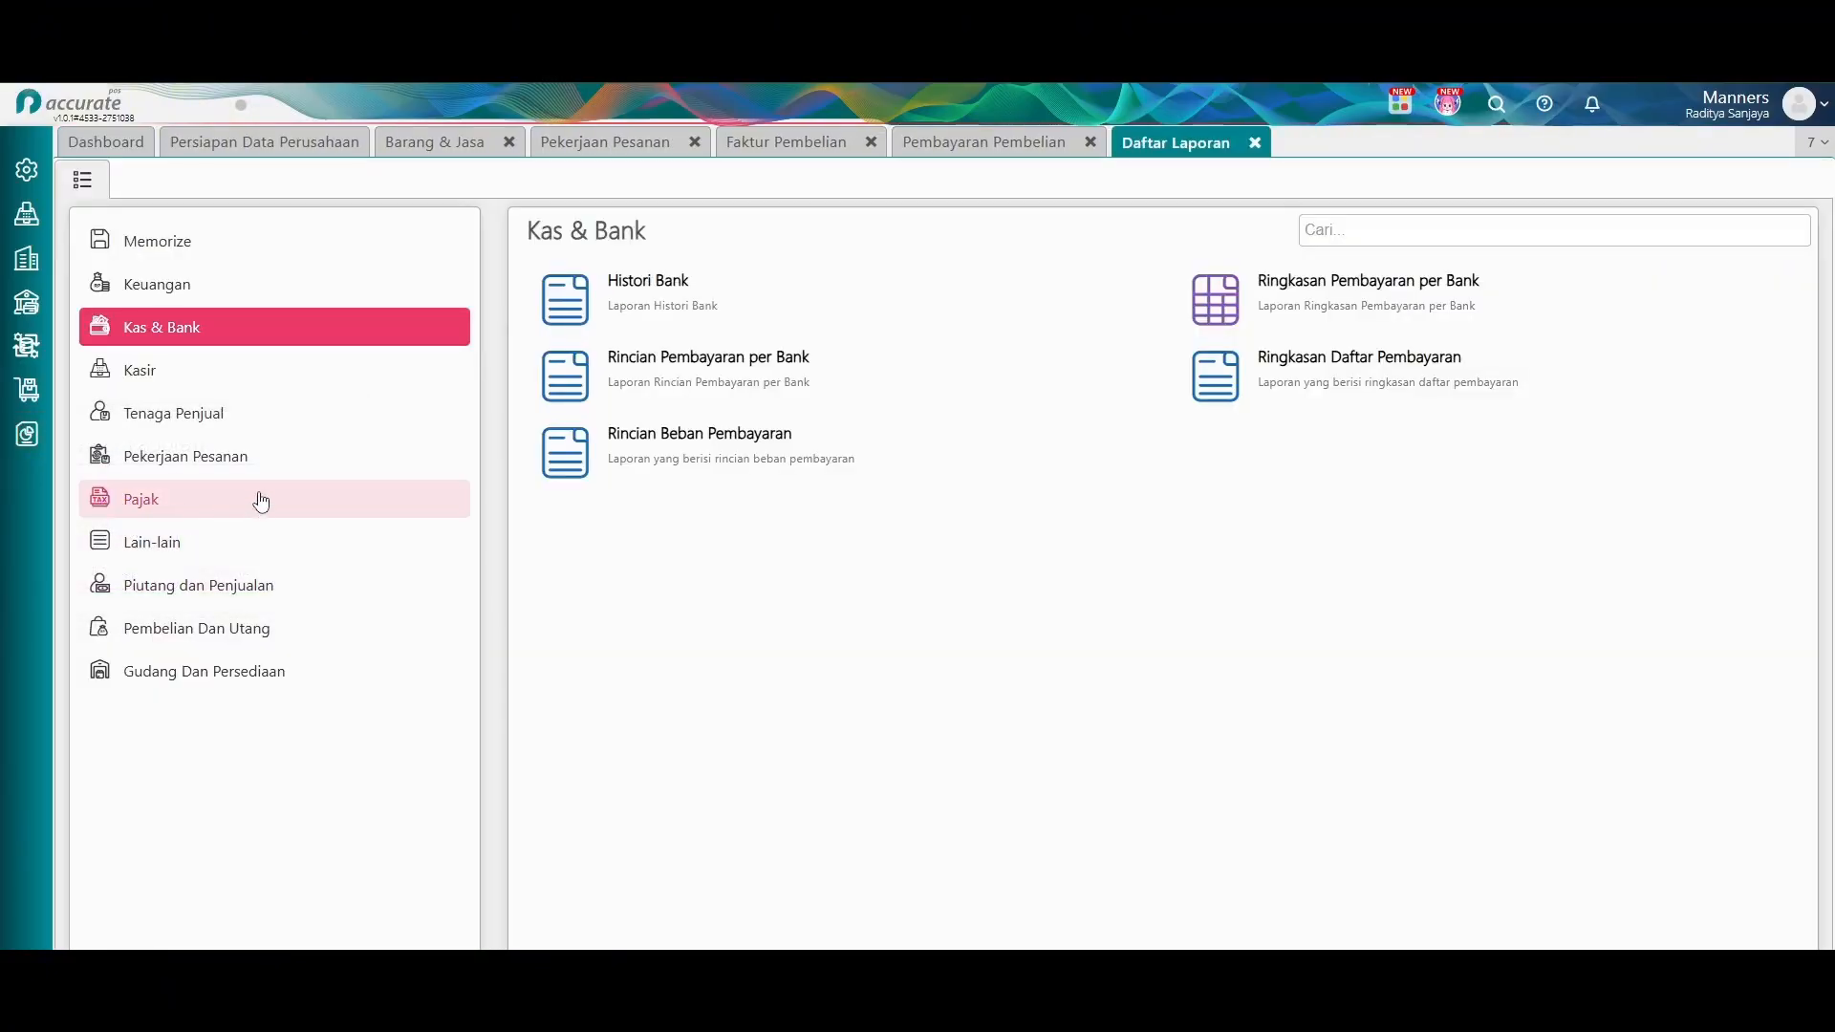
click(215, 674)
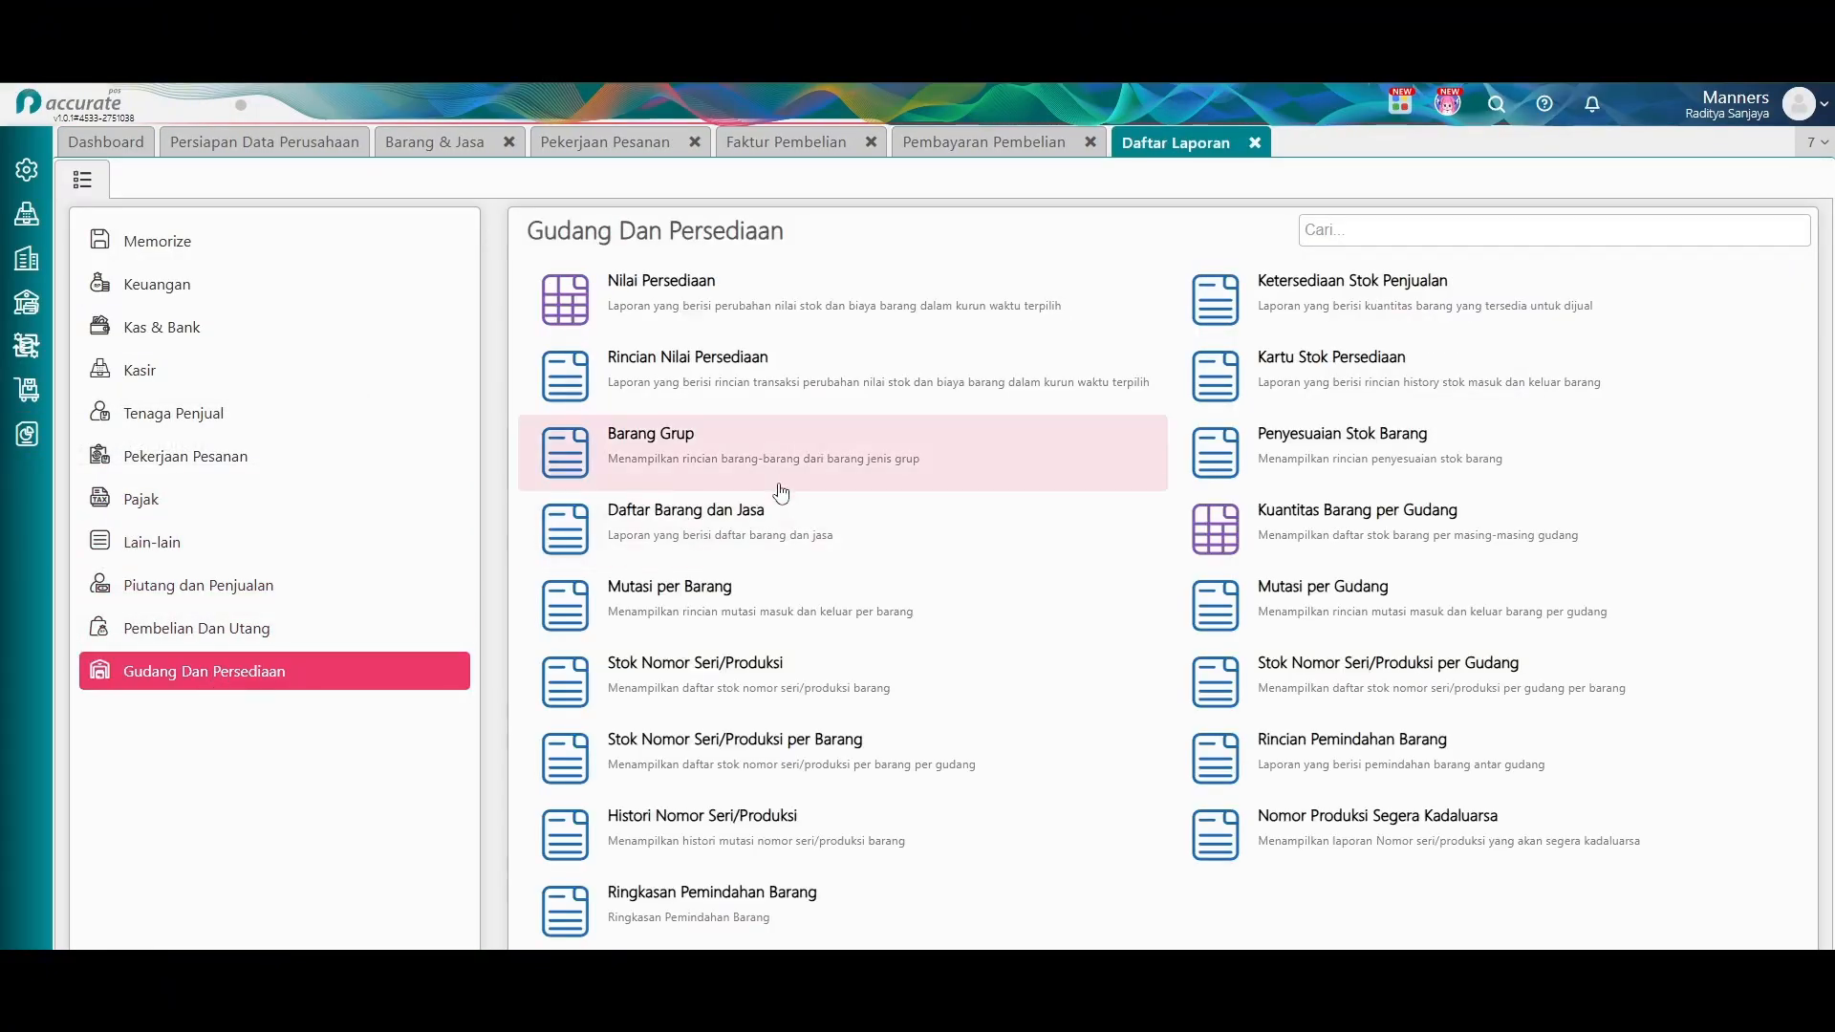
click(1265, 375)
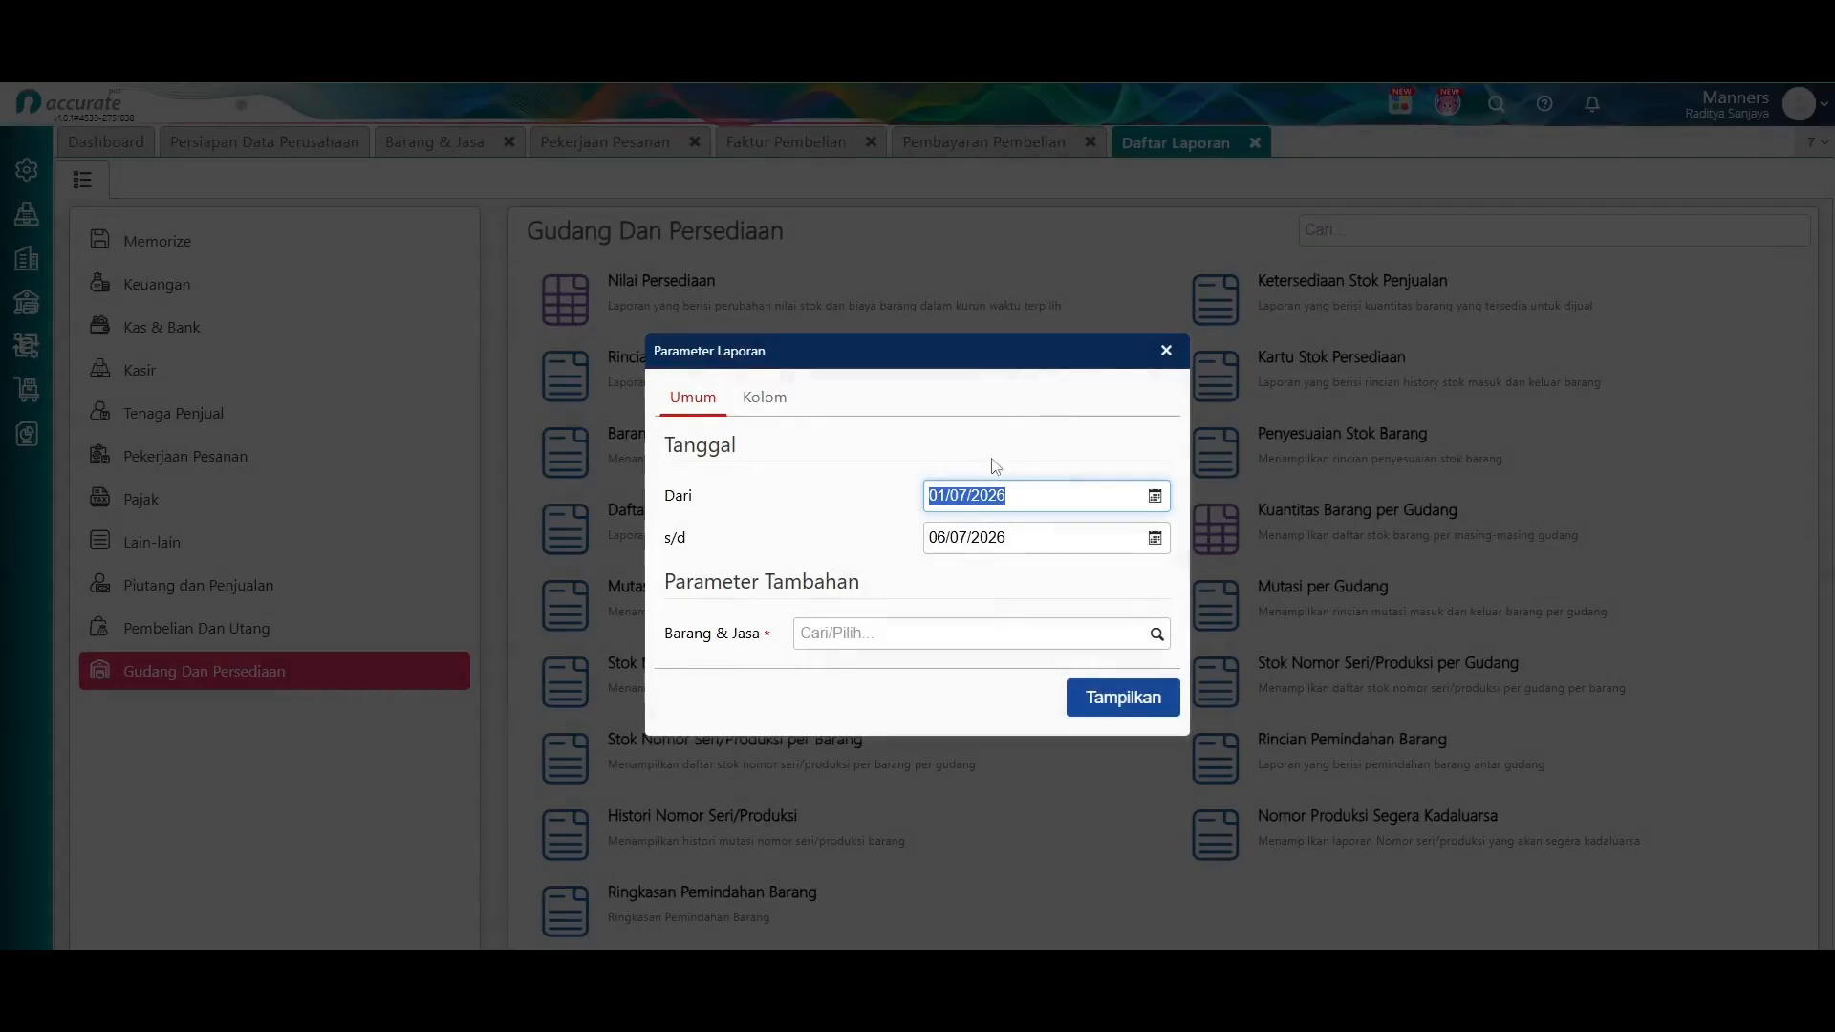
Generate the Kartu Stok Persediaan report for Biji Kopi, Susu, Gula Aren Cair and Plastic Cup.
click(990, 635)
text(kopi)
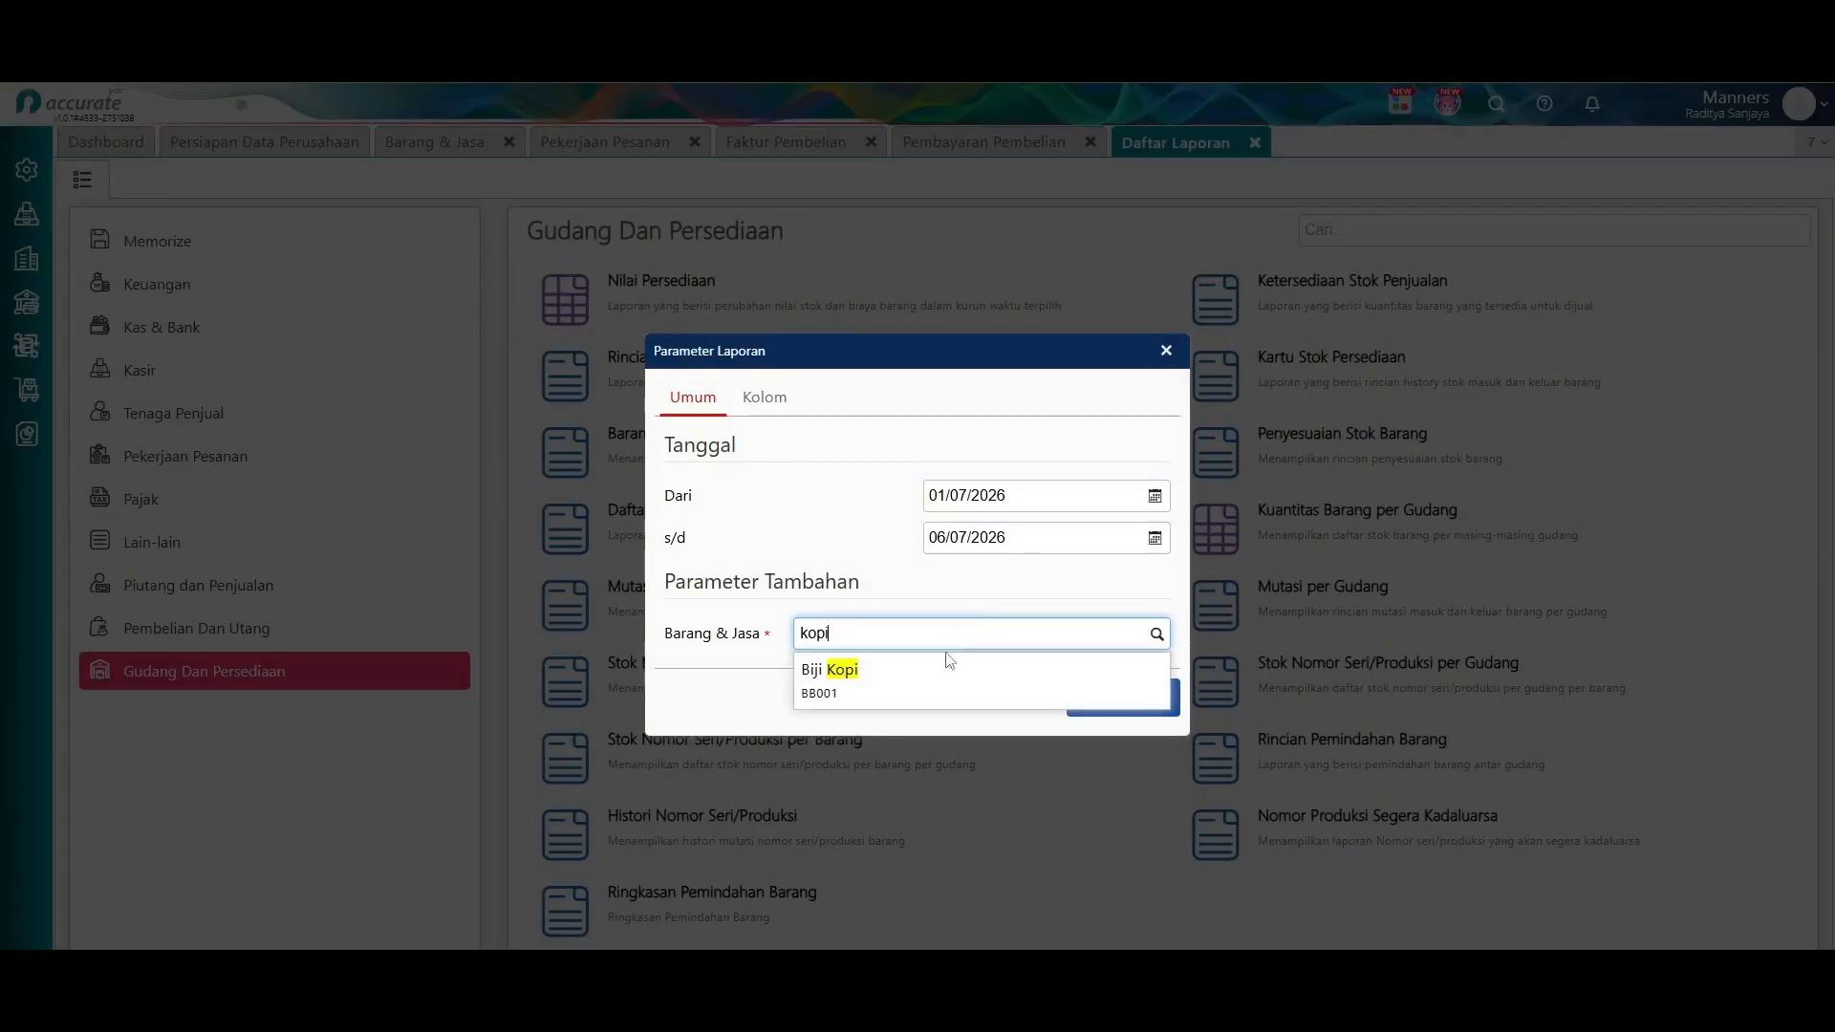
click(950, 662)
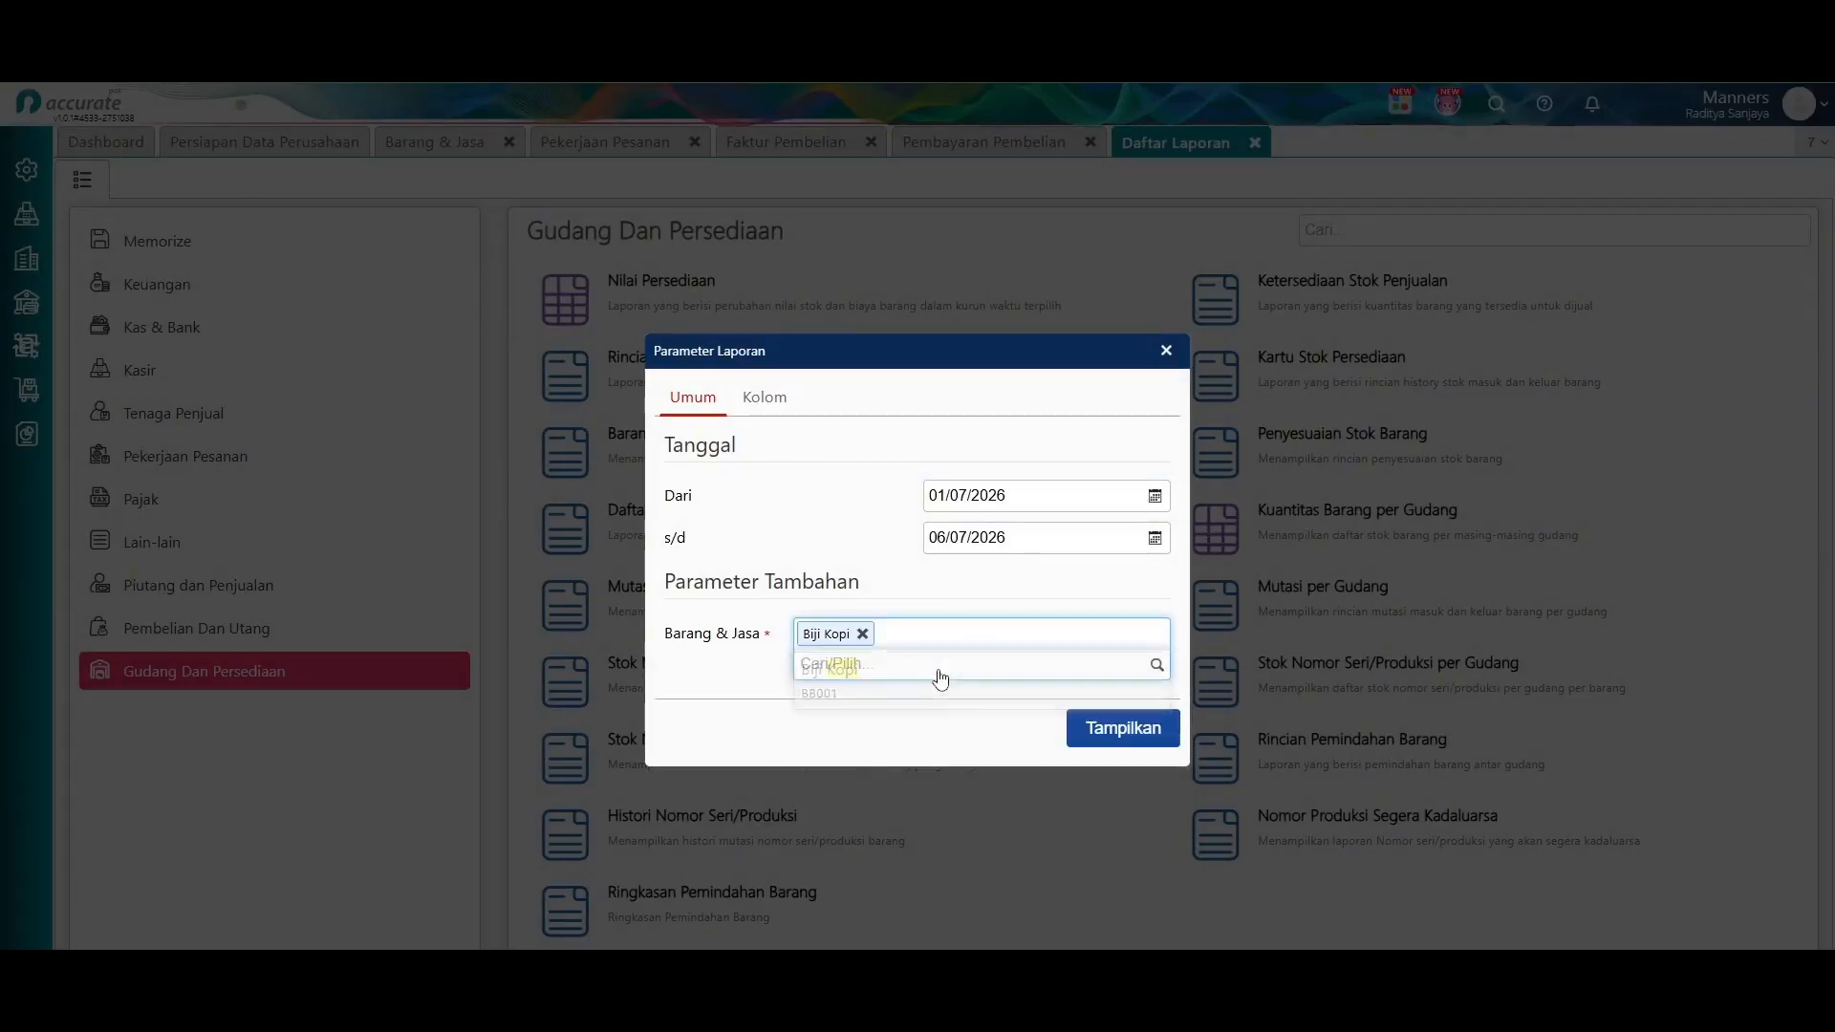
text(susu)
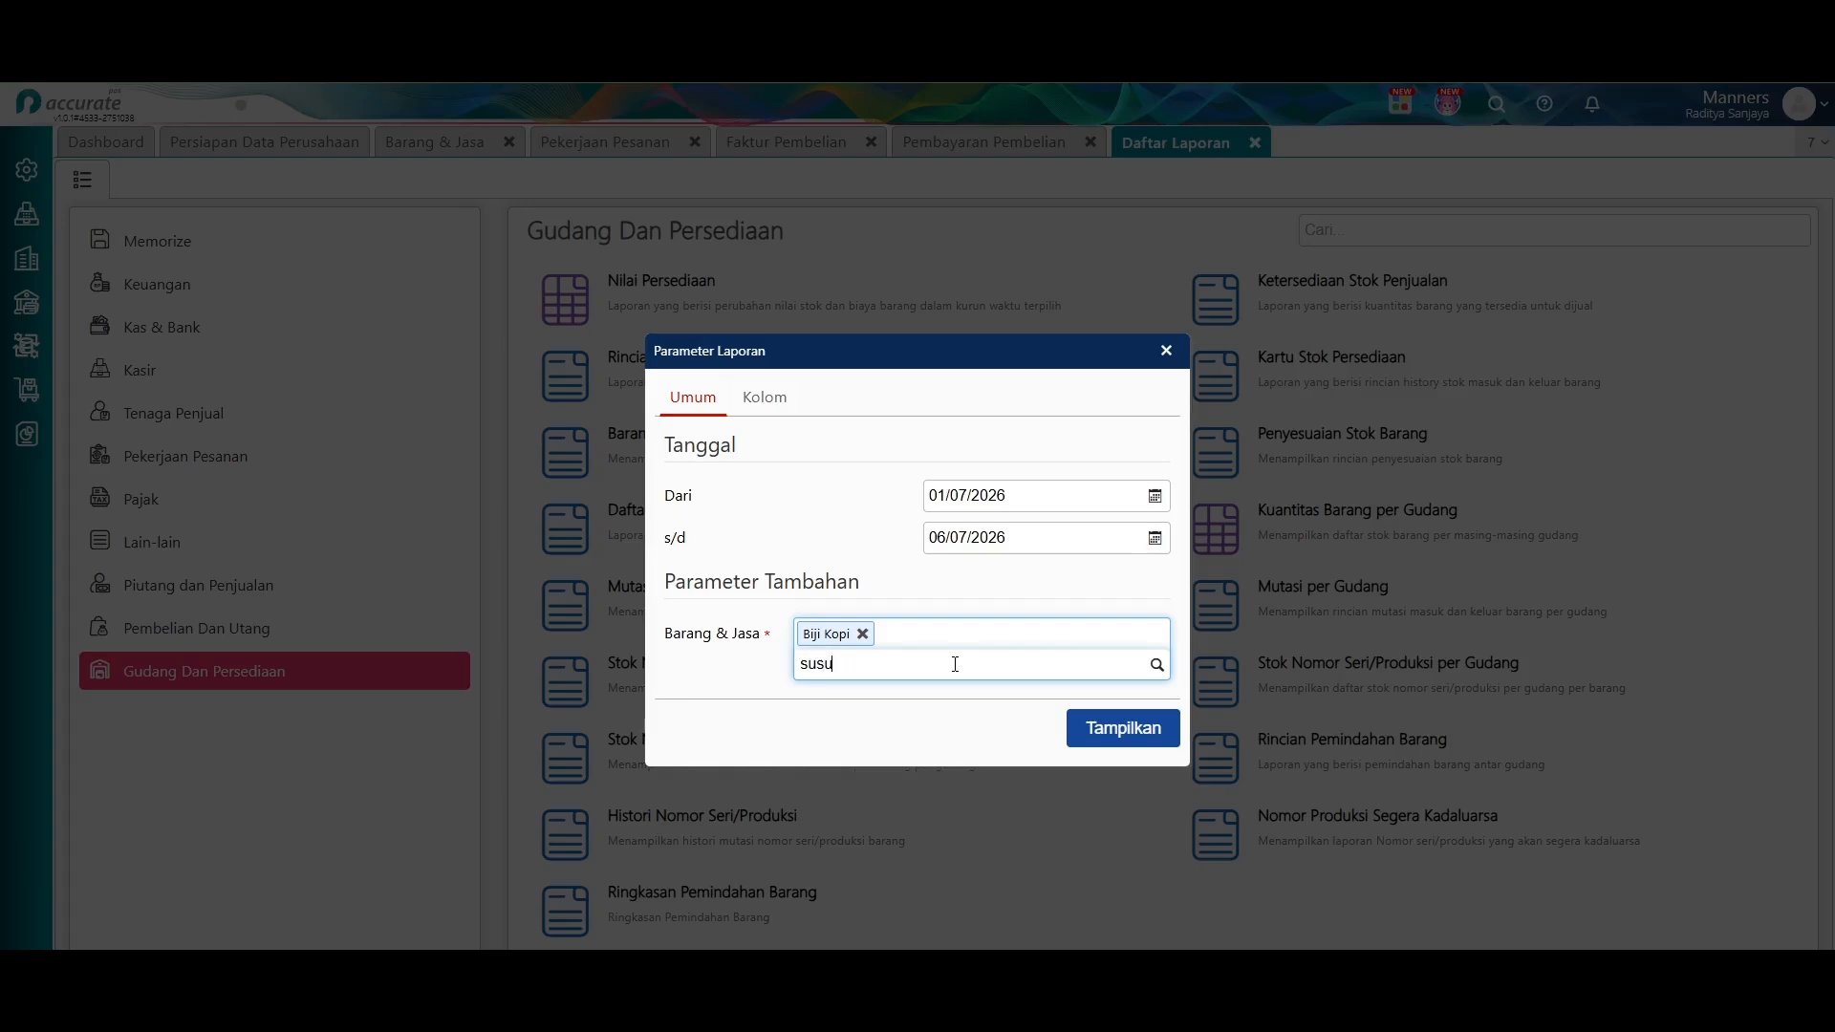
click(936, 703)
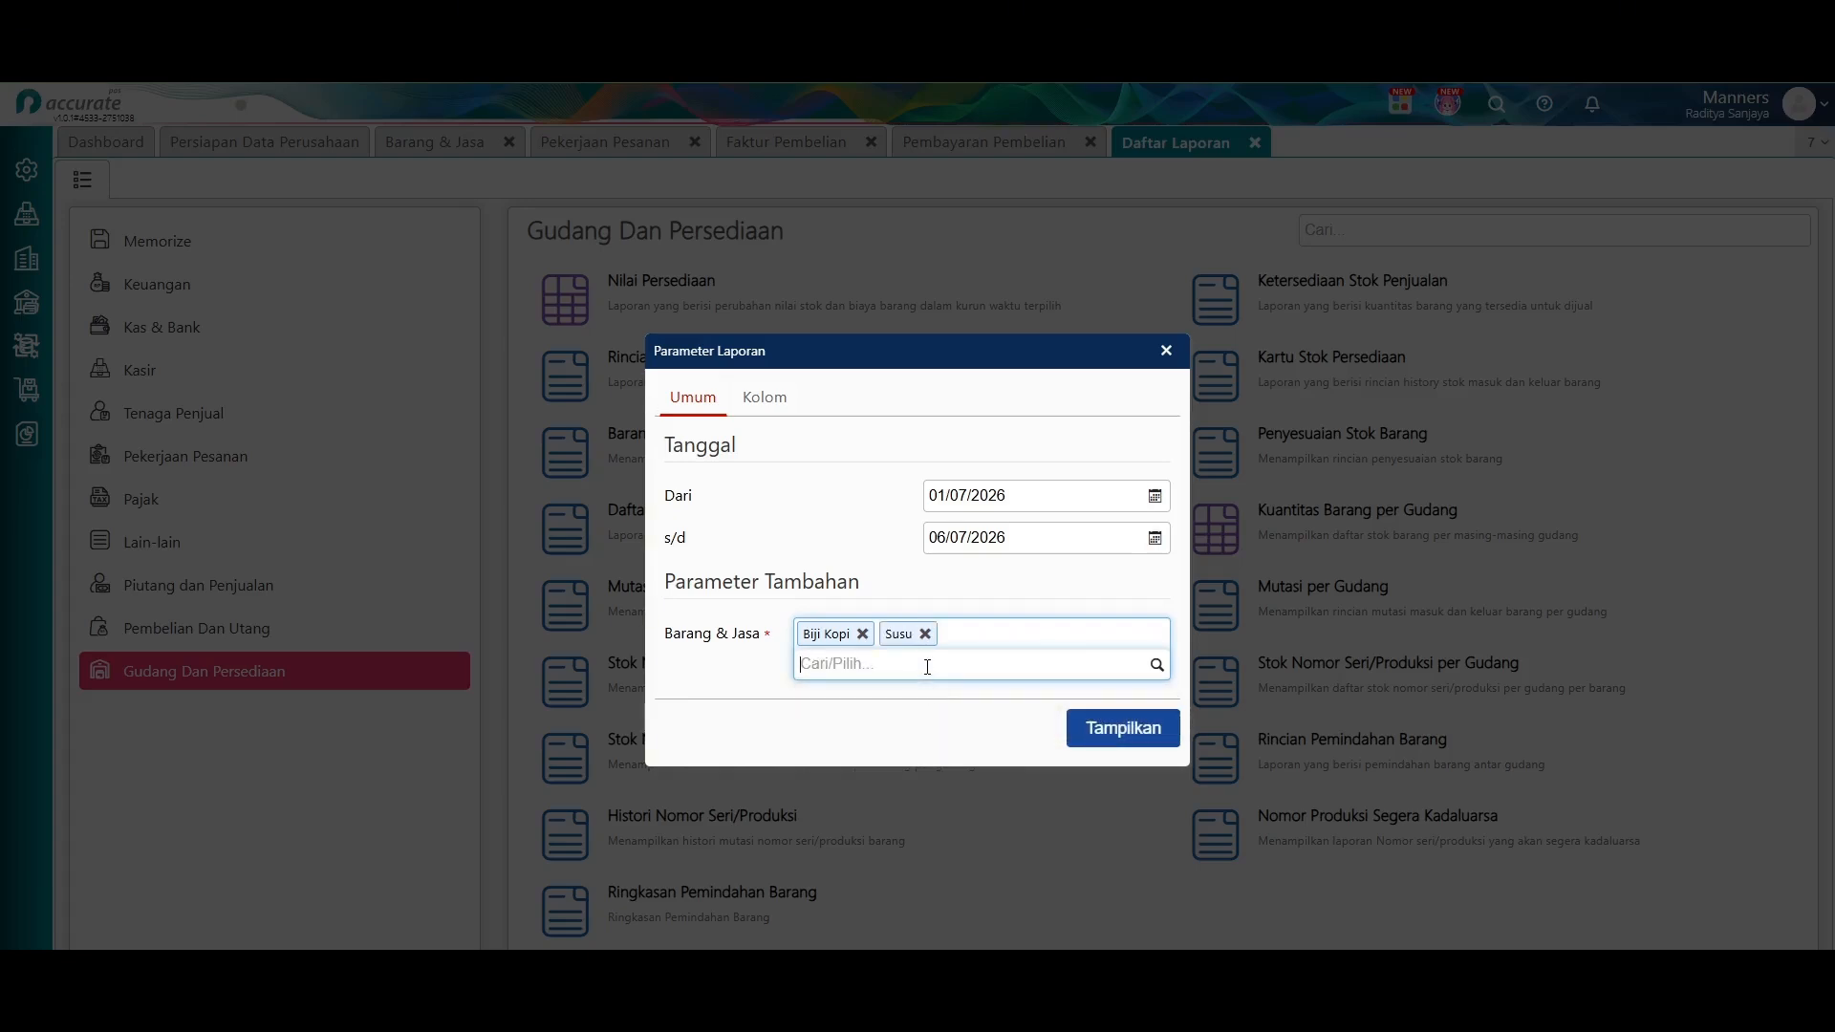
text(gula aren)
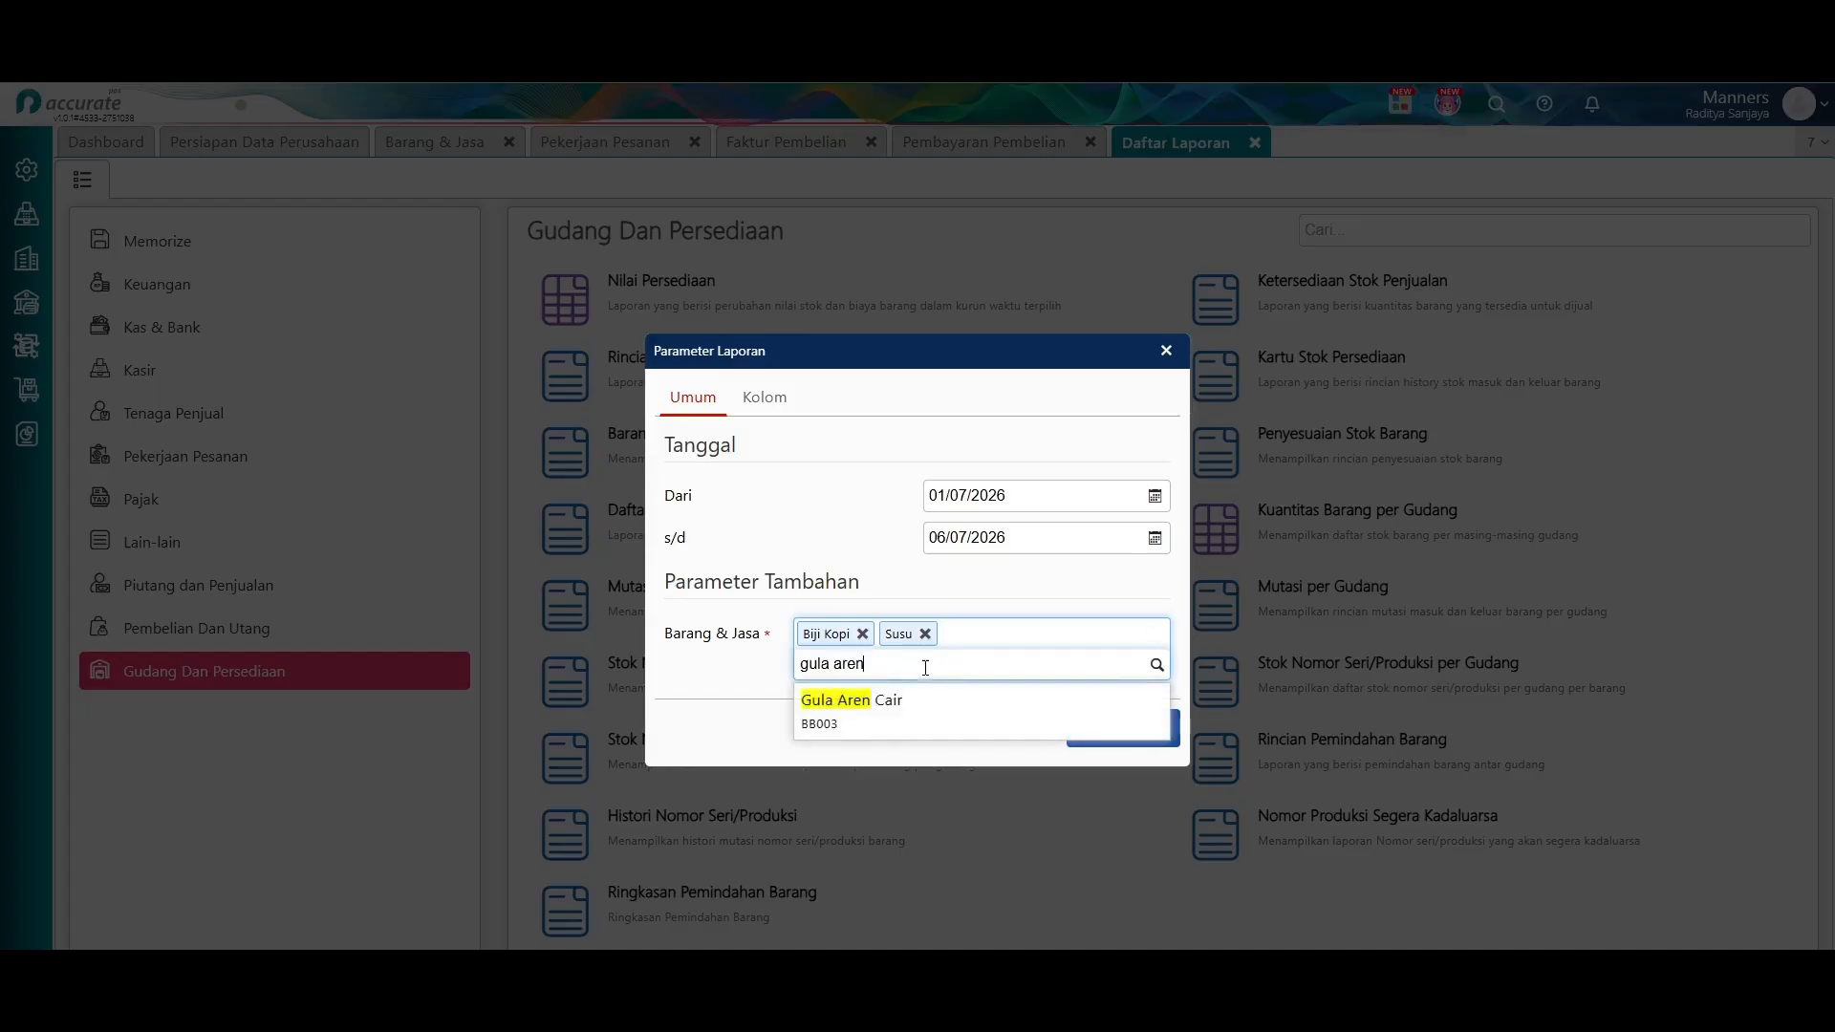
click(908, 698)
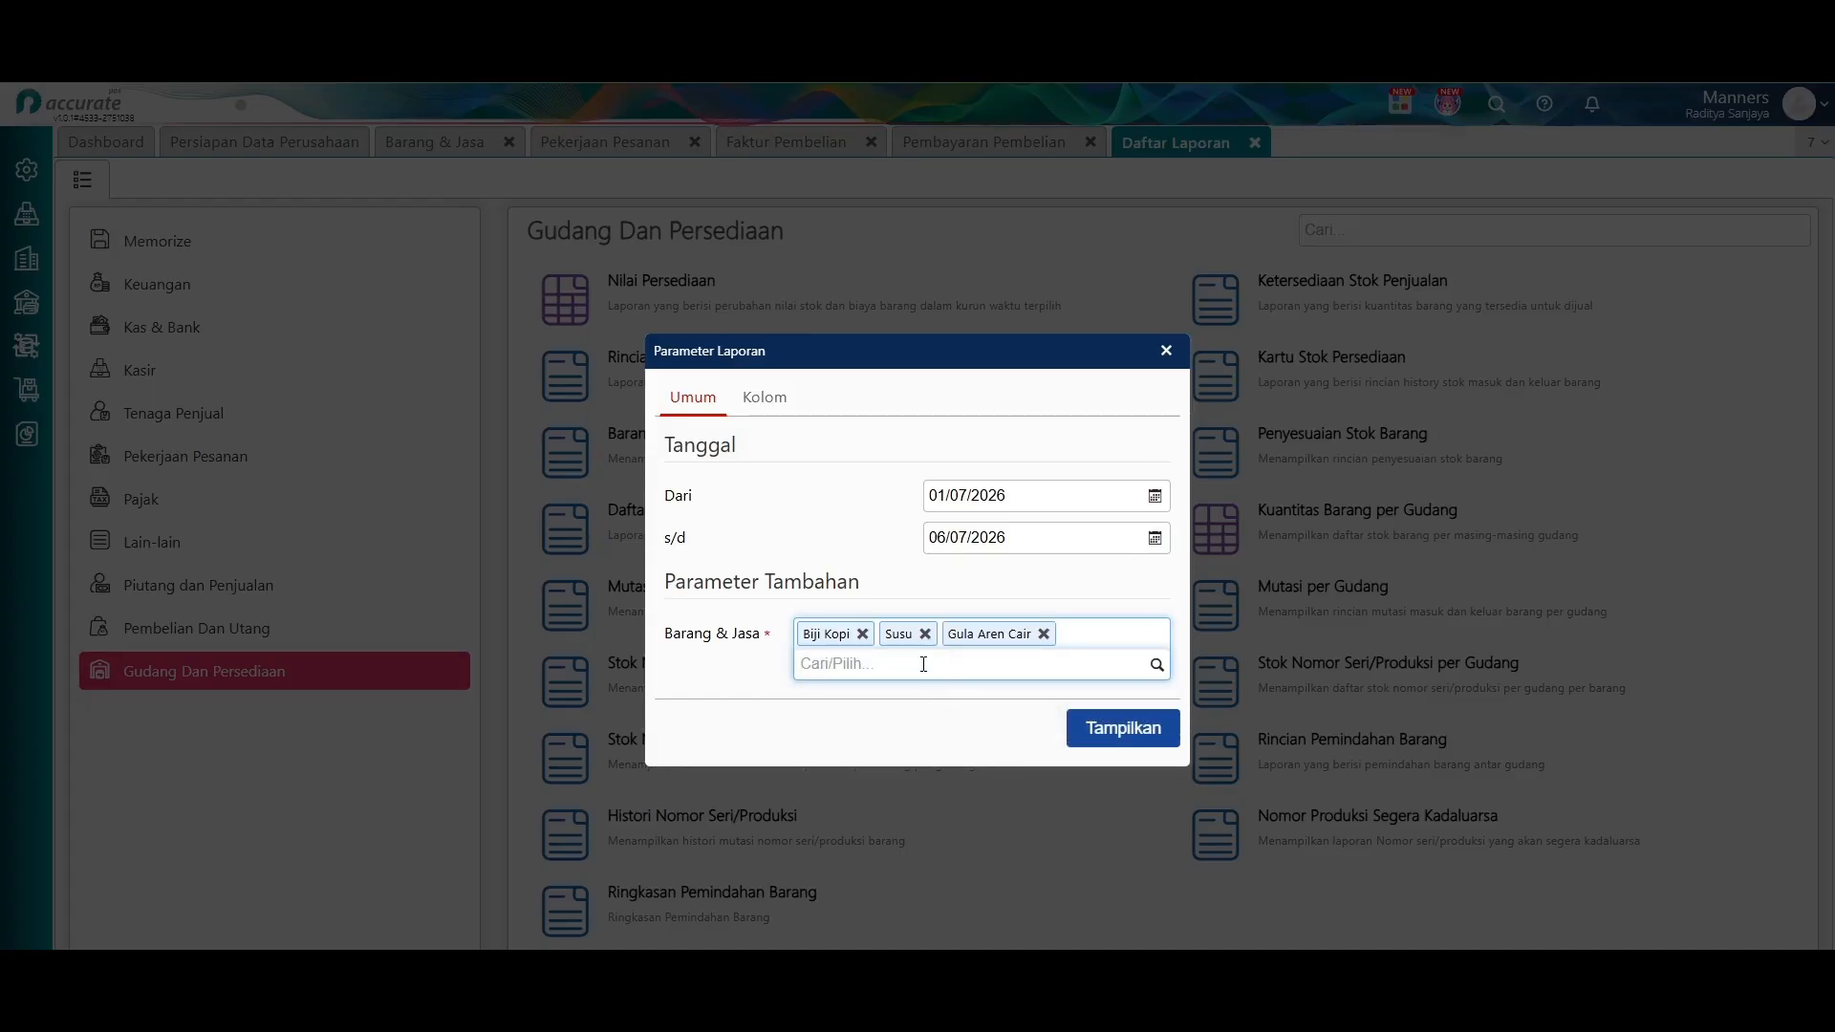
text(Pla)
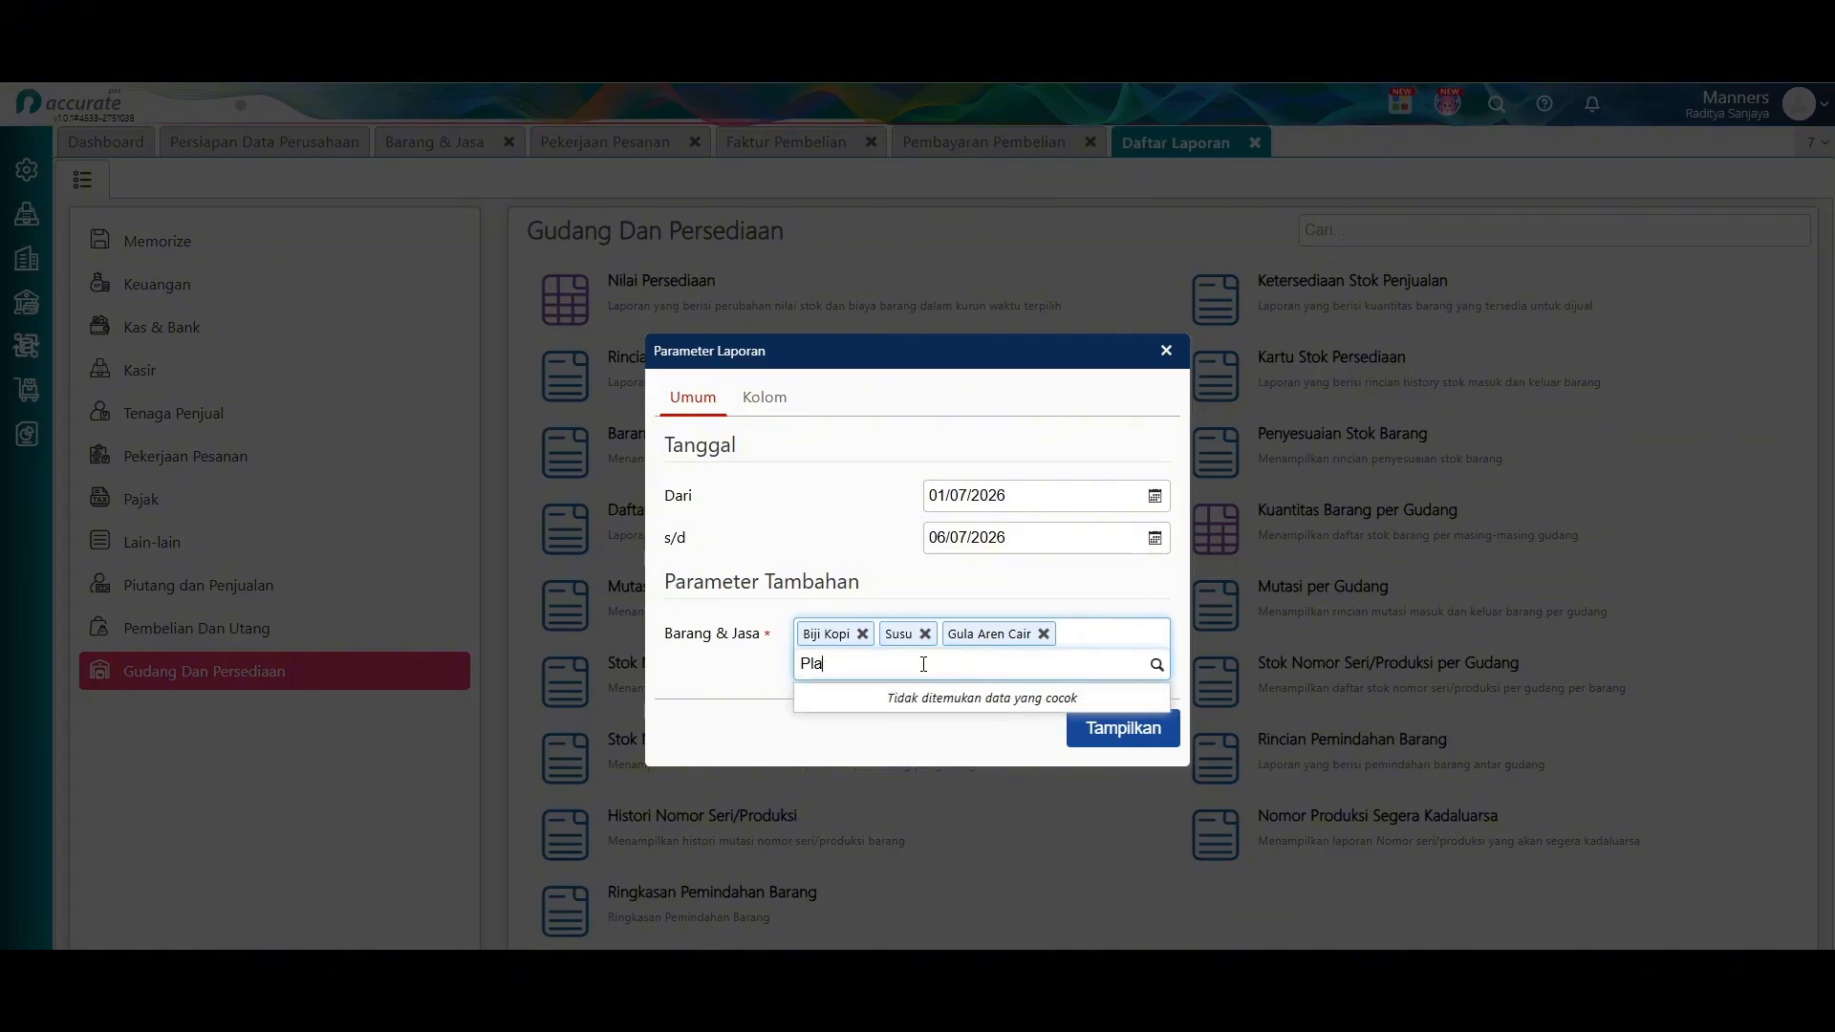
text(s)
click(904, 700)
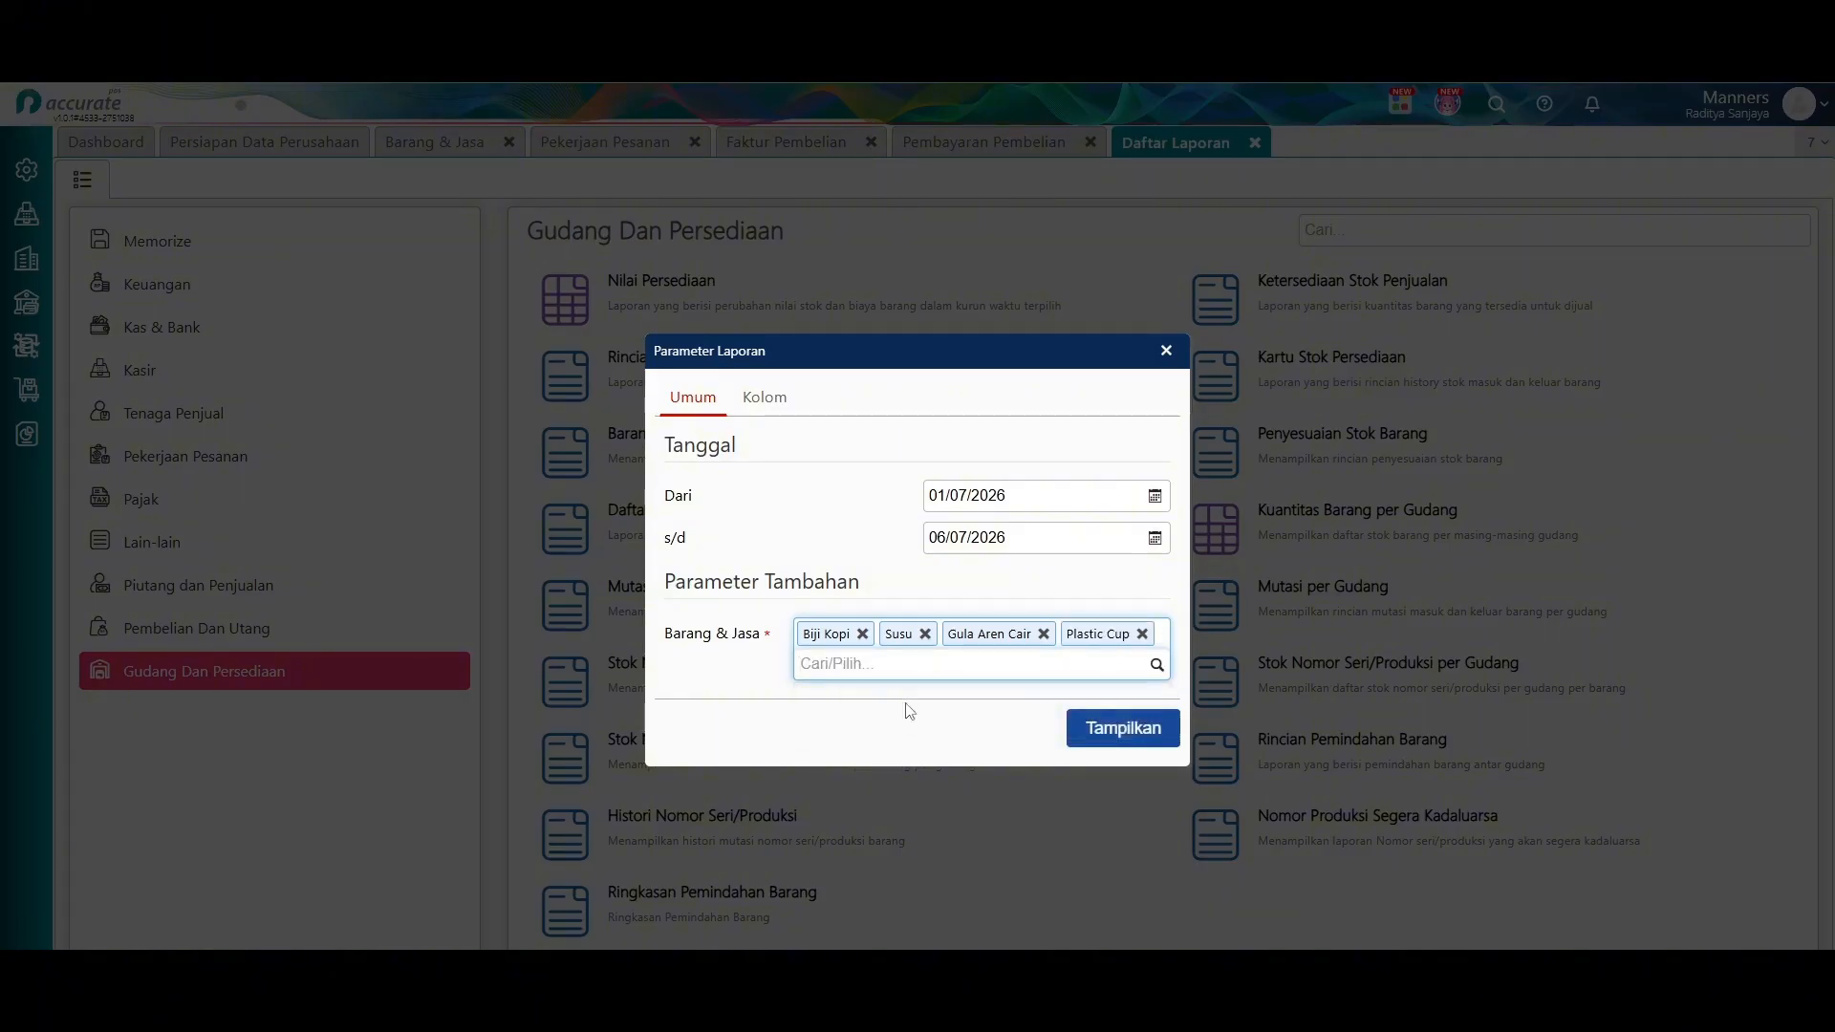
click(1098, 730)
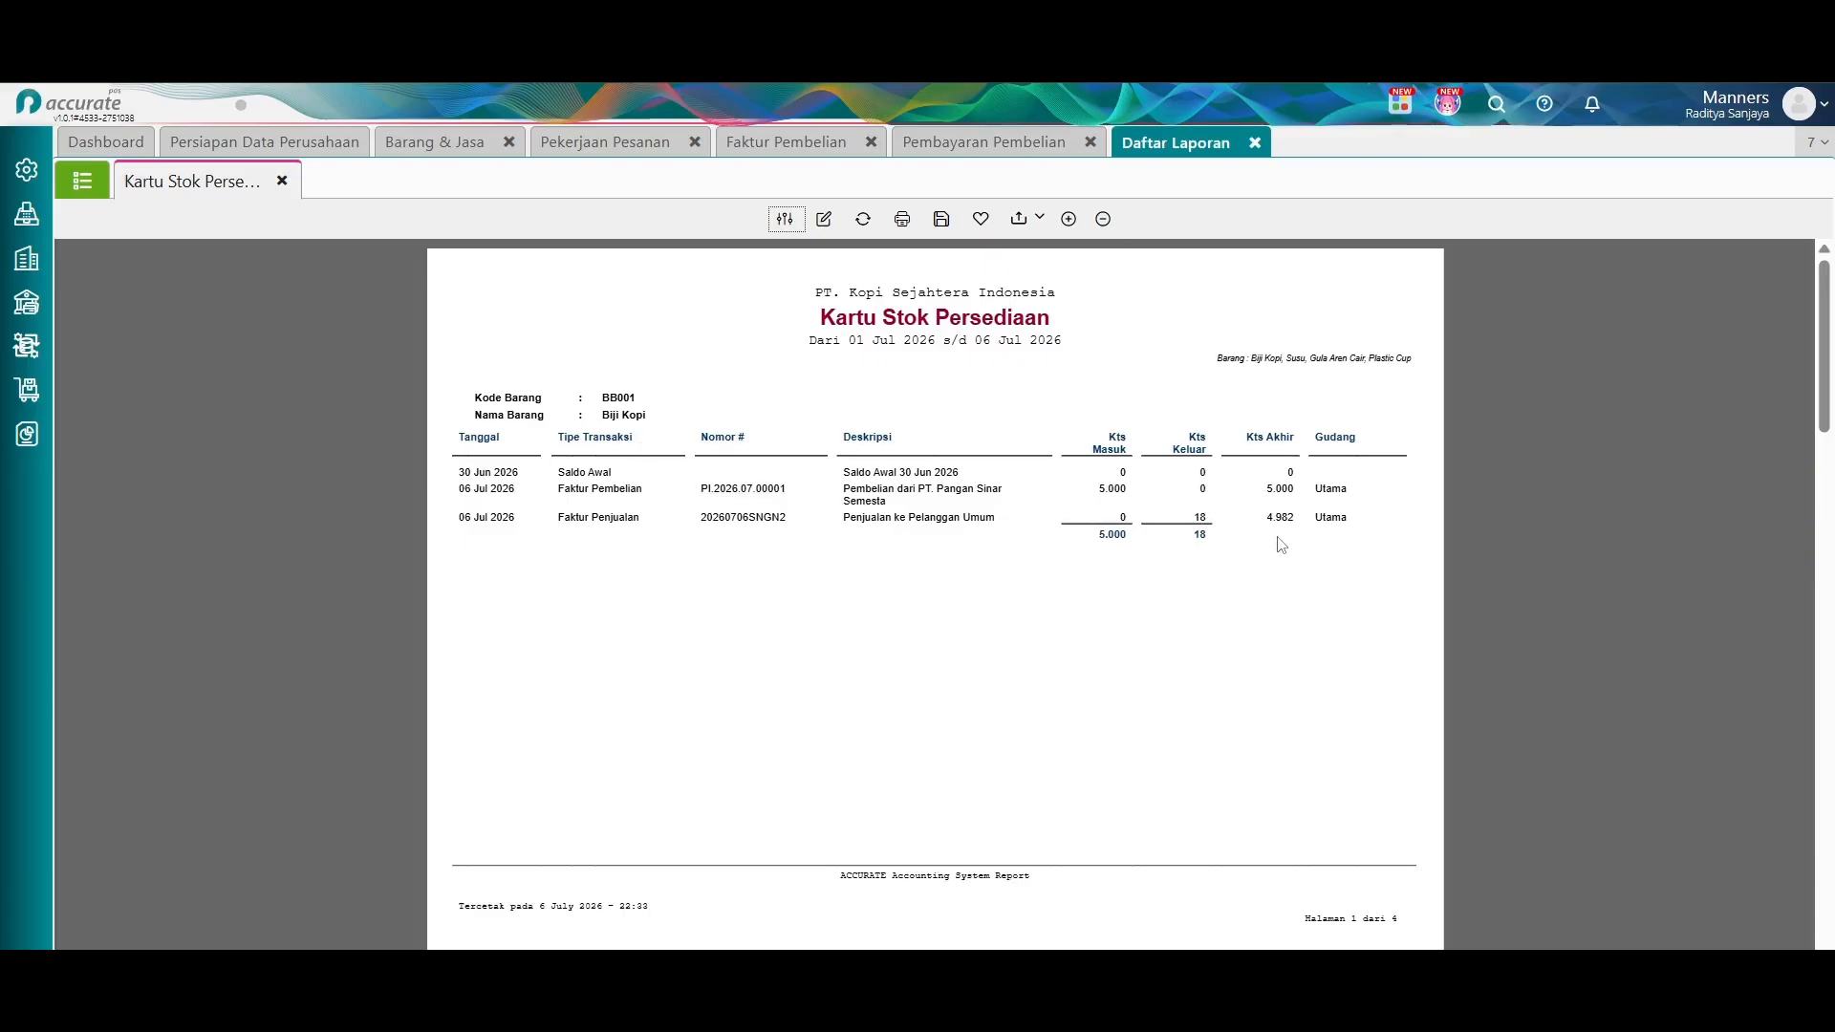
Review the incoming, outgoing and ending quantities of each ingredient across the pages of the stock card report.
scroll(1281, 534, down, 8)
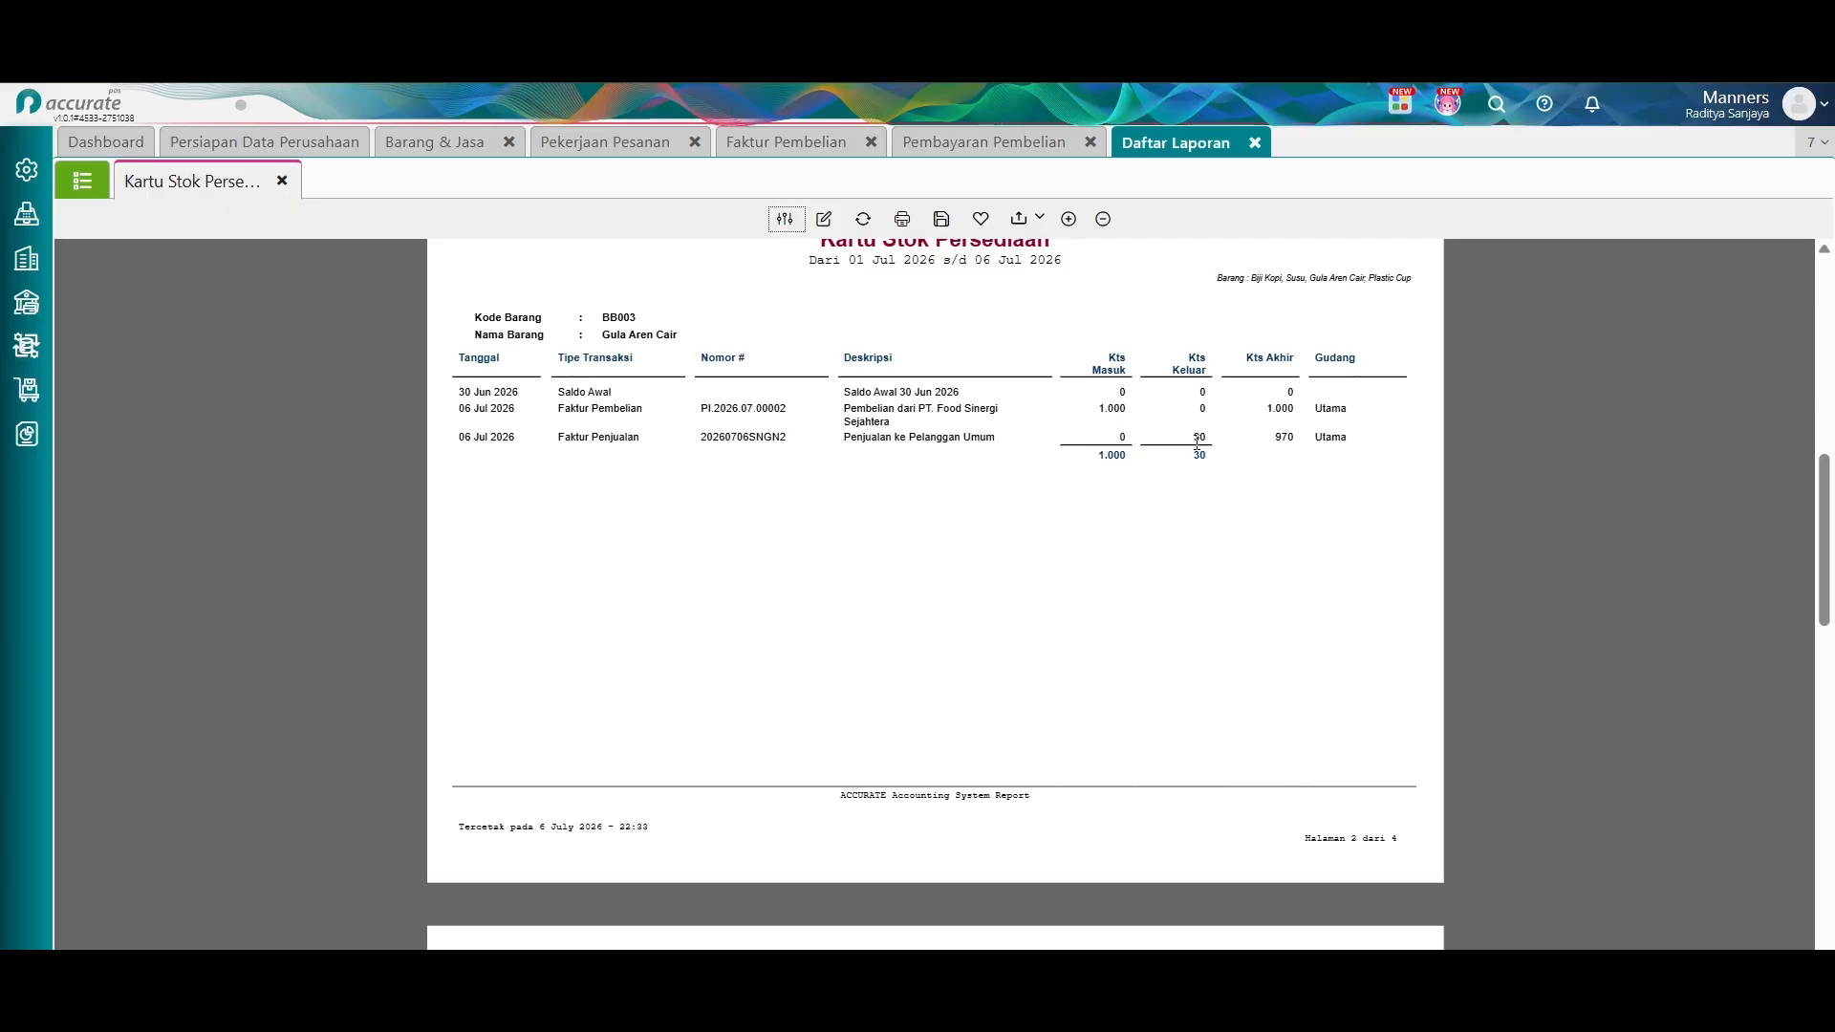
scroll(1109, 463, down, 5)
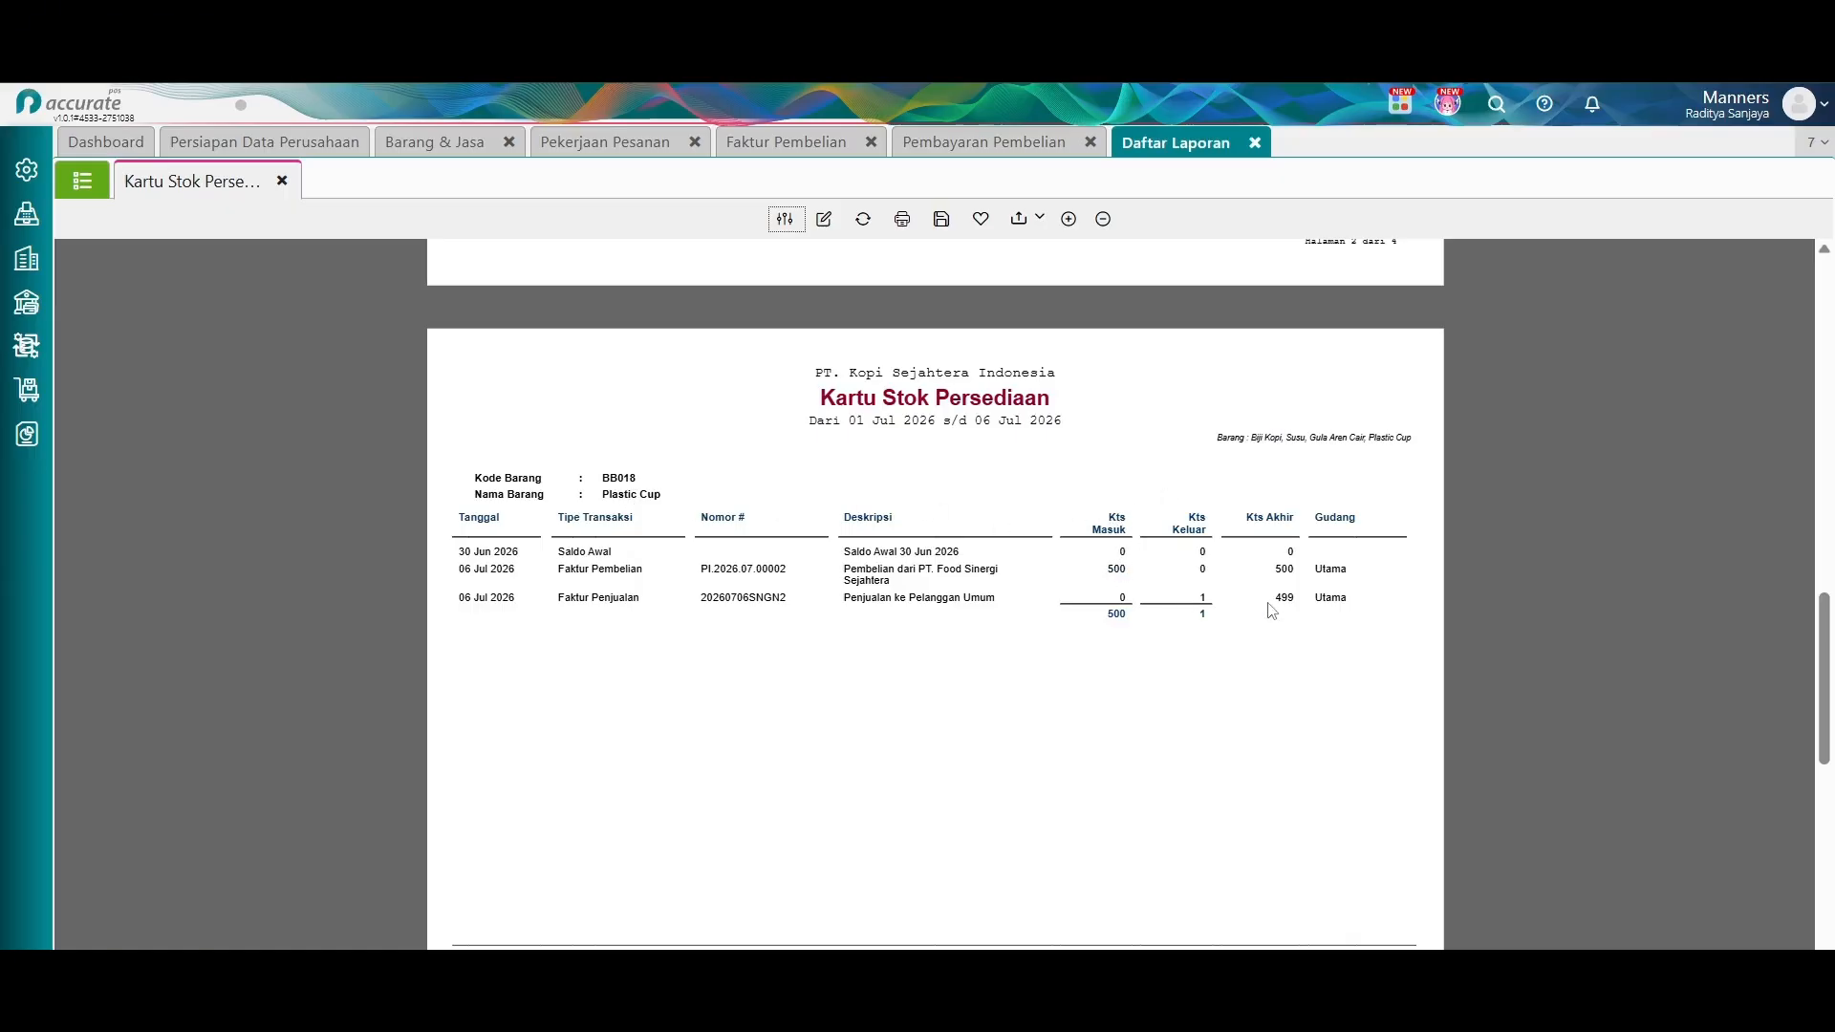
scroll(1290, 612, down, 1)
scroll(1290, 613, down, 6)
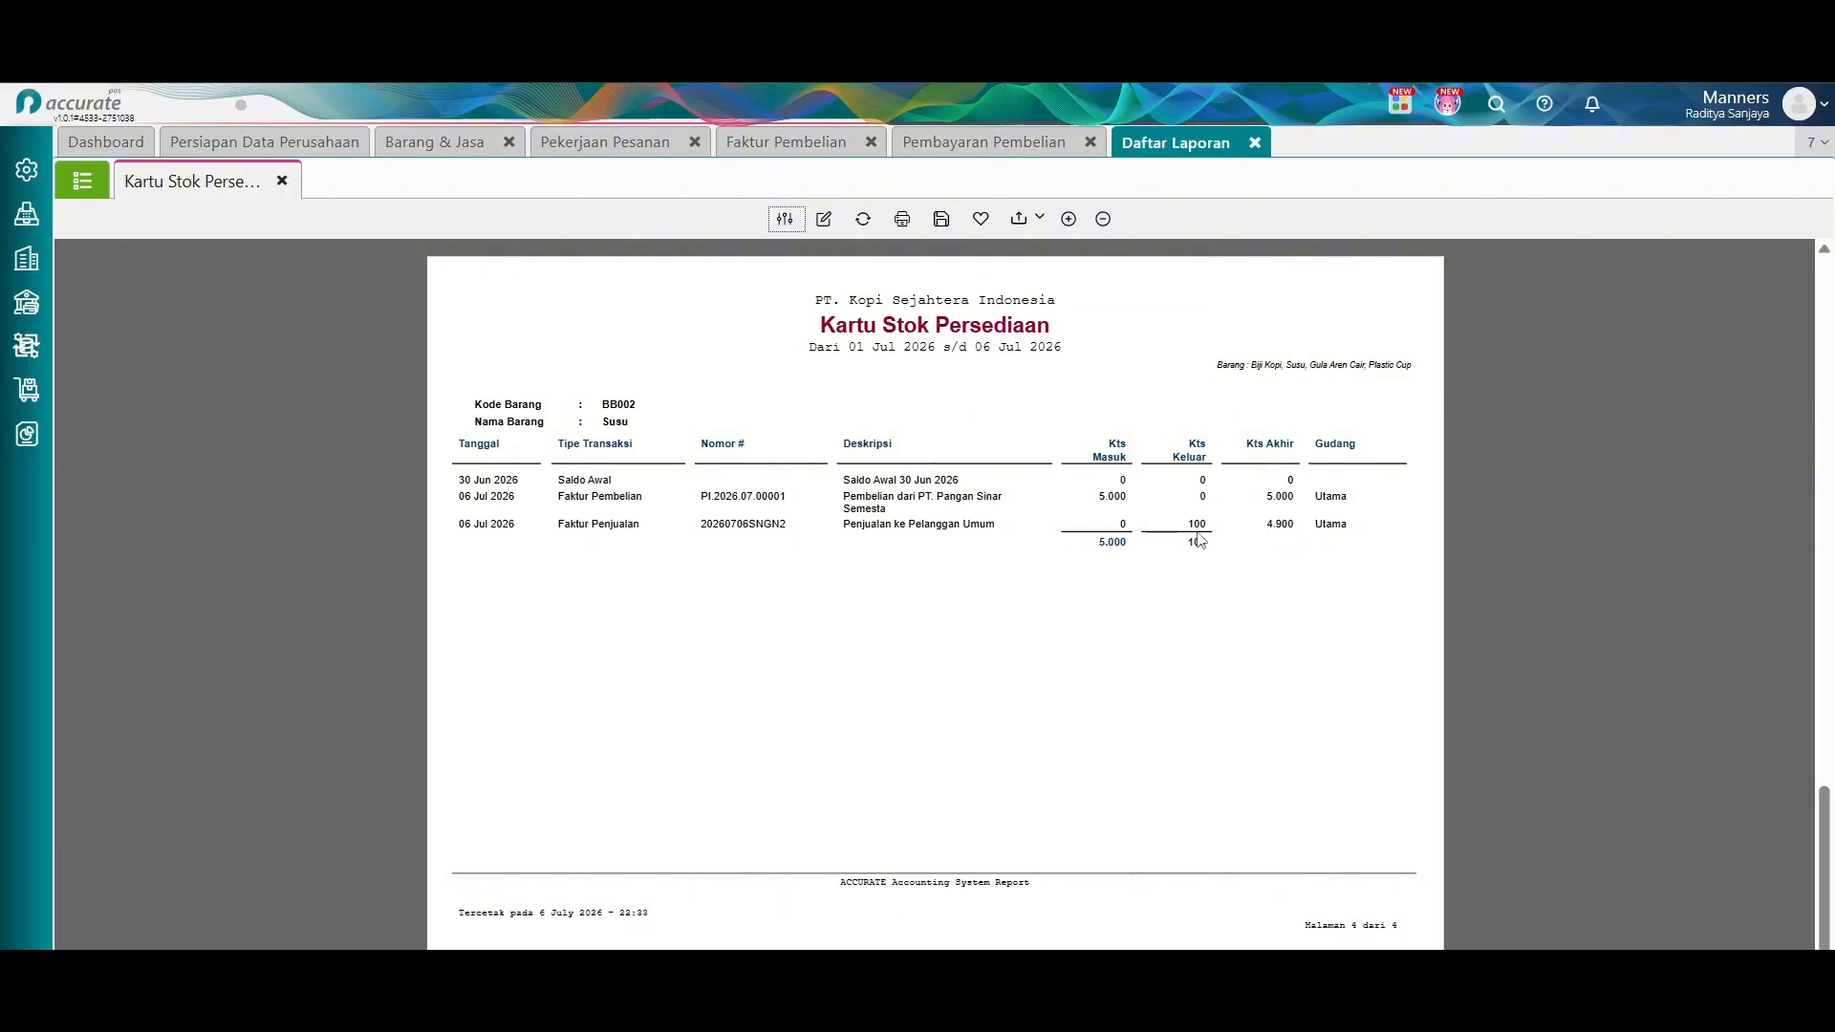
scroll(1148, 304, up, 15)
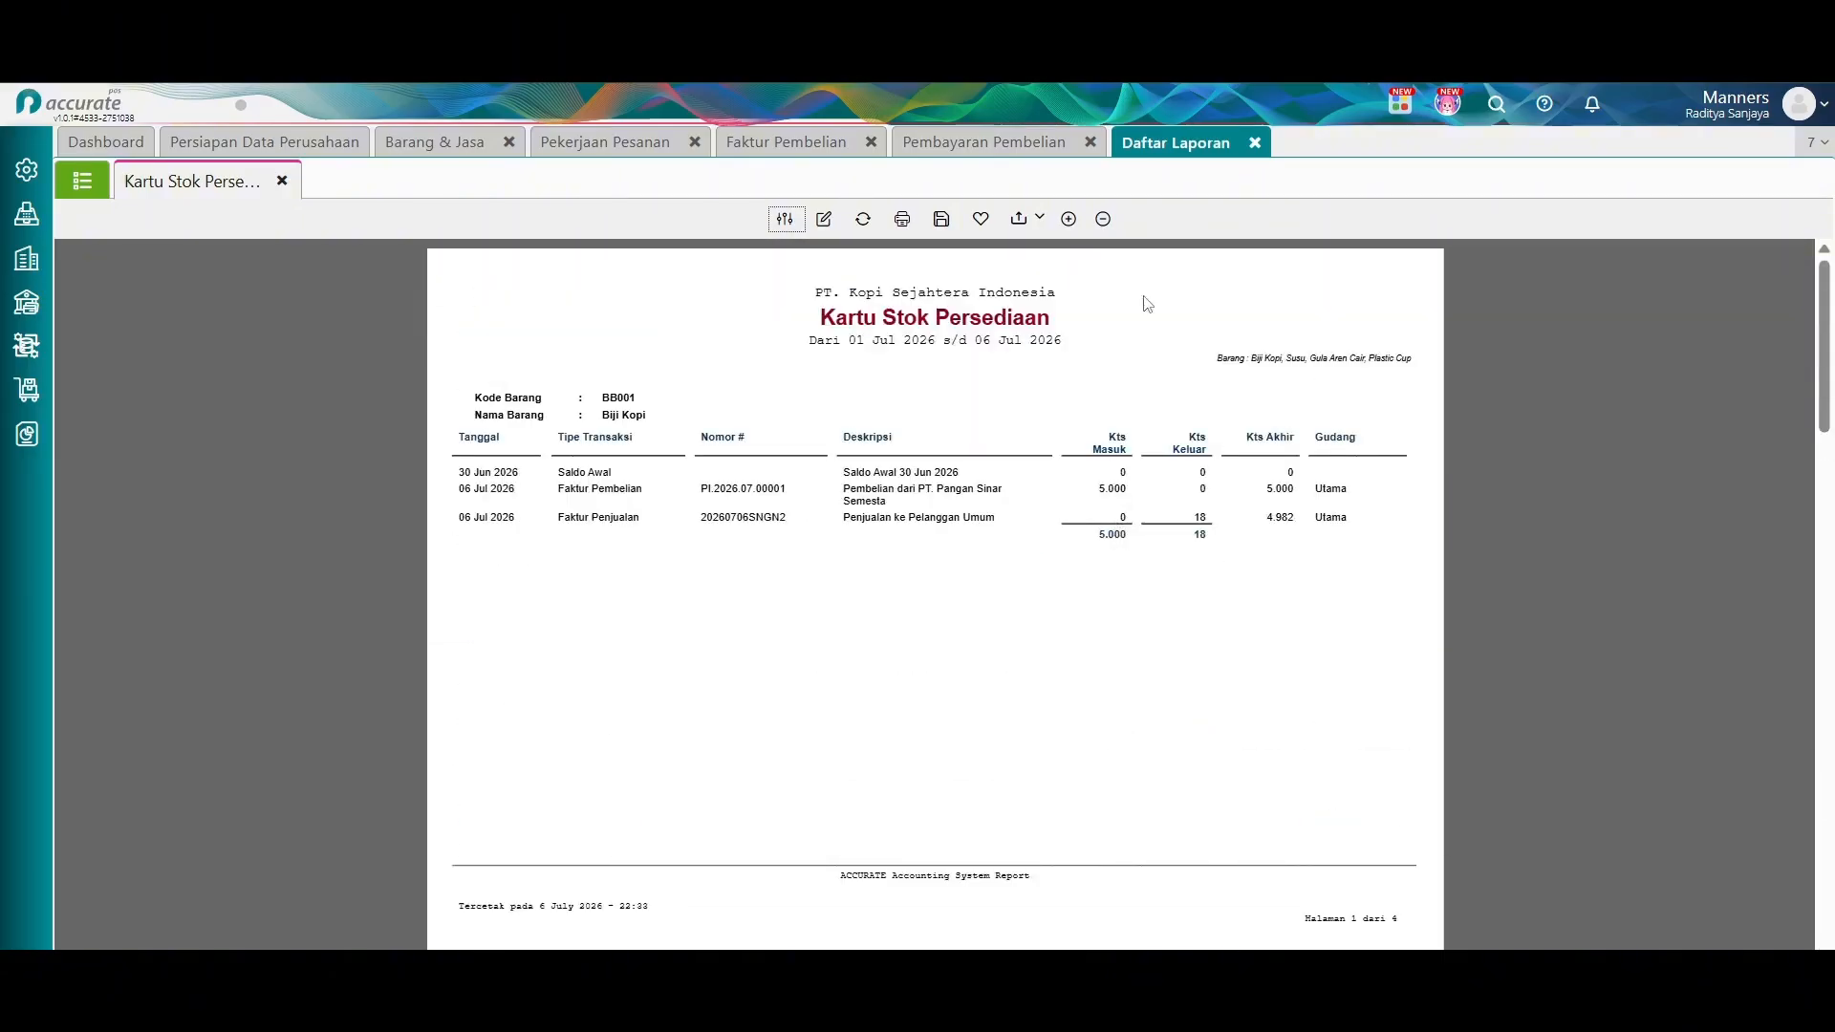
Close the Daftar Laporan, Pembayaran Pembelian and Faktur Pembelian modules.
click(1254, 144)
click(1090, 142)
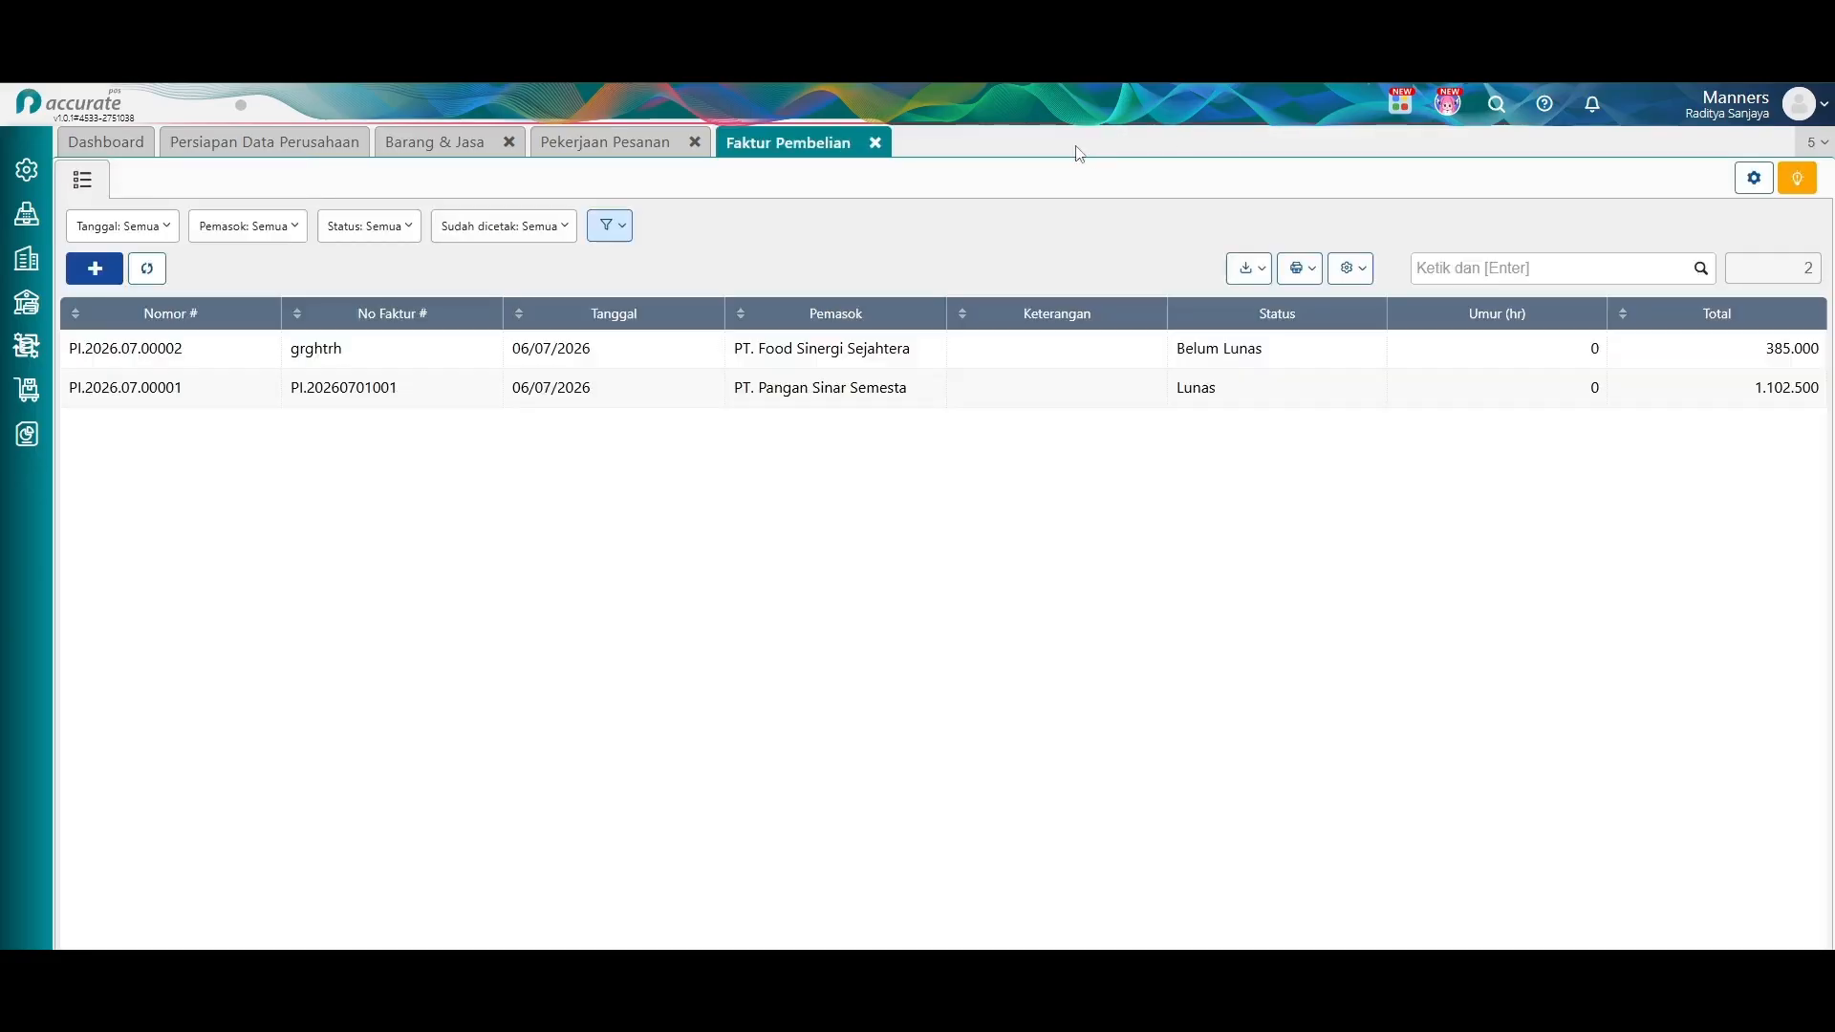
click(874, 143)
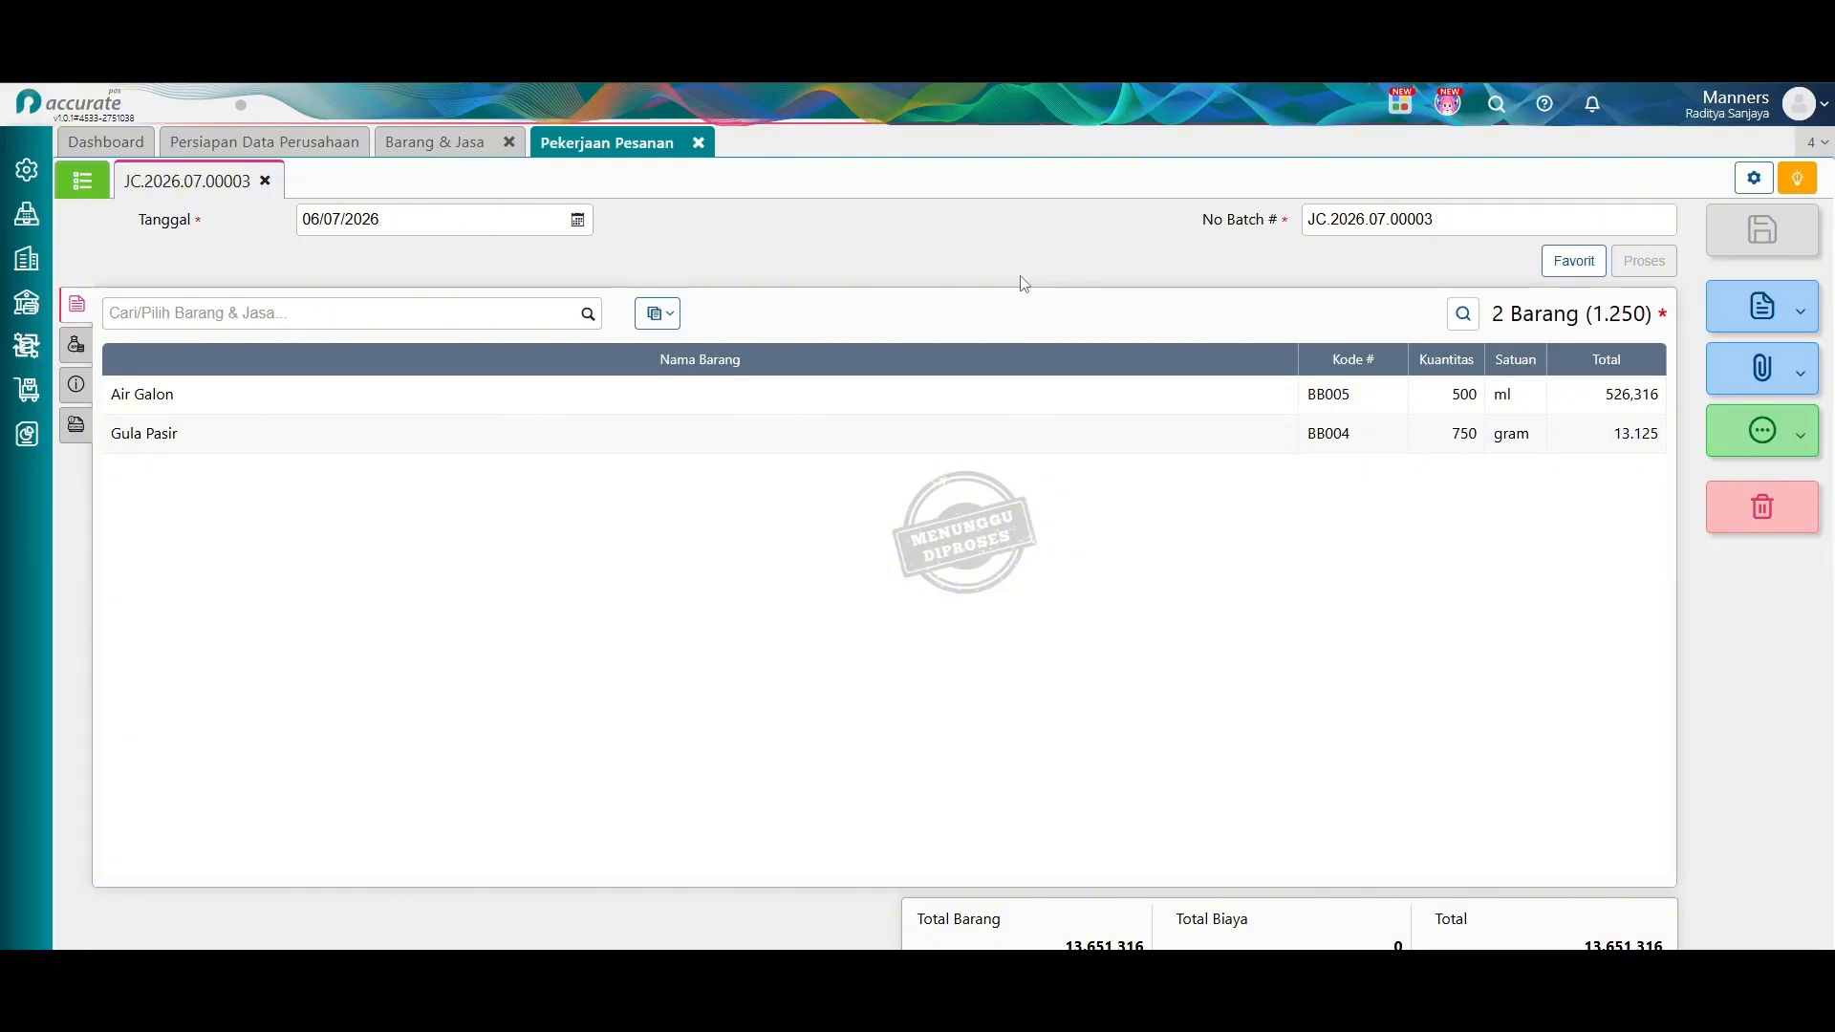
Open the Add-on Food Delivery Service page in Accurate Store and examine its feature images and description.
mouse_move(33, 227)
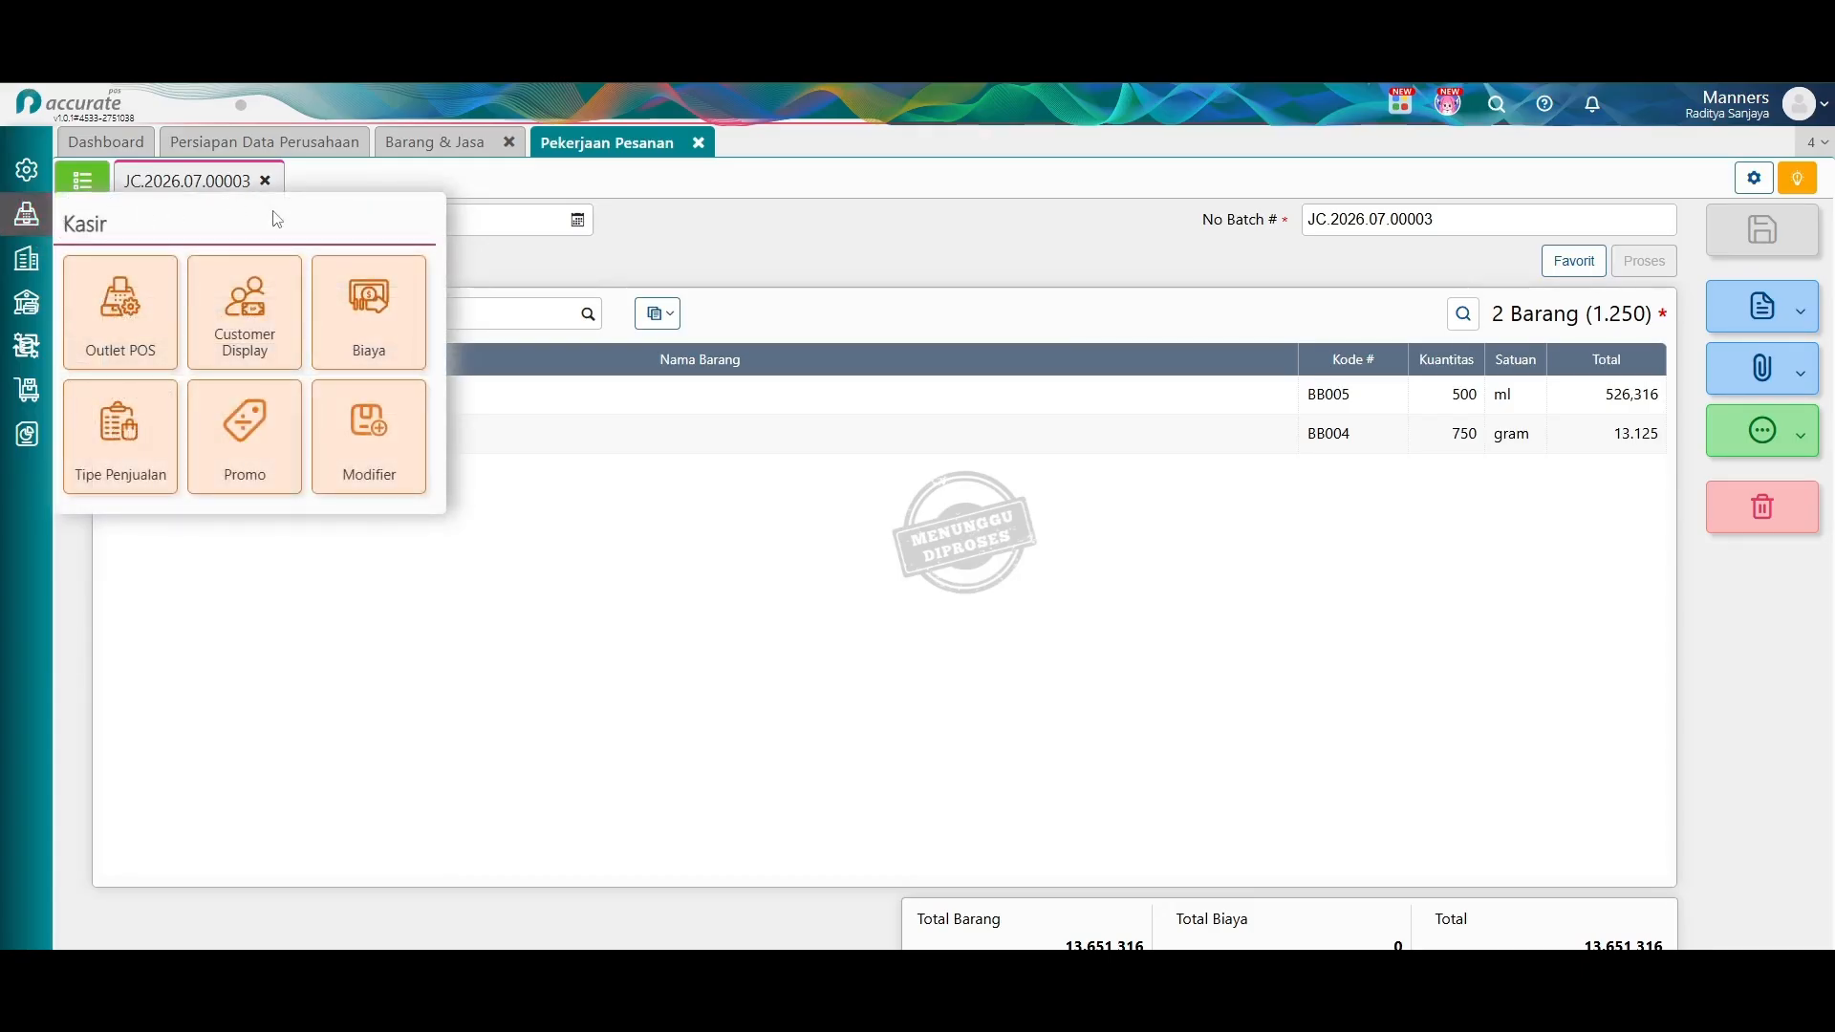
mouse_move(34, 191)
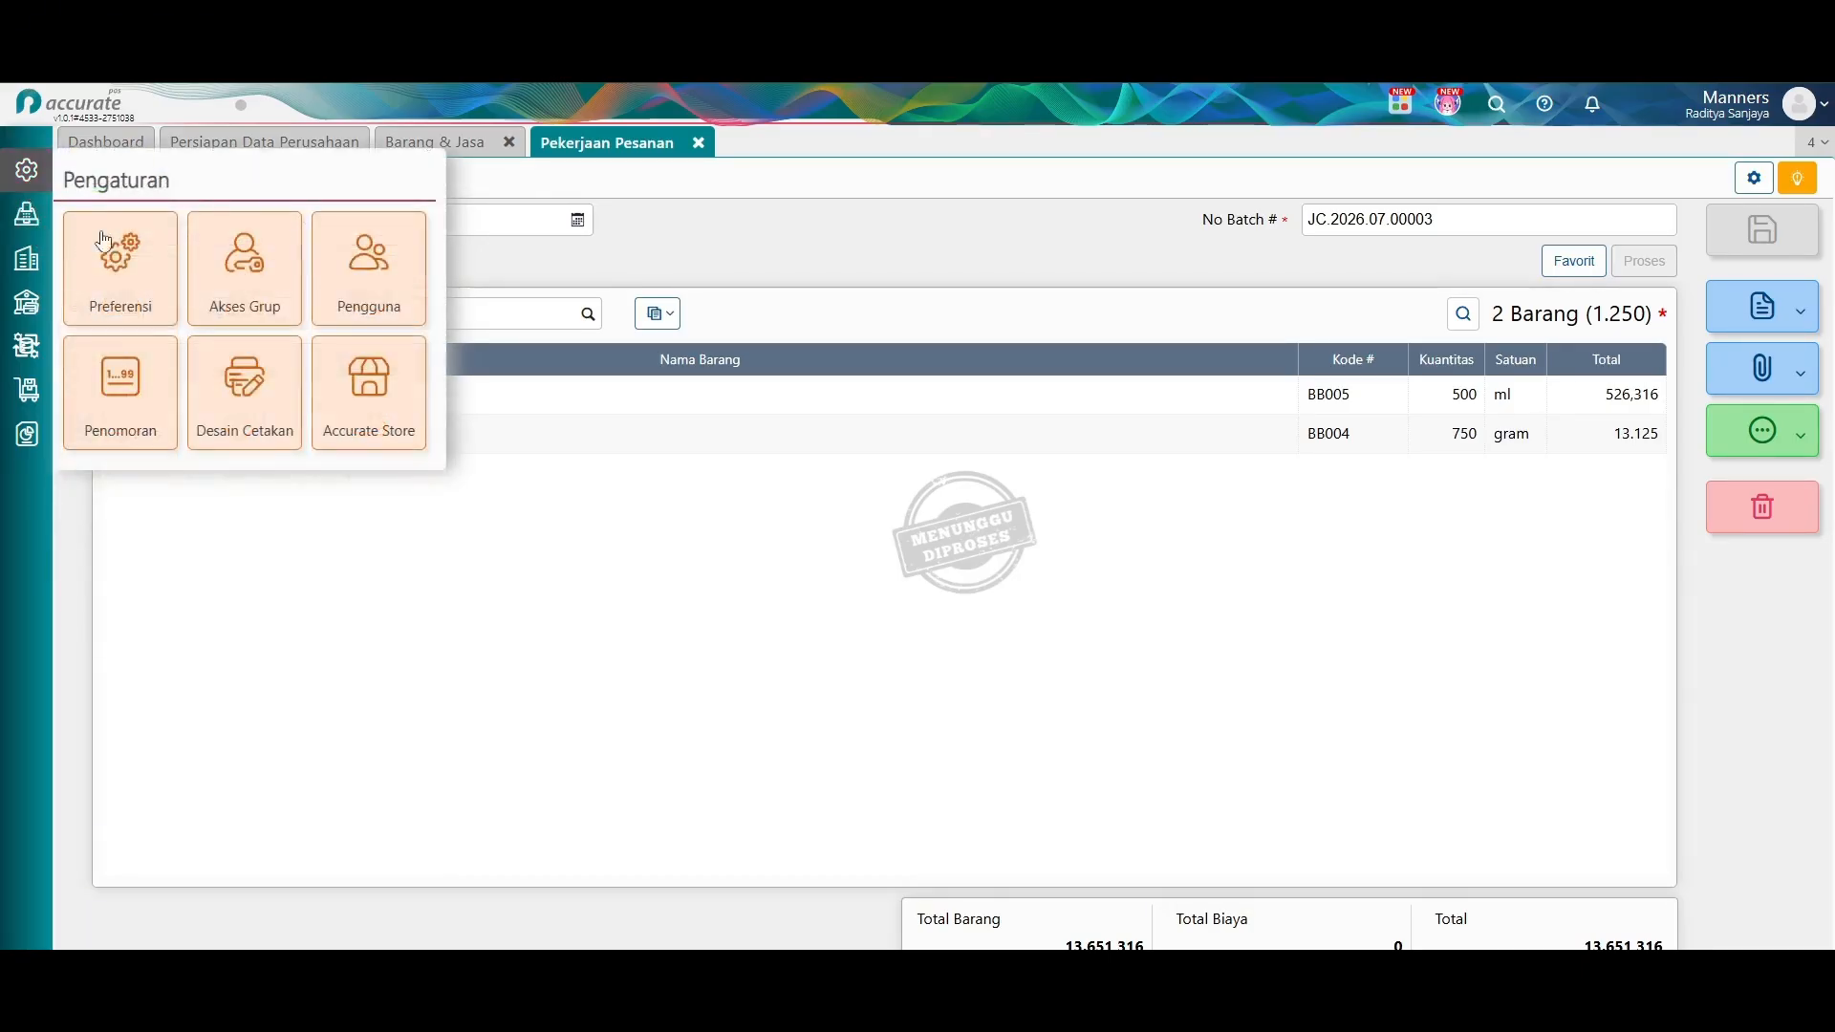
click(392, 413)
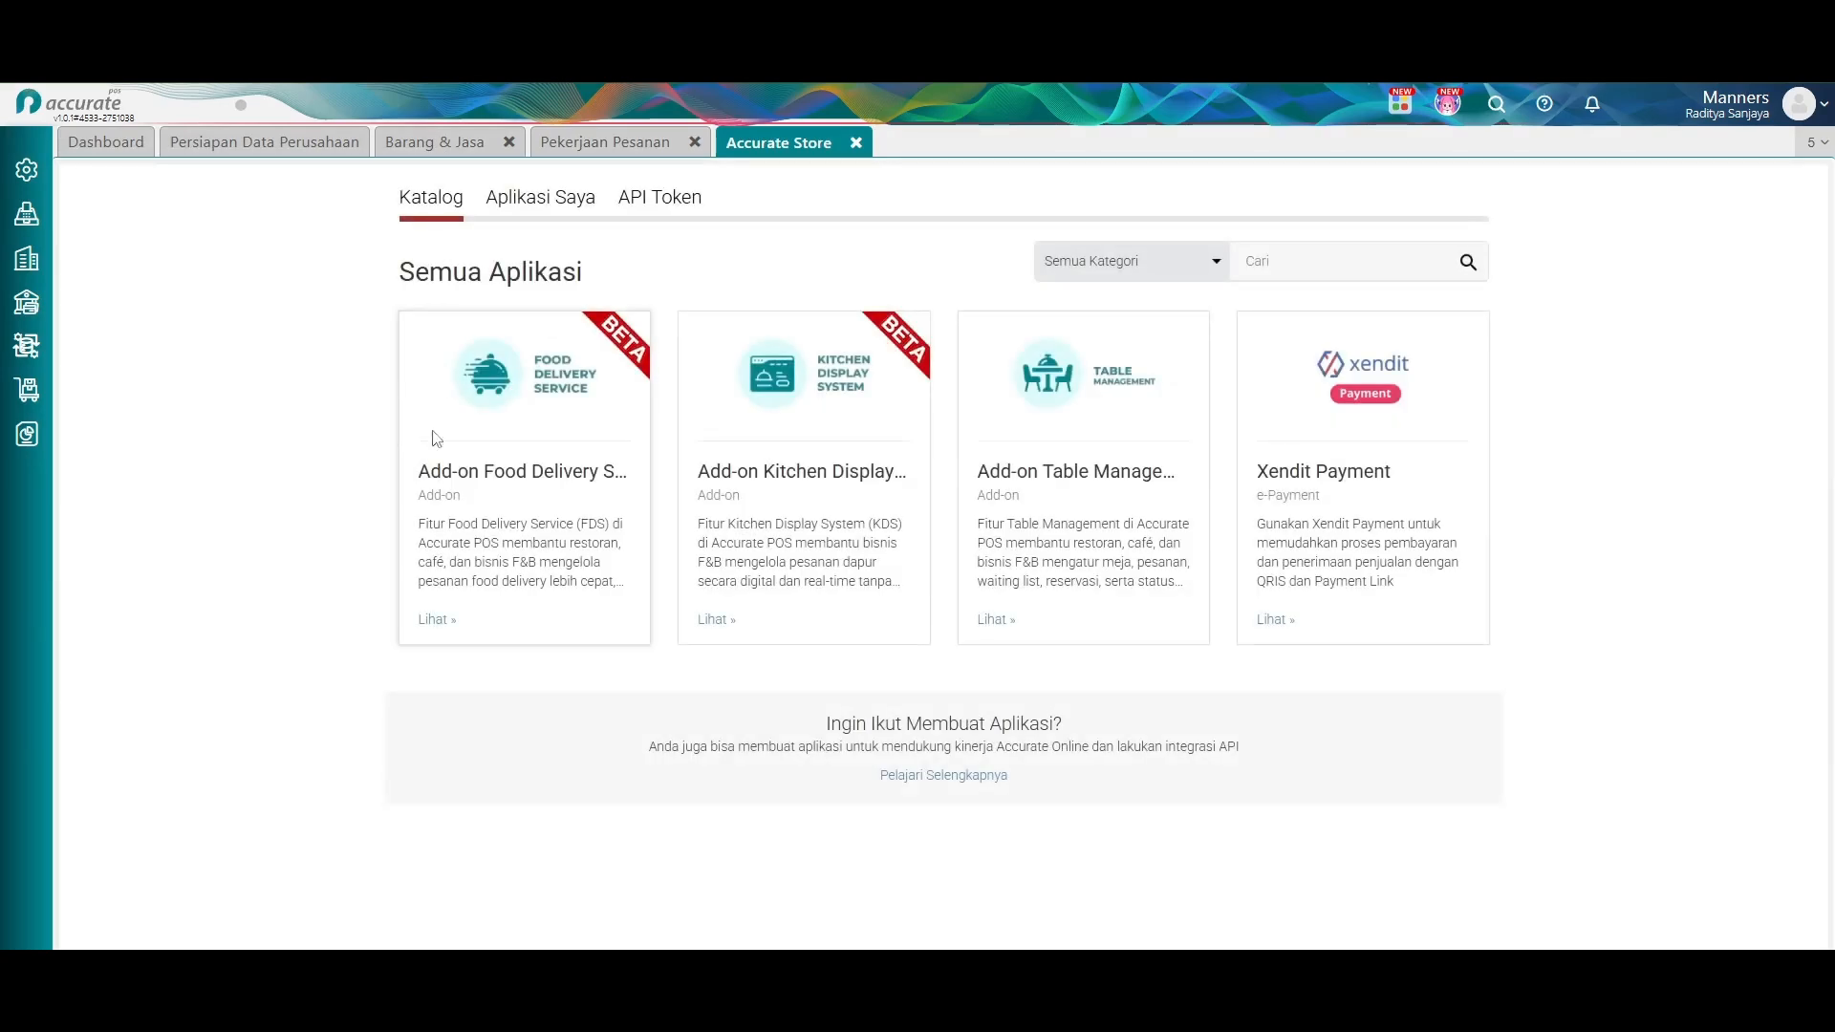
click(472, 486)
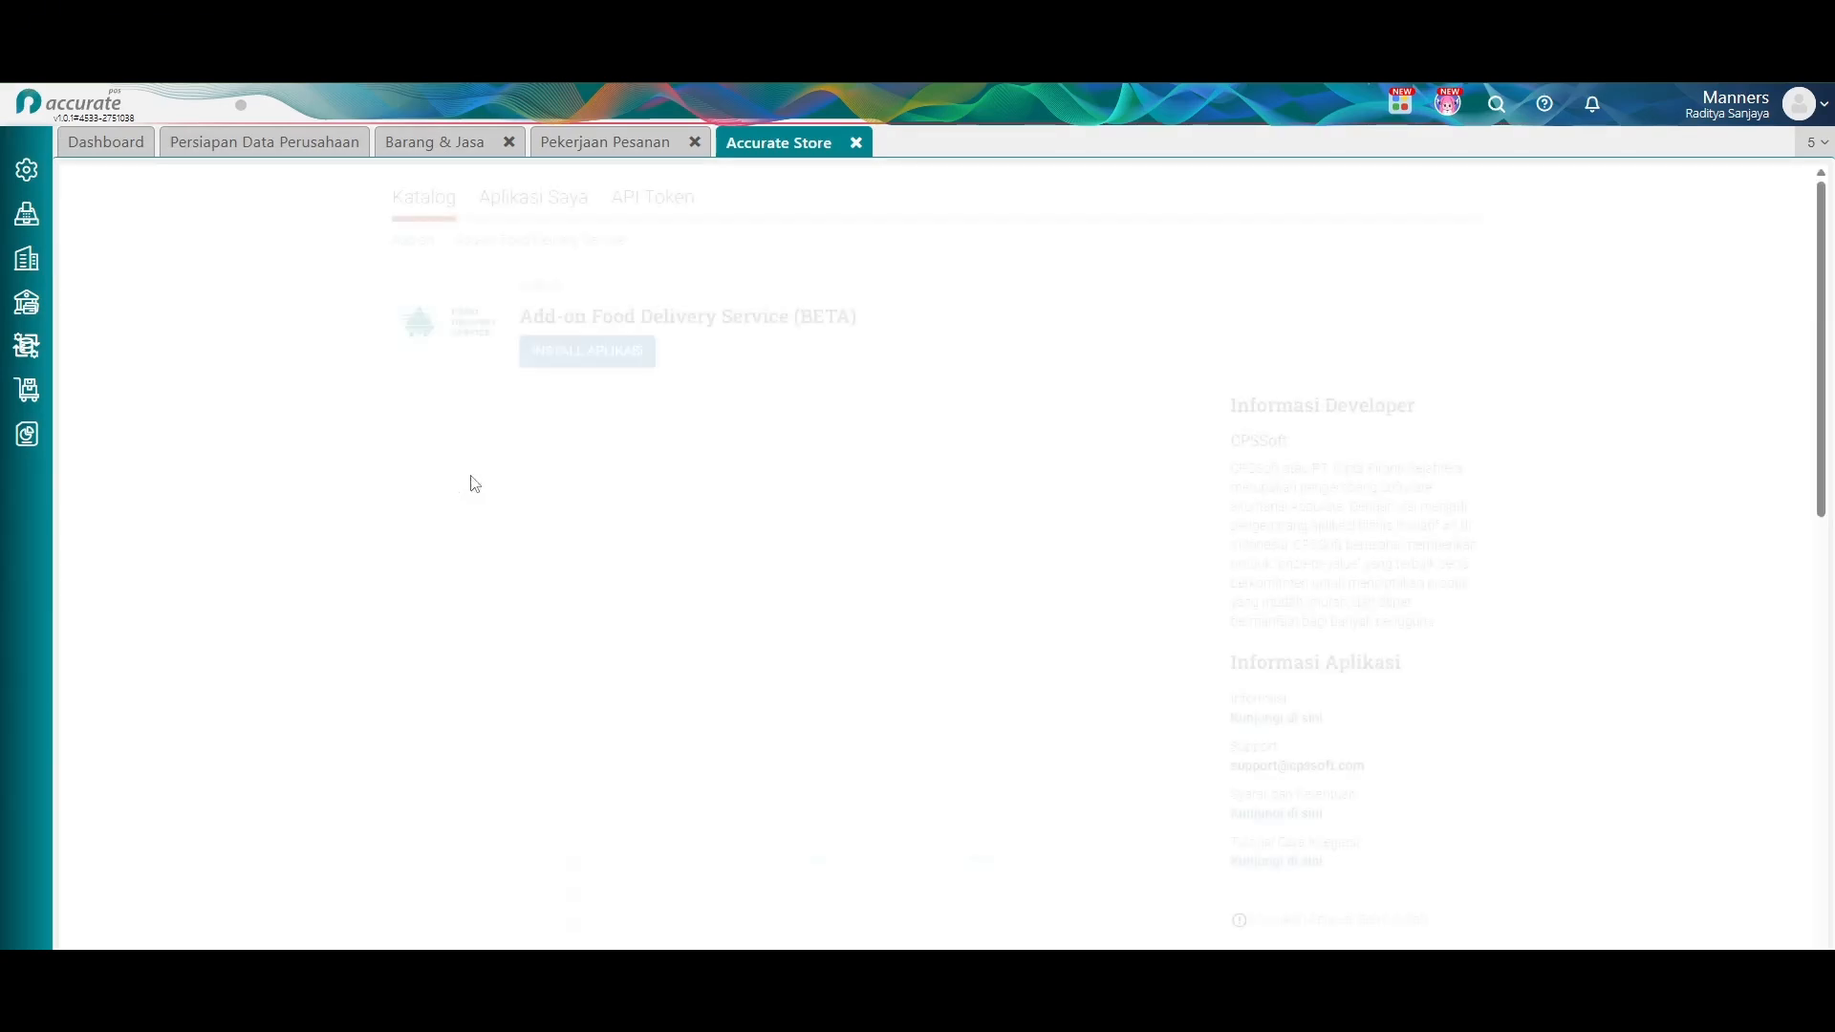
scroll(657, 392, down, 2)
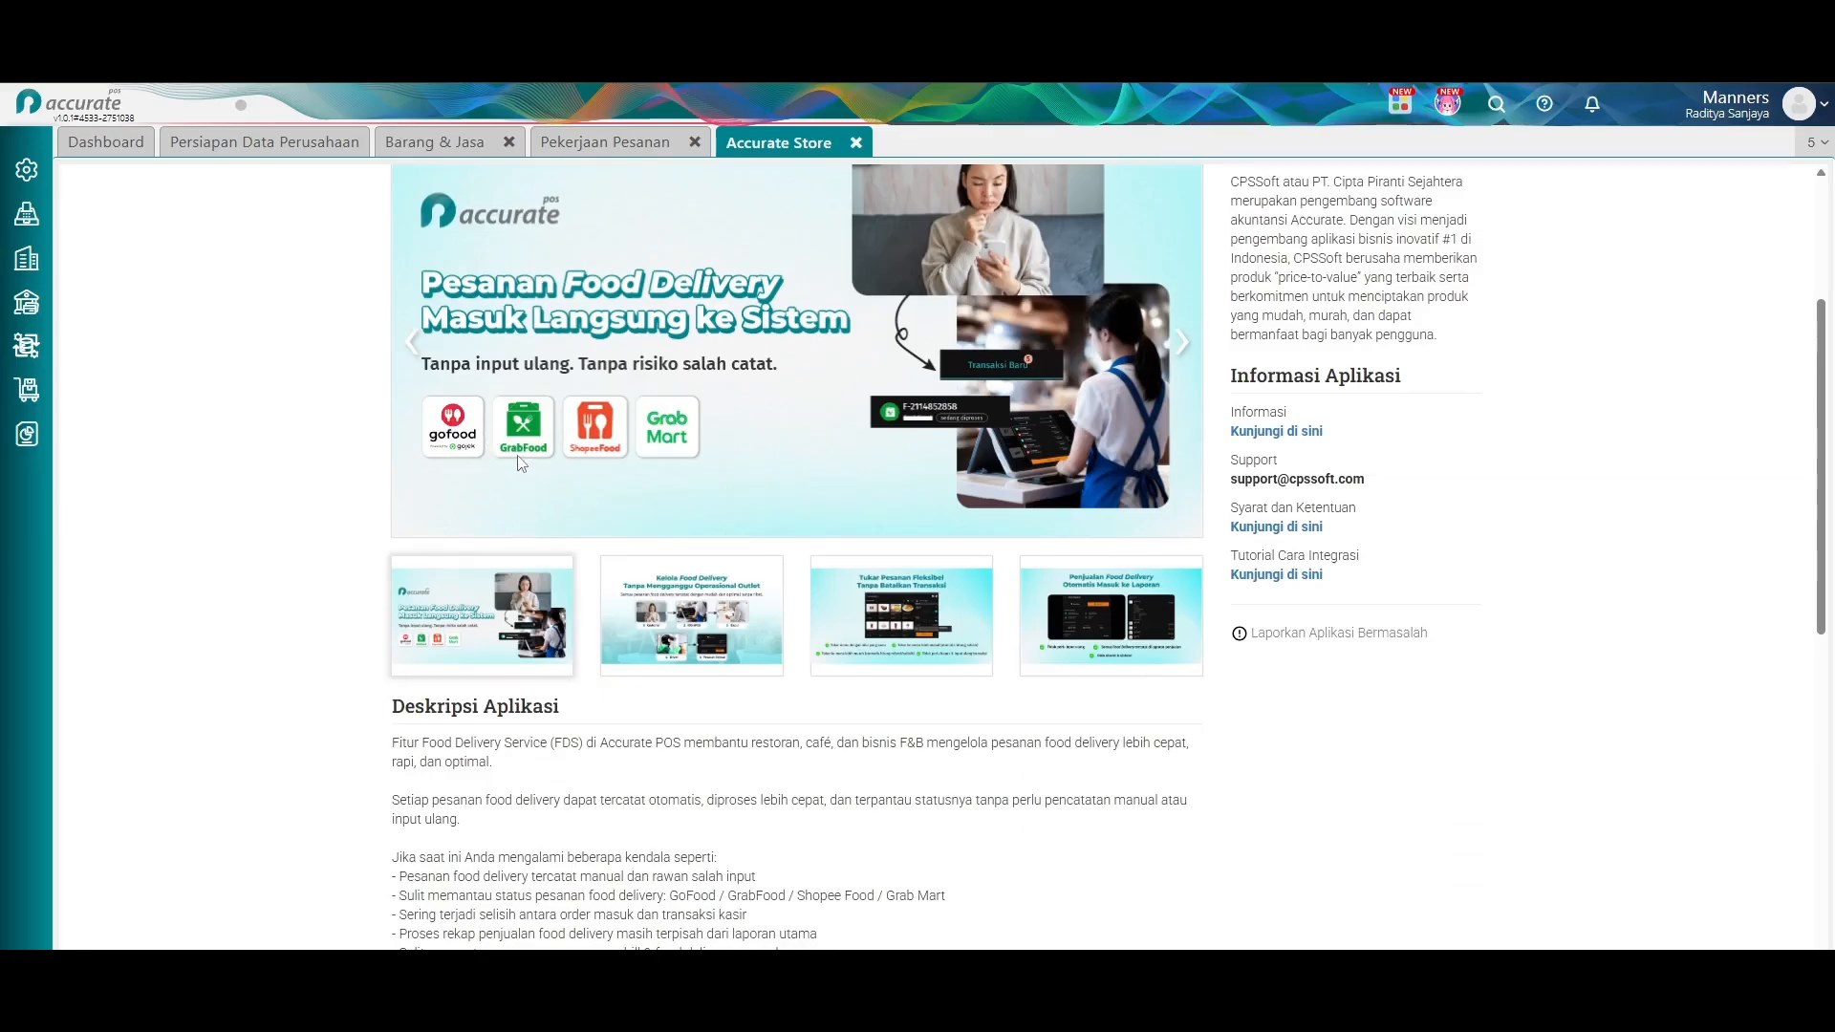
click(678, 591)
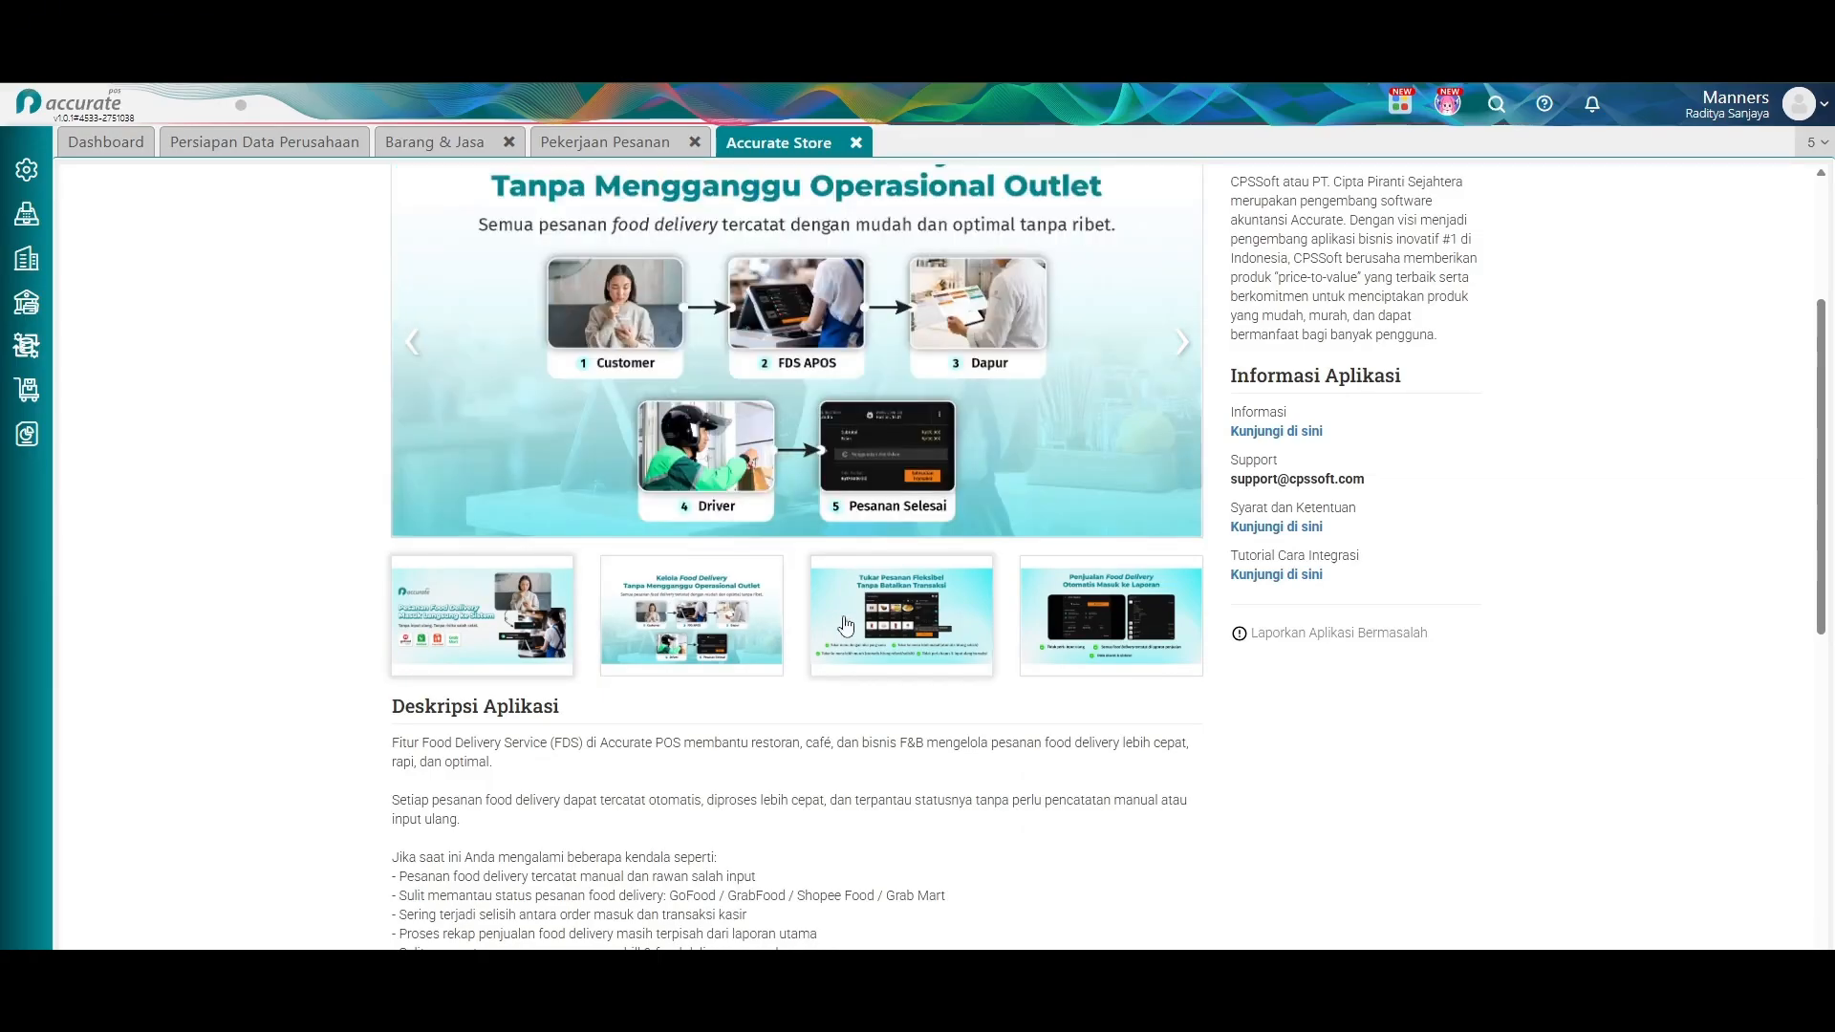
click(872, 629)
click(1090, 636)
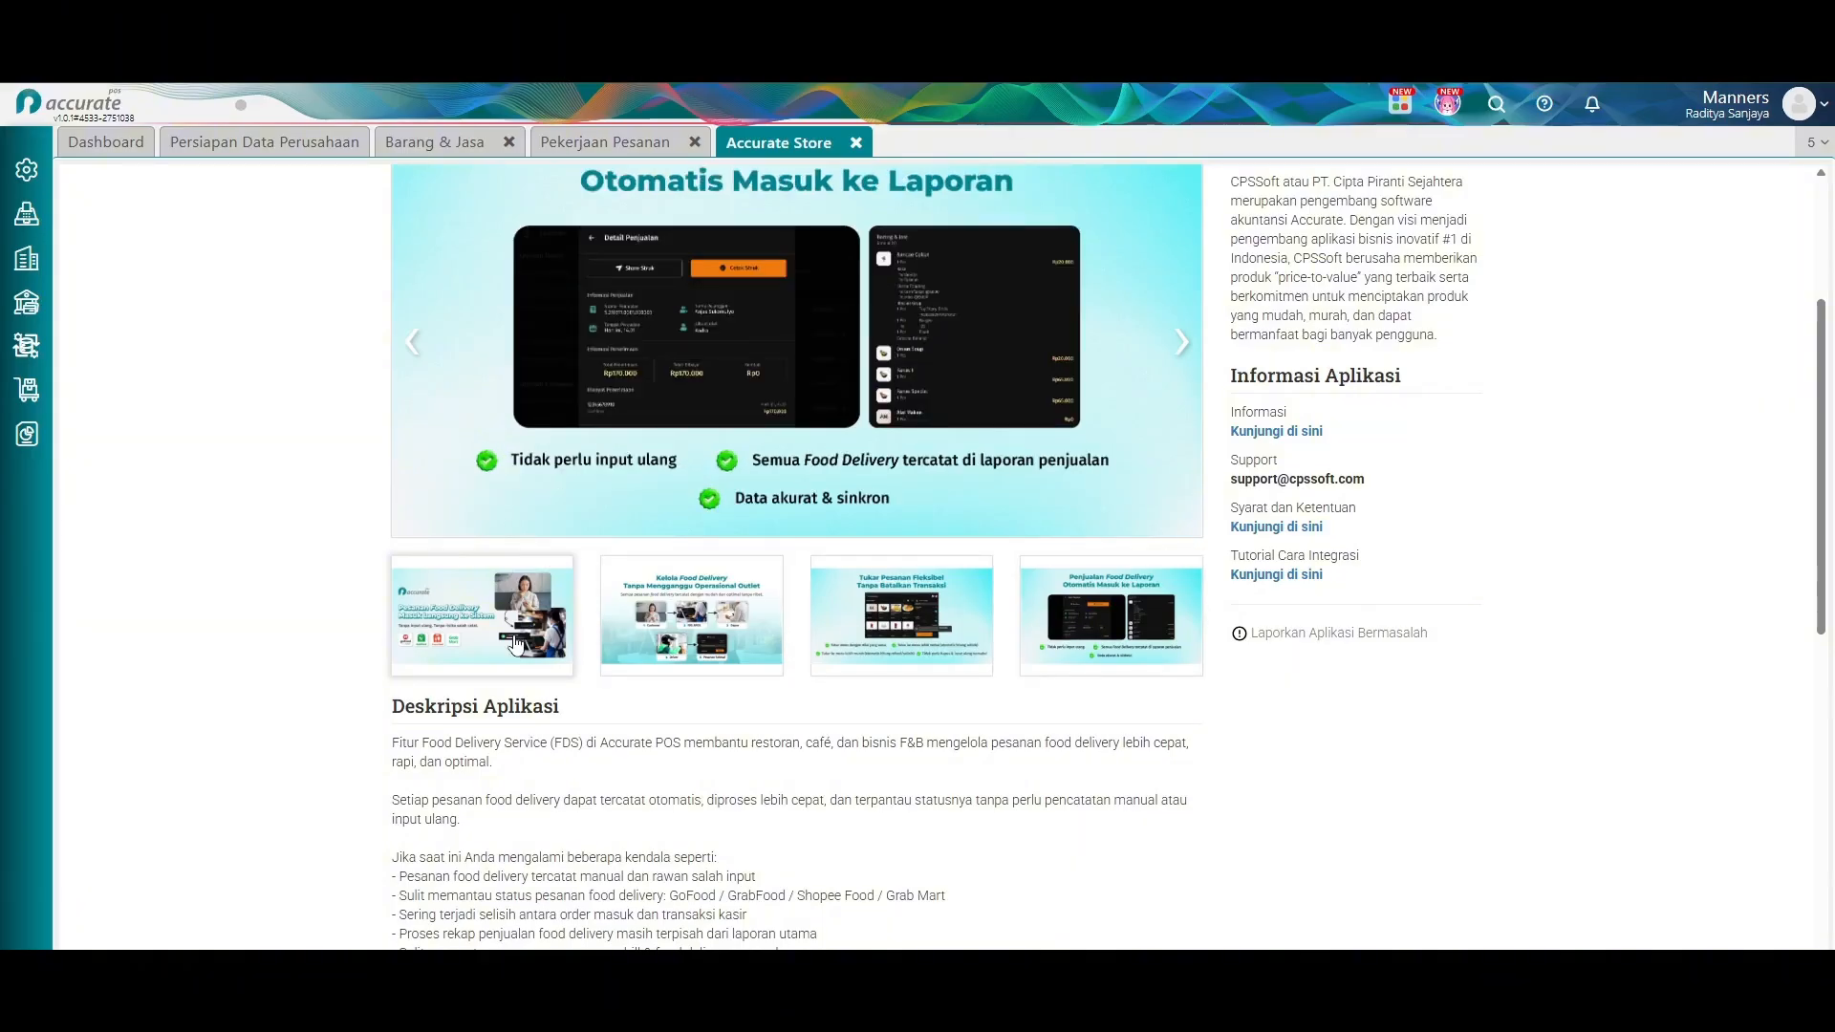
click(554, 645)
scroll(1009, 608, up, 3)
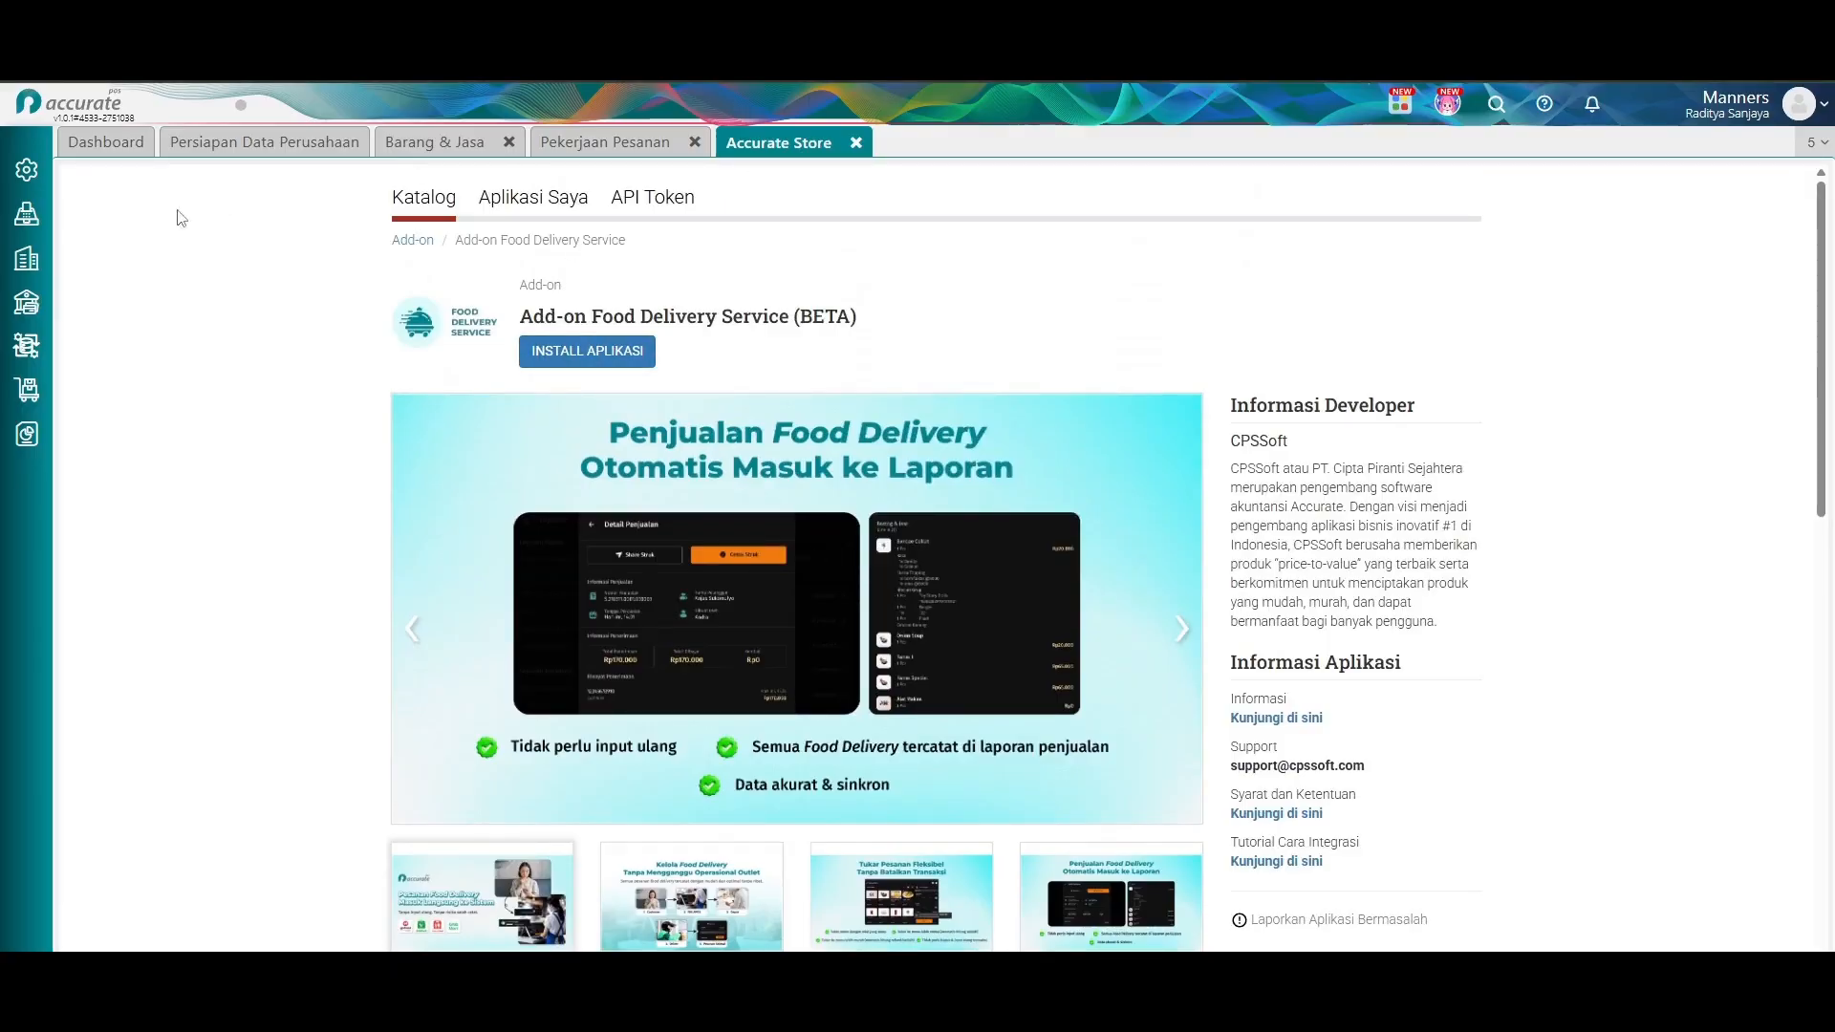
Reopen Accurate Store and examine the Add-on Table Management page, including its table layout image, description and integration cost.
click(26, 169)
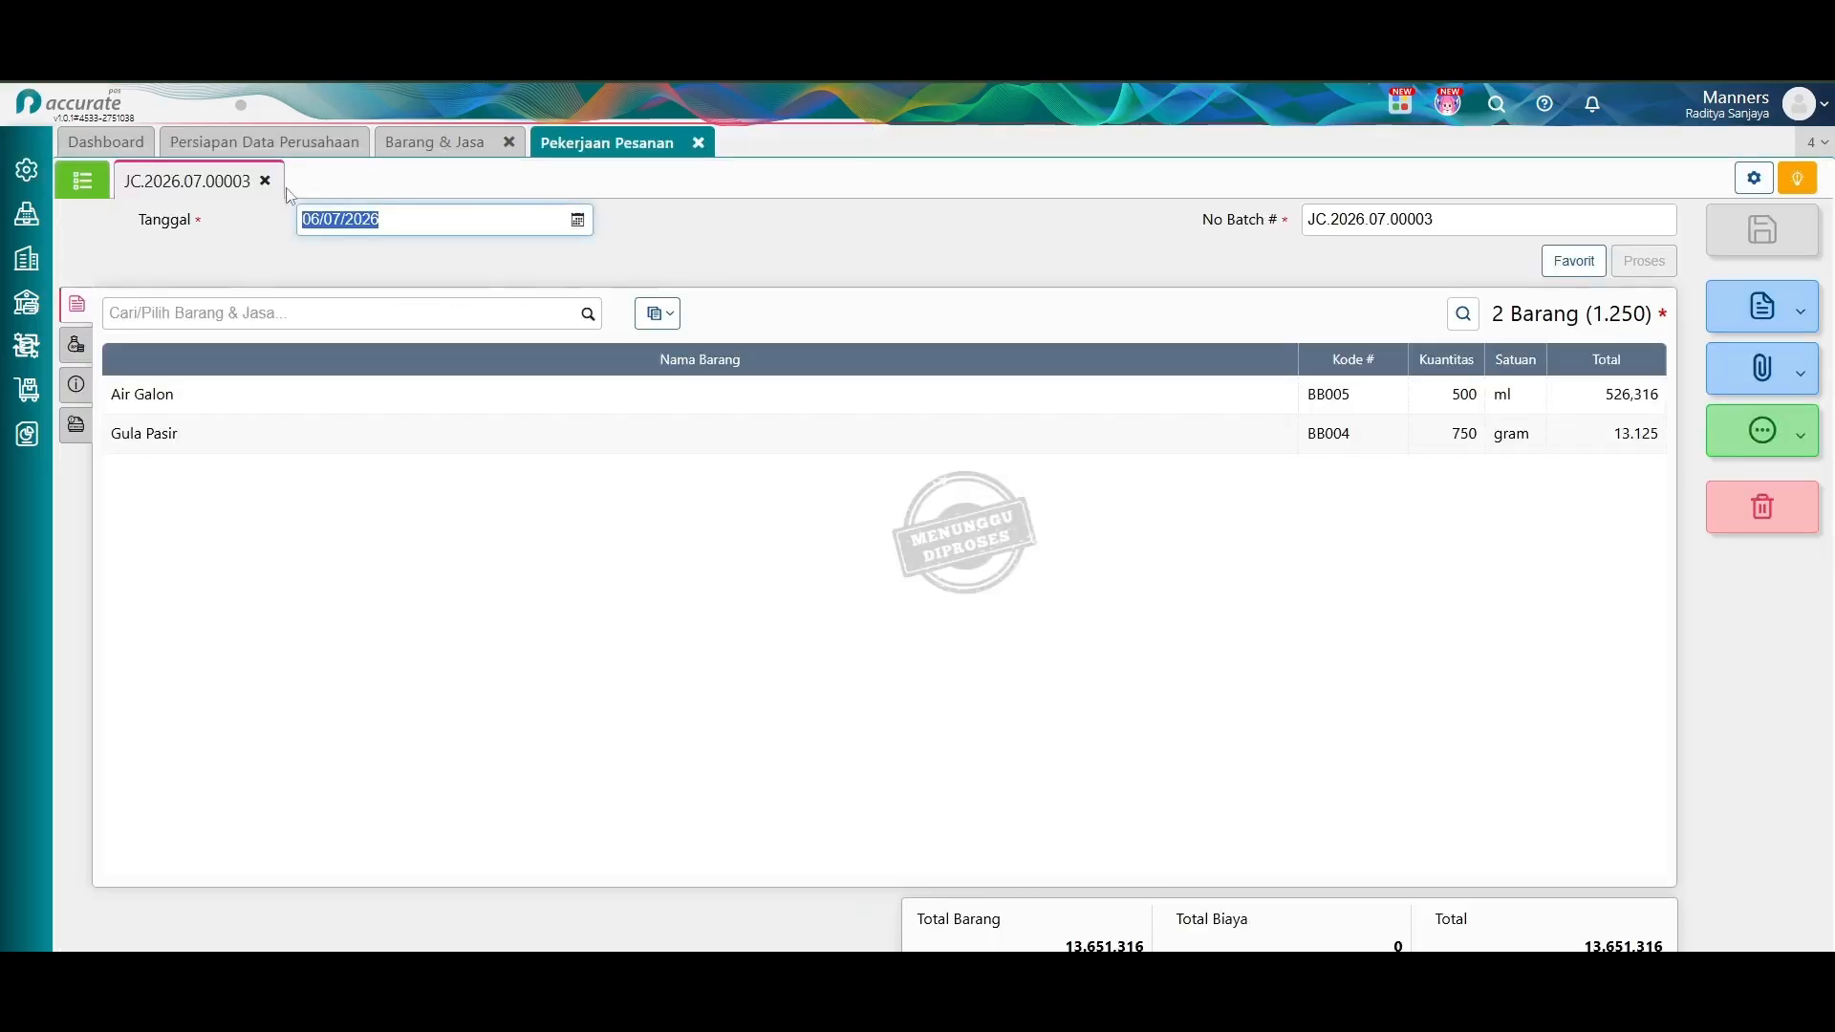
click(856, 143)
click(26, 169)
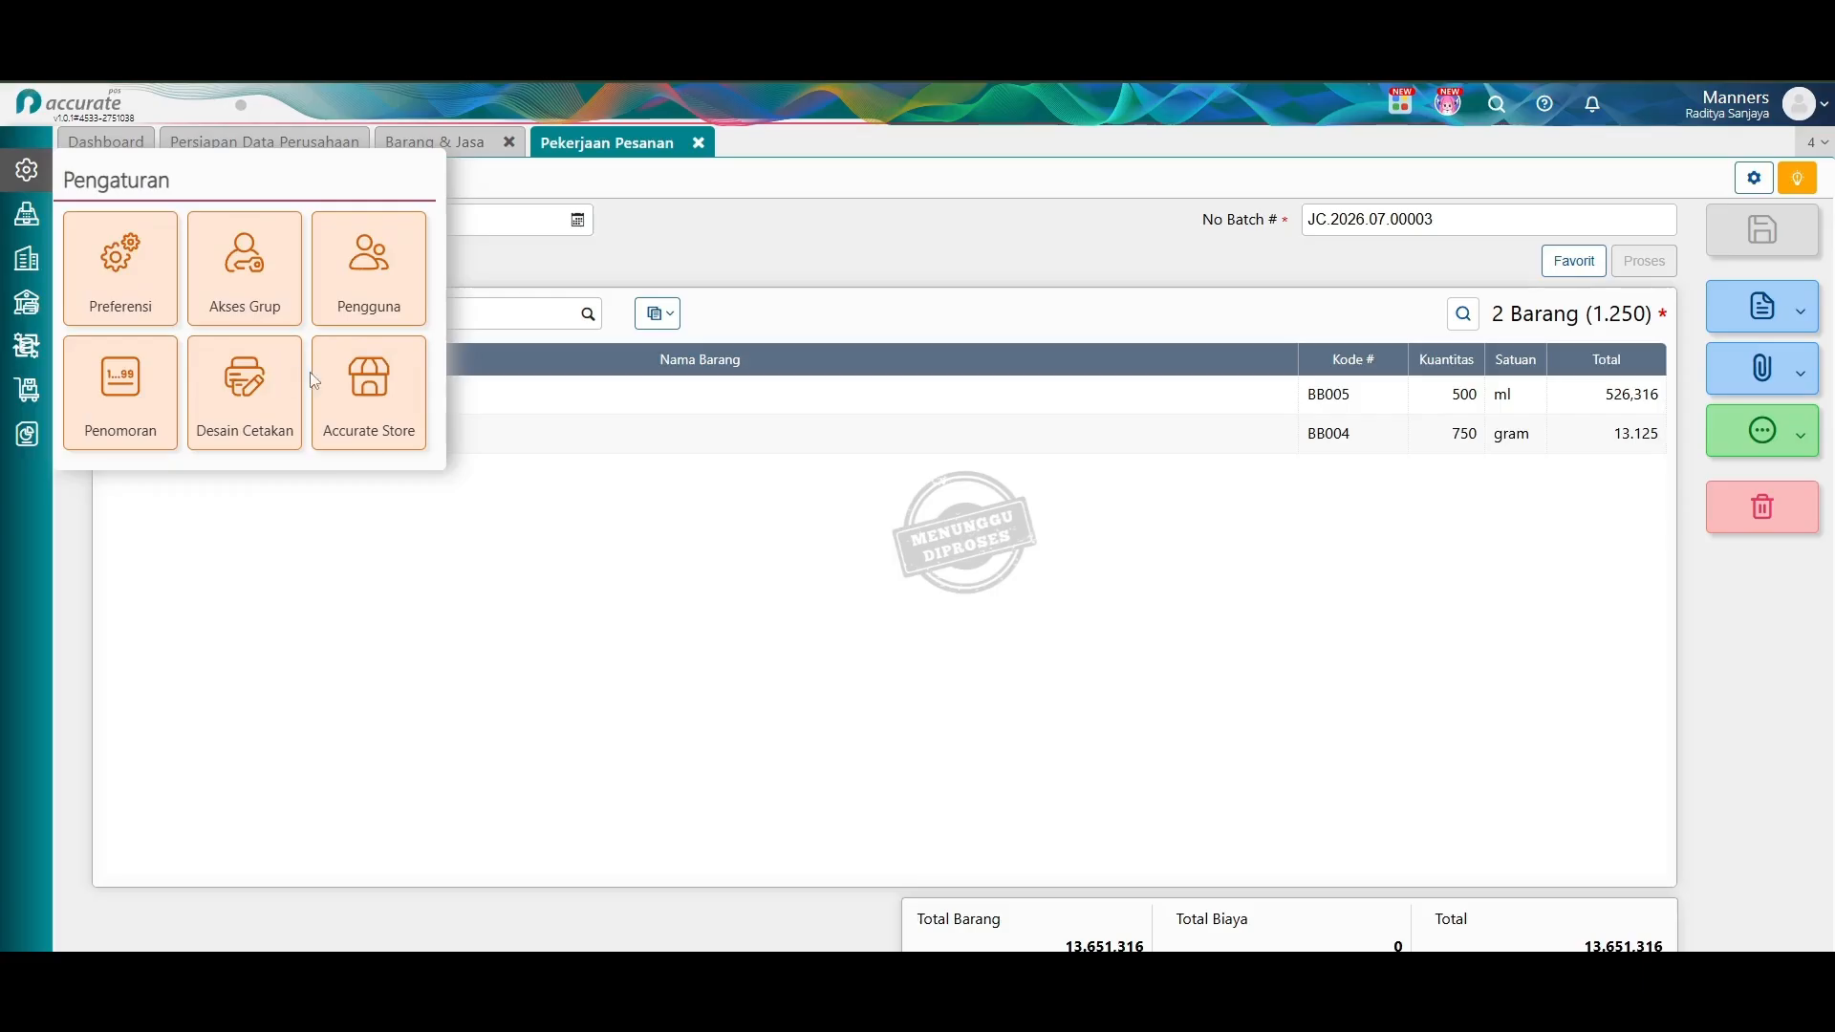
click(344, 390)
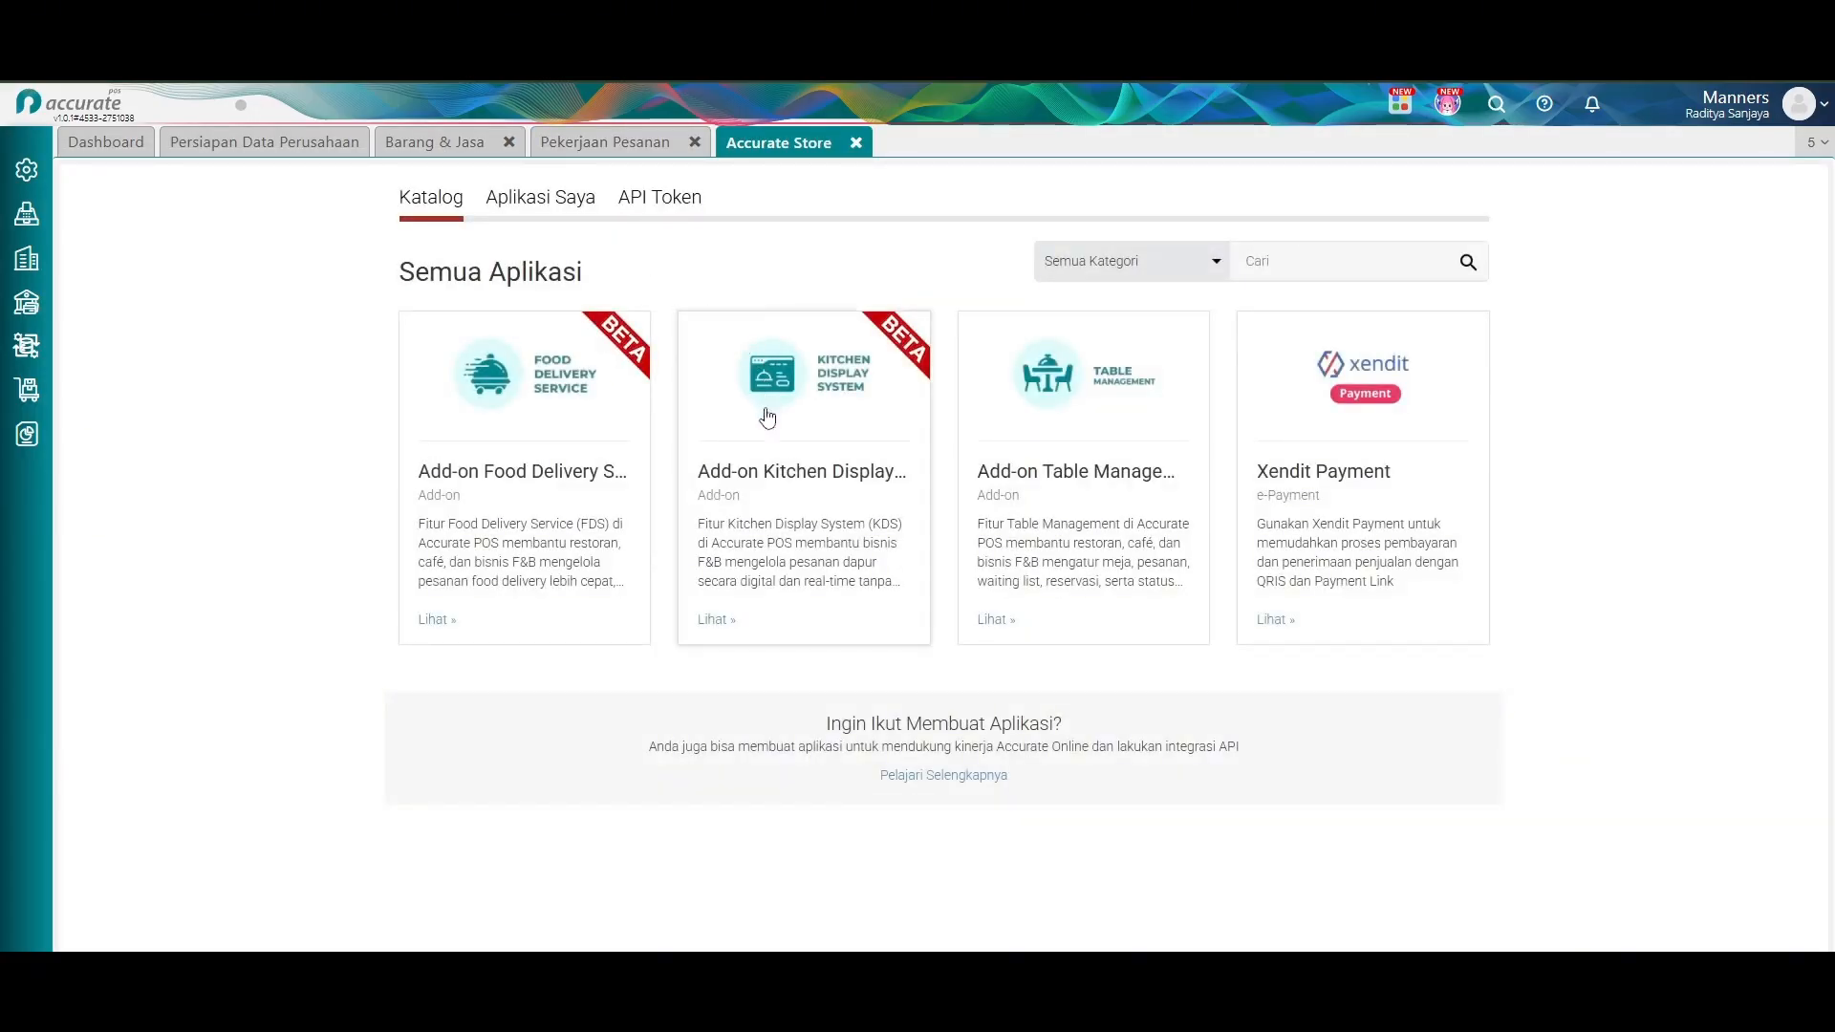
click(1069, 474)
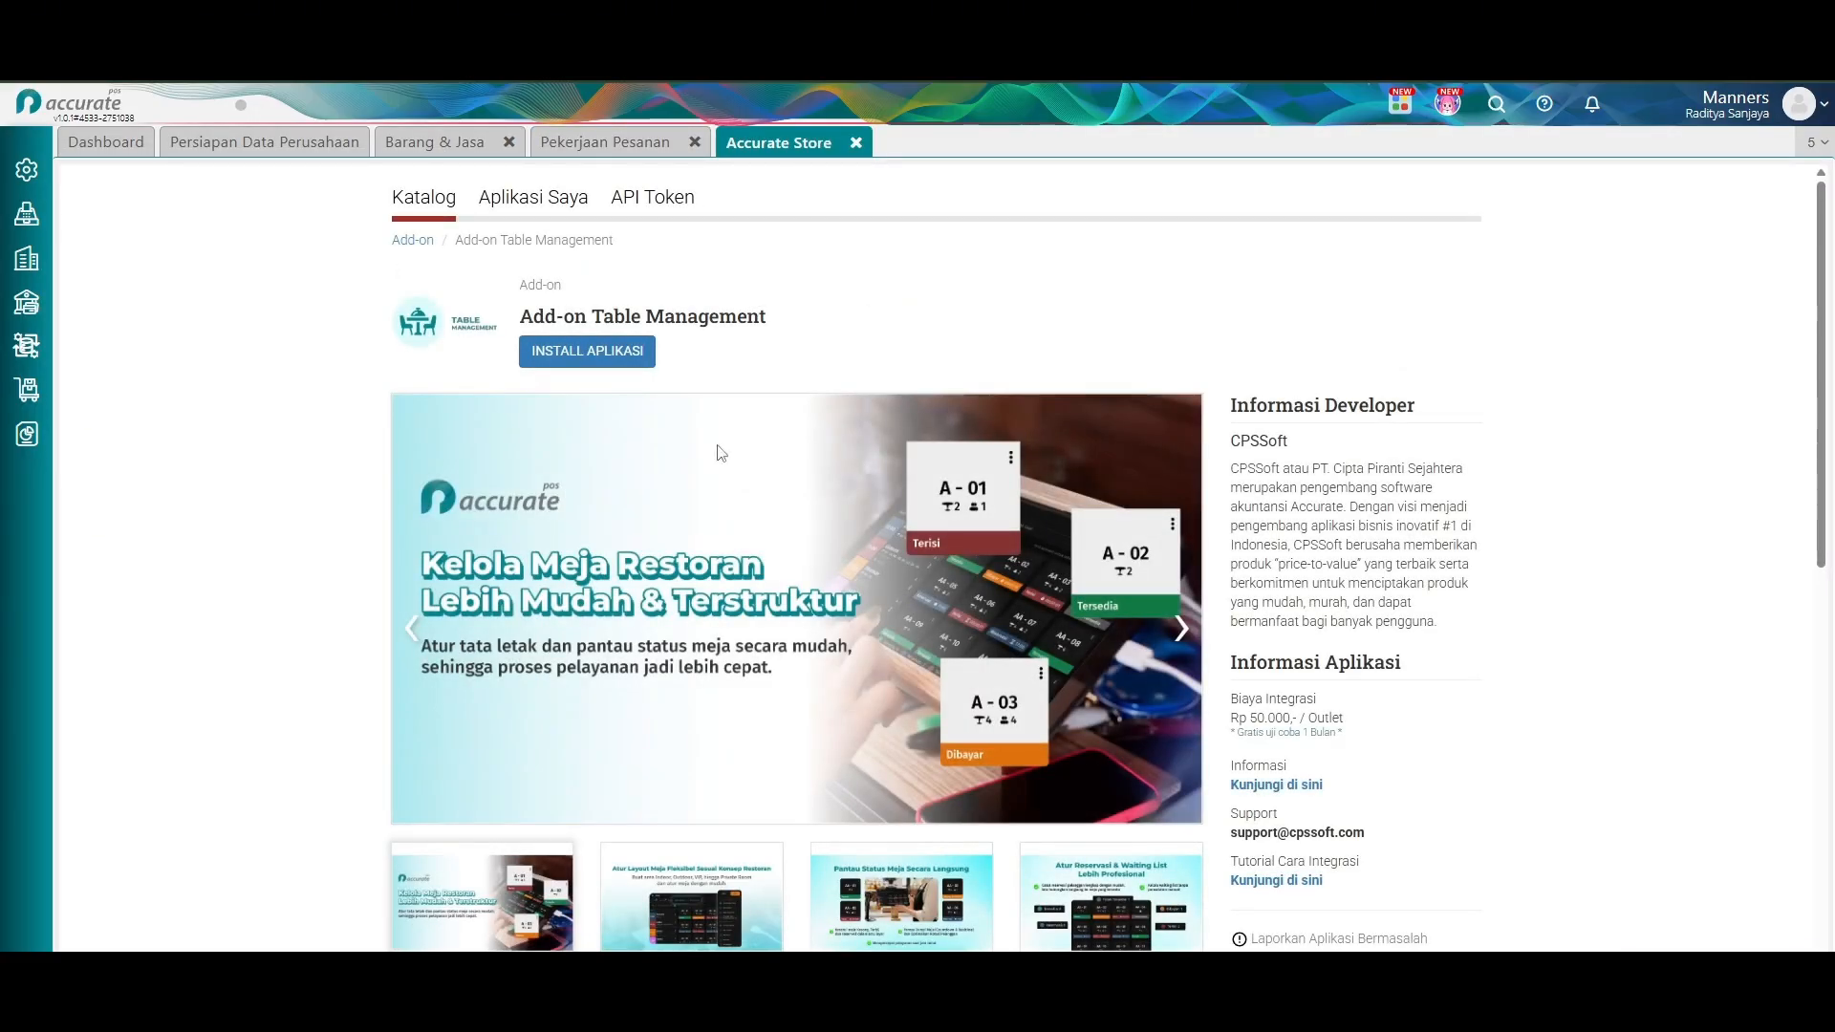
scroll(697, 449, down, 3)
click(666, 633)
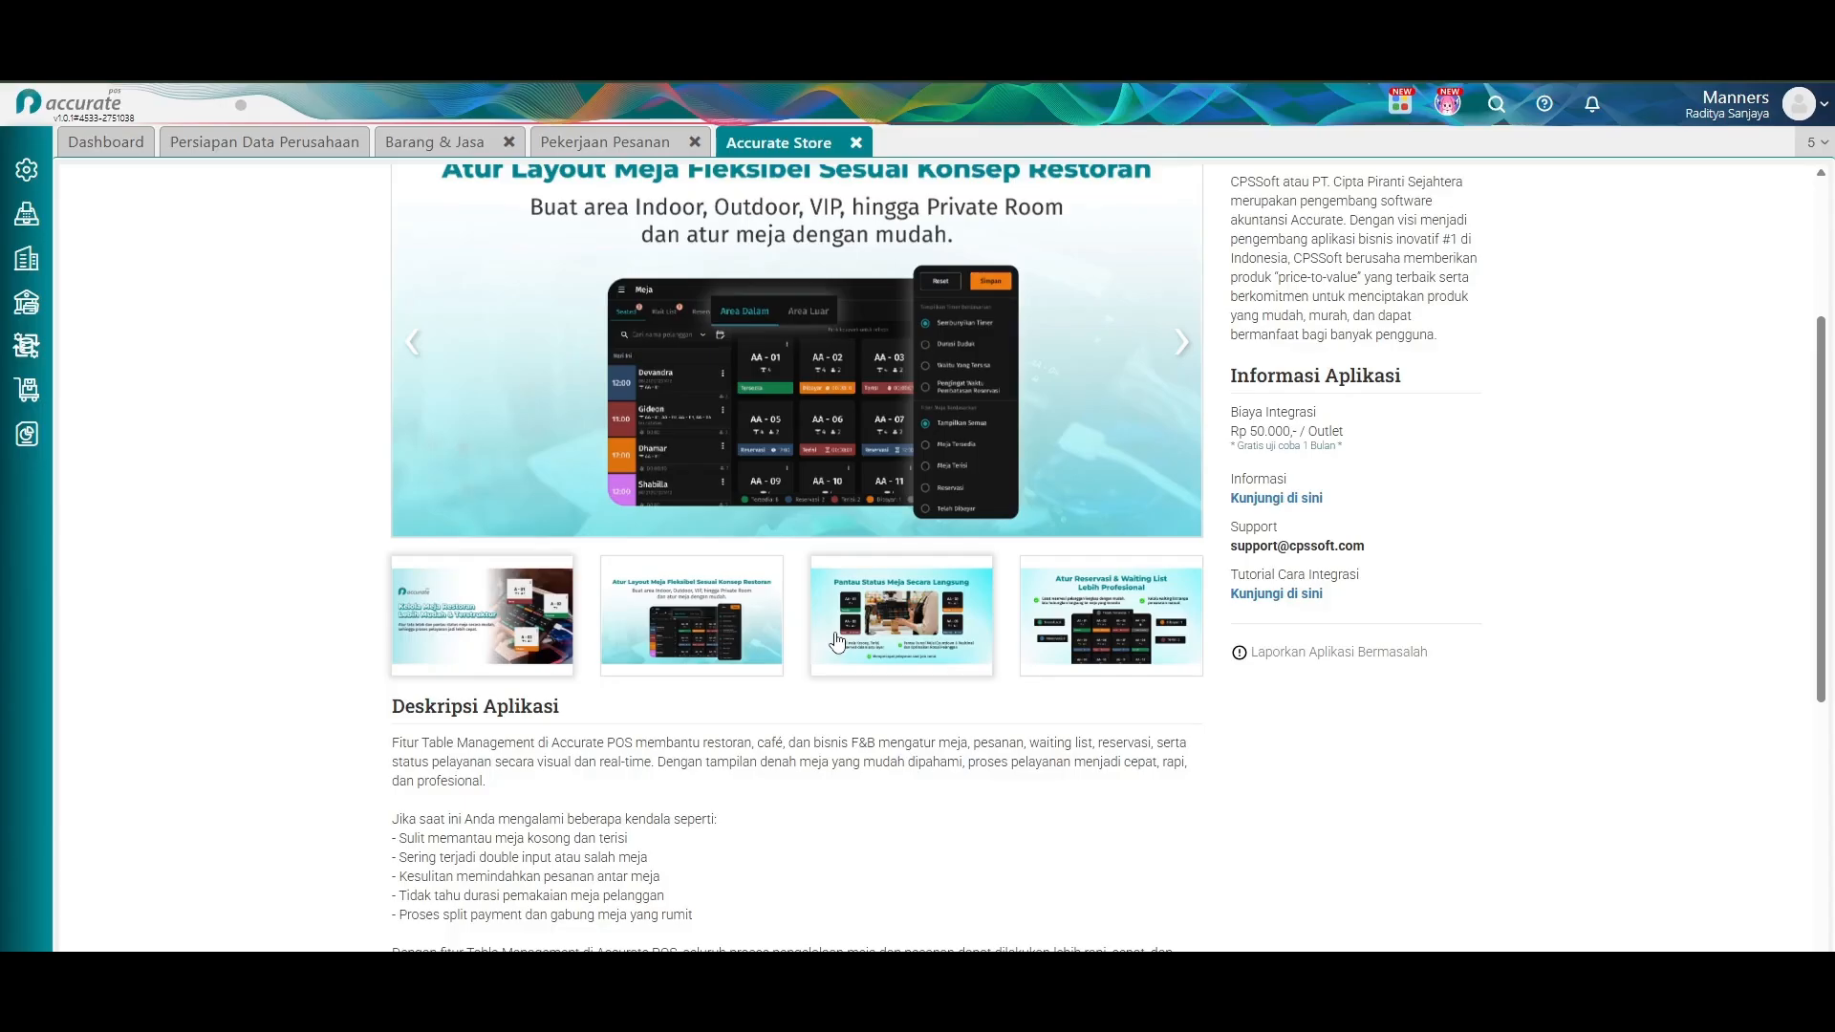
scroll(510, 420, up, 3)
scroll(686, 474, down, 3)
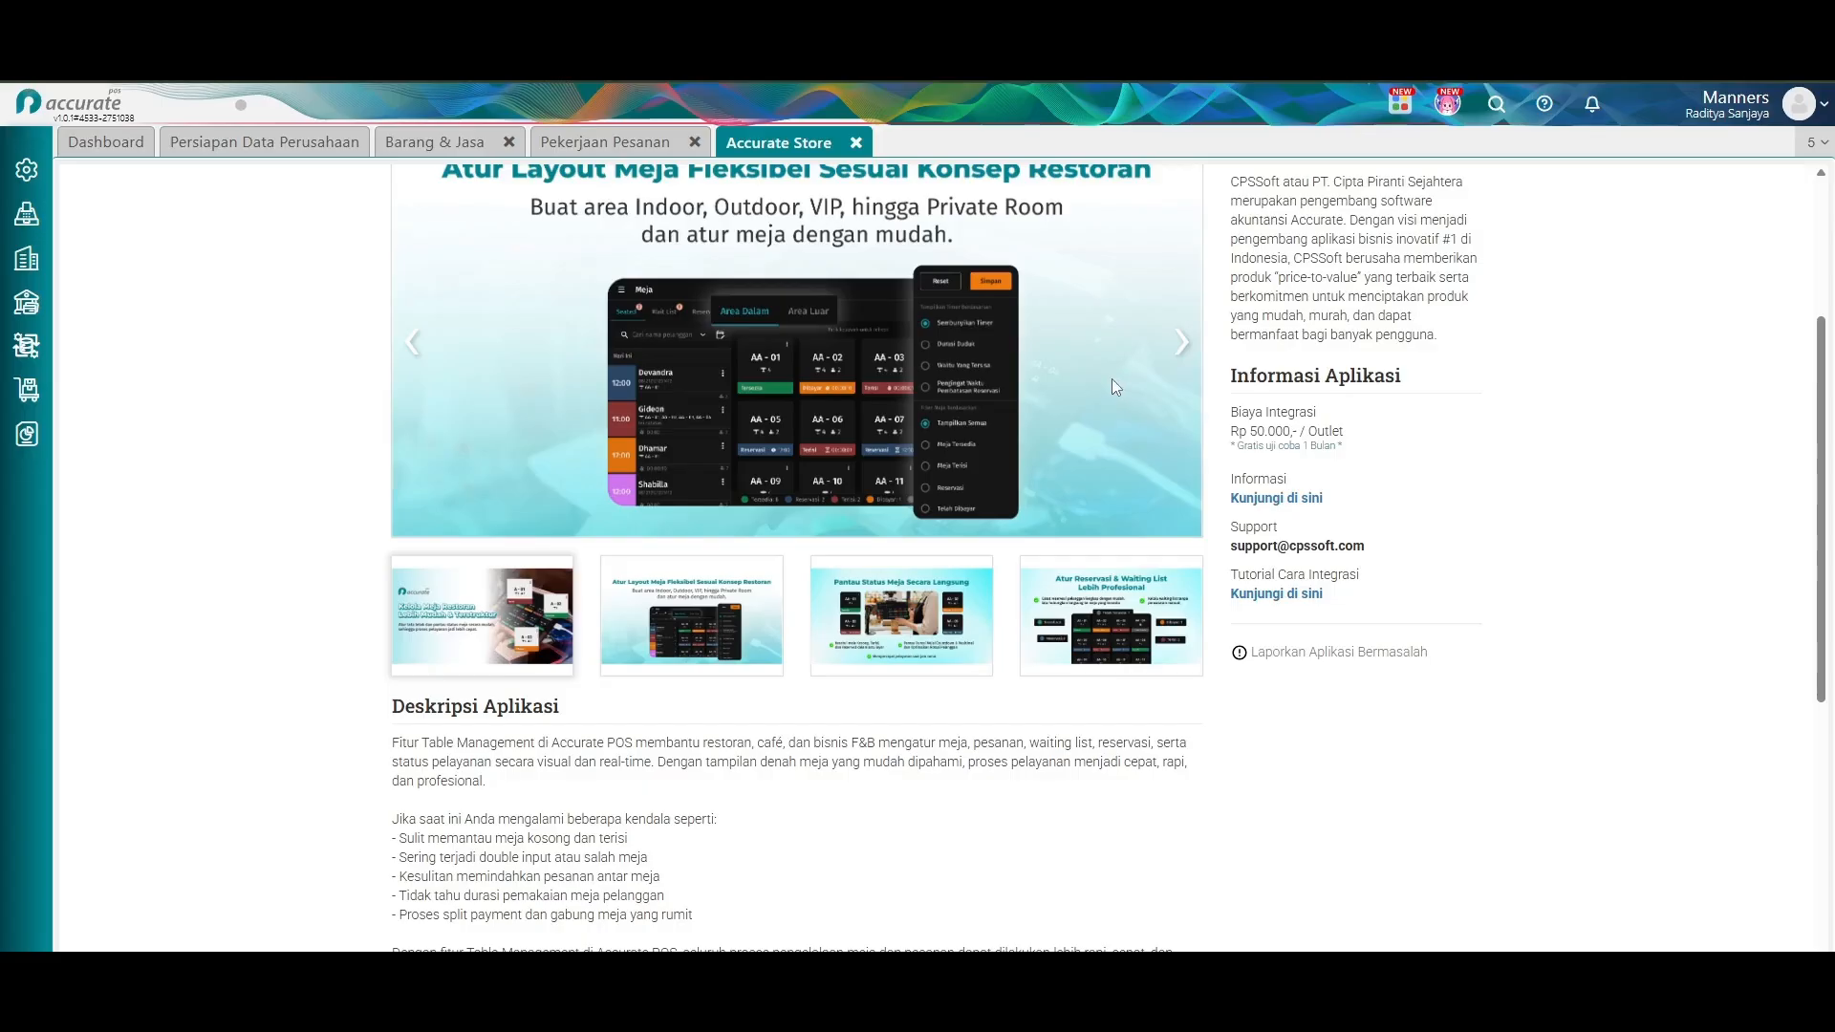
scroll(1115, 385, up, 2)
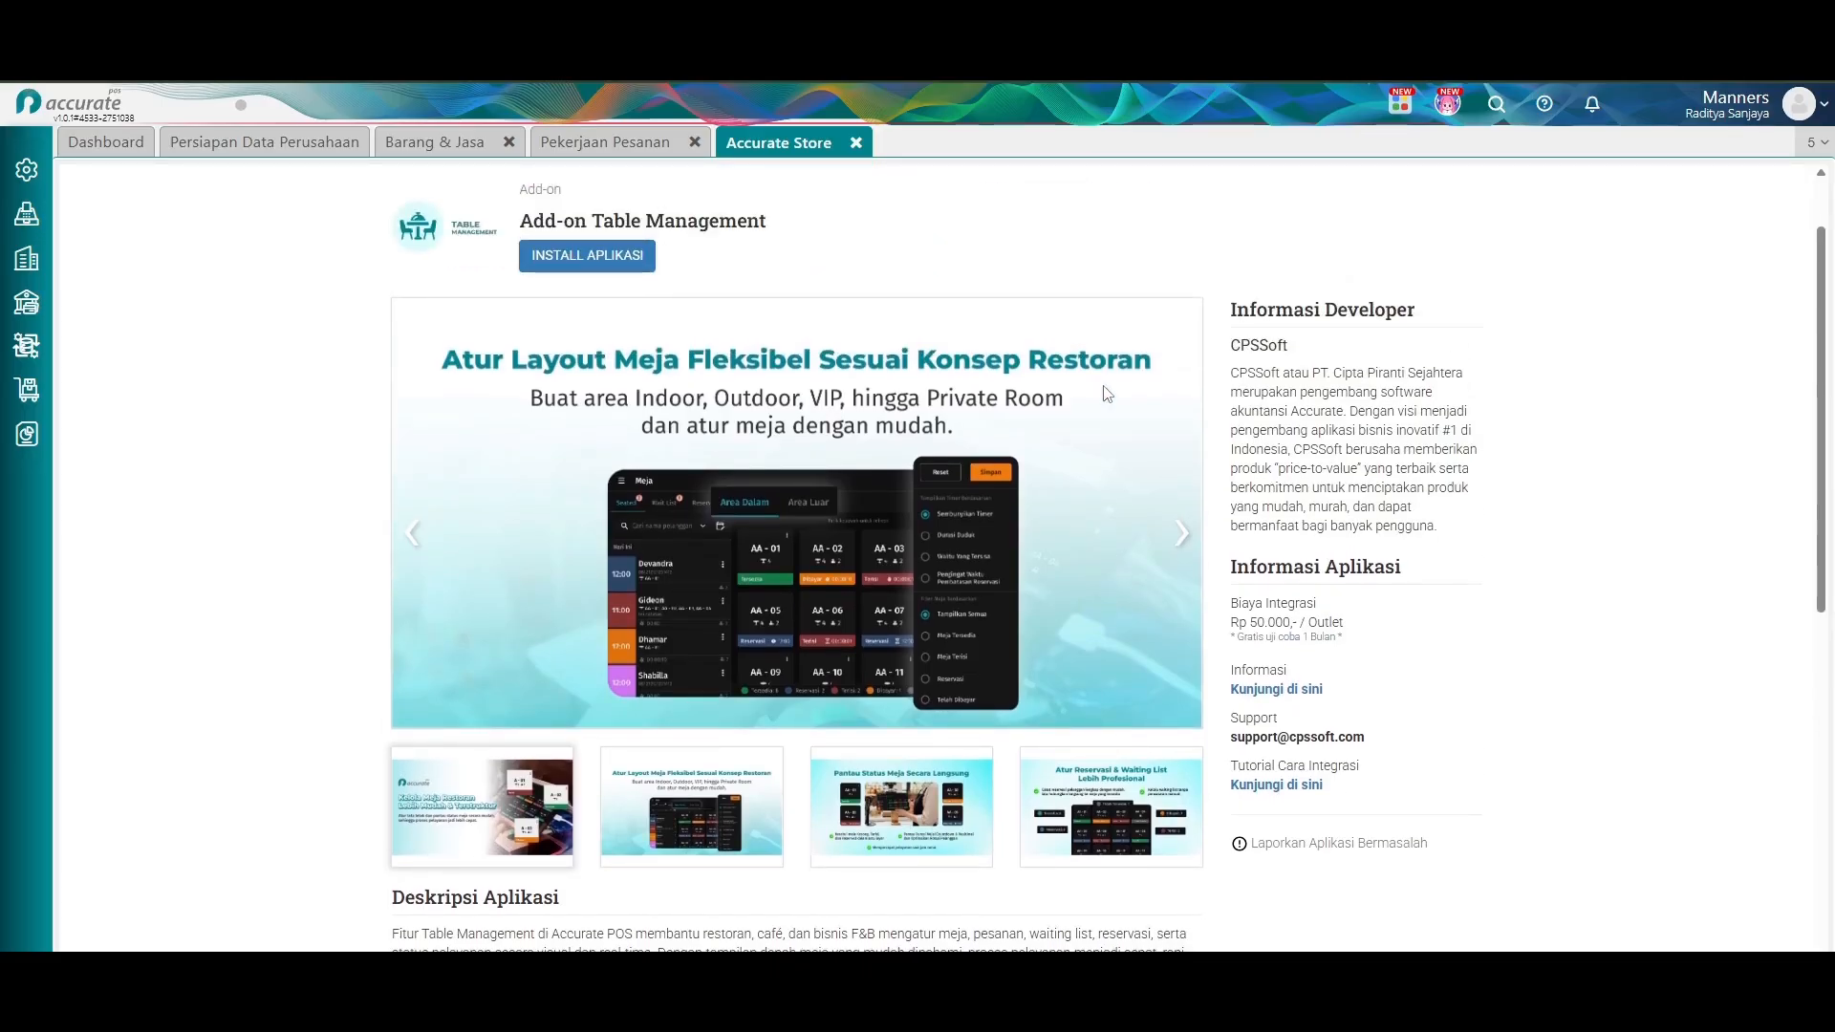